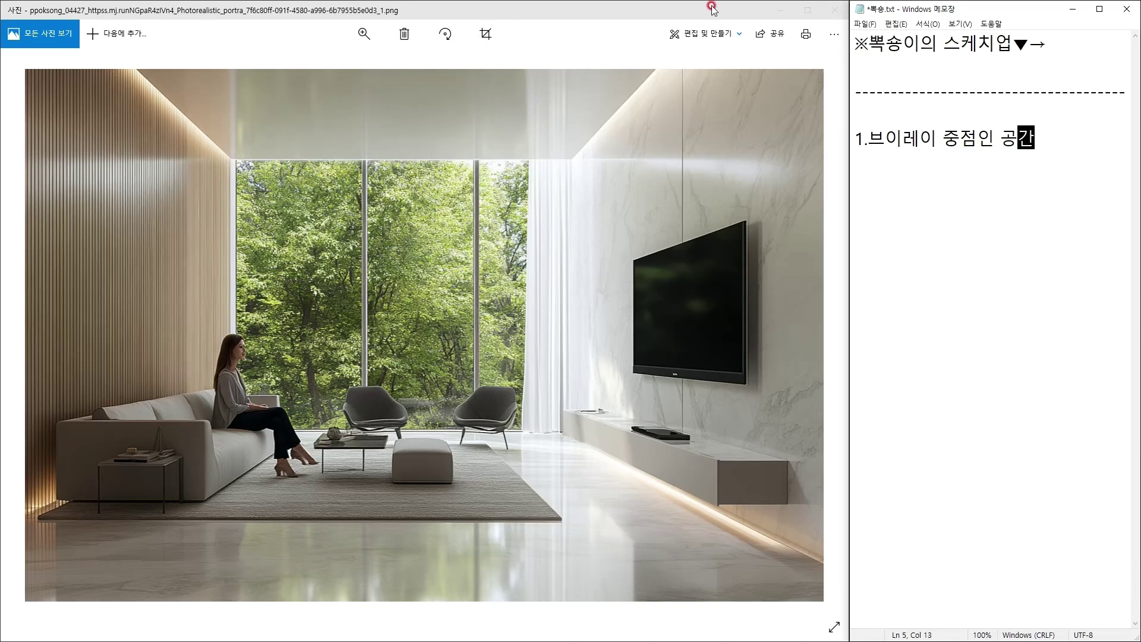
# Switch from the reference photo to SketchUp and delete the default contents of the new model.
pyautogui.click(784, 11)
pyautogui.moveTo(398, 523); pyautogui.dragTo(94, 224)
pyautogui.press('Delete')
pyautogui.click(625, 217)
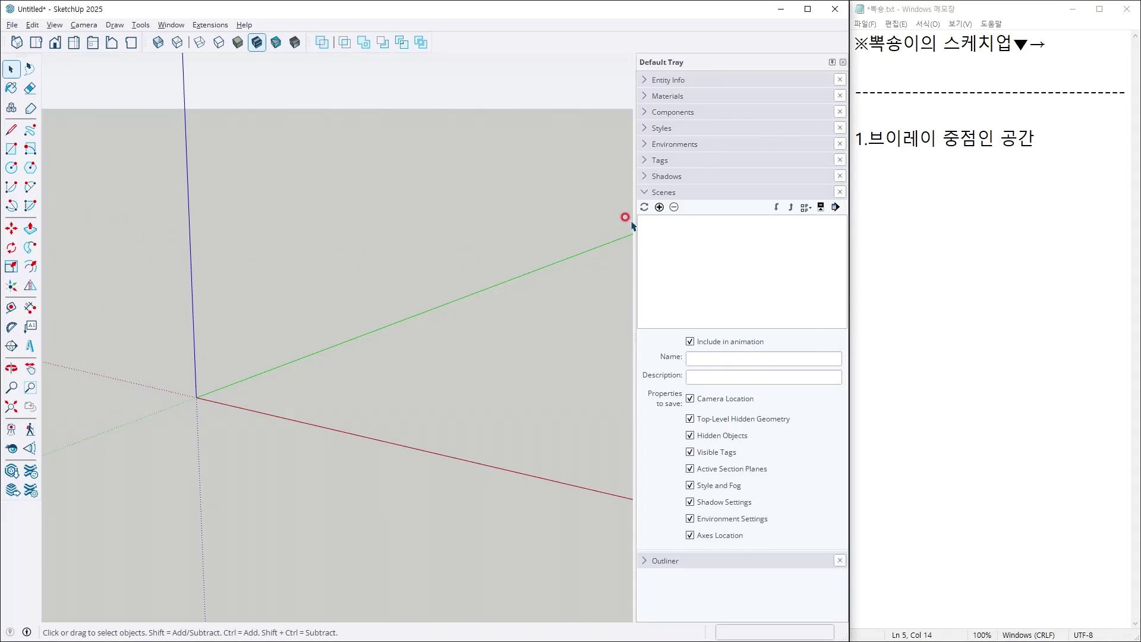
# Add a tag named 1_벽체 and make it the active drawing tag.
pyautogui.click(664, 192)
pyautogui.click(661, 160)
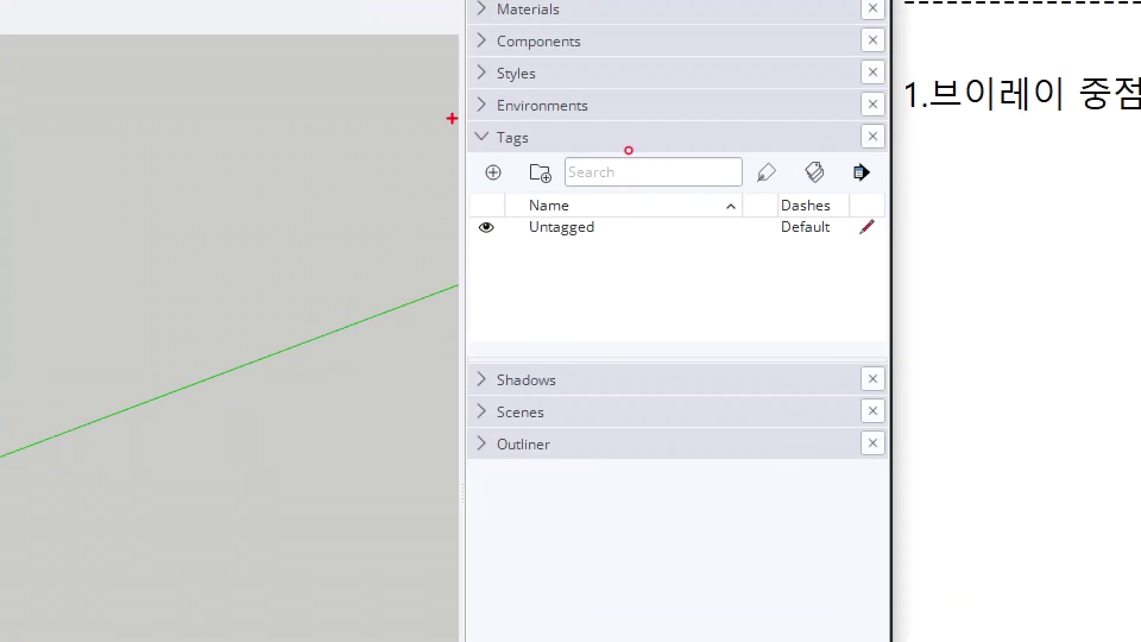
pyautogui.moveTo(627, 148); pyautogui.dragTo(791, 251)
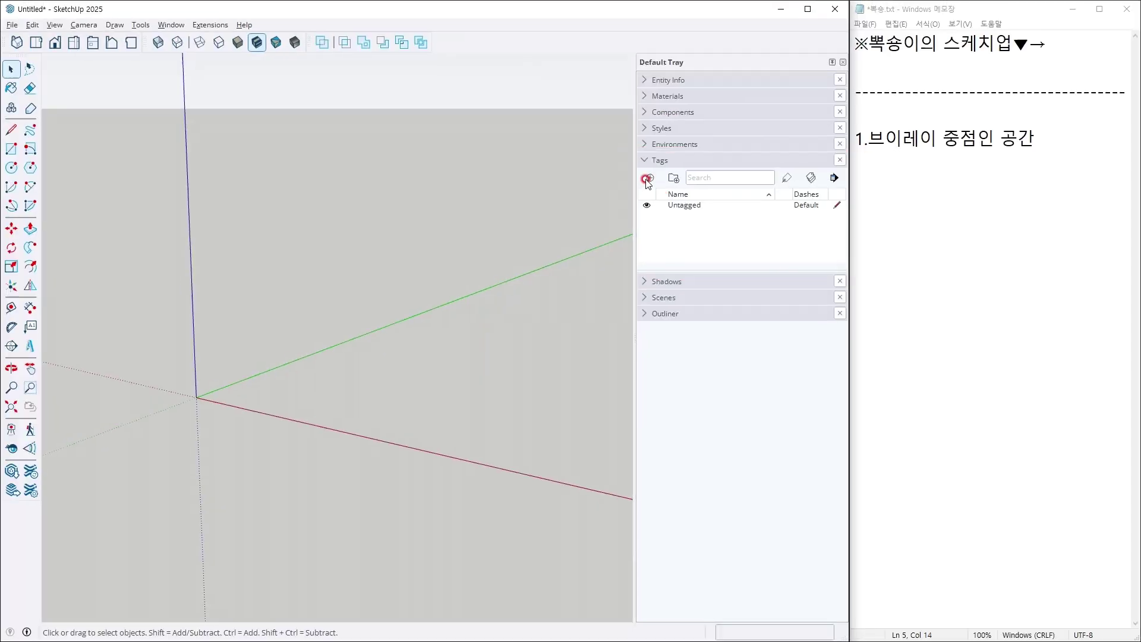
pyautogui.click(649, 179)
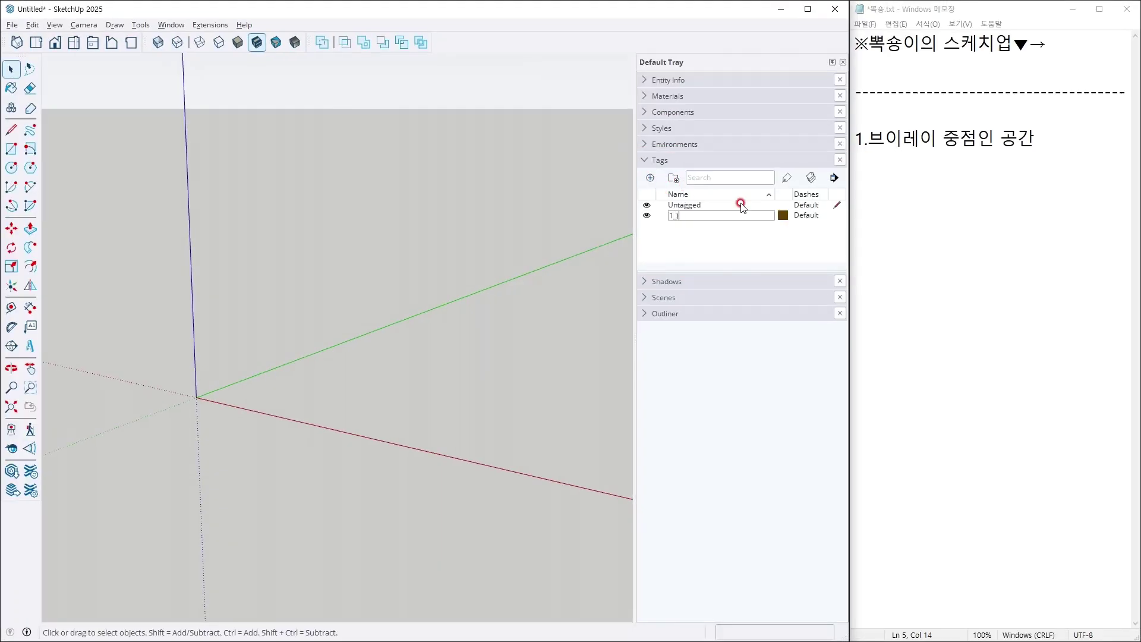
pyautogui.press('Return')
pyautogui.click(837, 214)
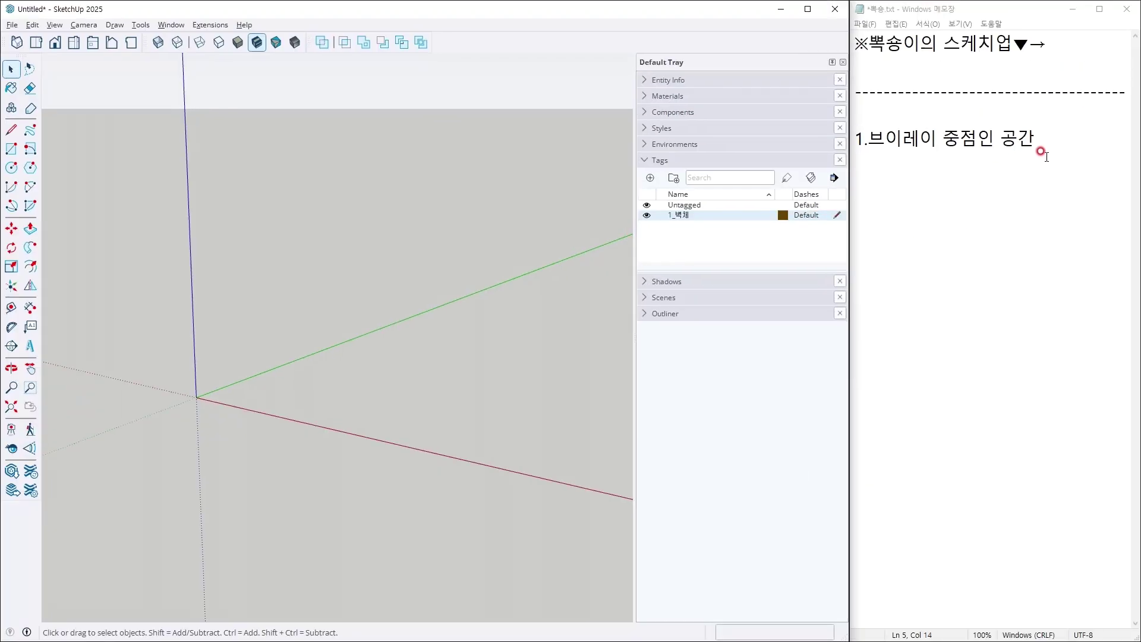
# Write "2.태그를 해야한다" as the second note line in Notepad and bring up the living-room reference photo.
pyautogui.click(1045, 146)
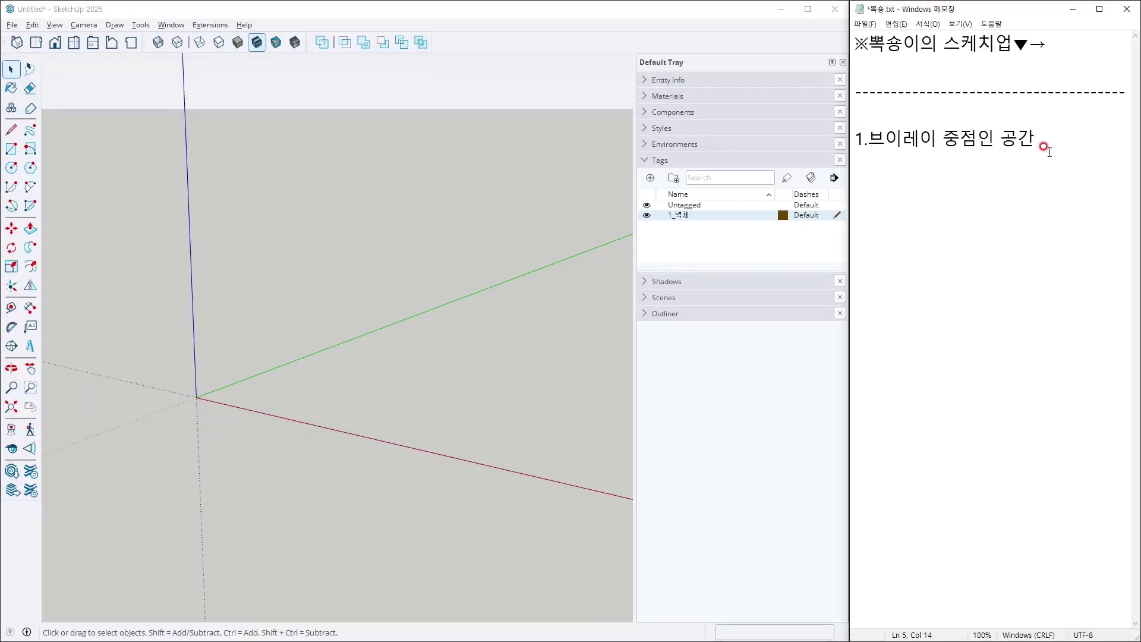
pyautogui.write('태그를 해야한다')
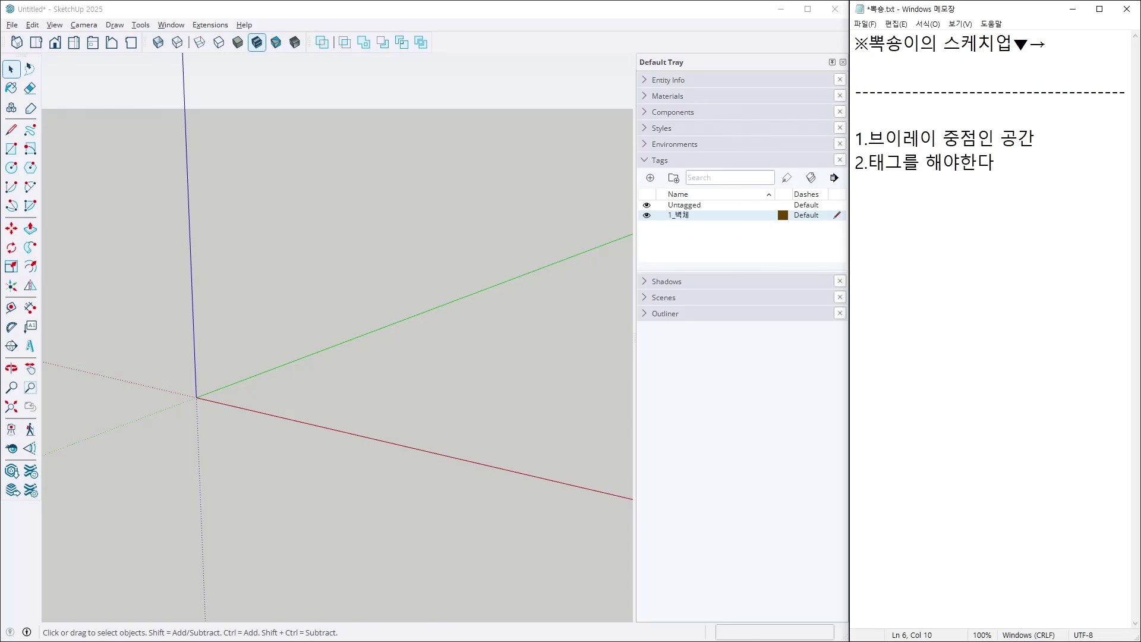
pyautogui.press('alt')
pyautogui.hotkey('alt', 'Tab')
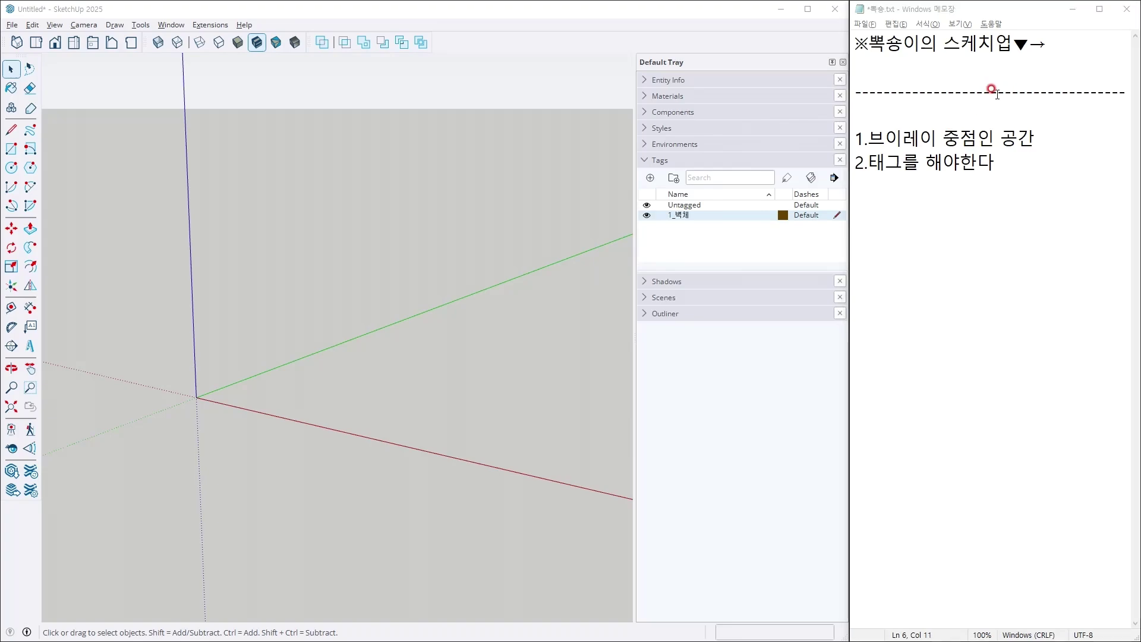
pyautogui.hotkey('alt', 'Tab')
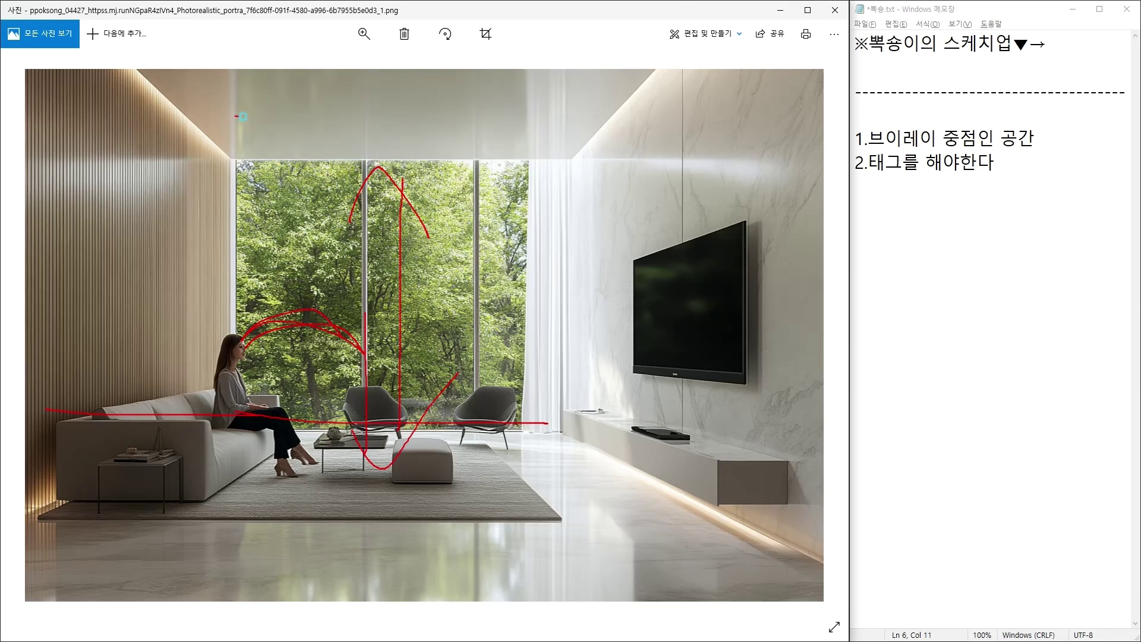
pyautogui.moveTo(237, 116); pyautogui.dragTo(494, 148)
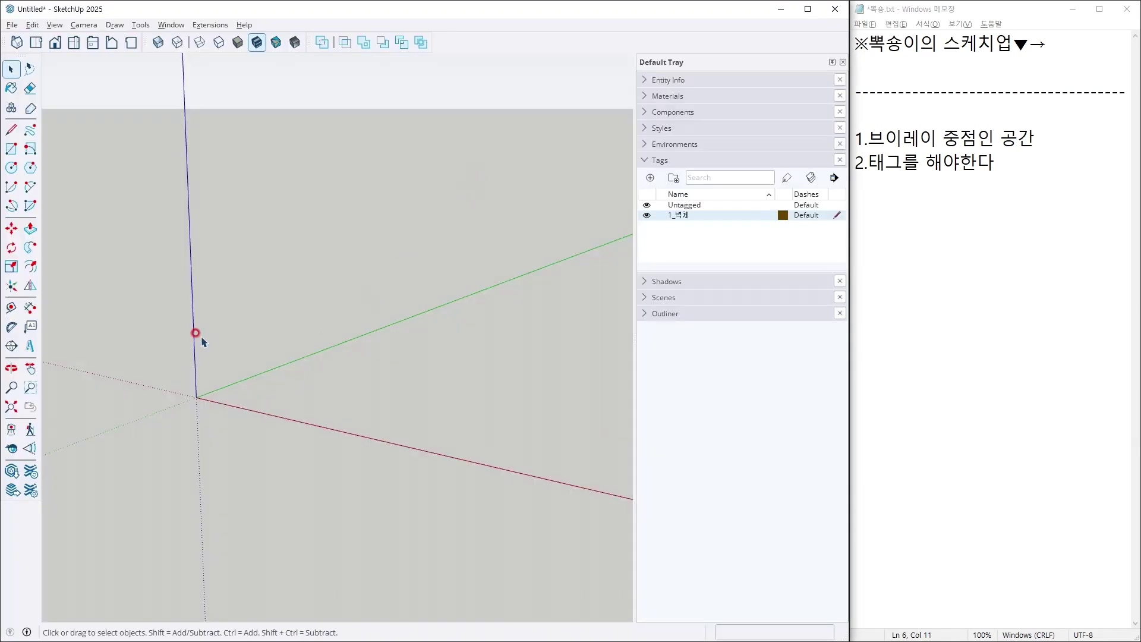
# Return to the SketchUp model and set the camera to the top view.
pyautogui.click(36, 42)
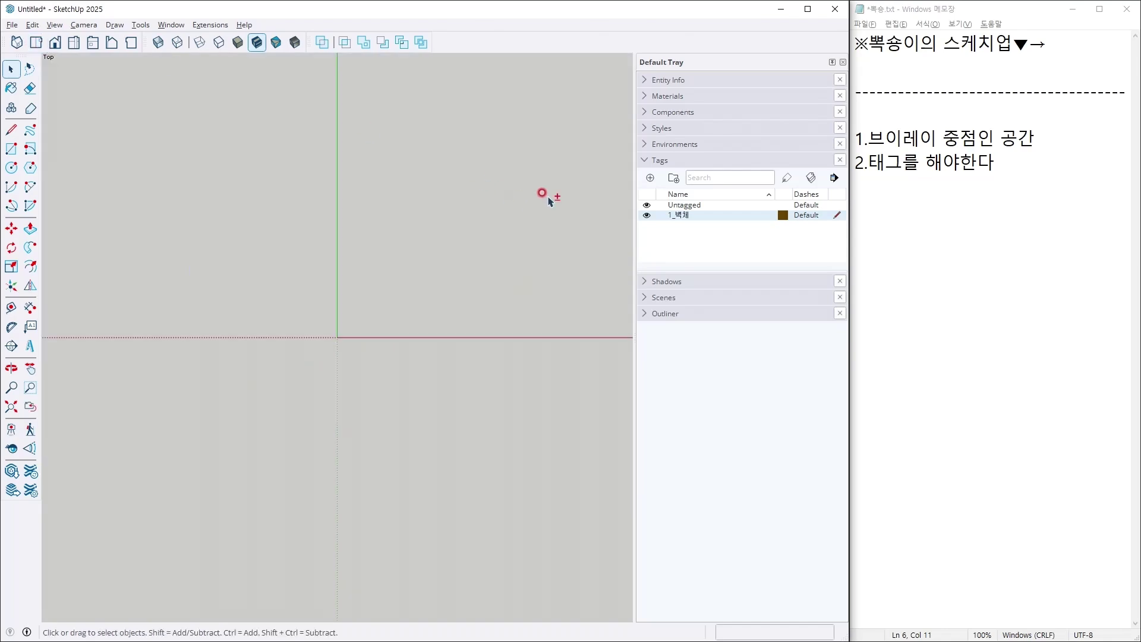
pyautogui.moveTo(500, 137); pyautogui.dragTo(286, 237, button='middle')
pyautogui.click(37, 43)
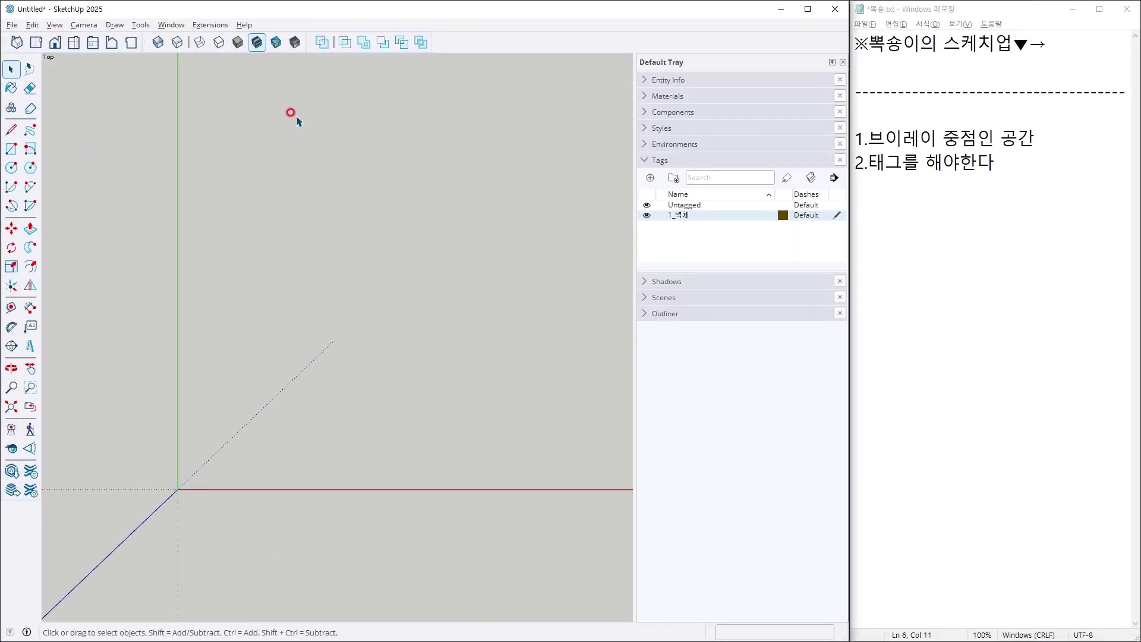
# Add the note line "3.가로 : 4000 / 7000" in Notepad.
pyautogui.click(1011, 191)
pyautogui.press('Return')
pyautogui.write('3')
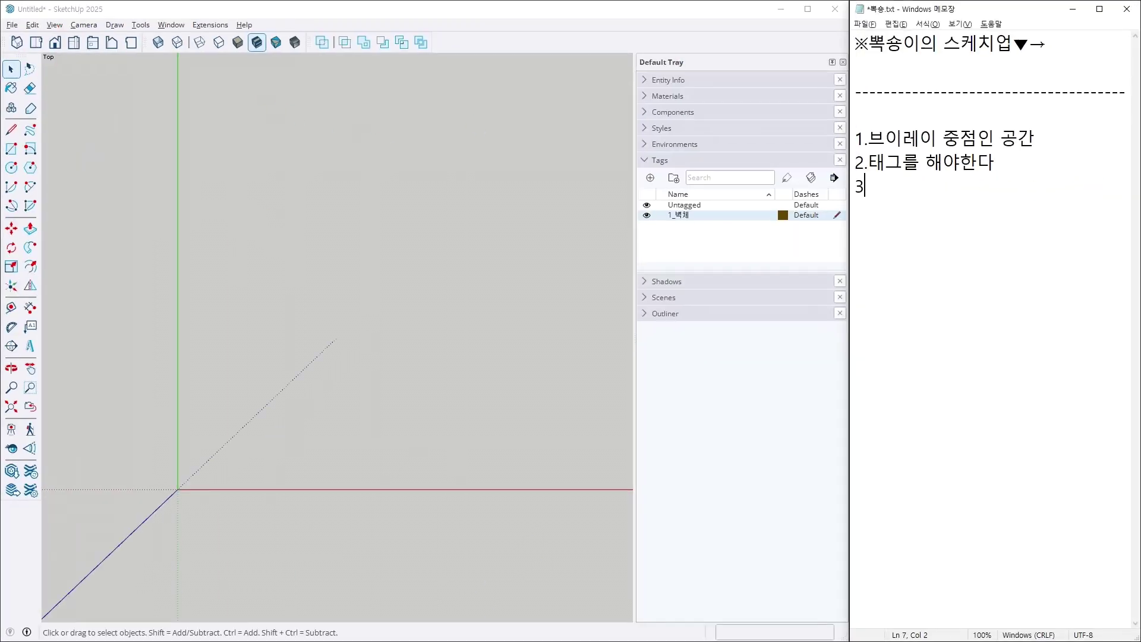
pyautogui.write('.가로 : 4000 / 7000')
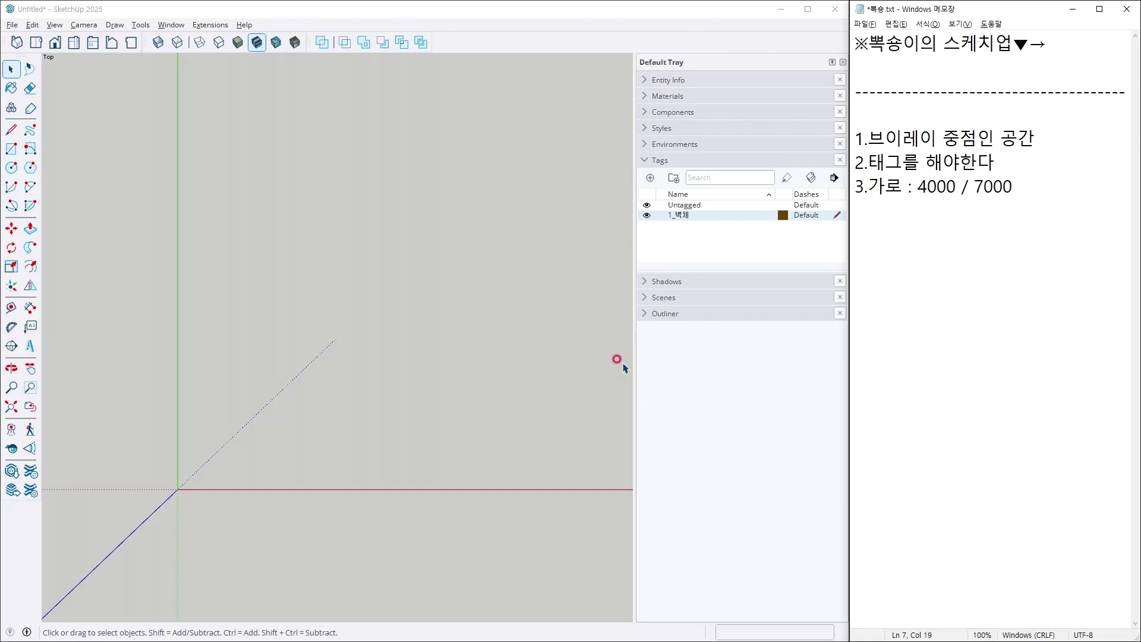
# Draw a 4000 x 7000 mm rectangle in SketchUp with its first corner on the origin.
pyautogui.click(276, 433)
pyautogui.press('r')
pyautogui.click(177, 489)
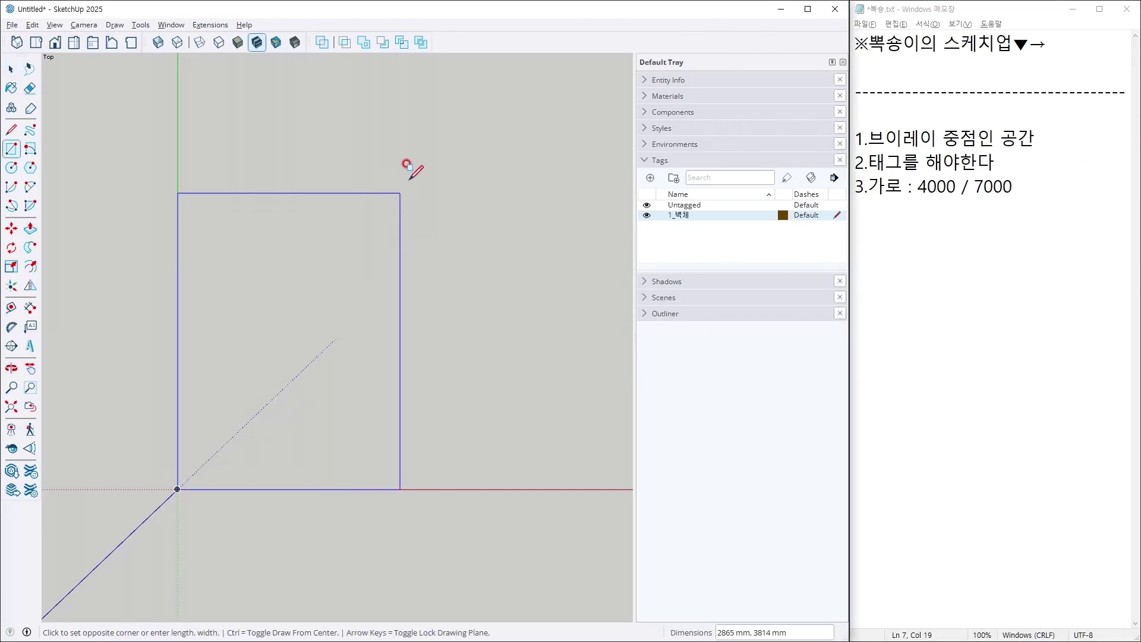
pyautogui.click(415, 169)
pyautogui.write('4000')
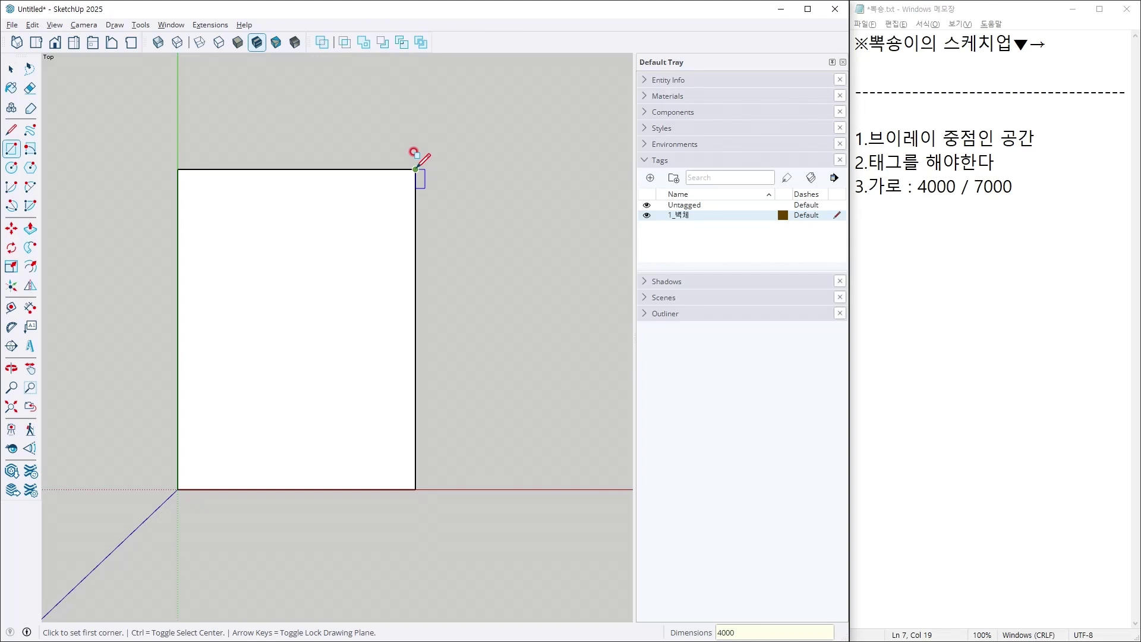
pyautogui.write(',7000')
pyautogui.press('Return')
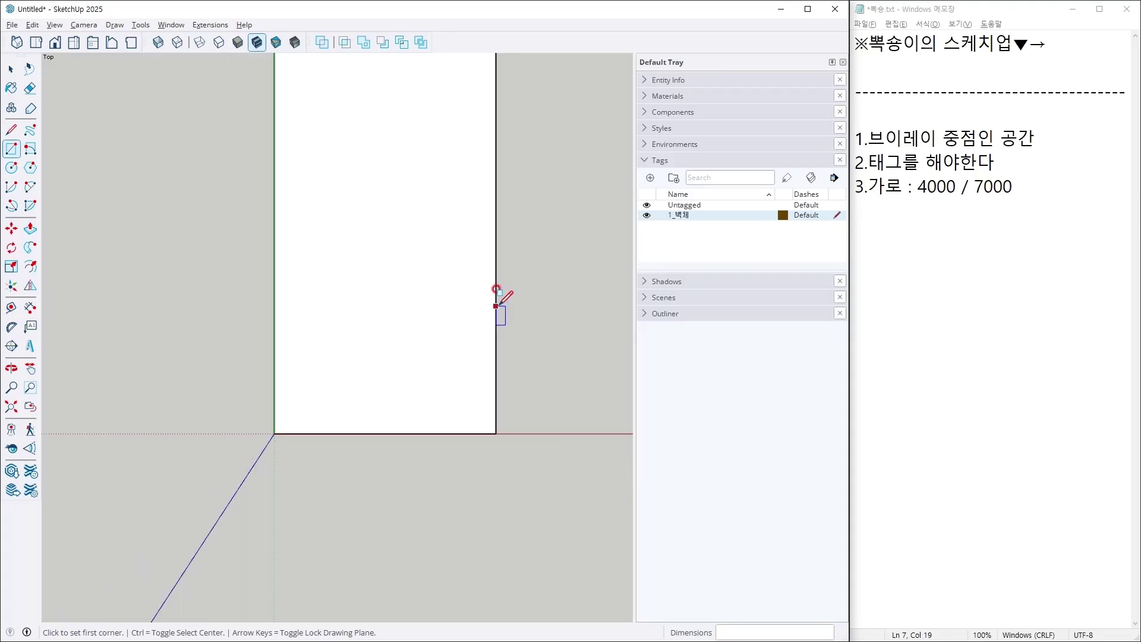
# Offset the rectangle's edges outward by 150 mm for the wall thickness.
pyautogui.scroll(-3, 503, 295)
pyautogui.scroll(2, 505, 276)
pyautogui.press('f')
pyautogui.click(446, 321)
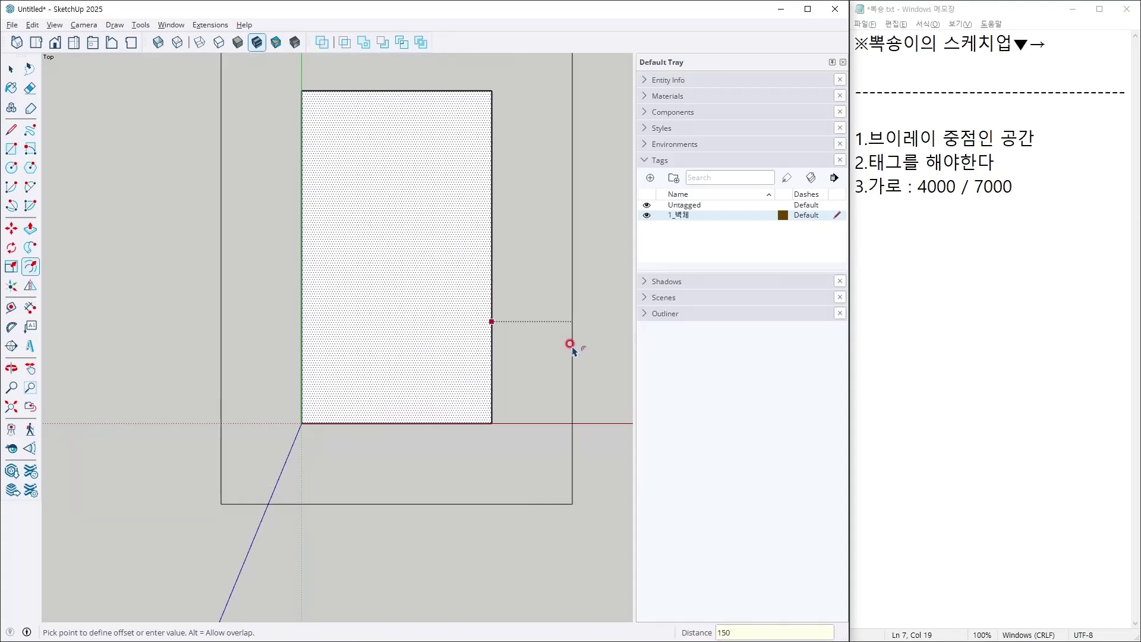
pyautogui.press('Return')
pyautogui.press('space')
# Add the note line "4.F(옵셋) : 150" in Notepad.
pyautogui.click(991, 236)
pyautogui.press('Return')
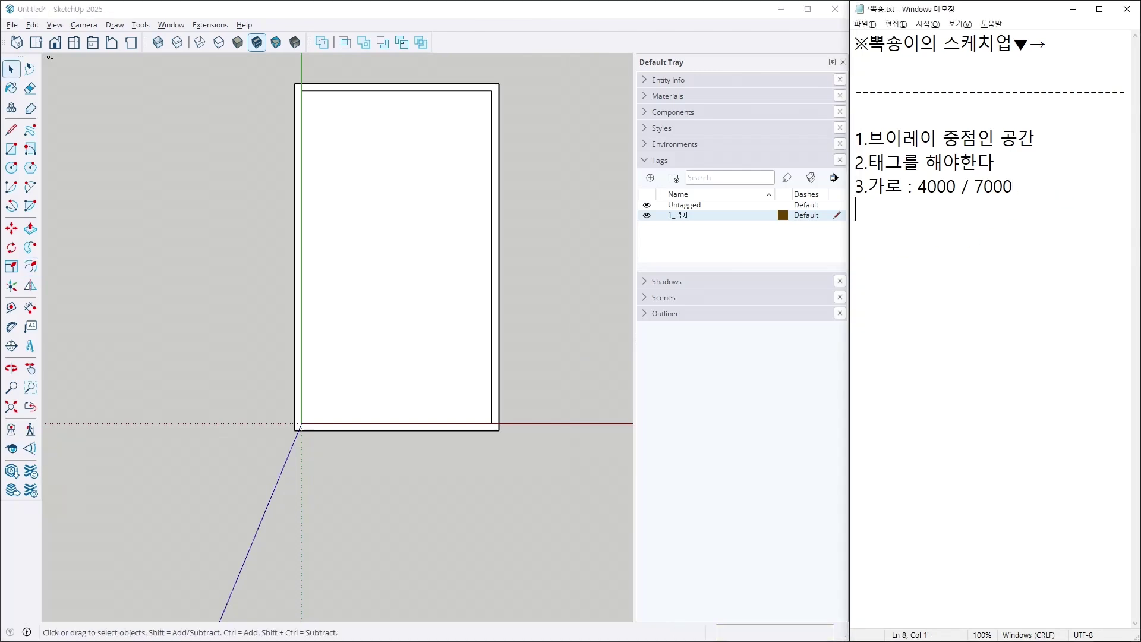
pyautogui.write('4.F(옵셋) ')
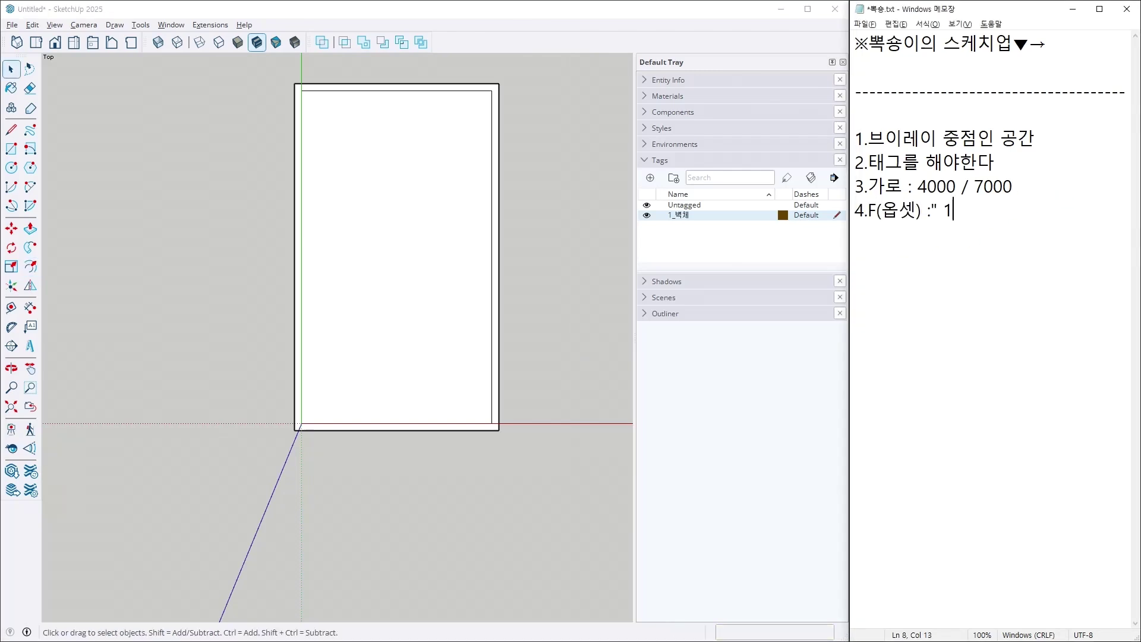
pyautogui.write(': 150')
# Delete the inner rectangle's face in SketchUp, leaving only the wall outline, and show it in isometric view.
pyautogui.click(445, 308)
pyautogui.press('Delete')
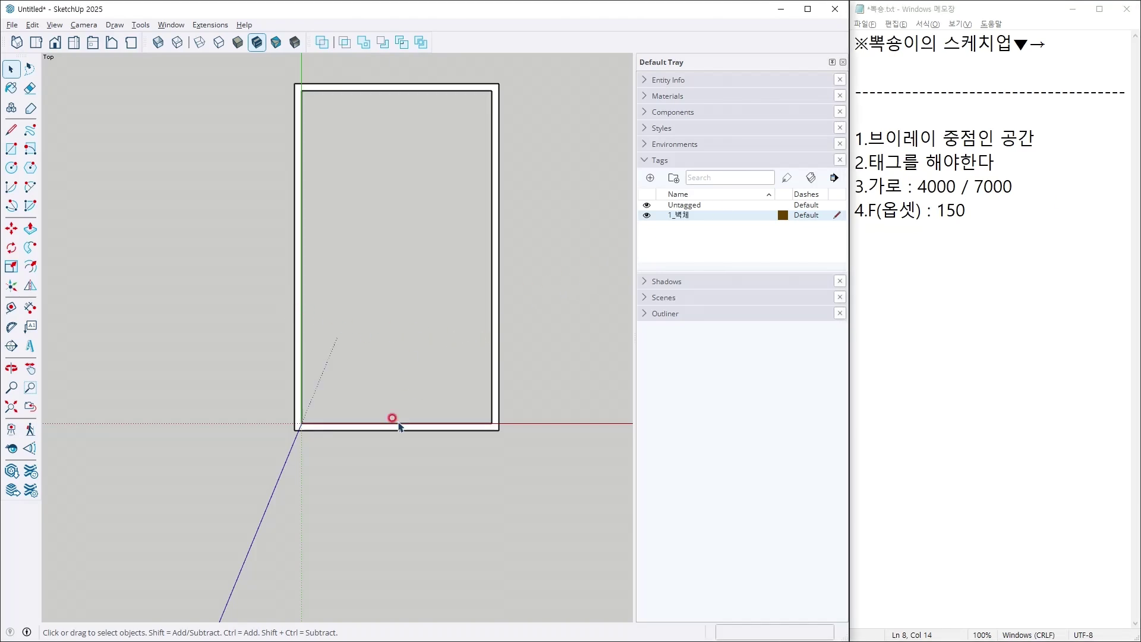
pyautogui.click(16, 42)
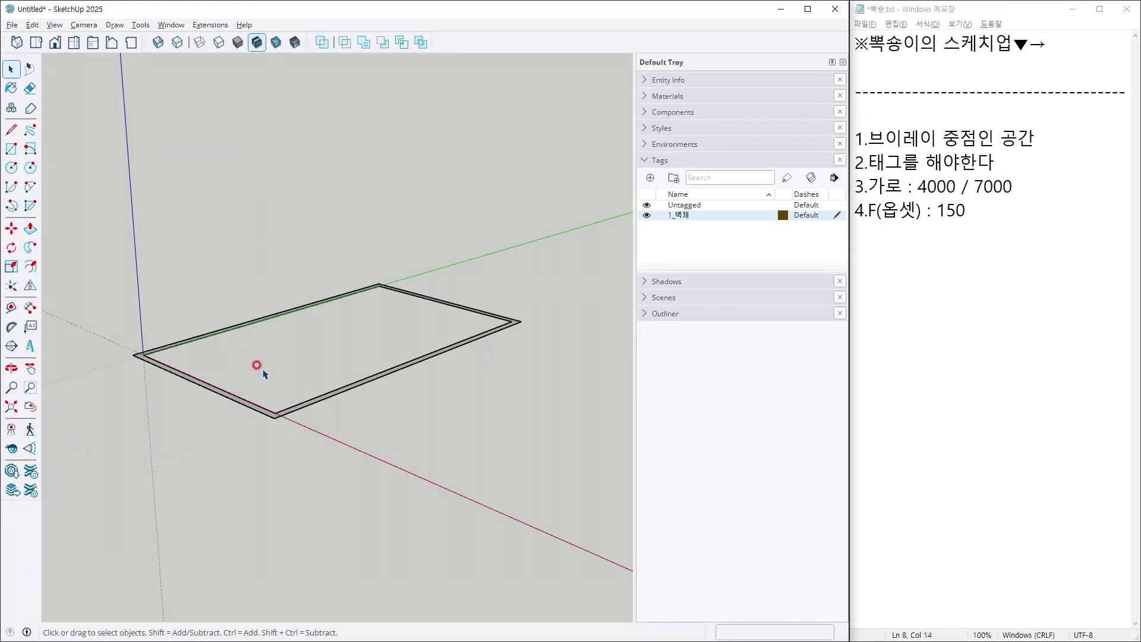
# Push/pull the wall outline face up to a height of 3000 mm.
pyautogui.press('p')
pyautogui.click(265, 417)
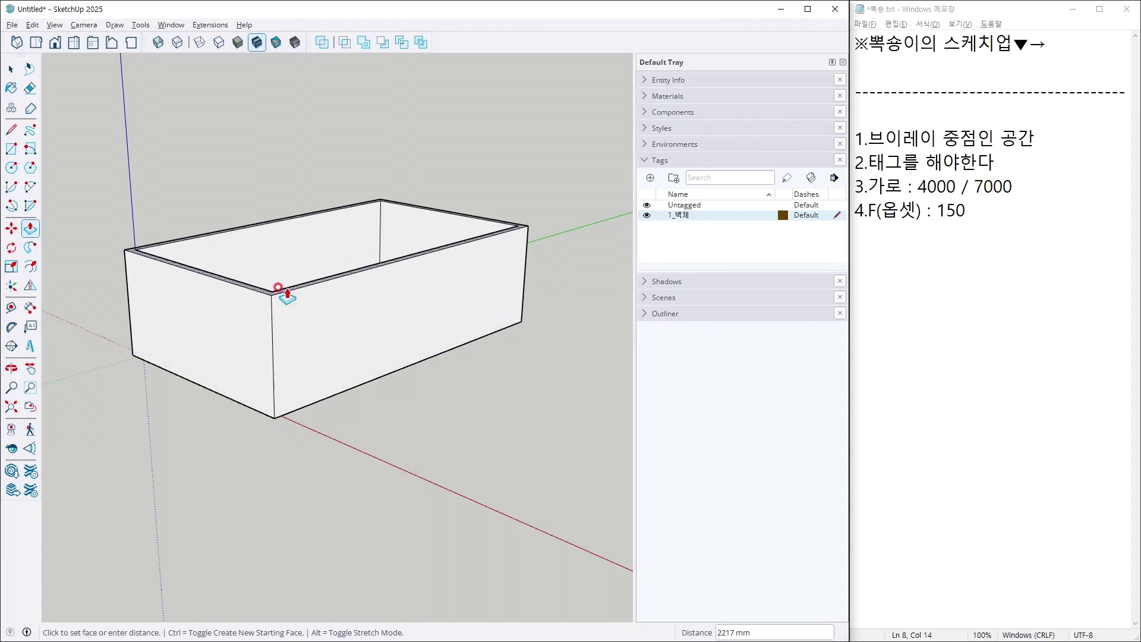
pyautogui.write('3000')
pyautogui.press('Return')
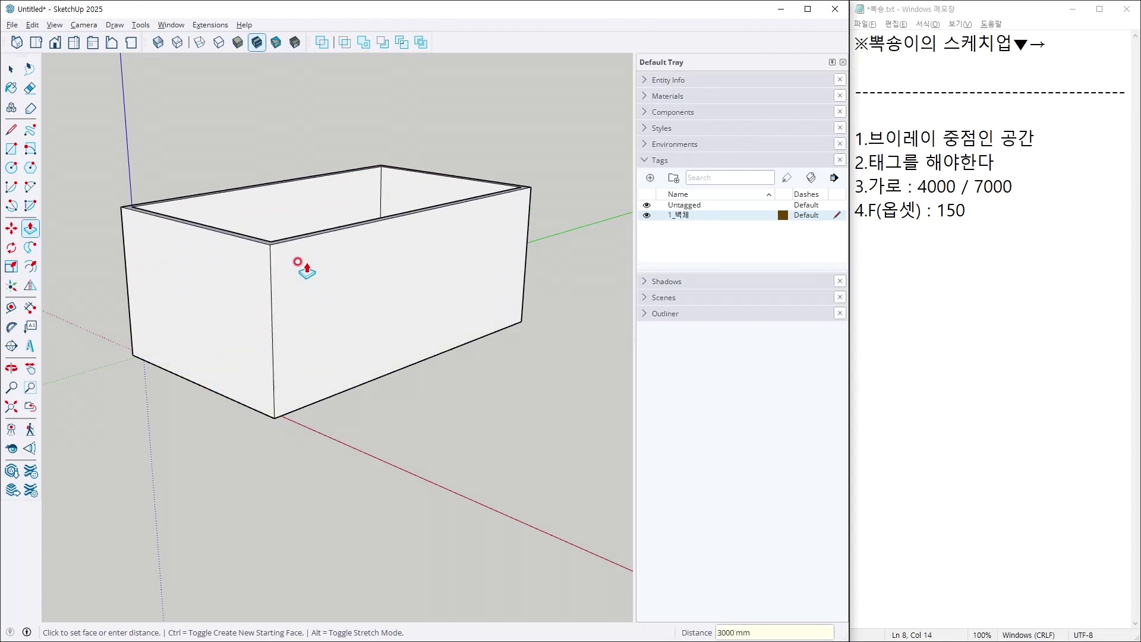
pyautogui.press('space')
# Add the note line "5.P(밀기) : 3000" in Notepad.
pyautogui.click(985, 209)
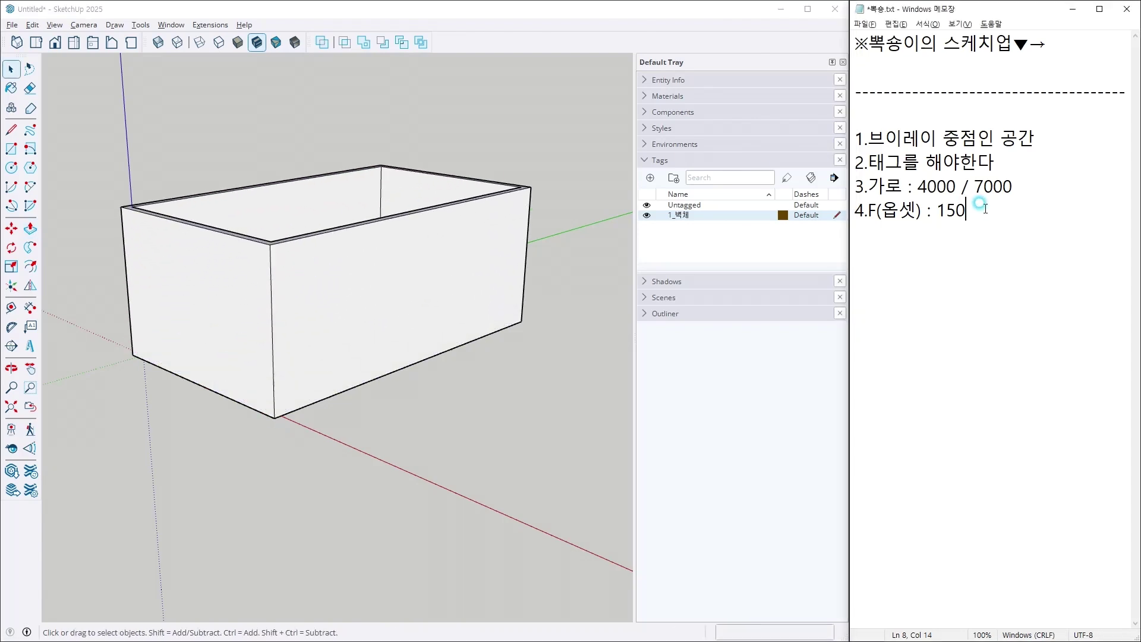
pyautogui.write('5.P(밀기) : 3000')
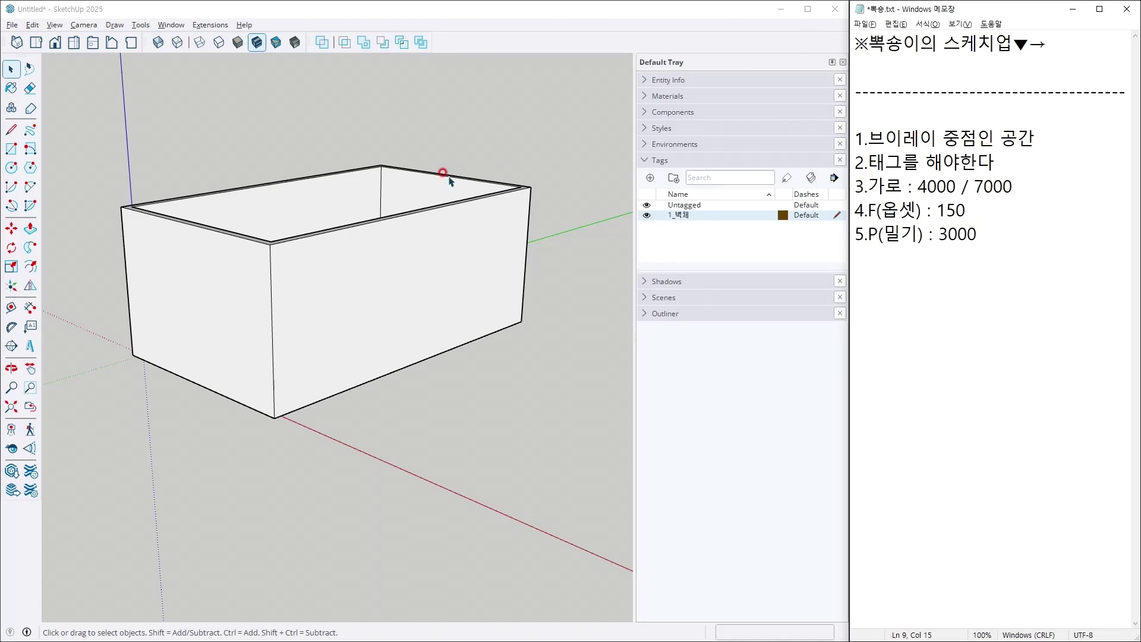
# Select all connected wall geometry in SketchUp and make it a group.
pyautogui.moveTo(383, 200)
pyautogui.mouseDown(button='middle')
pyautogui.moveTo(438, 458)
pyautogui.moveTo(285, 217)
pyautogui.mouseUp(button='middle')
pyautogui.tripleClick(288, 223)
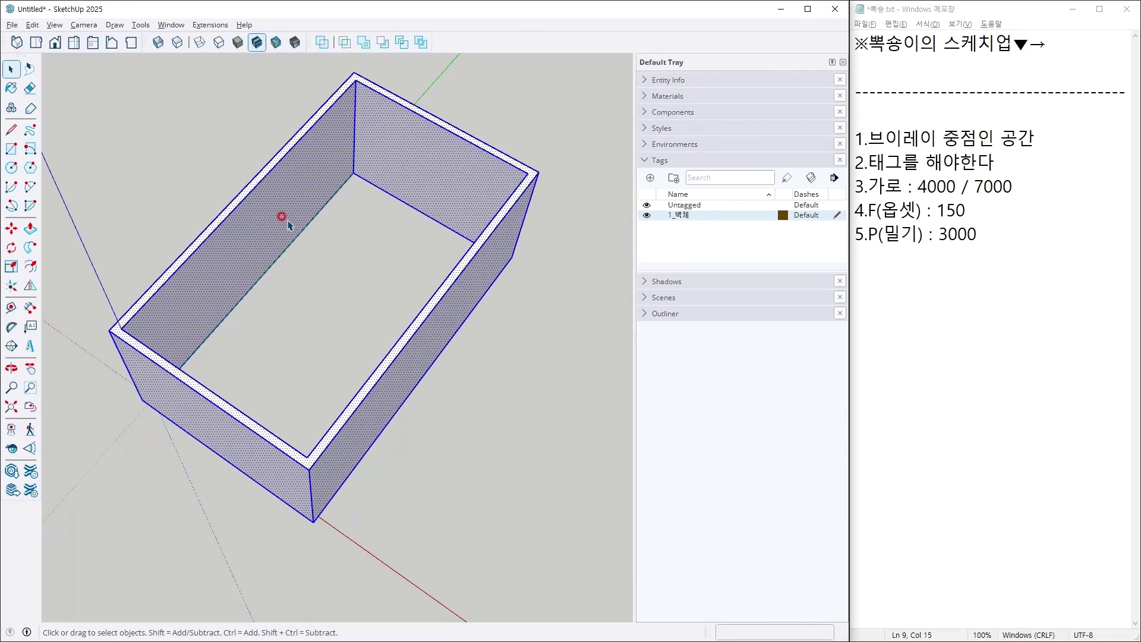
pyautogui.rightClick(291, 225)
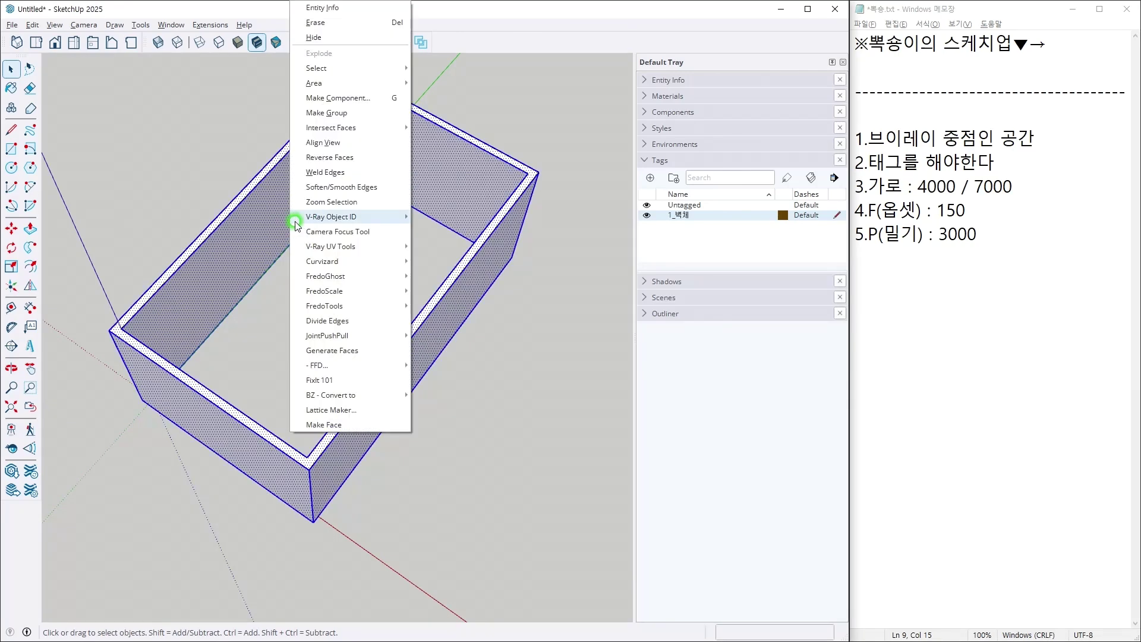
pyautogui.click(340, 121)
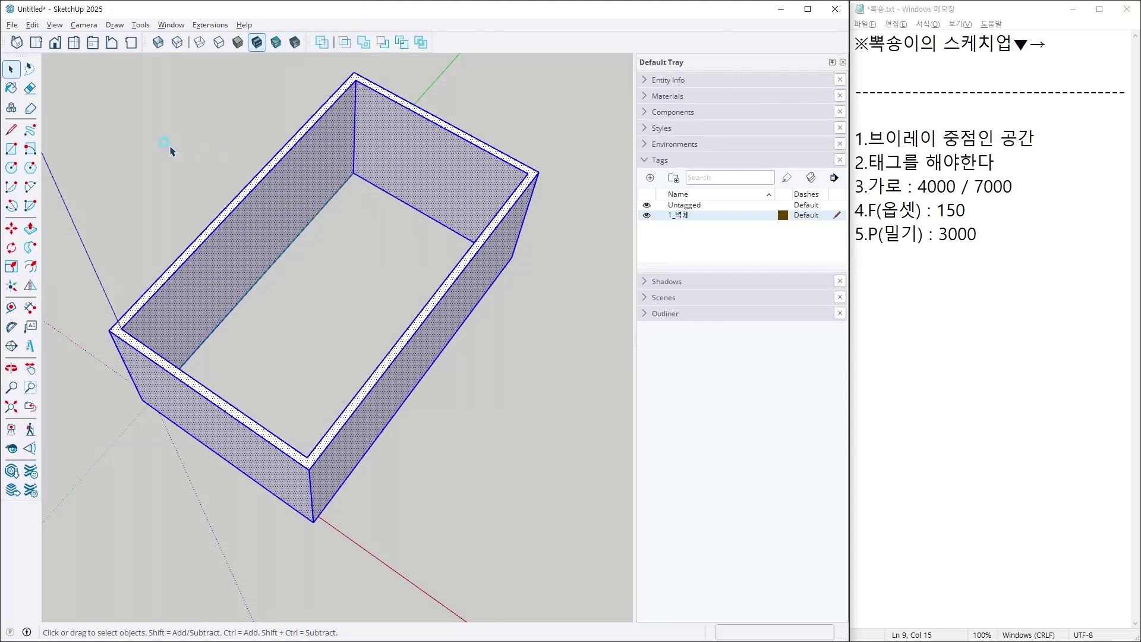
pyautogui.click(257, 204)
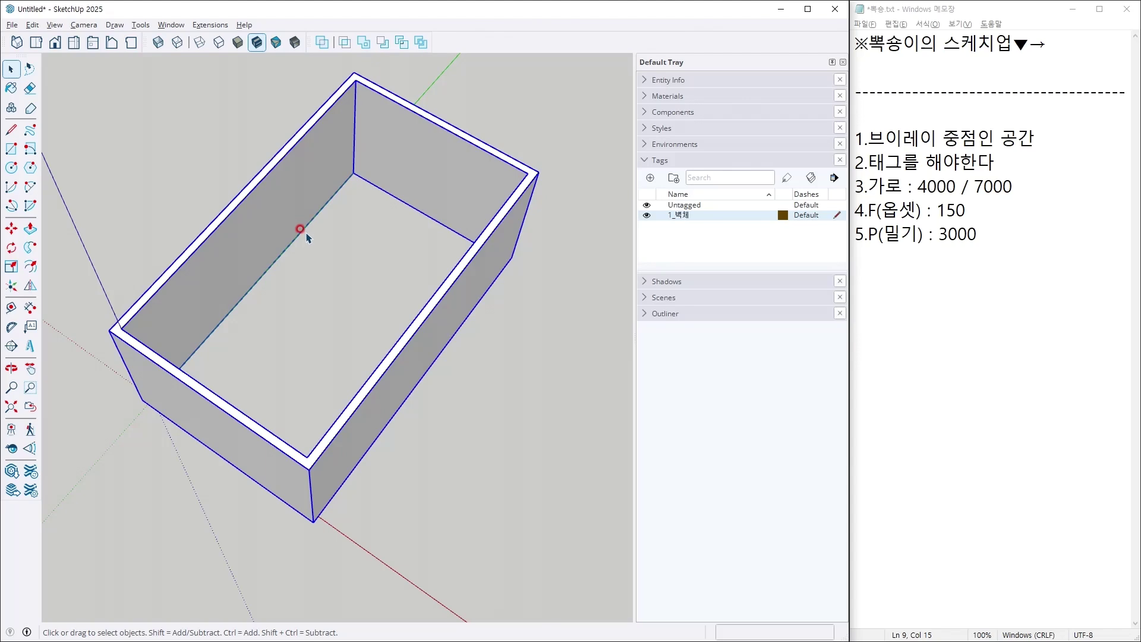
# Place a guide line with the Tape Measure 2000 mm inward from the long wall's inner bottom edge along the origin side.
pyautogui.moveTo(300, 218); pyautogui.dragTo(164, 313, button='middle')
pyautogui.scroll(3, 291, 238)
pyautogui.press('t')
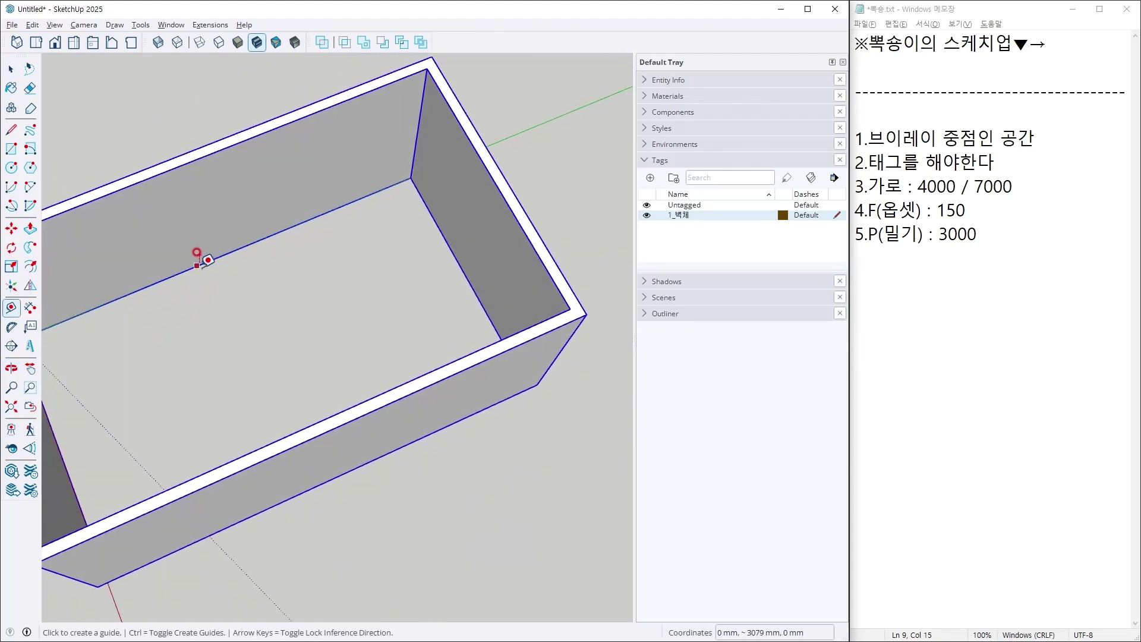
pyautogui.click(201, 264)
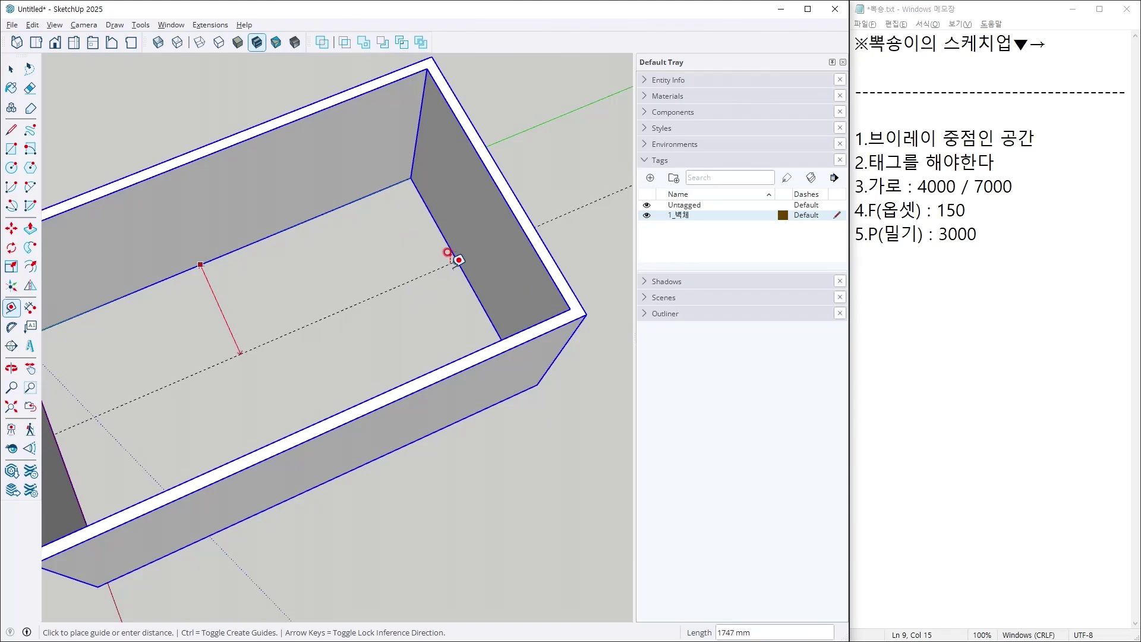
pyautogui.moveTo(466, 268); pyautogui.dragTo(454, 230, button='middle')
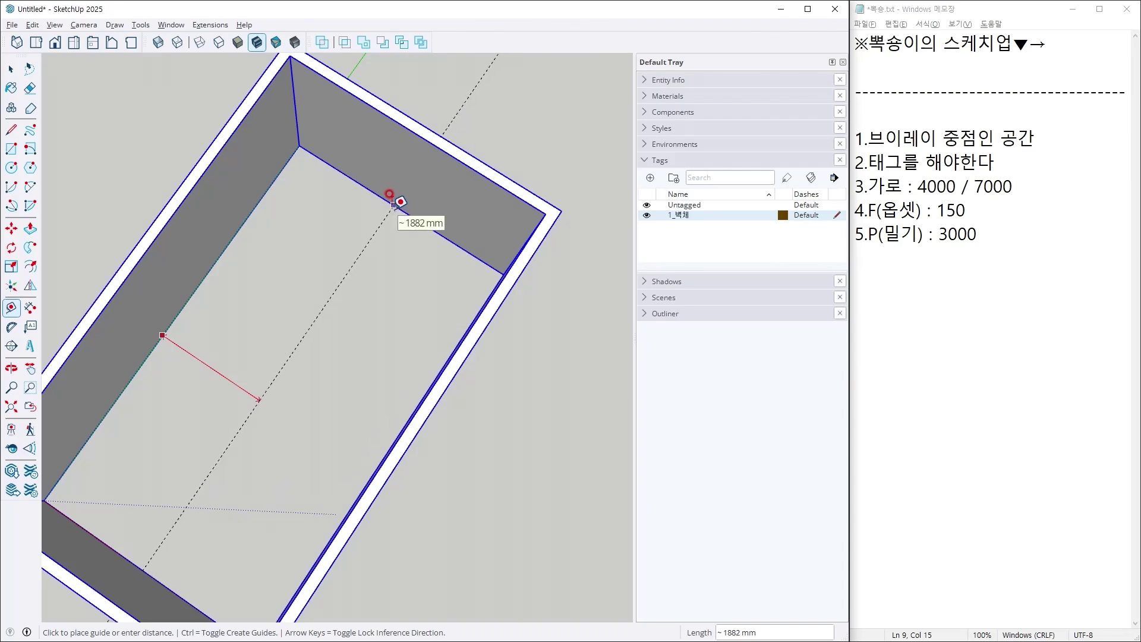
pyautogui.write('2000')
pyautogui.press('Return')
pyautogui.press('space')
# Position the camera at the near end of the floor guide line, looking along it to the opposite short wall, with a 1000 mm eye height.
pyautogui.moveTo(394, 200); pyautogui.dragTo(102, 301, button='middle')
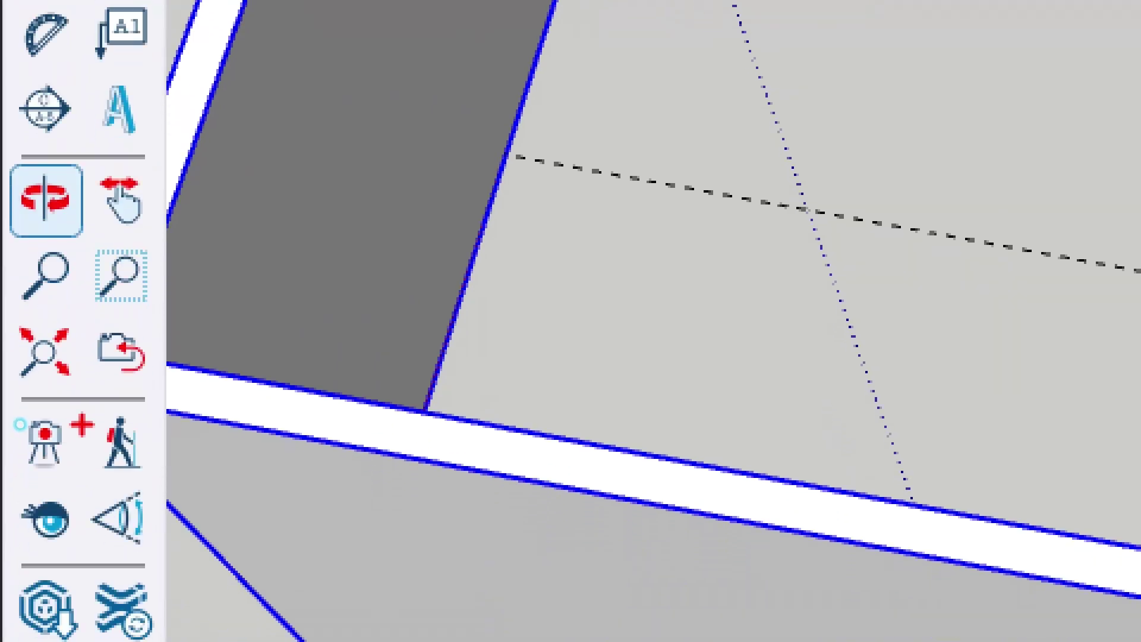
pyautogui.click(22, 438)
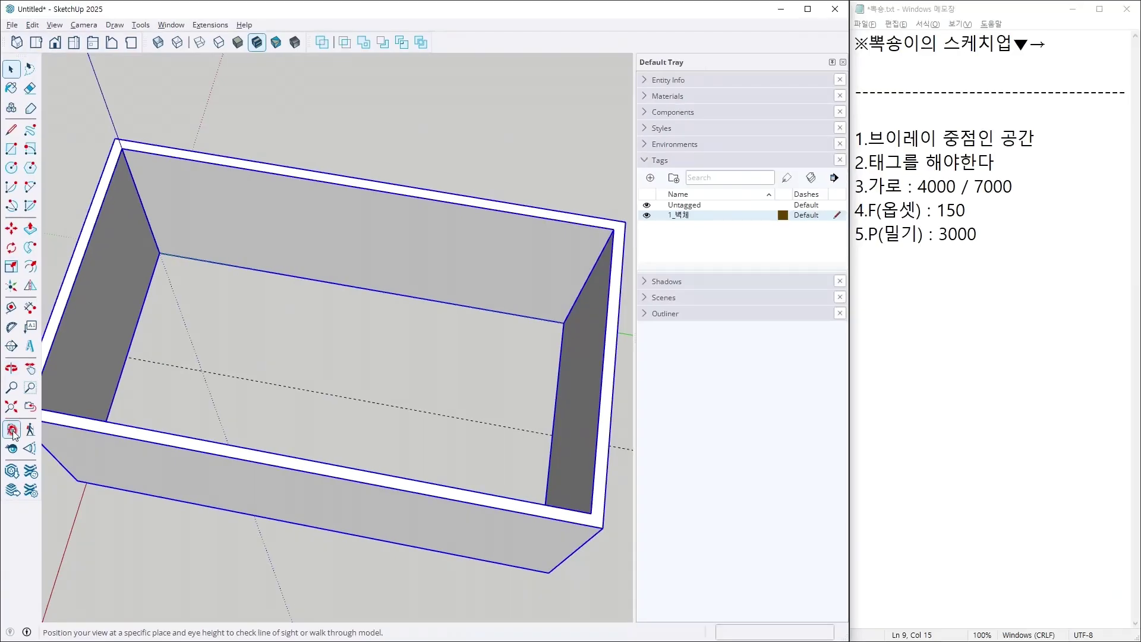
pyautogui.click(12, 432)
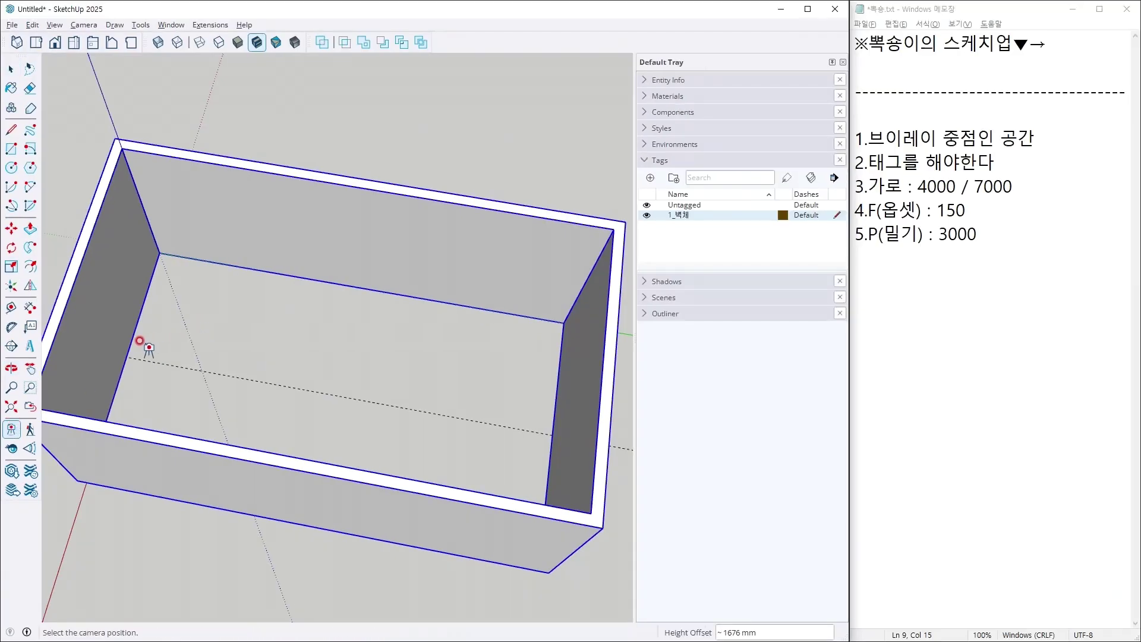
pyautogui.moveTo(157, 352); pyautogui.dragTo(482, 408)
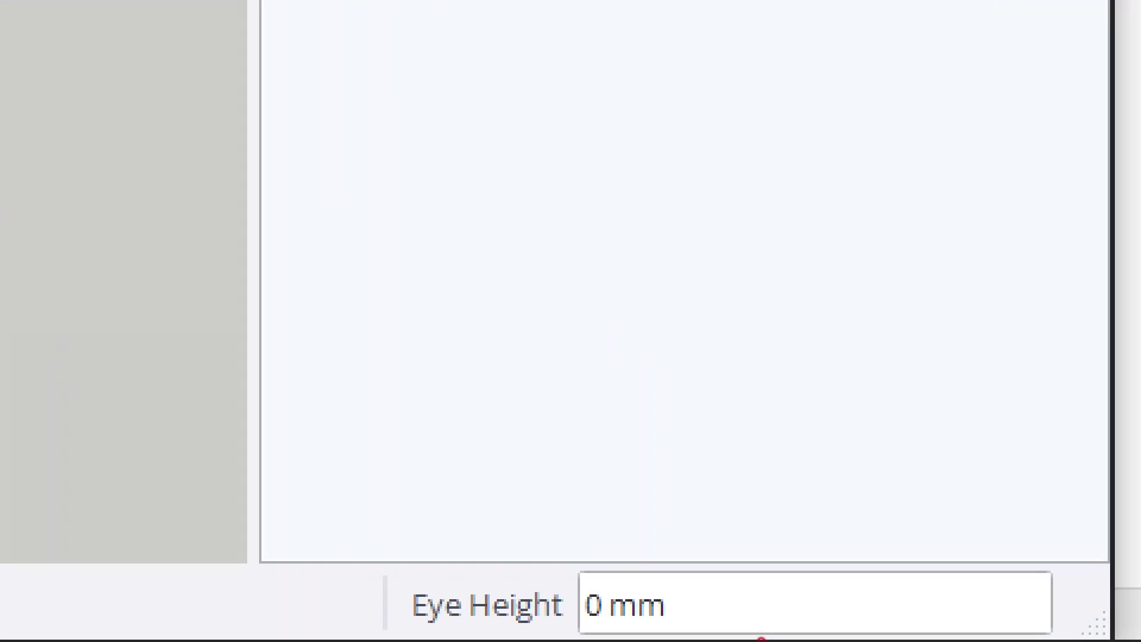
pyautogui.moveTo(357, 515)
pyautogui.mouseDown()
pyautogui.moveTo(790, 636)
pyautogui.moveTo(968, 624)
pyautogui.moveTo(964, 634)
pyautogui.mouseUp()
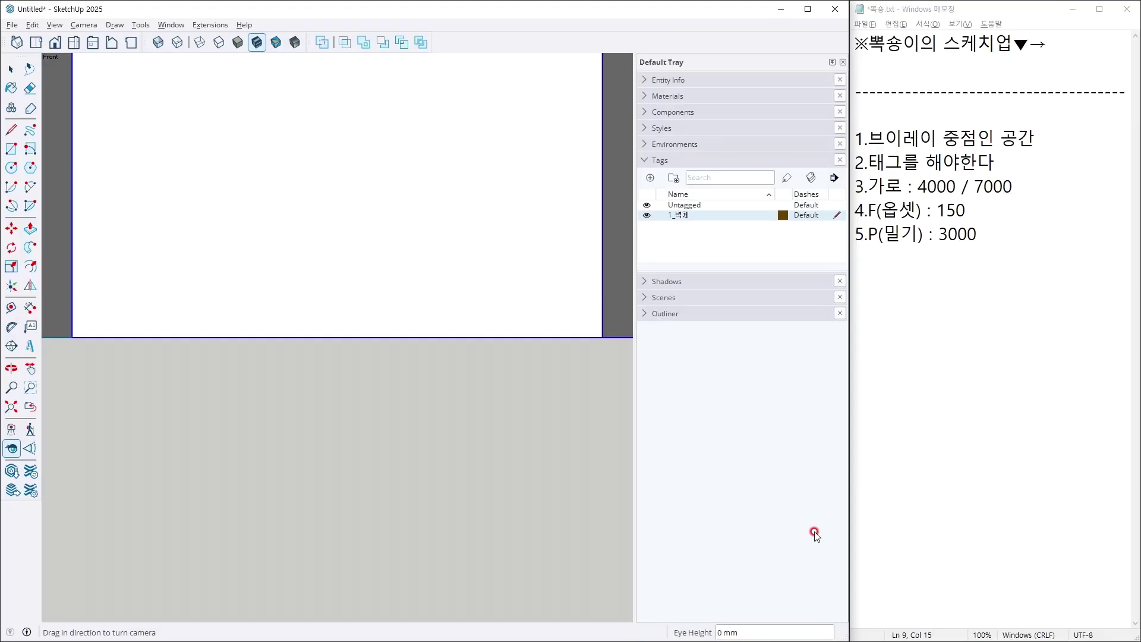
pyautogui.press('Return')
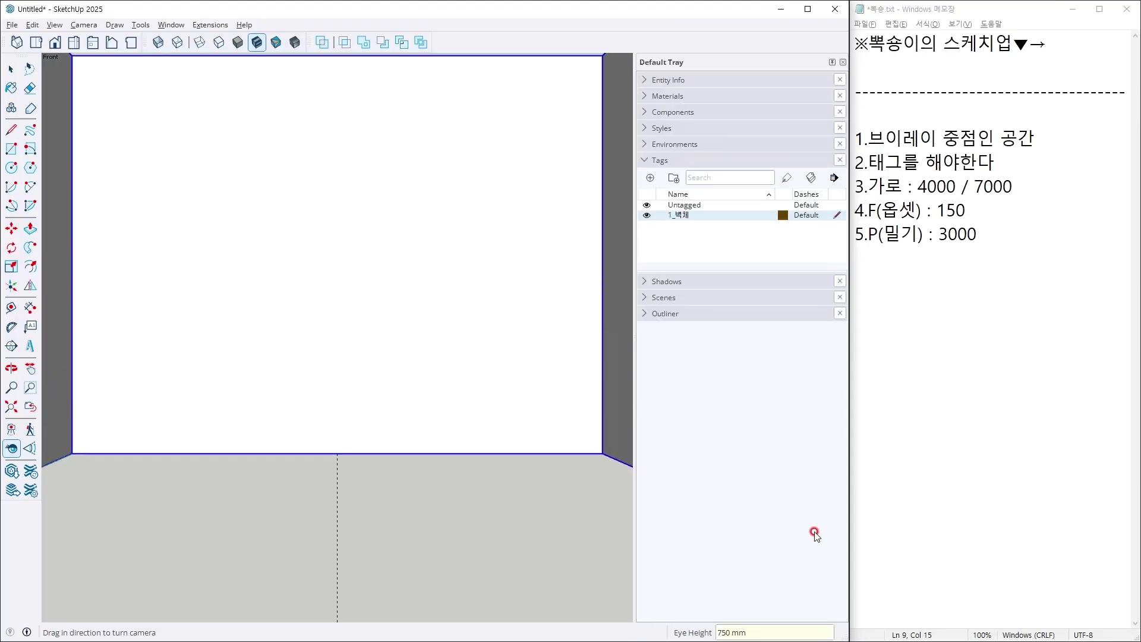
# Add the note line "6.포지션카메라 , 구도" in Notepad.
pyautogui.click(876, 271)
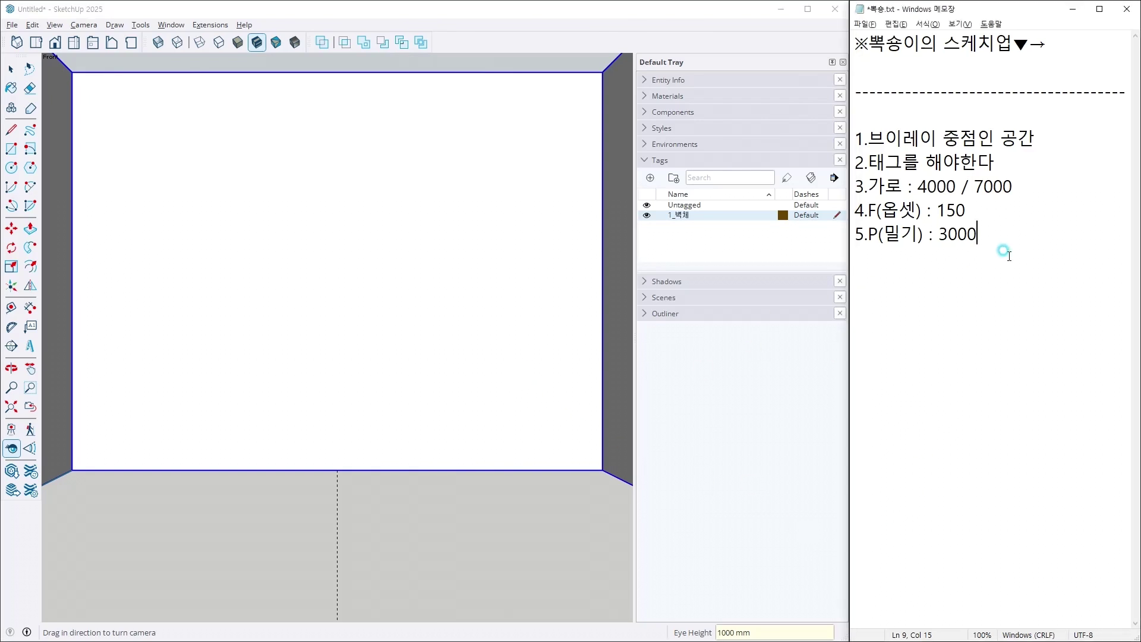
pyautogui.press('Return')
pyautogui.write('6.포지션카')
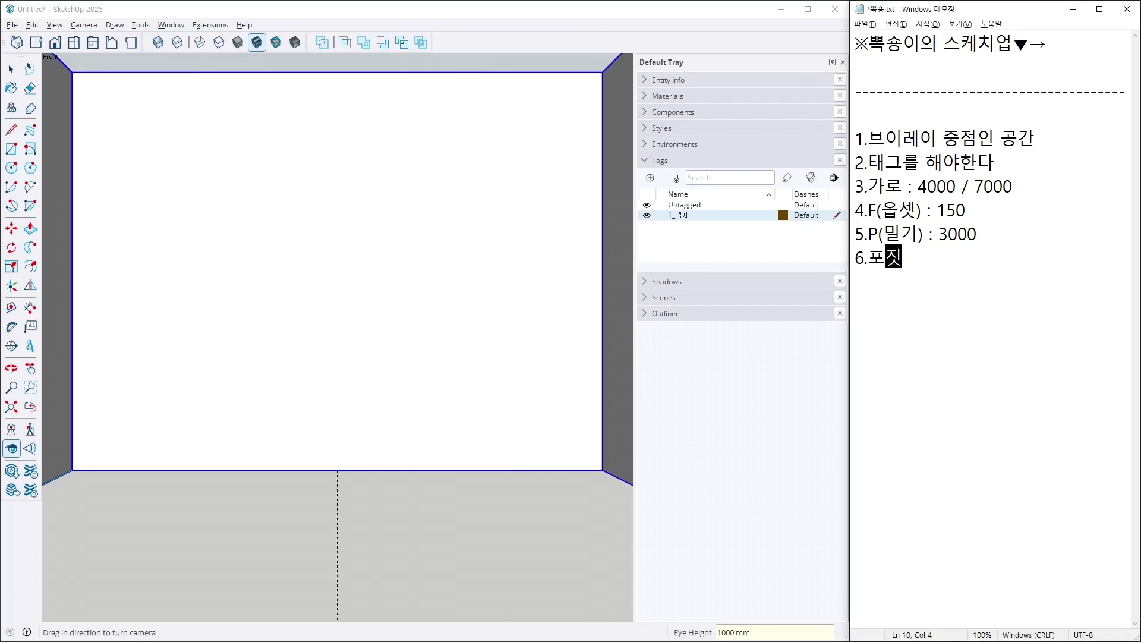
pyautogui.write('메라 , 구도')
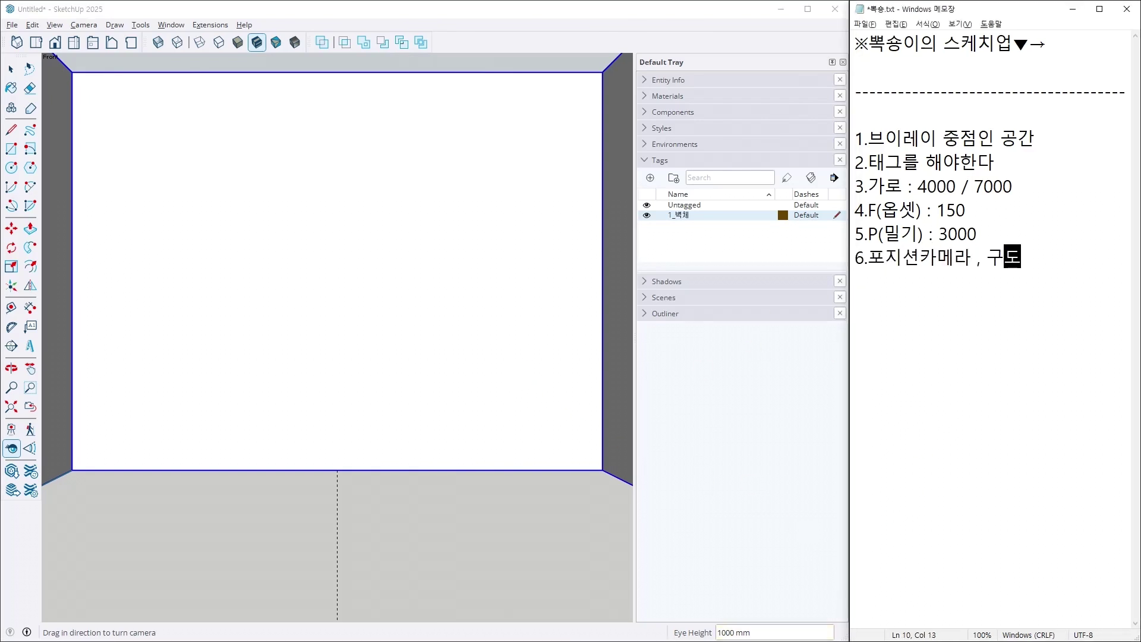
# Add the sub-line "→눈높이 : 1000" under note 6, copying the arrow symbol from the title, and start another arrow line.
pyautogui.press('Return')
pyautogui.moveTo(1030, 45); pyautogui.dragTo(1047, 45)
pyautogui.hotkey('ctrl', 'c')
pyautogui.click(920, 283)
pyautogui.hotkey('ctrl', 'v')
pyautogui.write('눈높이 ')
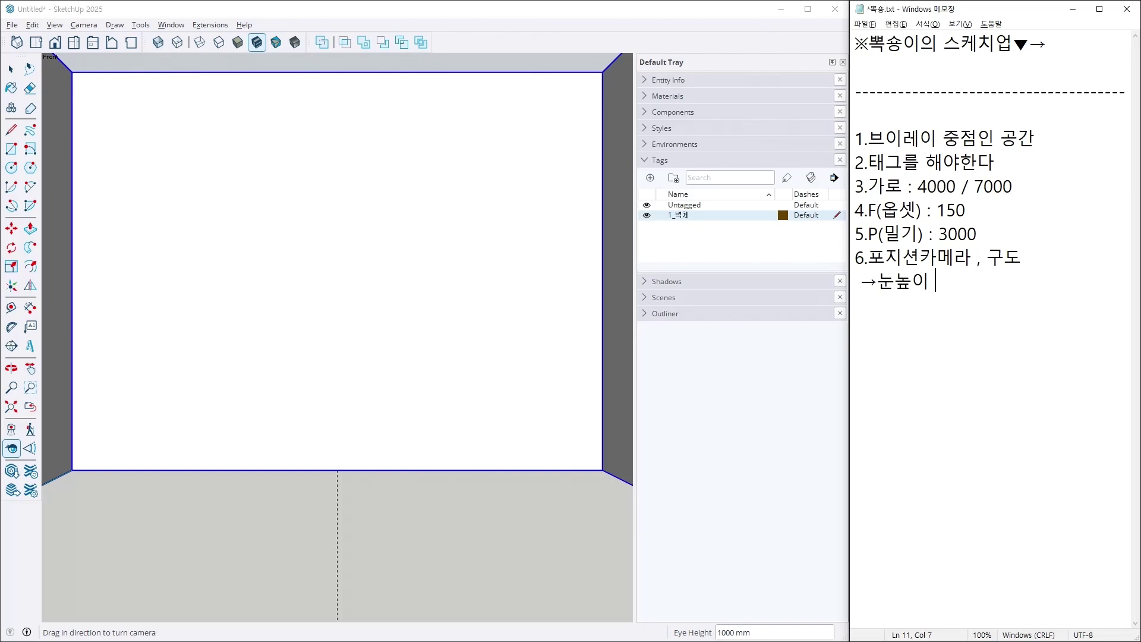
pyautogui.write(': 1000')
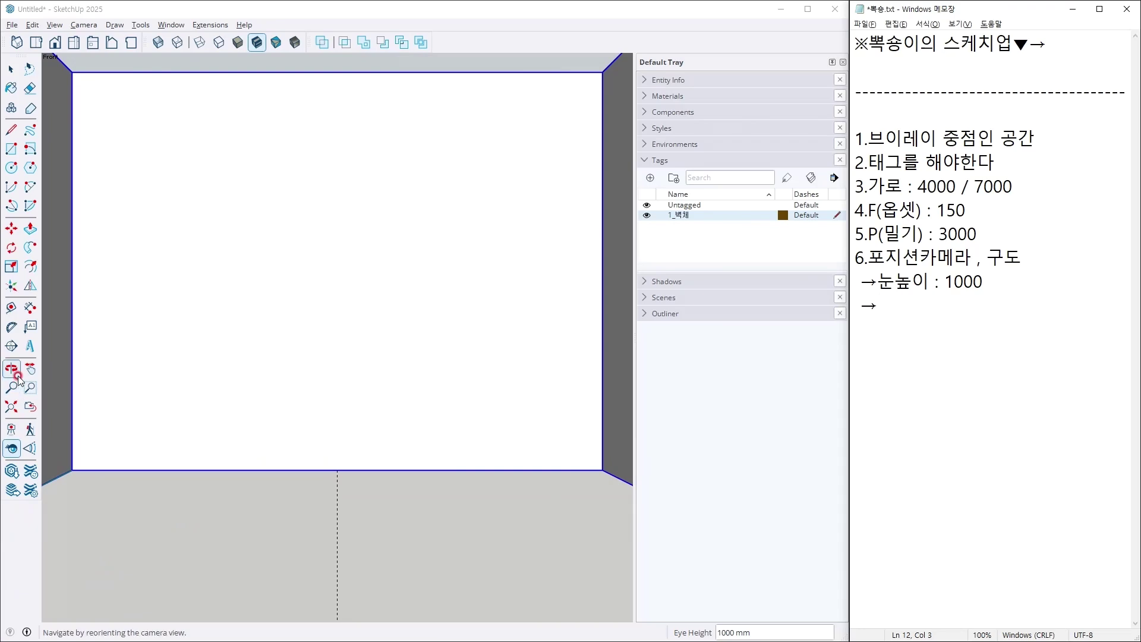
# Set the SketchUp camera's field of view to 68 degrees with the Zoom tool.
pyautogui.click(13, 385)
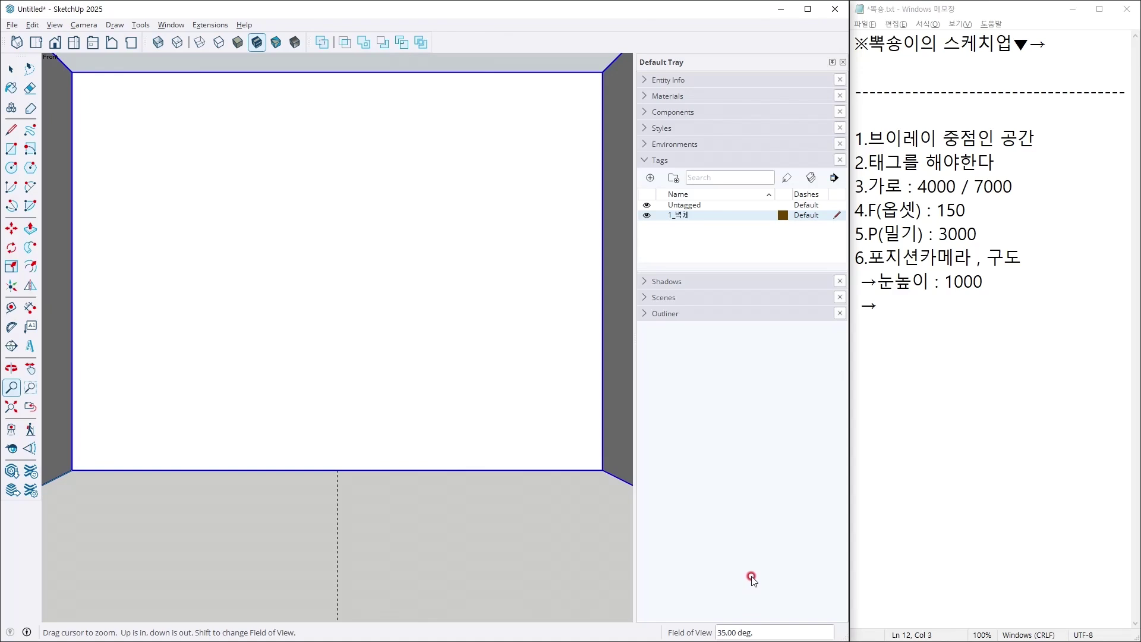
pyautogui.write('68')
pyautogui.press('Return')
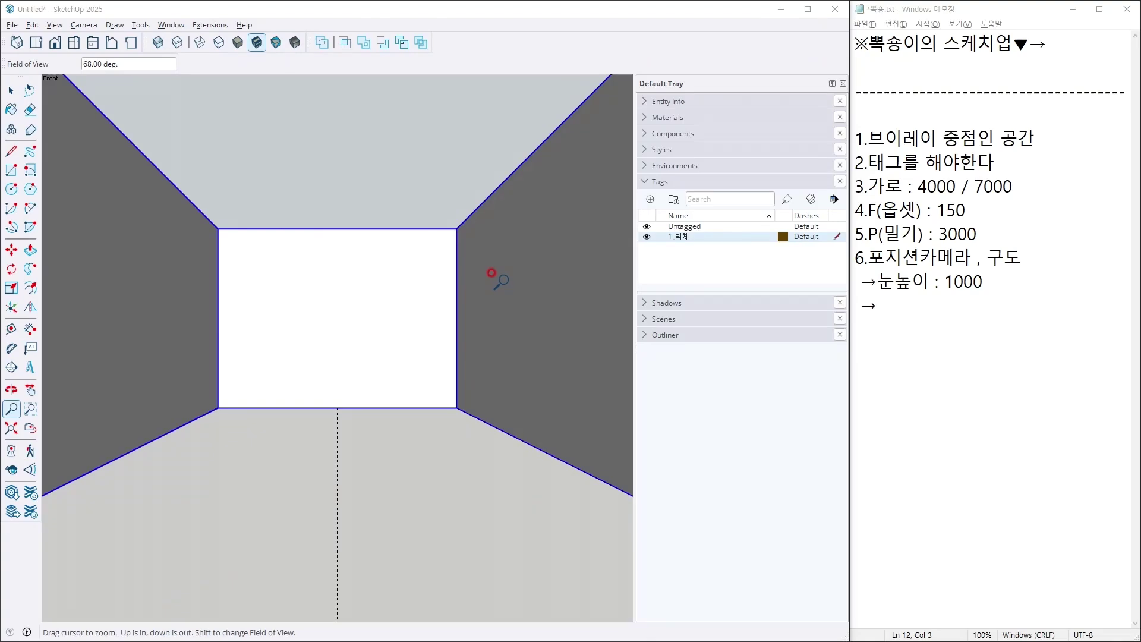
# Compare the room view with the reference photo and zoom the camera slightly closer to the back wall to match its framing.
pyautogui.hotkey('alt', 'Tab')
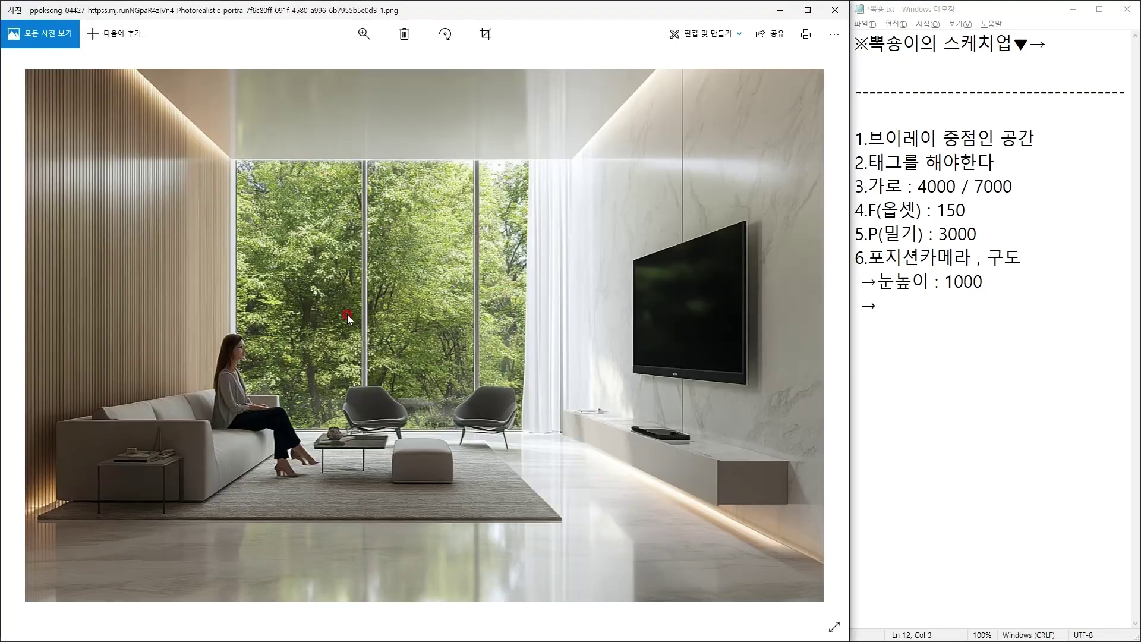
pyautogui.hotkey('alt', 'Tab')
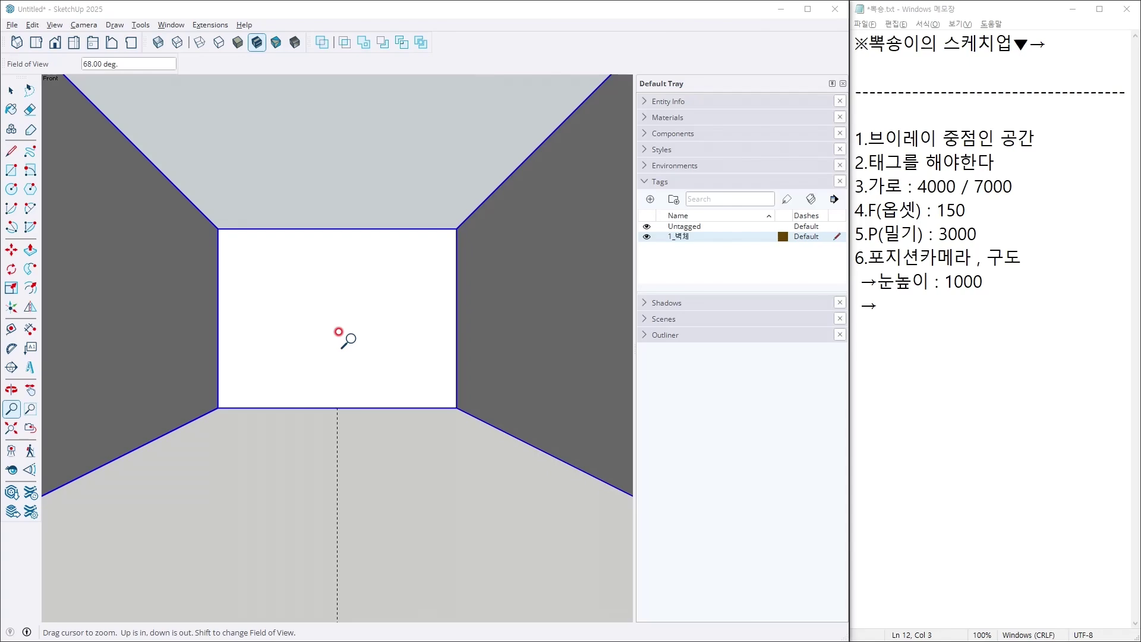
pyautogui.hotkey('alt', 'Tab')
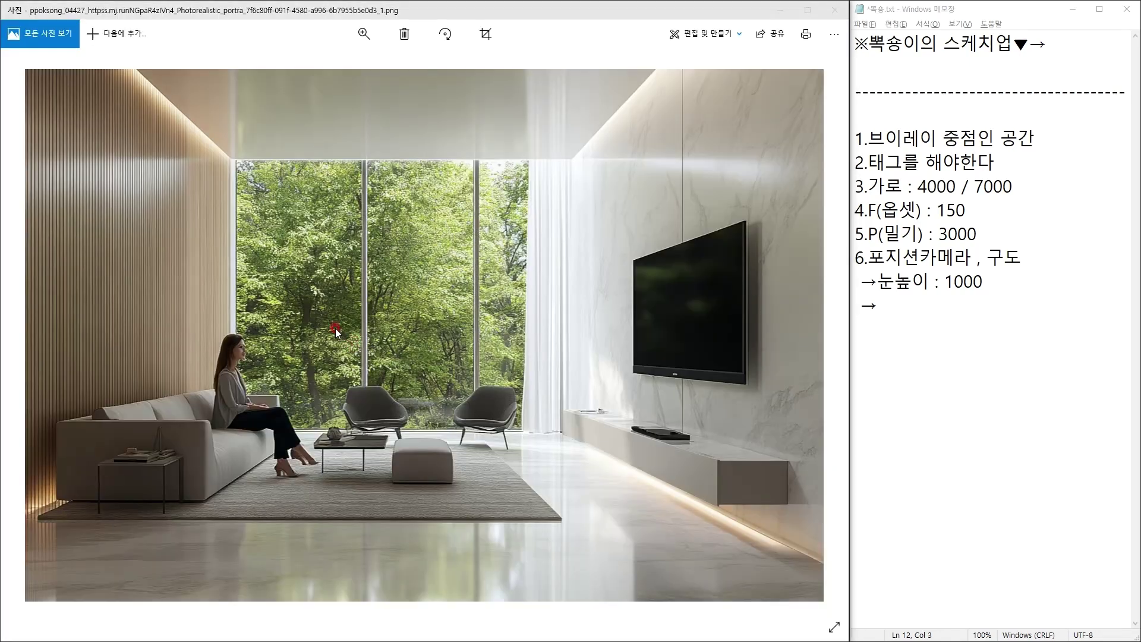
pyautogui.hotkey('alt', 'Tab')
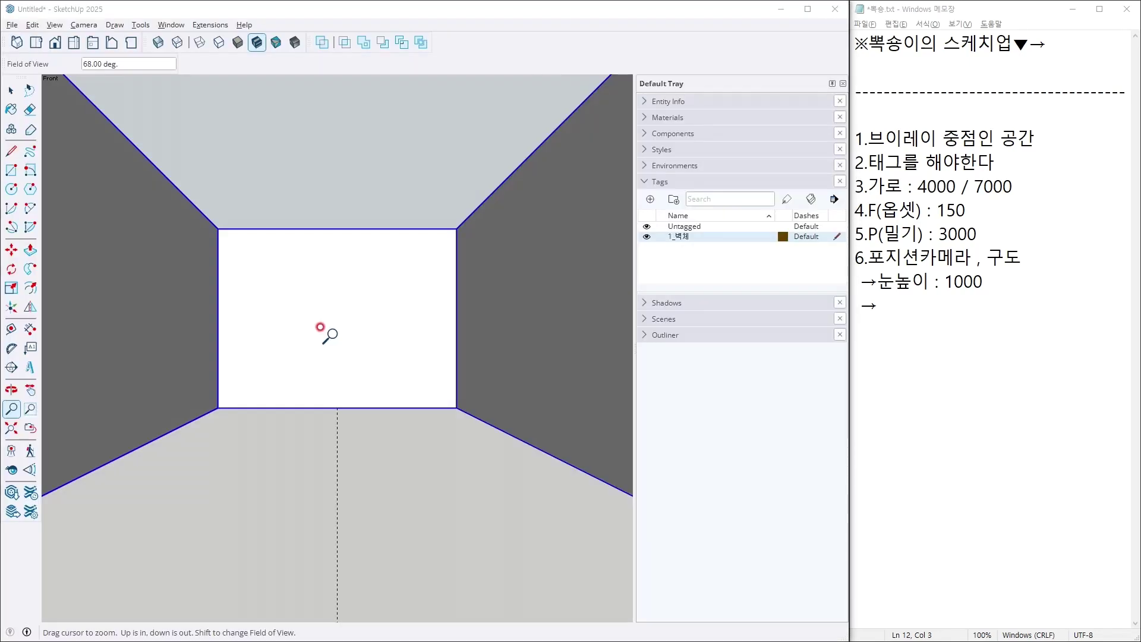
pyautogui.hotkey('alt', 'Tab')
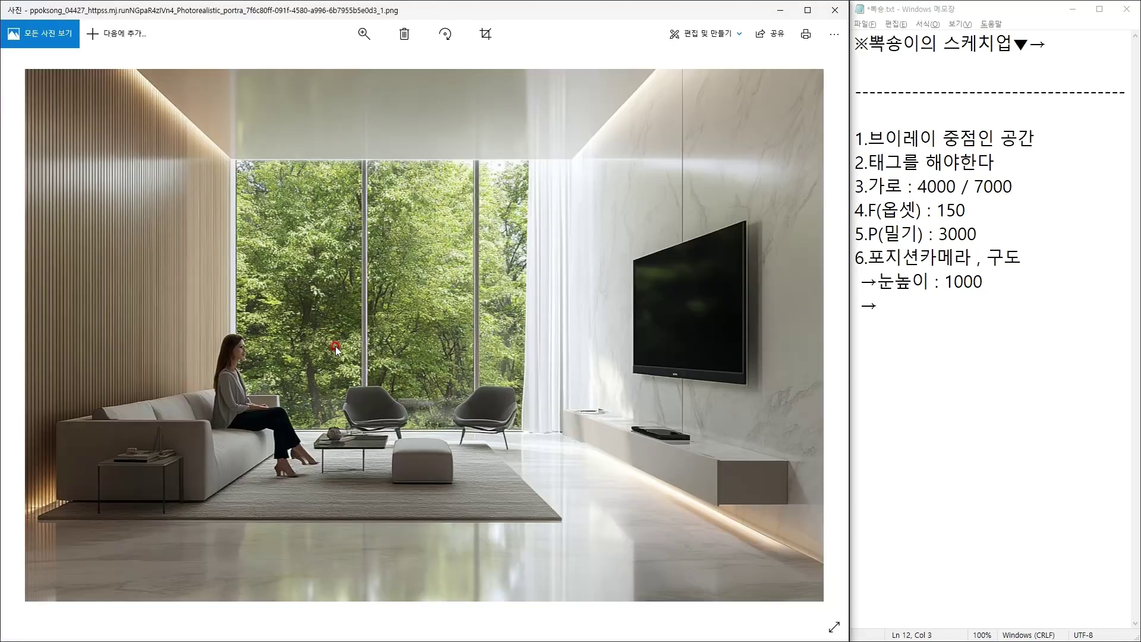
pyautogui.hotkey('alt', 'Tab')
pyautogui.click(321, 379)
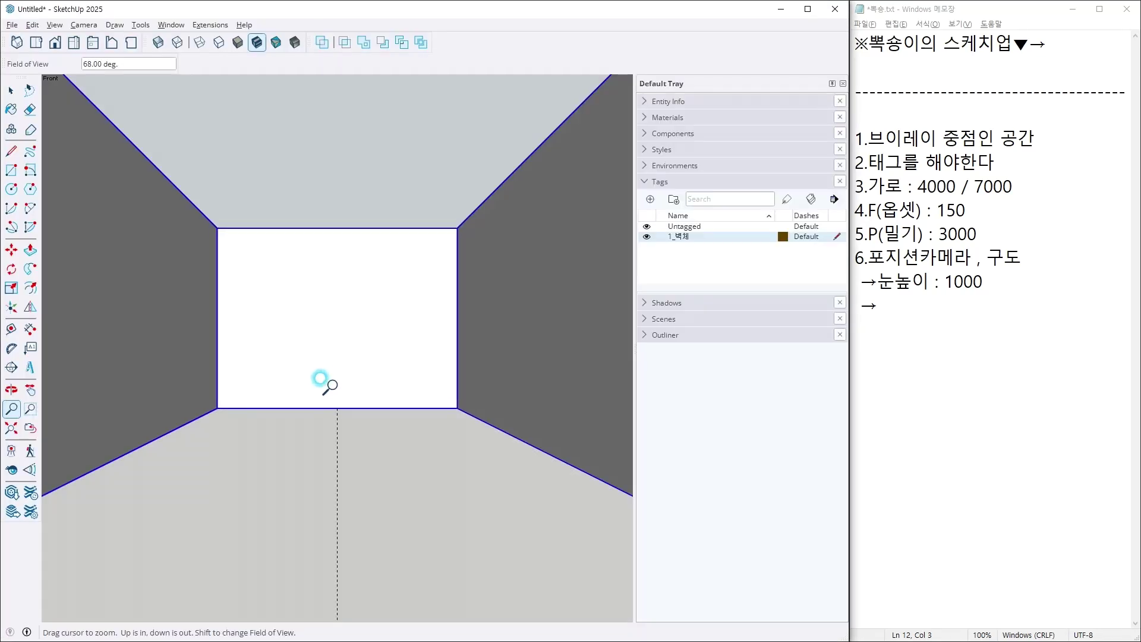
pyautogui.moveTo(321, 378); pyautogui.dragTo(318, 340)
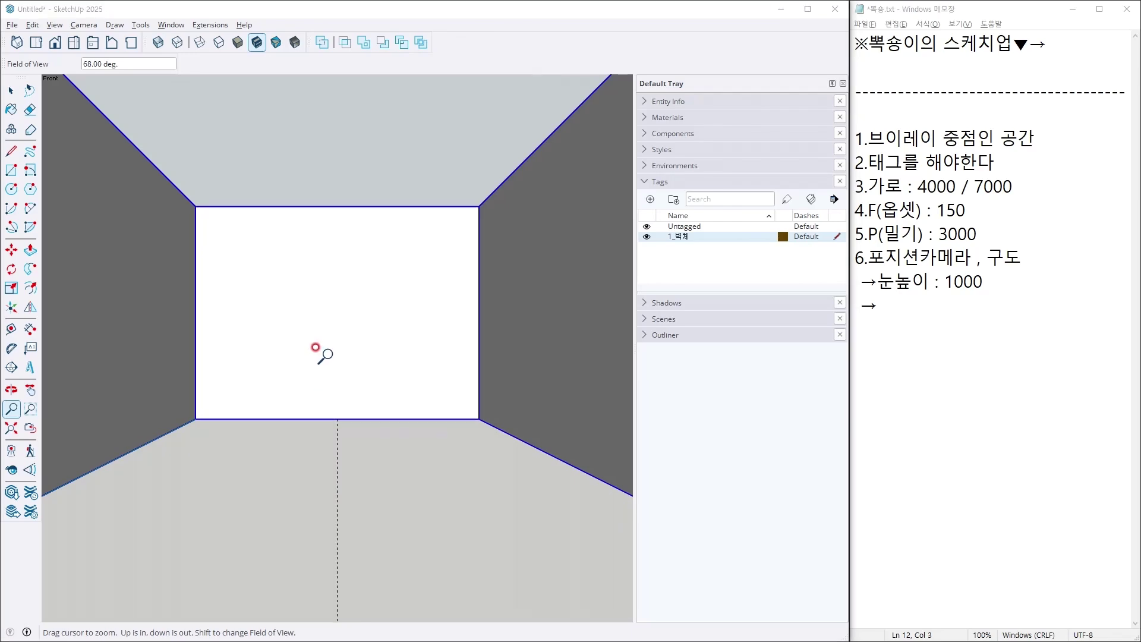
pyautogui.hotkey('alt', 'Tab')
pyautogui.hotkey('alt', 'Tab')
pyautogui.hotkey('alt', 'Tab')
pyautogui.hotkey('alt', 'Tab')
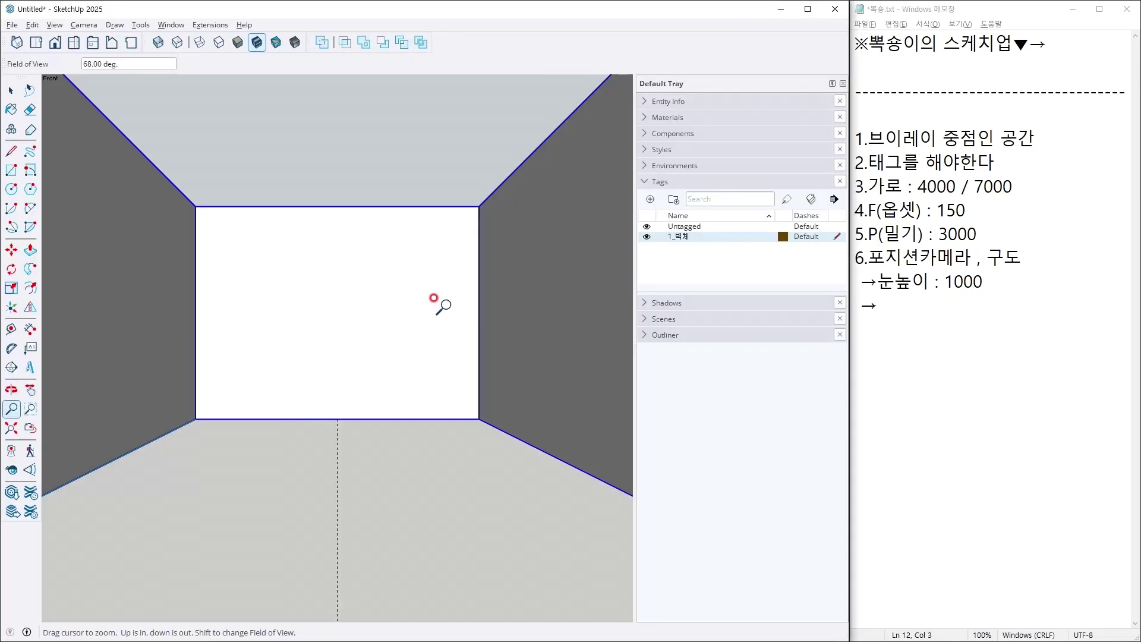
# Maximize the SketchUp window and save the current camera view as a new scene.
pyautogui.press('space')
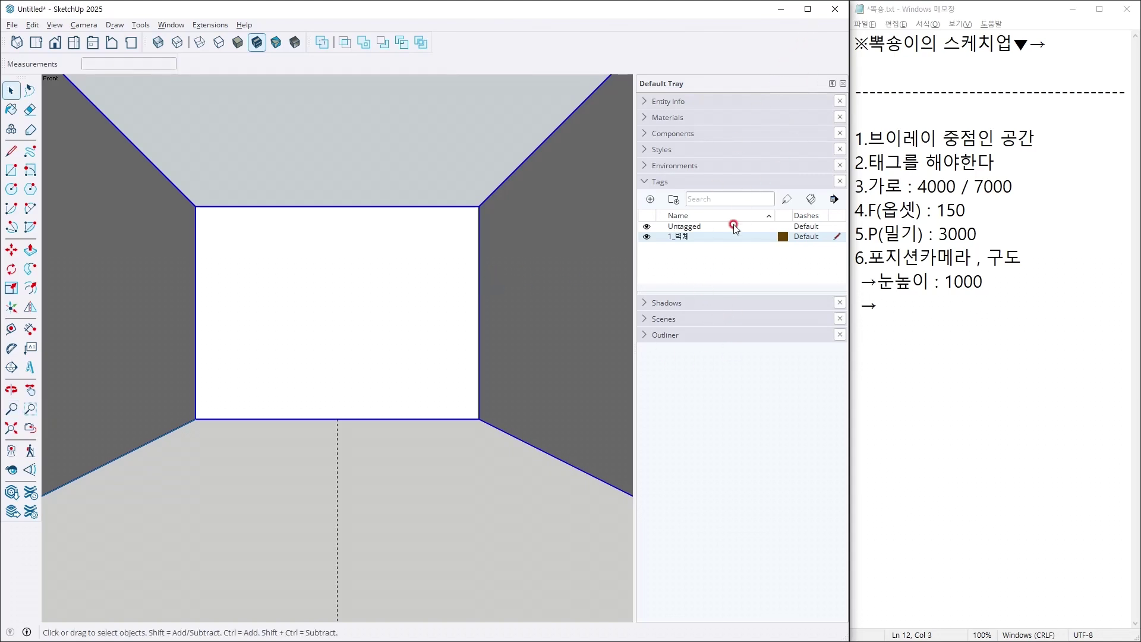
pyautogui.click(807, 9)
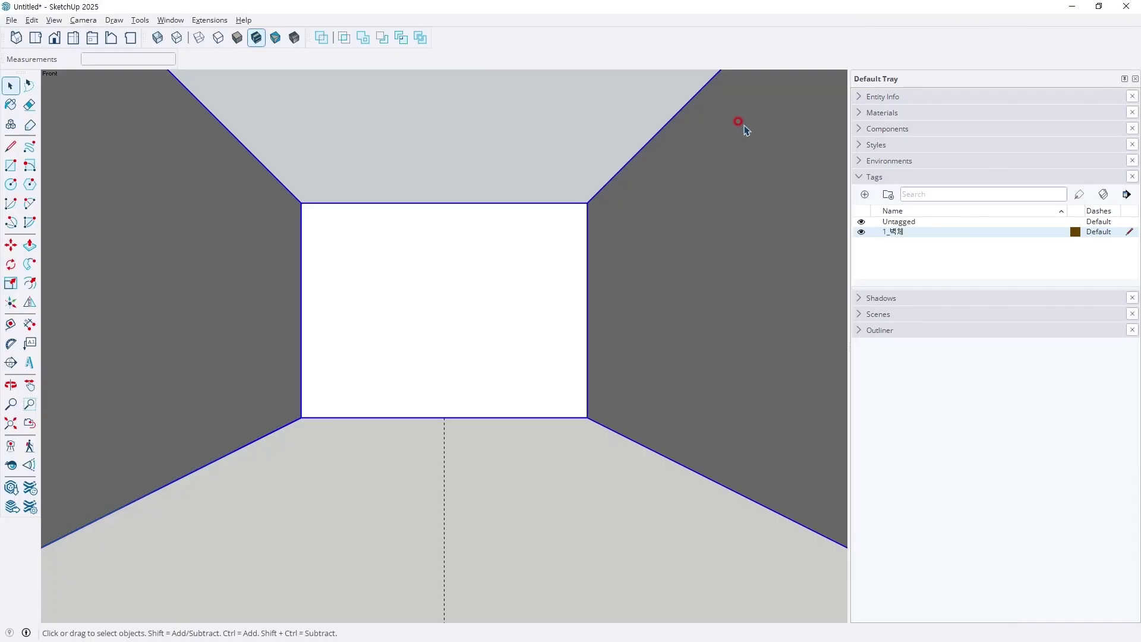
pyautogui.click(893, 317)
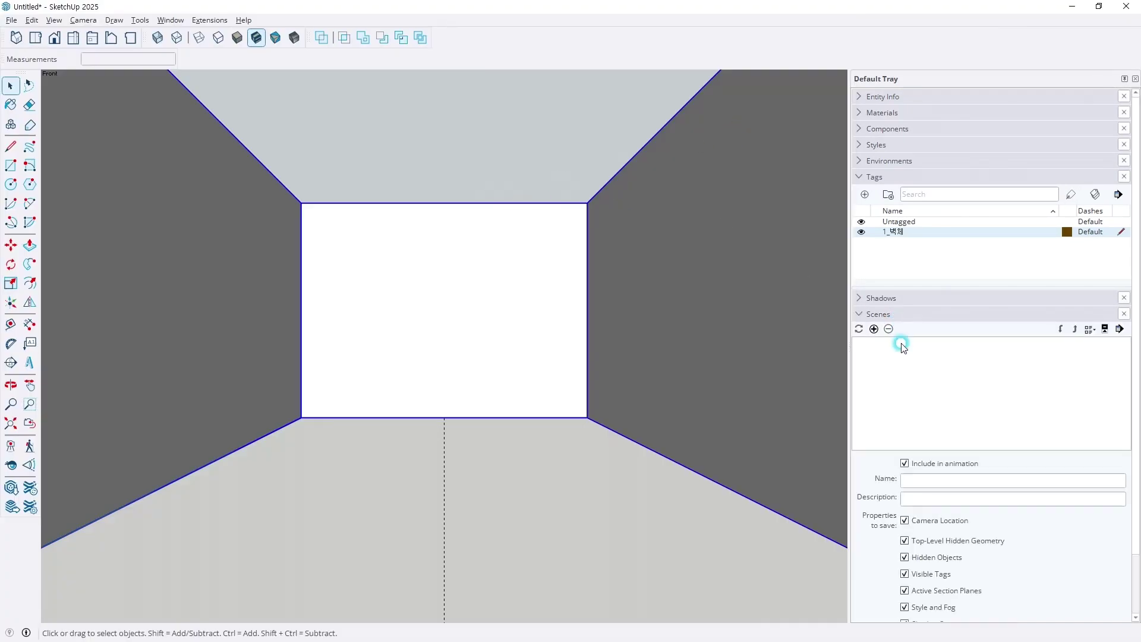
pyautogui.click(873, 330)
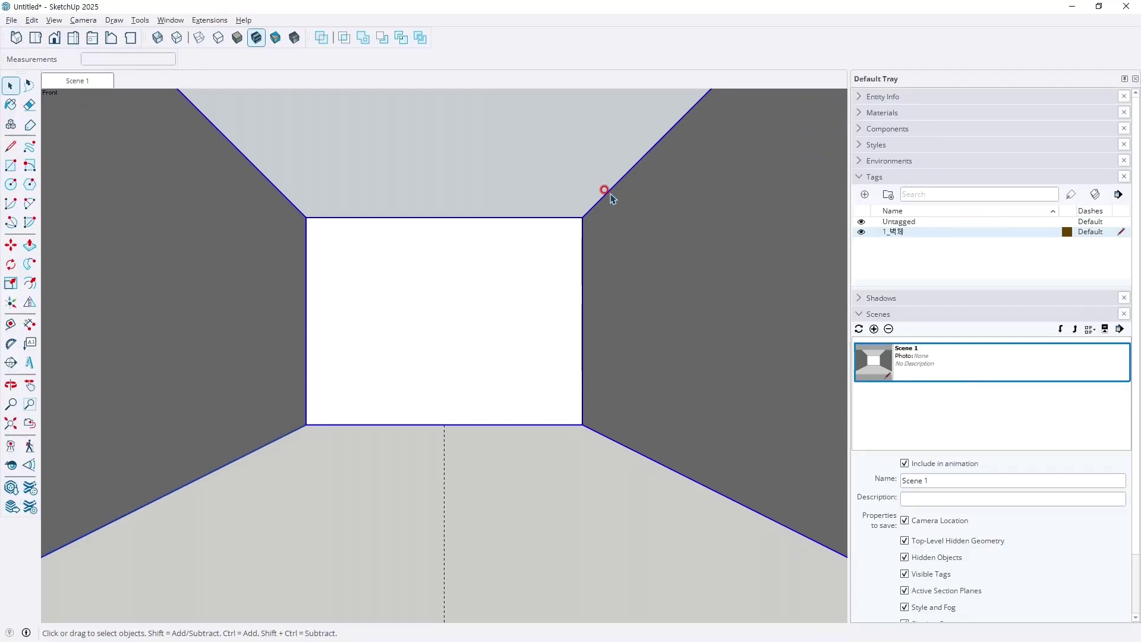
# Raise the top face of the walls inside their group with Push/Pull, then leave the group.
pyautogui.moveTo(555, 193); pyautogui.dragTo(422, 428, button='middle')
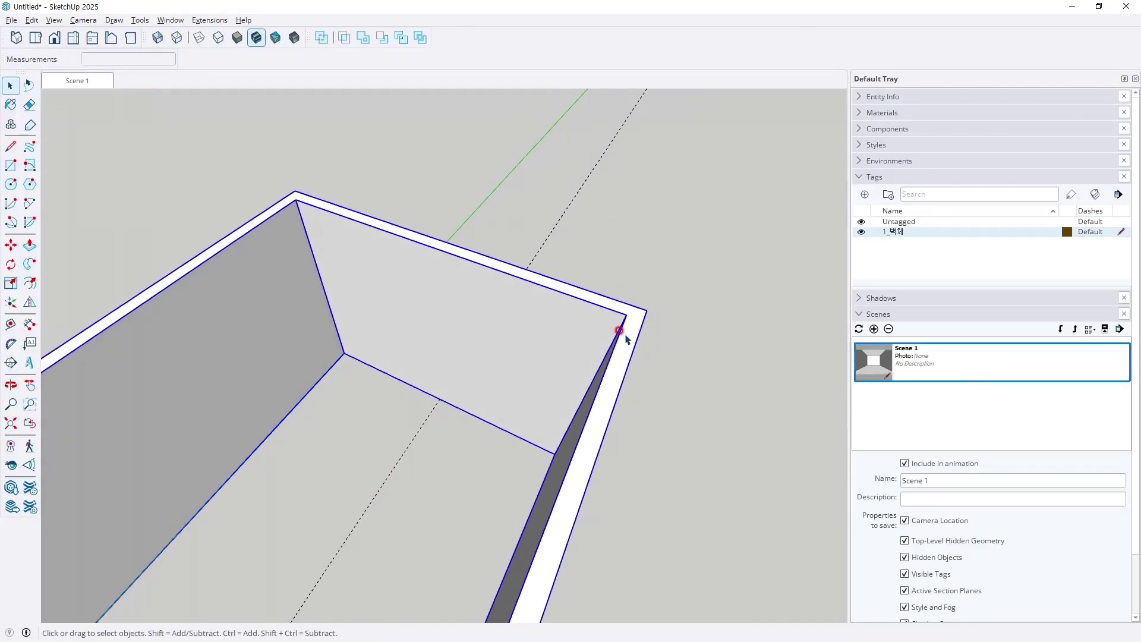
pyautogui.doubleClick(625, 329)
pyautogui.press('p')
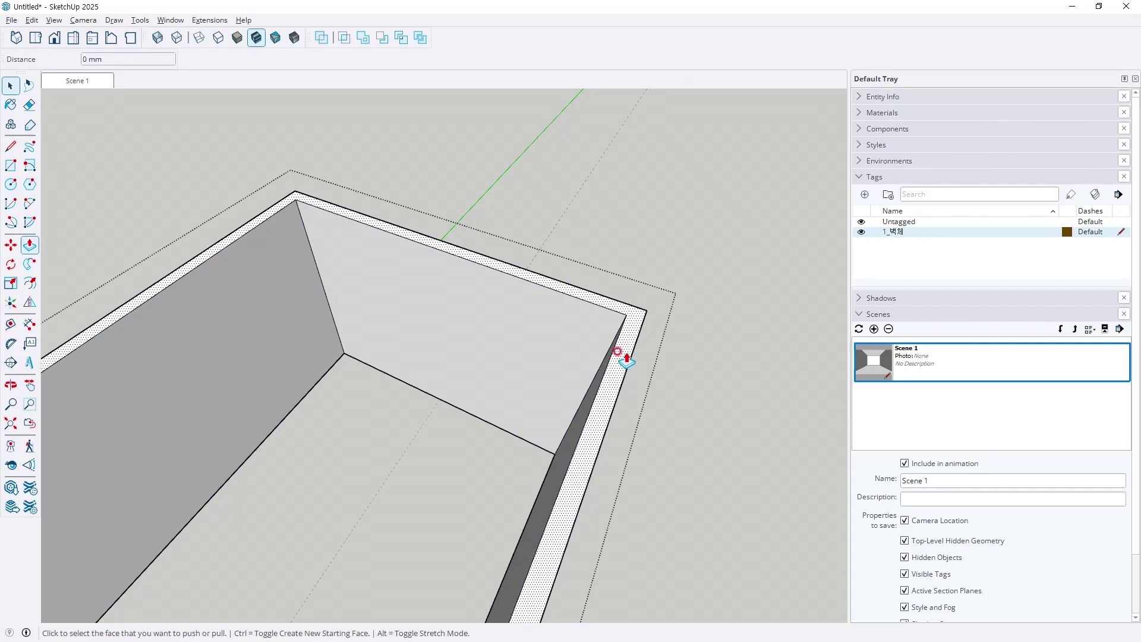
pyautogui.click(627, 347)
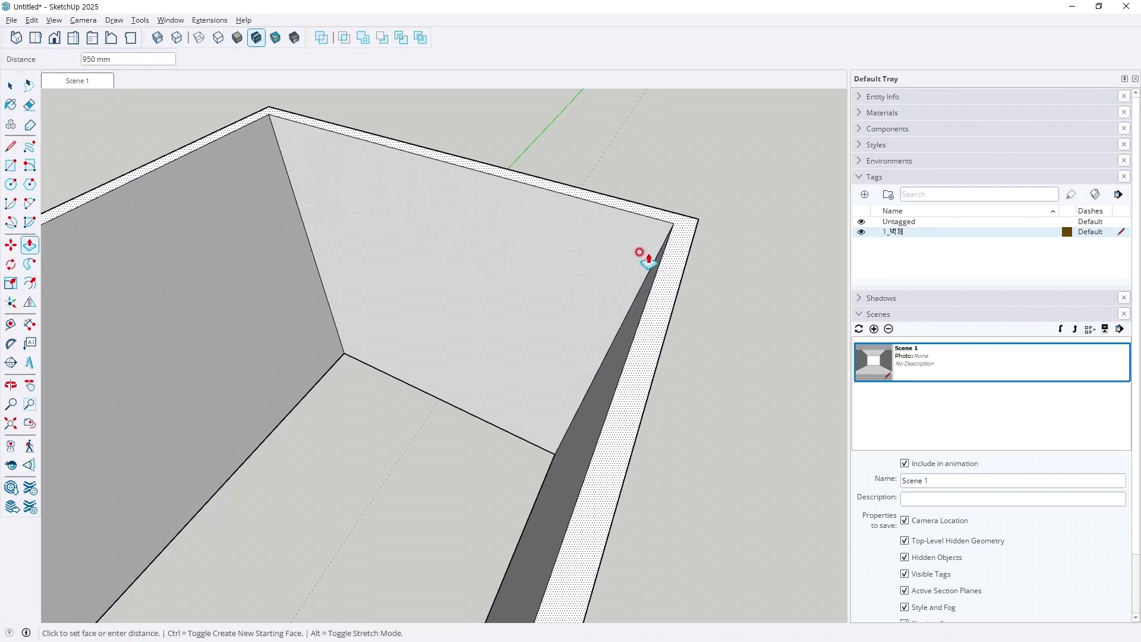
pyautogui.press('Return')
pyautogui.press('space')
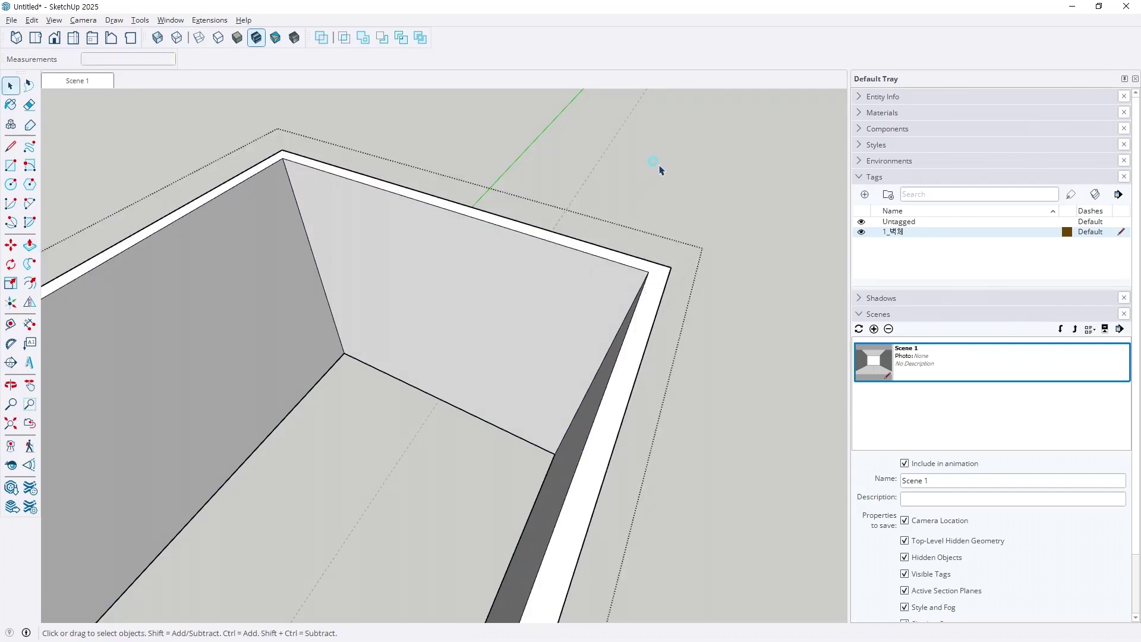
pyautogui.click(658, 166)
# Restore the saved scene view and compare the room's wall height and proportions with the reference photo.
pyautogui.click(77, 82)
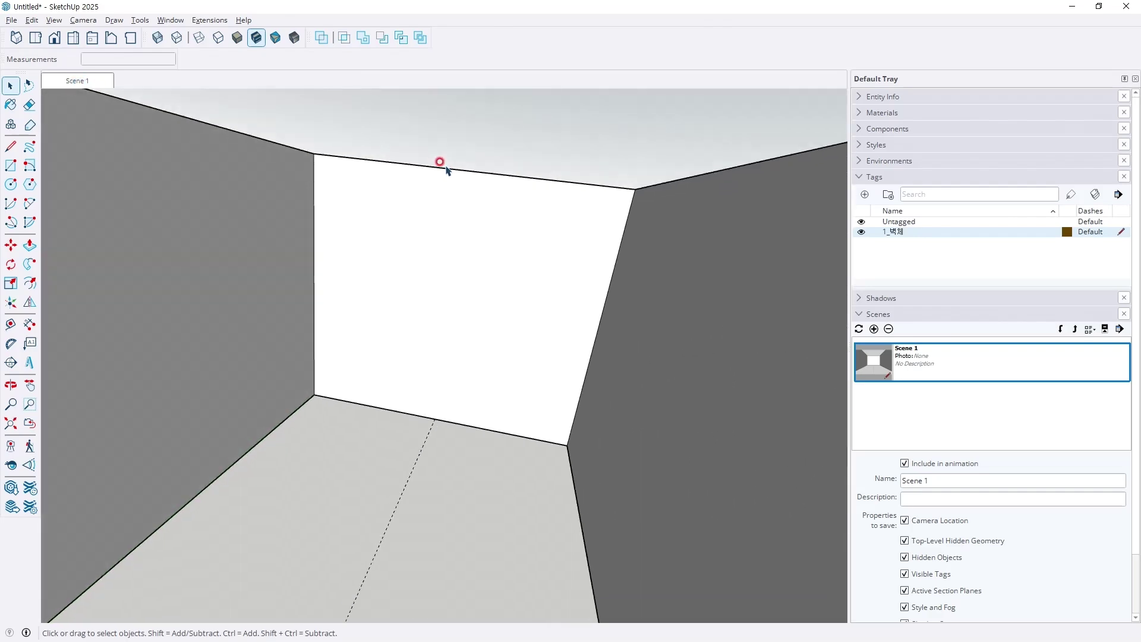
pyautogui.hotkey('alt', 'Tab')
pyautogui.hotkey('alt', 'Tab')
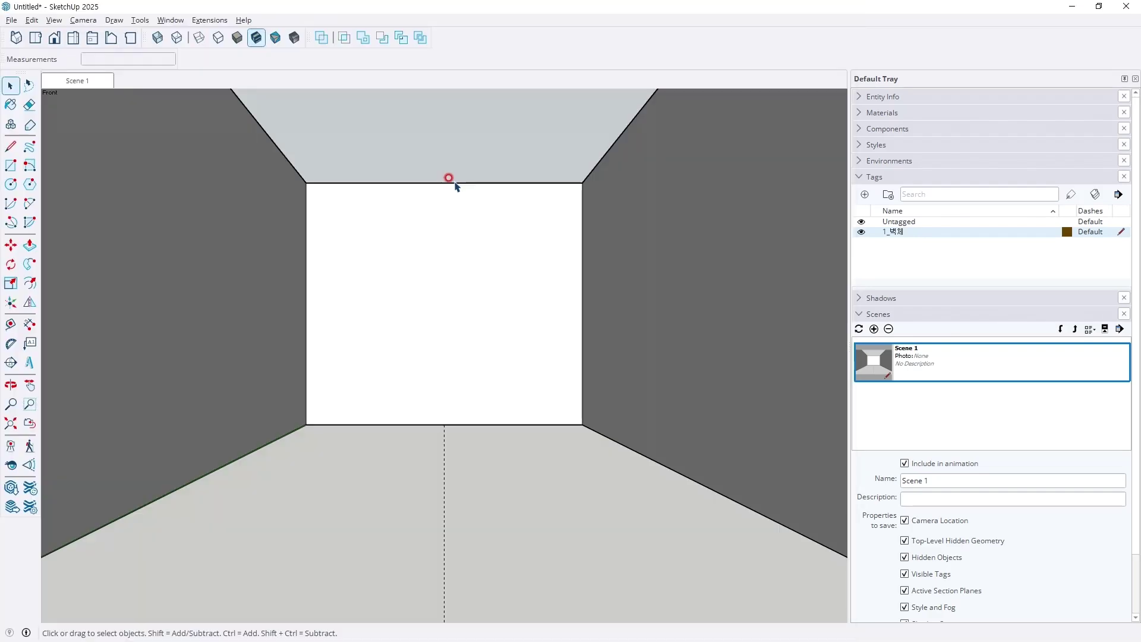
pyautogui.hotkey('alt', 'Tab')
pyautogui.hotkey('alt', 'Tab')
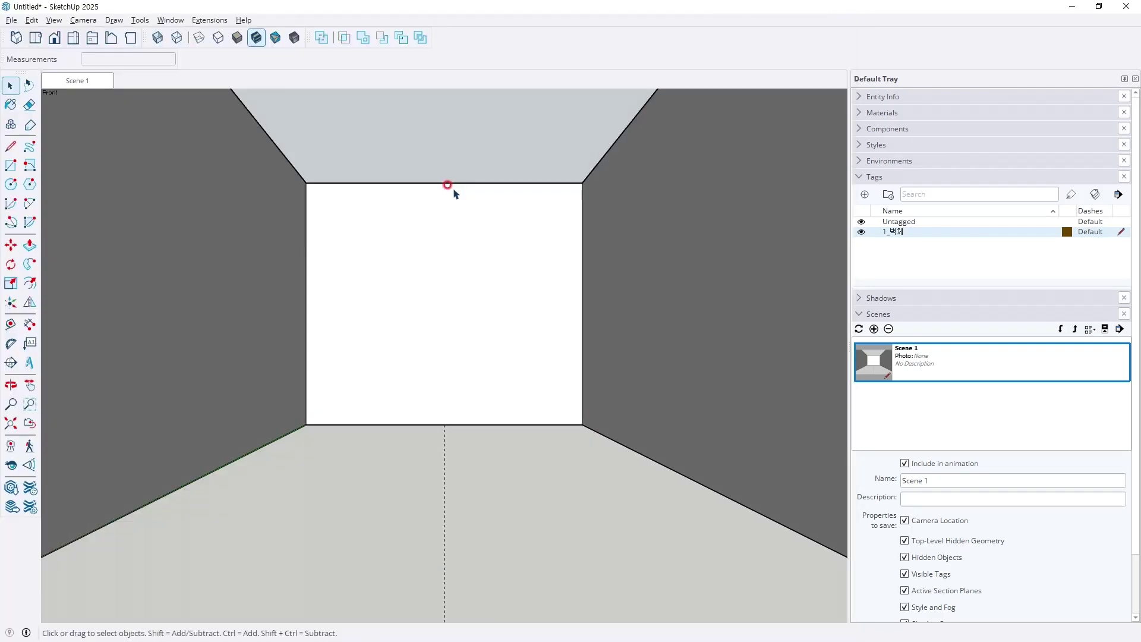
pyautogui.hotkey('alt', 'Tab')
pyautogui.hotkey('alt', 'Tab')
pyautogui.hotkey('alt', 'Tab')
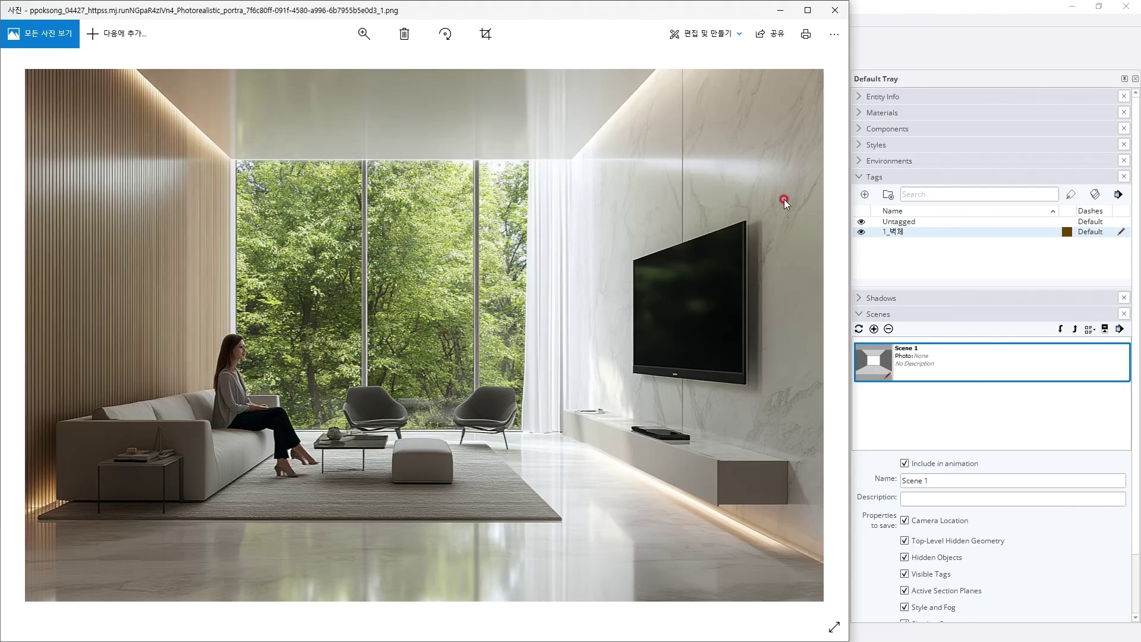
# Return to SketchUp and tile its window side by side with the Notepad notes.
pyautogui.hotkey('alt', 'Tab')
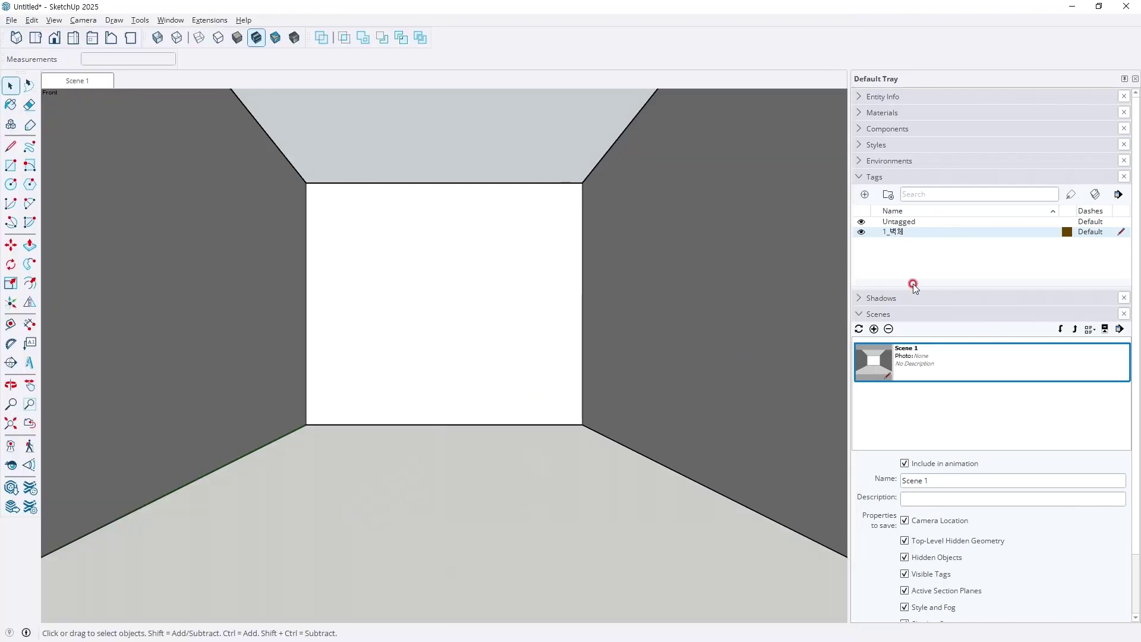
pyautogui.moveTo(638, 5)
pyautogui.mouseDown()
pyautogui.moveTo(547, 54)
pyautogui.moveTo(162, 95)
pyautogui.moveTo(200, 129)
pyautogui.moveTo(8, 84)
pyautogui.moveTo(1, 113)
pyautogui.mouseUp()
pyautogui.click(145, 146)
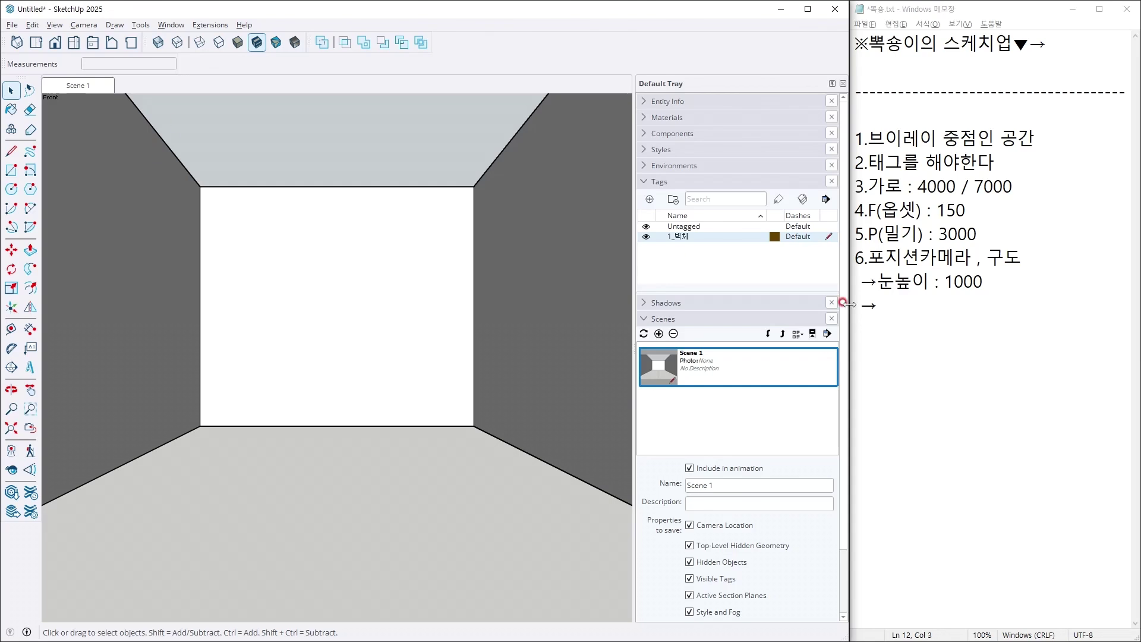
# Add the line "7.기본카메라 : 수정" to the Notepad notes.
pyautogui.click(918, 323)
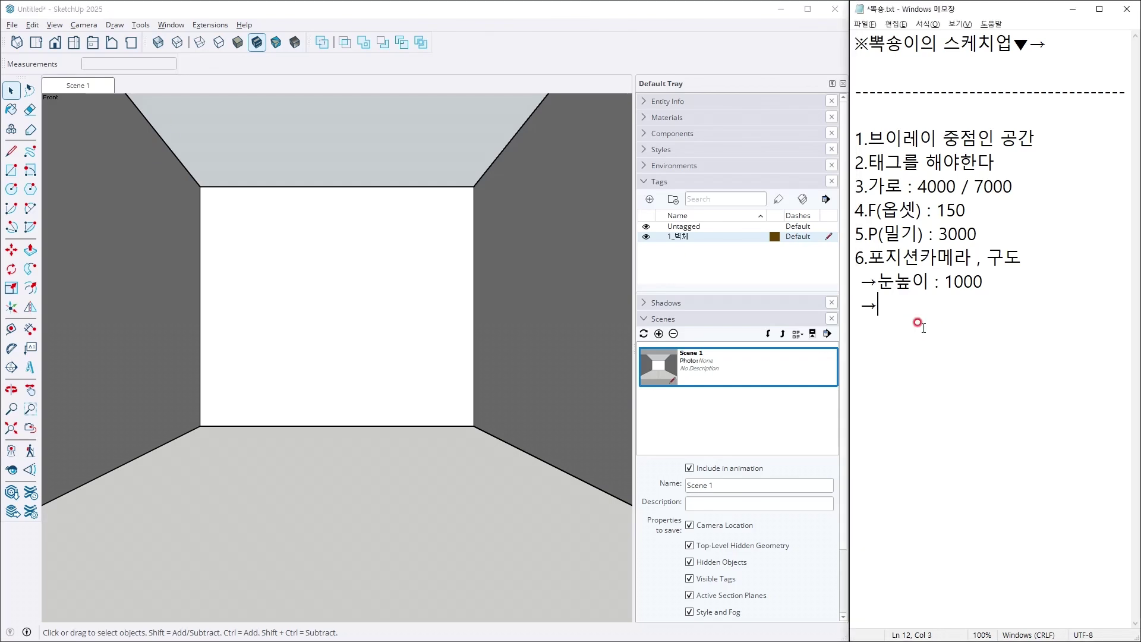
pyautogui.write('7.기본카메라')
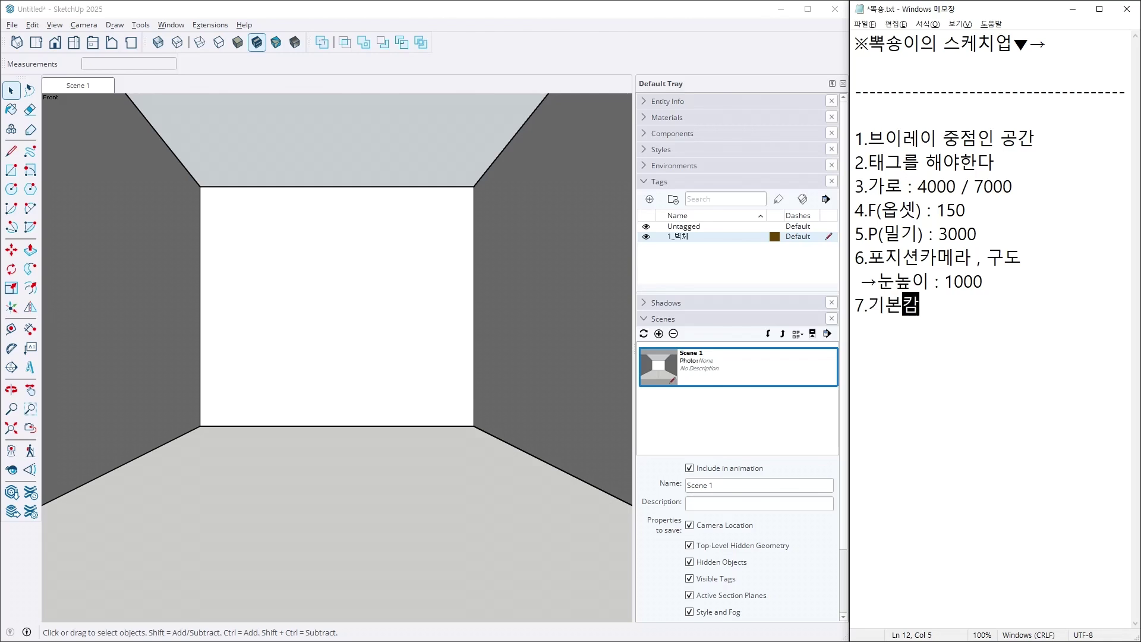
pyautogui.write(' : 수정')
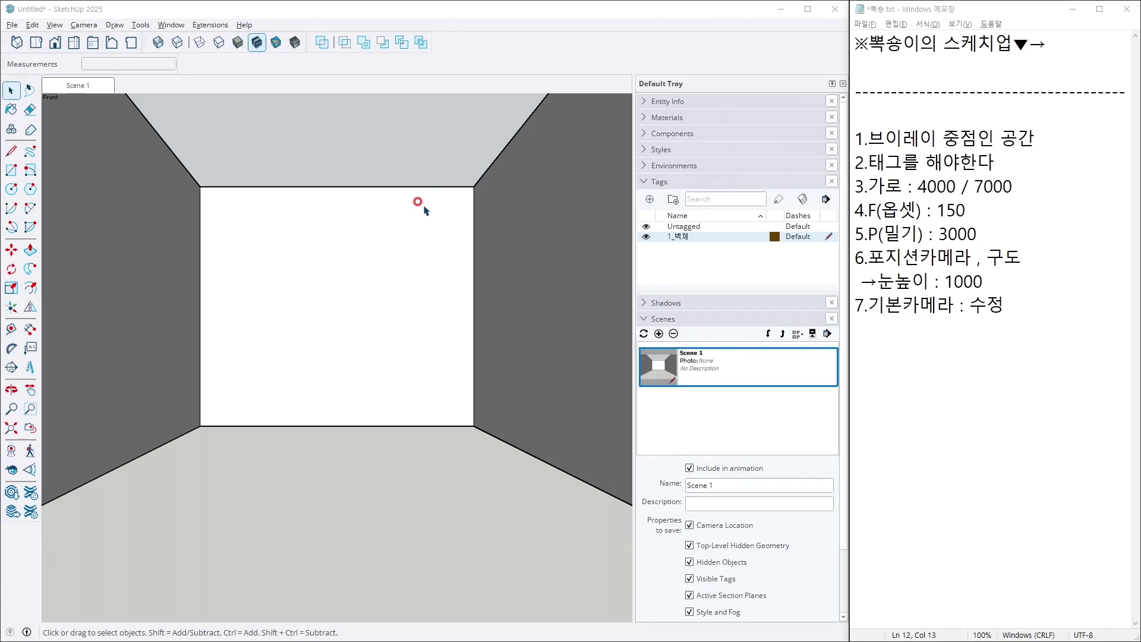
# Switch to the reference photo to examine the extent of the rear window wall, and return to SketchUp.
pyautogui.hotkey('alt', 'Tab')
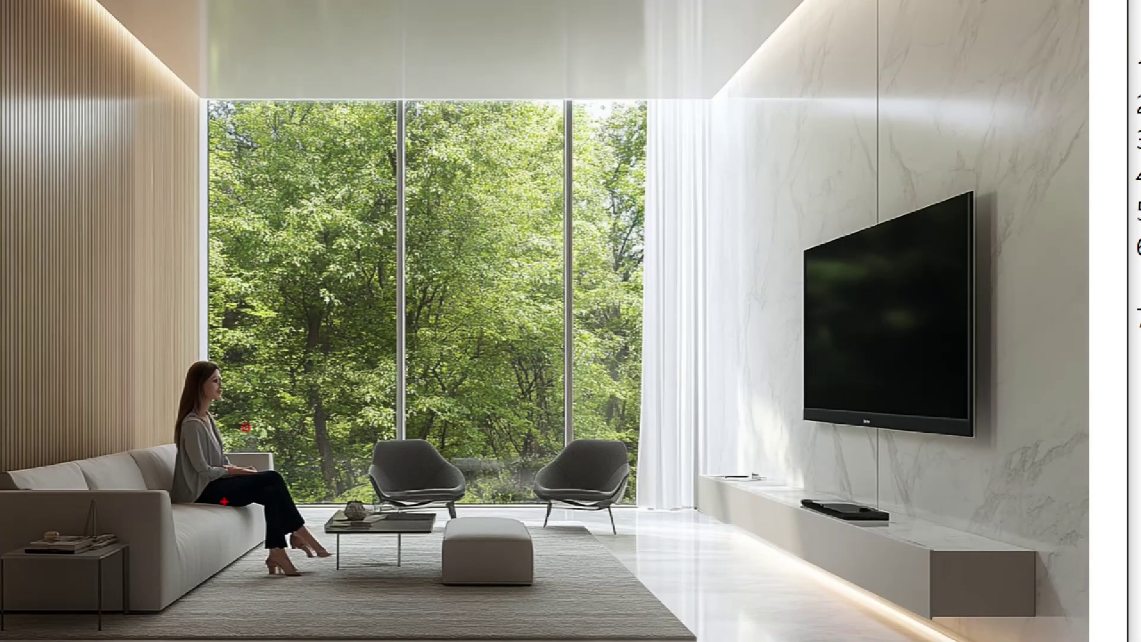
pyautogui.moveTo(217, 502)
pyautogui.mouseDown()
pyautogui.moveTo(703, 511)
pyautogui.moveTo(722, 115)
pyautogui.moveTo(705, 114)
pyautogui.mouseUp()
pyautogui.press('Escape')
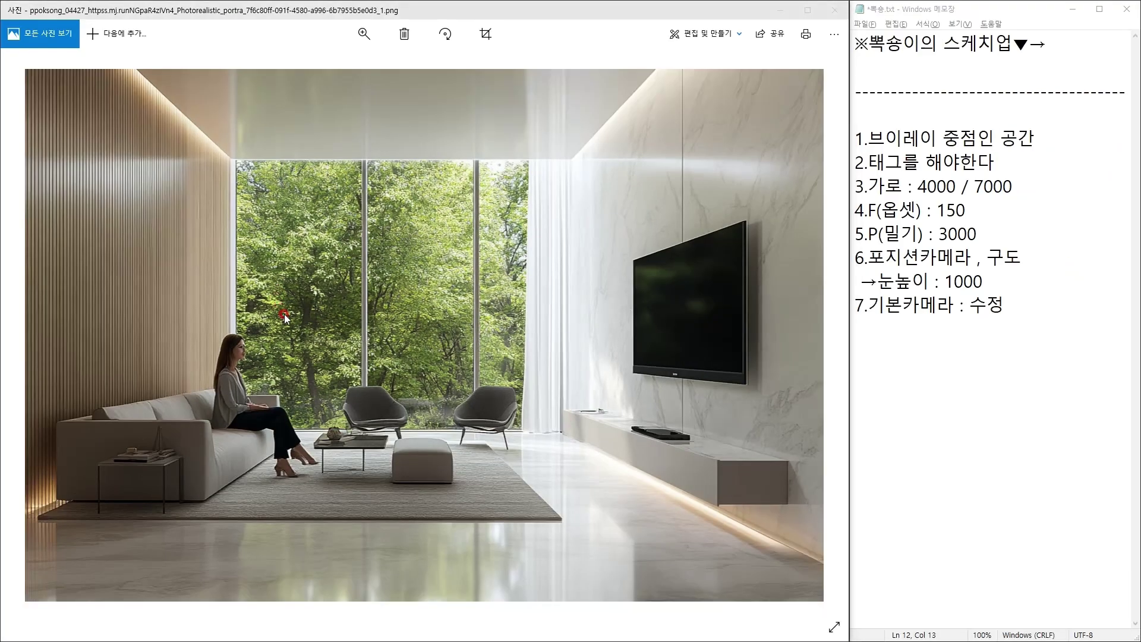
pyautogui.hotkey('alt', 'Tab')
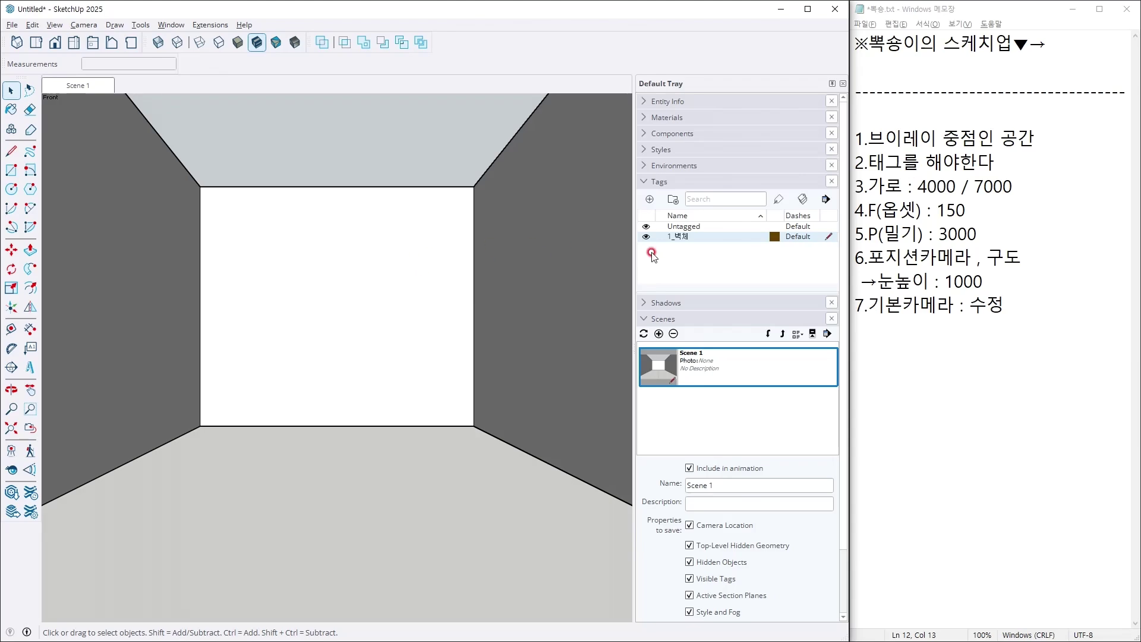
# Open the wall group and draw a rectangle over the back wall's inner face from corner to corner.
pyautogui.click(295, 238)
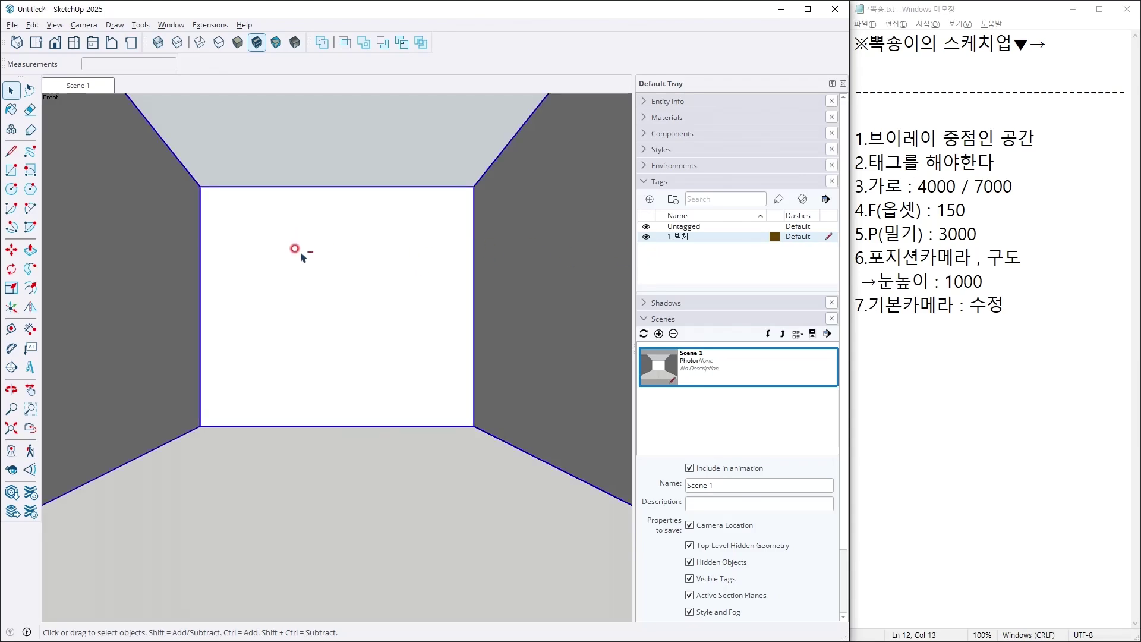
pyautogui.click(296, 248)
pyautogui.press('r')
pyautogui.click(201, 186)
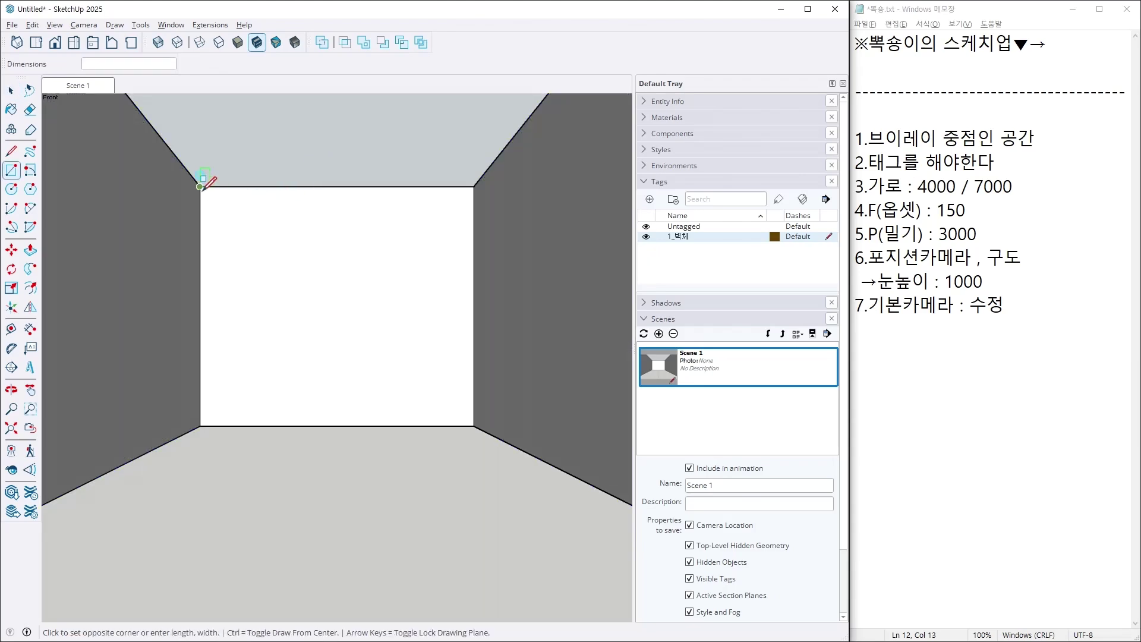
pyautogui.click(474, 426)
pyautogui.press('space')
pyautogui.moveTo(465, 400); pyautogui.dragTo(336, 379, button='middle')
# Push/Pull the back wall's inner face and erase the back wall, opening that end of the room.
pyautogui.press('p')
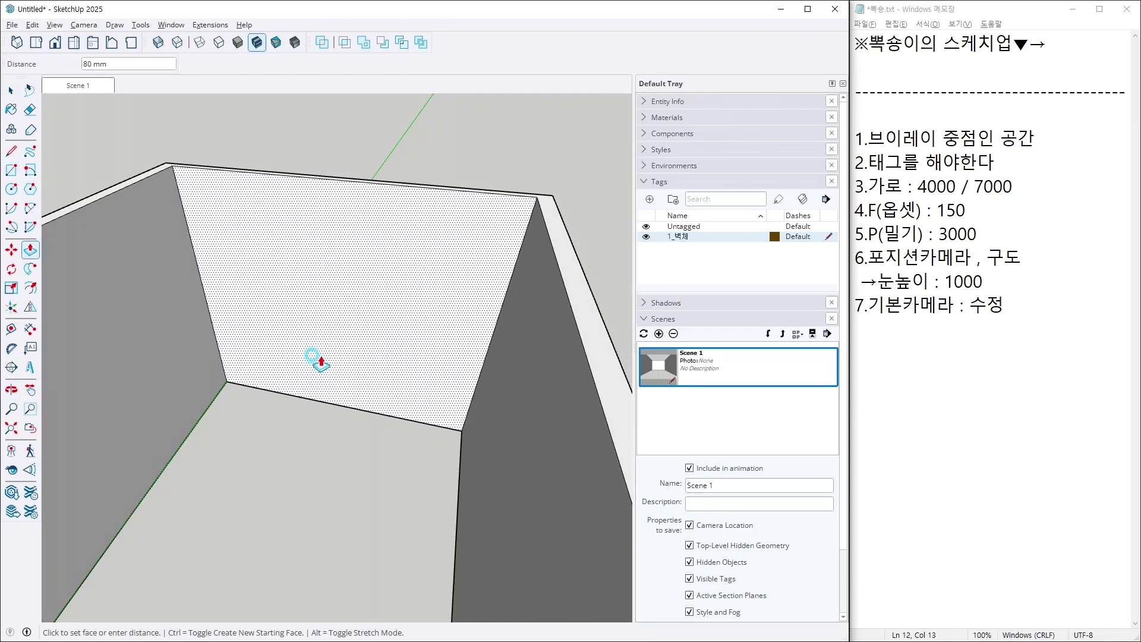
pyautogui.click(315, 359)
pyautogui.click(329, 327)
pyautogui.press('space')
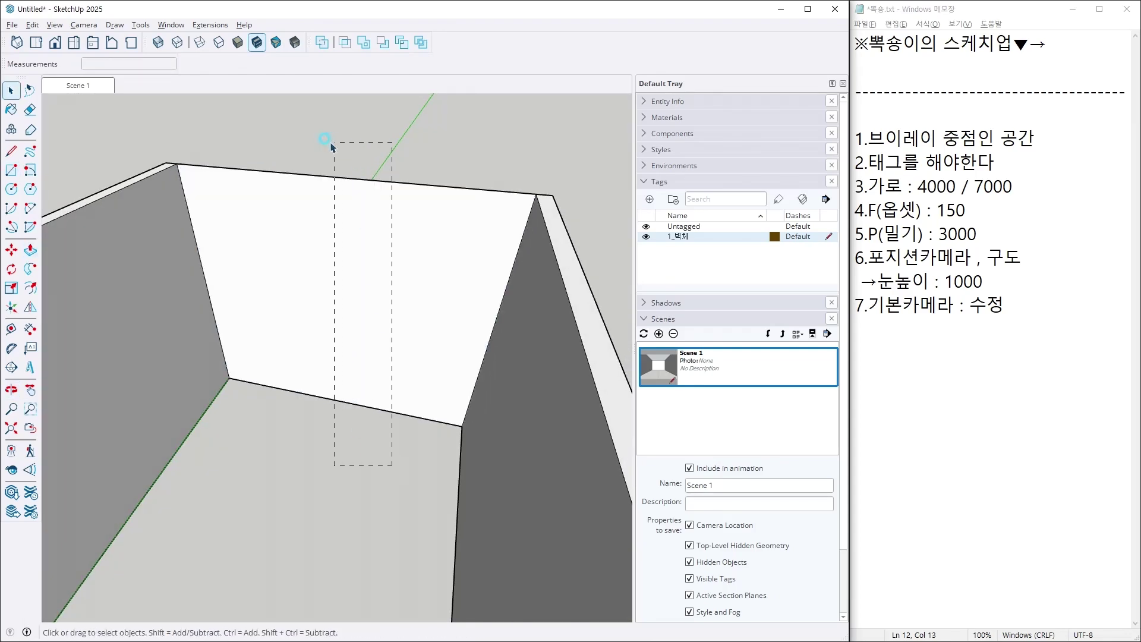
pyautogui.moveTo(332, 147); pyautogui.dragTo(350, 267, button='middle')
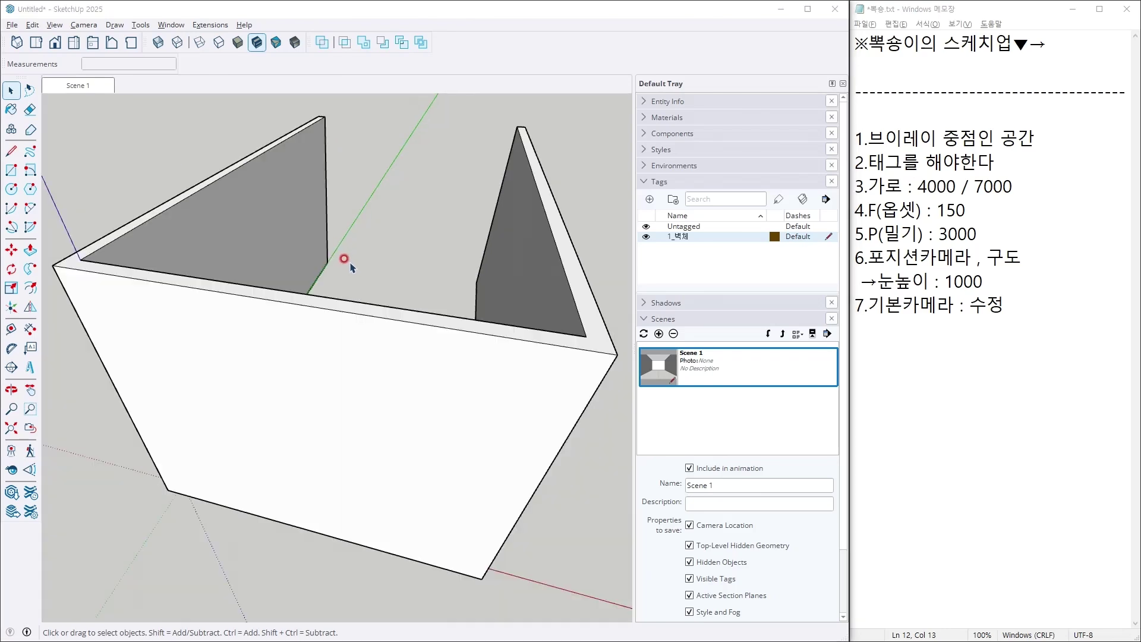
# Make the remaining connected walls a group and restore the Scene 1 camera view.
pyautogui.hotkey('alt', 'Tab')
pyautogui.hotkey('alt', 'Tab')
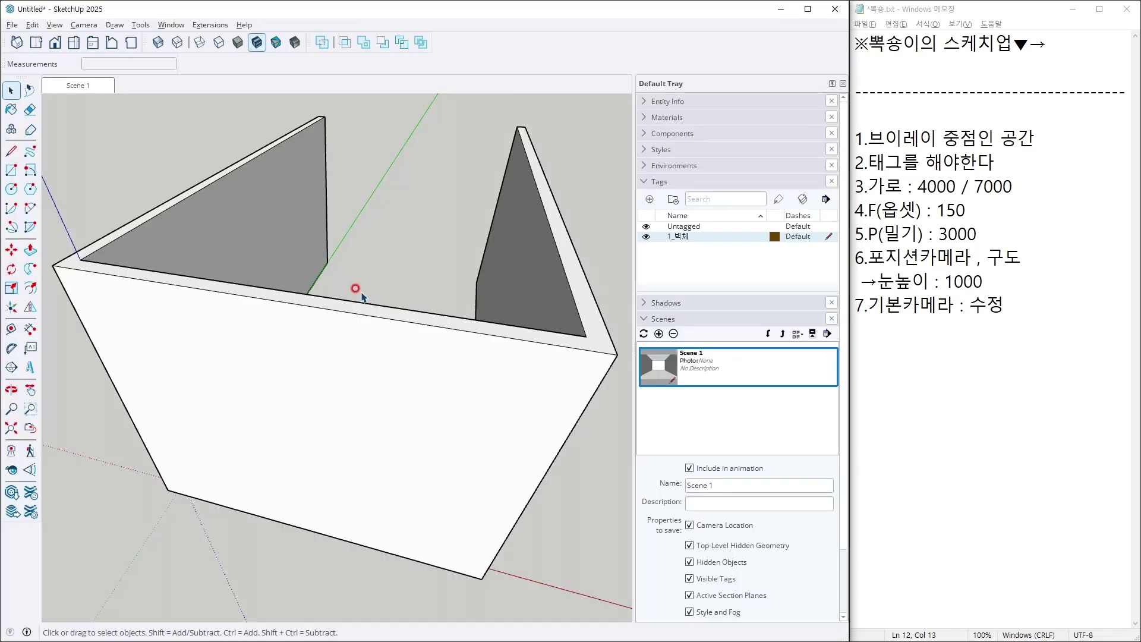
pyautogui.tripleClick(508, 290)
pyautogui.rightClick(508, 291)
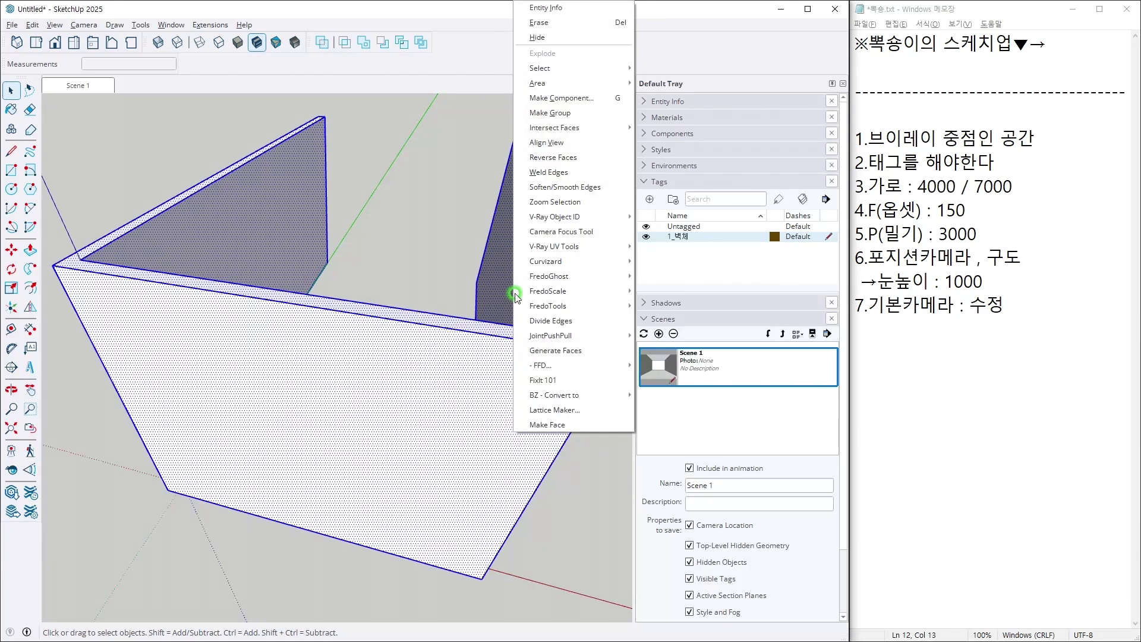
pyautogui.click(570, 122)
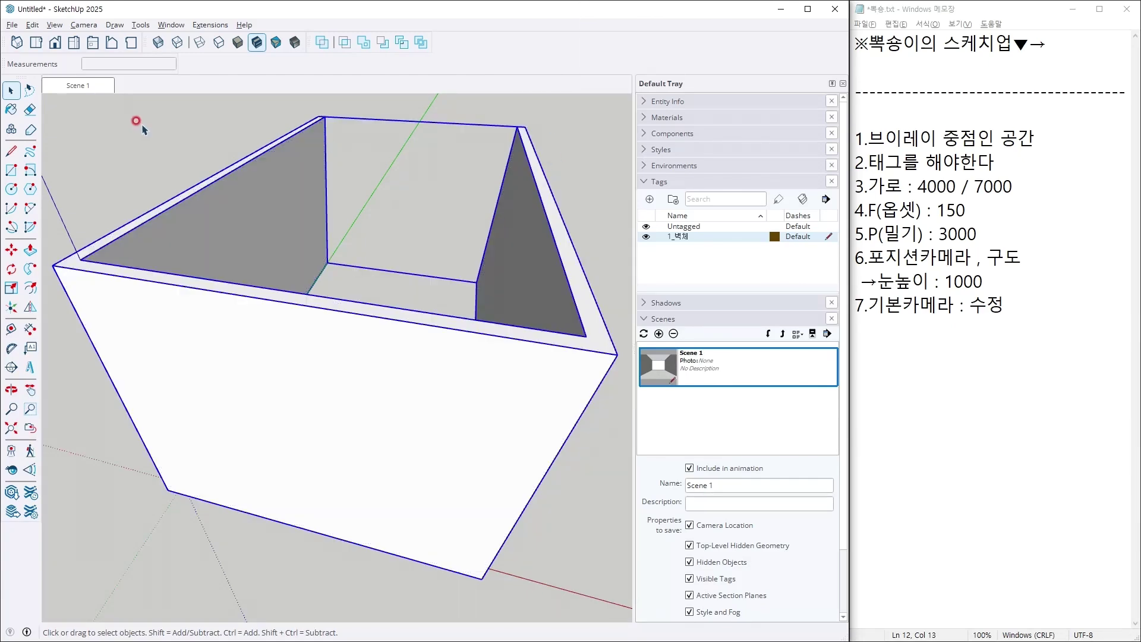
pyautogui.click(77, 85)
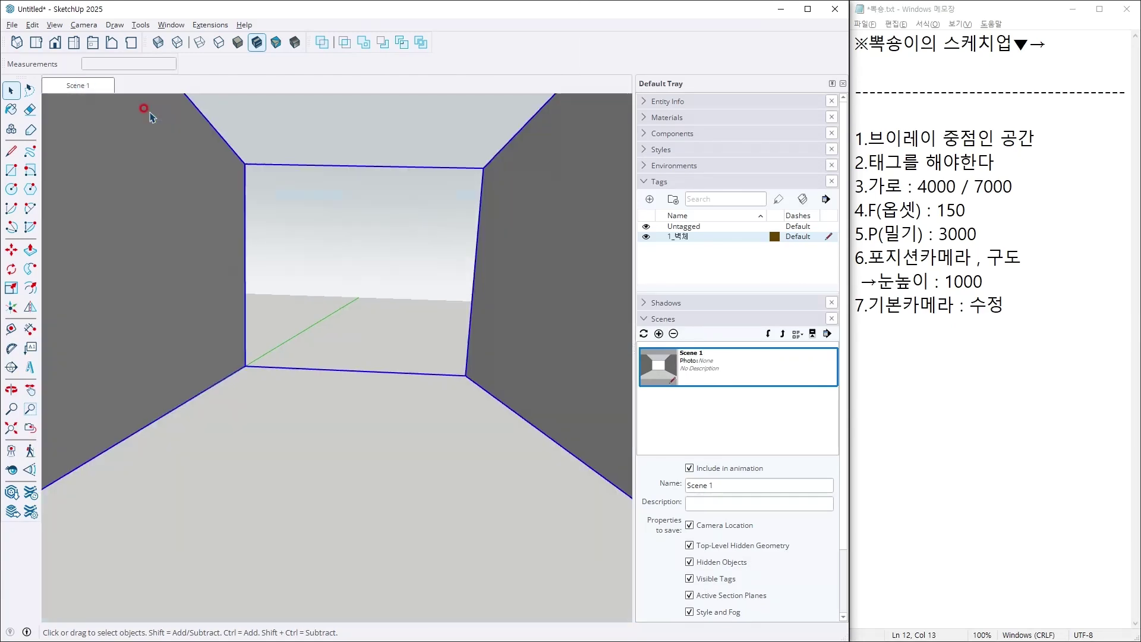
pyautogui.click(316, 157)
pyautogui.click(374, 154)
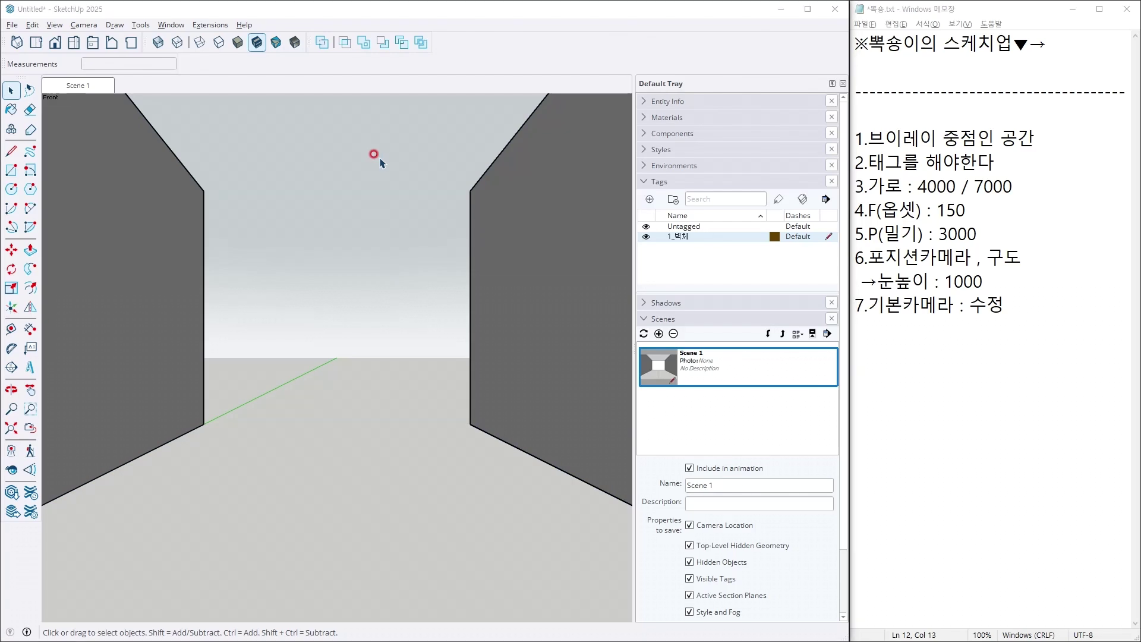
# Examine the window opening, side walls, ceiling and floor in the reference photo, and return to SketchUp.
pyautogui.hotkey('alt', 'Tab')
pyautogui.click(377, 164)
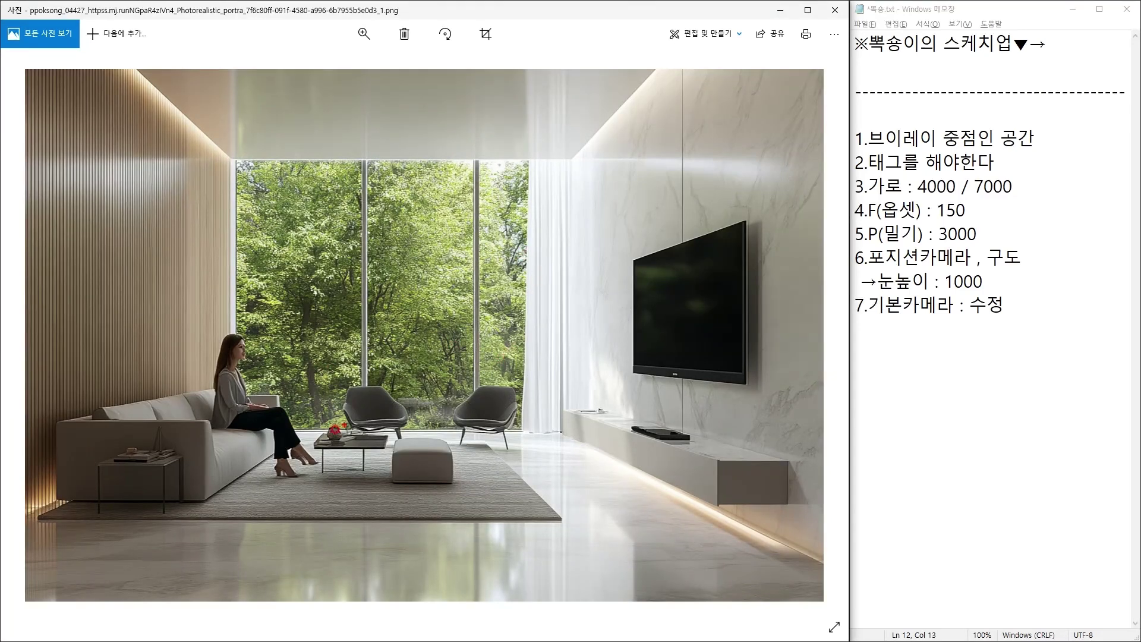
pyautogui.moveTo(658, 136); pyautogui.dragTo(659, 306)
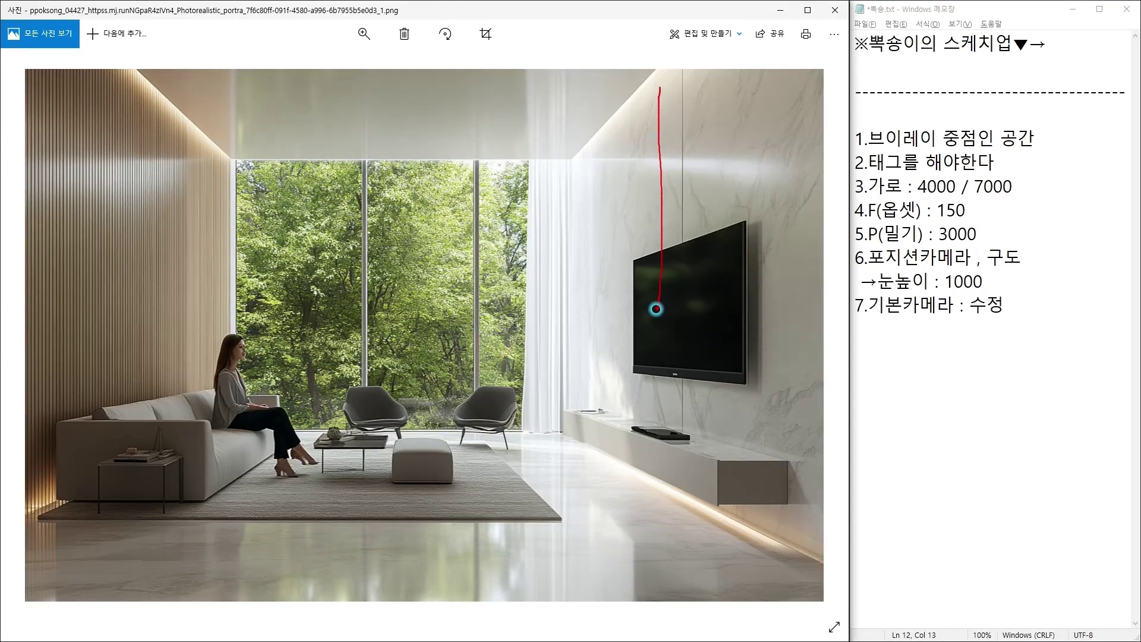
pyautogui.moveTo(596, 419)
pyautogui.mouseDown()
pyautogui.moveTo(199, 290)
pyautogui.moveTo(529, 273)
pyautogui.moveTo(509, 409)
pyautogui.mouseUp()
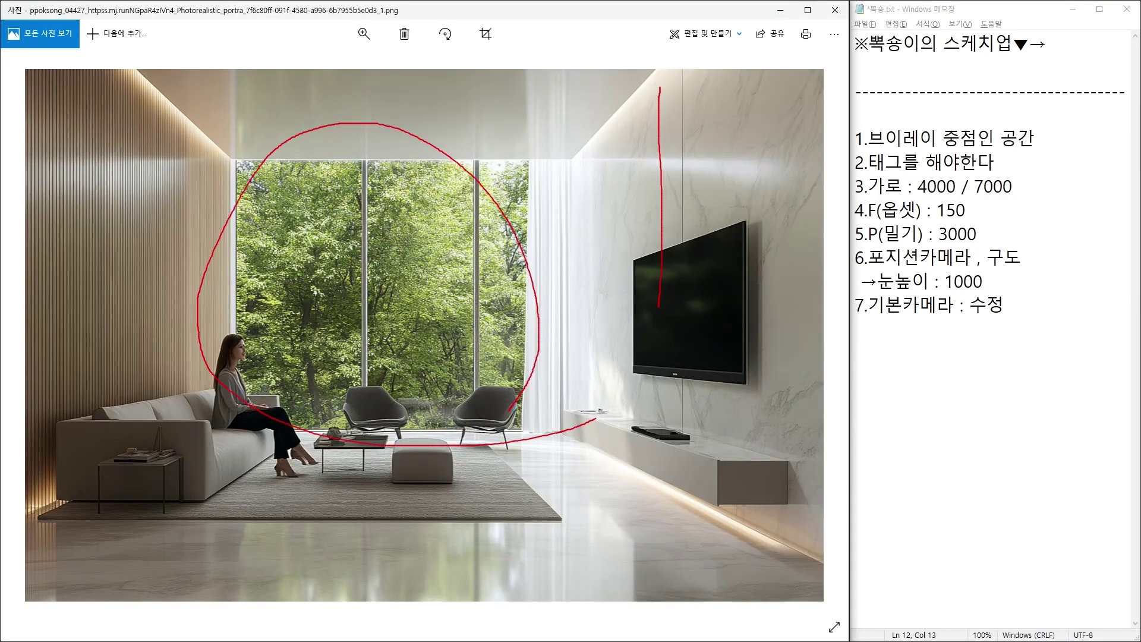
pyautogui.moveTo(140, 191)
pyautogui.mouseDown()
pyautogui.moveTo(184, 220)
pyautogui.moveTo(204, 197)
pyautogui.mouseUp()
pyautogui.moveTo(619, 162)
pyautogui.mouseDown()
pyautogui.moveTo(625, 185)
pyautogui.moveTo(708, 133)
pyautogui.mouseUp()
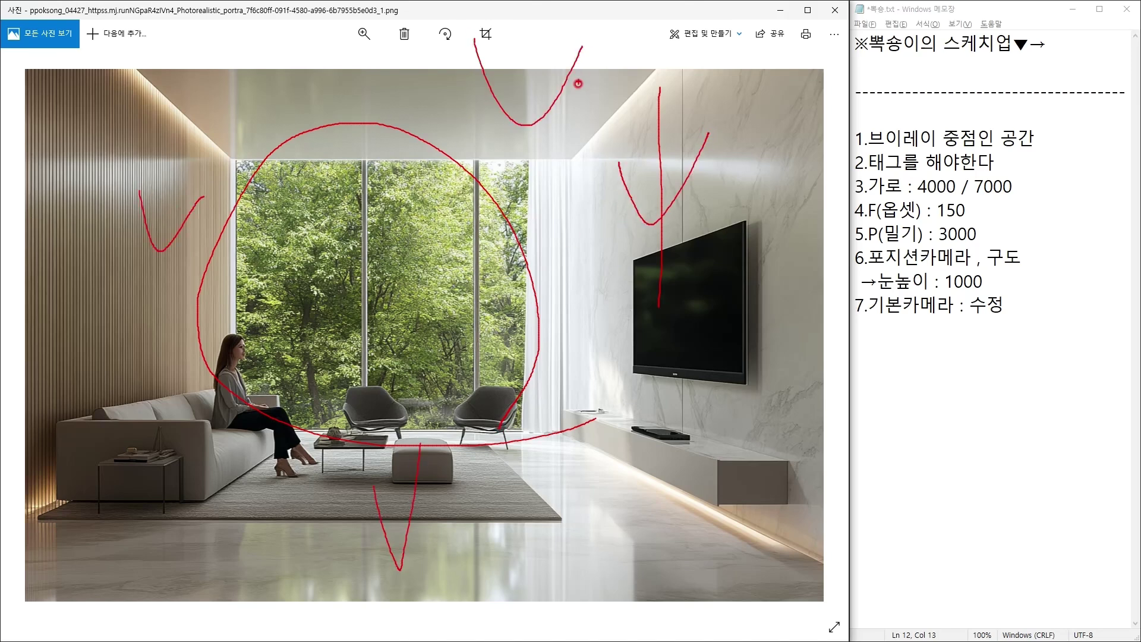
pyautogui.press('Escape')
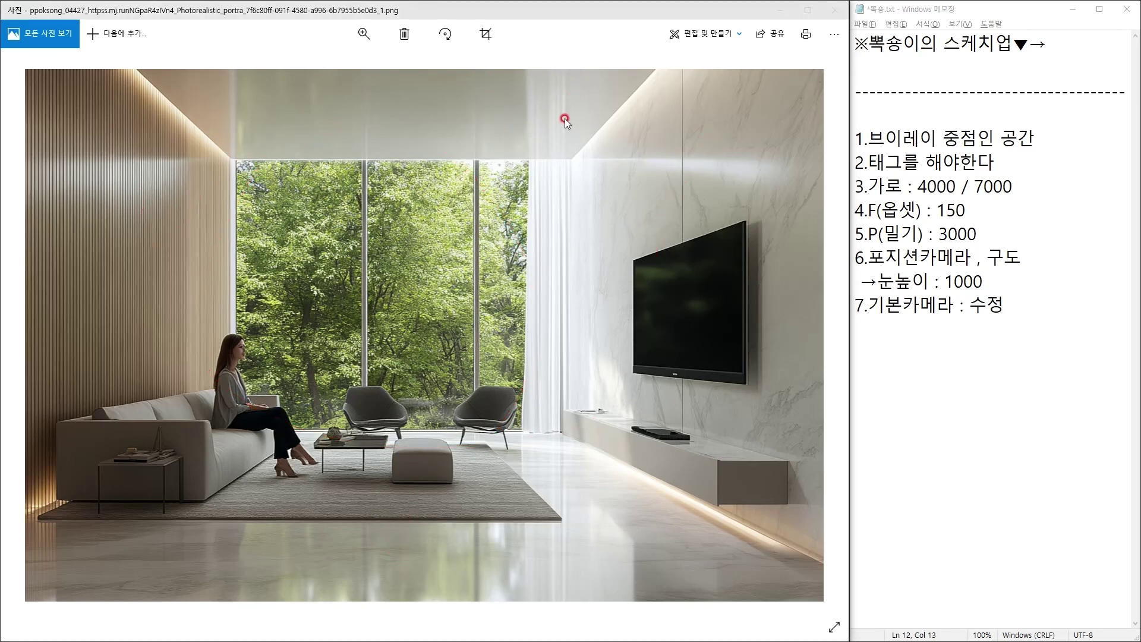
pyautogui.hotkey('alt', 'Tab')
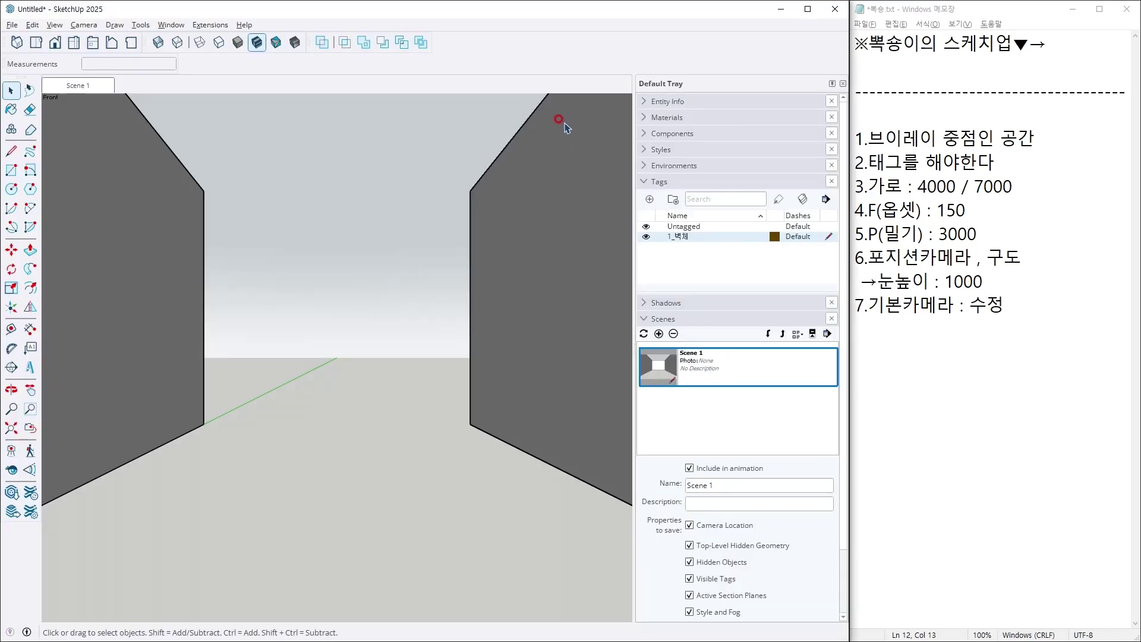
# List the In Model materials in an enlarged list and delete all of them.
pyautogui.click(677, 118)
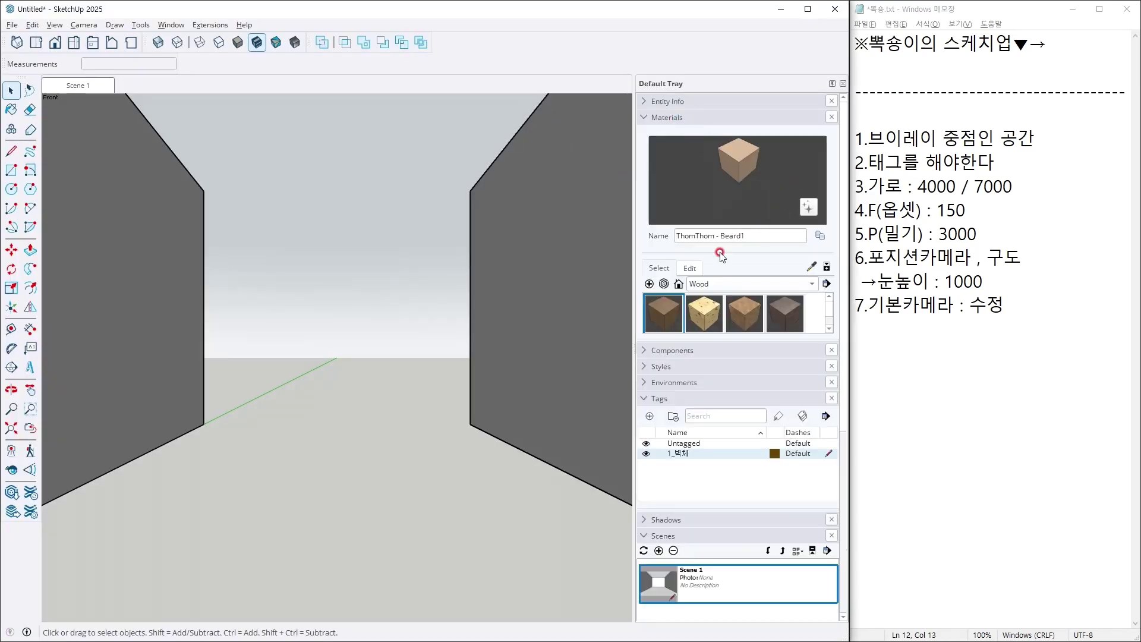
pyautogui.click(715, 284)
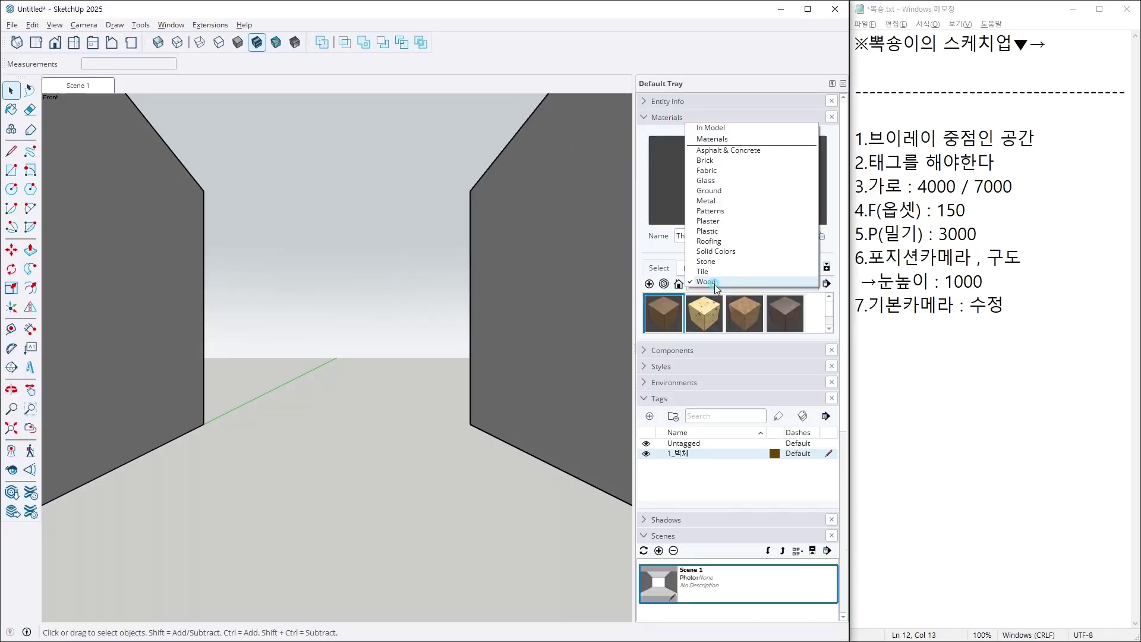
pyautogui.click(713, 128)
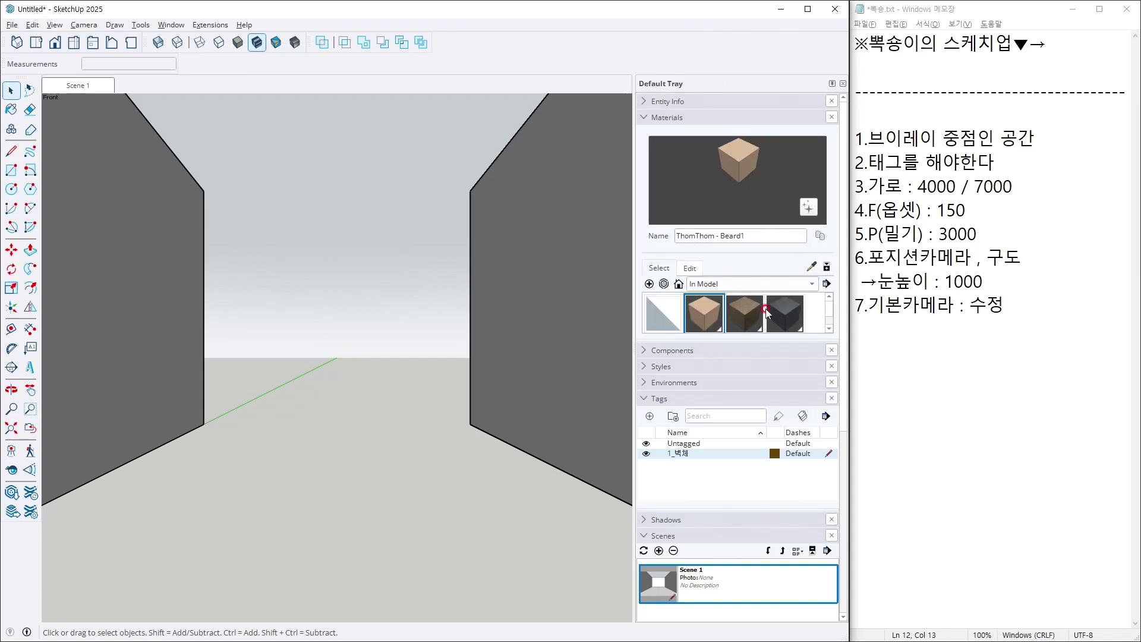
pyautogui.moveTo(760, 339); pyautogui.dragTo(759, 358)
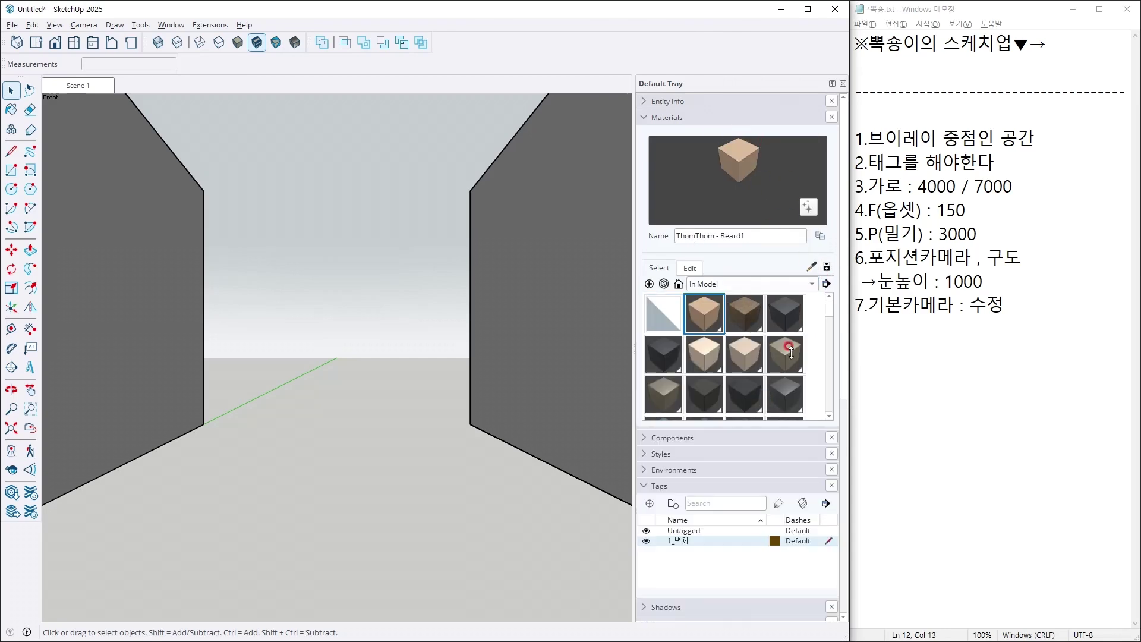
pyautogui.click(826, 283)
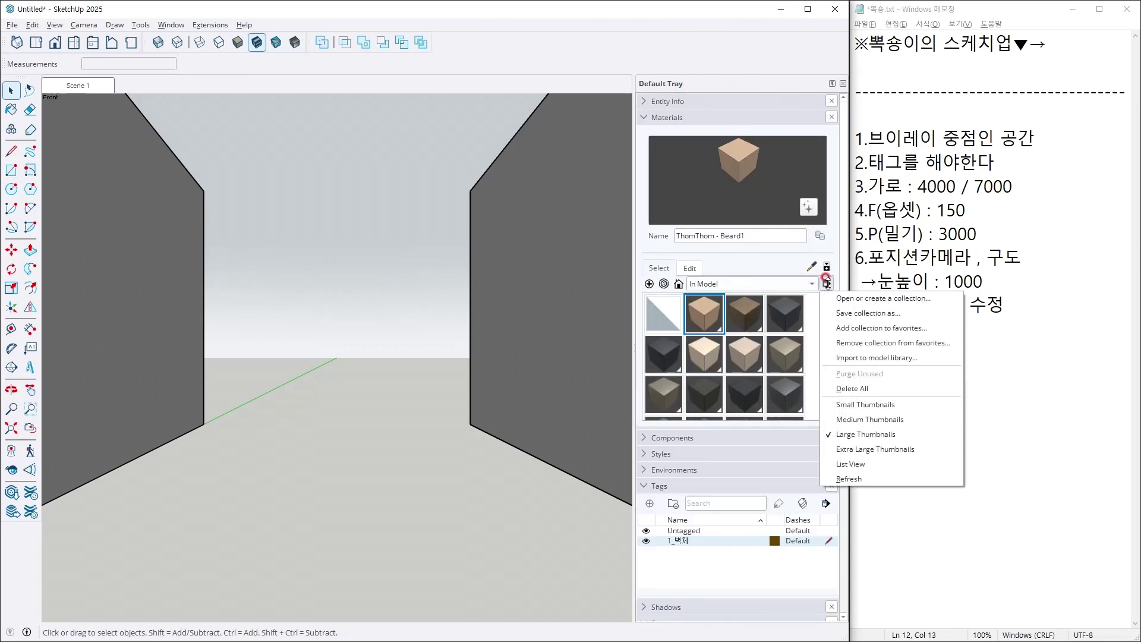
pyautogui.click(850, 389)
# Add the line "8.마테리얼 - 다 지우고" to the Notepad notes, followed by a new line with "→".
pyautogui.click(1089, 330)
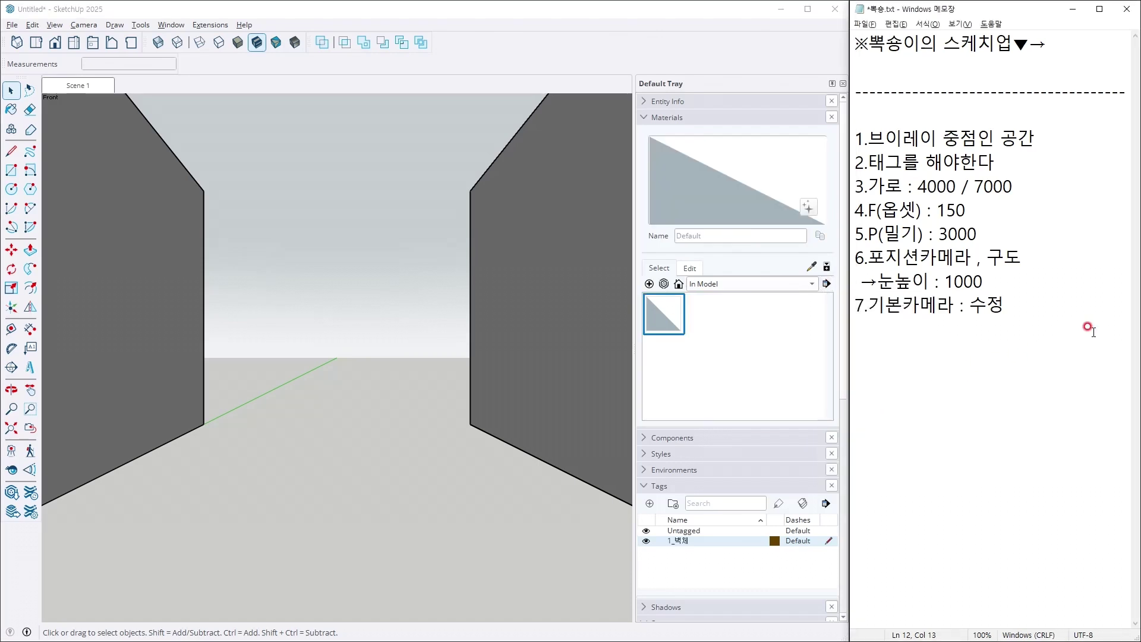
pyautogui.write('8.마테')
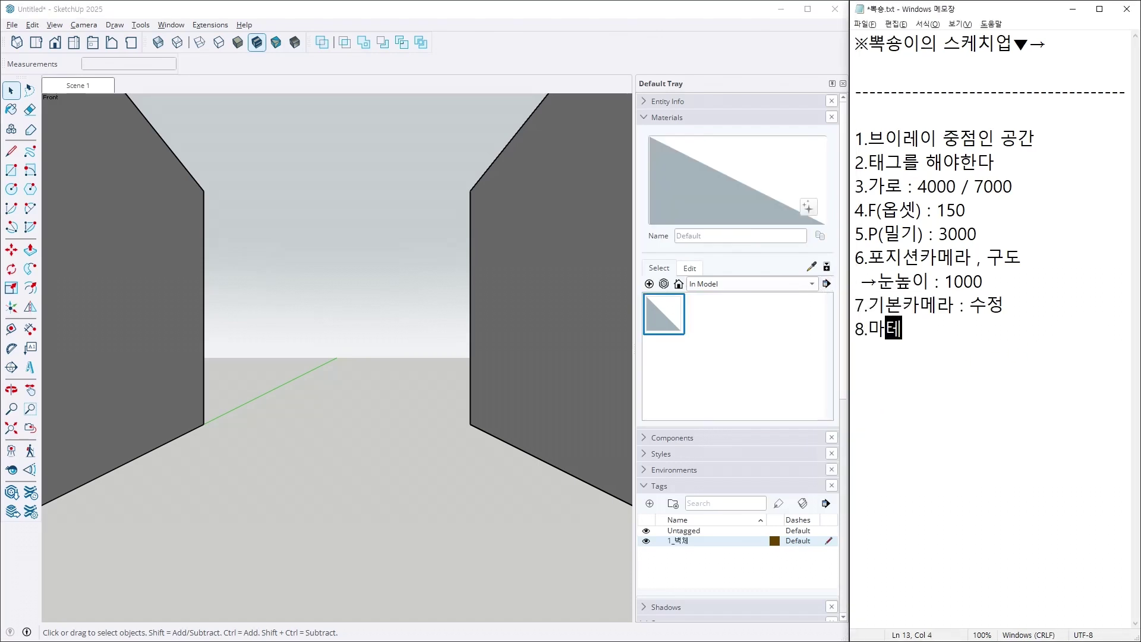
pyautogui.write('리얼 - 다 지우고')
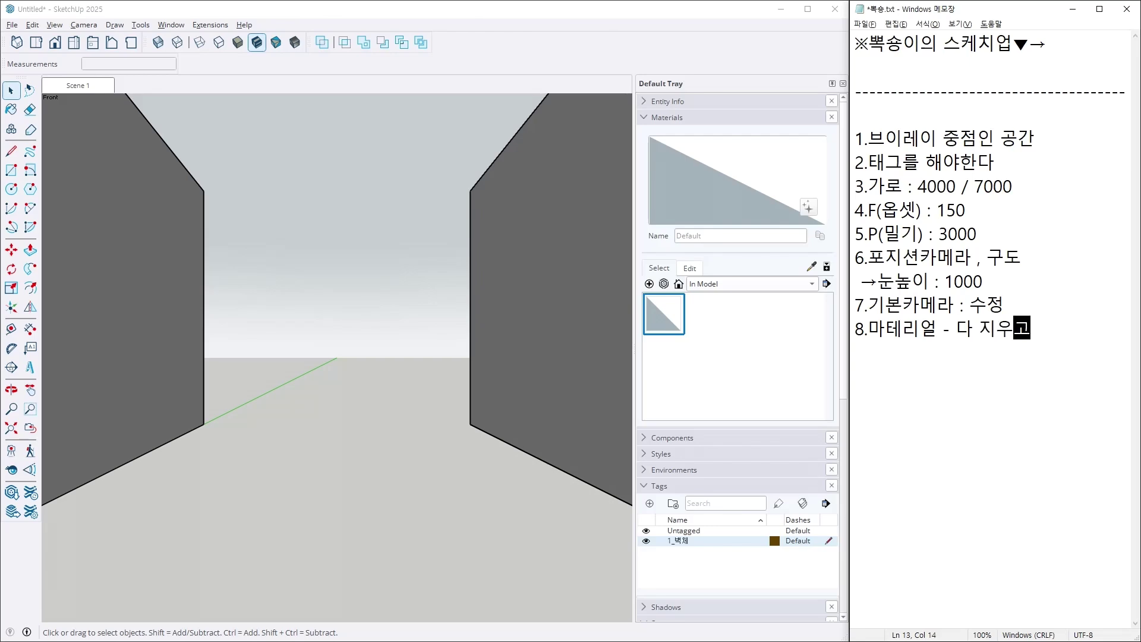
pyautogui.press('Return')
pyautogui.write('→')
# Create a new material in the model and name it "1_벽체_페인트".
pyautogui.click(648, 283)
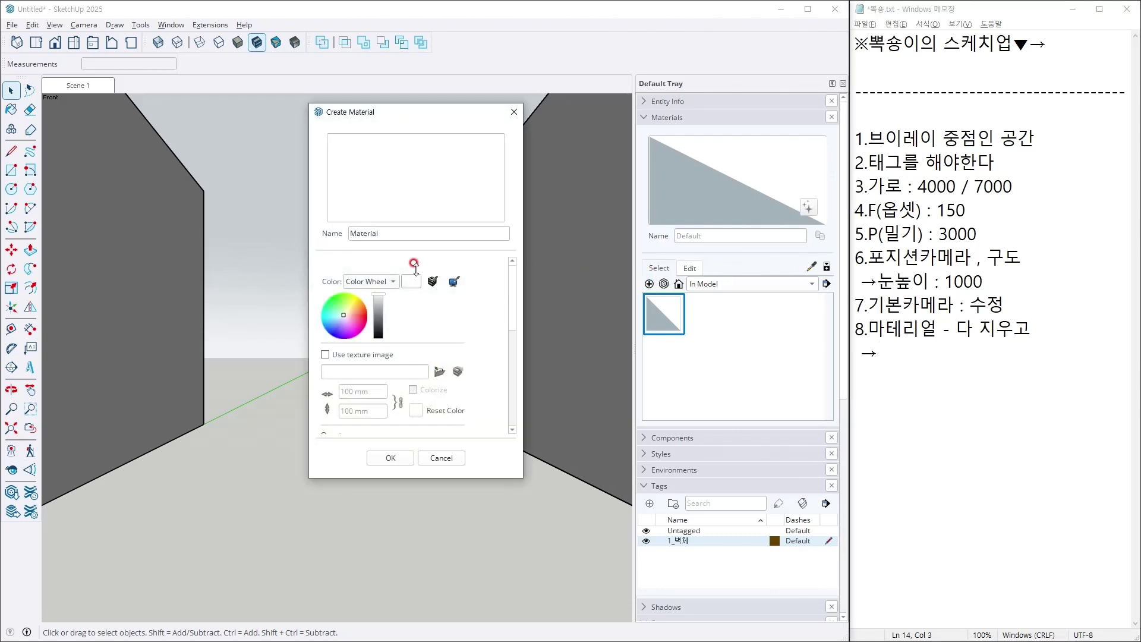
pyautogui.doubleClick(397, 233)
pyautogui.write('1_벽체_페인트')
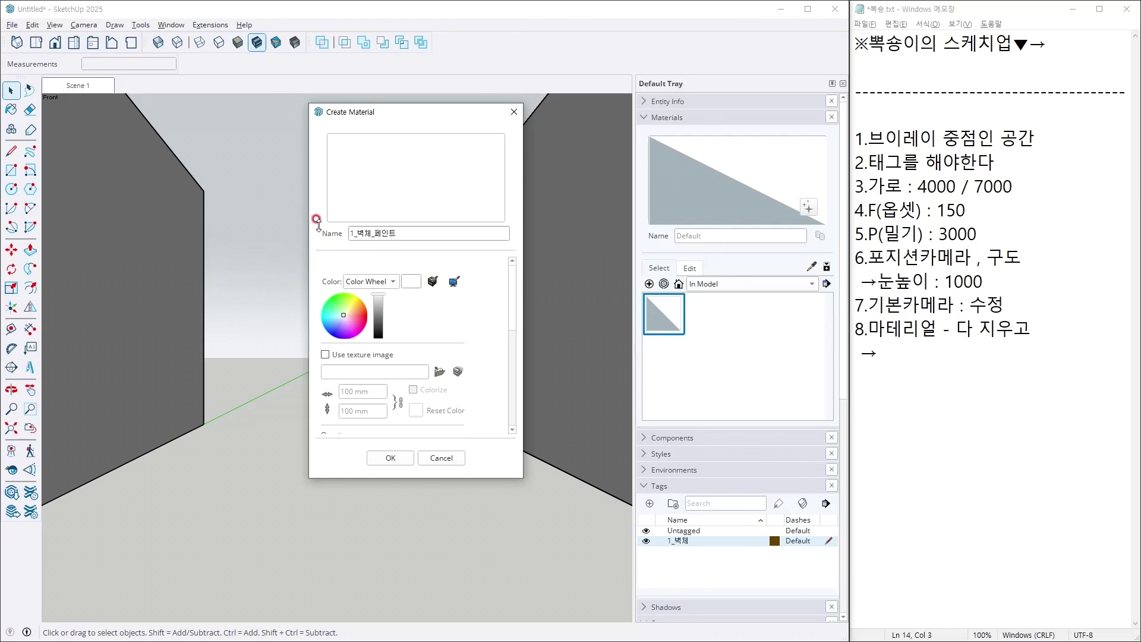
# Define the new material's colour in HSB with a brightness of 95, and confirm the material.
pyautogui.click(368, 282)
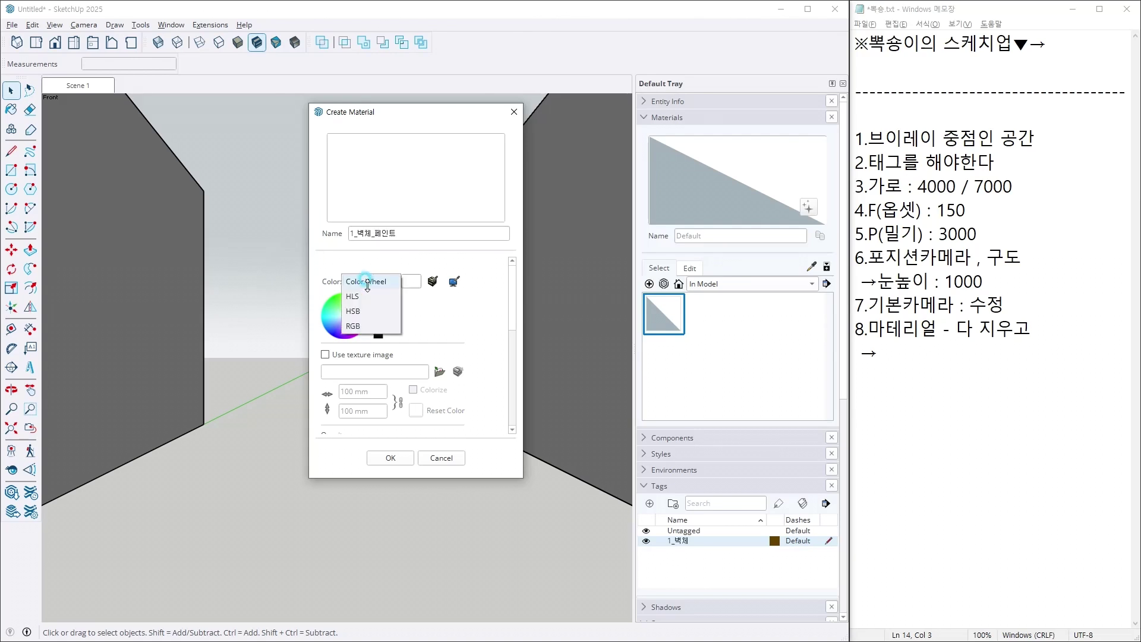
pyautogui.click(364, 310)
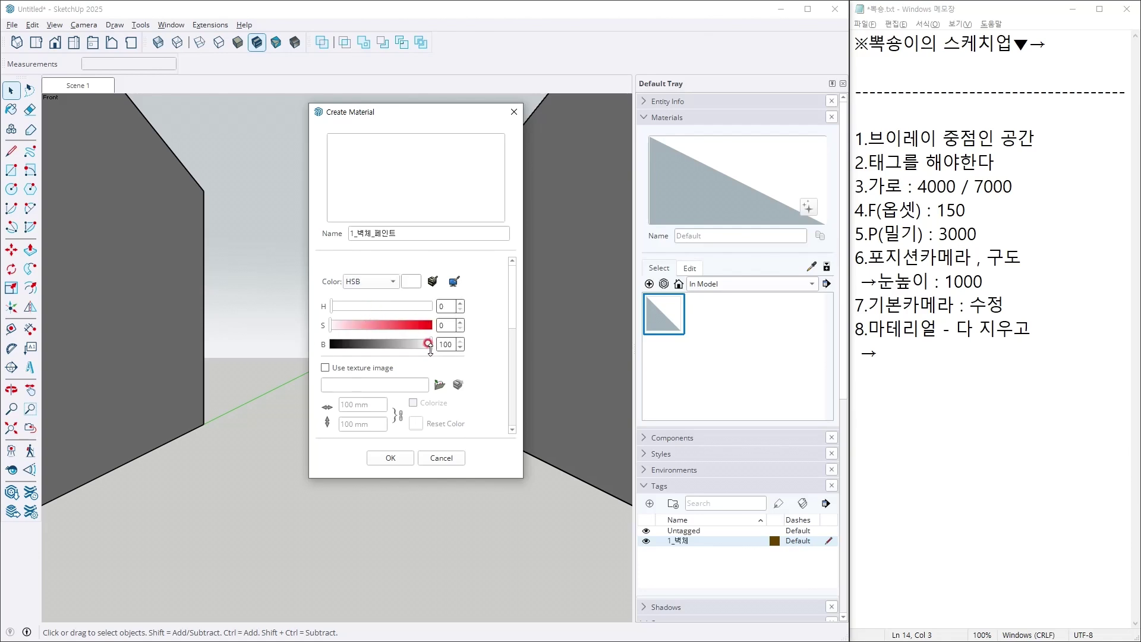
pyautogui.moveTo(426, 346); pyautogui.dragTo(530, 327)
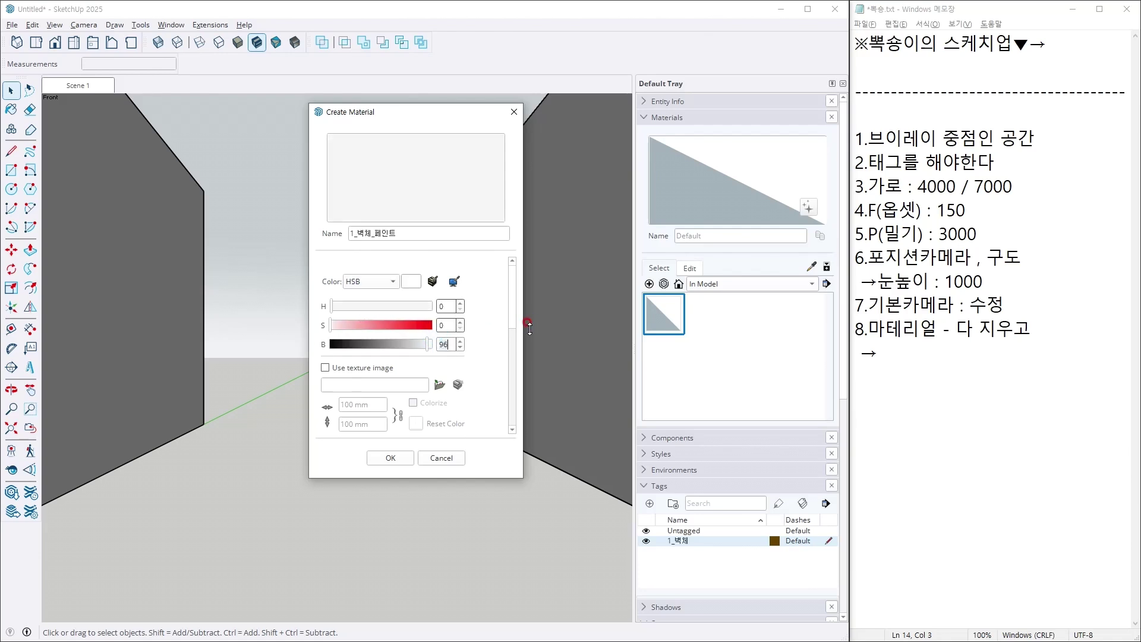
pyautogui.write('100')
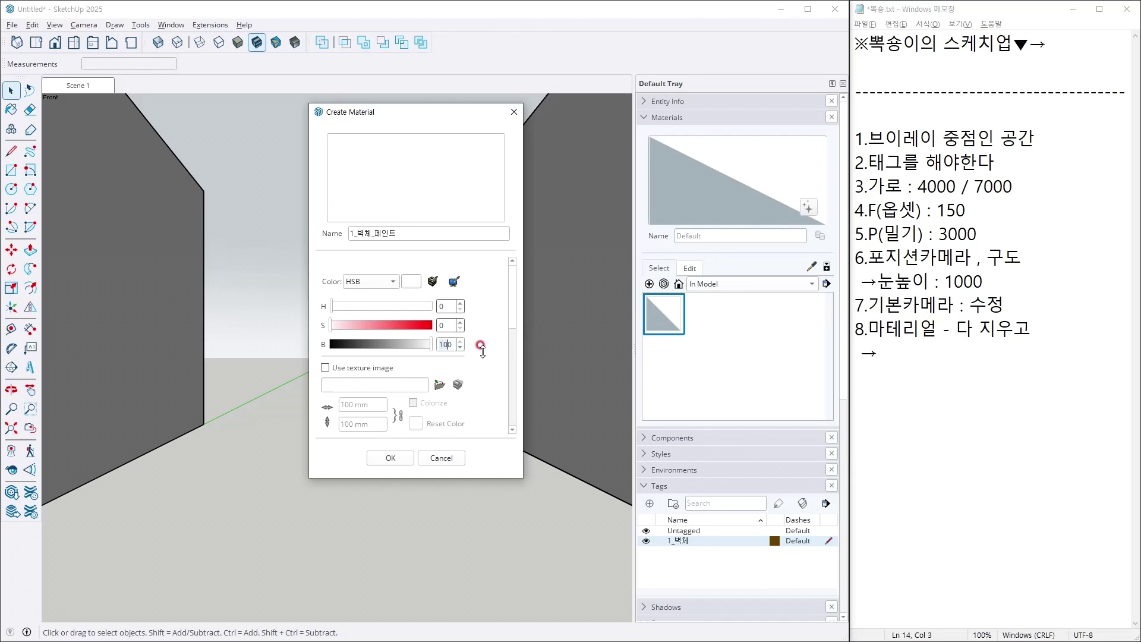
pyautogui.click(445, 345)
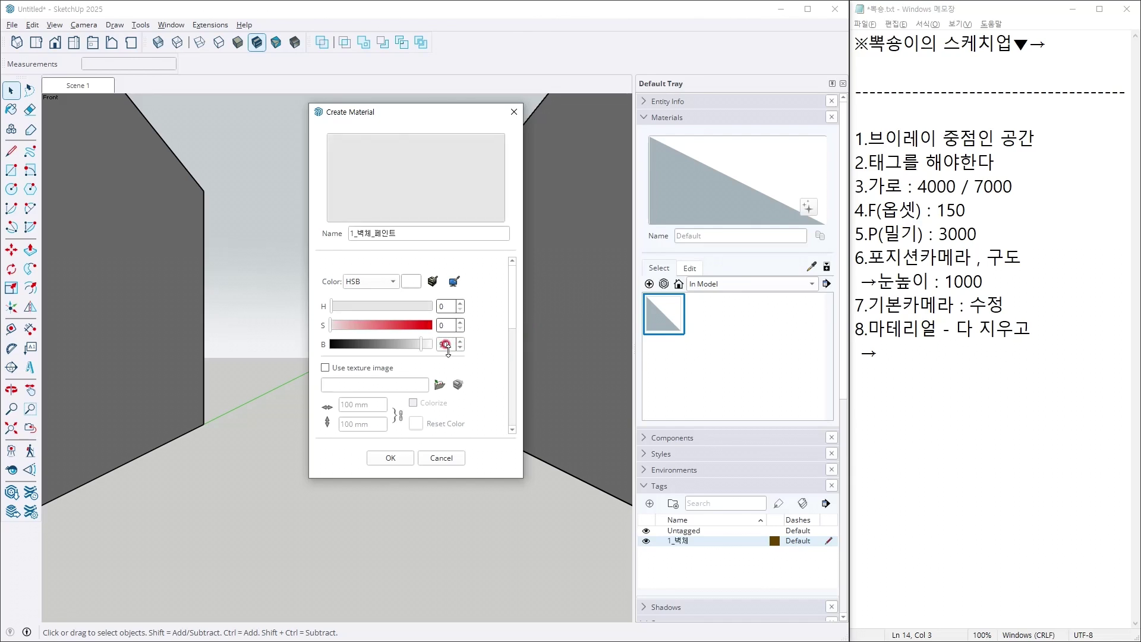
pyautogui.scroll(5, 448, 351)
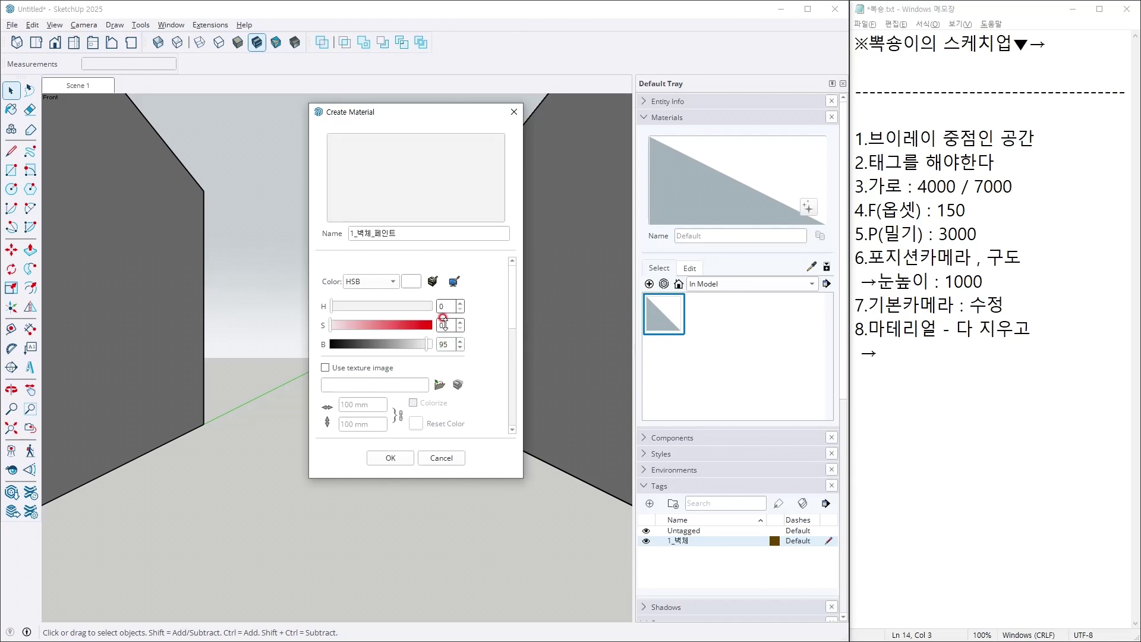
pyautogui.click(435, 456)
pyautogui.click(395, 458)
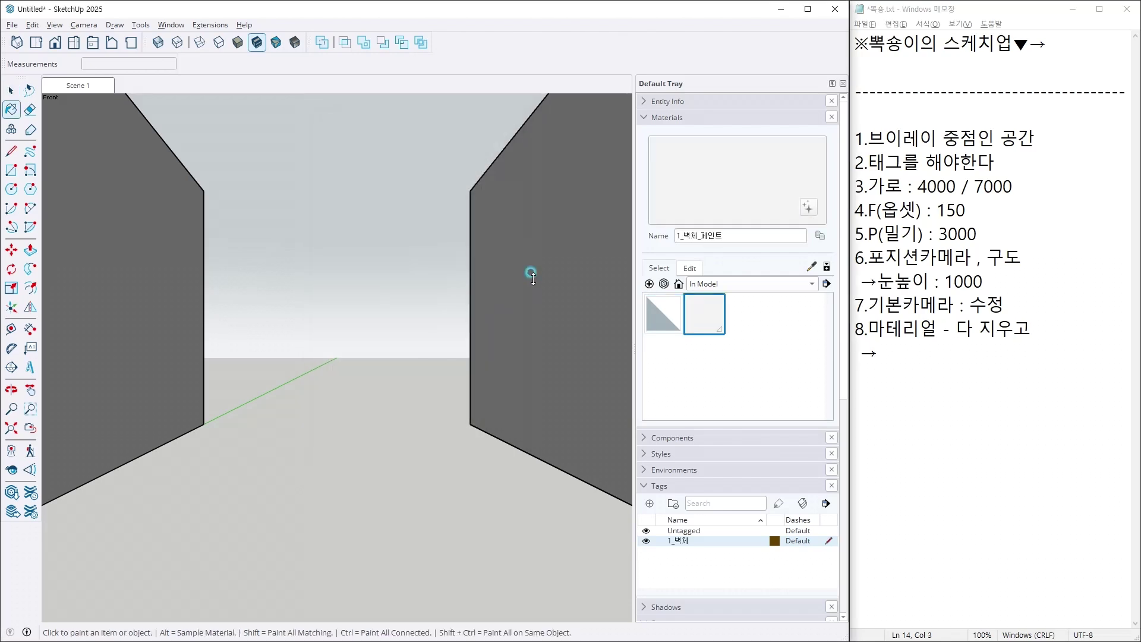
# Paint the wall group with the 1_벽체_페인트 material and restore the Scene 1 camera view.
pyautogui.press('space')
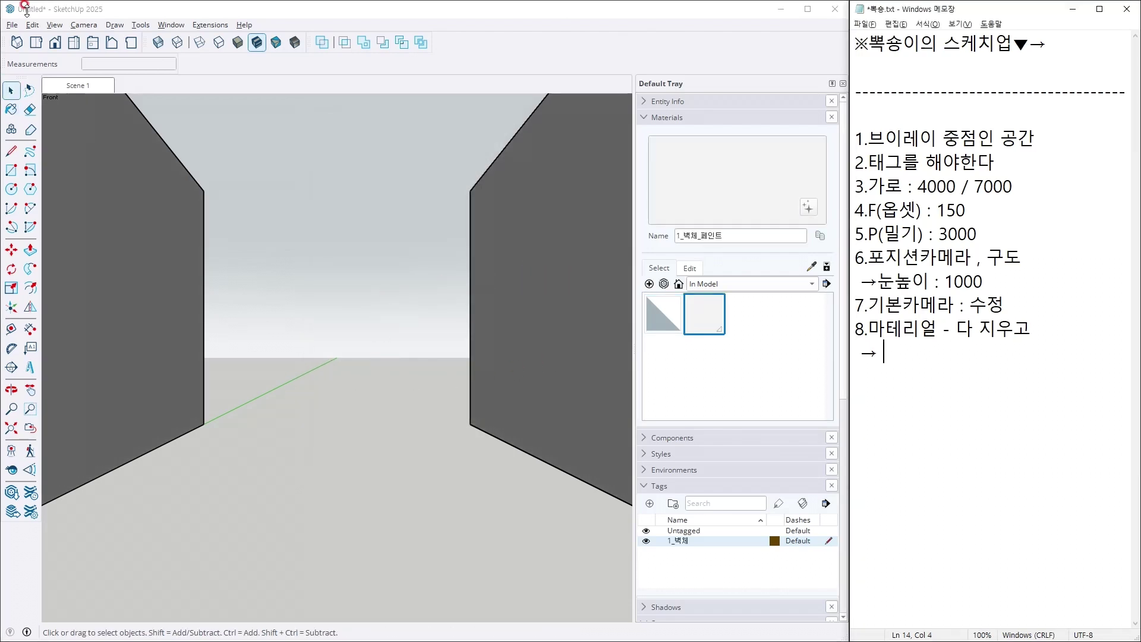
pyautogui.click(11, 25)
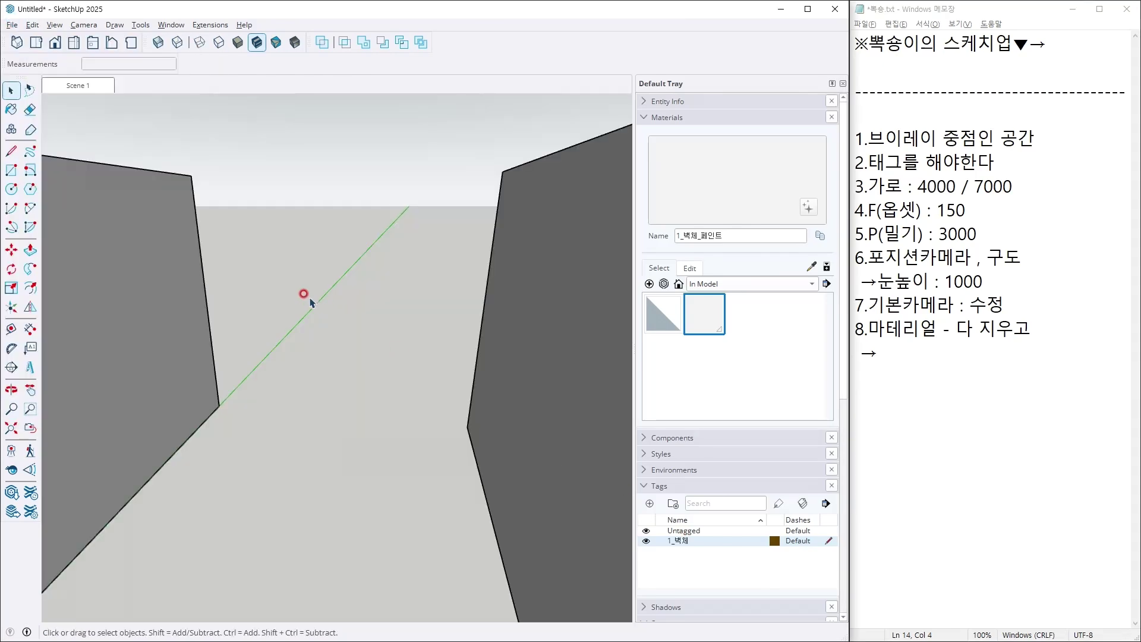
pyautogui.moveTo(309, 302); pyautogui.dragTo(612, 331, button='middle')
pyautogui.press('b')
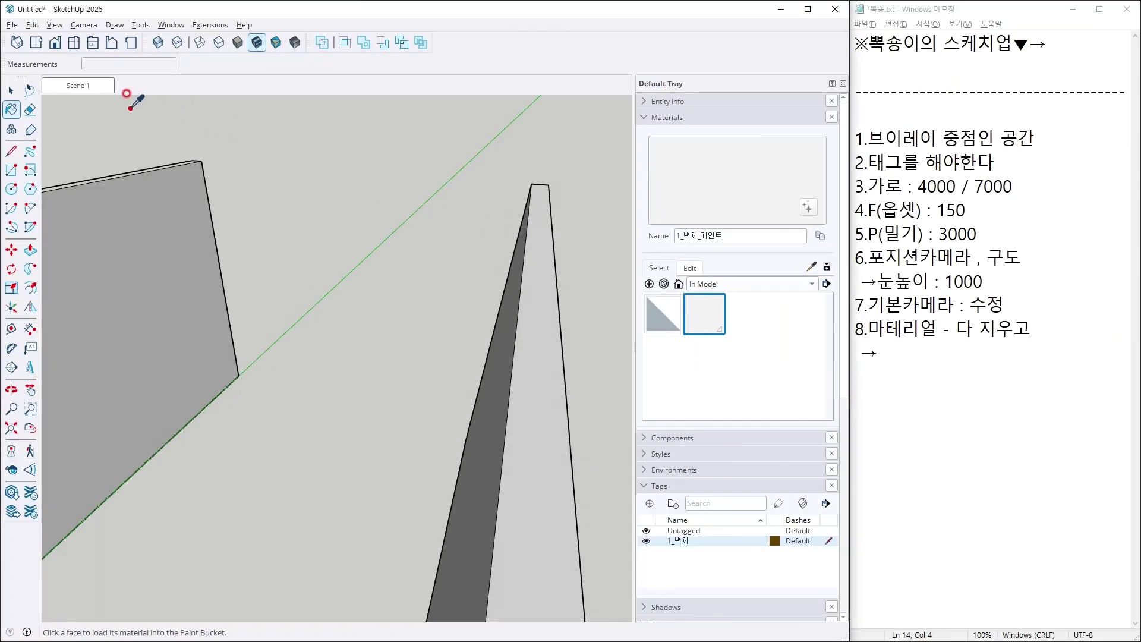
pyautogui.click(84, 88)
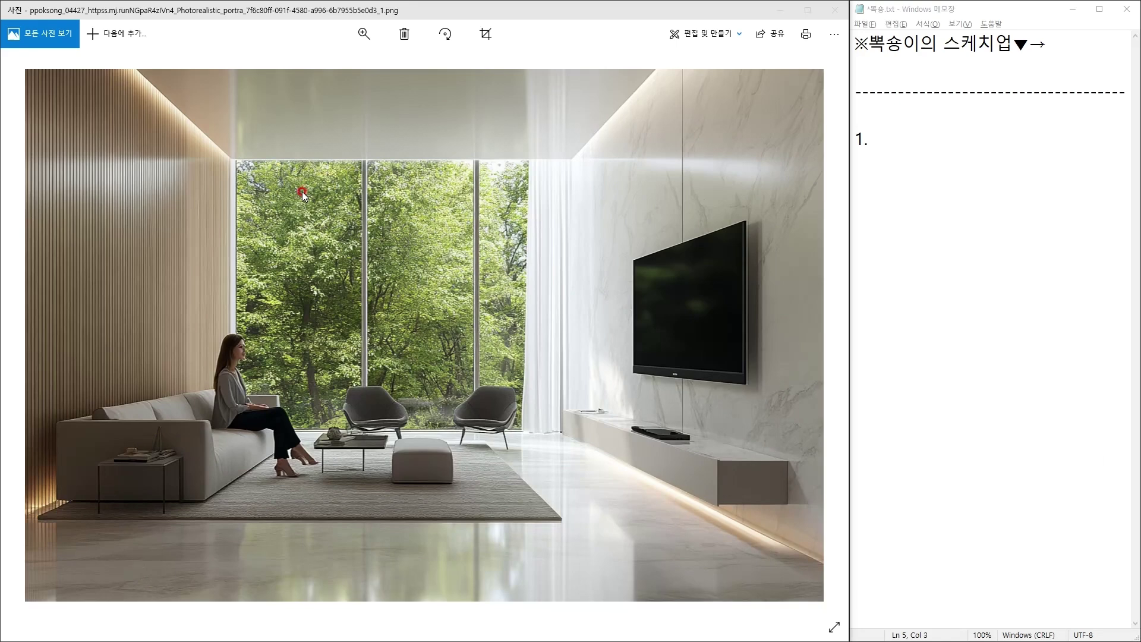
# Return from the reference photo to SketchUp, add a tag named "2_창호" and make it the active tag.
pyautogui.hotkey('alt', 'Tab')
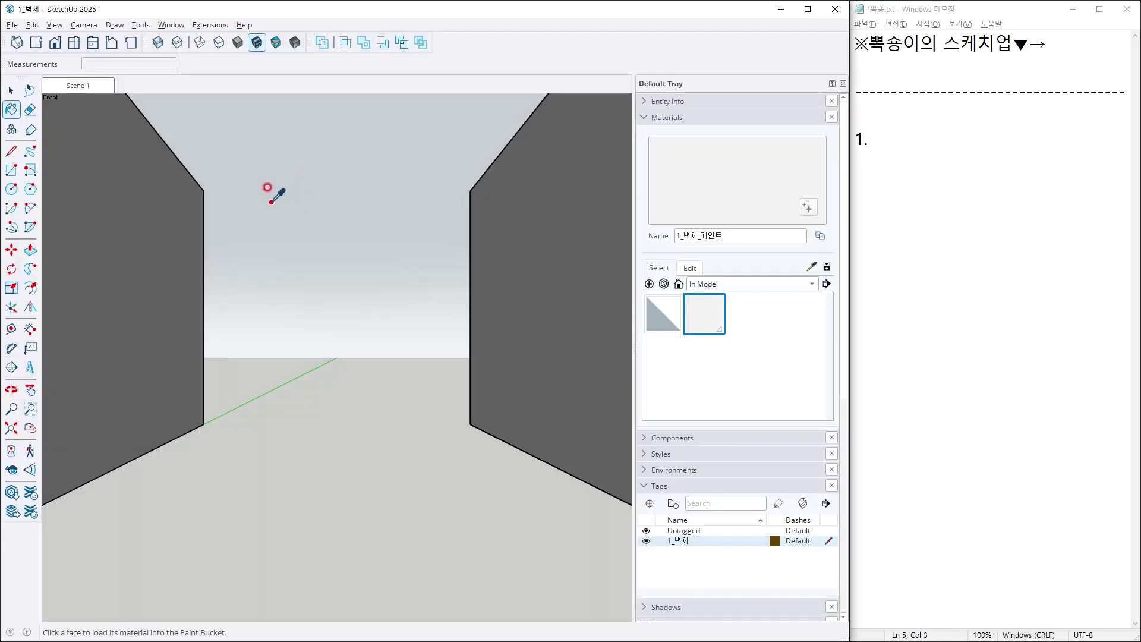
pyautogui.moveTo(400, 152); pyautogui.dragTo(416, 422, button='middle')
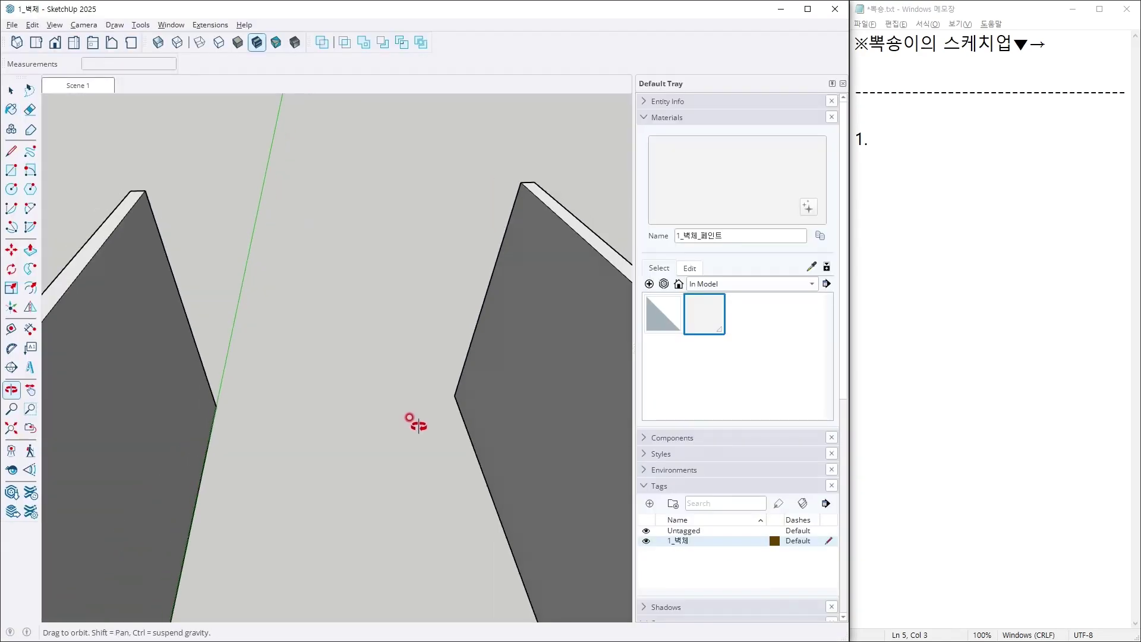
pyautogui.press('r')
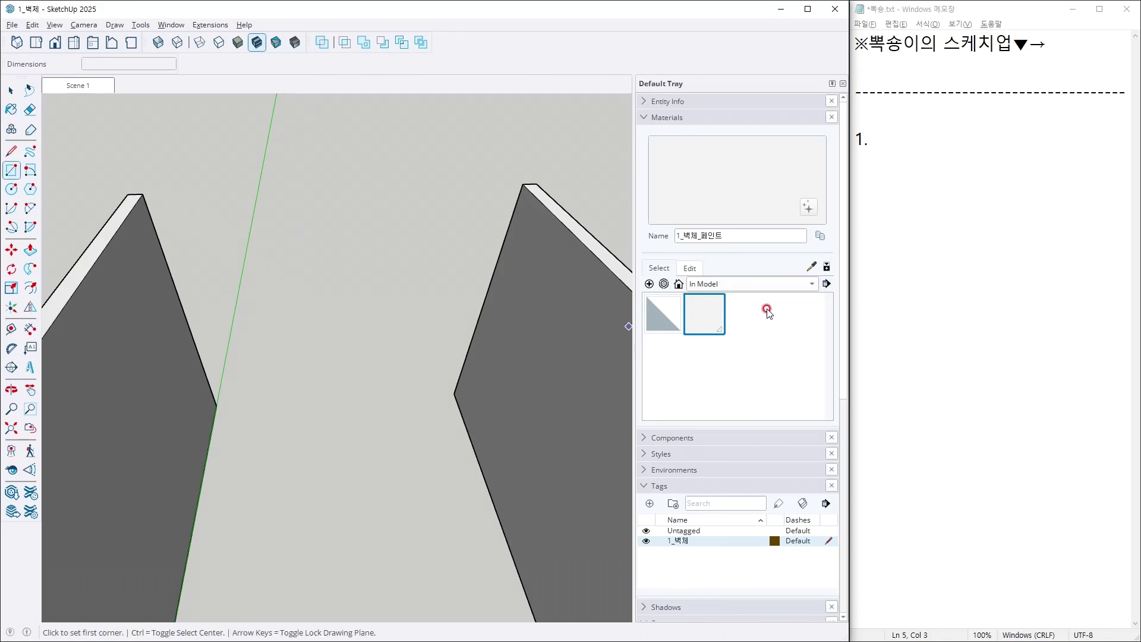
pyautogui.click(678, 117)
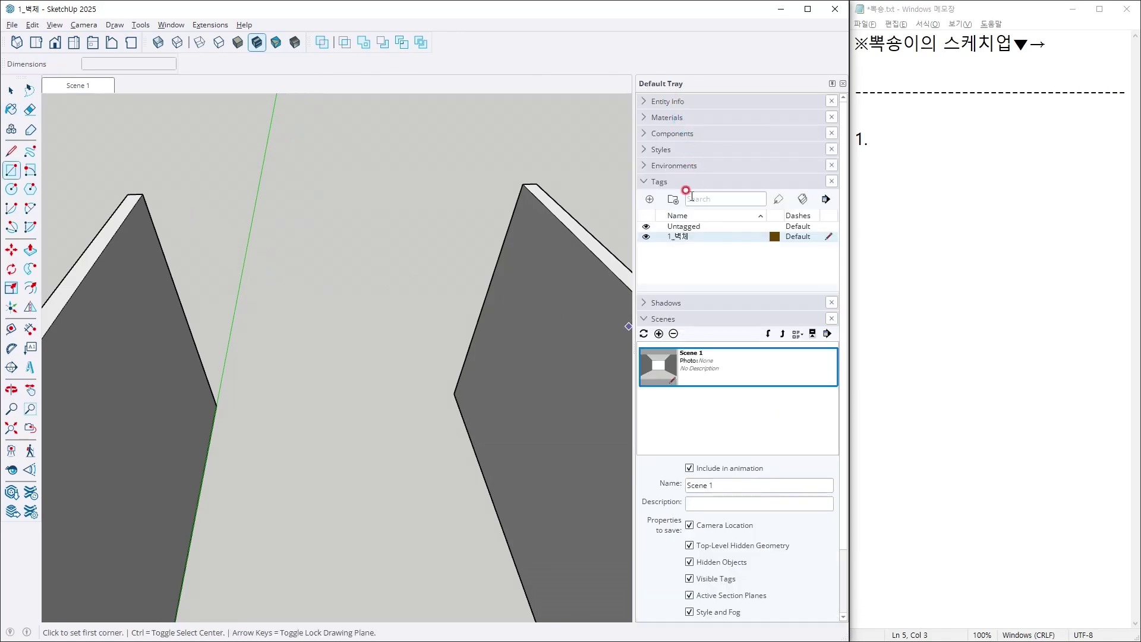
pyautogui.click(649, 199)
pyautogui.write('2')
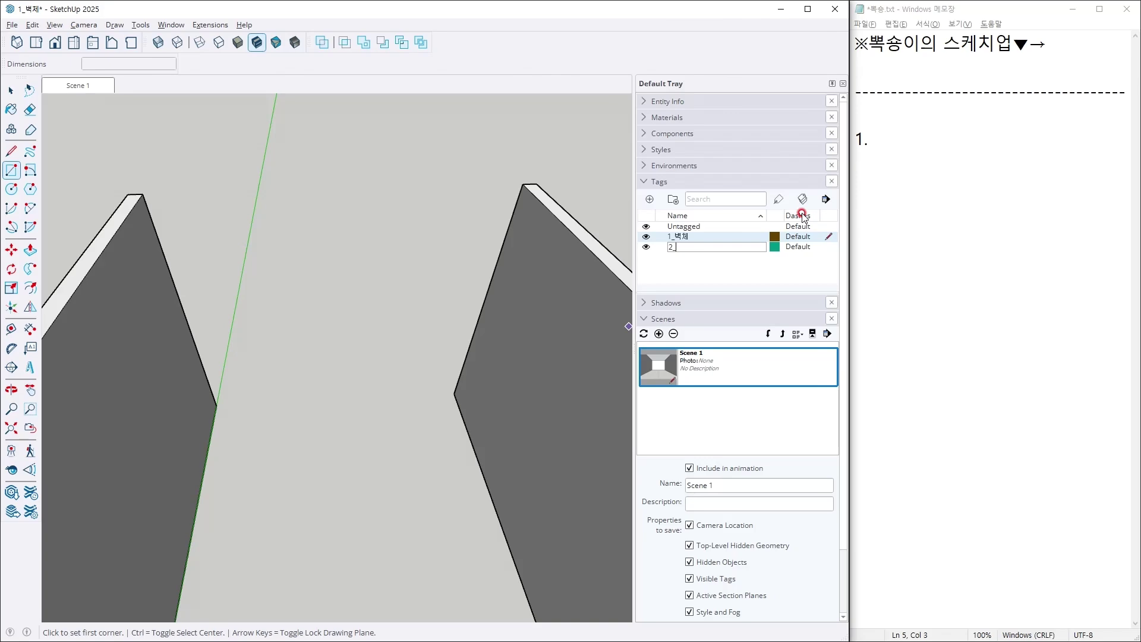
pyautogui.write('_창호')
pyautogui.press('Return')
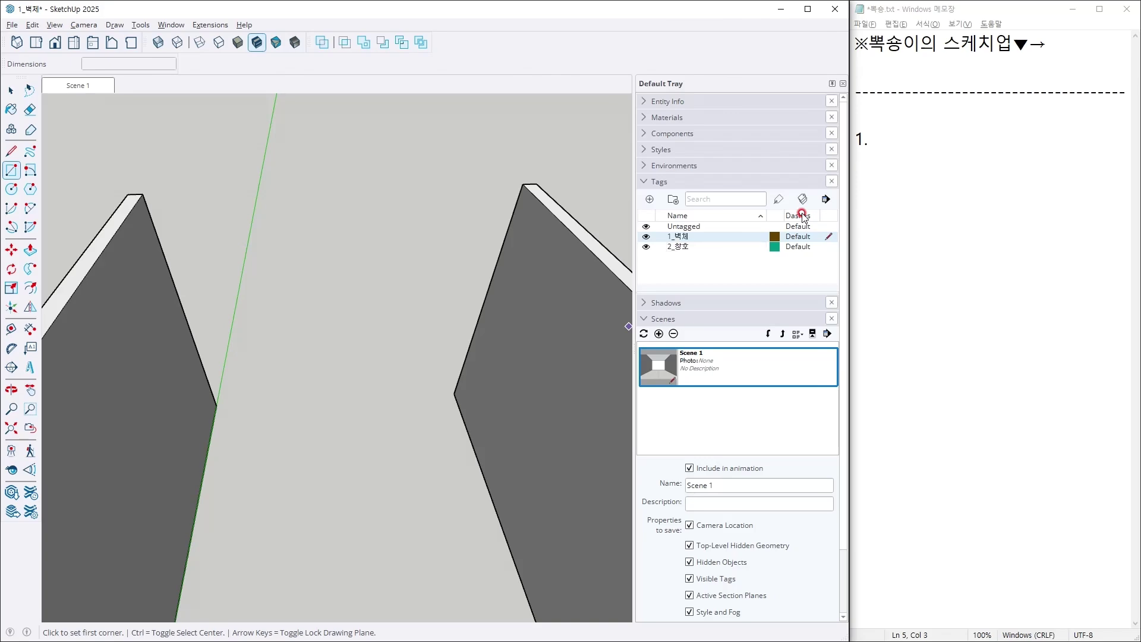
pyautogui.click(820, 250)
pyautogui.hotkey('ctrl', '1')
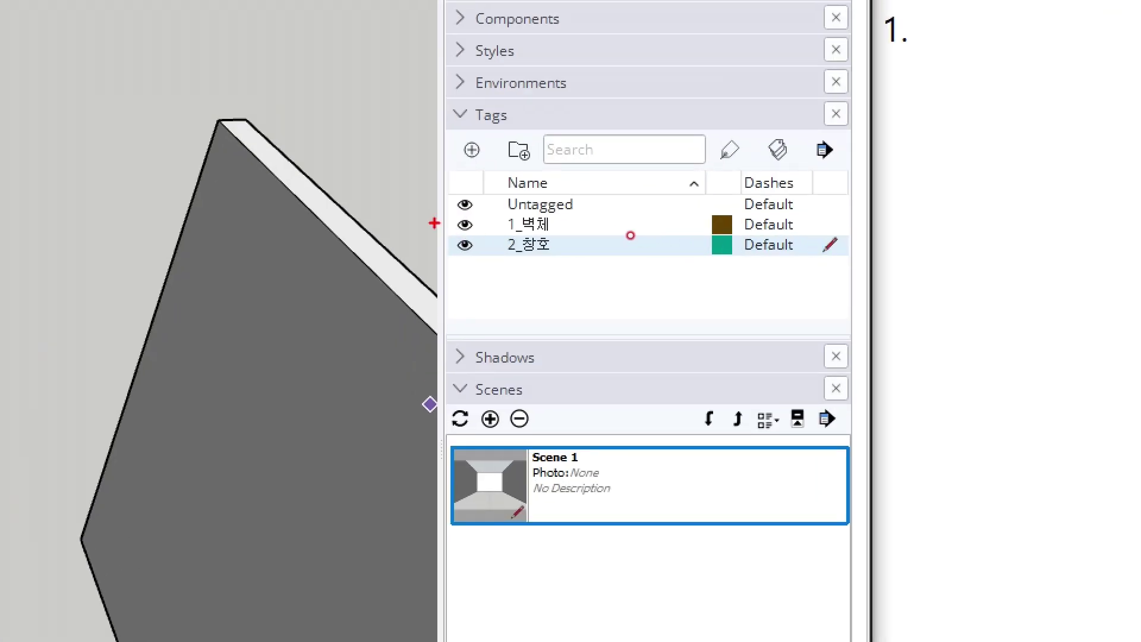
pyautogui.moveTo(630, 235)
pyautogui.keyDown('ctrl'); pyautogui.mouseDown()
pyautogui.moveTo(862, 266)
pyautogui.moveTo(863, 295)
pyautogui.mouseUp(); pyautogui.keyUp('ctrl')
pyautogui.press('Escape')
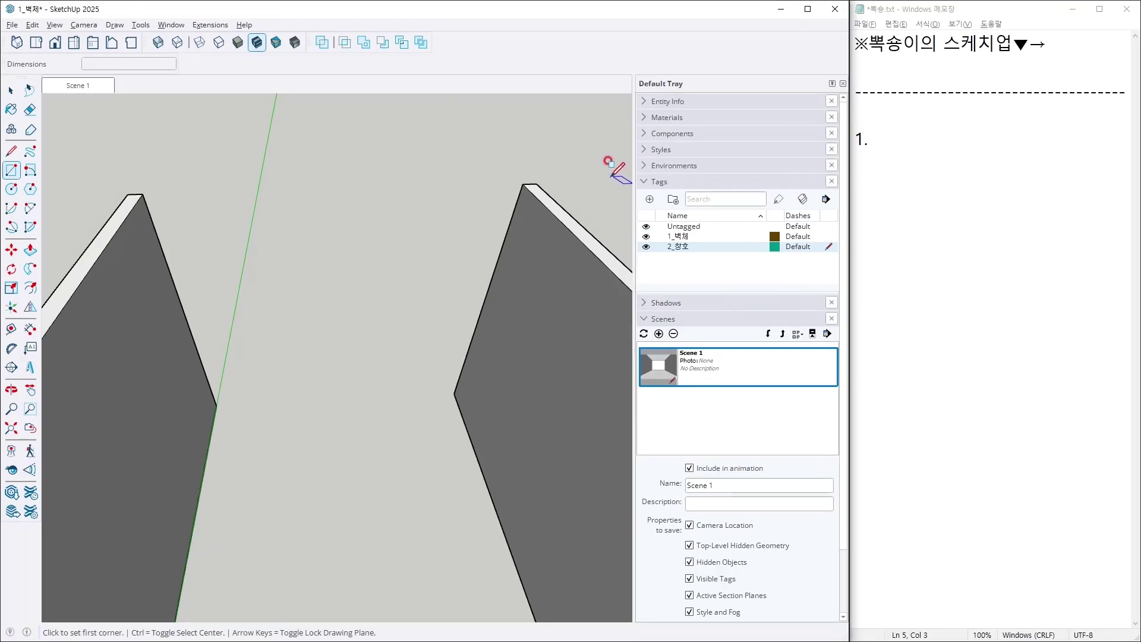
# Select the wall group and examine its assigned tag and the other available tags in its entity information.
pyautogui.doubleClick(538, 223)
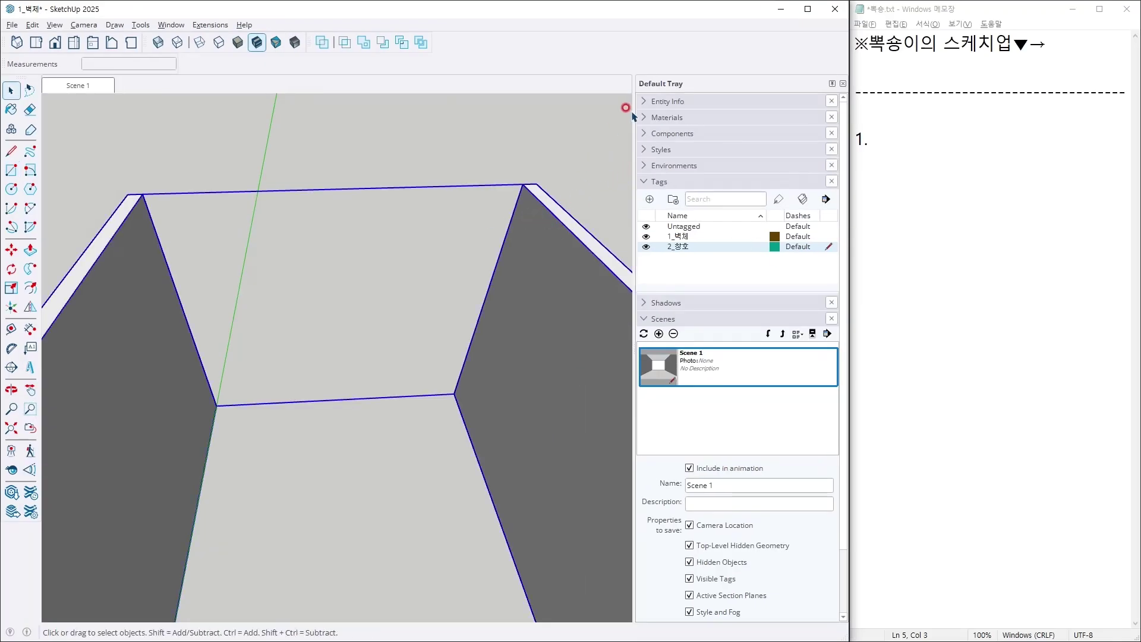
pyautogui.click(677, 101)
pyautogui.hotkey('ctrl', '1')
pyautogui.keyDown('ctrl'); pyautogui.moveTo(619, 91); pyautogui.dragTo(732, 121); pyautogui.keyUp('ctrl')
pyautogui.press('Escape')
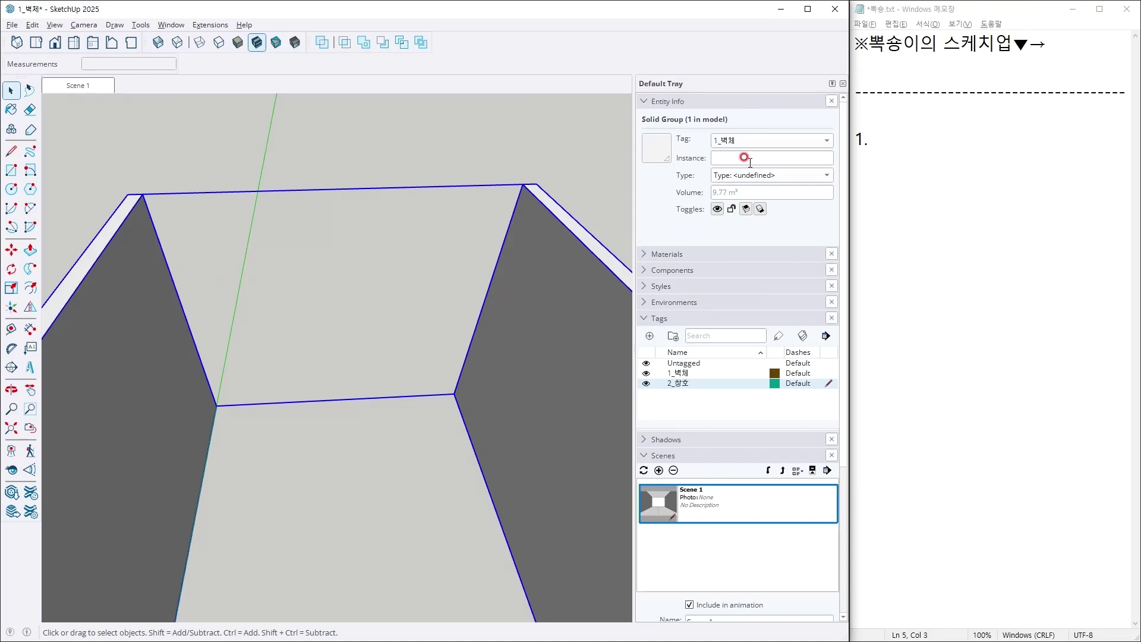
pyautogui.click(775, 141)
pyautogui.hotkey('ctrl', '1')
pyautogui.keyDown('ctrl'); pyautogui.moveTo(693, 113); pyautogui.dragTo(813, 158); pyautogui.keyUp('ctrl')
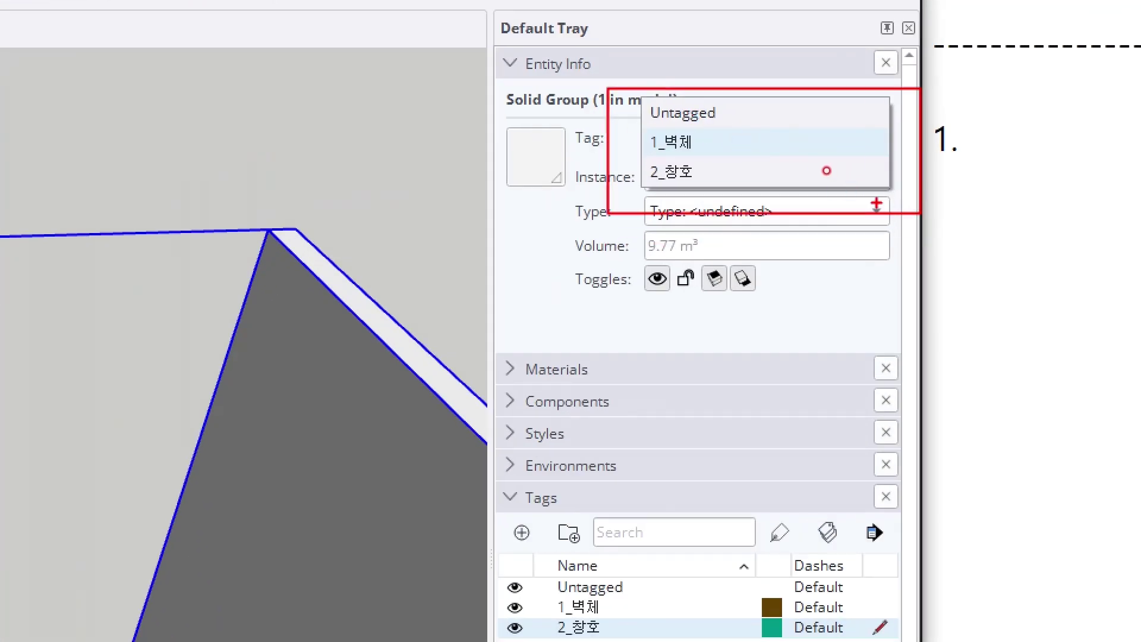
pyautogui.press('Escape')
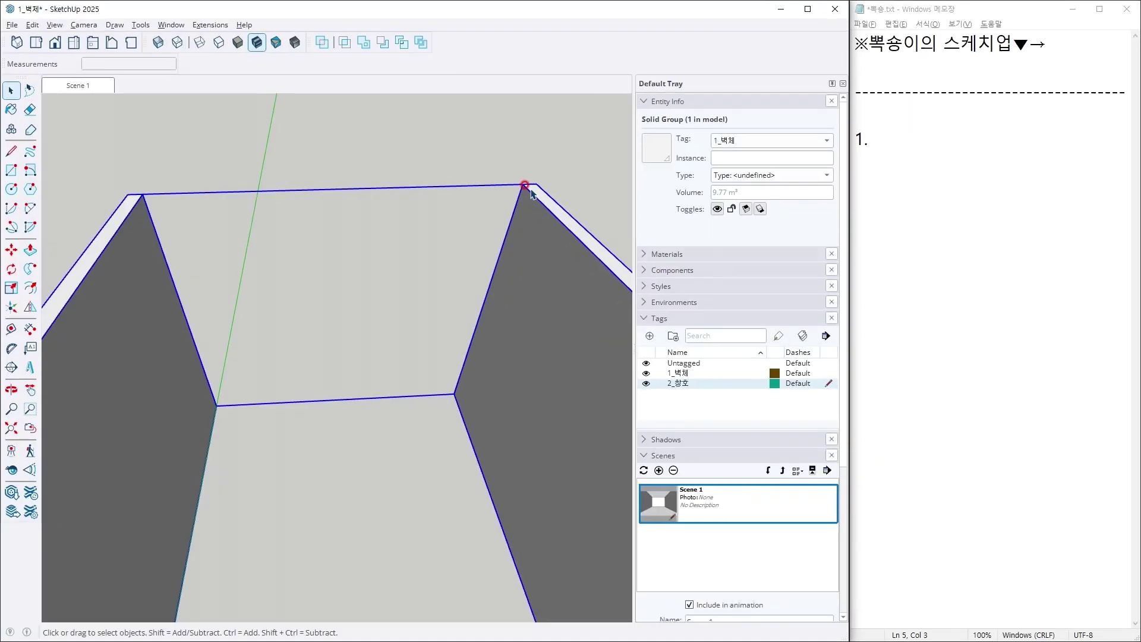
# Check which tag the side wall's inner face carries inside the wall group, and leave the group.
pyautogui.doubleClick(584, 241)
pyautogui.click(565, 244)
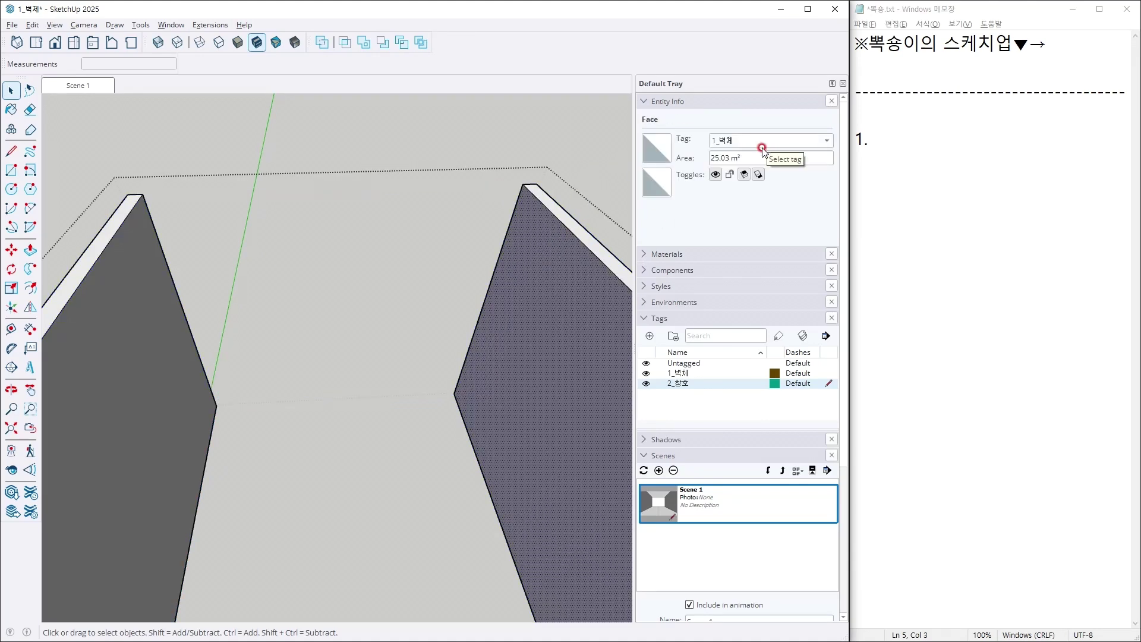
pyautogui.click(547, 141)
pyautogui.scroll(-5, 547, 152)
pyautogui.moveTo(533, 207); pyautogui.dragTo(479, 213, button='middle')
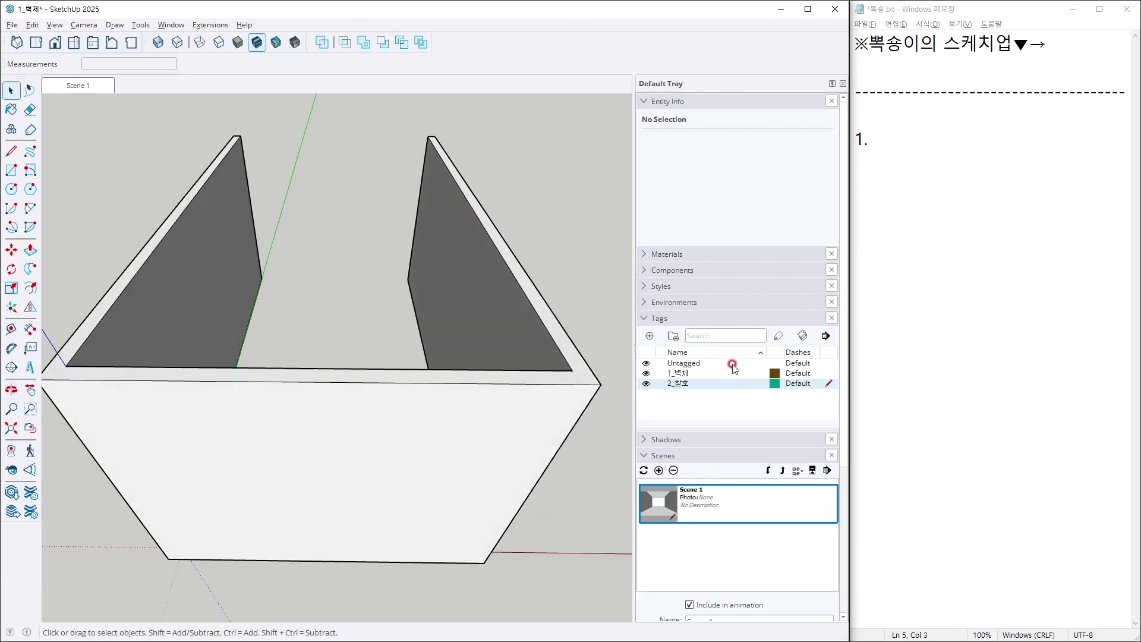
# Draw a 4000 × 3500 mm rectangle across the open window end between the two side walls.
pyautogui.scroll(3, 263, 179)
pyautogui.moveTo(277, 145); pyautogui.dragTo(224, 134, button='middle')
pyautogui.press('r')
pyautogui.click(211, 117)
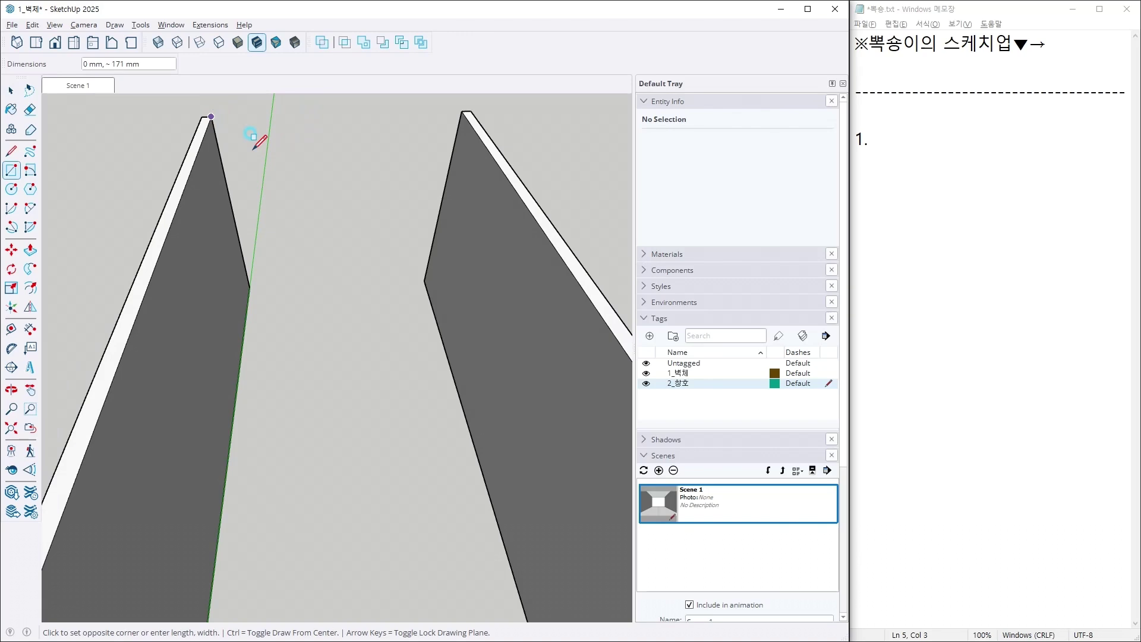
pyautogui.click(424, 281)
# Complete the first line of the Notepad notes as "1.R : 사각형".
pyautogui.click(981, 143)
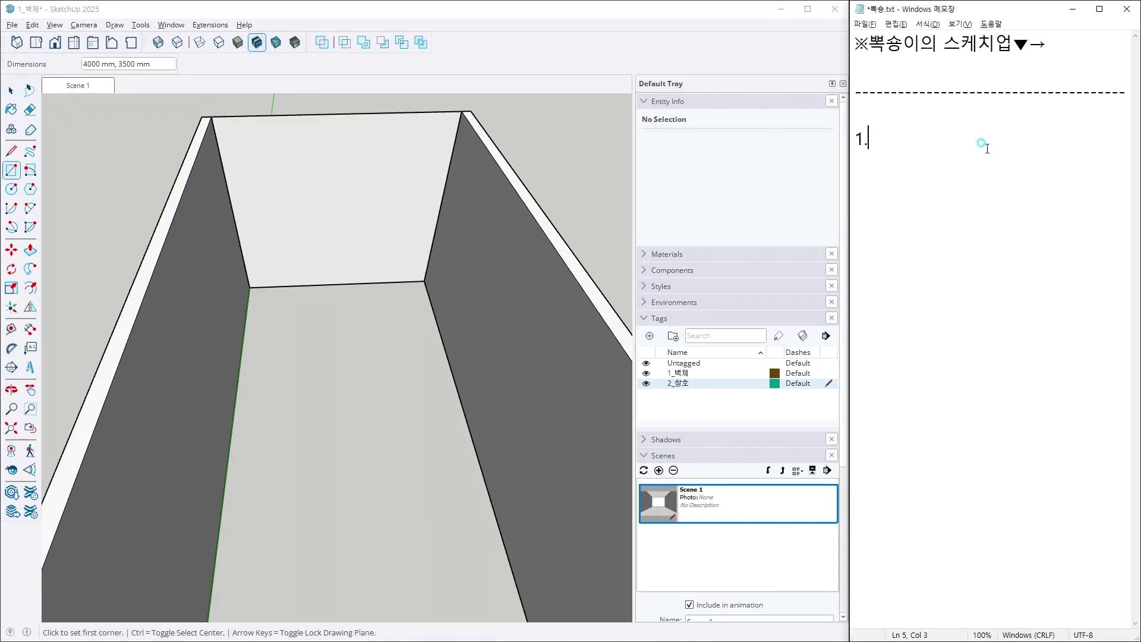
pyautogui.write('R : 사각ㅎ')
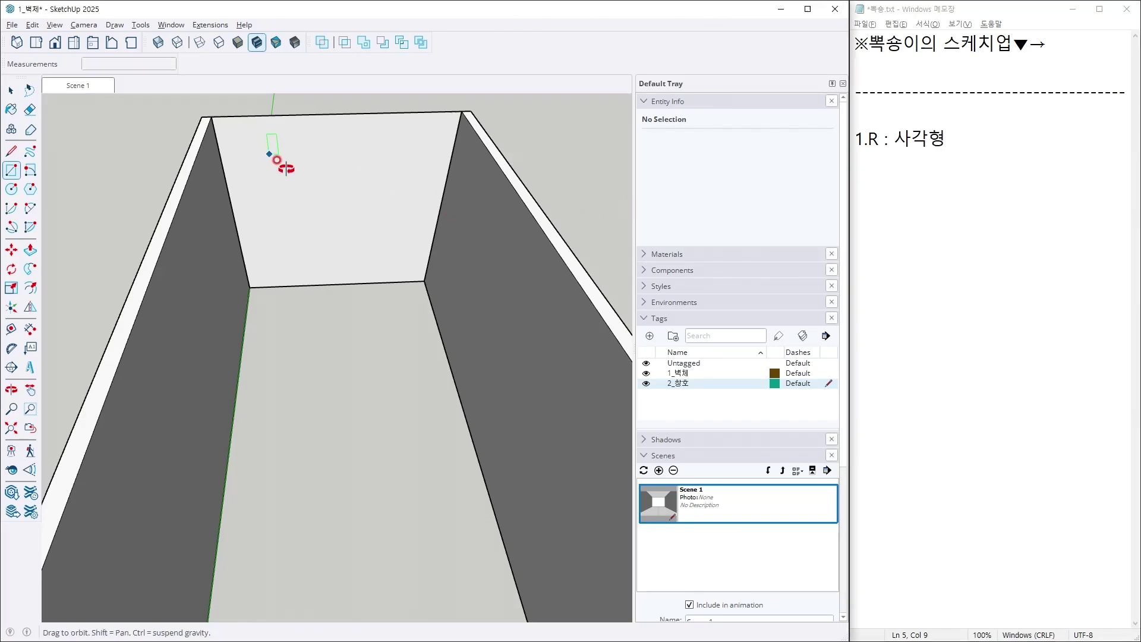
# Hide the Untagged and 1_벽체 tags and show the window rectangle alone in front view.
pyautogui.moveTo(280, 158); pyautogui.dragTo(517, 298, button='middle')
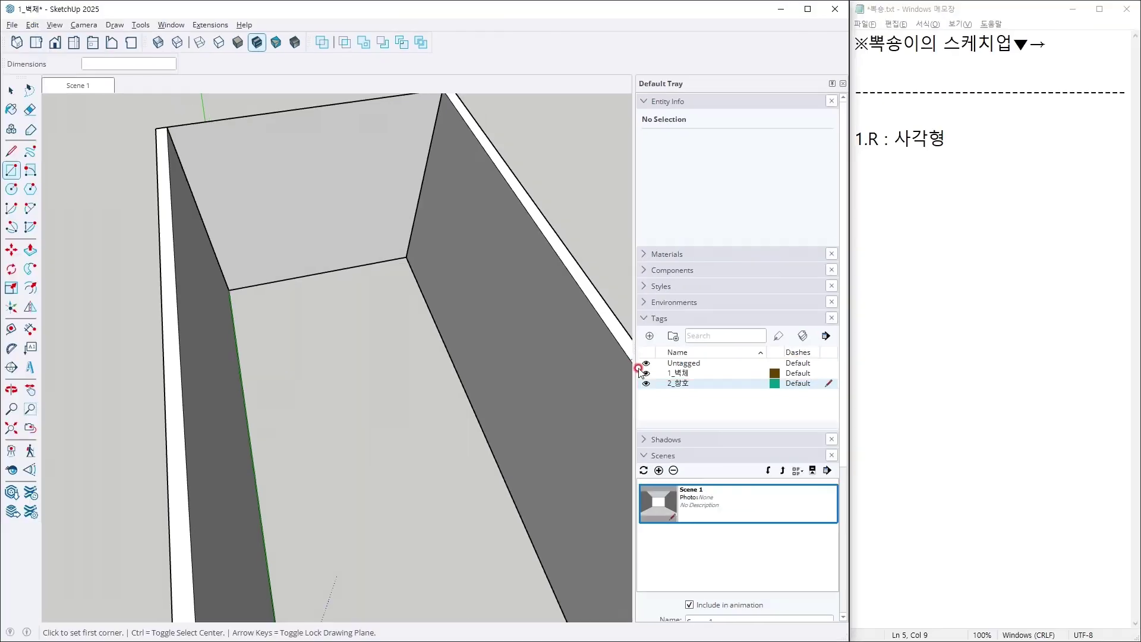
pyautogui.click(645, 373)
pyautogui.click(55, 42)
pyautogui.press('space')
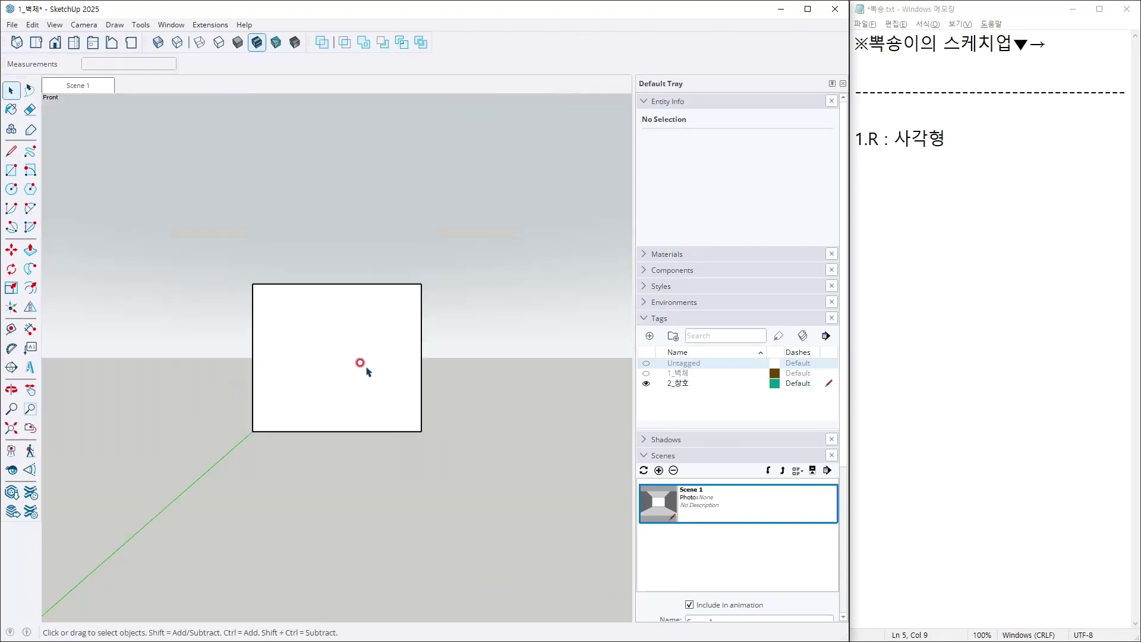
pyautogui.scroll(3, 300, 384)
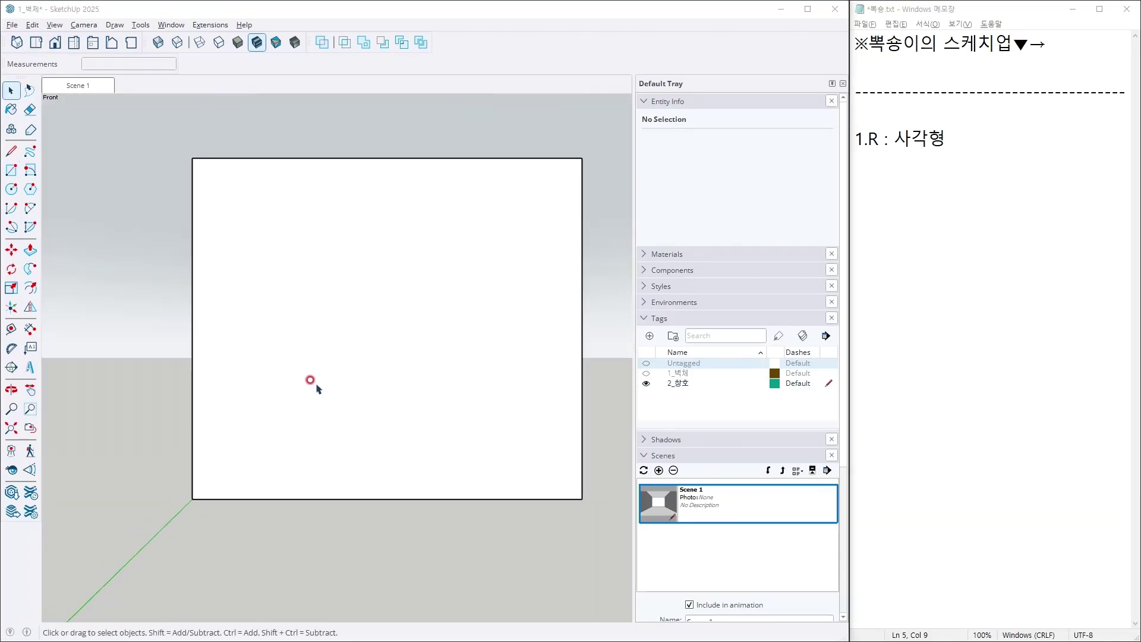
# Examine the window's frame divisions in the reference photo and return to SketchUp.
pyautogui.hotkey('alt', 'Tab')
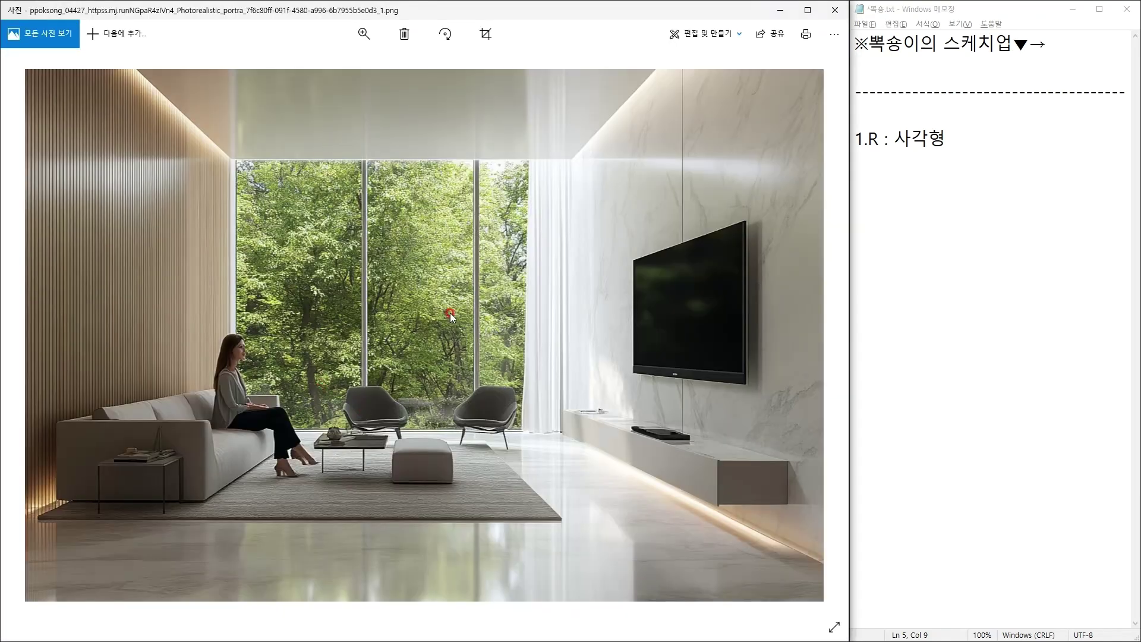
pyautogui.hotkey('alt', 'Tab')
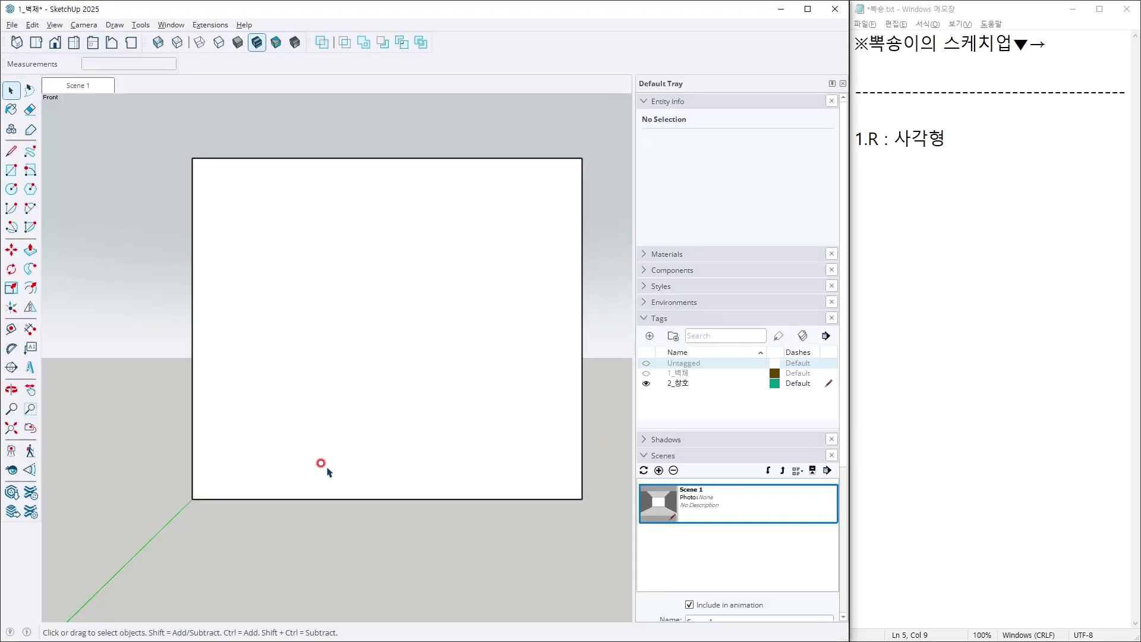
# Divide the window rectangle's upper edge into 3 equal segments.
pyautogui.click(324, 158)
pyautogui.rightClick(324, 158)
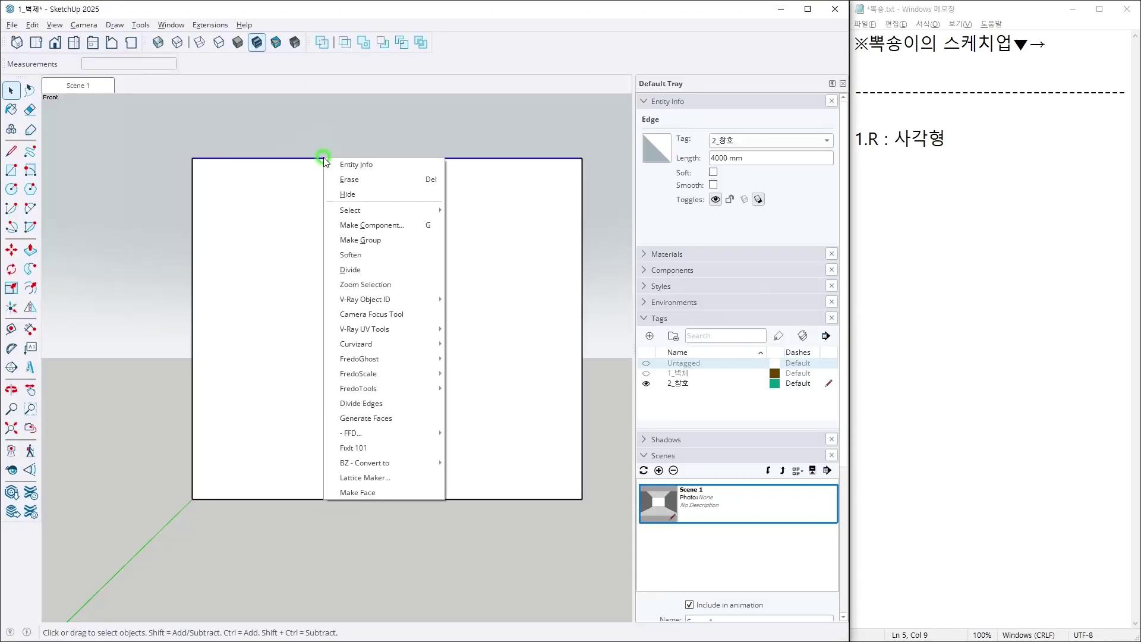
pyautogui.click(349, 269)
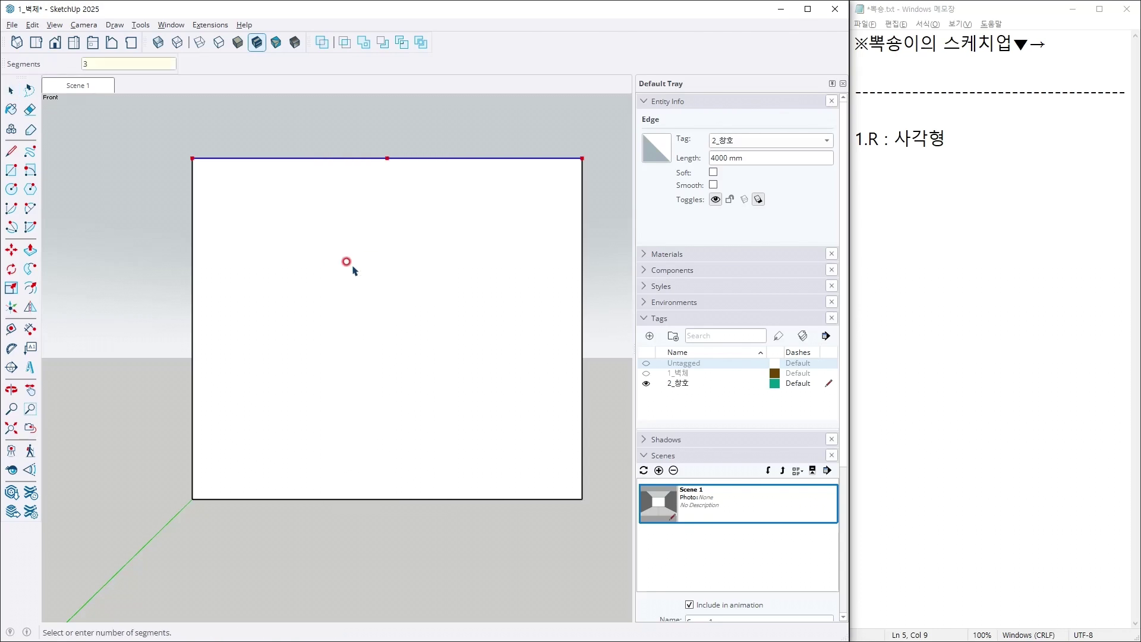
pyautogui.press('Return')
# Add the second note in Notepad as "2.선을 선택한 후에 →우측마우스→DIVIDE →3", with the arrow parts on their own indented lines.
pyautogui.click(1021, 148)
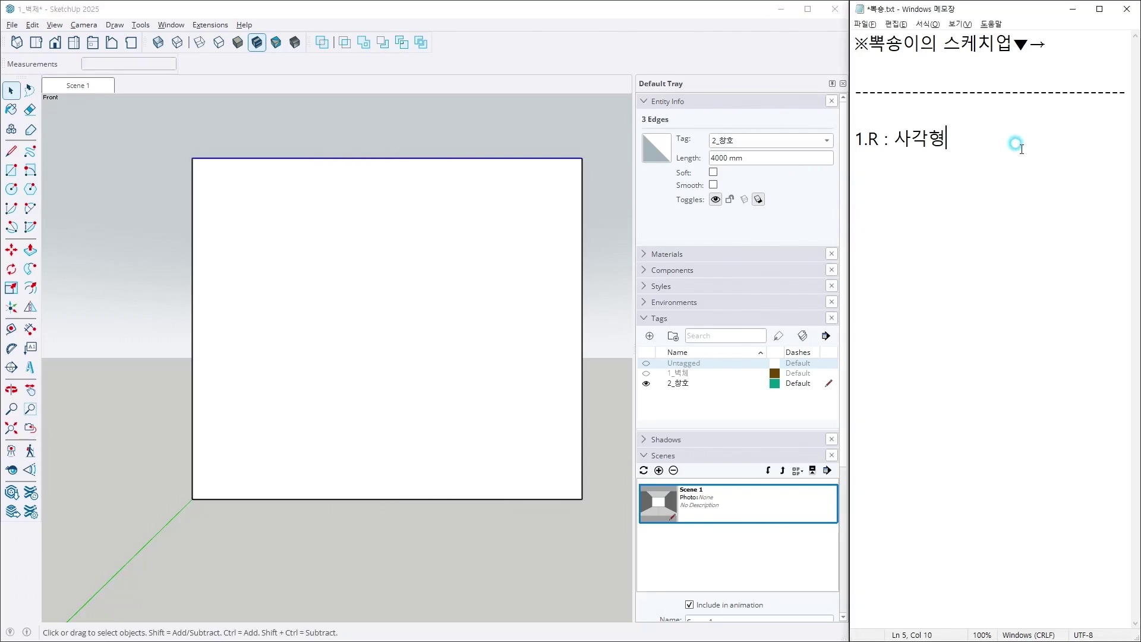
pyautogui.write('2.선을 선택한 후에')
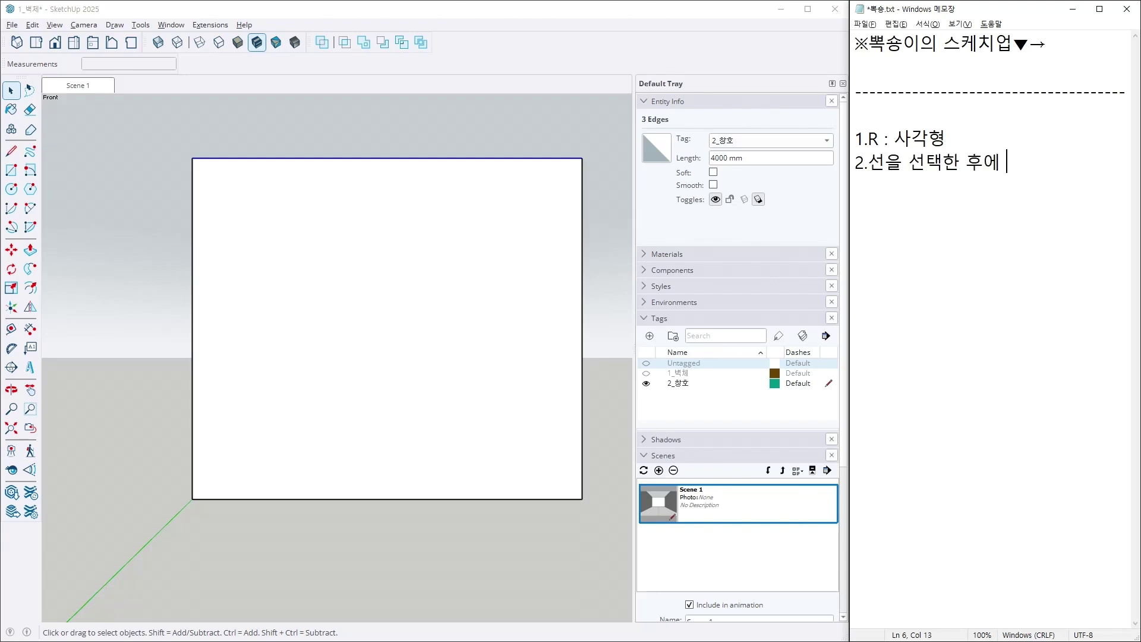
pyautogui.moveTo(1031, 50); pyautogui.dragTo(1051, 50)
pyautogui.click(1040, 177)
pyautogui.write('ㅇ')
pyautogui.press('BackSpace')
pyautogui.press('BackSpace')
pyautogui.write('우측')
pyautogui.write('마우스')
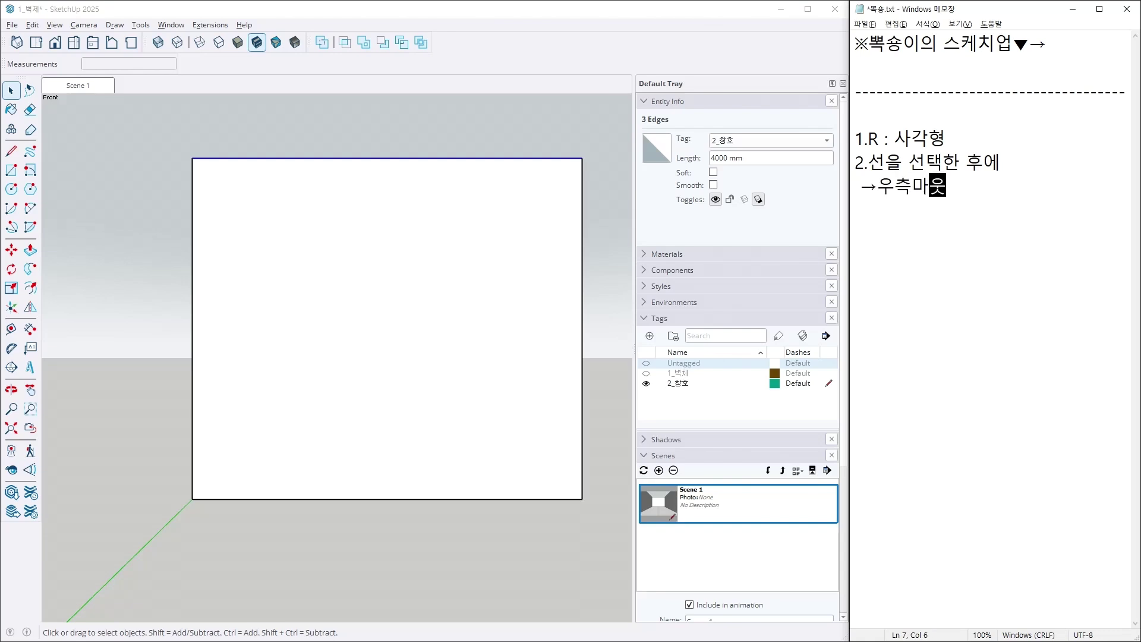
pyautogui.moveTo(878, 187); pyautogui.dragTo(861, 187)
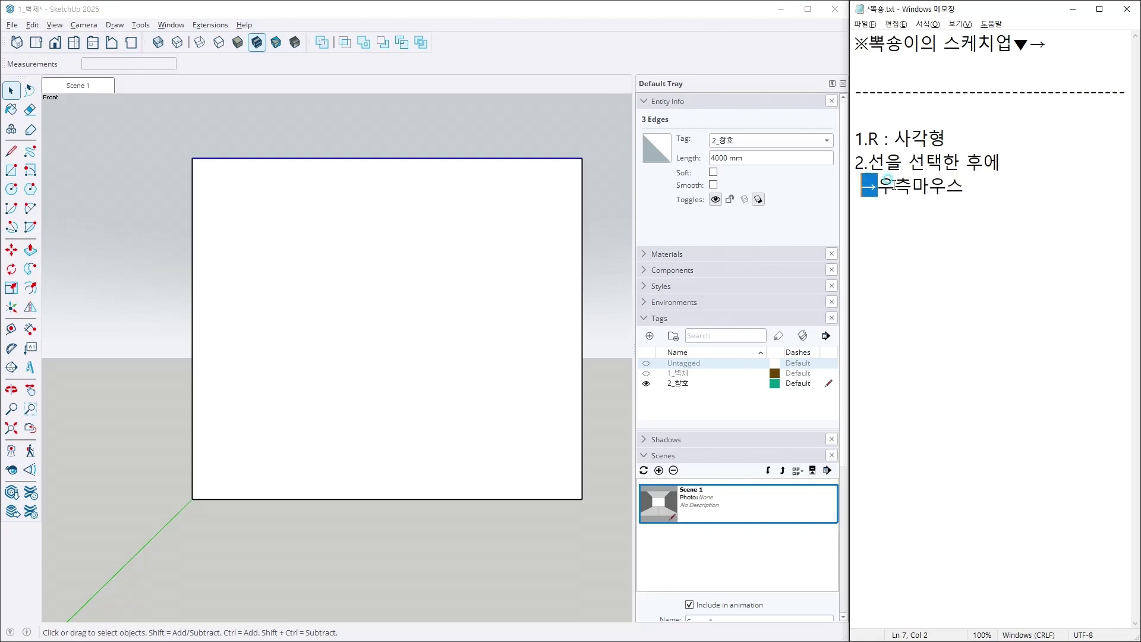
pyautogui.click(971, 186)
pyautogui.write('DIVIDE')
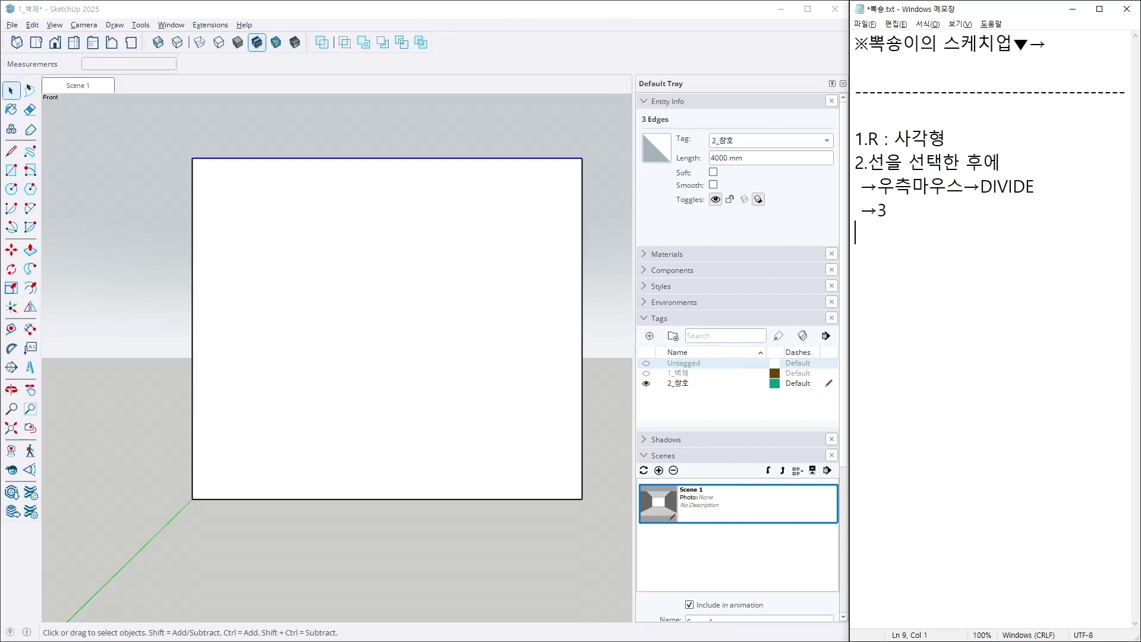
# Turn on endpoint display in the edge settings of the SketchUp model's current style.
pyautogui.click(672, 292)
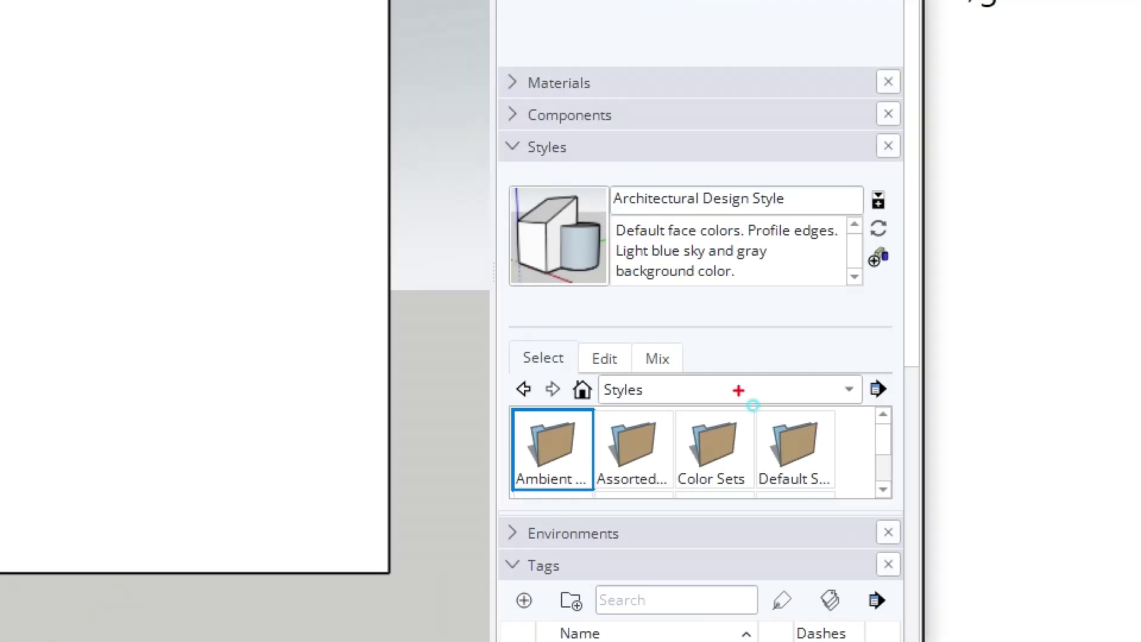
pyautogui.click(605, 358)
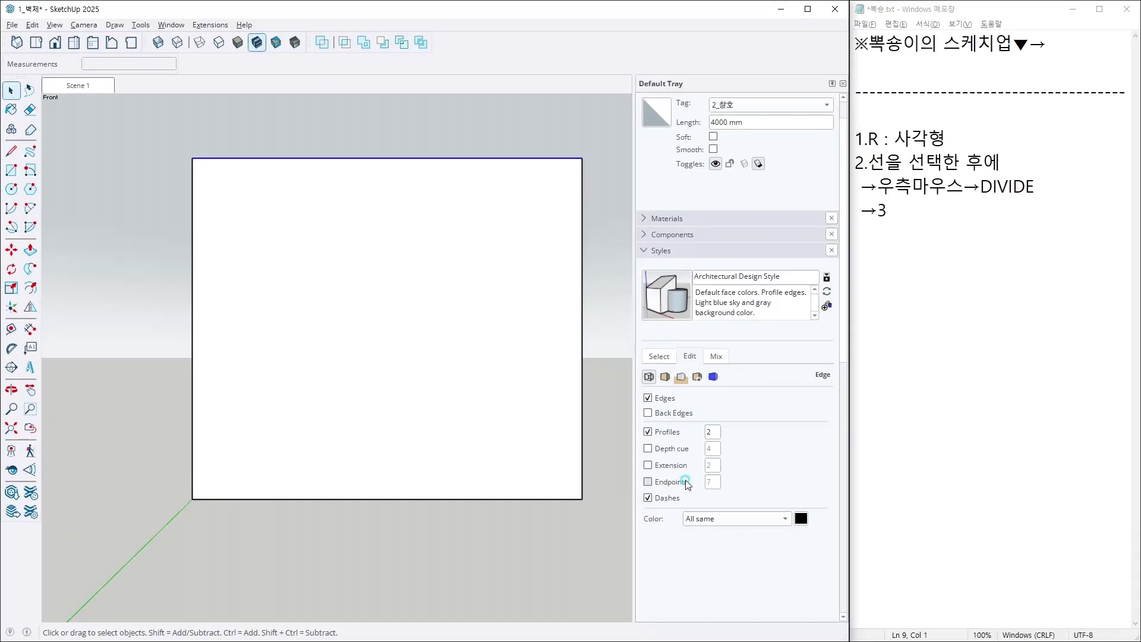
pyautogui.click(685, 481)
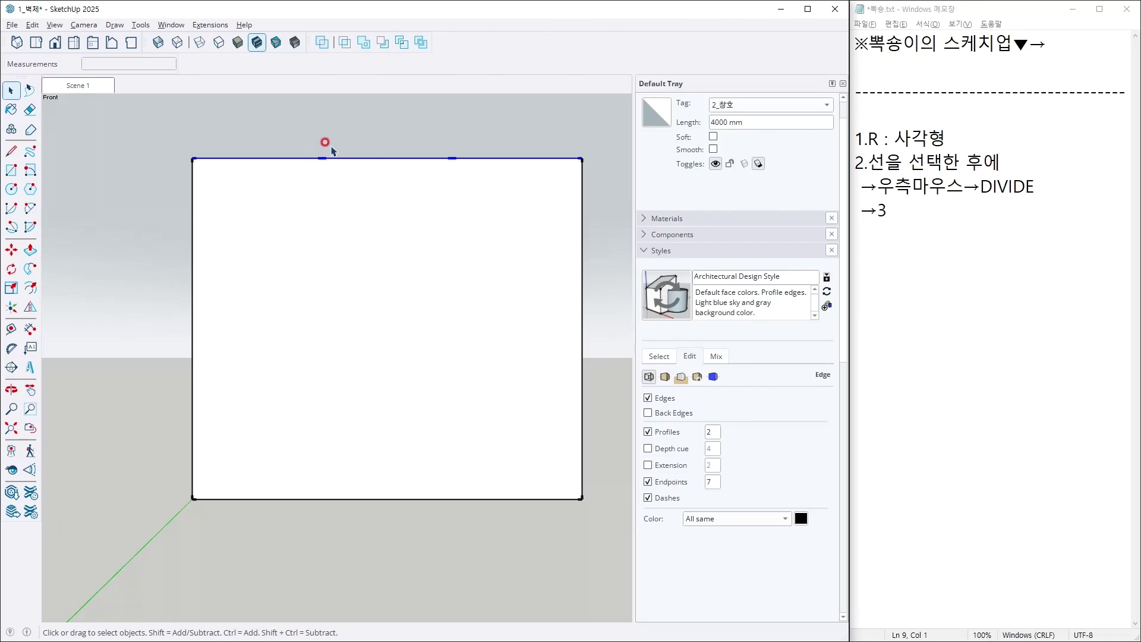
# Draw a vertical line down from the first division point to the lower edge and delete the remaining two thirds of the rectangle.
pyautogui.press('l')
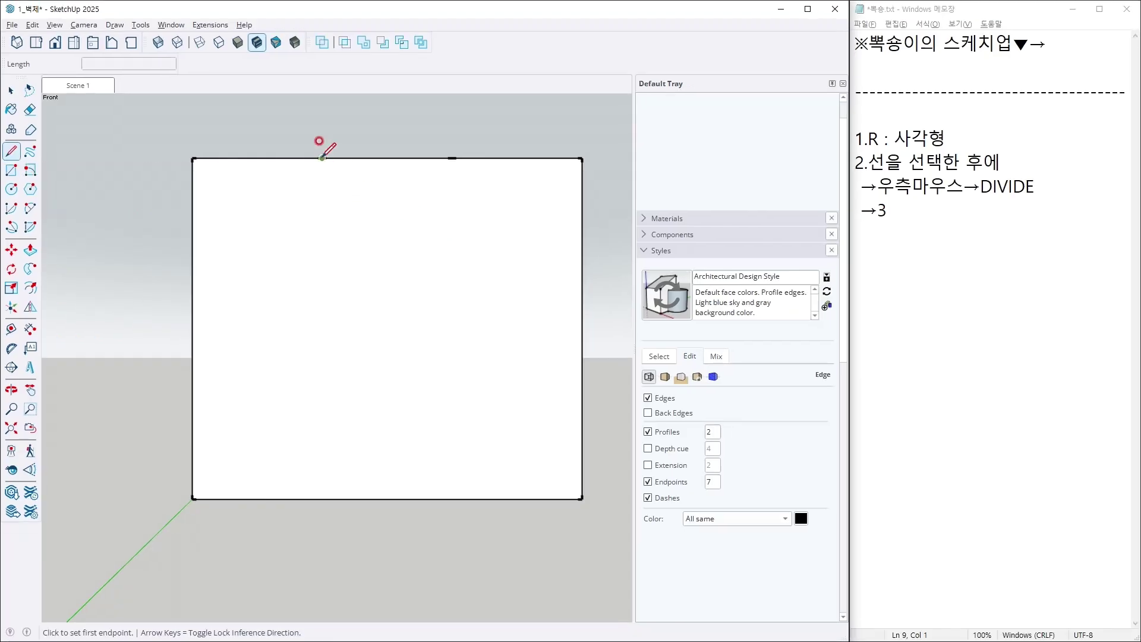
pyautogui.click(322, 158)
pyautogui.click(322, 499)
pyautogui.press('space')
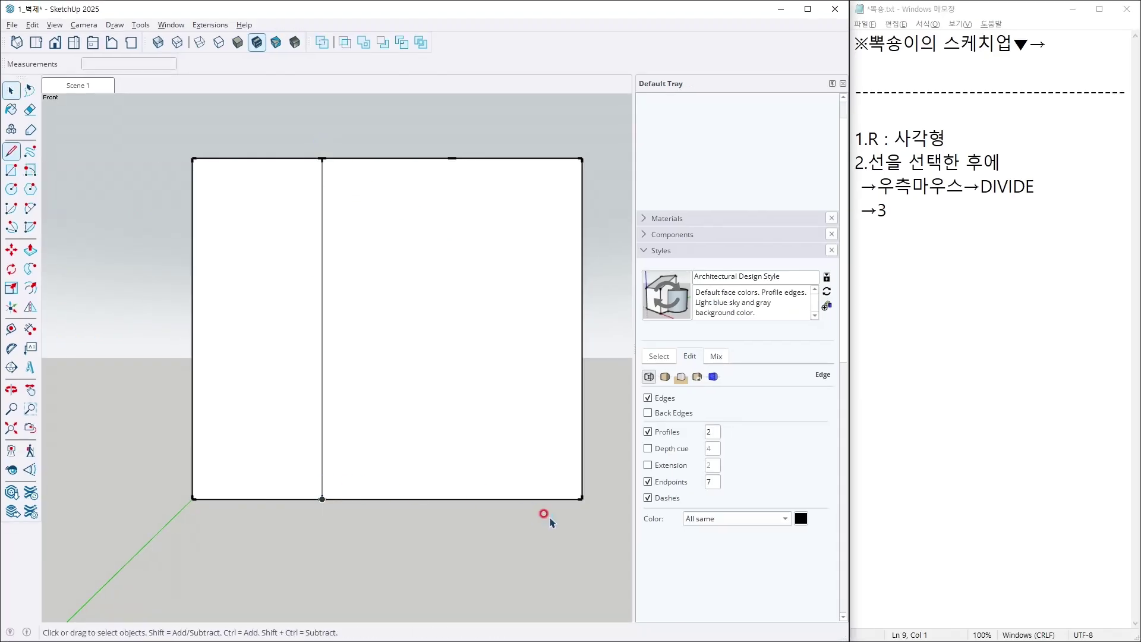
pyautogui.moveTo(608, 531); pyautogui.dragTo(369, 162)
pyautogui.press('Delete')
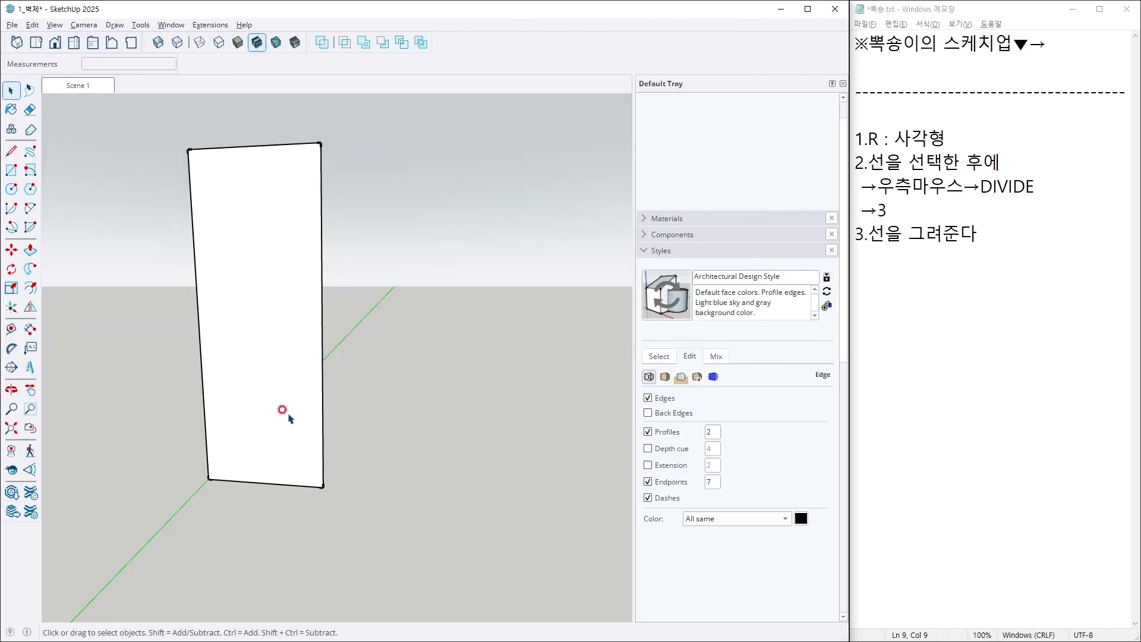
# Offset the remaining window panel's outline 40 mm inward and delete the inner face to leave a frame.
pyautogui.press('f')
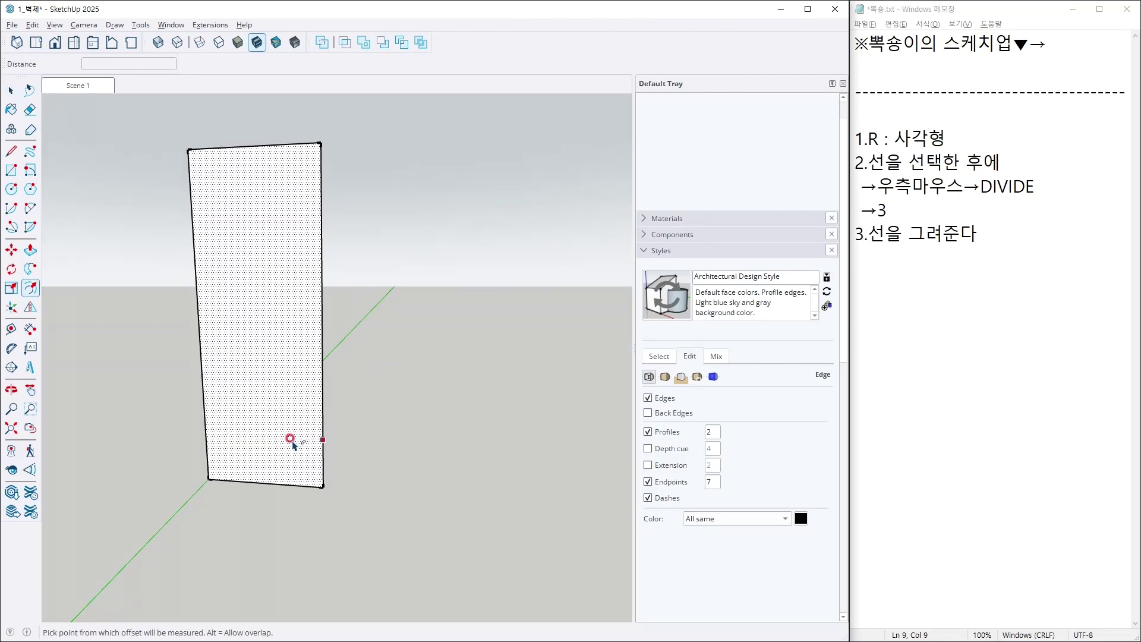
pyautogui.click(322, 441)
pyautogui.write('4')
pyautogui.press('Return')
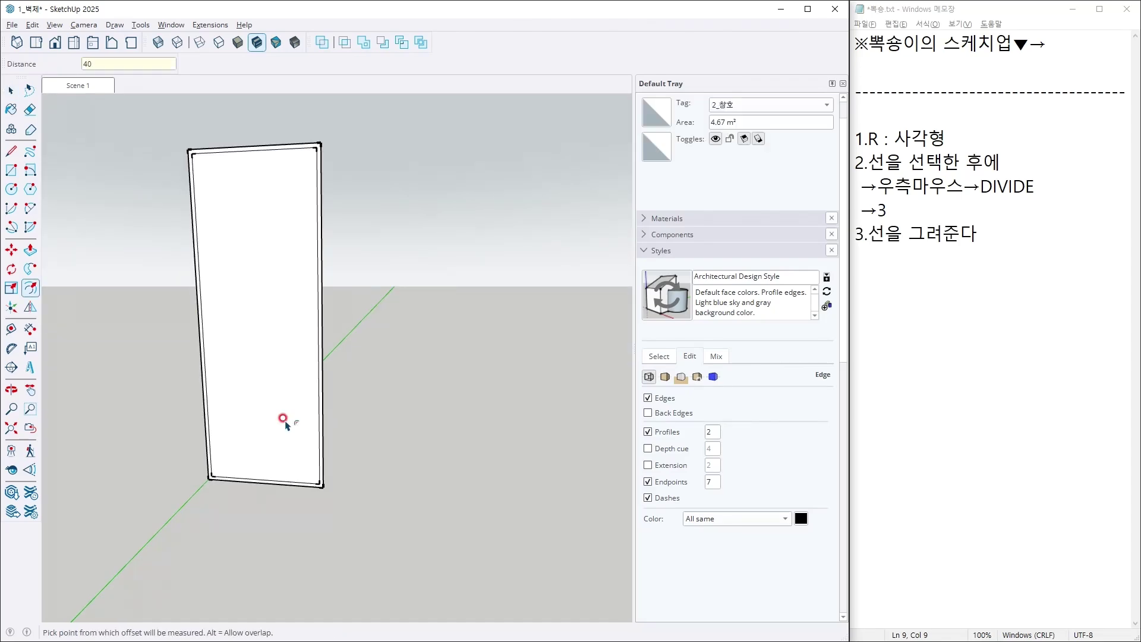
pyautogui.press('space')
pyautogui.click(288, 397)
pyautogui.press('Delete')
# Add the line "4.F를 - 40" to the Notepad notes.
pyautogui.click(1012, 256)
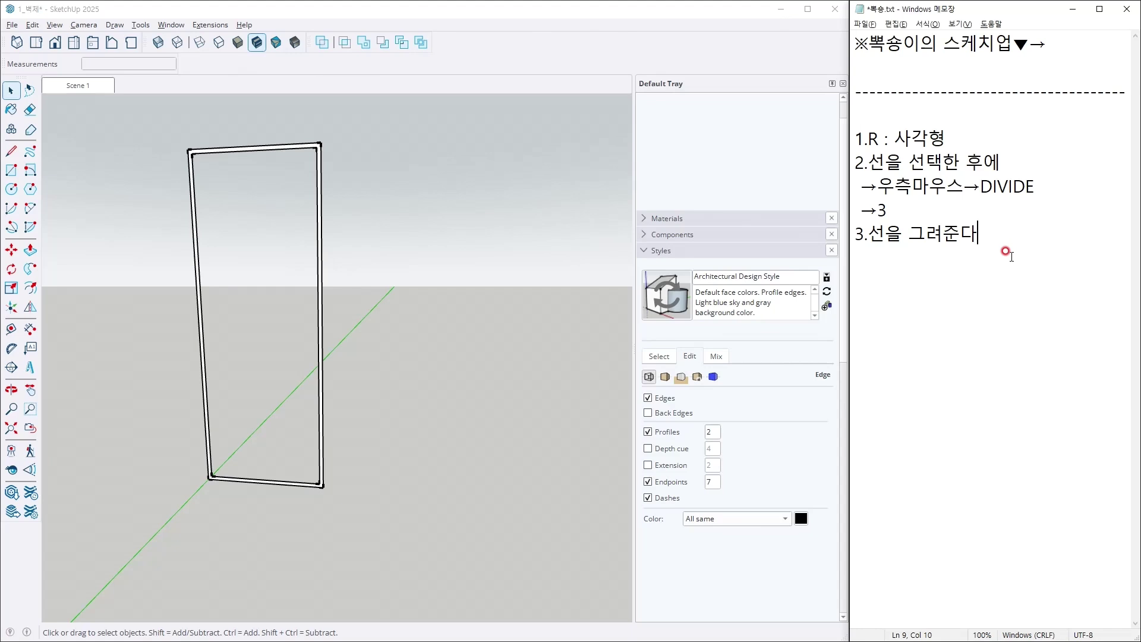
pyautogui.press('Return')
pyautogui.write('4.F를 - ')
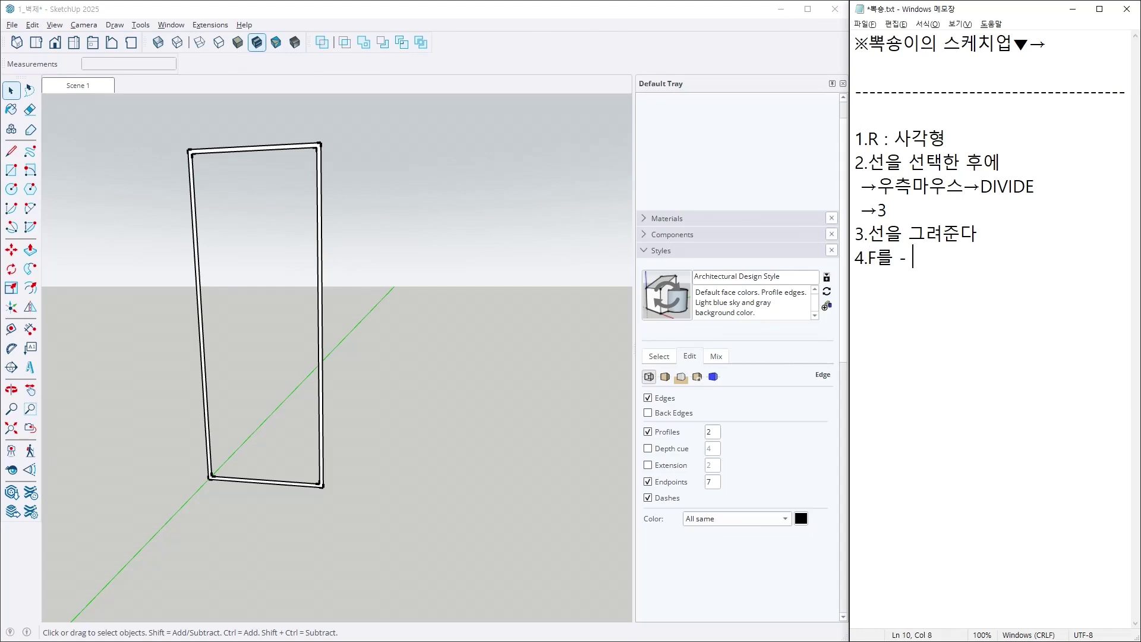
pyautogui.write('40')
# Push/Pull the window frame's face in SketchUp to a depth of 100 mm.
pyautogui.moveTo(457, 399)
pyautogui.mouseDown(button='middle')
pyautogui.moveTo(357, 485)
pyautogui.moveTo(331, 485)
pyautogui.moveTo(320, 458)
pyautogui.mouseUp(button='middle')
pyautogui.press('p')
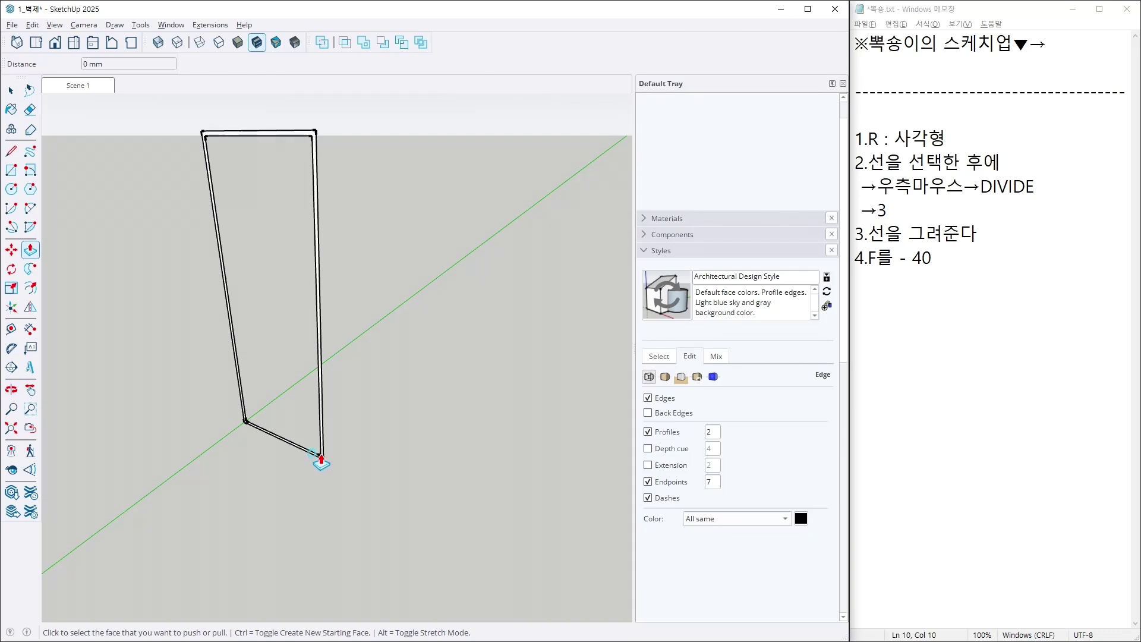
pyautogui.click(317, 425)
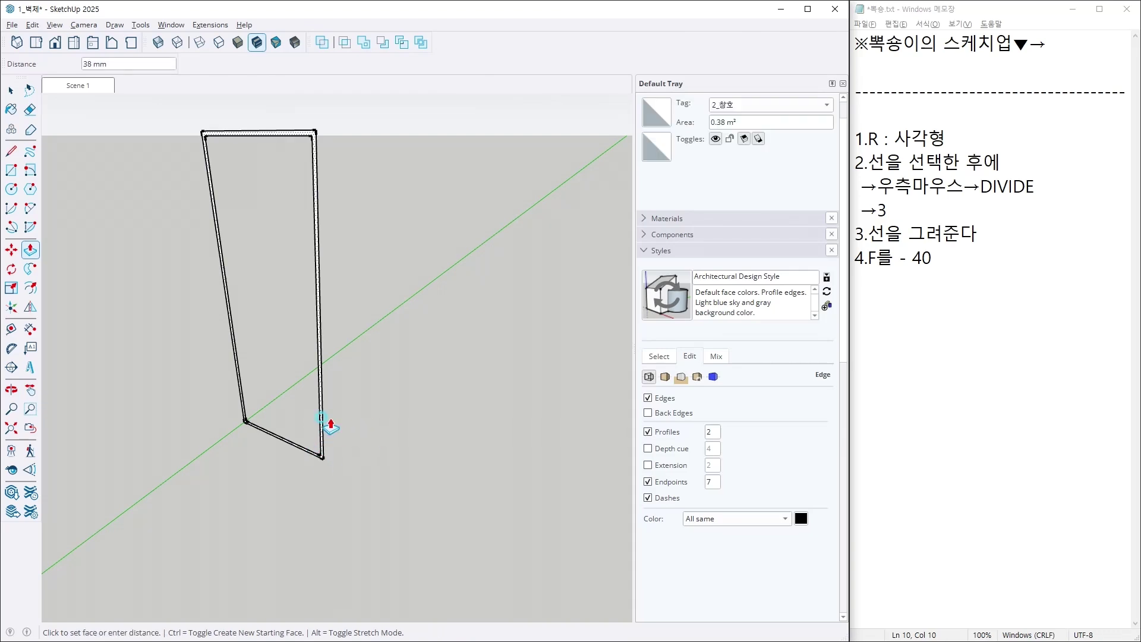
pyautogui.write('10')
pyautogui.press('Return')
pyautogui.press('space')
# Add the line "5.P : 100" to the Notepad notes.
pyautogui.hotkey('alt', 'Tab')
pyautogui.press('Return')
pyautogui.write('5.P')
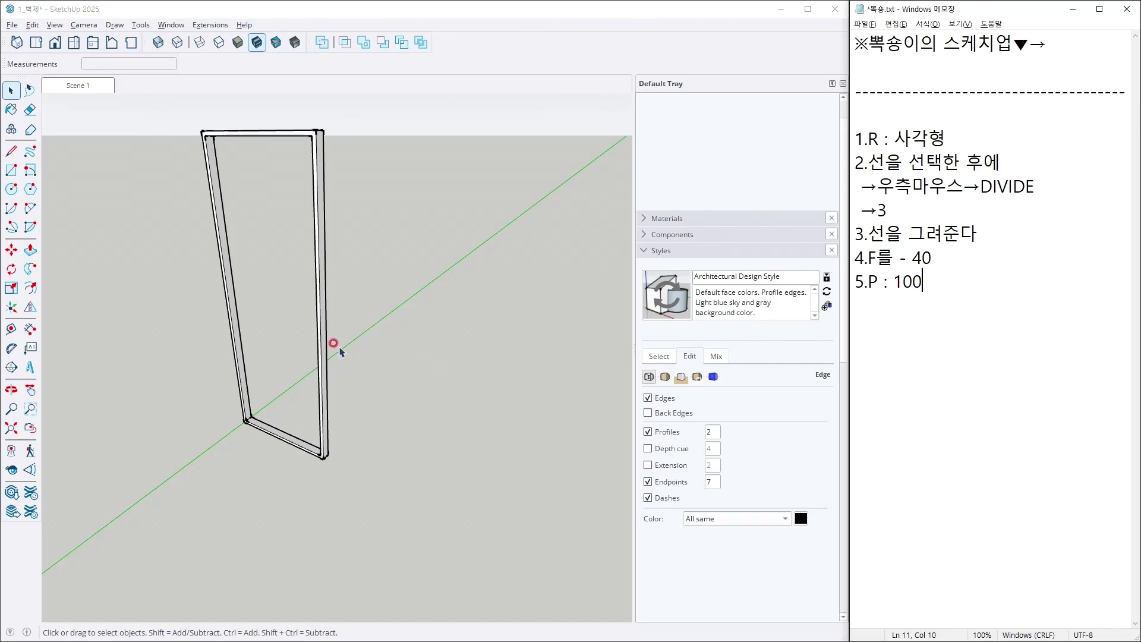
# Make the whole extruded window frame a group and keep it selected.
pyautogui.tripleClick(321, 333)
pyautogui.rightClick(320, 333)
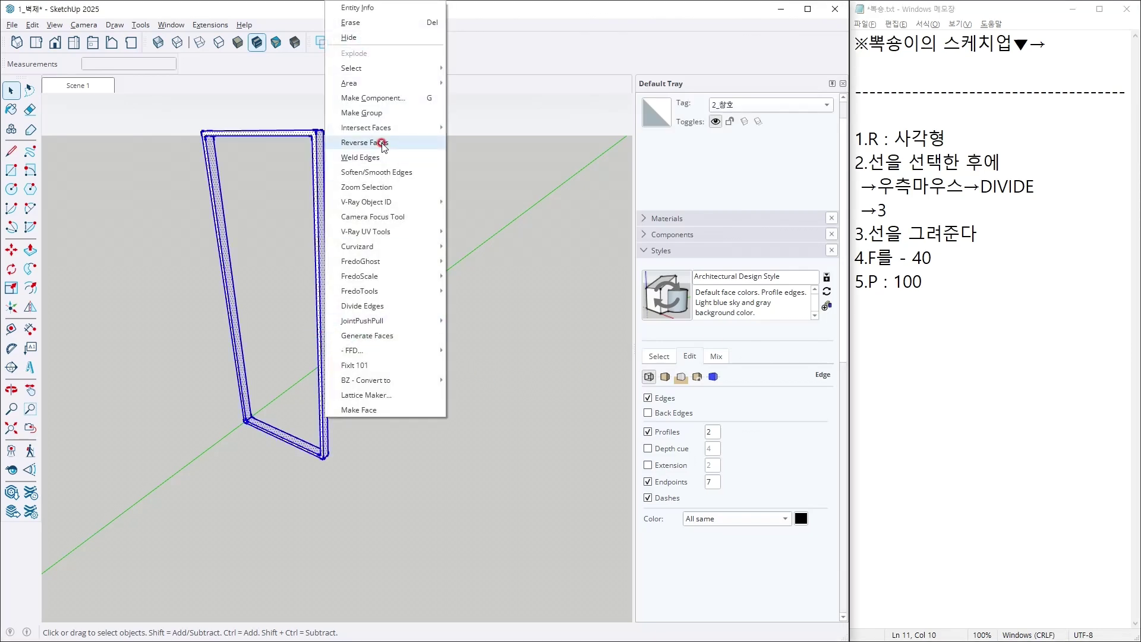
pyautogui.click(387, 119)
pyautogui.click(265, 387)
pyautogui.scroll(3, 265, 387)
pyautogui.moveTo(265, 387); pyautogui.dragTo(514, 337, button='middle')
pyautogui.moveTo(514, 337); pyautogui.dragTo(299, 199)
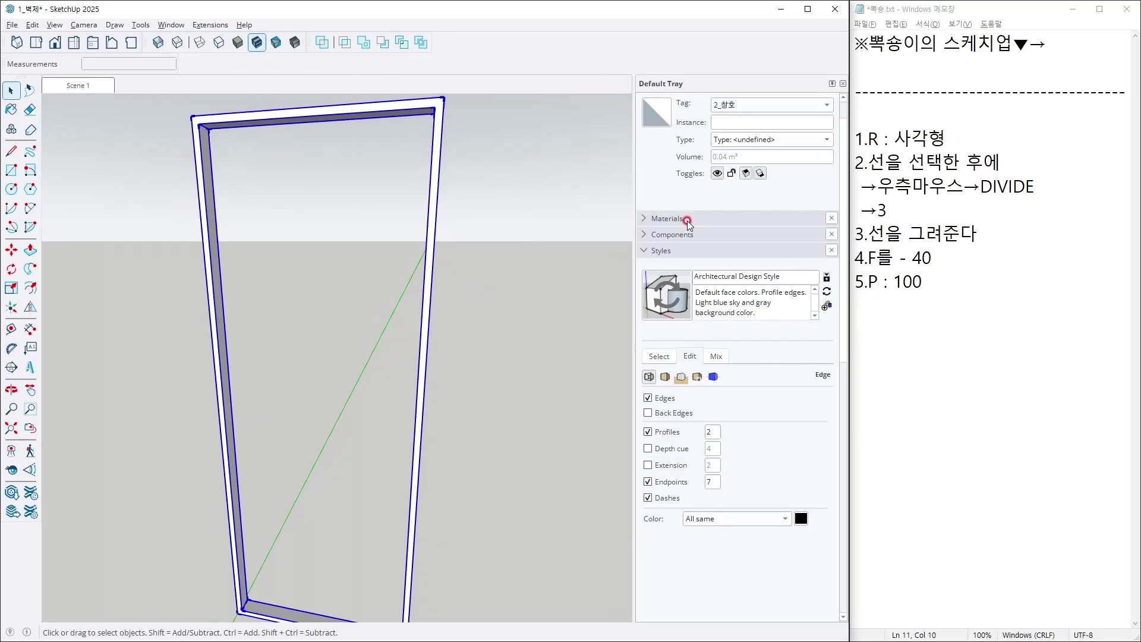
# Create a very light grey material named 2_창호_프레임 and paint the window frame group with it.
pyautogui.click(687, 219)
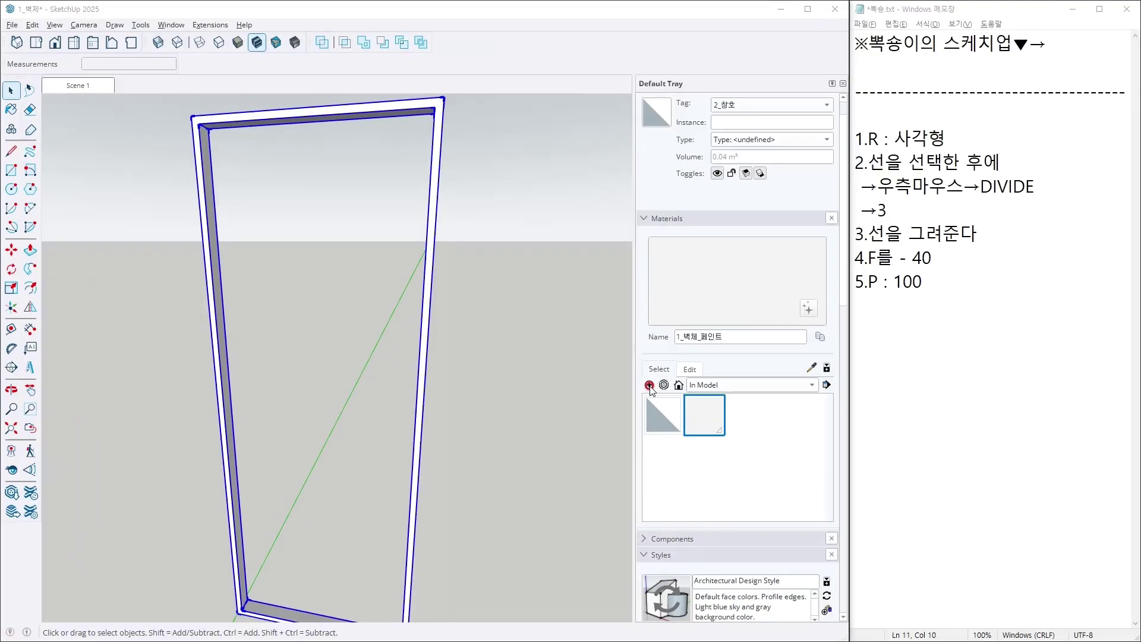
pyautogui.click(526, 350)
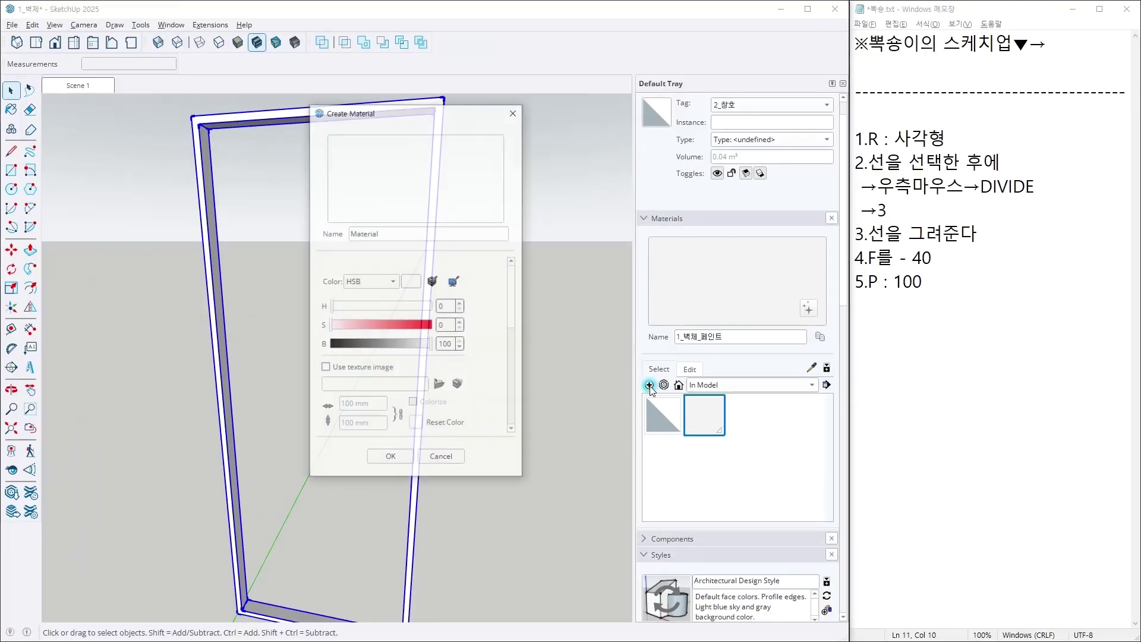
pyautogui.doubleClick(468, 235)
pyautogui.write('2_창호_프레임')
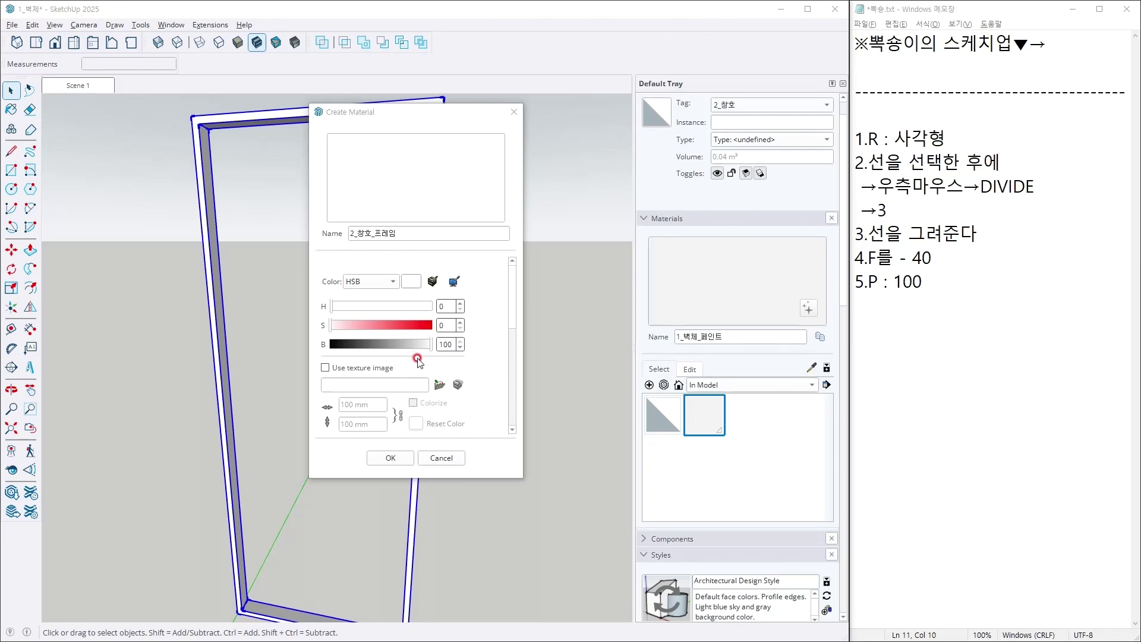
pyautogui.hotkey('alt', 'Tab')
pyautogui.hotkey('alt', 'Tab')
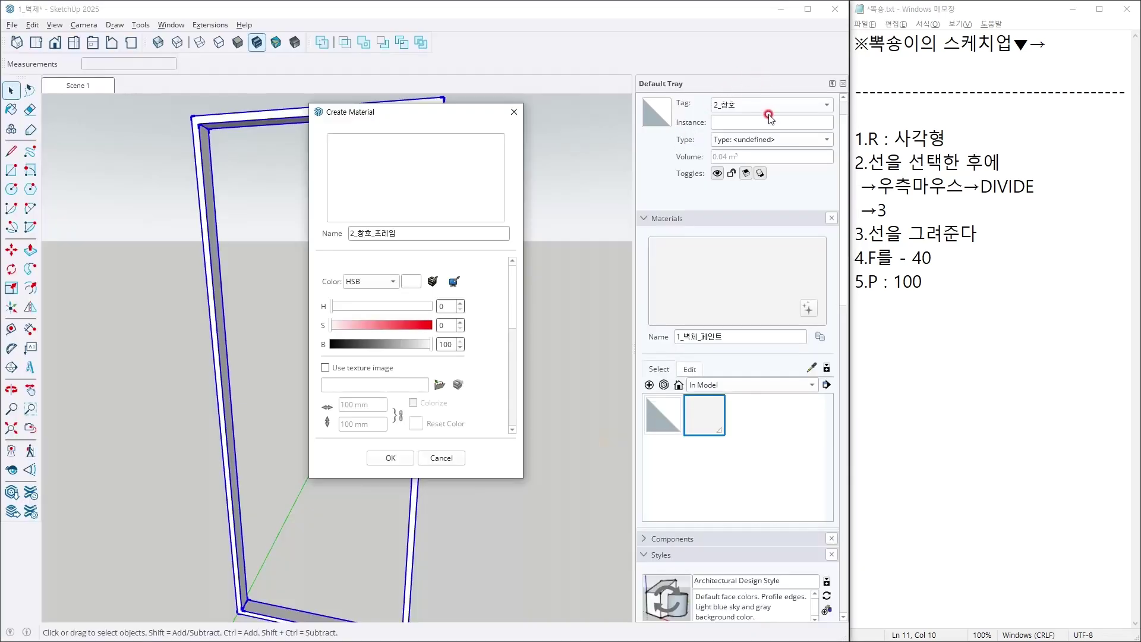
pyautogui.moveTo(433, 345); pyautogui.dragTo(428, 345)
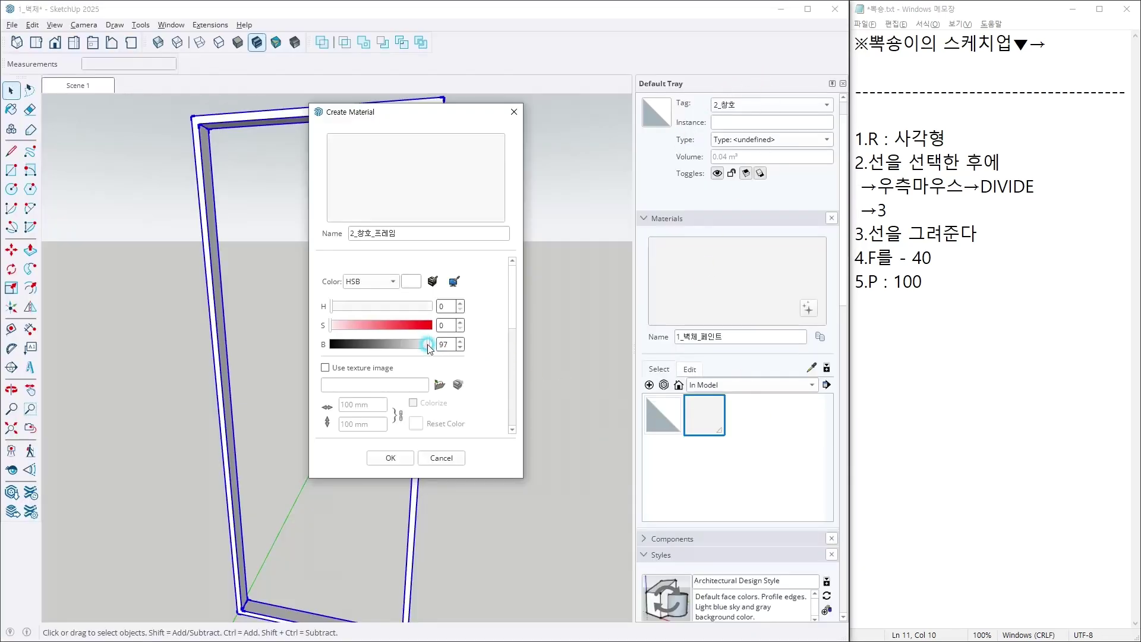
pyautogui.click(462, 341)
pyautogui.click(404, 352)
pyautogui.click(388, 457)
pyautogui.click(420, 380)
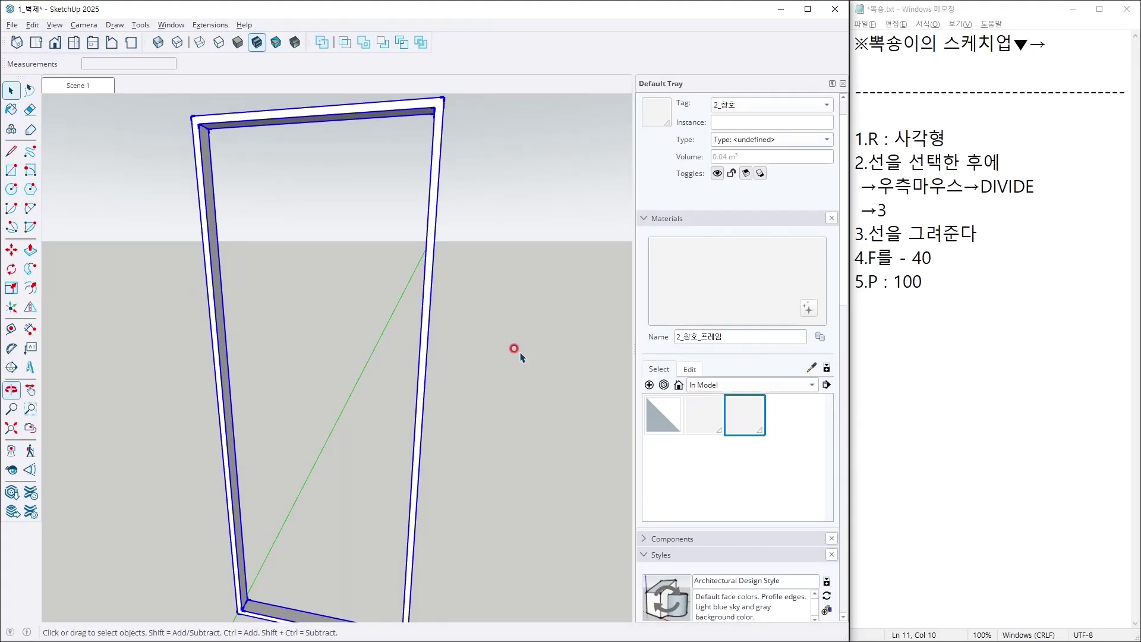
# Draw a rectangle filling the window frame's opening between its opposite inner corners.
pyautogui.scroll(-3, 514, 351)
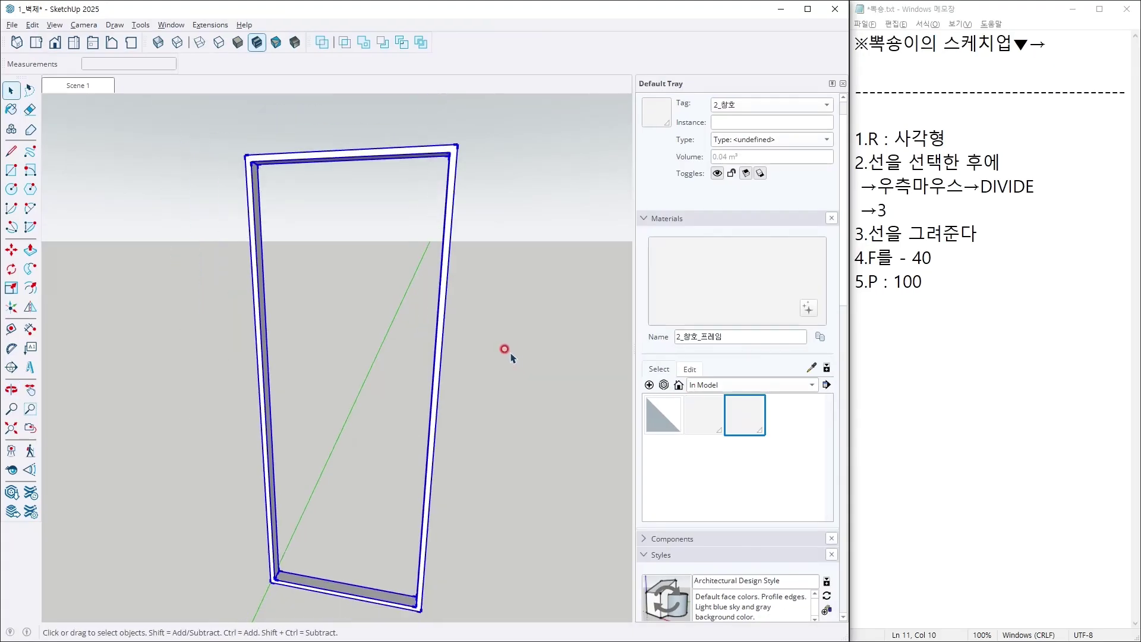
pyautogui.press('r')
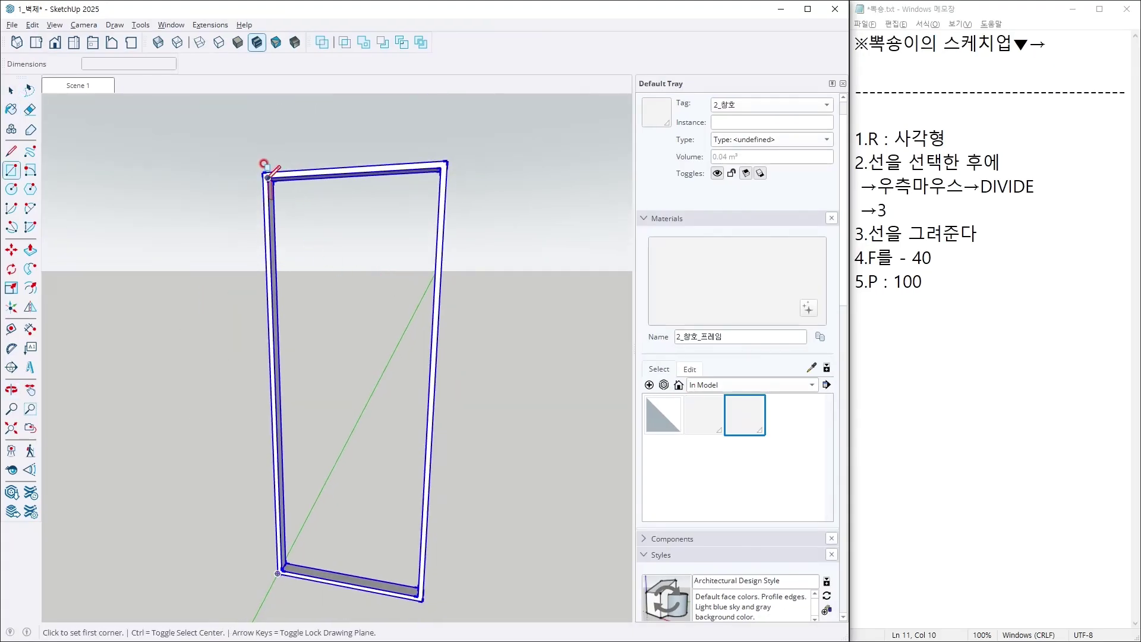
pyautogui.click(266, 177)
pyautogui.click(418, 594)
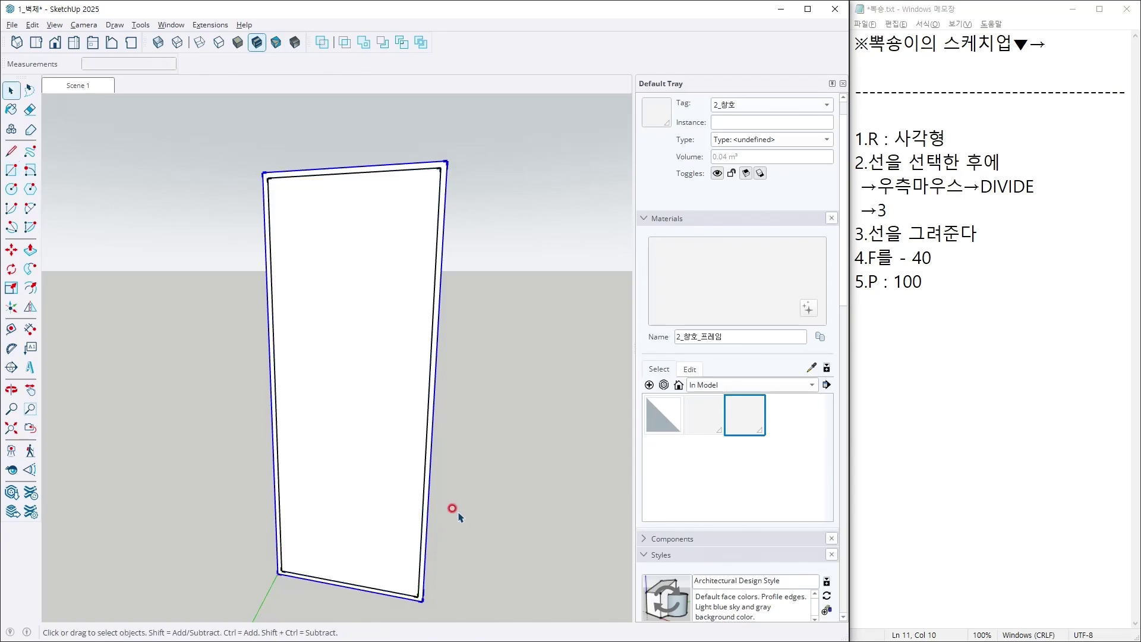
# Offset the rectangle in the opening 10 mm inward and delete its inner face, leaving a thin inner border.
pyautogui.press('f')
pyautogui.click(382, 535)
pyautogui.click(382, 523)
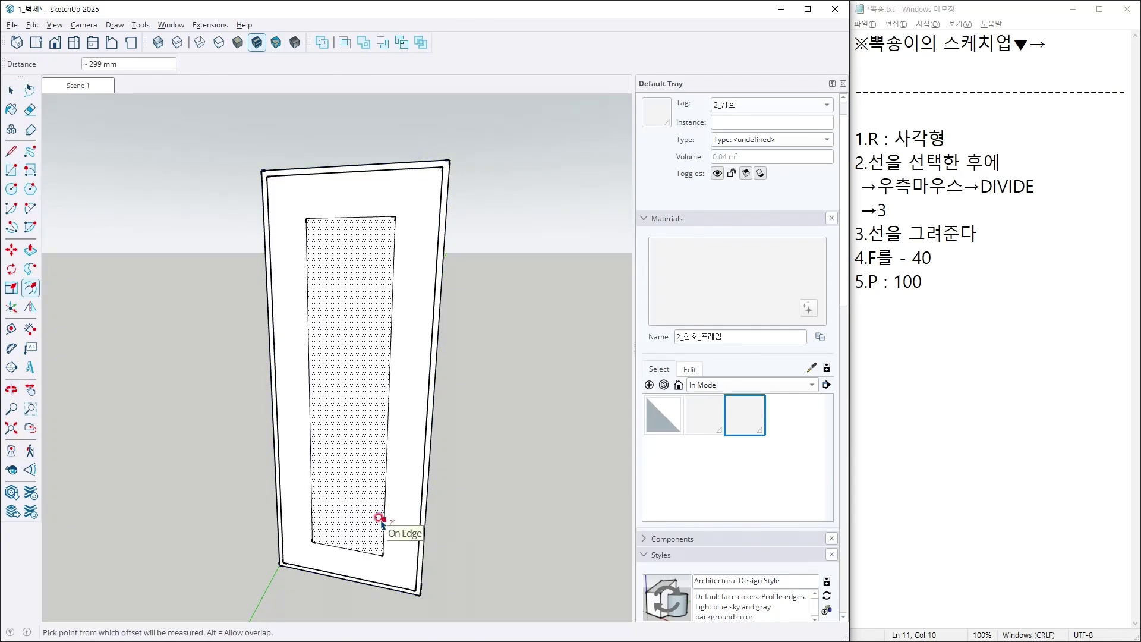
pyautogui.hotkey('ctrl', 'z')
pyautogui.press('space')
pyautogui.click(380, 477)
pyautogui.press('Delete')
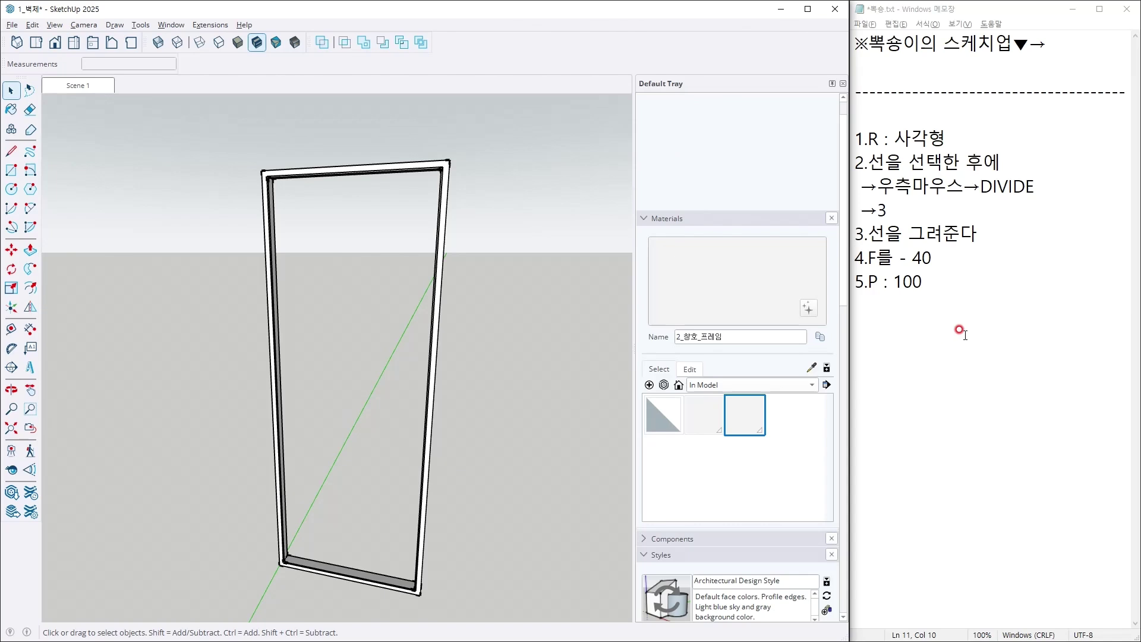
# Add the line "6.사각형 - F - 10 - 지운다" to the Notepad notes and return to the window frame in SketchUp.
pyautogui.click(959, 327)
pyautogui.press('Return')
pyautogui.write('6.사각형 - F -')
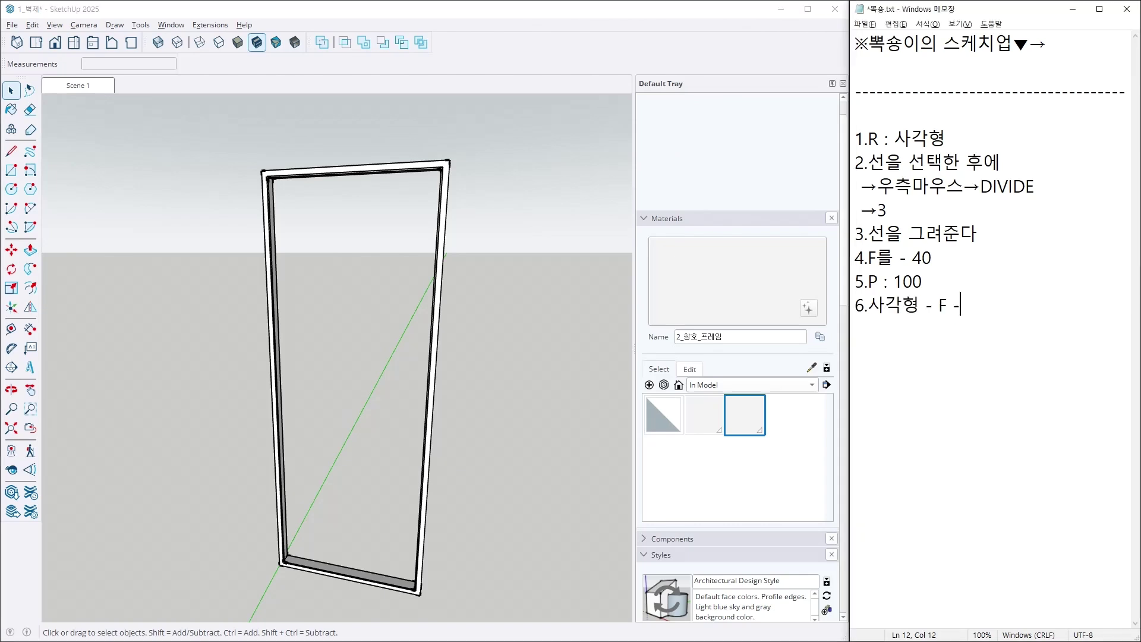
pyautogui.write(' 10 - 지운다')
pyautogui.click(497, 439)
pyautogui.scroll(8, 270, 577)
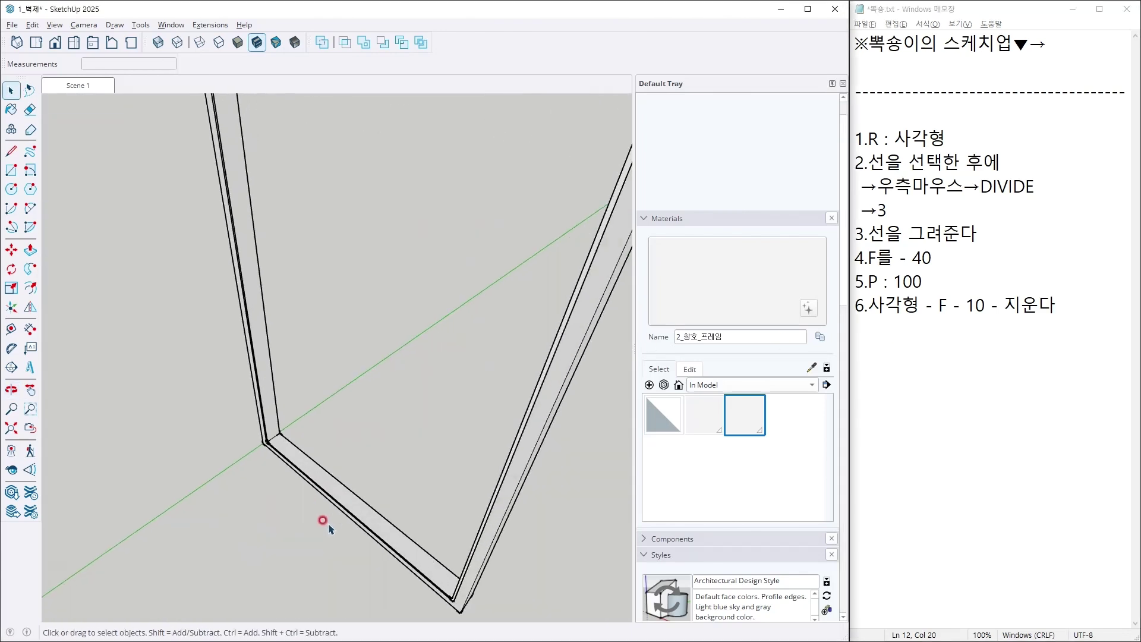
# Push/pull the thin inner border 30 mm deep inside the window frame and make it a group.
pyautogui.scroll(2, 349, 526)
pyautogui.press('p')
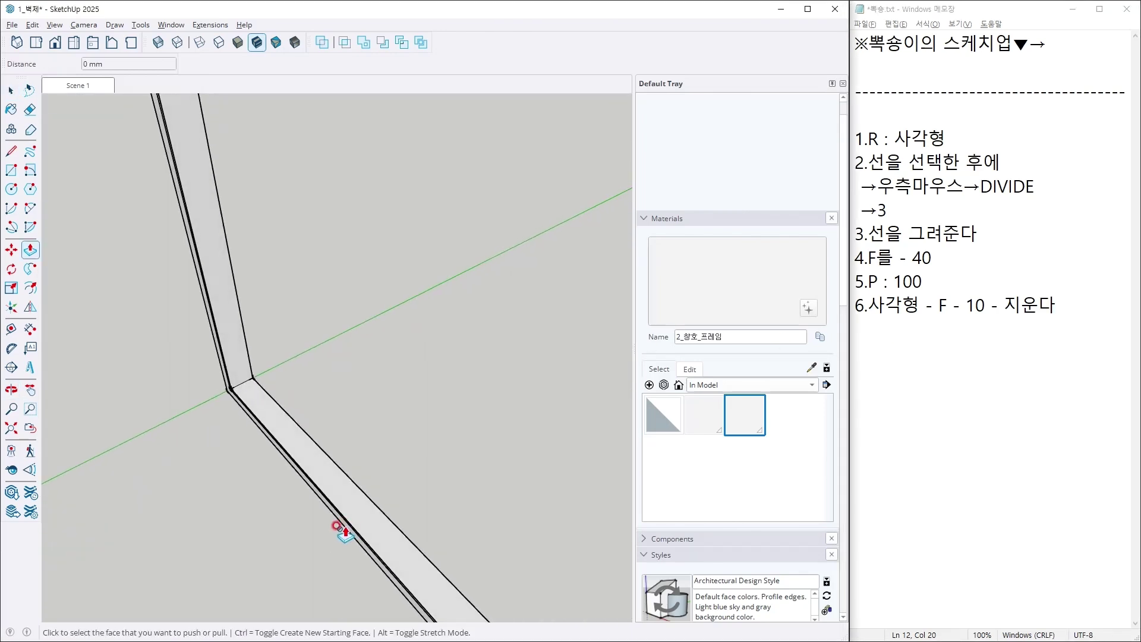
pyautogui.click(345, 526)
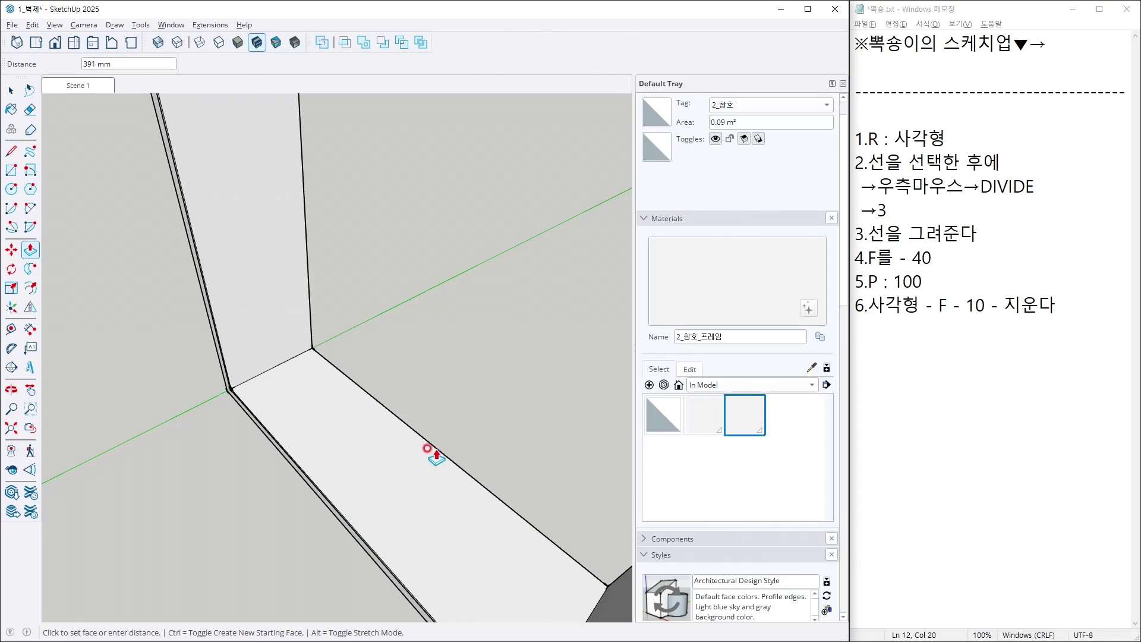
pyautogui.write('100')
pyautogui.press('Return')
pyautogui.press('space')
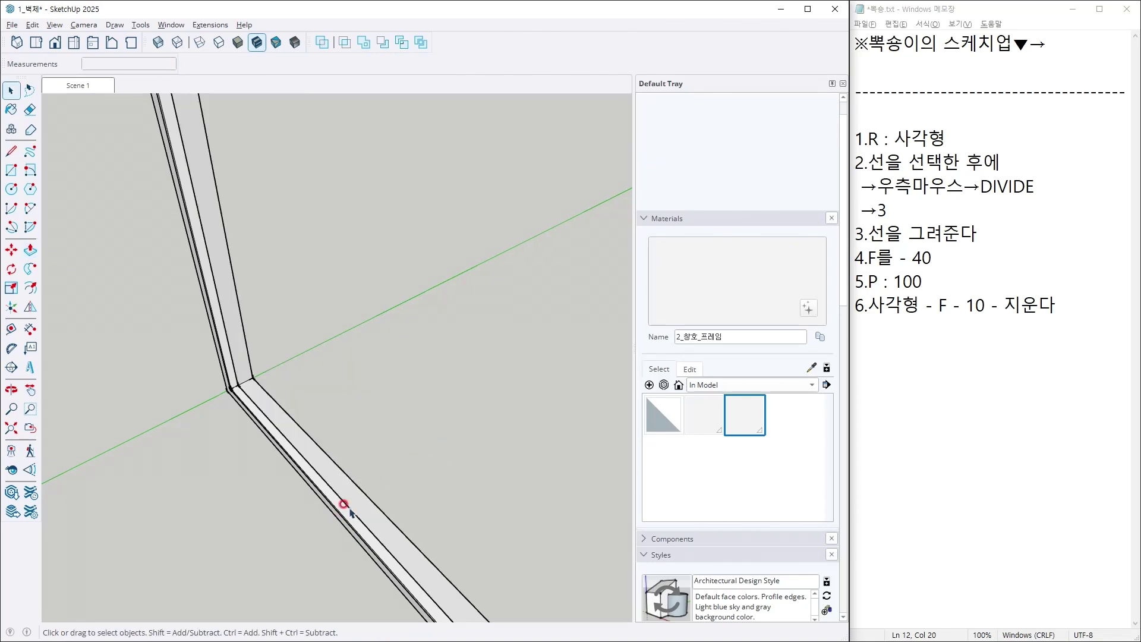
pyautogui.click(340, 515)
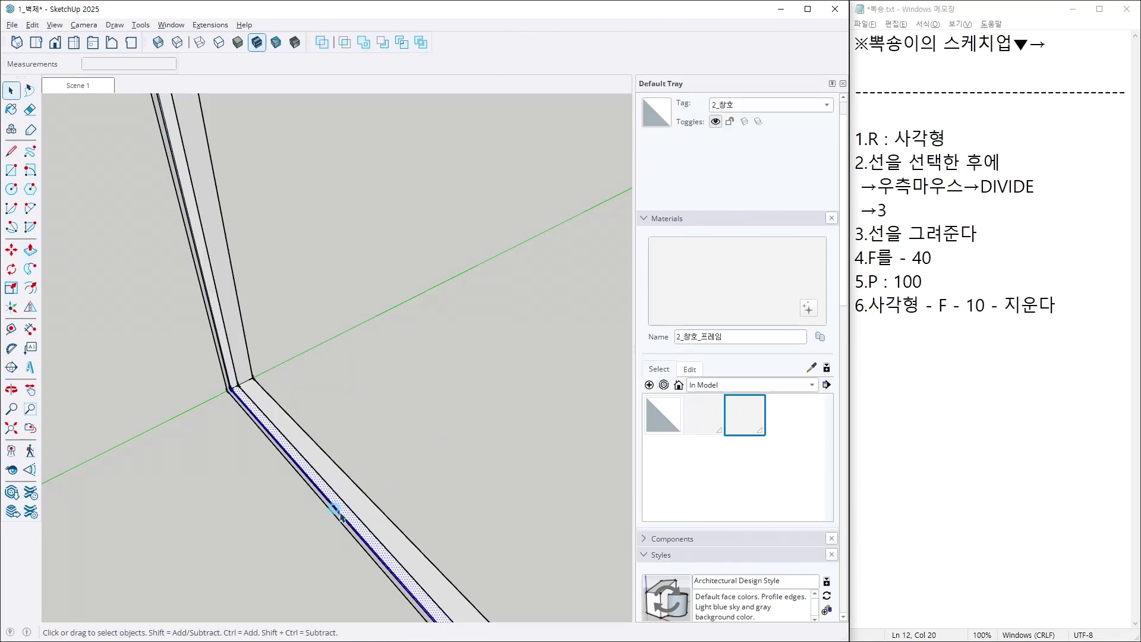
pyautogui.press('Escape')
# Add the line "7.P : 30" to the Notepad notes and return to the border group in SketchUp.
pyautogui.click(1096, 319)
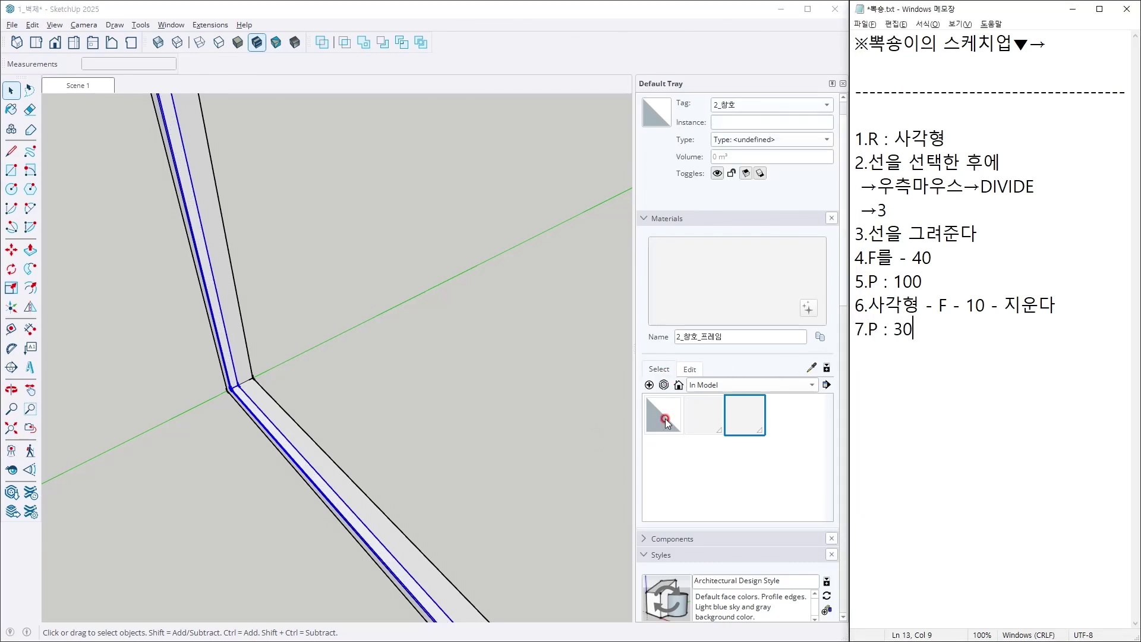
pyautogui.moveTo(306, 408)
pyautogui.mouseDown(button='middle')
pyautogui.moveTo(535, 273)
pyautogui.moveTo(464, 333)
pyautogui.mouseUp(button='middle')
pyautogui.scroll(5, 242, 408)
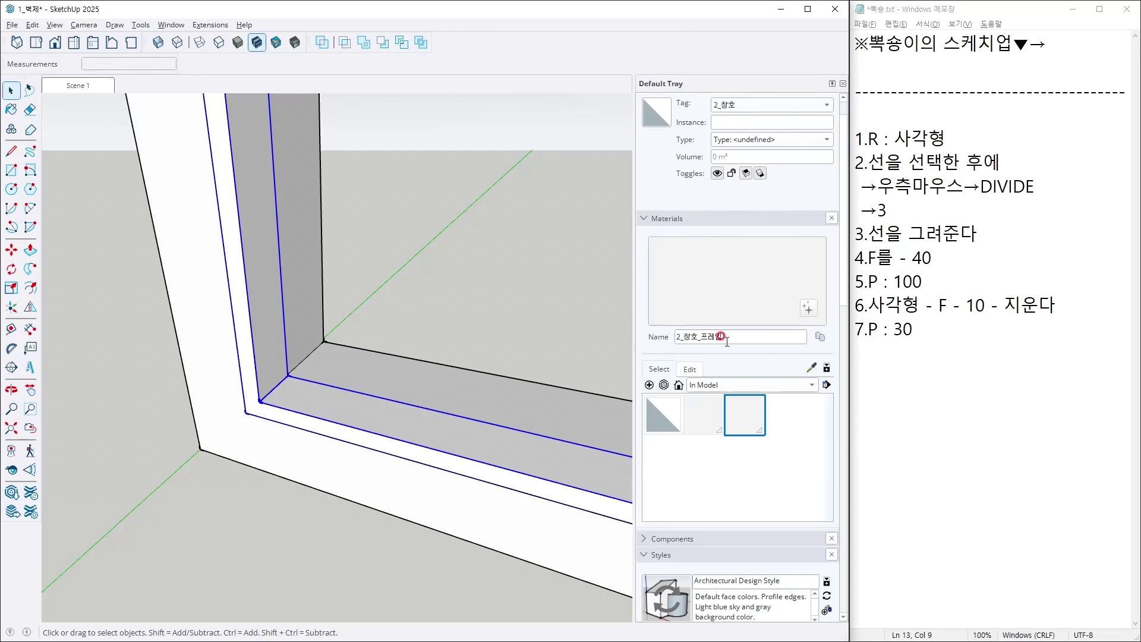
# Create a light grey material named 2_창호_실리콘 with brightness 87 and paint the thin inner border group with it.
pyautogui.click(703, 335)
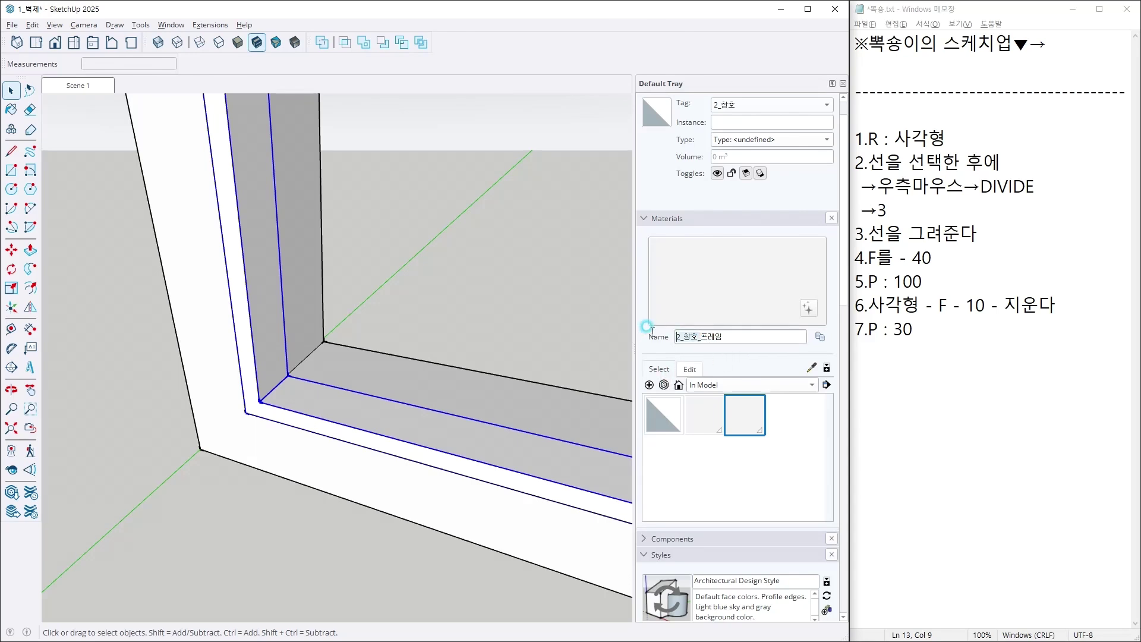
pyautogui.click(649, 384)
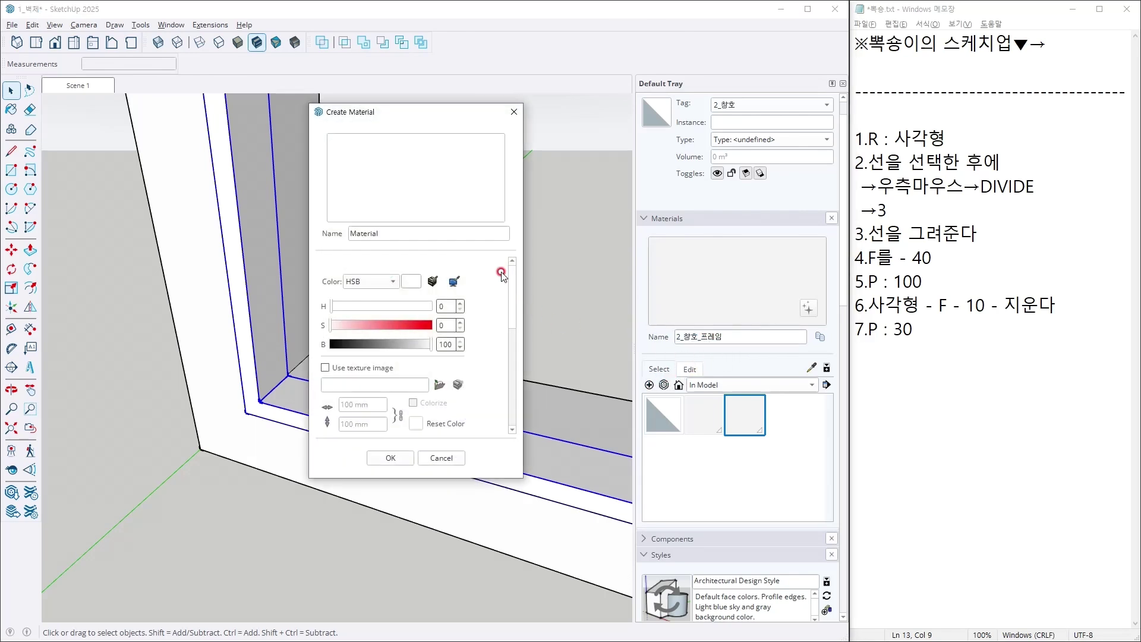
pyautogui.doubleClick(436, 232)
pyautogui.write('2_창호_')
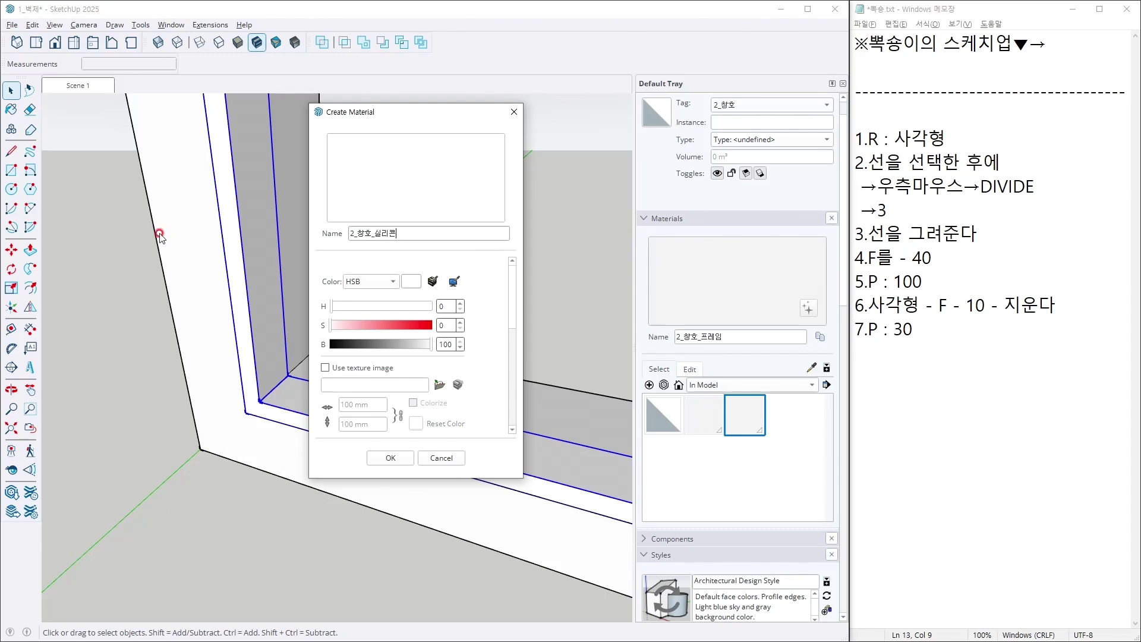
pyautogui.click(428, 344)
pyautogui.moveTo(430, 347); pyautogui.dragTo(421, 348)
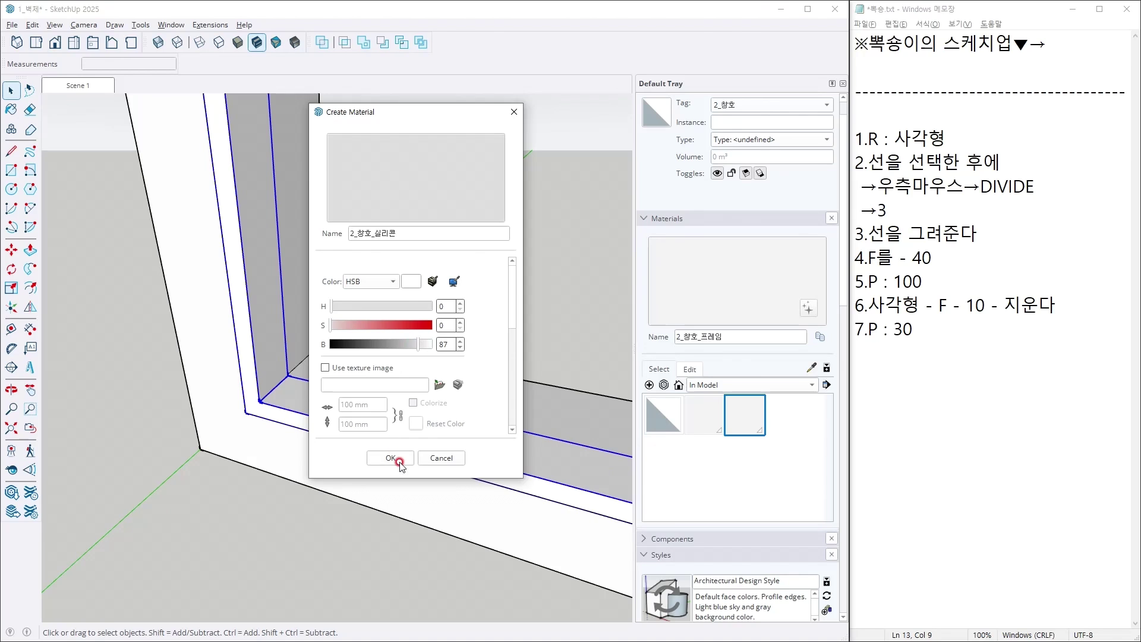
pyautogui.click(395, 458)
pyautogui.click(405, 410)
pyautogui.scroll(-10, 527, 237)
pyautogui.click(355, 276)
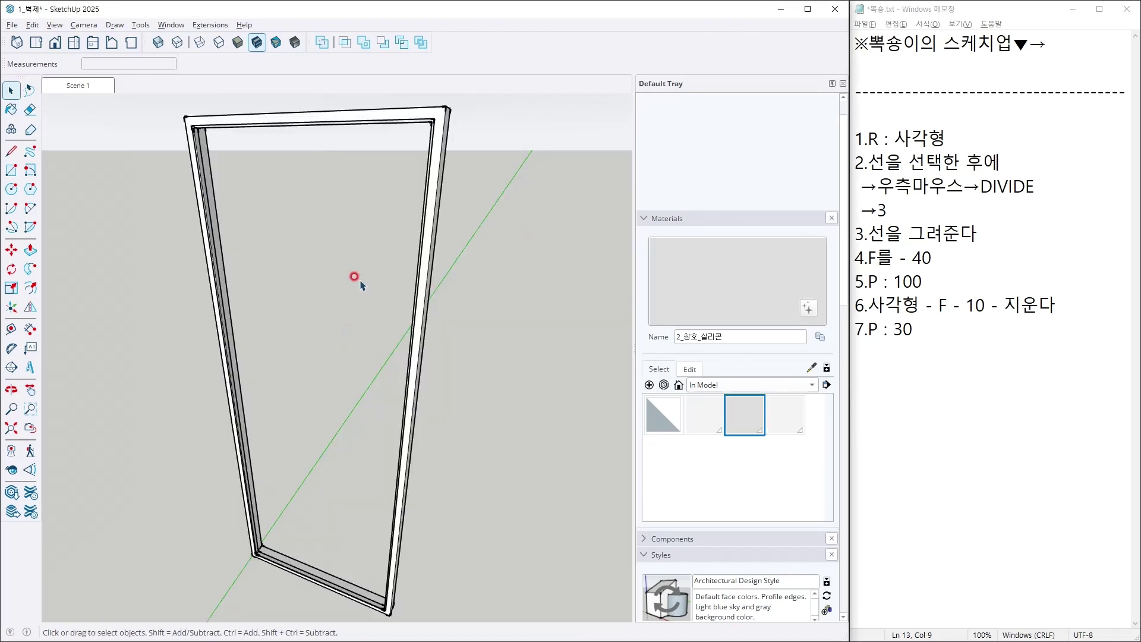
# Draw a rectangle of about 1233 × 3400 mm across the window frame's opening between its opposite inner corners.
pyautogui.press('r')
pyautogui.scroll(8, 165, 109)
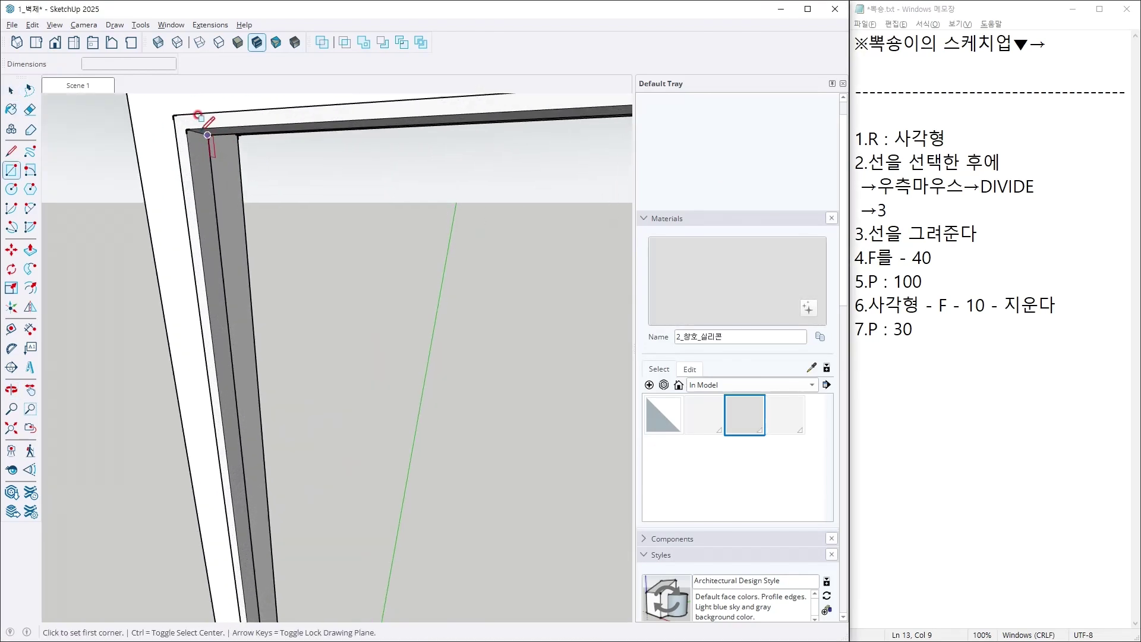
pyautogui.click(187, 130)
pyautogui.scroll(-4, 321, 104)
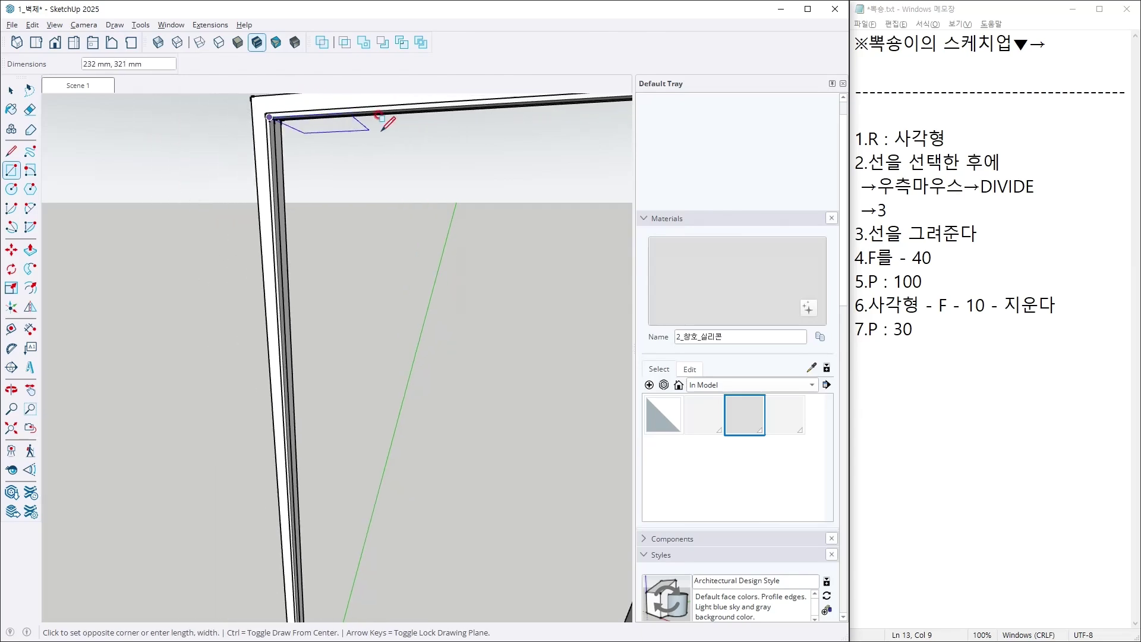
pyautogui.scroll(-3, 416, 148)
pyautogui.scroll(4, 544, 416)
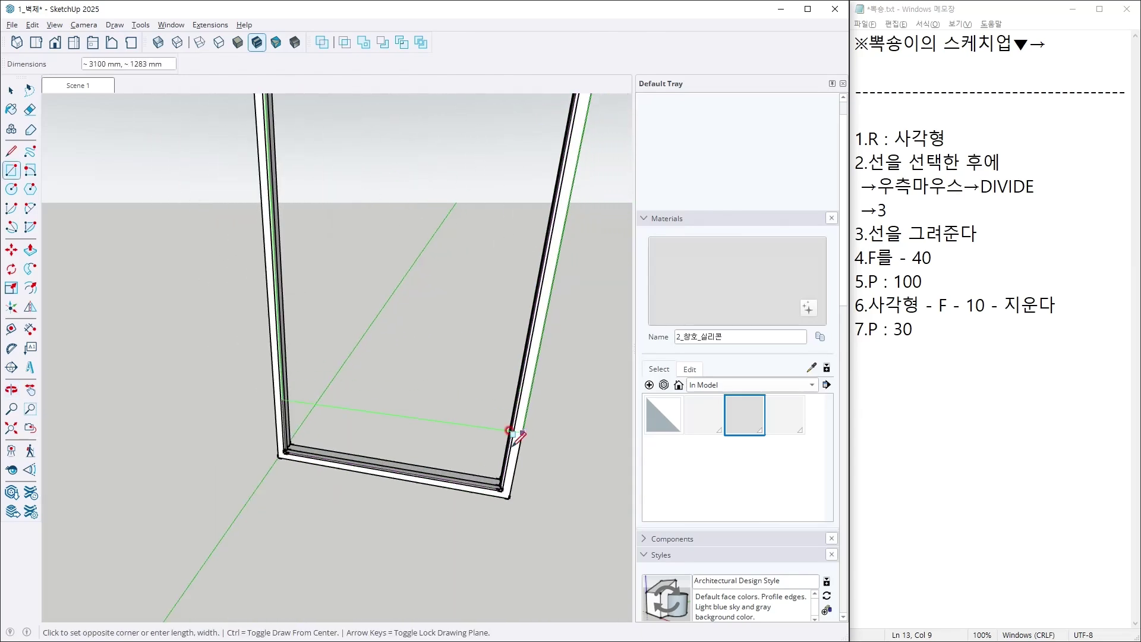
pyautogui.scroll(3, 513, 437)
pyautogui.click(560, 441)
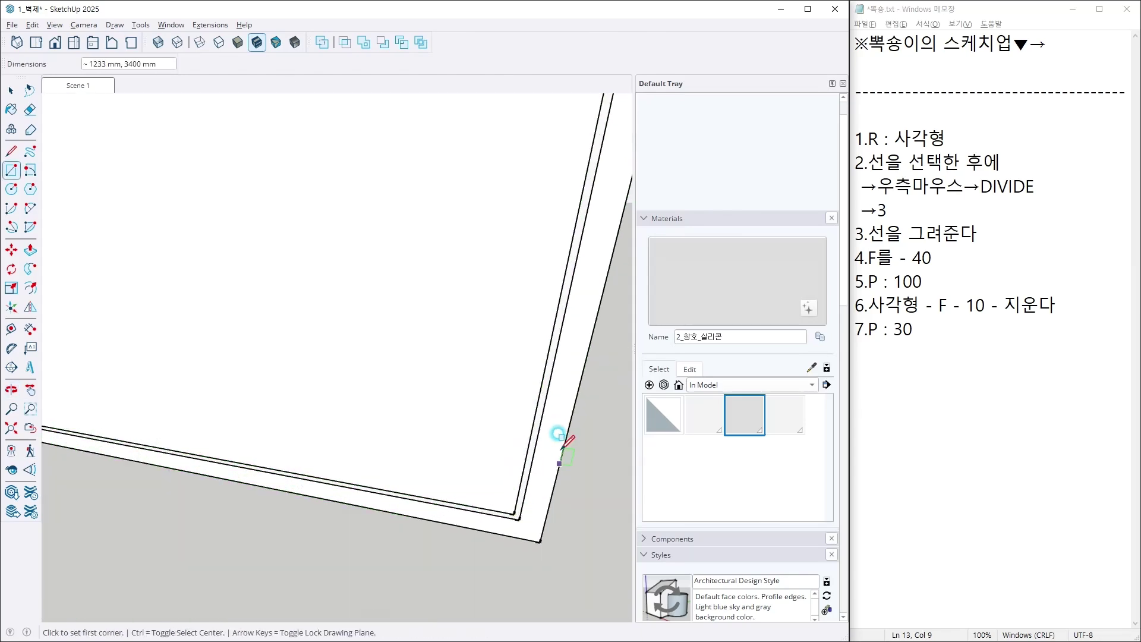
# Push/pull the rectangle in the opening 10 mm to form the glass pane.
pyautogui.moveTo(560, 441); pyautogui.dragTo(203, 566, button='middle')
pyautogui.scroll(3, 445, 484)
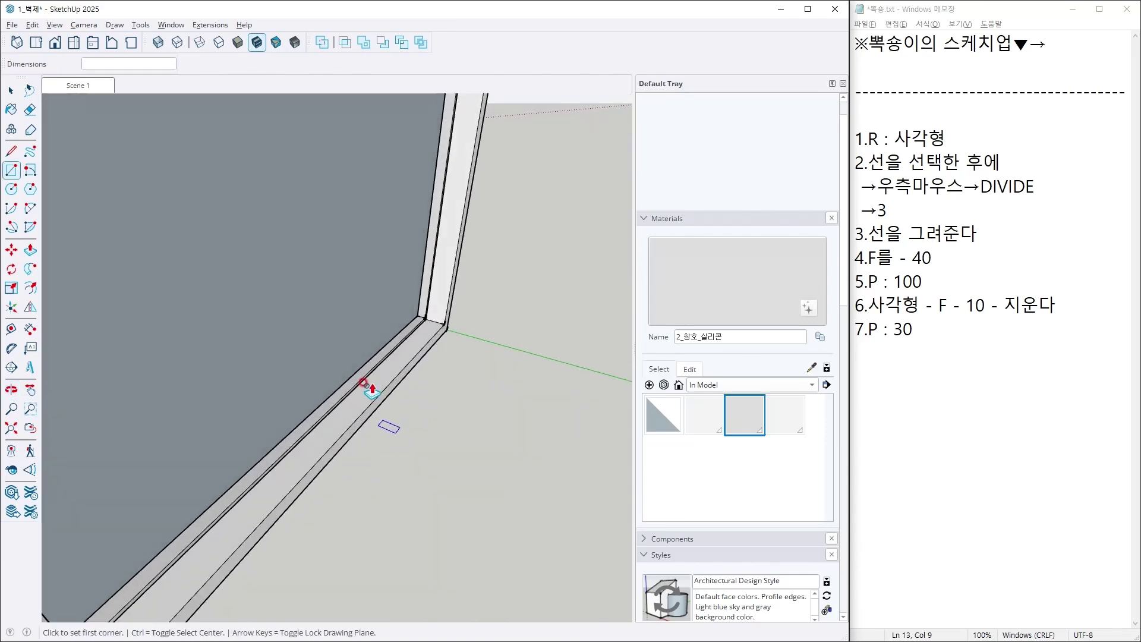
pyautogui.press('p')
pyautogui.click(365, 382)
pyautogui.press('Return')
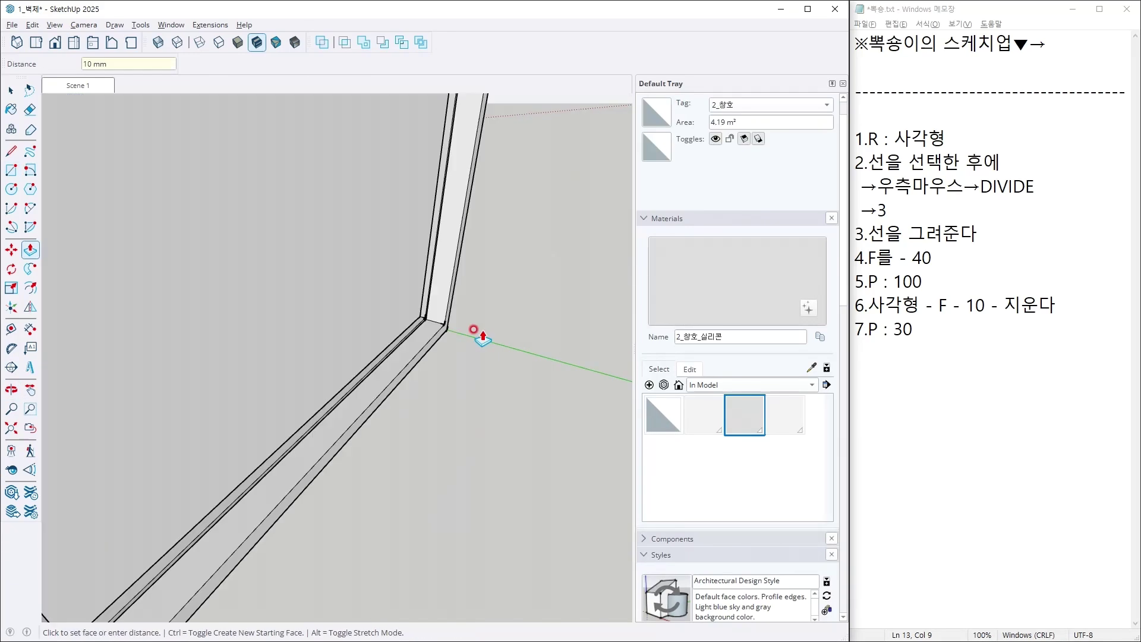
pyautogui.press('space')
# Create a white material named 2_창호_유리 with opacity 40 and try to paint the glass pane with it.
pyautogui.click(649, 384)
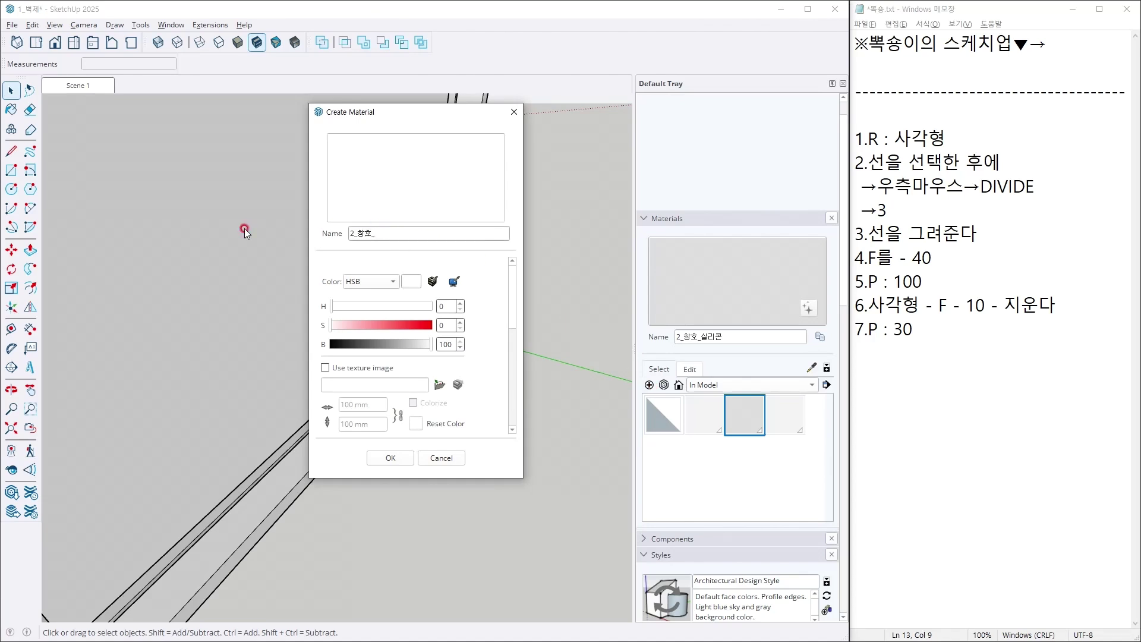
pyautogui.write('유리')
pyautogui.scroll(-1, 446, 419)
pyautogui.scroll(-1, 385, 332)
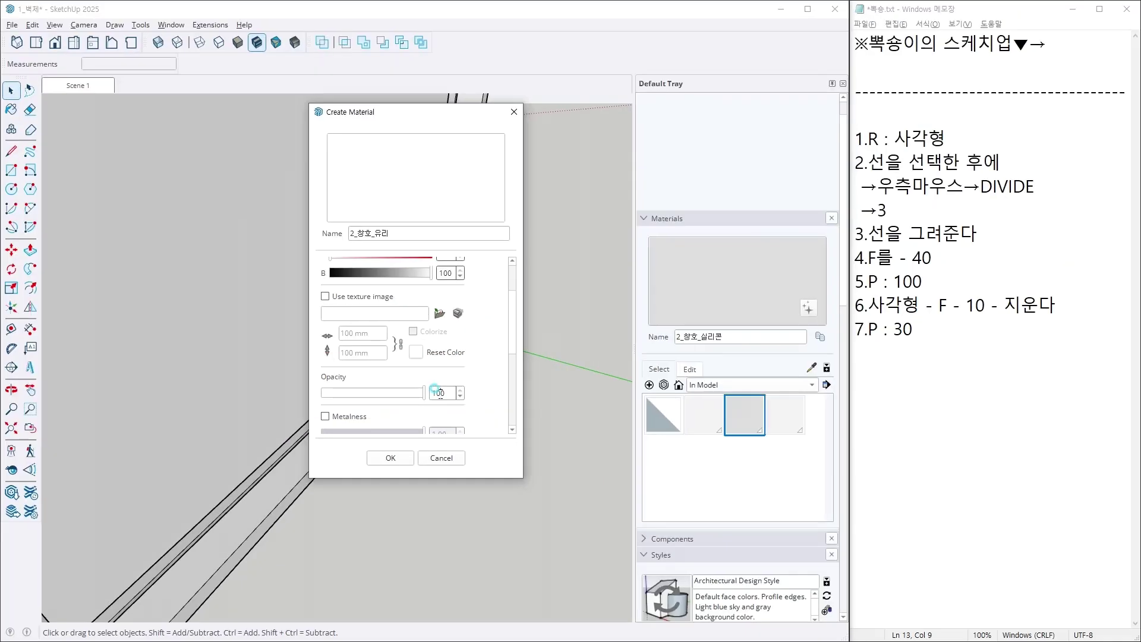
pyautogui.write('40')
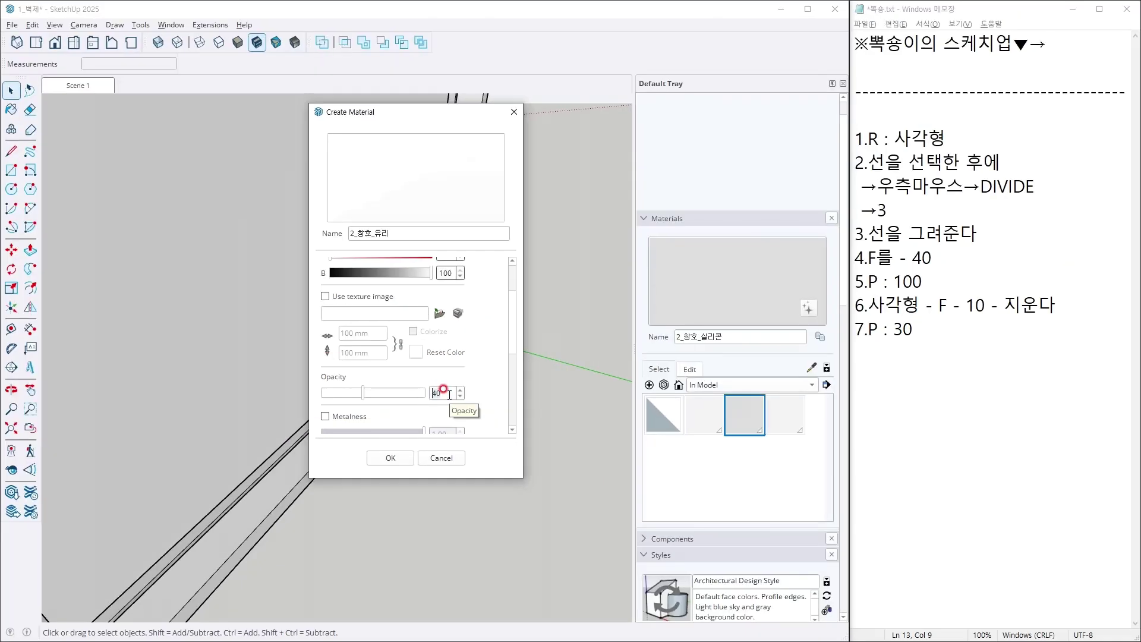
pyautogui.click(395, 458)
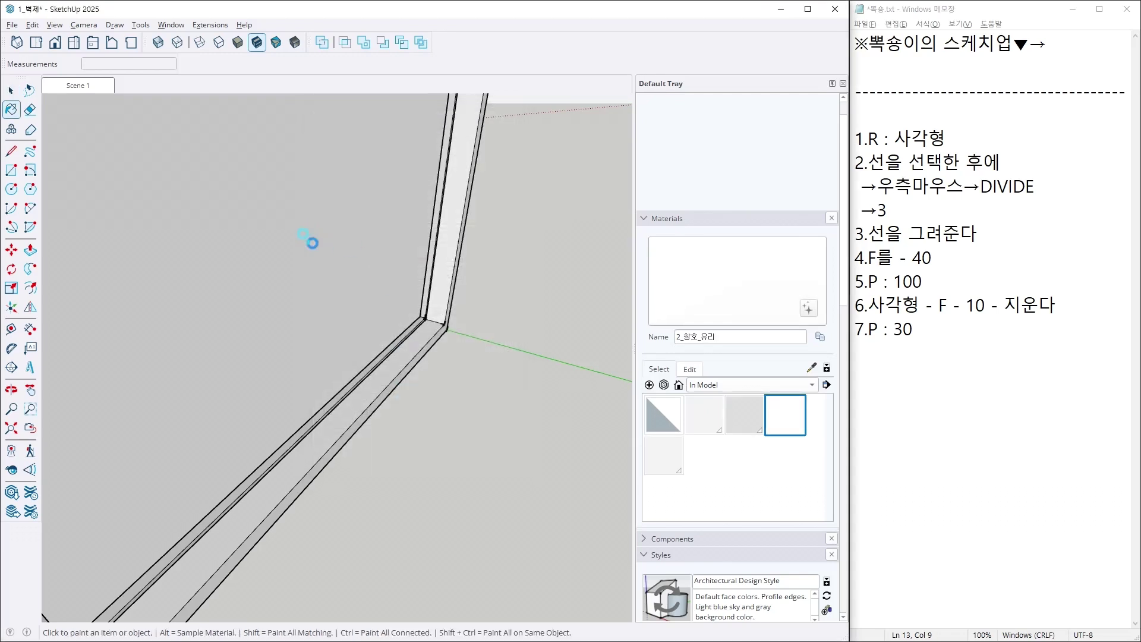
pyautogui.click(311, 242)
pyautogui.press('space')
# Add the line "8.유리 : 10" to the Notepad notes.
pyautogui.moveTo(527, 469)
pyautogui.mouseDown(button='middle')
pyautogui.moveTo(473, 458)
pyautogui.moveTo(594, 451)
pyautogui.moveTo(558, 458)
pyautogui.moveTo(582, 452)
pyautogui.mouseUp(button='middle')
pyautogui.click(992, 353)
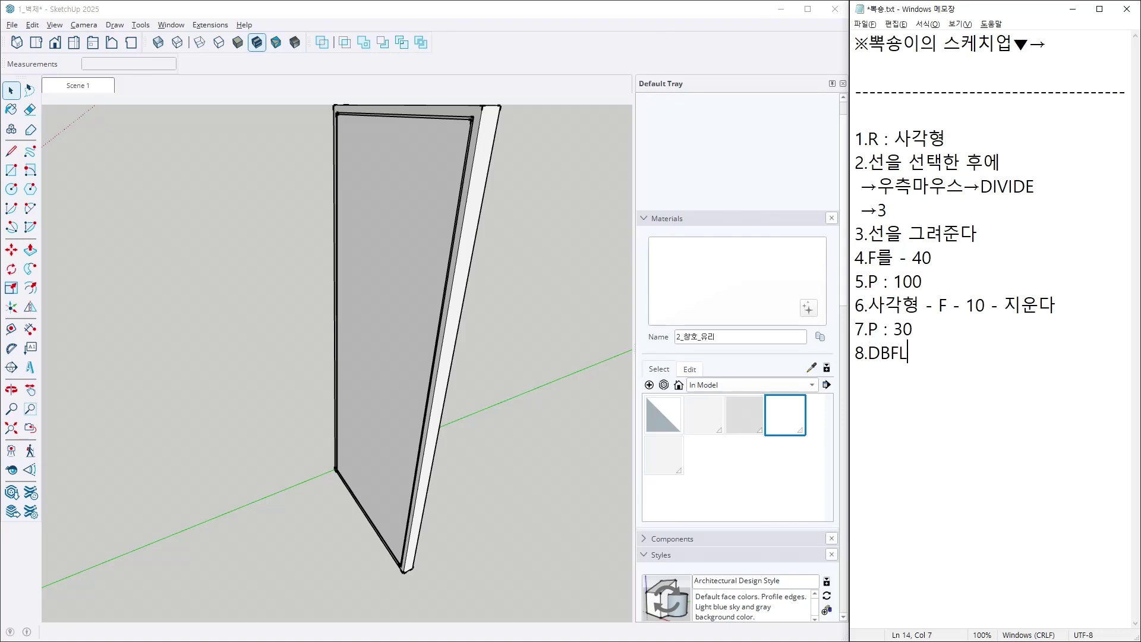
pyautogui.write('8.DB')
pyautogui.press('BackSpace')
pyautogui.press('BackSpace')
pyautogui.write('유리 : 10')
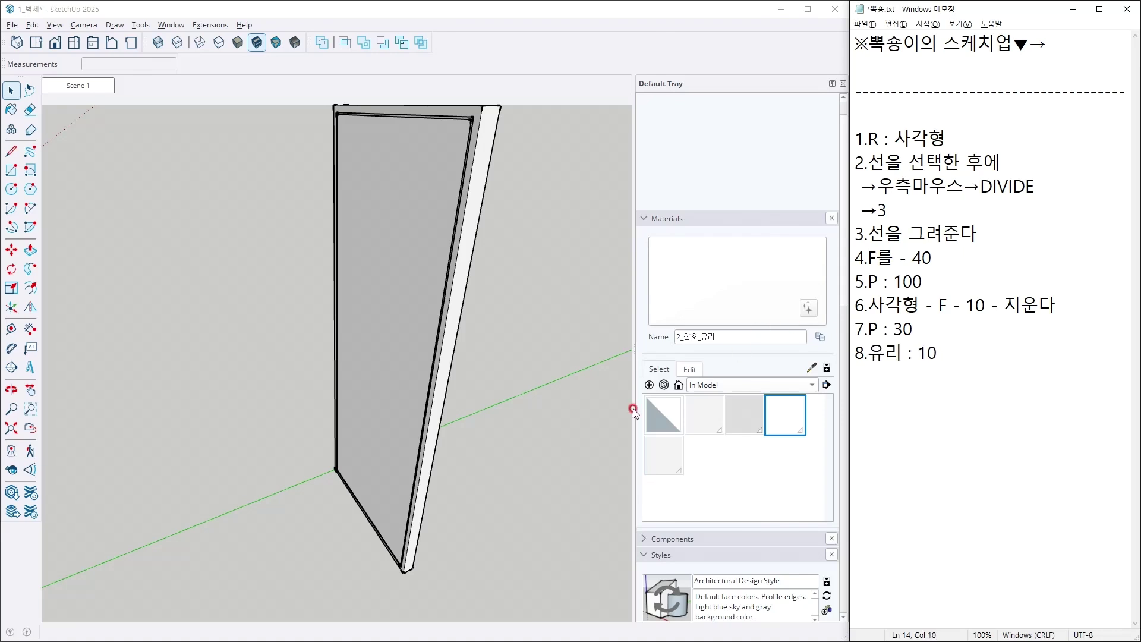
# Paint the glass pane group with the 2_창호_유리 material in SketchUp and clear the selection.
pyautogui.moveTo(630, 410)
pyautogui.mouseDown(button='middle')
pyautogui.moveTo(523, 540)
pyautogui.moveTo(701, 545)
pyautogui.moveTo(91, 467)
pyautogui.moveTo(194, 514)
pyautogui.moveTo(428, 474)
pyautogui.moveTo(333, 416)
pyautogui.mouseUp(button='middle')
pyautogui.click(313, 400)
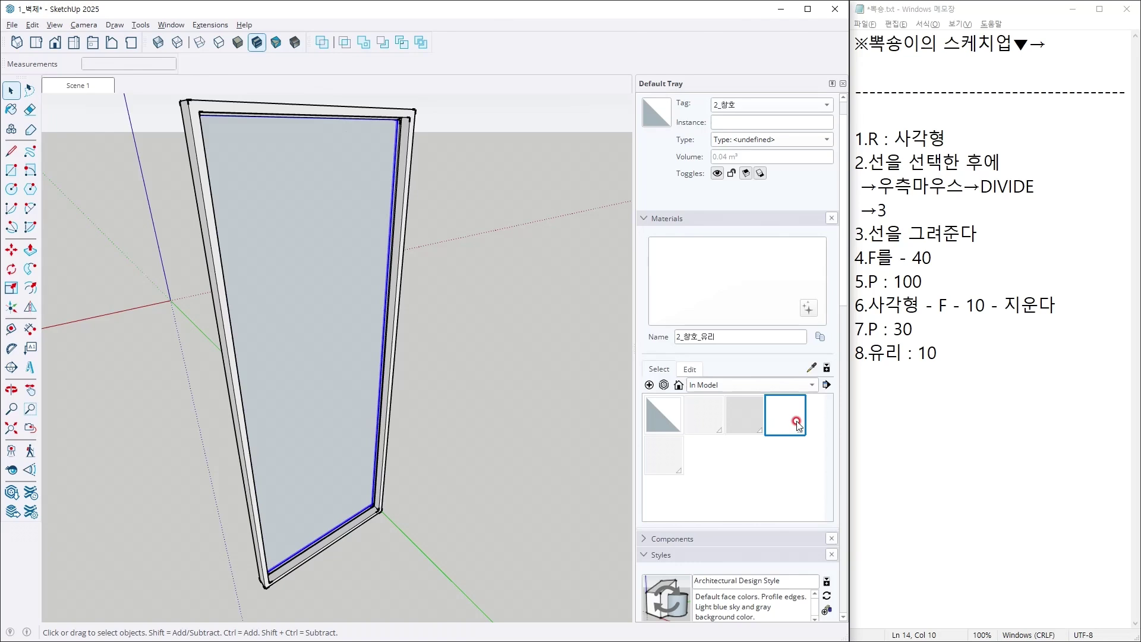
pyautogui.press('b')
pyautogui.click(359, 300)
pyautogui.press('space')
pyautogui.click(158, 402)
pyautogui.moveTo(158, 403)
pyautogui.mouseDown(button='middle')
pyautogui.moveTo(647, 448)
pyautogui.moveTo(533, 454)
pyautogui.mouseUp(button='middle')
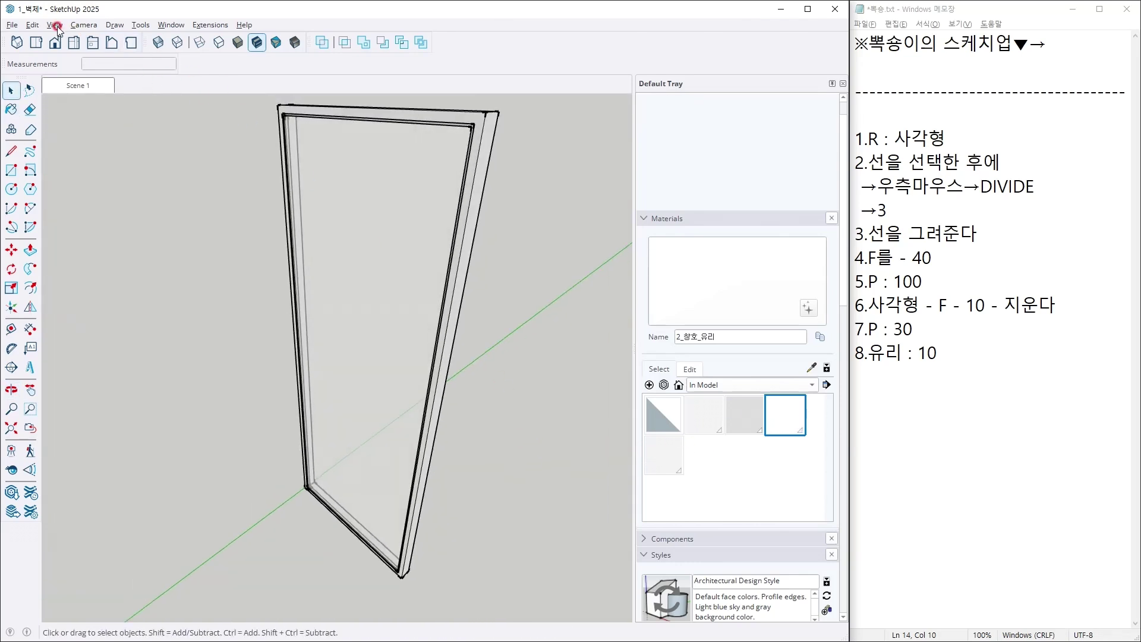
# Show the Q JSALIGN alignment toolbar and dock it beside the solid tools.
pyautogui.click(30, 24)
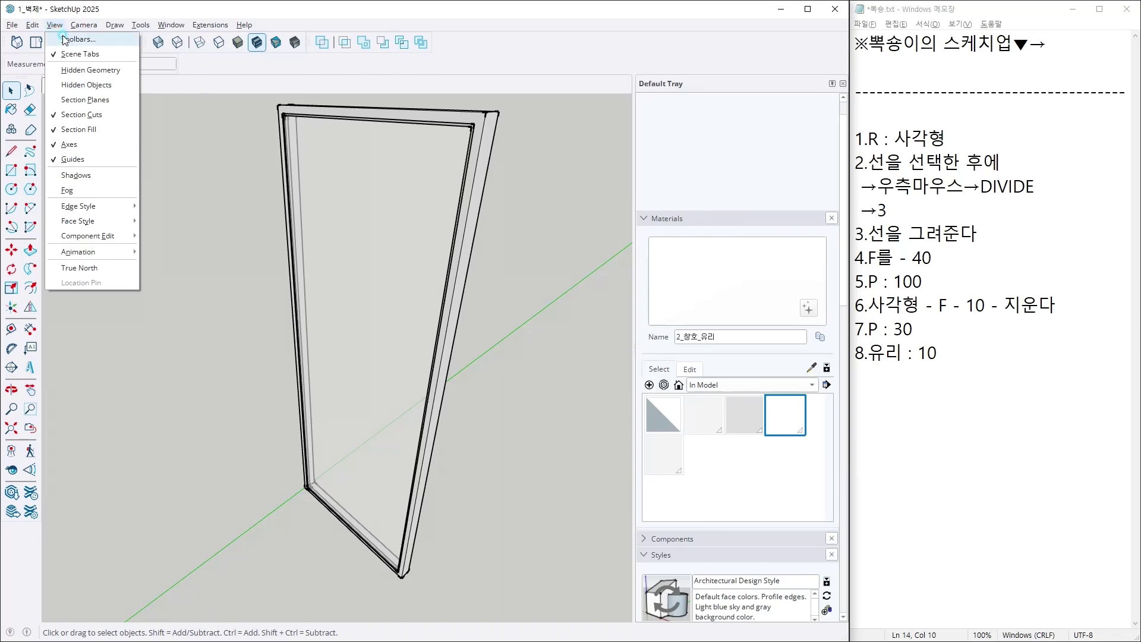
pyautogui.click(66, 39)
pyautogui.scroll(-2, 160, 232)
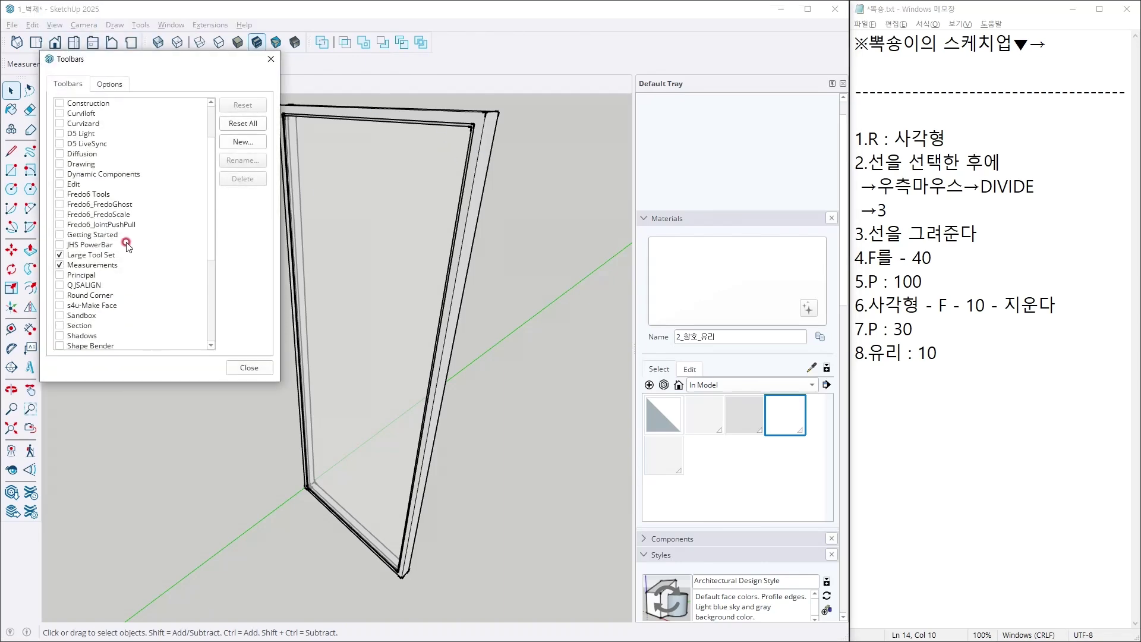
pyautogui.click(60, 286)
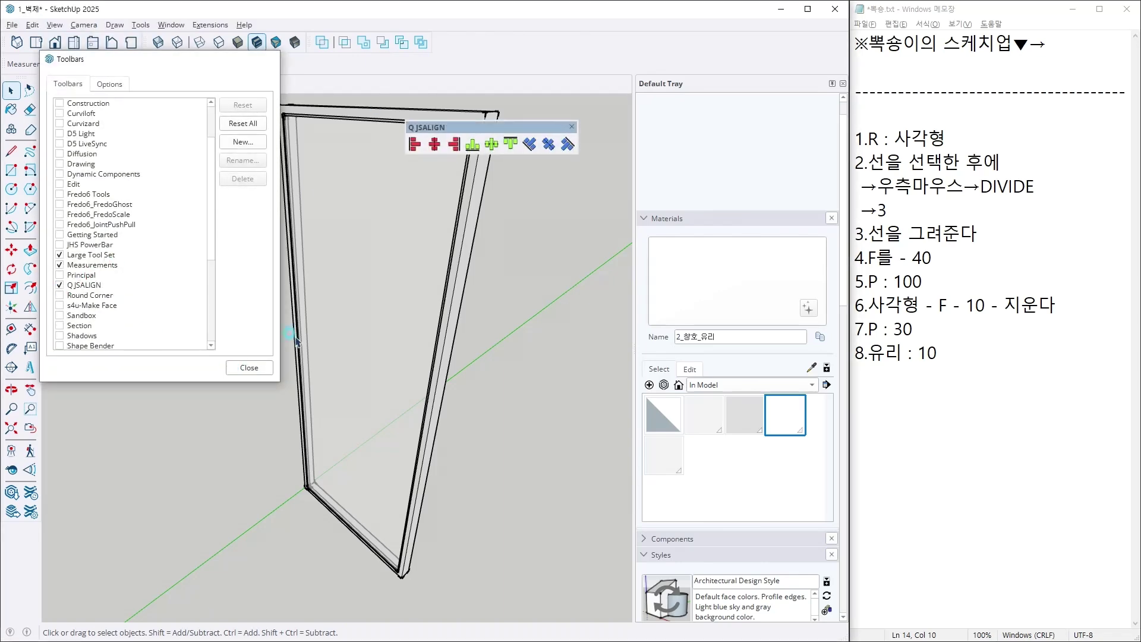
pyautogui.click(249, 368)
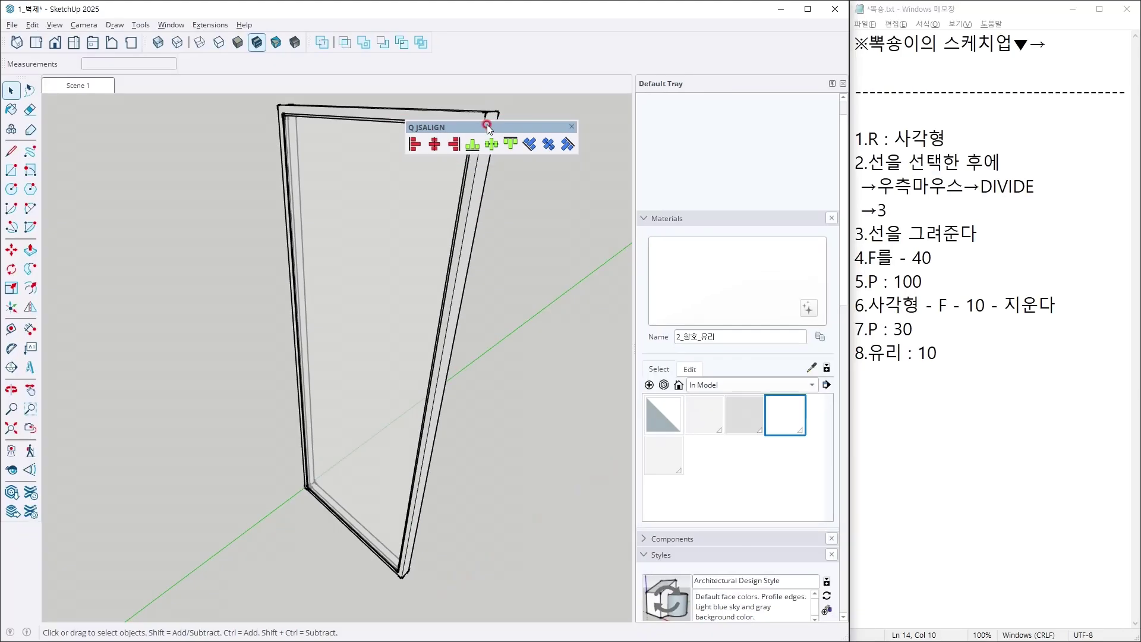
pyautogui.moveTo(497, 131); pyautogui.dragTo(495, 3)
# Center-align the frame, thin inner border and glass pane with each other along the green axis.
pyautogui.click(525, 215)
pyautogui.click(297, 256)
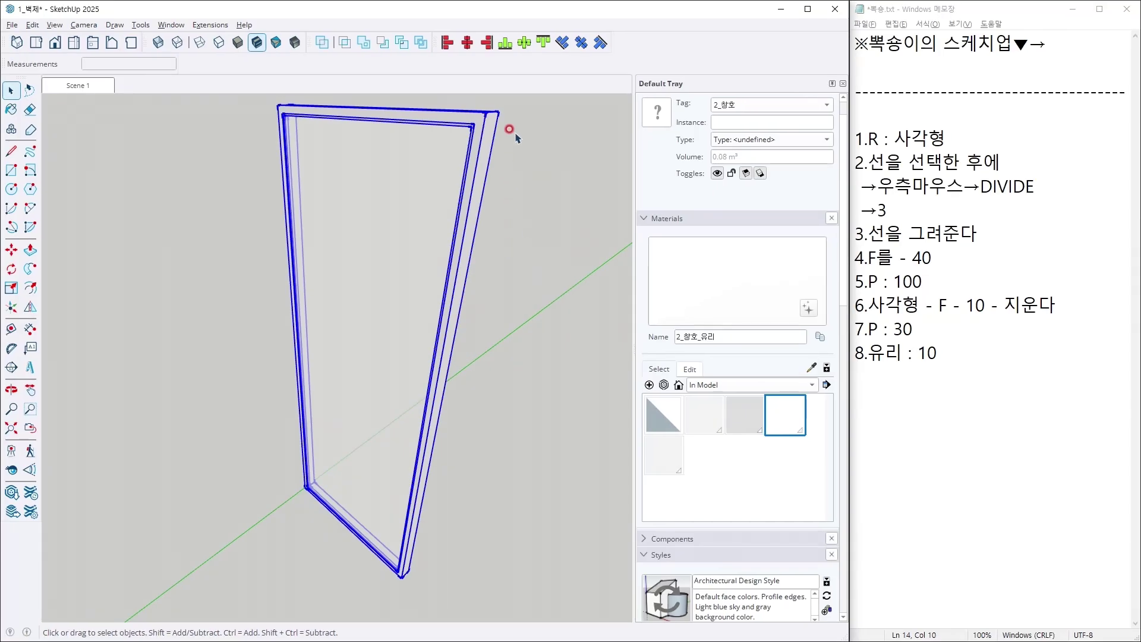
pyautogui.click(526, 44)
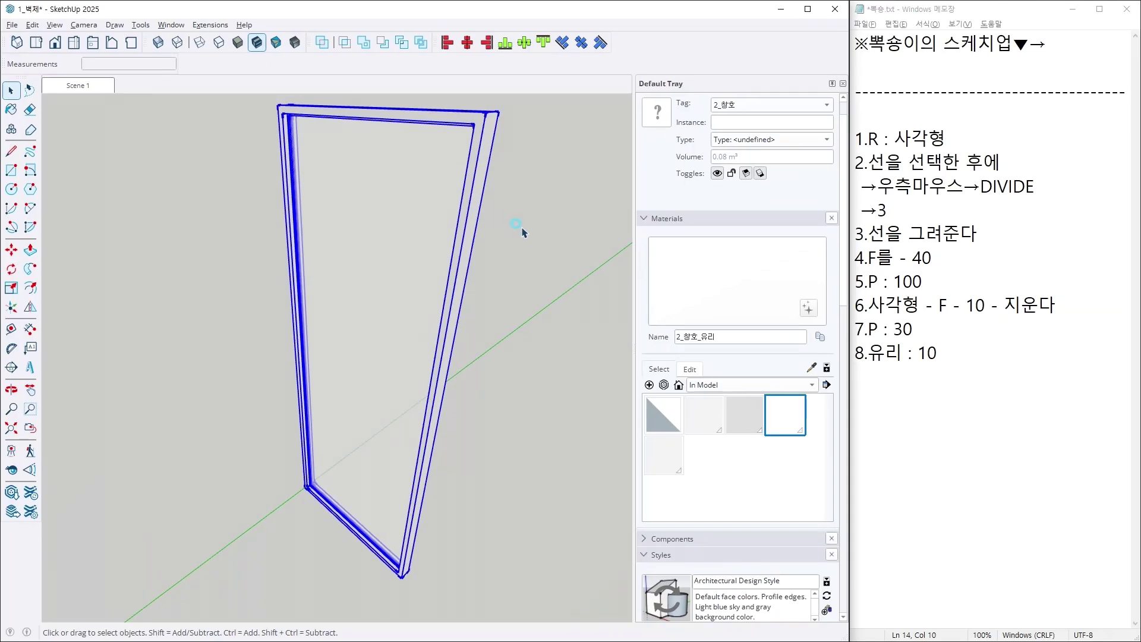
# Select the frame, inner border and glass pane and combine them into one window group.
pyautogui.moveTo(502, 510); pyautogui.dragTo(199, 148)
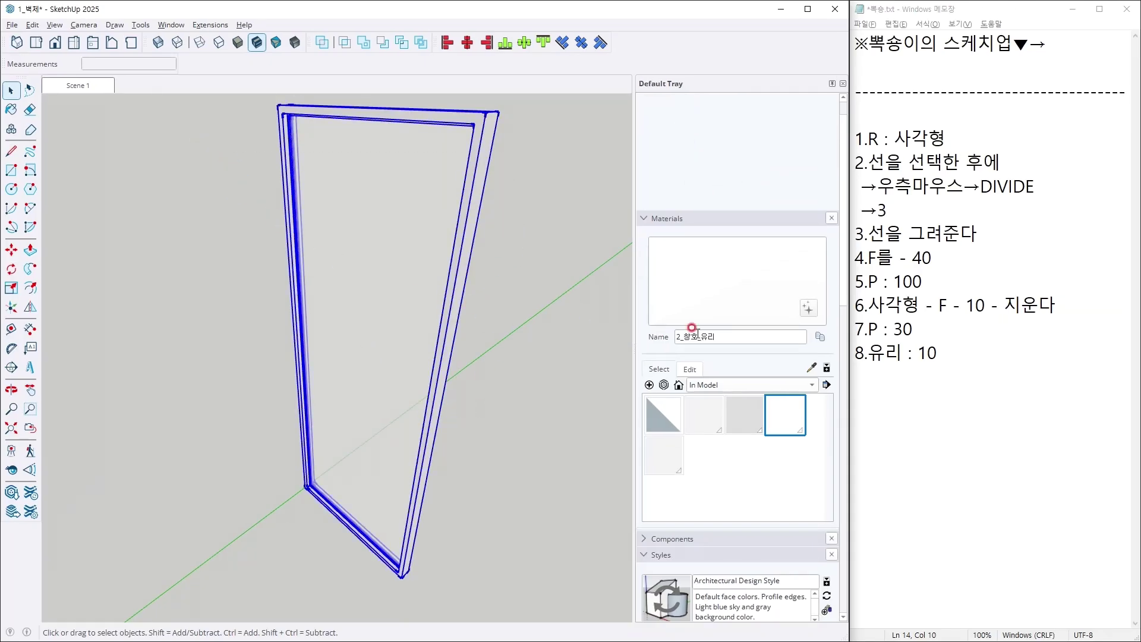
pyautogui.click(691, 219)
pyautogui.moveTo(367, 296); pyautogui.dragTo(406, 254, button='middle')
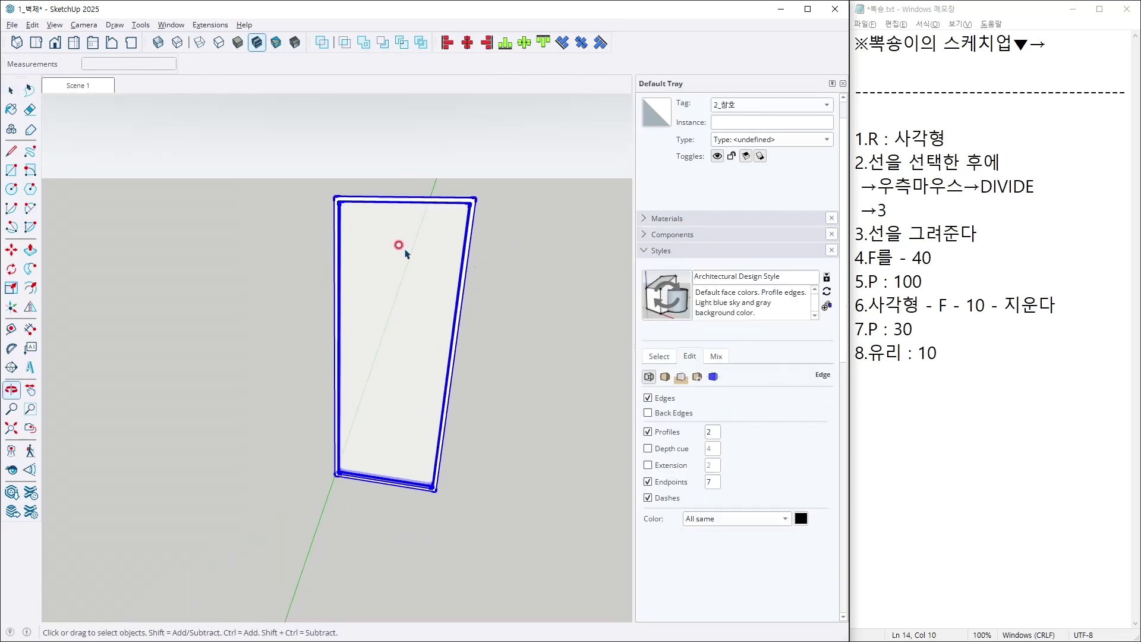
# Add the line "9.중앙정렬을 한다" to the step list in Notepad.
pyautogui.click(987, 347)
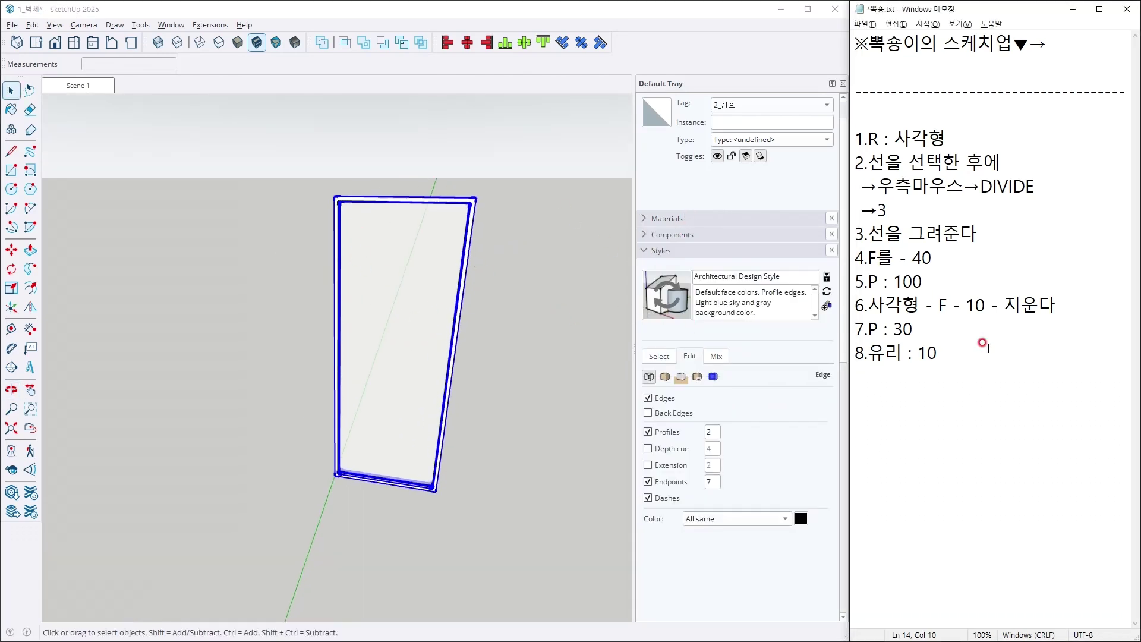
pyautogui.write('9.중')
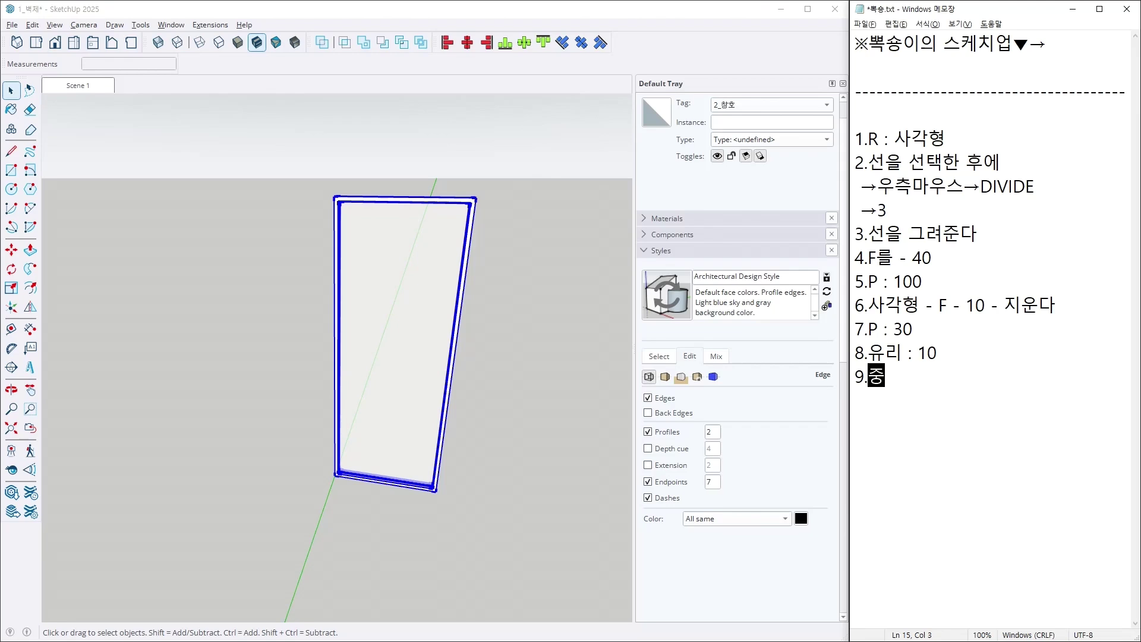
pyautogui.write('앙정렬을 한다')
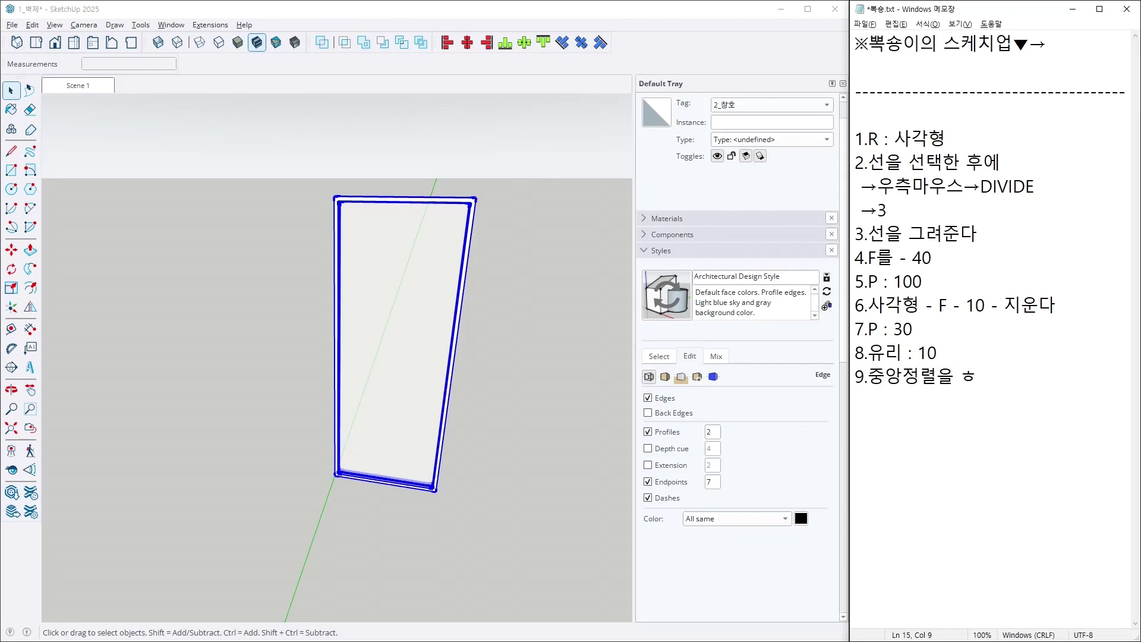
# Copy the window group in SketchUp from its upper corner to the adjoining corner and multiply it *2 for a row of three windows.
pyautogui.click(434, 202)
pyautogui.press('m')
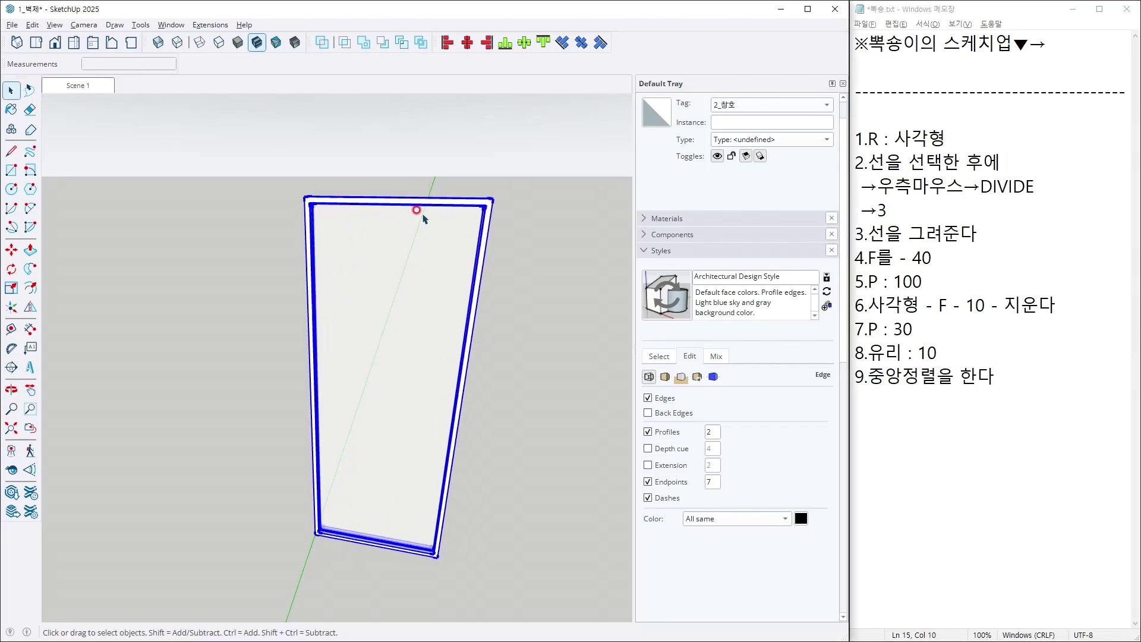
pyautogui.scroll(6, 337, 190)
pyautogui.click(327, 179)
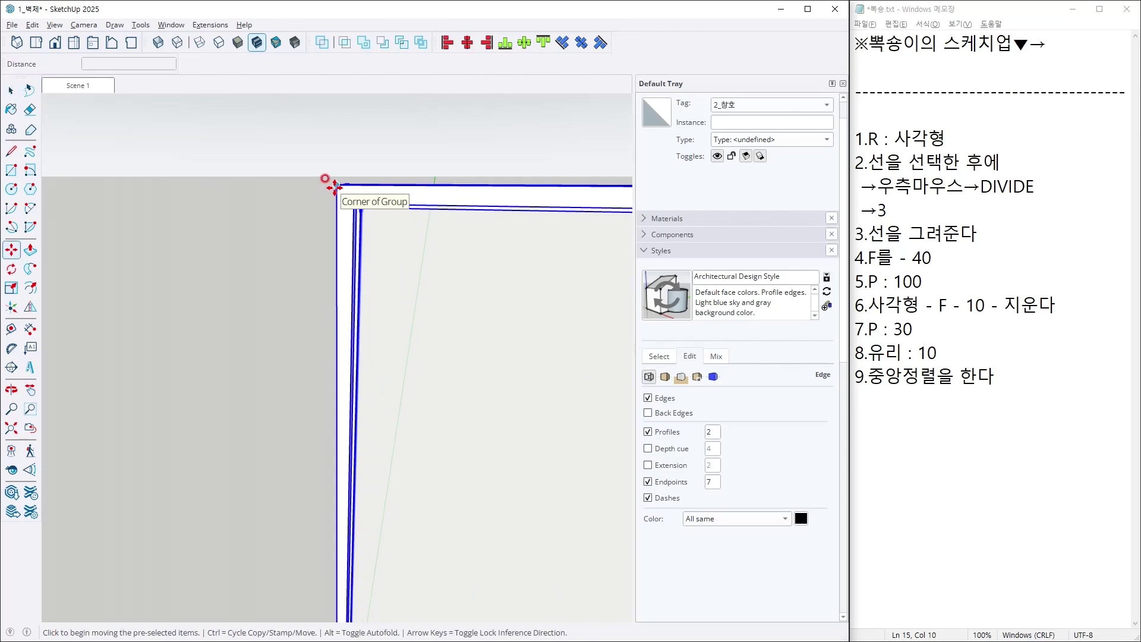
pyautogui.press('ctrl')
pyautogui.scroll(-4, 331, 183)
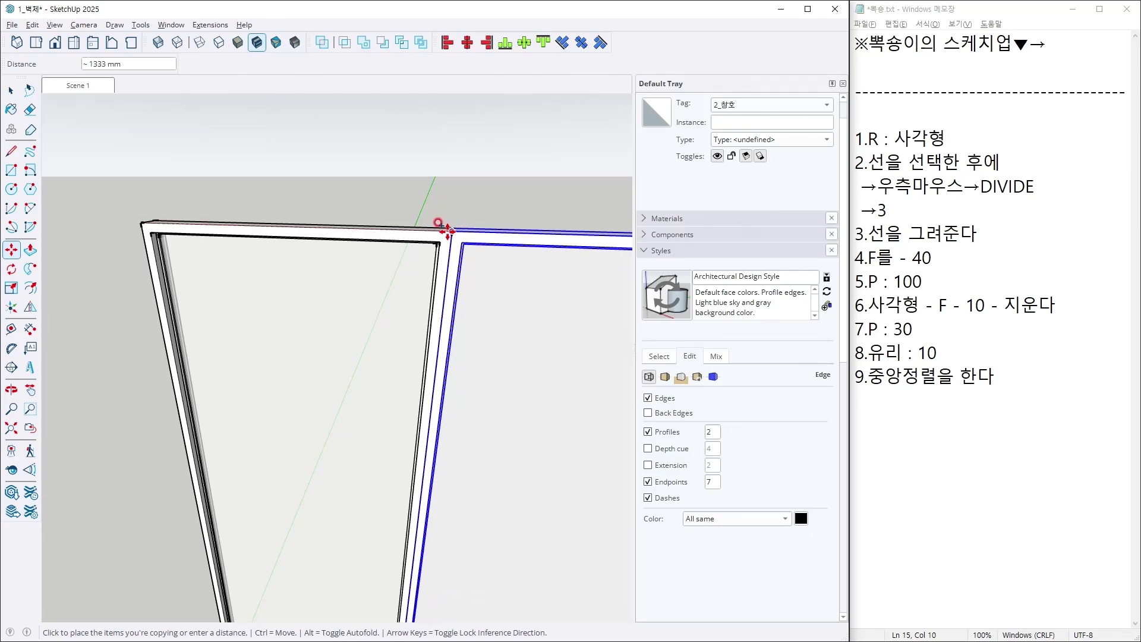
pyautogui.click(453, 229)
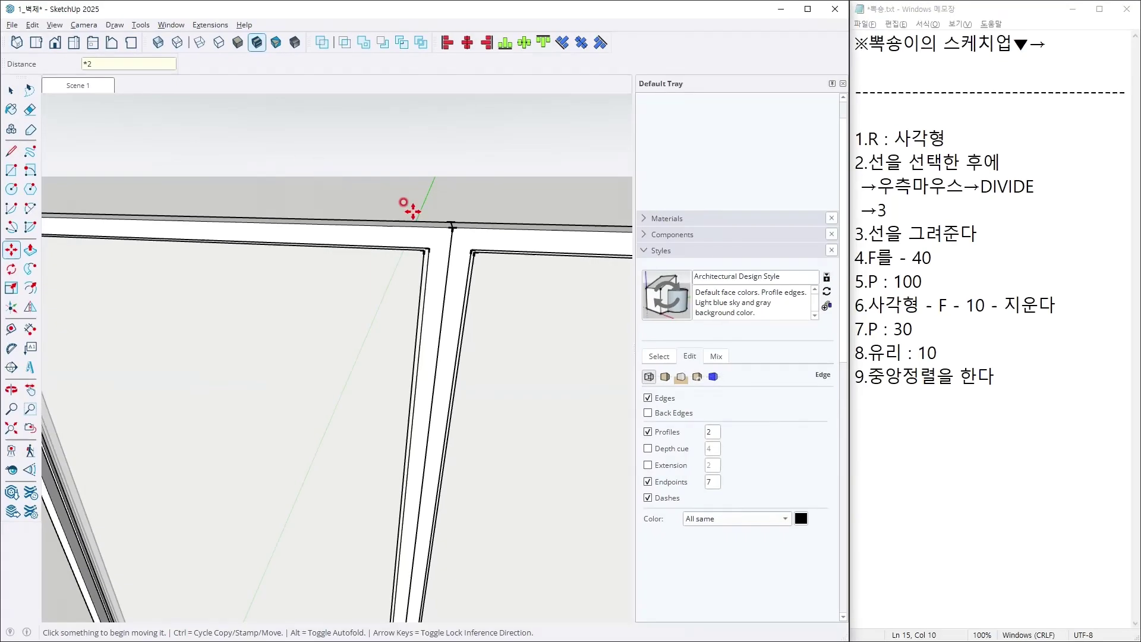
pyautogui.moveTo(483, 278); pyautogui.dragTo(417, 283, button='middle')
pyautogui.scroll(-3, 416, 282)
pyautogui.press('space')
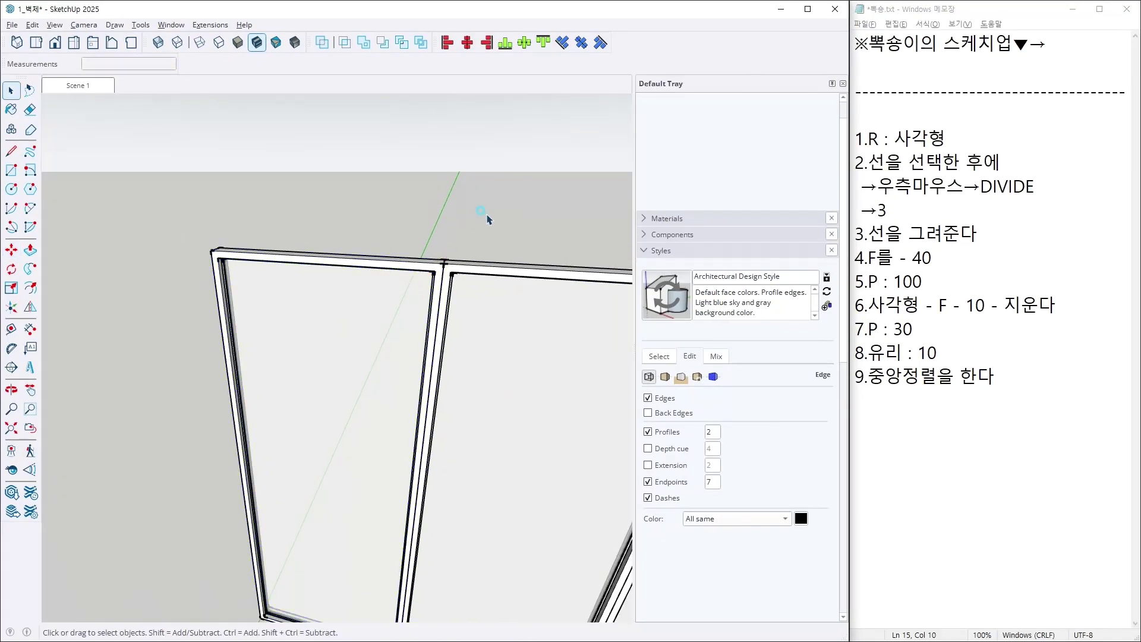
# Group the three window units and check them in the Scene 1 view against the reference photo.
pyautogui.scroll(-5, 486, 219)
pyautogui.scroll(-3, 489, 395)
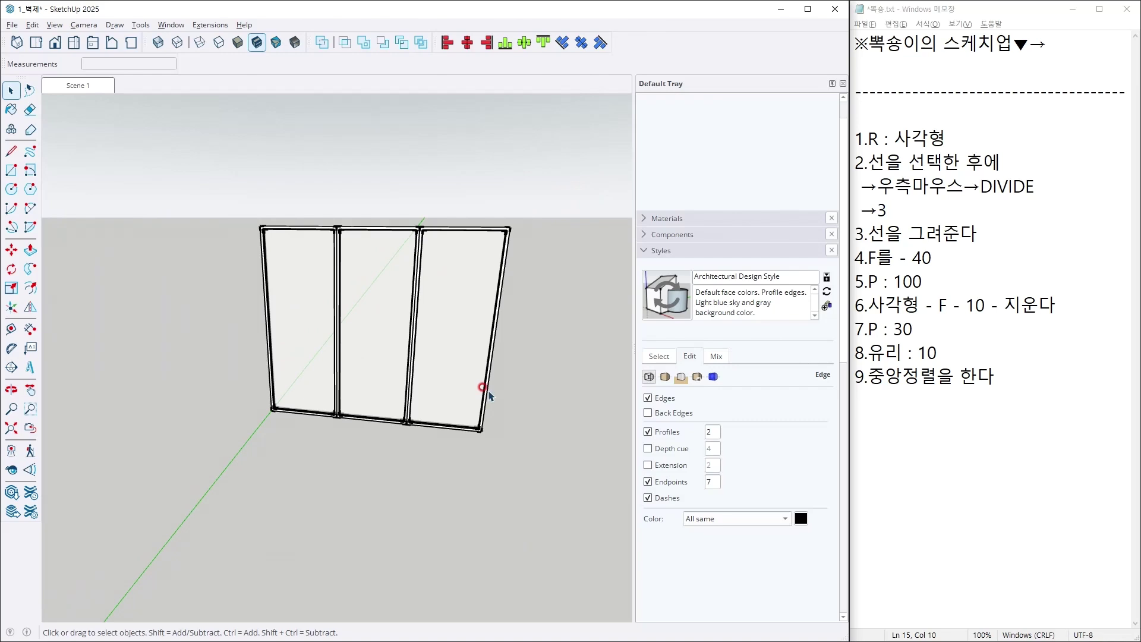
pyautogui.moveTo(536, 472); pyautogui.dragTo(138, 121)
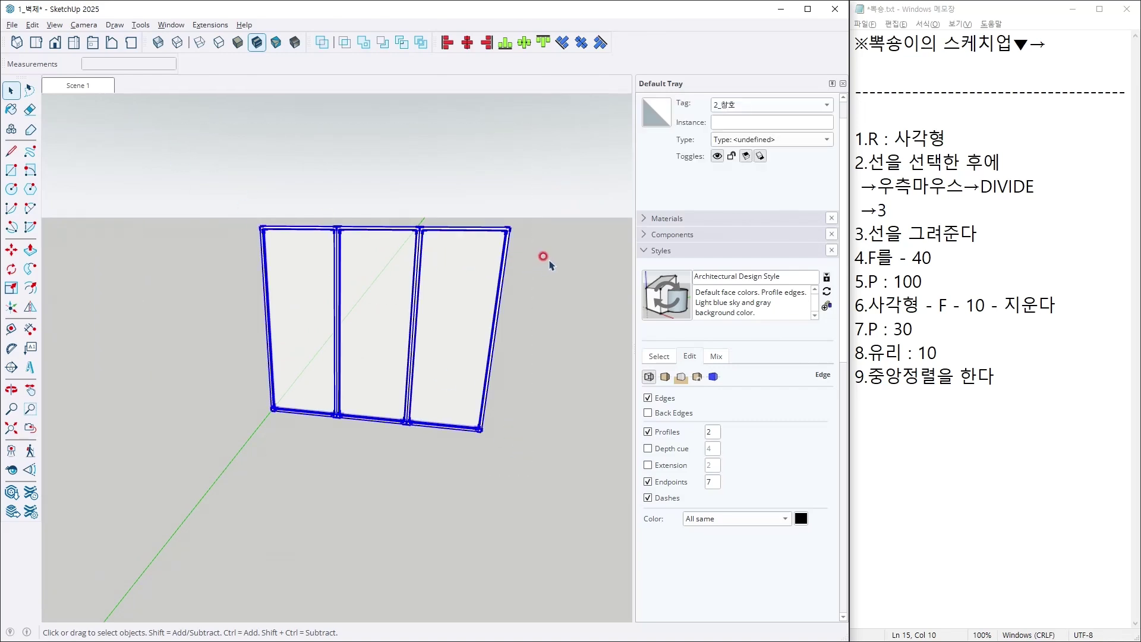
pyautogui.click(92, 94)
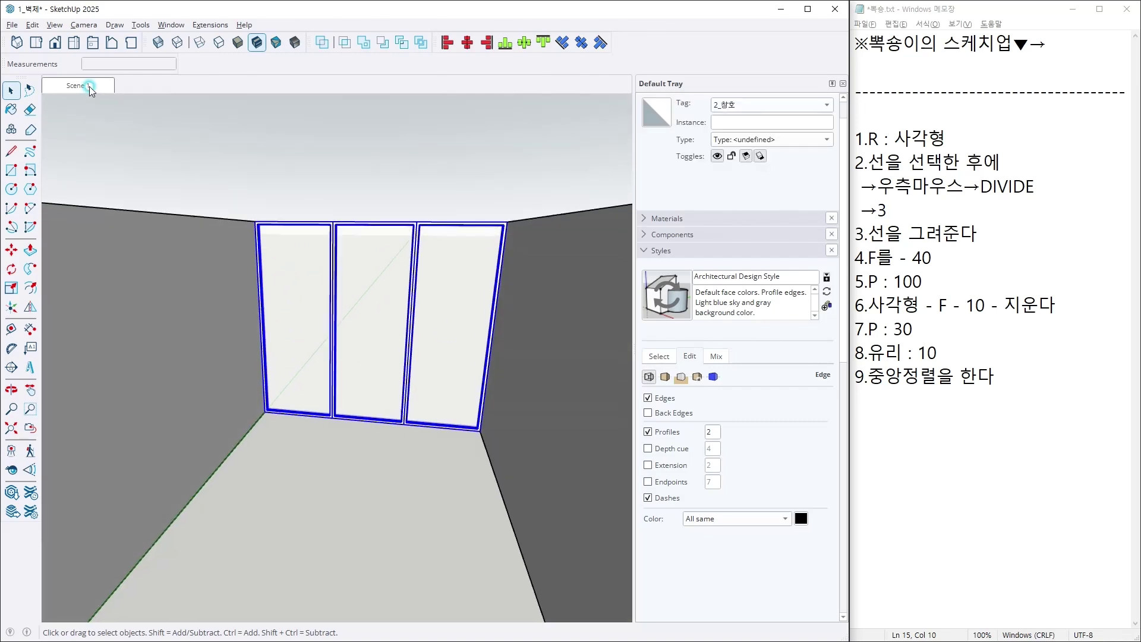
pyautogui.click(429, 135)
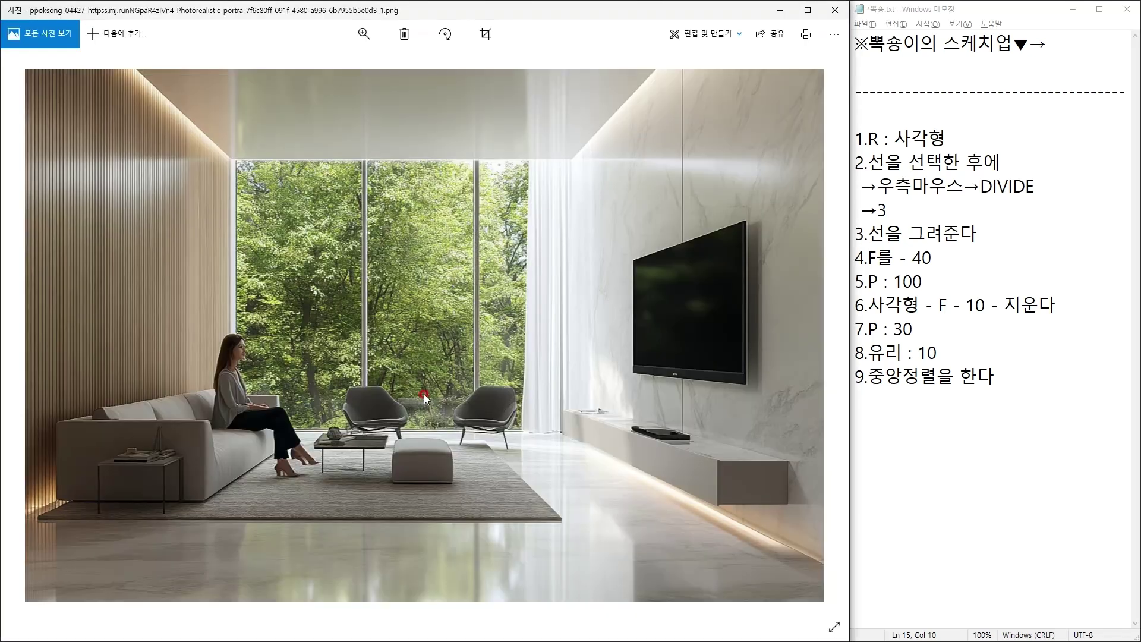
pyautogui.hotkey('alt', 'Tab')
pyautogui.hotkey('alt', 'Tab')
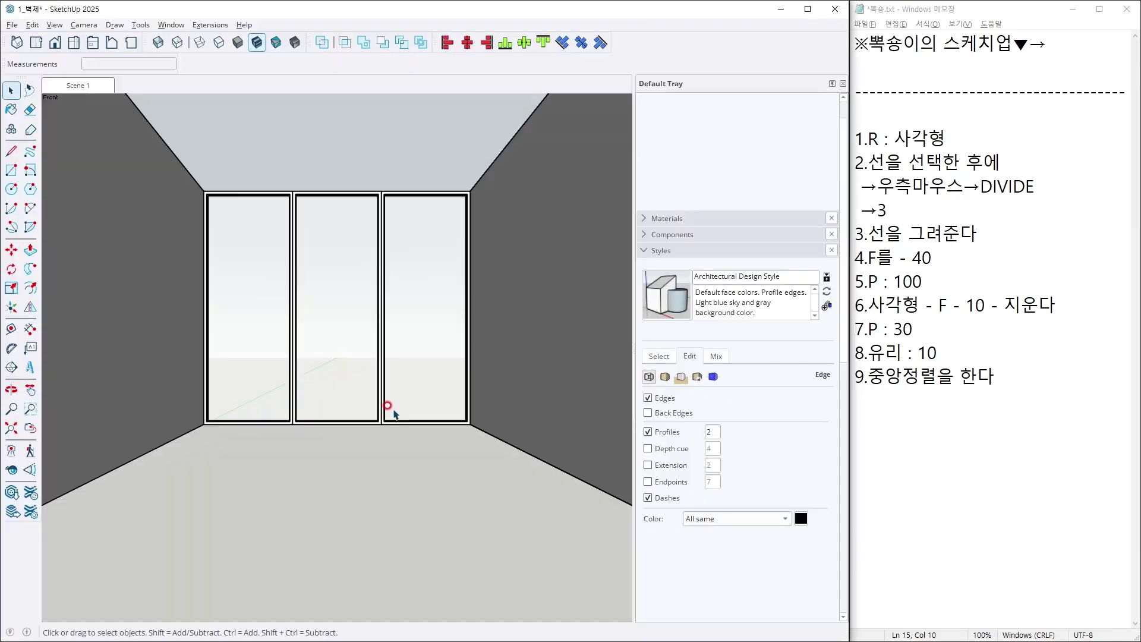
# Add the line "10.LATTICE MAKER" to the Notepad step list.
pyautogui.click(1027, 391)
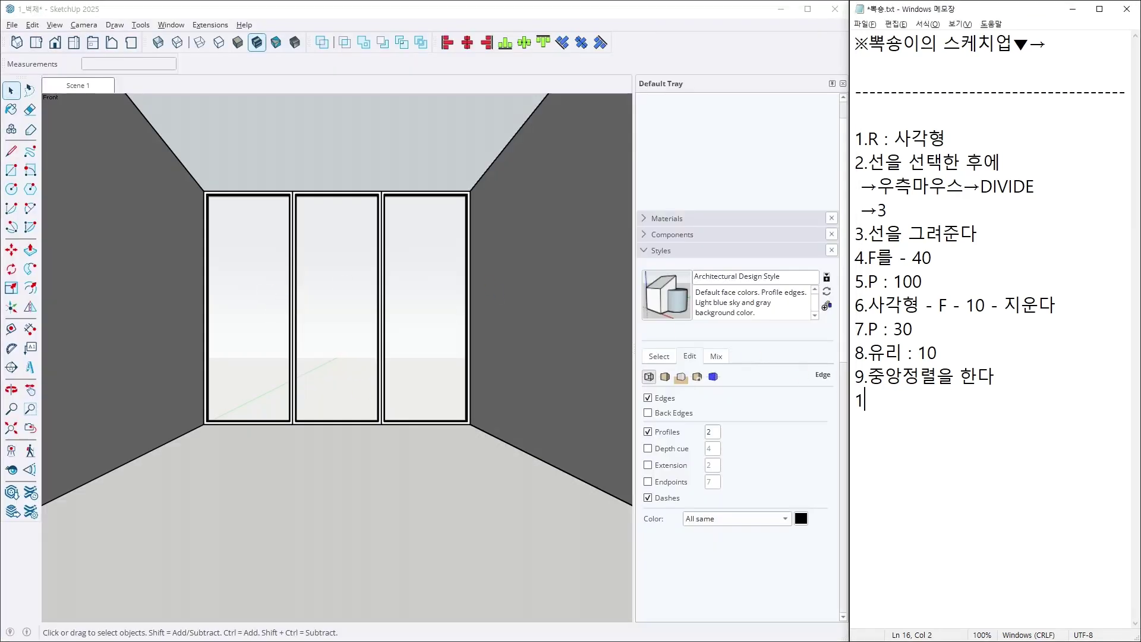
pyautogui.write('10.LATTICE MAKER')
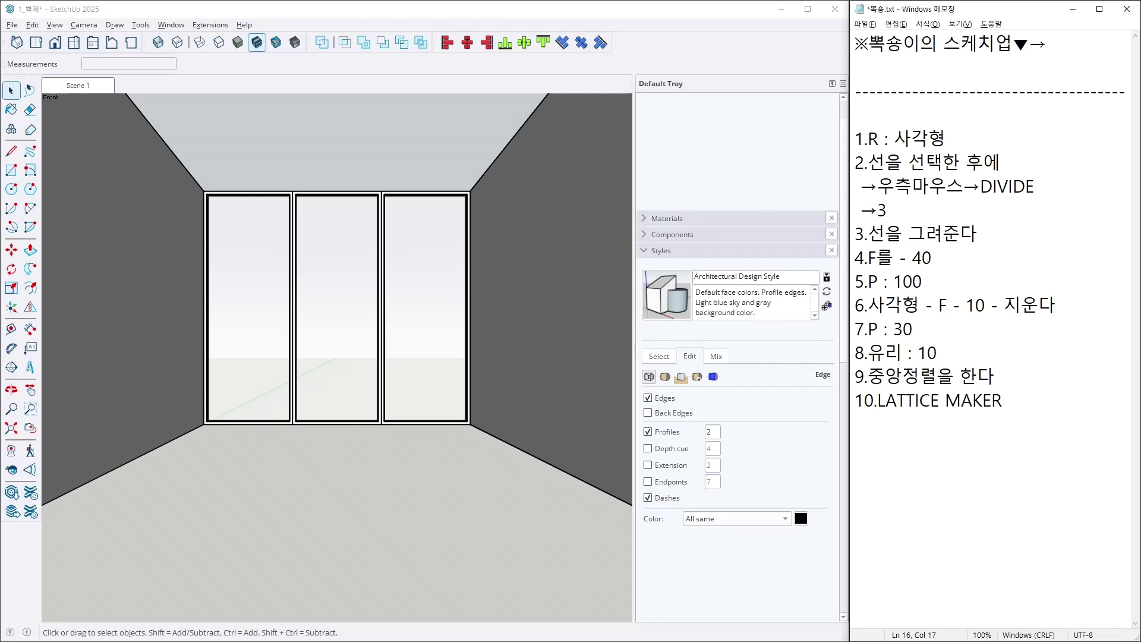
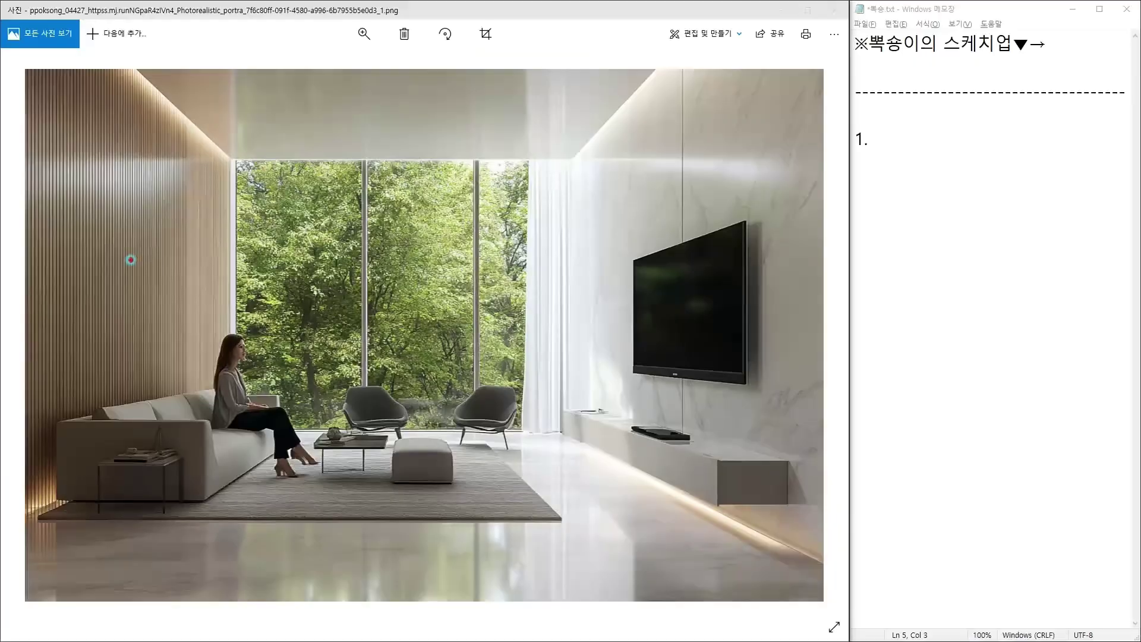
# Examine the wood-slat wall and the marble TV wall in the reference photo, then return to SketchUp.
pyautogui.moveTo(140, 195); pyautogui.dragTo(182, 206)
pyautogui.moveTo(626, 162); pyautogui.dragTo(702, 127)
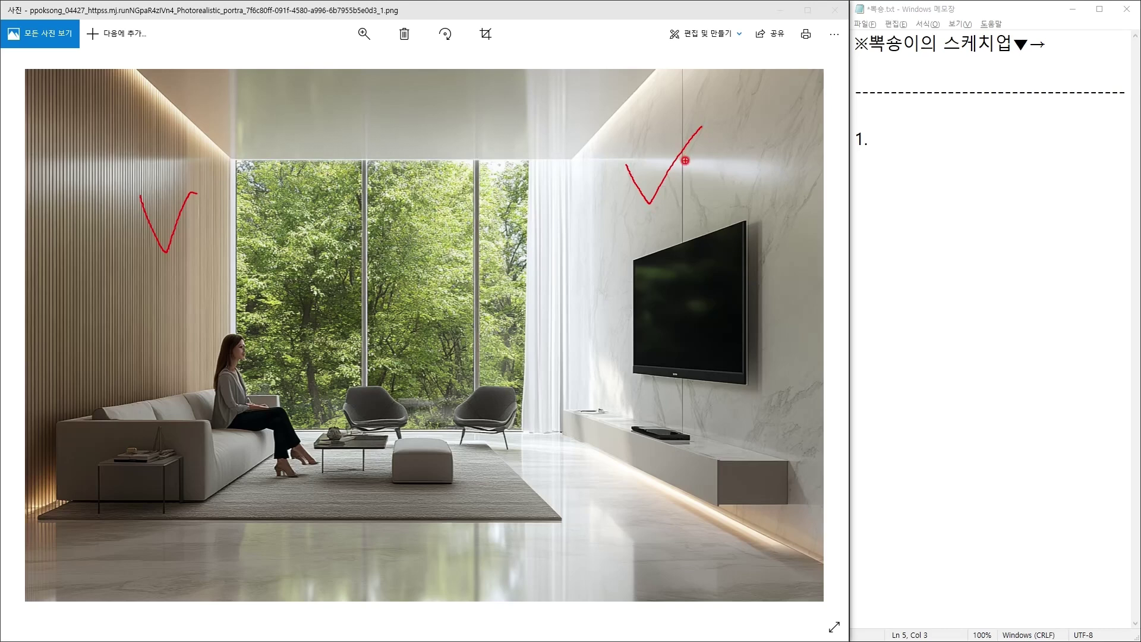
pyautogui.rightClick(163, 275)
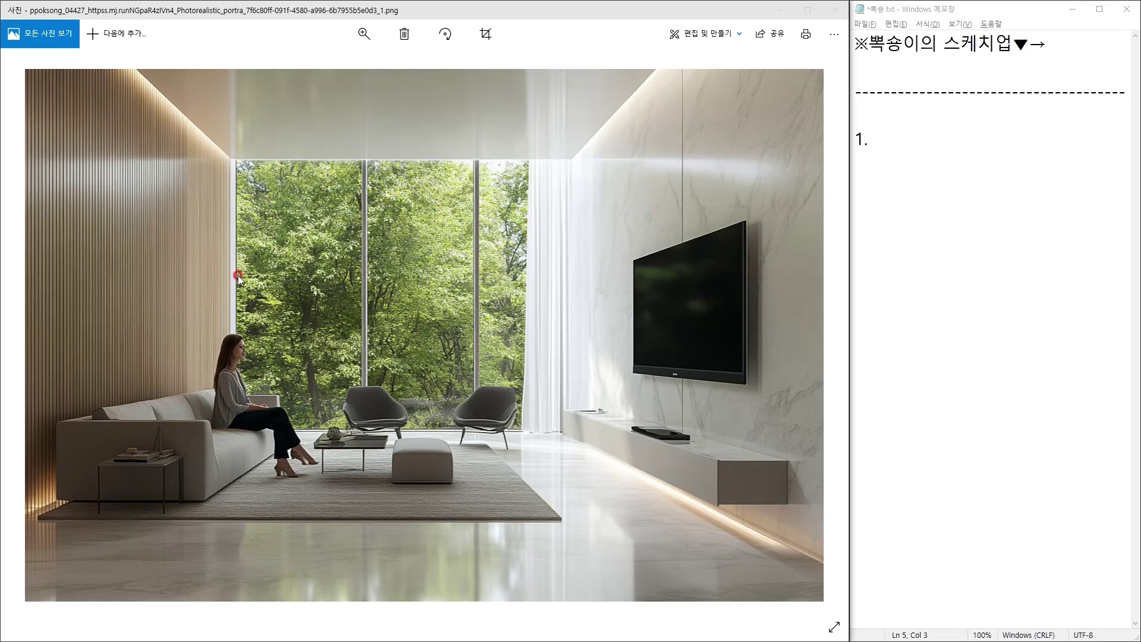
pyautogui.hotkey('alt', 'Tab')
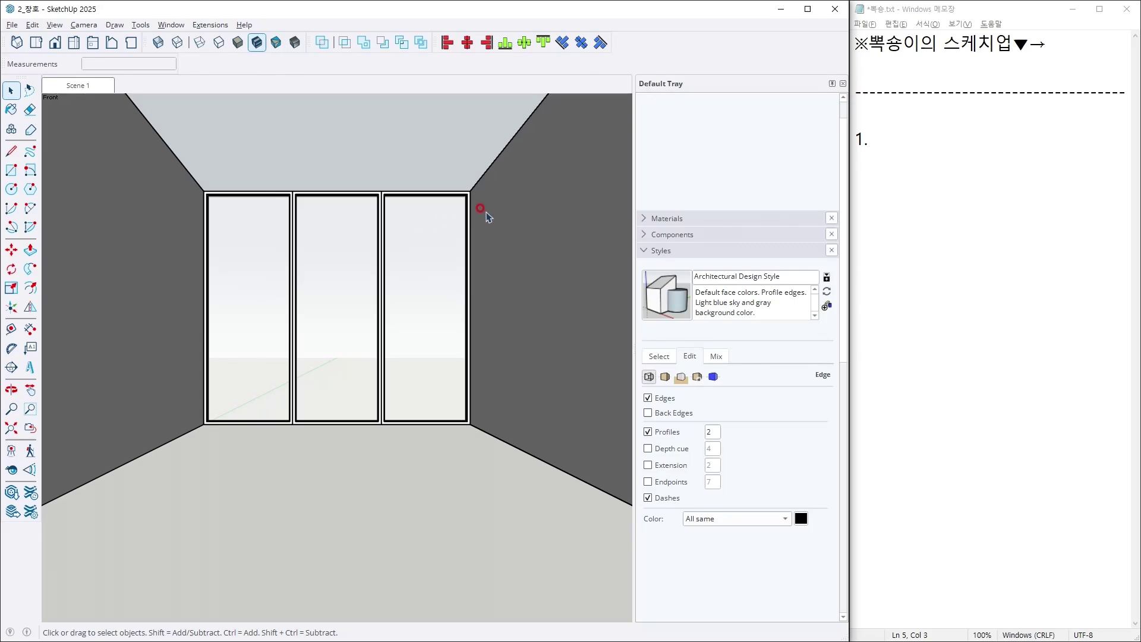
# Write "1.태그부터한다~~" as the first line of the new step list in Notepad.
pyautogui.moveTo(481, 211); pyautogui.dragTo(352, 367, button='middle')
pyautogui.scroll(-5, 368, 313)
pyautogui.moveTo(369, 244); pyautogui.dragTo(122, 425, button='middle')
pyautogui.moveTo(492, 260); pyautogui.dragTo(299, 407, button='middle')
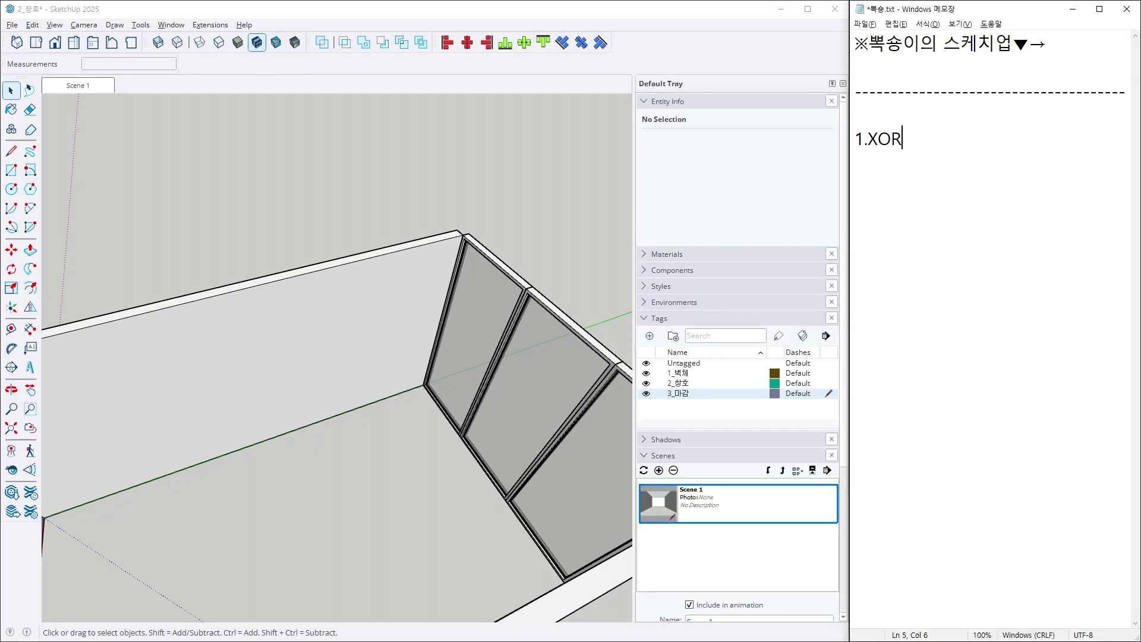
pyautogui.write('태그부터한다~~')
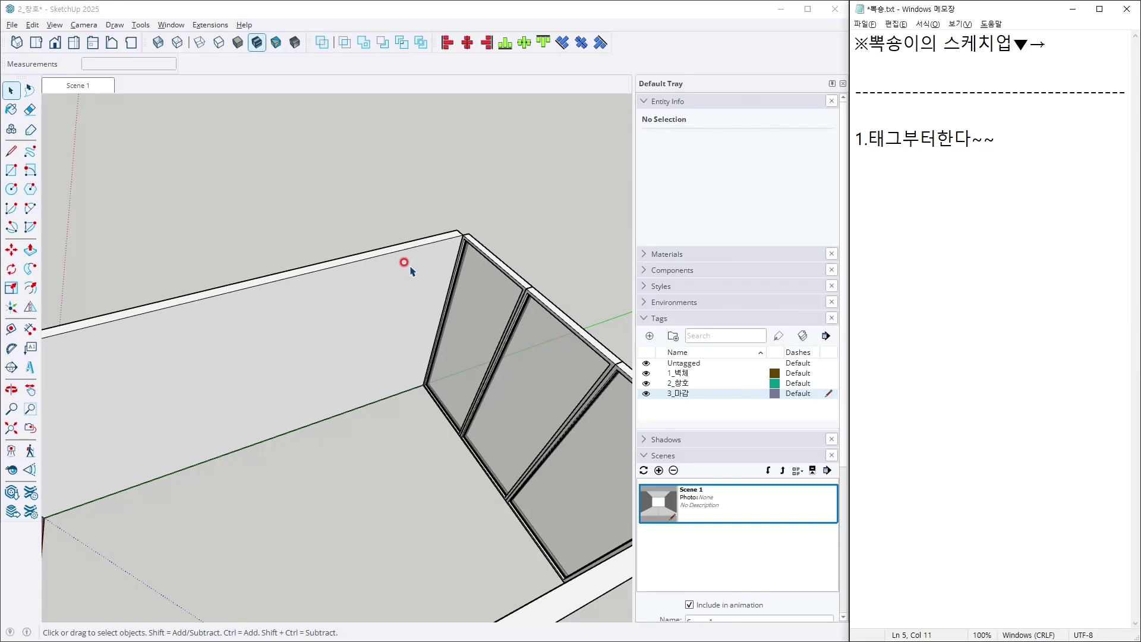
# Draw a rectangle in SketchUp covering the inner face of the room's left wall, from the corner beside the window to the opposite floor corner.
pyautogui.scroll(-5, 405, 274)
pyautogui.moveTo(400, 281)
pyautogui.mouseDown(button='middle')
pyautogui.moveTo(255, 334)
pyautogui.moveTo(523, 413)
pyautogui.mouseUp(button='middle')
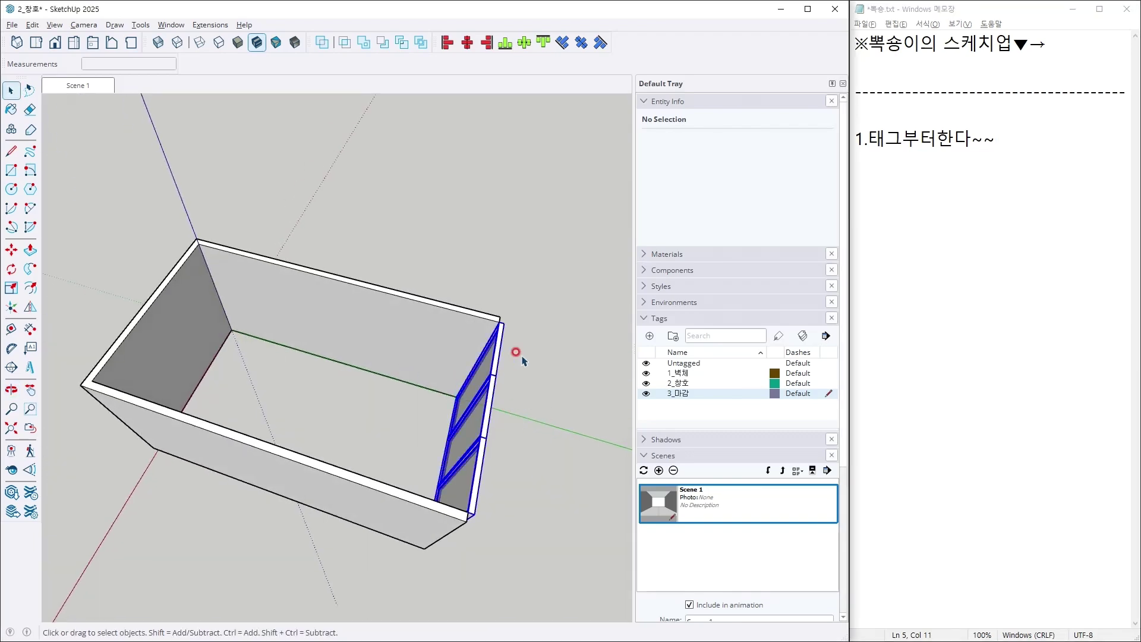
pyautogui.click(501, 326)
pyautogui.scroll(5, 490, 319)
pyautogui.press('m')
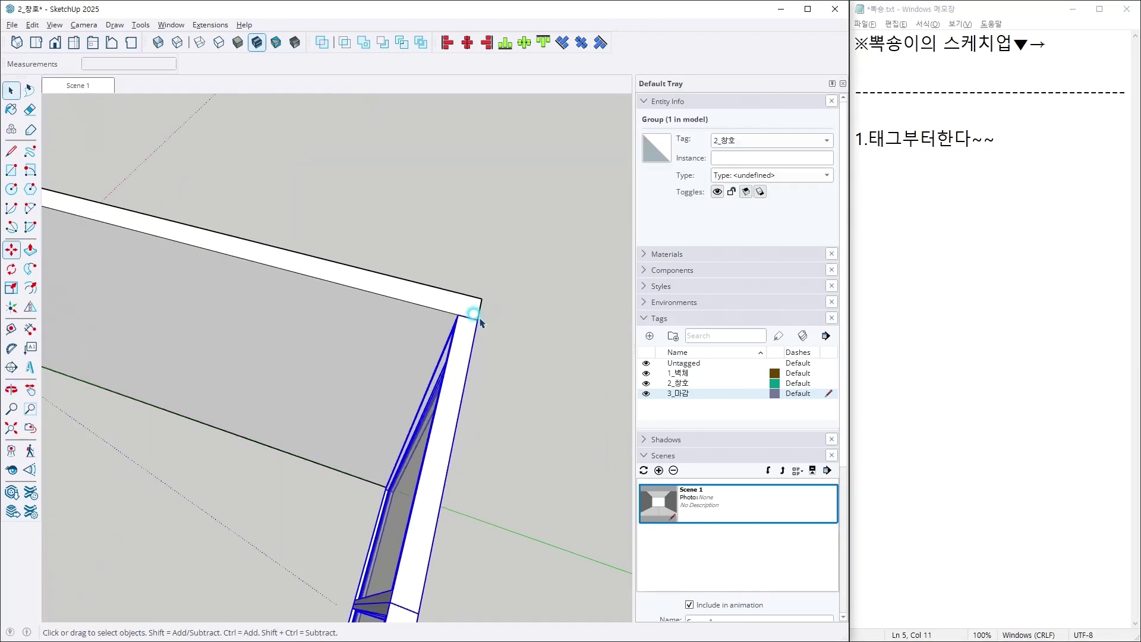
pyautogui.scroll(-2, 440, 332)
pyautogui.moveTo(301, 344); pyautogui.dragTo(581, 237, button='middle')
pyautogui.press('r')
pyautogui.scroll(3, 426, 215)
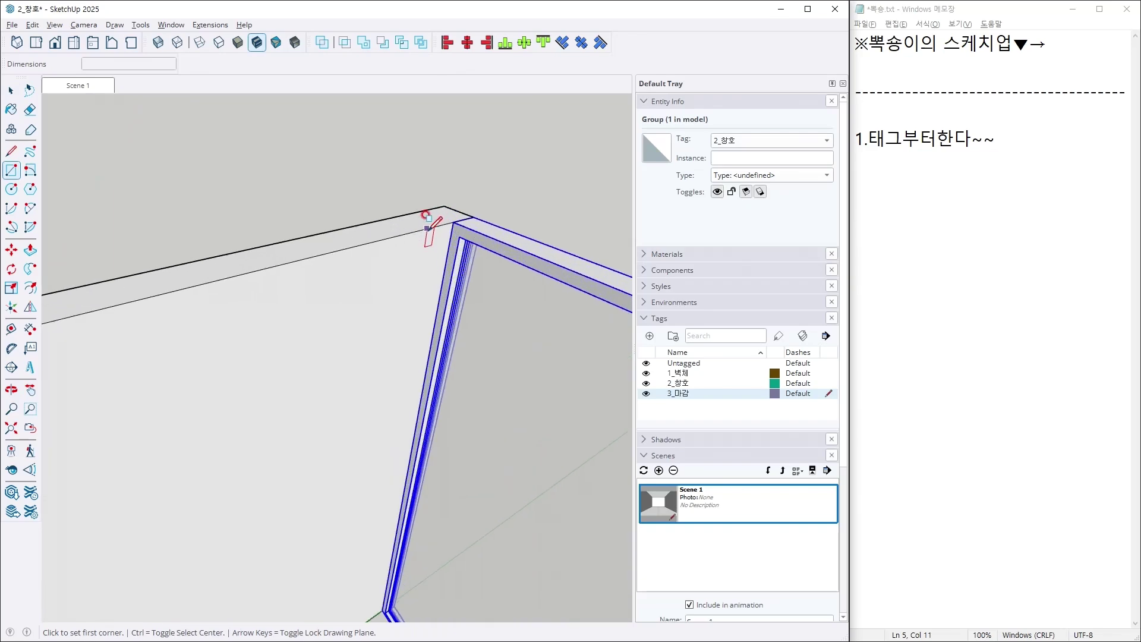
pyautogui.scroll(1, 427, 229)
pyautogui.click(451, 206)
pyautogui.scroll(-4, 452, 208)
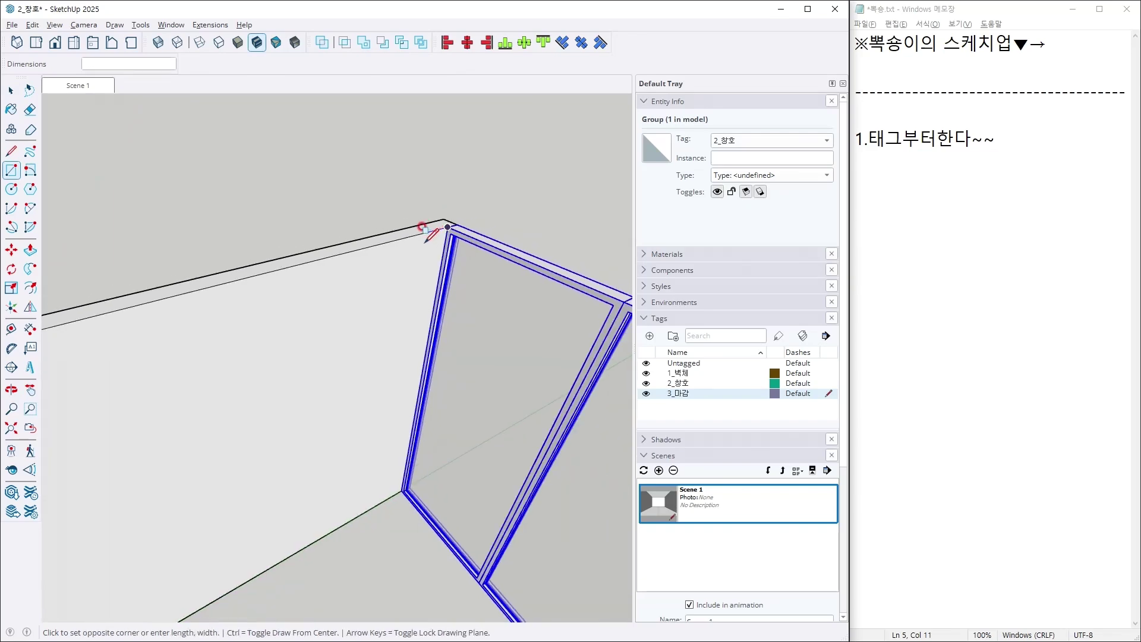
pyautogui.moveTo(170, 378); pyautogui.dragTo(131, 384, button='middle')
pyautogui.press('space')
# Add the line "2.사각형을 그린다." to the step list in Notepad.
pyautogui.hotkey('alt', 'Tab')
pyautogui.write('2')
pyautogui.press('Return')
pyautogui.write('2')
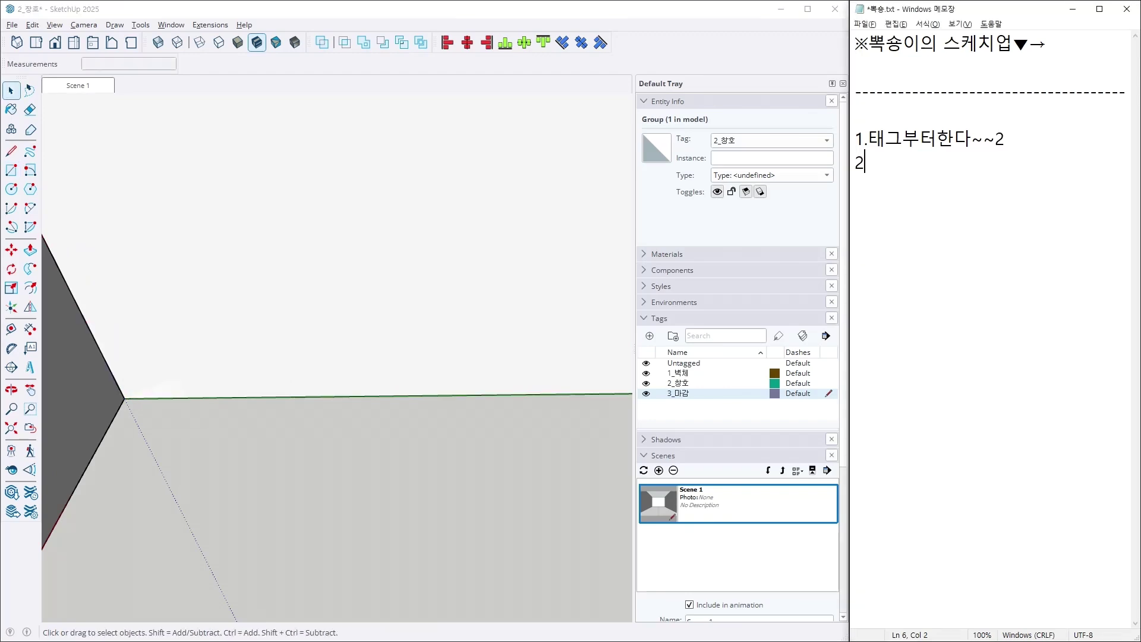
pyautogui.press('Return')
pyautogui.write('2.사각형을 글')
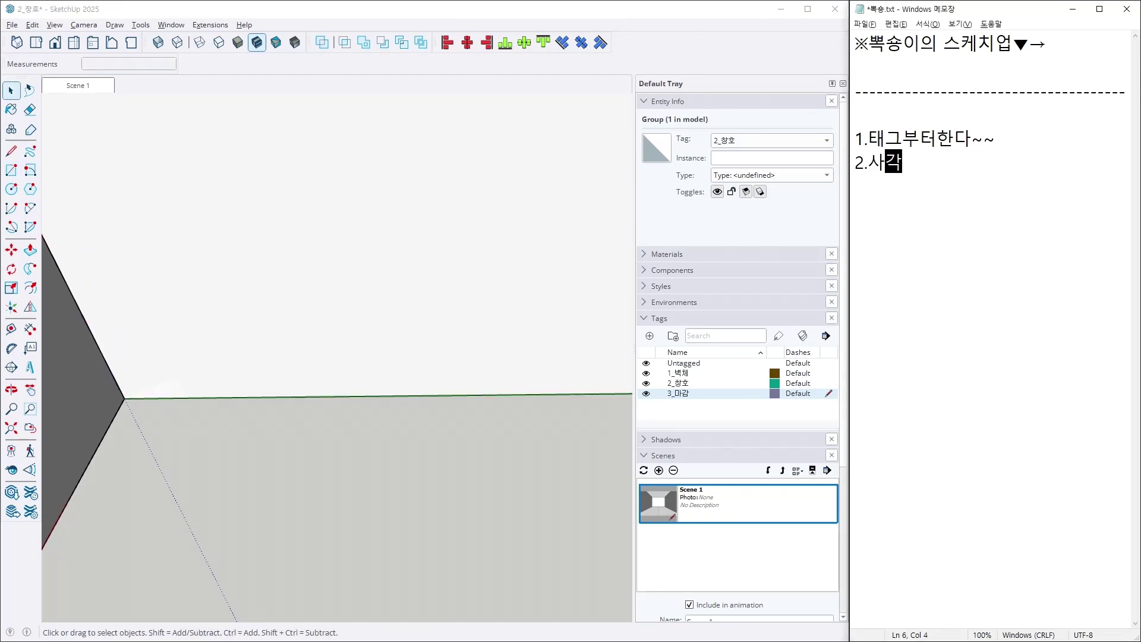
pyautogui.write('린다.')
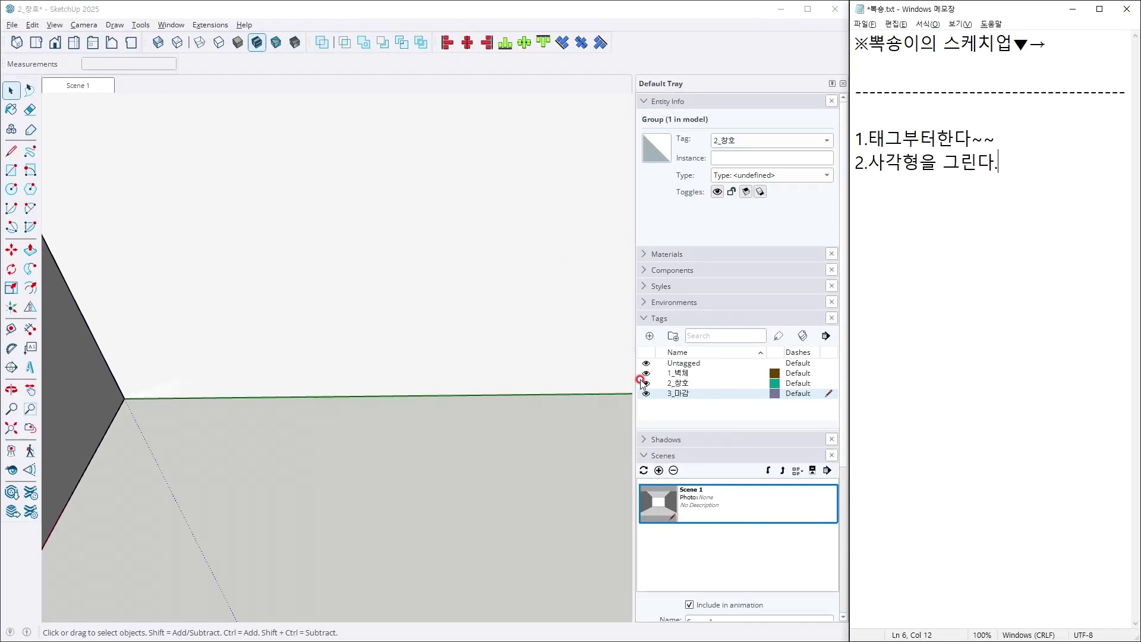
# Hide the Untagged, 1_벽체 and 2_창호 tags in SketchUp so only 3_마감 is shown.
pyautogui.click(480, 400)
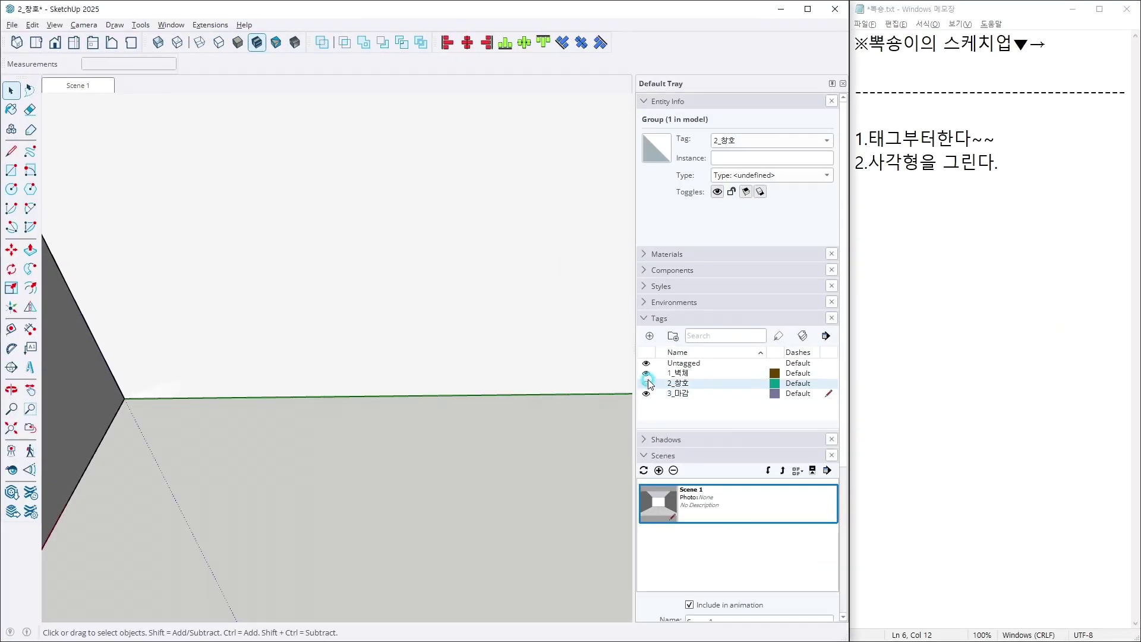
pyautogui.click(480, 359)
pyautogui.click(647, 371)
# Select the wall rectangle with its edges and make it a group.
pyautogui.moveTo(381, 414); pyautogui.dragTo(398, 264, button='middle')
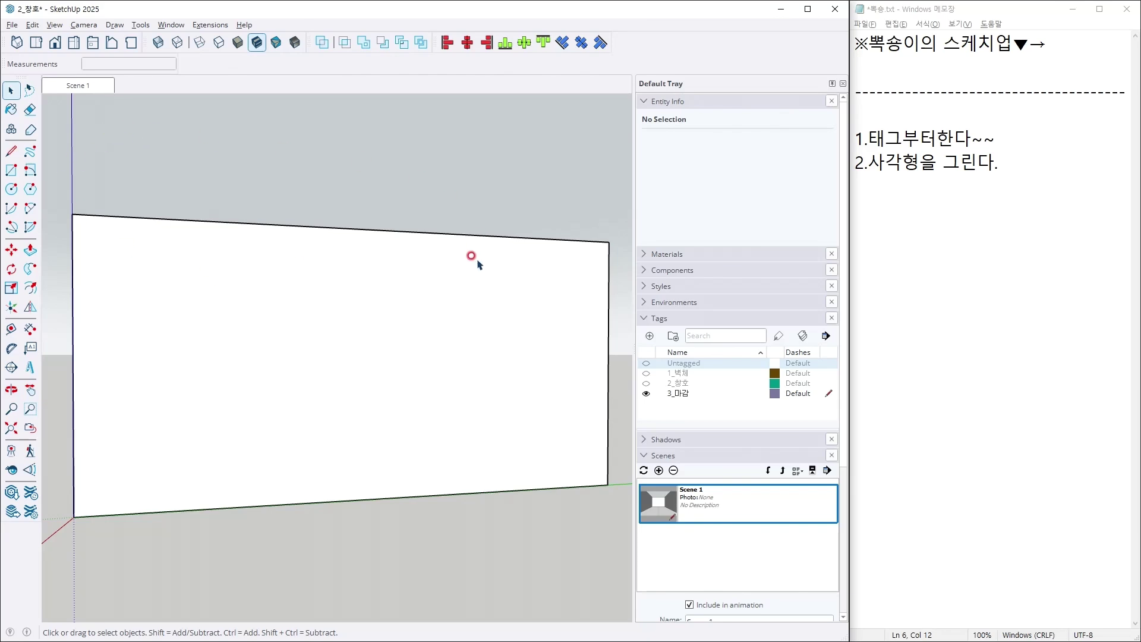
pyautogui.moveTo(472, 256); pyautogui.dragTo(416, 312, button='middle')
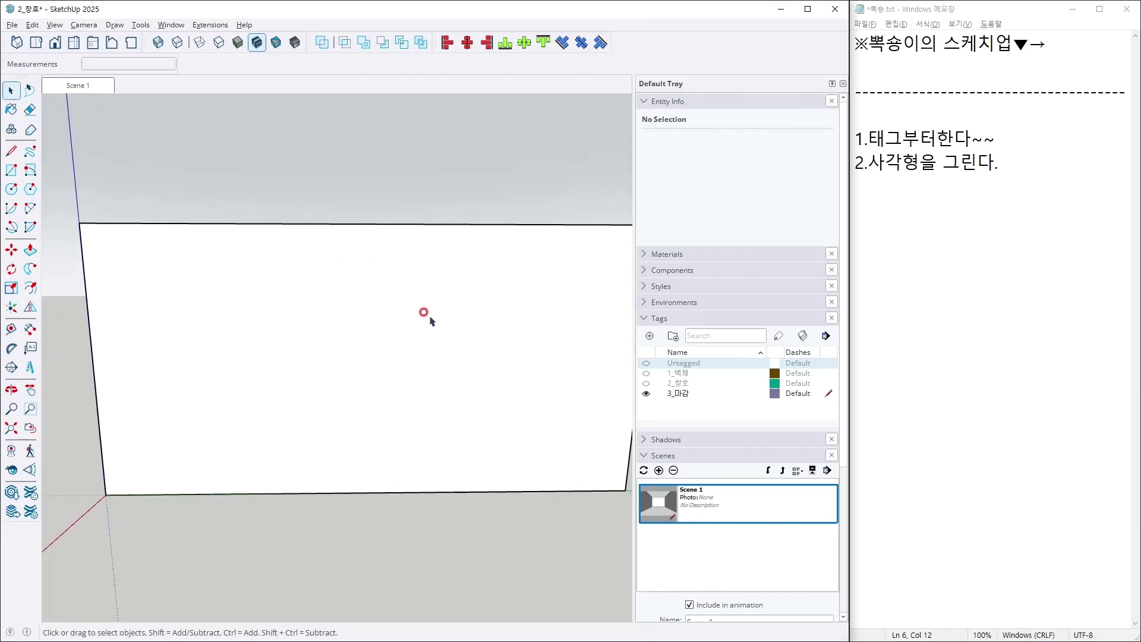
pyautogui.scroll(-3, 413, 331)
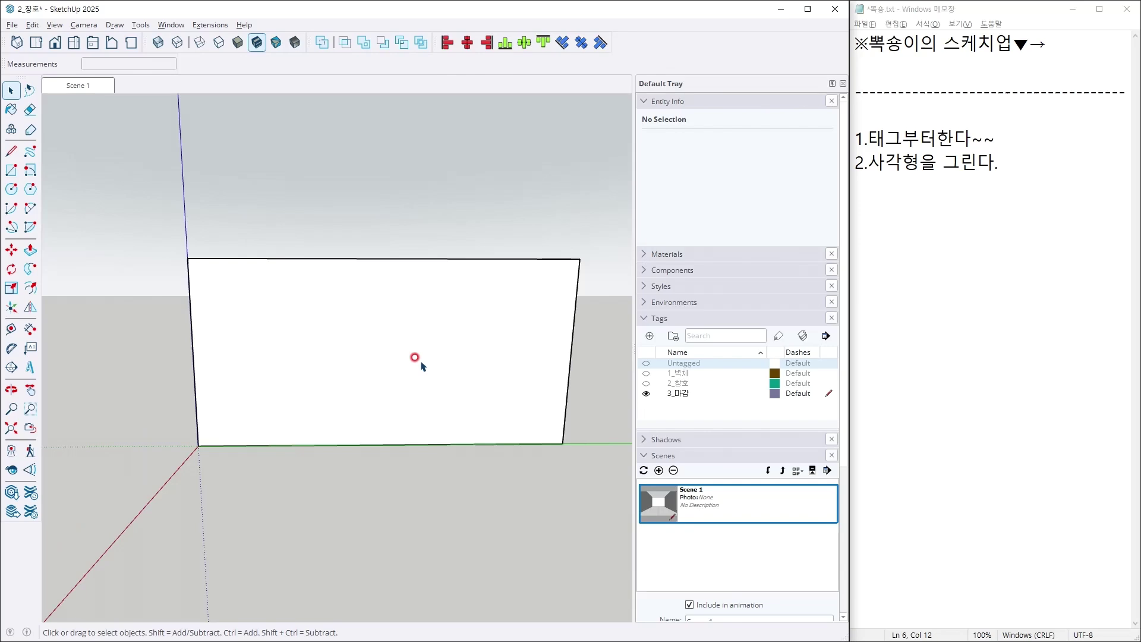
pyautogui.doubleClick(398, 354)
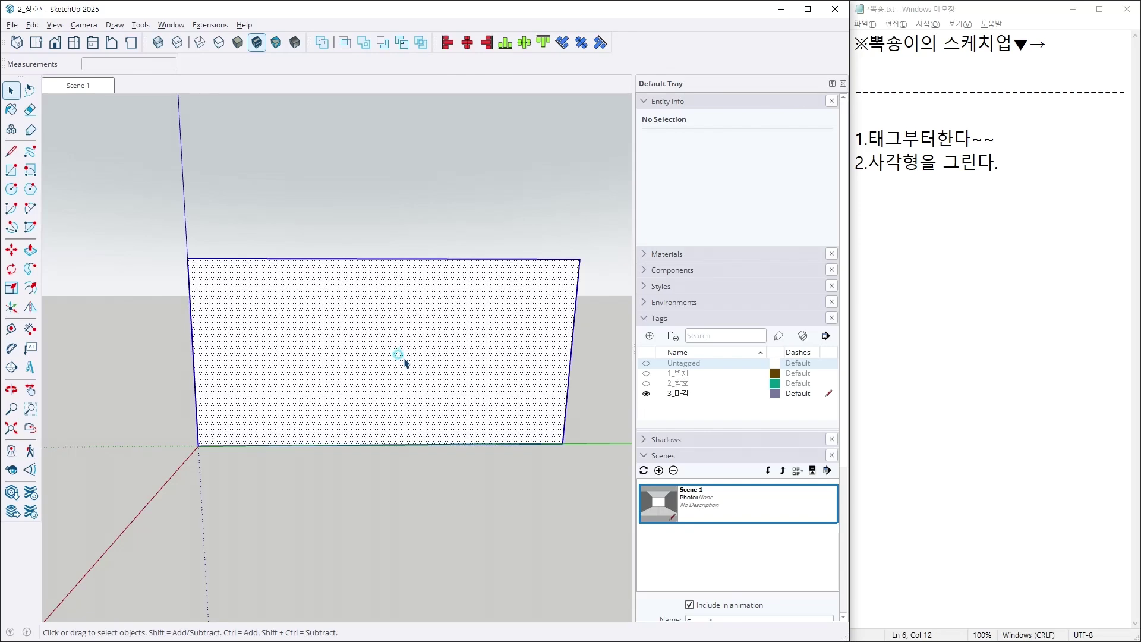
pyautogui.hotkey('ctrl', 'g')
# Add the line "3.그룹을 짓는다" to the Notepad step list.
pyautogui.click(1108, 183)
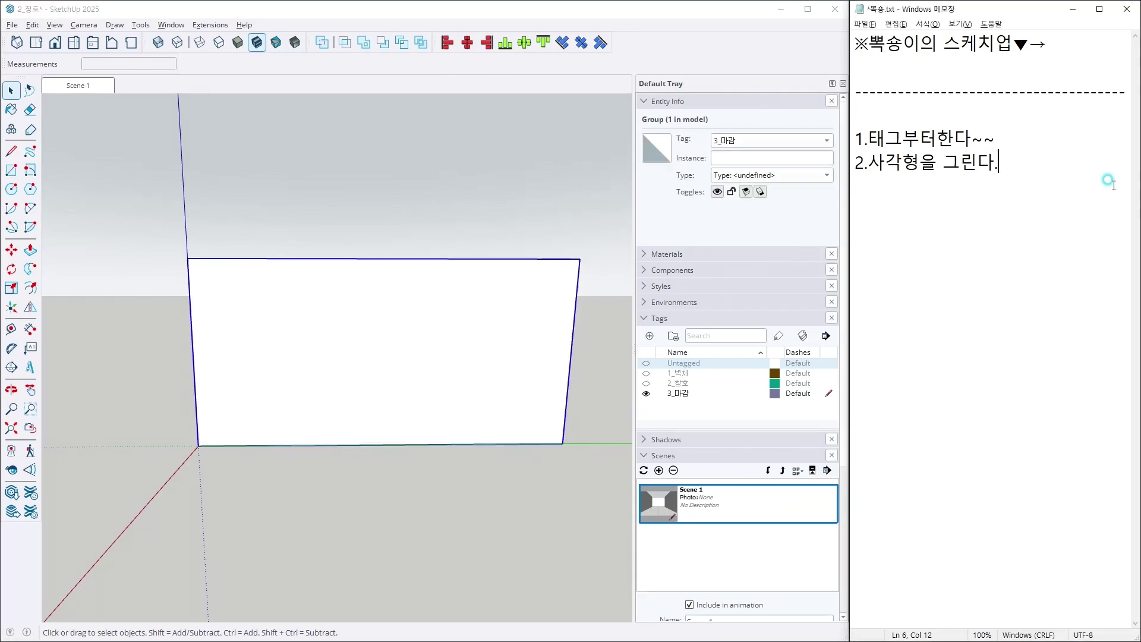
pyautogui.press('Return')
pyautogui.write('3.그룹을 짓는다')
pyautogui.moveTo(335, 380); pyautogui.dragTo(319, 370, button='middle')
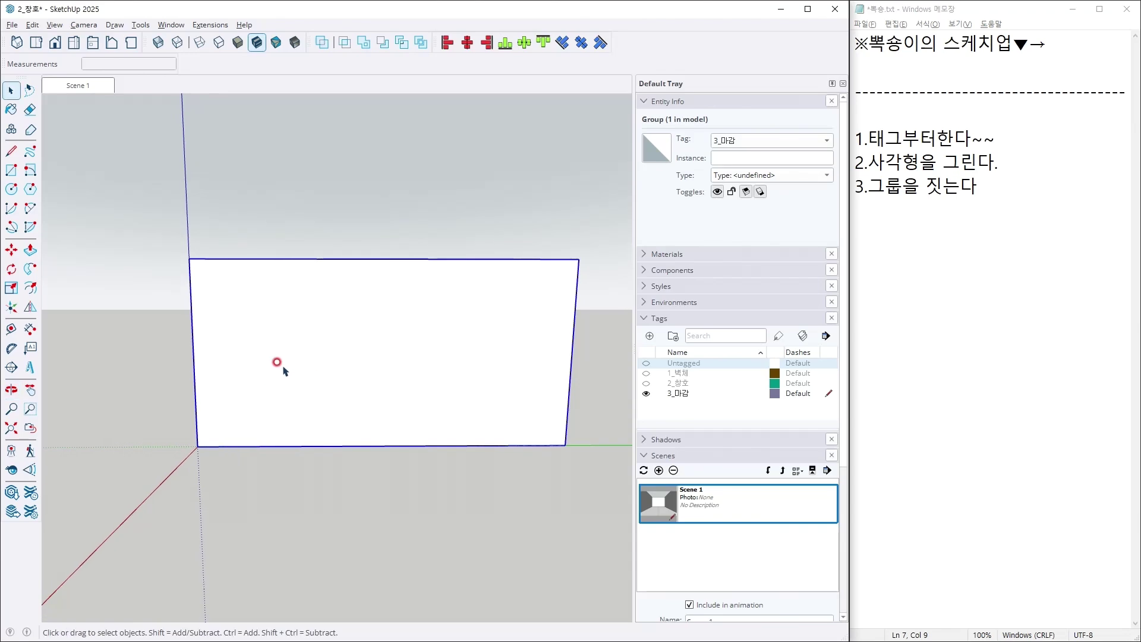
# Draw a 3500 by 40 mm upright rectangle on the wall group's face, starting from its upper corner at the blue axis.
pyautogui.press('r')
pyautogui.click(189, 256)
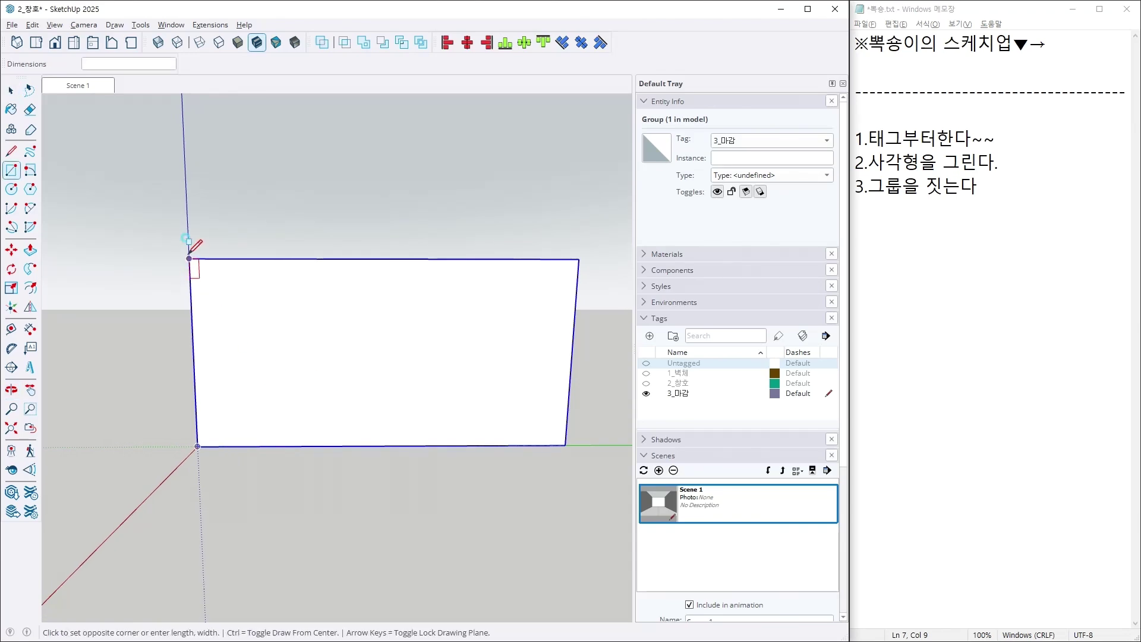
pyautogui.click(566, 445)
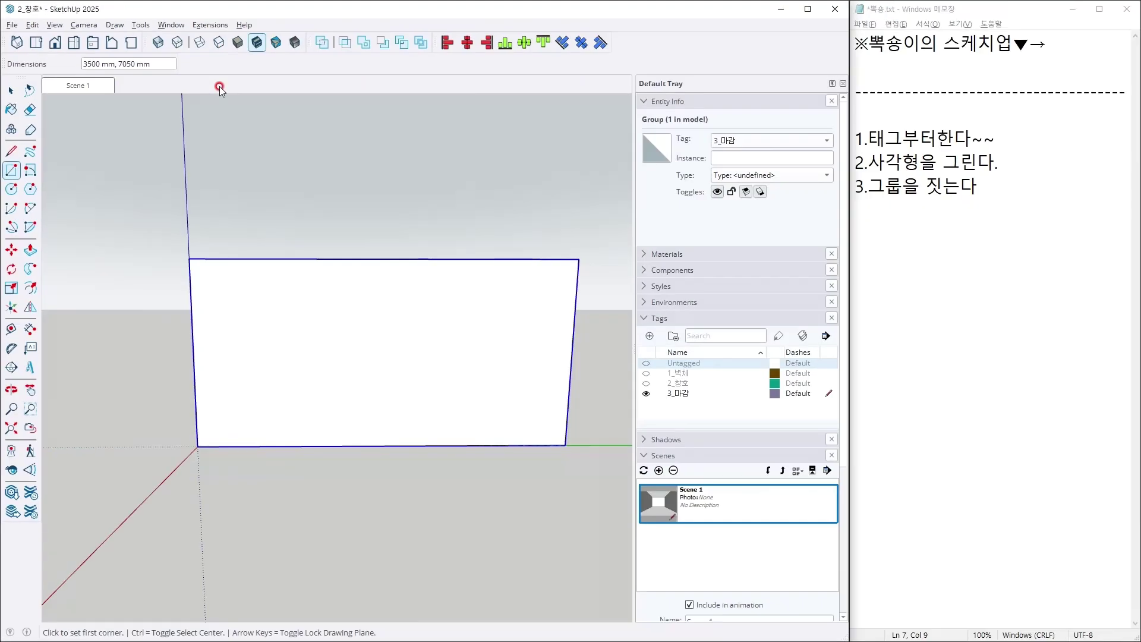
pyautogui.write('3500,40')
pyautogui.press('Return')
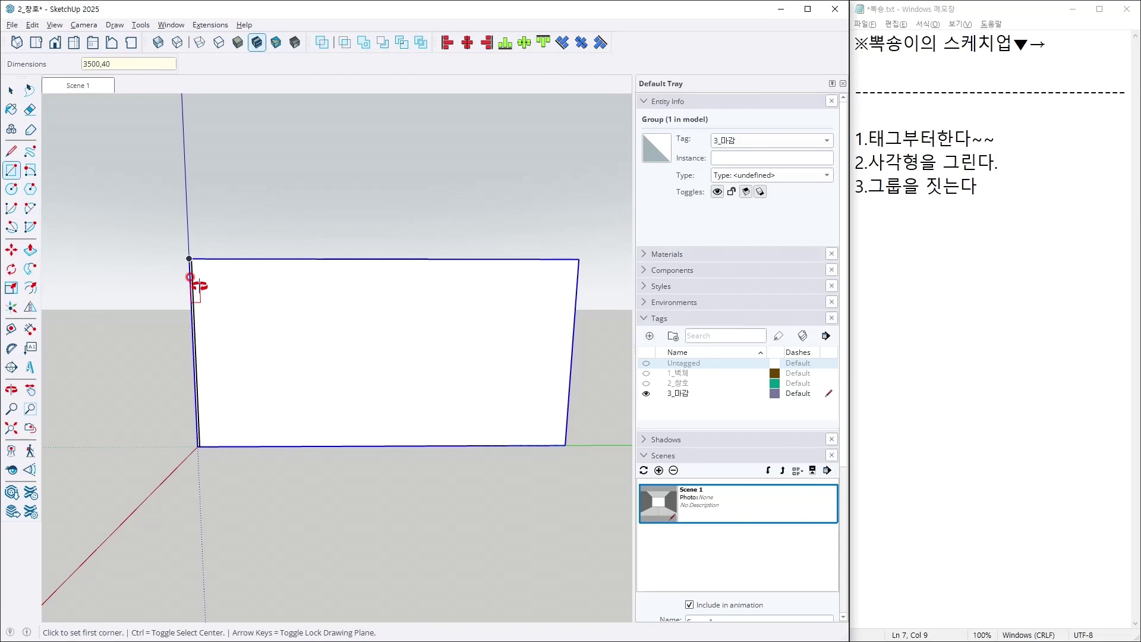
pyautogui.scroll(2, 199, 276)
pyautogui.scroll(3, 170, 247)
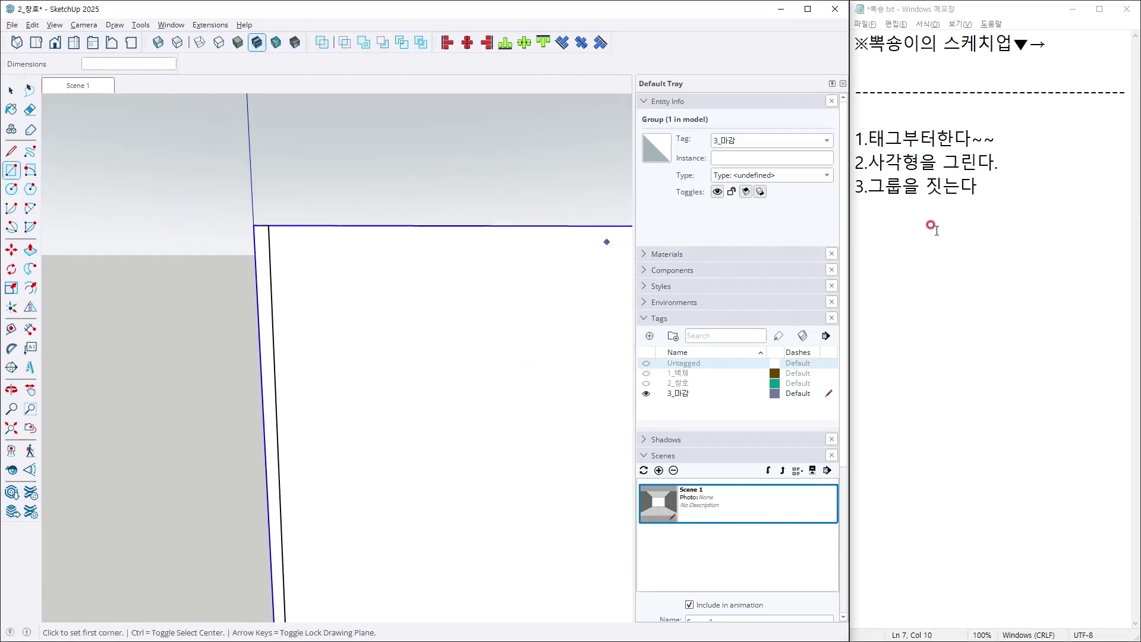
# Add the lines "4.사각형을 그린다" and "→3500 / 40(세로,가로)" to the step list in Notepad.
pyautogui.click(1005, 215)
pyautogui.write('4.사각형을 그린')
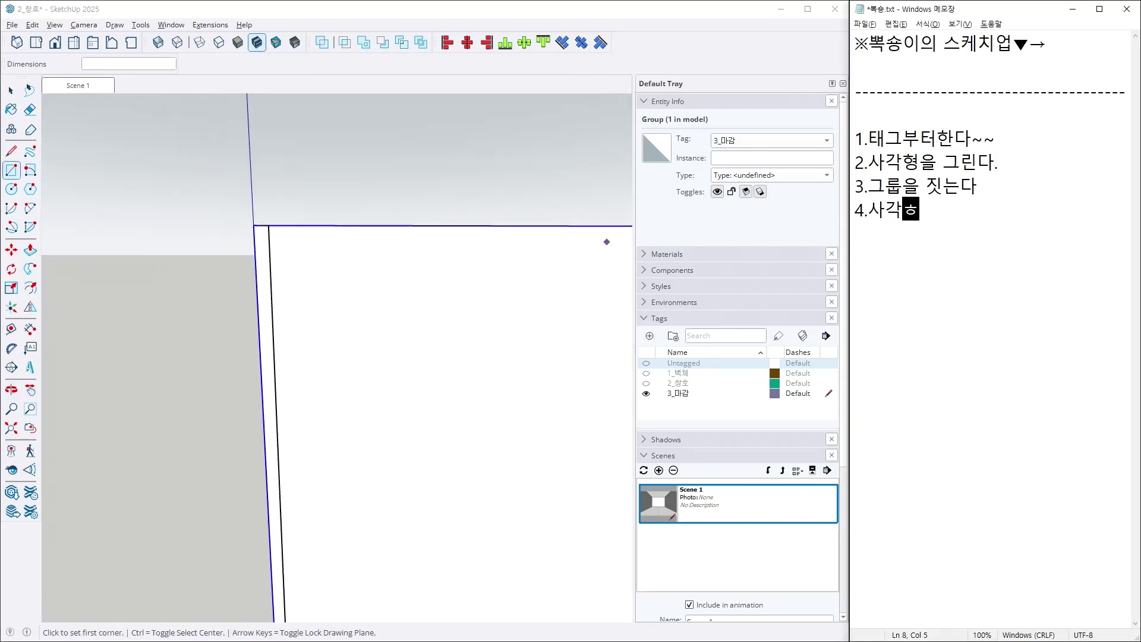
pyautogui.write('다')
pyautogui.press('Return')
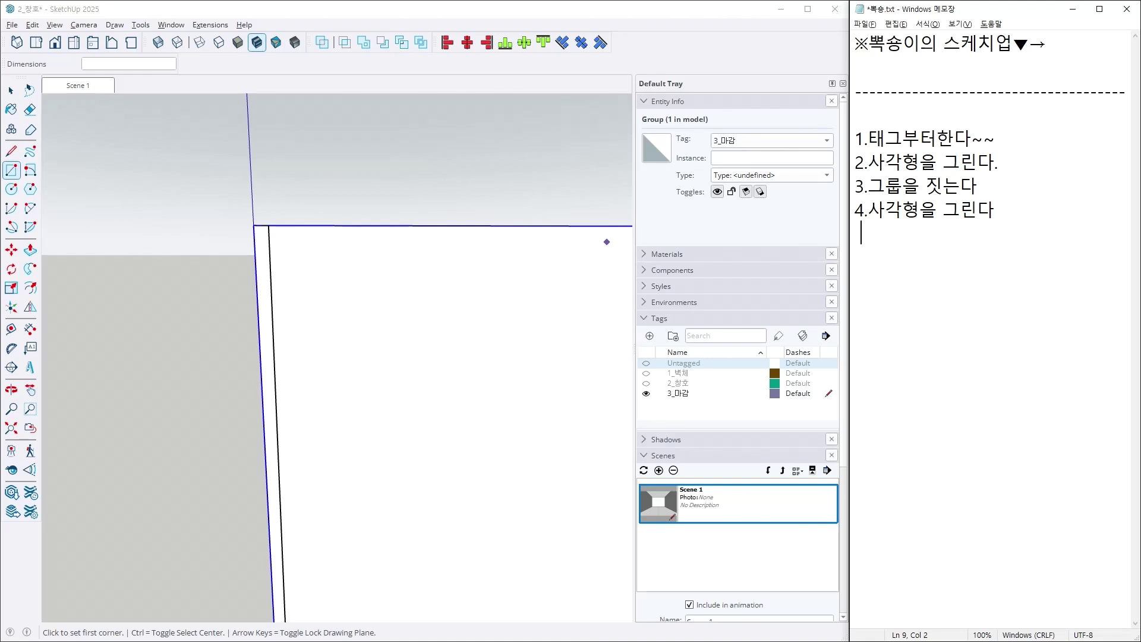
pyautogui.write('2_창호_')
pyautogui.moveTo(1038, 52); pyautogui.dragTo(1048, 52)
pyautogui.hotkey('ctrl', 'c')
pyautogui.moveTo(861, 235); pyautogui.dragTo(930, 234)
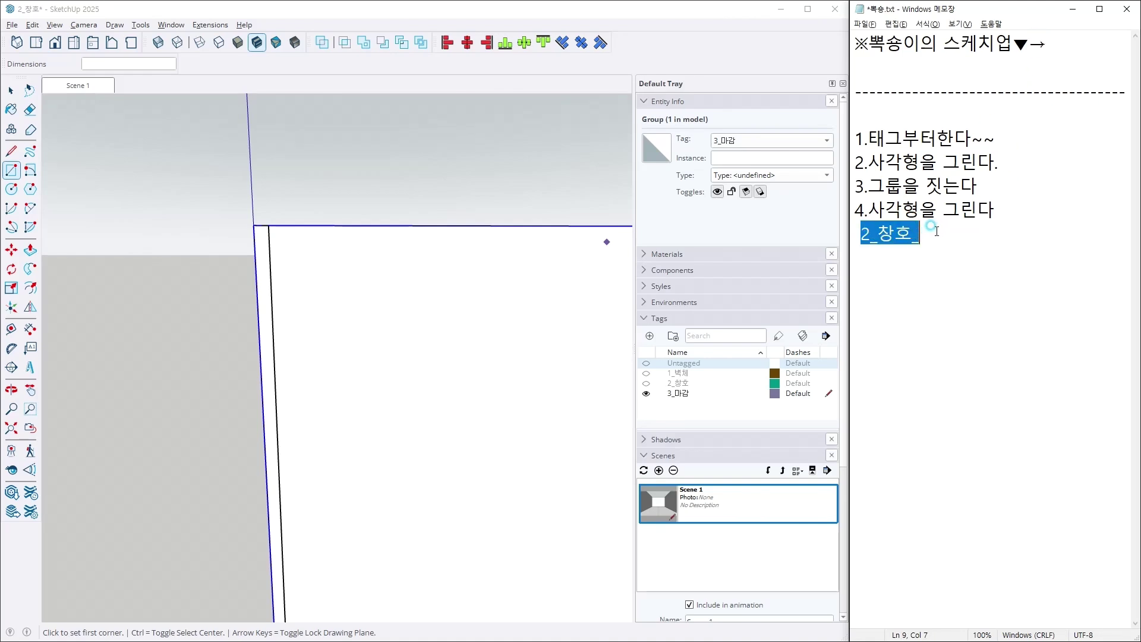
pyautogui.hotkey('ctrl', 'v')
pyautogui.write('3500 / 40(세로,')
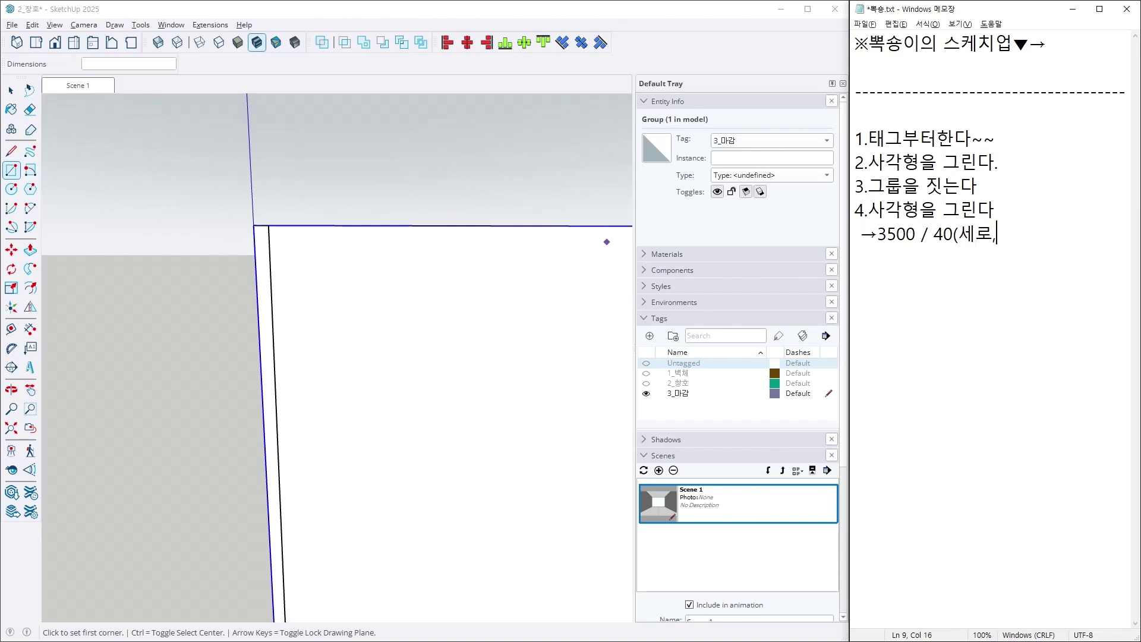
pyautogui.write('가로)')
# In SketchUp, extrude the narrow 40 mm wide strip outward from the wall face with Push/Pull.
pyautogui.moveTo(384, 248)
pyautogui.mouseDown(button='middle')
pyautogui.moveTo(224, 433)
pyautogui.moveTo(221, 237)
pyautogui.moveTo(351, 257)
pyautogui.moveTo(374, 324)
pyautogui.moveTo(434, 321)
pyautogui.moveTo(368, 381)
pyautogui.mouseUp(button='middle')
pyautogui.press('space')
pyautogui.press('p')
pyautogui.click(364, 379)
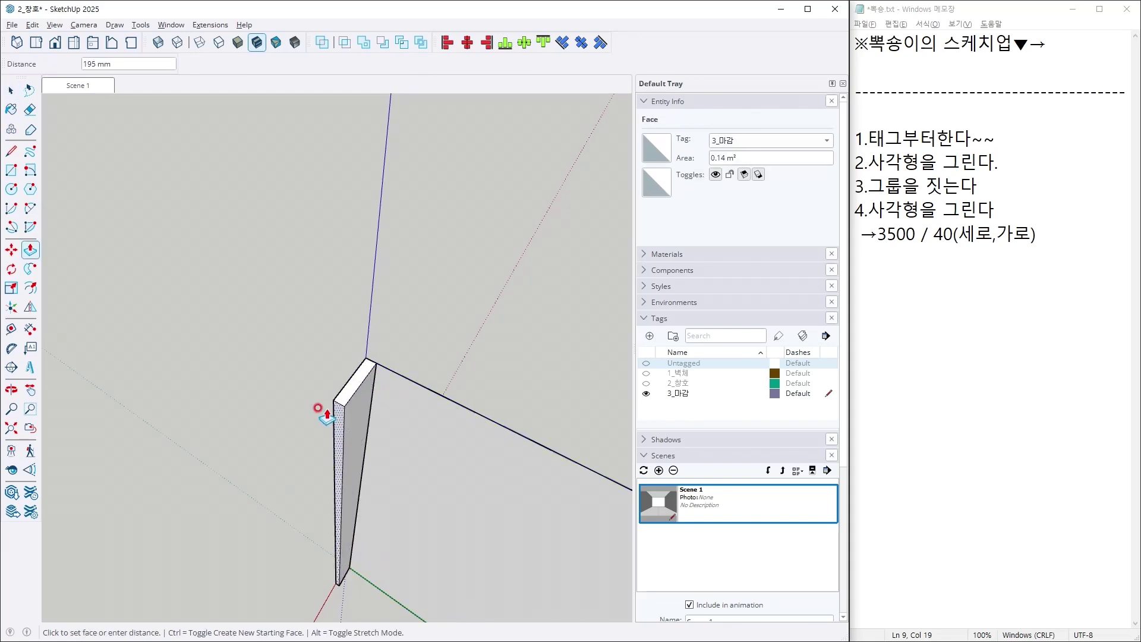
pyautogui.press('space')
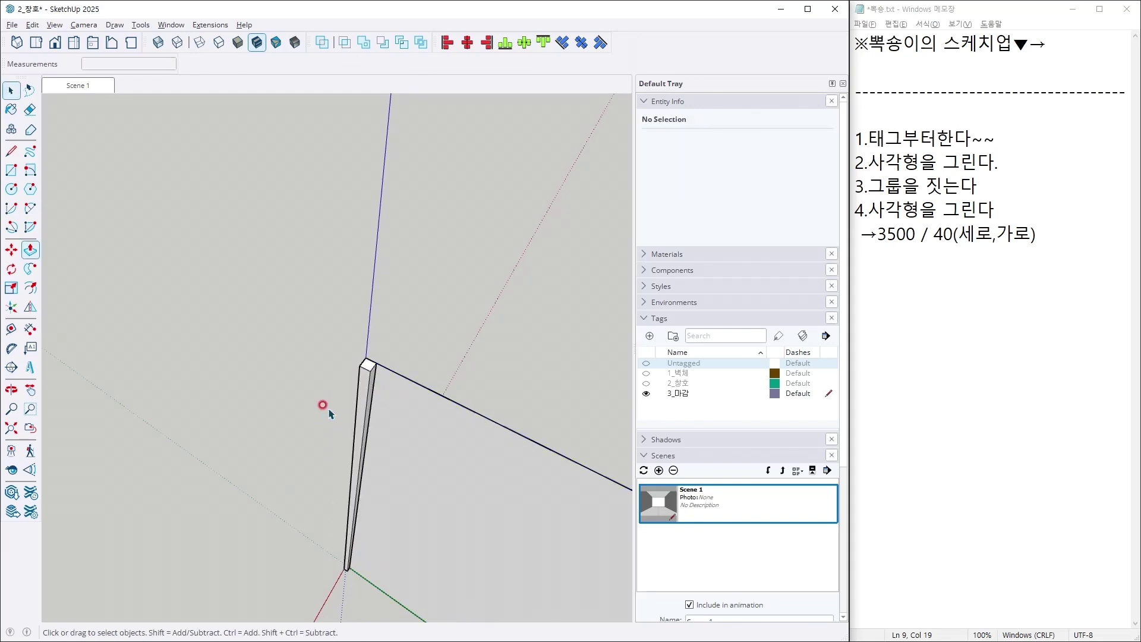
# Offset the outline of the extruded strip's front face inward by 3 mm.
pyautogui.moveTo(324, 403)
pyautogui.mouseDown(button='middle')
pyautogui.moveTo(355, 389)
pyautogui.moveTo(337, 336)
pyautogui.moveTo(364, 365)
pyautogui.moveTo(400, 323)
pyautogui.moveTo(356, 359)
pyautogui.moveTo(403, 381)
pyautogui.moveTo(406, 399)
pyautogui.moveTo(554, 243)
pyautogui.moveTo(534, 306)
pyautogui.mouseUp(button='middle')
pyautogui.keyDown('shift'); pyautogui.moveTo(420, 390); pyautogui.dragTo(416, 248, button='middle'); pyautogui.keyUp('shift')
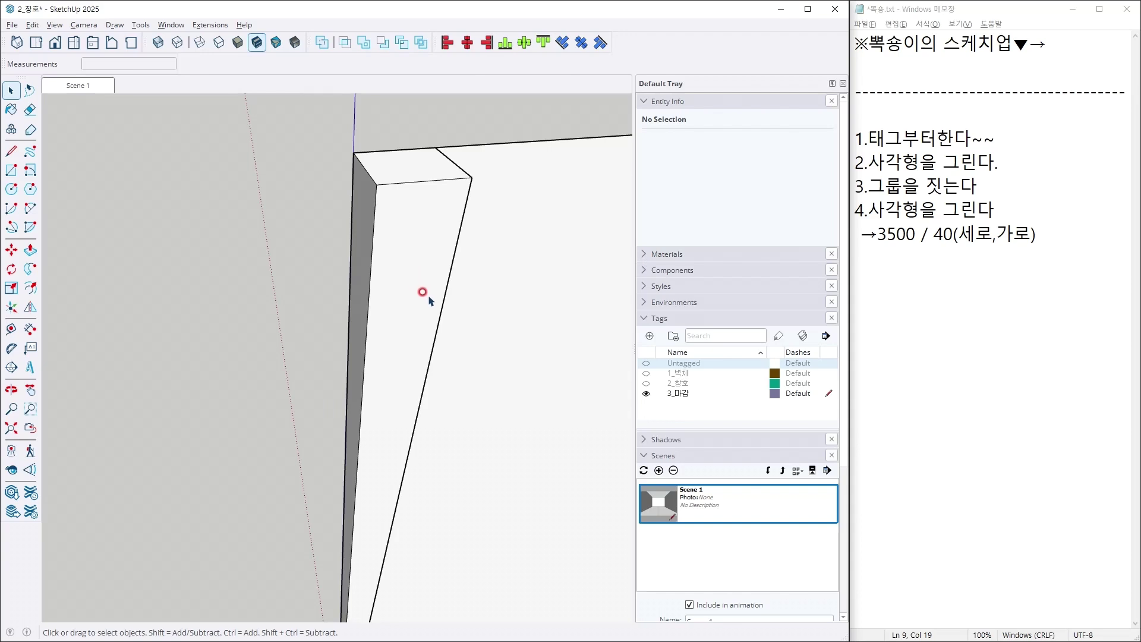
pyautogui.press('f')
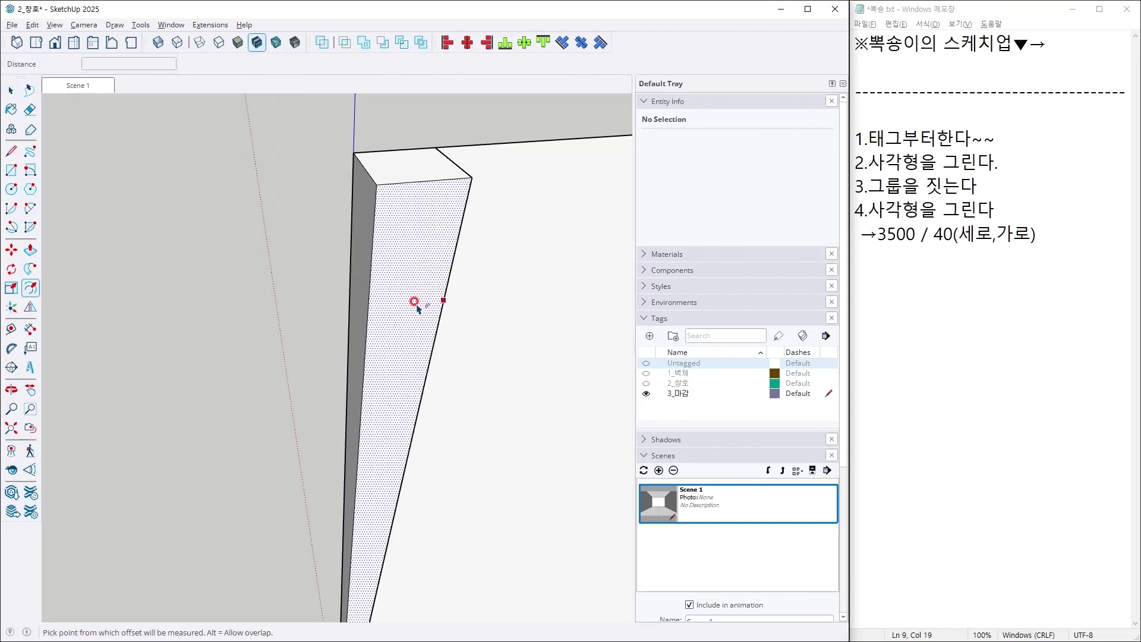
pyautogui.click(408, 291)
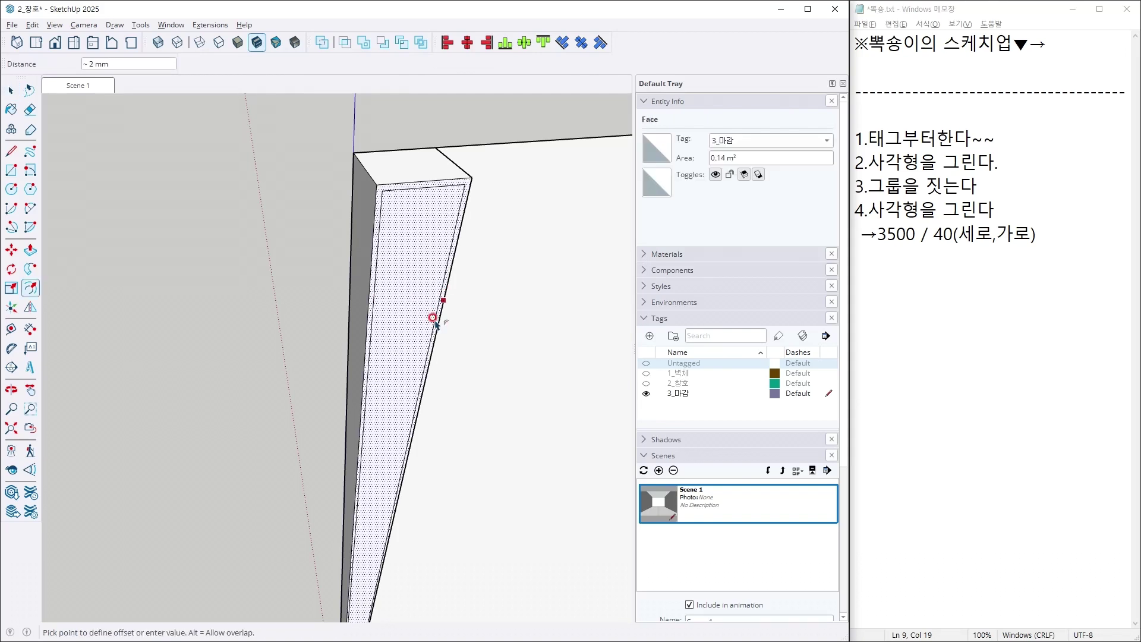
pyautogui.click(433, 319)
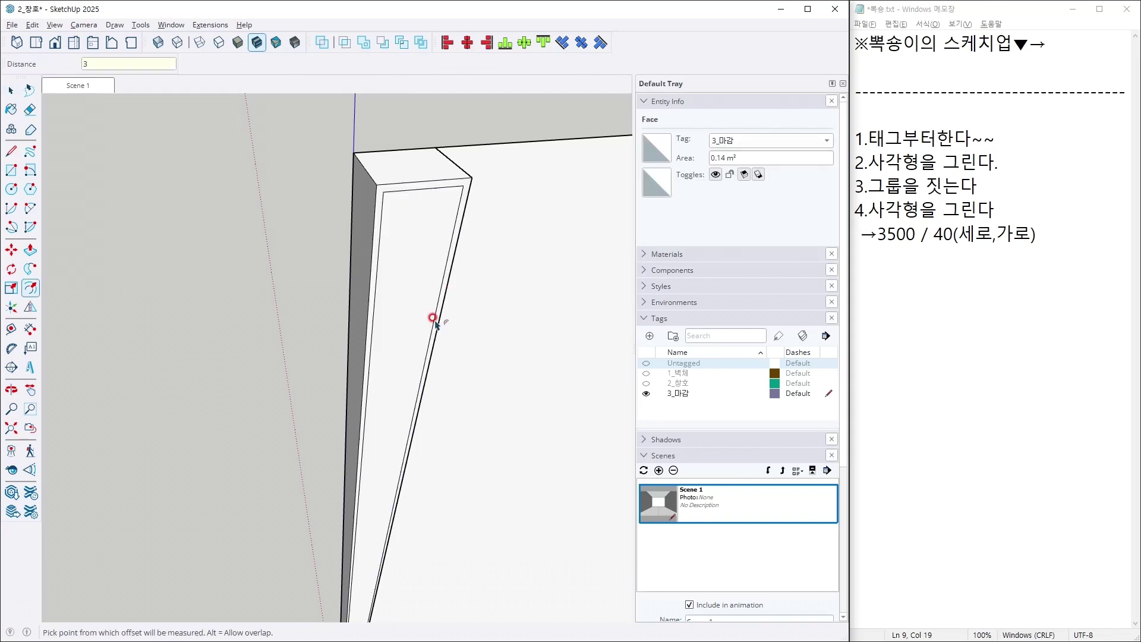
# Move the inset front face 3 mm outward to bevel the strip's front edges, and inspect the shape at its upper end.
pyautogui.press('space')
pyautogui.click(410, 277)
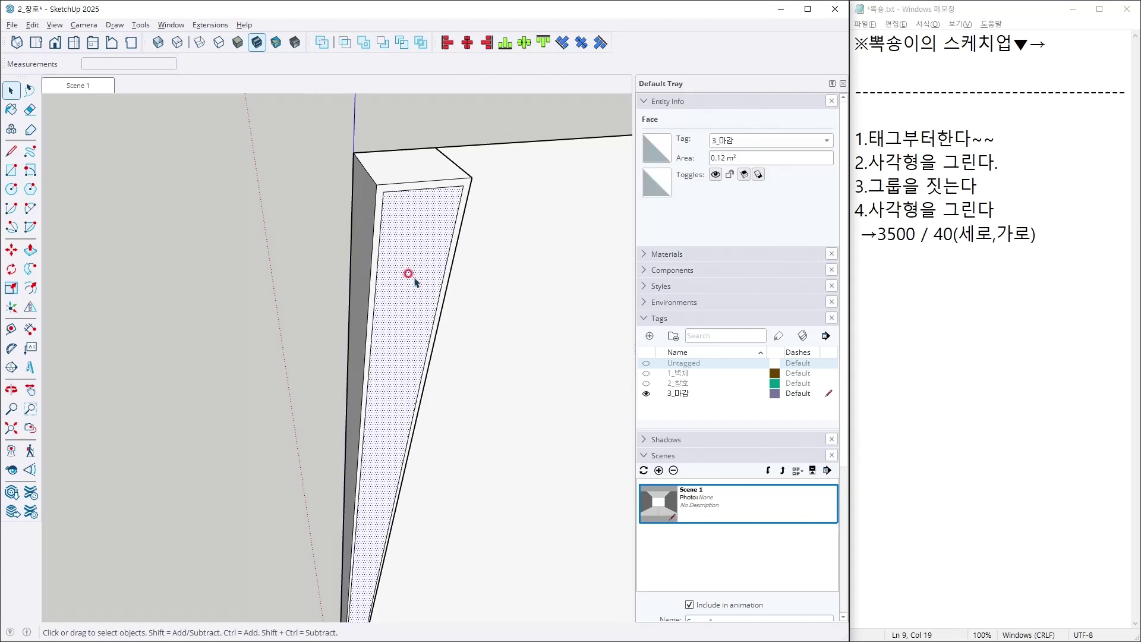
pyautogui.press('m')
pyautogui.click(383, 191)
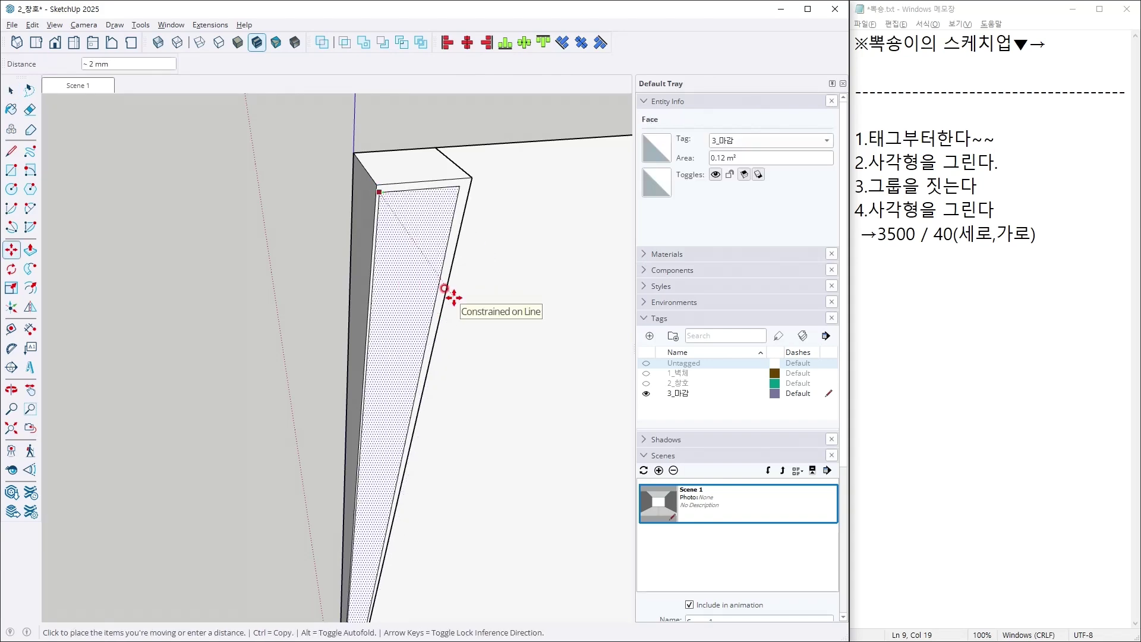
pyautogui.write('40')
pyautogui.press('Return')
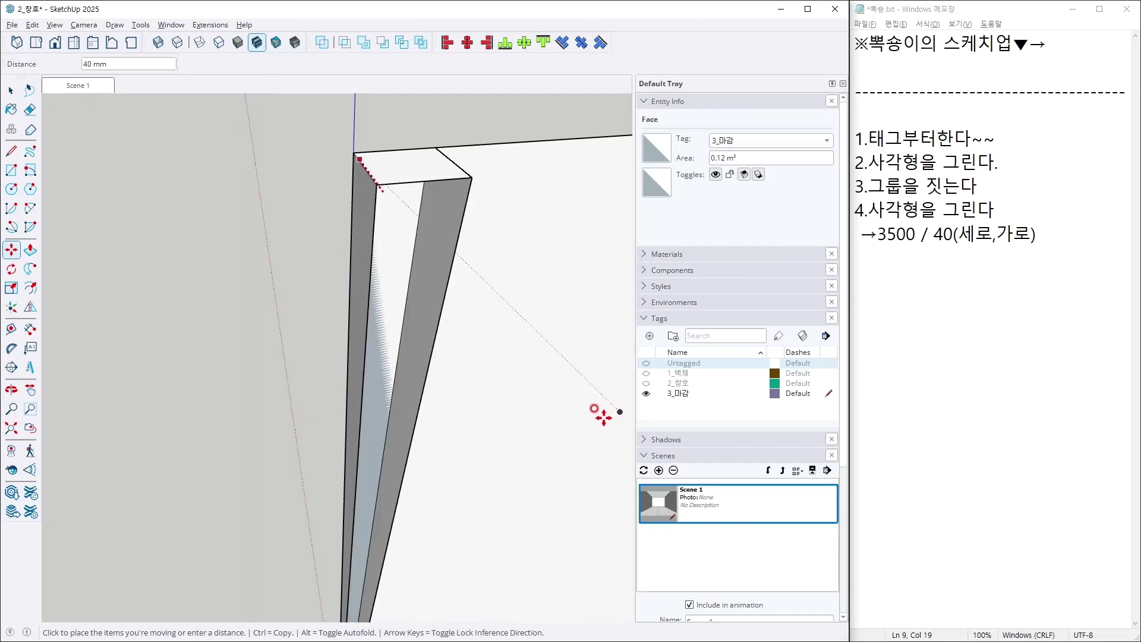
pyautogui.press('Escape')
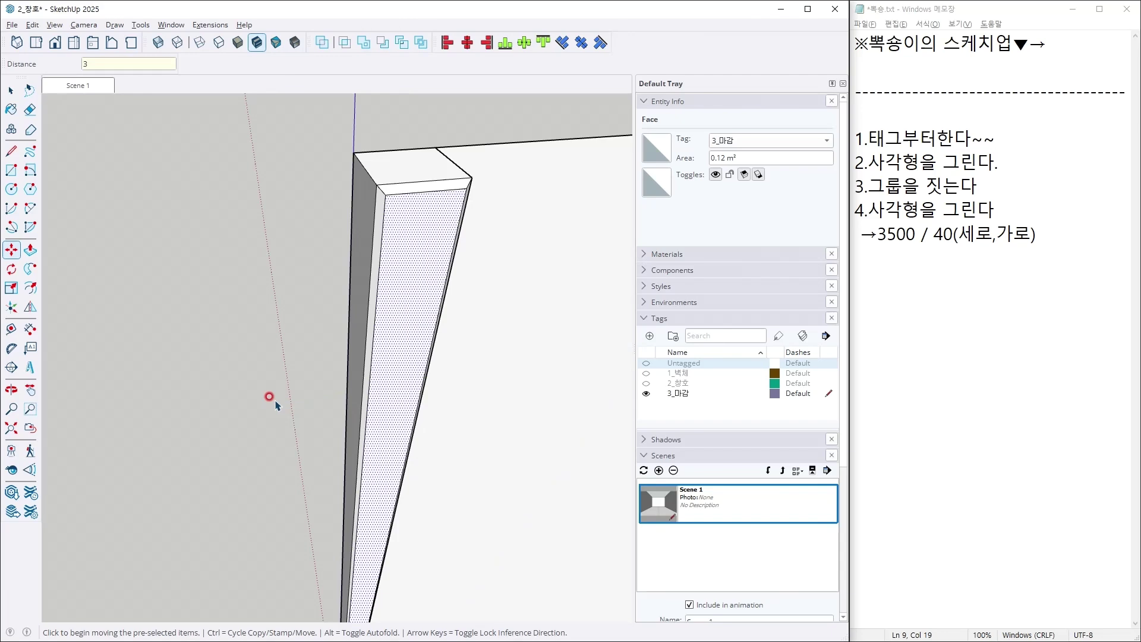
pyautogui.press('space')
pyautogui.moveTo(301, 319); pyautogui.dragTo(438, 323, button='middle')
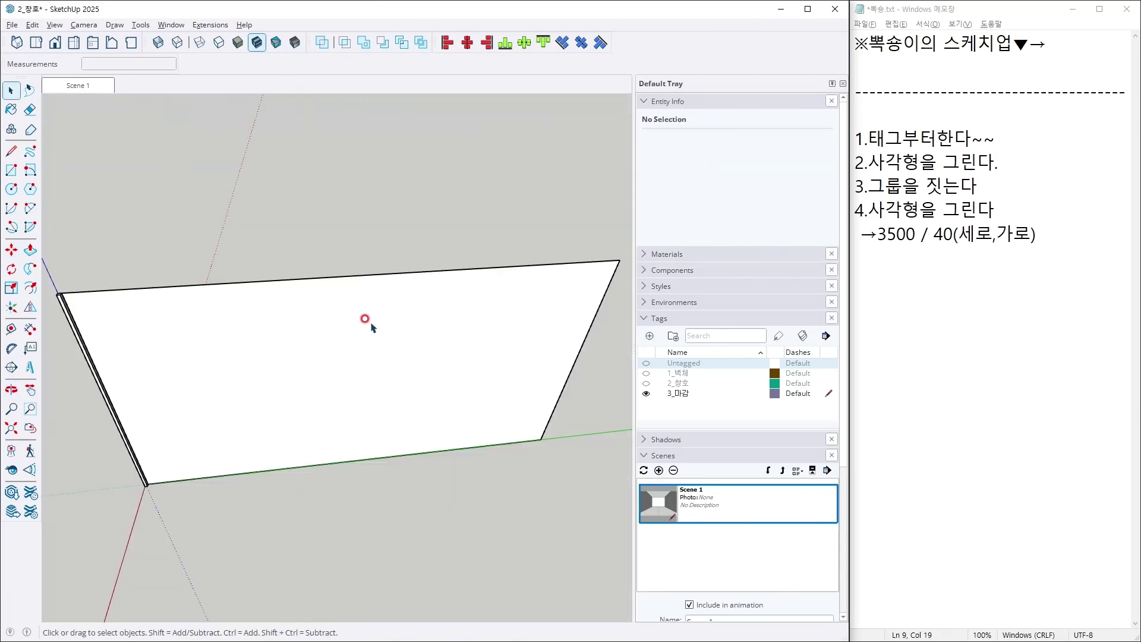
pyautogui.moveTo(143, 297); pyautogui.dragTo(149, 267, button='middle')
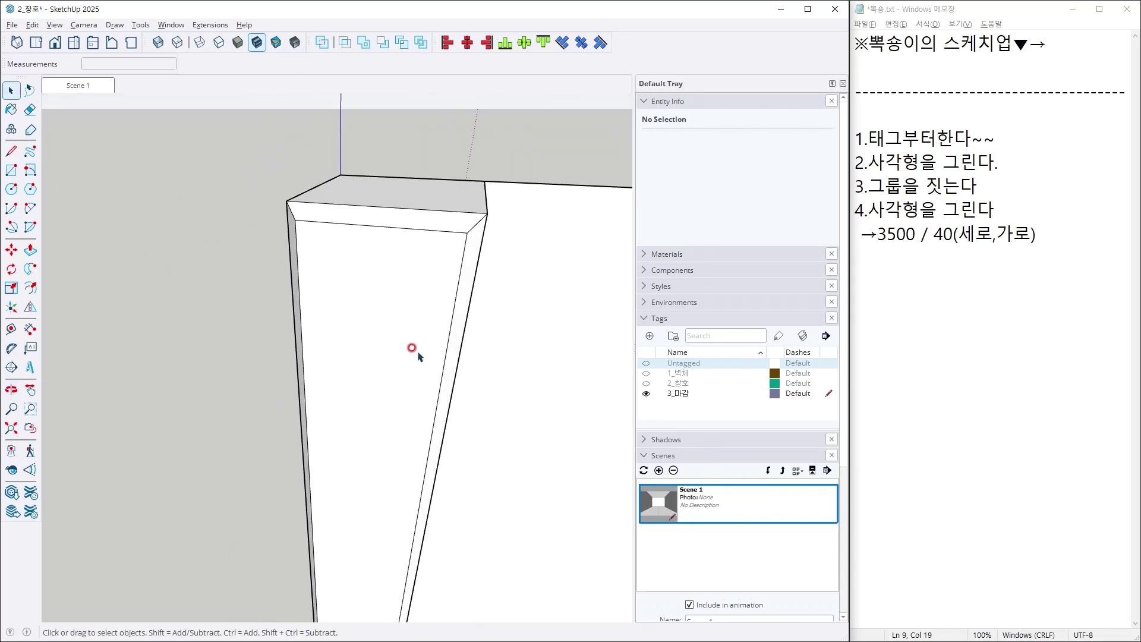
# Offset the front face of the unbevelled strip inward to leave a narrow rim around it, and select the inner face.
pyautogui.moveTo(395, 347); pyautogui.dragTo(518, 410, button='middle')
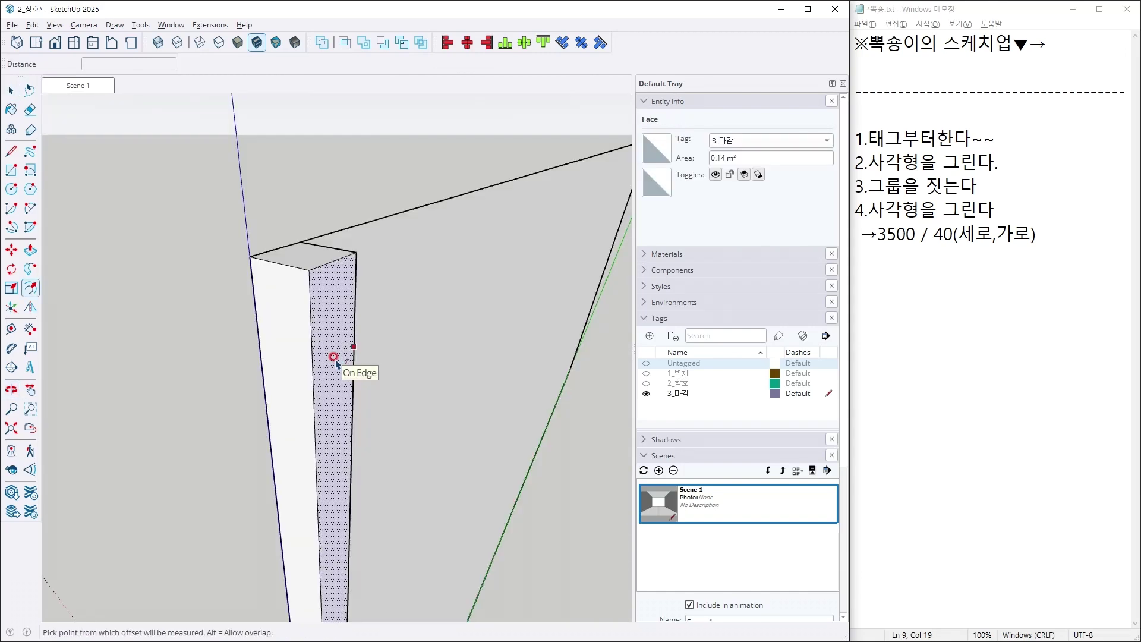
pyautogui.click(333, 357)
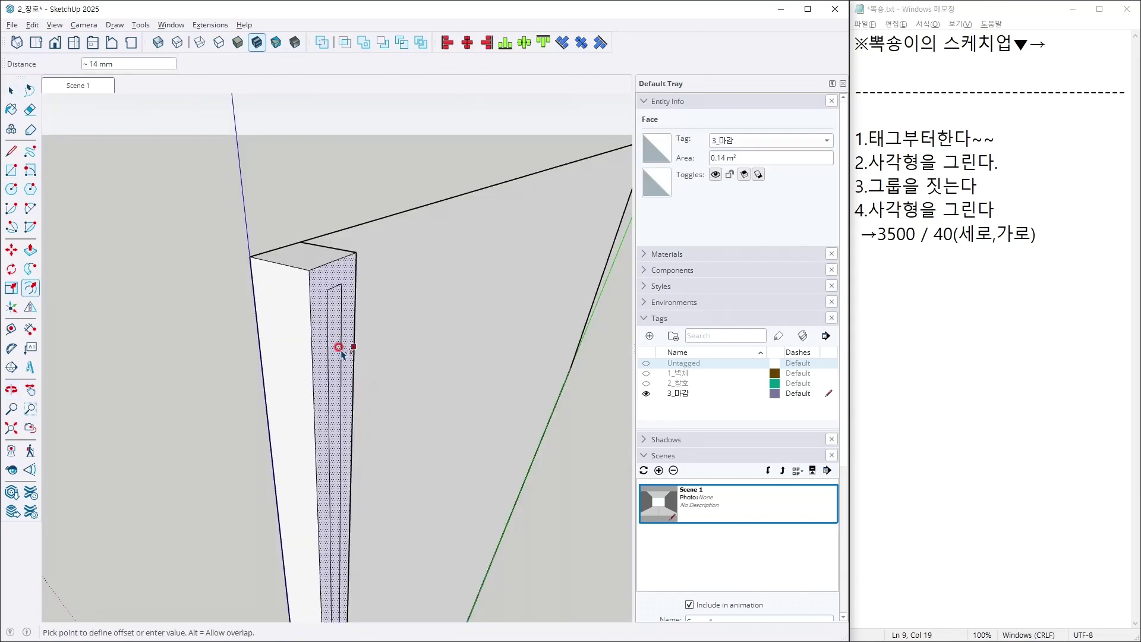
pyautogui.click(338, 347)
pyautogui.press('space')
pyautogui.click(331, 348)
# Extrude the inner front face slightly outward with Push/Pull to give the strip a stepped front.
pyautogui.moveTo(331, 347); pyautogui.dragTo(388, 424, button='middle')
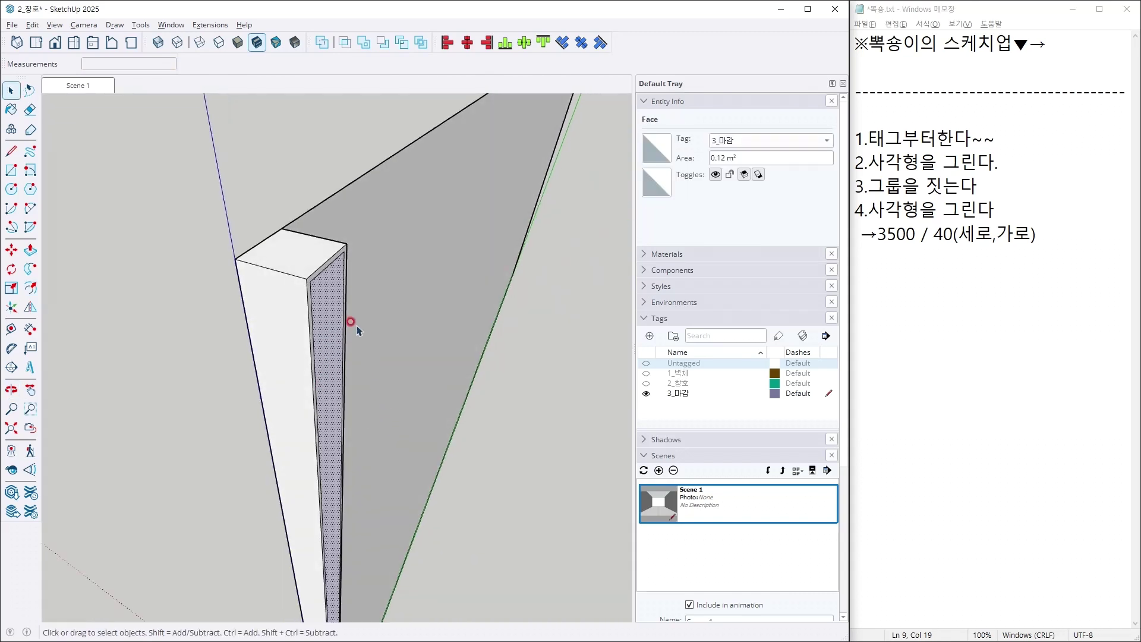
pyautogui.press('p')
pyautogui.click(324, 305)
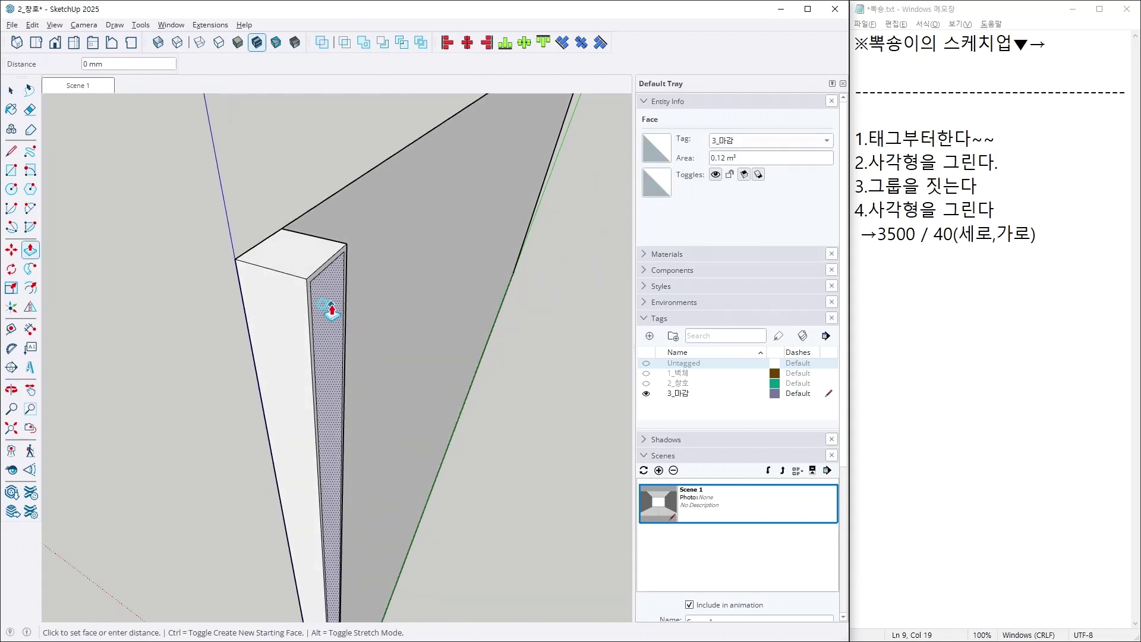
pyautogui.press('Return')
pyautogui.press('space')
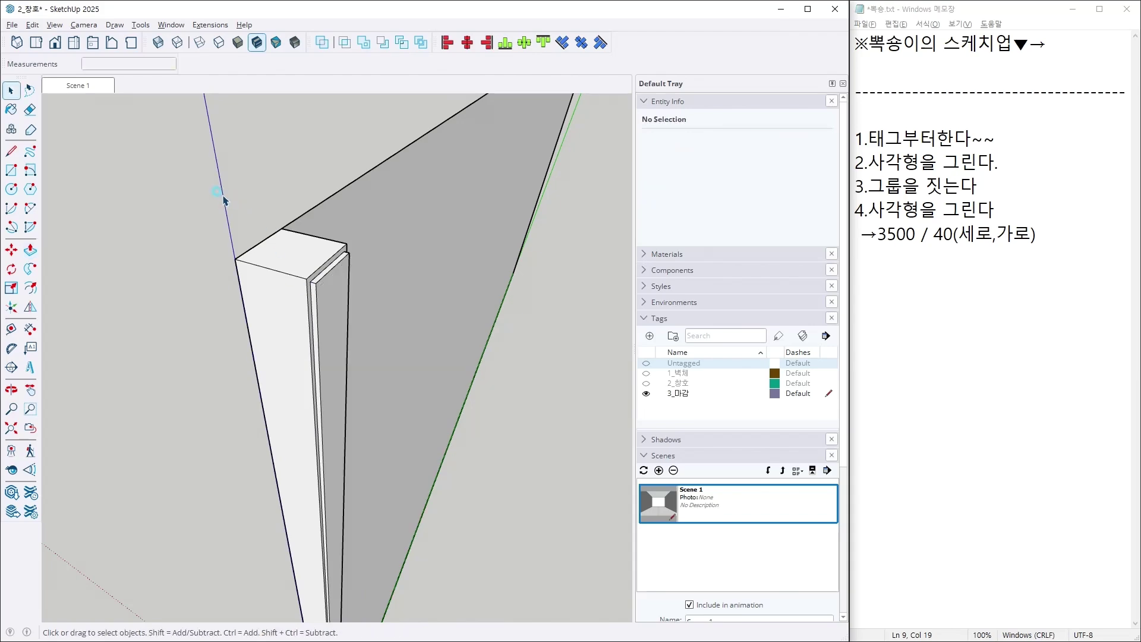
# Examine the strip's stepped front, its corners and rim face, and compare them with the slatted wood wall in the reference photo.
pyautogui.moveTo(224, 199); pyautogui.dragTo(323, 277, button='middle')
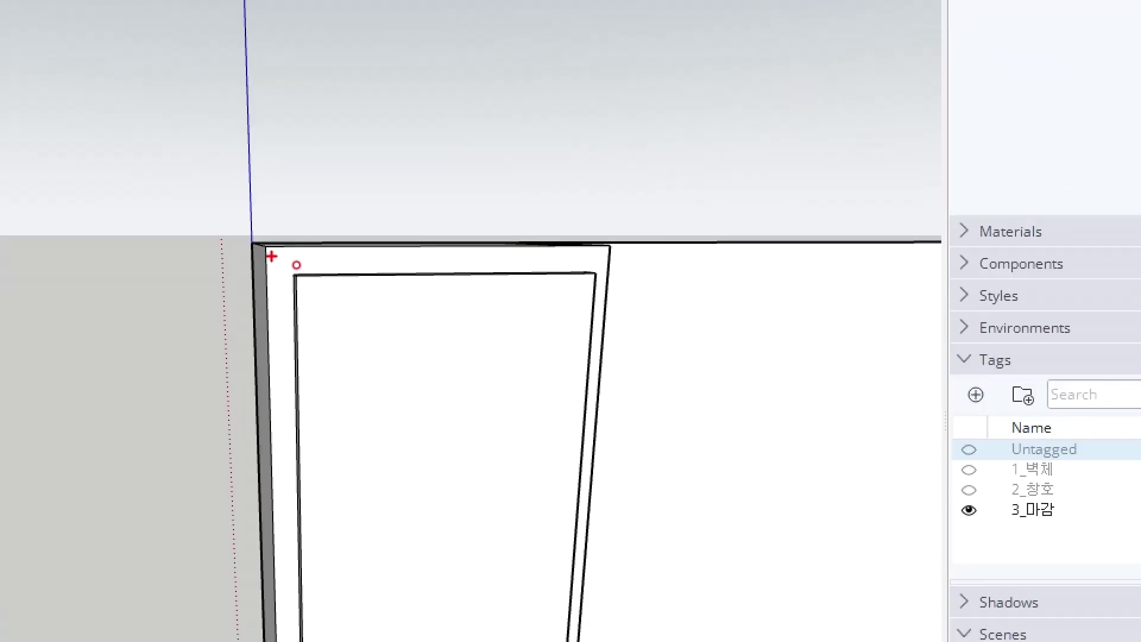
pyautogui.moveTo(267, 251); pyautogui.dragTo(313, 283)
pyautogui.moveTo(589, 274); pyautogui.dragTo(615, 244)
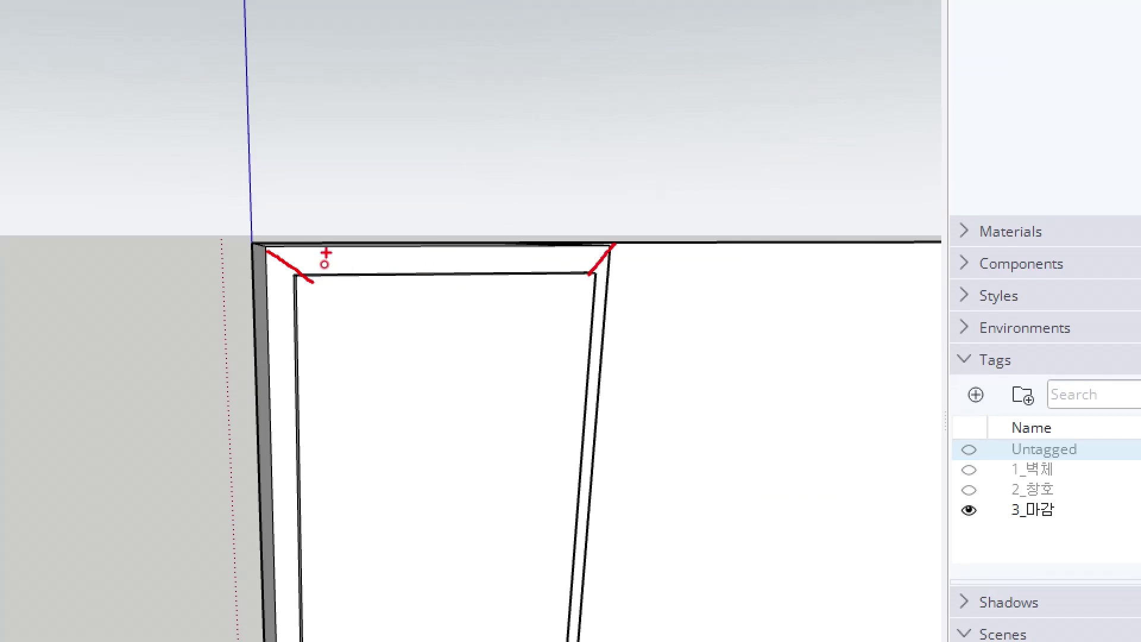
pyautogui.moveTo(318, 247)
pyautogui.mouseDown()
pyautogui.moveTo(340, 268)
pyautogui.moveTo(374, 237)
pyautogui.moveTo(380, 247)
pyautogui.mouseUp()
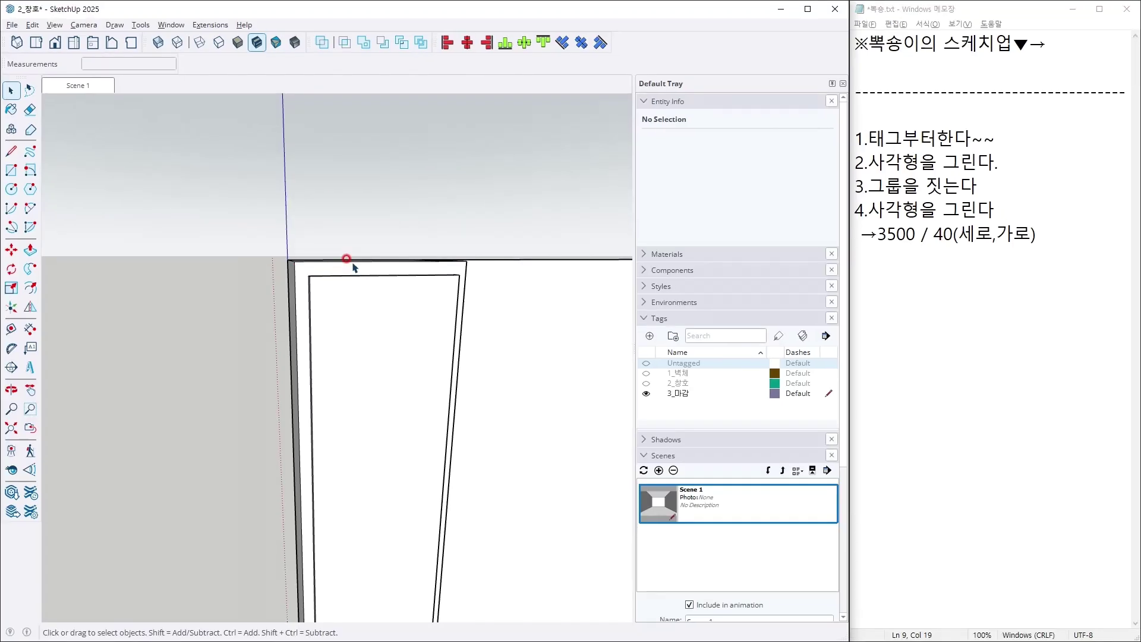
pyautogui.moveTo(343, 285)
pyautogui.mouseDown(button='middle')
pyautogui.moveTo(331, 413)
pyautogui.moveTo(544, 306)
pyautogui.moveTo(527, 288)
pyautogui.mouseUp(button='middle')
pyautogui.hotkey('alt', 'Tab')
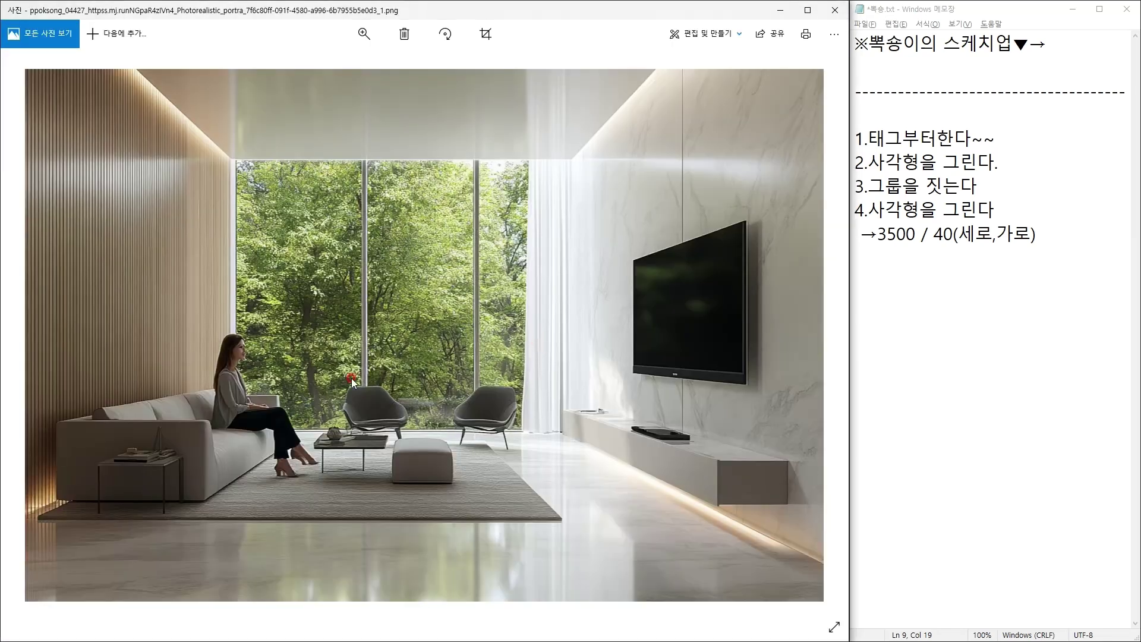
pyautogui.hotkey('alt', 'Tab')
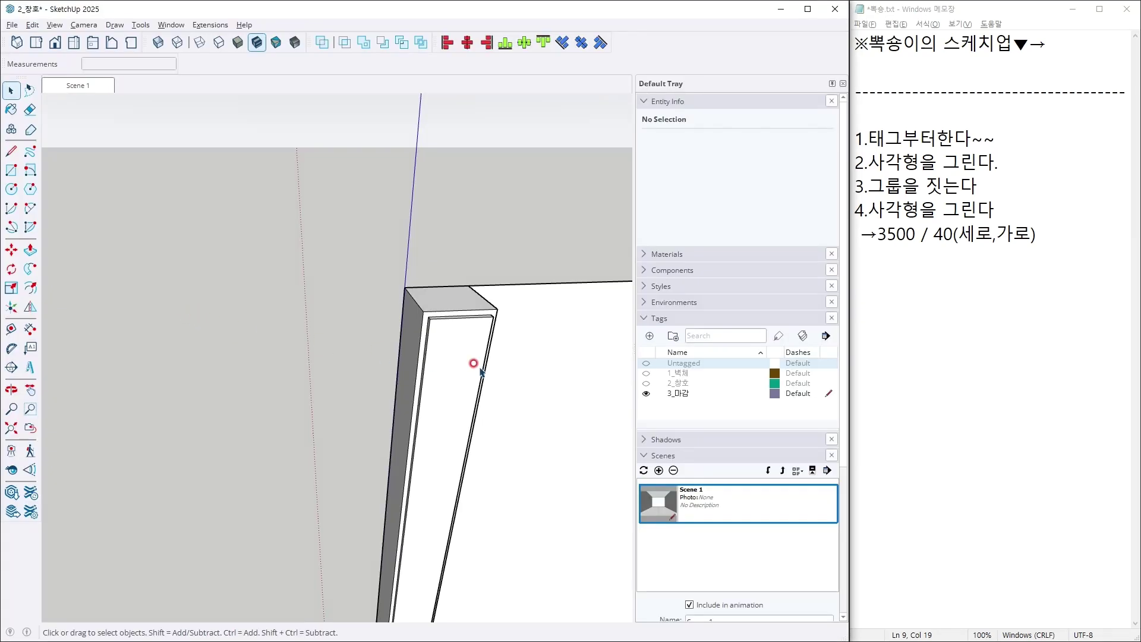
pyautogui.moveTo(483, 371)
pyautogui.mouseDown(button='middle')
pyautogui.moveTo(365, 222)
pyautogui.moveTo(203, 258)
pyautogui.moveTo(176, 331)
pyautogui.moveTo(443, 463)
pyautogui.mouseUp(button='middle')
pyautogui.scroll(6, 279, 172)
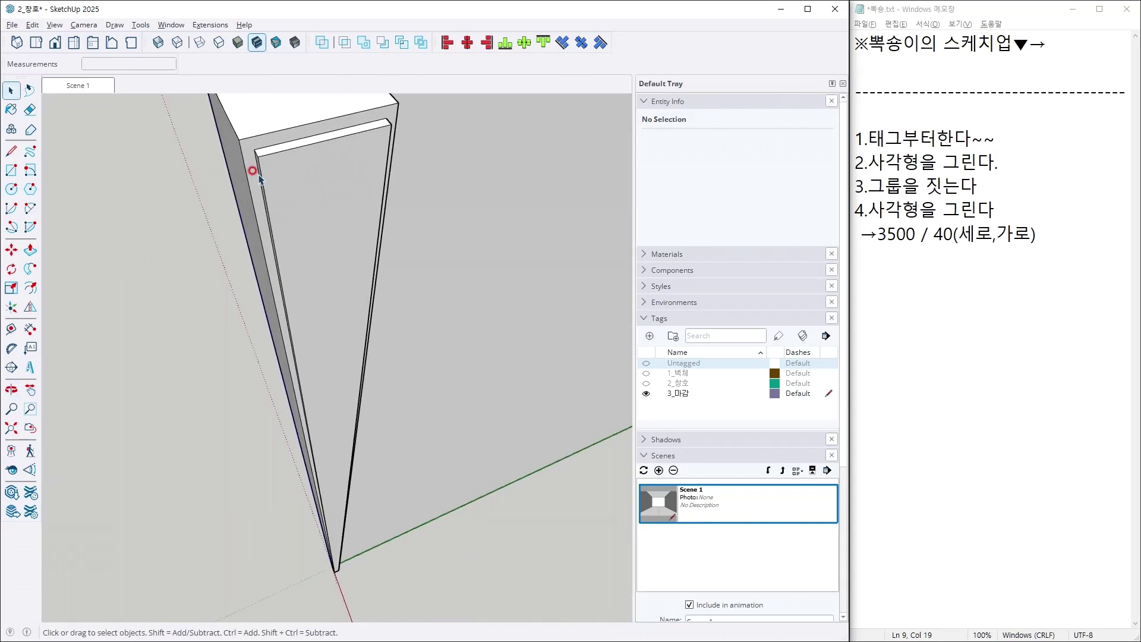
pyautogui.click(248, 130)
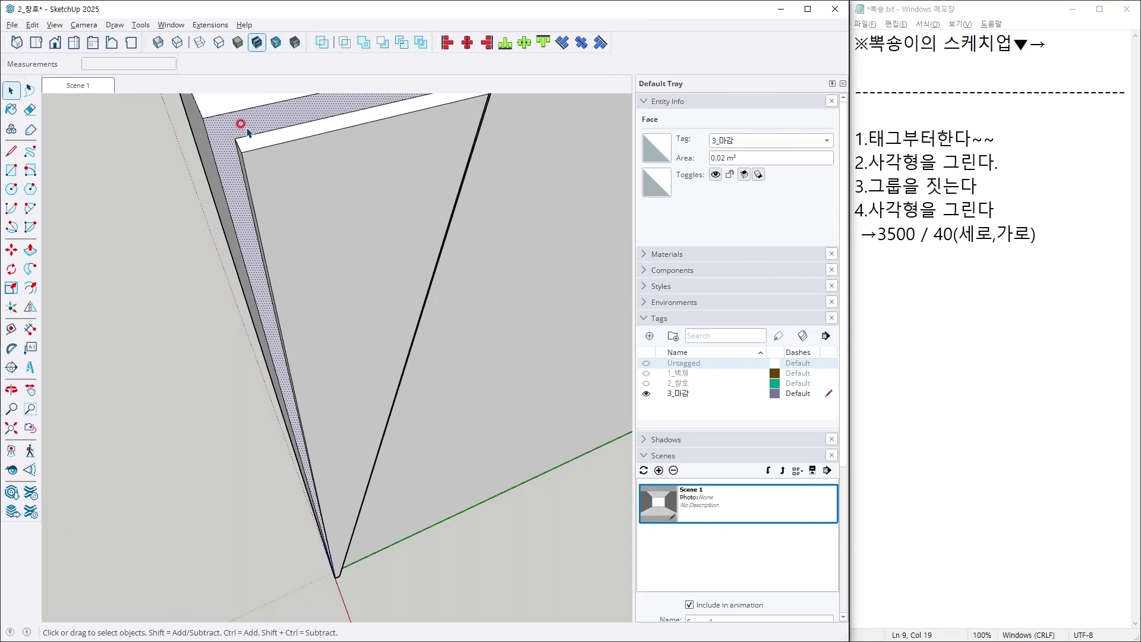
pyautogui.hotkey('alt', 'Tab')
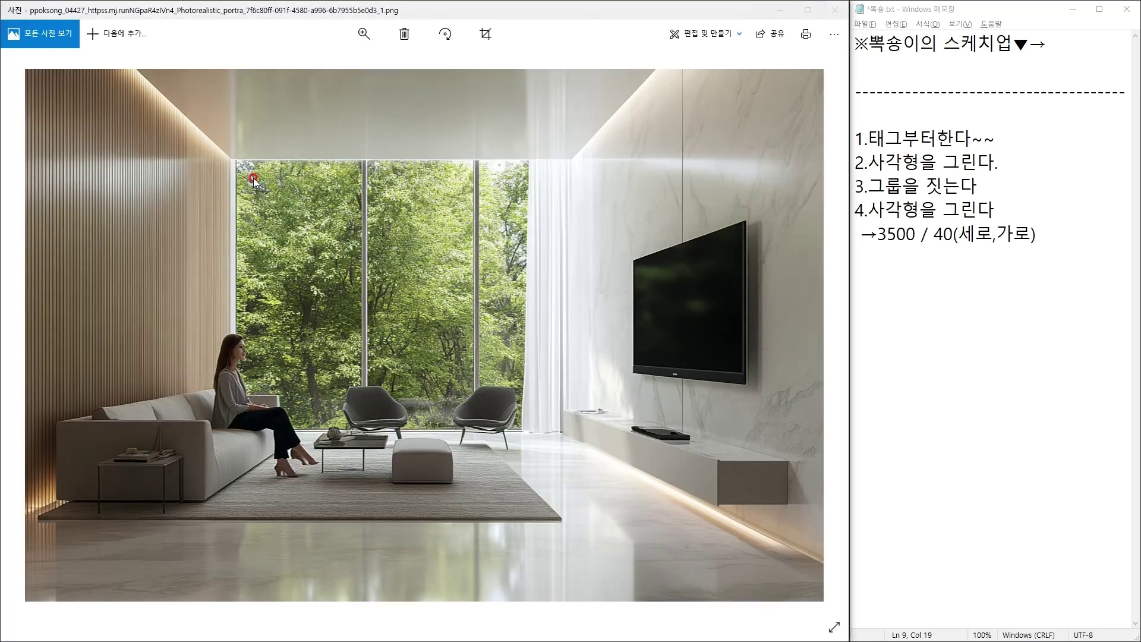
pyautogui.hotkey('alt', 'Tab')
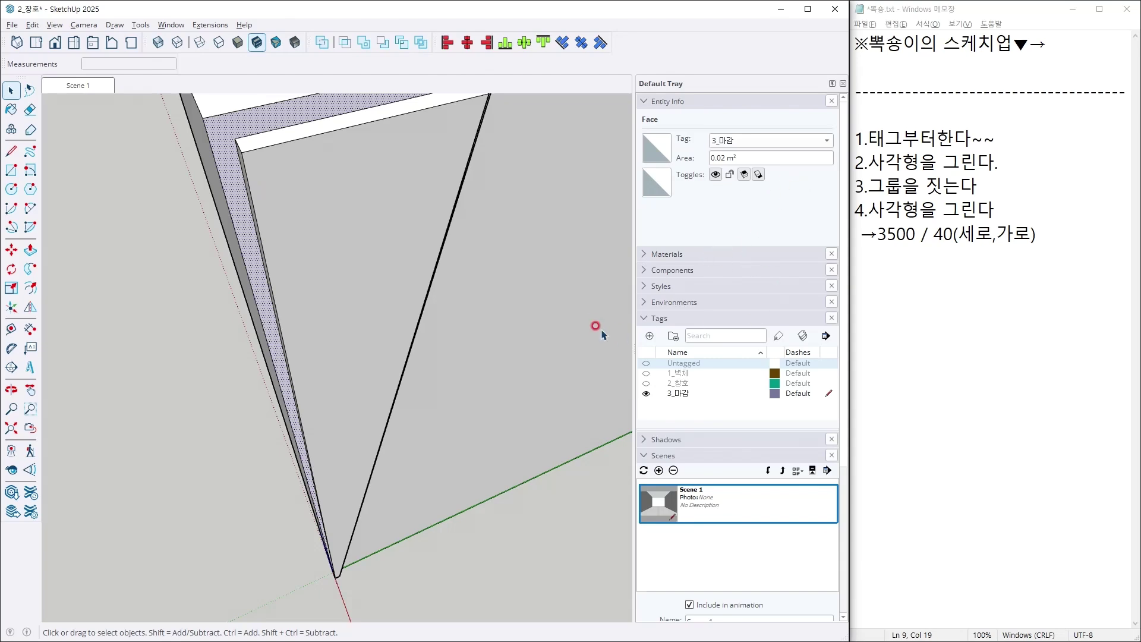
# Switch to the SketchUp Texture Club page in the browser and browse Architecture, Wood, Fine wood to the Medium wood textures.
pyautogui.hotkey('alt', 'Tab')
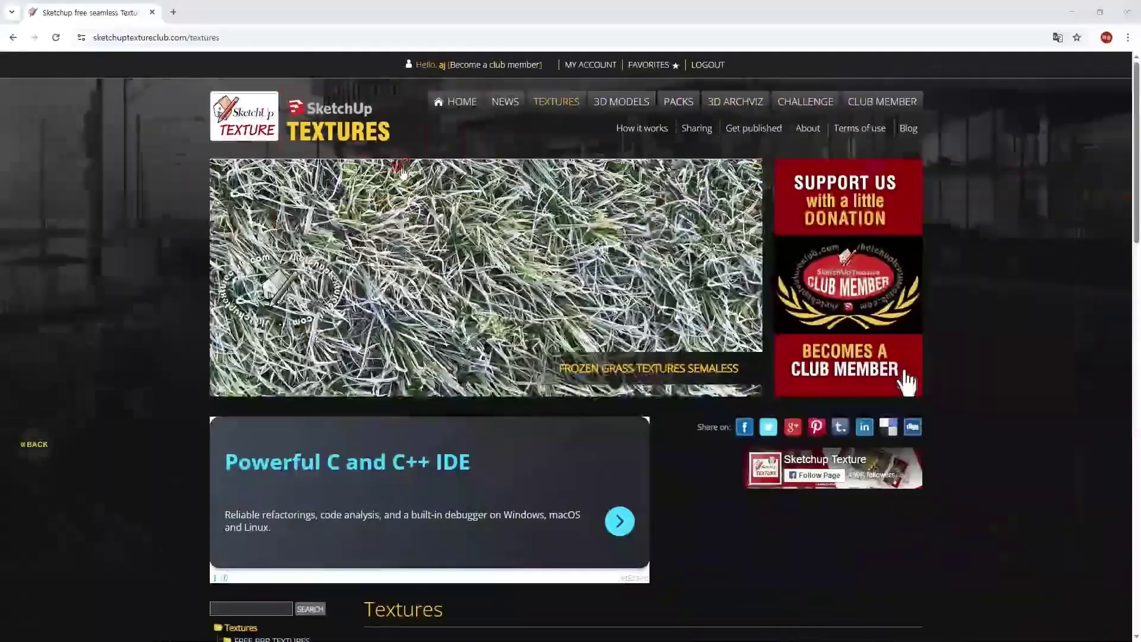
pyautogui.scroll(-7, 276, 390)
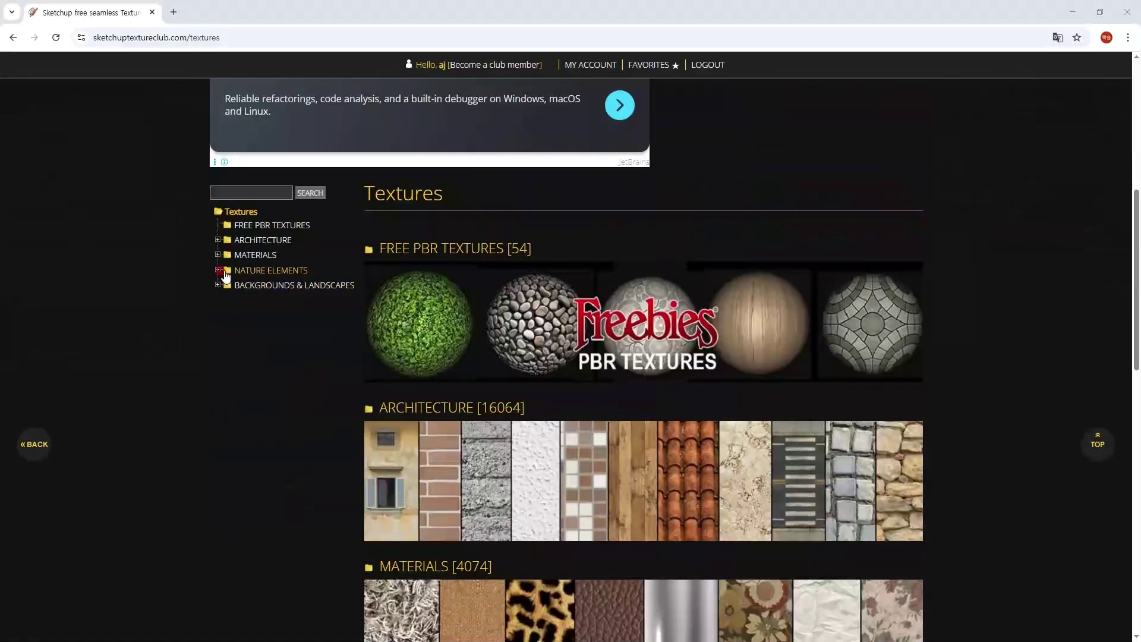
pyautogui.click(217, 241)
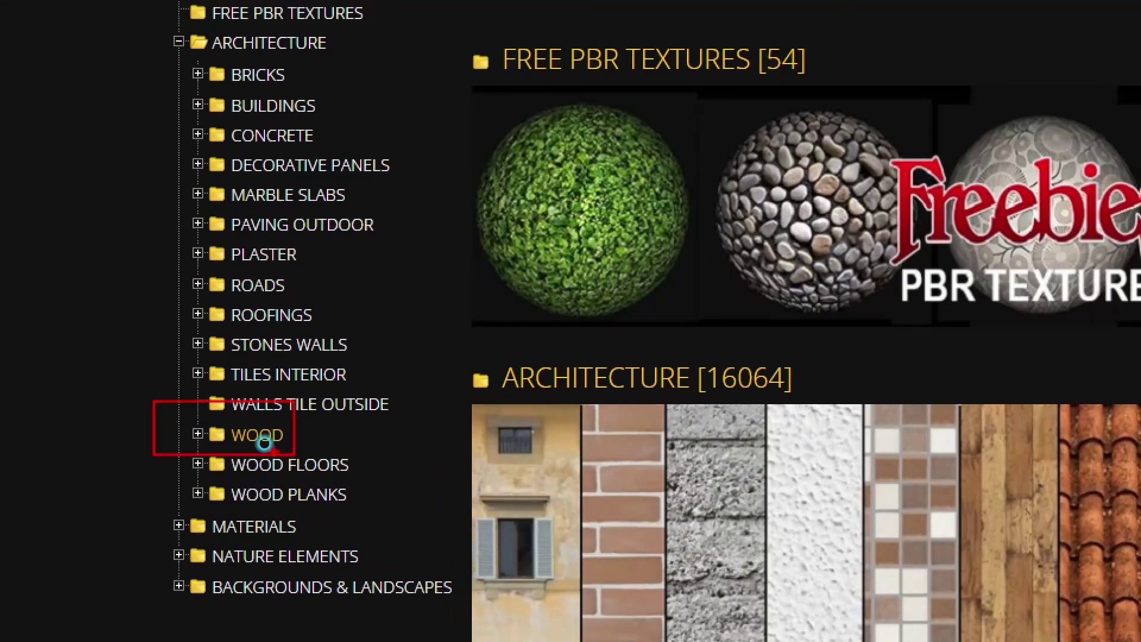
pyautogui.click(261, 438)
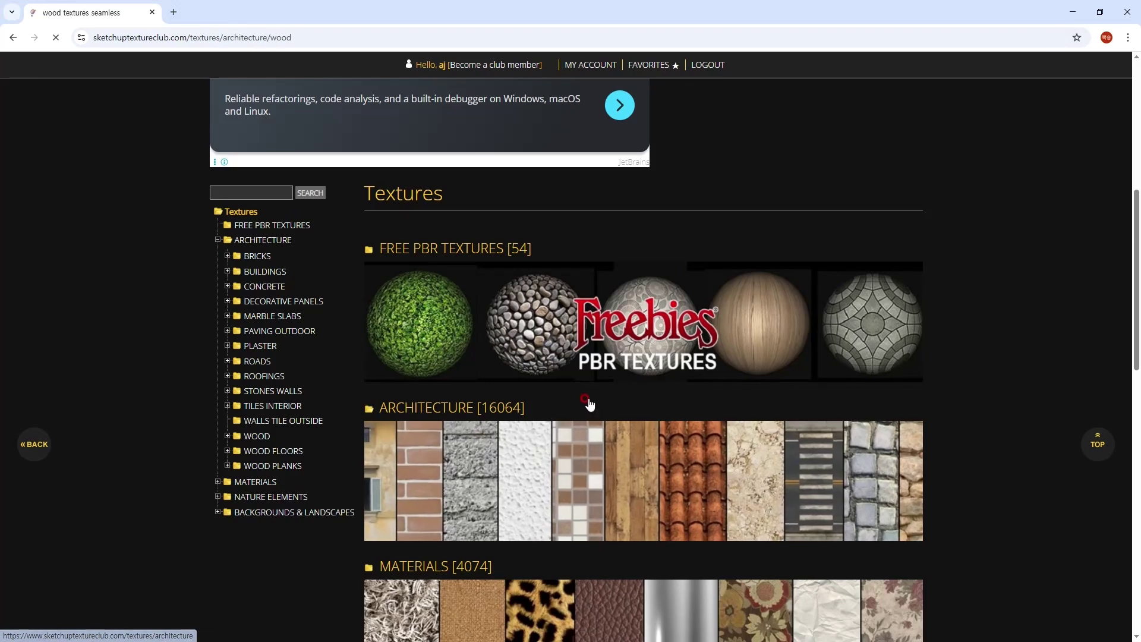
pyautogui.scroll(-2, 675, 396)
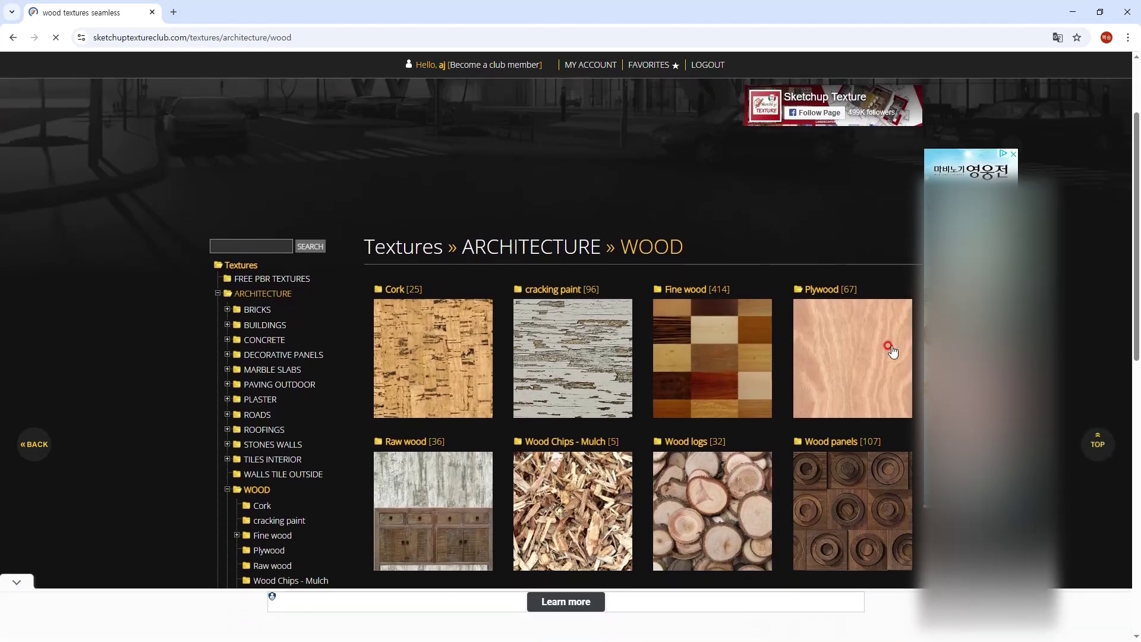
pyautogui.click(681, 343)
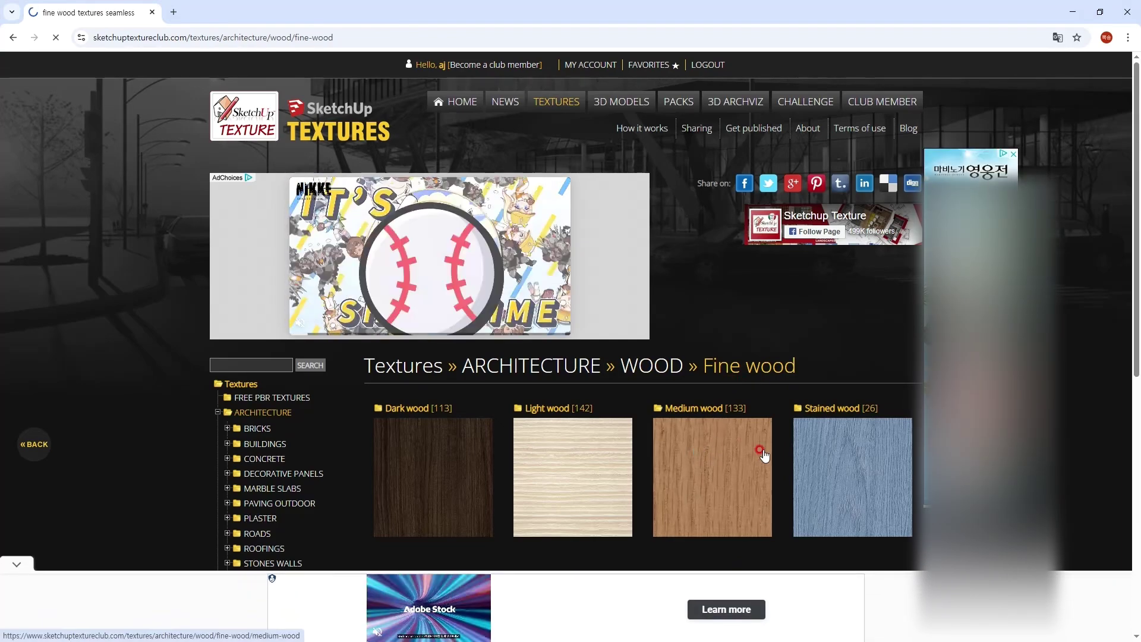
pyautogui.click(764, 455)
pyautogui.scroll(-4, 762, 451)
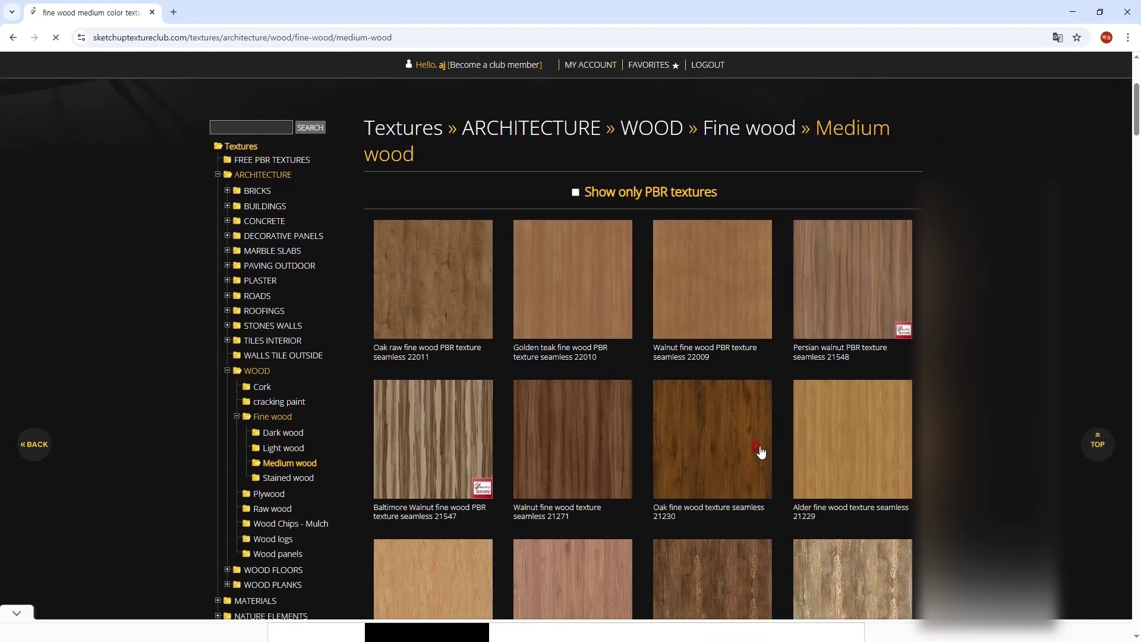
# Download the free-user version of the Golden teak fine wood PBR texture seamless 22010 and return to SketchUp.
pyautogui.click(581, 275)
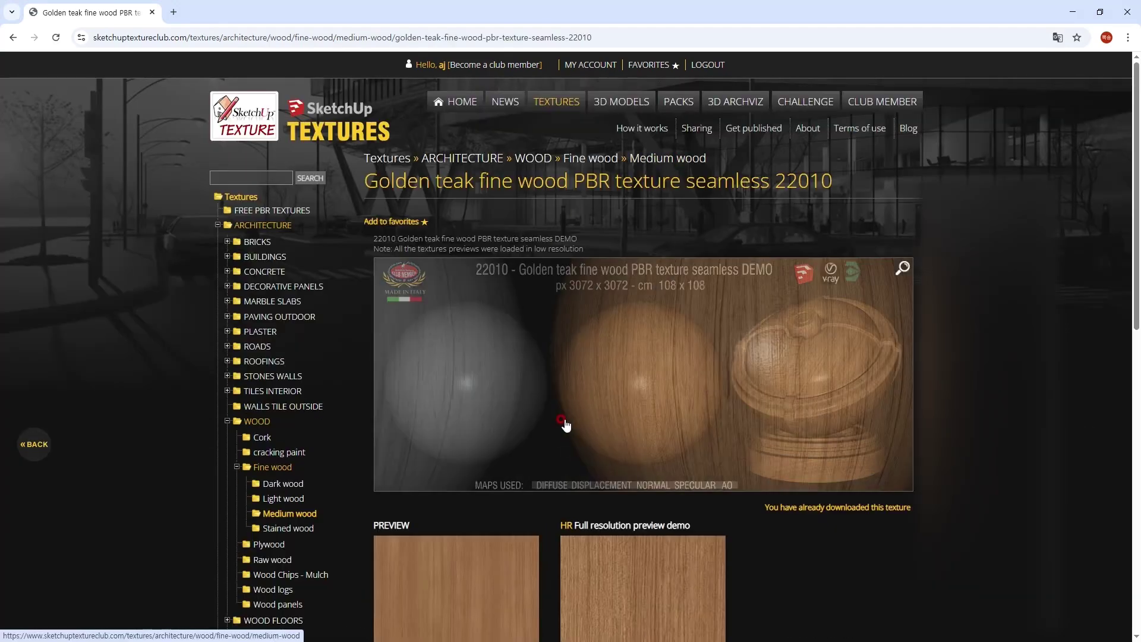
pyautogui.scroll(-7, 493, 522)
pyautogui.click(463, 351)
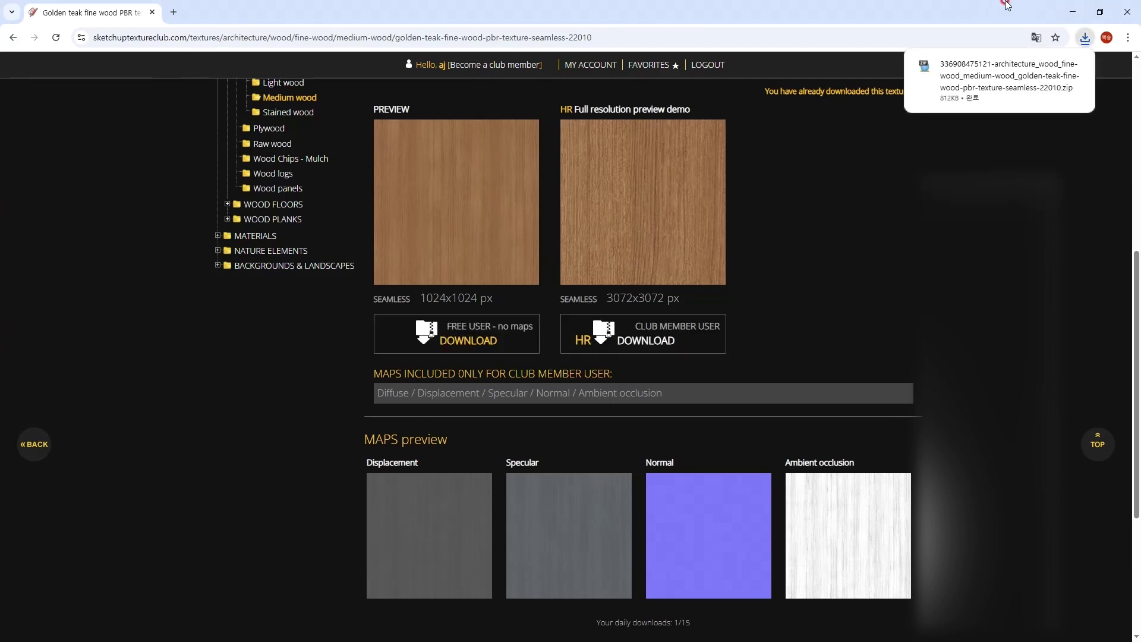
pyautogui.click(1065, 9)
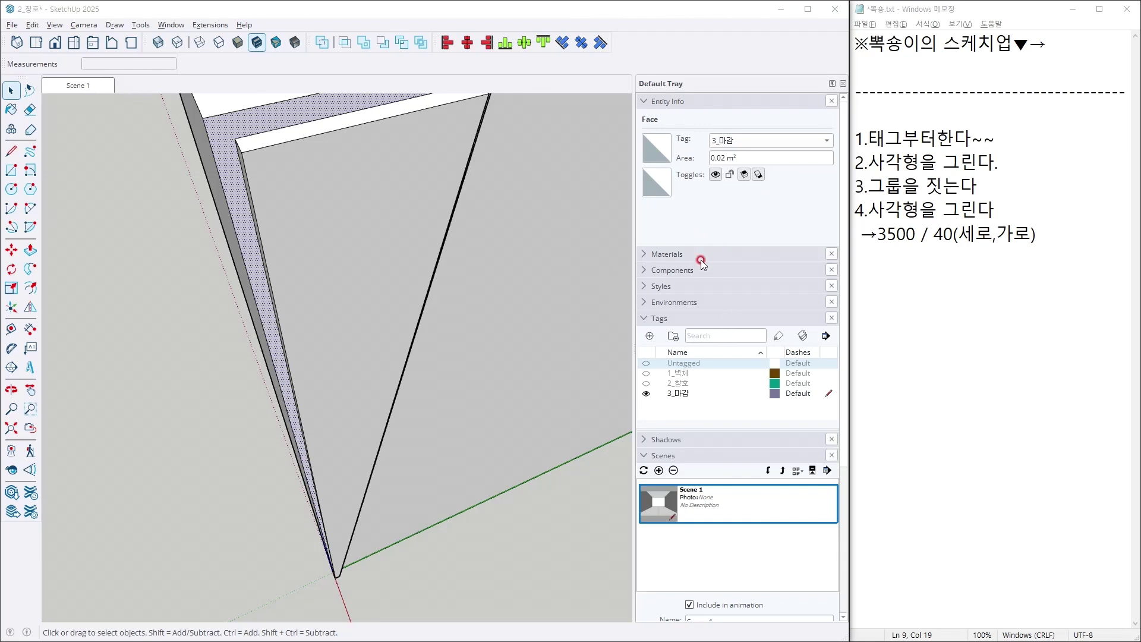
# Create a new material and load the downloaded wood PBR seamless texture from the MAPS folder on drive D as its image.
pyautogui.click(679, 255)
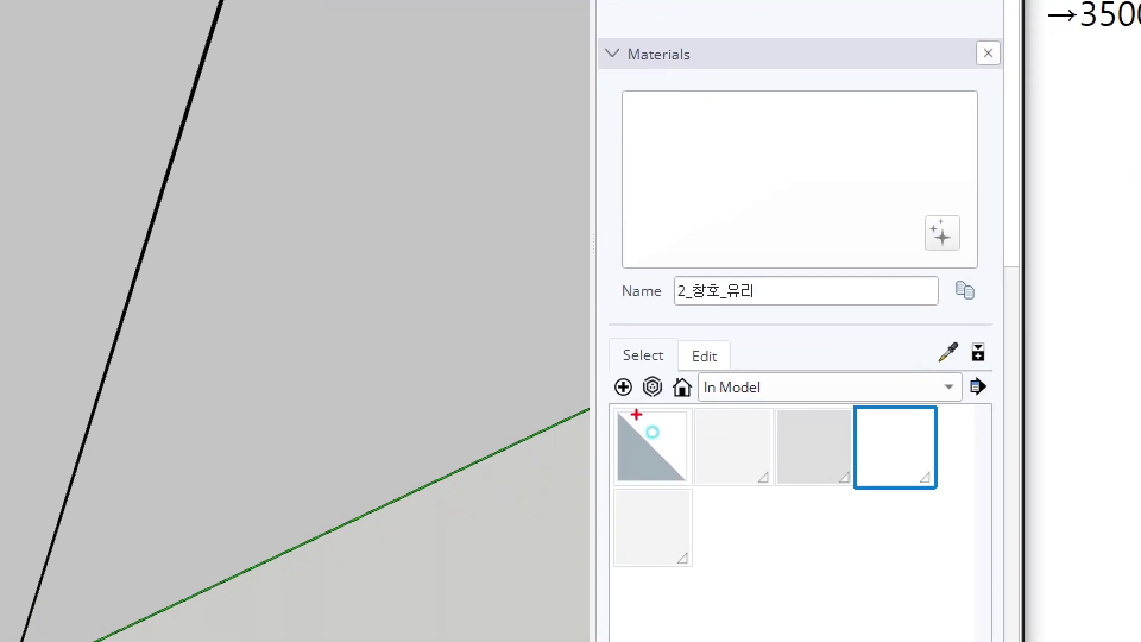
pyautogui.click(649, 420)
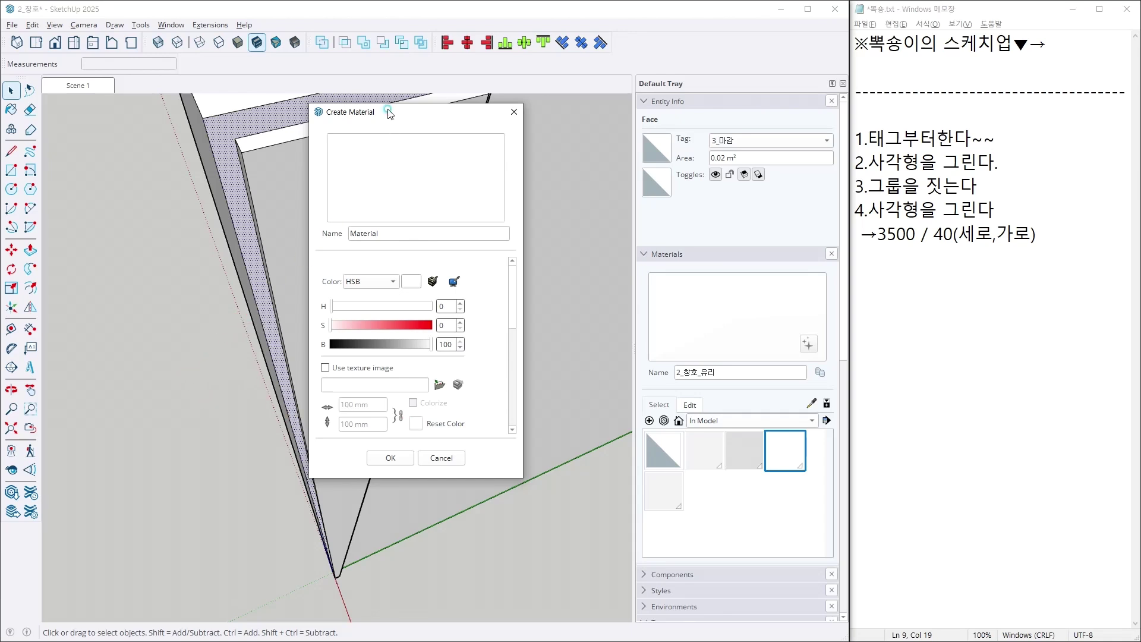
pyautogui.moveTo(388, 112); pyautogui.dragTo(749, 103)
pyautogui.moveTo(418, 188)
pyautogui.mouseDown(button='middle')
pyautogui.moveTo(158, 137)
pyautogui.moveTo(229, 94)
pyautogui.moveTo(268, 139)
pyautogui.mouseUp(button='middle')
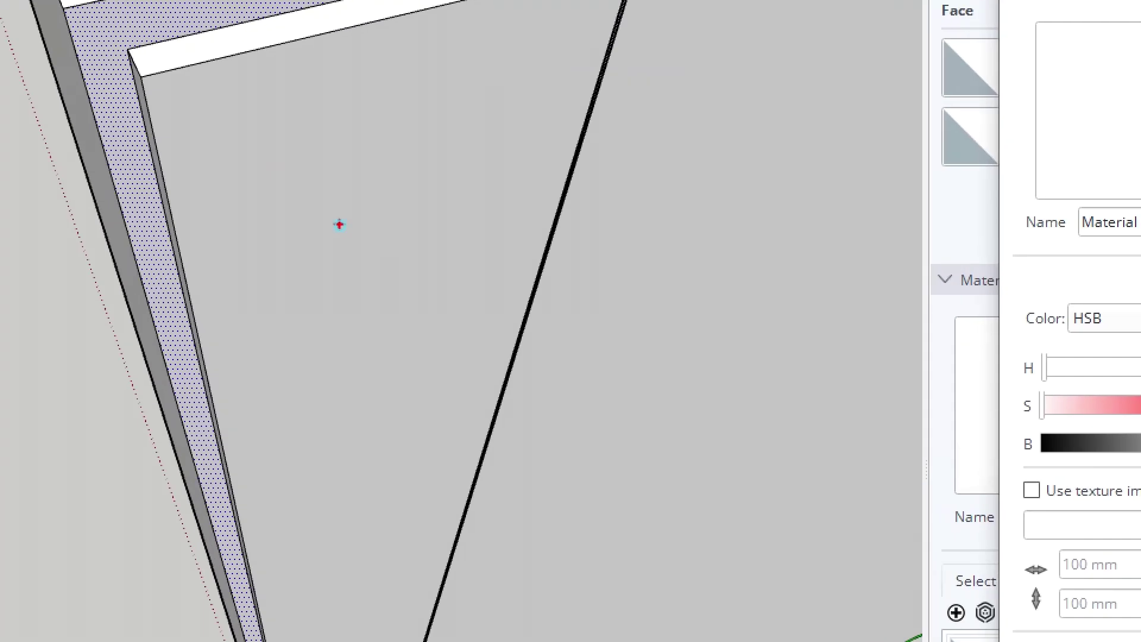
pyautogui.moveTo(312, 202); pyautogui.dragTo(342, 193)
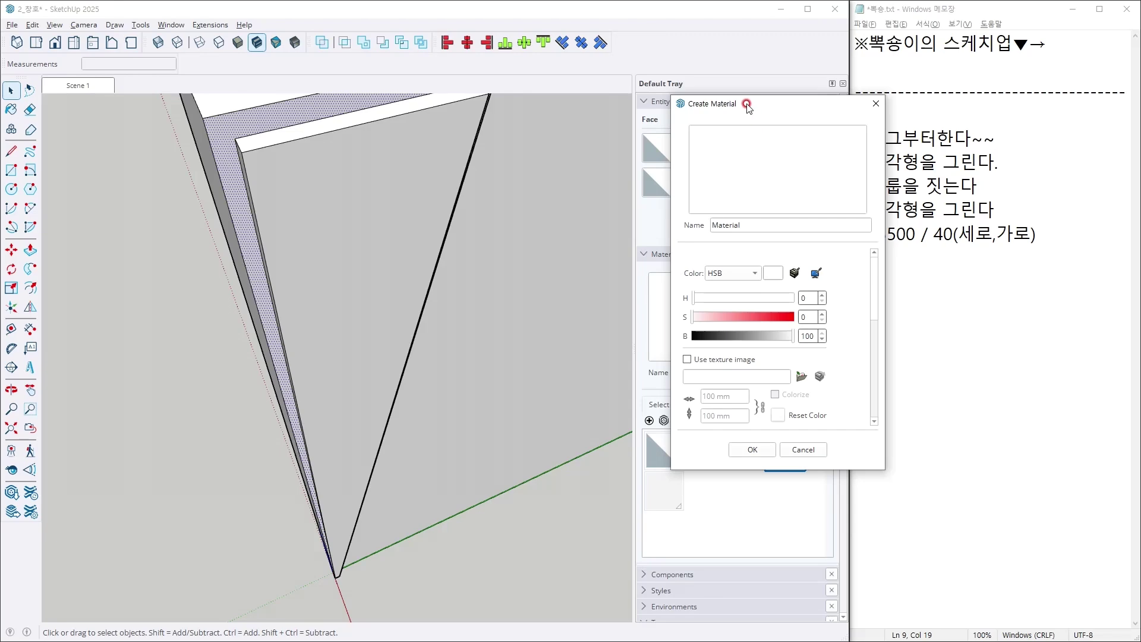
pyautogui.moveTo(746, 105); pyautogui.dragTo(438, 86)
pyautogui.click(494, 358)
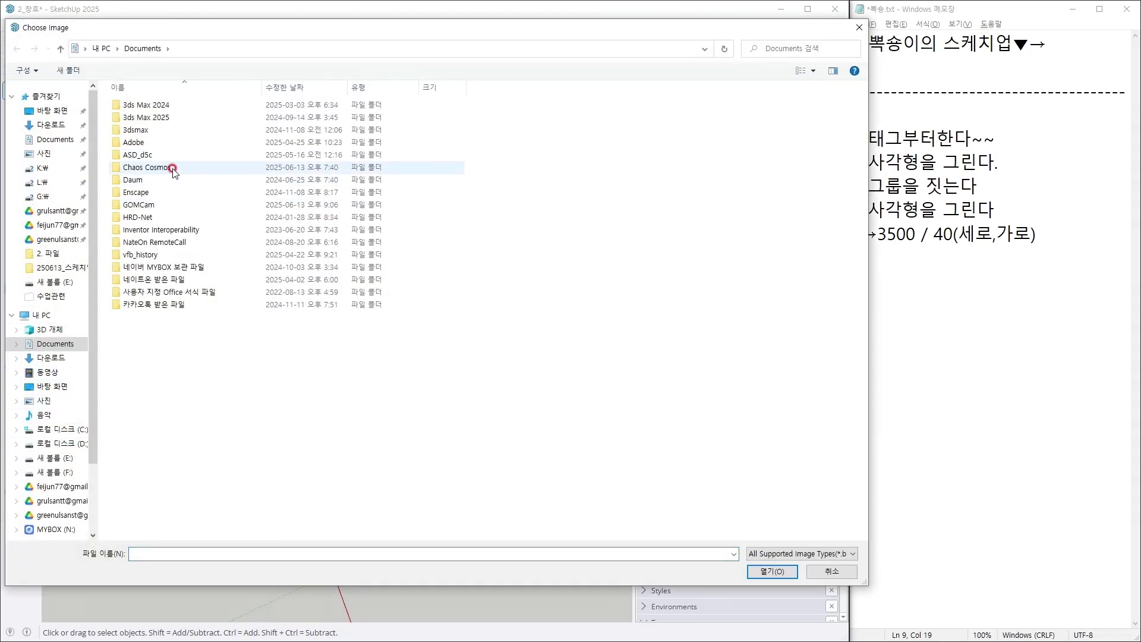
pyautogui.click(59, 443)
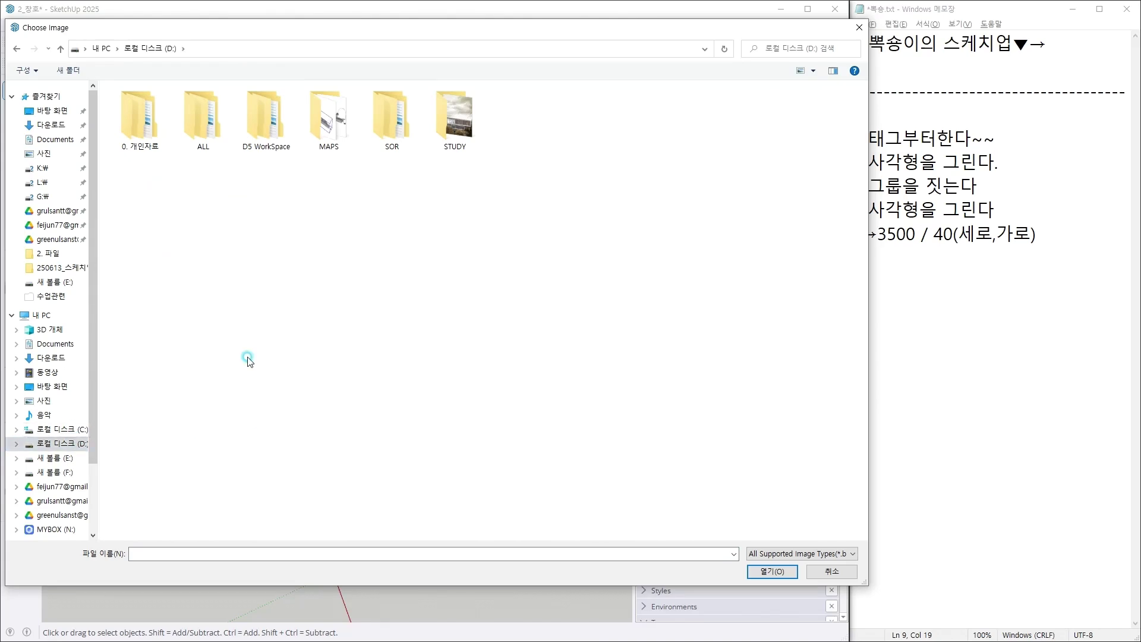
pyautogui.doubleClick(346, 128)
pyautogui.doubleClick(468, 104)
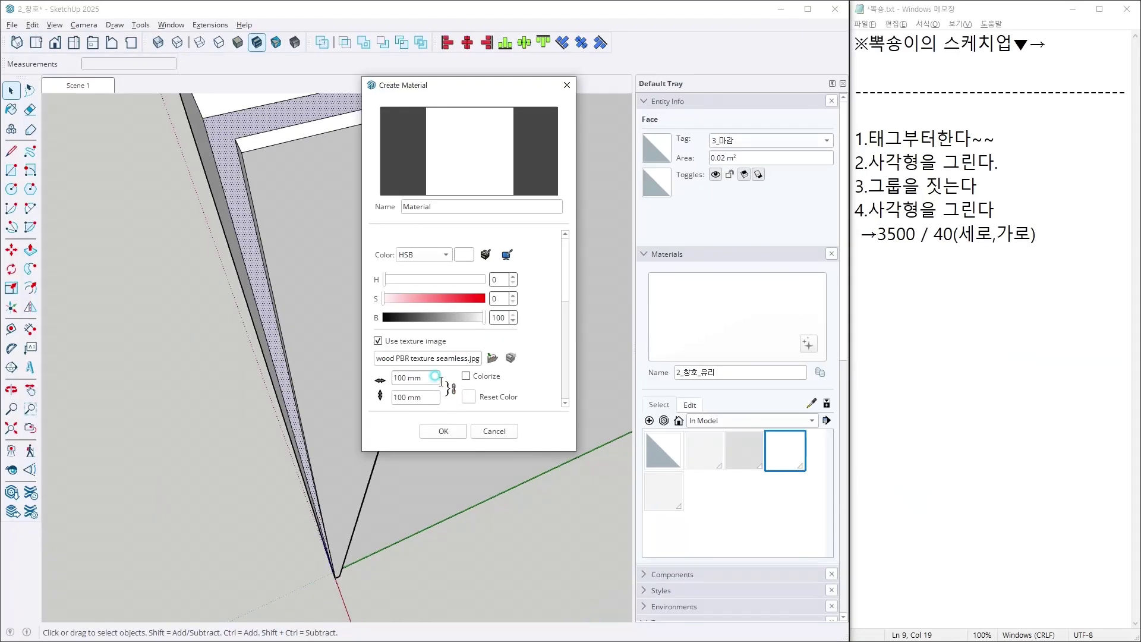
# Set the texture size to 800 mm and add the note "5.맵사이즈는 보통 500~800" in Notepad.
pyautogui.click(450, 380)
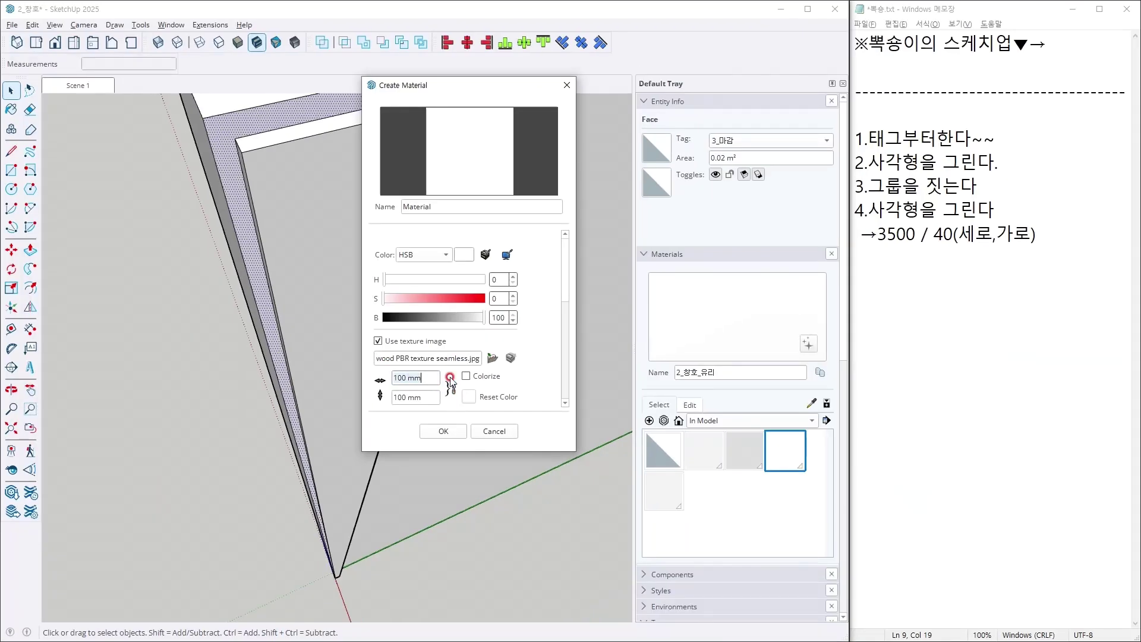
pyautogui.write('800')
pyautogui.click(993, 263)
pyautogui.press('Return')
pyautogui.write('5.맵사이즈는 보통')
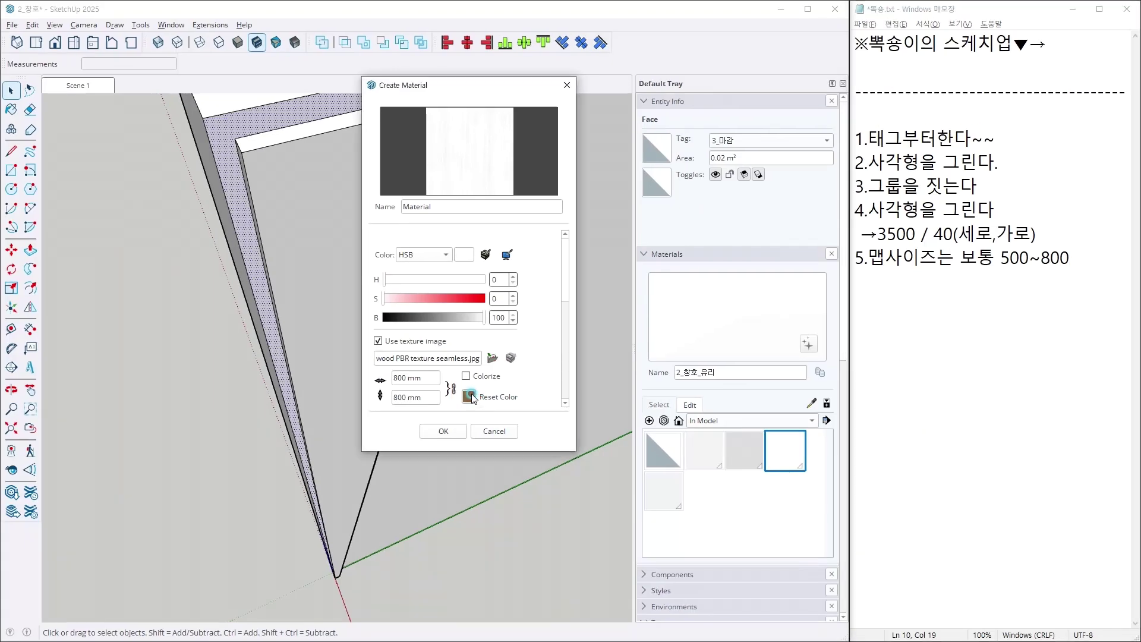
# Reset the material's color to the image's original tone, accept the material and name it 3_마감_필름_A.
pyautogui.click(469, 396)
pyautogui.scroll(-1, 472, 234)
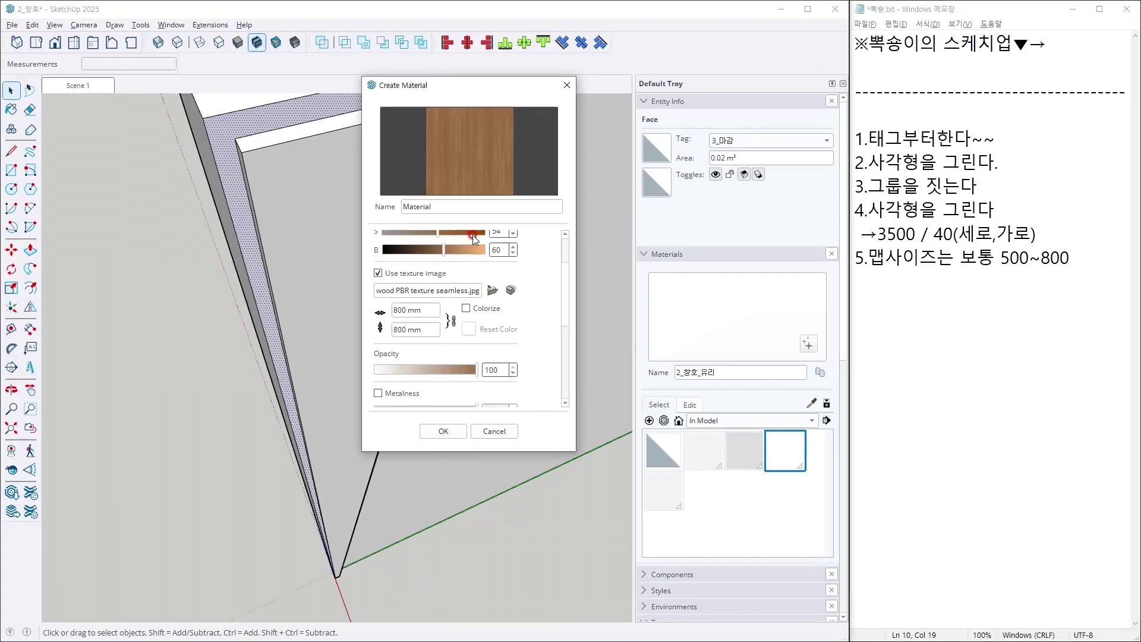
pyautogui.click(463, 430)
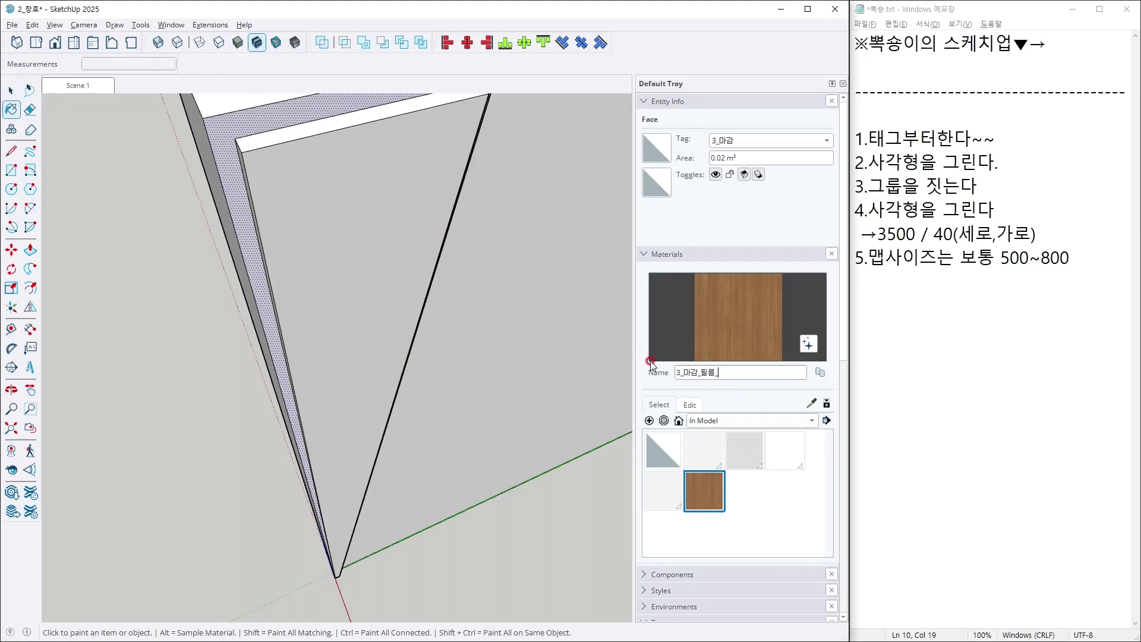
# Paint all of the strip's geometry with 3_마감_필름_A and check the wood grain at its upper end.
pyautogui.hotkey('ctrl', 'a')
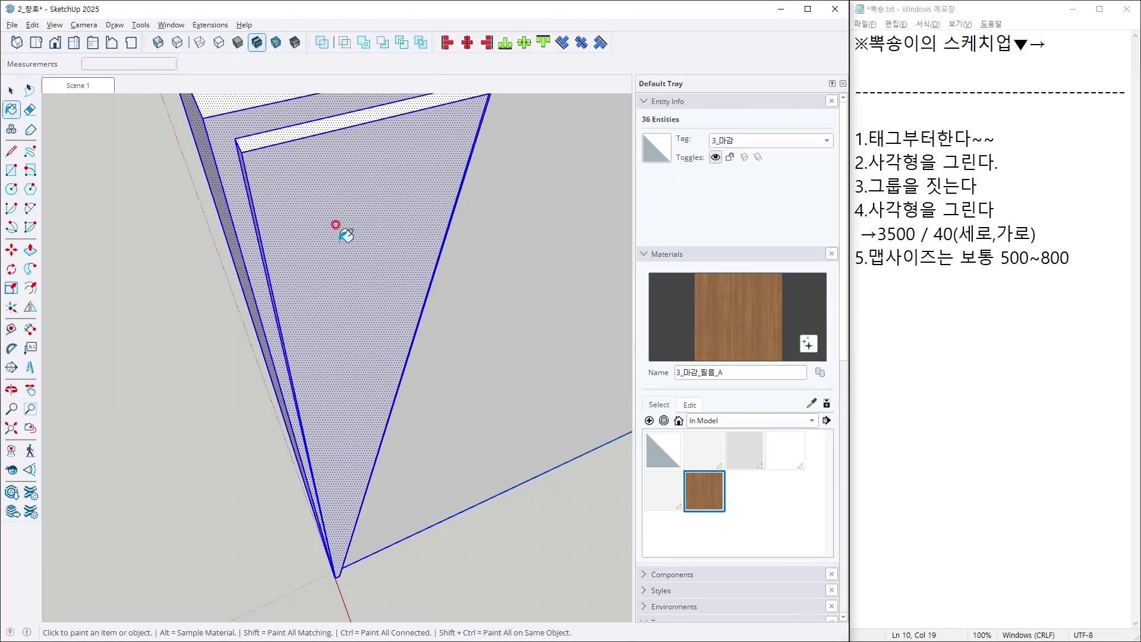
pyautogui.click(336, 226)
pyautogui.moveTo(211, 314); pyautogui.dragTo(265, 209, button='middle')
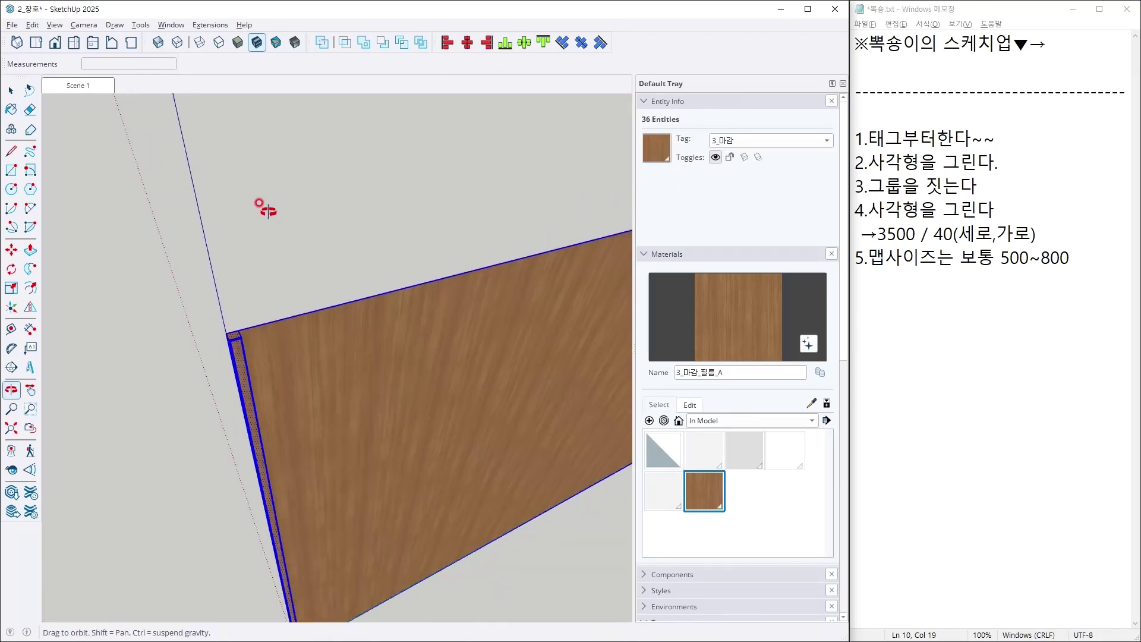
pyautogui.press('space')
pyautogui.click(281, 288)
pyautogui.scroll(1, 347, 373)
pyautogui.moveTo(346, 372); pyautogui.dragTo(741, 498, button='middle')
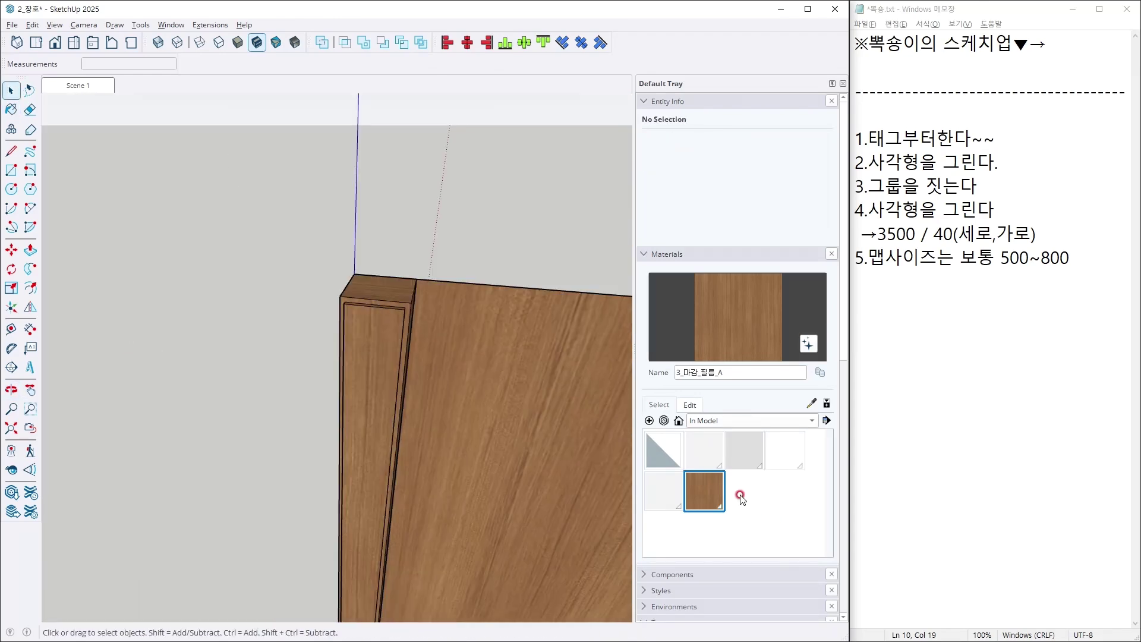
# Duplicate the wood material as 3_마감_필름_B and lower its brightness for a darker tone.
pyautogui.click(703, 495)
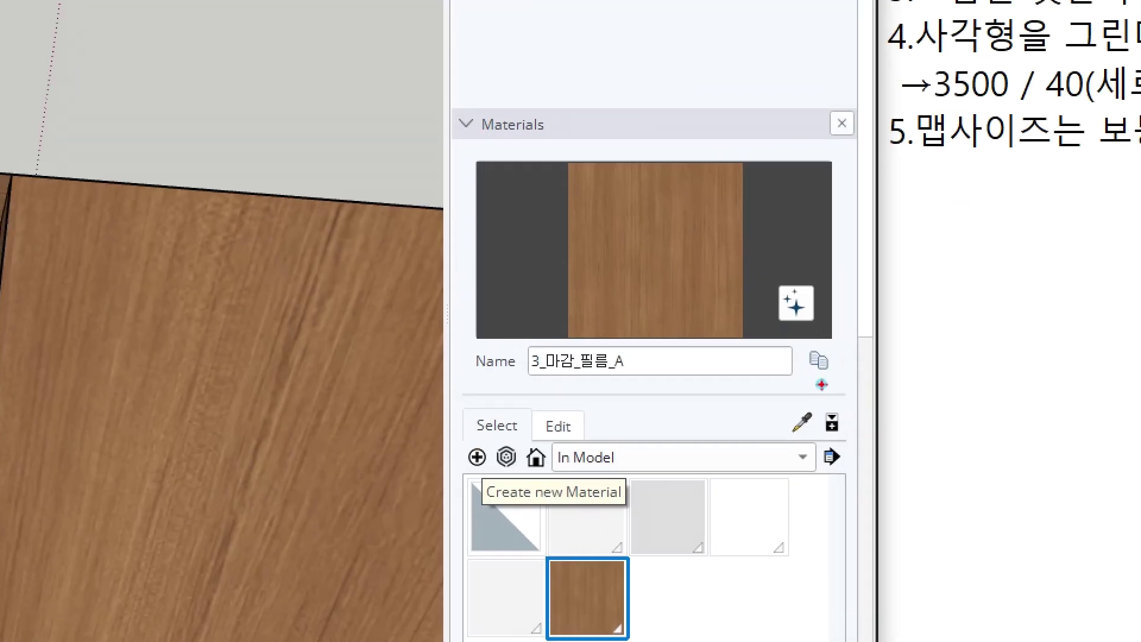
pyautogui.keyDown('ctrl'); pyautogui.moveTo(802, 355); pyautogui.dragTo(840, 390); pyautogui.keyUp('ctrl')
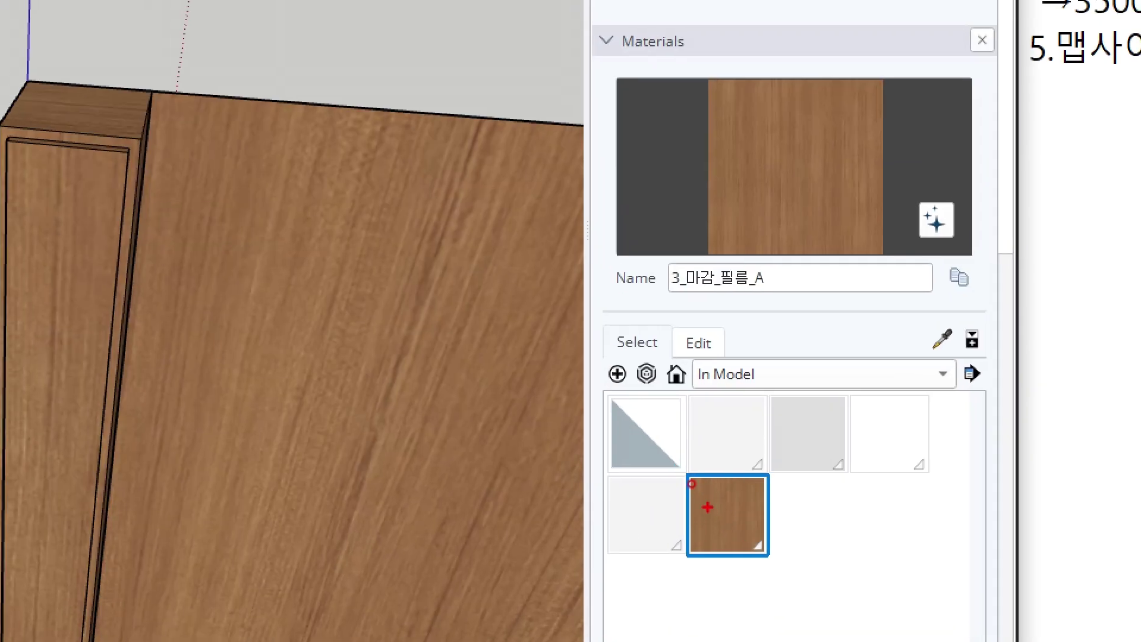
pyautogui.keyDown('ctrl'); pyautogui.moveTo(681, 462); pyautogui.dragTo(809, 575); pyautogui.keyUp('ctrl')
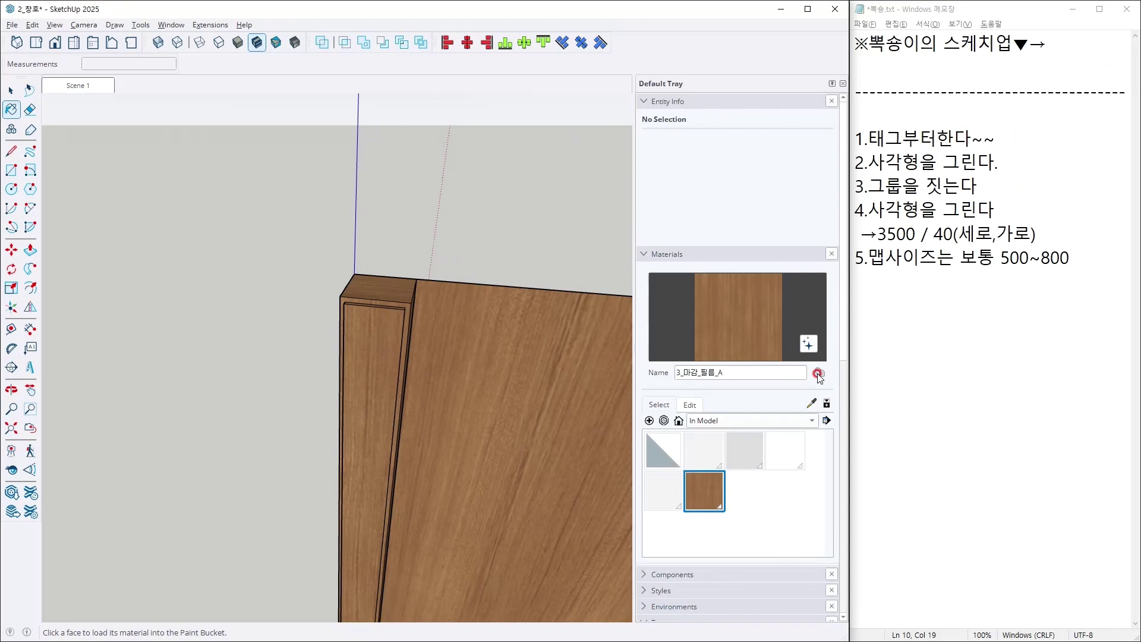
pyautogui.click(818, 374)
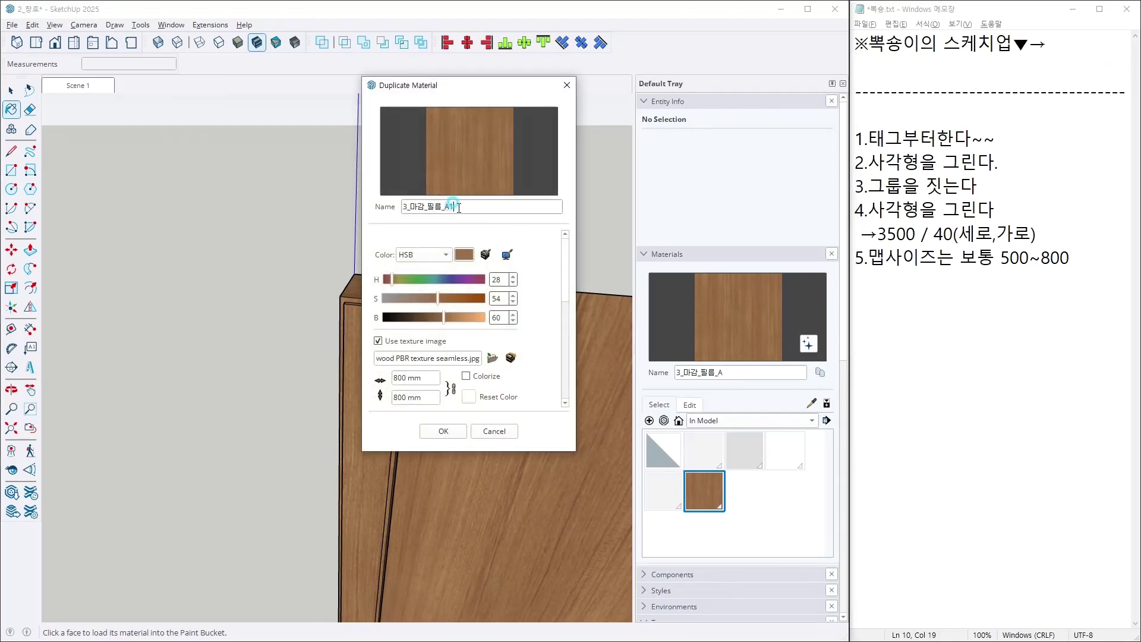
pyautogui.press('BackSpace')
pyautogui.write('B')
pyautogui.moveTo(442, 321); pyautogui.dragTo(435, 322)
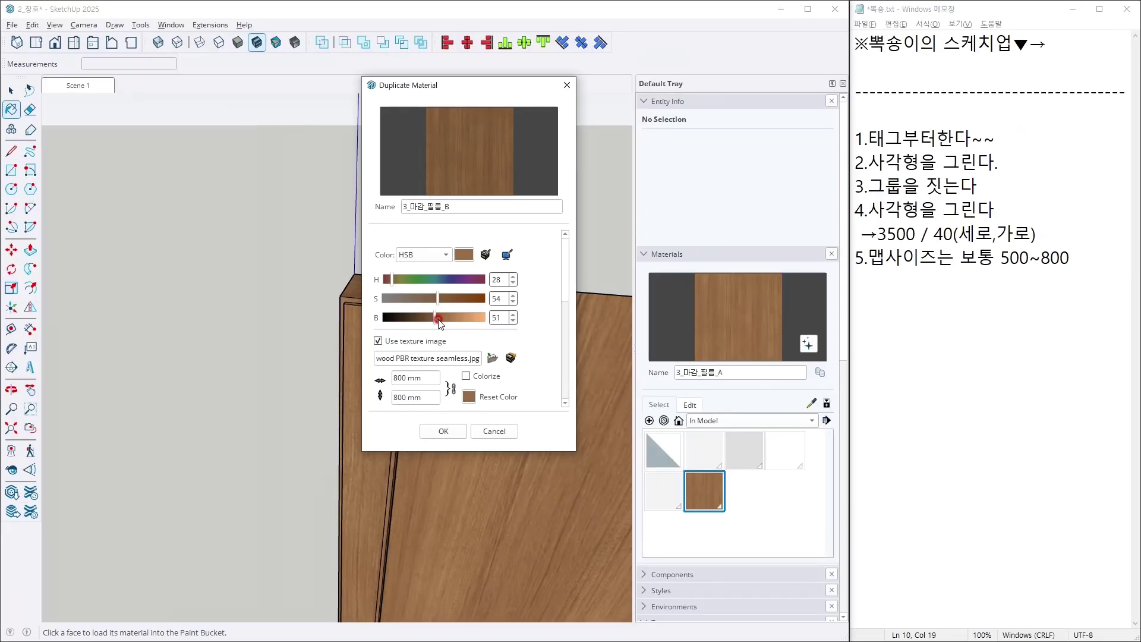
pyautogui.moveTo(436, 323); pyautogui.dragTo(431, 321)
pyautogui.click(444, 431)
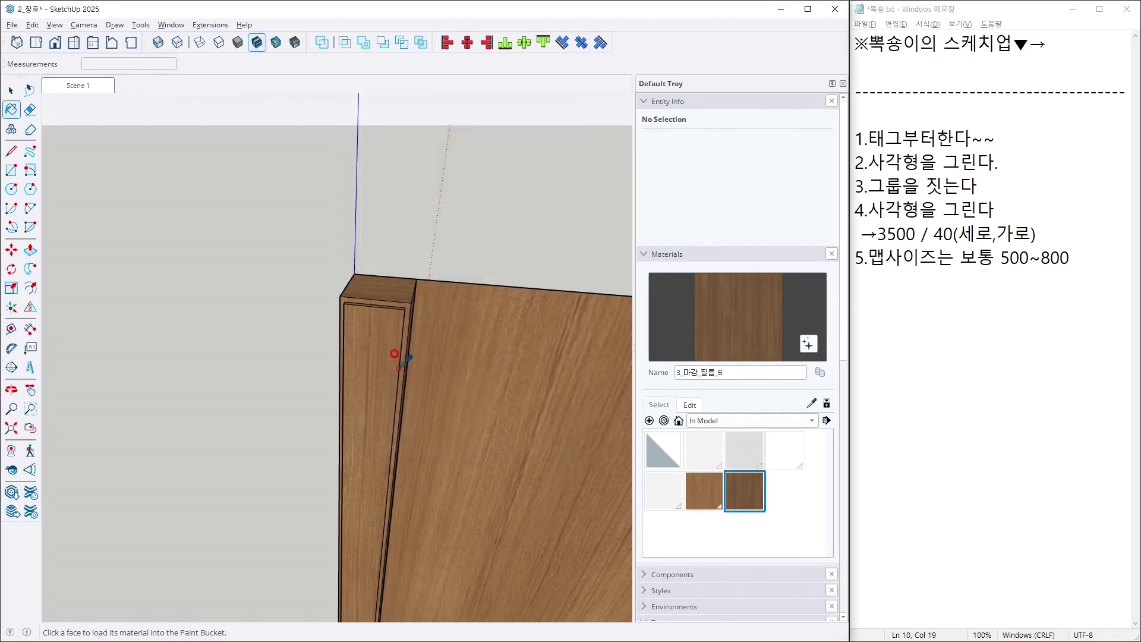
# Select everything in the open group and paint it with the darker 3_마감_필름_B, then clear the selection.
pyautogui.scroll(2, 606, 428)
pyautogui.click(750, 499)
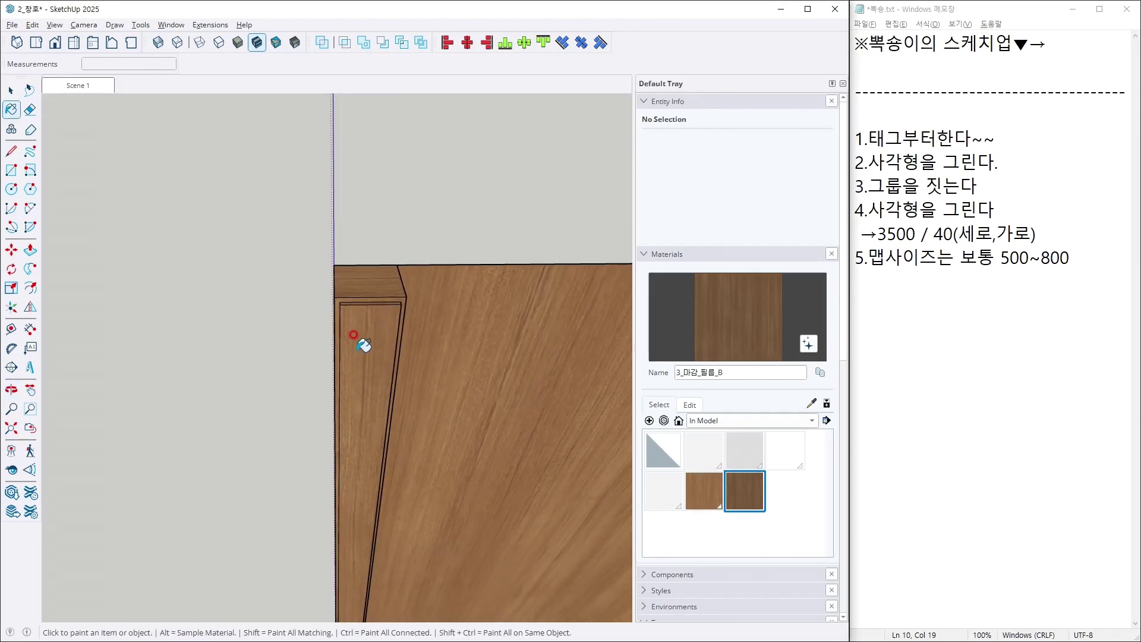
pyautogui.moveTo(355, 335); pyautogui.dragTo(362, 344, button='middle')
pyautogui.hotkey('ctrl', 'a')
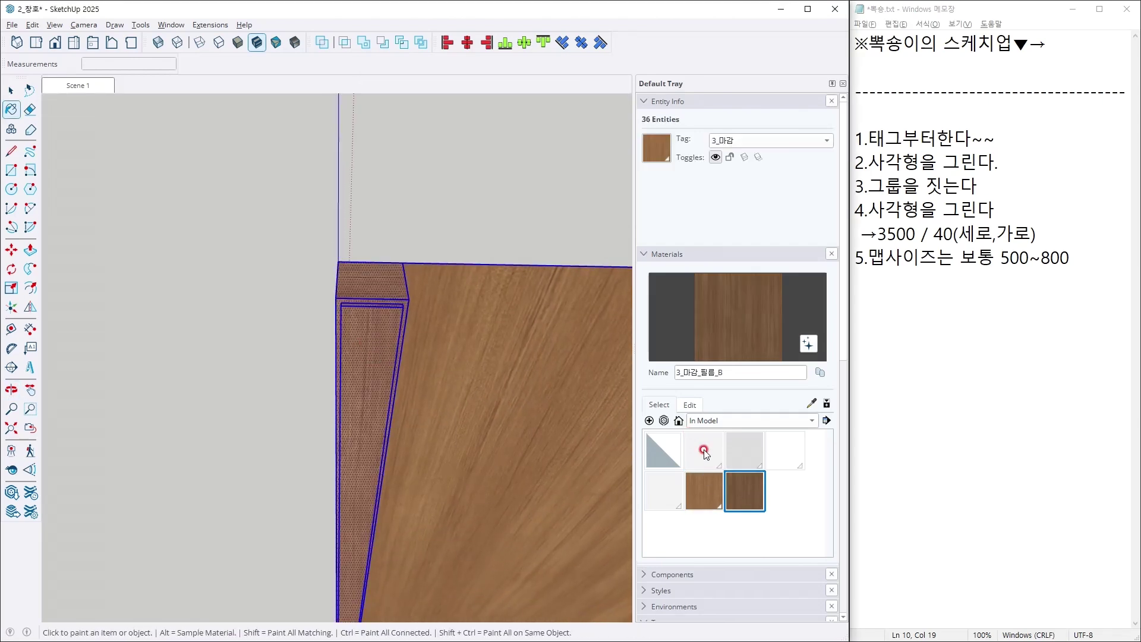
pyautogui.click(372, 324)
pyautogui.press('space')
pyautogui.click(453, 357)
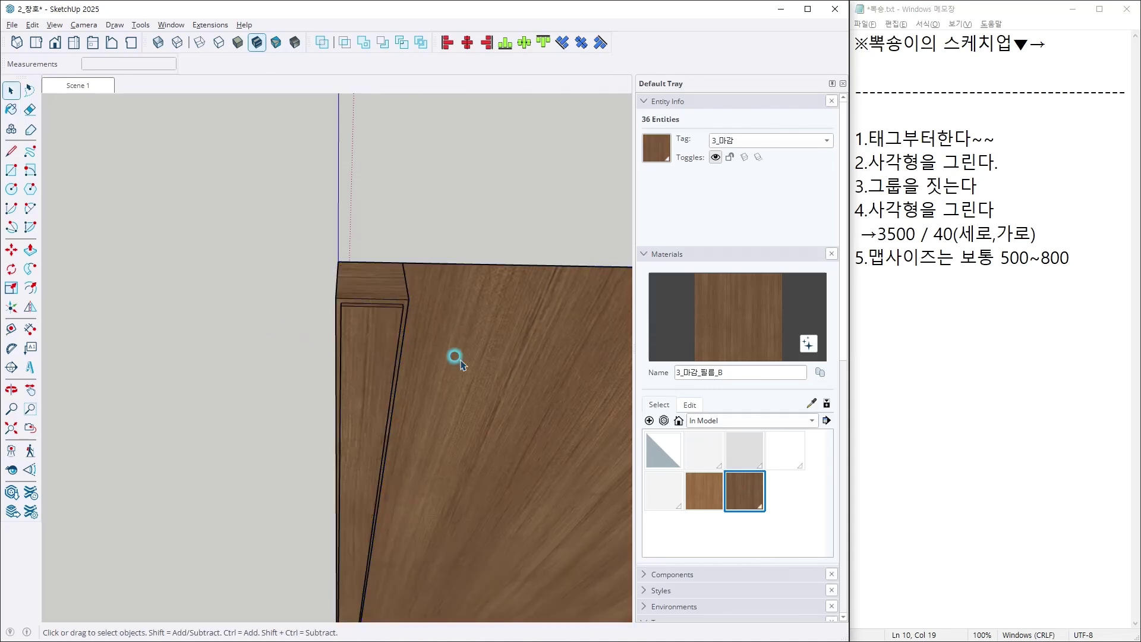
# Paint the strip's raised front face with the lighter 3_마감_필름_A and check the two tones against the whole panel.
pyautogui.click(707, 491)
pyautogui.click(375, 336)
pyautogui.moveTo(344, 309)
pyautogui.mouseDown()
pyautogui.moveTo(402, 395)
pyautogui.moveTo(464, 289)
pyautogui.mouseUp()
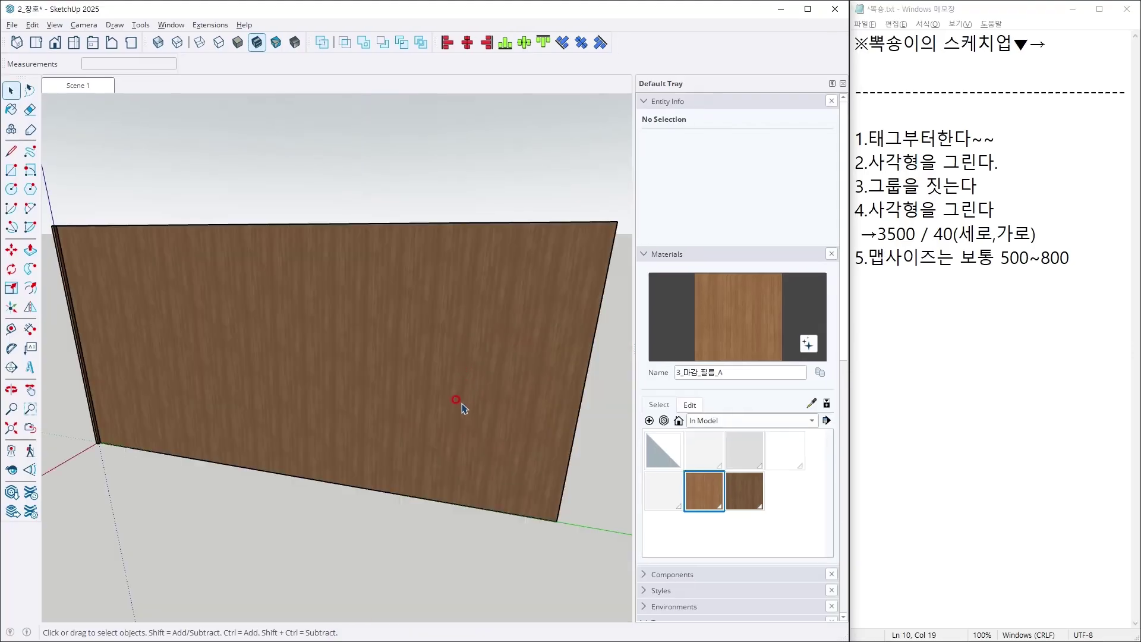
pyautogui.moveTo(461, 408); pyautogui.dragTo(361, 185, button='middle')
pyautogui.scroll(2, 359, 185)
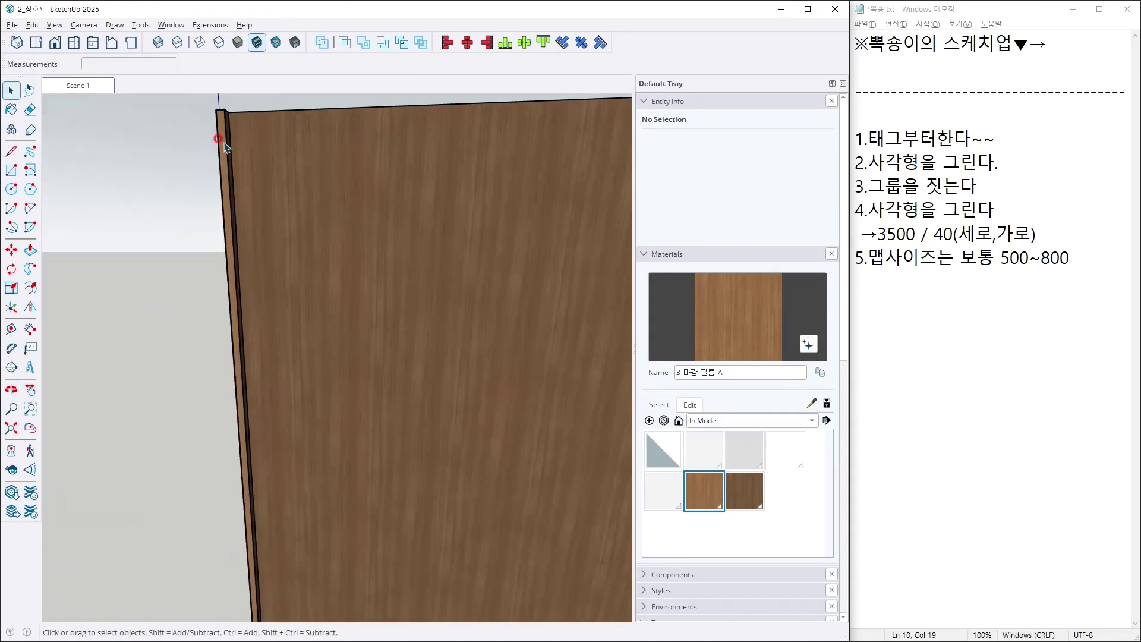
# Group all geometry of the two-tone wooden slat and add the note "6.그룹을 한다" to the Notepad list.
pyautogui.moveTo(224, 147); pyautogui.dragTo(175, 267, button='middle')
pyautogui.moveTo(239, 197); pyautogui.dragTo(273, 254, button='middle')
pyautogui.tripleClick(270, 252)
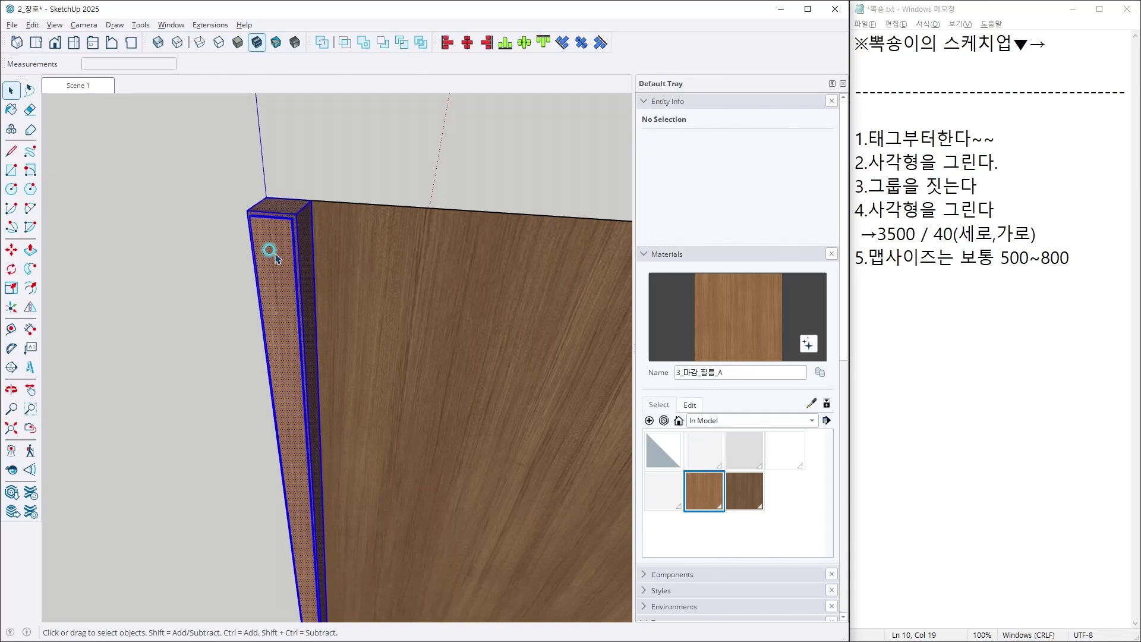
pyautogui.hotkey('ctrl', 'g')
pyautogui.click(1100, 259)
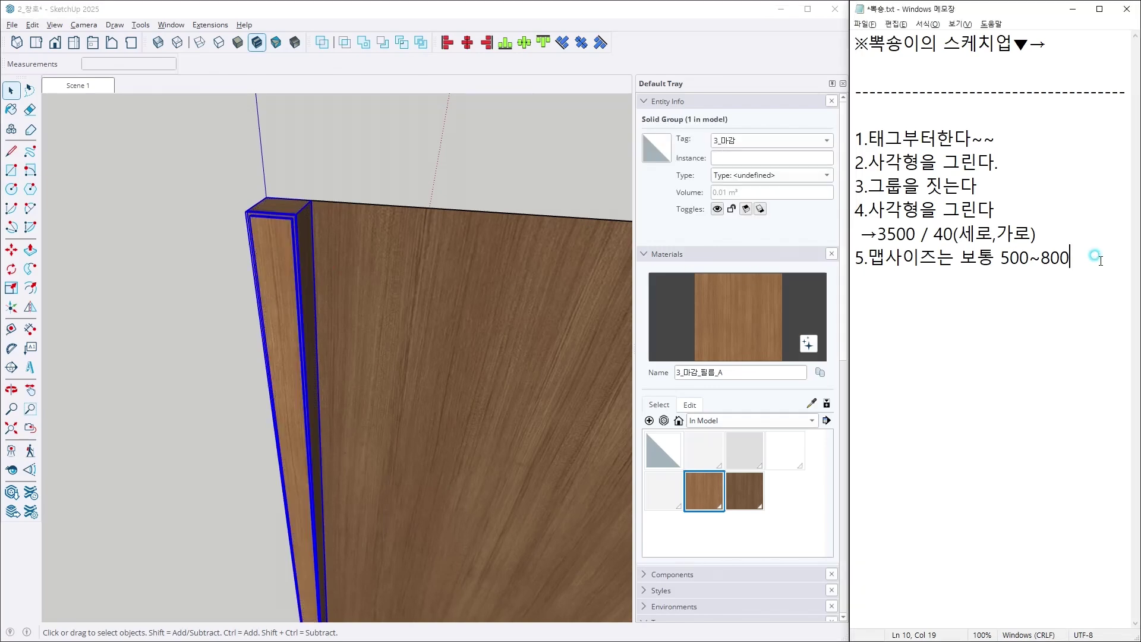
pyautogui.write('6.그룹을 한다')
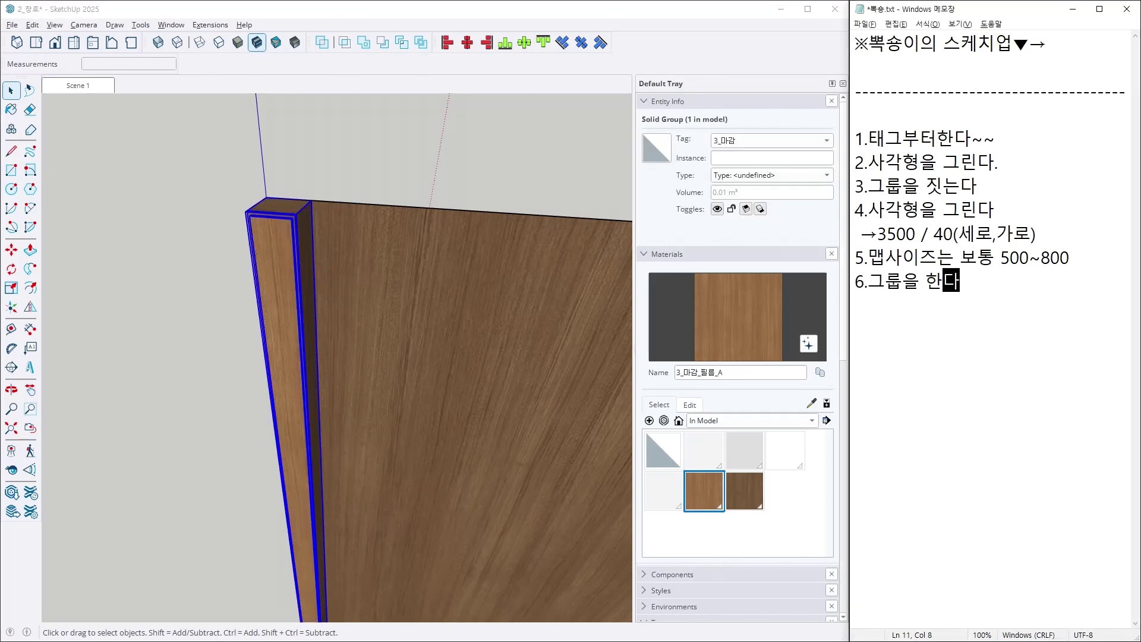
# Copy the slat group along the panel's upper edge to the panel's opposite end corner.
pyautogui.click(447, 266)
pyautogui.moveTo(453, 274); pyautogui.dragTo(318, 191, button='middle')
pyautogui.scroll(3, 318, 188)
pyautogui.press('m')
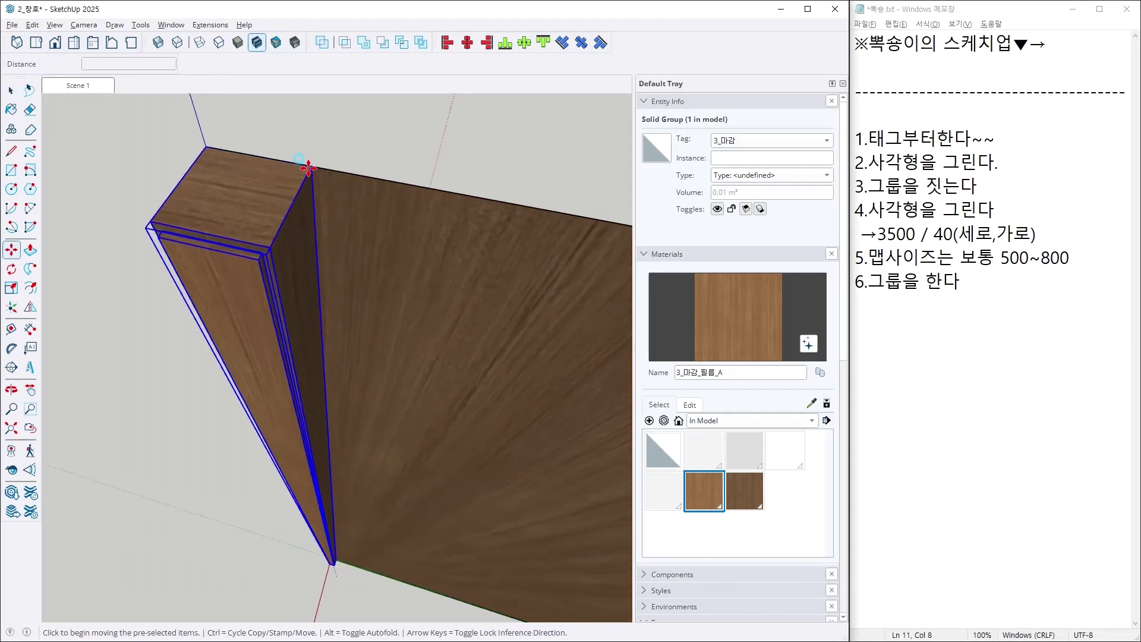
pyautogui.click(308, 168)
pyautogui.press('ctrl')
pyautogui.scroll(-6, 255, 217)
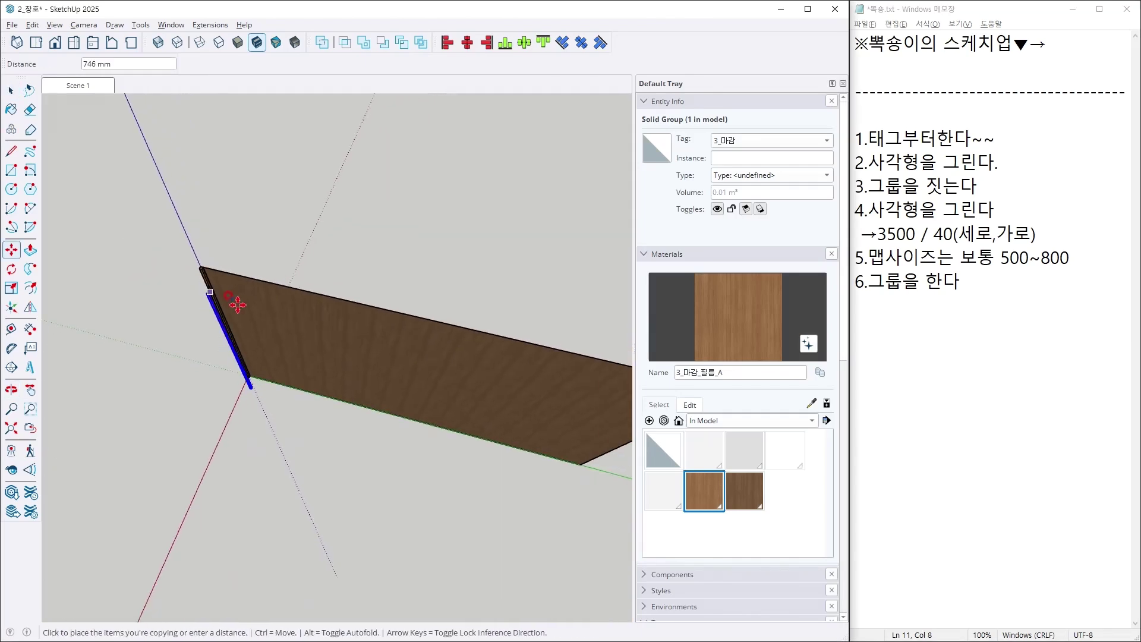
pyautogui.moveTo(471, 408); pyautogui.dragTo(325, 262, button='middle')
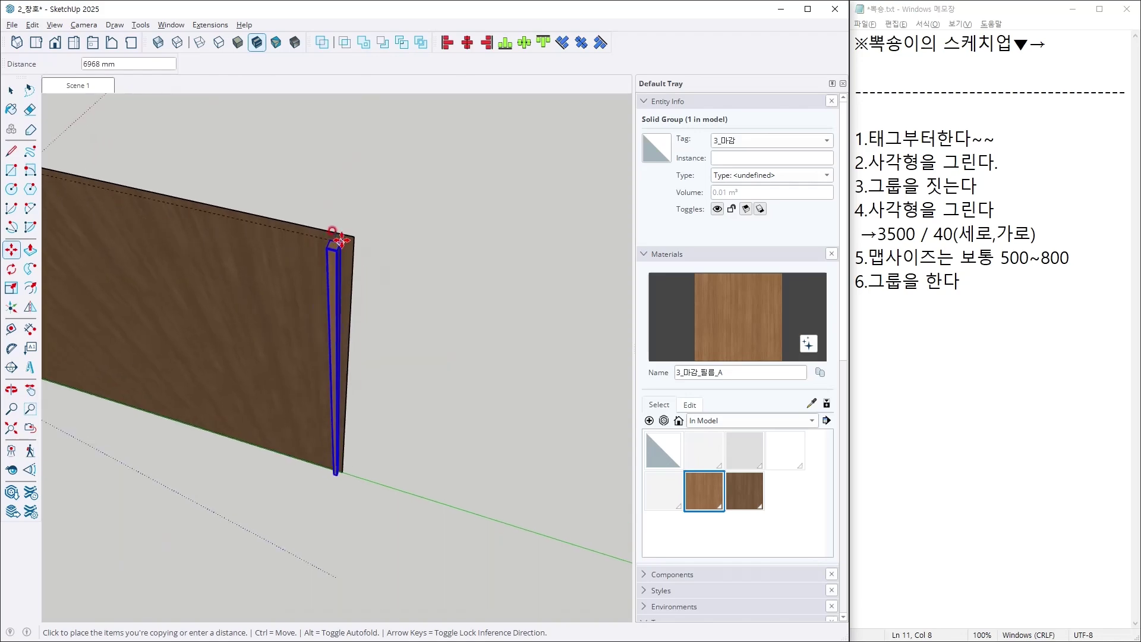
pyautogui.click(347, 236)
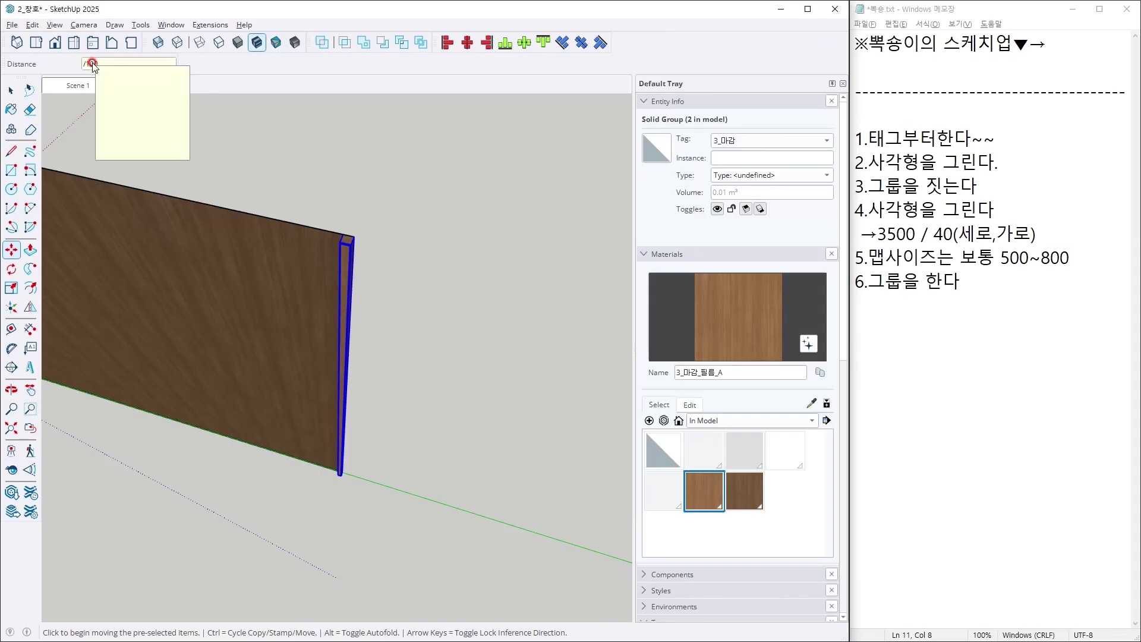
# Divide the distance between the two end slats into 150 equal copies with /150, then clear the selection.
pyautogui.press('Return')
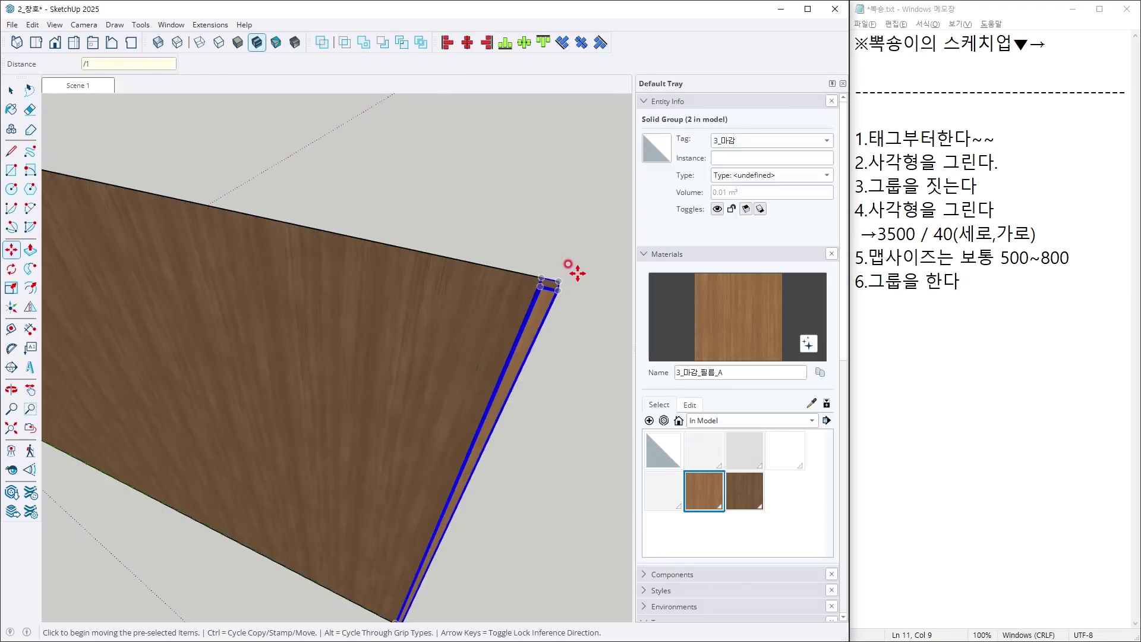
pyautogui.write('/150')
pyautogui.press('Return')
pyautogui.hotkey('ctrl', 't')
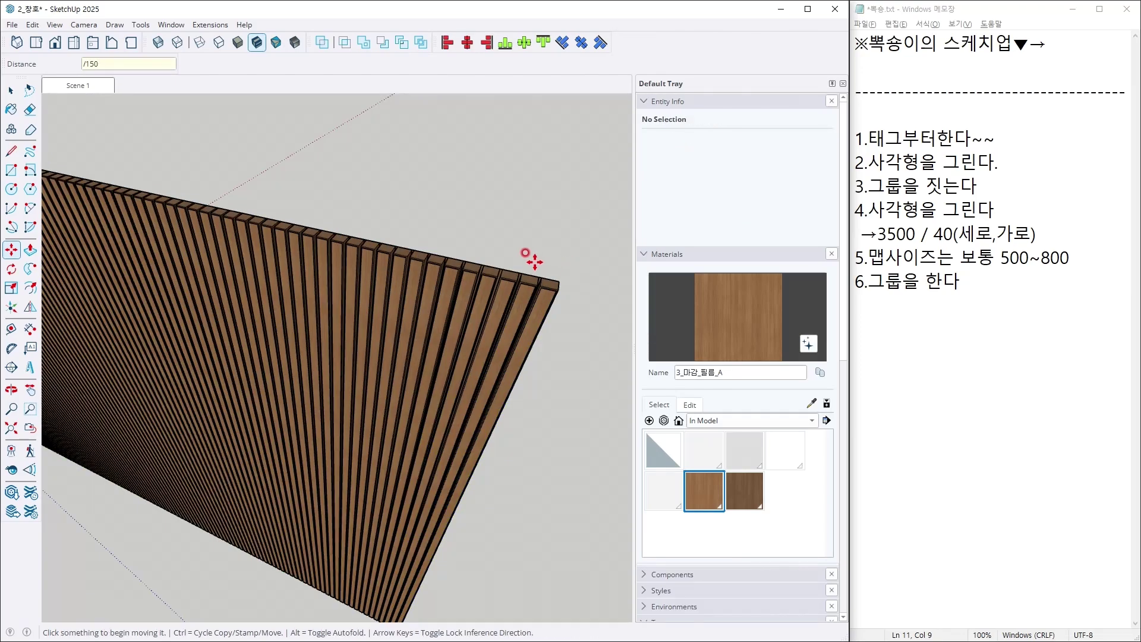
pyautogui.press('space')
# Delete the flat dark wood panel behind the row of slats, keeping only the slat groups.
pyautogui.moveTo(530, 269); pyautogui.dragTo(266, 367, button='middle')
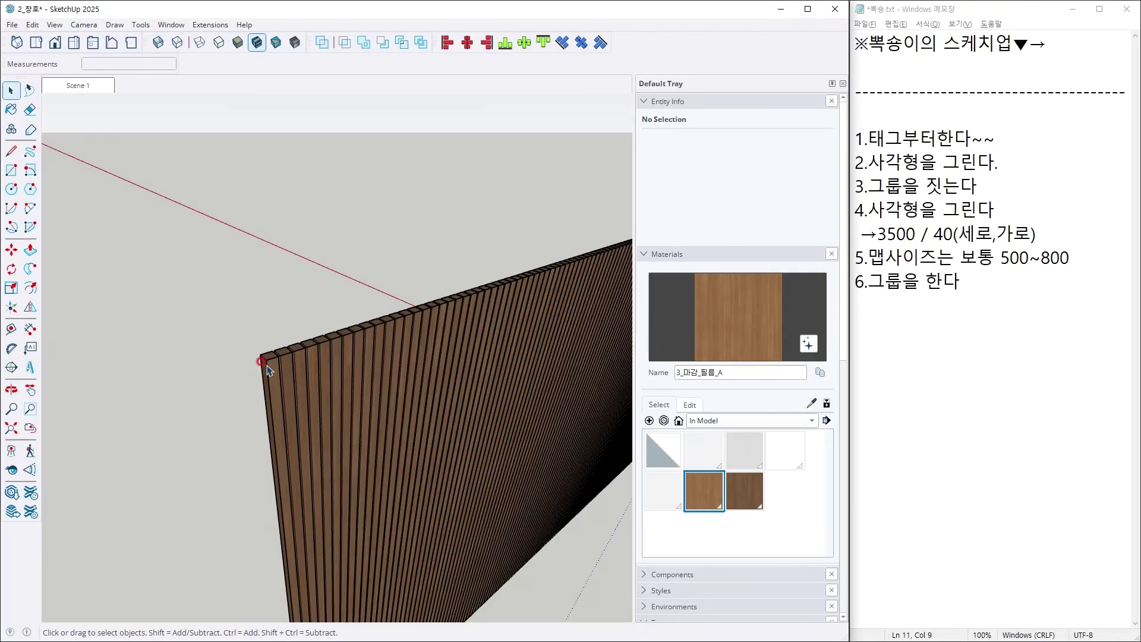
pyautogui.click(292, 372)
pyautogui.scroll(4, 286, 365)
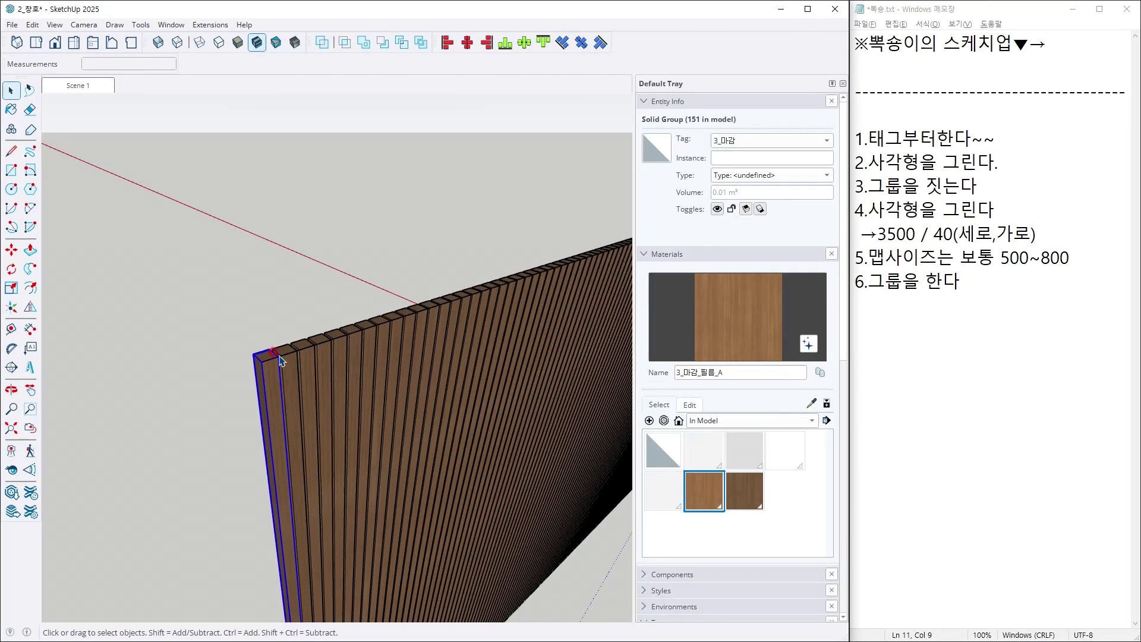
pyautogui.press('Escape')
pyautogui.press('Escape')
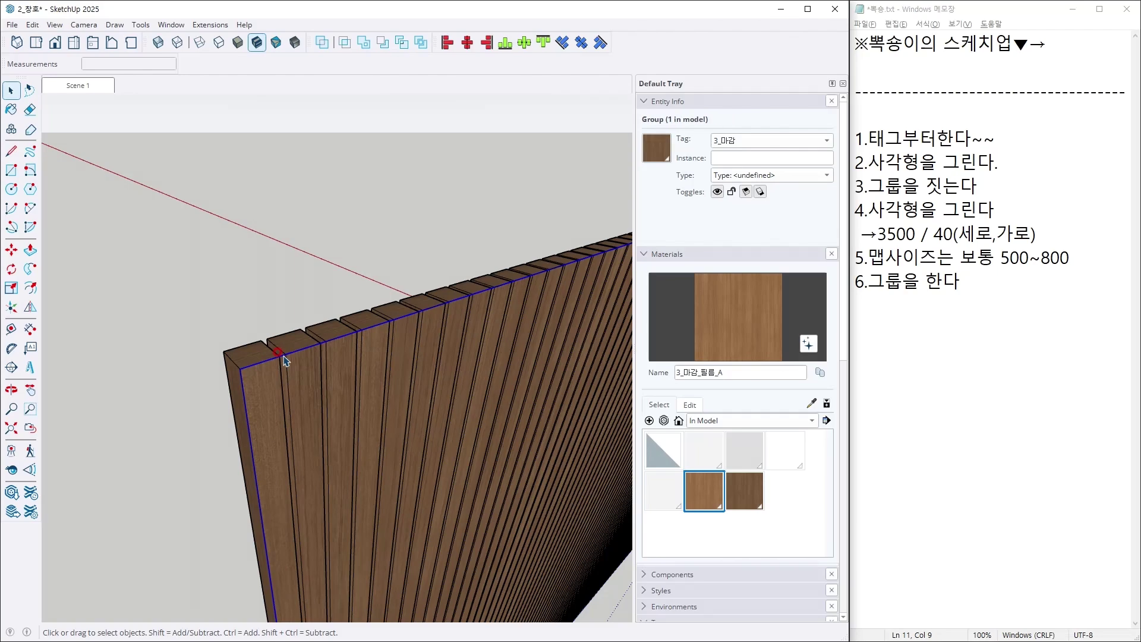
pyautogui.click(178, 256)
pyautogui.moveTo(209, 362); pyautogui.dragTo(494, 297, button='middle')
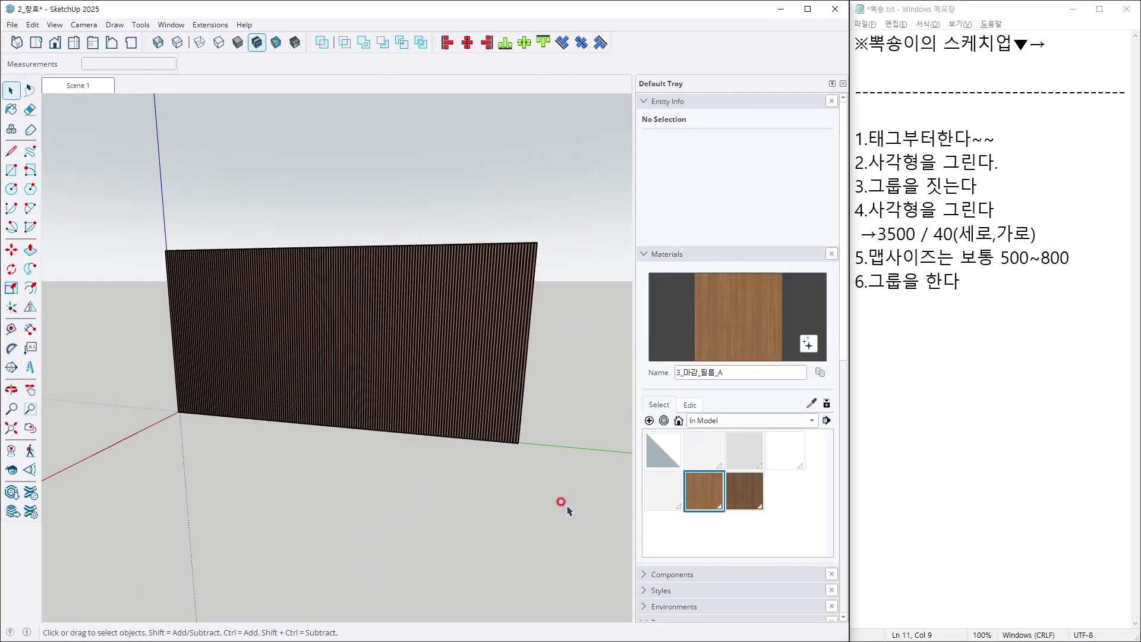
# Select all the slats to check their group count, then compare the Scene 1 view with the reference photo.
pyautogui.moveTo(566, 504); pyautogui.dragTo(31, 159)
pyautogui.click(652, 200)
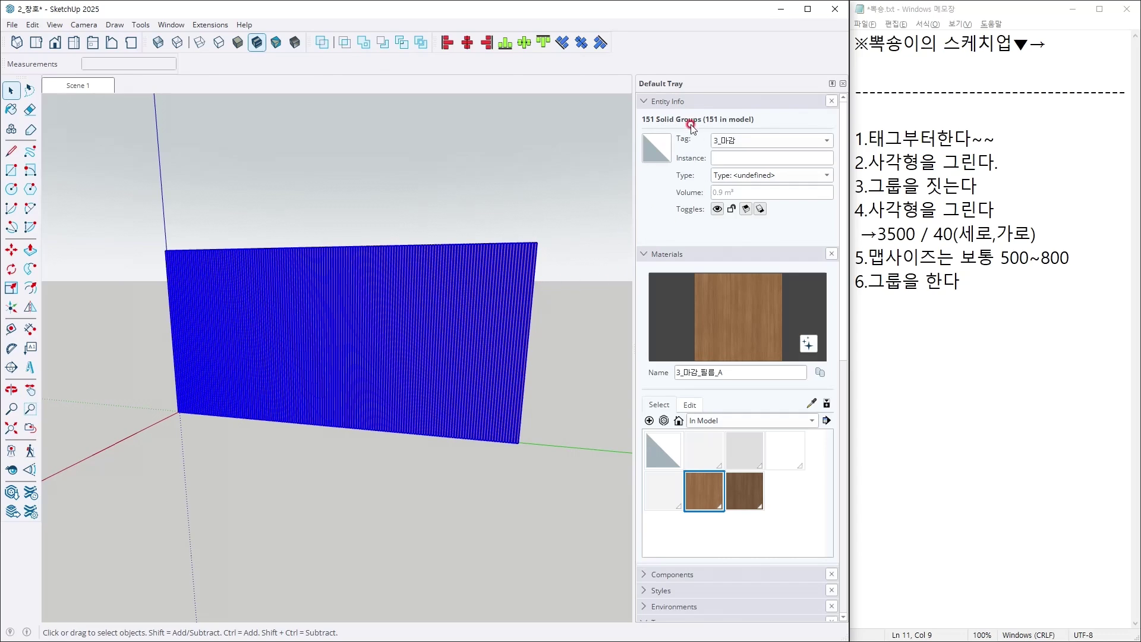
pyautogui.click(400, 190)
pyautogui.click(78, 85)
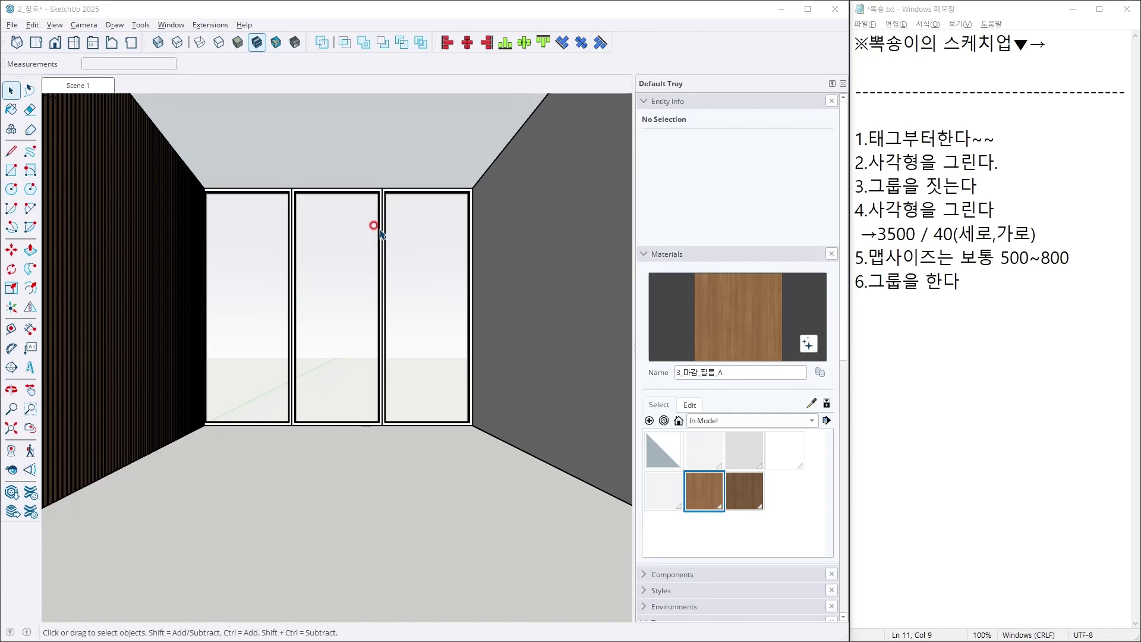
pyautogui.hotkey('alt', 'Tab')
pyautogui.hotkey('alt', 'Tab')
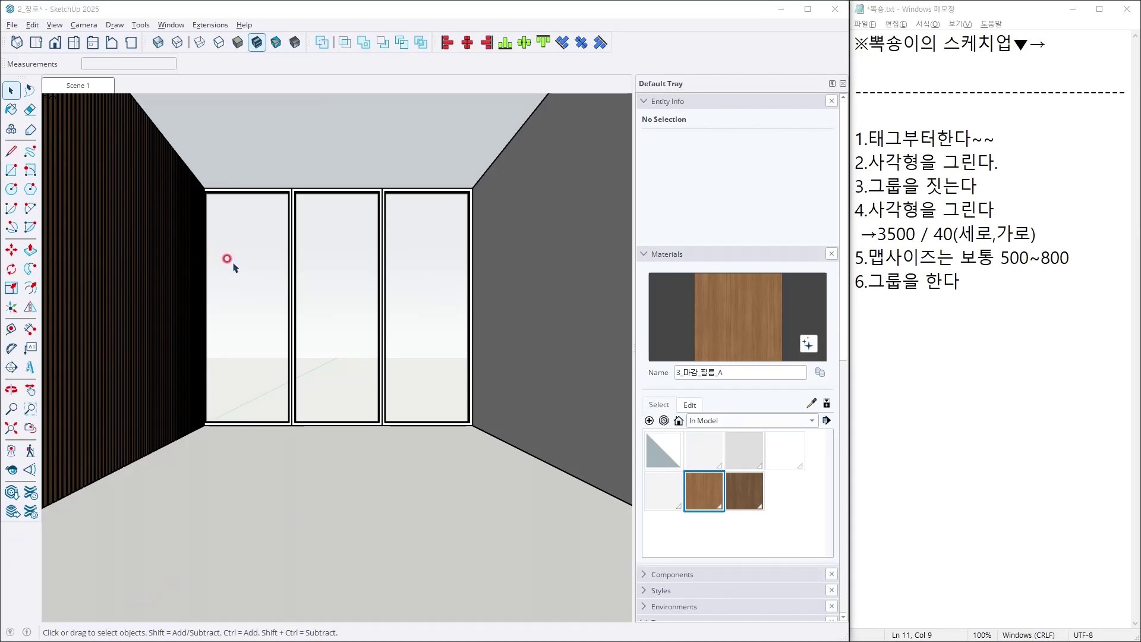
pyautogui.hotkey('alt', 'Tab')
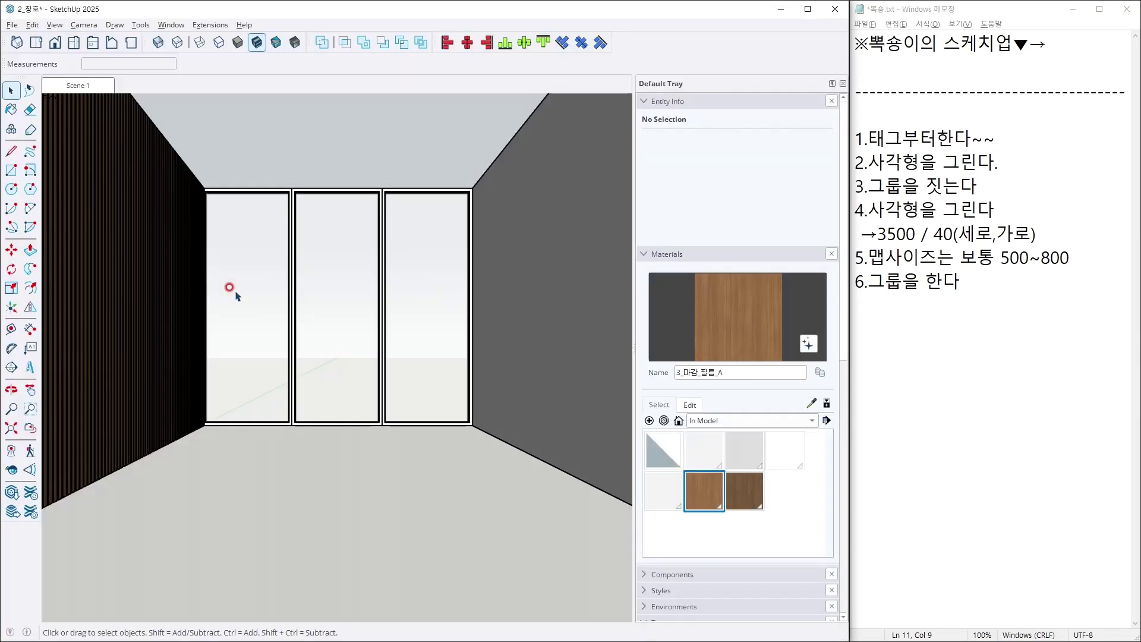
pyautogui.hotkey('alt', 'Tab')
# Move the whole slat group back into the left wall by its own depth, from its front corner to its rear corner.
pyautogui.moveTo(219, 191); pyautogui.dragTo(366, 284, button='middle')
pyautogui.scroll(3, 378, 282)
pyautogui.scroll(2, 394, 276)
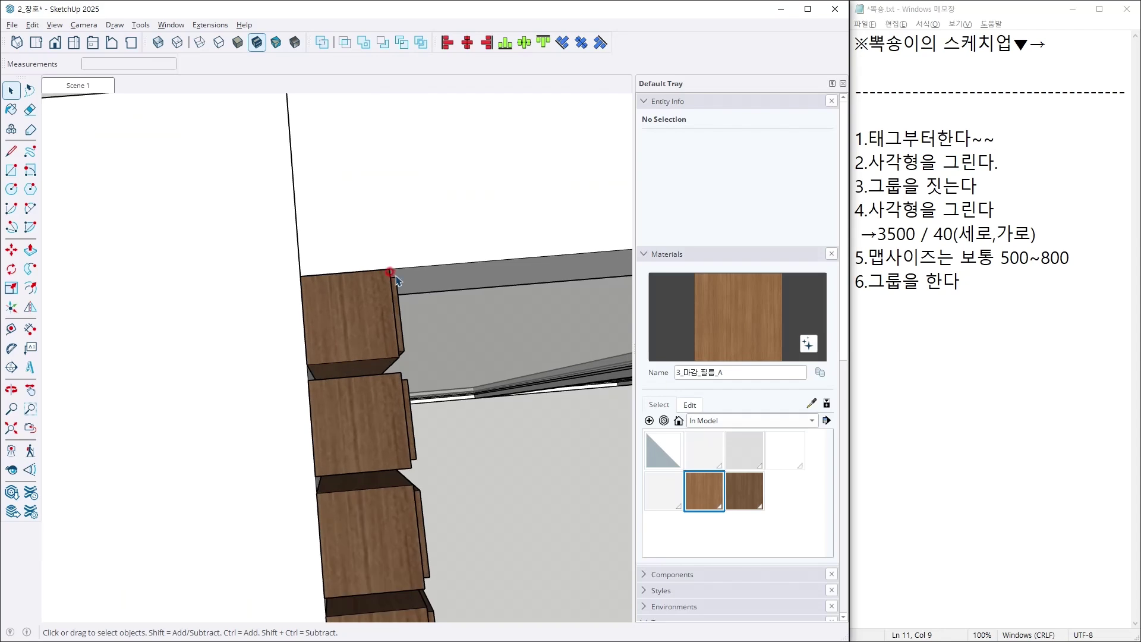
pyautogui.press('m')
pyautogui.click(386, 270)
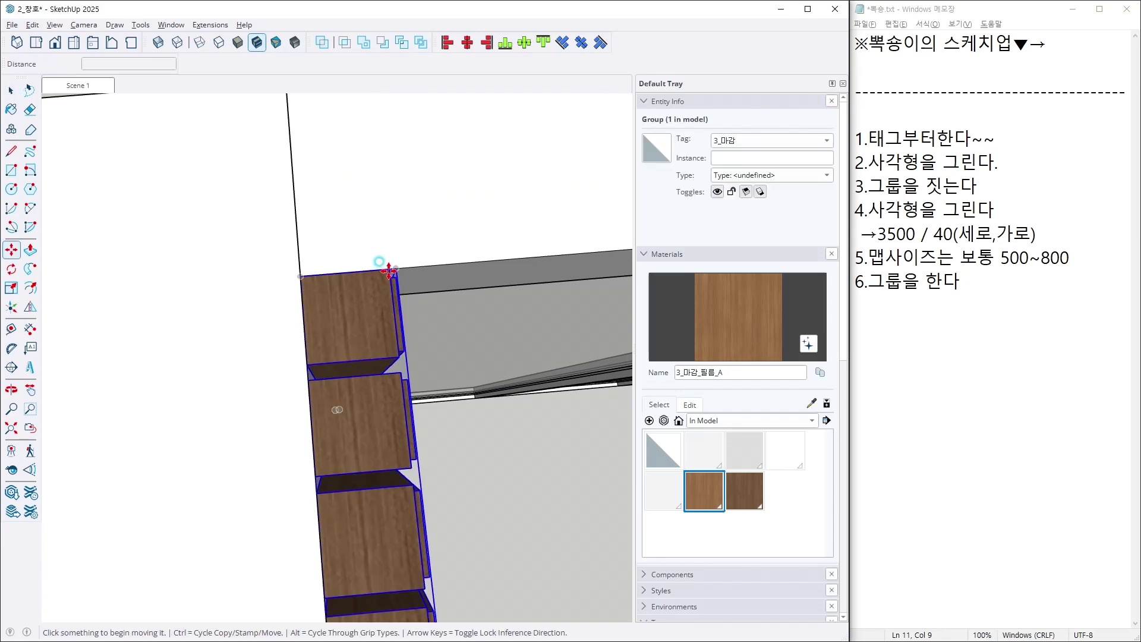
pyautogui.click(300, 274)
pyautogui.moveTo(300, 275); pyautogui.dragTo(282, 217, button='middle')
pyautogui.press('space')
pyautogui.click(282, 236)
pyautogui.scroll(2, 395, 242)
pyautogui.hotkey('shift', 'z')
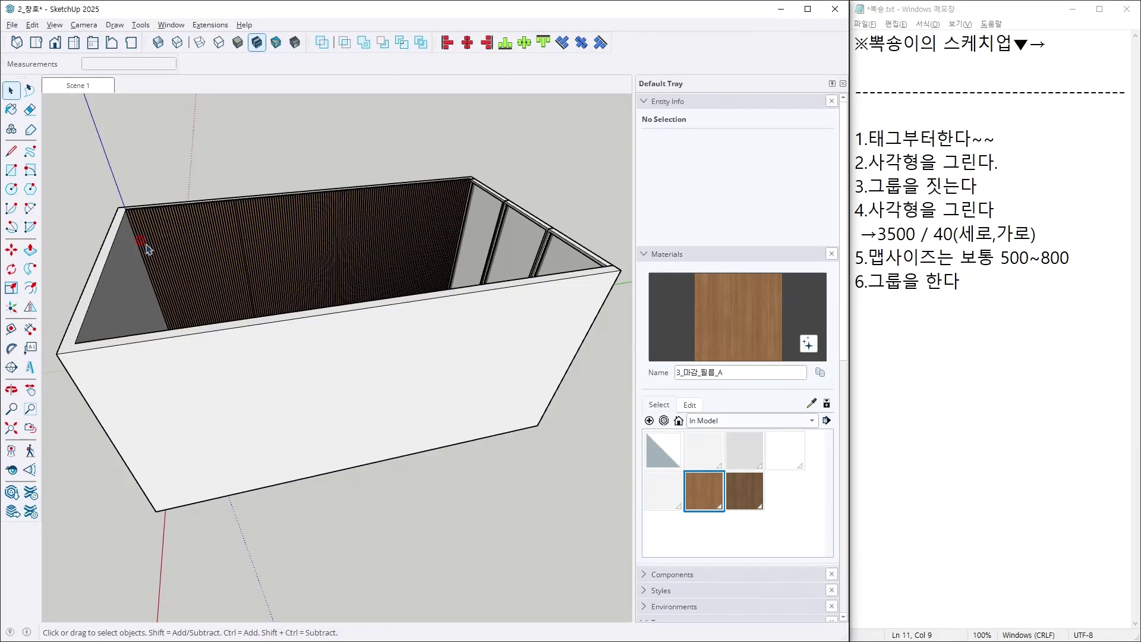
# Hide the slat group and draw a rectangle over the left wall's inner face from upper near corner to lower far corner.
pyautogui.scroll(4, 97, 188)
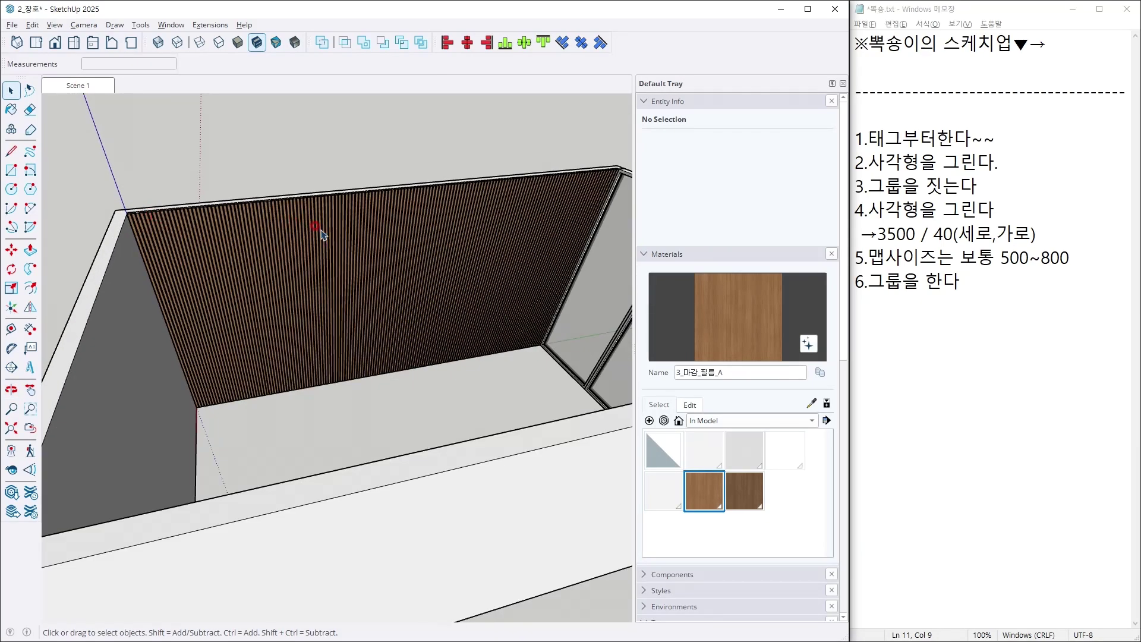
pyautogui.click(442, 226)
pyautogui.press('Delete')
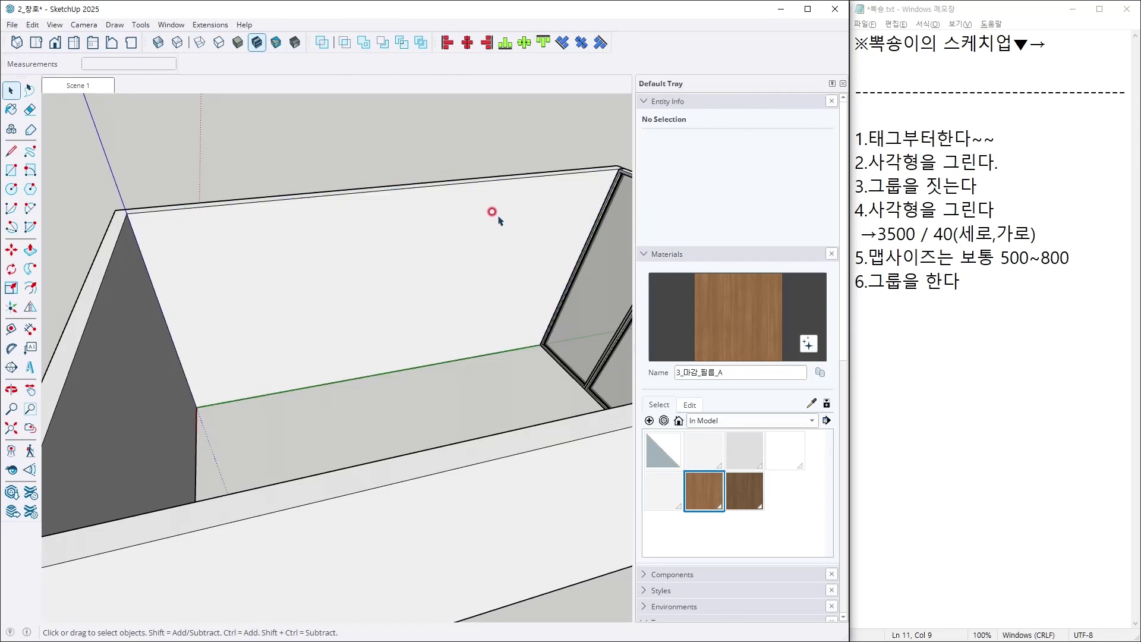
pyautogui.press('r')
pyautogui.click(129, 212)
pyautogui.scroll(6, 374, 254)
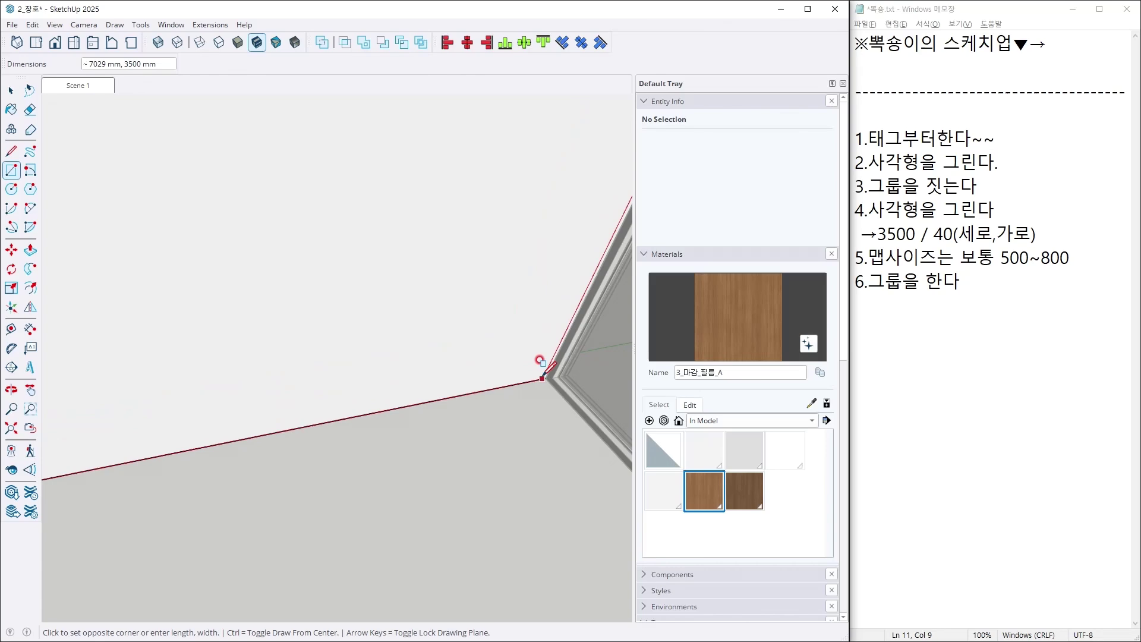
pyautogui.click(538, 371)
# Push the left wall's new rectangular face back into the wall to make a recess for the slats, and return to Scene 1.
pyautogui.moveTo(342, 309); pyautogui.dragTo(365, 332, button='middle')
pyautogui.press('p')
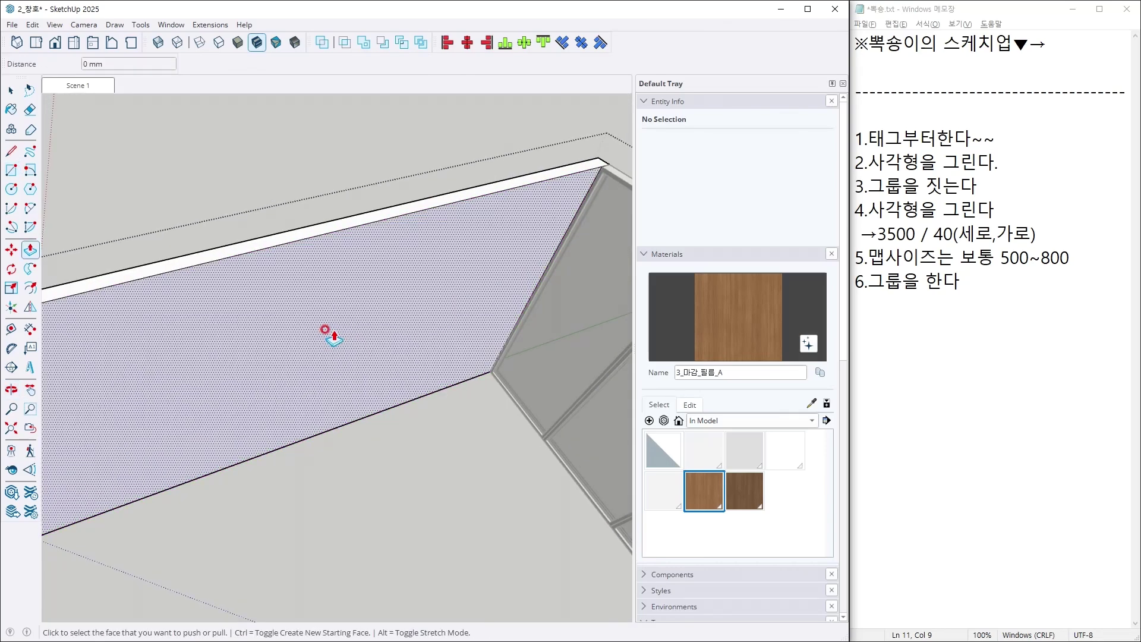
pyautogui.click(330, 331)
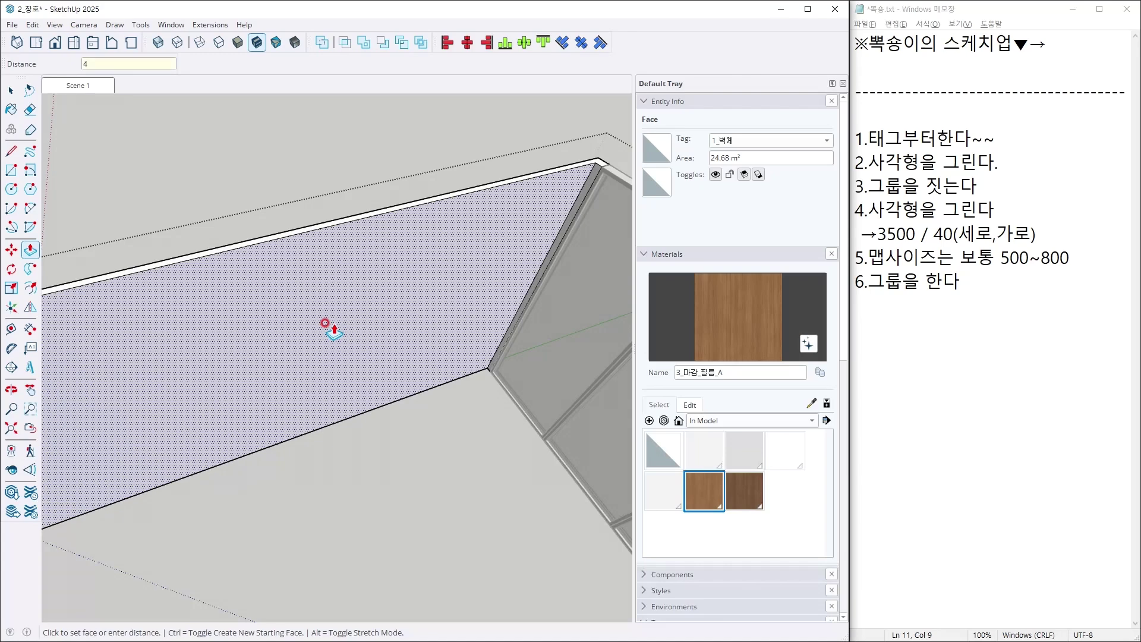
pyautogui.press('Return')
pyautogui.press('space')
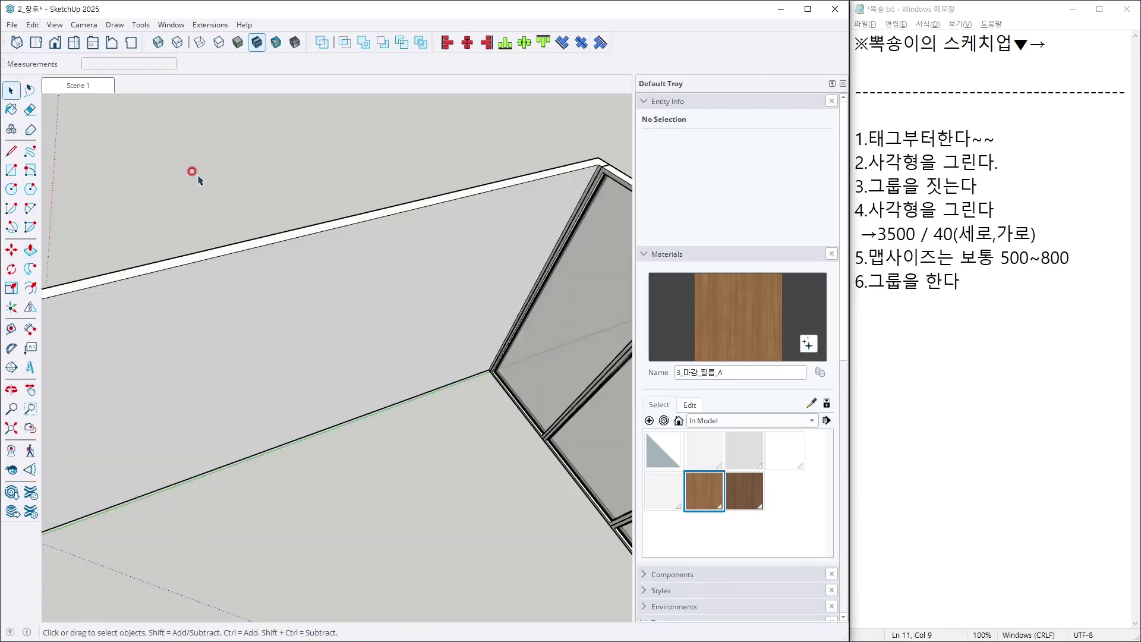
pyautogui.scroll(5, 612, 164)
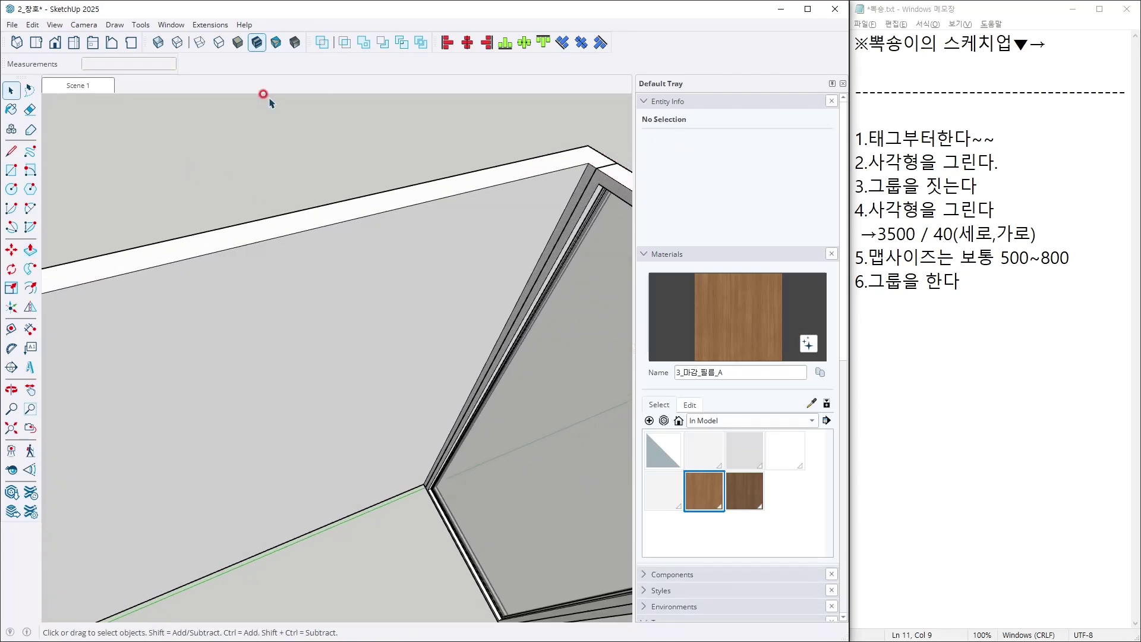
pyautogui.click(104, 85)
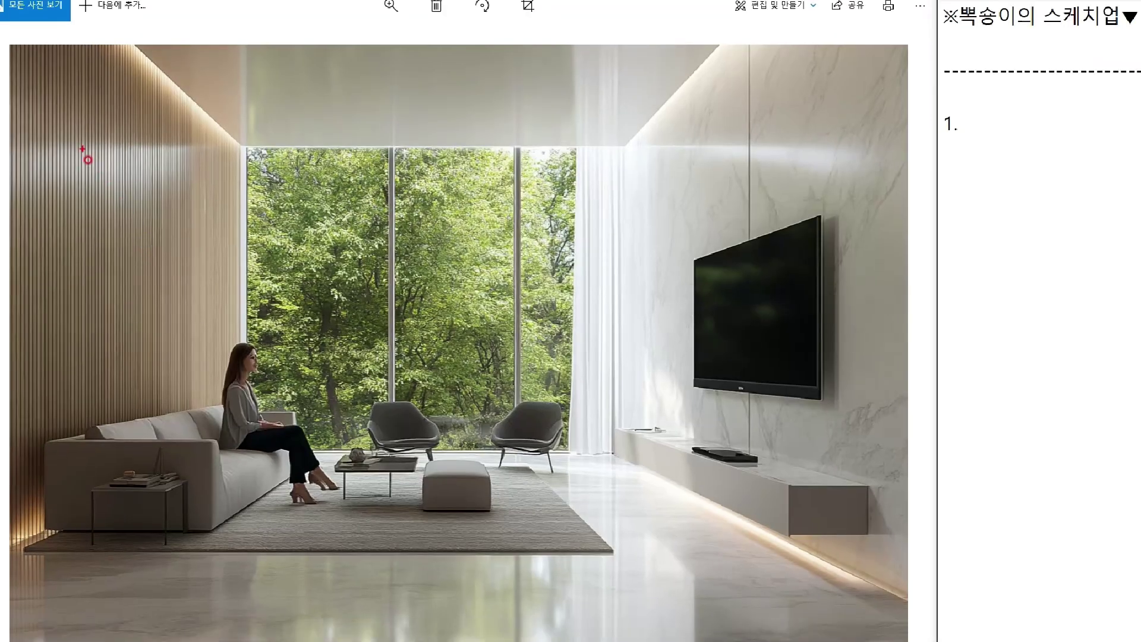
# Examine the wooden slat wall and the marble TV wall in the reference photo.
pyautogui.moveTo(48, 139); pyautogui.dragTo(206, 367)
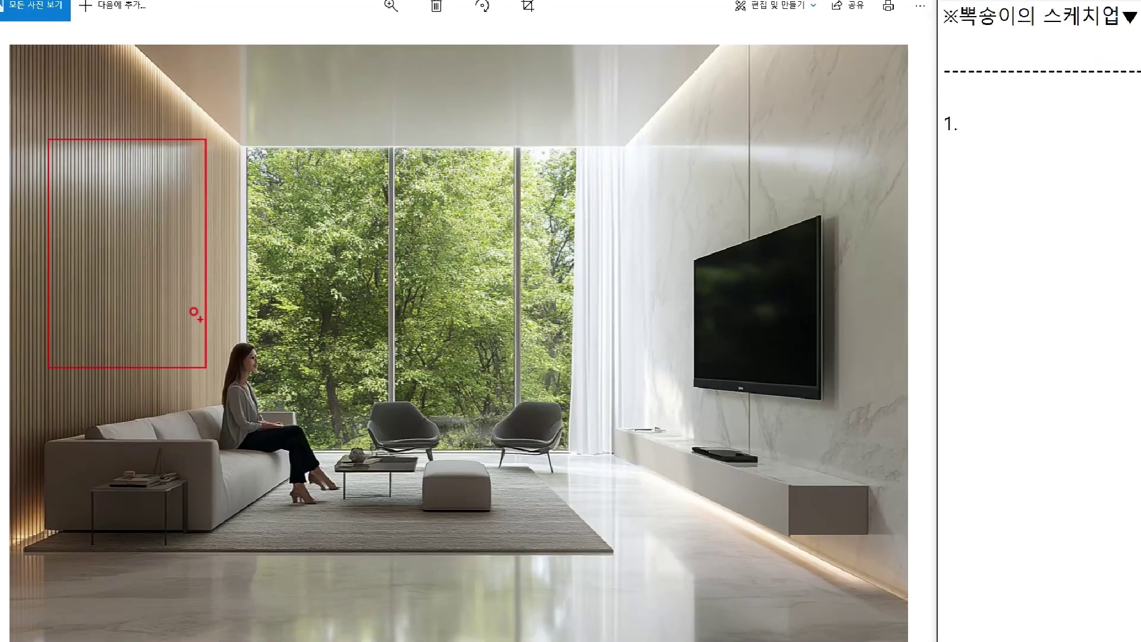
pyautogui.moveTo(188, 310); pyautogui.dragTo(265, 406)
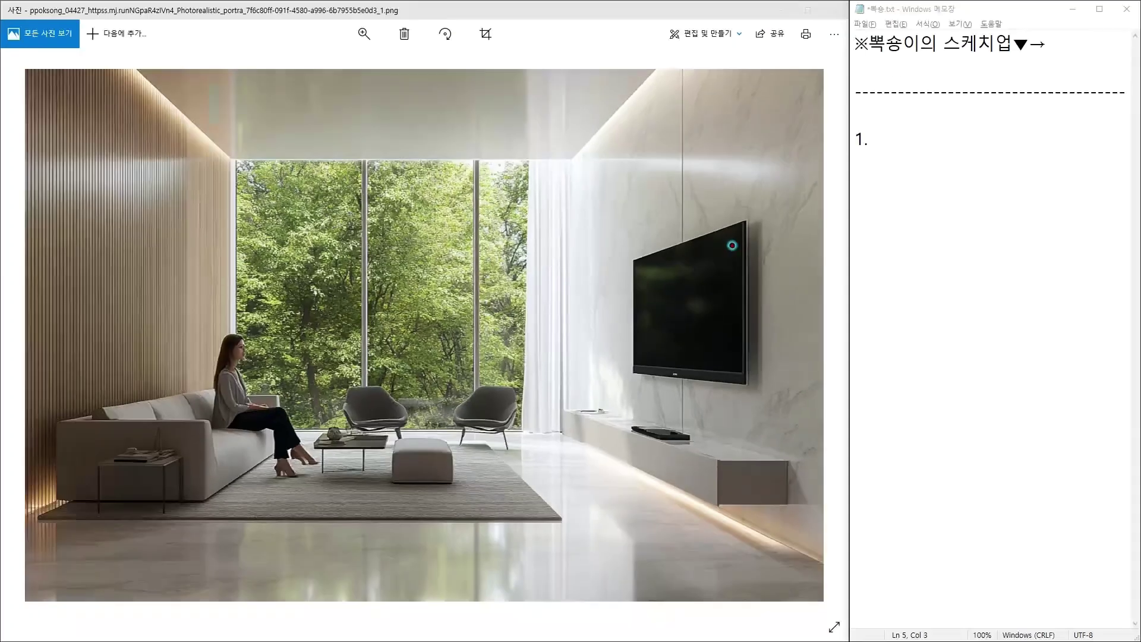
pyautogui.moveTo(574, 49)
pyautogui.mouseDown()
pyautogui.moveTo(779, 383)
pyautogui.moveTo(871, 505)
pyautogui.mouseUp()
pyautogui.moveTo(605, 365); pyautogui.dragTo(533, 422)
pyautogui.moveTo(713, 227); pyautogui.dragTo(632, 352)
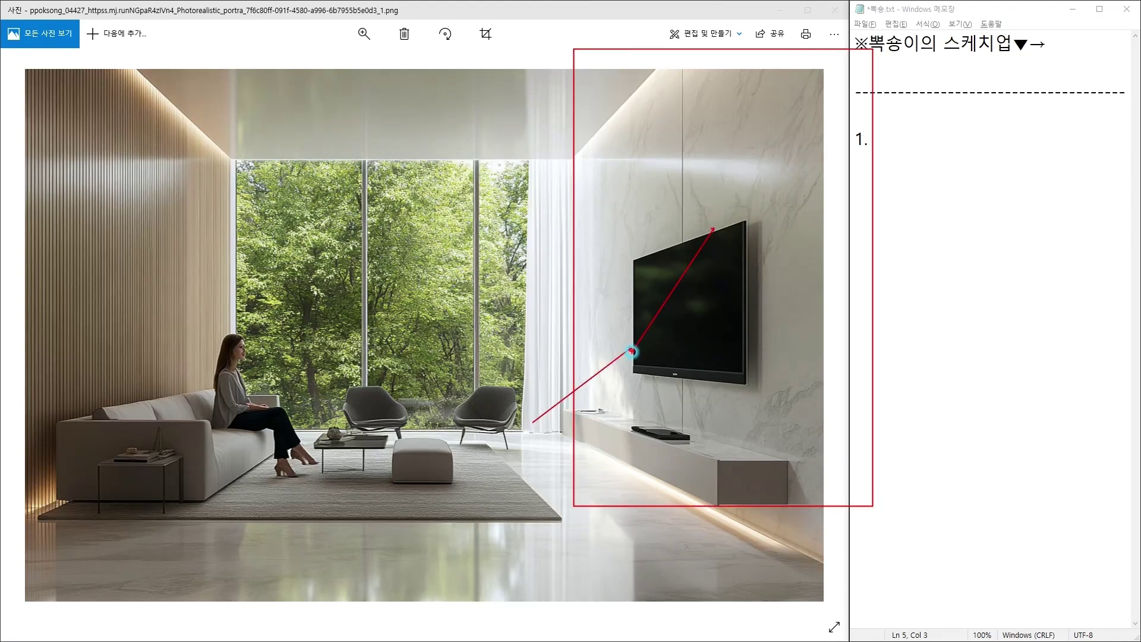
pyautogui.press('Escape')
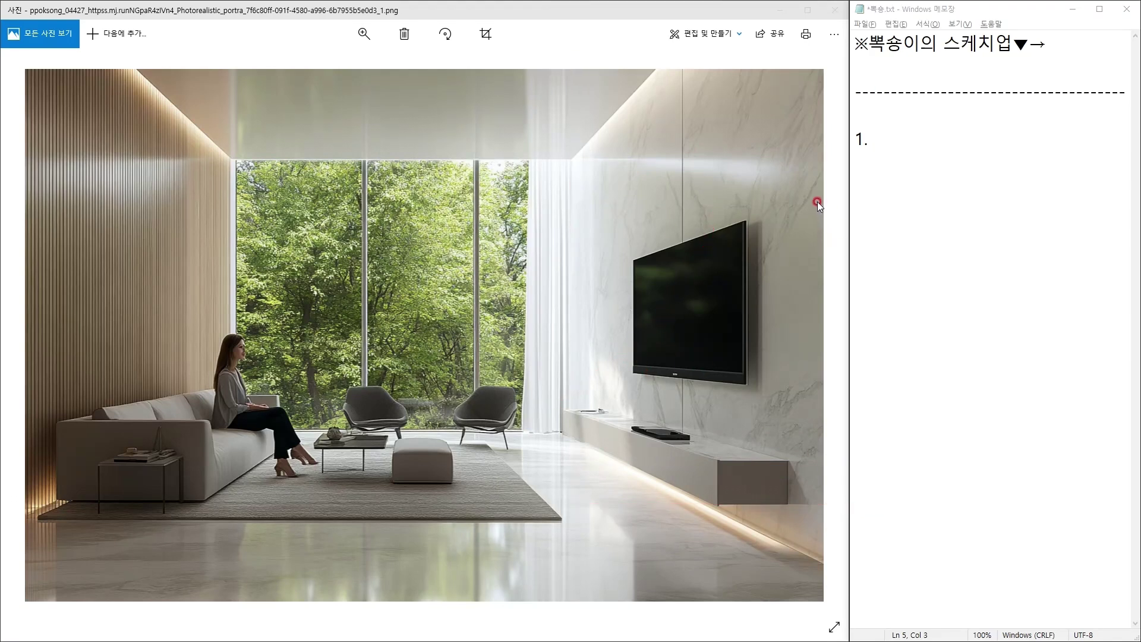
# Switch back to SketchUp, collapse the Entity Info, Materials, Tags and Scenes sections, and expand the Outliner.
pyautogui.click(778, 11)
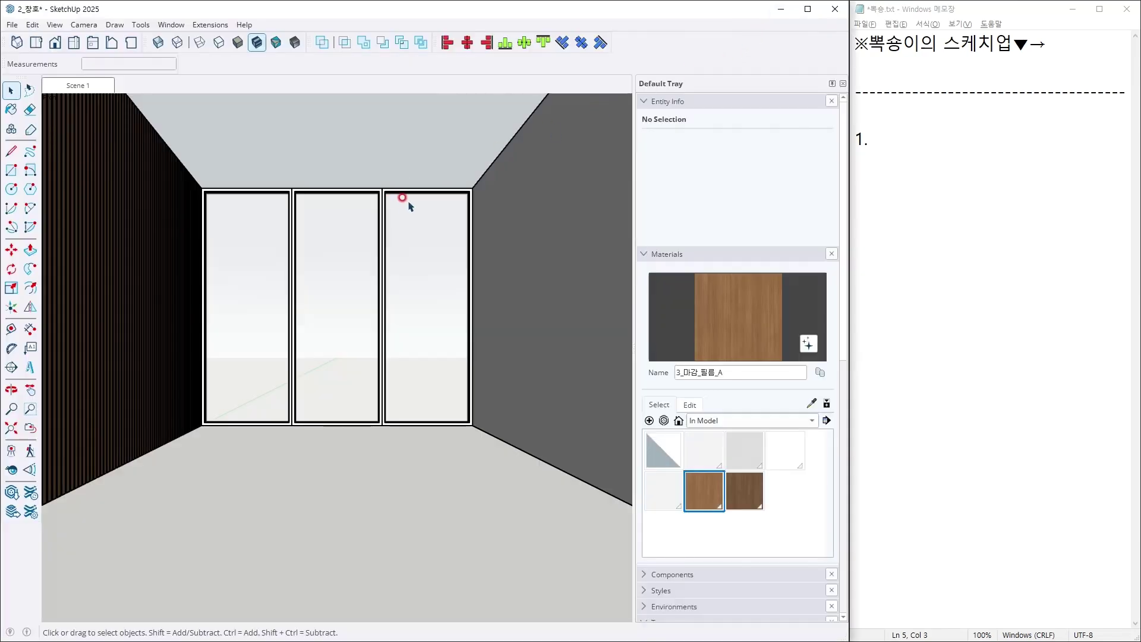
pyautogui.moveTo(409, 206)
pyautogui.mouseDown(button='middle')
pyautogui.moveTo(566, 509)
pyautogui.moveTo(591, 389)
pyautogui.moveTo(298, 326)
pyautogui.mouseUp(button='middle')
pyautogui.click(667, 102)
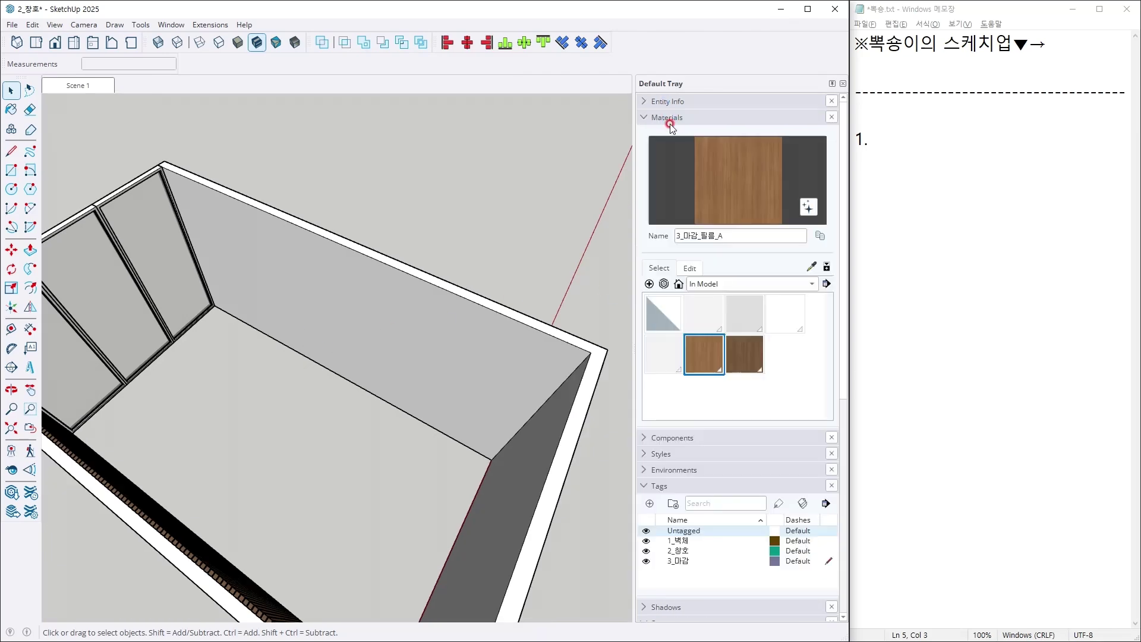
pyautogui.click(669, 118)
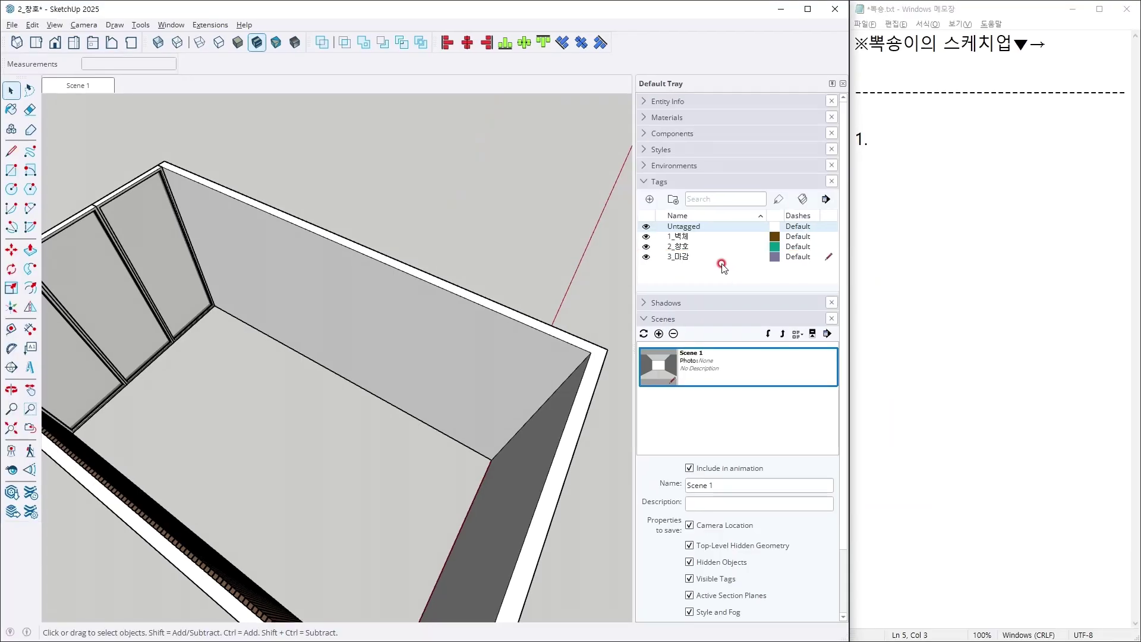
pyautogui.click(721, 263)
pyautogui.click(713, 257)
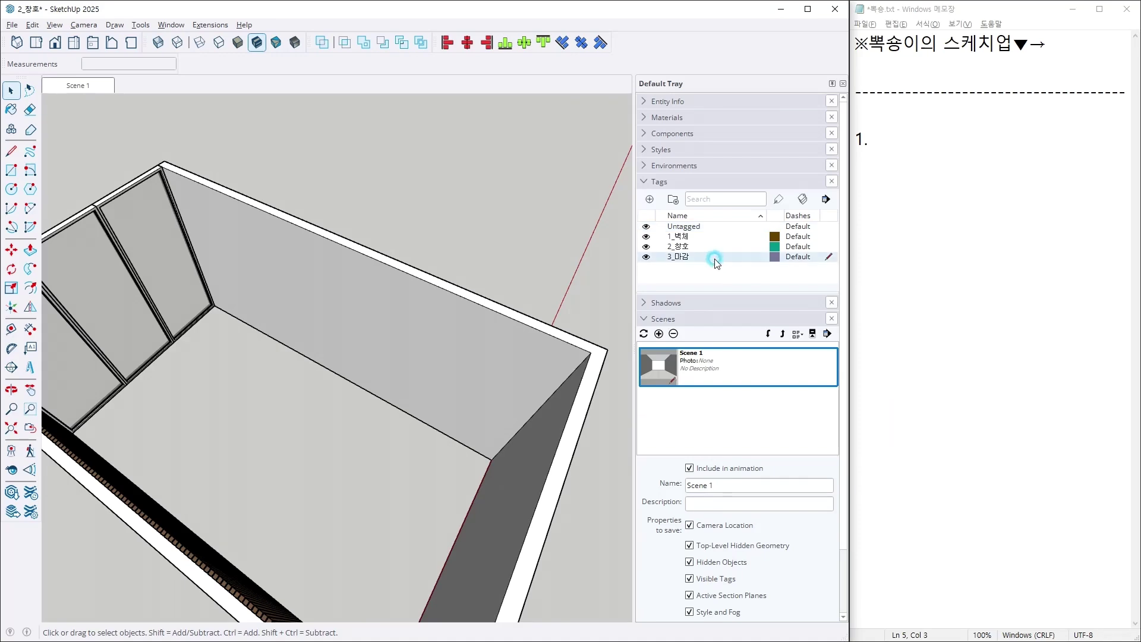
pyautogui.click(679, 183)
pyautogui.click(680, 214)
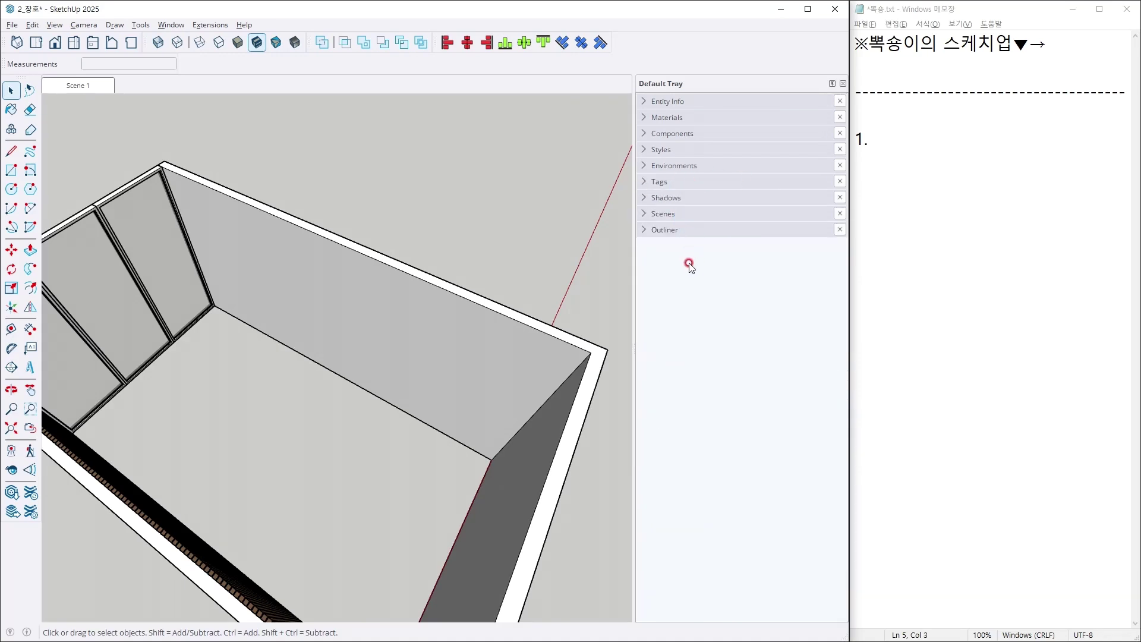
pyautogui.click(681, 230)
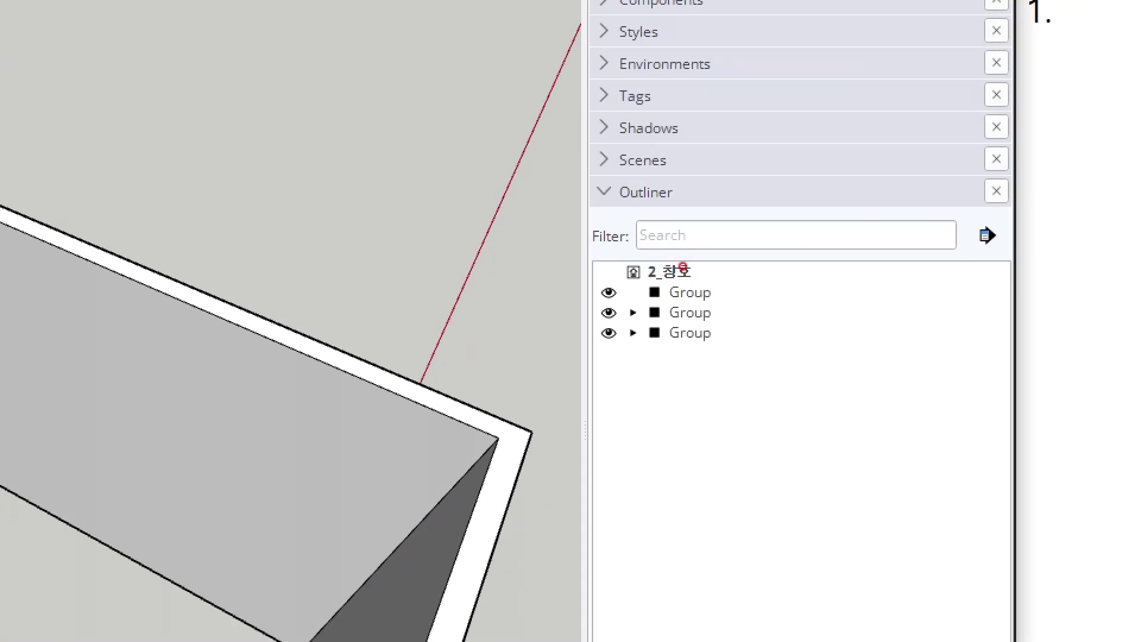
pyautogui.moveTo(603, 202); pyautogui.dragTo(900, 344)
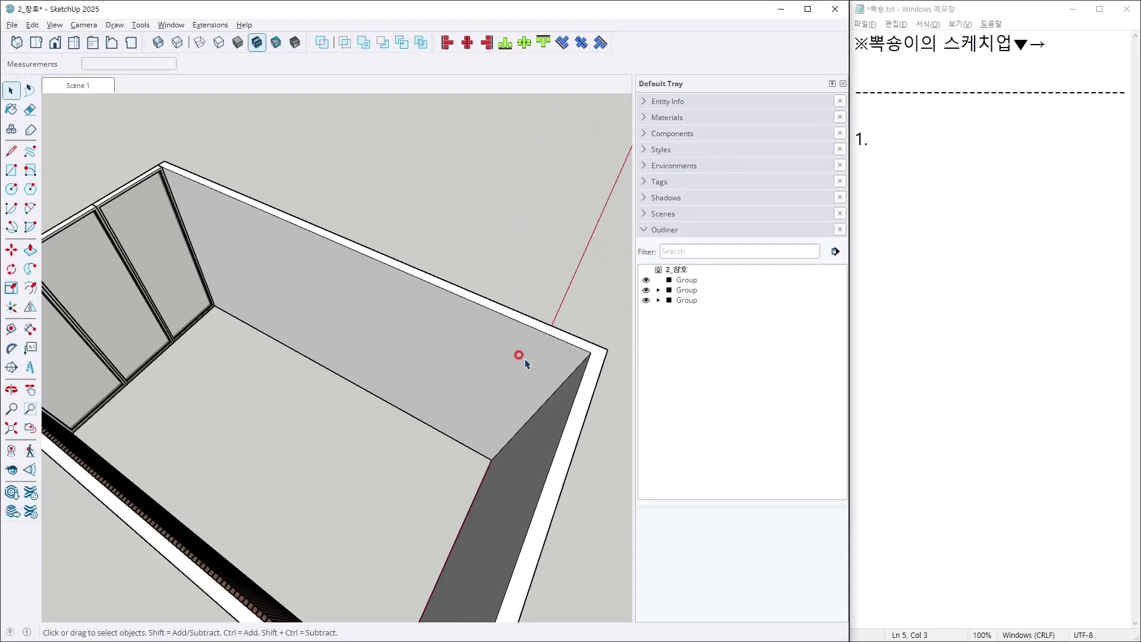
# Rename the room's wall group in the Outliner as 1_벽체.
pyautogui.click(432, 335)
pyautogui.doubleClick(692, 279)
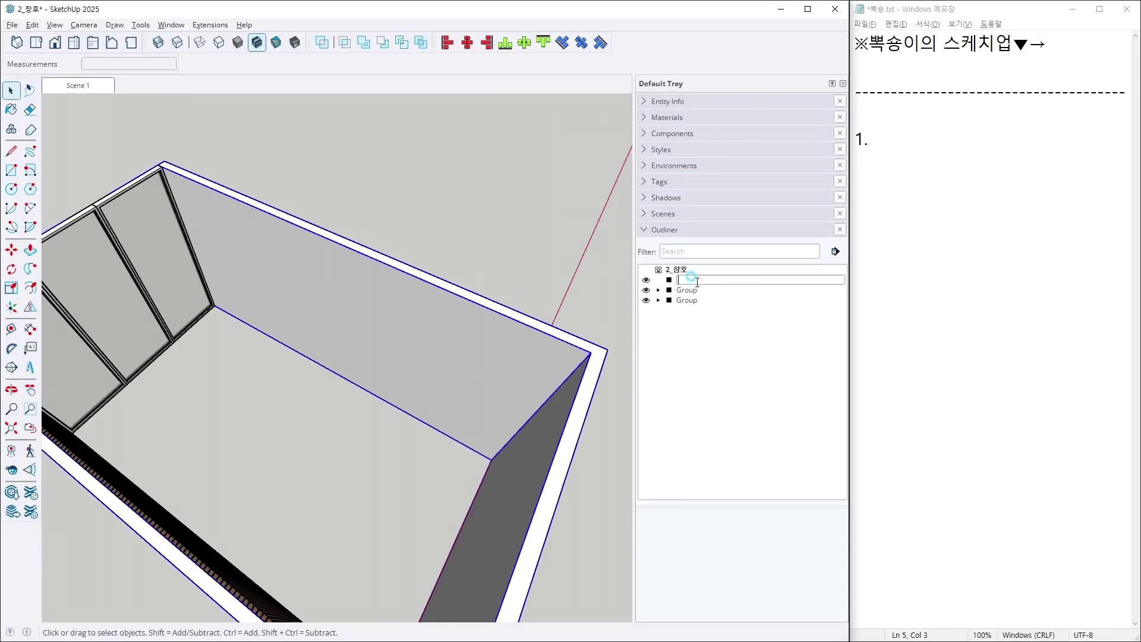
pyautogui.write('1_벽체')
pyautogui.click(263, 152)
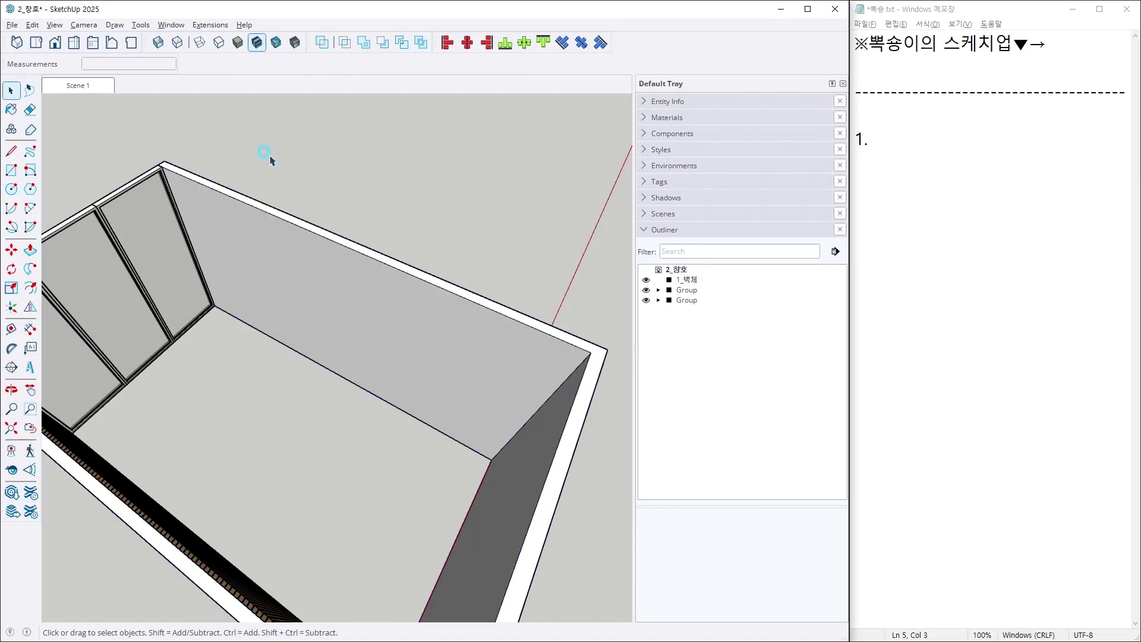
# Rename the window group in the Outliner as 2_창호.
pyautogui.click(108, 196)
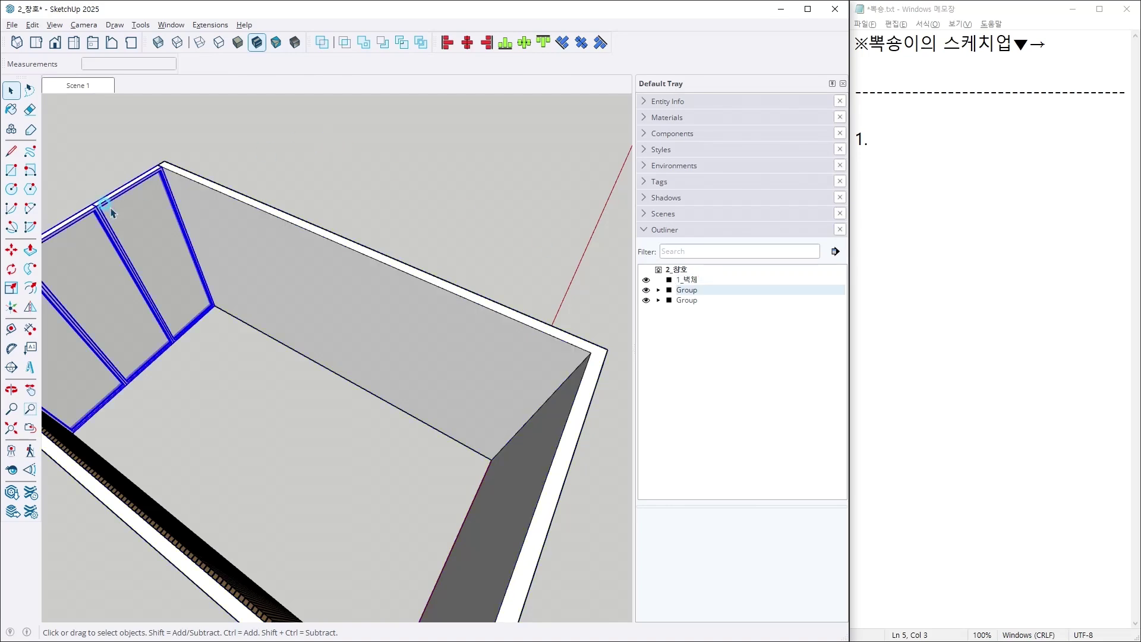
pyautogui.doubleClick(696, 290)
pyautogui.write('2_창')
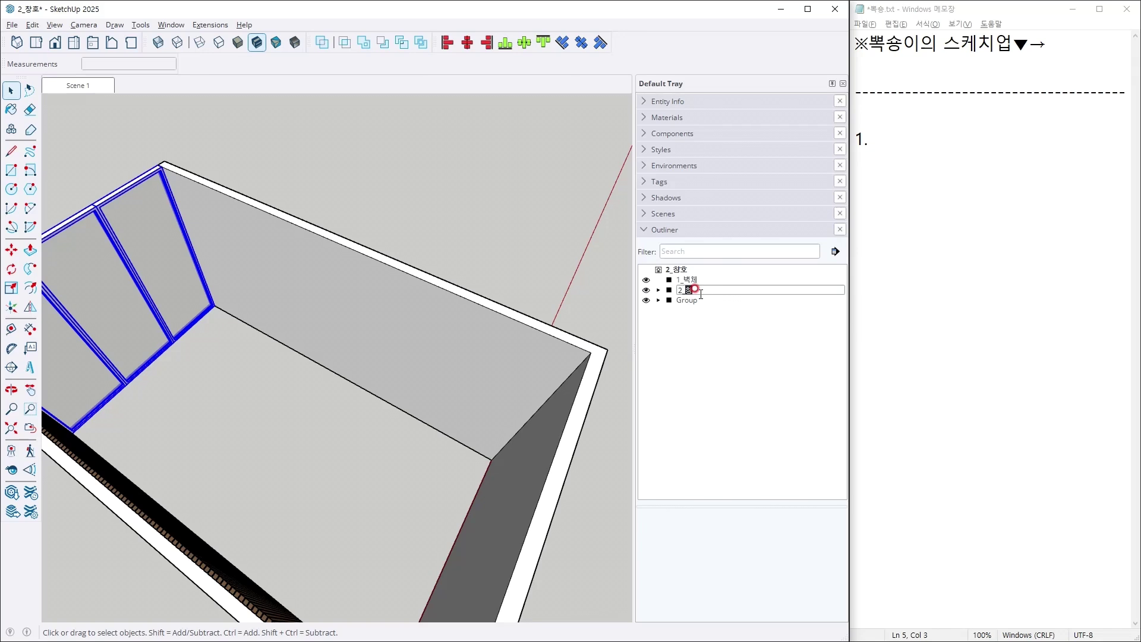
pyautogui.write('호')
pyautogui.press('Return')
# Rename the wooden slat group in the Outliner as 3_마감_템바.
pyautogui.doubleClick(694, 300)
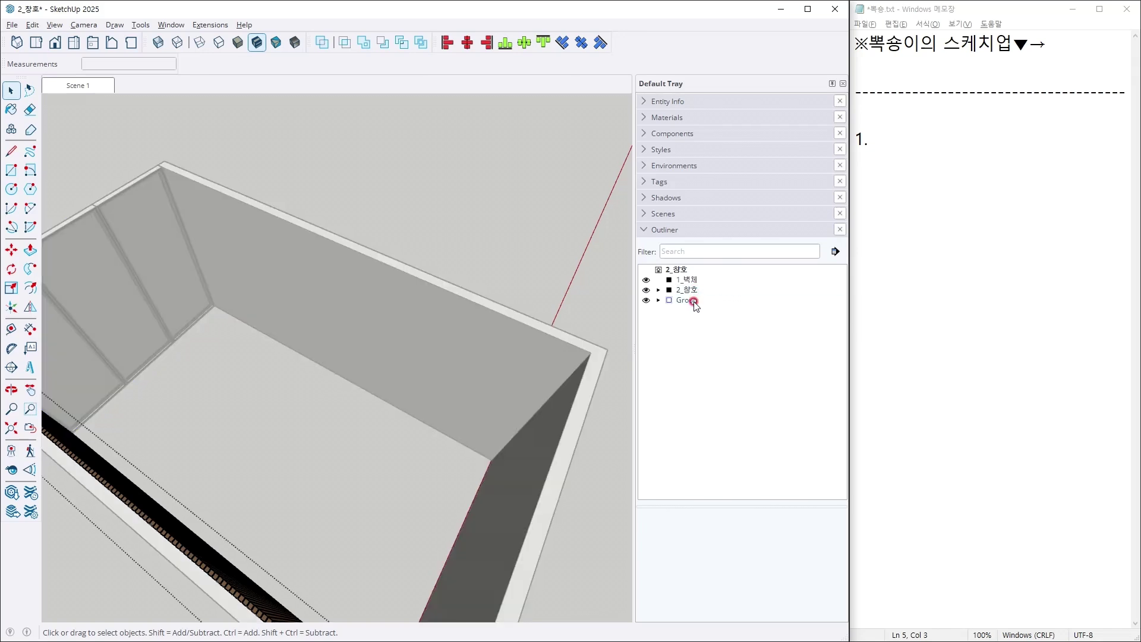
pyautogui.doubleClick(693, 300)
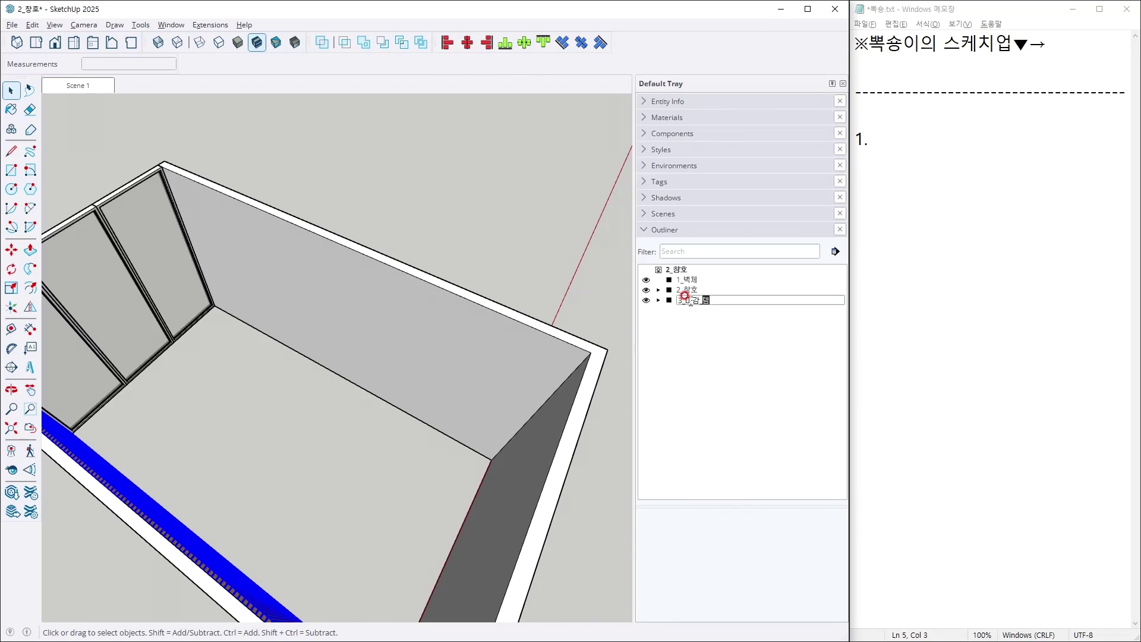
pyautogui.press('Return')
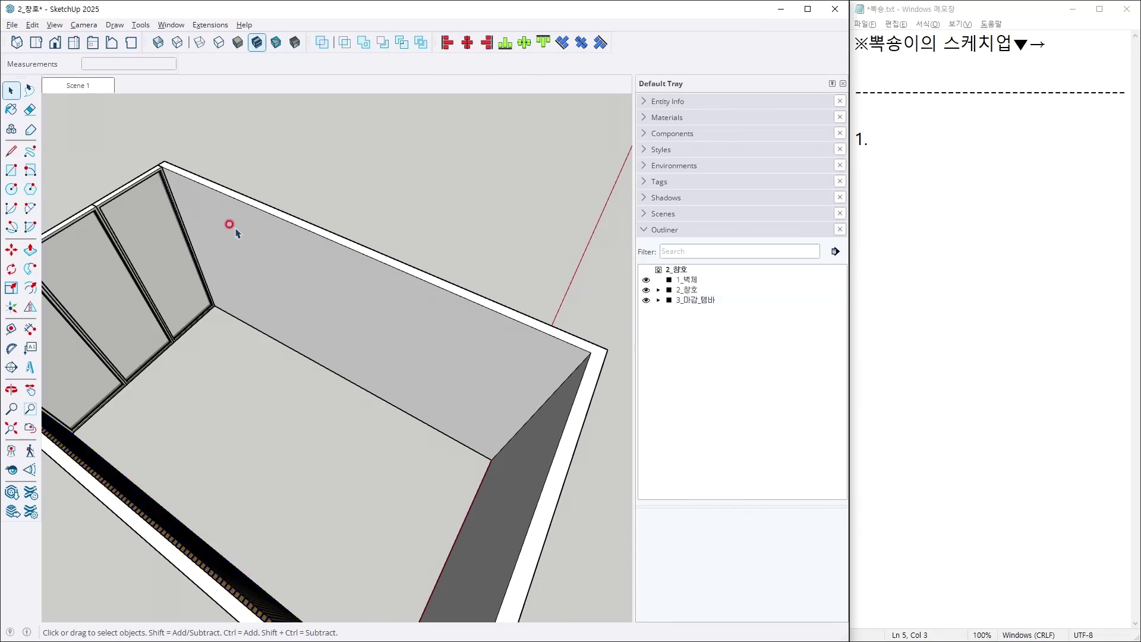
# With 3_마감 as the current tag, draw a 3500 × 7050 mm rectangle over the inner face of the wall opposite the slats.
pyautogui.moveTo(229, 225); pyautogui.dragTo(628, 282, button='middle')
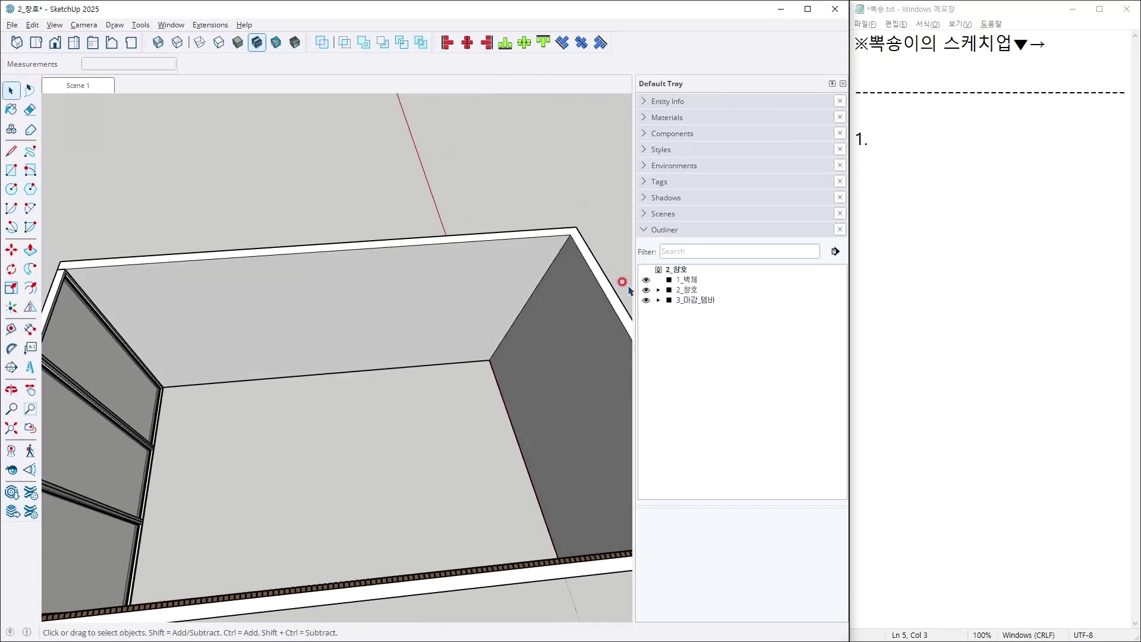
pyautogui.click(657, 181)
pyautogui.click(713, 256)
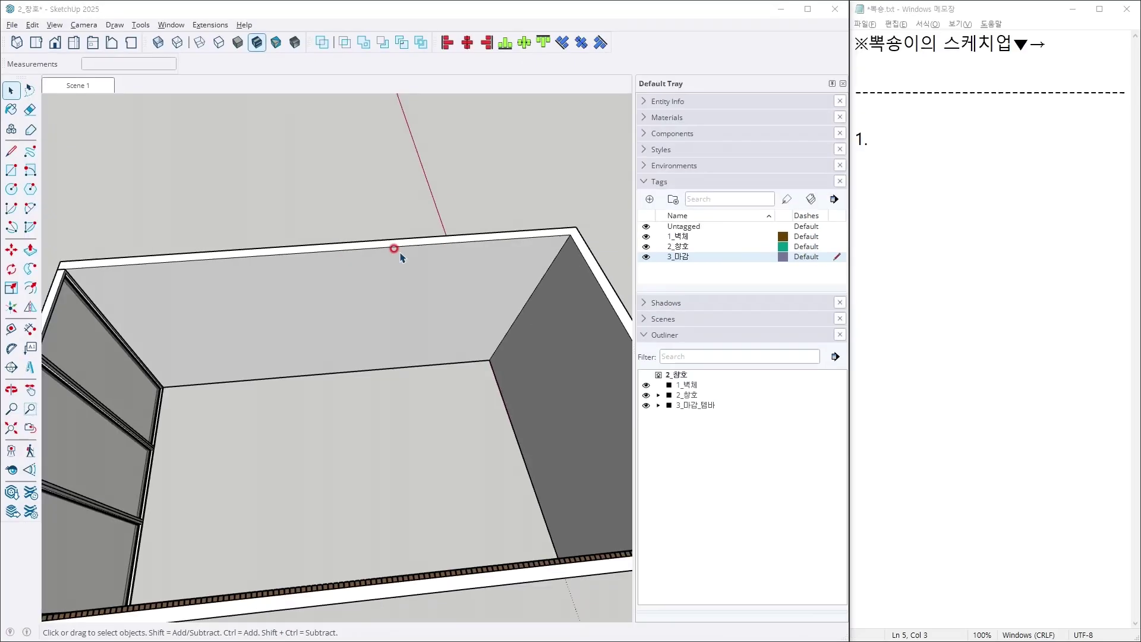
pyautogui.moveTo(394, 248); pyautogui.dragTo(178, 234, button='middle')
pyautogui.scroll(3, 101, 224)
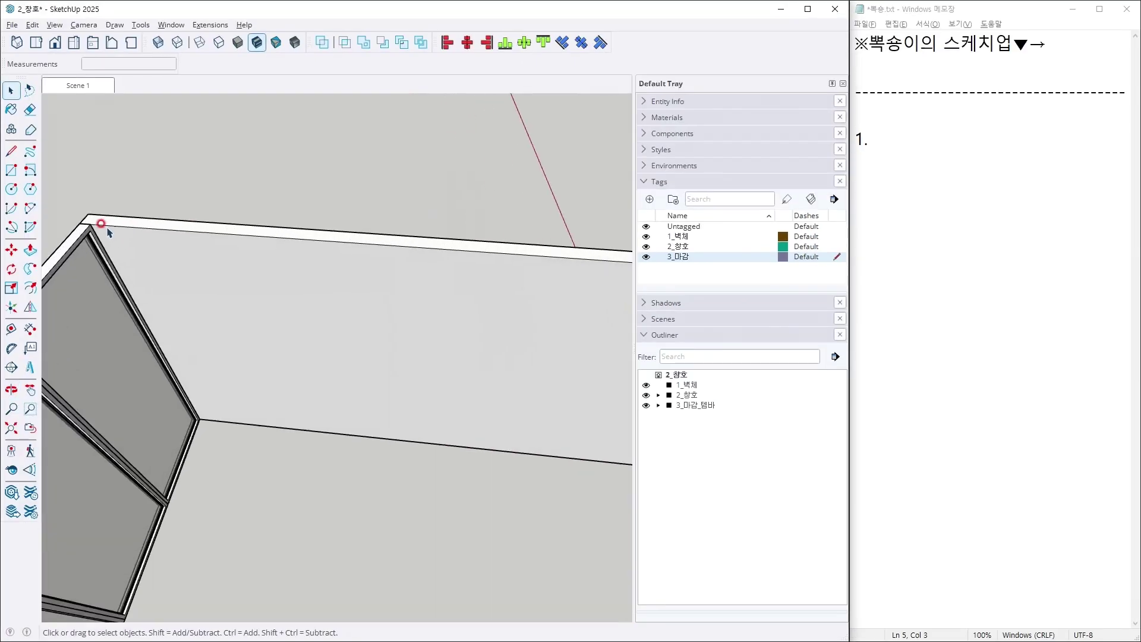
pyautogui.press('r')
pyautogui.click(96, 219)
pyautogui.scroll(-4, 179, 250)
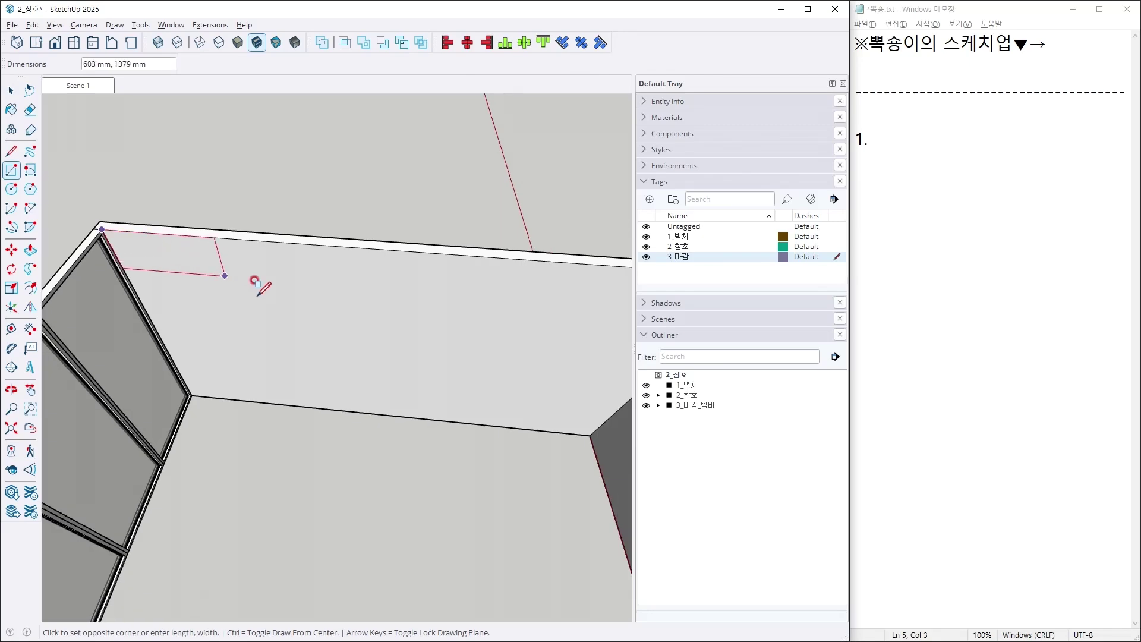
pyautogui.click(517, 397)
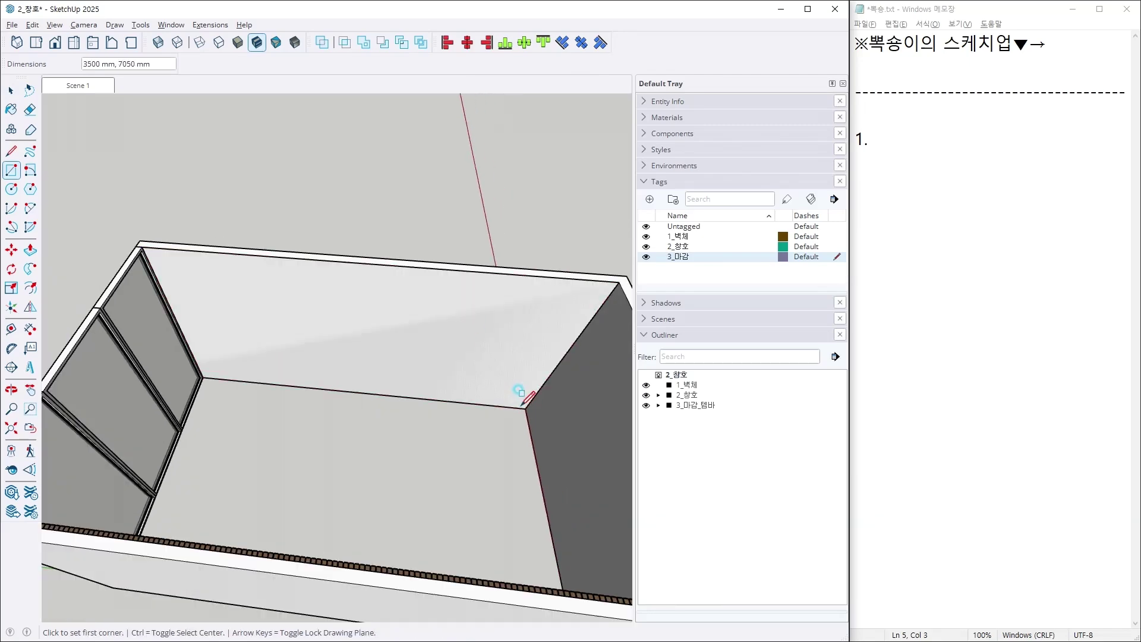
pyautogui.moveTo(407, 273); pyautogui.dragTo(220, 189, button='middle')
pyautogui.press('space')
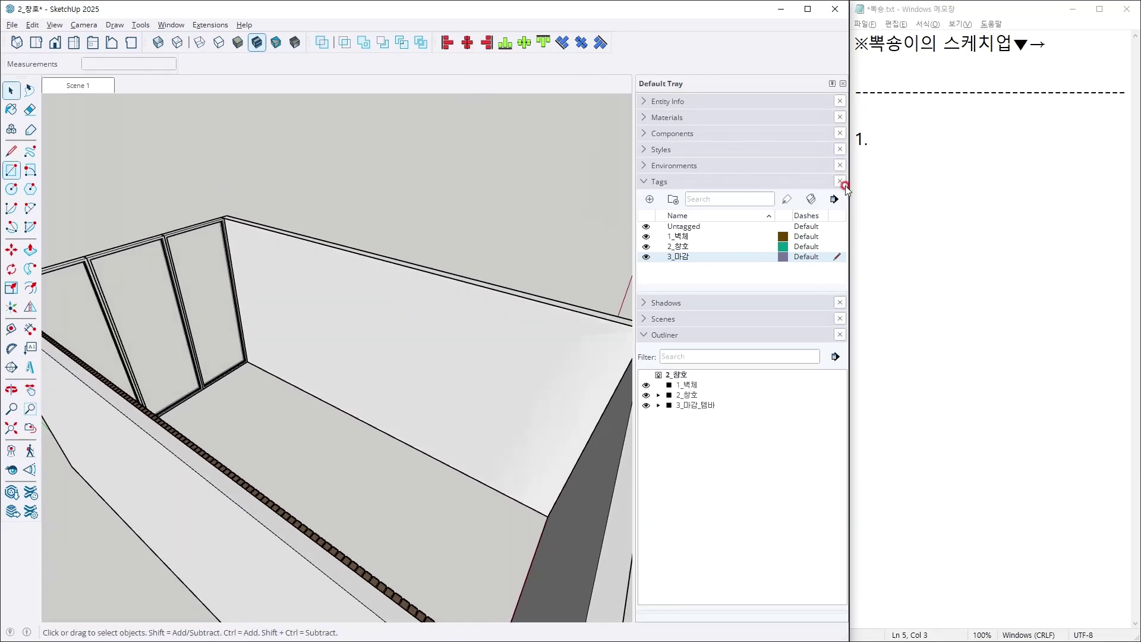
# Hide the 2_창호, 1_벽체 and Untagged tags so that only the 3_마감 geometry is shown.
pyautogui.click(646, 246)
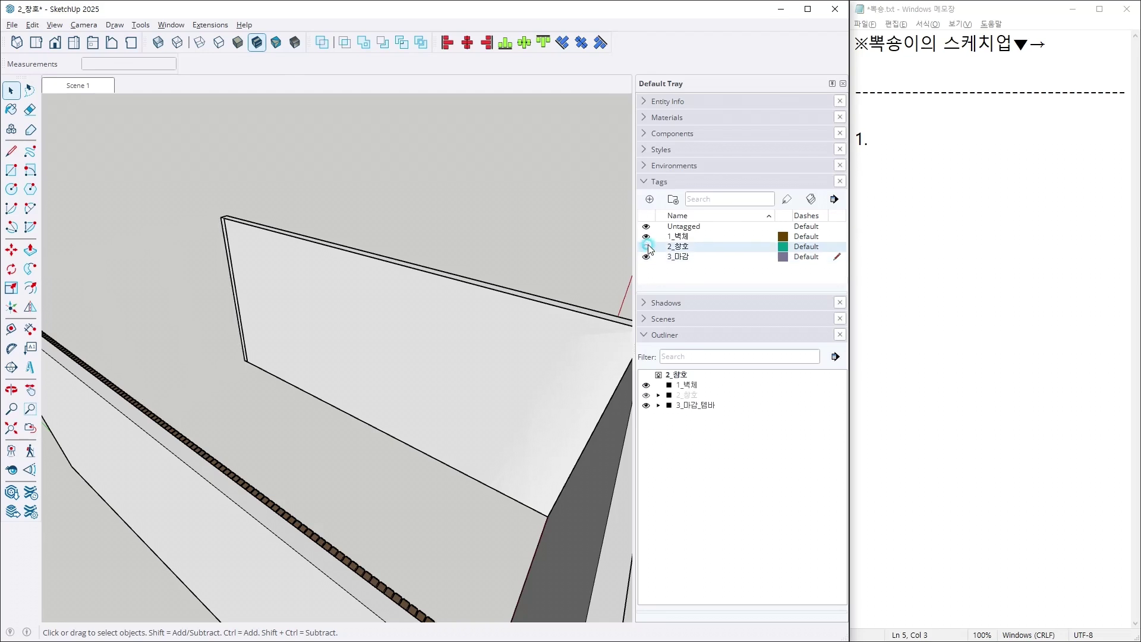
pyautogui.click(646, 237)
pyautogui.click(646, 227)
# Switch to Notepad and write the notes "1.태그를 정리한다" and "2.아웃라이너 정리한다".
pyautogui.click(981, 155)
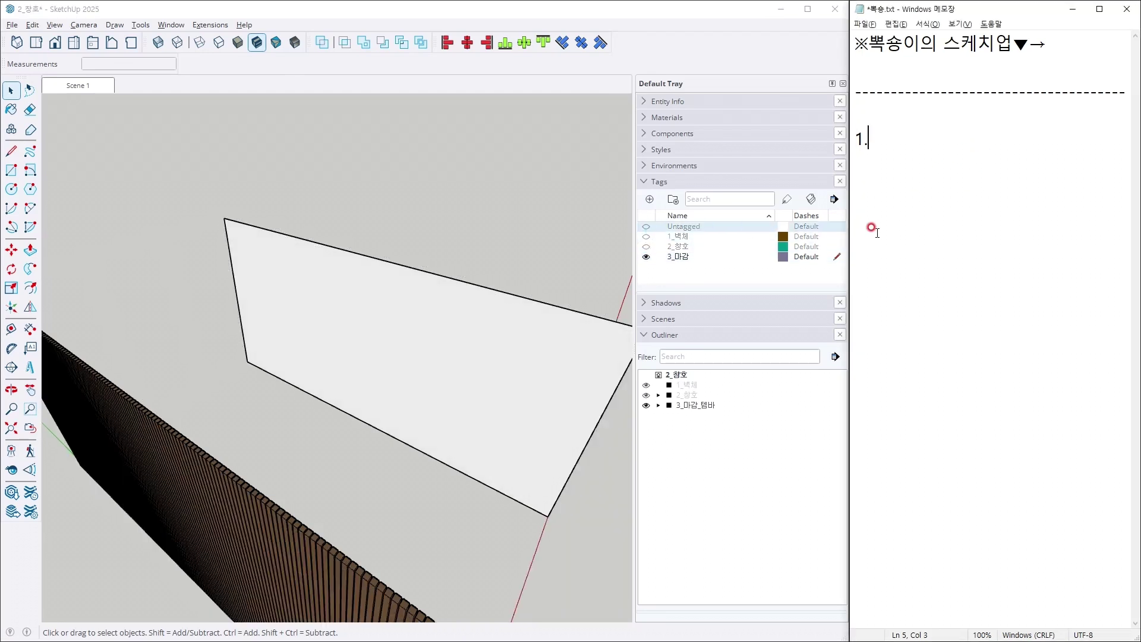
pyautogui.write('태그를 정리한다')
pyautogui.press('Return')
pyautogui.write('2.')
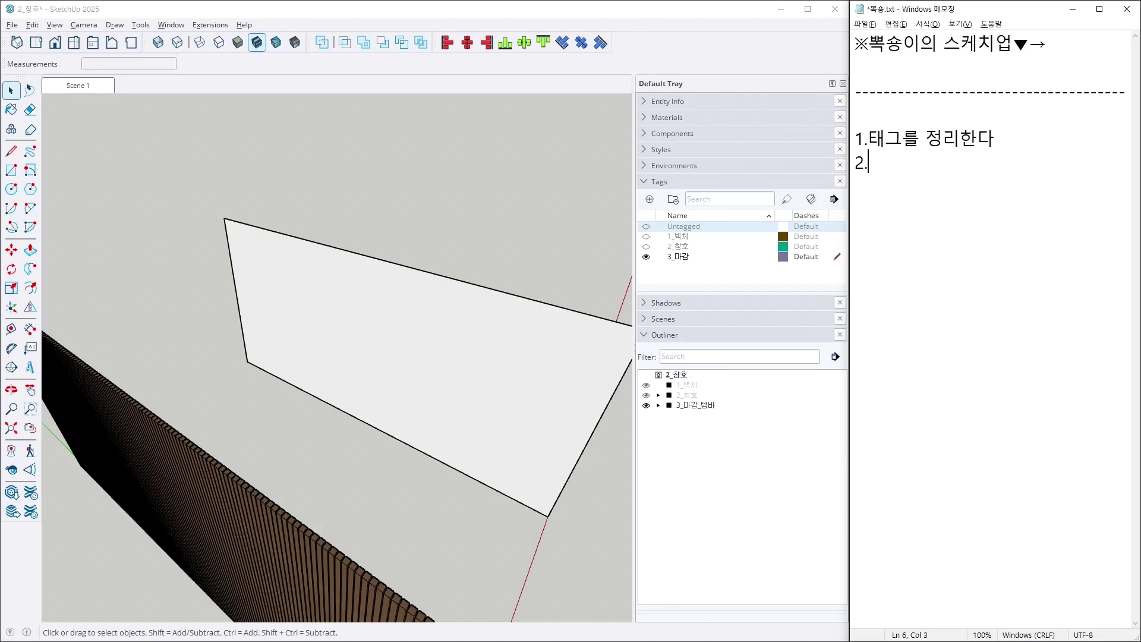
pyautogui.write('아웃라이너 정리한ㄷ')
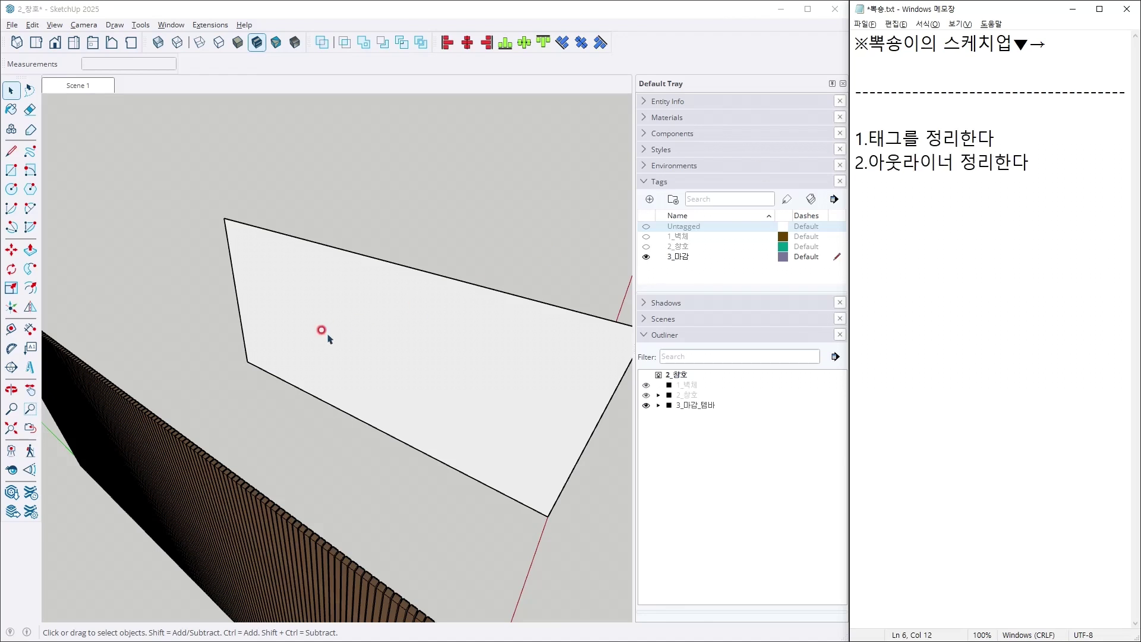
# Hide the 3_마감_템바 slat group in SketchUp and turn the view to face the new wall rectangle.
pyautogui.moveTo(320, 331)
pyautogui.mouseDown(button='middle')
pyautogui.moveTo(193, 358)
pyautogui.moveTo(315, 420)
pyautogui.moveTo(192, 426)
pyautogui.moveTo(8, 345)
pyautogui.moveTo(82, 326)
pyautogui.moveTo(143, 364)
pyautogui.mouseUp(button='middle')
pyautogui.click(160, 399)
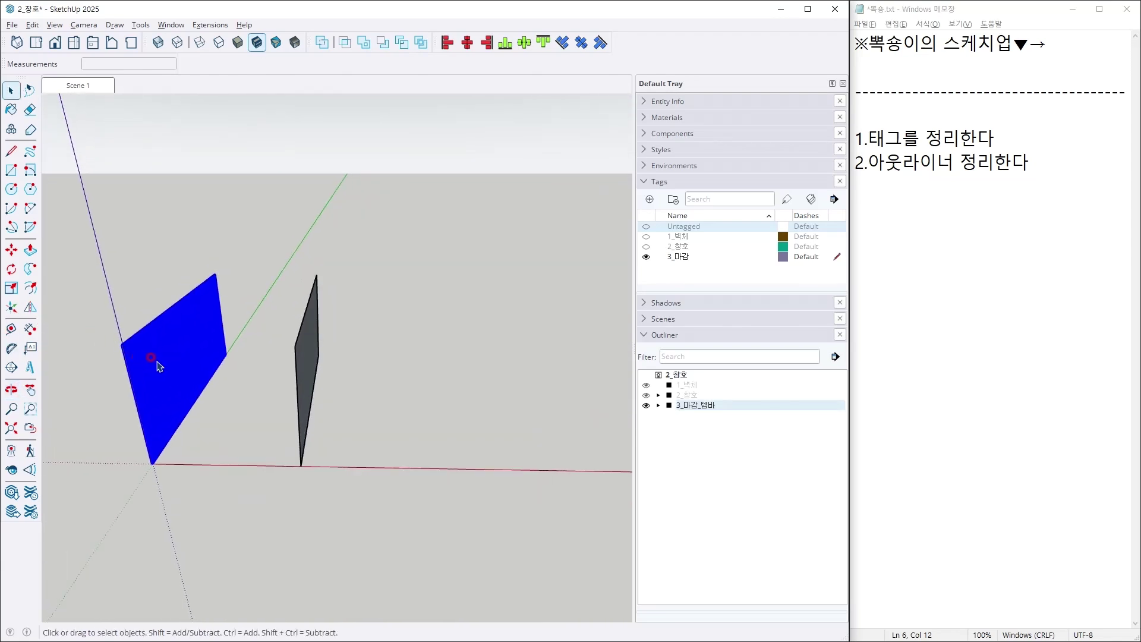
pyautogui.rightClick(159, 366)
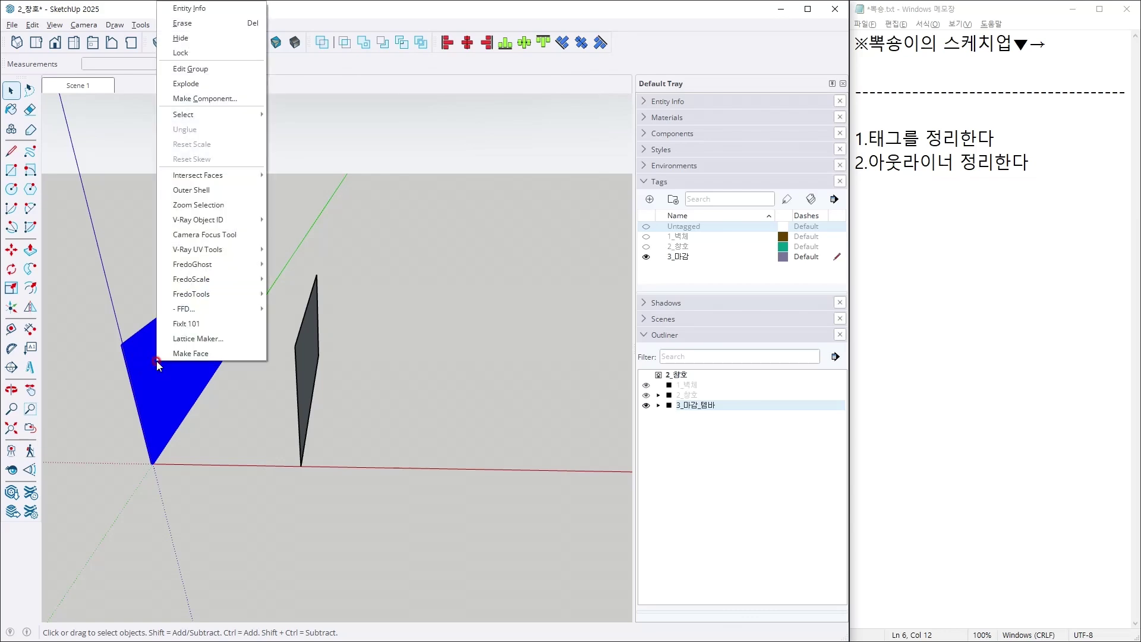
pyautogui.click(207, 39)
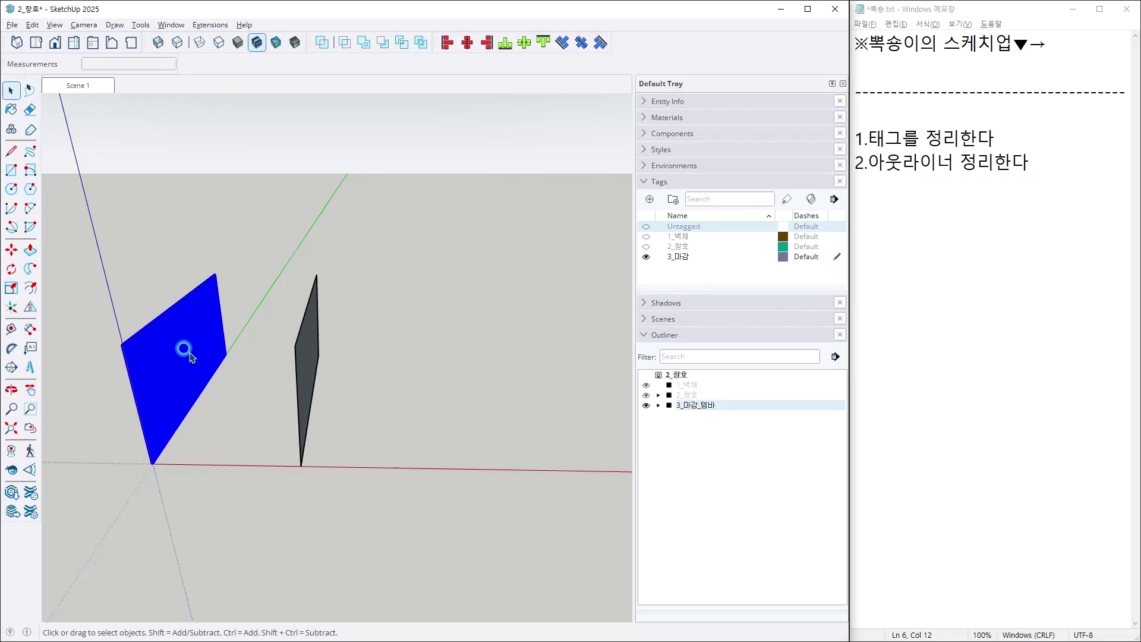
pyautogui.moveTo(191, 357); pyautogui.dragTo(390, 319, button='middle')
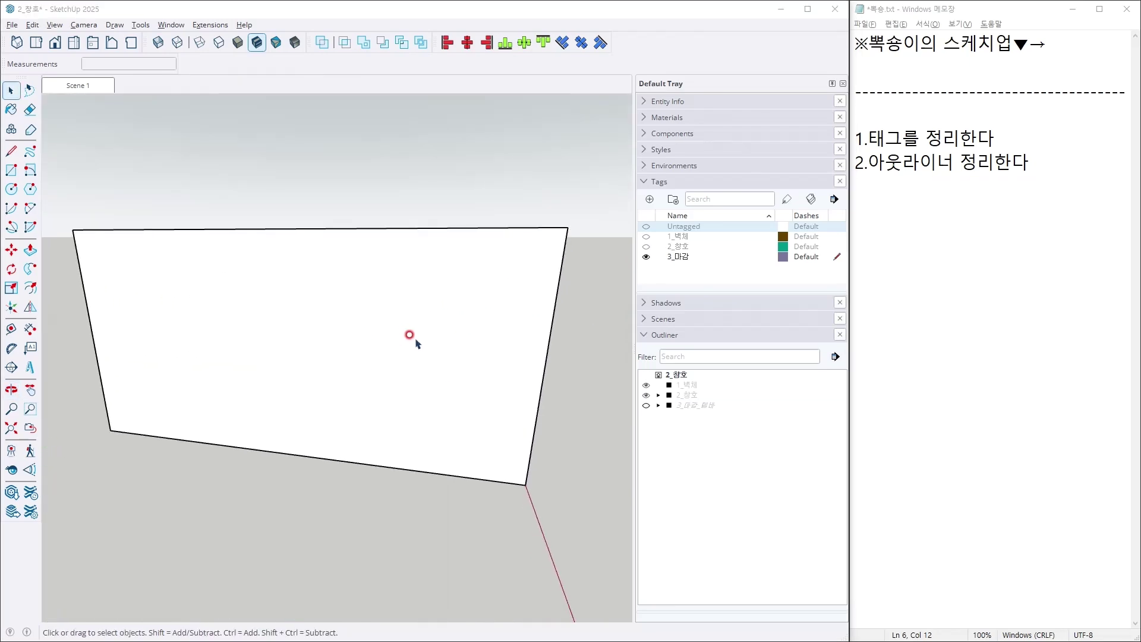
# Check the marble wall's vertical seam in the reference photo, and divide the wall rectangle's upper edge into equal segments in SketchUp.
pyautogui.hotkey('alt', 'Tab')
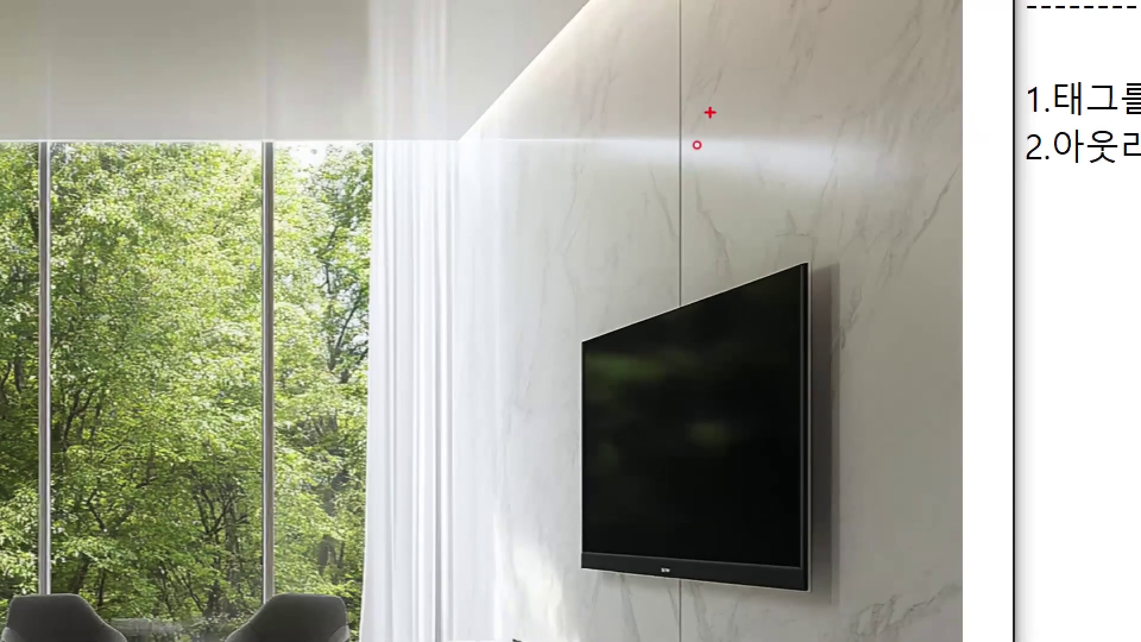
pyautogui.moveTo(706, 118); pyautogui.dragTo(637, 217)
pyautogui.moveTo(645, 135); pyautogui.dragTo(750, 232)
pyautogui.press('Escape')
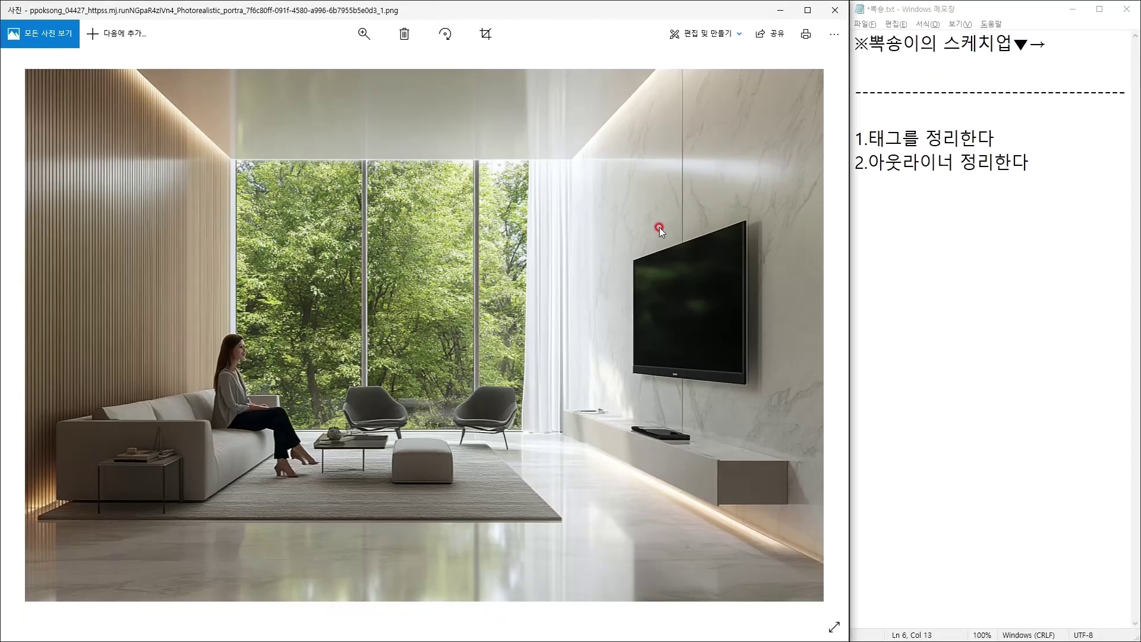
pyautogui.hotkey('alt', 'Tab')
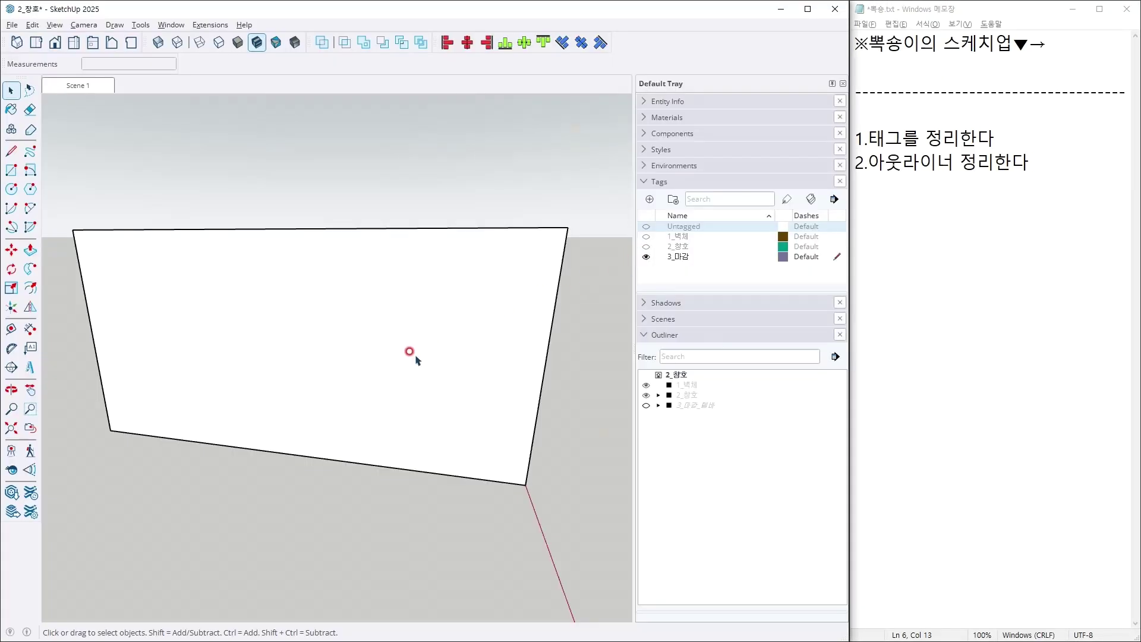
pyautogui.moveTo(411, 352)
pyautogui.mouseDown(button='middle')
pyautogui.moveTo(409, 297)
pyautogui.moveTo(423, 380)
pyautogui.moveTo(288, 285)
pyautogui.mouseUp(button='middle')
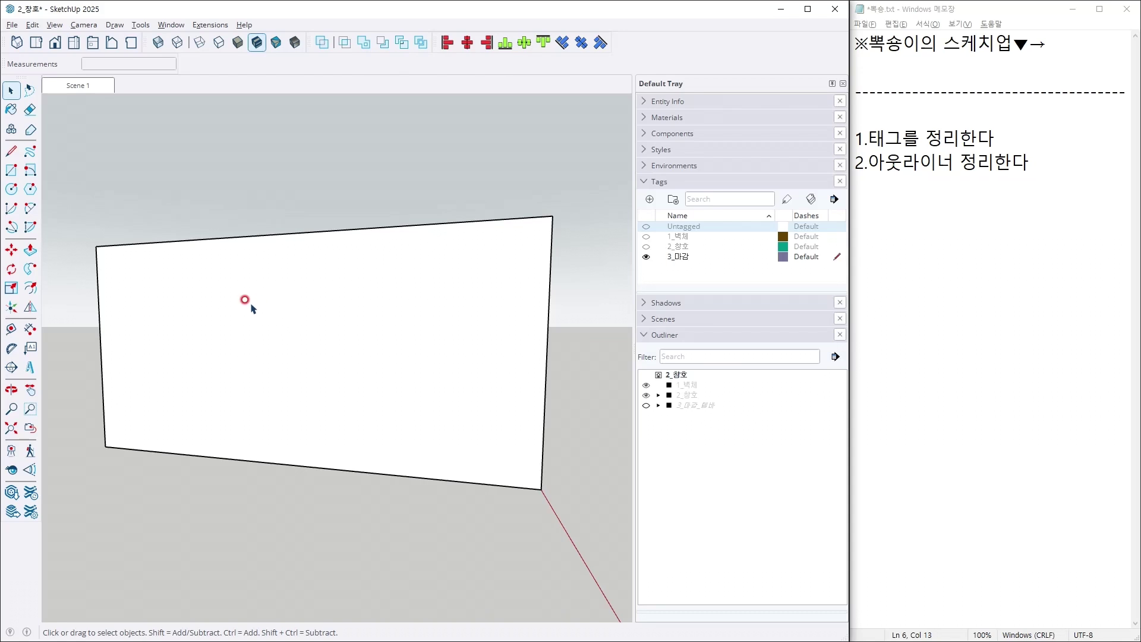
pyautogui.rightClick(280, 236)
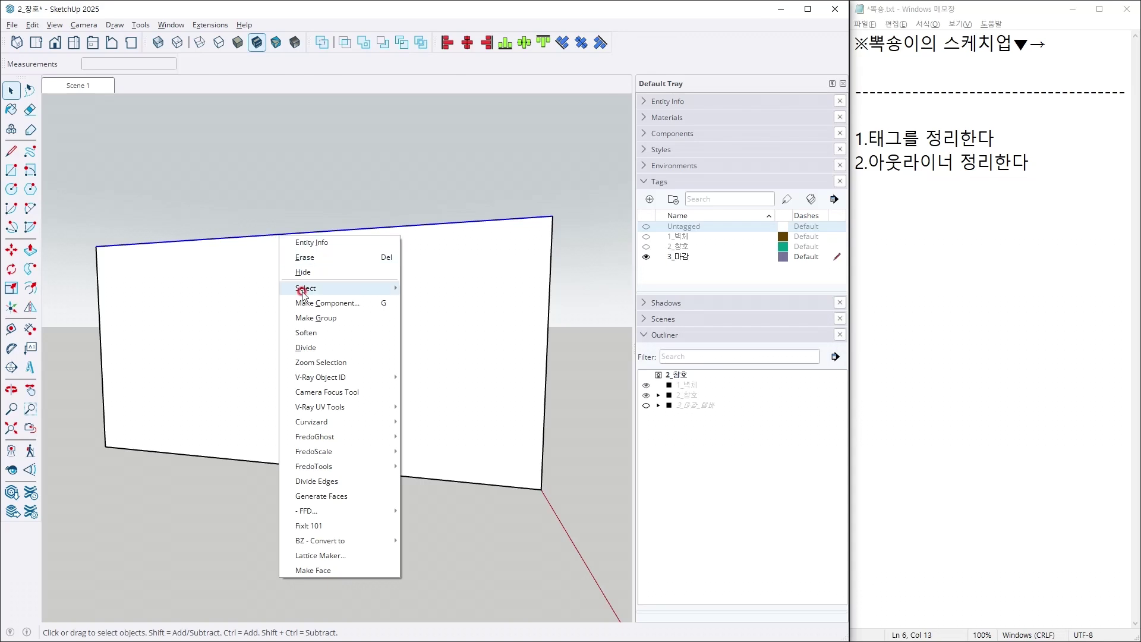
pyautogui.click(310, 345)
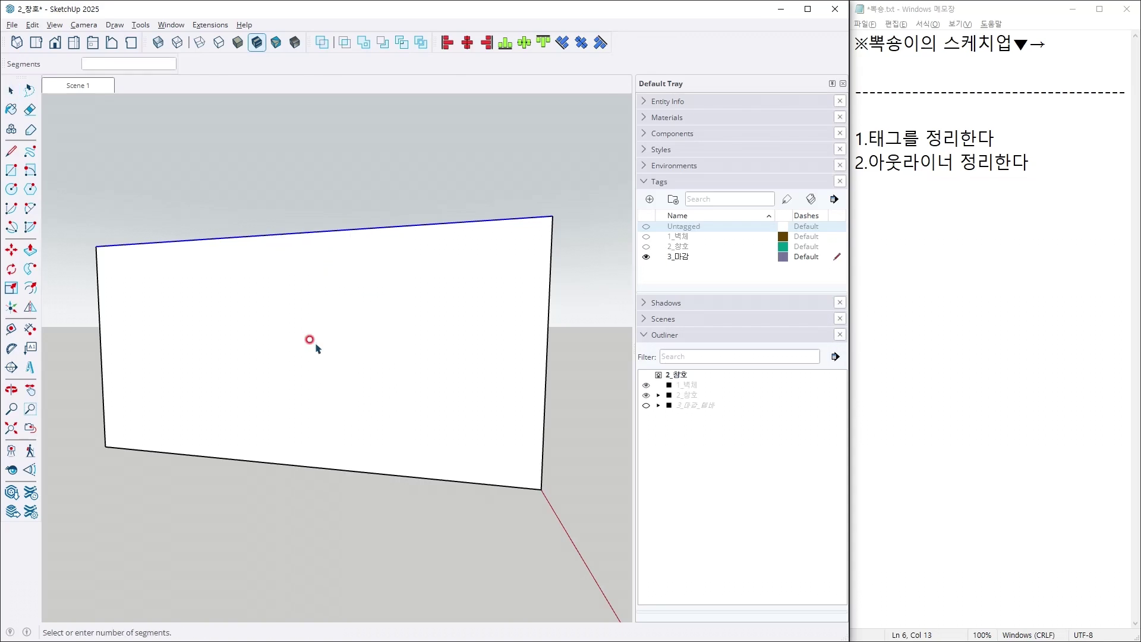
pyautogui.press('Return')
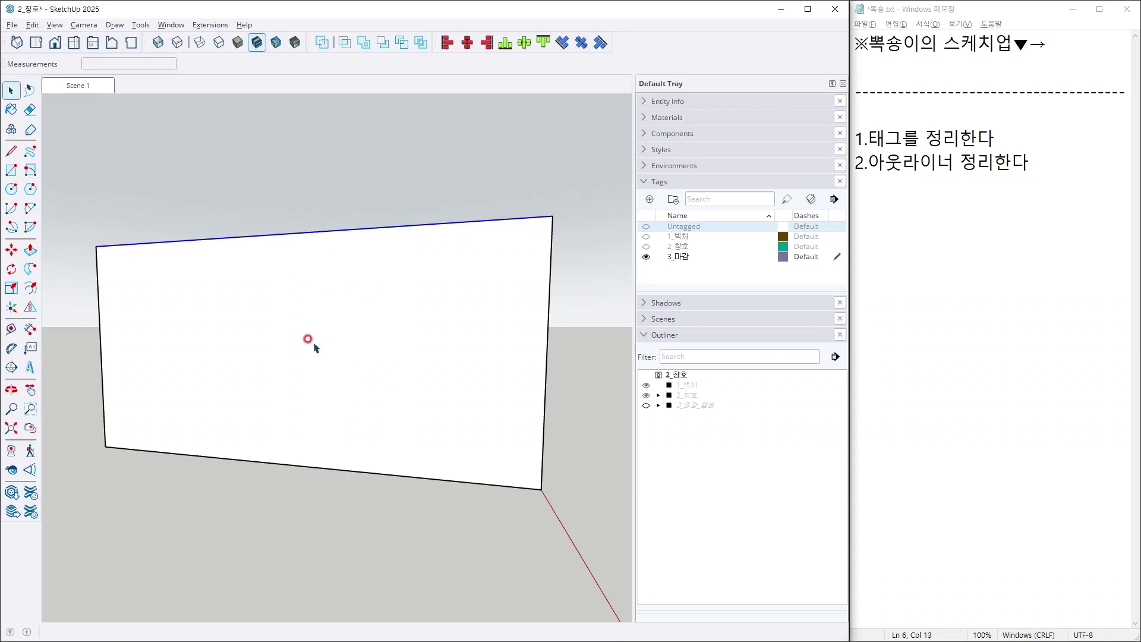
pyautogui.click(198, 141)
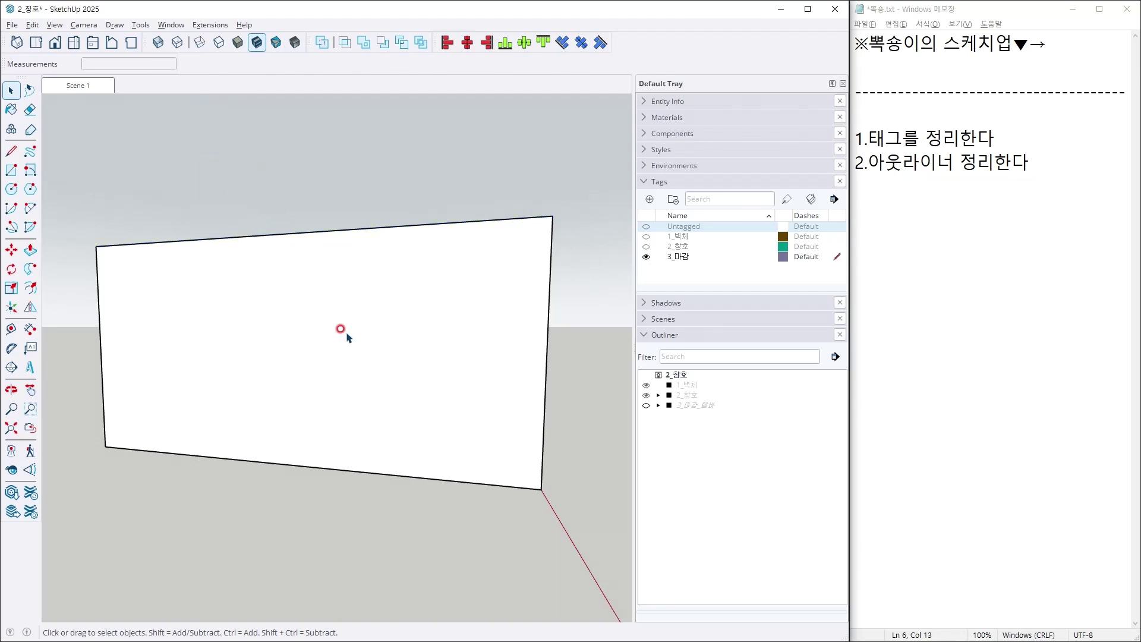
pyautogui.click(312, 255)
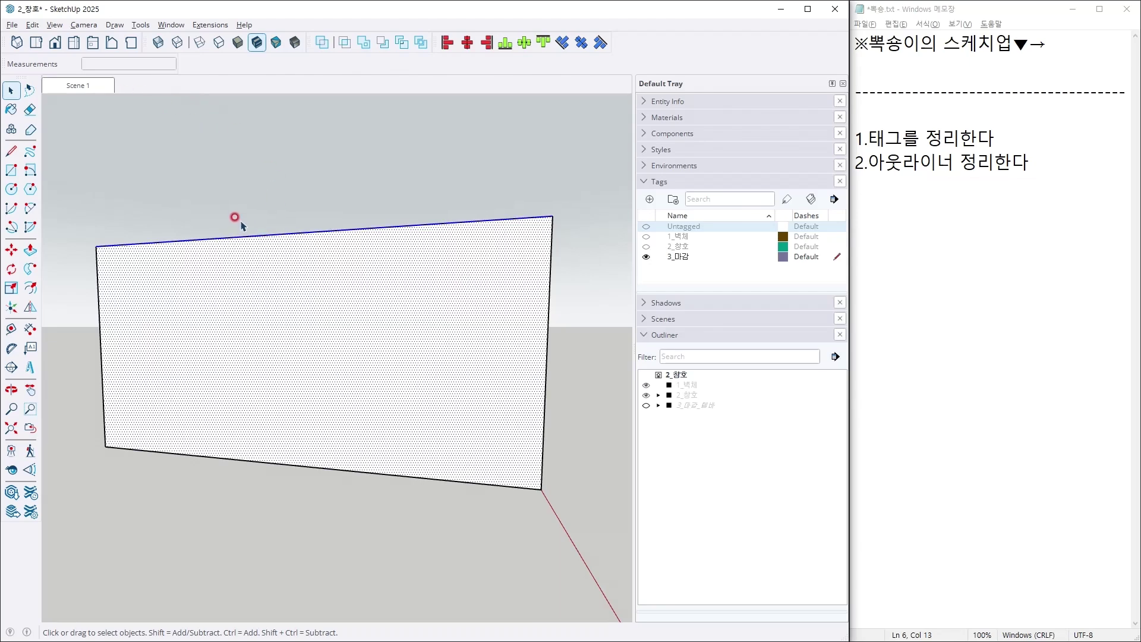
pyautogui.rightClick(237, 247)
pyautogui.click(144, 189)
pyautogui.click(152, 197)
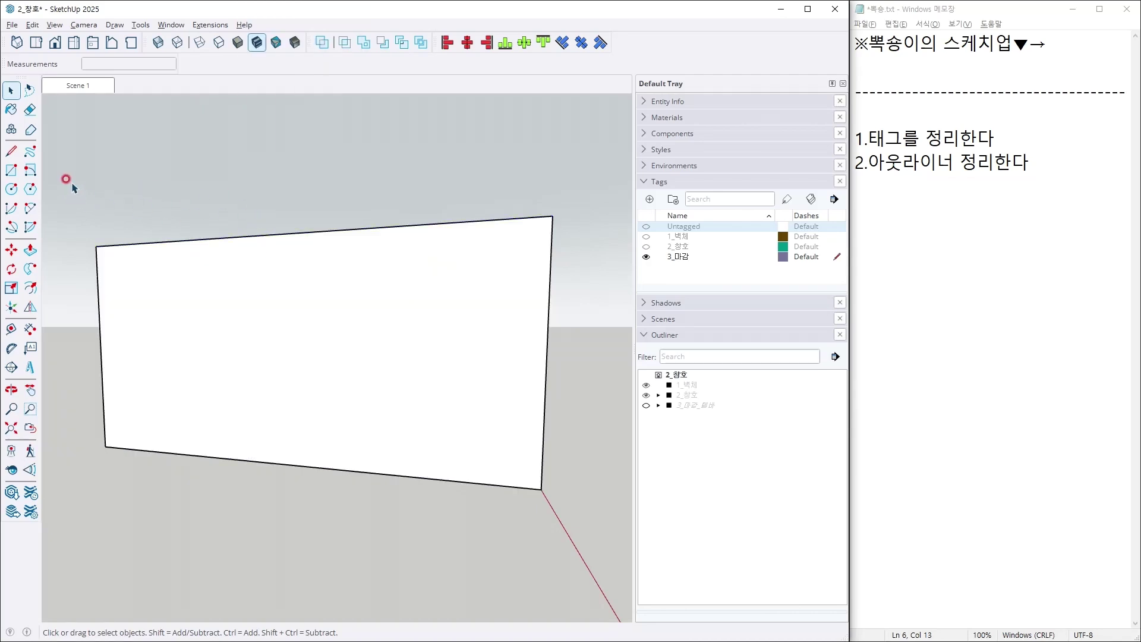
# Divide the wall rectangle's upper edge into 7 equal segments.
pyautogui.moveTo(64, 152); pyautogui.dragTo(639, 271)
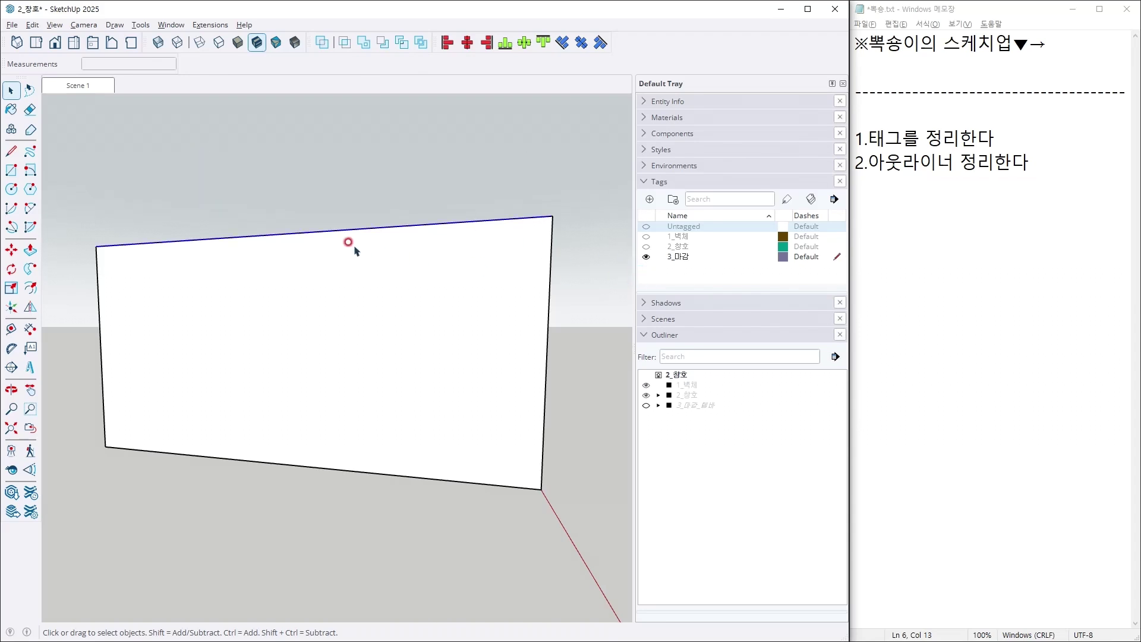
pyautogui.rightClick(326, 233)
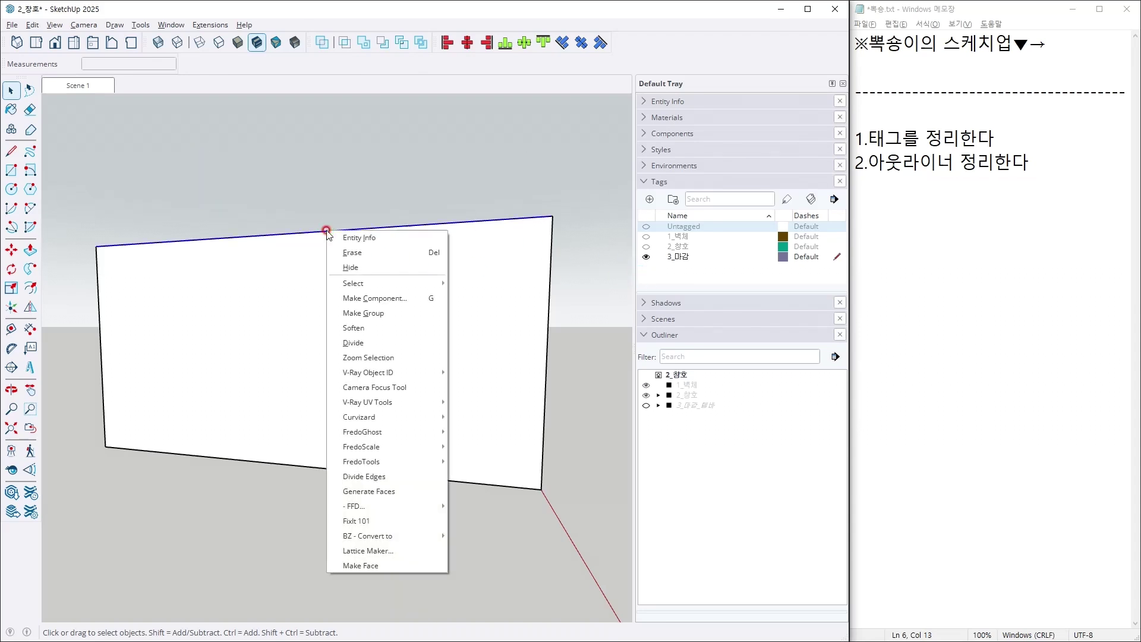
pyautogui.click(376, 349)
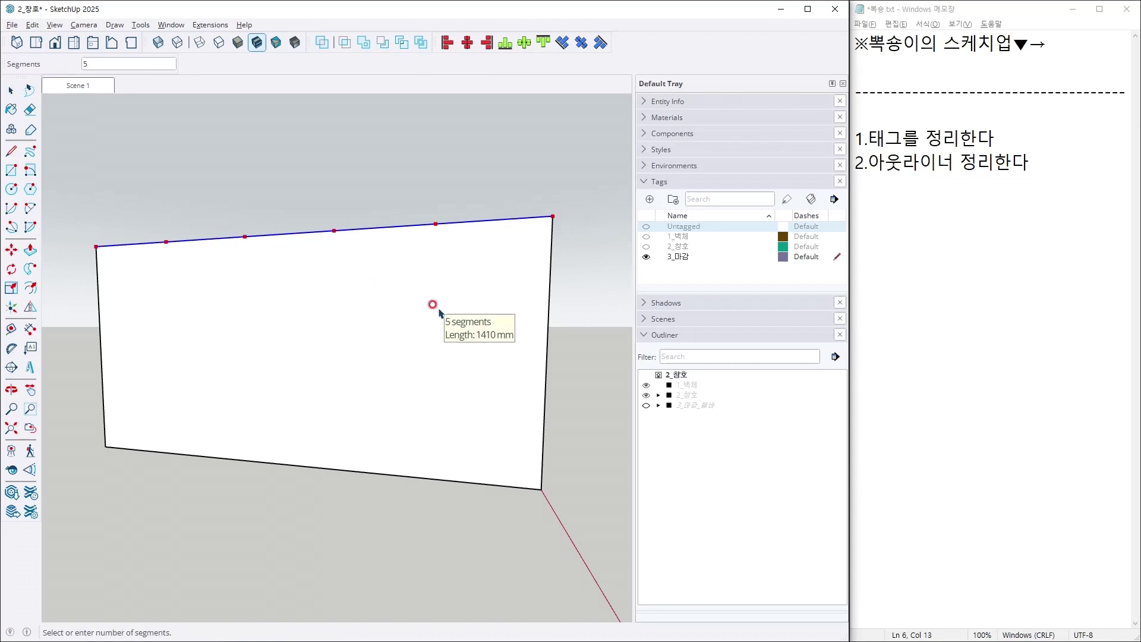
pyautogui.write('7')
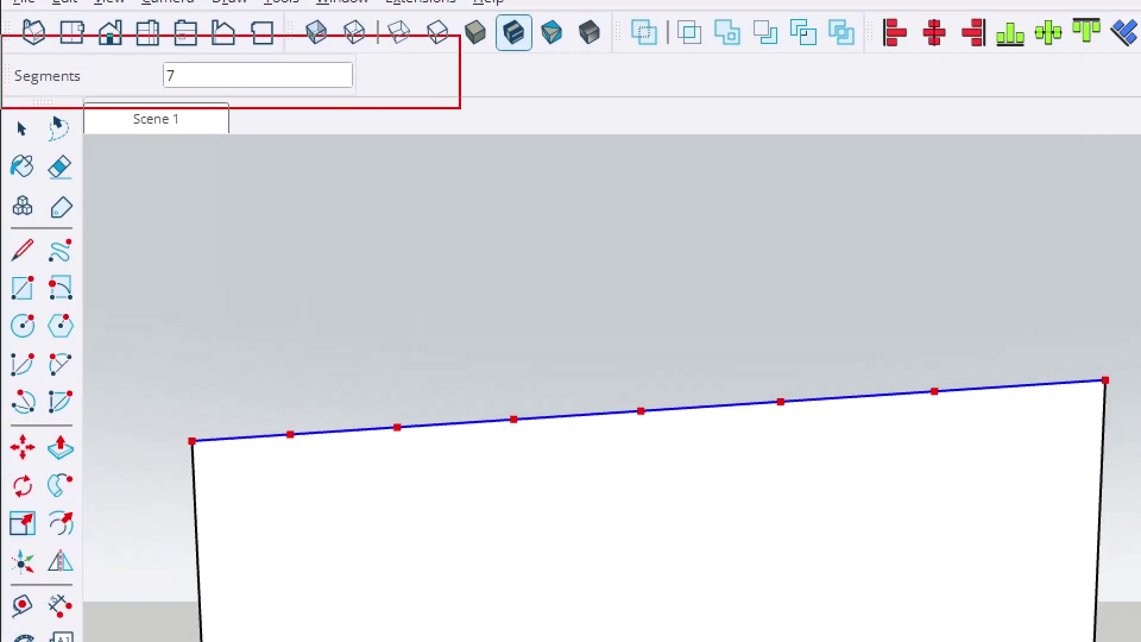
# Divide the rectangular face's upper edge into 3 segments.
pyautogui.write('3')
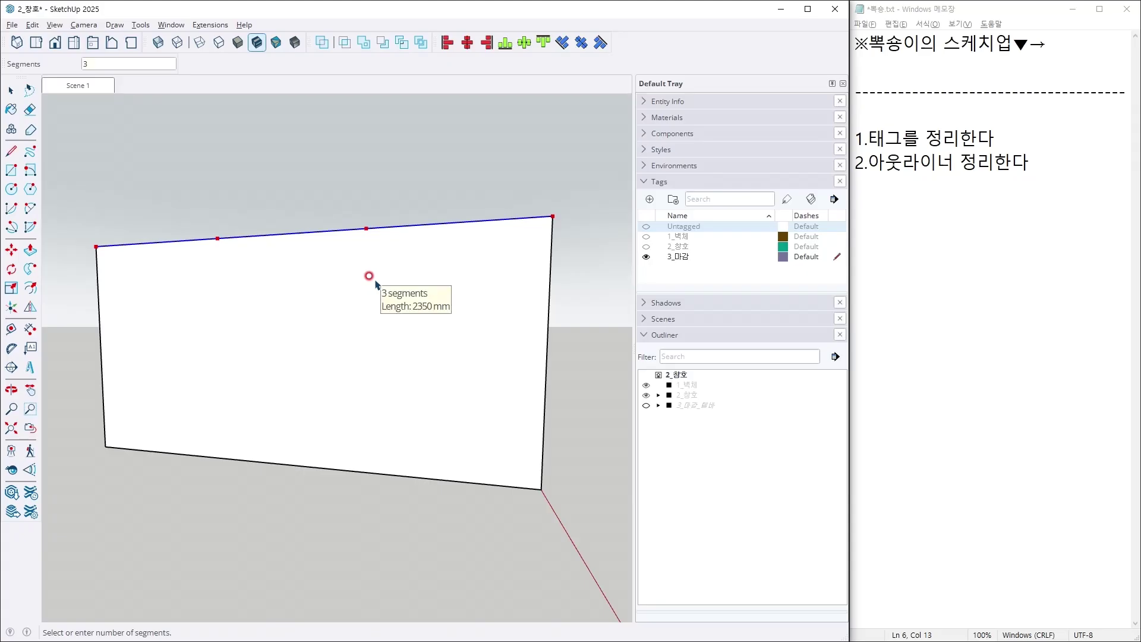
pyautogui.press('Return')
# Switch to Notepad and add the note "3.디바이드 → 선을 몇개로" with the sub-line "→점 -1" below it.
pyautogui.click(1082, 222)
pyautogui.press('Return')
pyautogui.write('3')
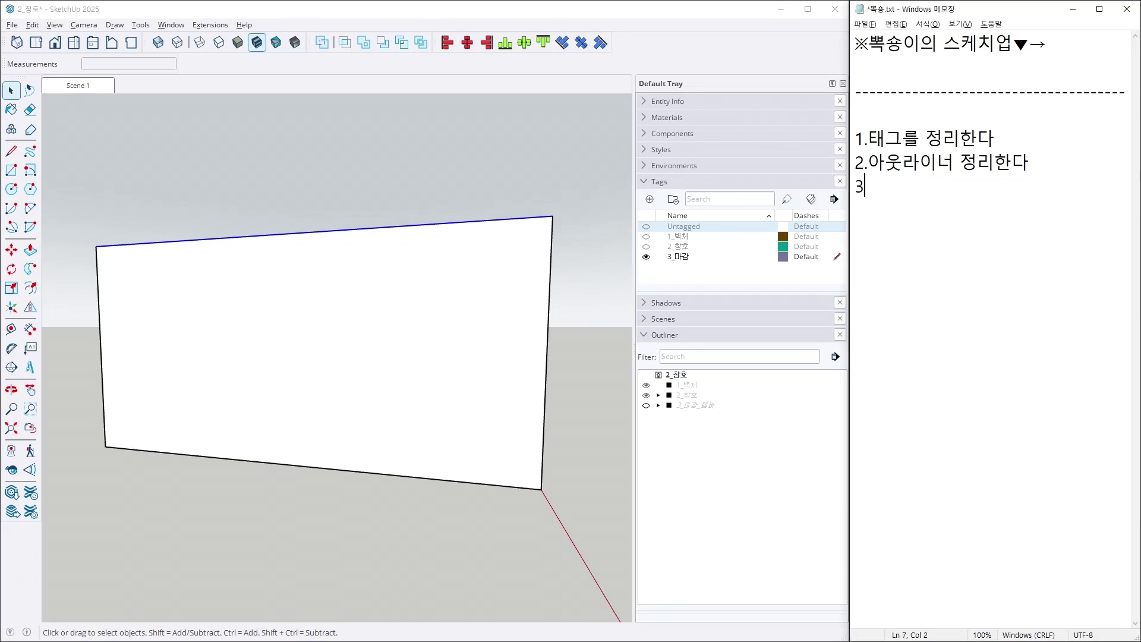
pyautogui.write('.디바이드')
pyautogui.moveTo(1041, 56); pyautogui.dragTo(1029, 50)
pyautogui.hotkey('ctrl', 'c')
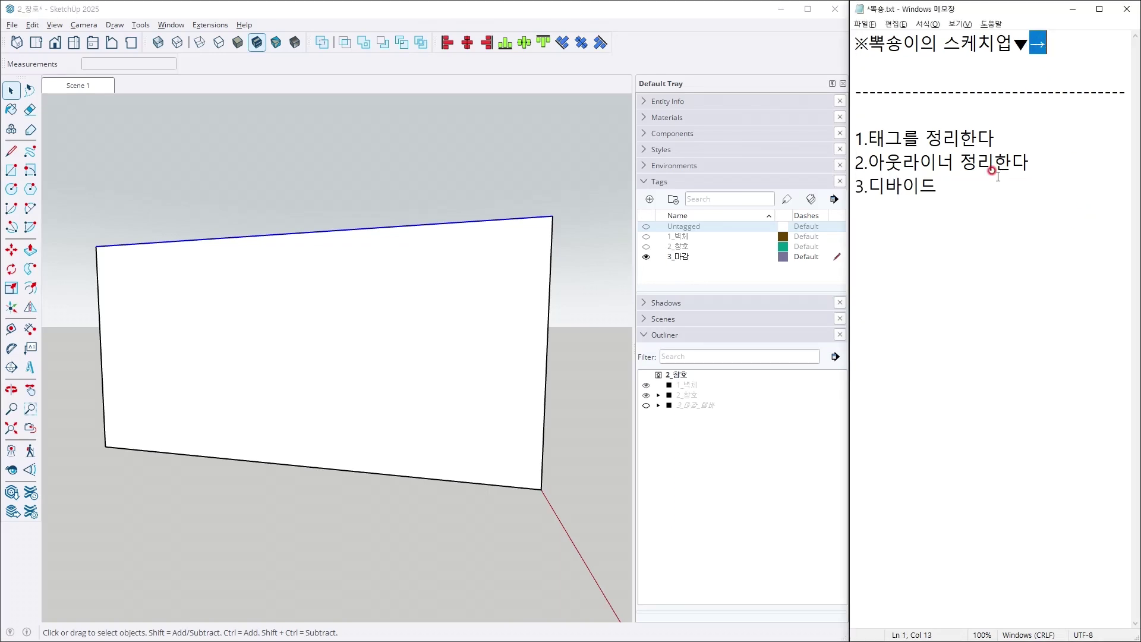
pyautogui.click(981, 196)
pyautogui.hotkey('ctrl', 'v')
pyautogui.write('ㅅ선을 몇개로')
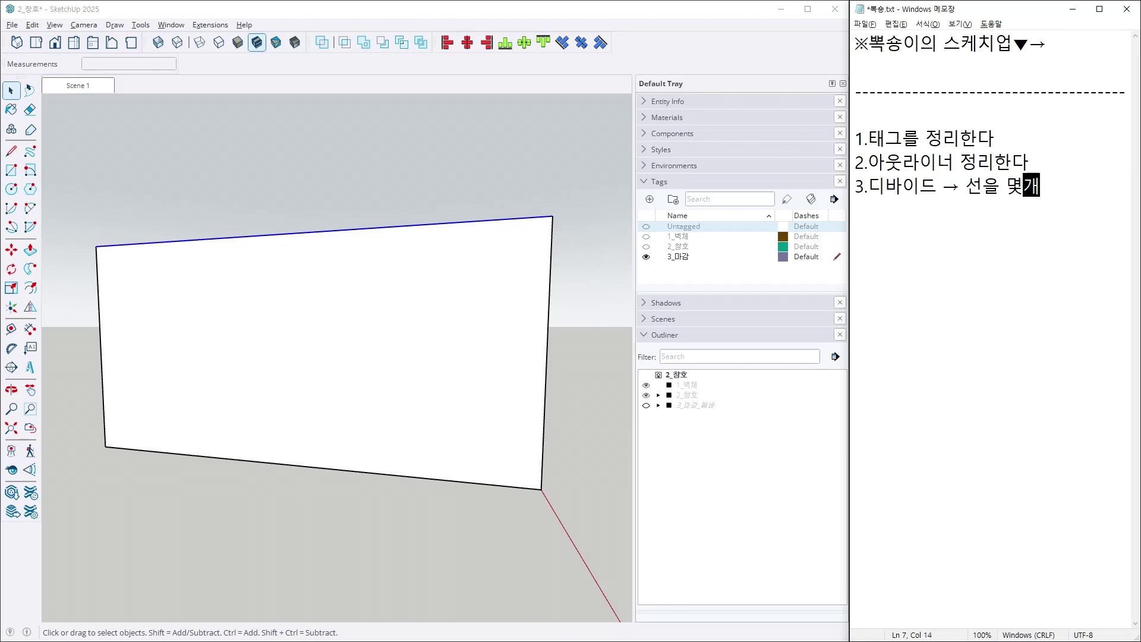
pyautogui.press('Return')
pyautogui.write('점 -1')
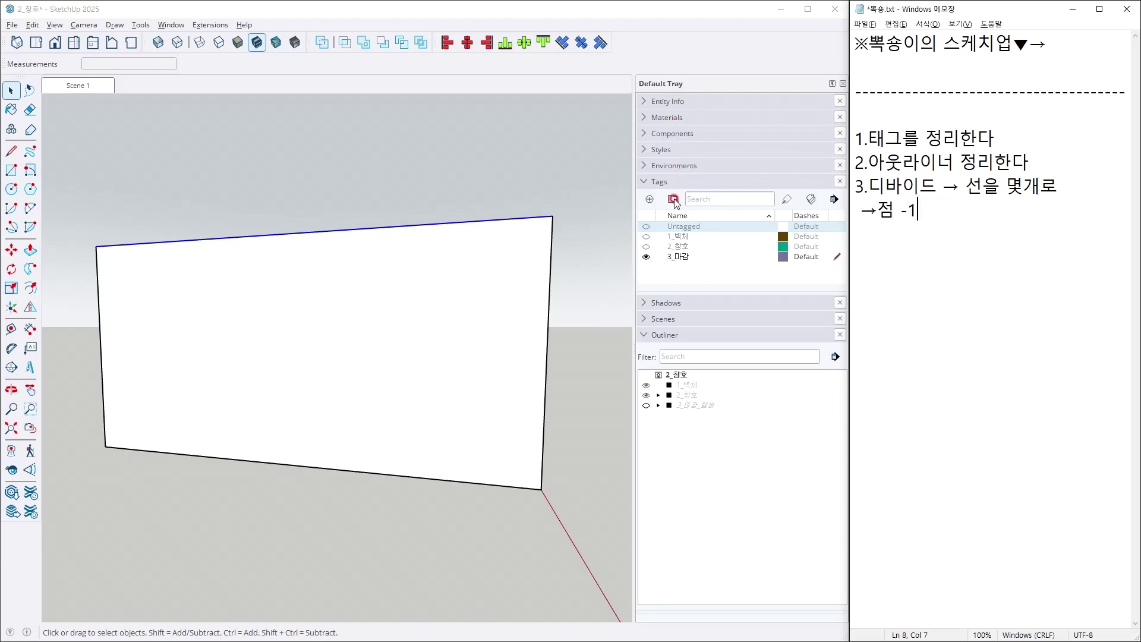
# In SketchUp, turn on the display of Endpoints in the current style's edge settings.
pyautogui.click(673, 151)
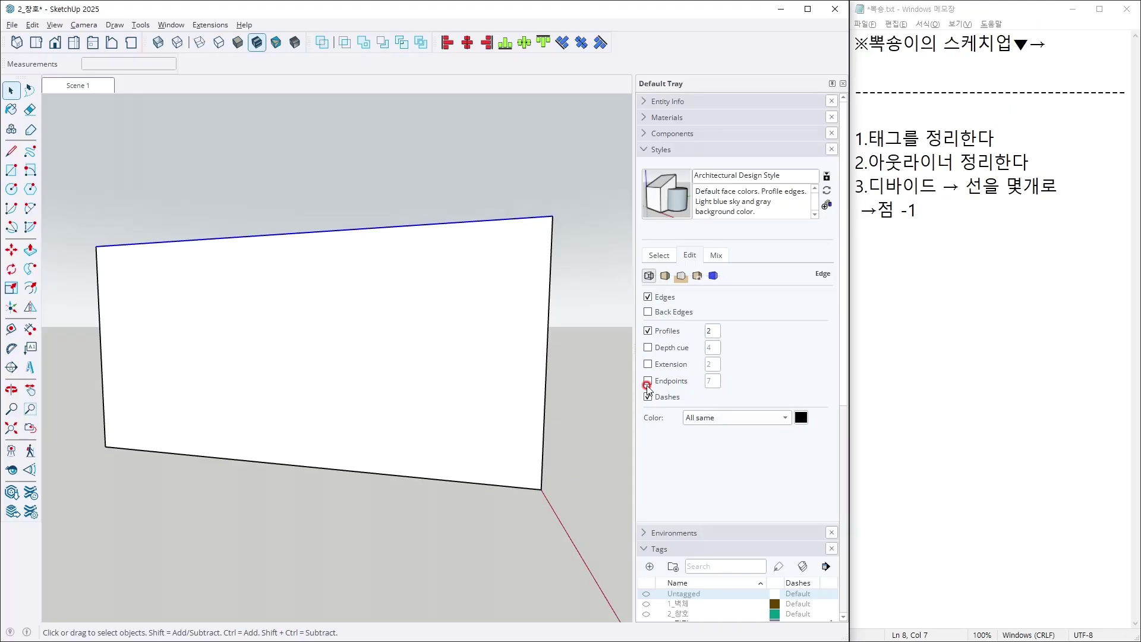
pyautogui.click(648, 381)
# Draw a vertical line from the first division point to the lower edge and delete the rest of the face beyond it.
pyautogui.moveTo(247, 211); pyautogui.dragTo(237, 255, button='middle')
pyautogui.press('l')
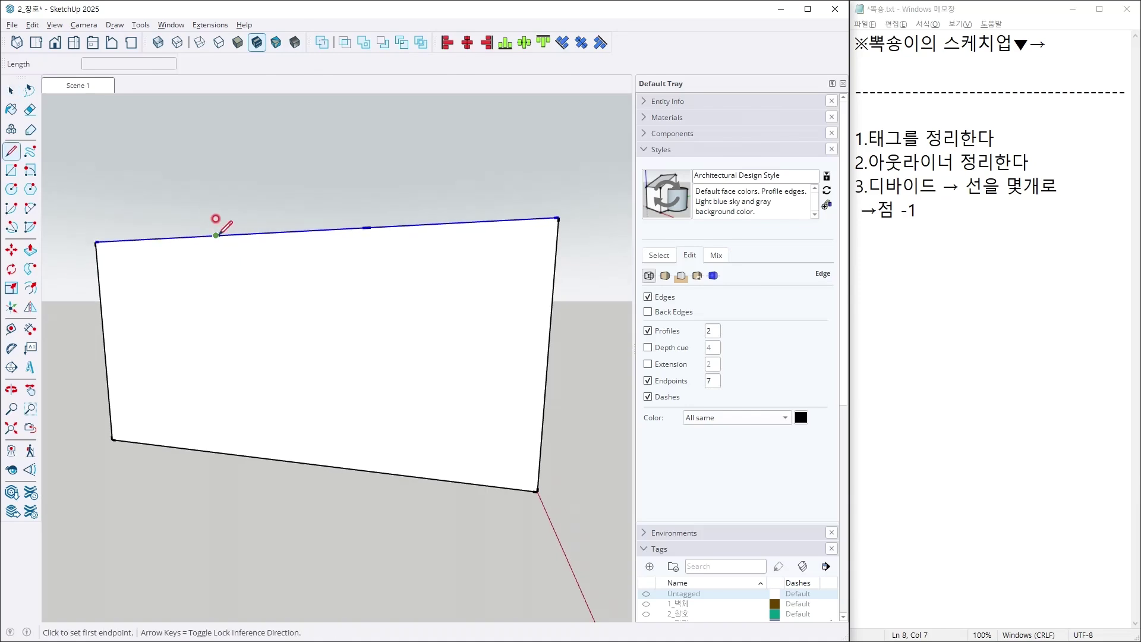
pyautogui.click(215, 235)
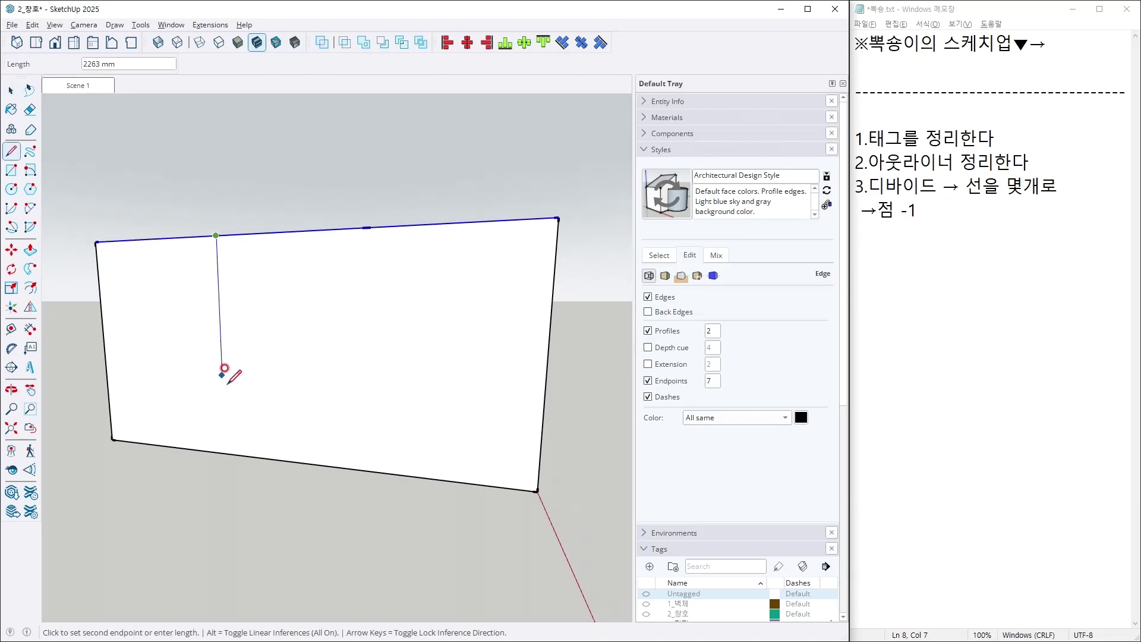
pyautogui.click(225, 453)
pyautogui.press('space')
pyautogui.moveTo(259, 204); pyautogui.dragTo(261, 206)
pyautogui.press('Delete')
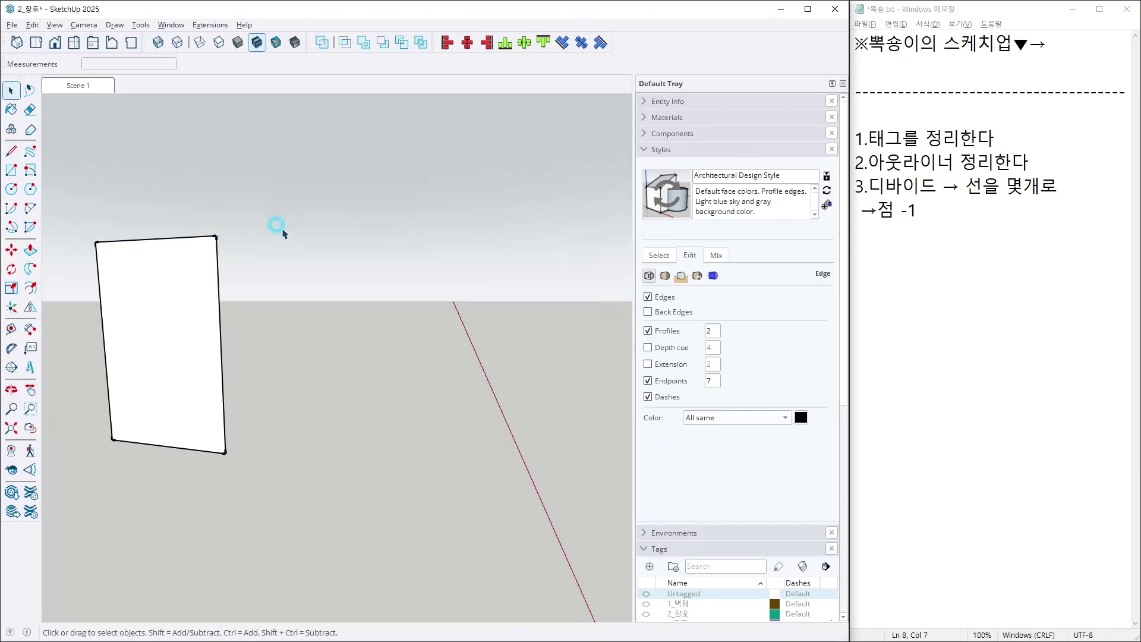
pyautogui.moveTo(275, 229)
pyautogui.mouseDown(button='middle')
pyautogui.moveTo(204, 236)
pyautogui.moveTo(221, 378)
pyautogui.moveTo(300, 351)
pyautogui.moveTo(252, 355)
pyautogui.mouseUp(button='middle')
pyautogui.scroll(2, 255, 362)
# Switch to Notepad and add the note "4.작업룰" with the sub-line "→대리석/타일/알판".
pyautogui.click(1045, 232)
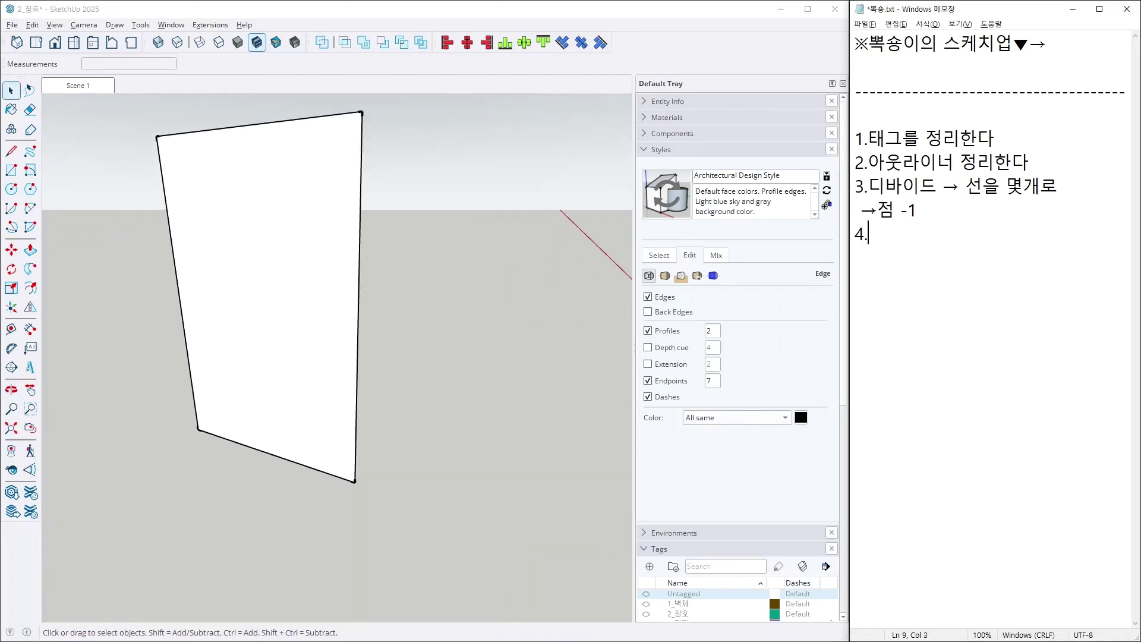
pyautogui.write('작어률')
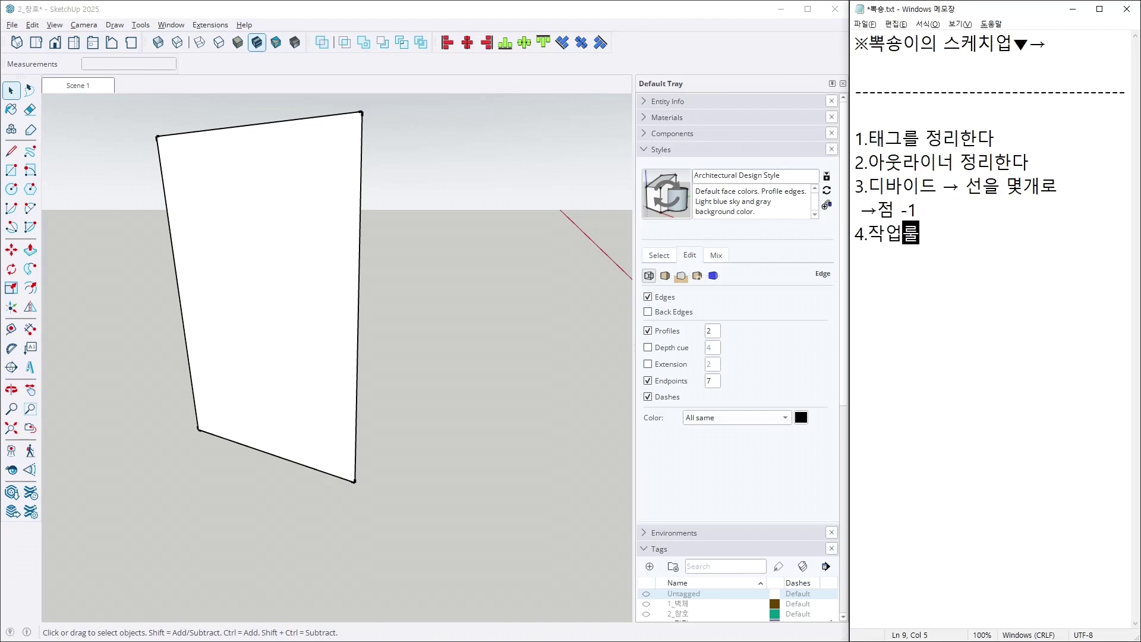
pyautogui.press('Return')
pyautogui.write('→대리석/탕')
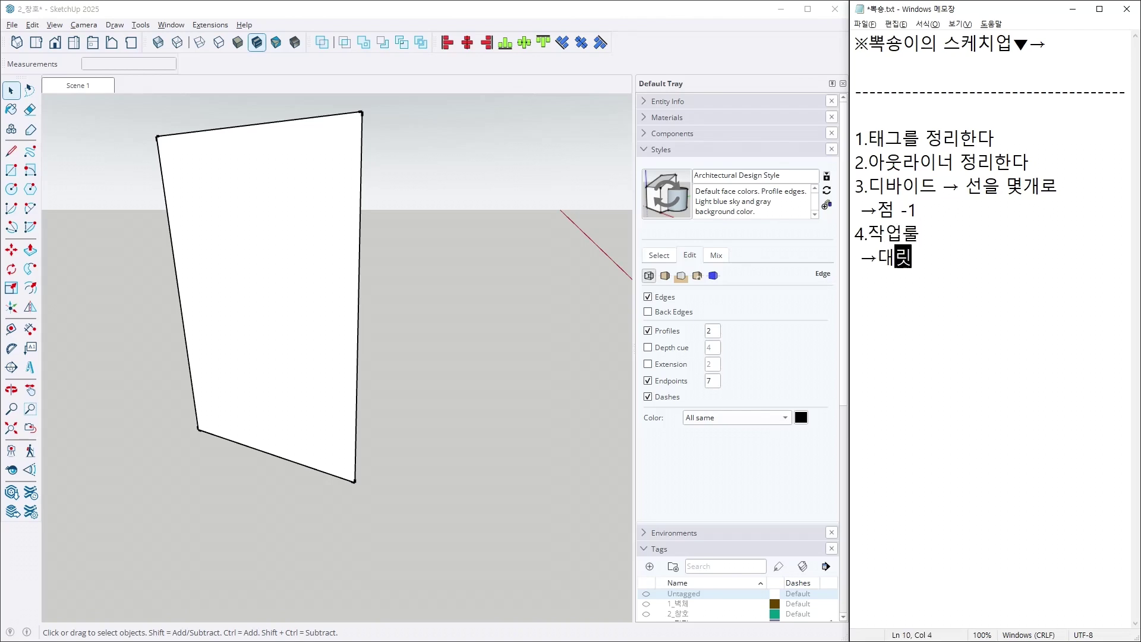
pyautogui.write('일/')
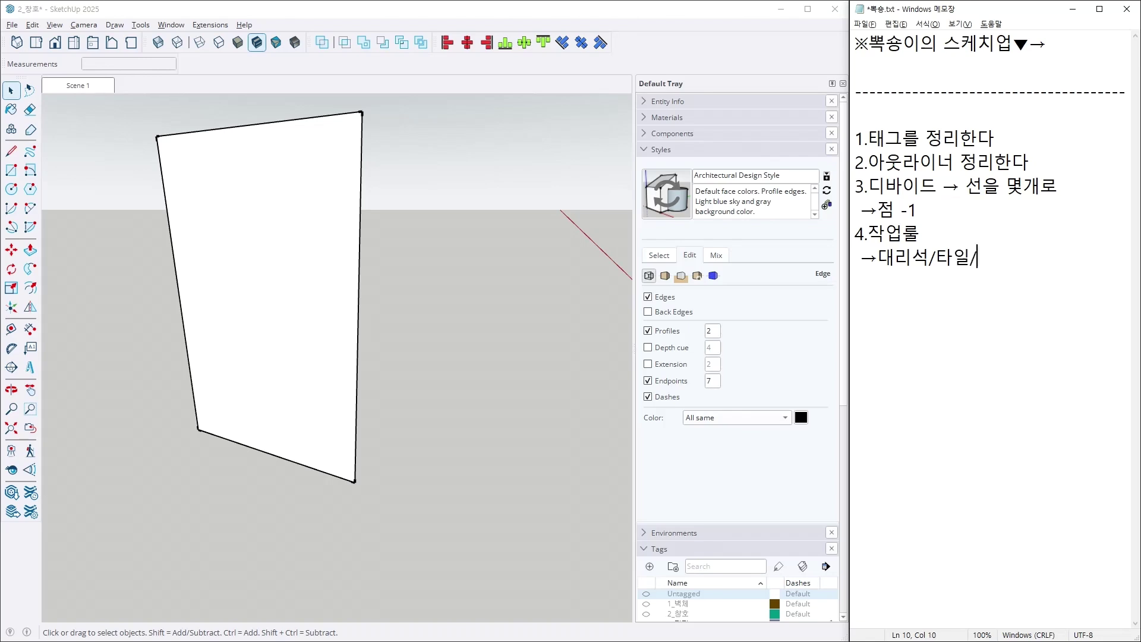
pyautogui.write('알판')
# In SketchUp, Push/Pull the remaining panel face 10 mm.
pyautogui.moveTo(486, 248); pyautogui.dragTo(416, 344, button='middle')
pyautogui.press('p')
pyautogui.click(349, 331)
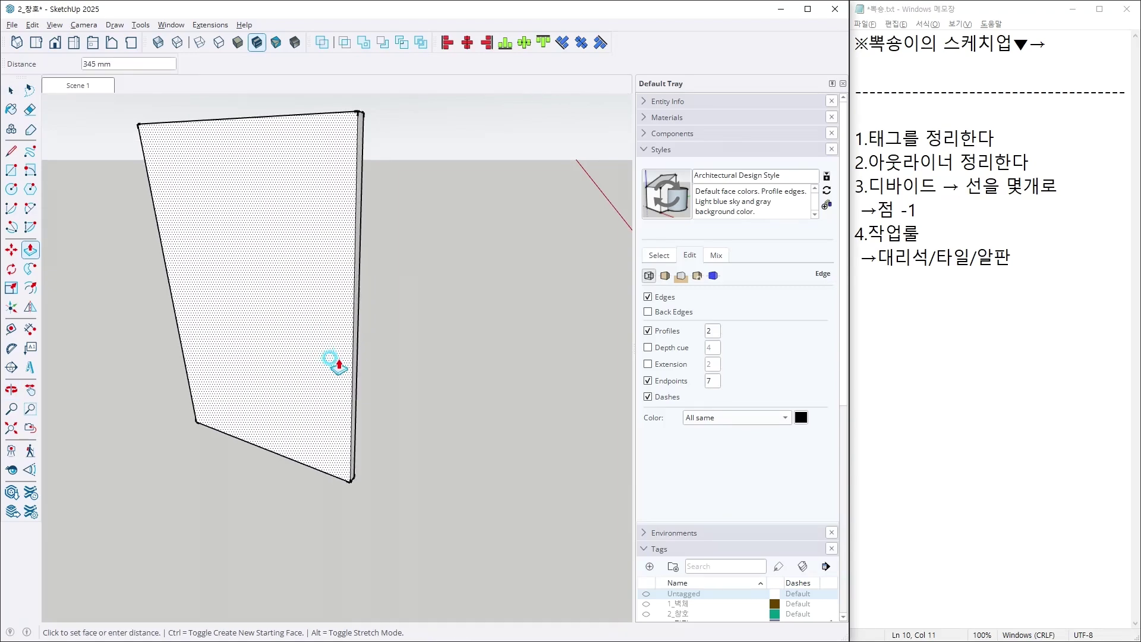
pyautogui.press('Escape')
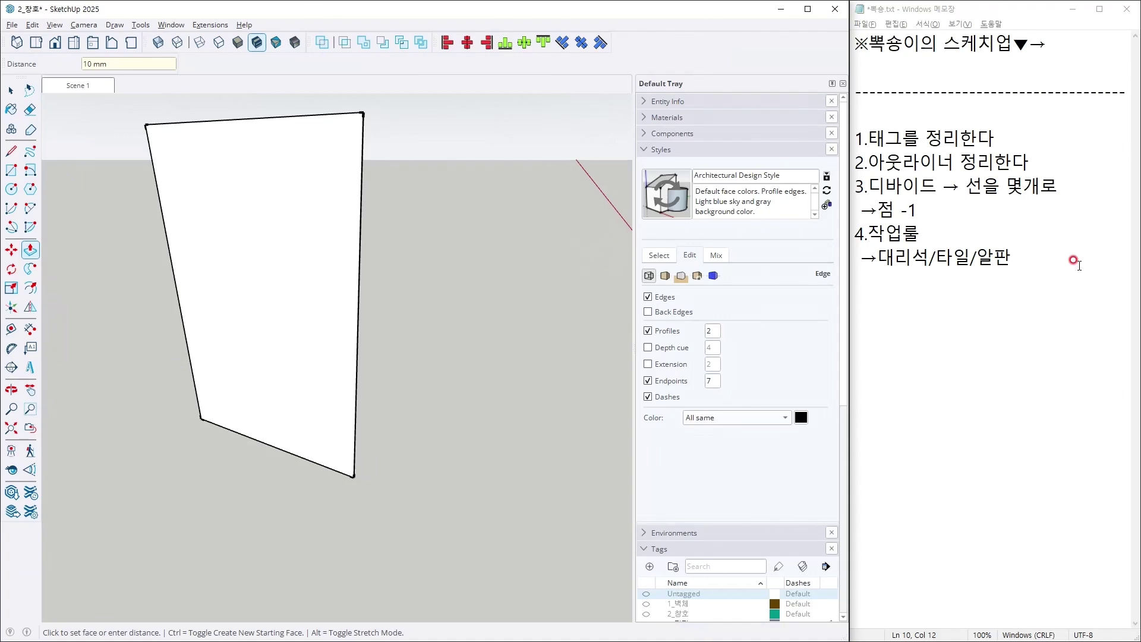
# Switch to Notepad, add the note "5.P를 활용 - 10" and start a sub-line with "→".
pyautogui.click(1079, 264)
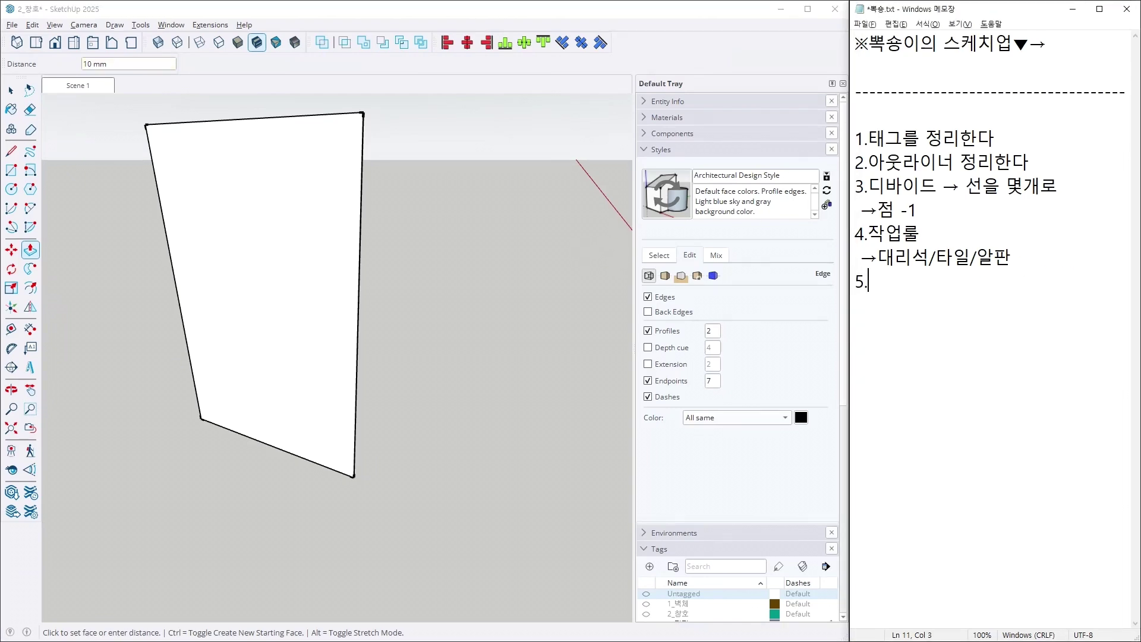
pyautogui.write('5.P를 활요')
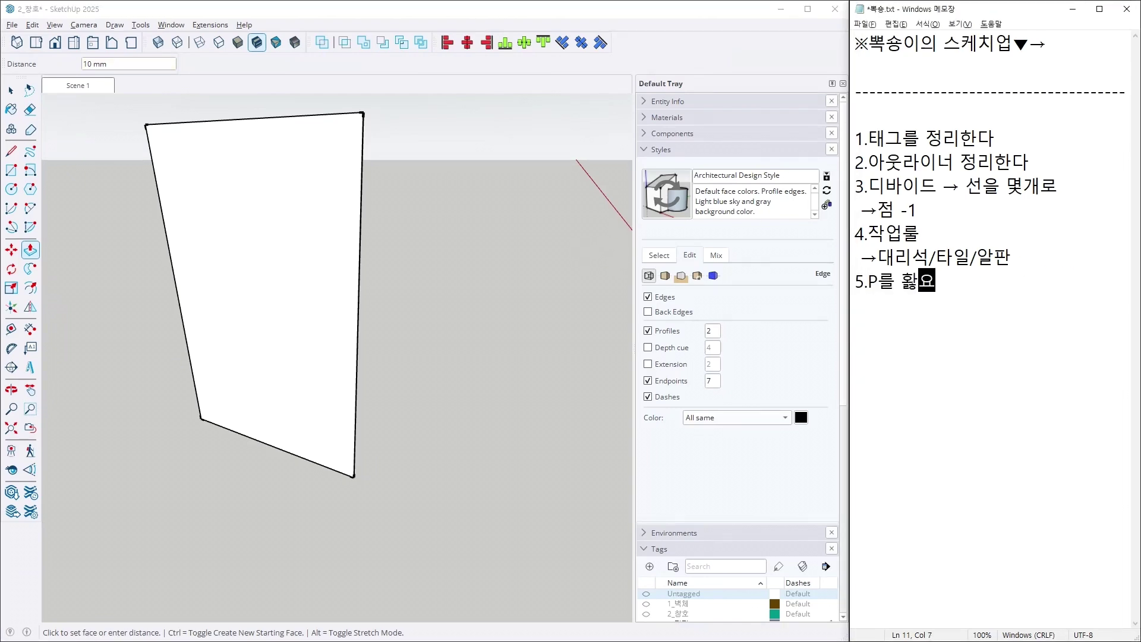
pyautogui.press('BackSpace')
pyautogui.press('BackSpace')
pyautogui.press('BackSpace')
pyautogui.press('BackSpace')
pyautogui.press('BackSpace')
pyautogui.write('활용 ')
pyautogui.write('→')
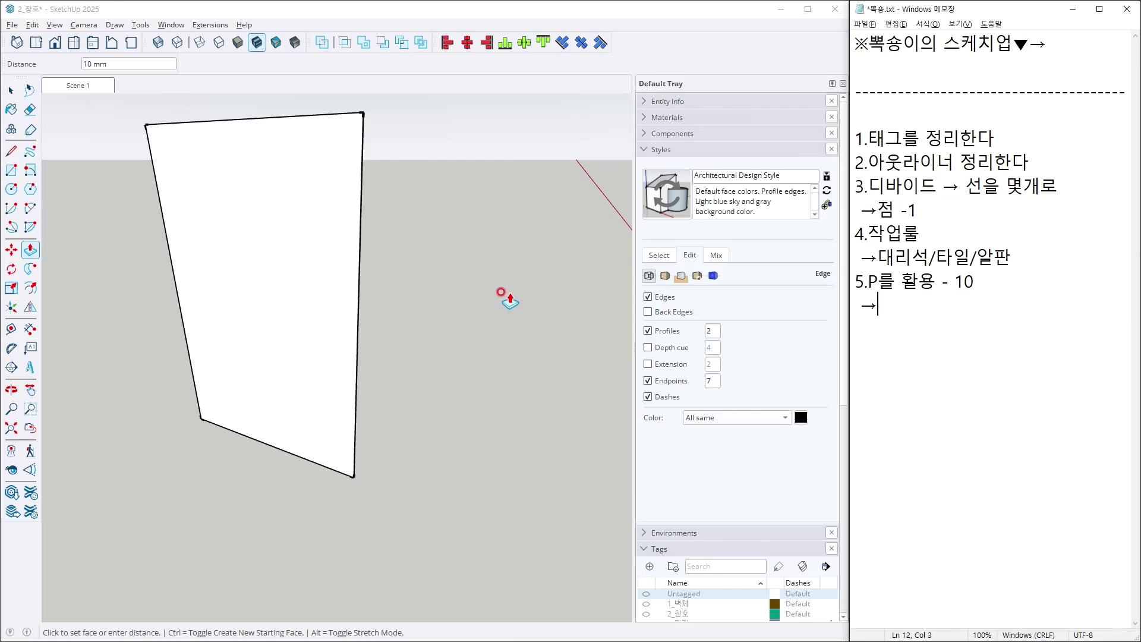
# In SketchUp, offset the panel's front face outline inward by 5 mm.
pyautogui.moveTo(446, 310); pyautogui.dragTo(479, 296, button='middle')
pyautogui.press('f')
pyautogui.click(303, 407)
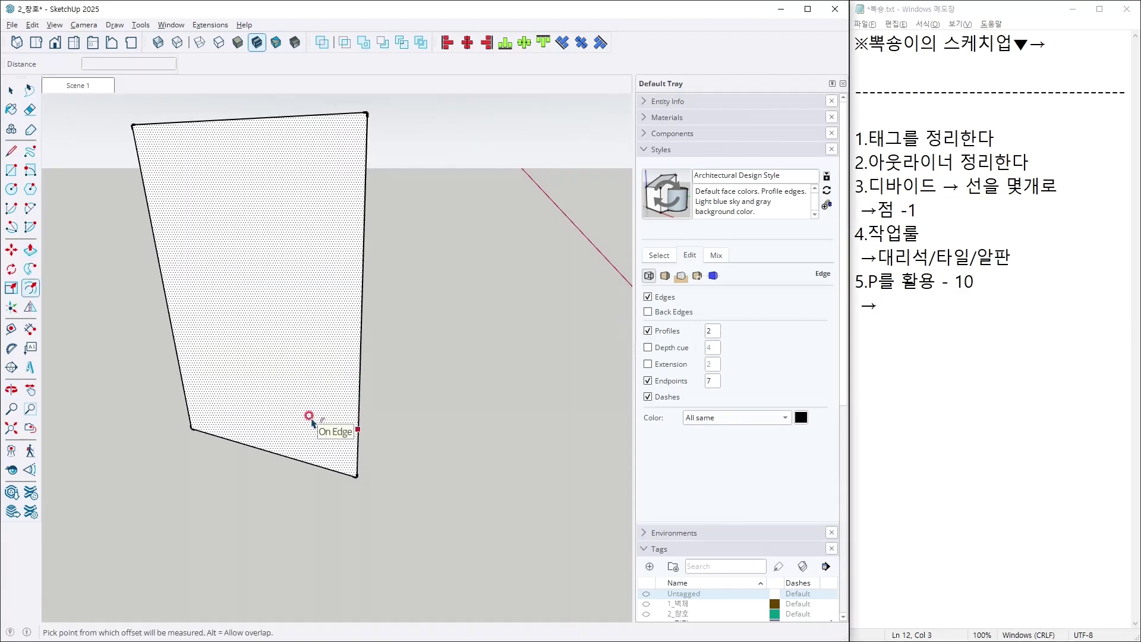
pyautogui.press('Return')
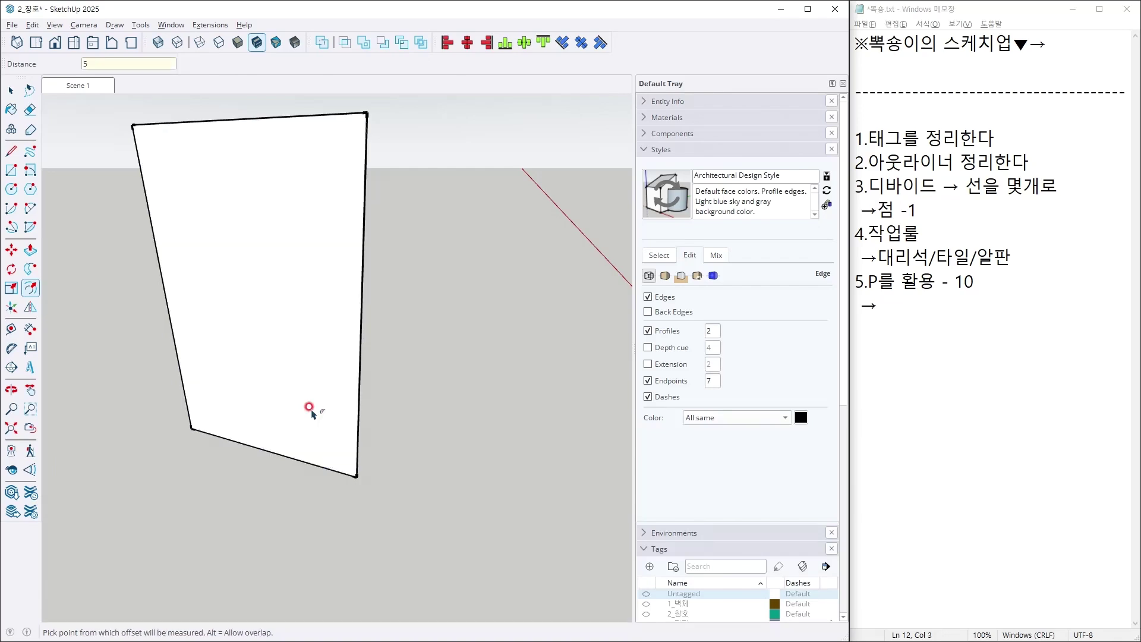
# Switch to Notepad and complete the sub-line under item 5 as "→F : 5미리".
pyautogui.click(1014, 314)
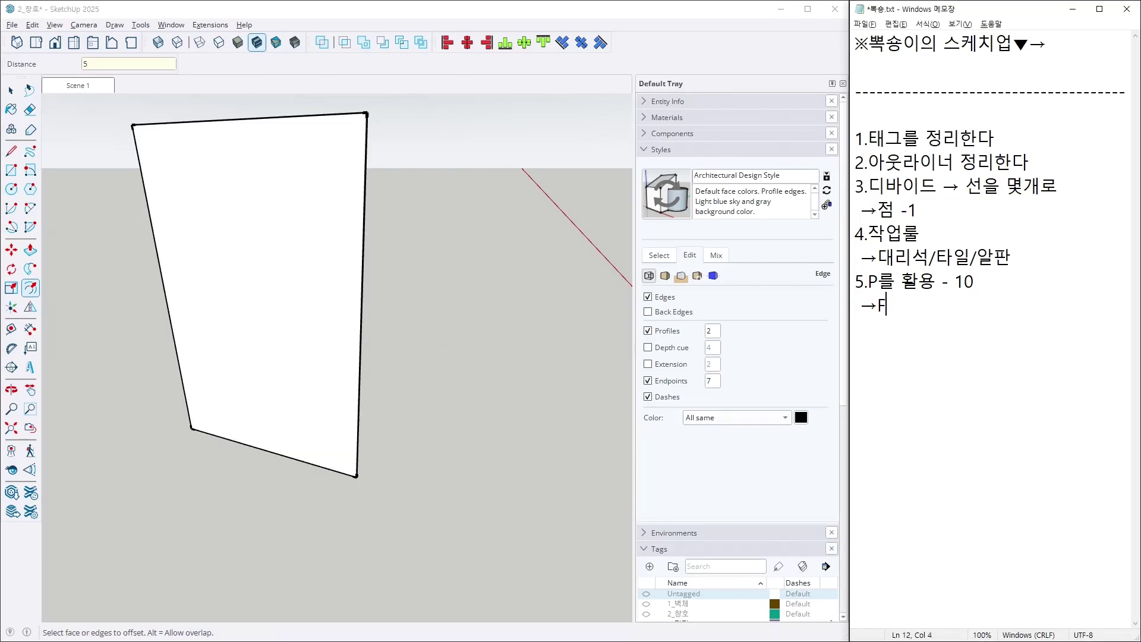
pyautogui.write('F : 5ALF')
pyautogui.press('BackSpace')
pyautogui.press('BackSpace')
pyautogui.press('BackSpace')
pyautogui.write('미리')
# In SketchUp, move the panel's inset front face 5 mm outward along the red axis to form a bevelled edge.
pyautogui.moveTo(395, 235); pyautogui.dragTo(398, 260, button='middle')
pyautogui.scroll(6, 381, 122)
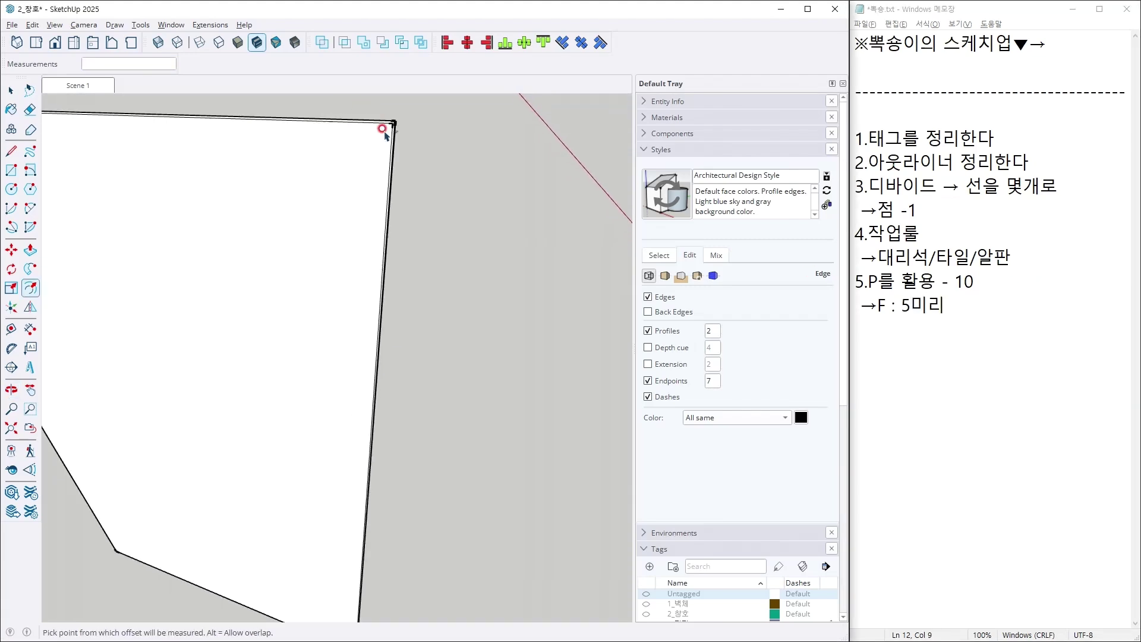
pyautogui.press('space')
pyautogui.moveTo(375, 167); pyautogui.dragTo(369, 203, button='middle')
pyautogui.scroll(-2, 303, 211)
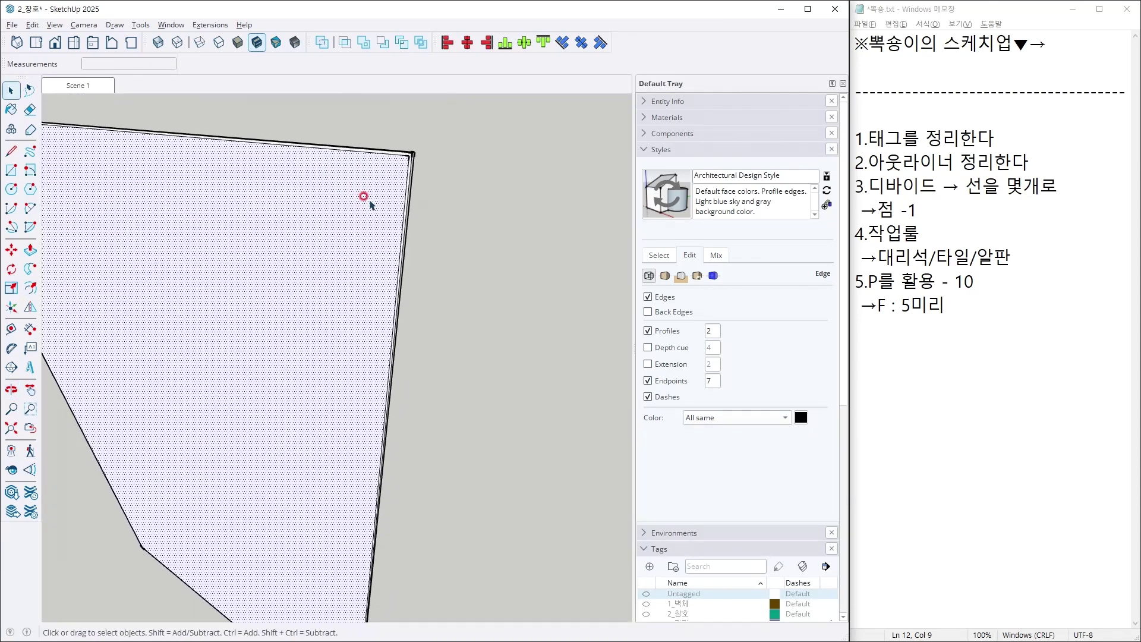
pyautogui.press('m')
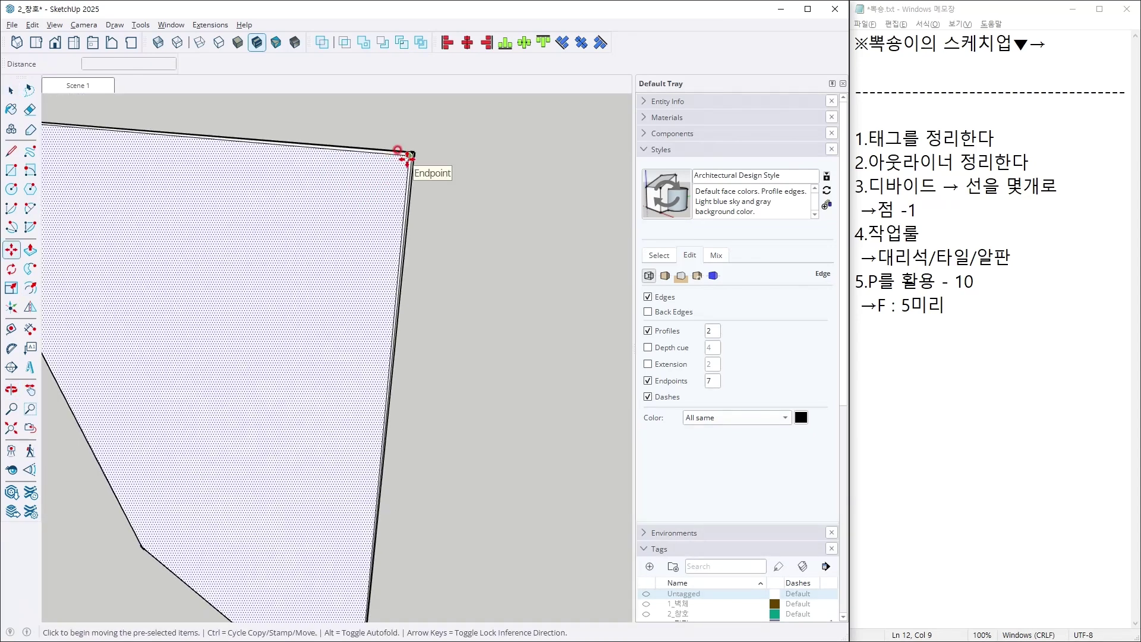
pyautogui.click(409, 156)
pyautogui.scroll(-3, 321, 292)
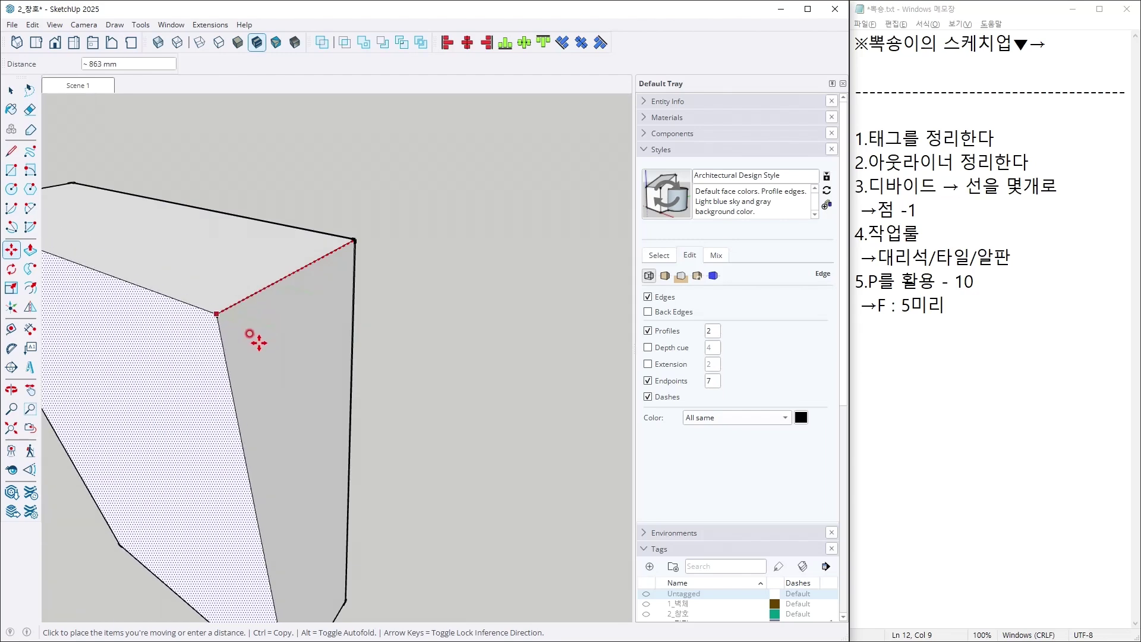
pyautogui.press('Escape')
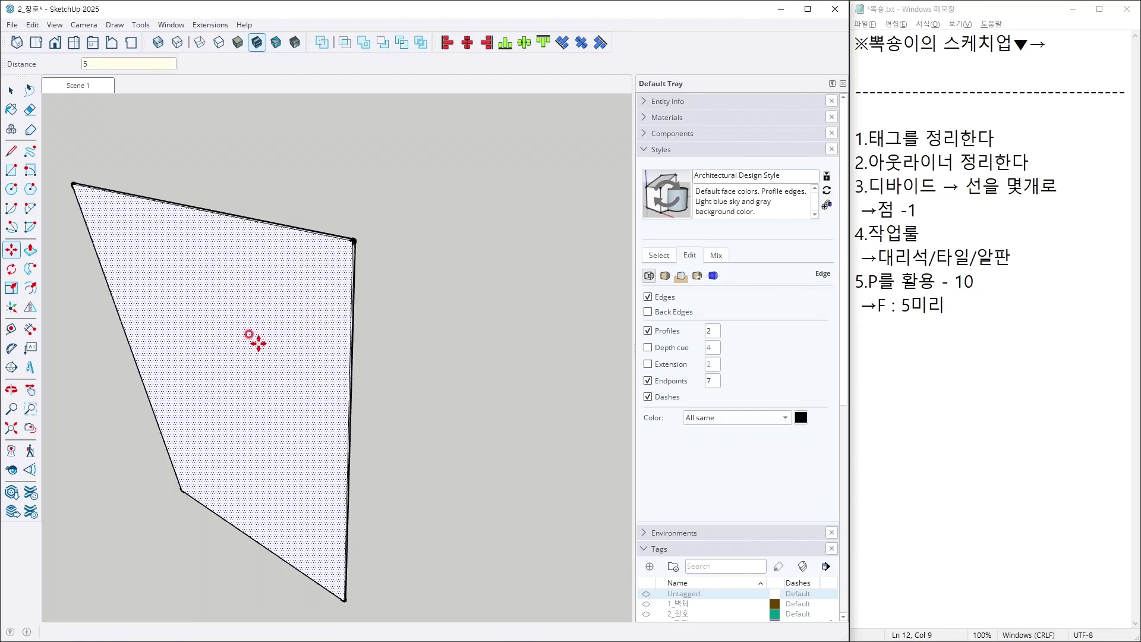
pyautogui.press('space')
# Switch to Notepad and add the note "6.축고정" with the sub-line "→왼쪽/오른쪽/위".
pyautogui.click(1045, 315)
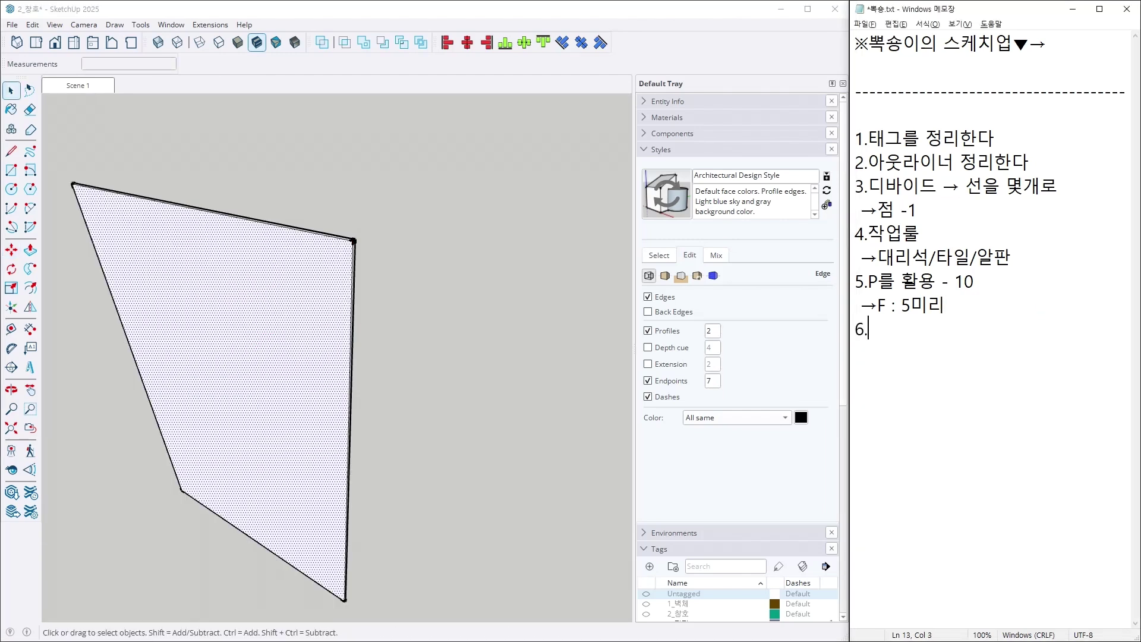
pyautogui.write('축고저')
pyautogui.press('Return')
pyautogui.write('→')
pyautogui.write('ㅇ')
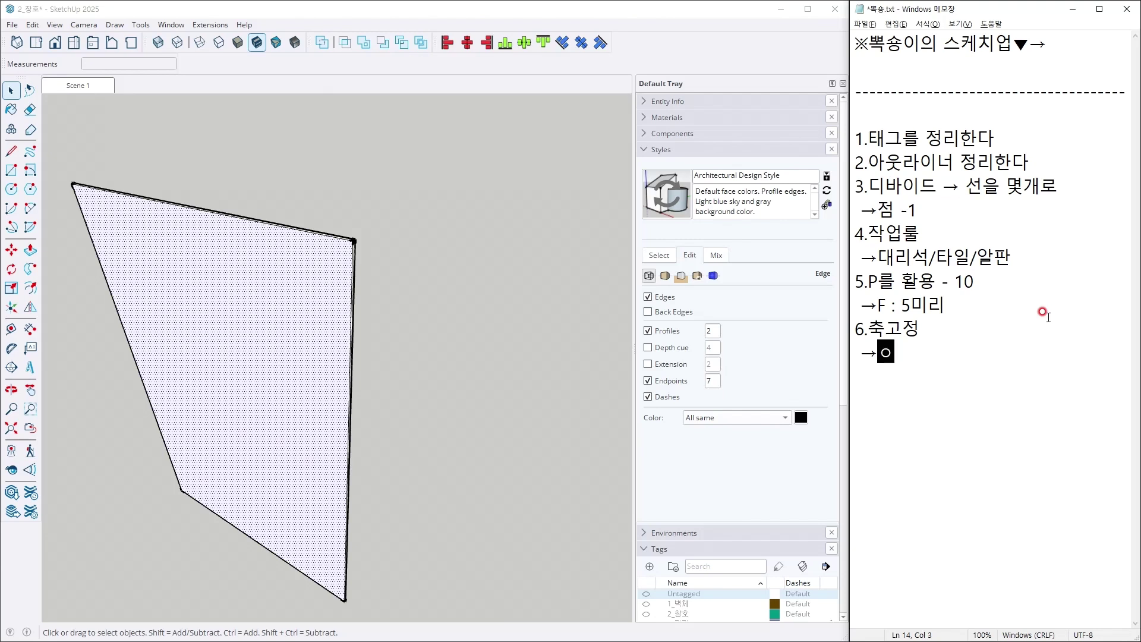
pyautogui.write('쪽/오른쪽')
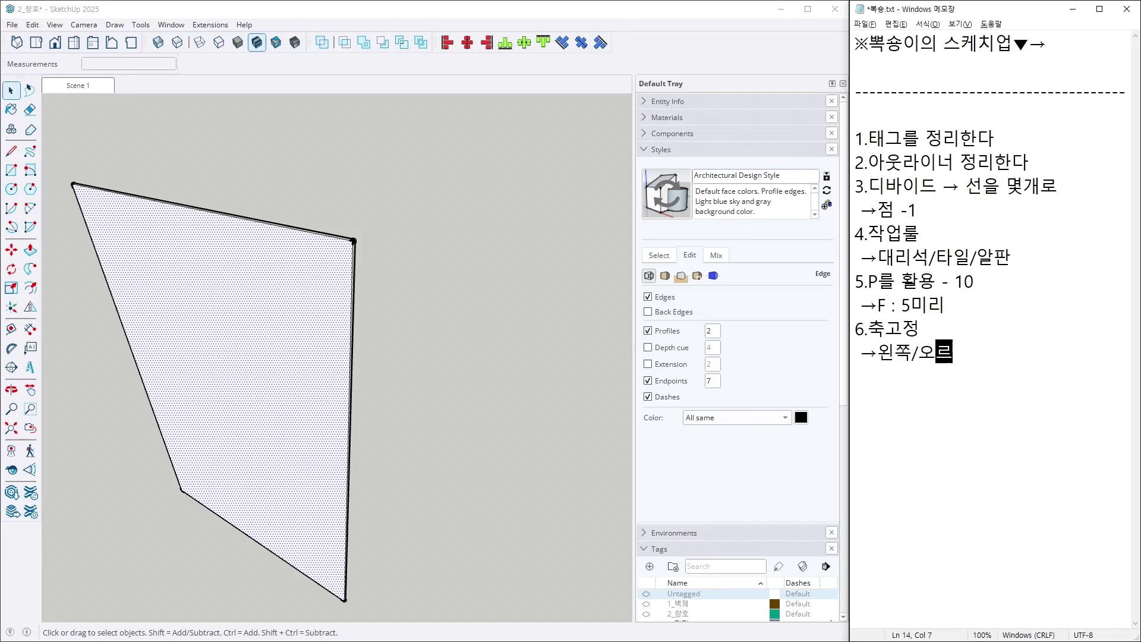
pyautogui.write('/ㅇ')
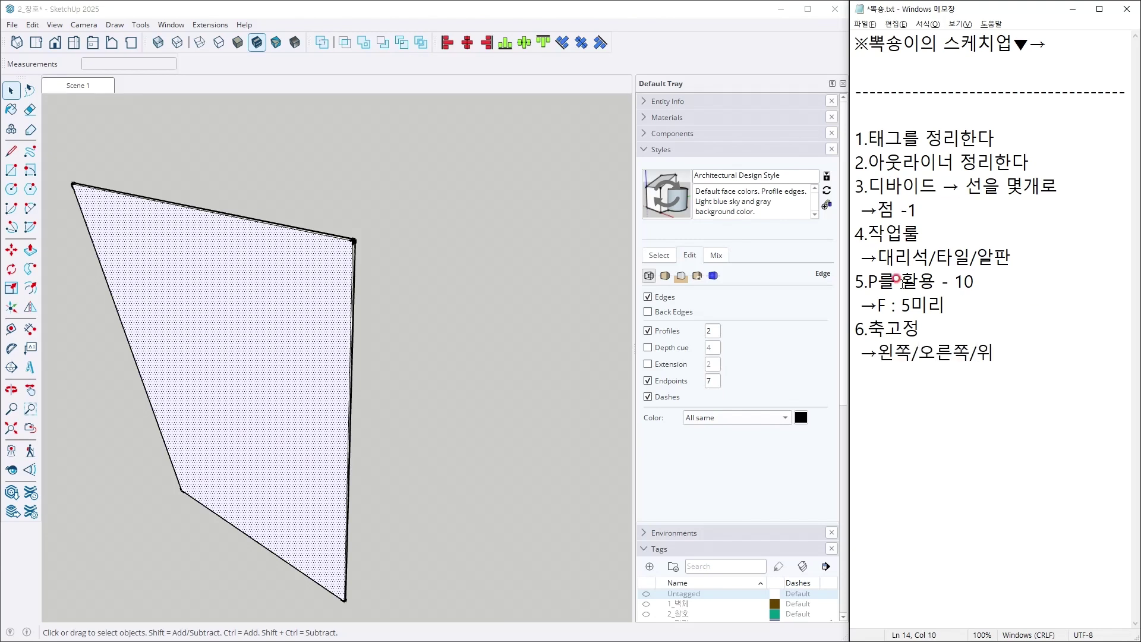
# In SketchUp, examine how the panel lies relative to the red, green and blue axes.
pyautogui.scroll(-5, 473, 333)
pyautogui.scroll(-3, 469, 381)
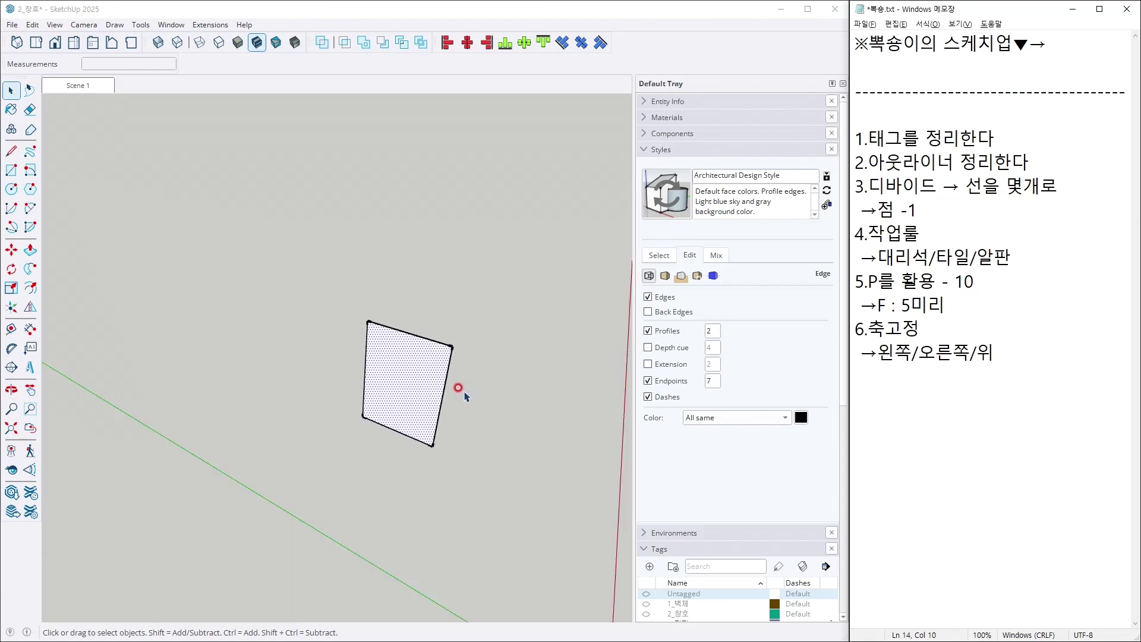
pyautogui.moveTo(487, 490)
pyautogui.mouseDown(button='middle')
pyautogui.moveTo(270, 505)
pyautogui.moveTo(82, 448)
pyautogui.moveTo(155, 430)
pyautogui.mouseUp(button='middle')
pyautogui.moveTo(248, 465); pyautogui.dragTo(252, 483, button='middle')
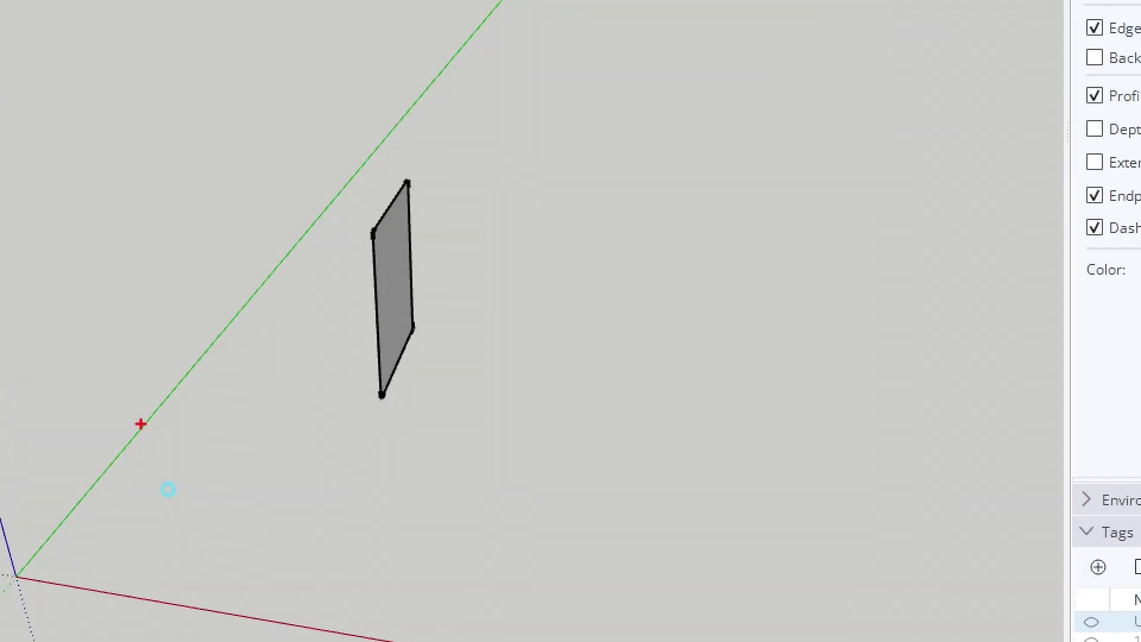
pyautogui.moveTo(211, 384)
pyautogui.mouseDown()
pyautogui.moveTo(140, 440)
pyautogui.moveTo(171, 432)
pyautogui.mouseUp()
pyautogui.moveTo(235, 571)
pyautogui.mouseDown()
pyautogui.moveTo(199, 598)
pyautogui.moveTo(273, 571)
pyautogui.mouseUp()
pyautogui.moveTo(3, 353); pyautogui.dragTo(41, 238)
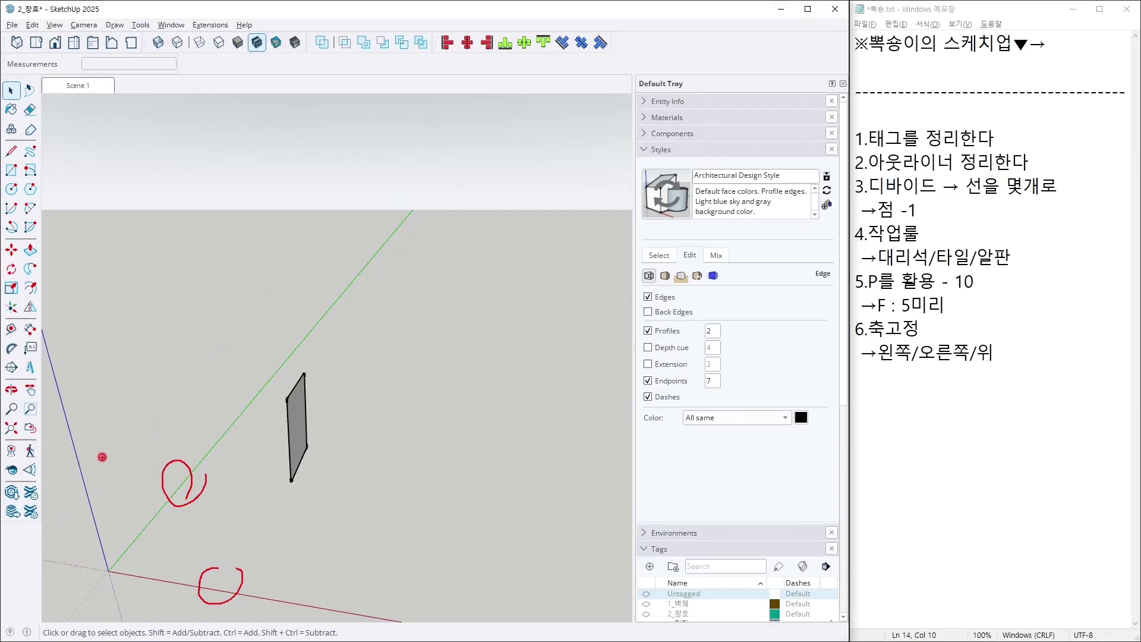
pyautogui.press('Escape')
pyautogui.moveTo(168, 434)
pyautogui.mouseDown(button='middle')
pyautogui.moveTo(739, 390)
pyautogui.moveTo(725, 377)
pyautogui.moveTo(387, 420)
pyautogui.moveTo(382, 352)
pyautogui.moveTo(390, 400)
pyautogui.moveTo(450, 382)
pyautogui.moveTo(398, 395)
pyautogui.moveTo(390, 339)
pyautogui.moveTo(169, 413)
pyautogui.mouseUp(button='middle')
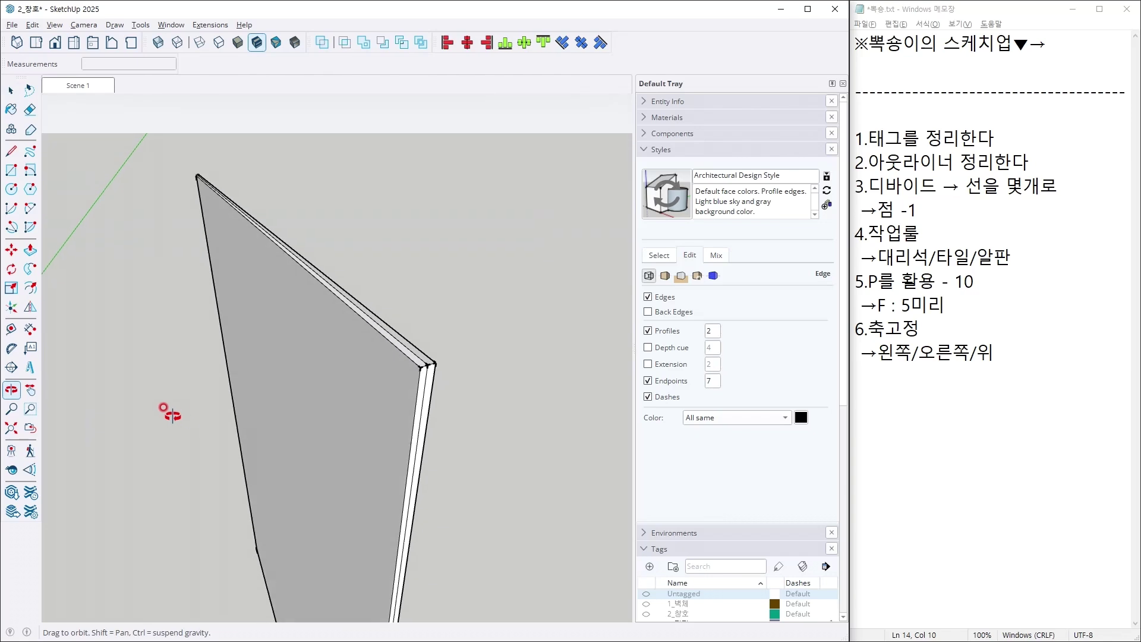
pyautogui.press('m')
pyautogui.click(377, 390)
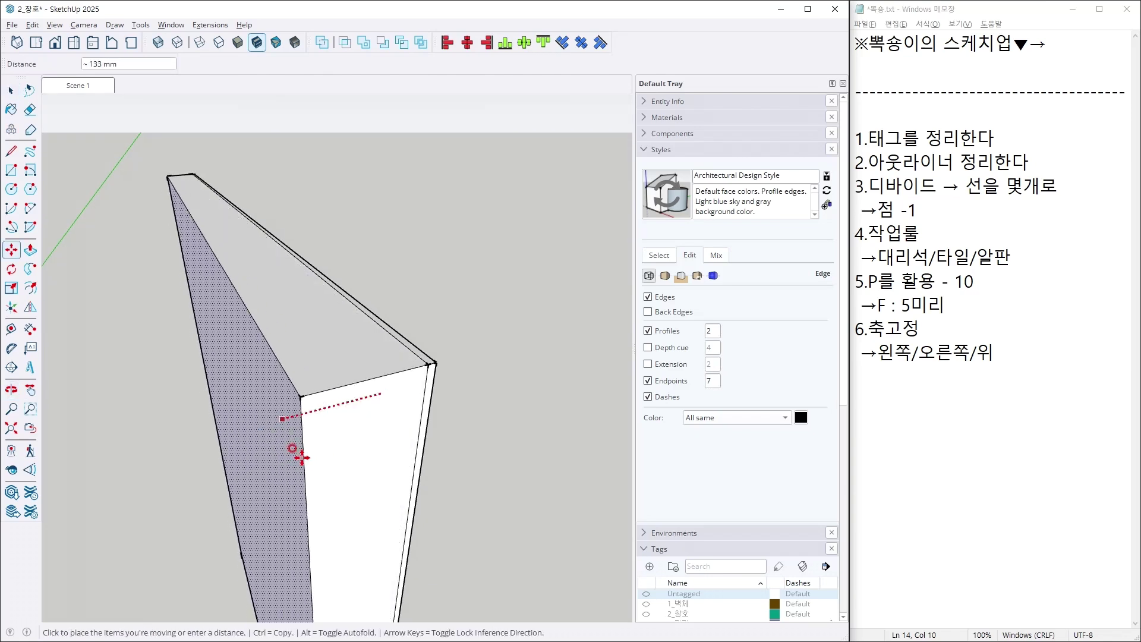
pyautogui.press('space')
pyautogui.moveTo(543, 436); pyautogui.dragTo(424, 75, button='middle')
pyautogui.scroll(5, 425, 114)
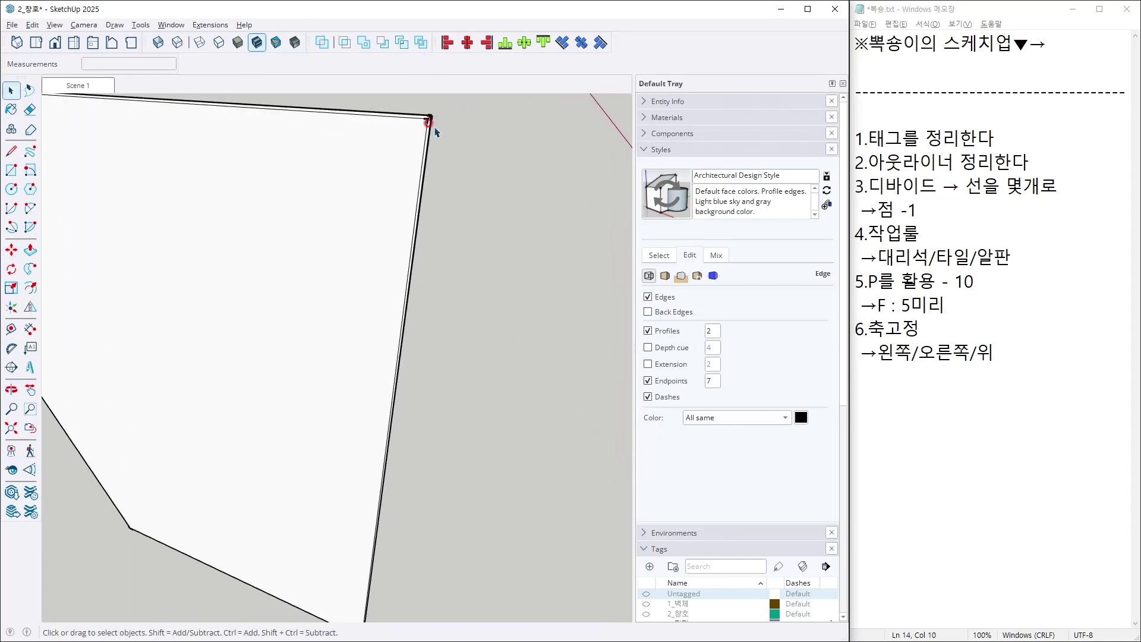
# Switch to the reference photo in Photos and examine the marble TV wall and the vertical joint between its panels.
pyautogui.hotkey('alt', 'Tab')
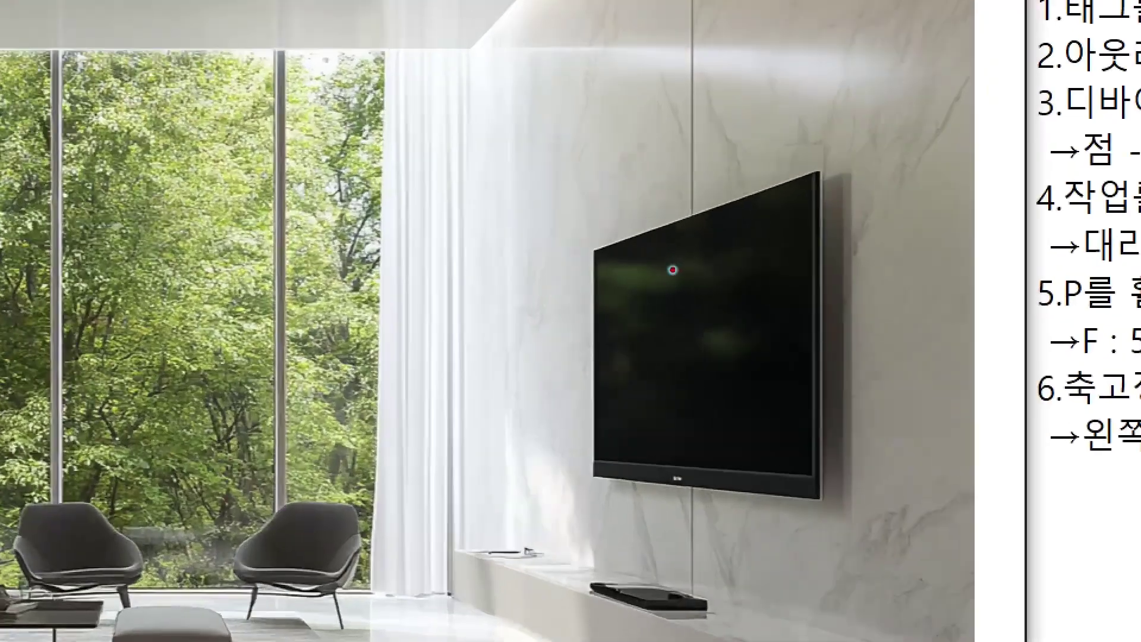
pyautogui.moveTo(684, 281)
pyautogui.mouseDown()
pyautogui.moveTo(650, 263)
pyautogui.moveTo(676, 359)
pyautogui.mouseUp()
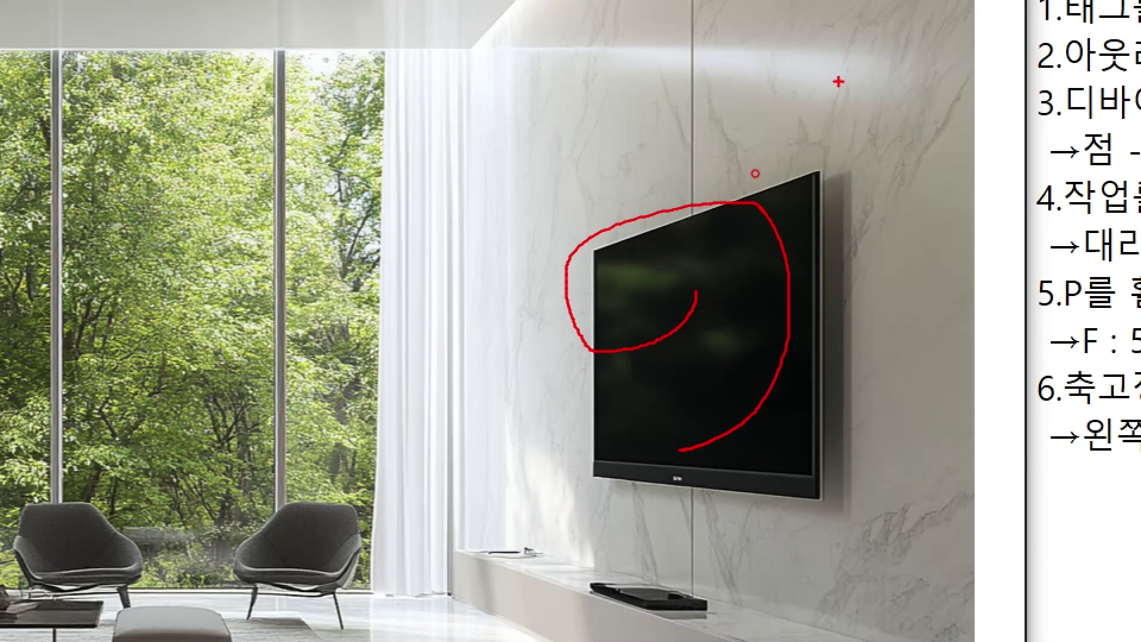
pyautogui.moveTo(812, 56); pyautogui.dragTo(887, 27)
pyautogui.moveTo(674, 122)
pyautogui.mouseDown()
pyautogui.moveTo(692, 175)
pyautogui.moveTo(675, 111)
pyautogui.mouseUp()
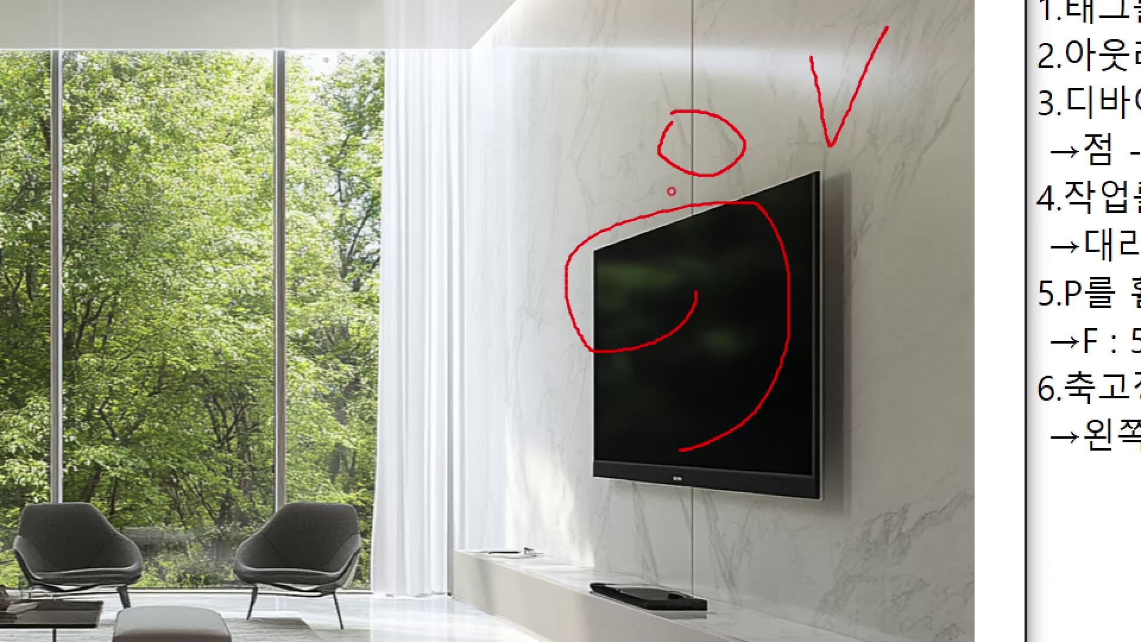
pyautogui.press('Escape')
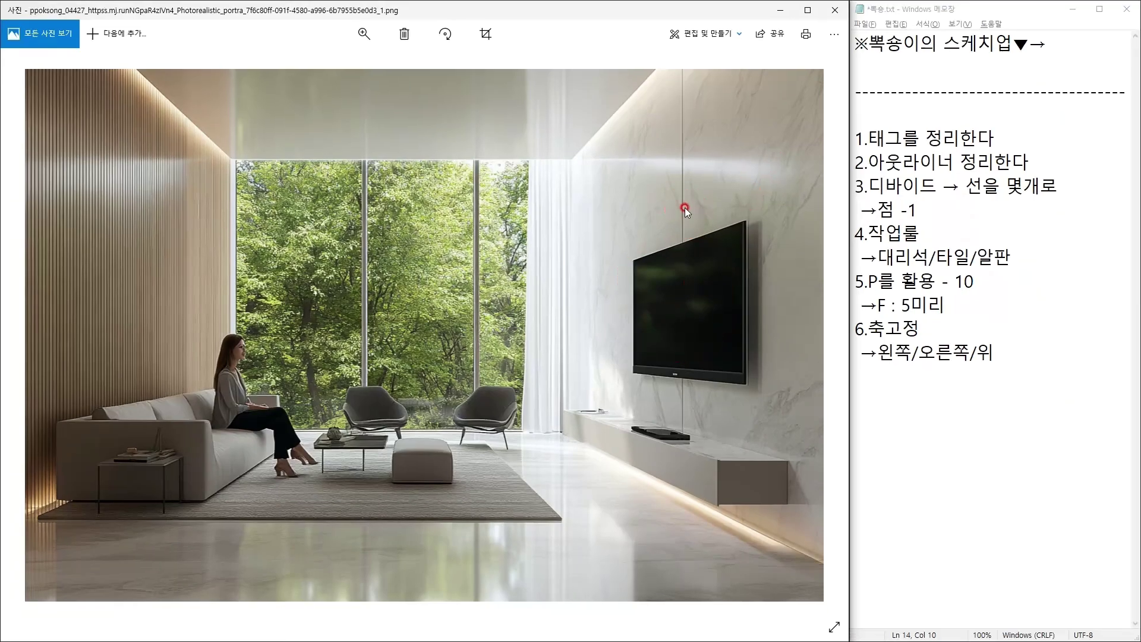
# In SketchUp, create a grey material with brightness 77 and apply it to the entire panel.
pyautogui.hotkey('alt', 'Tab')
pyautogui.scroll(-6, 462, 264)
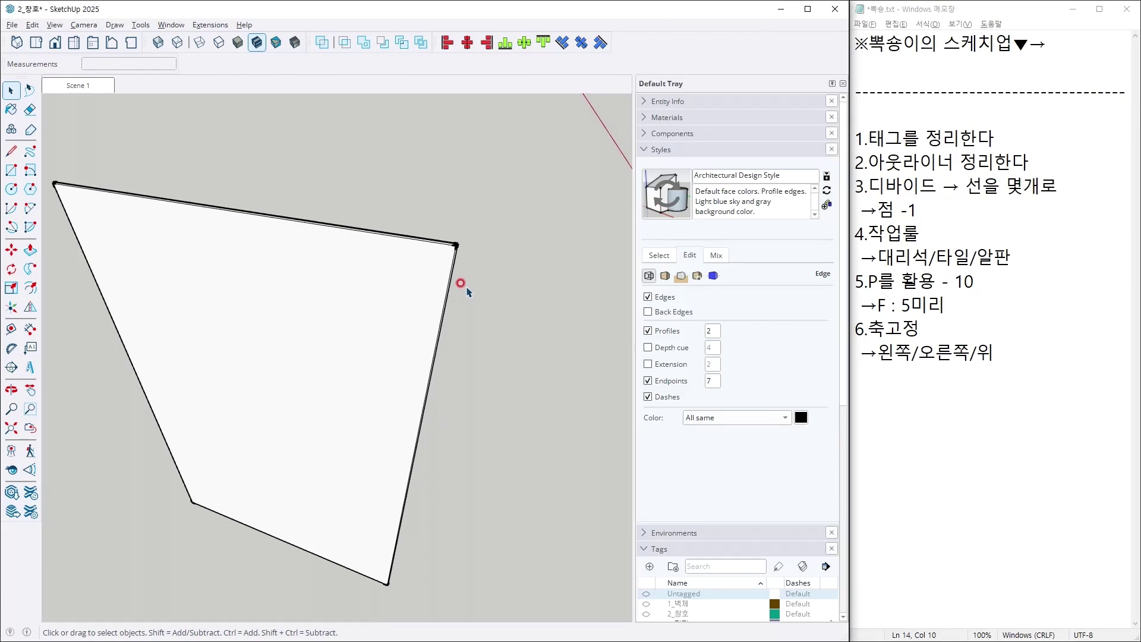
pyautogui.hotkey('ctrl', 'a')
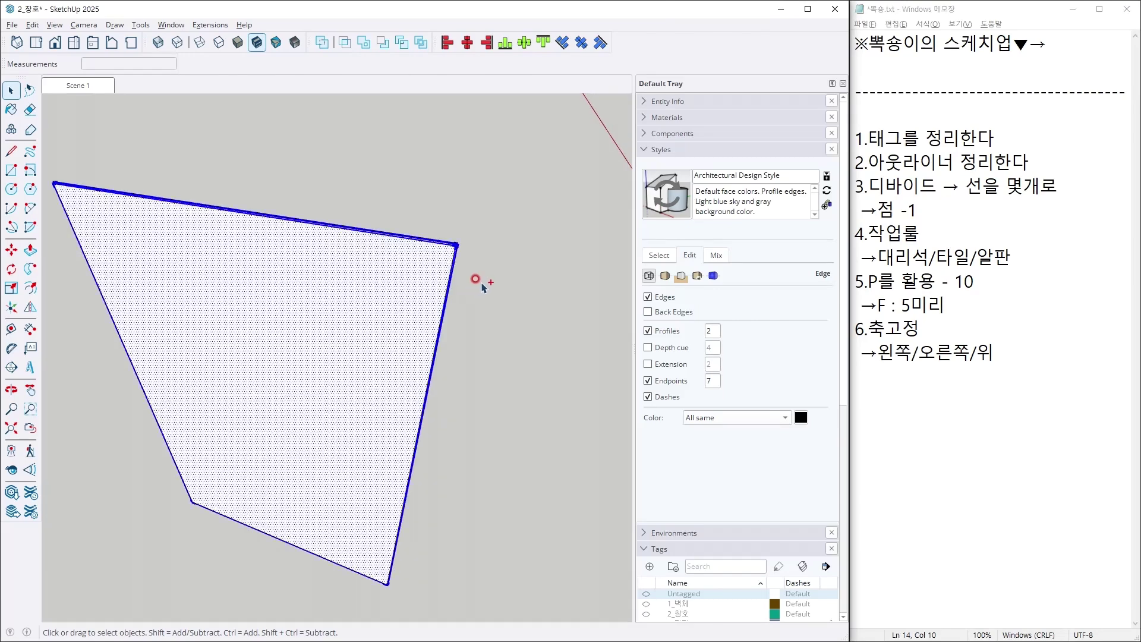
pyautogui.click(660, 256)
pyautogui.click(686, 118)
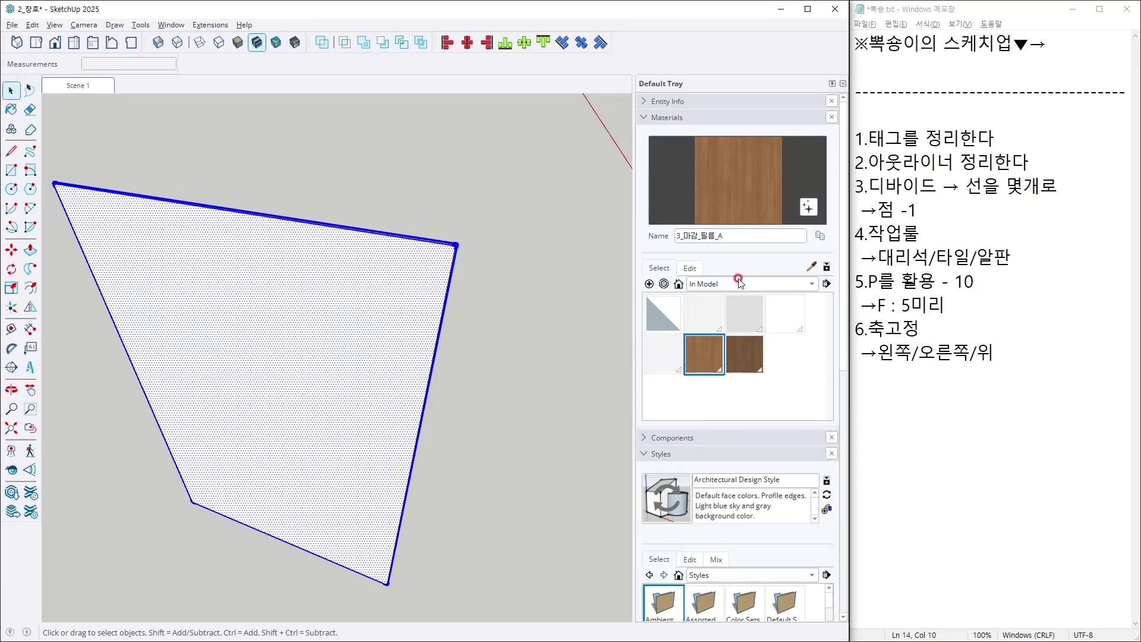
pyautogui.click(647, 283)
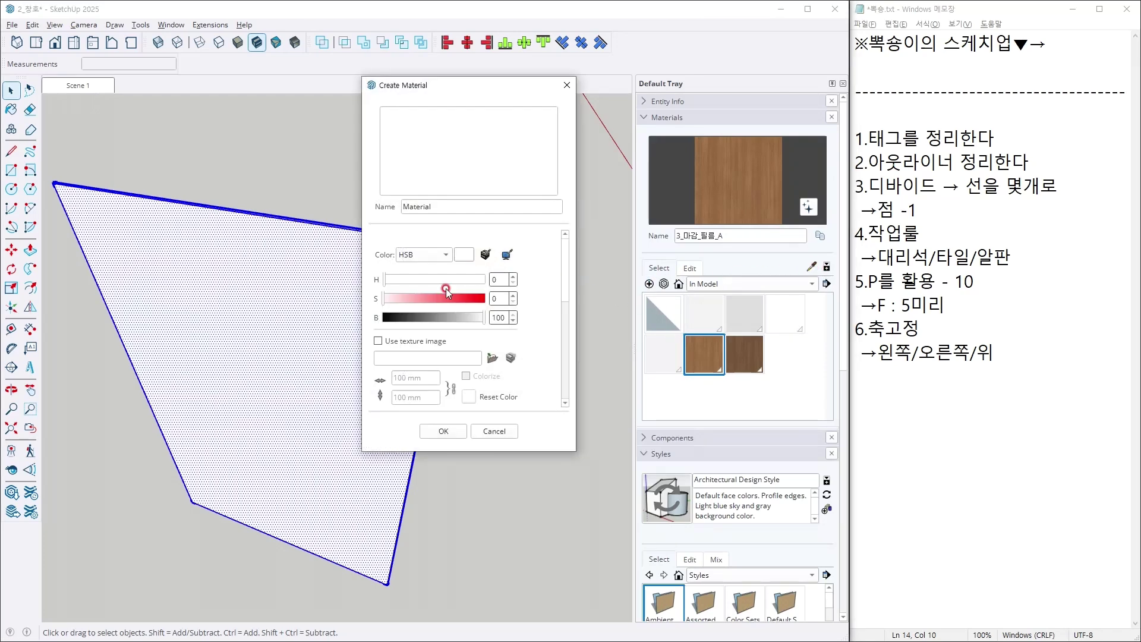
pyautogui.moveTo(483, 319); pyautogui.dragTo(464, 321)
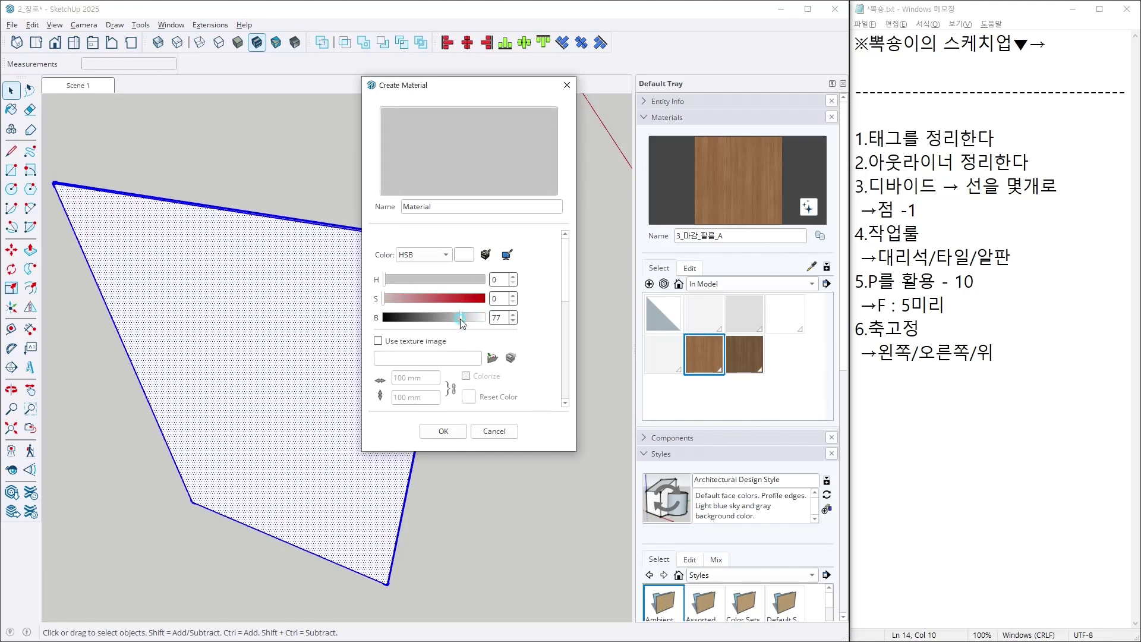
pyautogui.click(444, 431)
pyautogui.click(385, 326)
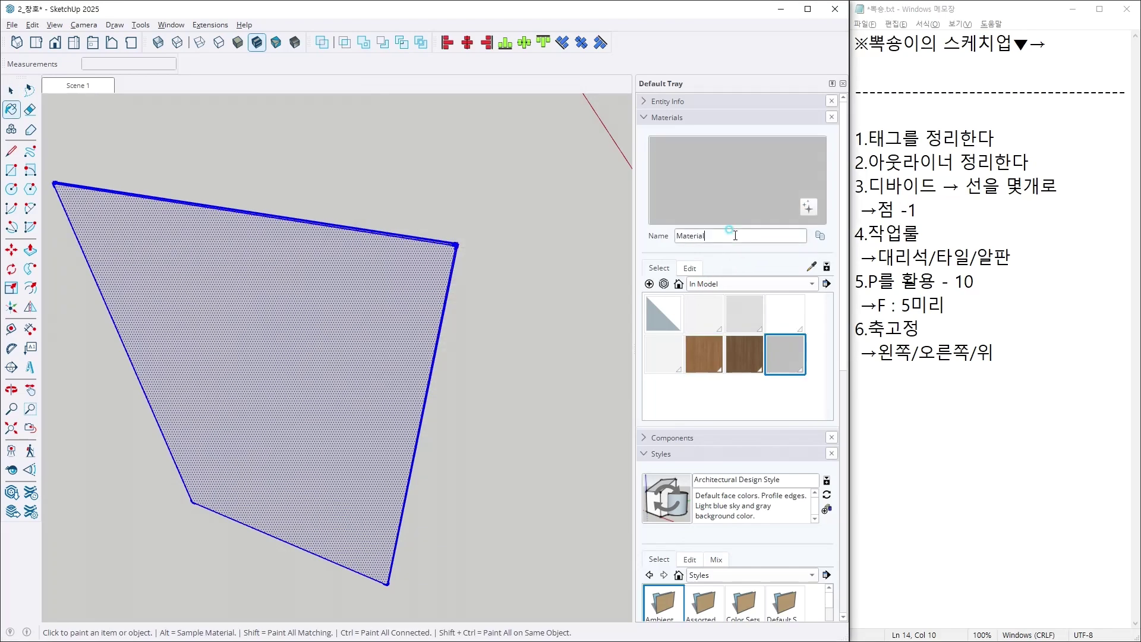
# Compare the name of the new grey material with that of the dark wood material 3_마감_필름_B.
pyautogui.moveTo(735, 235); pyautogui.dragTo(641, 238)
pyautogui.click(744, 354)
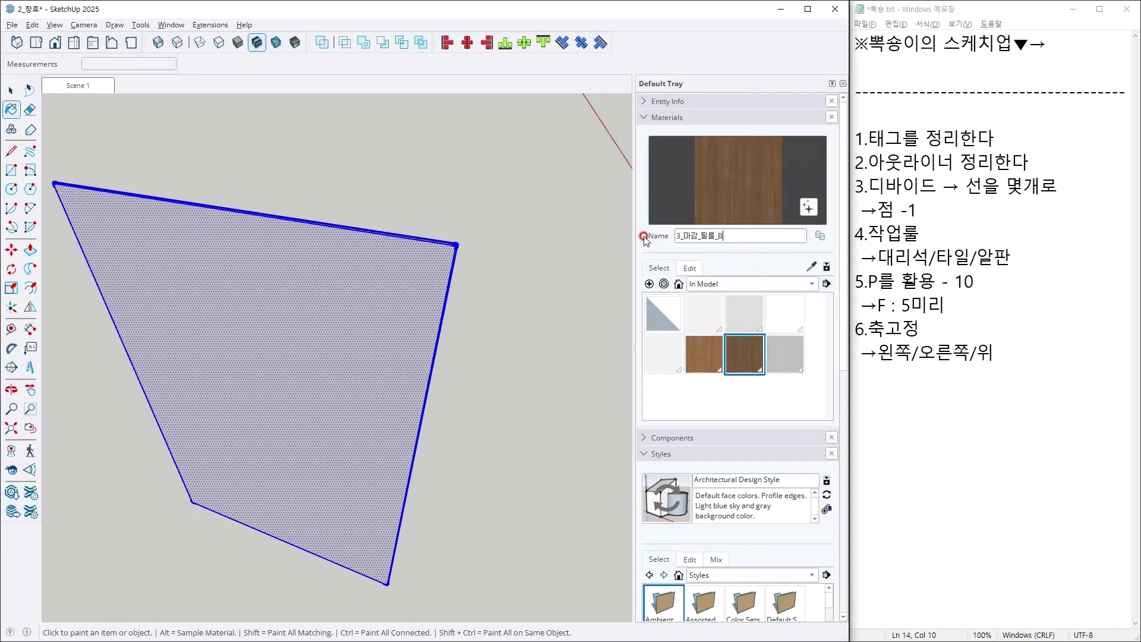
pyautogui.moveTo(550, 229); pyautogui.dragTo(535, 196, button='middle')
pyautogui.press('space')
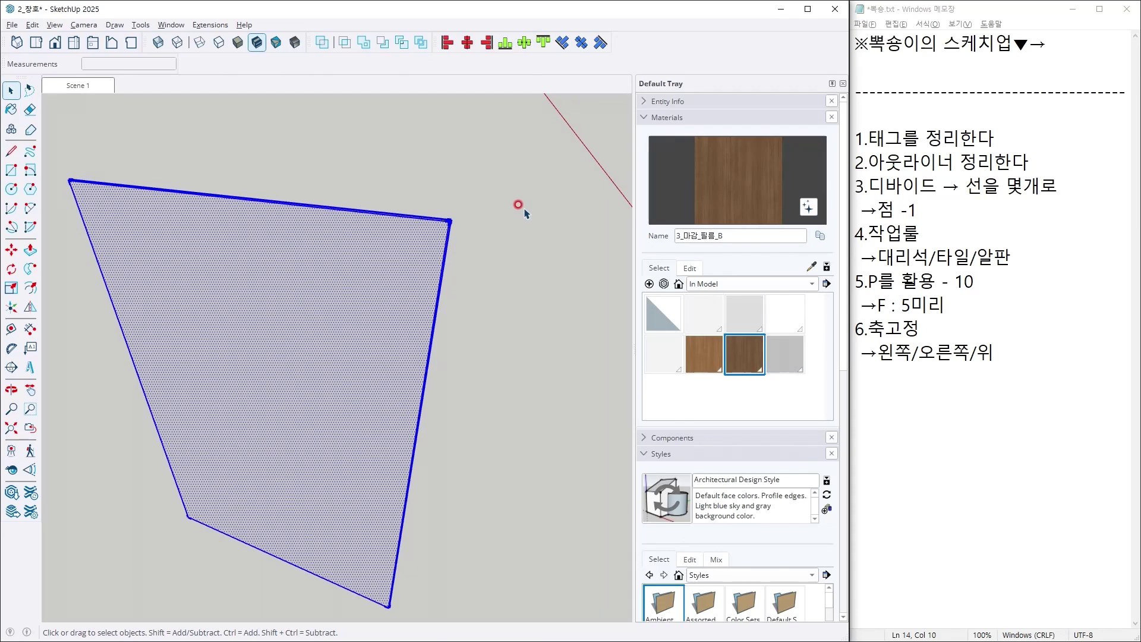
pyautogui.click(522, 204)
pyautogui.click(797, 354)
pyautogui.click(746, 357)
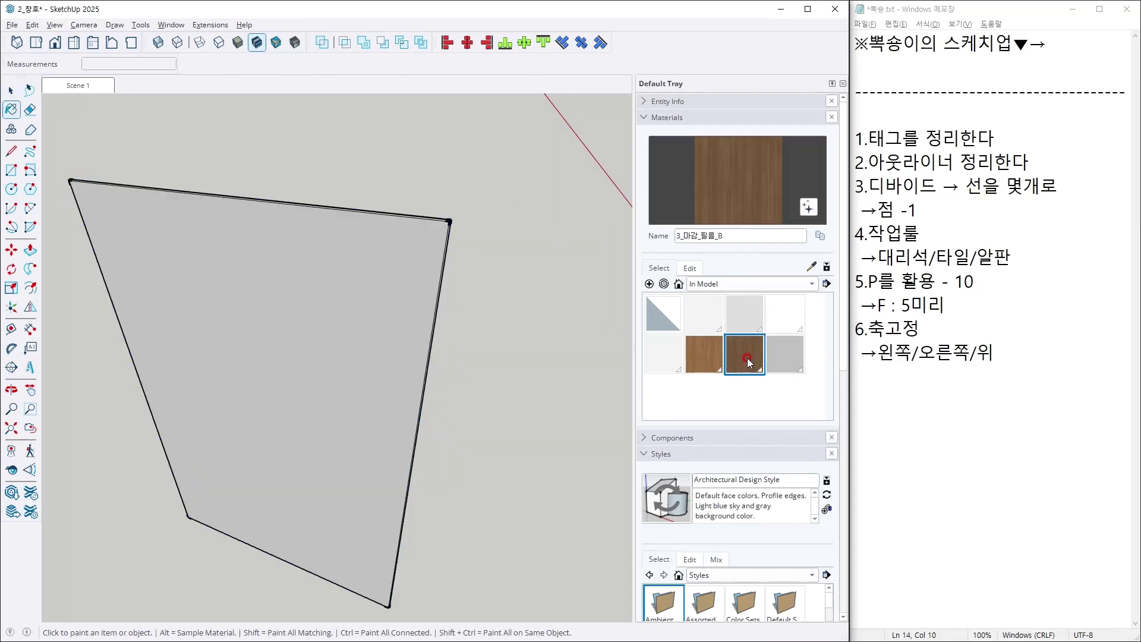
pyautogui.moveTo(365, 330)
pyautogui.mouseDown(button='middle')
pyautogui.moveTo(339, 229)
pyautogui.moveTo(357, 207)
pyautogui.moveTo(532, 224)
pyautogui.mouseUp(button='middle')
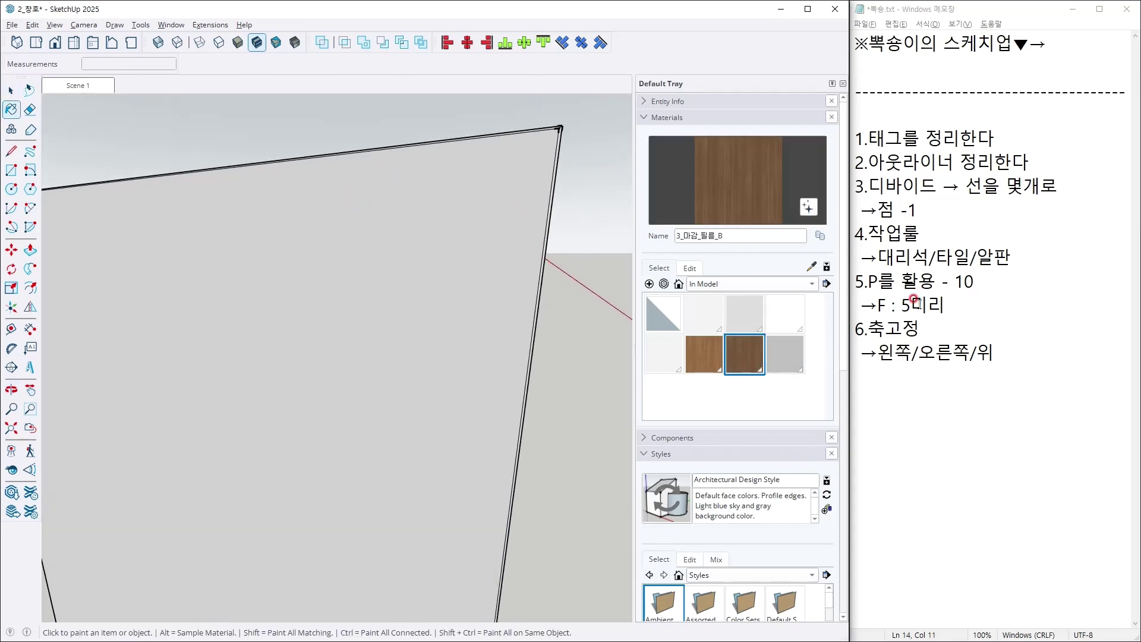
pyautogui.click(945, 309)
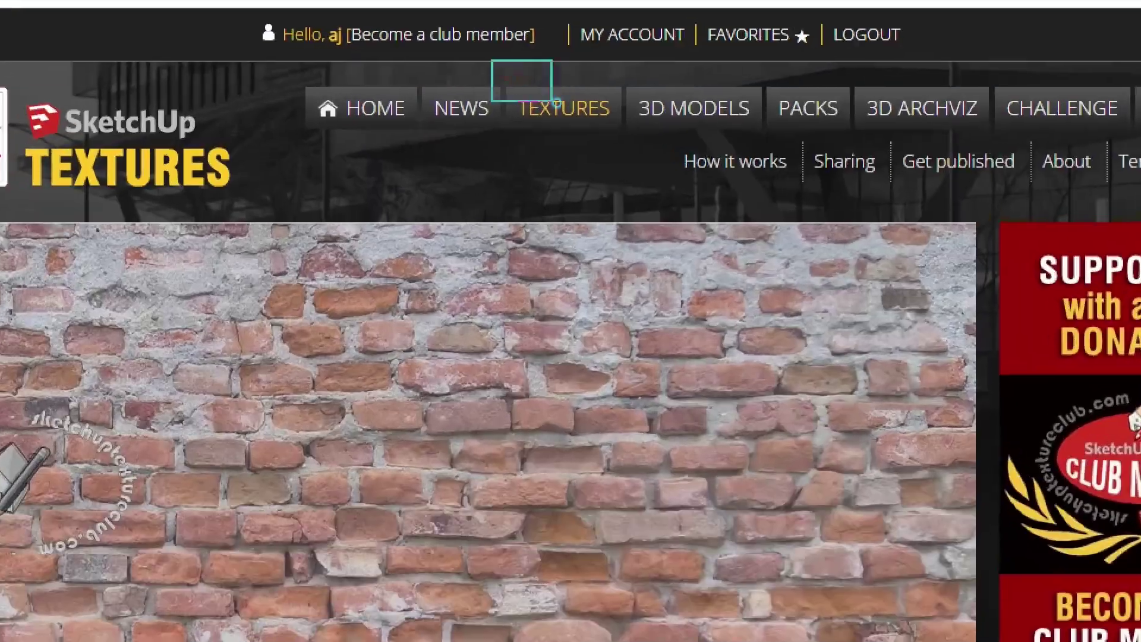
# In the browser, open the Marble Slabs category under Architecture in the SketchUp Texture Club textures and dismiss the advertisement.
pyautogui.click(549, 99)
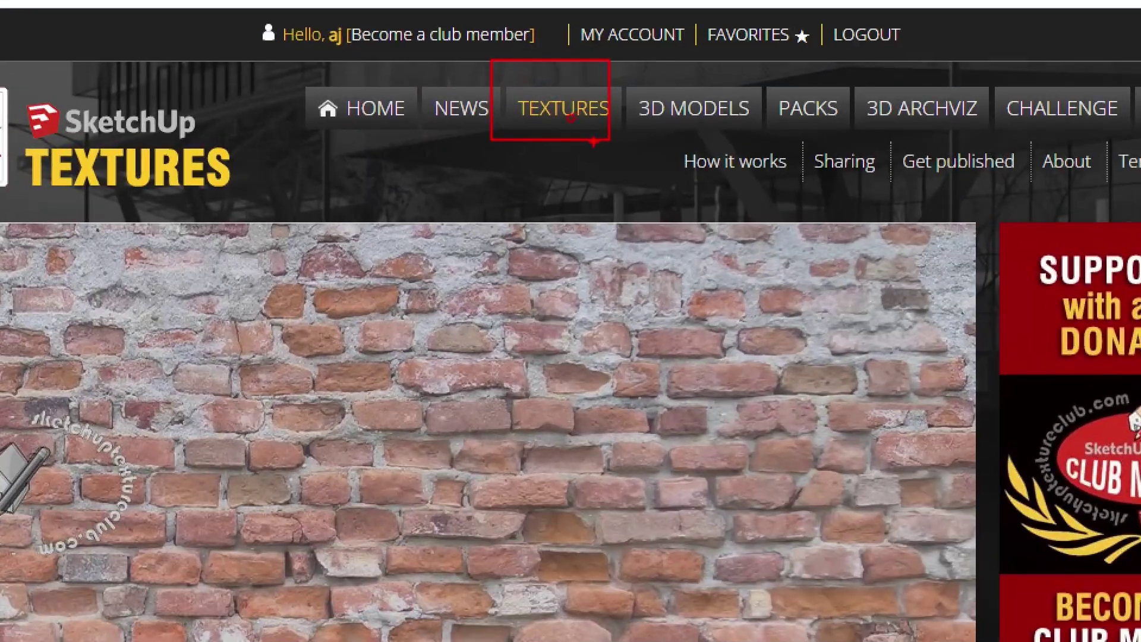
pyautogui.scroll(-5, 340, 335)
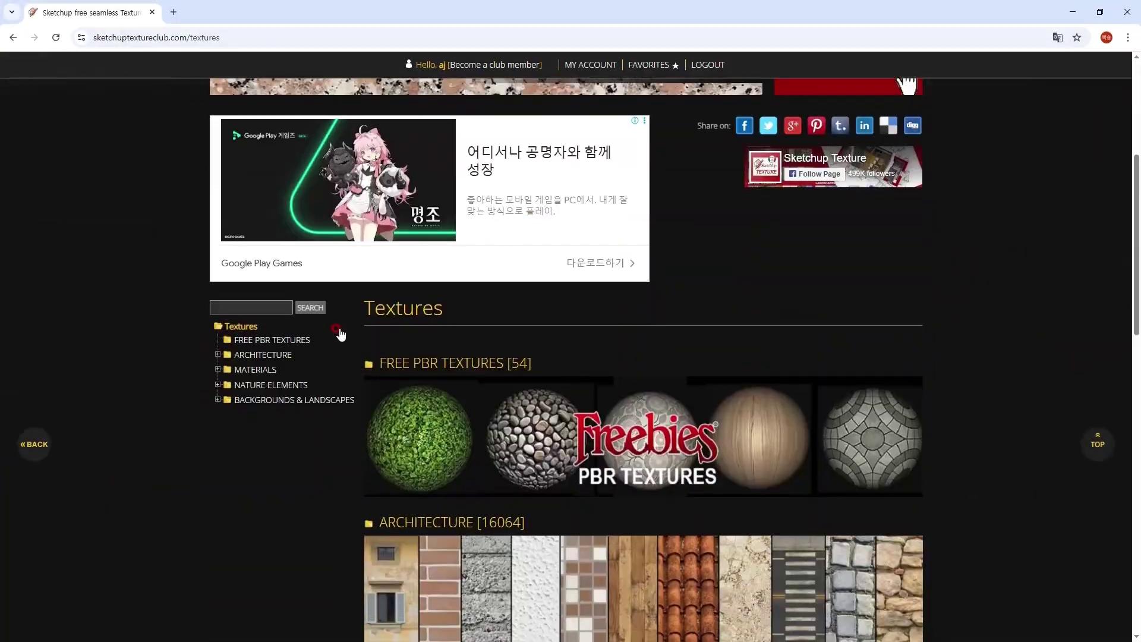
pyautogui.scroll(-4, 340, 335)
pyautogui.scroll(3, 310, 304)
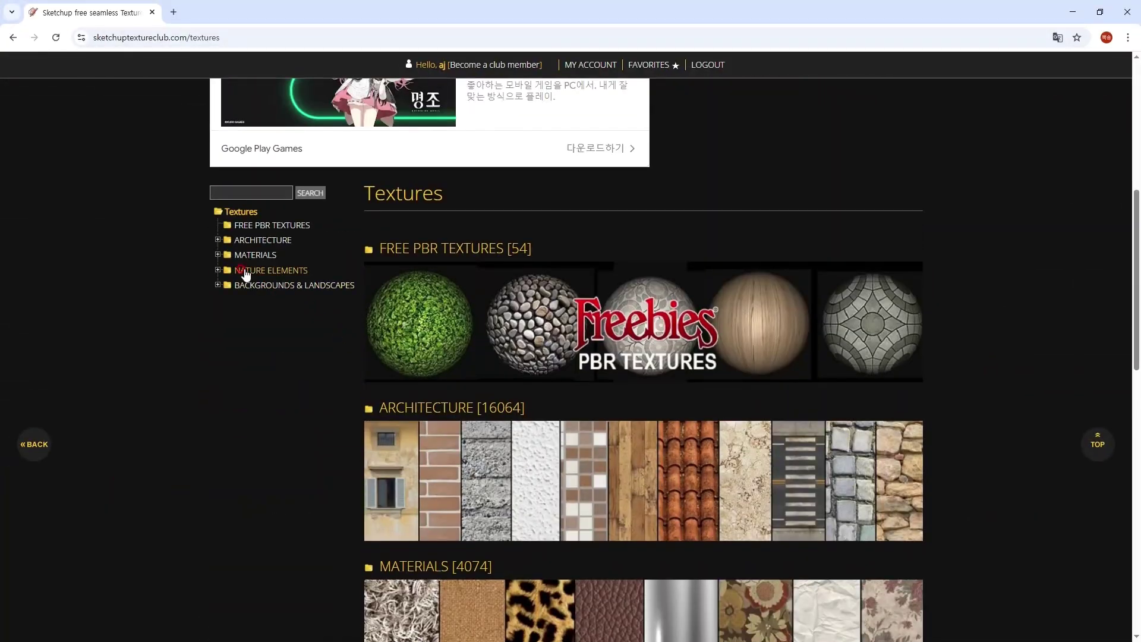
pyautogui.click(217, 241)
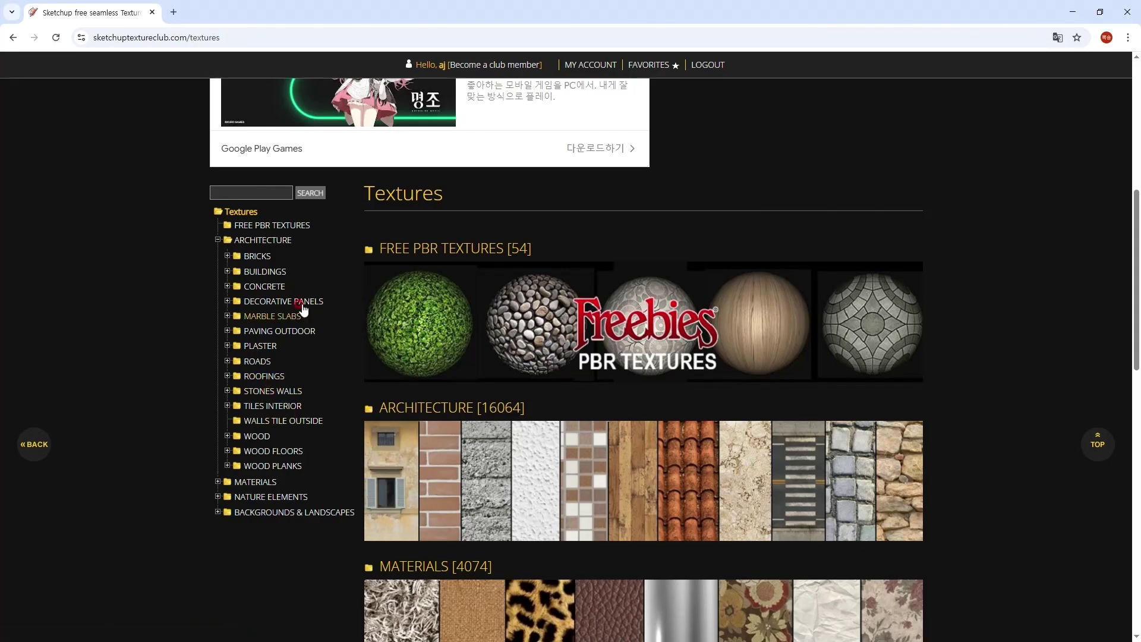
pyautogui.click(265, 319)
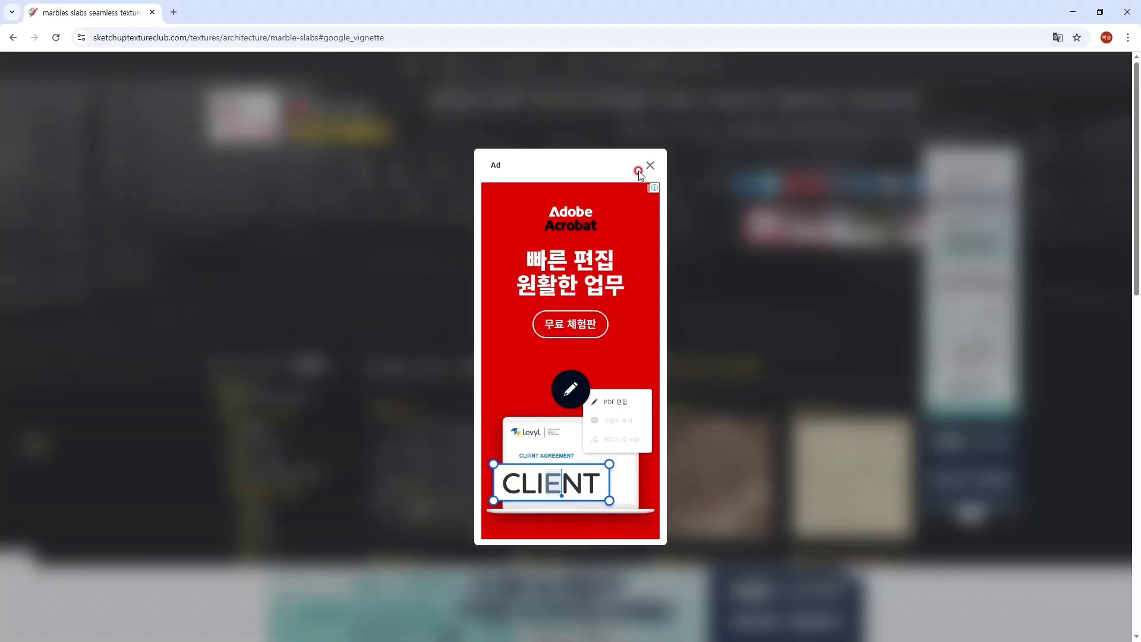
pyautogui.click(651, 161)
# Open the White marble category and download the free-user 1024x1024 px version of Calacatta supreme marble pbr texture 22201.
pyautogui.scroll(-5, 844, 333)
pyautogui.click(843, 330)
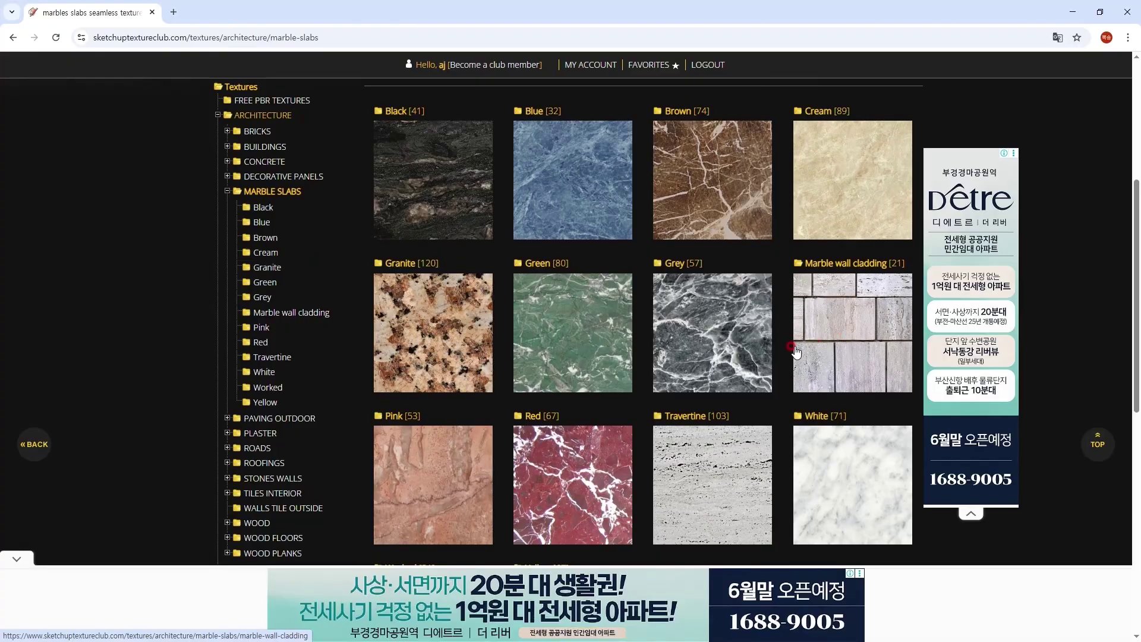
pyautogui.scroll(1, 802, 345)
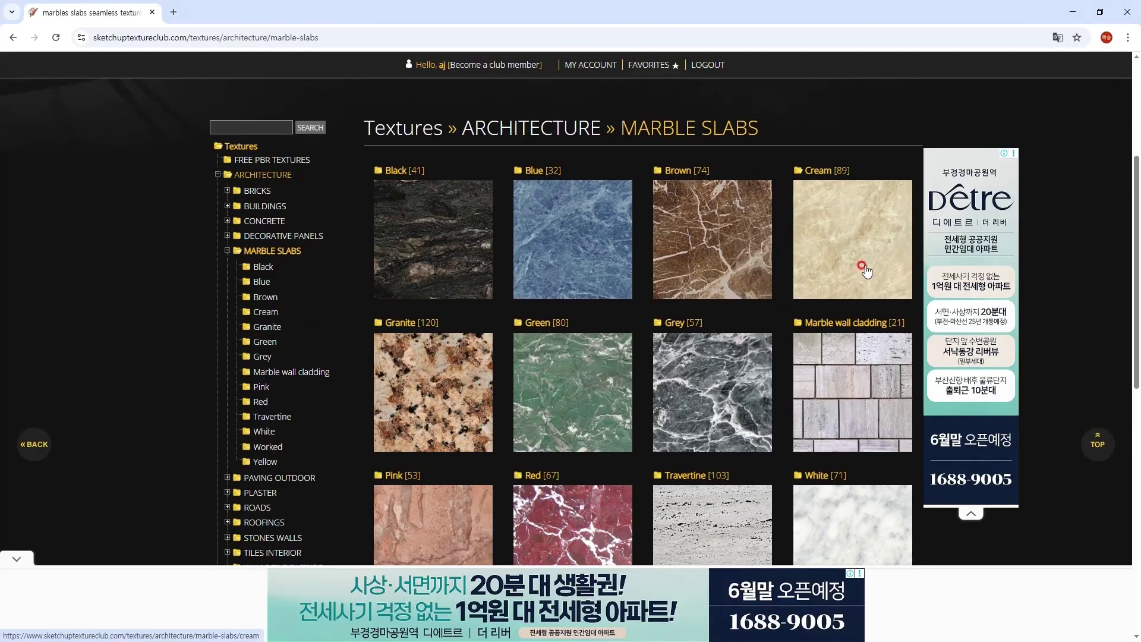
pyautogui.scroll(-2, 866, 268)
pyautogui.click(745, 302)
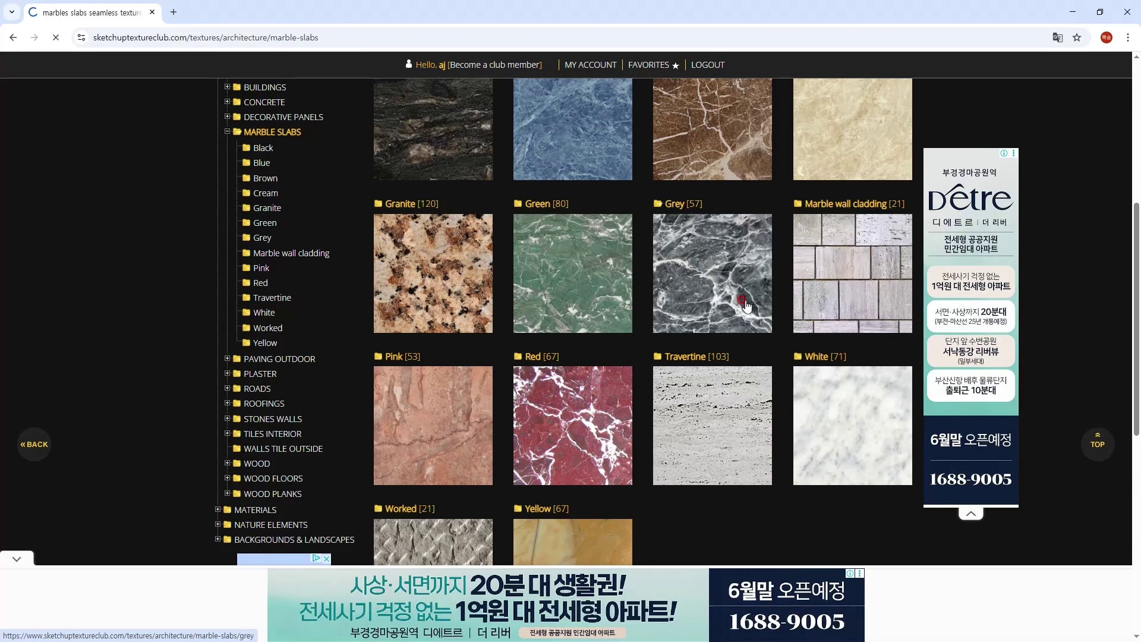
pyautogui.scroll(-2, 793, 313)
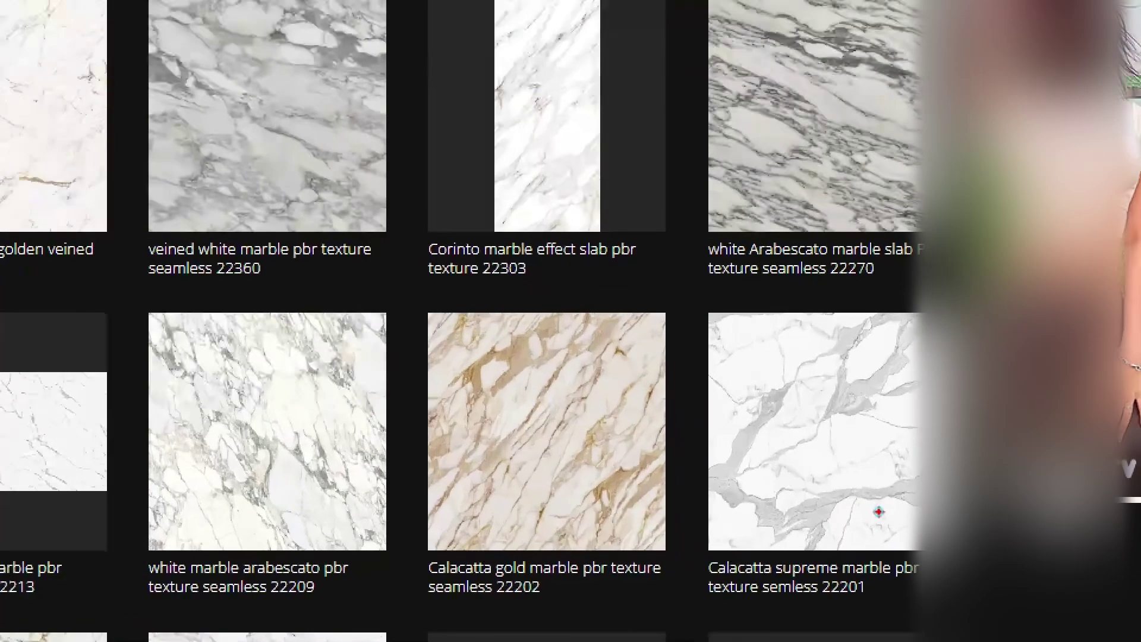
pyautogui.click(874, 514)
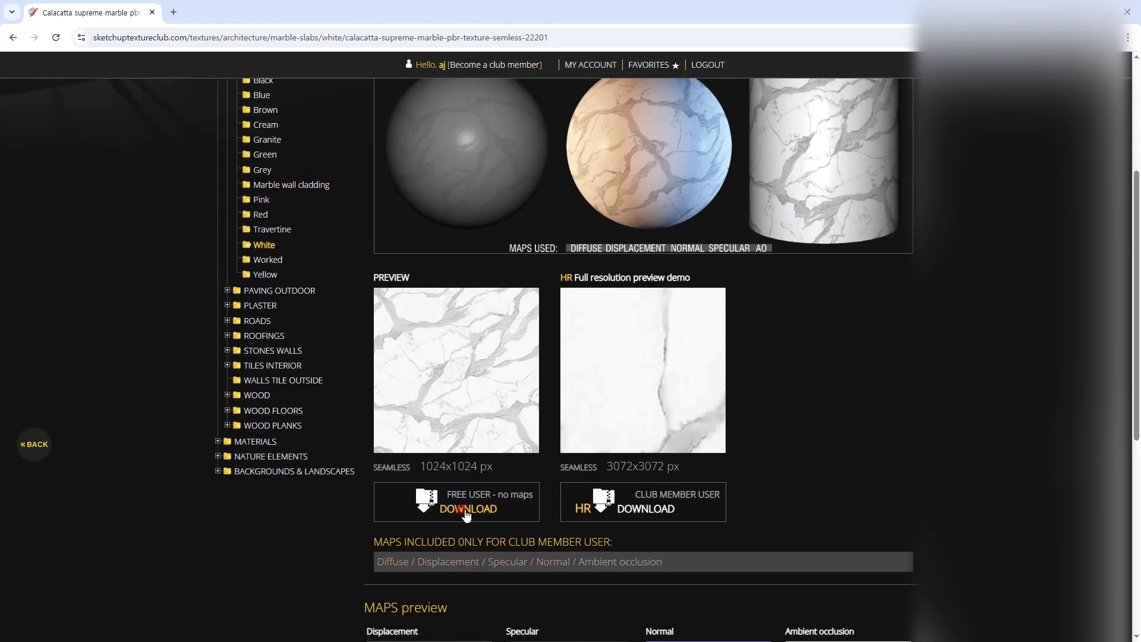
pyautogui.click(538, 517)
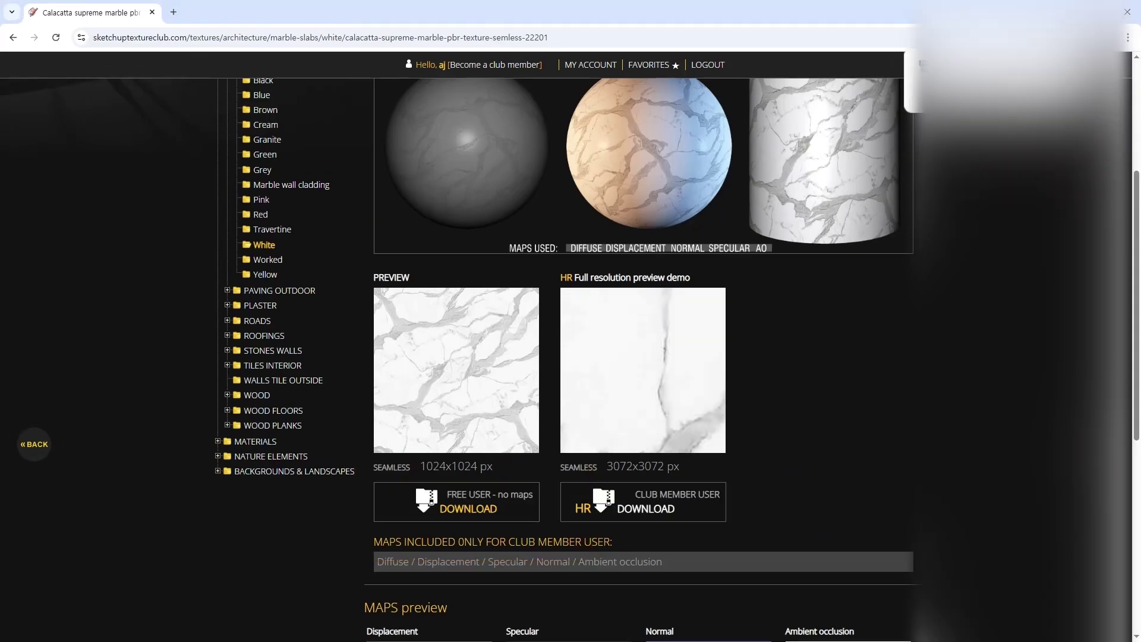
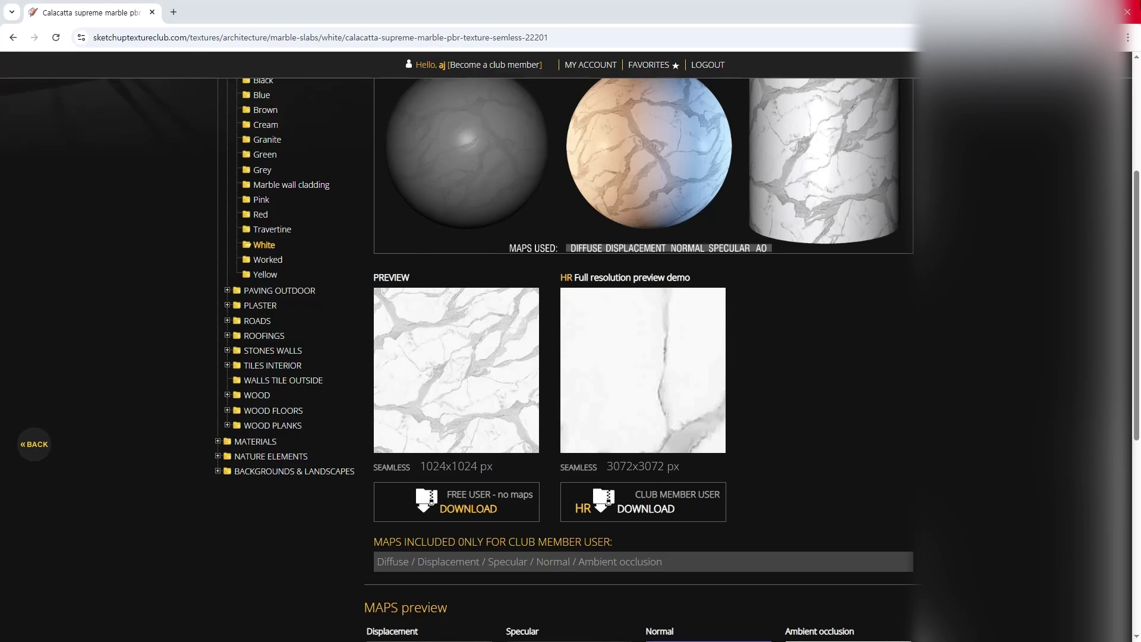
# Close the browser and start a new SketchUp material using the image "64_calacatta supreme marble pbr texture-seamless.jpg" from the MAPS folder.
pyautogui.click(1128, 12)
pyautogui.moveTo(541, 269)
pyautogui.mouseDown(button='middle')
pyautogui.moveTo(454, 280)
pyautogui.moveTo(470, 304)
pyautogui.mouseUp(button='middle')
pyautogui.hotkey('shift', 'z')
pyautogui.press('space')
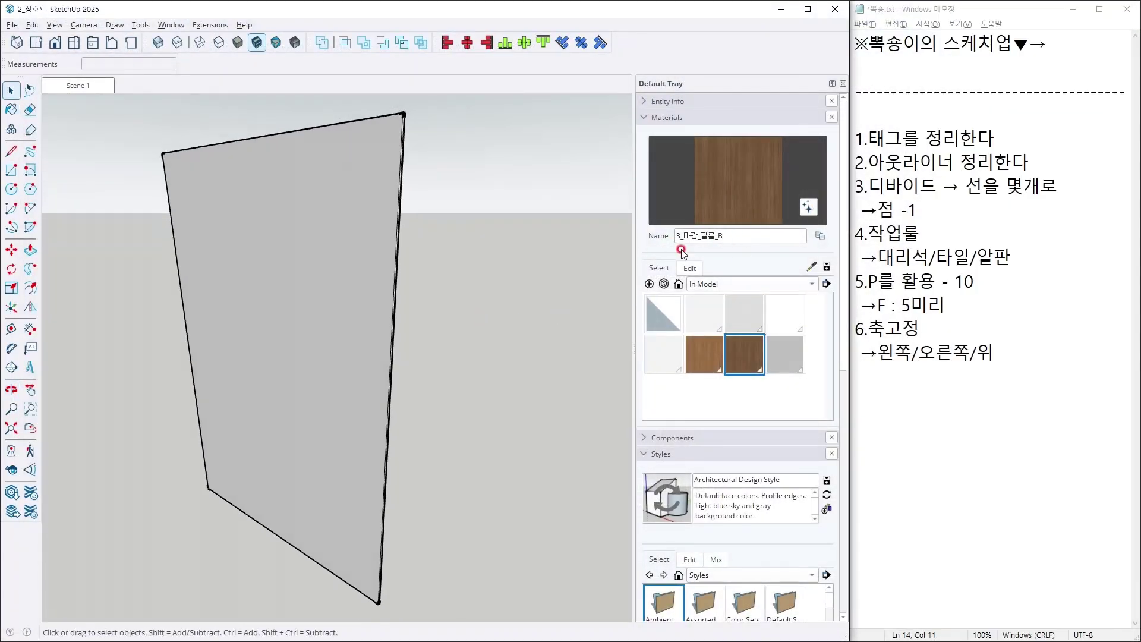
pyautogui.click(649, 284)
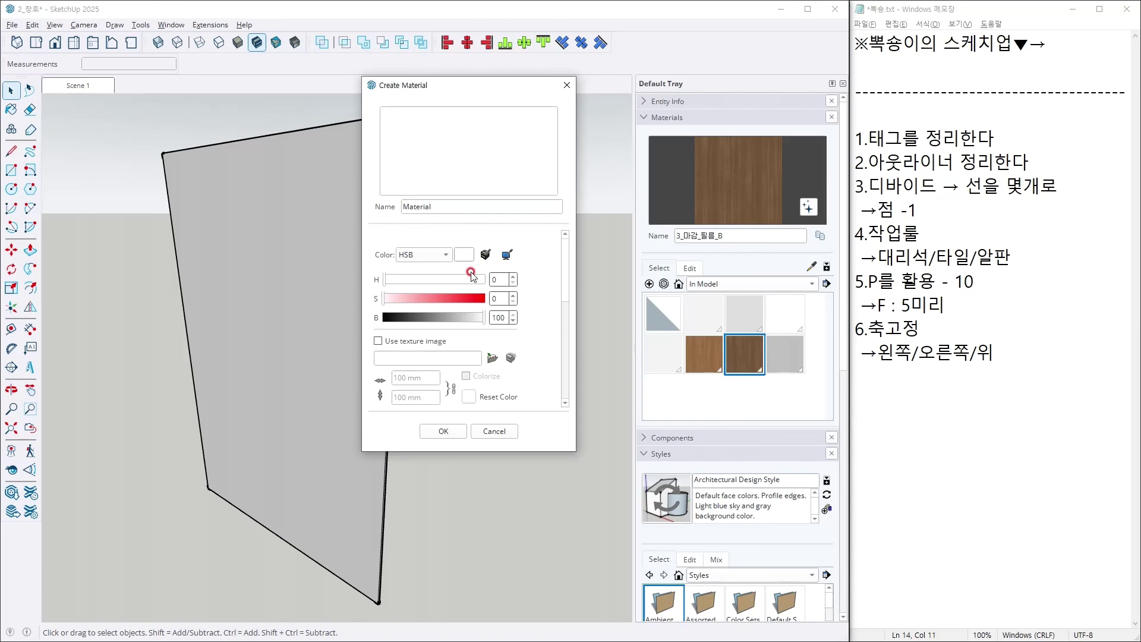
pyautogui.click(492, 357)
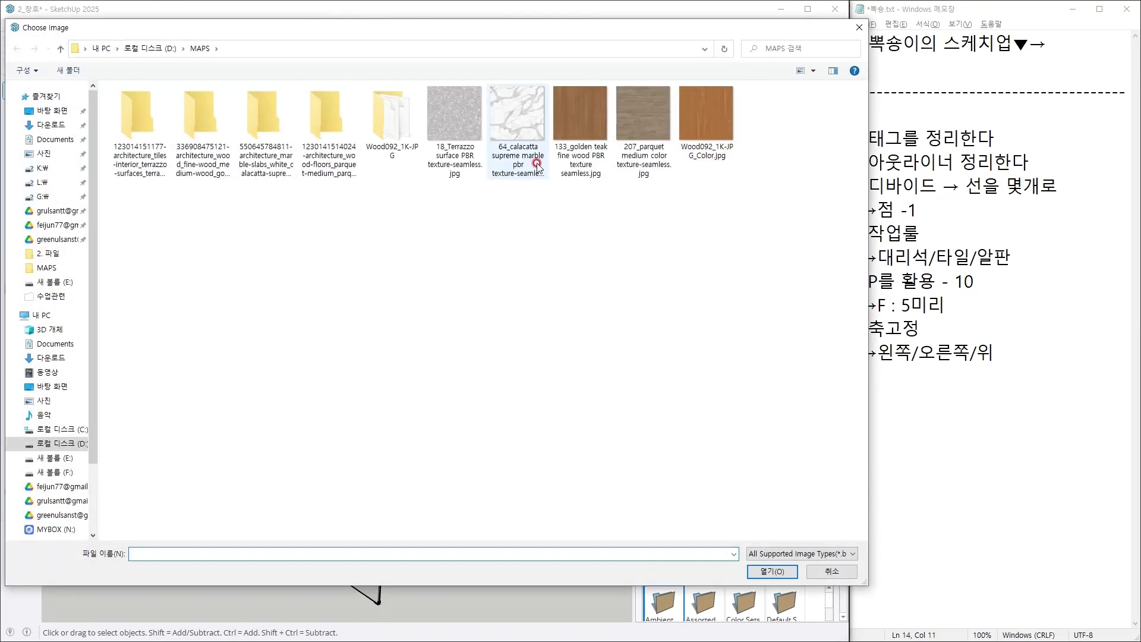
pyautogui.doubleClick(526, 122)
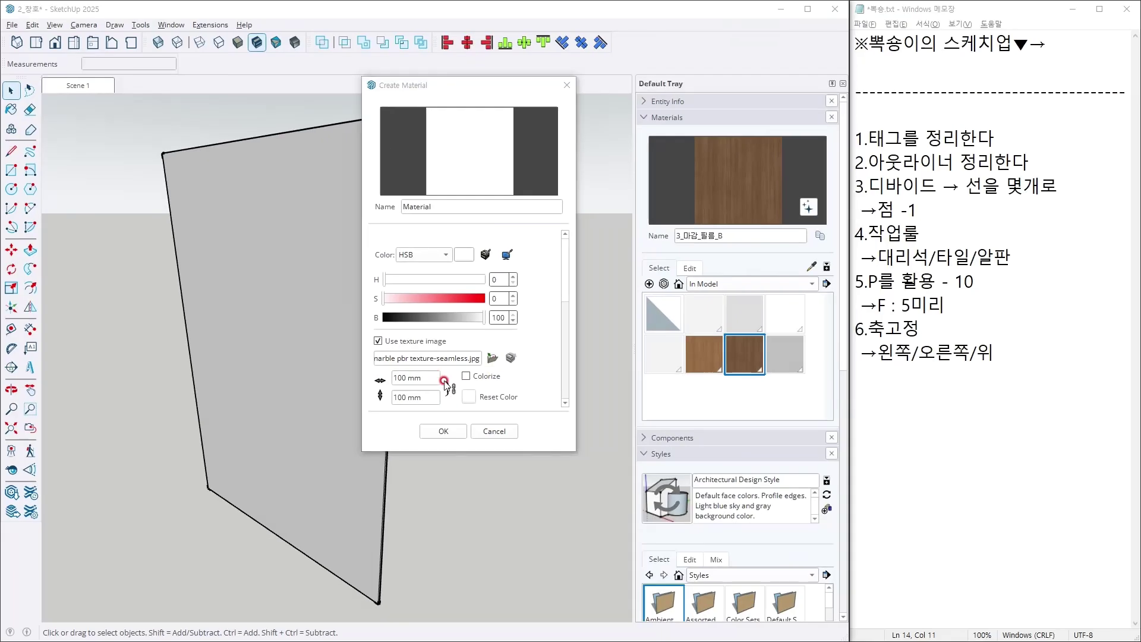
# Check the marble wall in the reference photo, set the new material's texture size to 1000 mm and create the material.
pyautogui.hotkey('alt', 'Tab')
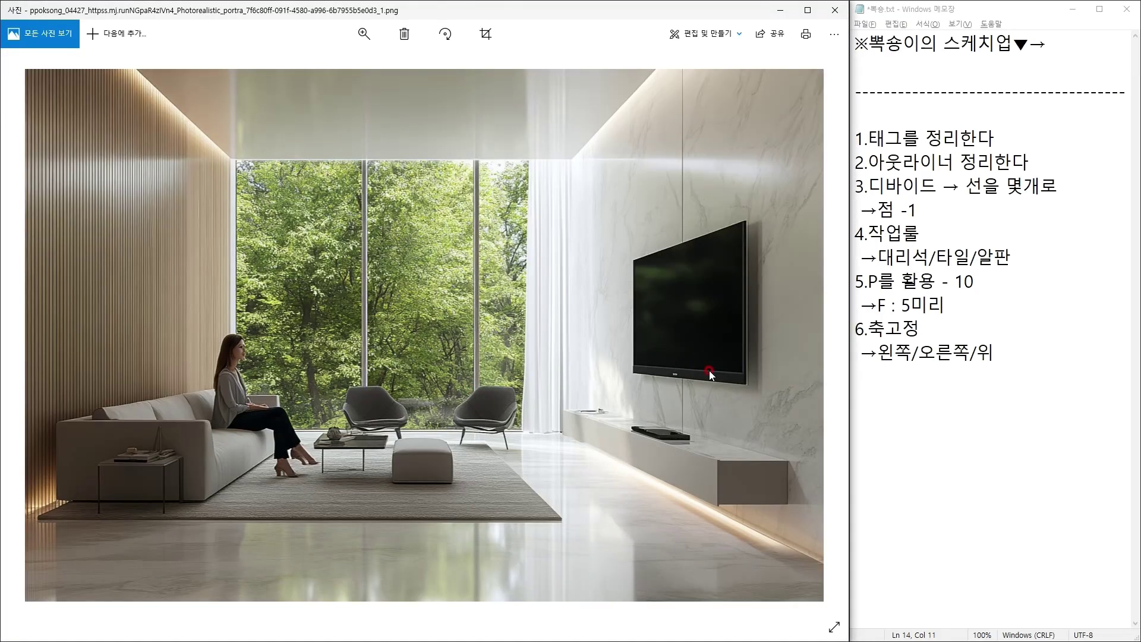
pyautogui.hotkey('alt', 'Tab')
pyautogui.click(421, 378)
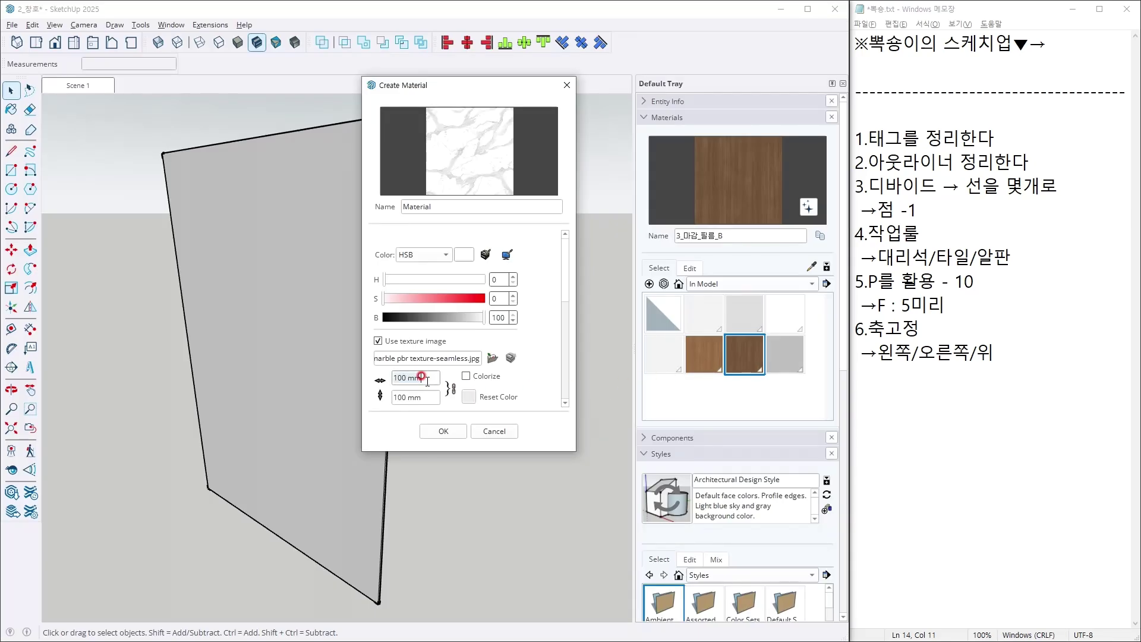
pyautogui.write('100')
pyautogui.scroll(-2, 474, 399)
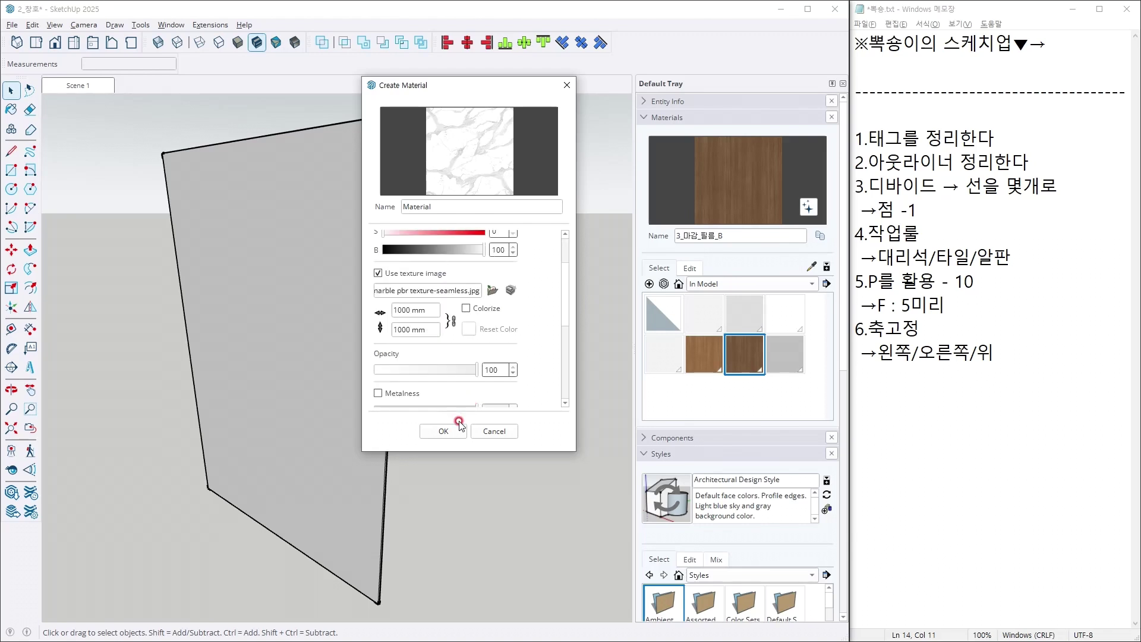
pyautogui.click(443, 431)
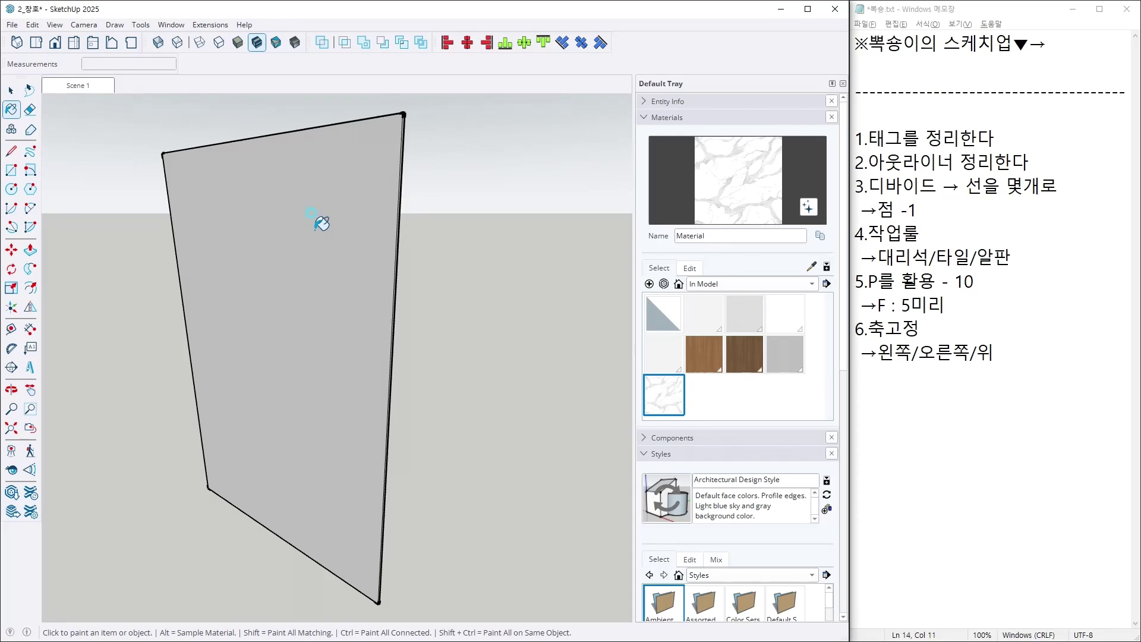
# Paint the front face of the wall panel with the new marble material and inspect its bevelled edge.
pyautogui.click(317, 228)
pyautogui.moveTo(377, 274)
pyautogui.mouseDown(button='middle')
pyautogui.moveTo(502, 186)
pyautogui.moveTo(559, 202)
pyautogui.mouseUp(button='middle')
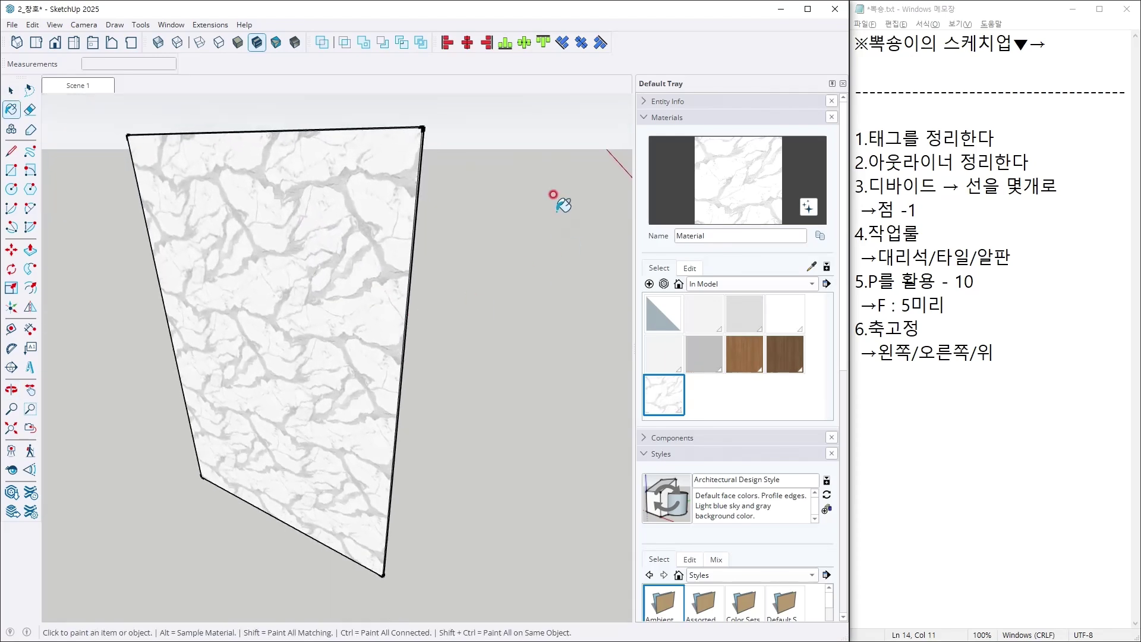
pyautogui.scroll(6, 369, 114)
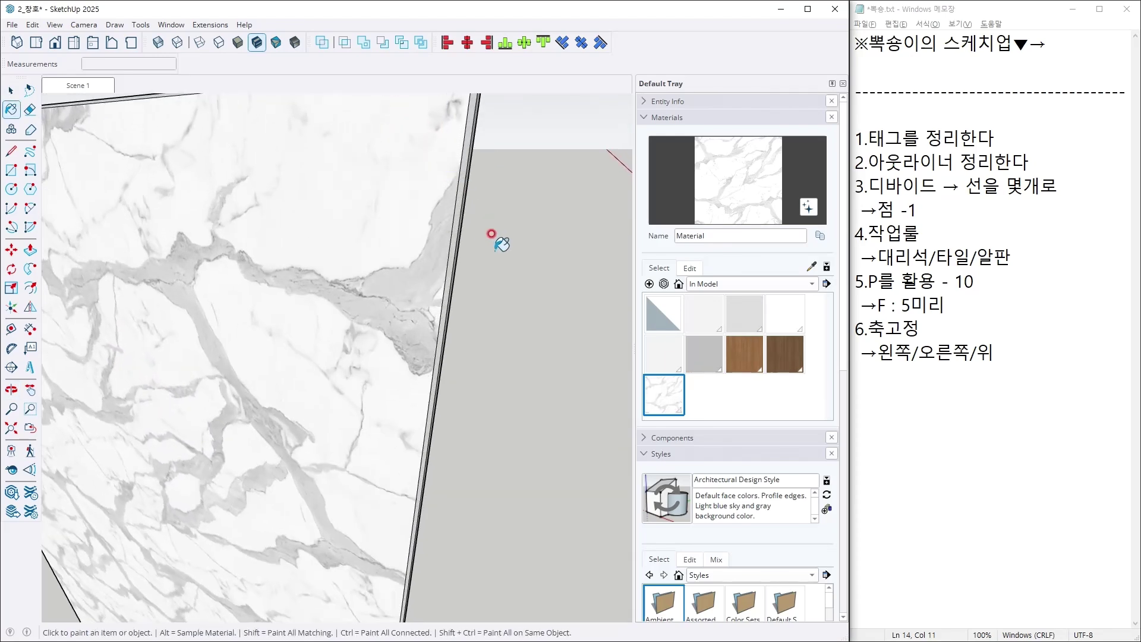
pyautogui.scroll(3, 471, 284)
pyautogui.moveTo(433, 318); pyautogui.dragTo(398, 314, button='middle')
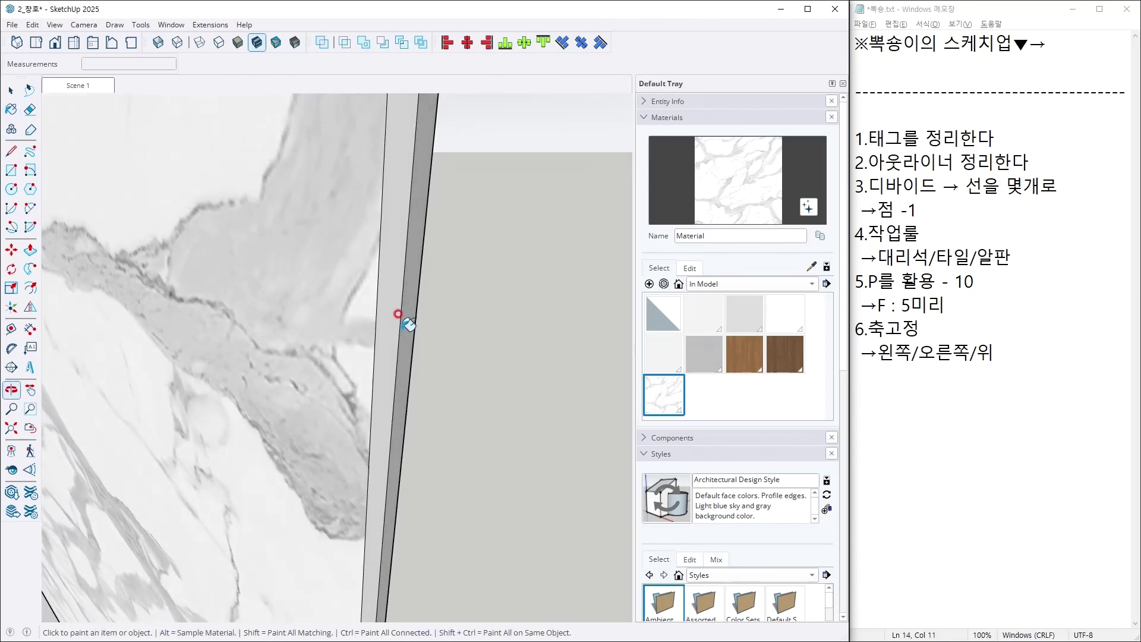
pyautogui.scroll(-5, 512, 337)
pyautogui.moveTo(535, 364); pyautogui.dragTo(587, 279, button='middle')
# Compare the painted panel with the reference photo and set the marble texture size to 2000 mm.
pyautogui.hotkey('alt', 'Tab')
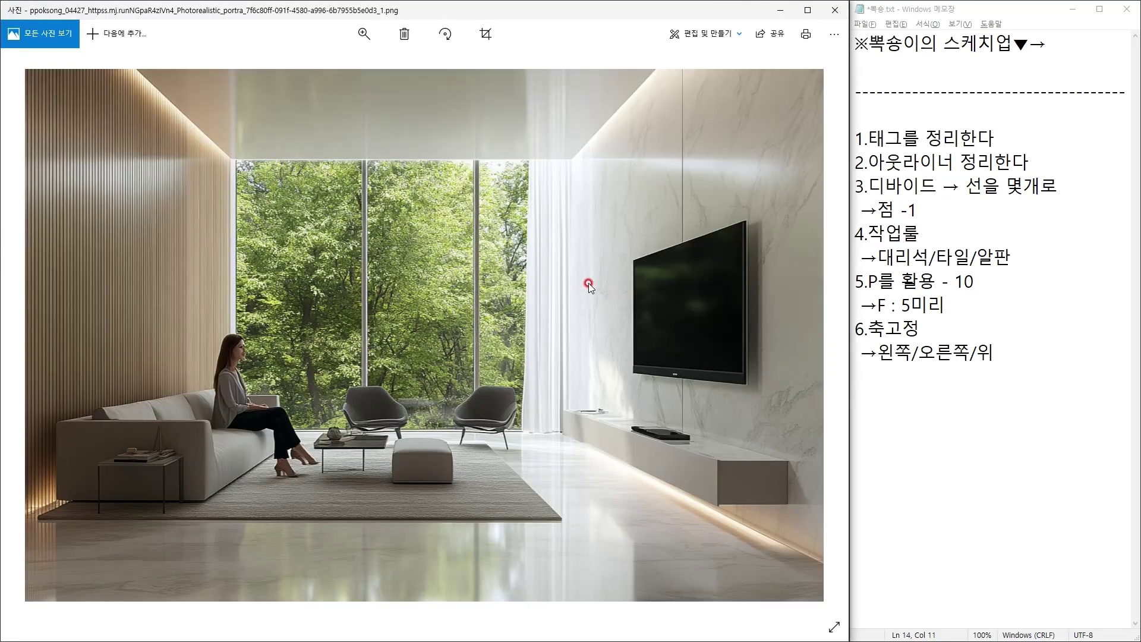
pyautogui.hotkey('alt', 'Tab')
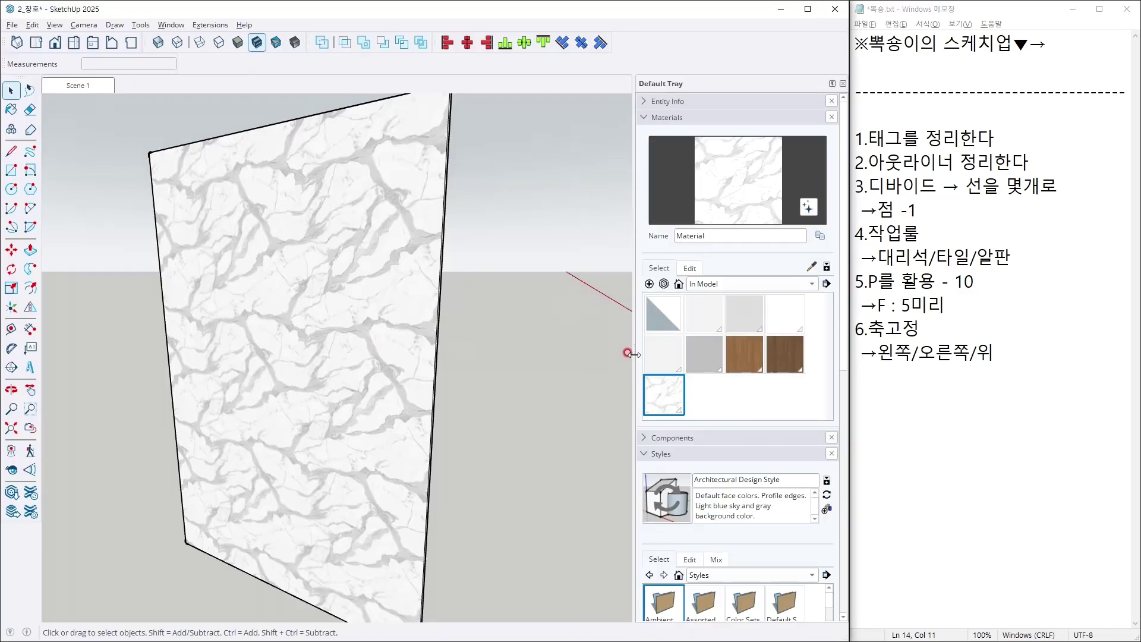
pyautogui.click(690, 268)
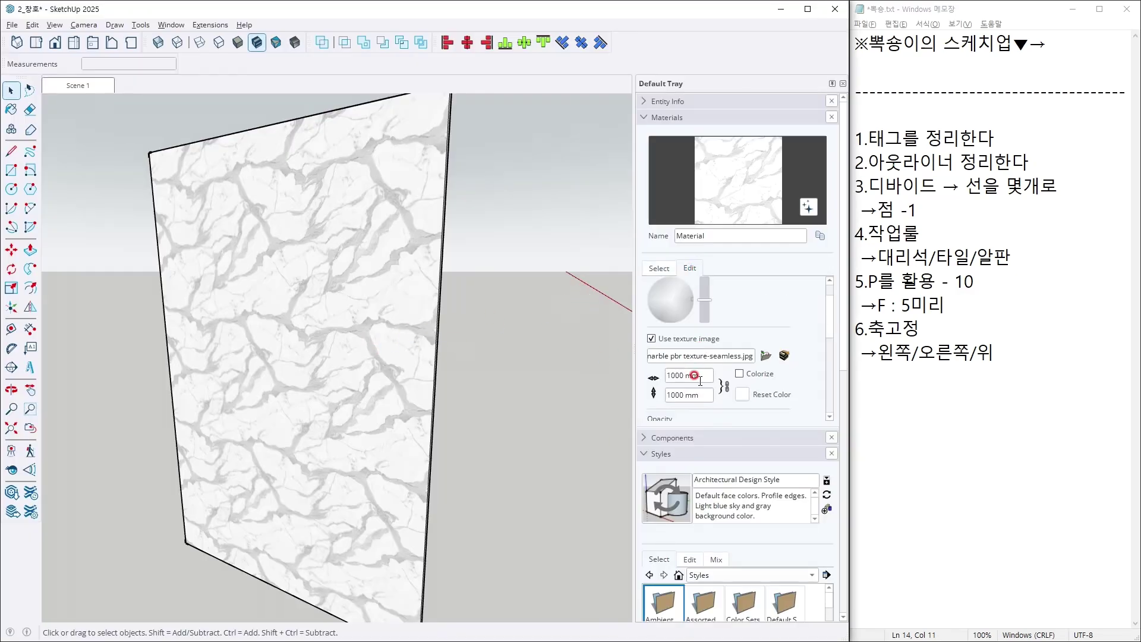
pyautogui.doubleClick(699, 379)
pyautogui.write('2000')
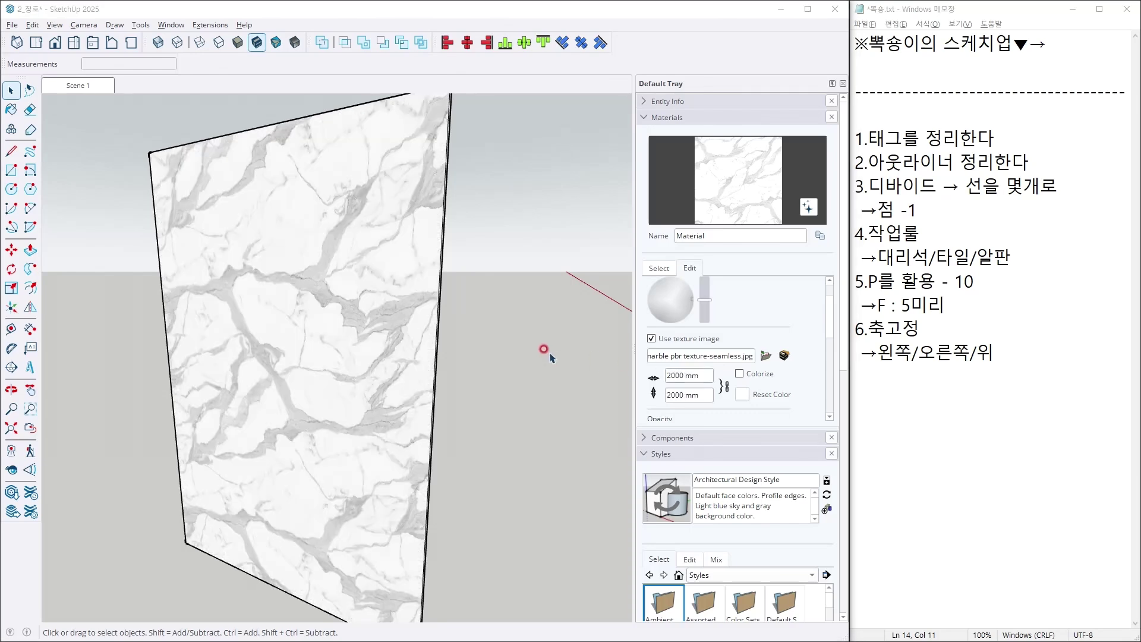
pyautogui.hotkey('alt', 'Tab')
pyautogui.hotkey('alt', 'Tab')
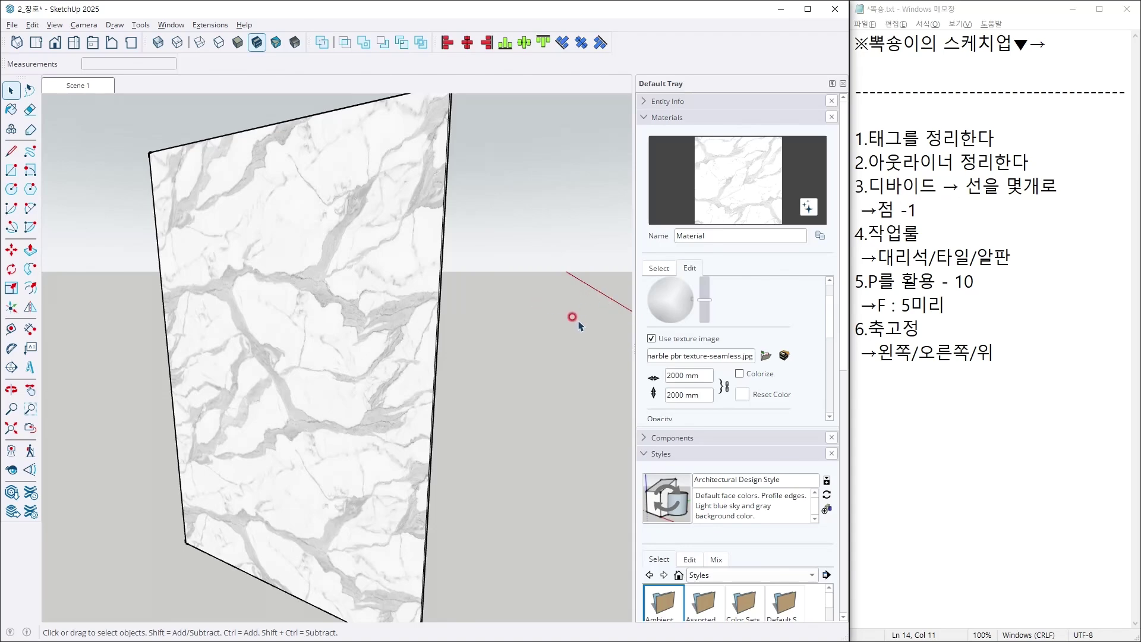
pyautogui.moveTo(572, 316); pyautogui.dragTo(318, 324, button='middle')
pyautogui.click(317, 324)
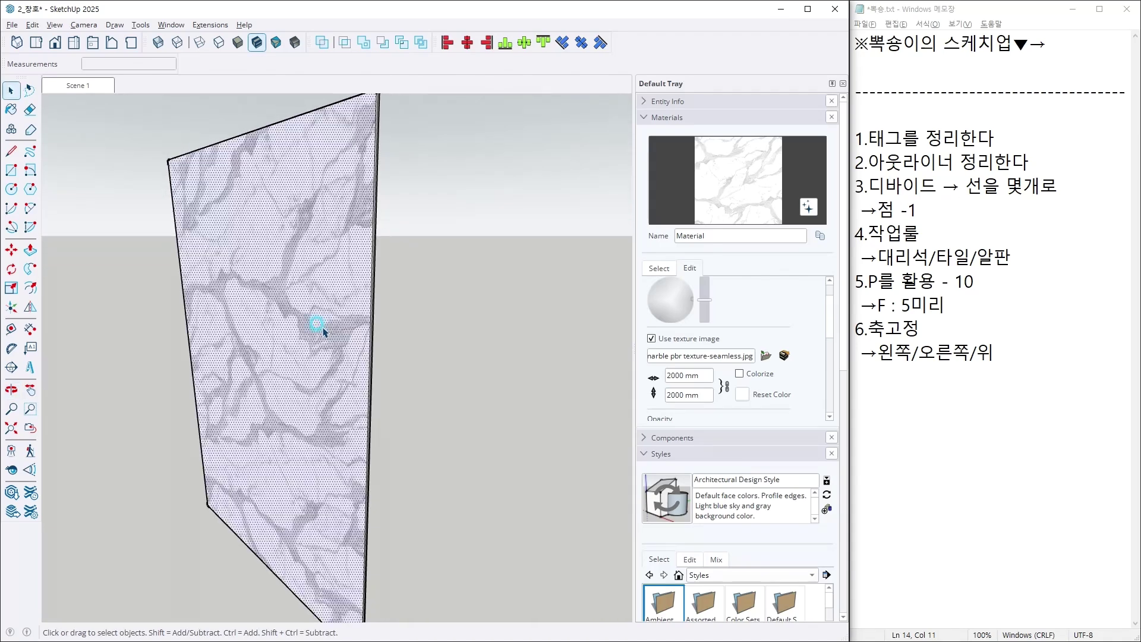
pyautogui.doubleClick(322, 328)
pyautogui.keyDown('shift'); pyautogui.click(318, 326); pyautogui.keyUp('shift')
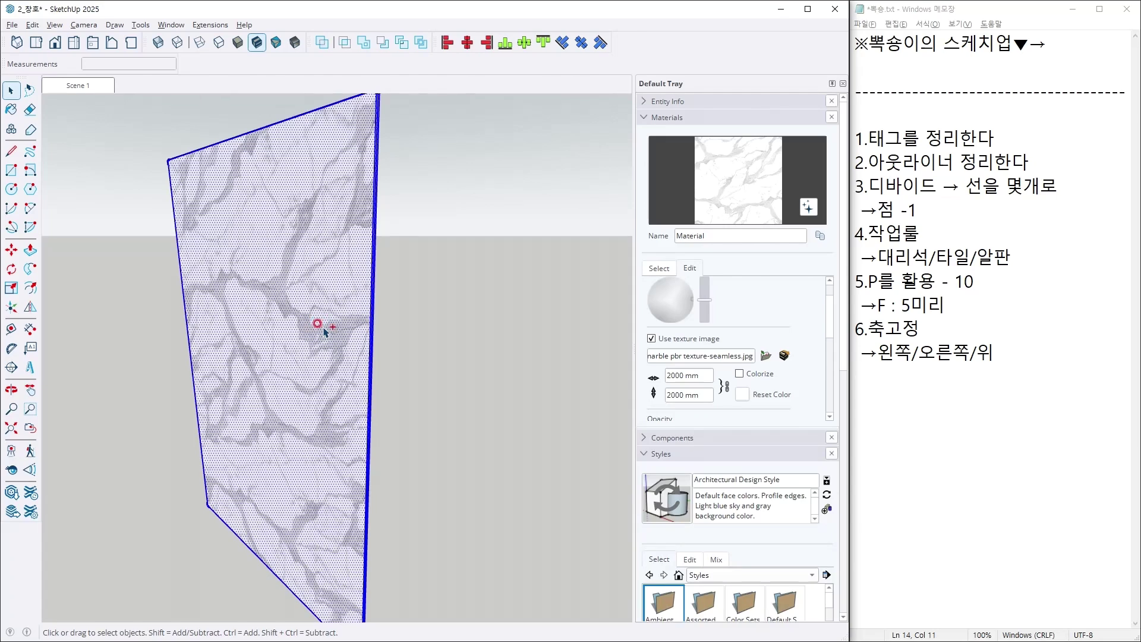
# Add the line "7.맵 : 1000~2000" to the end of the Notepad notes.
pyautogui.click(1058, 377)
pyautogui.press('Return')
pyautogui.write('7.')
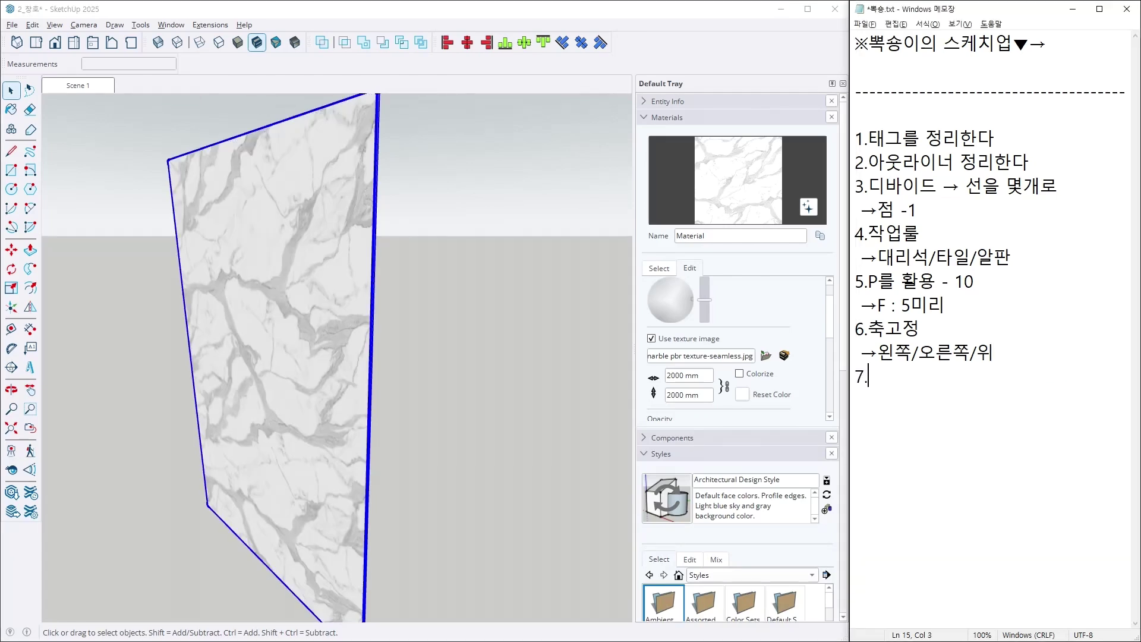
pyautogui.write('맵 : 1000~2000')
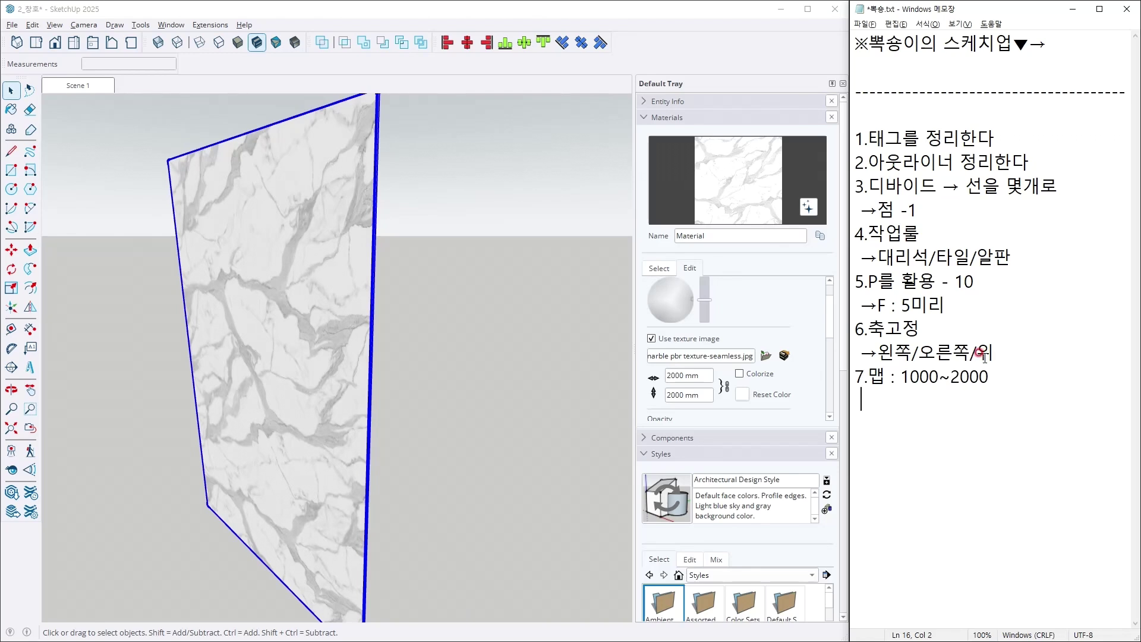
# Add the sub-lines "→맵사이트에따라서" and "→마감재" under note 7.
pyautogui.moveTo(879, 353); pyautogui.dragTo(861, 353)
pyautogui.hotkey('ctrl', 'c')
pyautogui.click(867, 397)
pyautogui.hotkey('ctrl', 'v')
pyautogui.write('맵사이트')
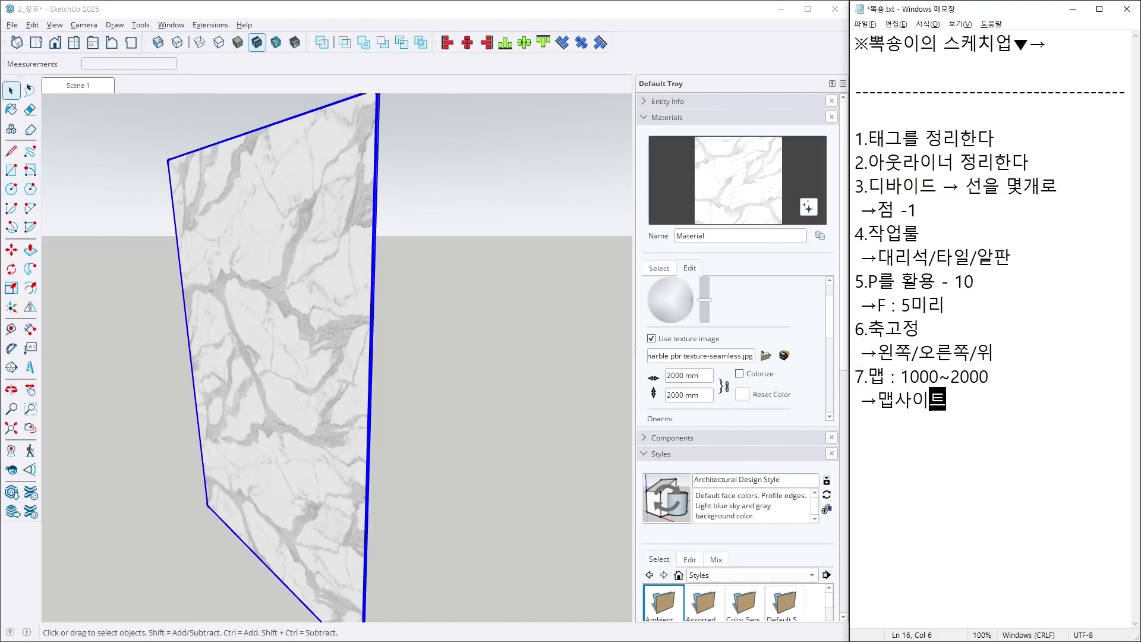
pyautogui.write('에따라서')
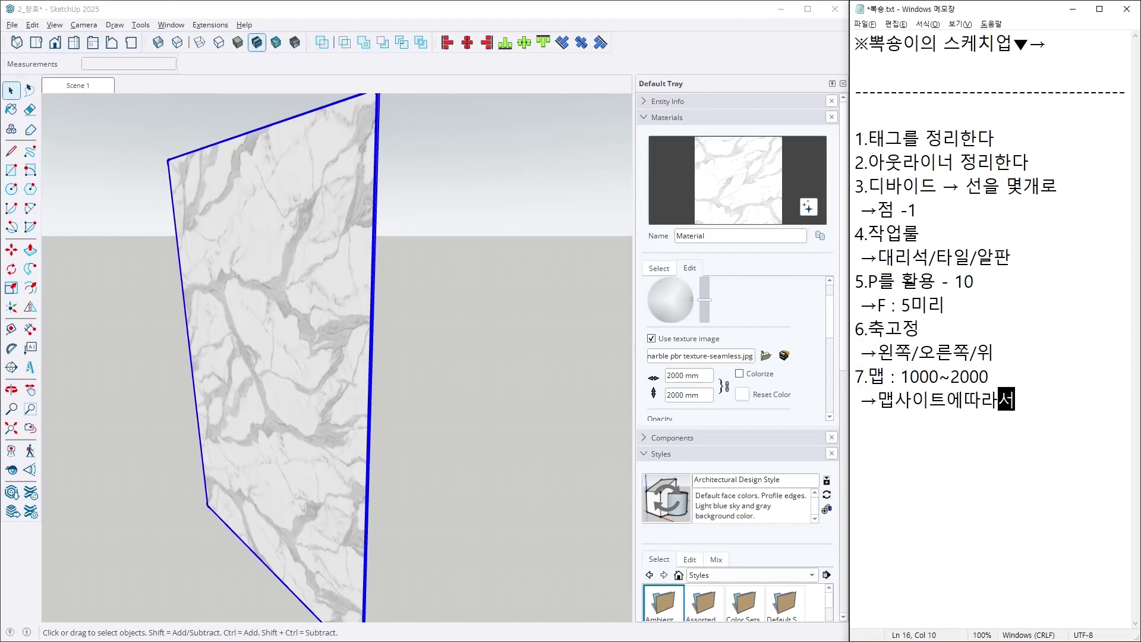
pyautogui.press('Return')
pyautogui.write('→마감재')
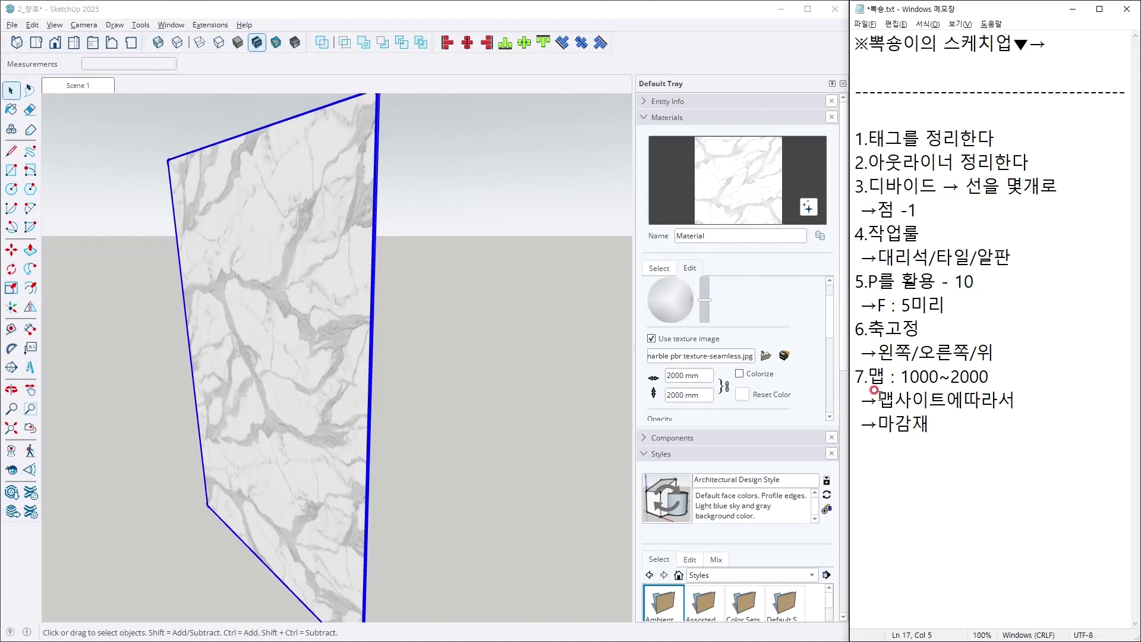
# Back in SketchUp, copy the marble panel by its top corner so the copy sits directly against the original's side edge.
pyautogui.click(498, 362)
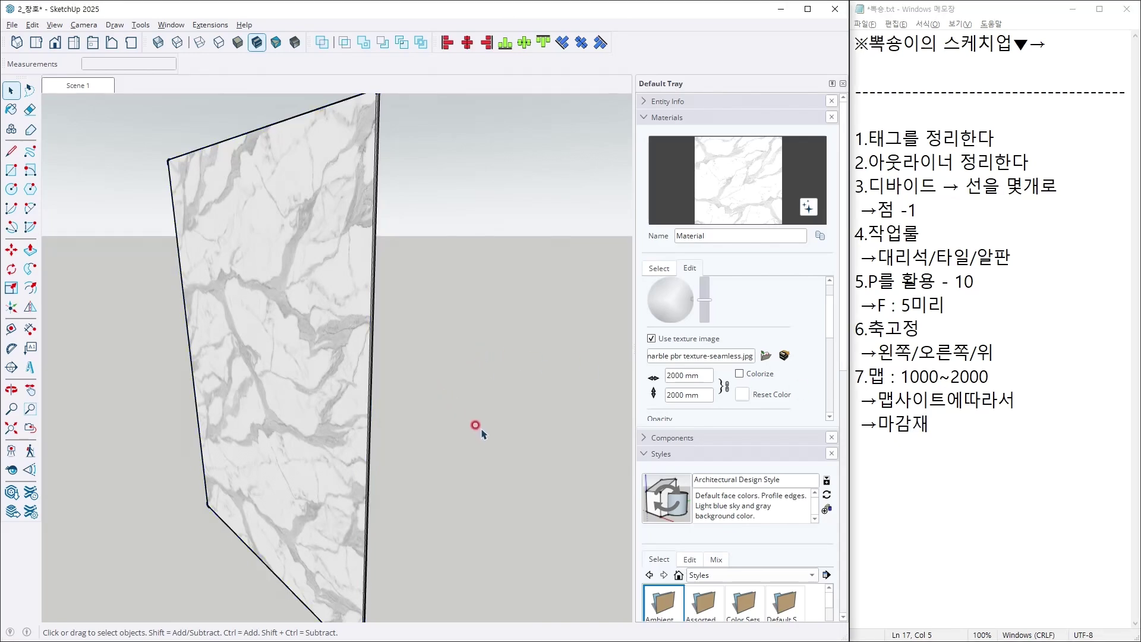
pyautogui.click(249, 185)
pyautogui.moveTo(243, 175)
pyautogui.mouseDown(button='middle')
pyautogui.moveTo(400, 332)
pyautogui.moveTo(119, 252)
pyautogui.mouseUp(button='middle')
pyautogui.scroll(4, 125, 262)
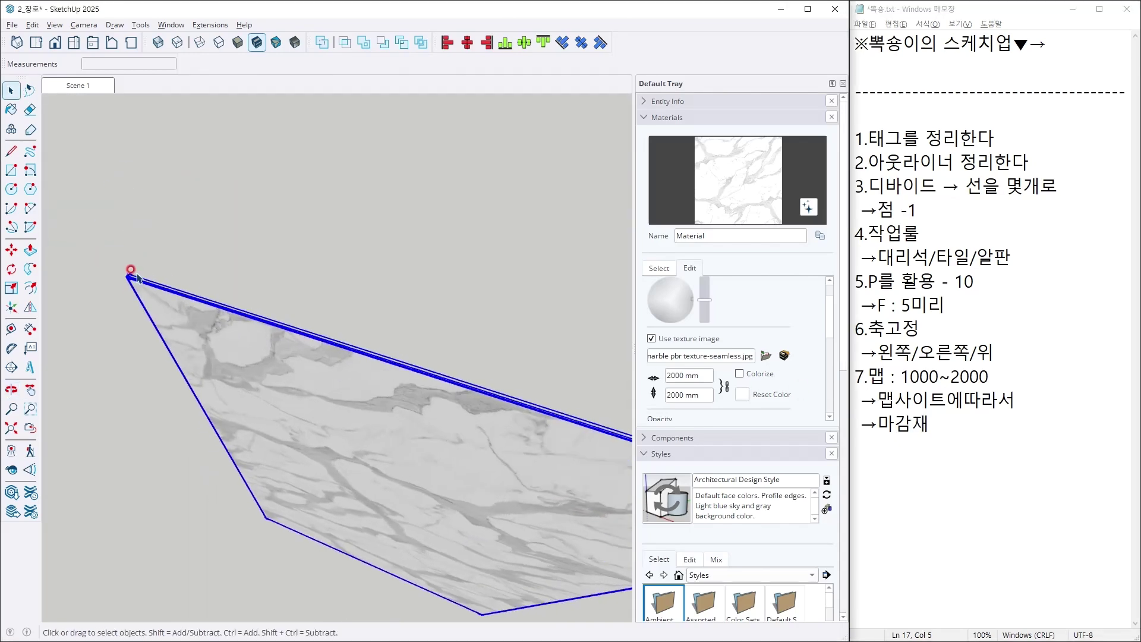
pyautogui.scroll(2, 112, 280)
pyautogui.press('m')
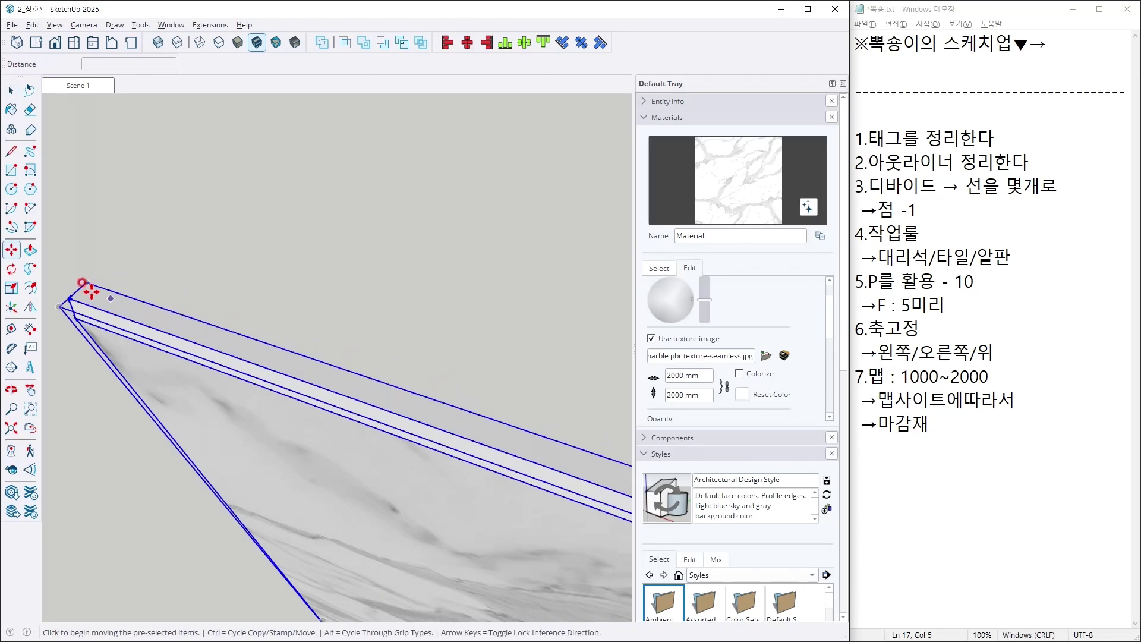
pyautogui.click(85, 281)
pyautogui.press('ctrl')
pyautogui.scroll(-5, 81, 272)
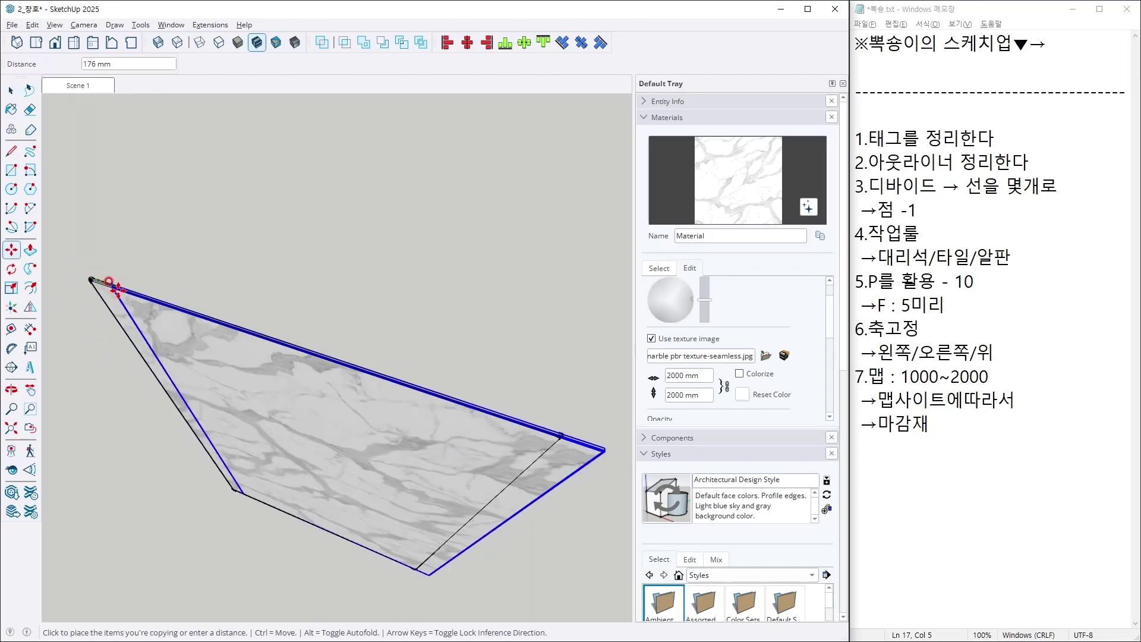
pyautogui.scroll(3, 433, 395)
pyautogui.scroll(3, 323, 364)
pyautogui.scroll(2, 178, 305)
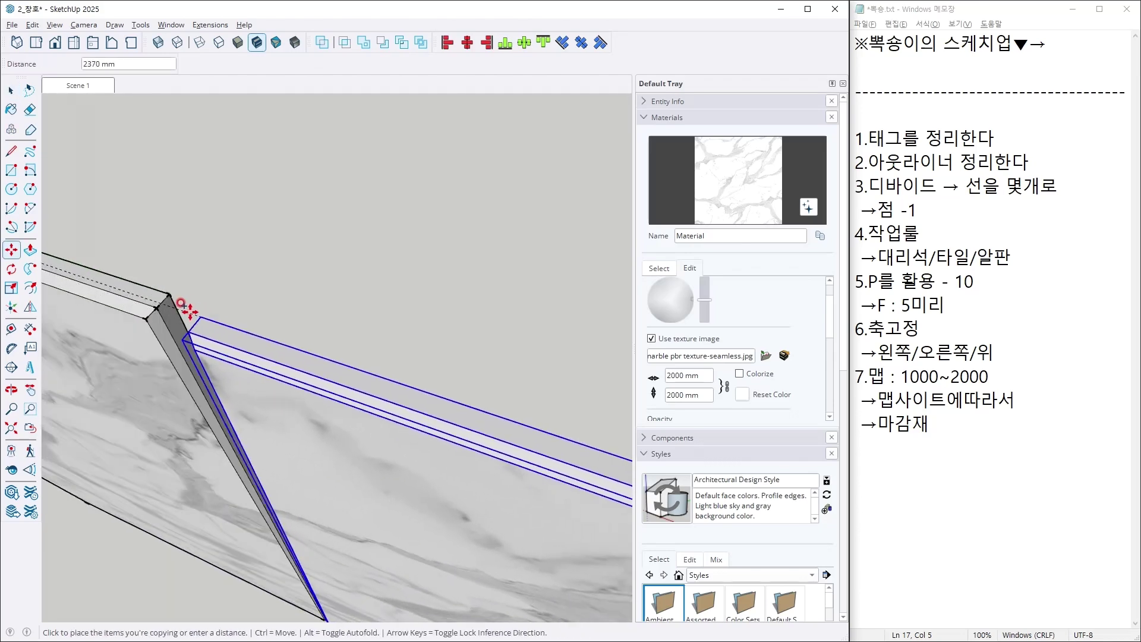
pyautogui.click(166, 290)
pyautogui.scroll(-6, 457, 523)
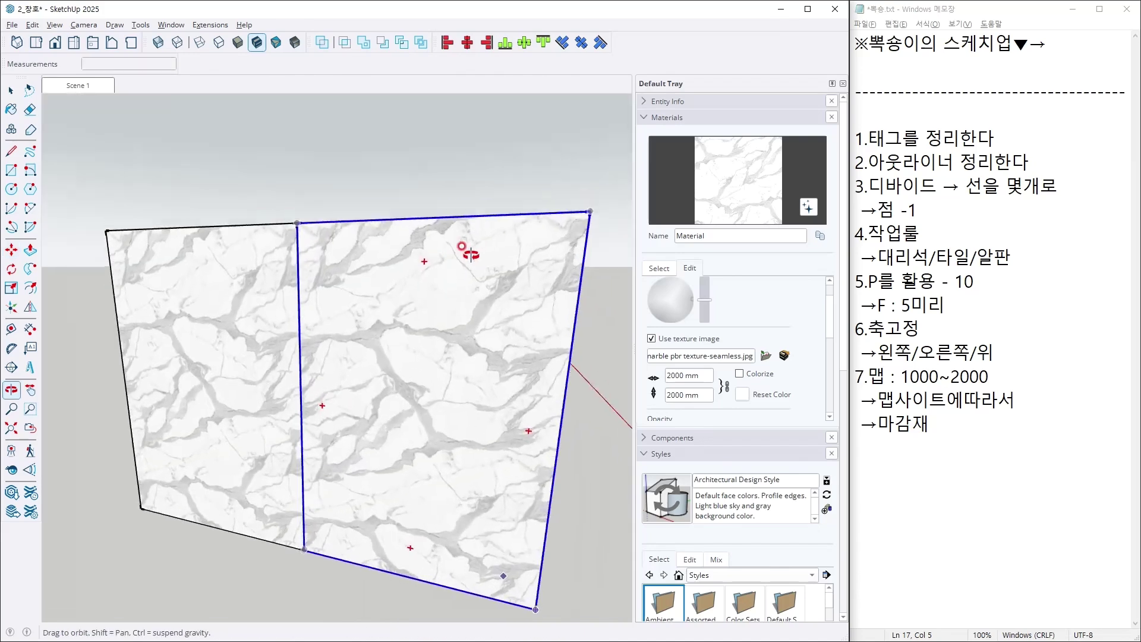
# Flip the copied marble panel about its green and blue planes so its veining differs from the original.
pyautogui.press('space')
pyautogui.click(477, 235)
pyautogui.doubleClick(501, 352)
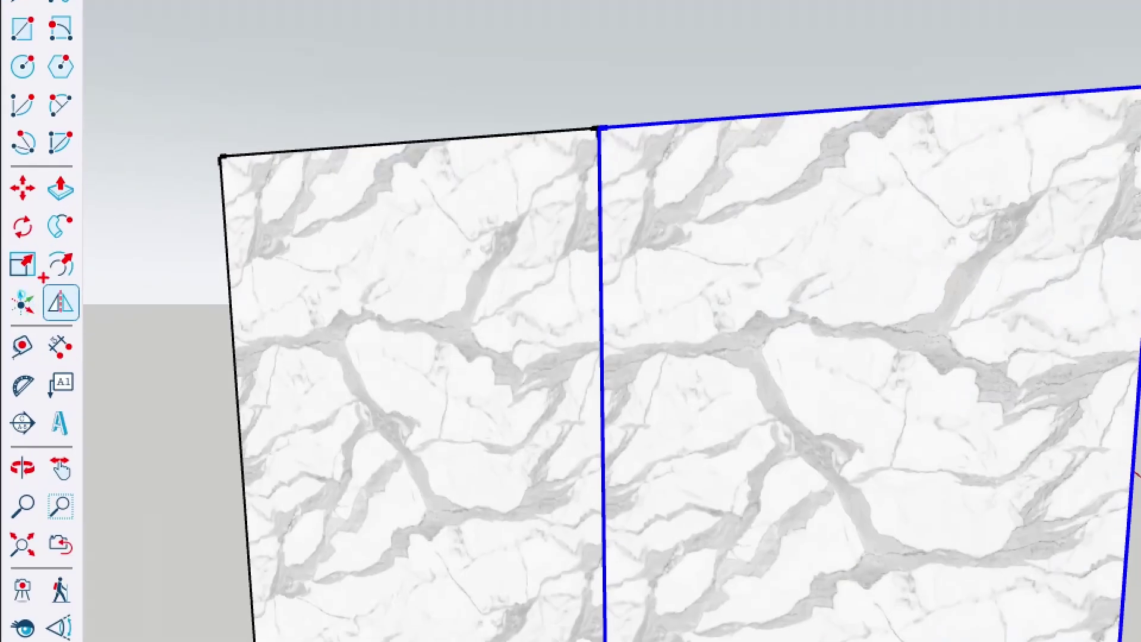
pyautogui.click(50, 316)
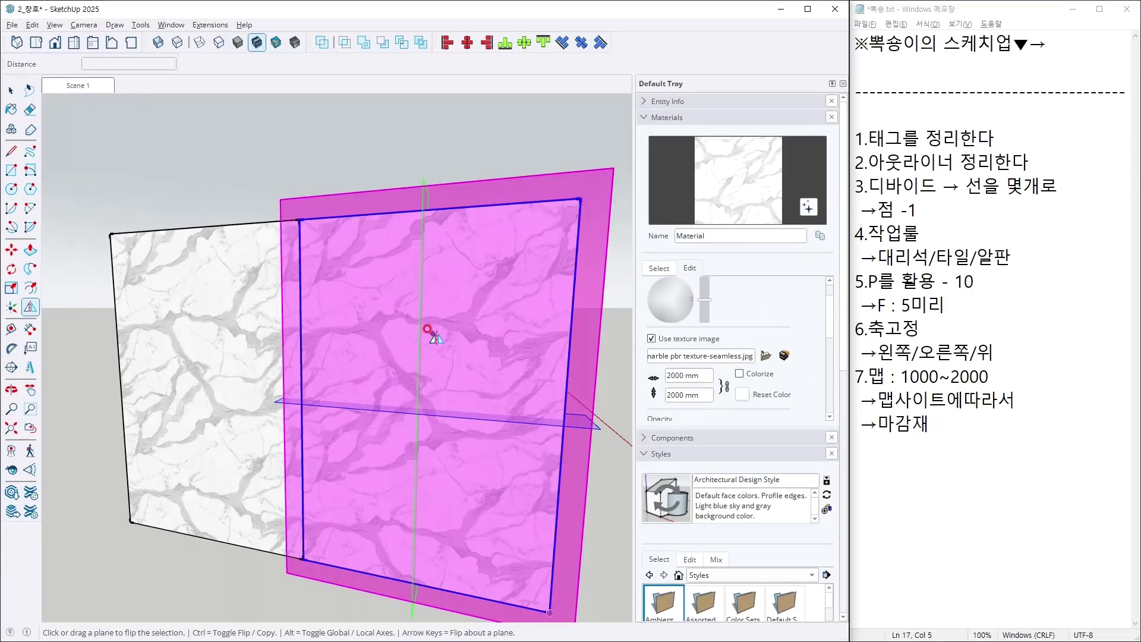
pyautogui.click(415, 325)
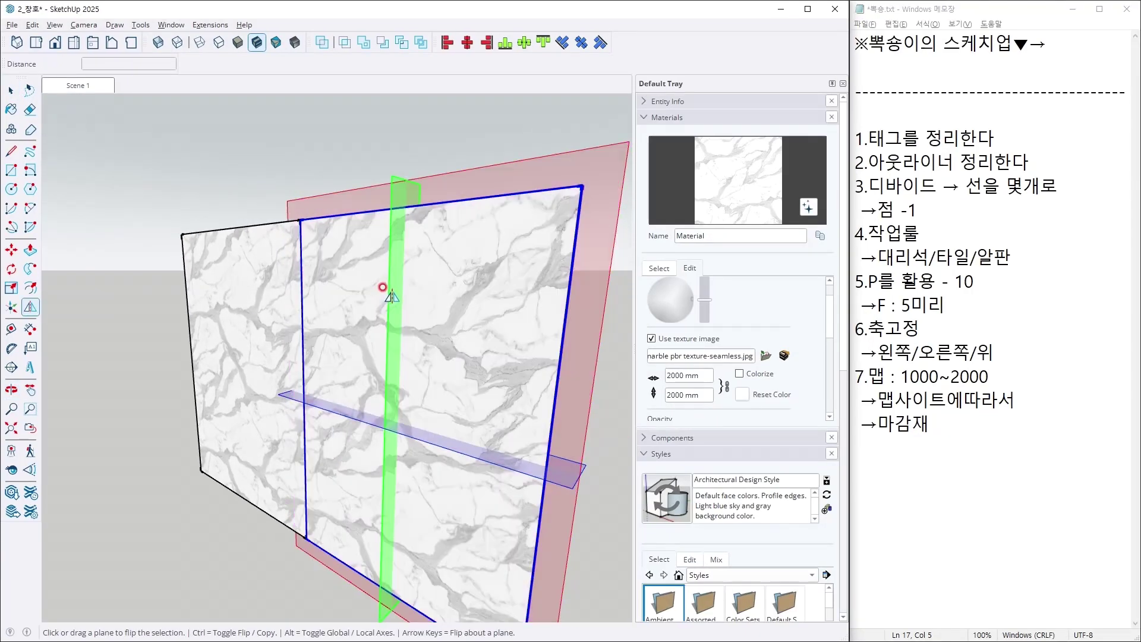
pyautogui.click(391, 295)
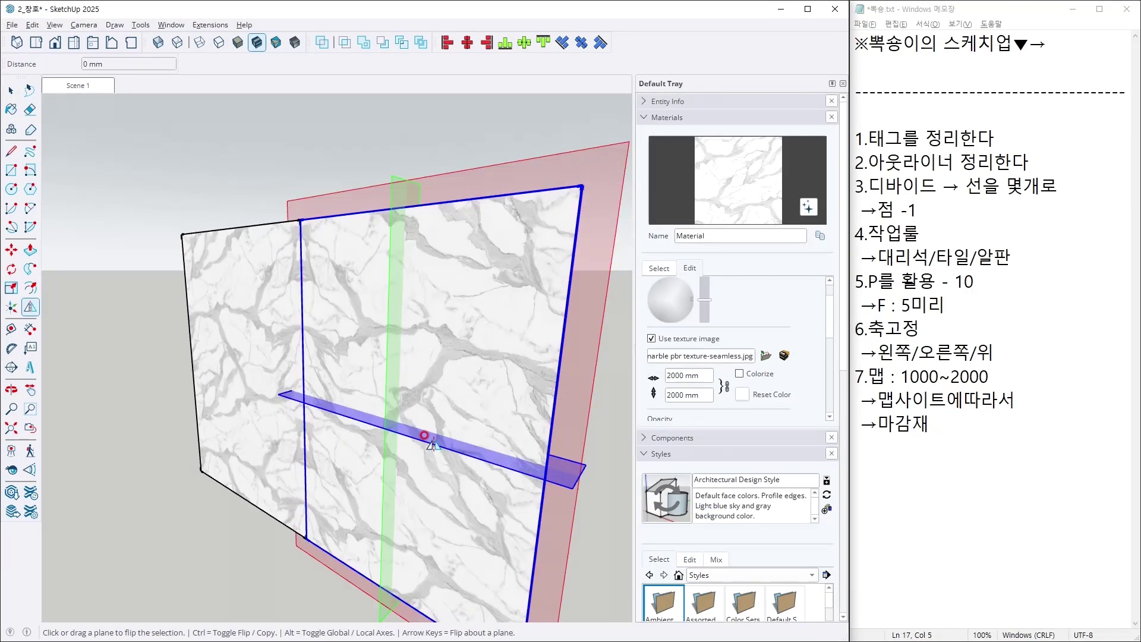
pyautogui.click(423, 434)
pyautogui.press('space')
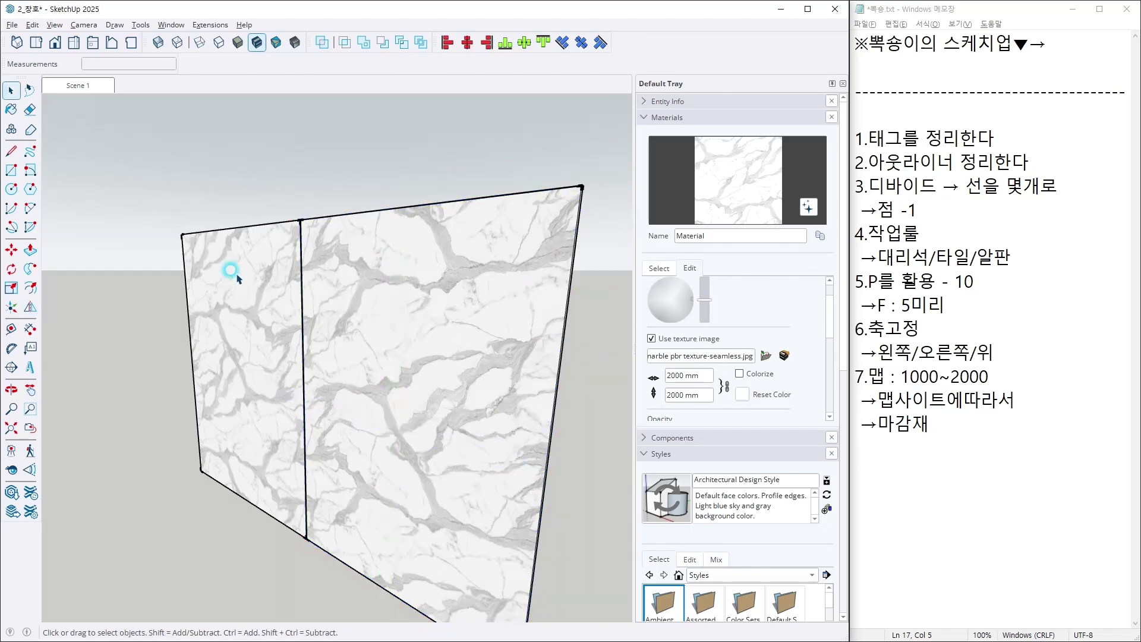
pyautogui.moveTo(229, 267); pyautogui.dragTo(503, 313, button='middle')
pyautogui.scroll(-2, 497, 305)
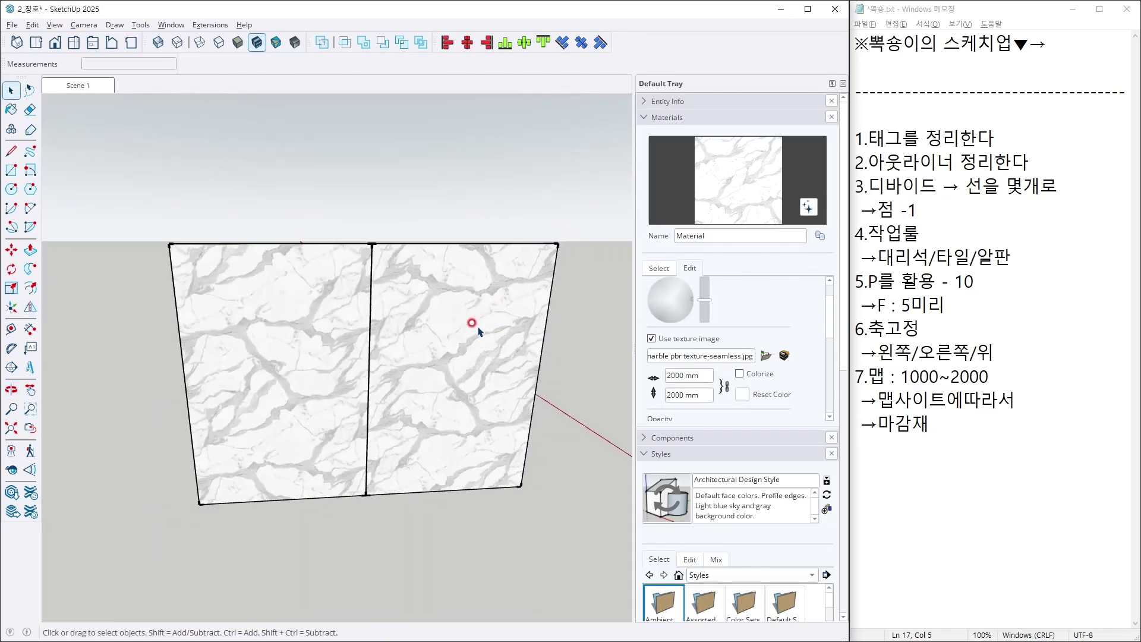
# Copy the original marble panel by its top corner to the free side of the flipped panel as a third panel.
pyautogui.click(302, 346)
pyautogui.moveTo(184, 301); pyautogui.dragTo(153, 239, button='middle')
pyautogui.scroll(5, 163, 255)
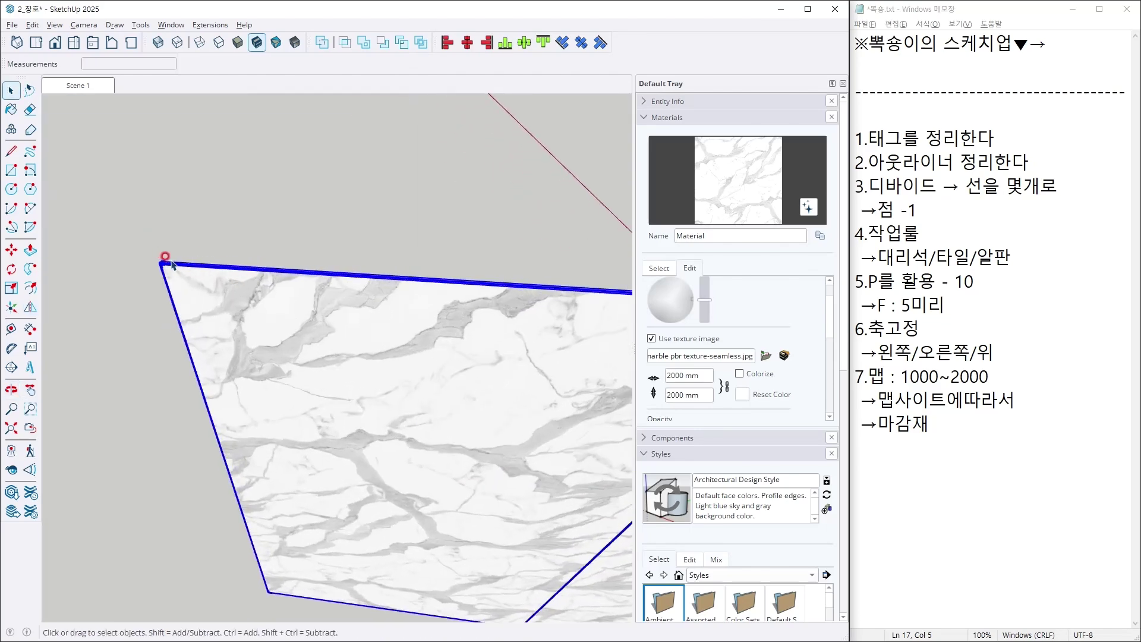
pyautogui.press('m')
pyautogui.click(106, 262)
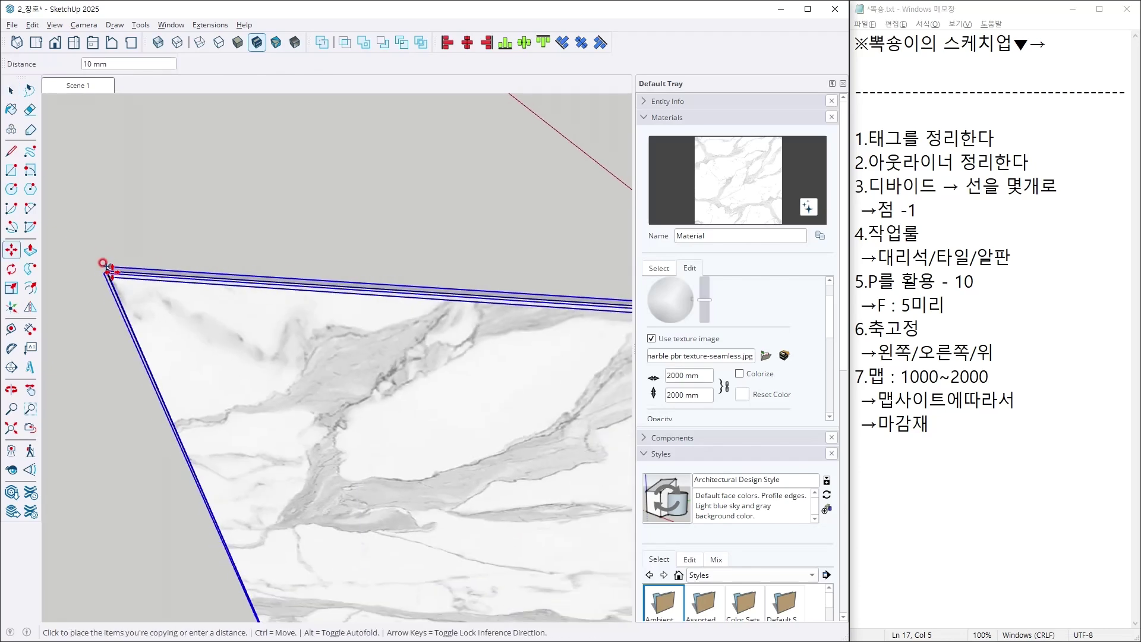
pyautogui.press('ctrl')
pyautogui.scroll(-7, 108, 276)
pyautogui.moveTo(491, 332); pyautogui.dragTo(298, 303, button='middle')
pyautogui.scroll(8, 299, 304)
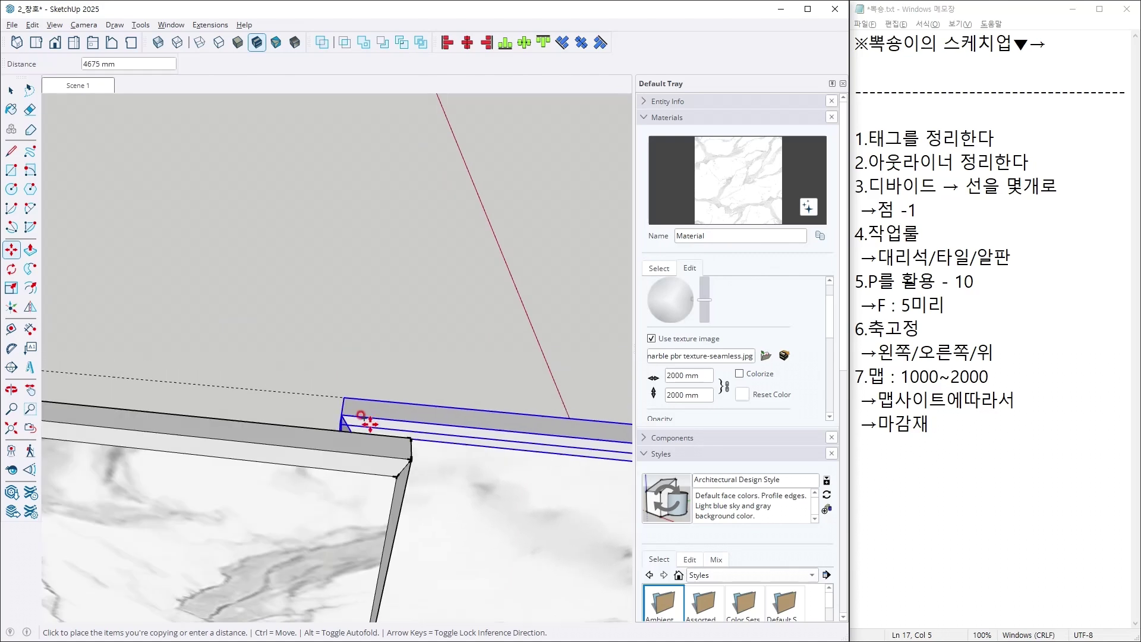
pyautogui.click(409, 440)
pyautogui.scroll(-8, 443, 349)
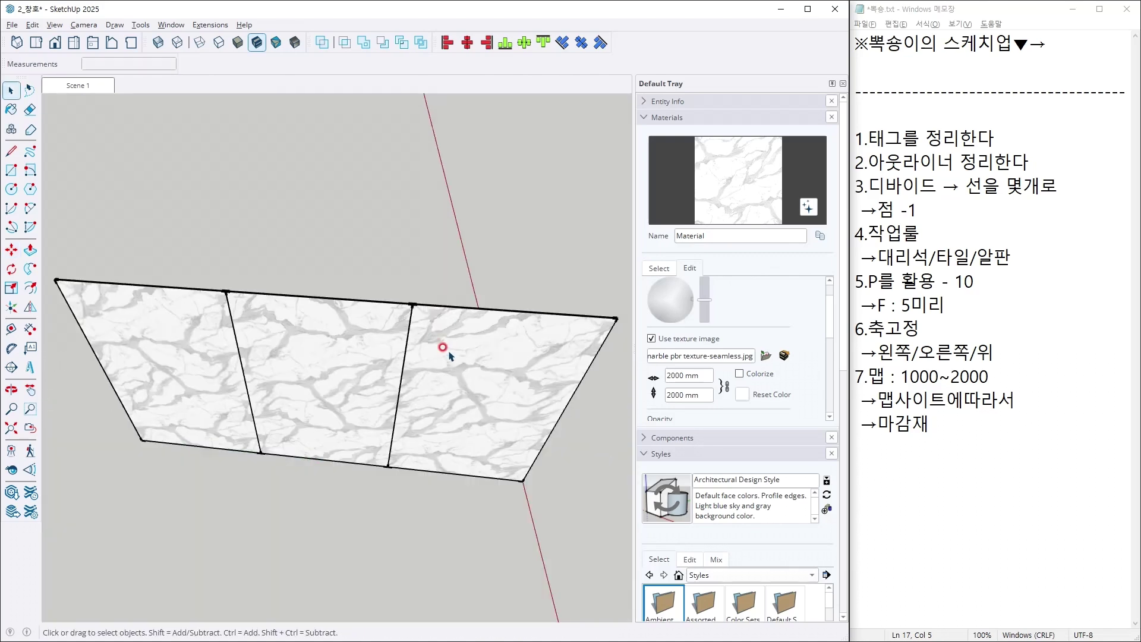
# Select the group of three marble panels and collapse the Materials and Styles sections to expose the Outliner.
pyautogui.moveTo(438, 349); pyautogui.dragTo(555, 471, button='middle')
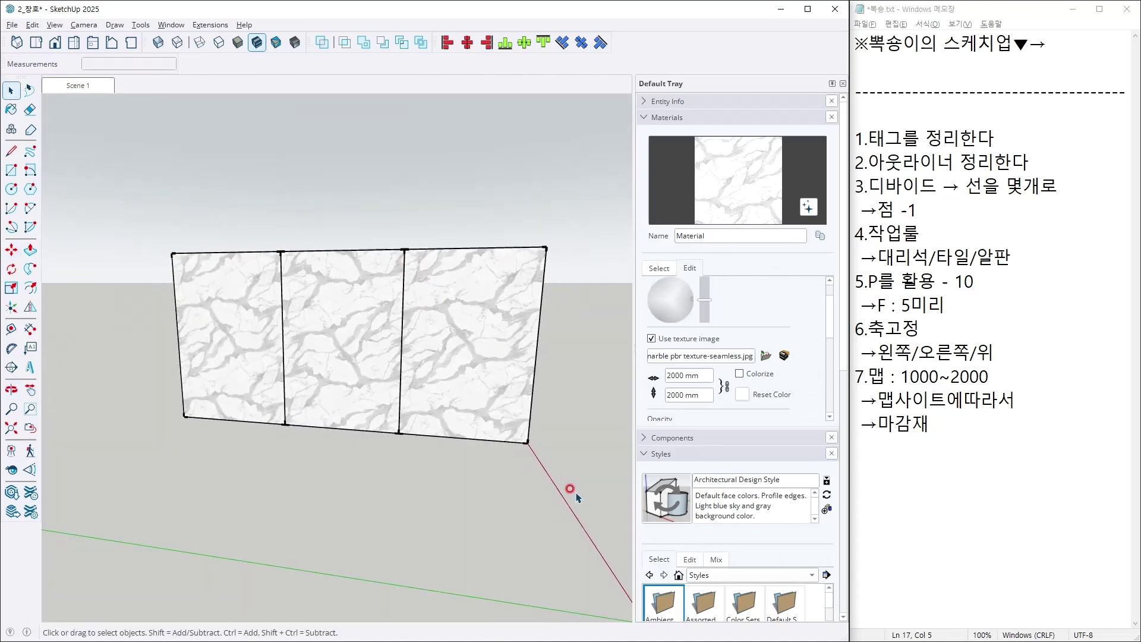
pyautogui.press('space')
pyautogui.moveTo(574, 491); pyautogui.dragTo(67, 148)
pyautogui.click(674, 269)
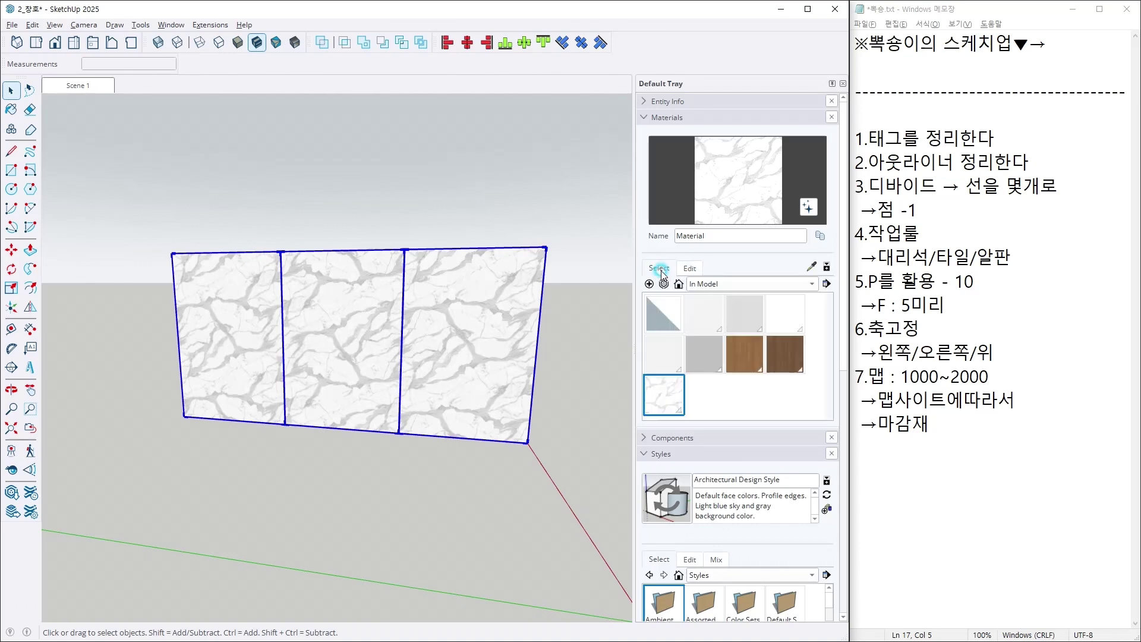
pyautogui.click(675, 118)
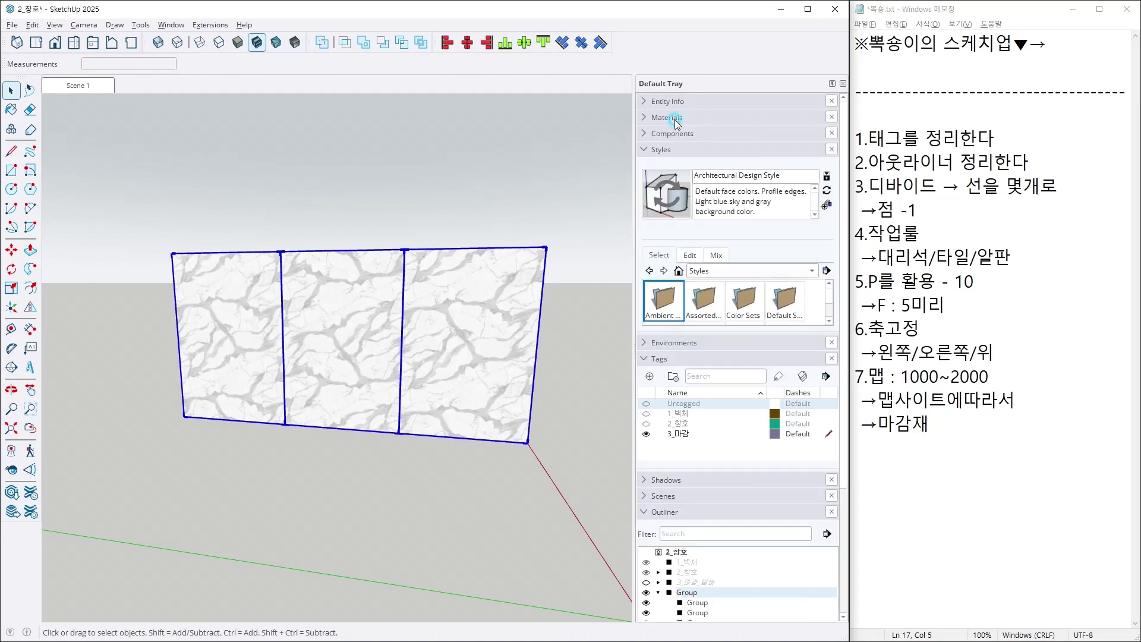
pyautogui.click(674, 150)
pyautogui.click(697, 419)
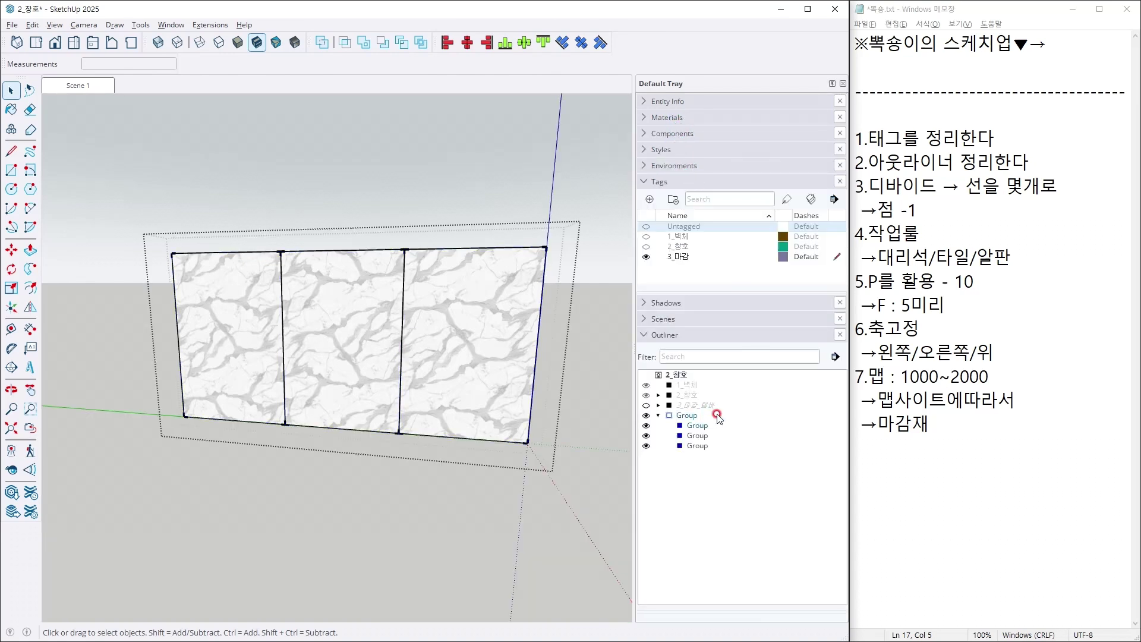
# Rename the parent group of the marble panels in the Outliner as 3_마감_대리석.
pyautogui.click(693, 416)
pyautogui.write('3')
pyautogui.press('Return')
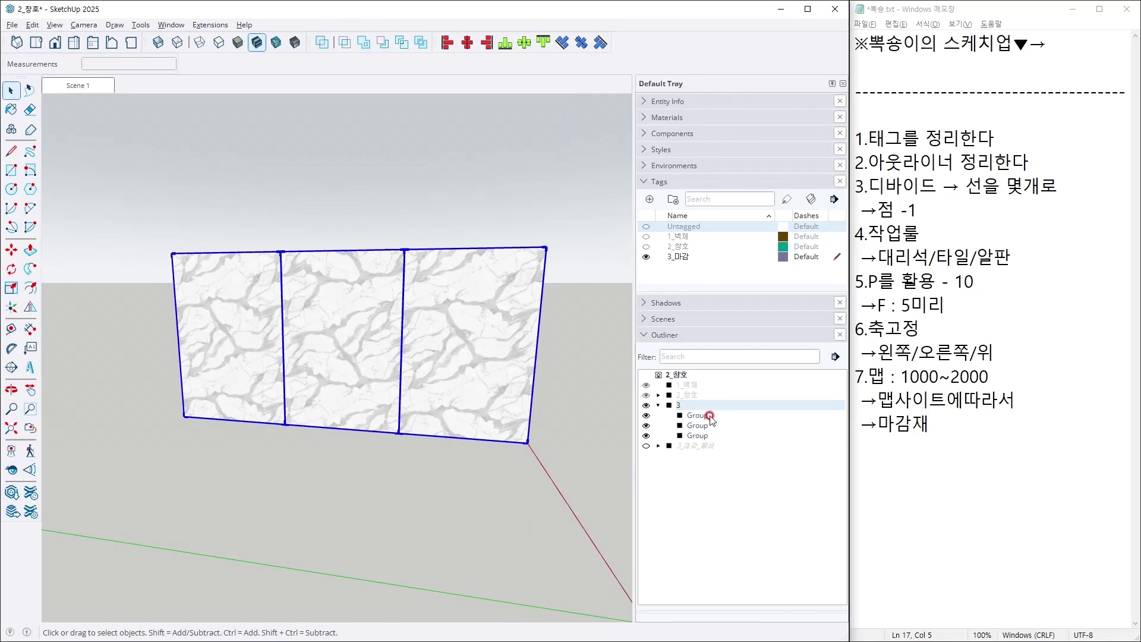
pyautogui.doubleClick(702, 414)
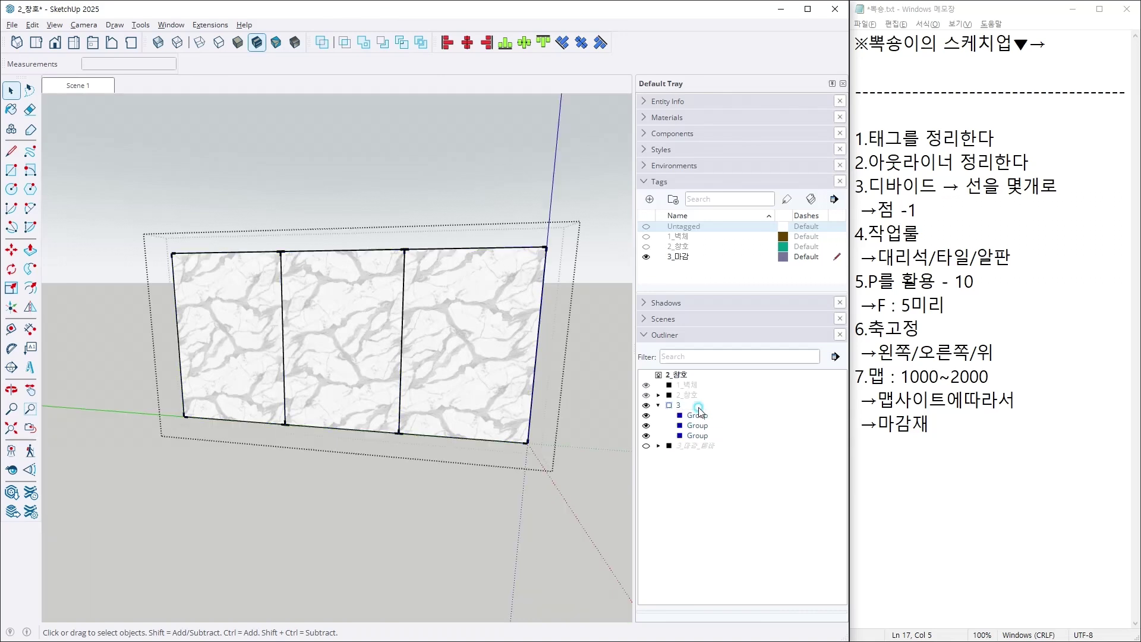
pyautogui.click(681, 405)
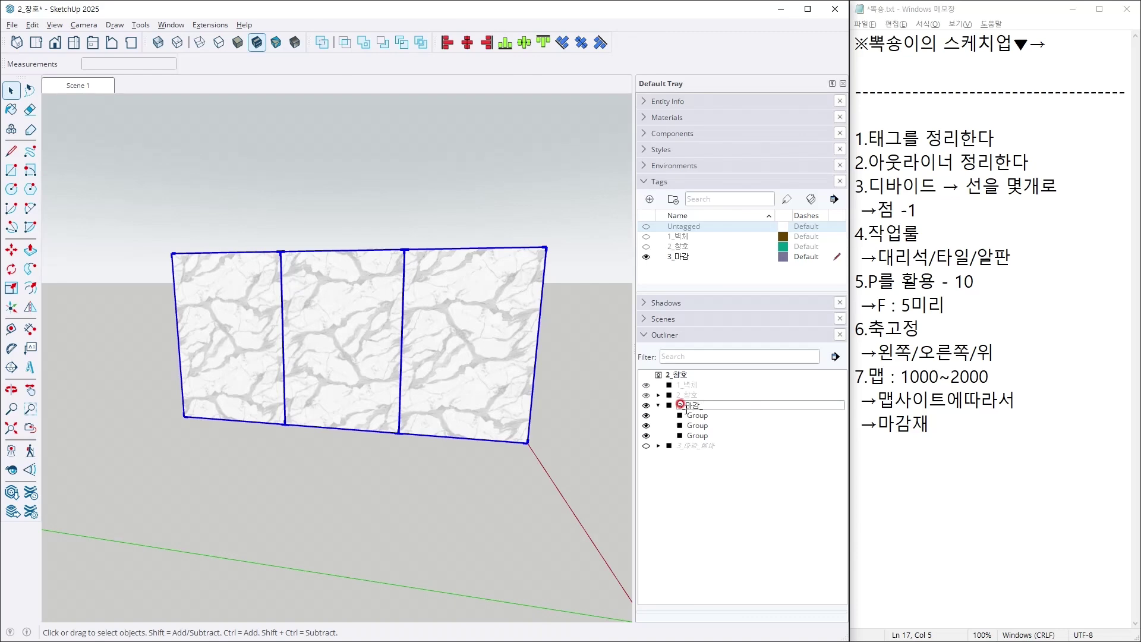
pyautogui.press('Return')
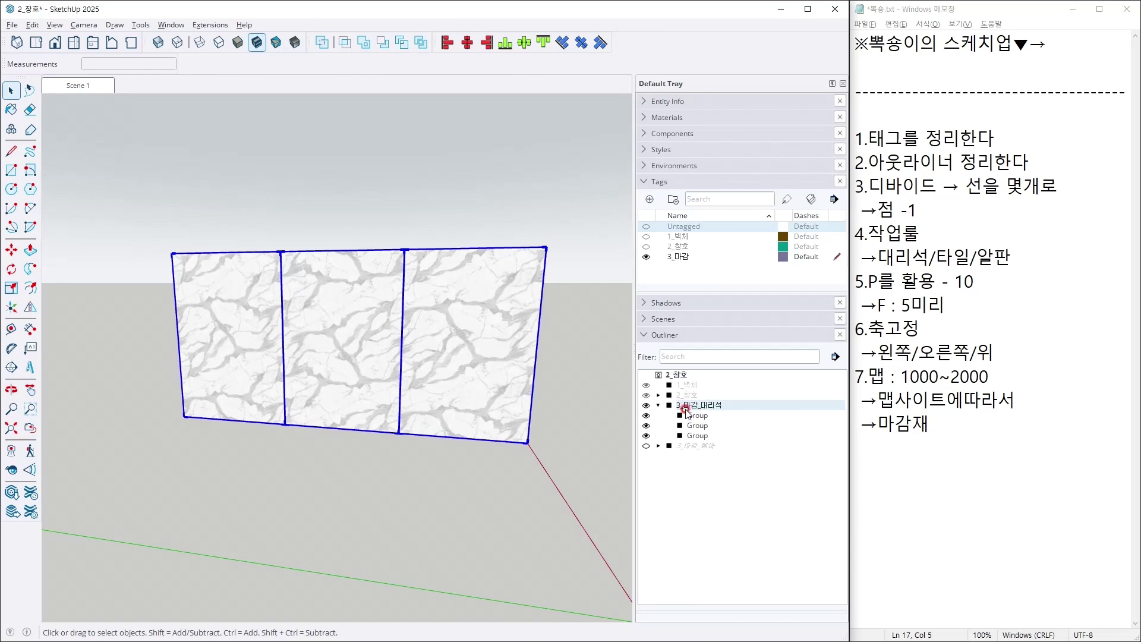
# Restore the Scene 1 view with all tags visible and compare the room with the reference photo.
pyautogui.click(475, 166)
pyautogui.click(83, 86)
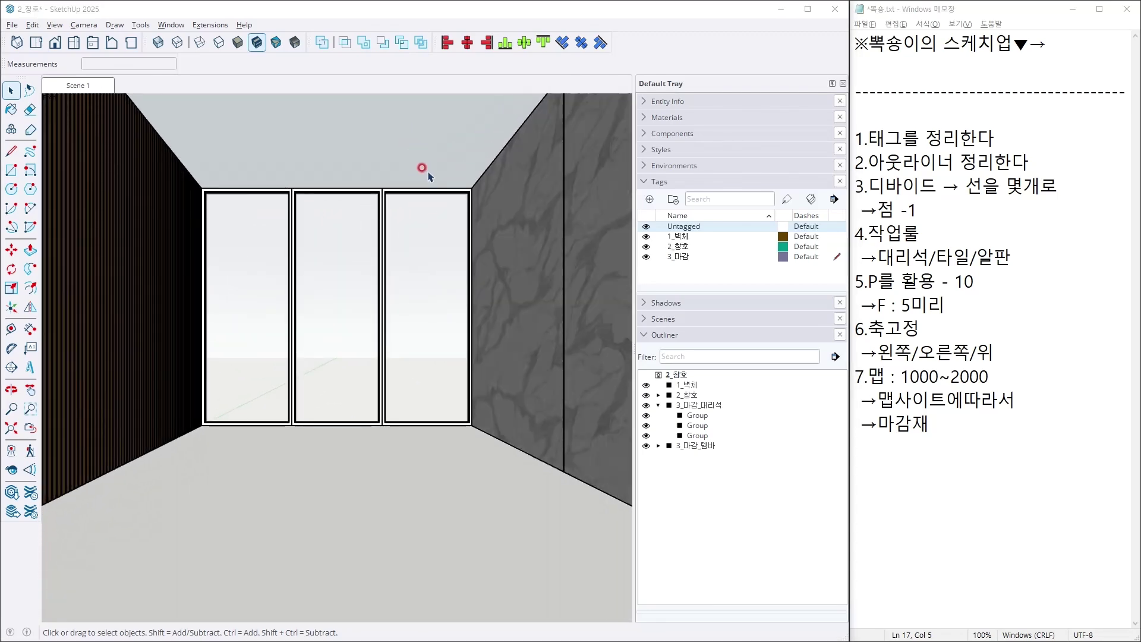
pyautogui.hotkey('alt', 'Tab')
pyautogui.hotkey('alt', 'Tab')
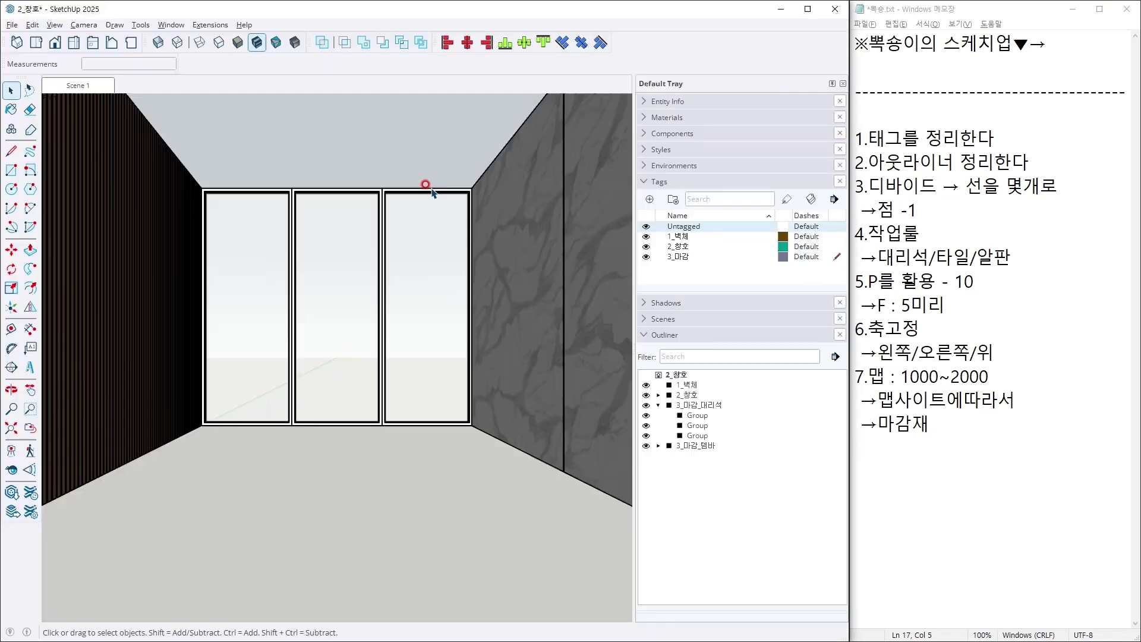
pyautogui.hotkey('alt', 'Tab')
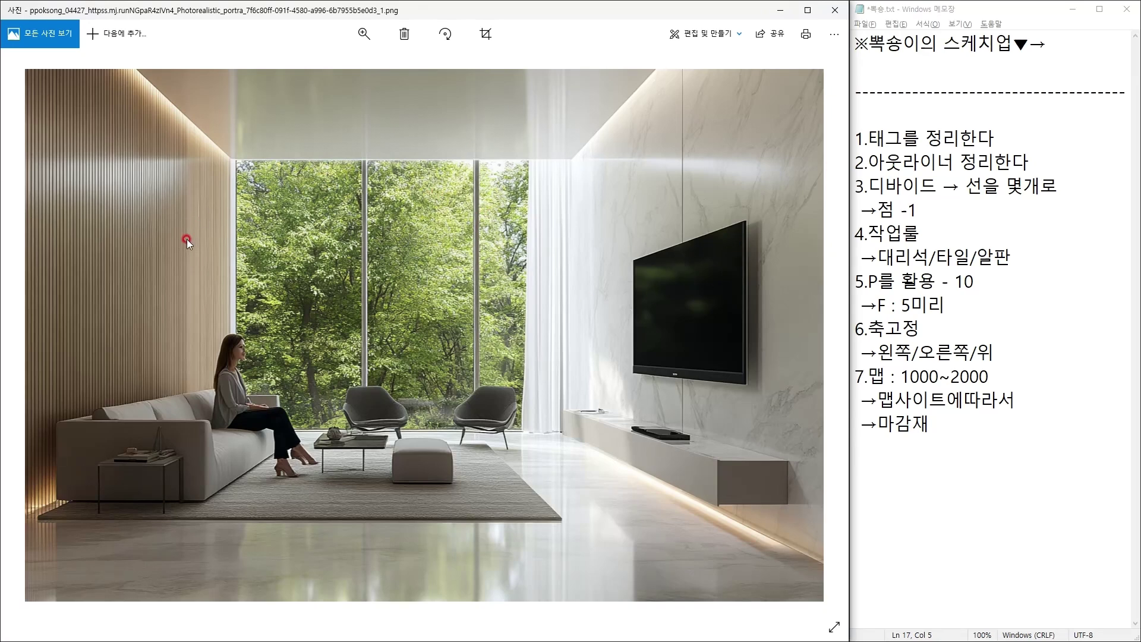
pyautogui.hotkey('alt', 'Tab')
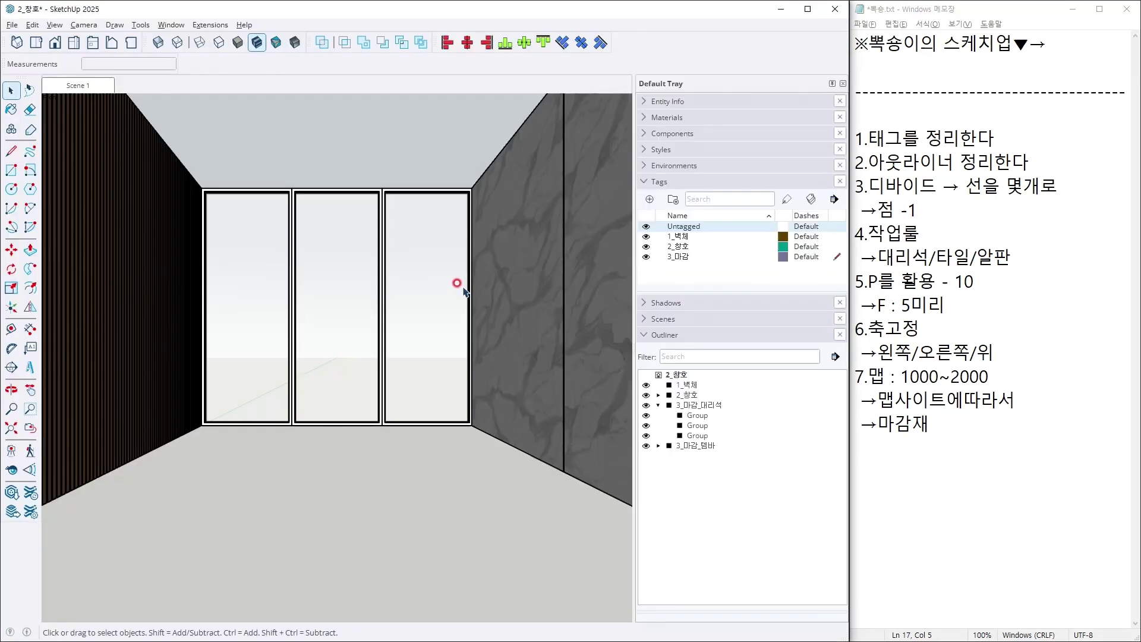
pyautogui.hotkey('alt', 'Tab')
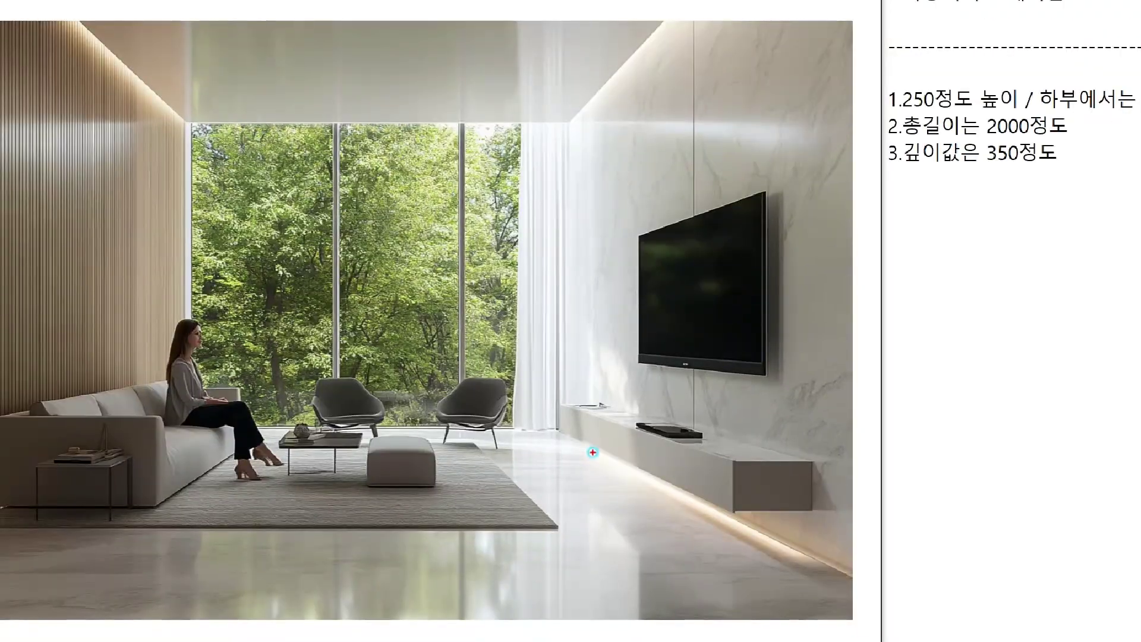
# Examine the reference photo and the notes on the TV cabinet's height, floor clearance, total length and depth.
pyautogui.moveTo(553, 533); pyautogui.dragTo(586, 501)
pyautogui.moveTo(501, 135); pyautogui.dragTo(554, 254)
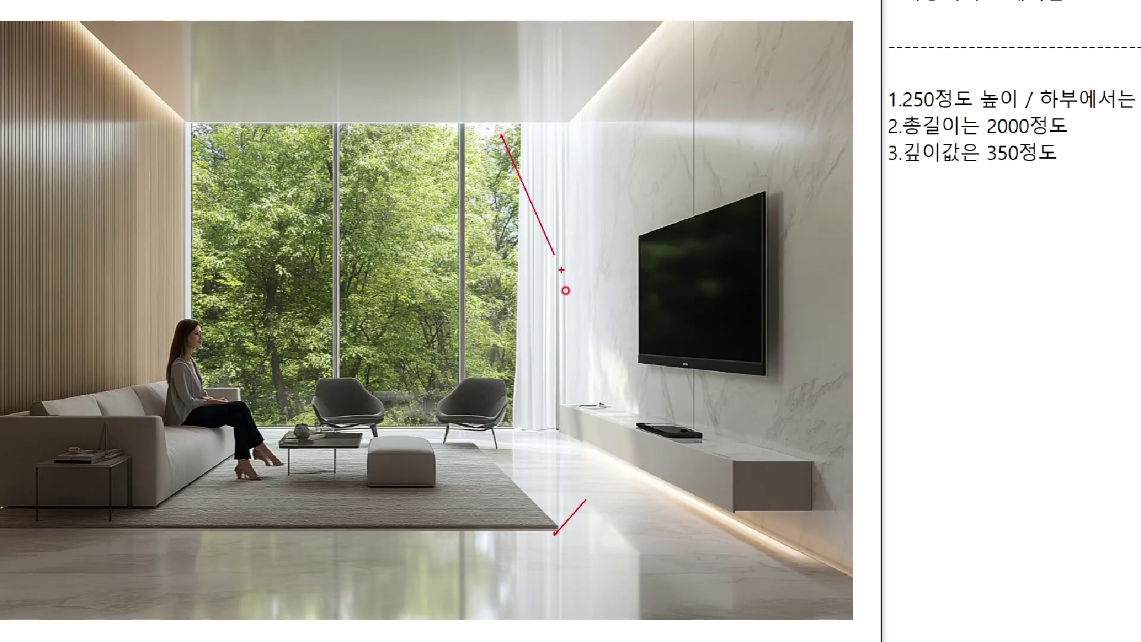
pyautogui.press('Escape')
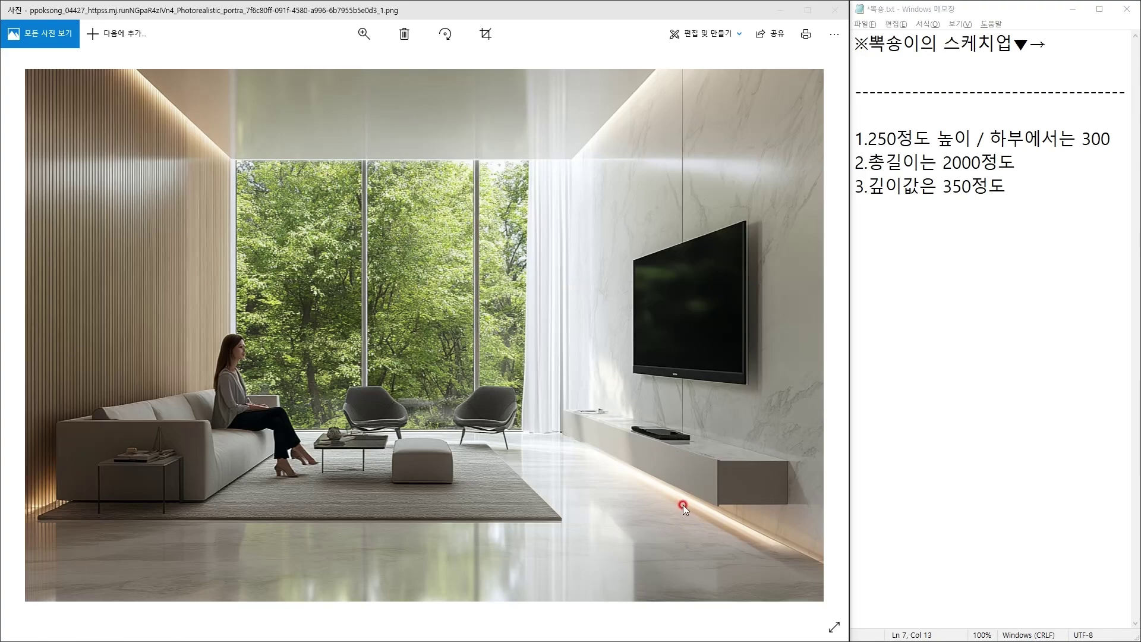
pyautogui.hotkey('ctrl', '1')
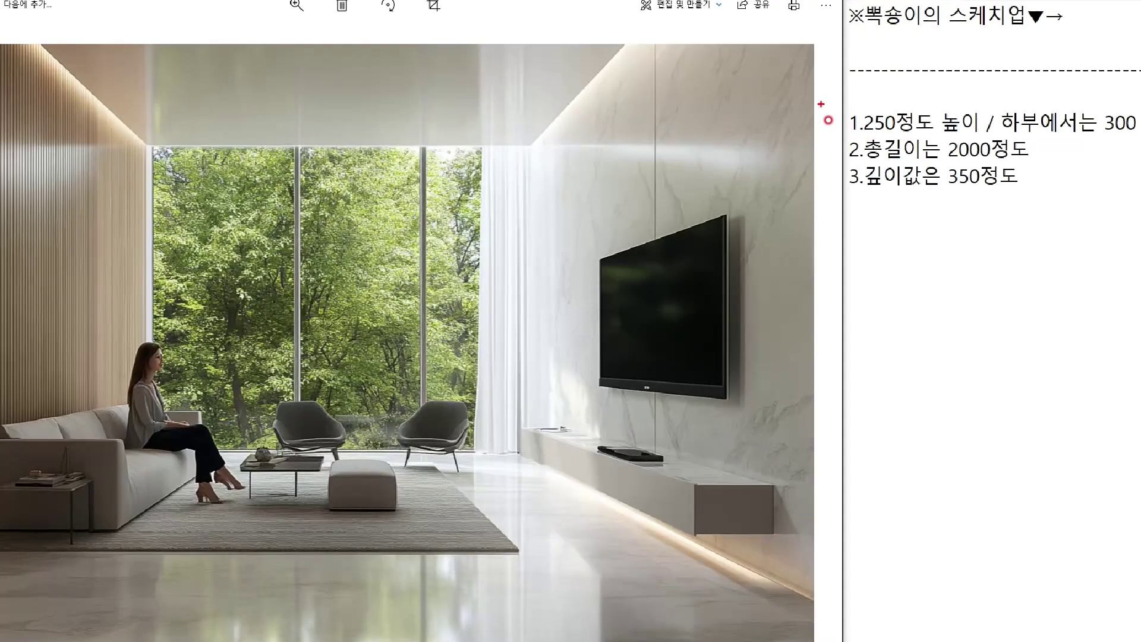
pyautogui.keyDown('ctrl'); pyautogui.moveTo(821, 95); pyautogui.dragTo(1135, 222); pyautogui.keyUp('ctrl')
pyautogui.press('Escape')
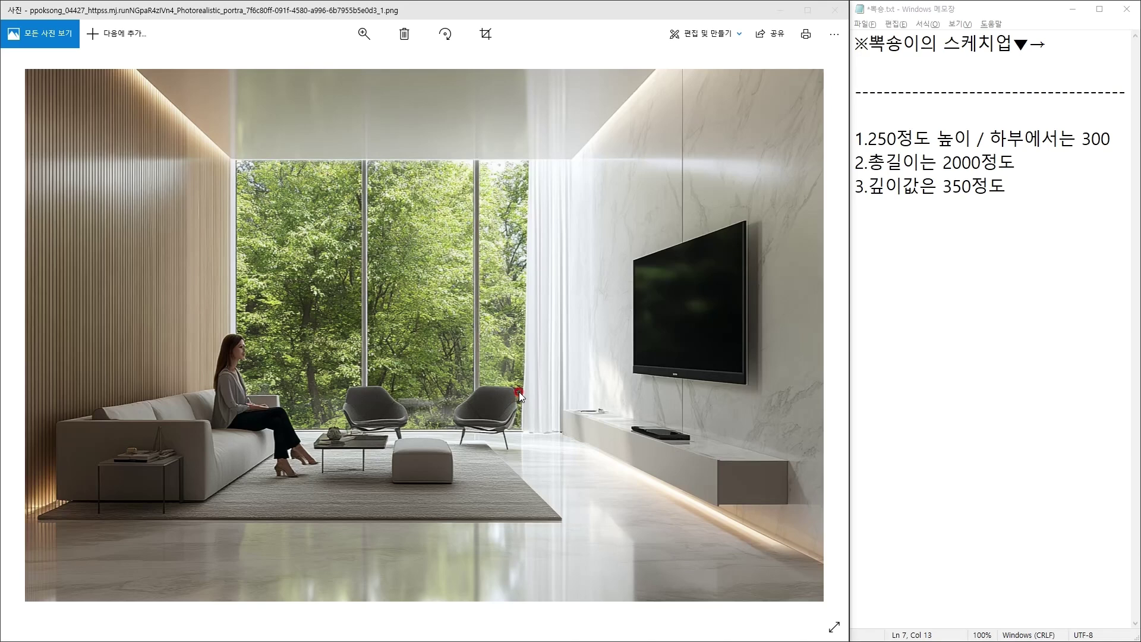
pyautogui.hotkey('alt', 'Tab')
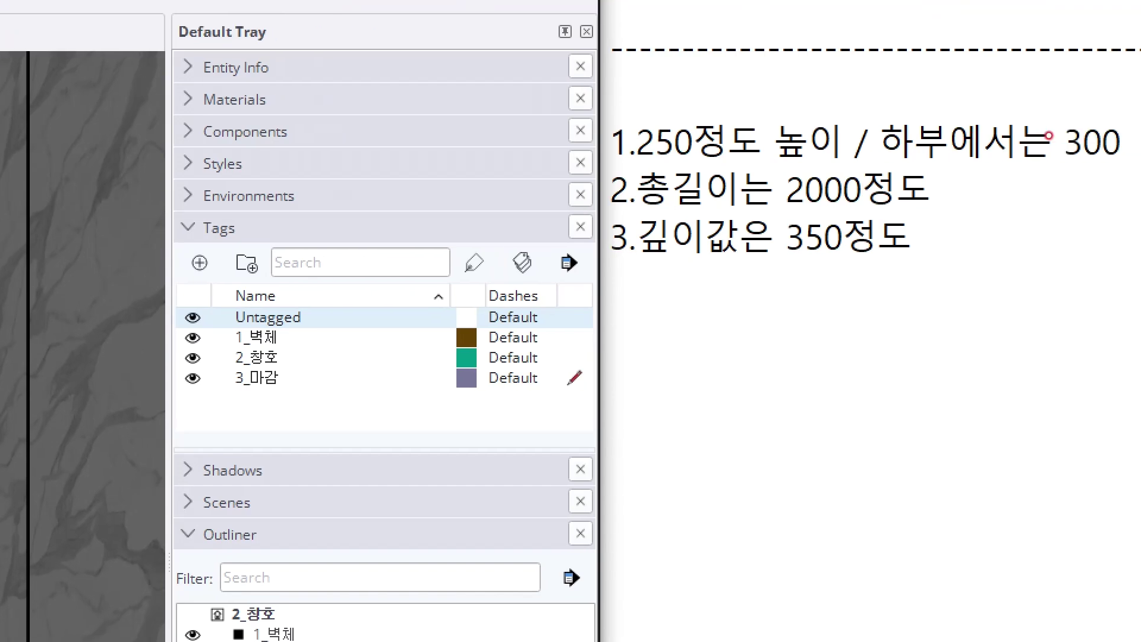
pyautogui.moveTo(579, 110); pyautogui.dragTo(1139, 173)
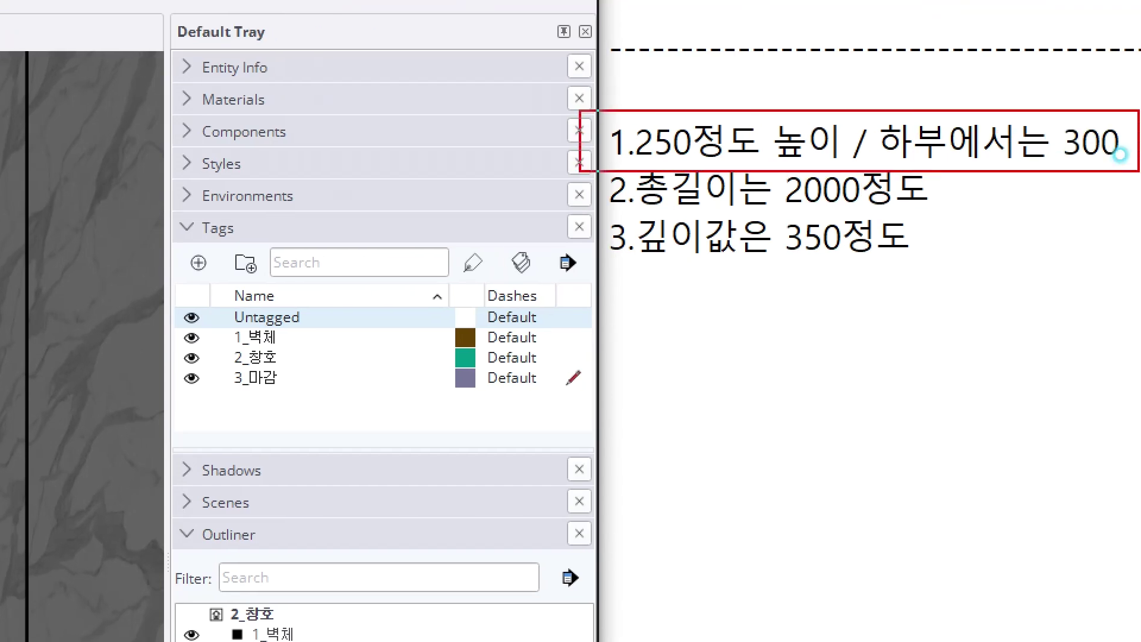
pyautogui.moveTo(604, 168); pyautogui.dragTo(947, 221)
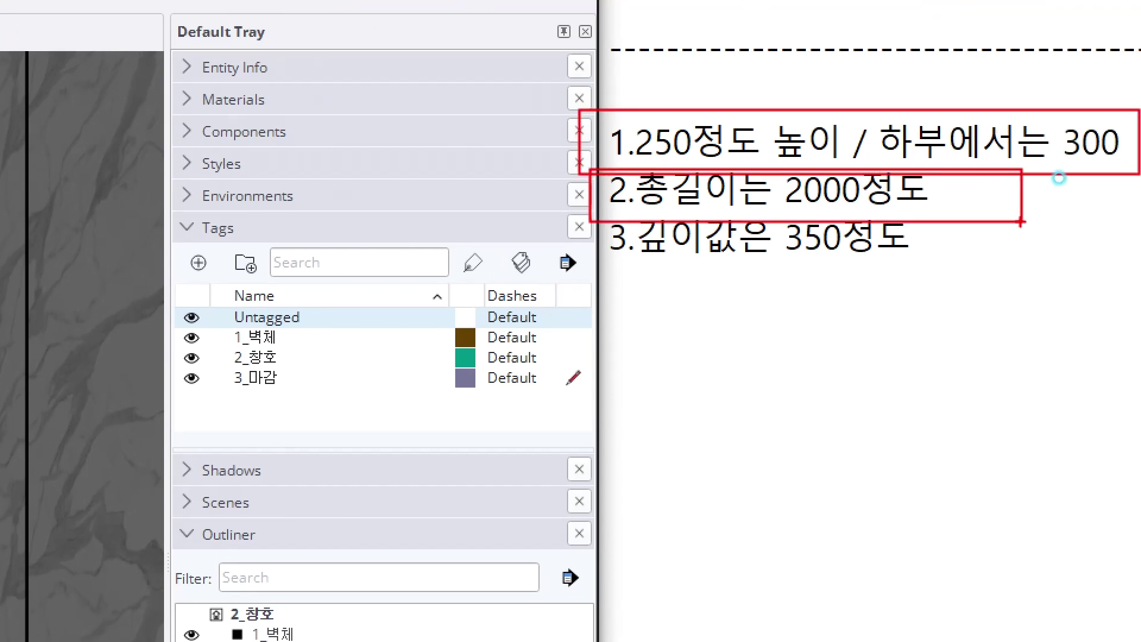
pyautogui.click(990, 189)
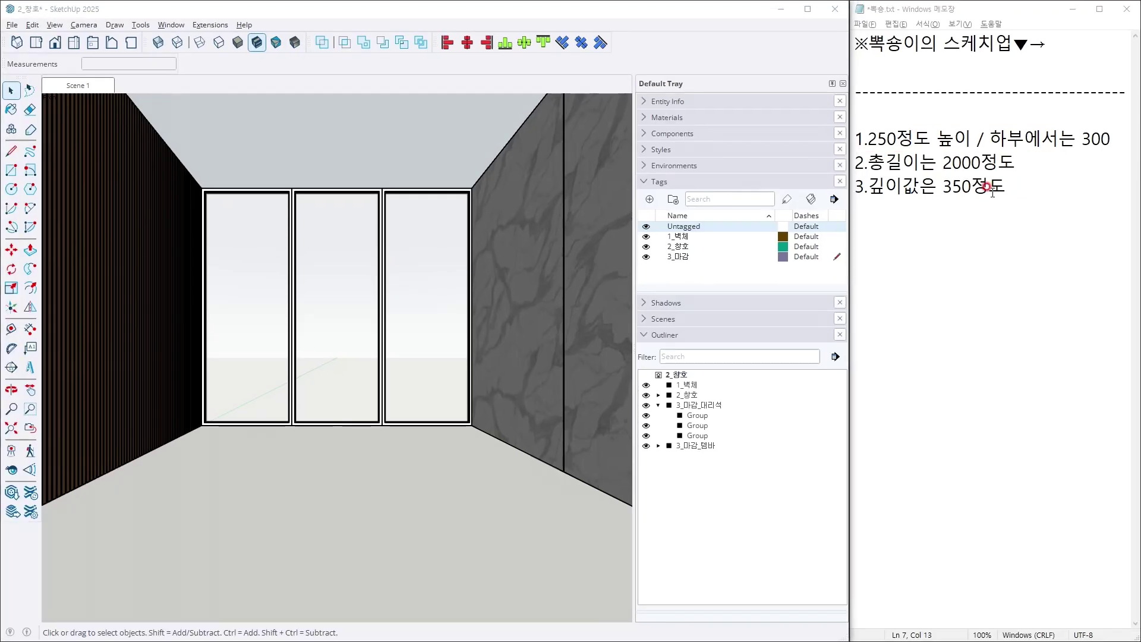
# Examine the floating TV cabinet's depth, height and length and the gap beneath it in the reference photo.
pyautogui.hotkey('alt', 'Tab')
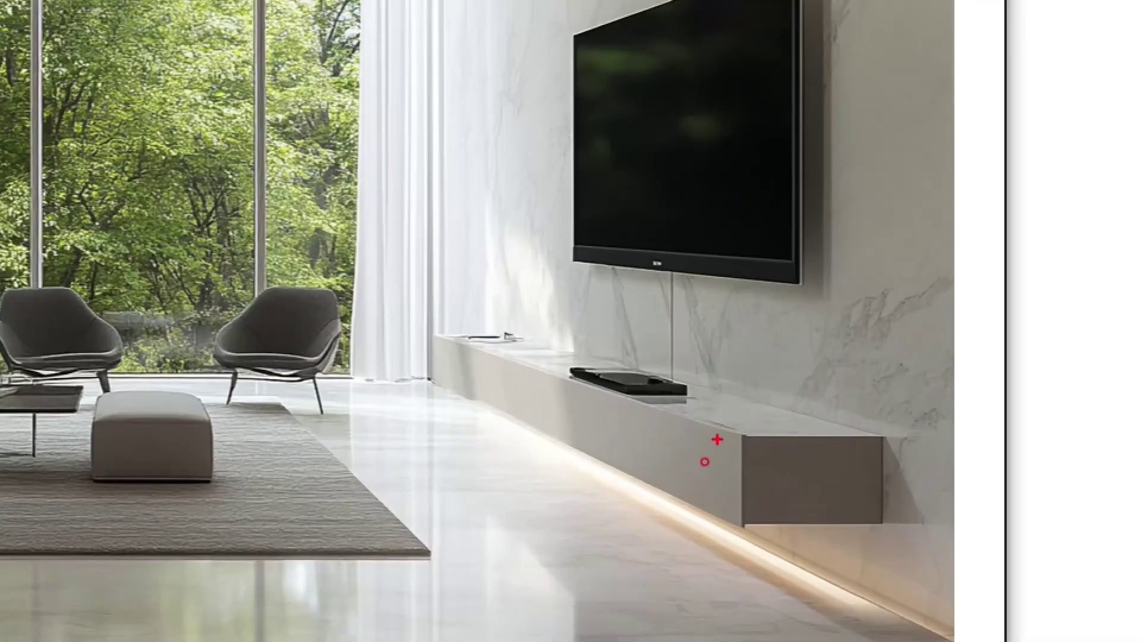
pyautogui.moveTo(717, 439)
pyautogui.mouseDown()
pyautogui.moveTo(723, 516)
pyautogui.moveTo(927, 518)
pyautogui.mouseUp()
pyautogui.moveTo(809, 501); pyautogui.dragTo(727, 502)
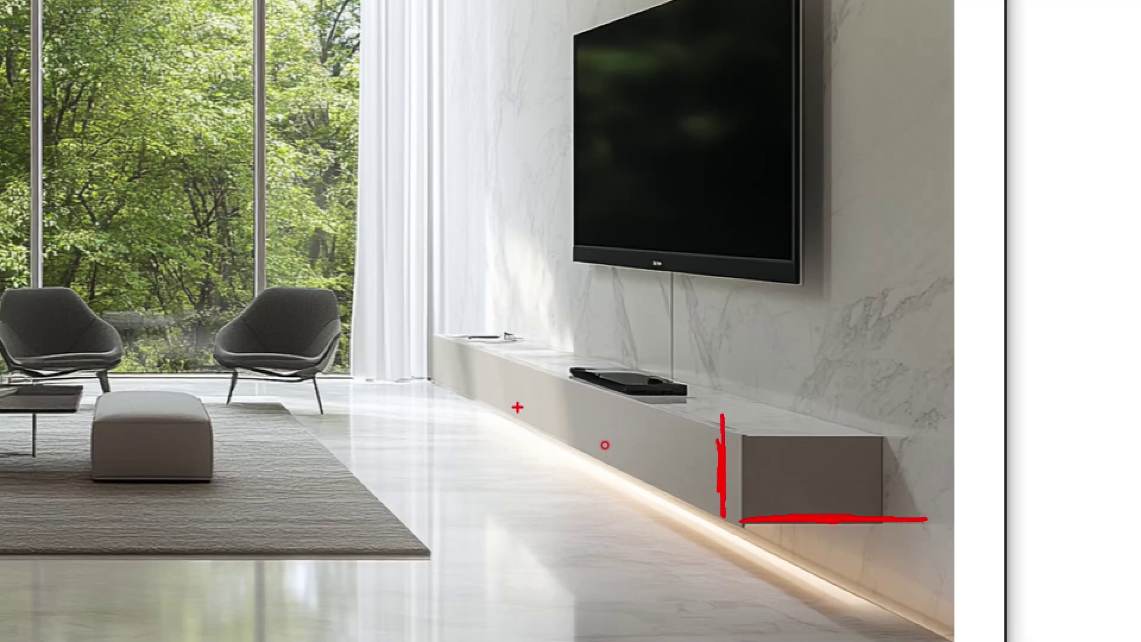
pyautogui.moveTo(765, 566)
pyautogui.mouseDown()
pyautogui.moveTo(786, 531)
pyautogui.moveTo(812, 576)
pyautogui.mouseUp()
pyautogui.moveTo(790, 565)
pyautogui.mouseDown()
pyautogui.moveTo(786, 630)
pyautogui.moveTo(849, 579)
pyautogui.mouseUp()
pyautogui.press('Escape')
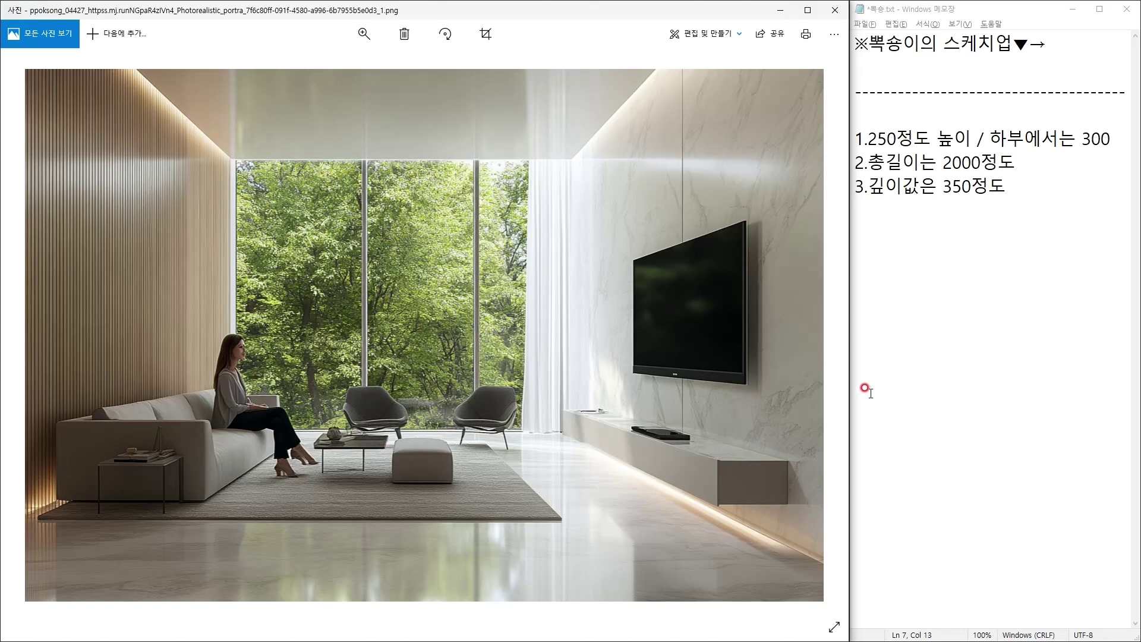
# Mark the 300 floor clearance, 250 height and 350 depth on the photographed TV cabinet and circle the 2000 length note.
pyautogui.hotkey('ctrl', '1')
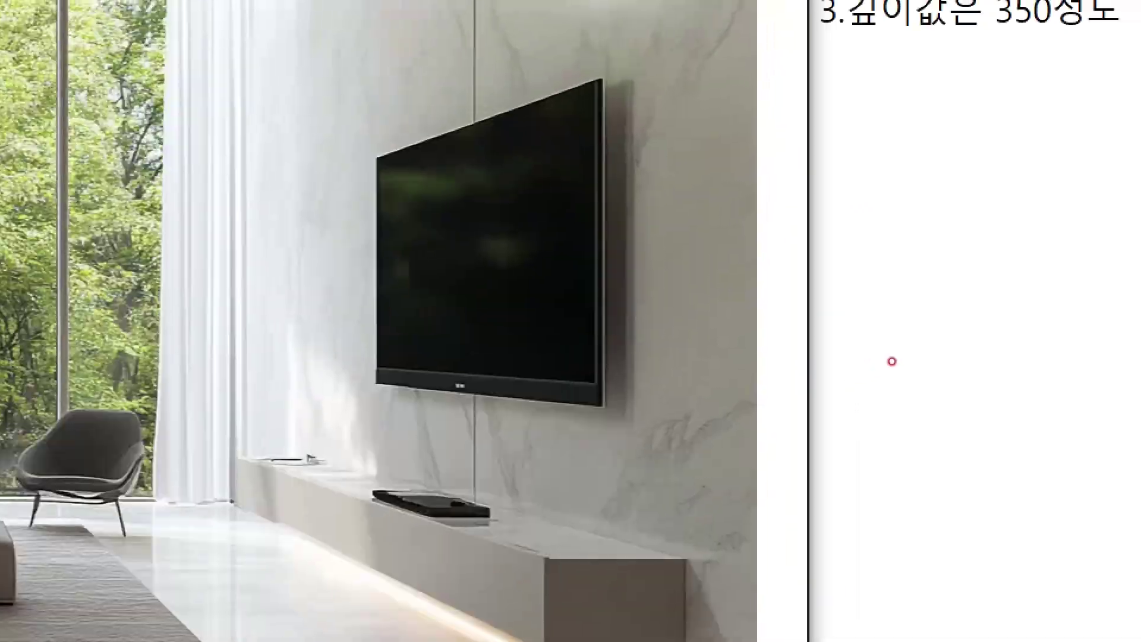
pyautogui.moveTo(687, 475)
pyautogui.mouseDown()
pyautogui.moveTo(684, 512)
pyautogui.moveTo(710, 540)
pyautogui.mouseUp()
pyautogui.moveTo(696, 525); pyautogui.dragTo(710, 567)
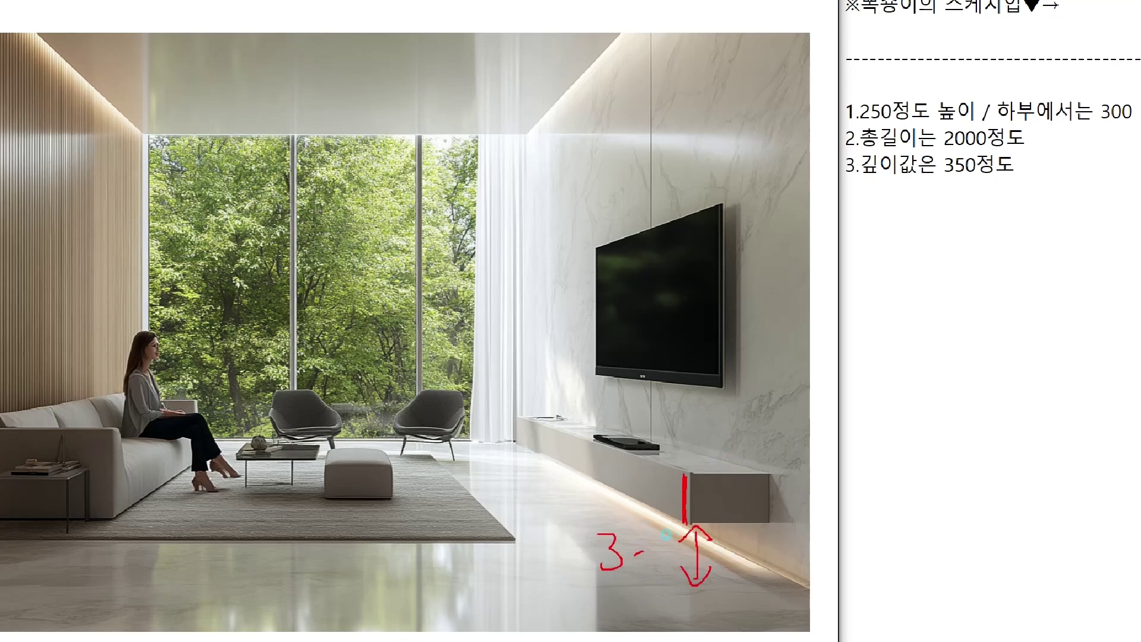
pyautogui.moveTo(653, 548); pyautogui.dragTo(656, 565)
pyautogui.moveTo(604, 471)
pyautogui.mouseDown()
pyautogui.moveTo(620, 489)
pyautogui.moveTo(634, 472)
pyautogui.mouseUp()
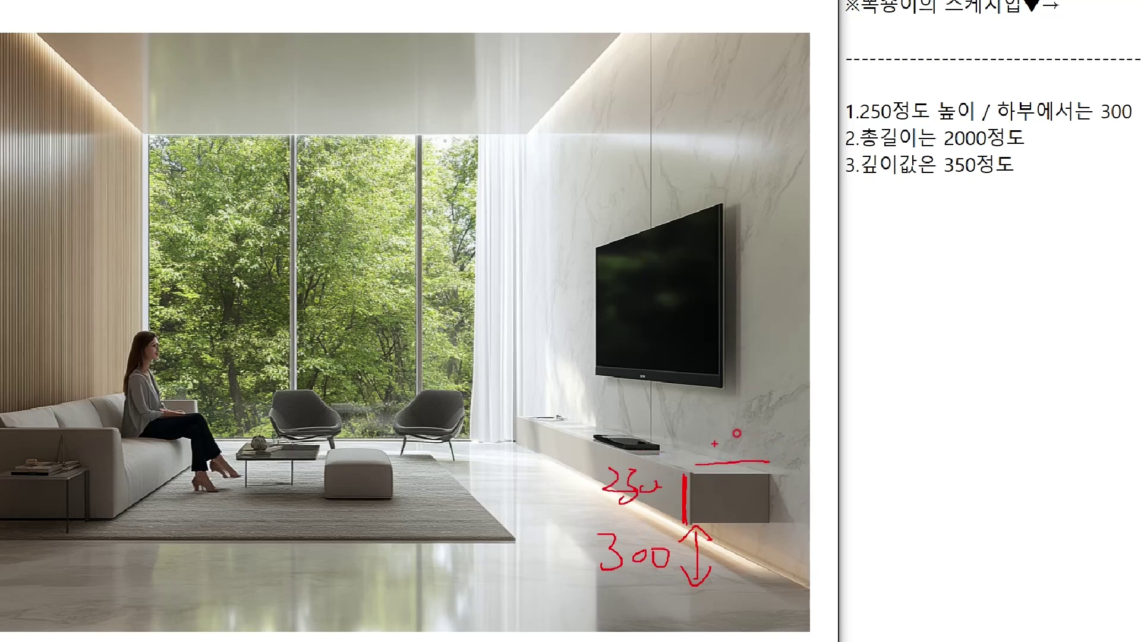
pyautogui.moveTo(686, 404); pyautogui.dragTo(711, 441)
pyautogui.moveTo(774, 419); pyautogui.dragTo(770, 419)
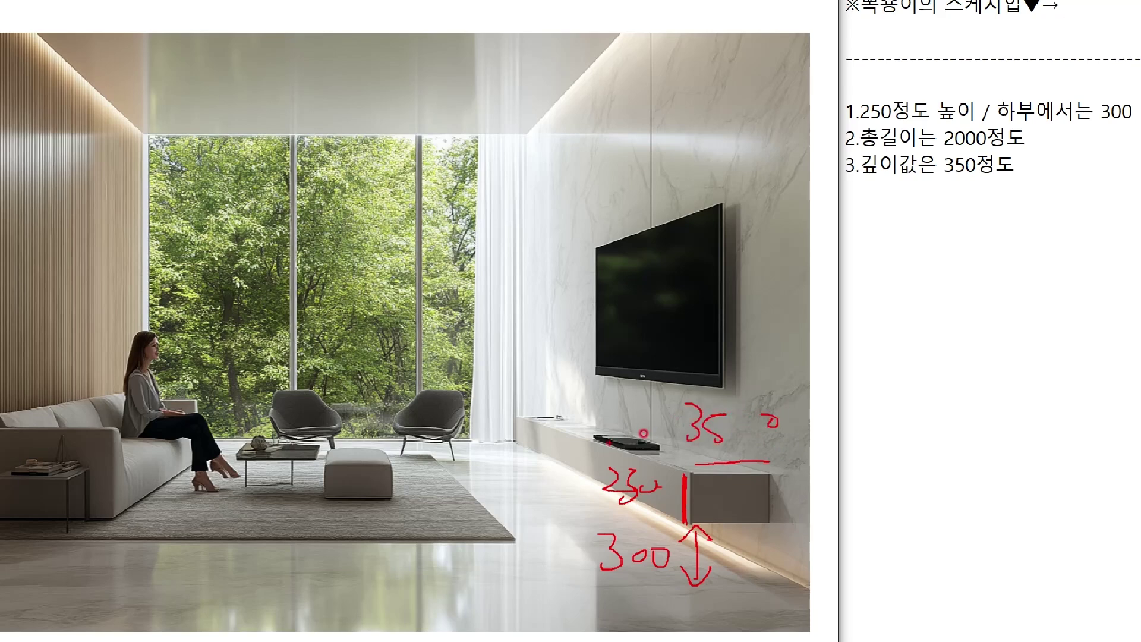
pyautogui.moveTo(509, 424); pyautogui.dragTo(710, 523)
pyautogui.moveTo(1004, 156)
pyautogui.mouseDown()
pyautogui.moveTo(1007, 140)
pyautogui.moveTo(1004, 173)
pyautogui.mouseUp()
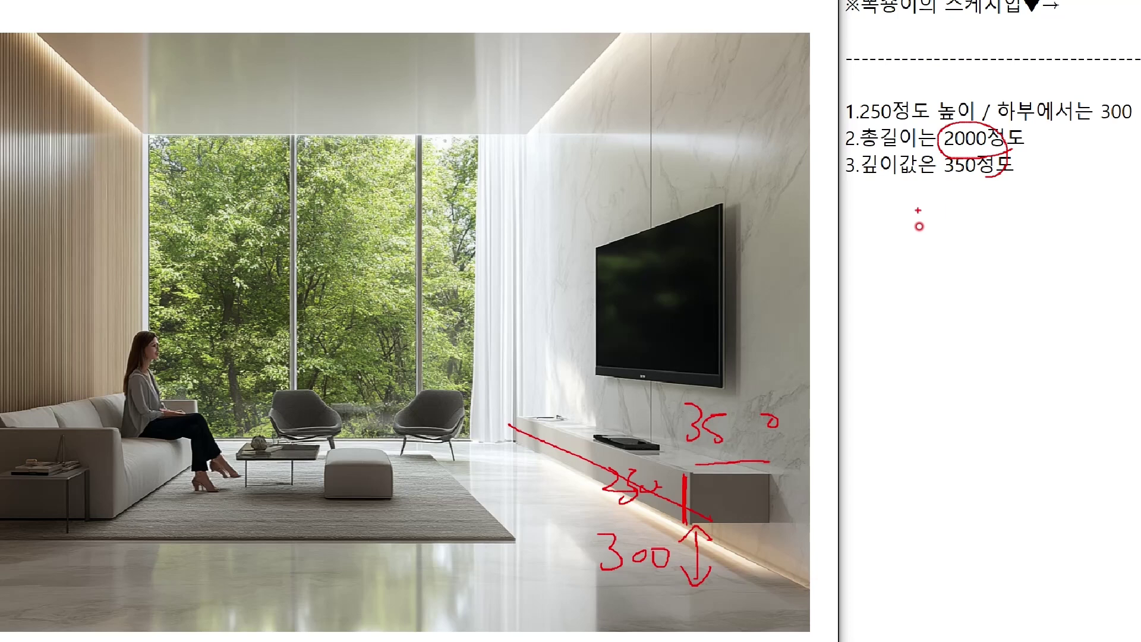
pyautogui.press('Escape')
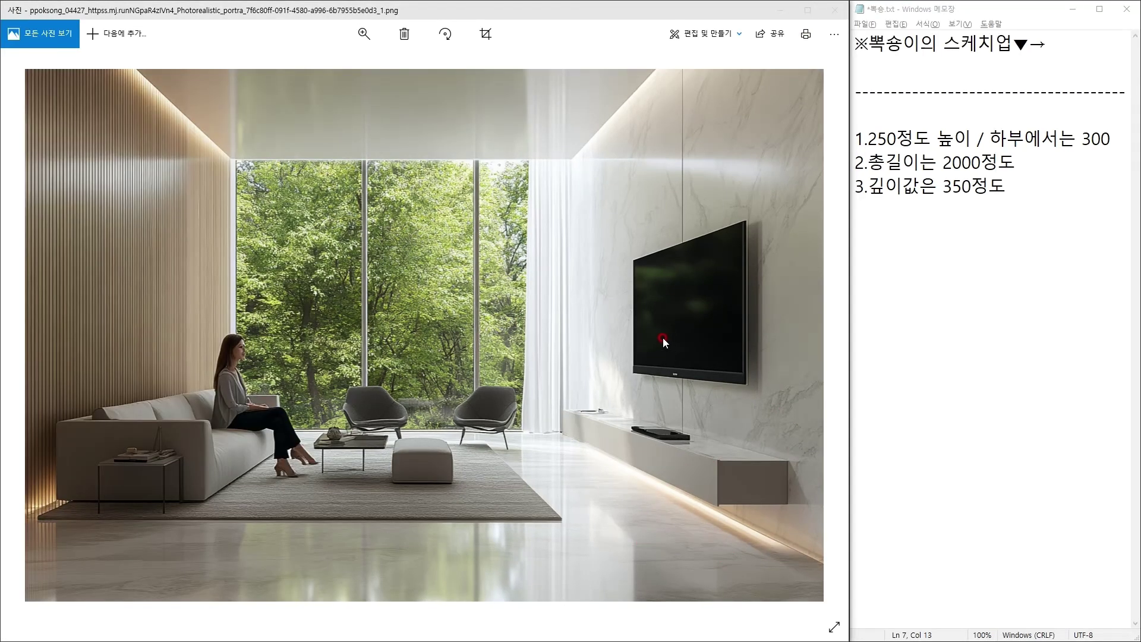
# Switch back to SketchUp and add a tag named 4_가구 for the furniture.
pyautogui.hotkey('alt', 'Tab')
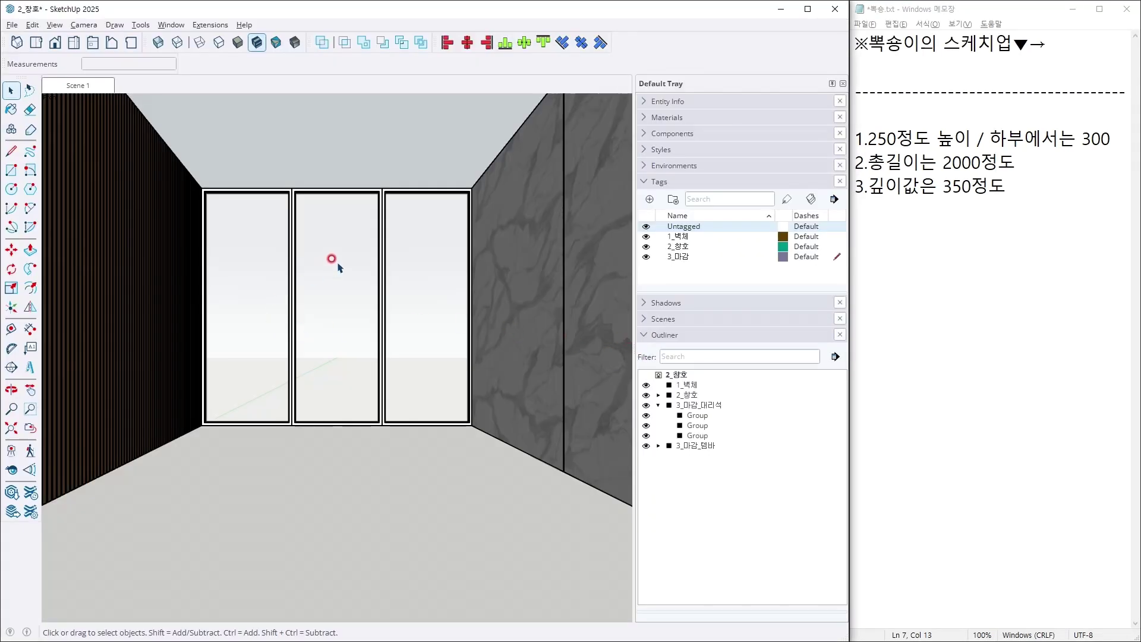
pyautogui.moveTo(331, 270); pyautogui.dragTo(600, 221, button='middle')
pyautogui.click(657, 194)
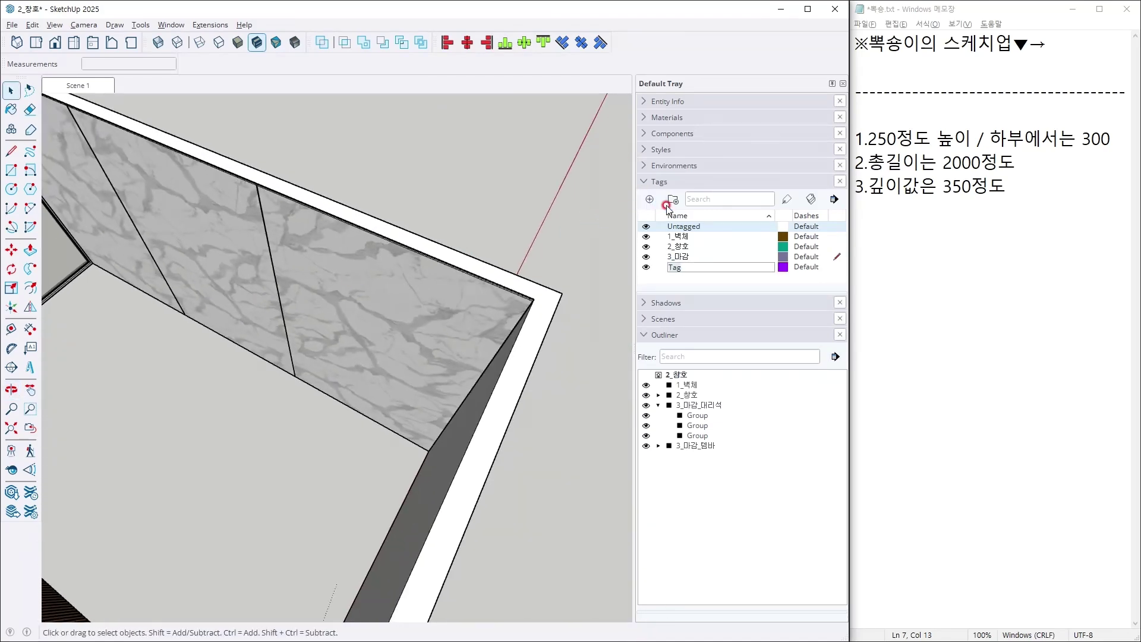
# Draw a rectangle about 957 × 4567 mm on the floor in front of the marble wall.
pyautogui.press('r')
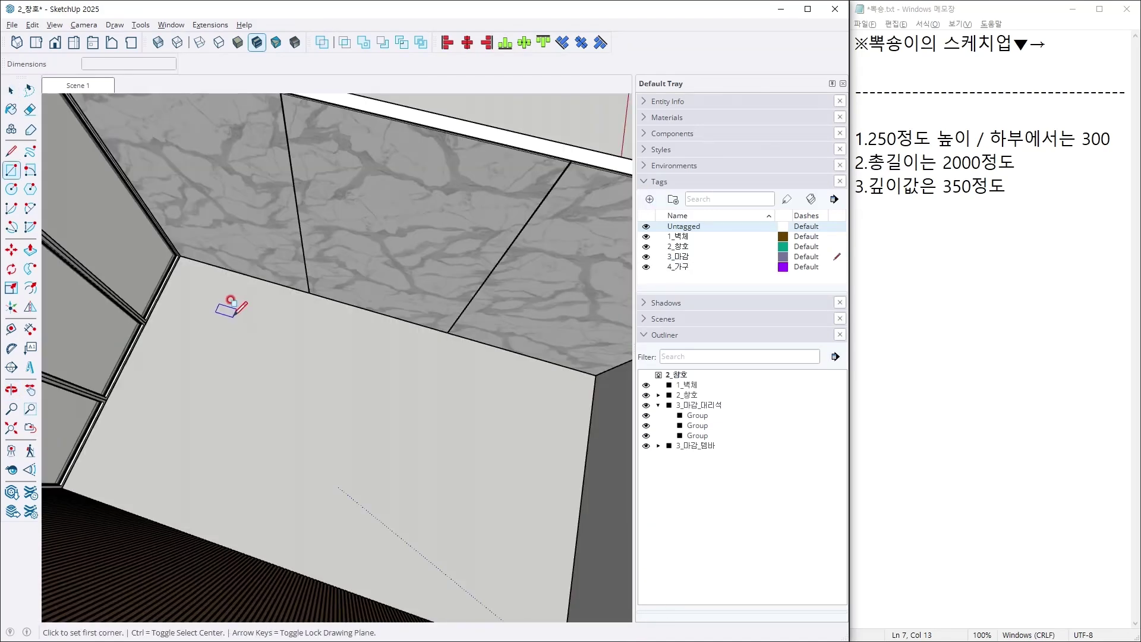
pyautogui.click(233, 318)
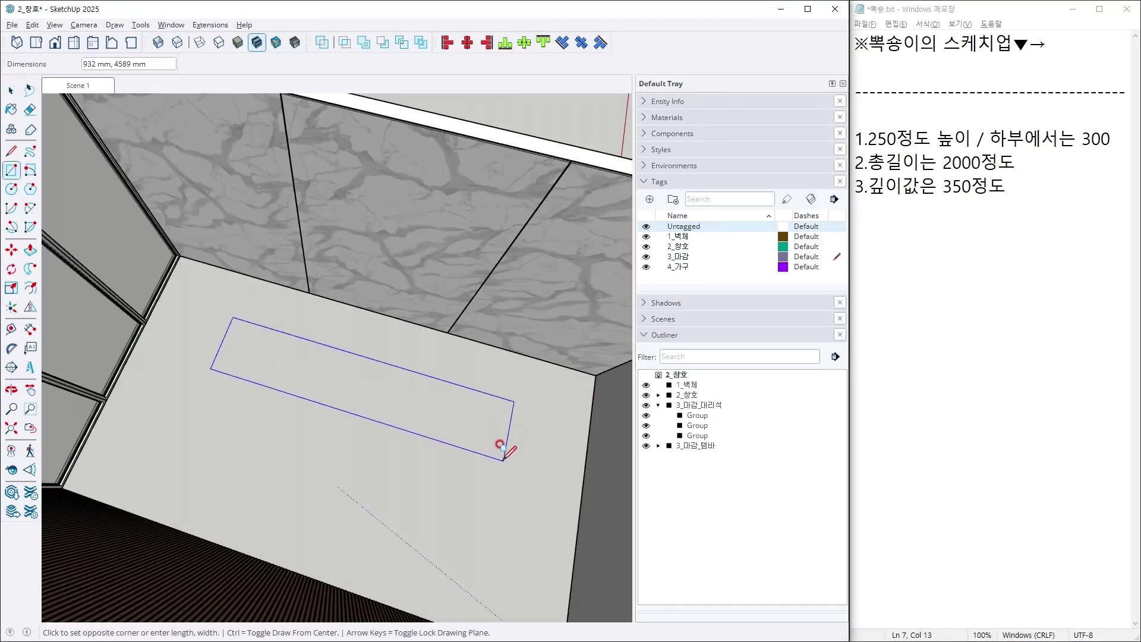
pyautogui.click(502, 461)
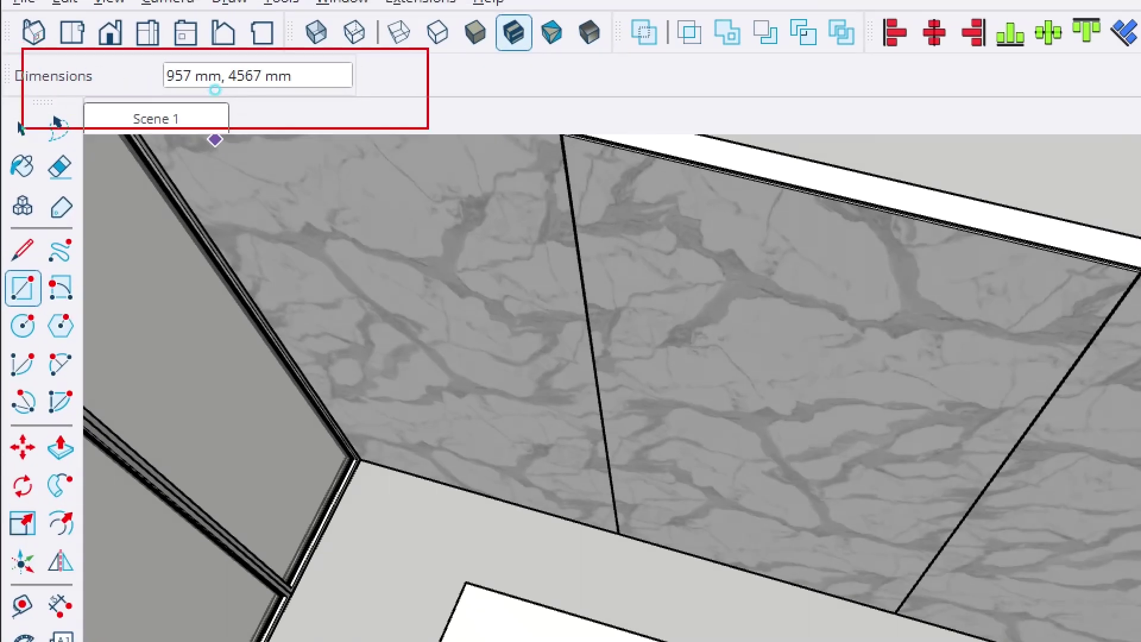
# Try a 350 × 2000 mm rectangle for the TV cabinet on the floor near the marble wall and undo it.
pyautogui.click(196, 81)
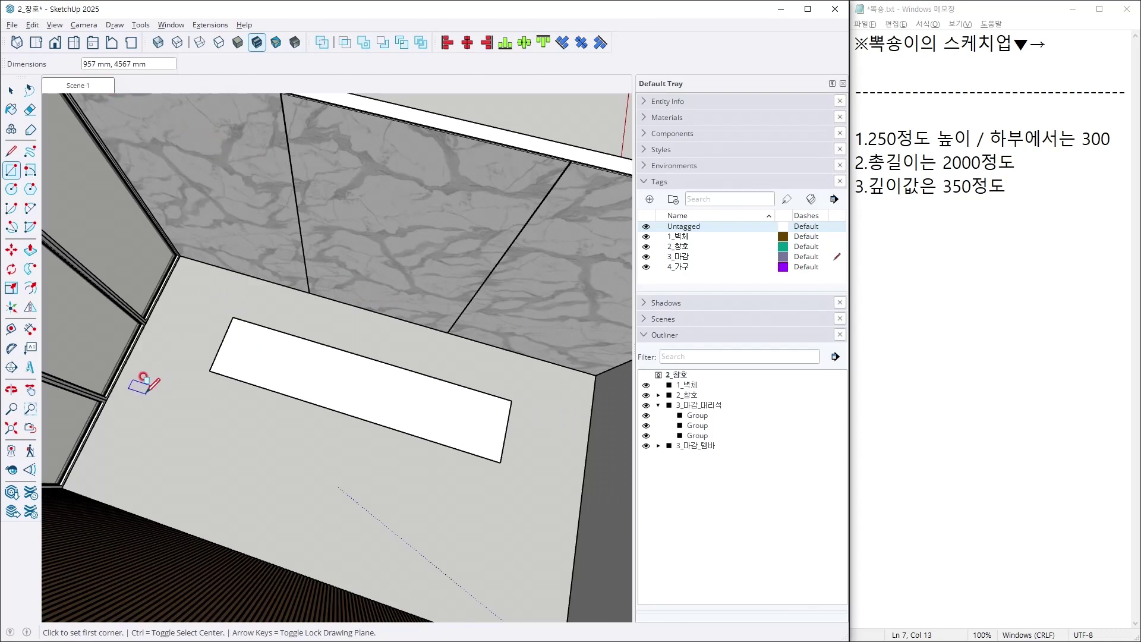
pyautogui.moveTo(511, 374); pyautogui.dragTo(71, 242, button='middle')
pyautogui.scroll(-6, 224, 301)
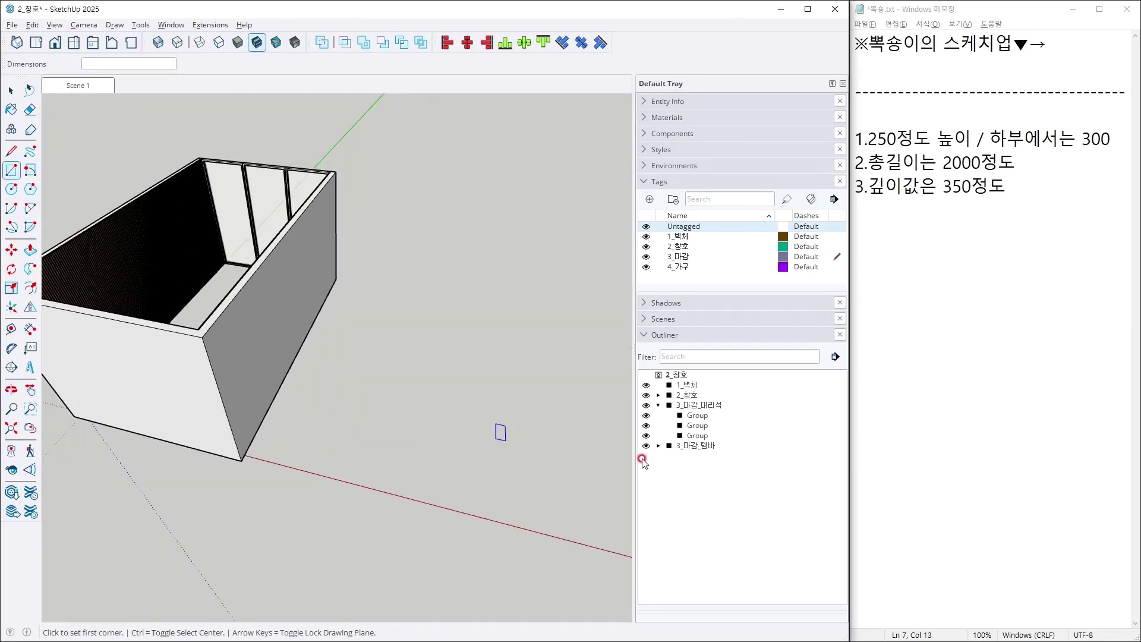
pyautogui.scroll(5, 148, 323)
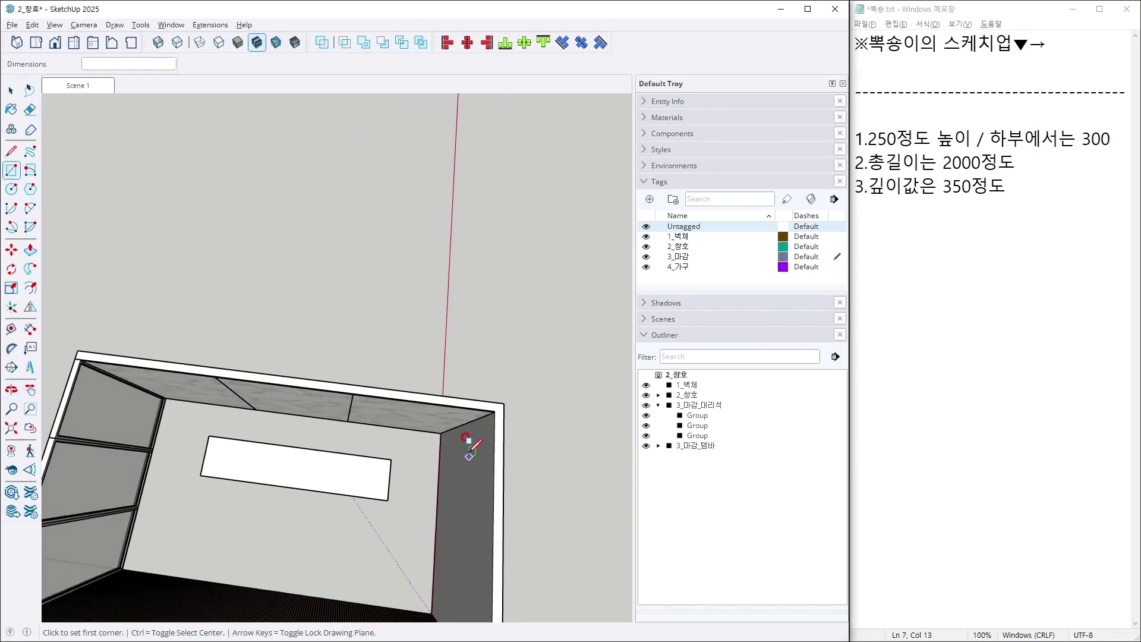
pyautogui.click(215, 463)
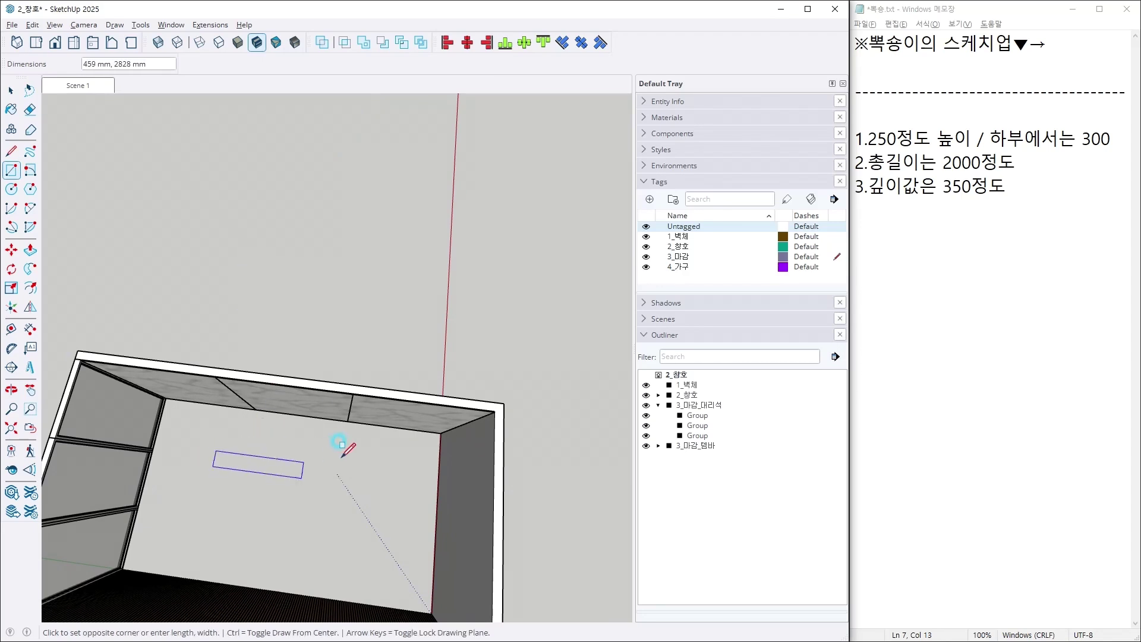
pyautogui.click(406, 450)
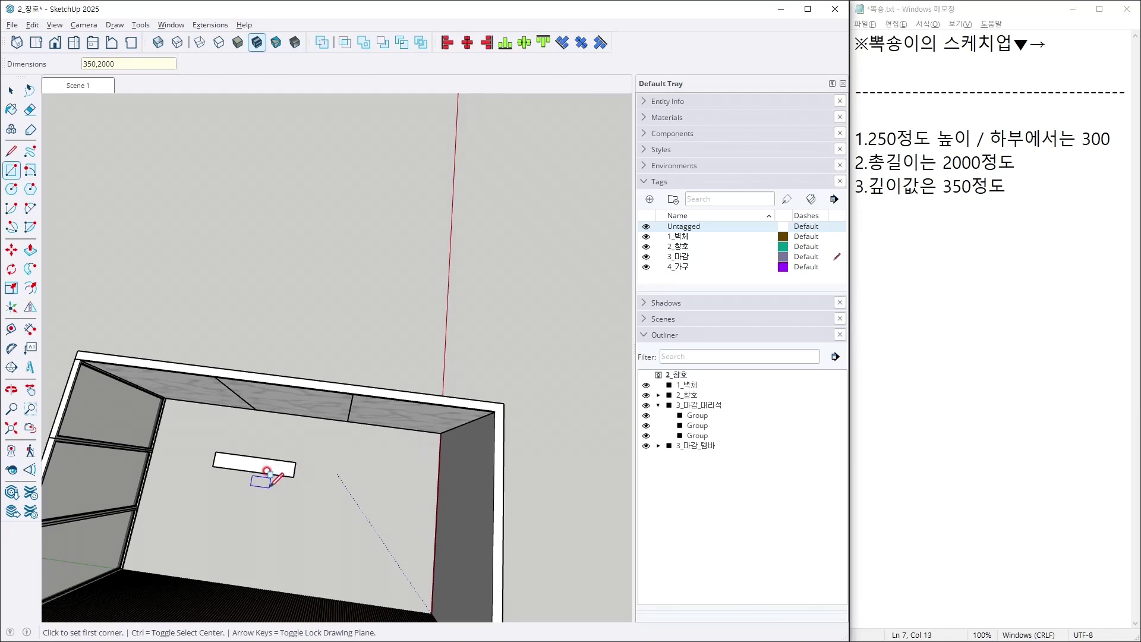
pyautogui.moveTo(275, 489); pyautogui.dragTo(263, 466, button='middle')
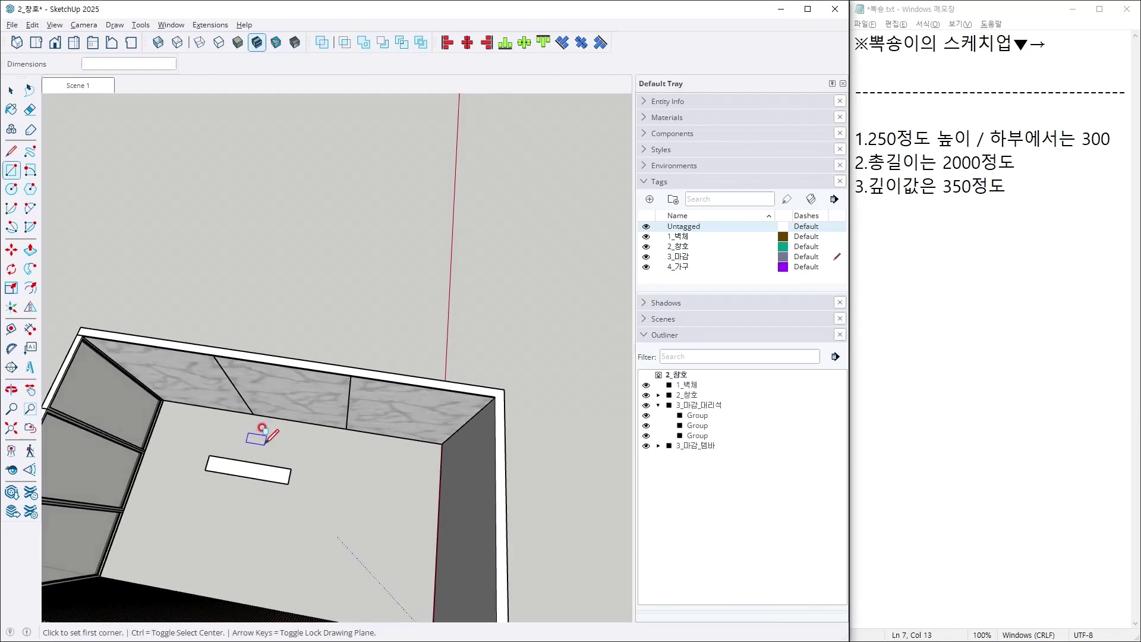
pyautogui.hotkey('ctrl', 'z')
# Draw a 350 × 4000 mm rectangle on the floor in front of the marble wall and note "4.350 / 4000" in Notepad.
pyautogui.click(191, 488)
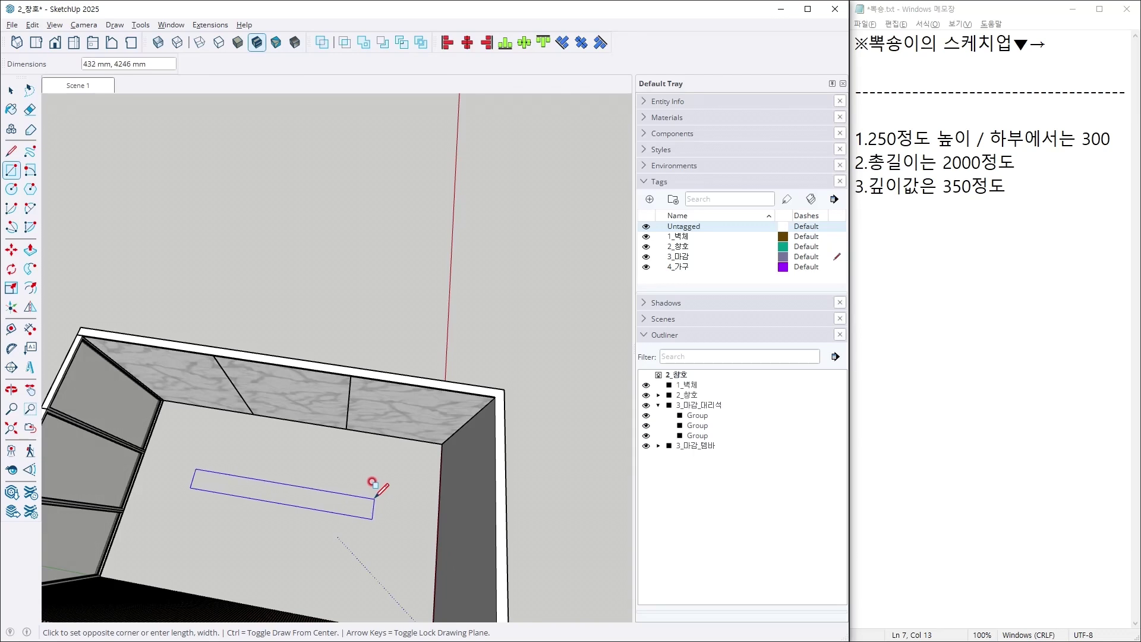
pyautogui.click(375, 497)
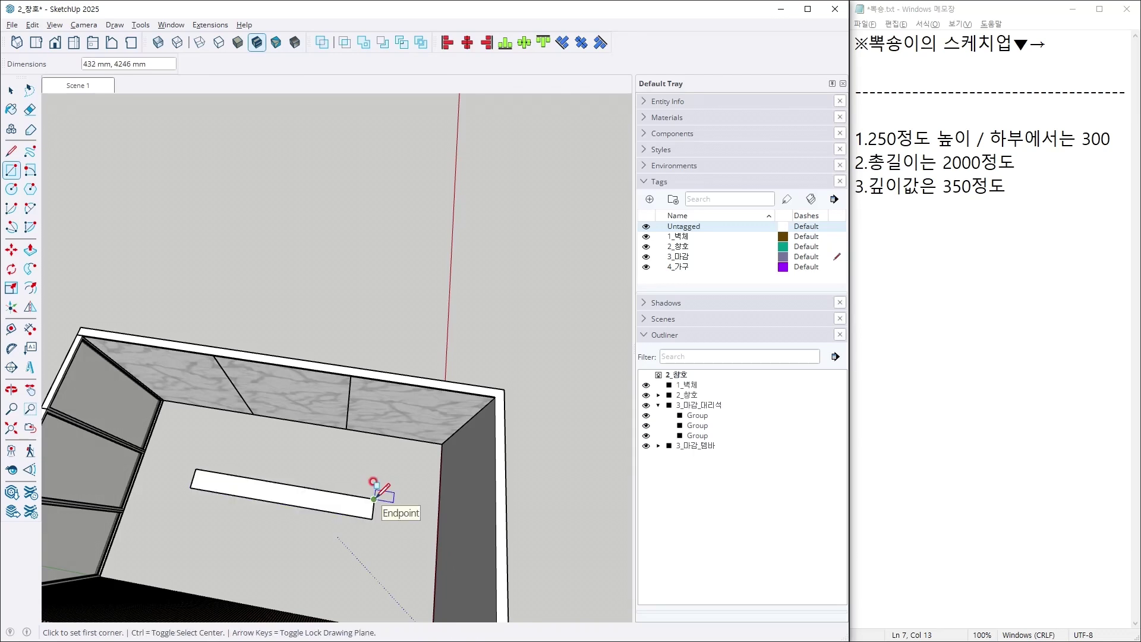
pyautogui.write('350,4000')
pyautogui.press('Return')
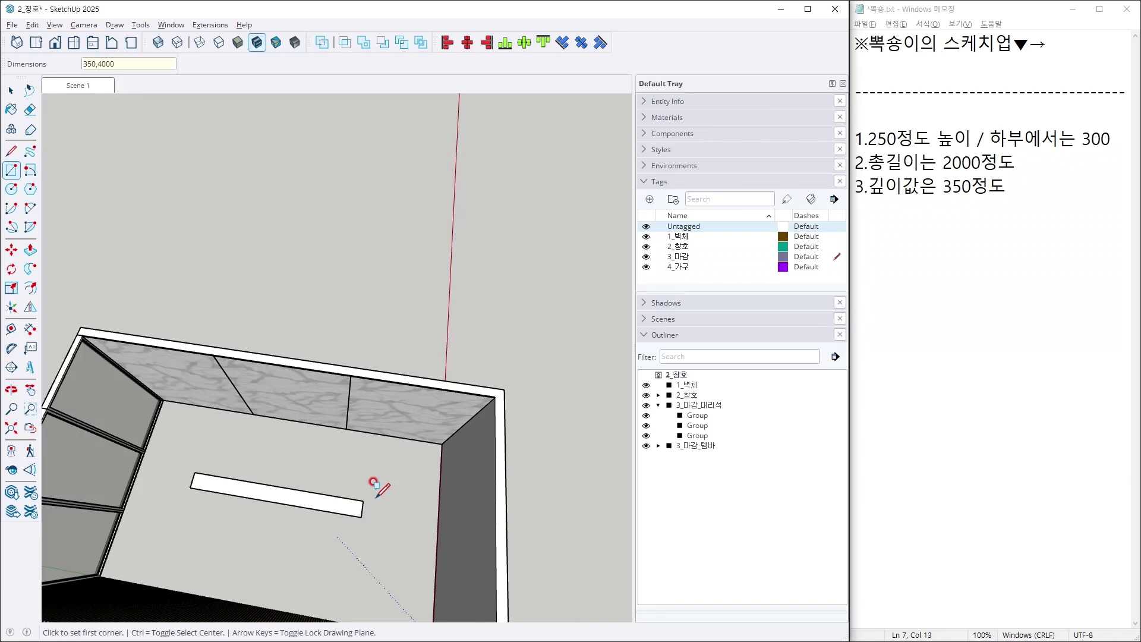
pyautogui.click(1051, 202)
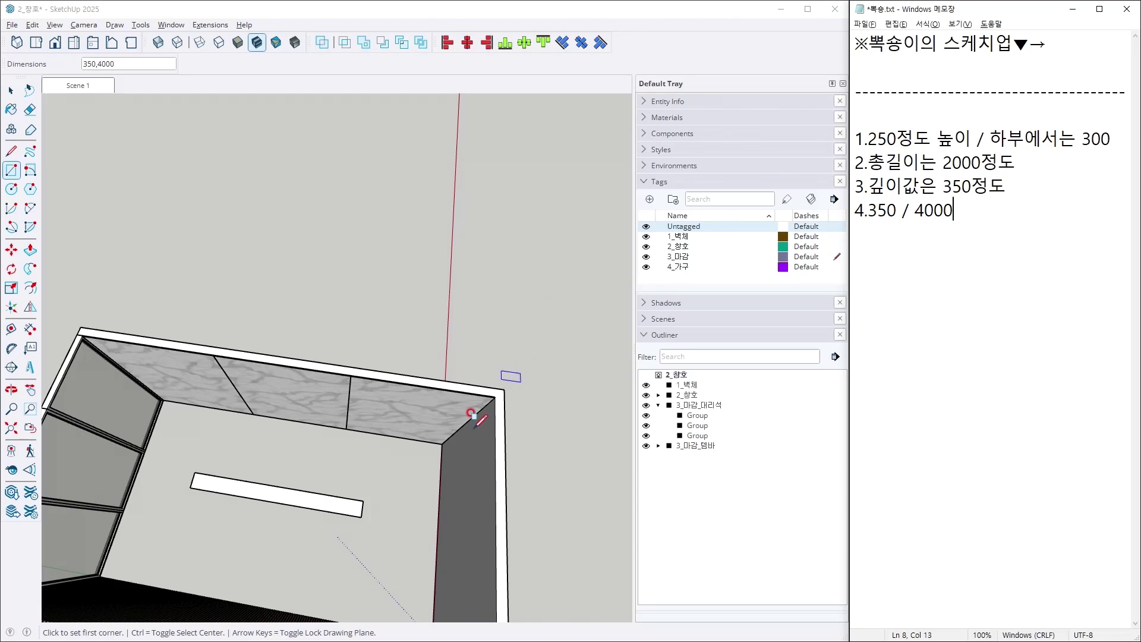
# Extrude the cabinet rectangle on the floor 250 mm upward with Push/Pull.
pyautogui.moveTo(315, 514)
pyautogui.mouseDown(button='middle')
pyautogui.moveTo(267, 454)
pyautogui.moveTo(260, 425)
pyautogui.moveTo(268, 504)
pyautogui.moveTo(280, 517)
pyautogui.mouseUp(button='middle')
pyautogui.scroll(3, 294, 515)
pyautogui.press('p')
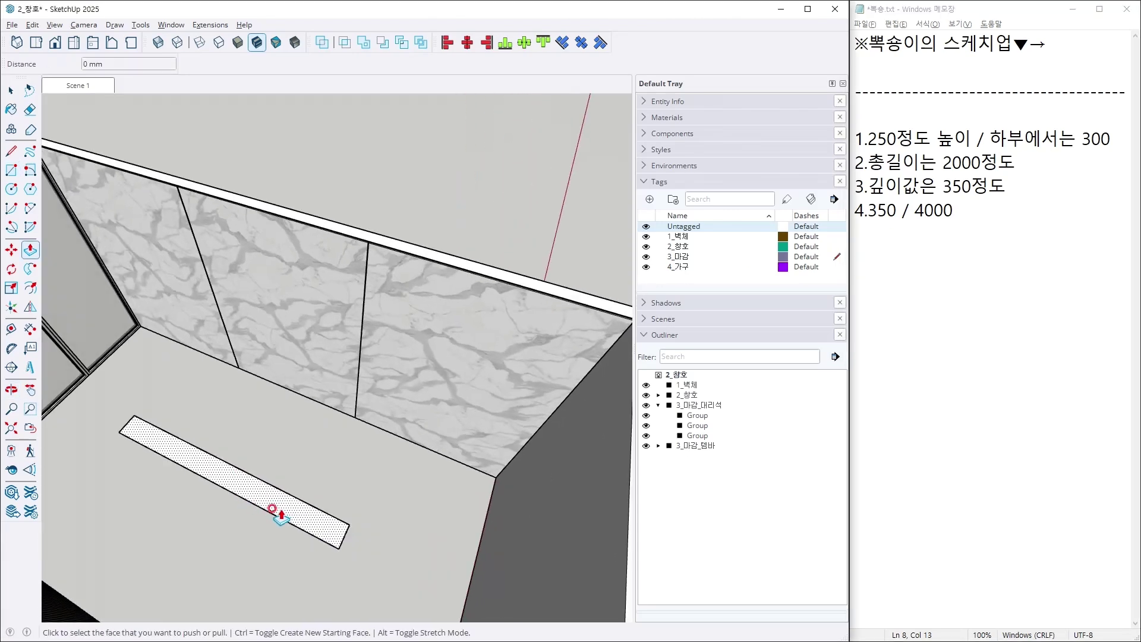
pyautogui.click(280, 515)
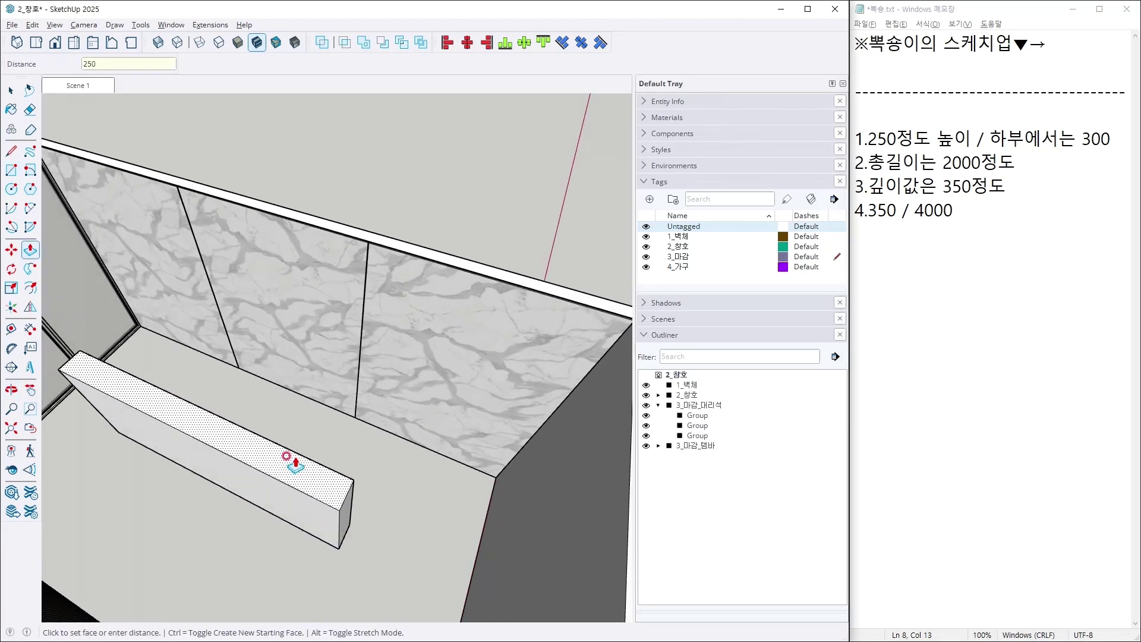
pyautogui.write('250')
pyautogui.press('Return')
pyautogui.moveTo(290, 458); pyautogui.dragTo(250, 352, button='middle')
pyautogui.scroll(2, 191, 555)
pyautogui.scroll(3, 335, 545)
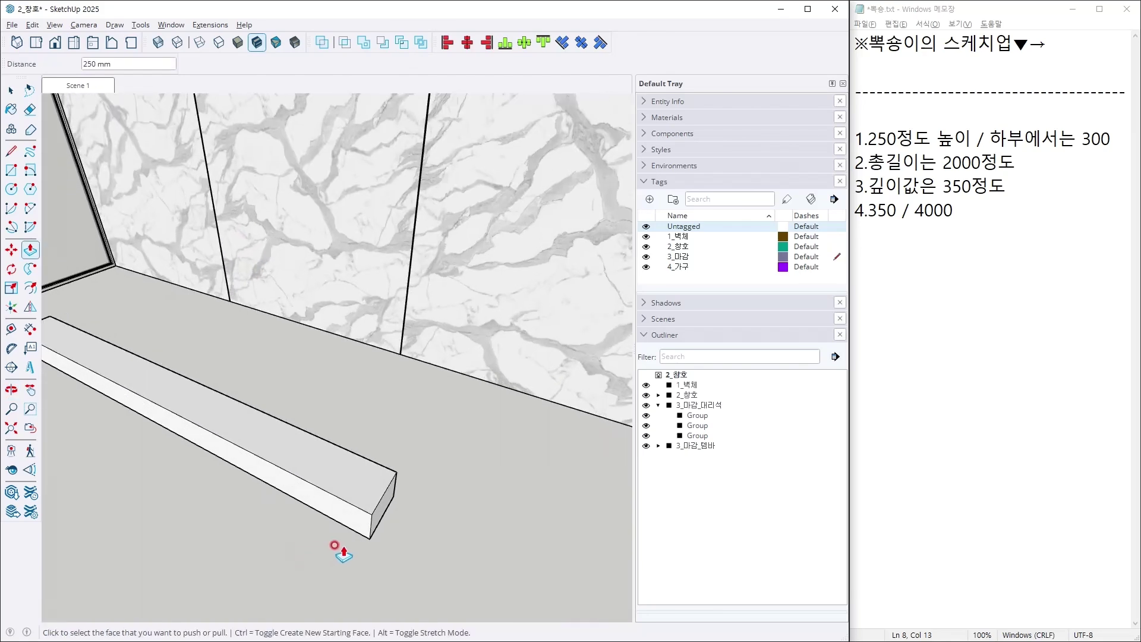
# Select the whole cabinet box with all its faces and edges and make it a group.
pyautogui.moveTo(334, 545); pyautogui.dragTo(372, 491, button='middle')
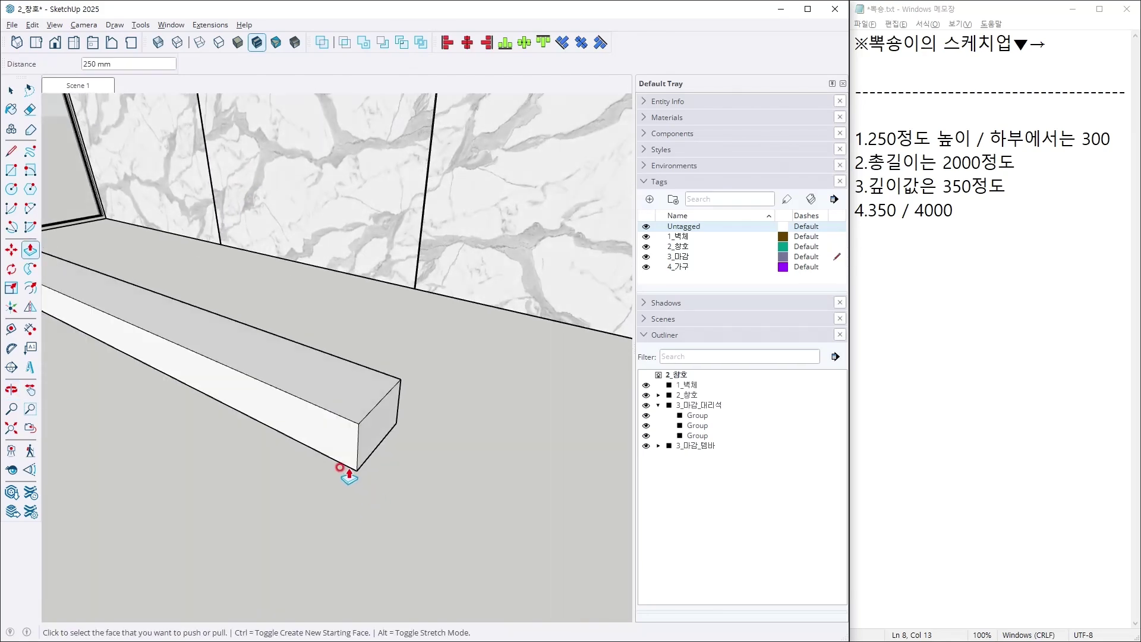
pyautogui.press('space')
pyautogui.tripleClick(330, 398)
pyautogui.press('g')
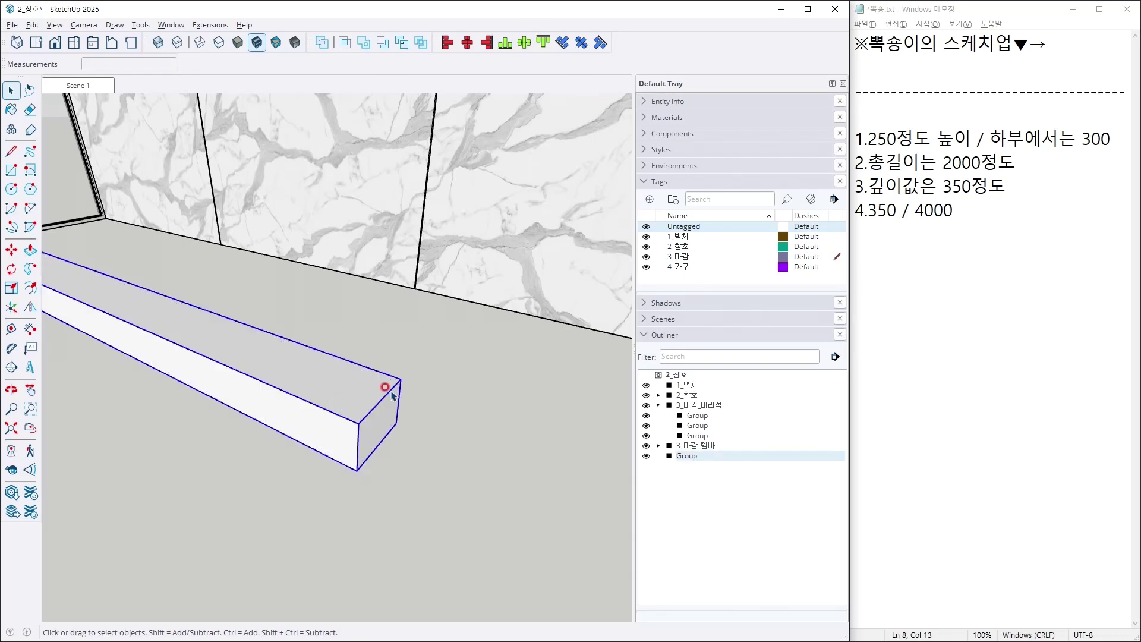
pyautogui.moveTo(392, 395); pyautogui.dragTo(333, 429, button='middle')
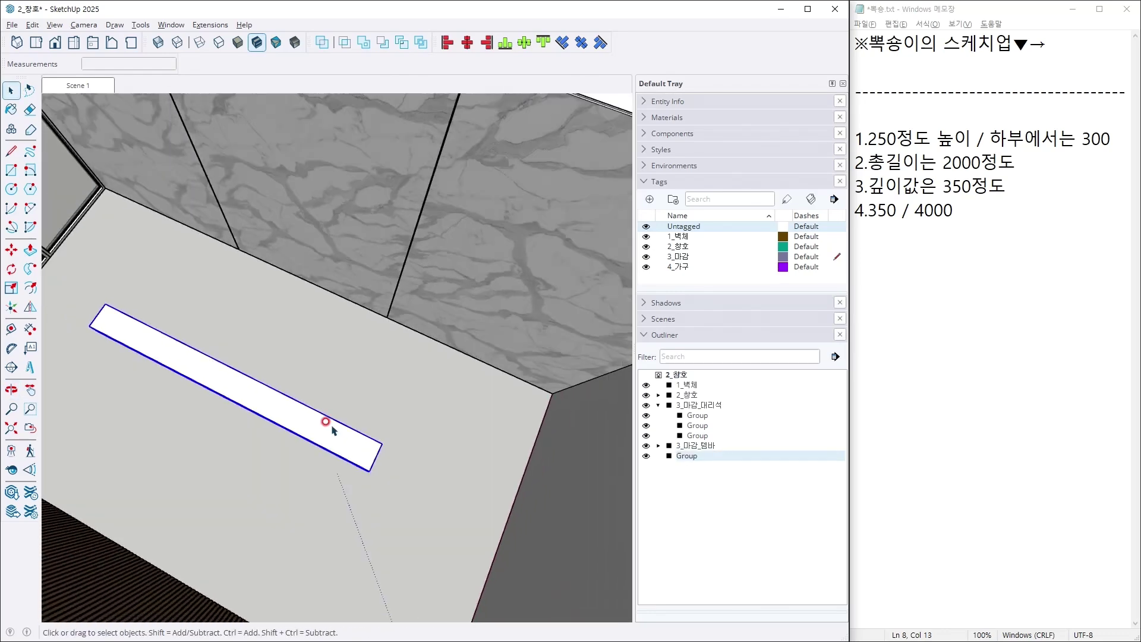
pyautogui.scroll(-3, 332, 431)
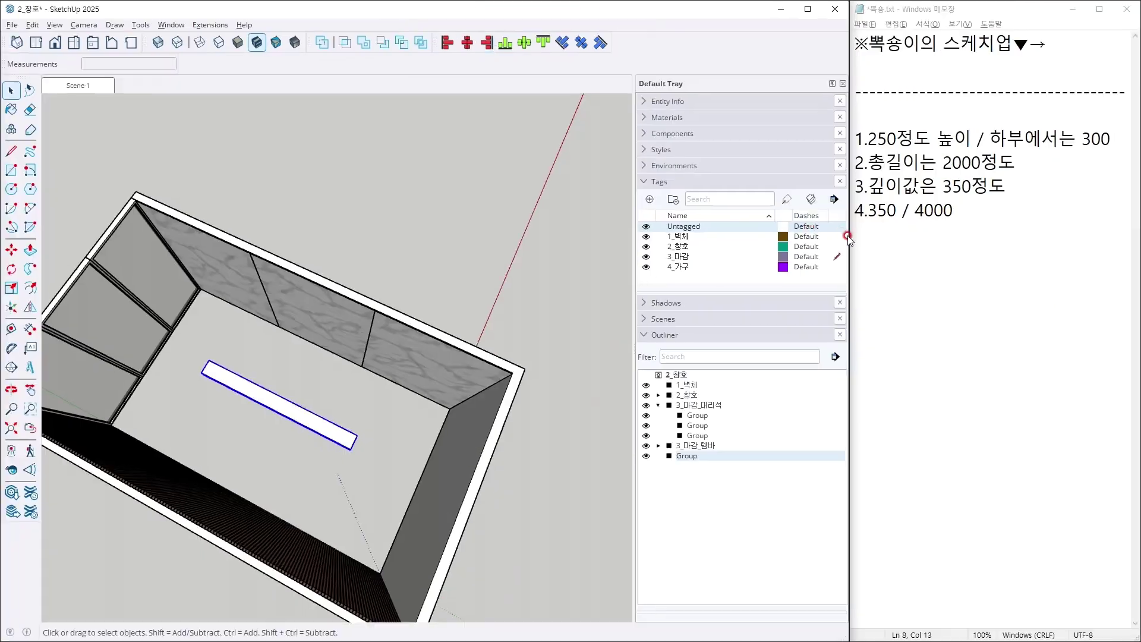
# Add the line "5.정렬" below the 350 / 4000 note in Notepad.
pyautogui.click(1001, 224)
pyautogui.press('Return')
pyautogui.write('5ㅈ')
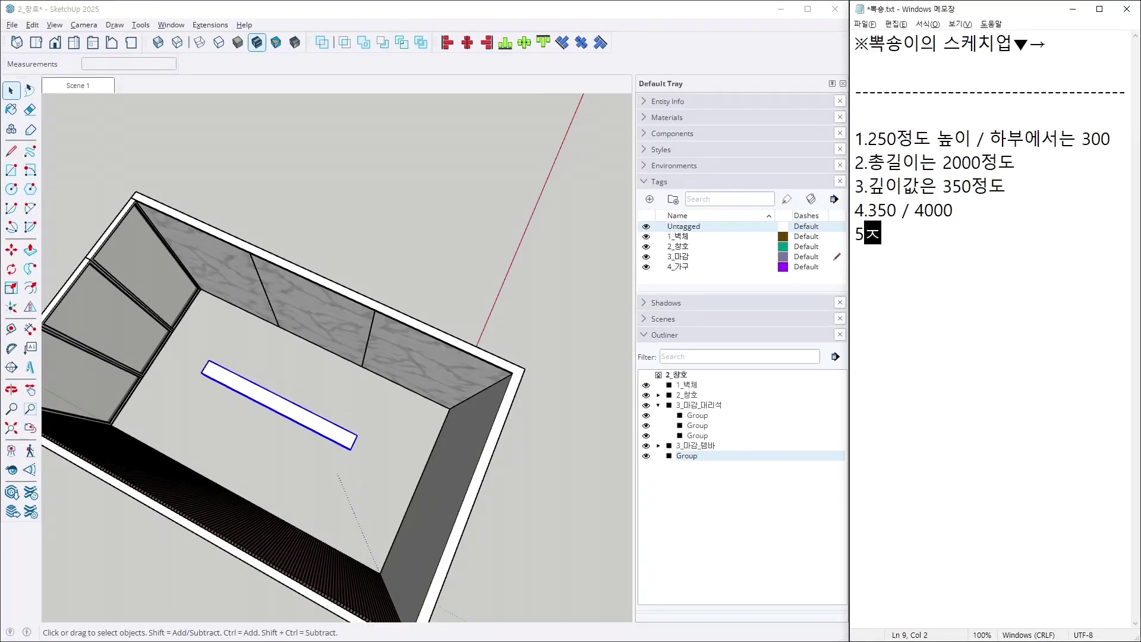
pyautogui.press('BackSpace')
pyautogui.write('.정렬')
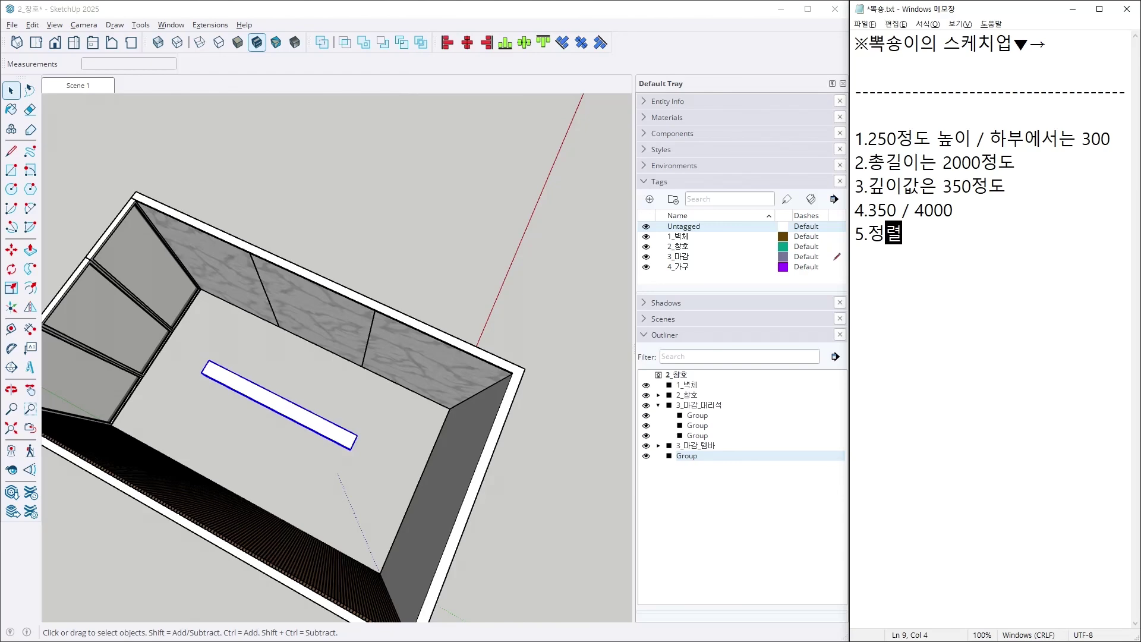
# Try to align the cabinet group with the 3_마감_대리석 marble wall group using Align to Red - Max.
pyautogui.moveTo(364, 383)
pyautogui.mouseDown(button='middle')
pyautogui.moveTo(492, 298)
pyautogui.moveTo(275, 339)
pyautogui.moveTo(290, 261)
pyautogui.mouseUp(button='middle')
pyautogui.scroll(3, 238, 269)
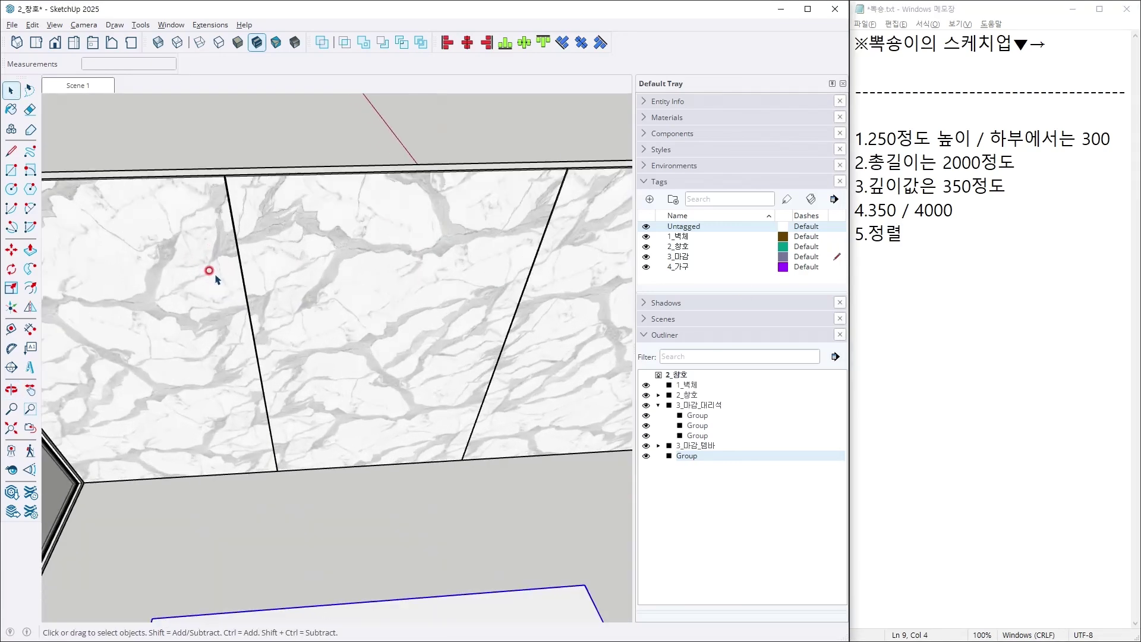
pyautogui.scroll(-1, 160, 288)
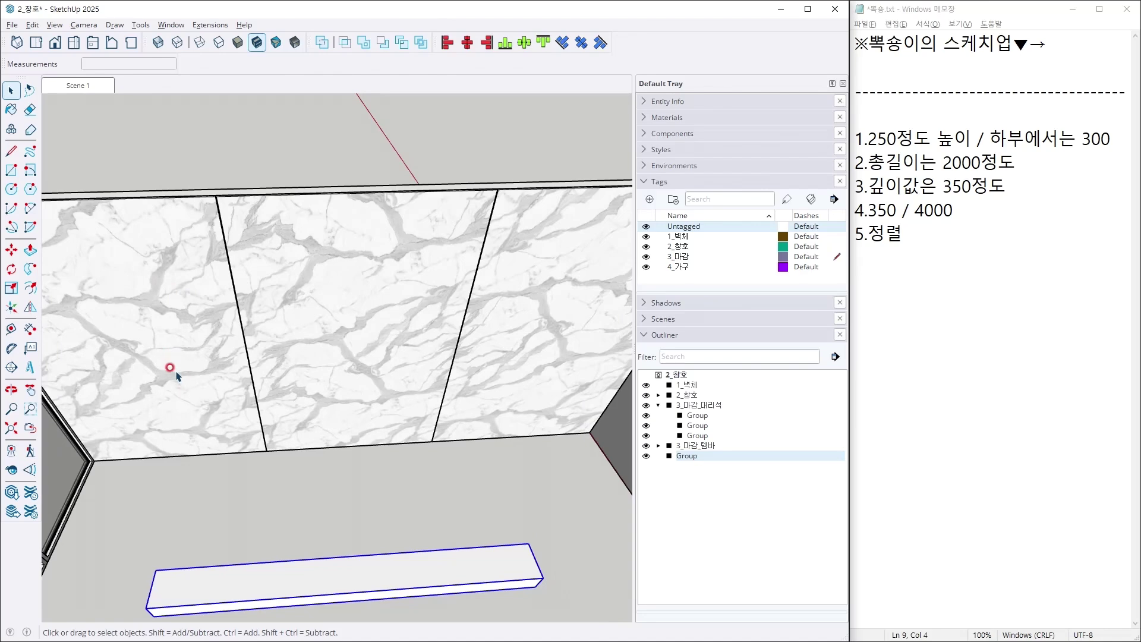
pyautogui.press('r')
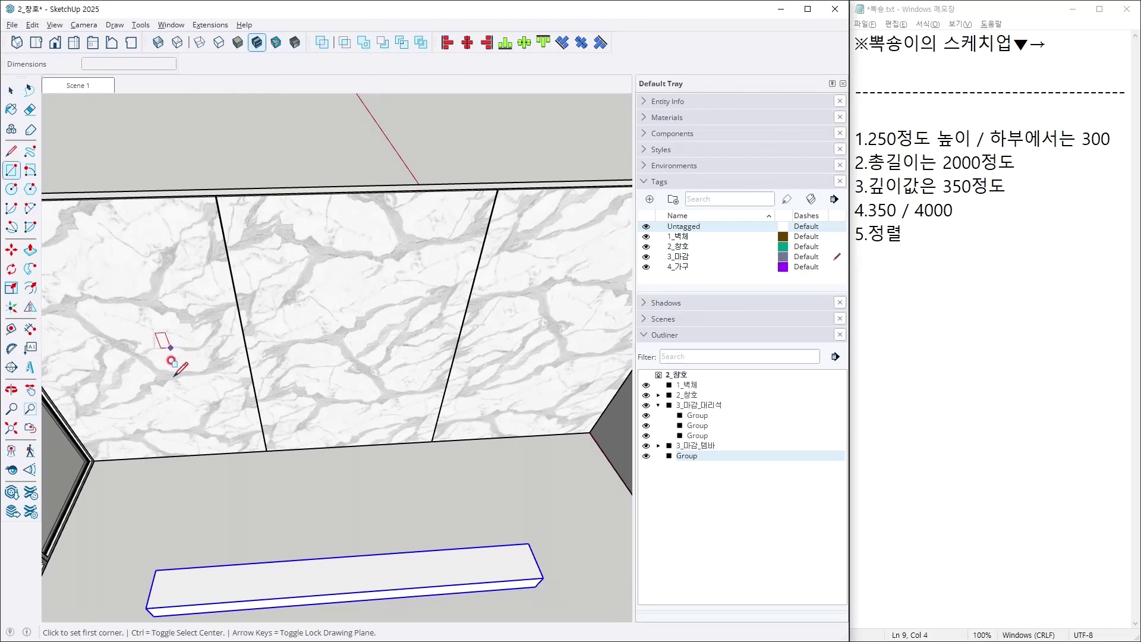
pyautogui.moveTo(416, 397); pyautogui.dragTo(337, 432, button='middle')
pyautogui.press('space')
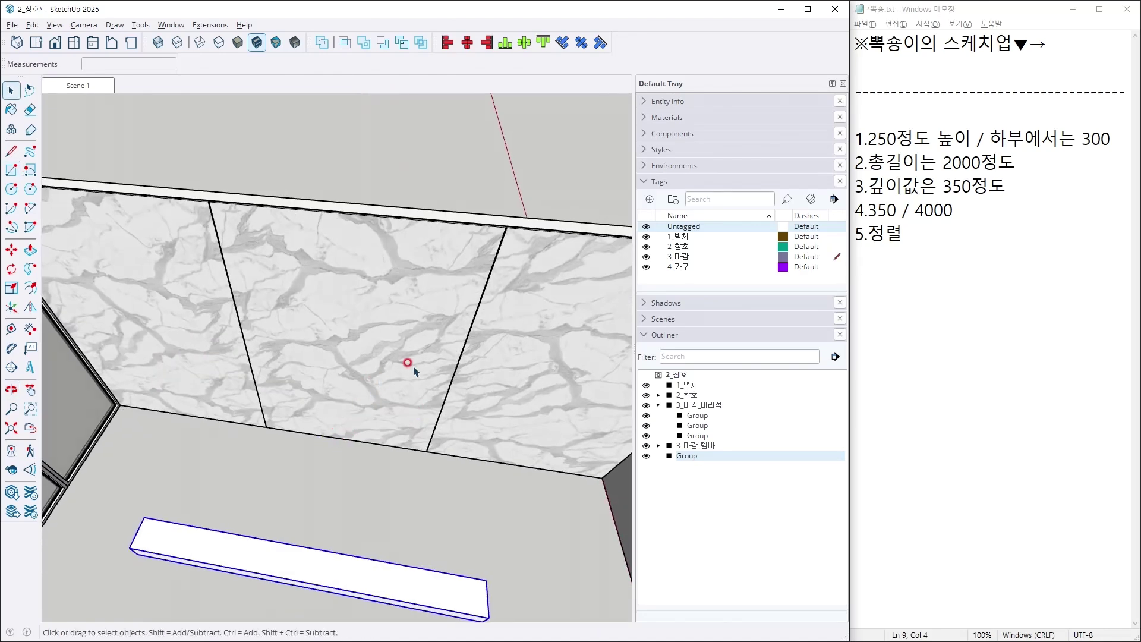
pyautogui.click(408, 357)
pyautogui.moveTo(405, 359); pyautogui.dragTo(273, 522, button='middle')
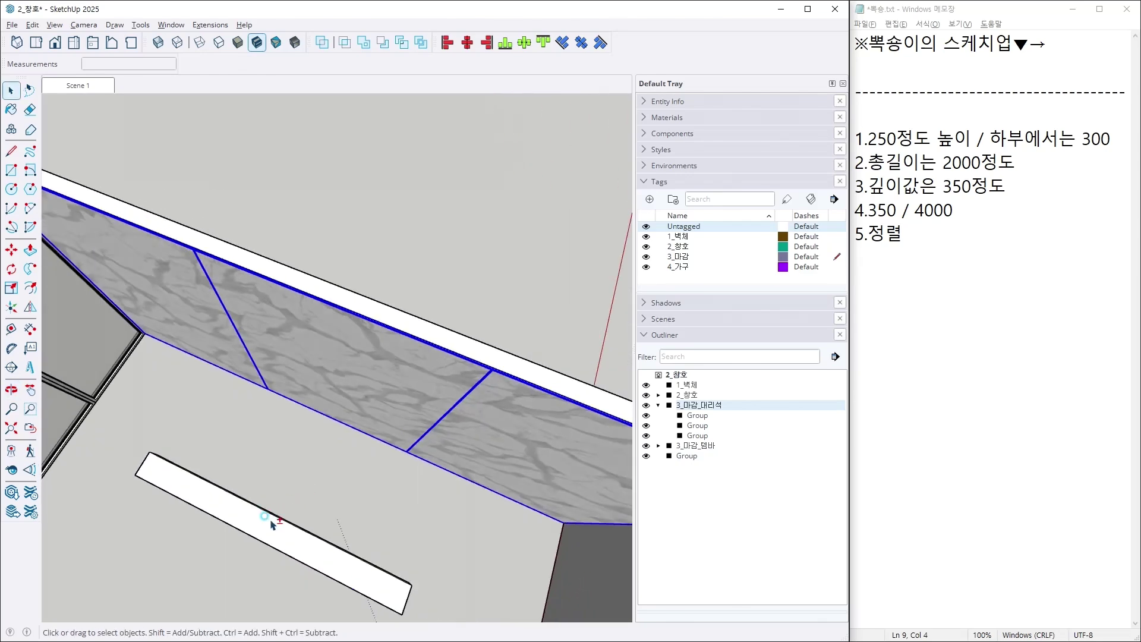
pyautogui.keyDown('ctrl'); pyautogui.click(266, 517); pyautogui.keyUp('ctrl')
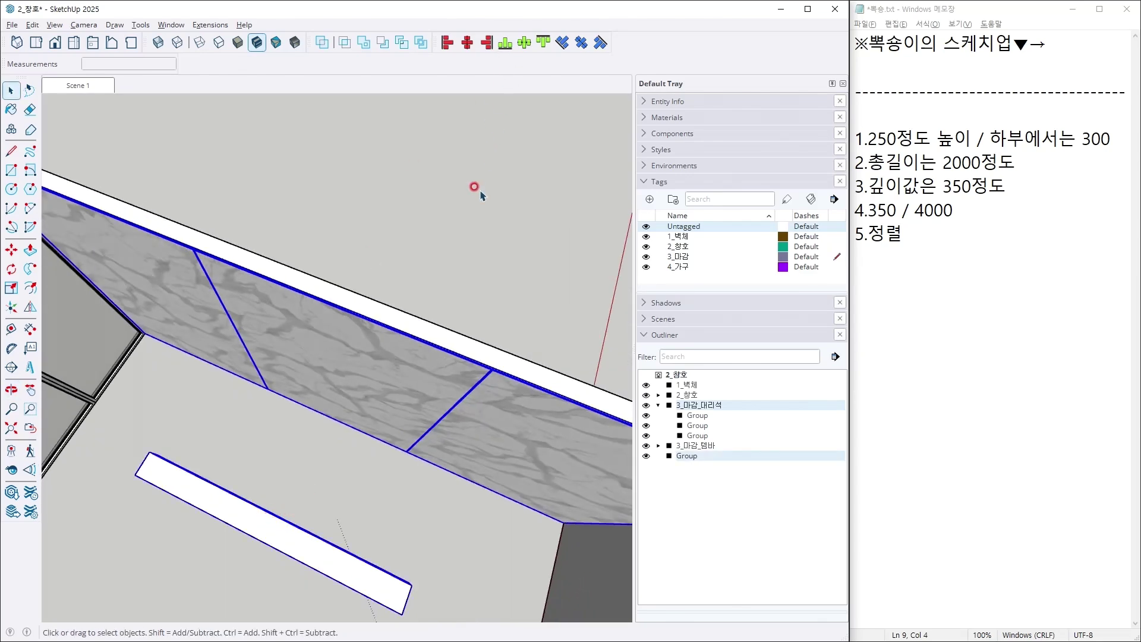
pyautogui.moveTo(482, 192); pyautogui.dragTo(500, 310, button='middle')
pyautogui.hotkey('ctrl', '1')
pyautogui.moveTo(628, 207); pyautogui.dragTo(613, 282)
pyautogui.press('Escape')
pyautogui.click(487, 43)
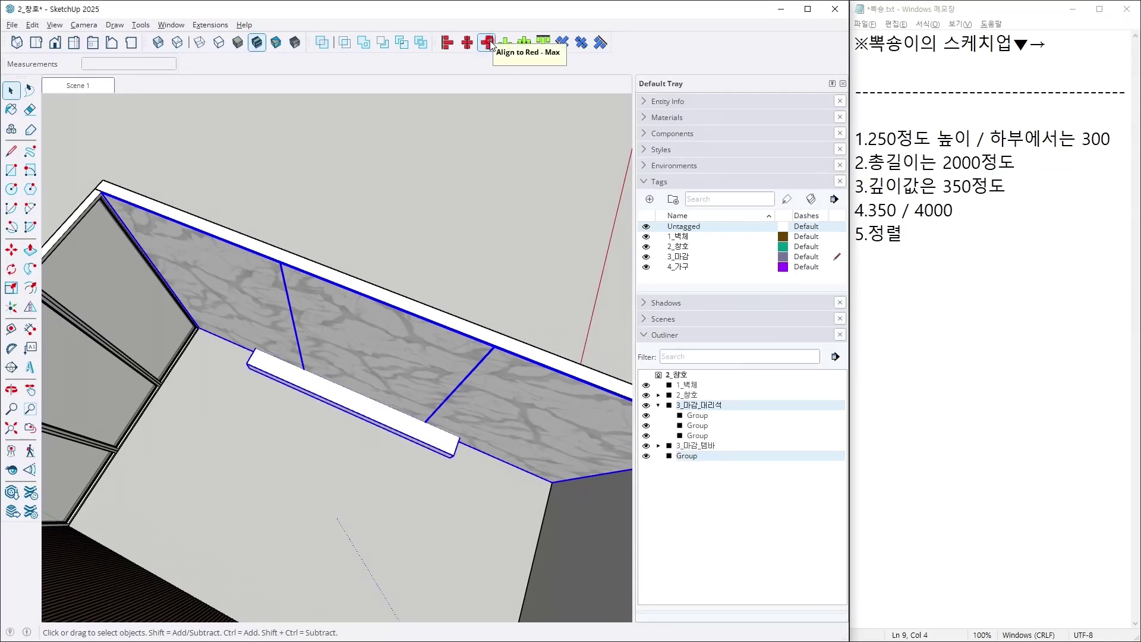
pyautogui.click(489, 44)
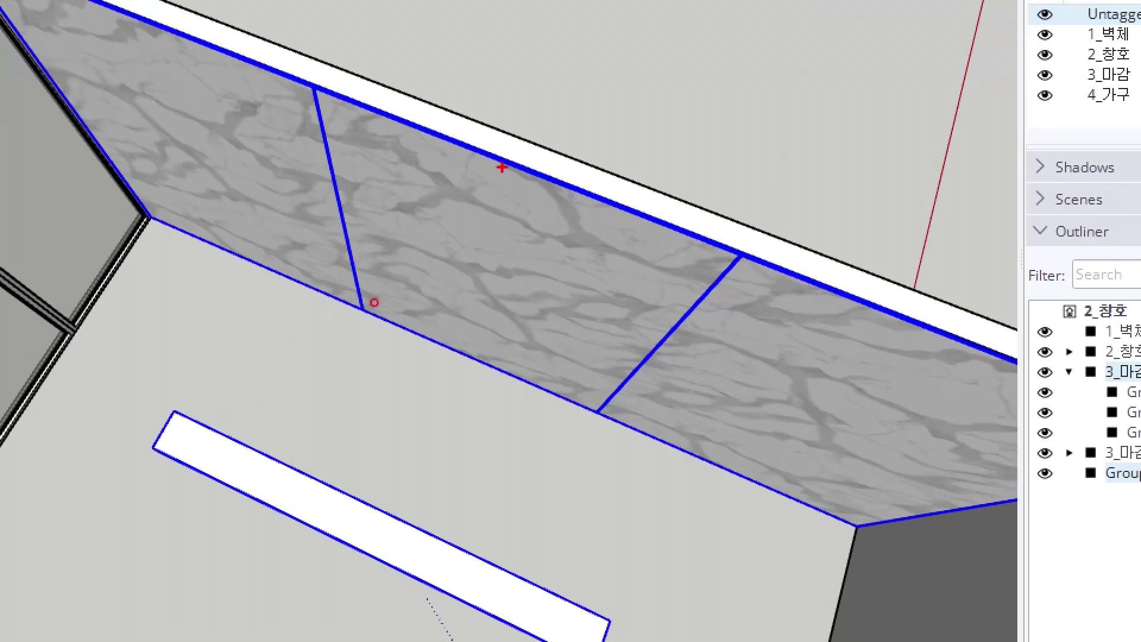
# Draw a wide rectangle on the marble wall, starting on the panel nearest the windows and crossing the middle panel.
pyautogui.moveTo(374, 302); pyautogui.dragTo(396, 349, button='middle')
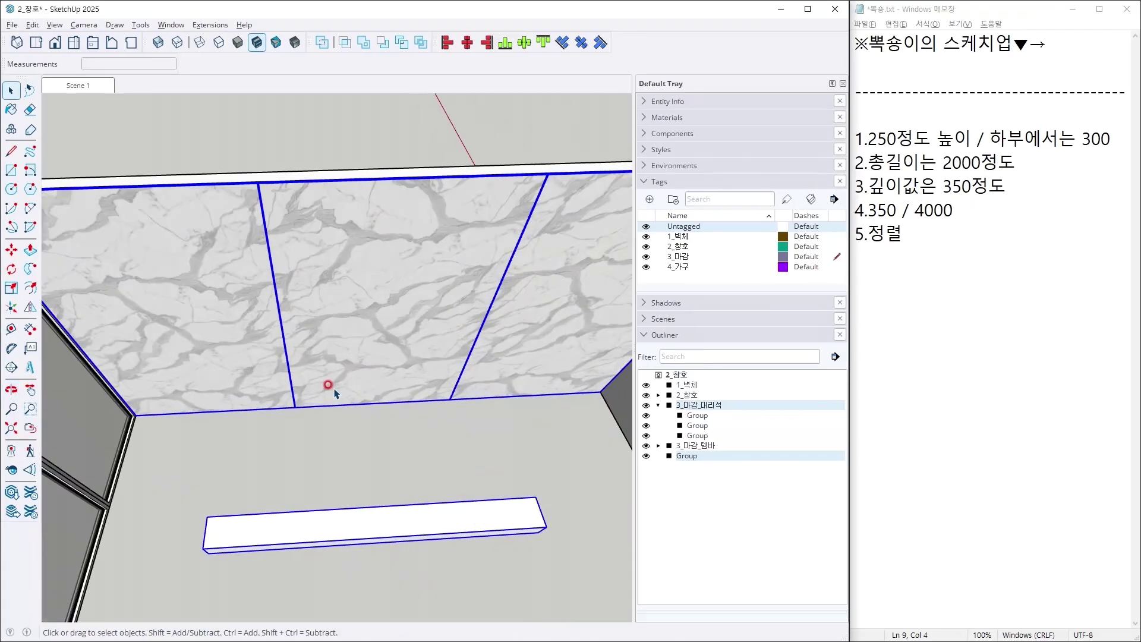
pyautogui.press('r')
pyautogui.click(200, 263)
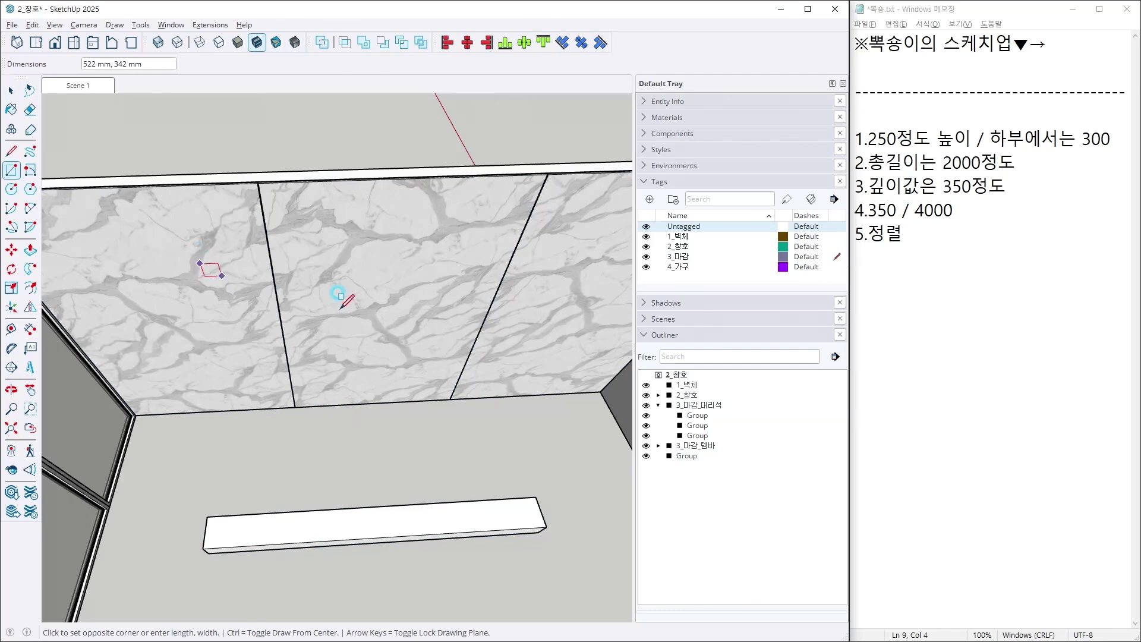
pyautogui.click(525, 360)
# Extrude the rectangle on the marble wall outward into a helper box and make the box a group.
pyautogui.moveTo(522, 365); pyautogui.dragTo(309, 394, button='middle')
pyautogui.press('p')
pyautogui.click(398, 325)
pyautogui.click(397, 360)
pyautogui.press('space')
pyautogui.tripleClick(397, 352)
pyautogui.hotkey('ctrl', 'g')
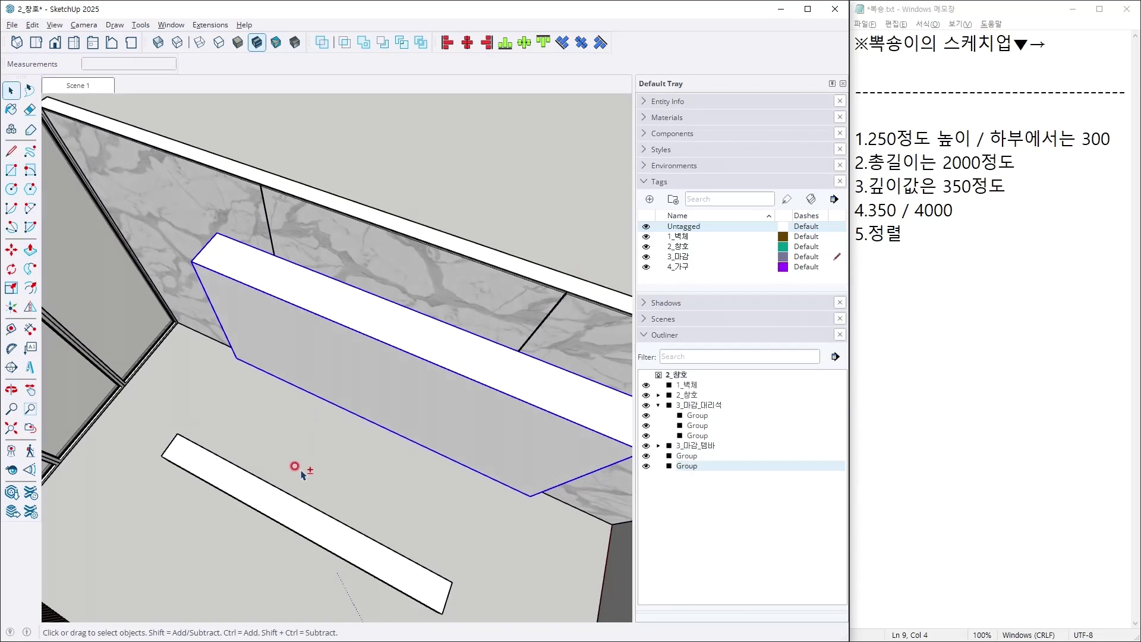
# Align the cabinet group with the helper box using Align to Red - Max, and delete the helper box.
pyautogui.keyDown('ctrl'); pyautogui.click(285, 507); pyautogui.keyUp('ctrl')
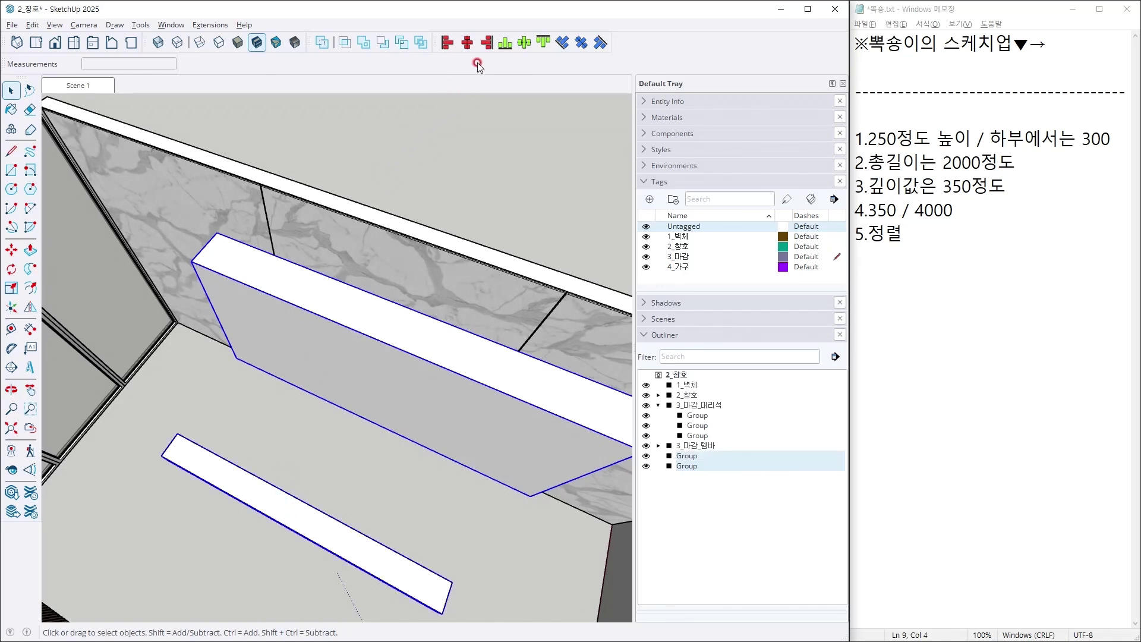
pyautogui.click(487, 43)
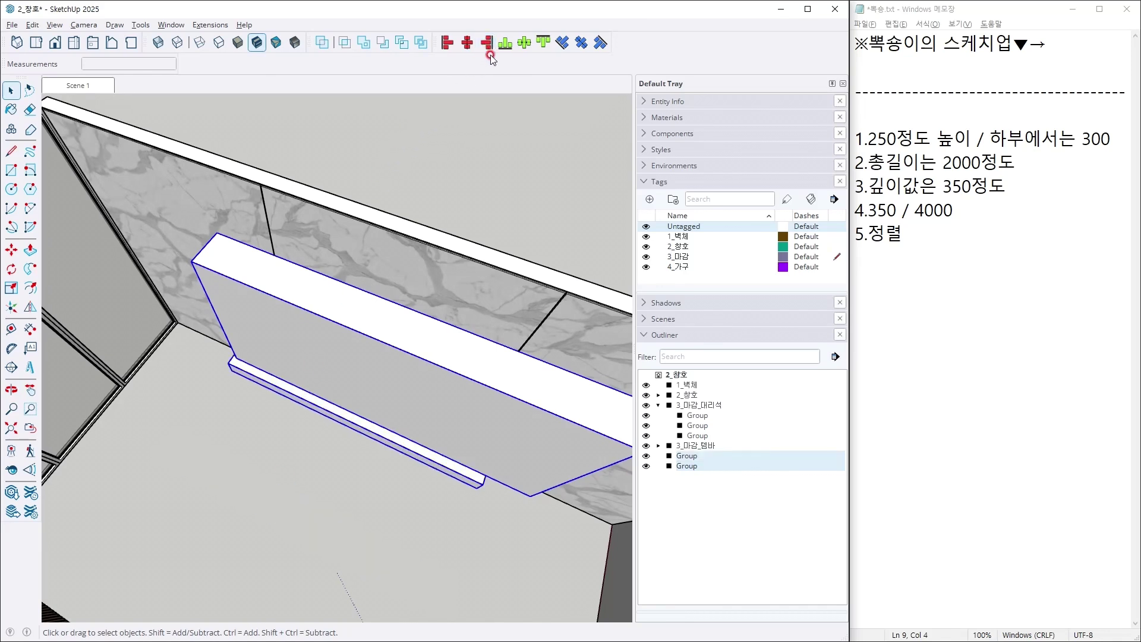
pyautogui.click(359, 363)
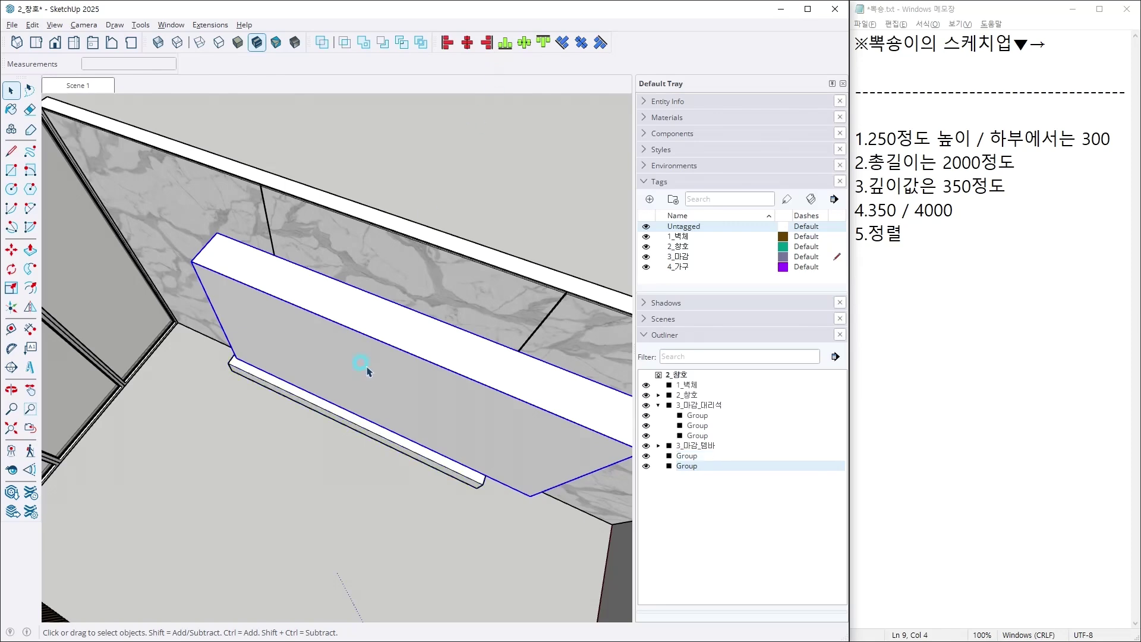
pyautogui.press('Delete')
pyautogui.scroll(2, 436, 326)
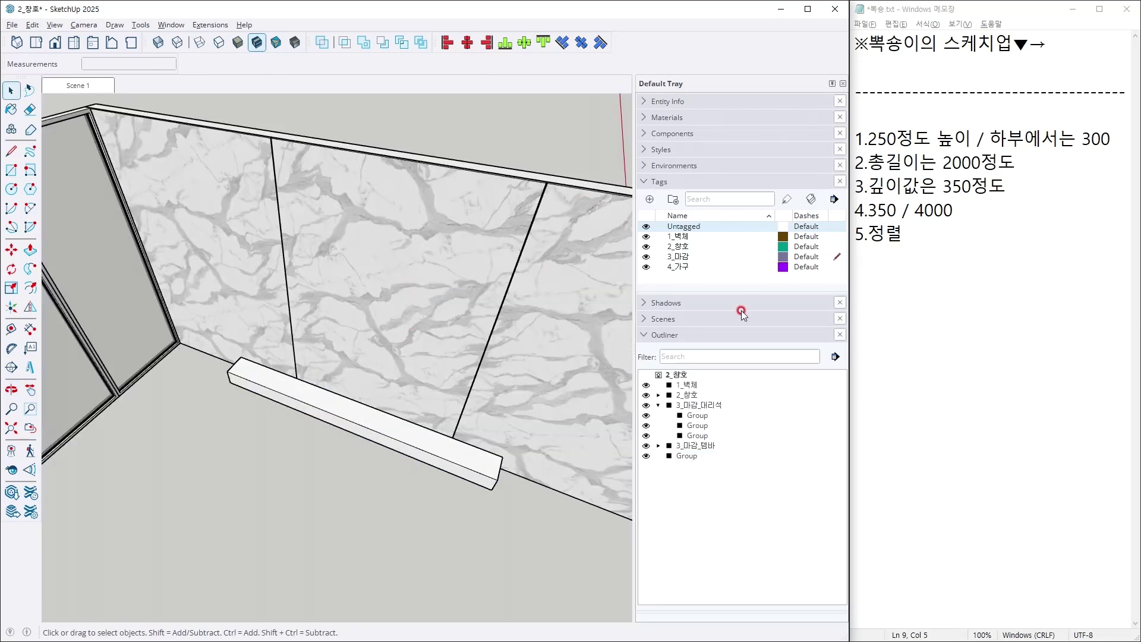
pyautogui.moveTo(370, 352); pyautogui.dragTo(397, 344, button='middle')
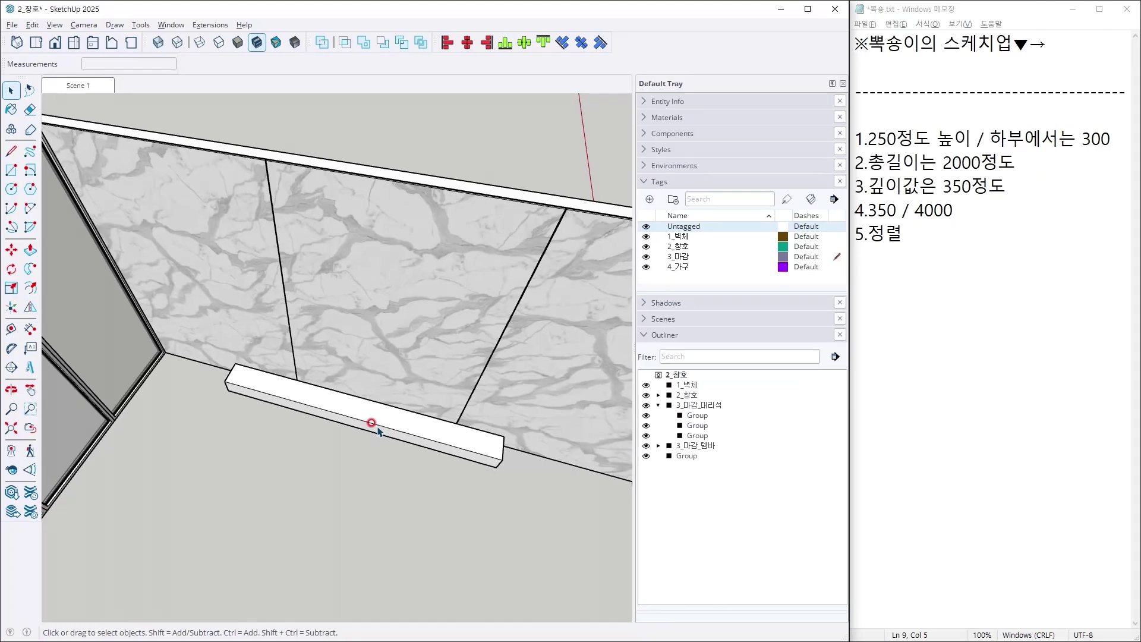
# Centre the cabinet group along the 3_마감_대리석 marble wall group using Align to Green - Centre.
pyautogui.click(386, 401)
pyautogui.keyDown('shift'); pyautogui.click(414, 341); pyautogui.keyUp('shift')
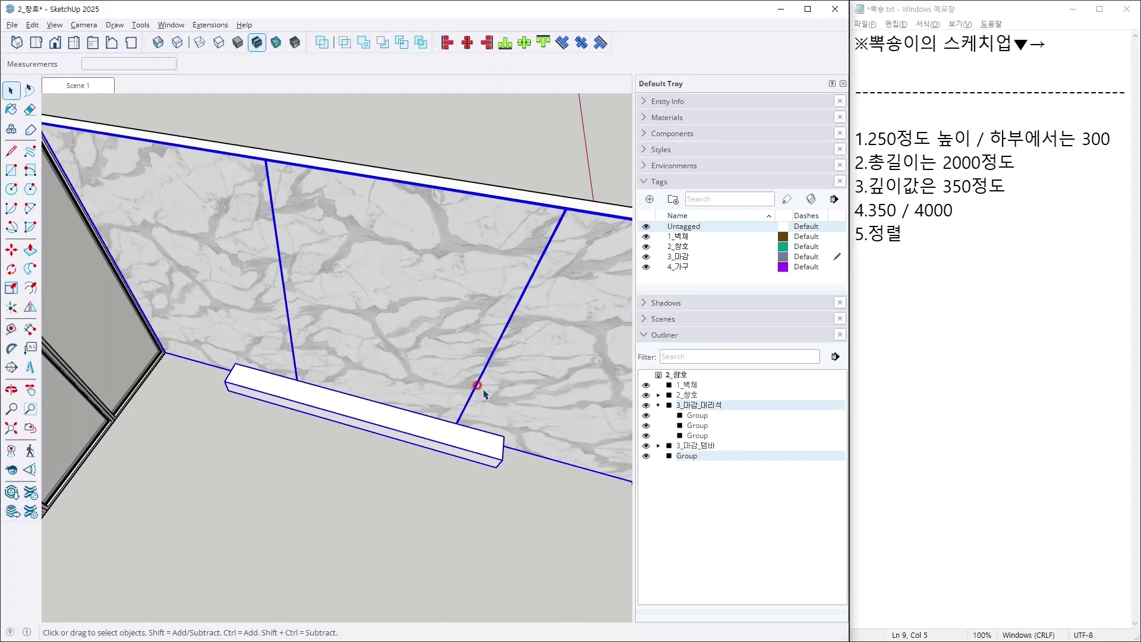
pyautogui.click(530, 44)
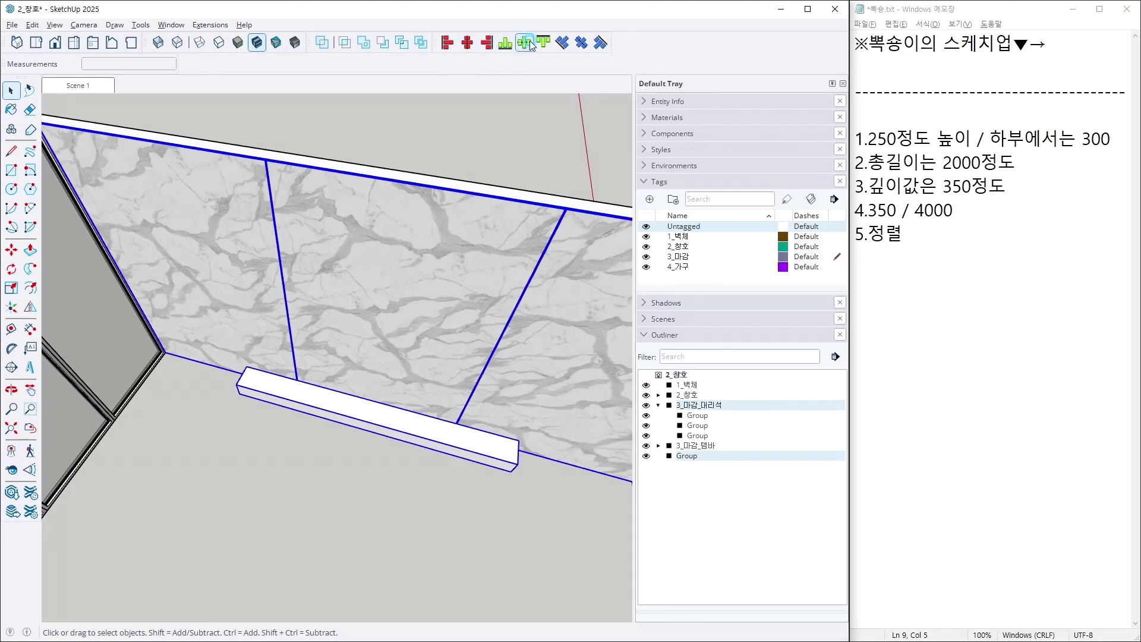
pyautogui.hotkey('ctrl', 'z')
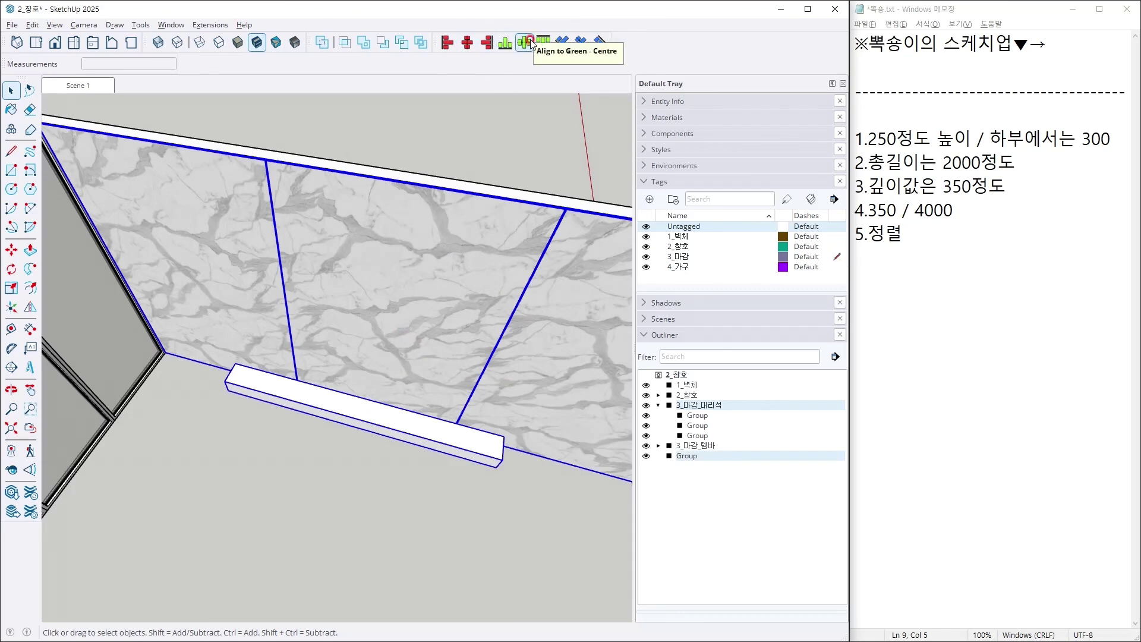
pyautogui.click(529, 45)
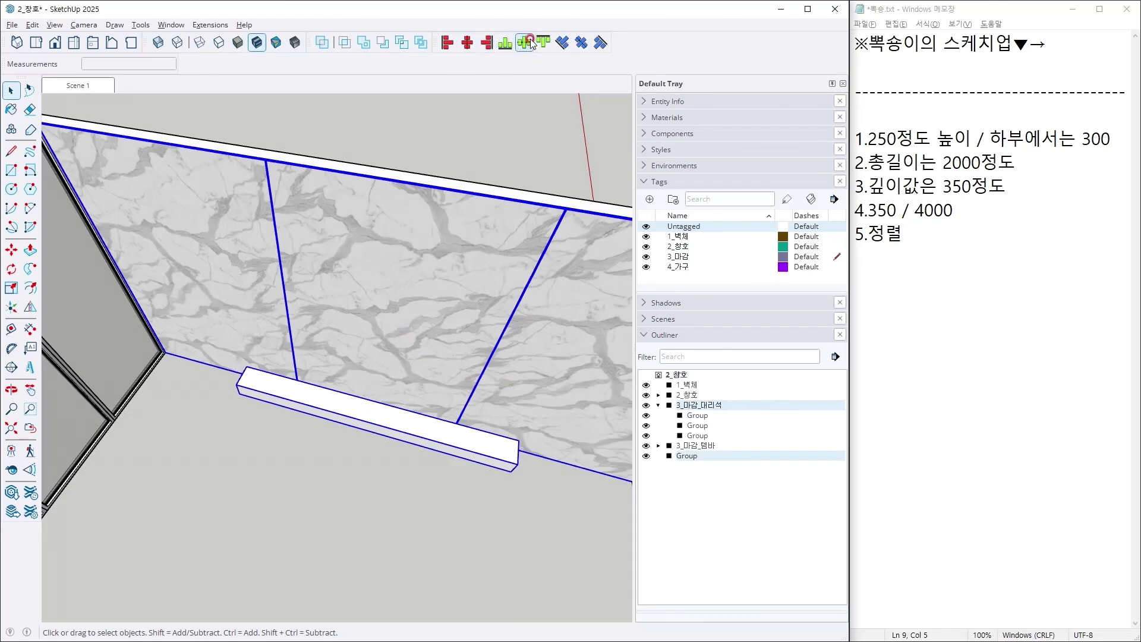
pyautogui.click(512, 118)
# Move the cabinet group straight up along the blue axis to float above the floor at the noted 300 mm.
pyautogui.scroll(2, 407, 436)
pyautogui.moveTo(402, 455)
pyautogui.mouseDown(button='middle')
pyautogui.moveTo(326, 278)
pyautogui.moveTo(401, 455)
pyautogui.mouseUp(button='middle')
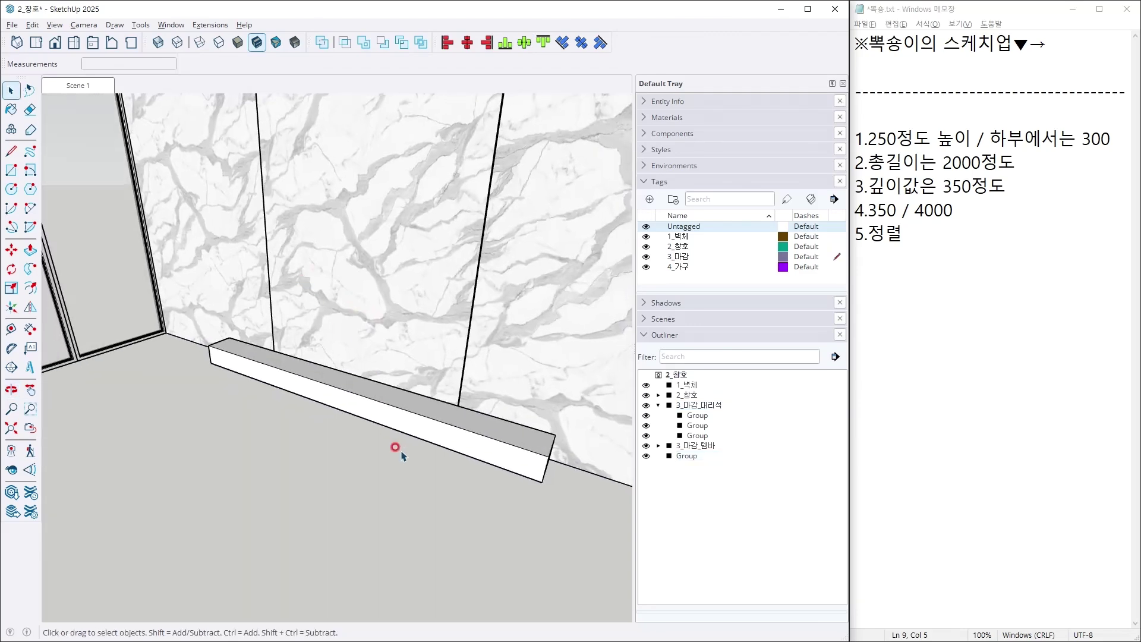
pyautogui.click(412, 441)
pyautogui.press('m')
pyautogui.click(542, 481)
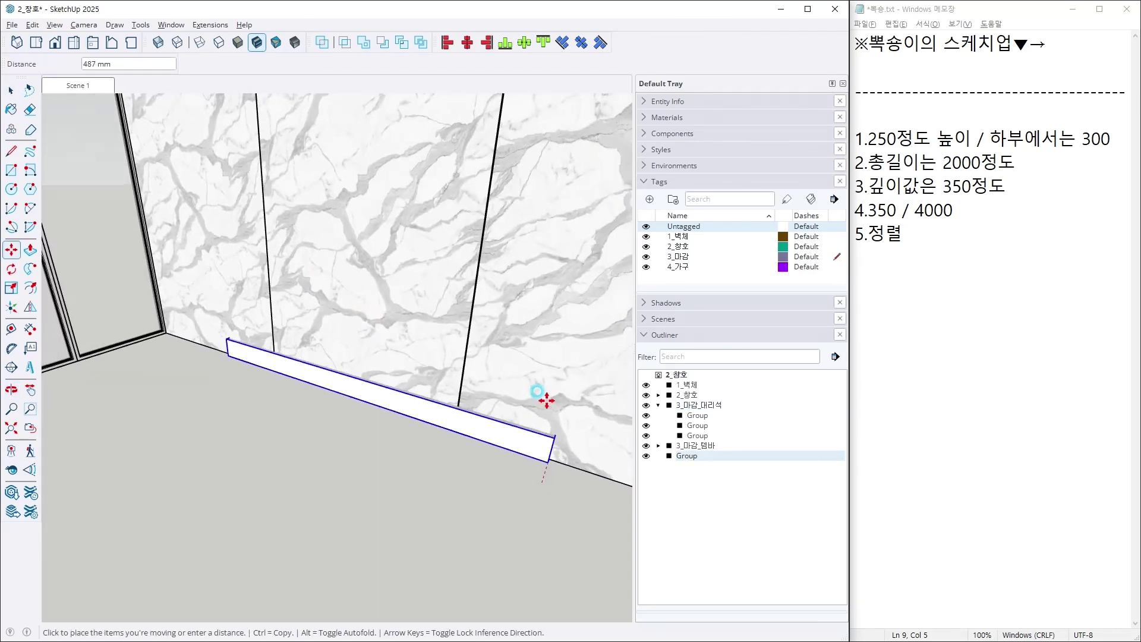
pyautogui.press('Up')
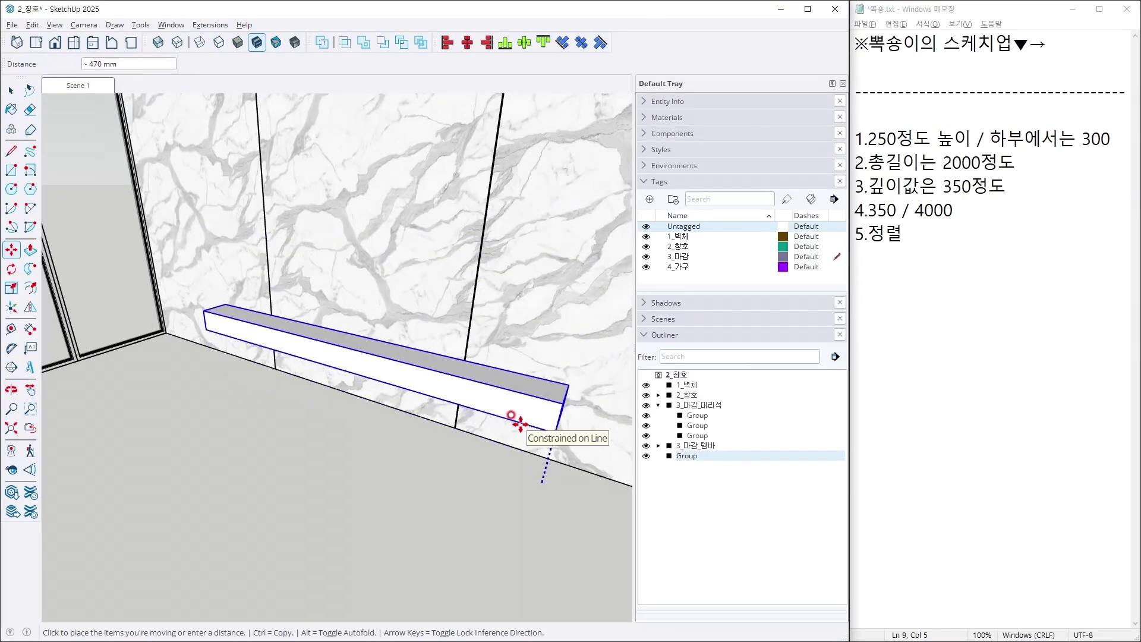
pyautogui.click(522, 423)
pyautogui.press('space')
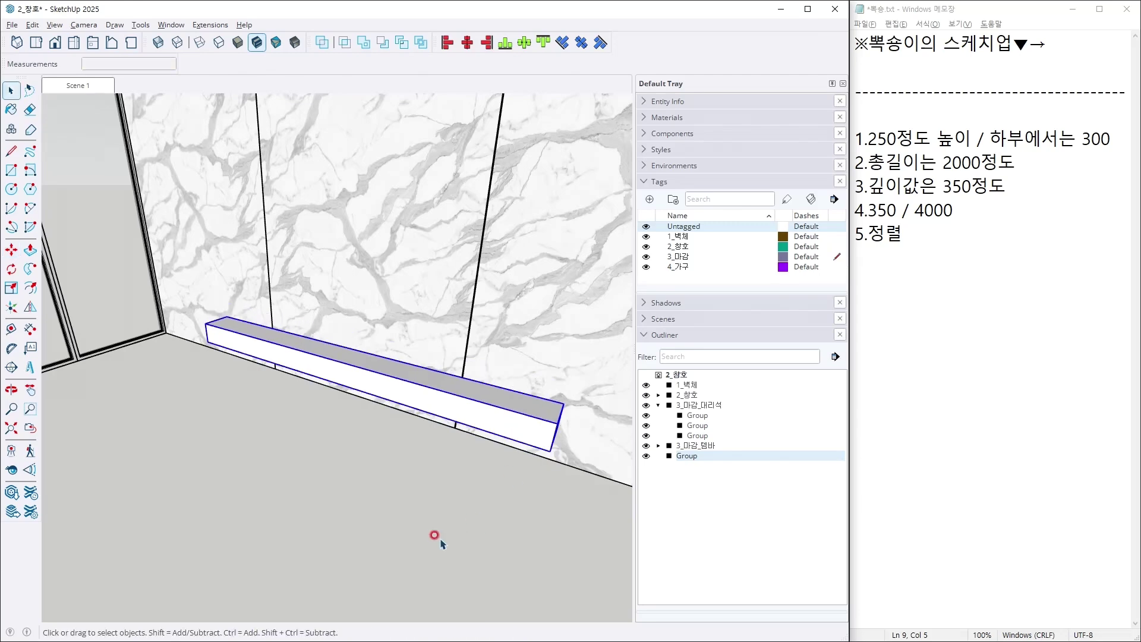
pyautogui.click(440, 540)
# Compare the Scene 1 view with the reference photo, examining the TV cabinet's top, front and end panels.
pyautogui.click(101, 88)
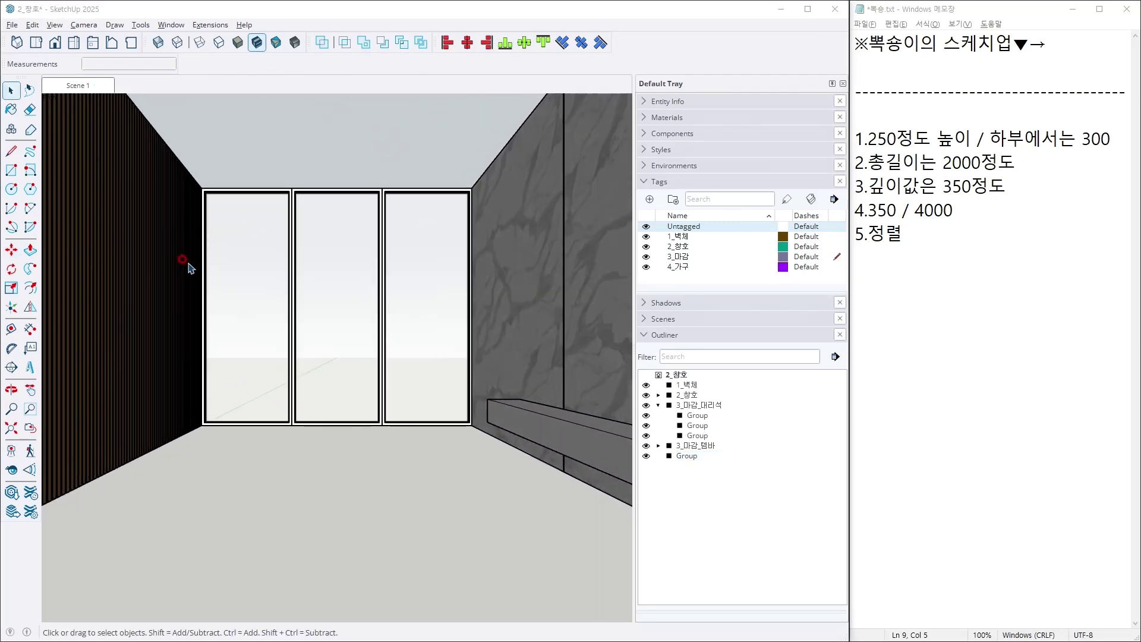
pyautogui.hotkey('alt', 'Tab')
pyautogui.hotkey('alt', 'Tab')
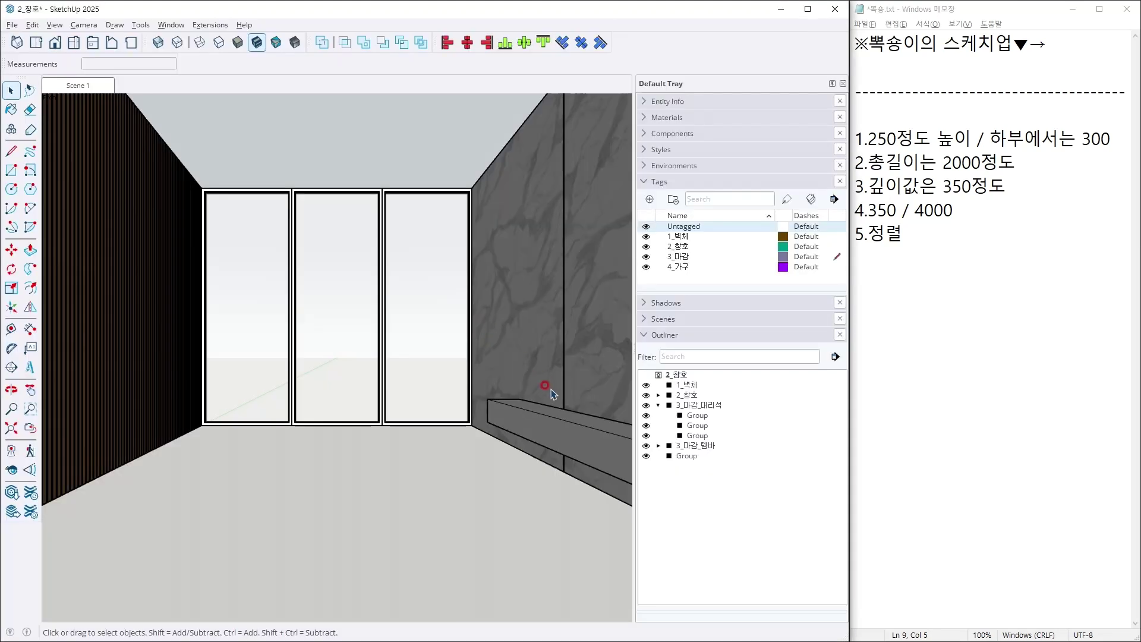
pyautogui.hotkey('alt', 'Tab')
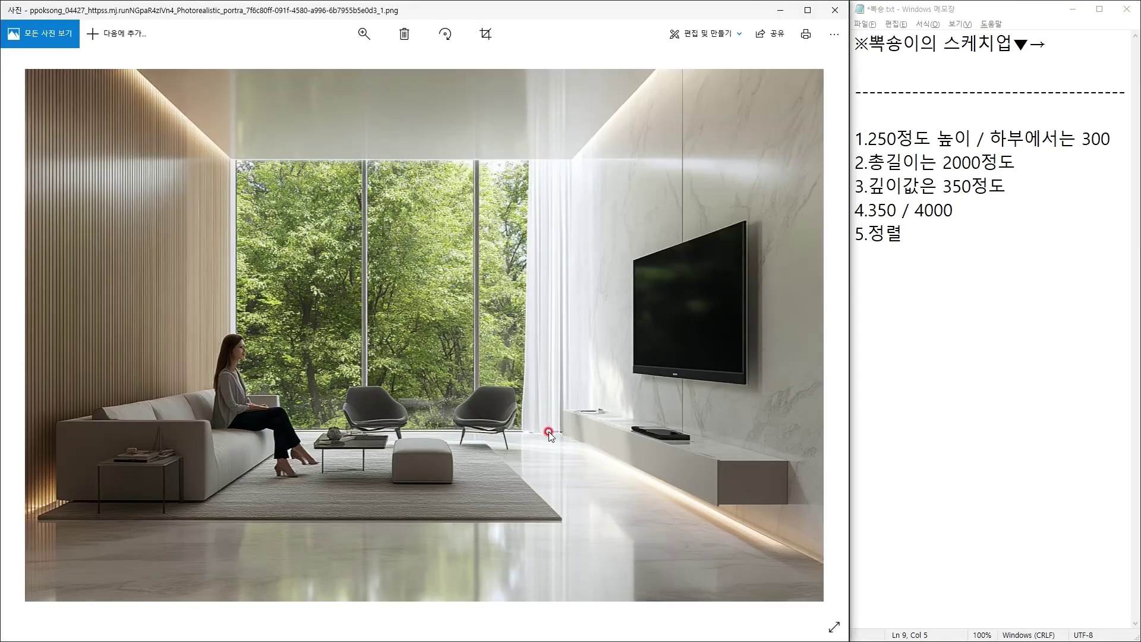
pyautogui.hotkey('alt', 'Tab')
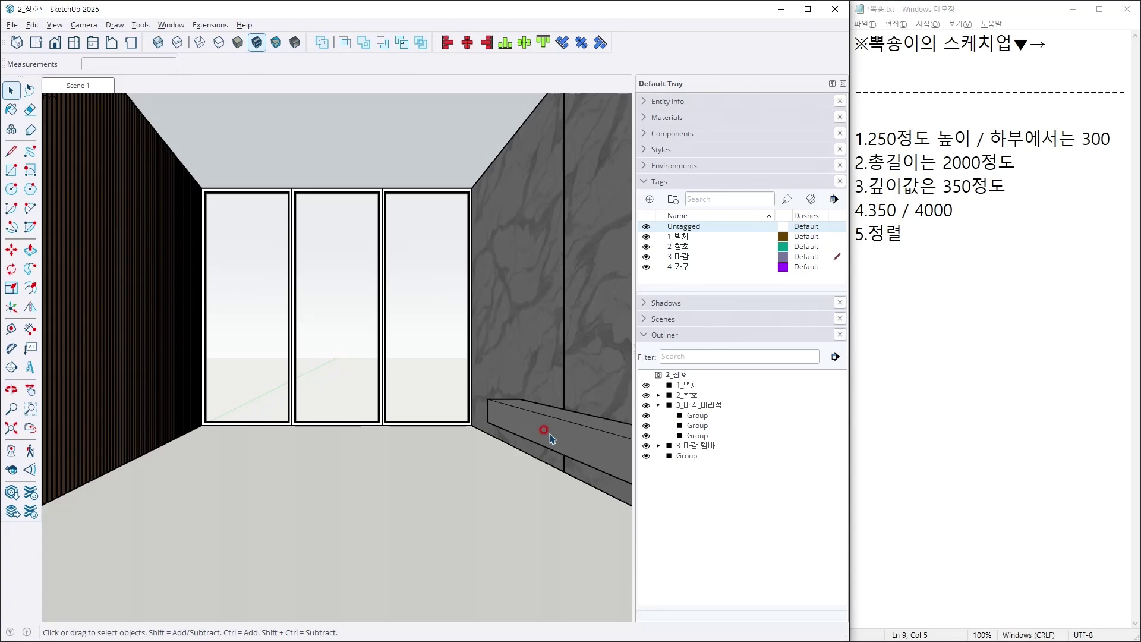
pyautogui.hotkey('alt', 'Tab')
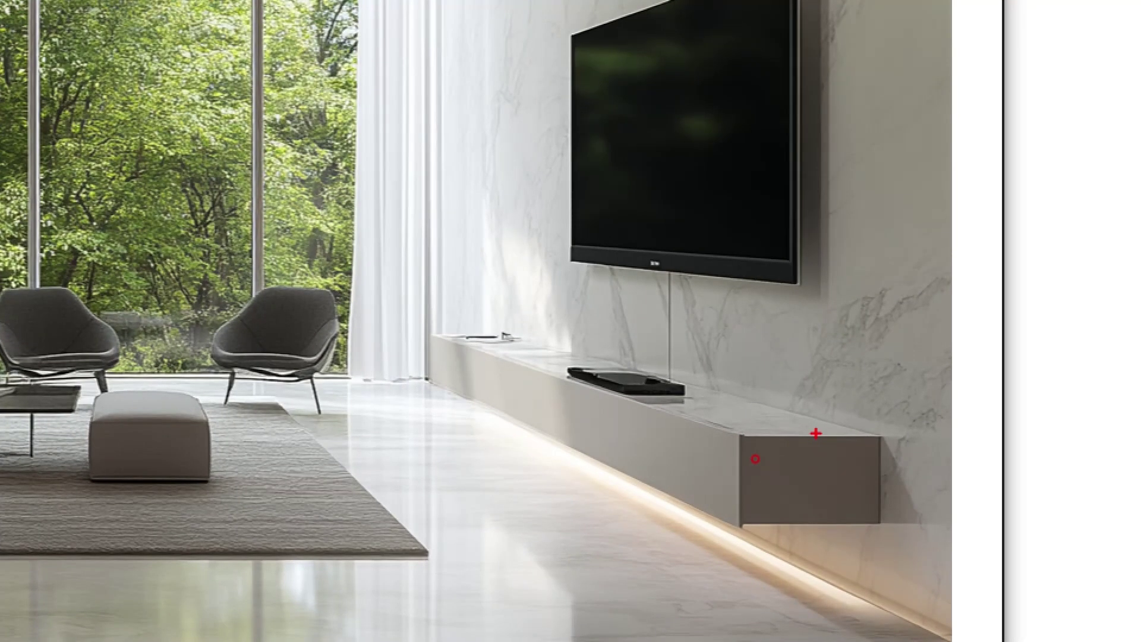
pyautogui.moveTo(835, 350)
pyautogui.mouseDown()
pyautogui.moveTo(783, 394)
pyautogui.moveTo(789, 401)
pyautogui.mouseUp()
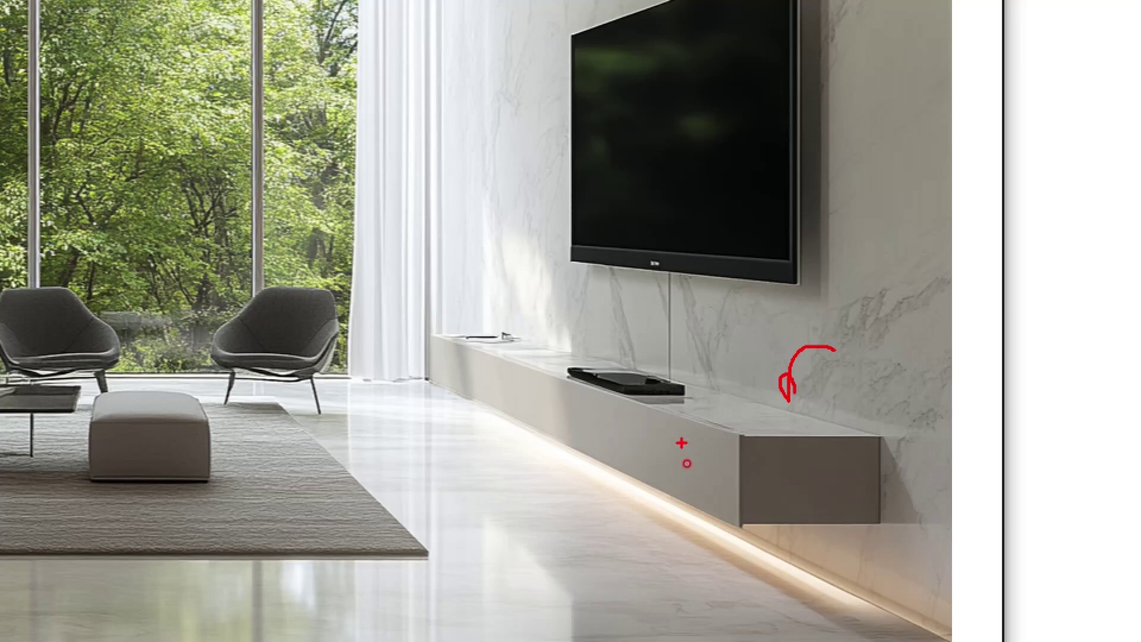
pyautogui.moveTo(631, 425); pyautogui.dragTo(689, 427)
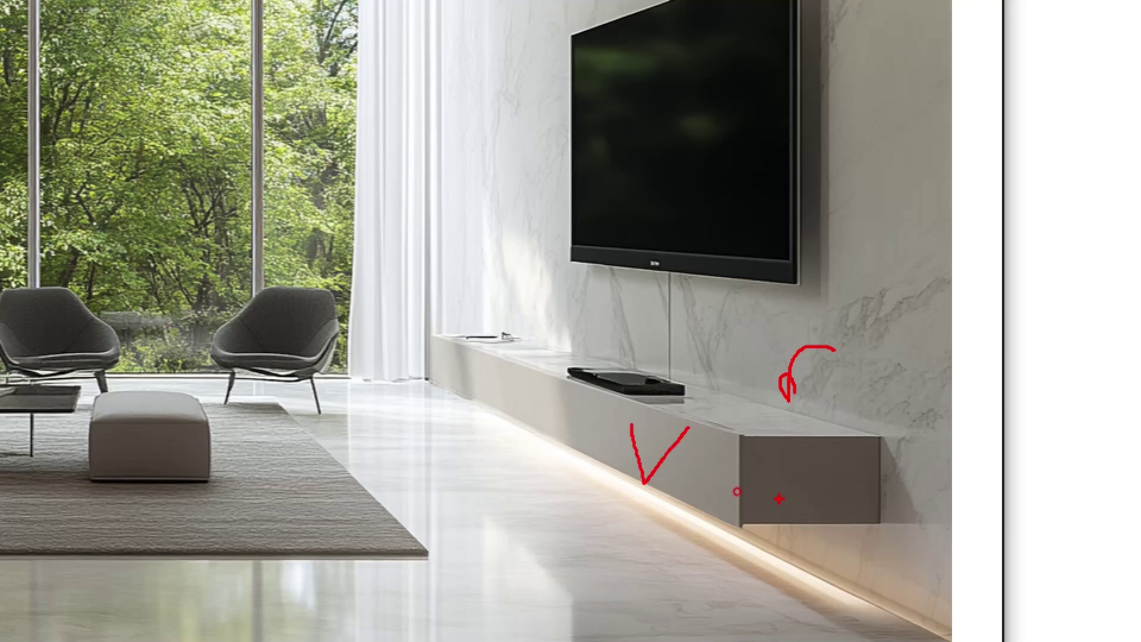
pyautogui.moveTo(806, 482); pyautogui.dragTo(883, 458)
pyautogui.moveTo(773, 429); pyautogui.dragTo(812, 378)
pyautogui.moveTo(749, 459); pyautogui.dragTo(743, 380)
pyautogui.press('Escape')
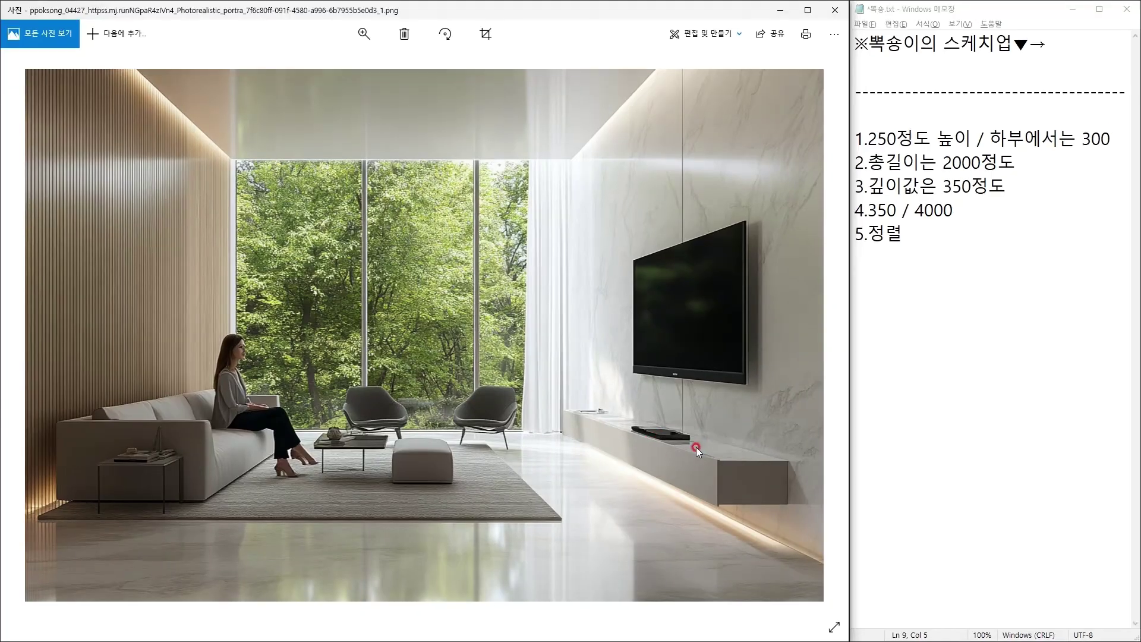
pyautogui.hotkey('alt', 'Tab')
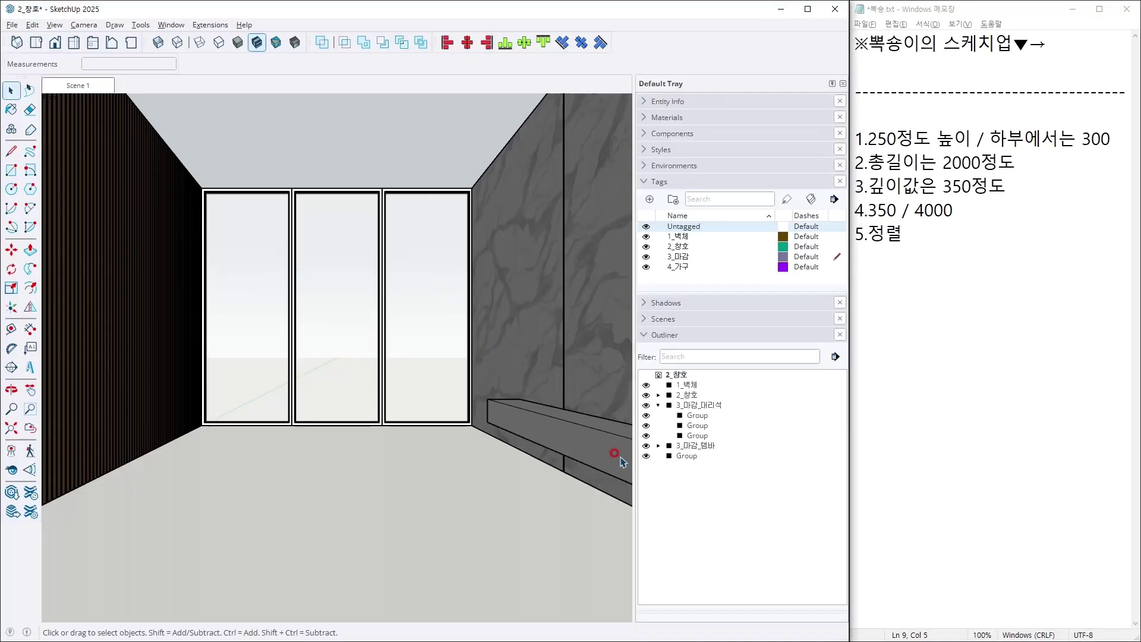
# Isolate the cabinet group by inverting the selection and hiding all the other groups.
pyautogui.click(550, 441)
pyautogui.hotkey('ctrl', 'shift', 'i')
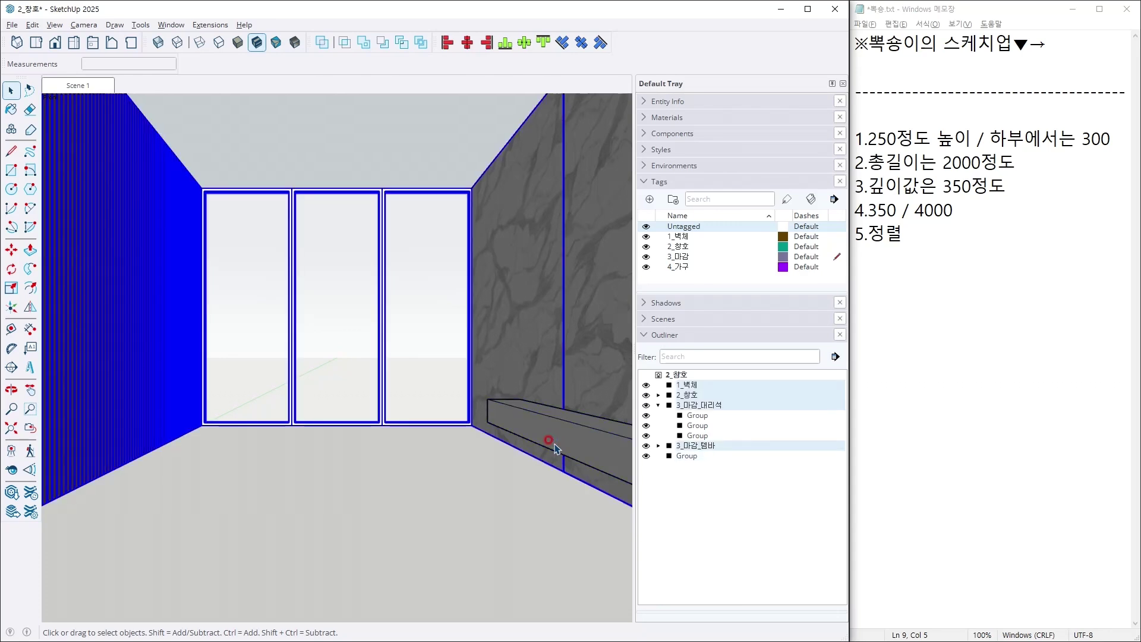
pyautogui.press('h')
pyautogui.press('2')
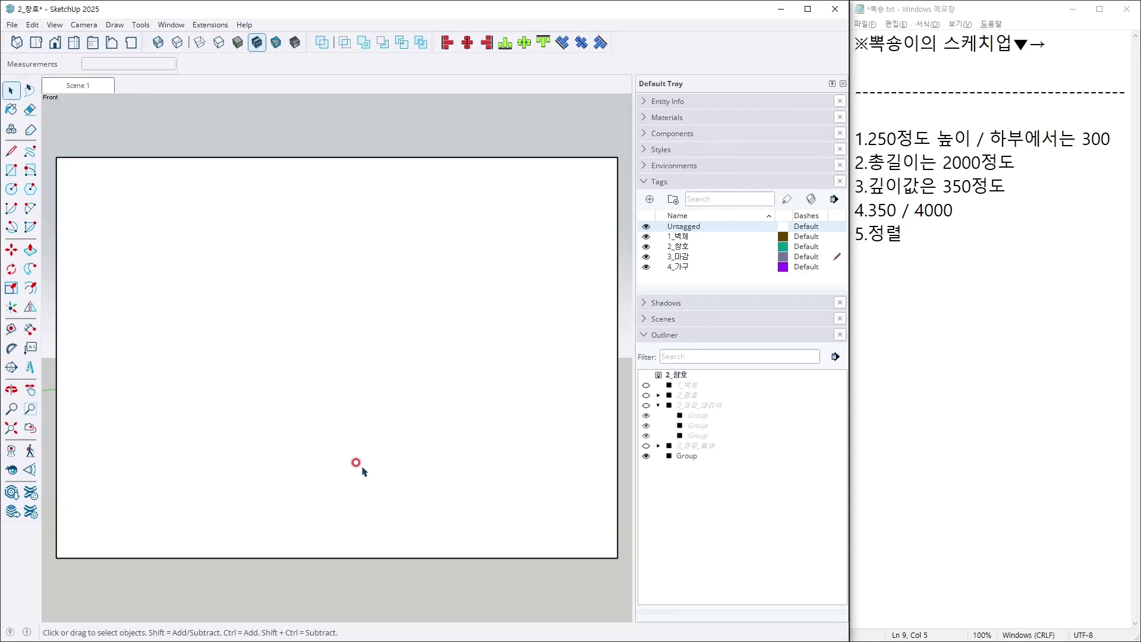
# Draw a 4000 × 250 mm rectangle over the cabinet's long front face, from corner to opposite corner.
pyautogui.moveTo(357, 466); pyautogui.dragTo(400, 466, button='middle')
pyautogui.scroll(3, 395, 479)
pyautogui.scroll(-2, 396, 479)
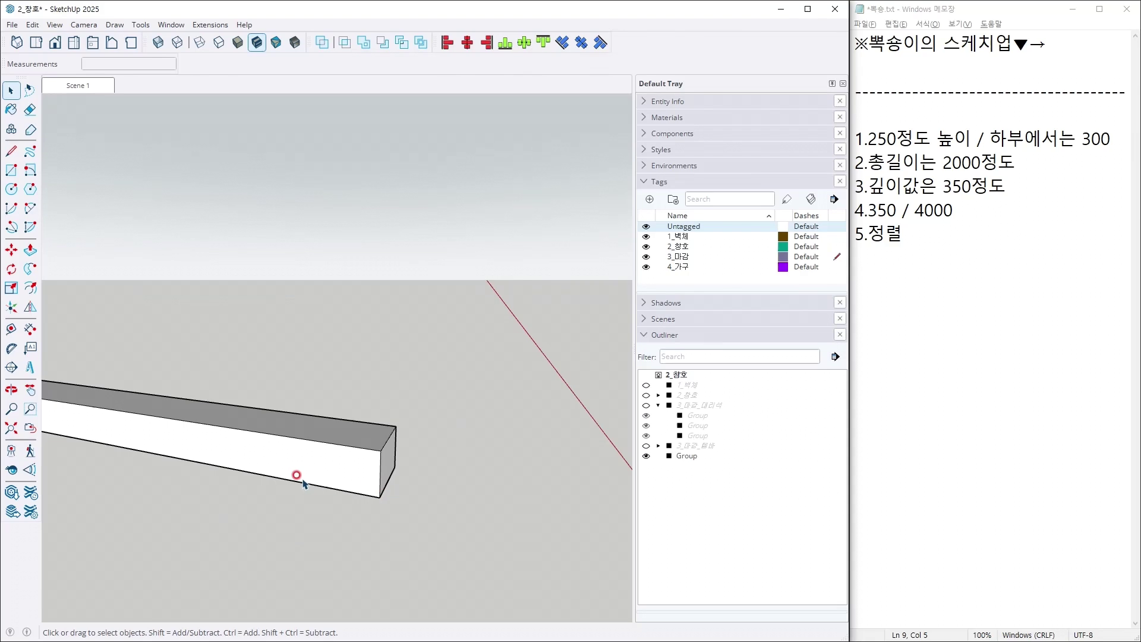
pyautogui.moveTo(296, 476); pyautogui.dragTo(309, 461, button='middle')
pyautogui.keyDown('shift'); pyautogui.moveTo(309, 461); pyautogui.dragTo(400, 428, button='middle'); pyautogui.keyUp('shift')
pyautogui.scroll(-3, 323, 444)
pyautogui.press('r')
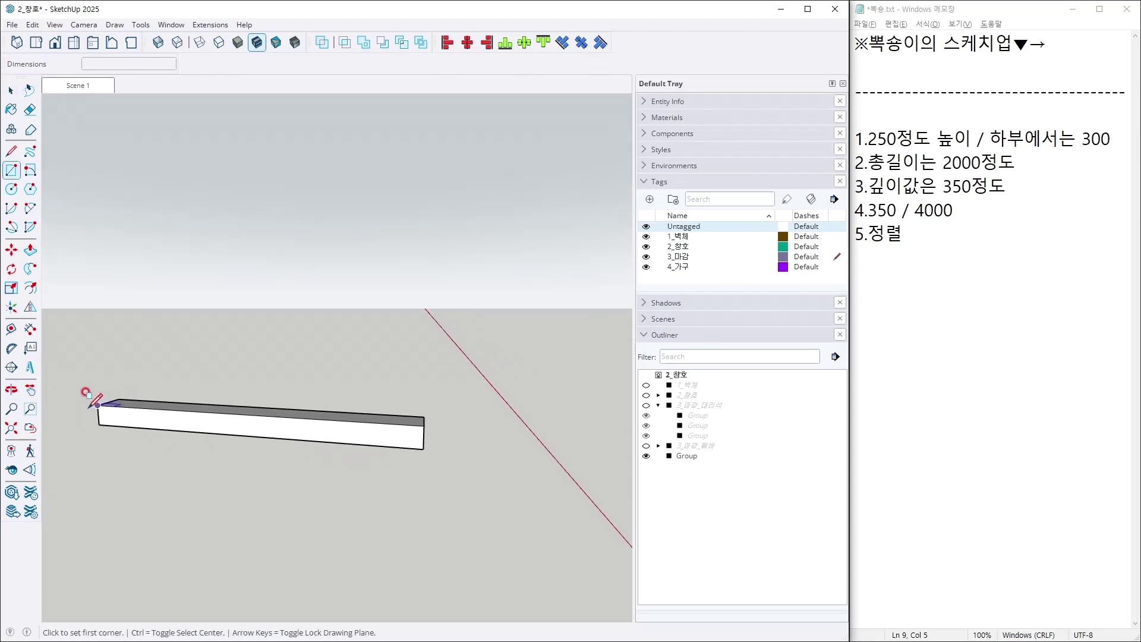
pyautogui.click(98, 405)
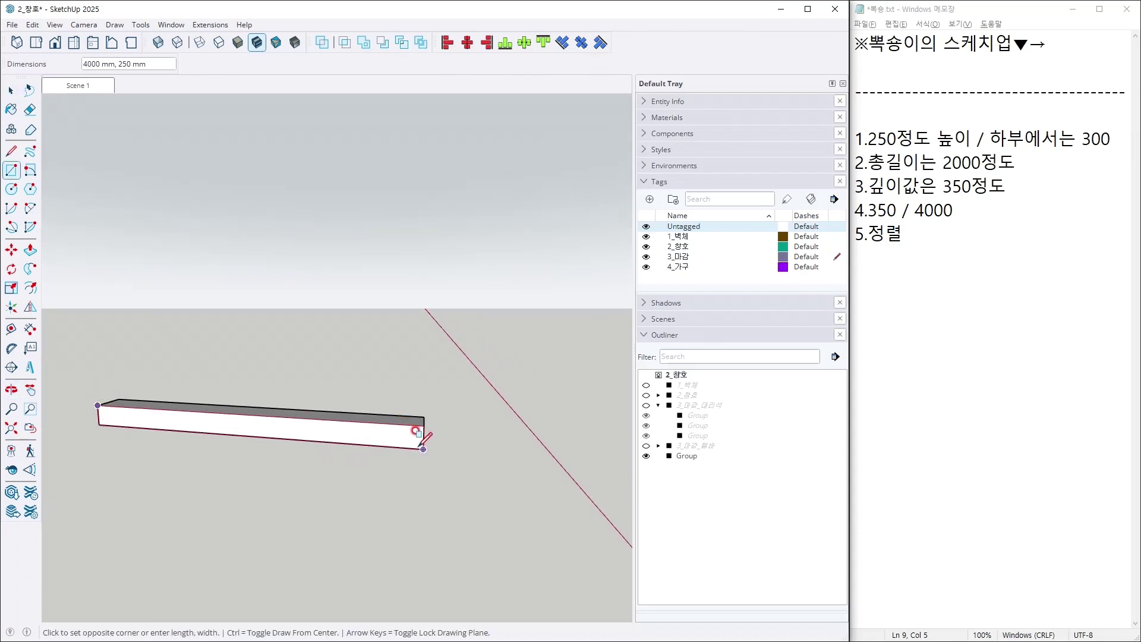
pyautogui.moveTo(410, 425); pyautogui.dragTo(335, 427, button='middle')
pyautogui.press('space')
# Hide the cabinet group so only the front-face rectangle remains in view.
pyautogui.click(372, 427)
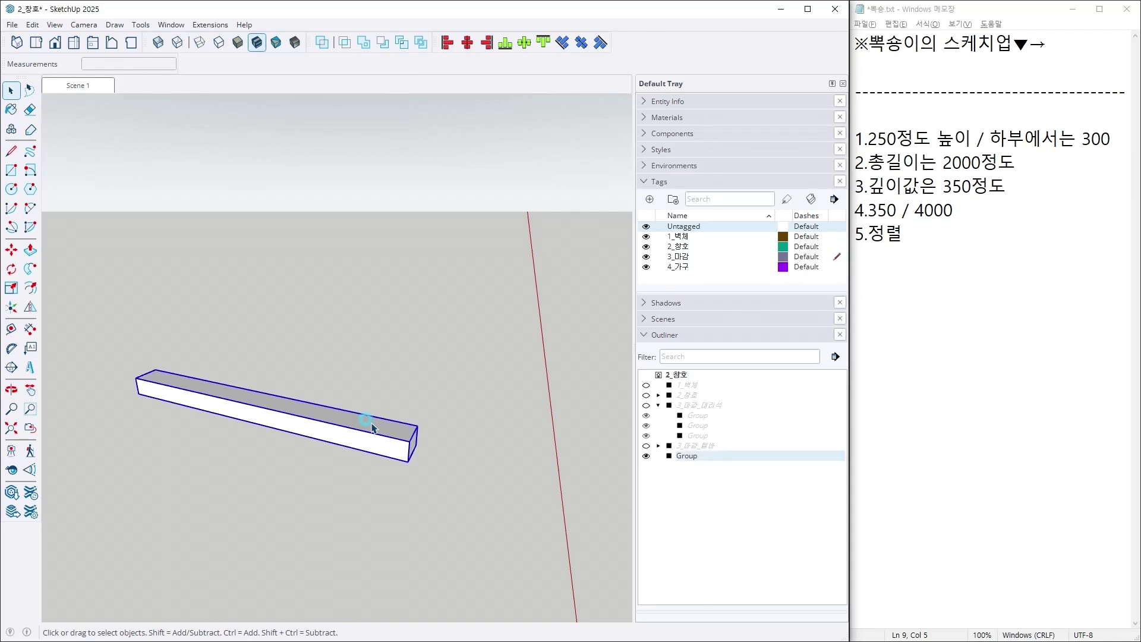
pyautogui.click(199, 439)
pyautogui.moveTo(199, 438); pyautogui.dragTo(107, 408, button='middle')
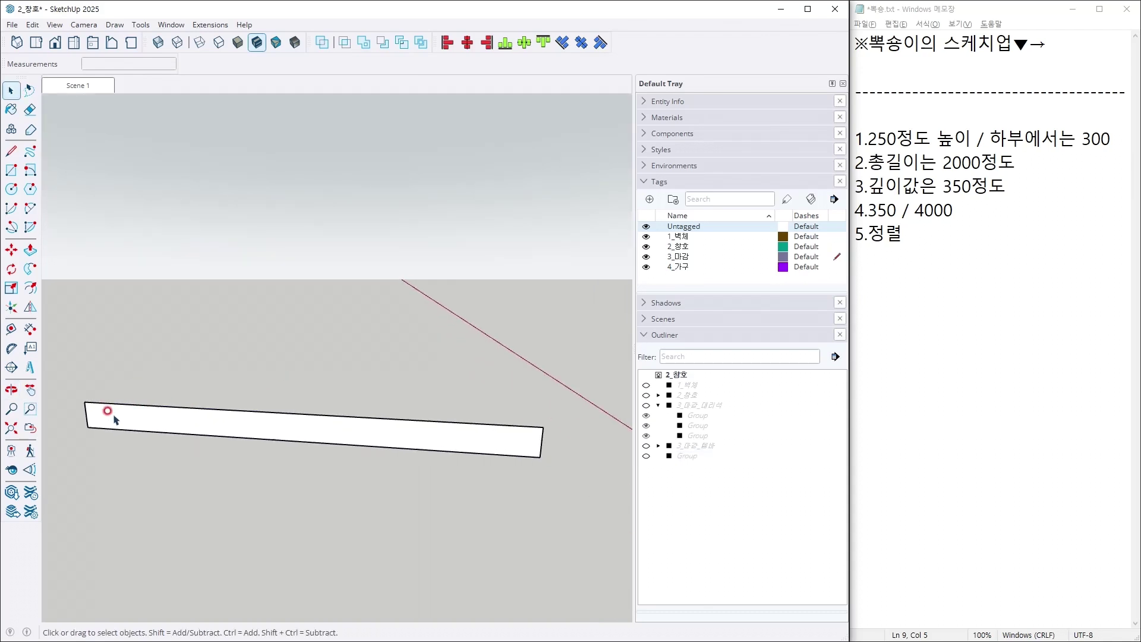
# Place a guide line 700 mm in from the short edge at the rectangle's left end.
pyautogui.press('t')
pyautogui.click(85, 399)
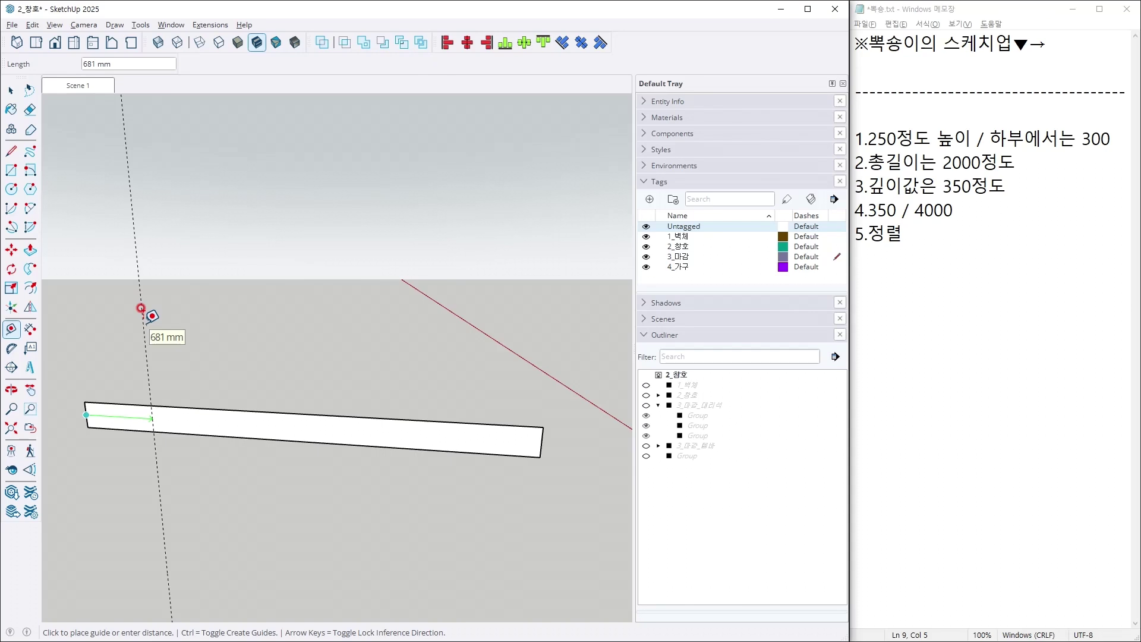
pyautogui.write('700')
pyautogui.press('Return')
pyautogui.press('space')
# Divide the rectangle's upper long edge into 6 equal segments.
pyautogui.scroll(1, 119, 472)
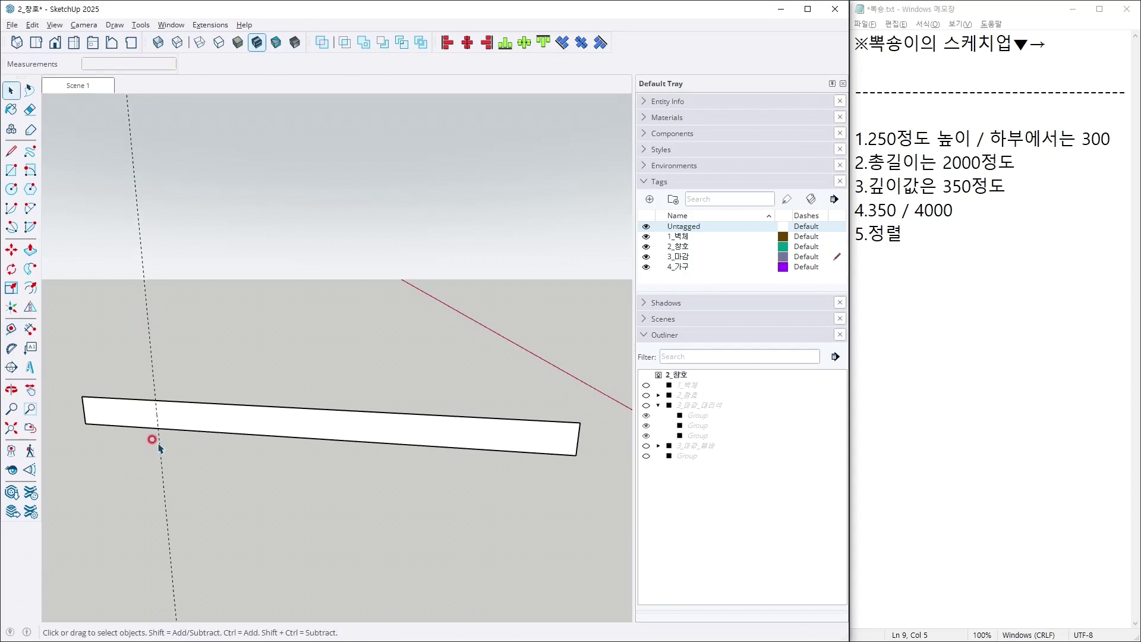
pyautogui.rightClick(186, 405)
pyautogui.click(218, 182)
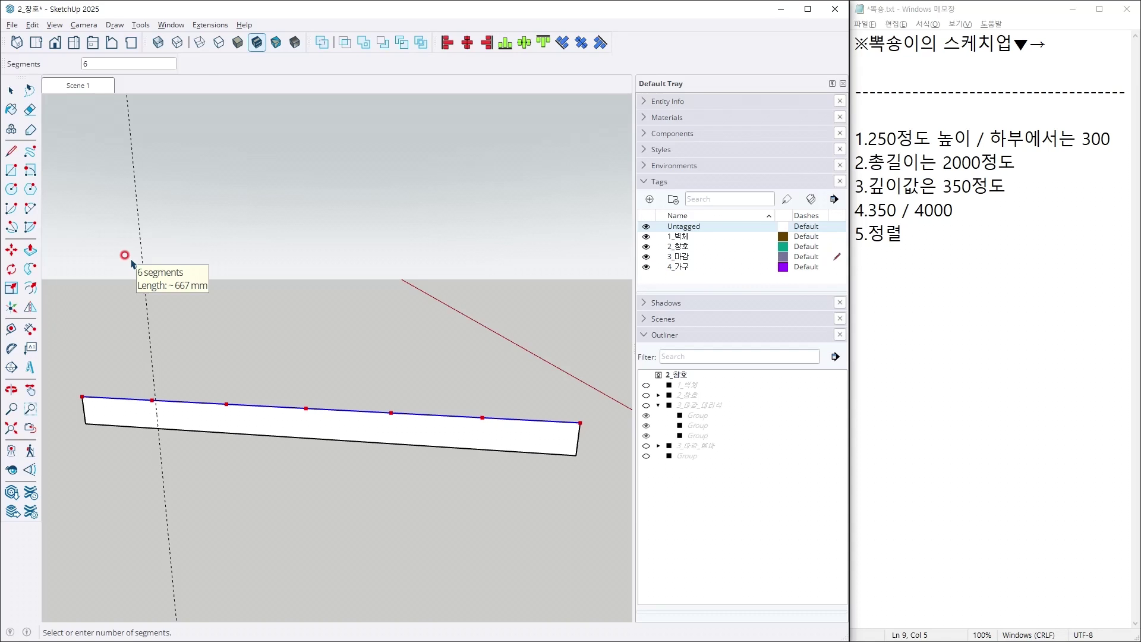
pyautogui.click(130, 261)
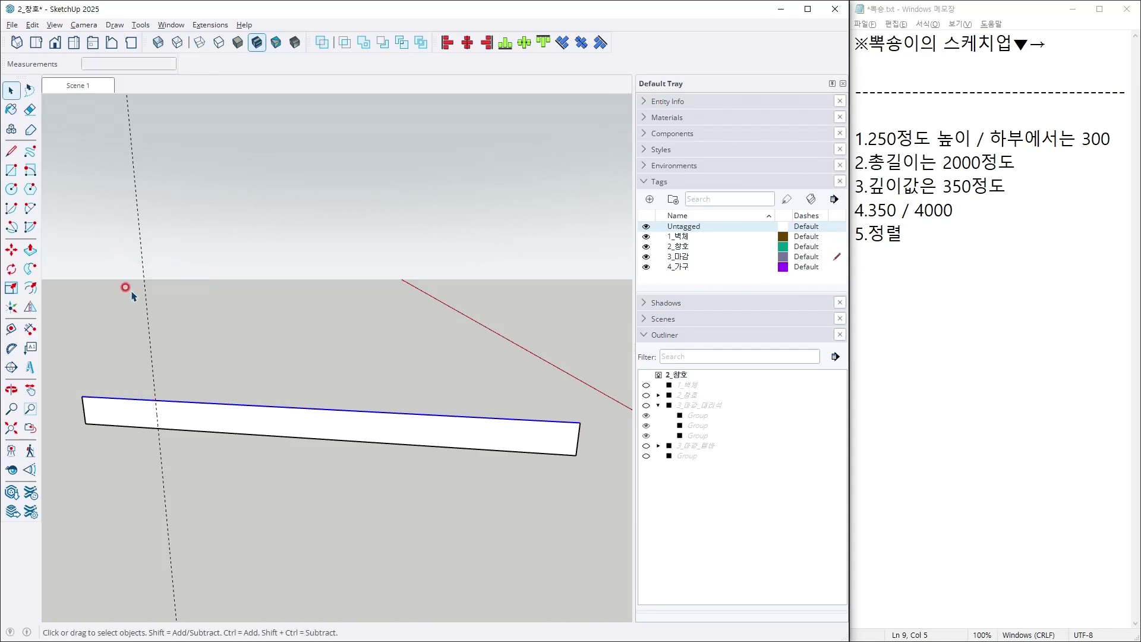
# Turn on the display of edge endpoints in the current style's edge settings.
pyautogui.scroll(4, 131, 428)
pyautogui.moveTo(132, 413); pyautogui.dragTo(127, 383, button='middle')
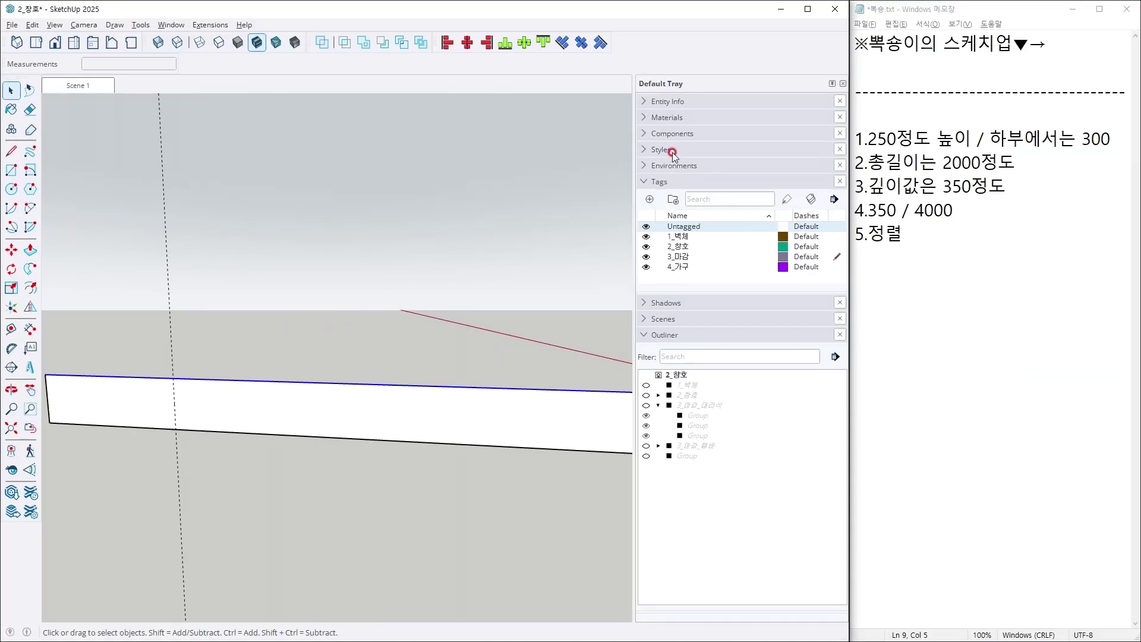
pyautogui.click(666, 150)
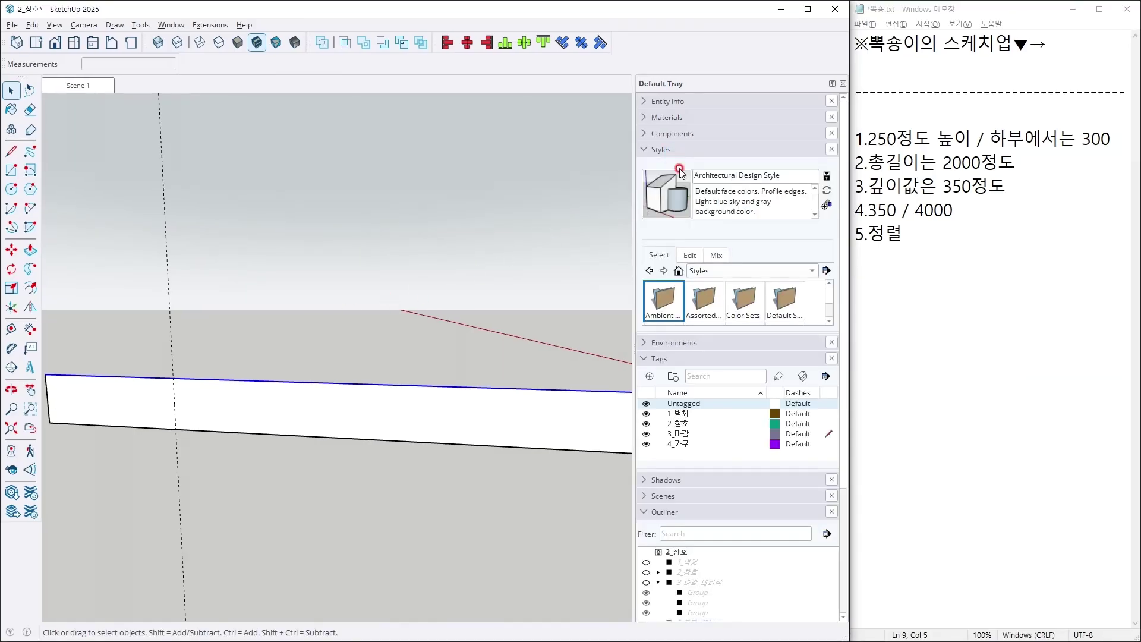
pyautogui.click(690, 256)
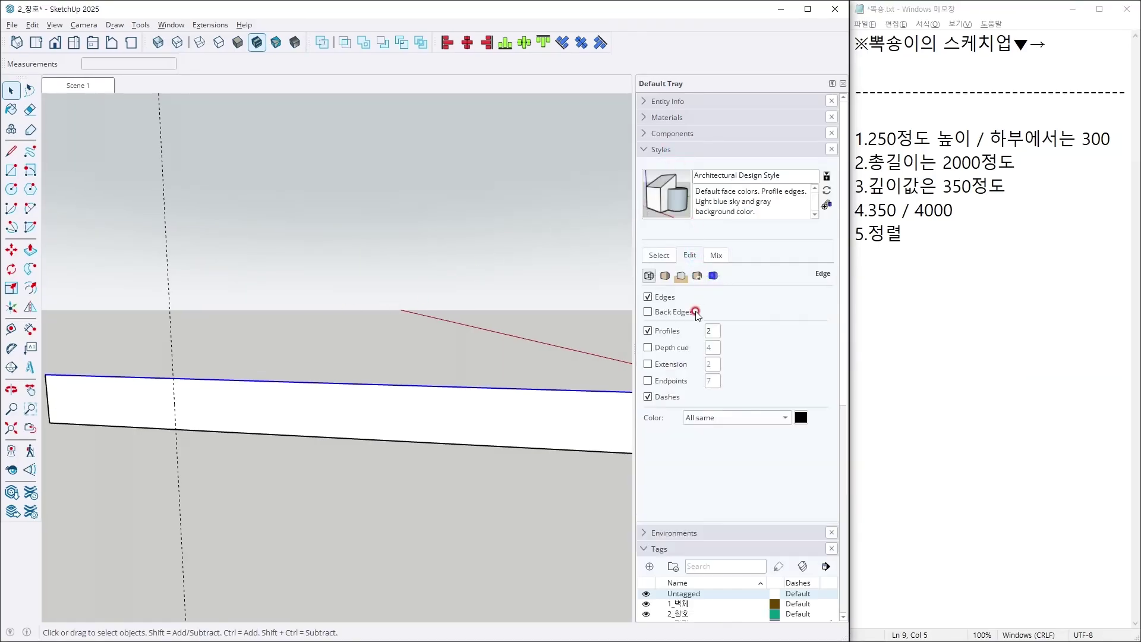
pyautogui.click(669, 380)
# Draw a vertical line from the upper edge's division point beside the guide down to the rectangle's lower edge.
pyautogui.scroll(3, 157, 416)
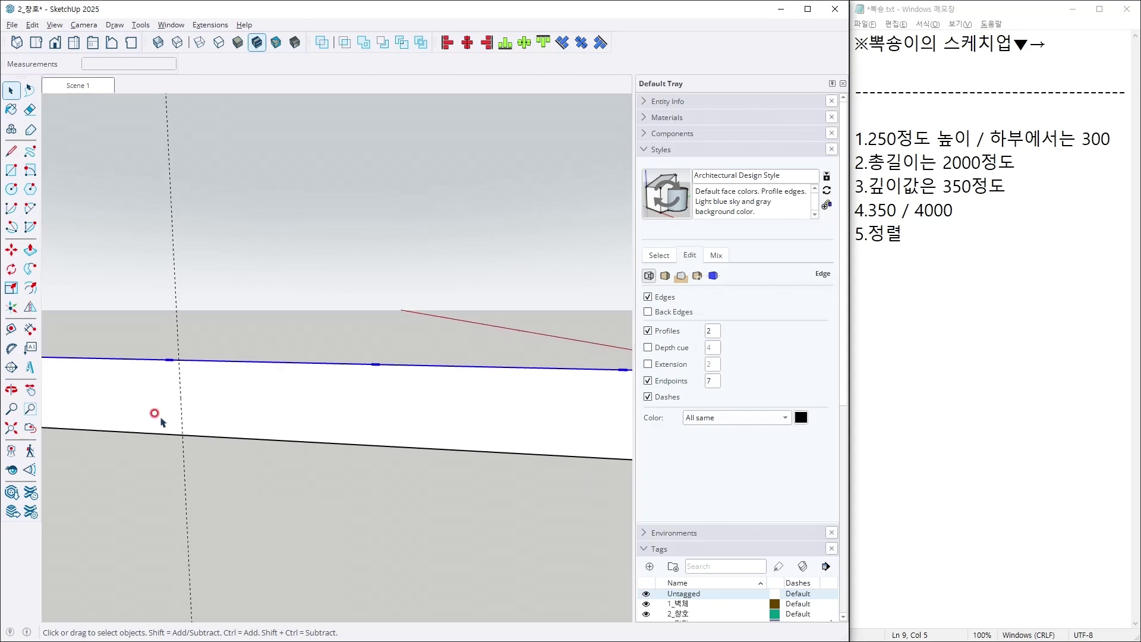
pyautogui.press('l')
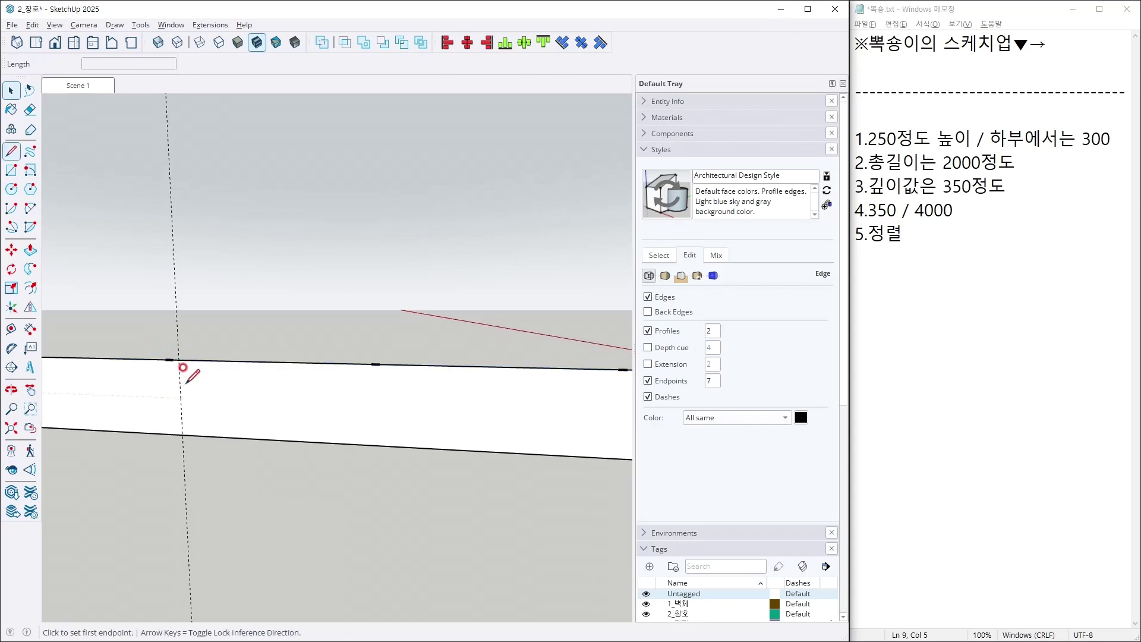
pyautogui.click(169, 359)
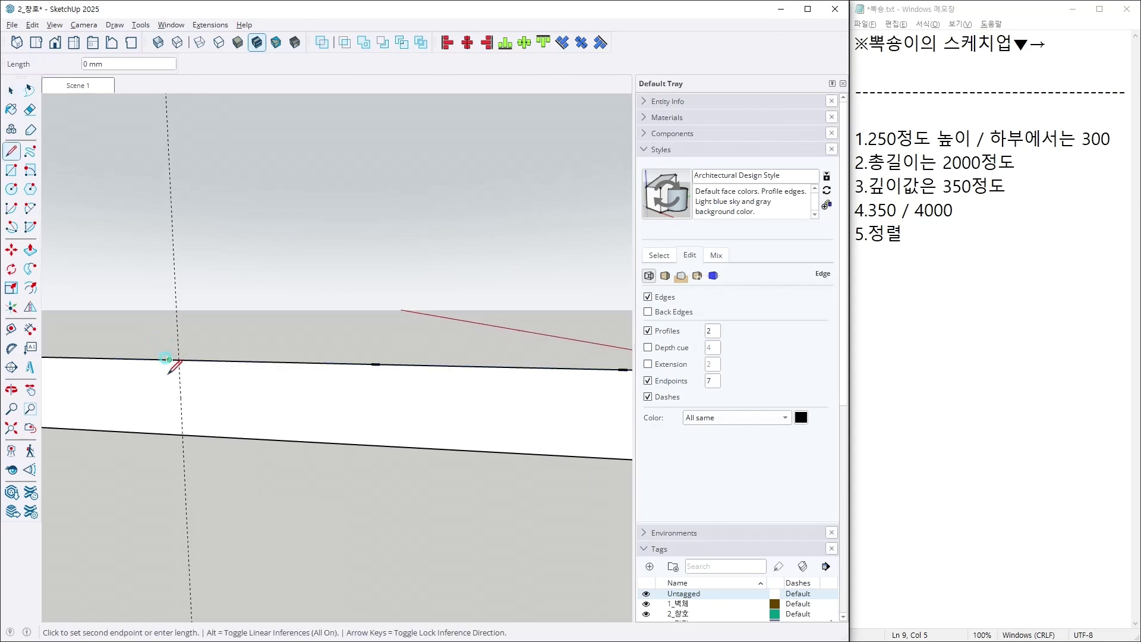
pyautogui.click(173, 434)
pyautogui.press('space')
pyautogui.scroll(-5, 171, 437)
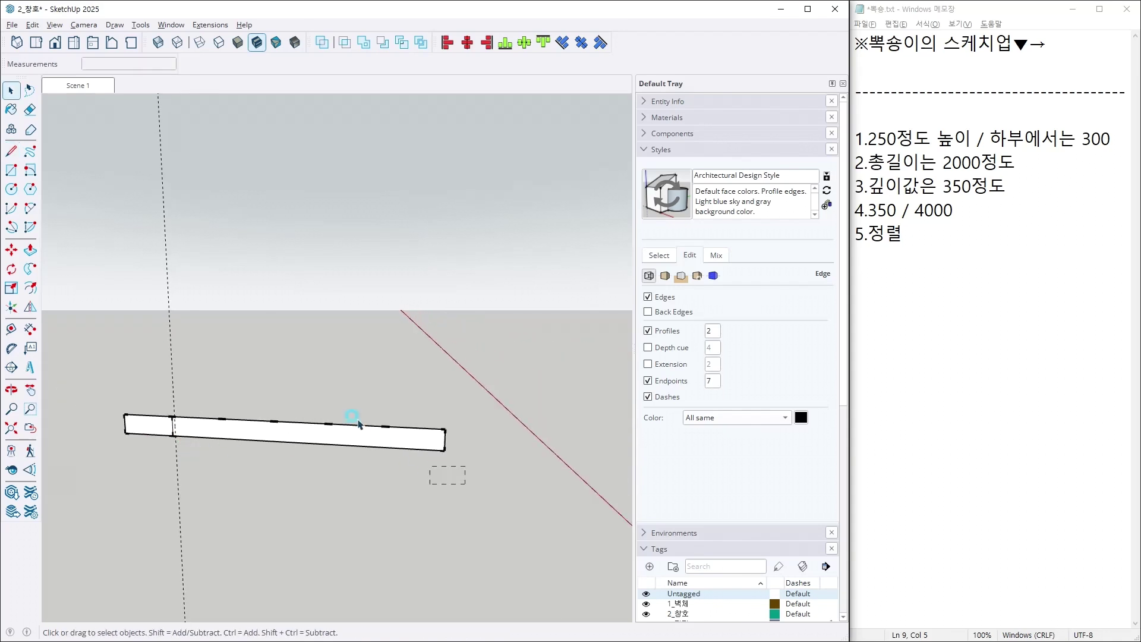
# Delete the guide line and the rest of the front rectangle so only the first door panel's face is left.
pyautogui.moveTo(174, 366); pyautogui.dragTo(171, 361)
pyautogui.press('Delete')
pyautogui.moveTo(171, 361); pyautogui.dragTo(214, 368, button='middle')
pyautogui.scroll(4, 89, 416)
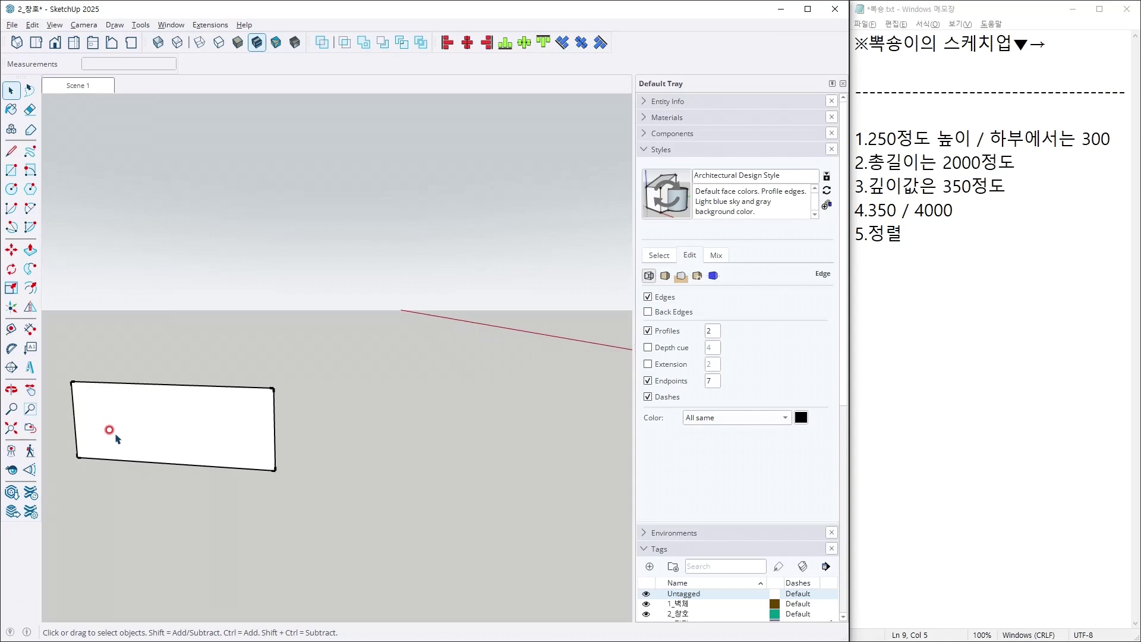
# Shorten the door panel by moving the vertical edge on its inner end 3 mm inward along the cabinet's length.
pyautogui.keyDown('shift'); pyautogui.moveTo(119, 431); pyautogui.dragTo(305, 410, button='middle'); pyautogui.keyUp('shift')
pyautogui.scroll(1, 349, 408)
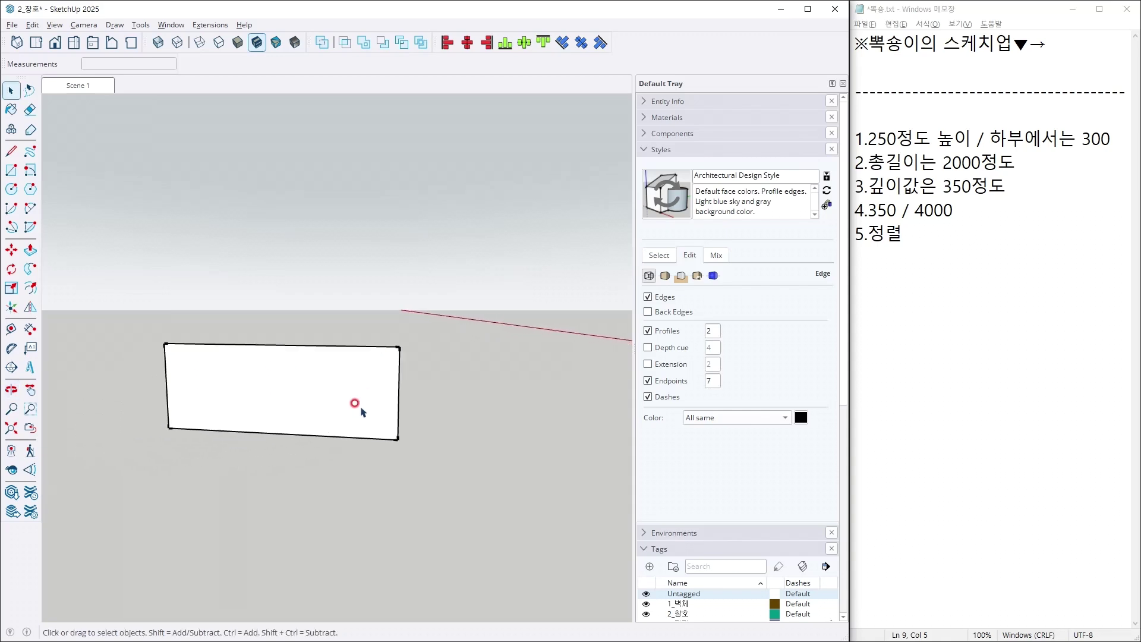
pyautogui.moveTo(424, 400); pyautogui.dragTo(383, 384)
pyautogui.click(398, 390)
pyautogui.press('m')
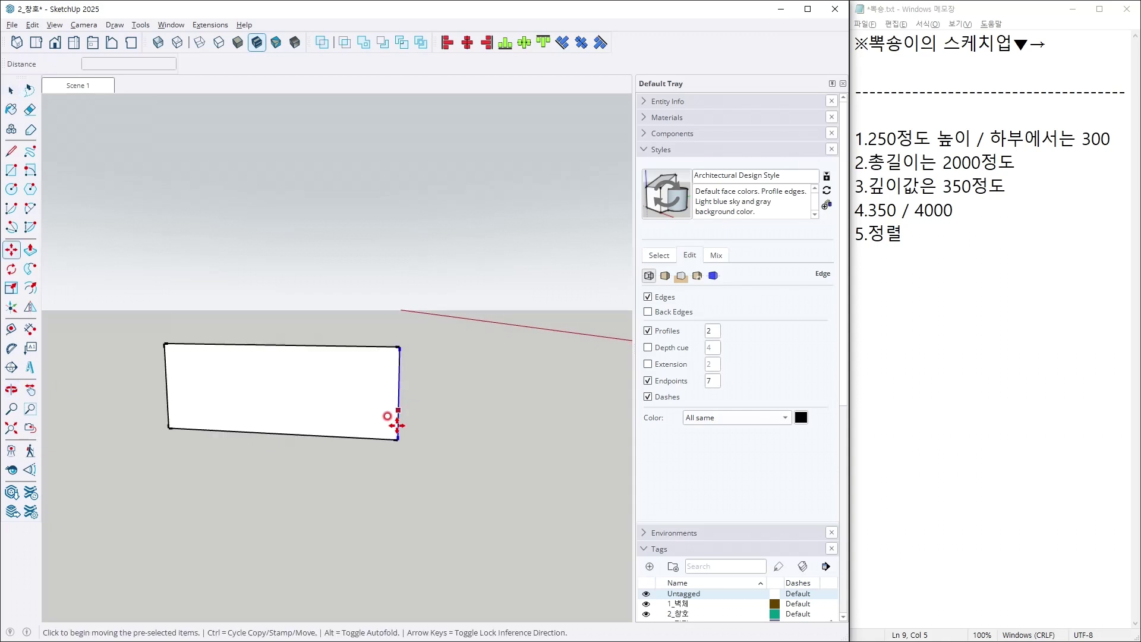
pyautogui.click(397, 436)
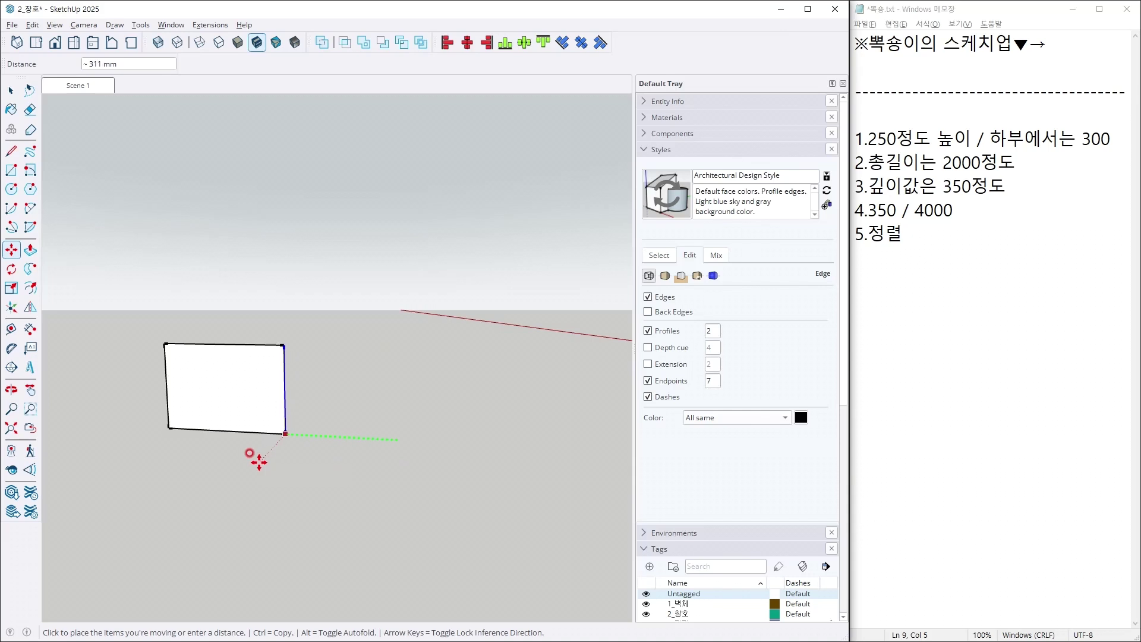
pyautogui.write('3')
pyautogui.press('Return')
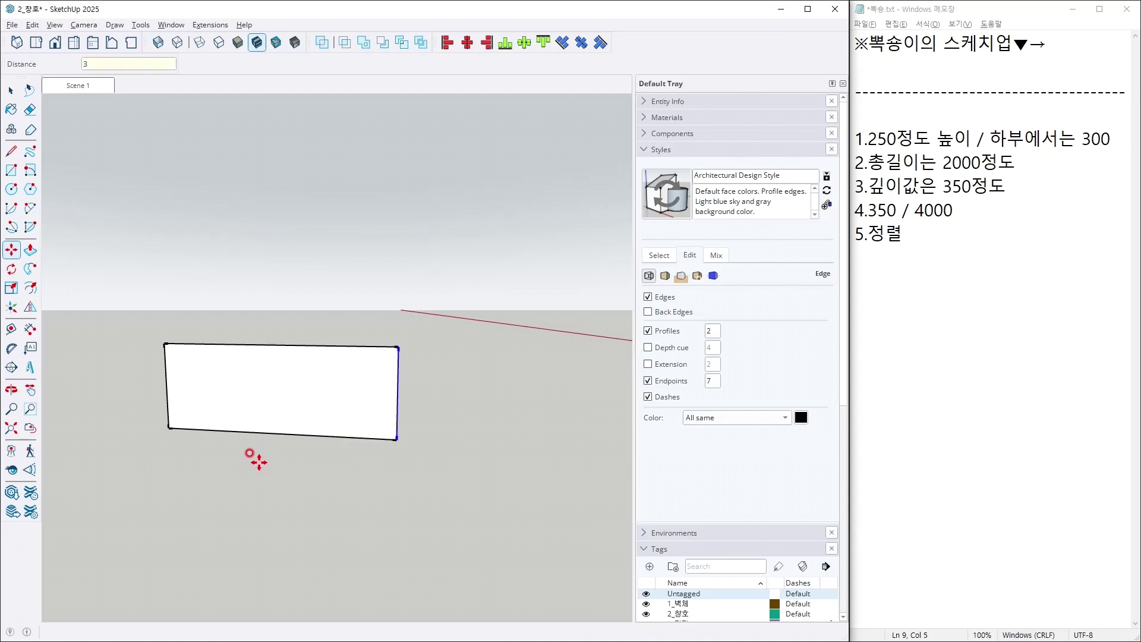
# In Notepad, add the note "6.선 끝선택해서 왼쪽고정" with "→3미리" on the line below it.
pyautogui.click(991, 254)
pyautogui.press('Return')
pyautogui.write('6.')
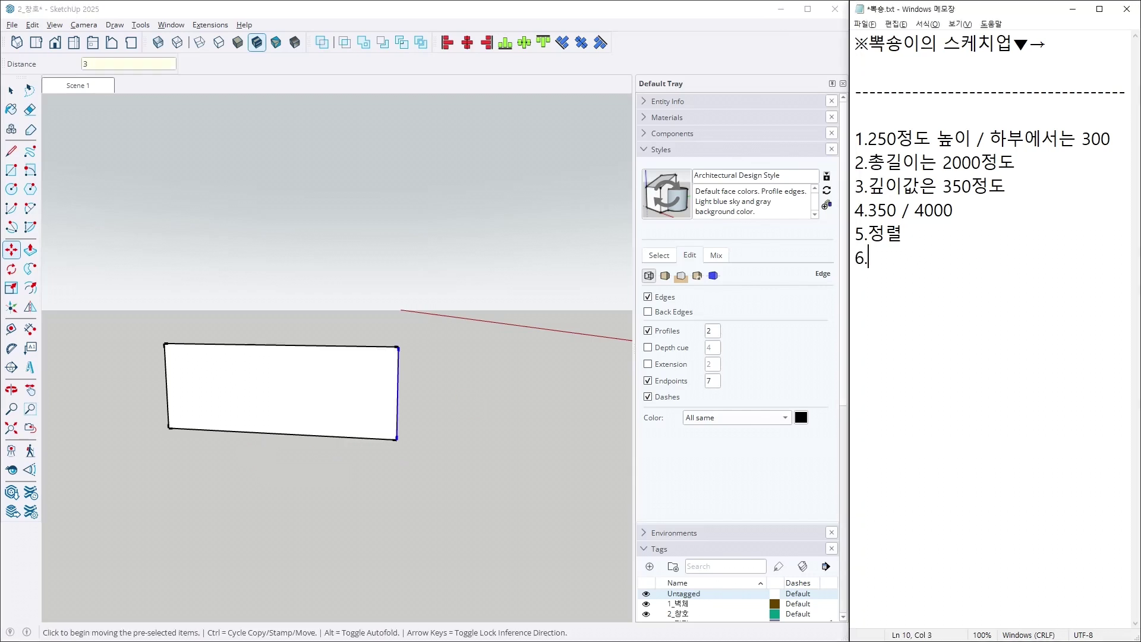
pyautogui.write('선 ㄲ')
pyautogui.write('선 끝선')
pyautogui.write('택해')
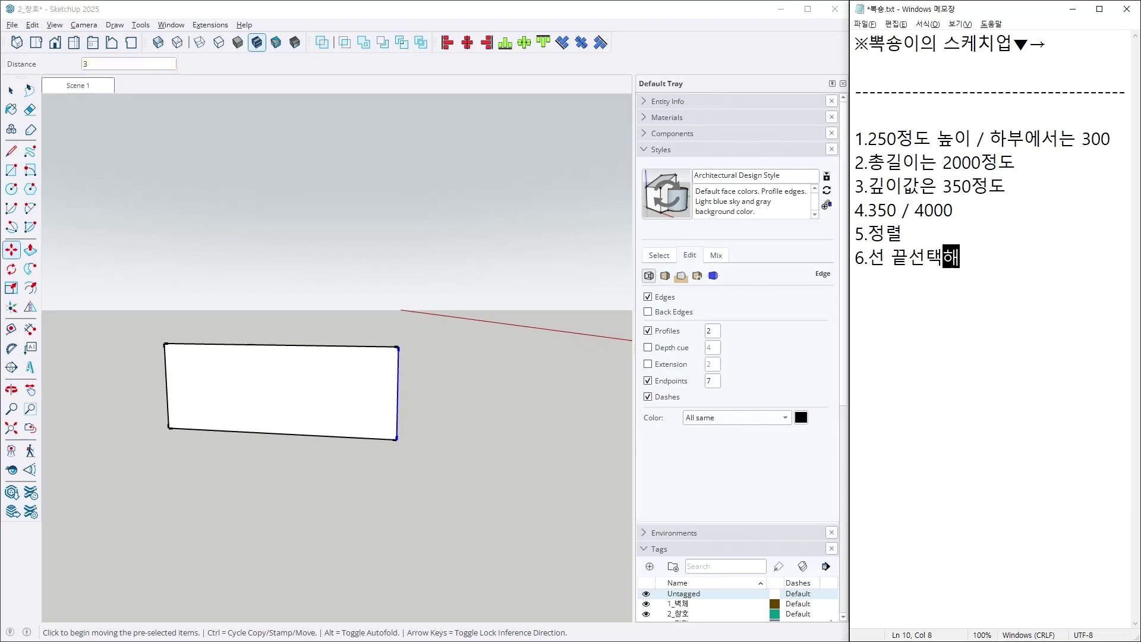
pyautogui.write('서 왼쪽고정')
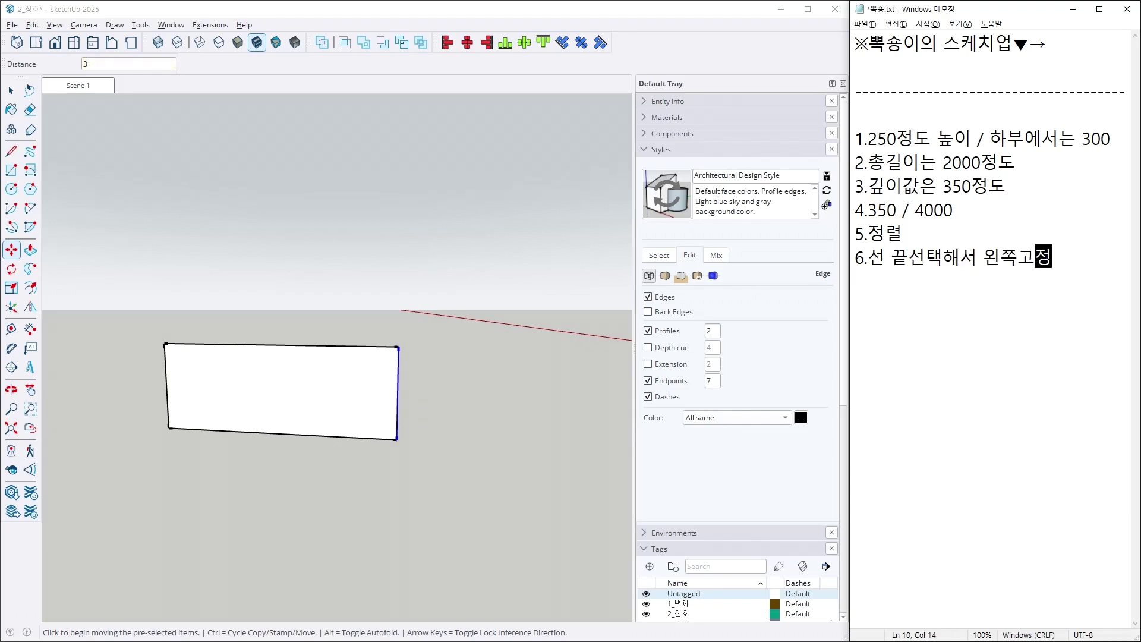
pyautogui.press('Return')
pyautogui.write('→3이')
pyautogui.write('리')
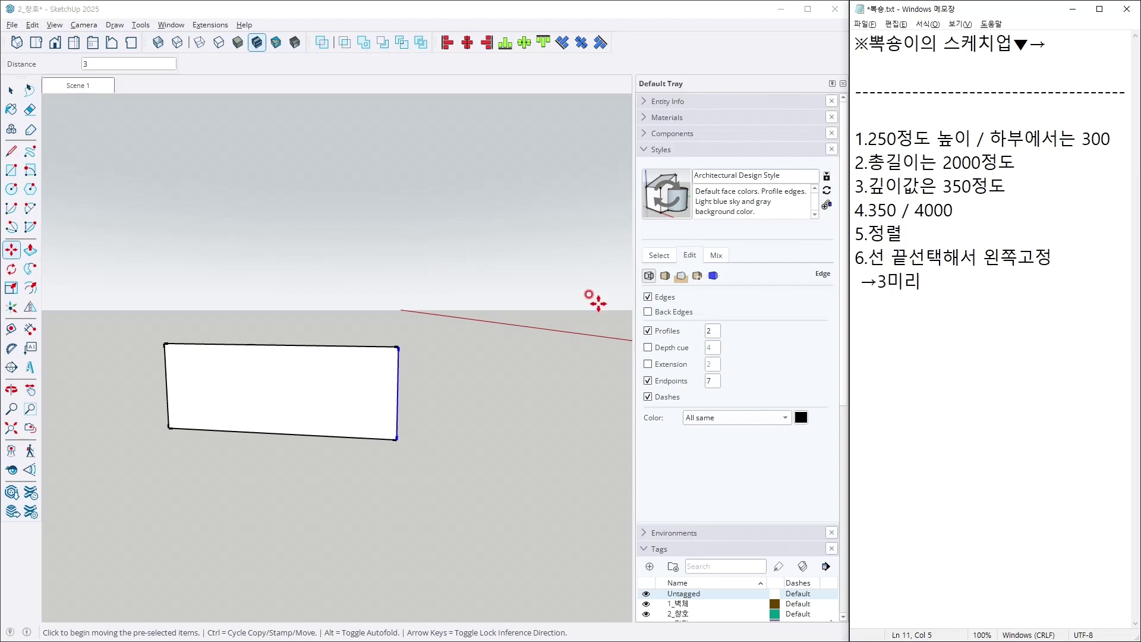
# Extrude the door panel's face outward into a thin door and leave the group editing.
pyautogui.moveTo(440, 365); pyautogui.dragTo(376, 443, button='middle')
pyautogui.press('space')
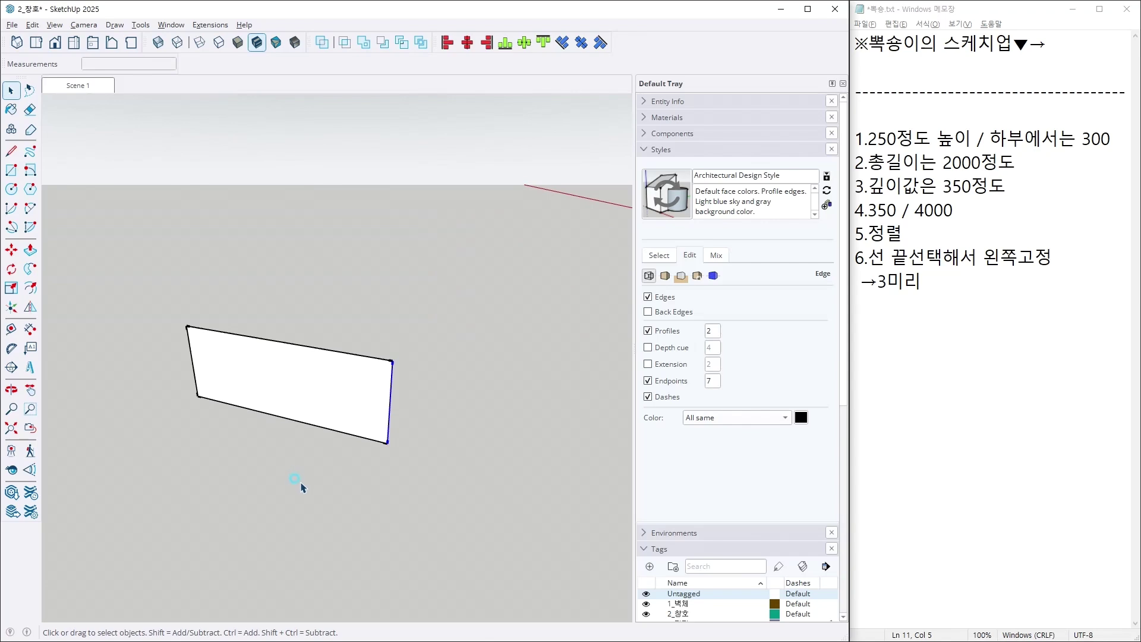
pyautogui.press('p')
pyautogui.click(303, 392)
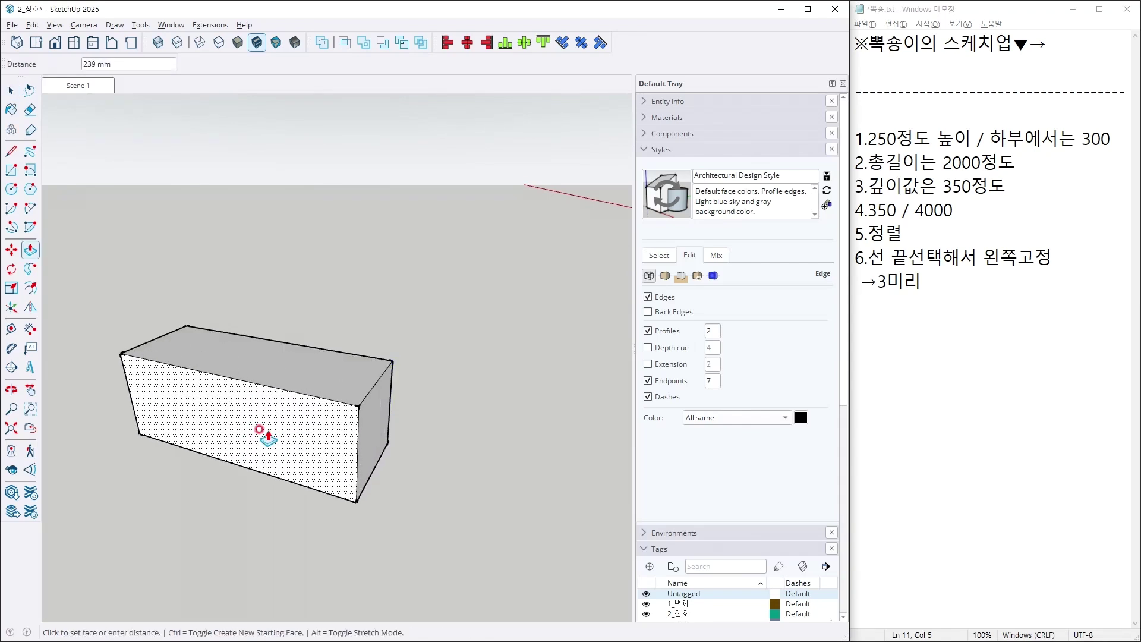
pyautogui.write('1')
pyautogui.press('Return')
pyautogui.press('space')
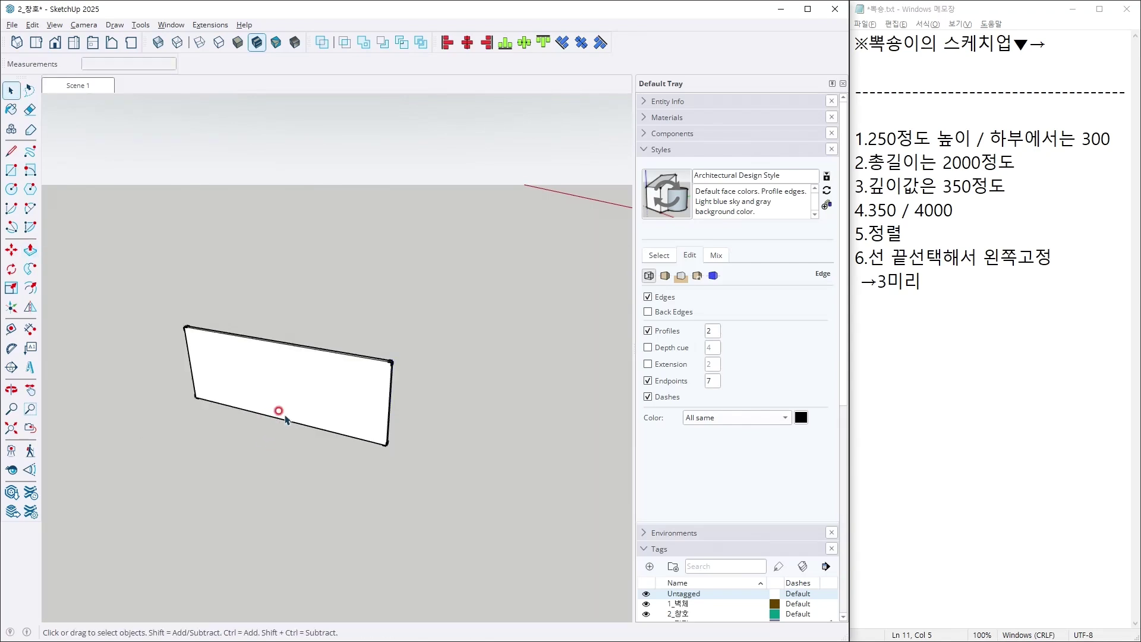
pyautogui.click(316, 387)
pyautogui.click(463, 372)
pyautogui.scroll(-2, 459, 377)
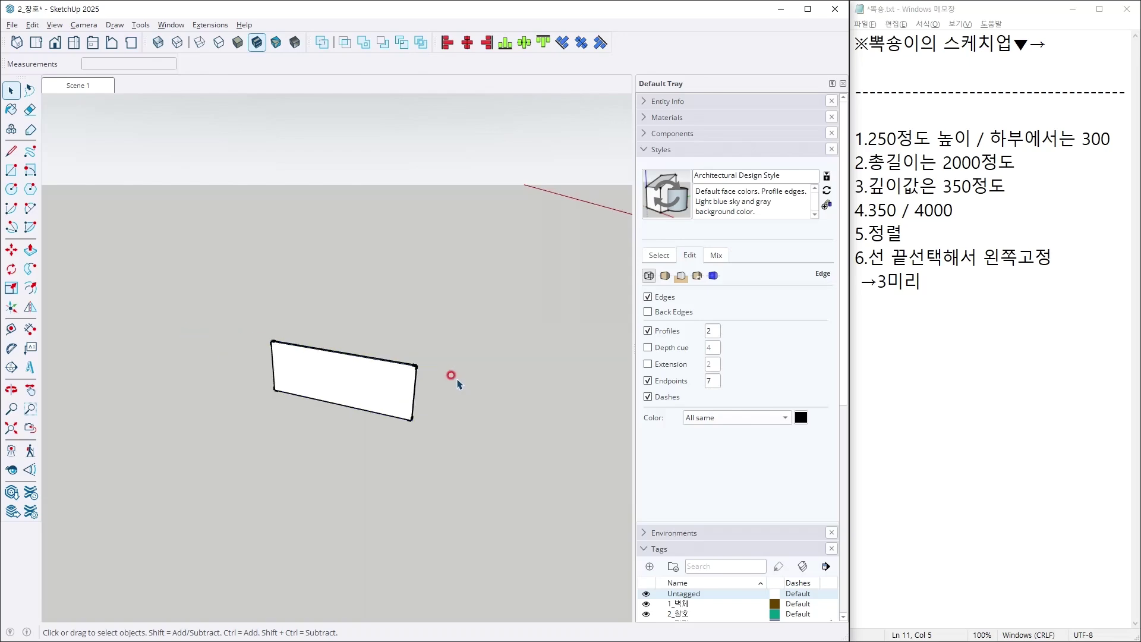
pyautogui.press('Escape')
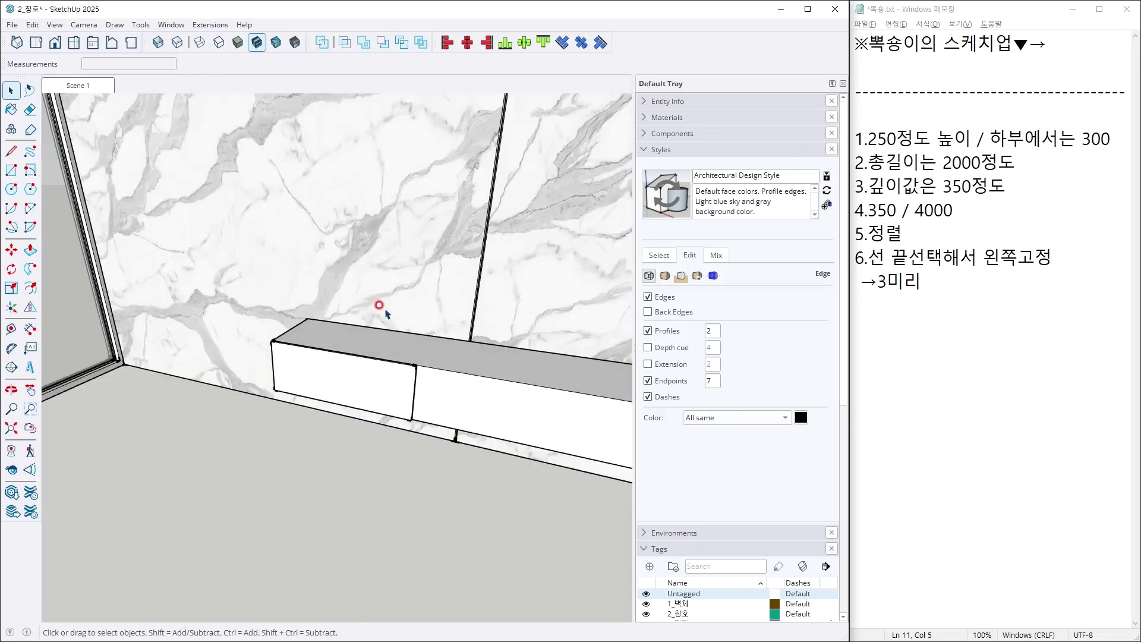
# Copy the door panel along the cabinet front so its upper corner meets the front's far upper corner.
pyautogui.moveTo(385, 313); pyautogui.dragTo(186, 348, button='middle')
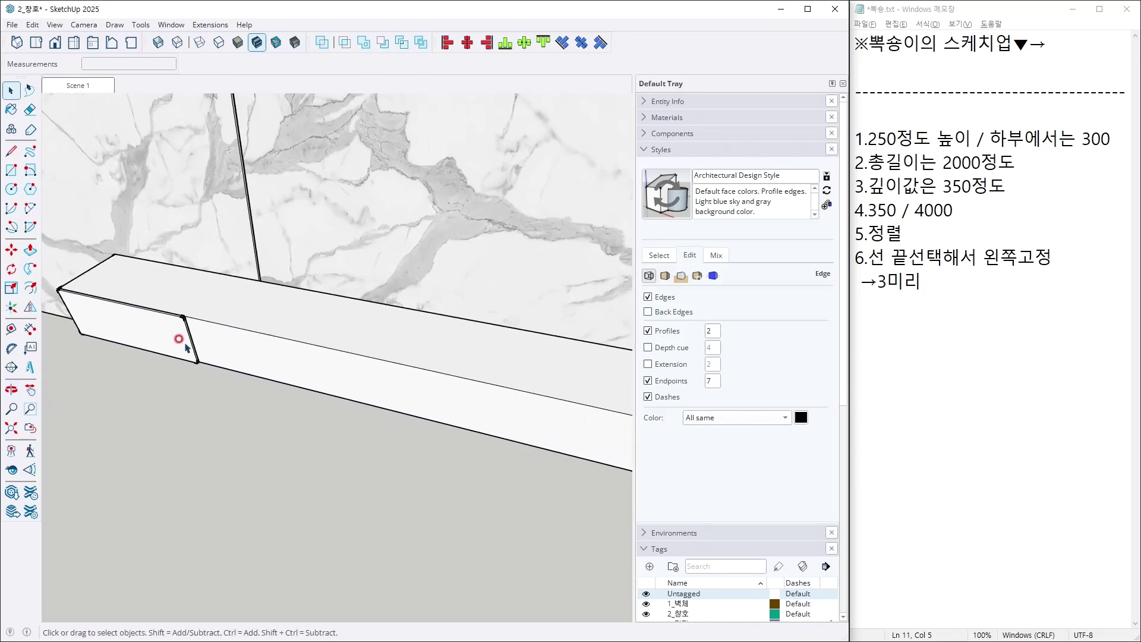
pyautogui.doubleClick(186, 348)
pyautogui.scroll(5, 179, 315)
pyautogui.press('m')
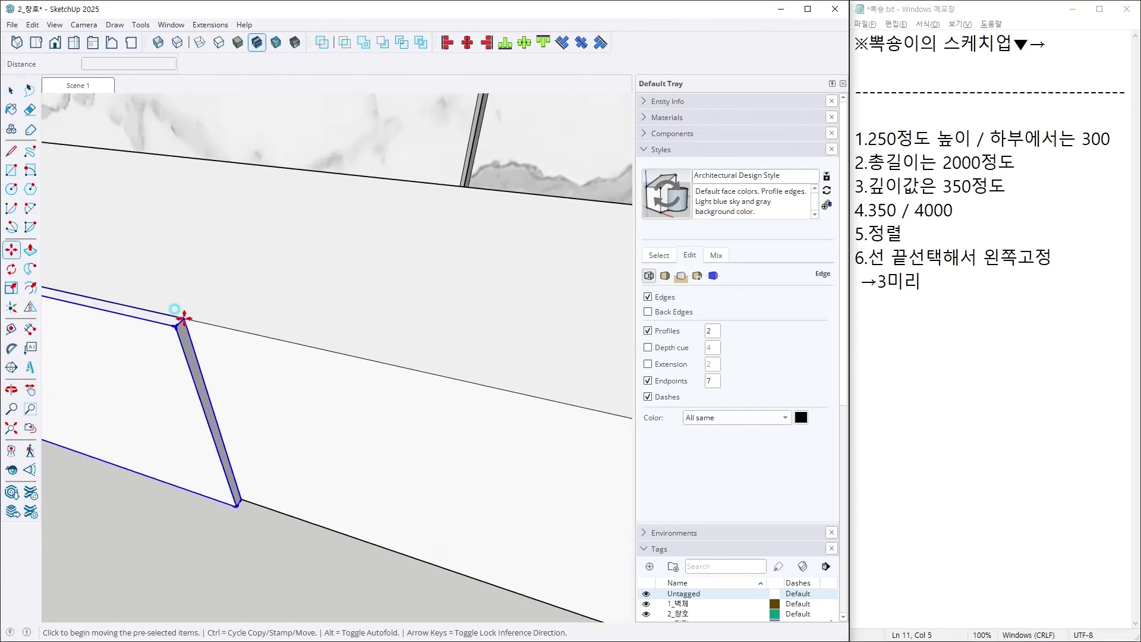
pyautogui.click(184, 319)
pyautogui.press('ctrl')
pyautogui.scroll(-8, 184, 319)
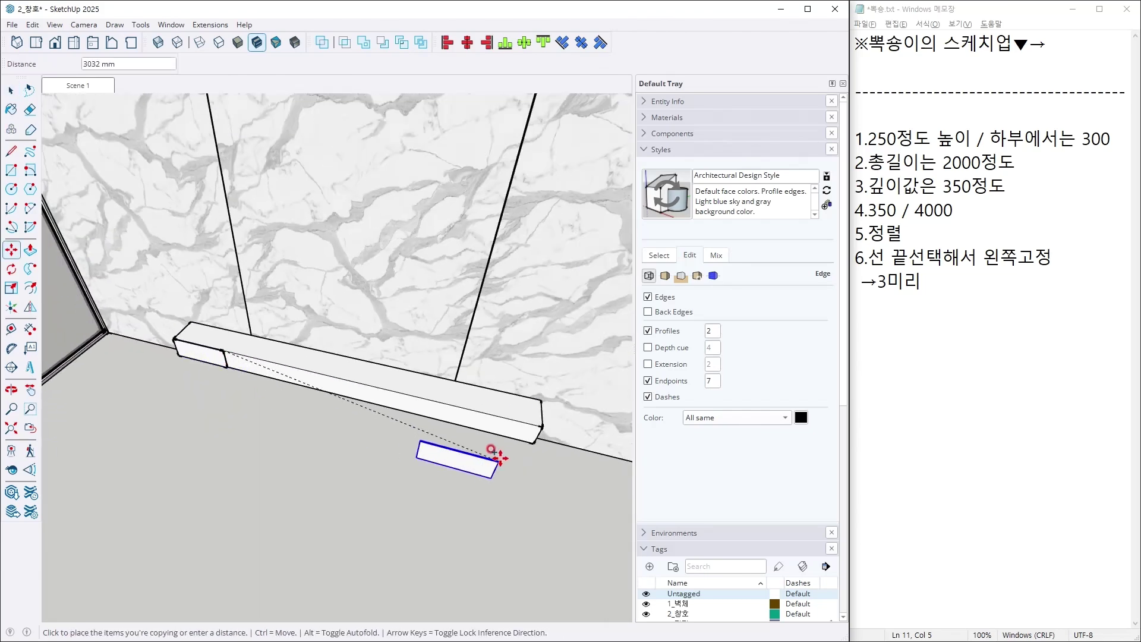
pyautogui.scroll(5, 493, 451)
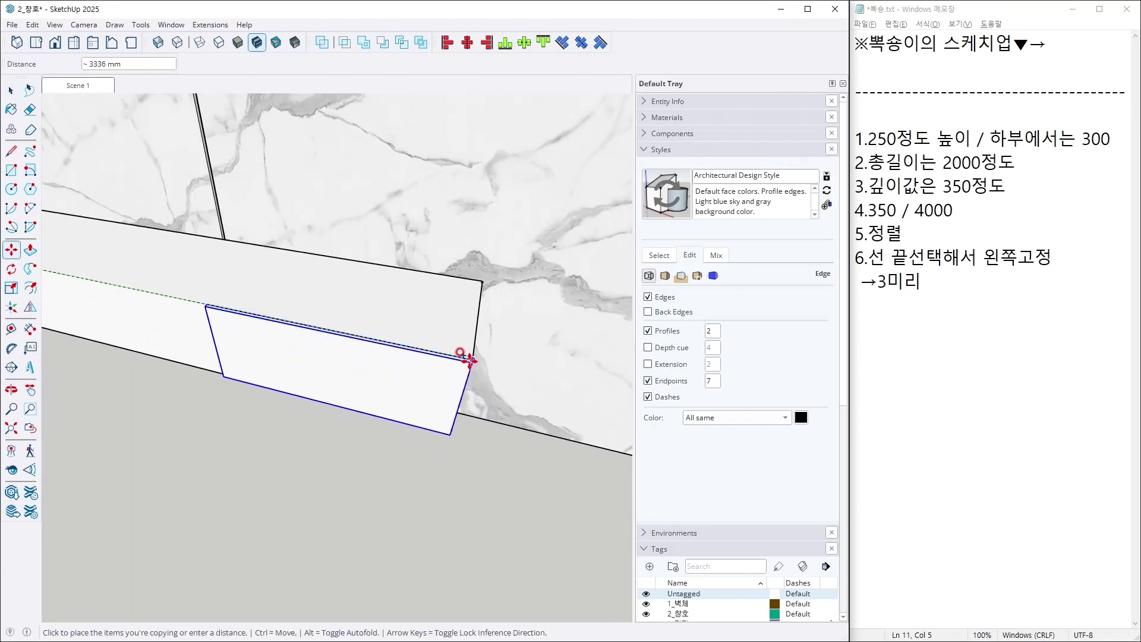
pyautogui.click(470, 359)
# Distribute the door copies evenly between the first and last panel with the /5 division.
pyautogui.write('/ 4')
pyautogui.press('Return')
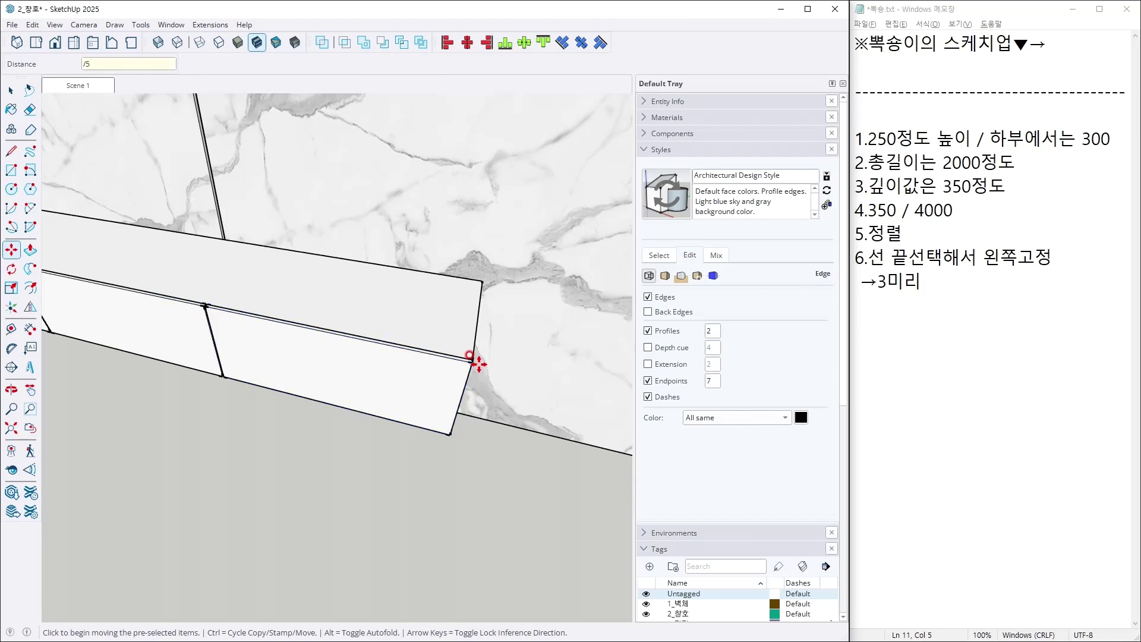
pyautogui.scroll(-5, 293, 390)
pyautogui.press('space')
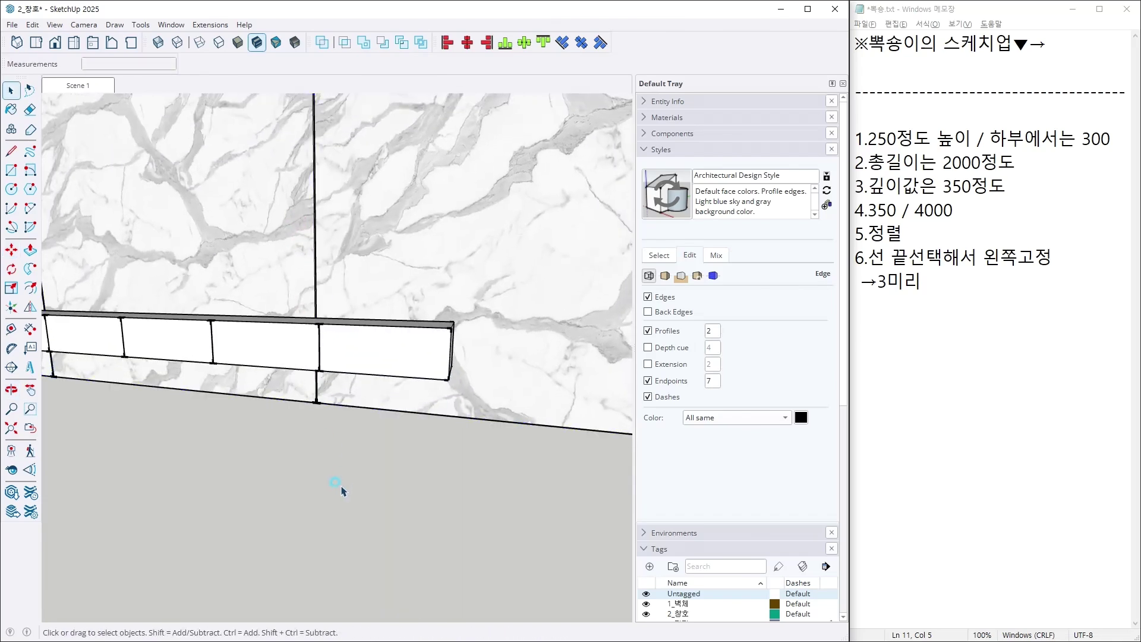
# Select all the door panels and move them slightly forward, leaving a narrow gap to the cabinet body.
pyautogui.moveTo(339, 485); pyautogui.dragTo(321, 406, button='middle')
pyautogui.scroll(5, 299, 457)
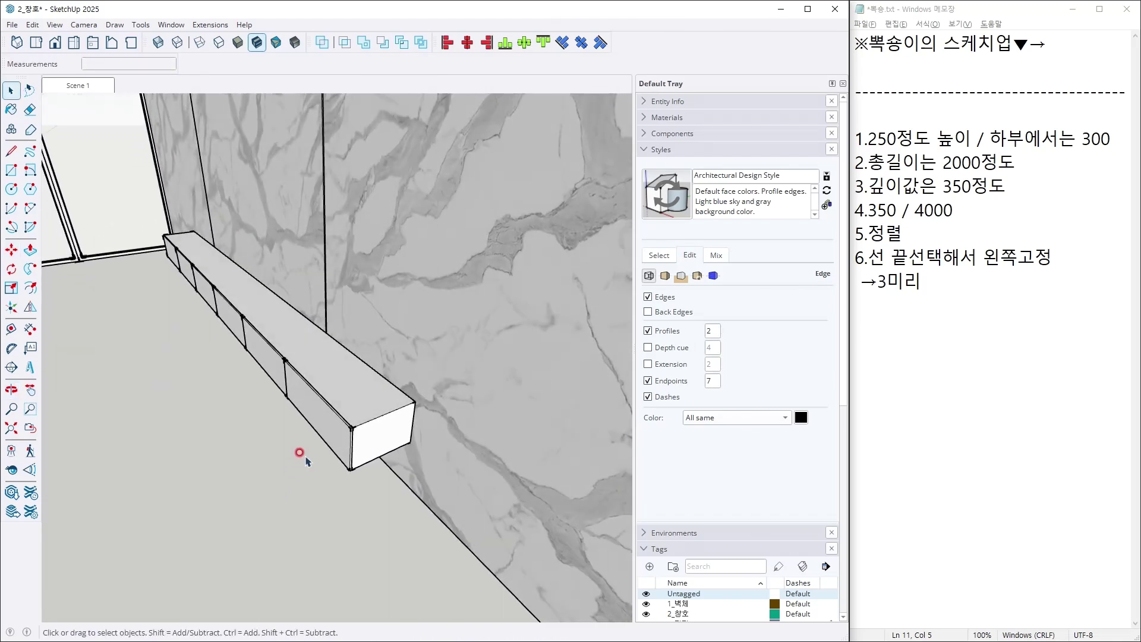
pyautogui.moveTo(383, 433); pyautogui.dragTo(355, 394, button='middle')
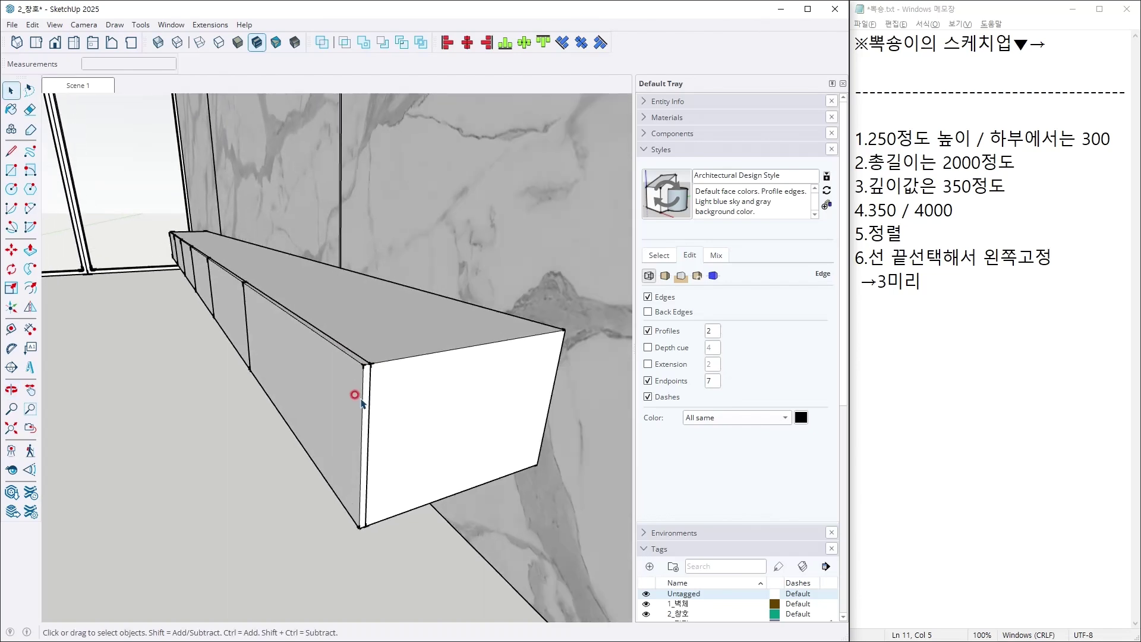
pyautogui.moveTo(361, 403); pyautogui.dragTo(238, 305)
pyautogui.moveTo(220, 295); pyautogui.dragTo(293, 395, button='middle')
pyautogui.moveTo(255, 362); pyautogui.dragTo(219, 359, button='middle')
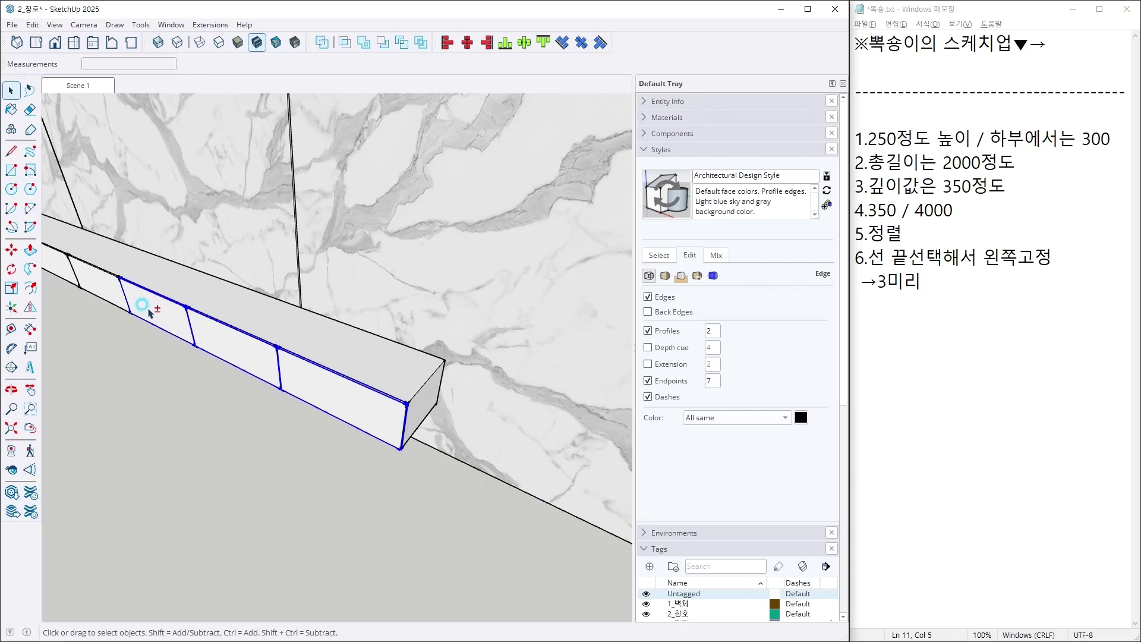
pyautogui.moveTo(111, 288); pyautogui.dragTo(267, 310, button='middle')
pyautogui.moveTo(267, 310); pyautogui.dragTo(173, 293)
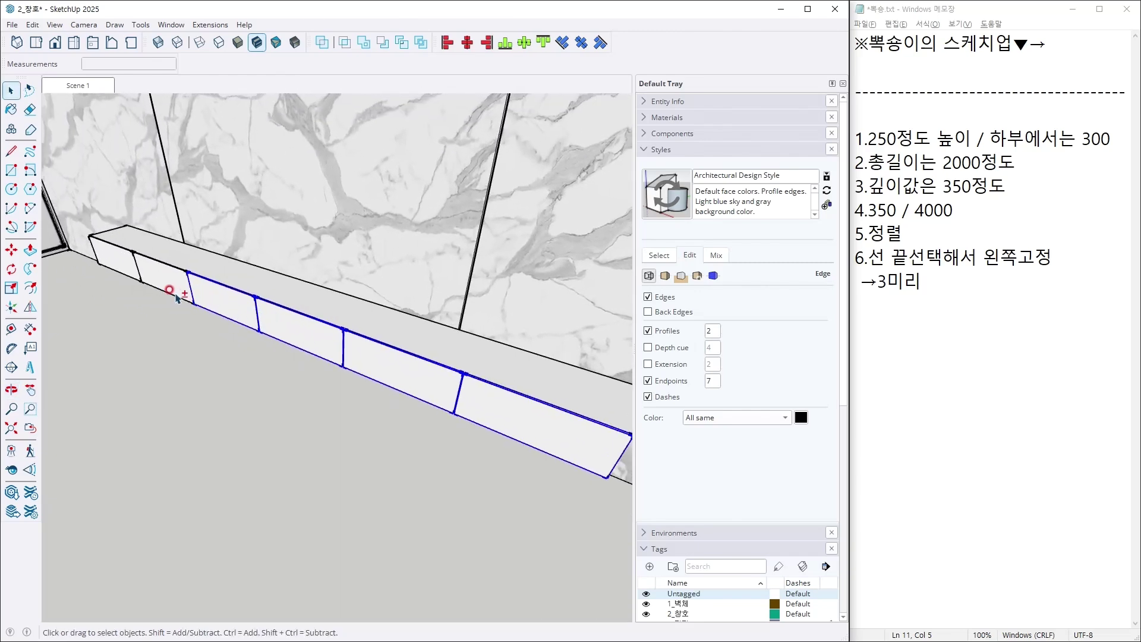
pyautogui.moveTo(594, 492); pyautogui.dragTo(443, 369)
pyautogui.press('space')
pyautogui.moveTo(442, 370); pyautogui.dragTo(453, 387, button='middle')
pyautogui.scroll(5, 437, 375)
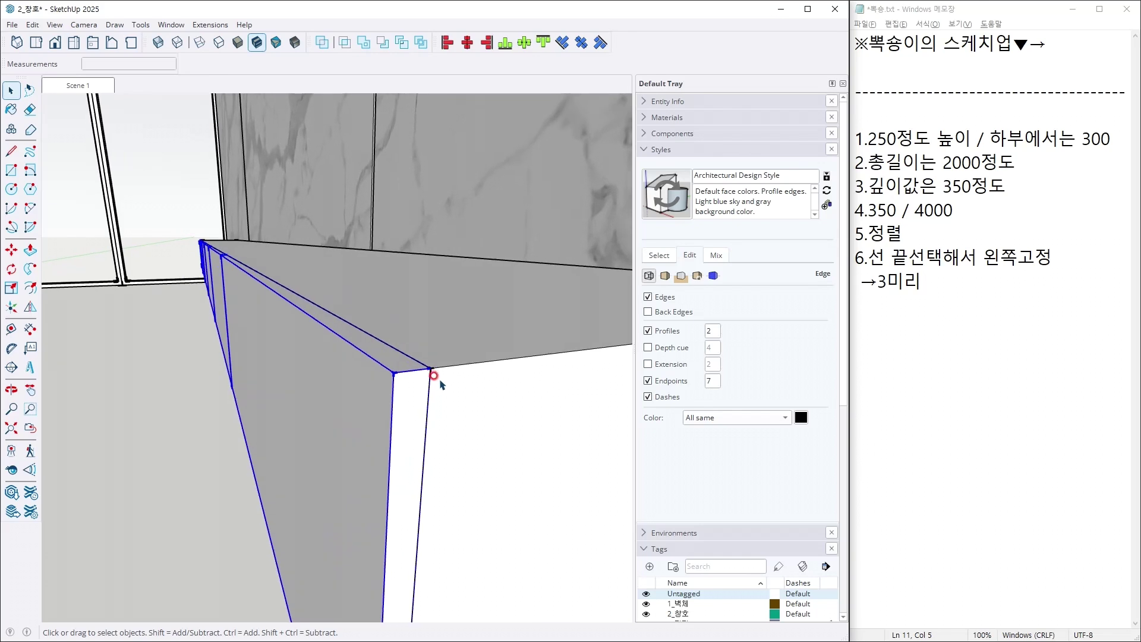
pyautogui.press('m')
pyautogui.click(432, 372)
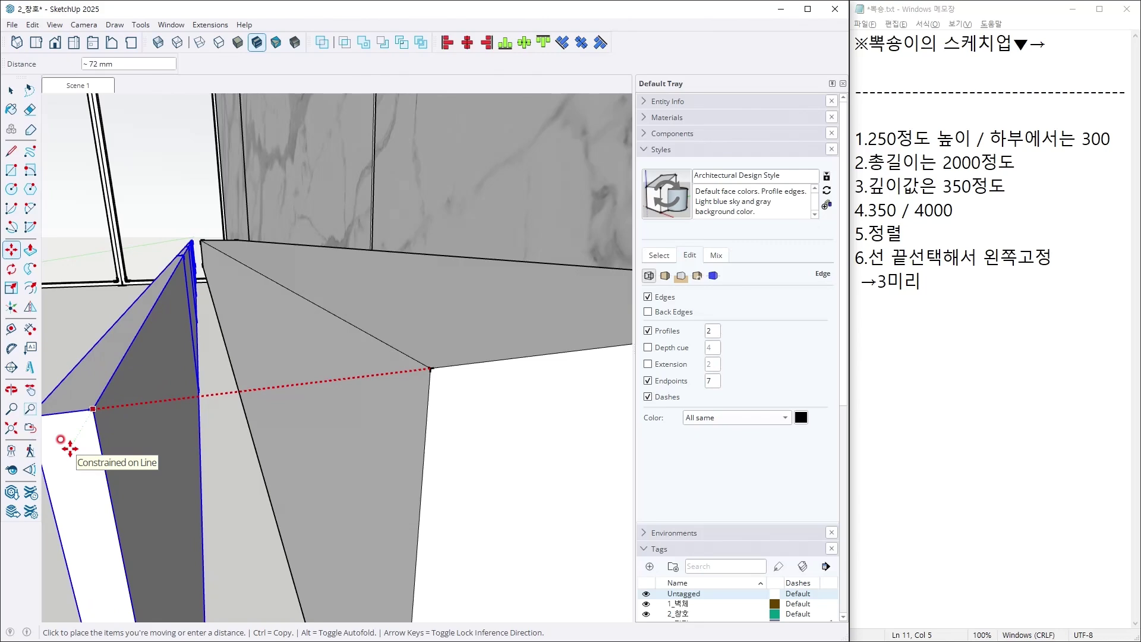
pyautogui.press('Escape')
pyautogui.press('space')
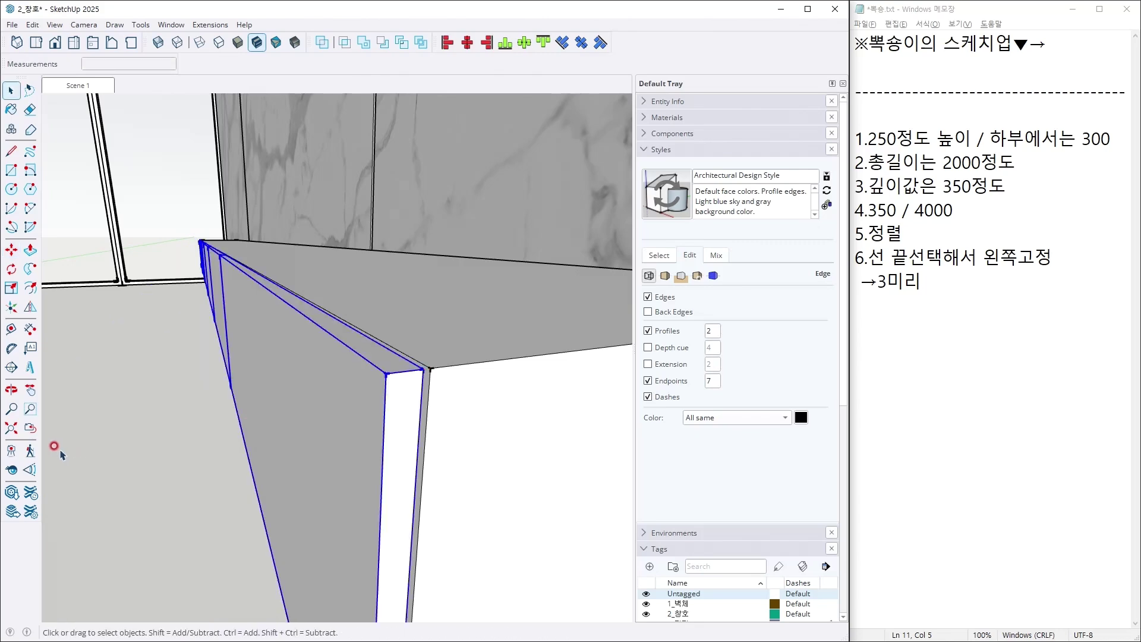
pyautogui.click(198, 487)
# Examine the gap between the door panels and the cabinet body at the cabinet's near end.
pyautogui.moveTo(199, 487); pyautogui.dragTo(359, 489, button='middle')
pyautogui.scroll(-5, 307, 455)
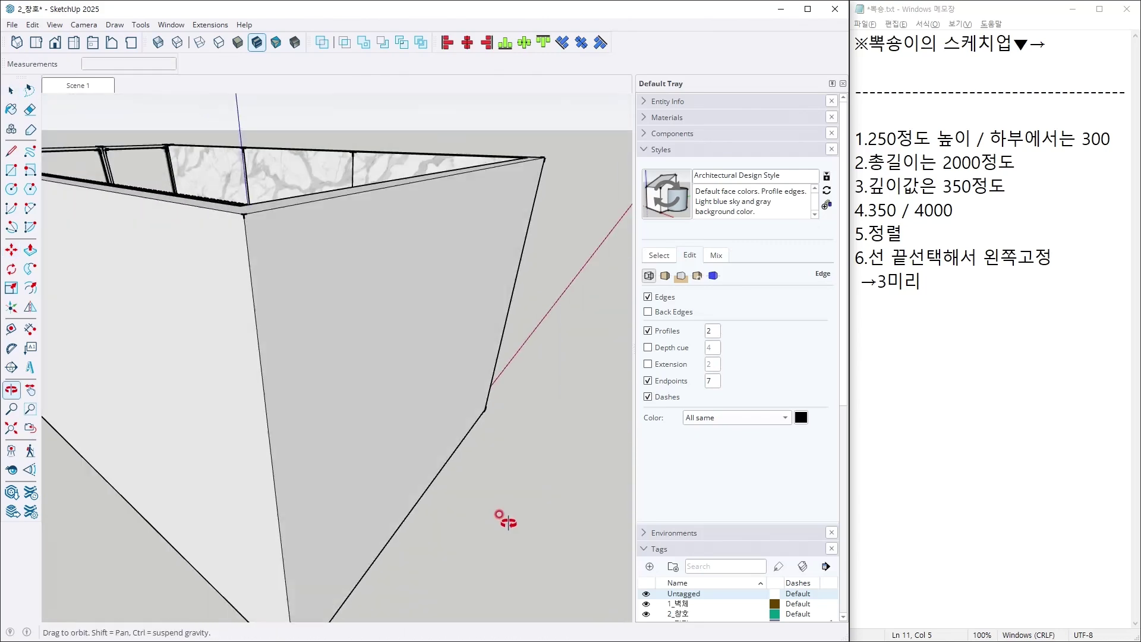
pyautogui.press('space')
pyautogui.scroll(6, 499, 598)
pyautogui.scroll(3, 371, 325)
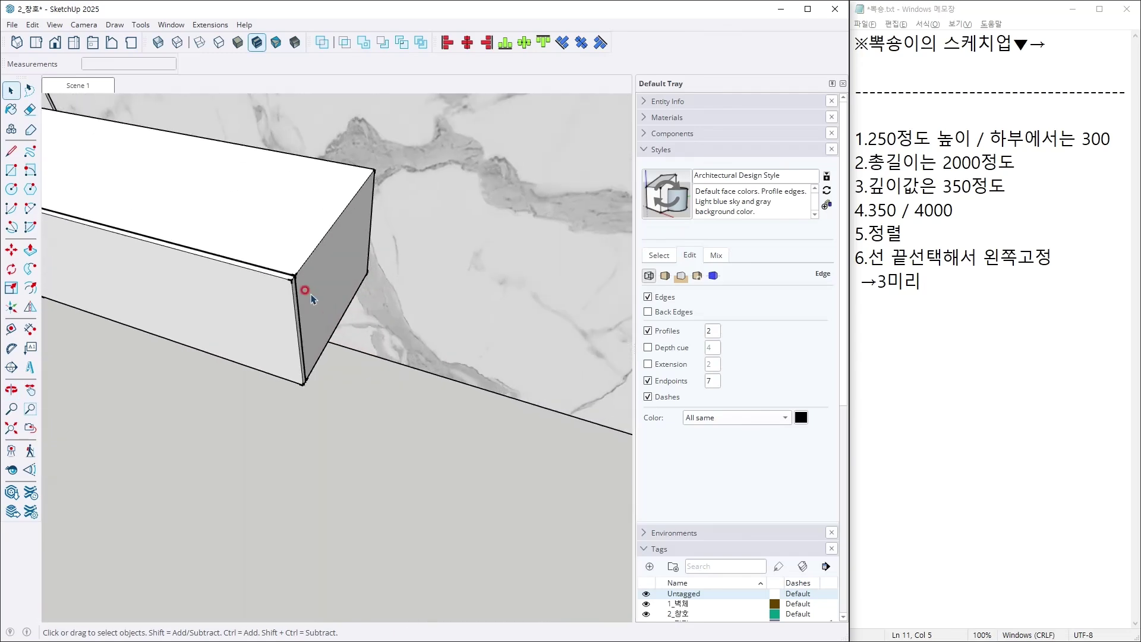
pyautogui.moveTo(311, 295); pyautogui.dragTo(274, 228, button='middle')
pyautogui.scroll(2, 298, 250)
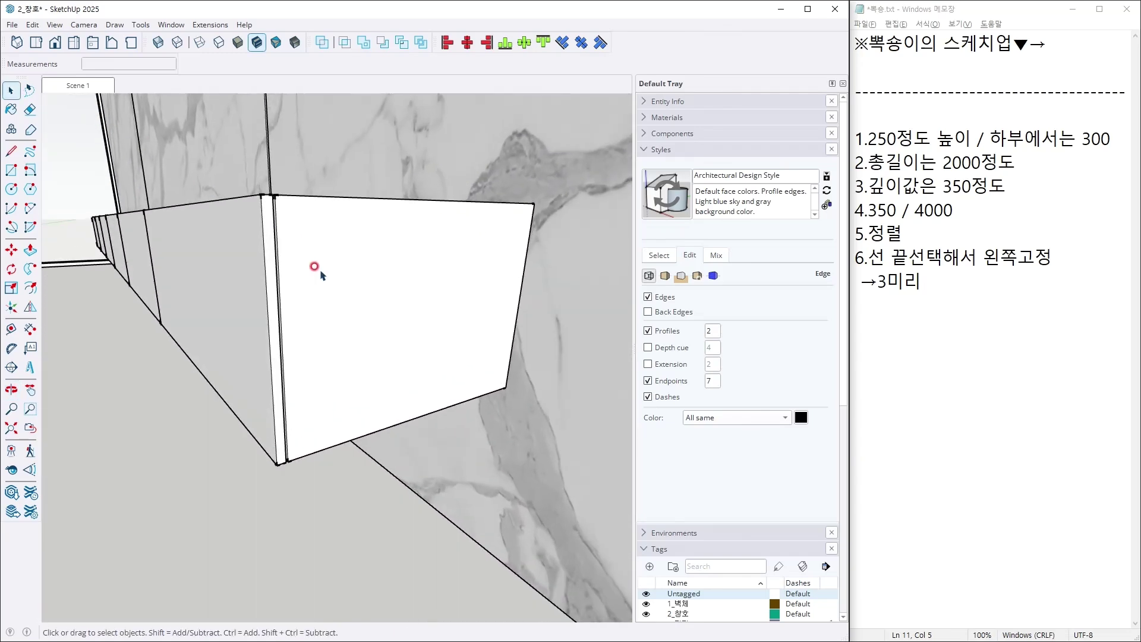
pyautogui.moveTo(347, 235); pyautogui.dragTo(382, 275, button='middle')
pyautogui.scroll(-3, 372, 295)
pyautogui.scroll(-2, 372, 309)
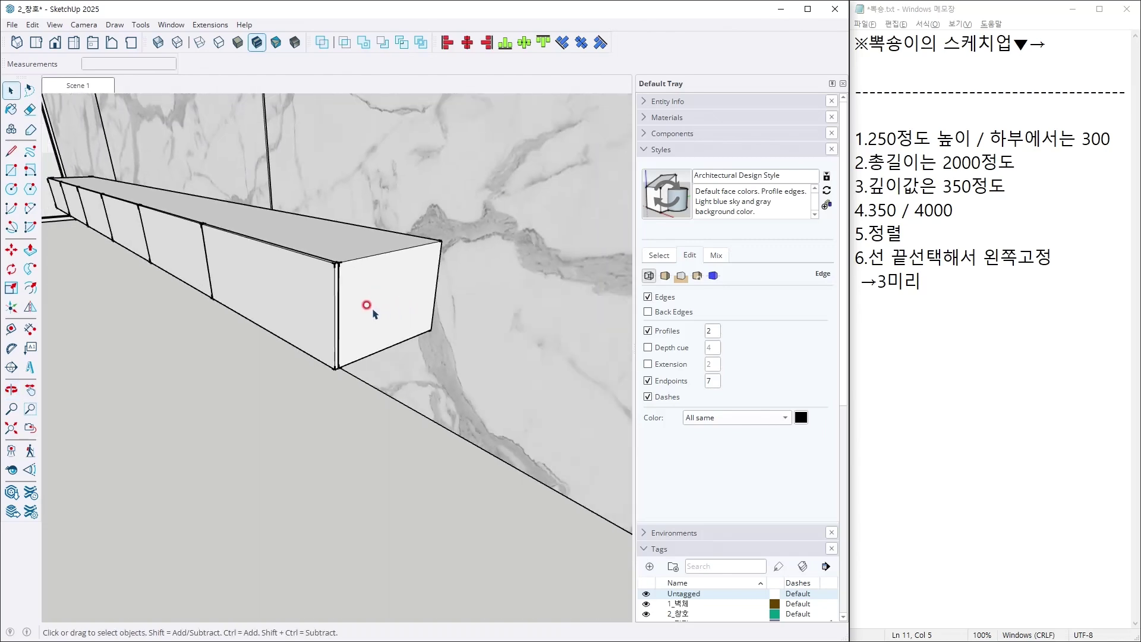
# Review the cabinet in the saved Scene 1 view and switch the room to the top view.
pyautogui.click(89, 85)
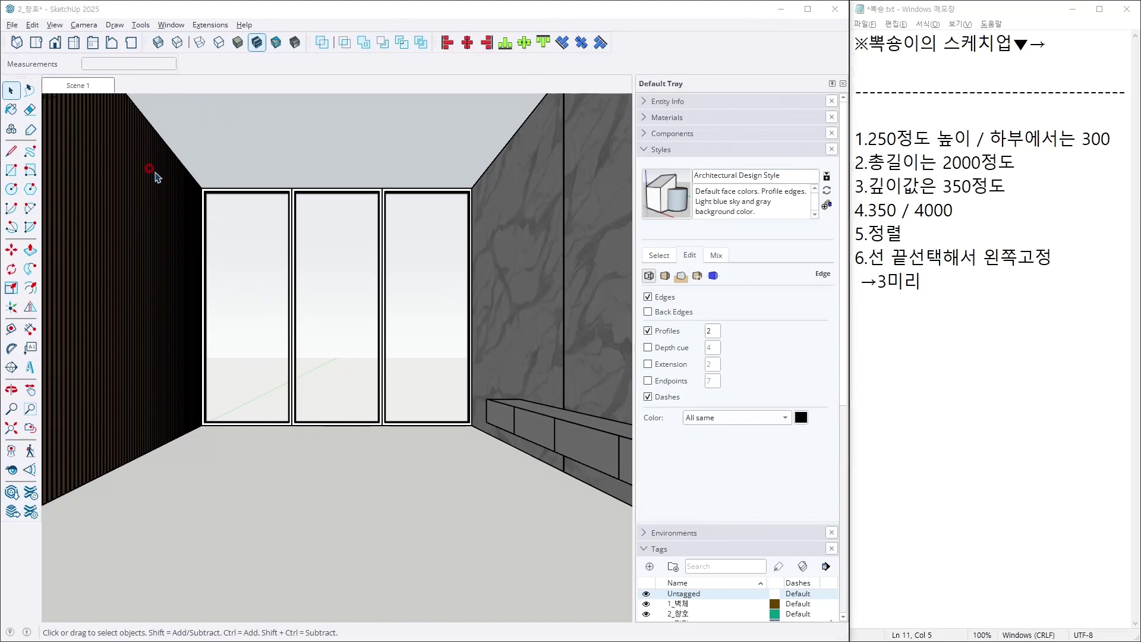
pyautogui.hotkey('alt', 'Tab')
pyautogui.hotkey('alt', 'Tab')
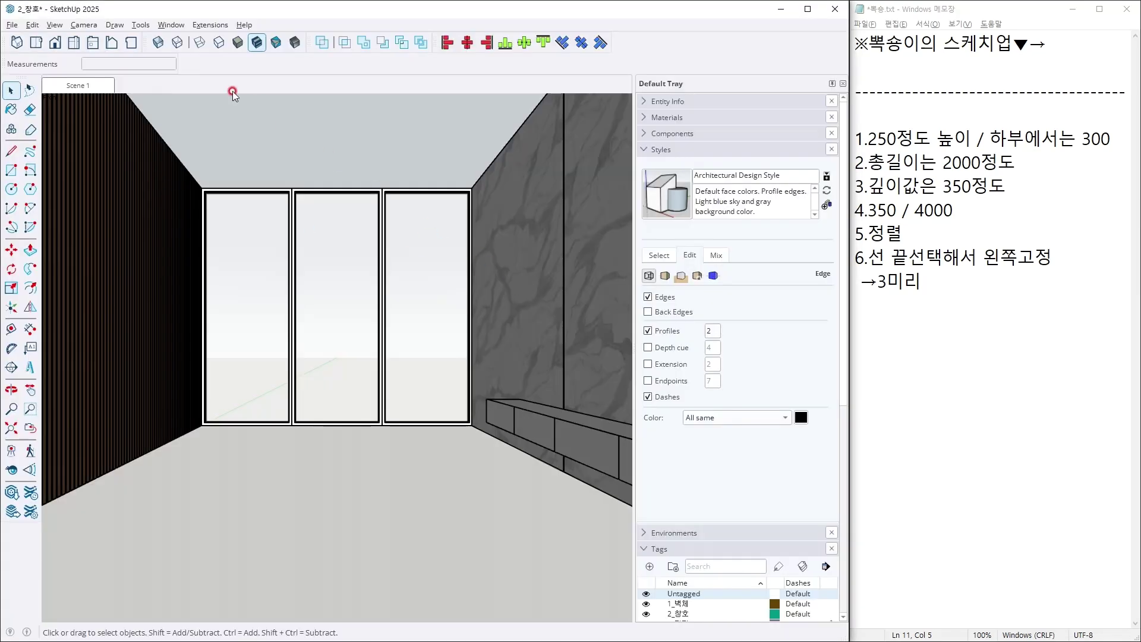
pyautogui.moveTo(300, 119)
pyautogui.mouseDown(button='middle')
pyautogui.moveTo(242, 359)
pyautogui.moveTo(248, 300)
pyautogui.moveTo(273, 385)
pyautogui.moveTo(327, 464)
pyautogui.moveTo(347, 472)
pyautogui.mouseUp(button='middle')
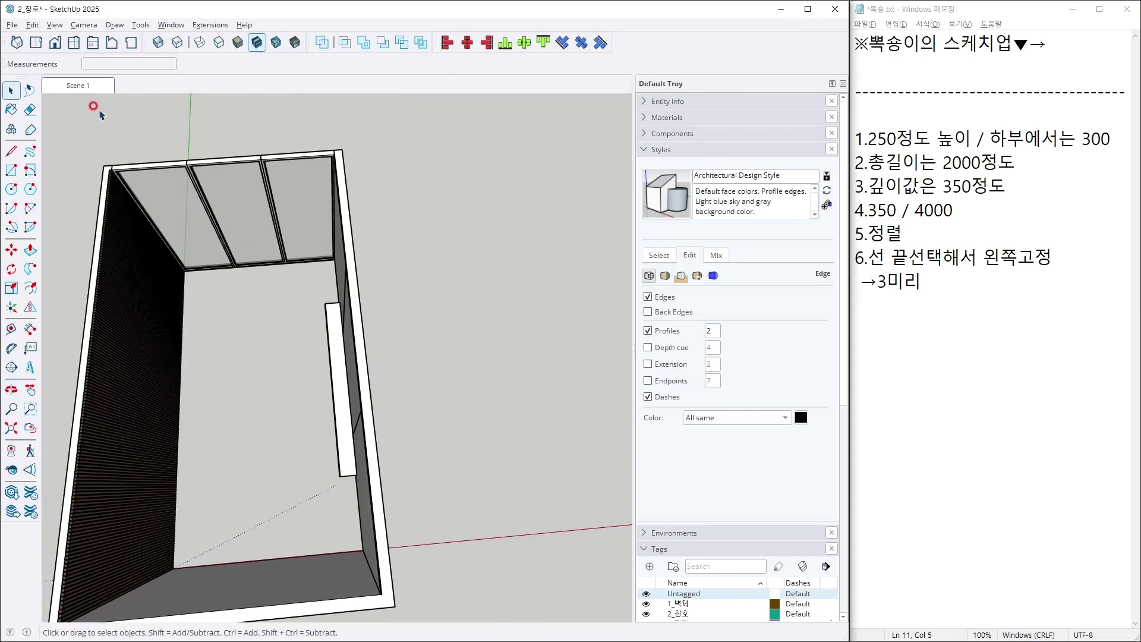
pyautogui.click(36, 42)
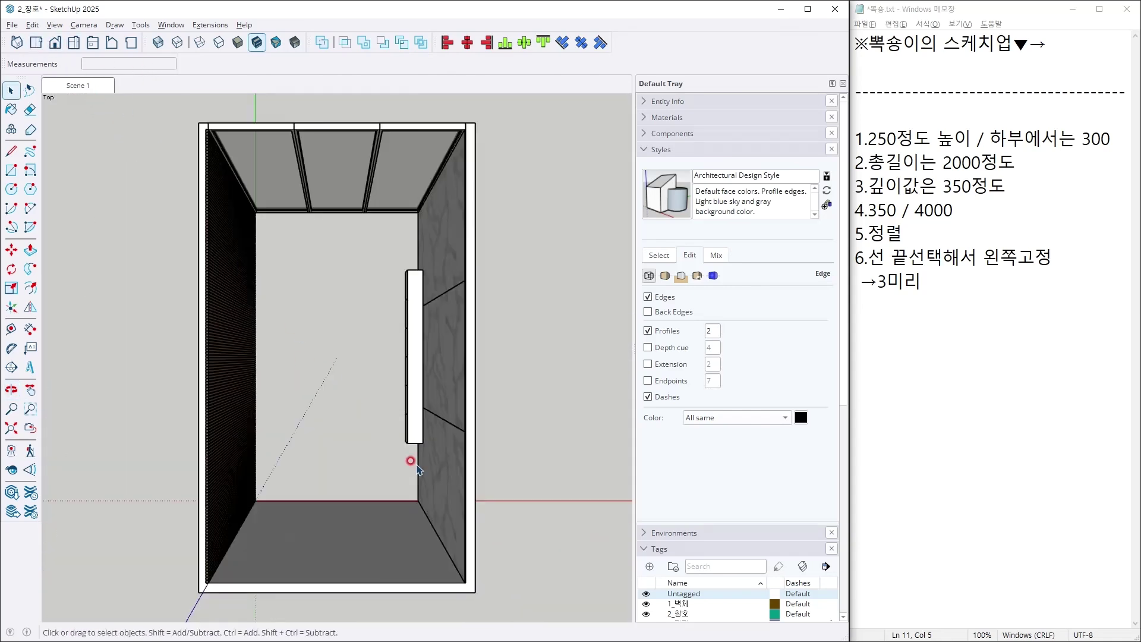
# Select the whole TV cabinet with its doors and rename the white marble material 3_마감_대리석.
pyautogui.moveTo(342, 283); pyautogui.dragTo(334, 251)
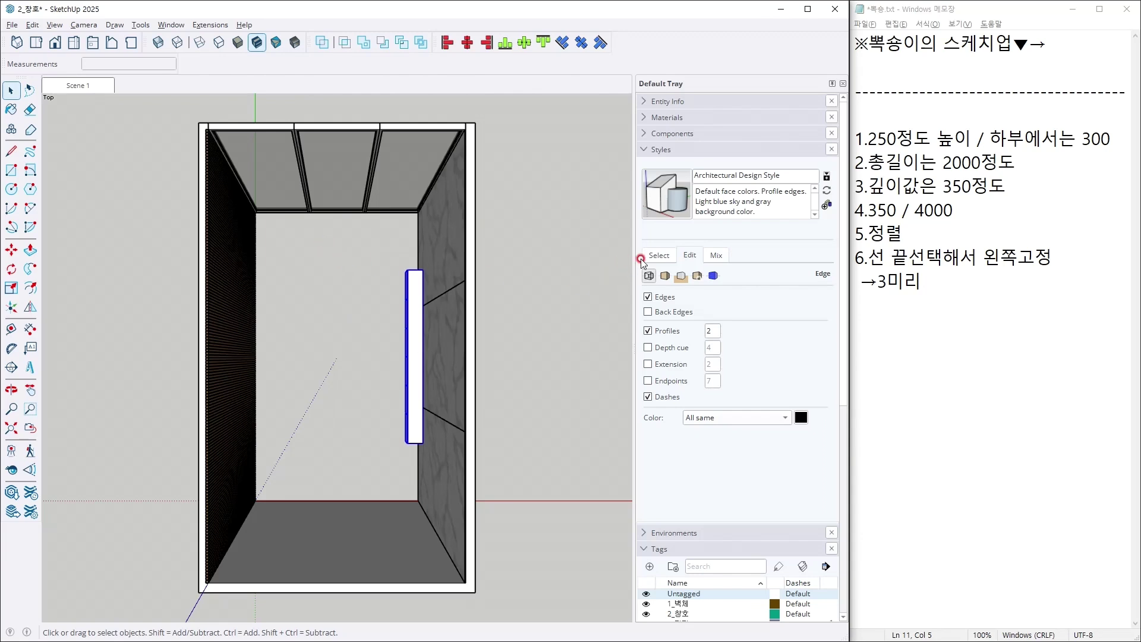
pyautogui.click(660, 255)
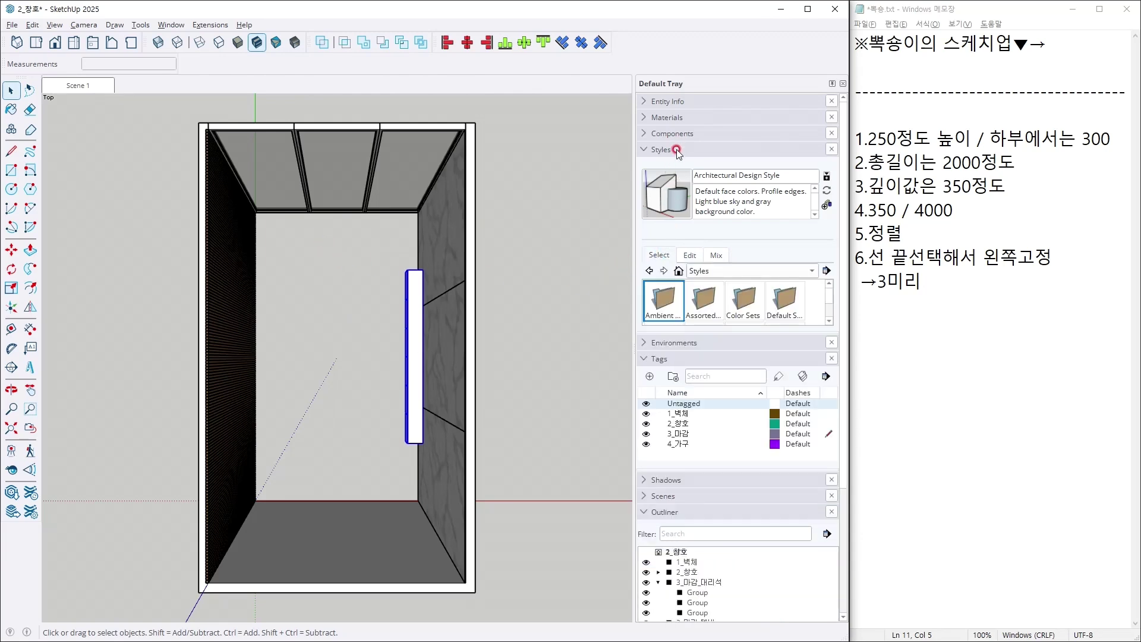
pyautogui.click(675, 121)
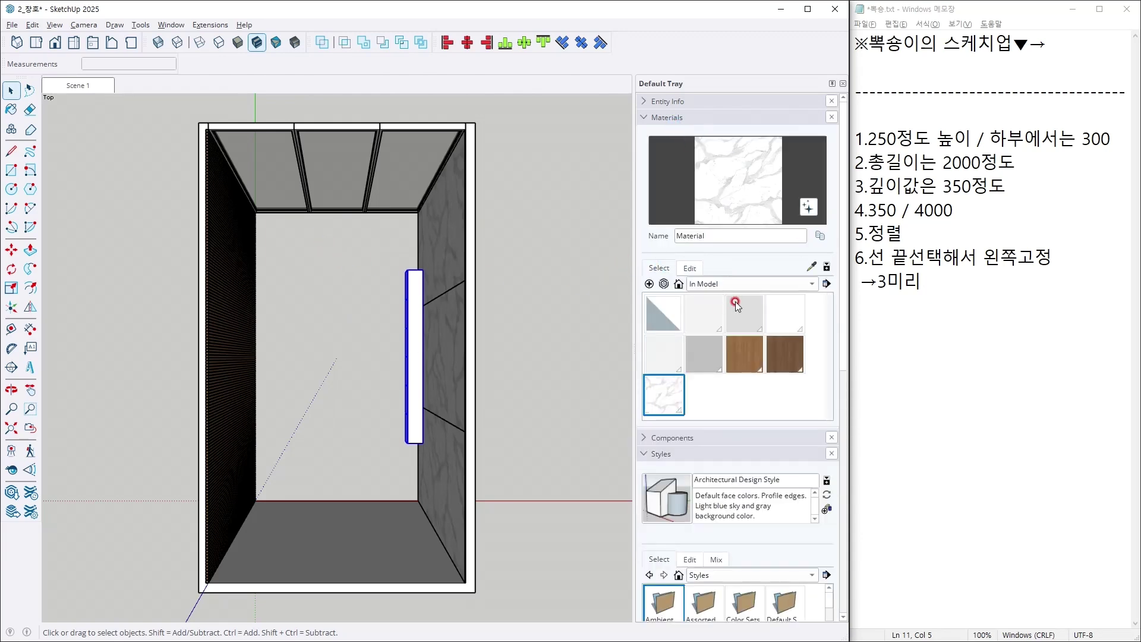
pyautogui.click(664, 396)
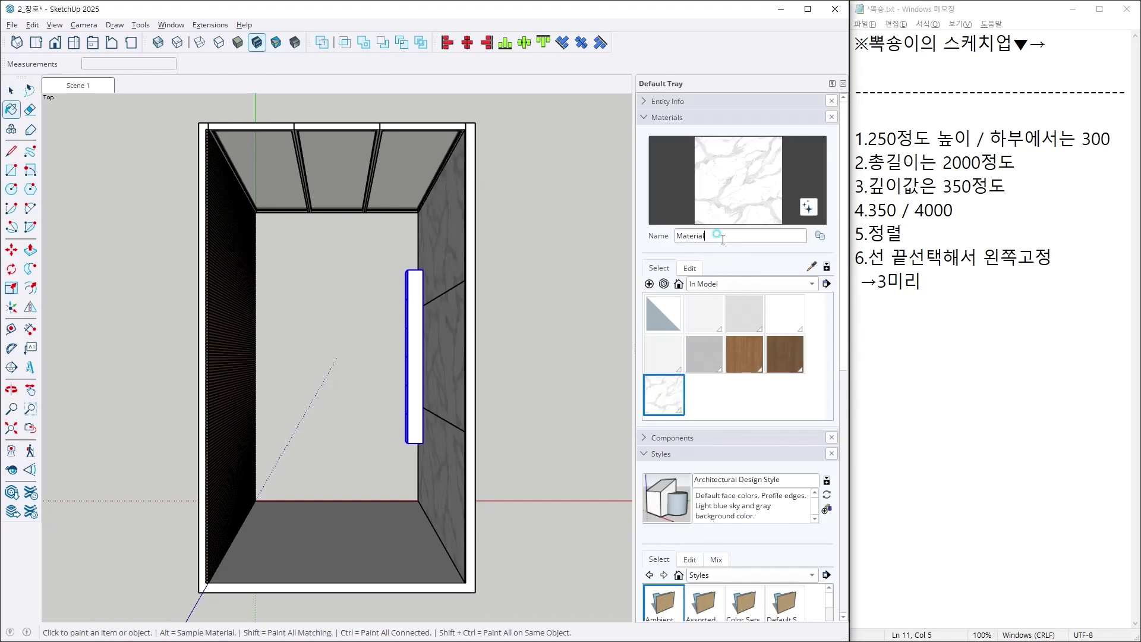
pyautogui.write('3_마감_대리석')
pyautogui.press('Return')
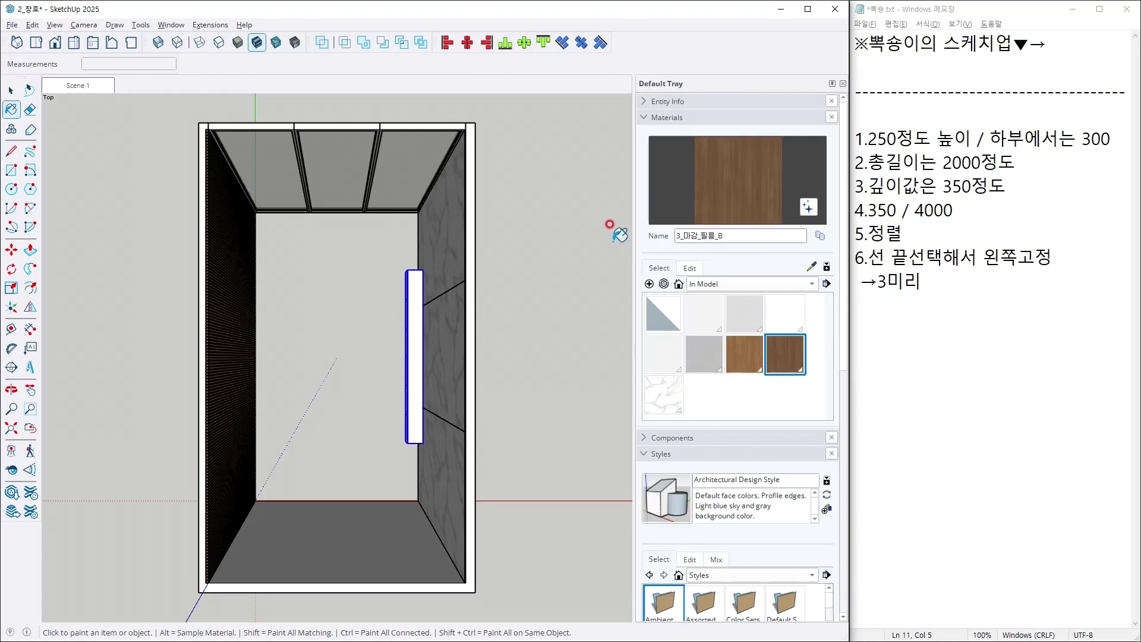
# Create a new material named 4_가구_하부장 with its color brightness set to 90.
pyautogui.click(650, 284)
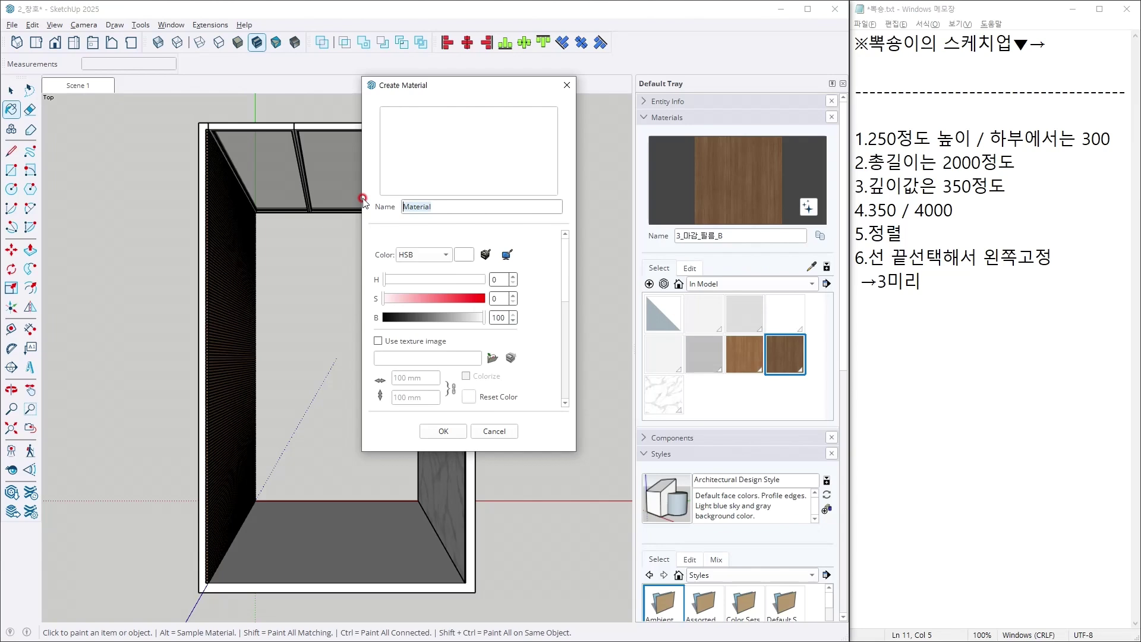
pyautogui.write('4_가구_하부장')
pyautogui.moveTo(483, 320); pyautogui.dragTo(478, 321)
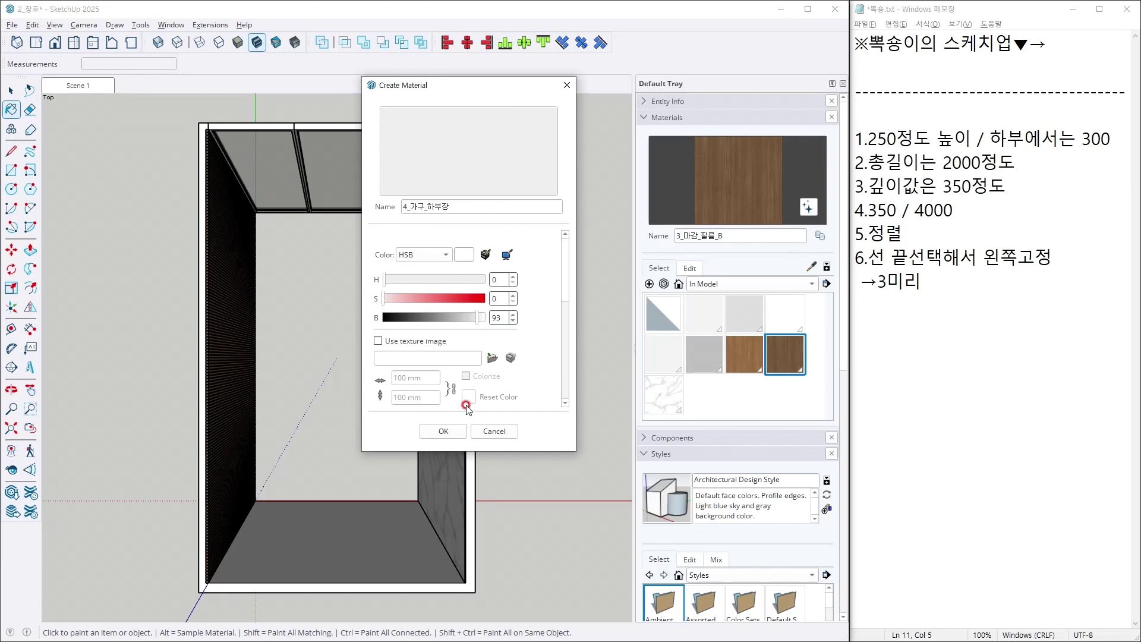
pyautogui.click(455, 437)
pyautogui.write('90')
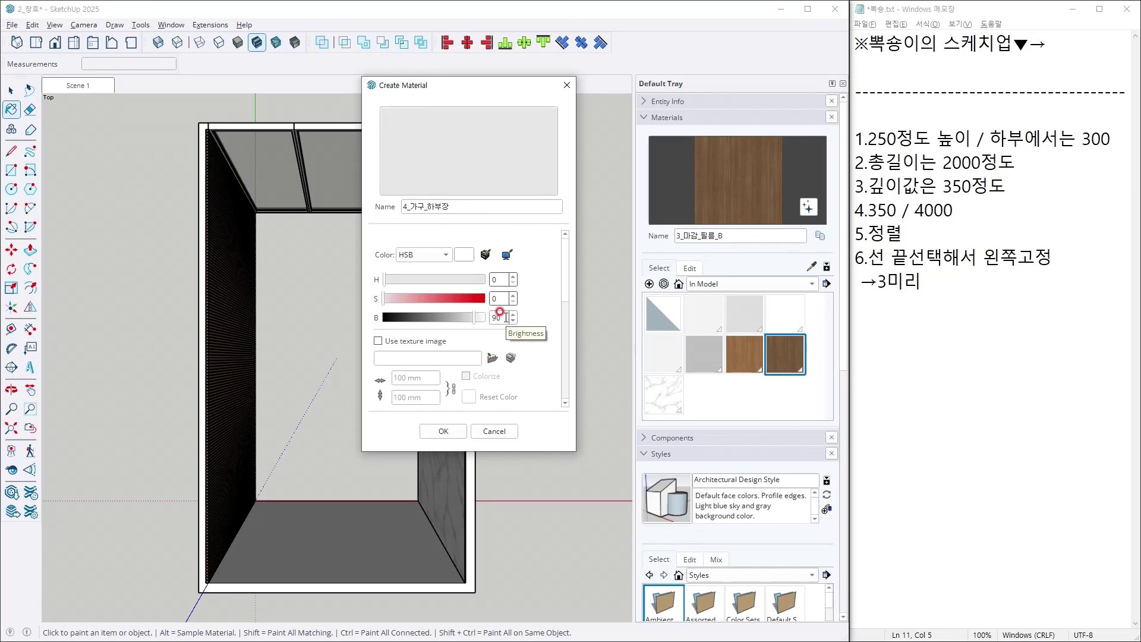
# In the Notepad notes, add item 7 "플라스틱/싱크/하부장/" with the sub-line "→하이그로시(HG)" and start item 8.
pyautogui.click(1046, 292)
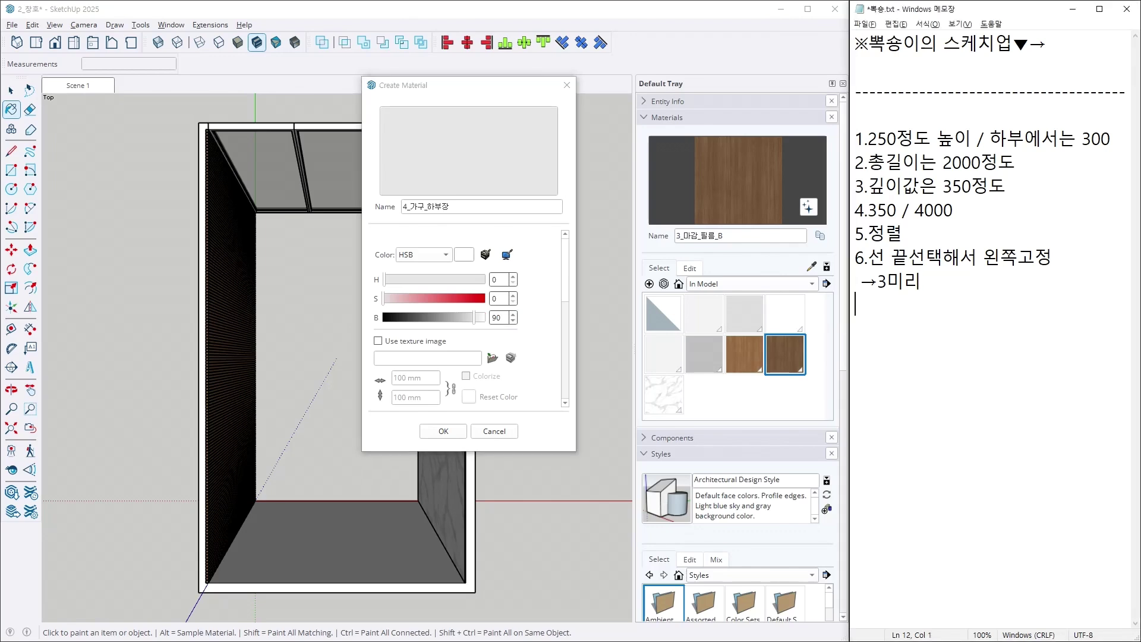
pyautogui.write('7.')
pyautogui.write('플라스틱/')
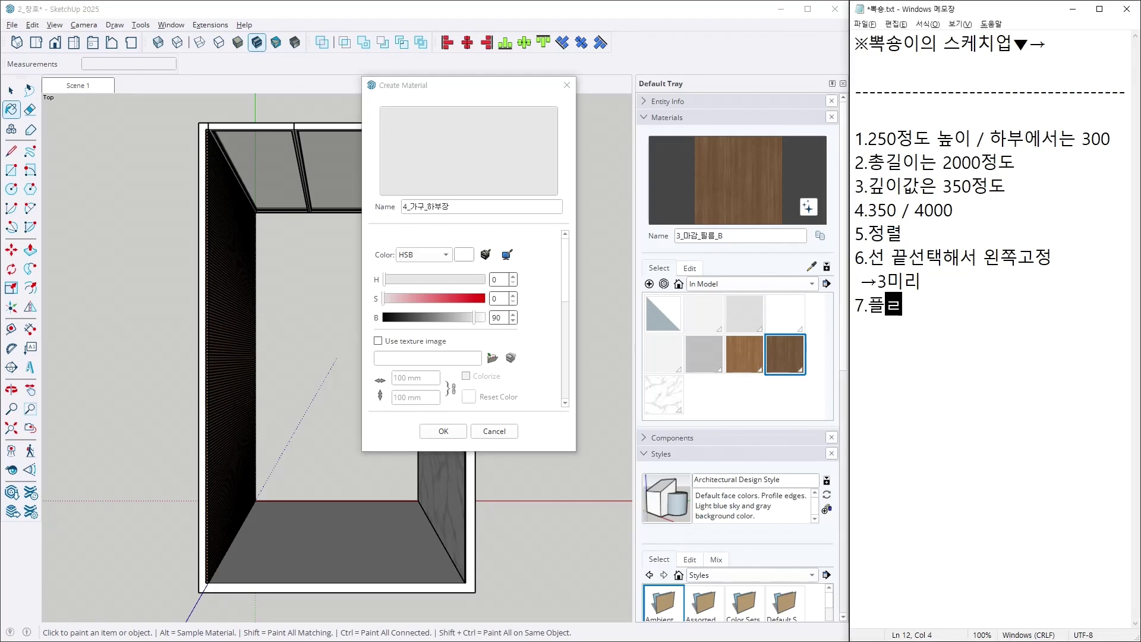
pyautogui.write('싱크/합')
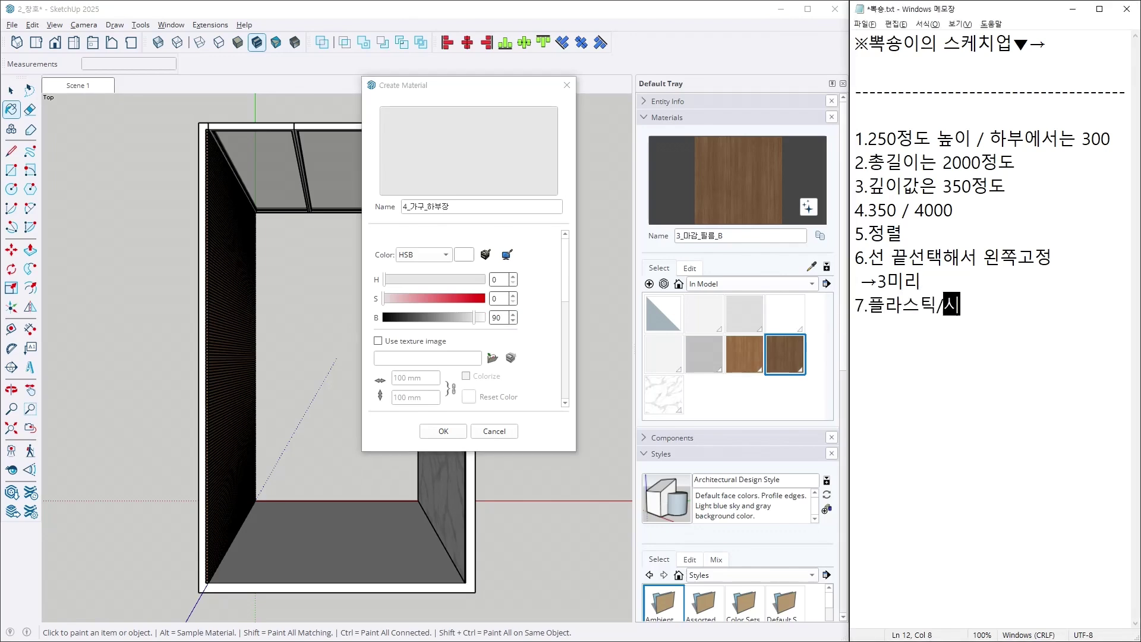
pyautogui.write('부장/')
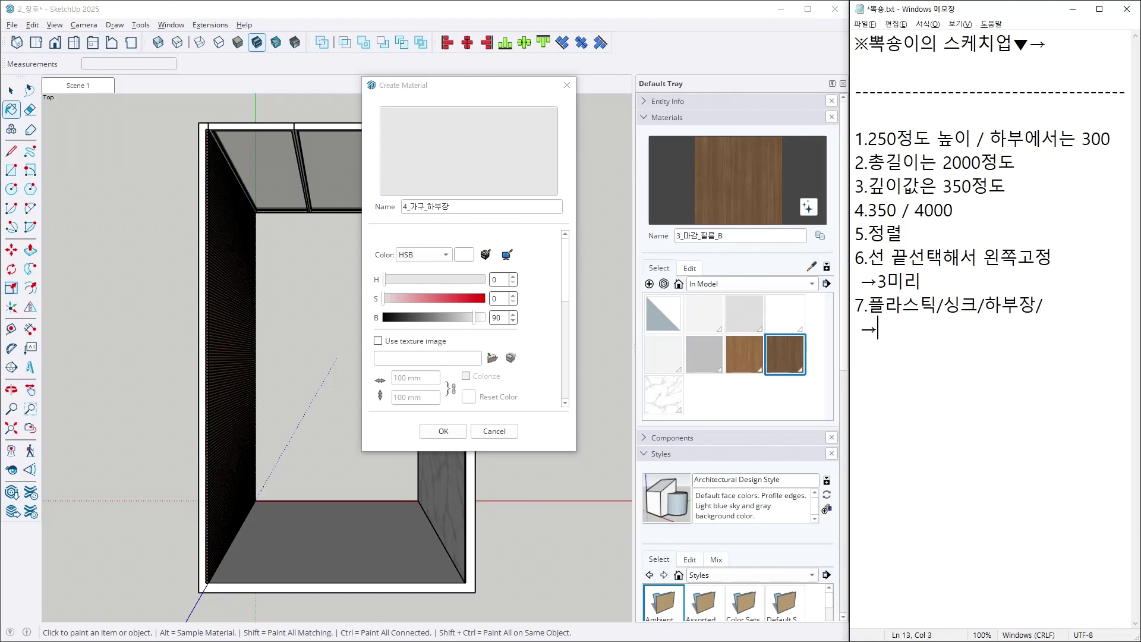
pyautogui.write('하이그로시(HG')
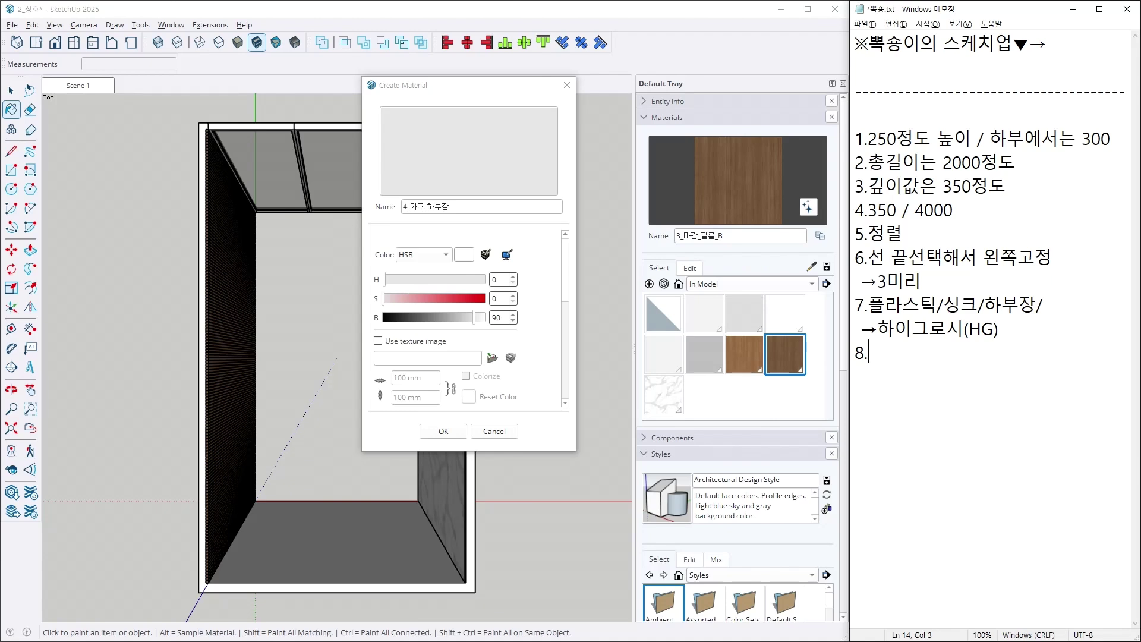
# Confirm the new 4_가구_하부장 material in SketchUp and paint the selected TV cabinet and doors with it.
pyautogui.click(424, 433)
pyautogui.click(414, 355)
pyautogui.moveTo(410, 353); pyautogui.dragTo(109, 79, button='middle')
pyautogui.scroll(5, 305, 263)
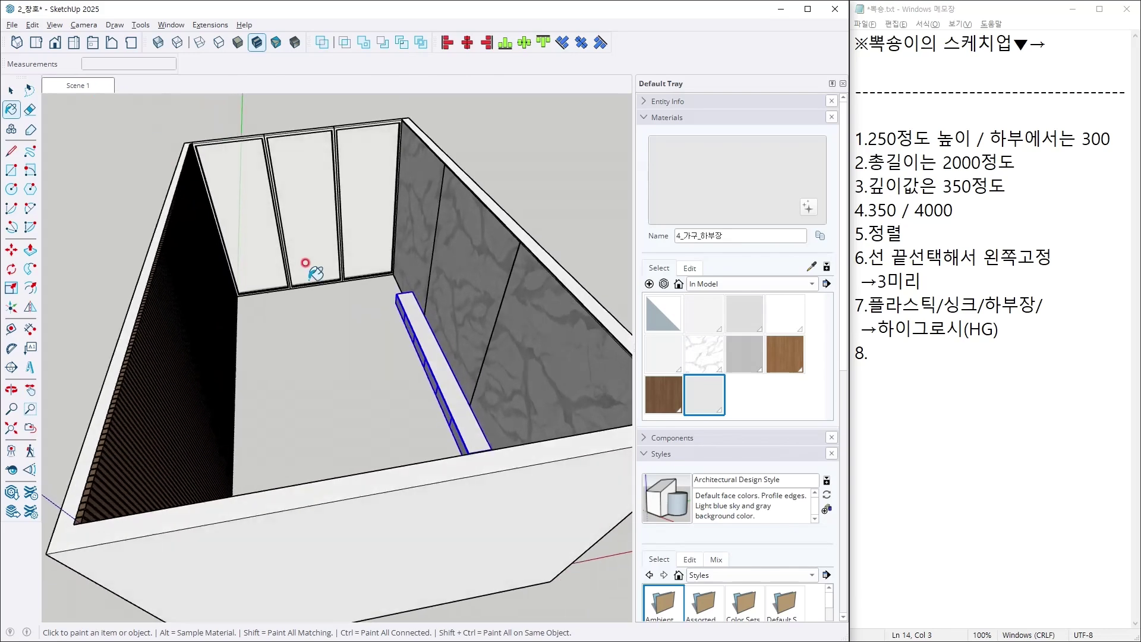
pyautogui.scroll(6, 419, 351)
# Review the painted cabinet in the Scene 1 view and compare the cabinet and floor with the reference photo.
pyautogui.press('pagedown')
pyautogui.press('space')
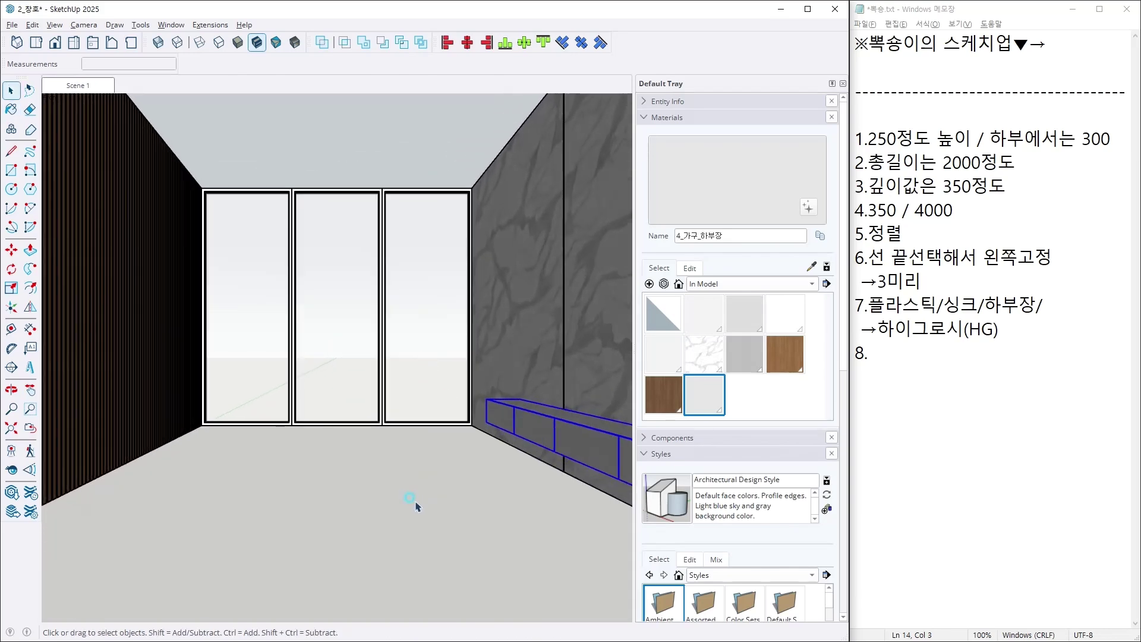
pyautogui.click(416, 503)
pyautogui.hotkey('alt', 'Tab')
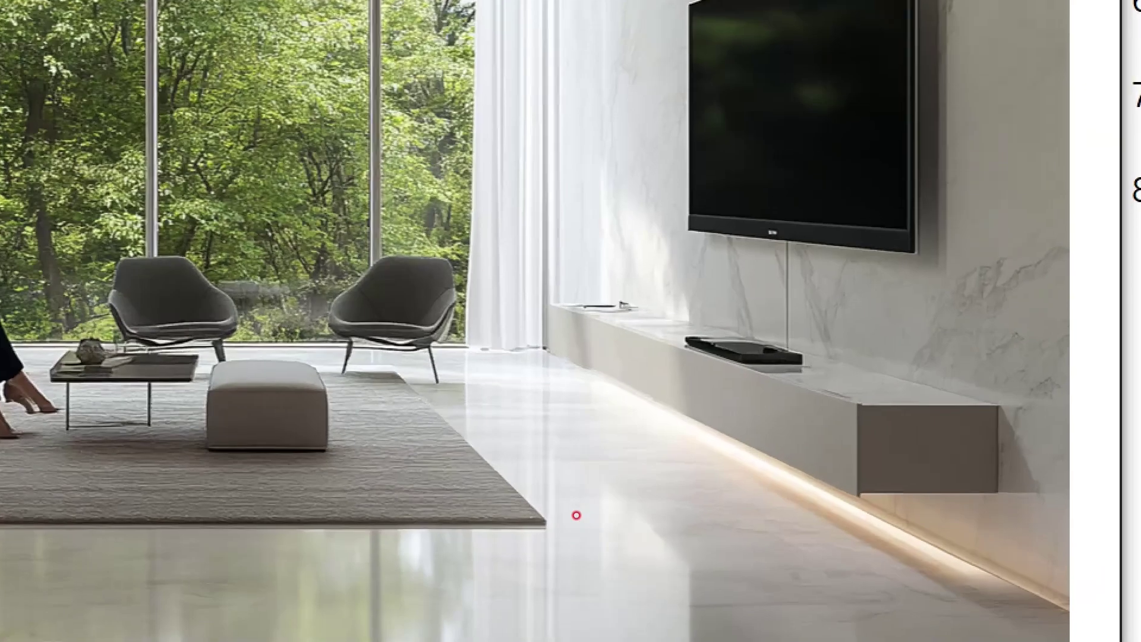
pyautogui.moveTo(585, 482)
pyautogui.mouseDown()
pyautogui.moveTo(593, 500)
pyautogui.moveTo(635, 445)
pyautogui.mouseUp()
pyautogui.moveTo(834, 377); pyautogui.dragTo(767, 390)
pyautogui.hotkey('alt', 'Tab')
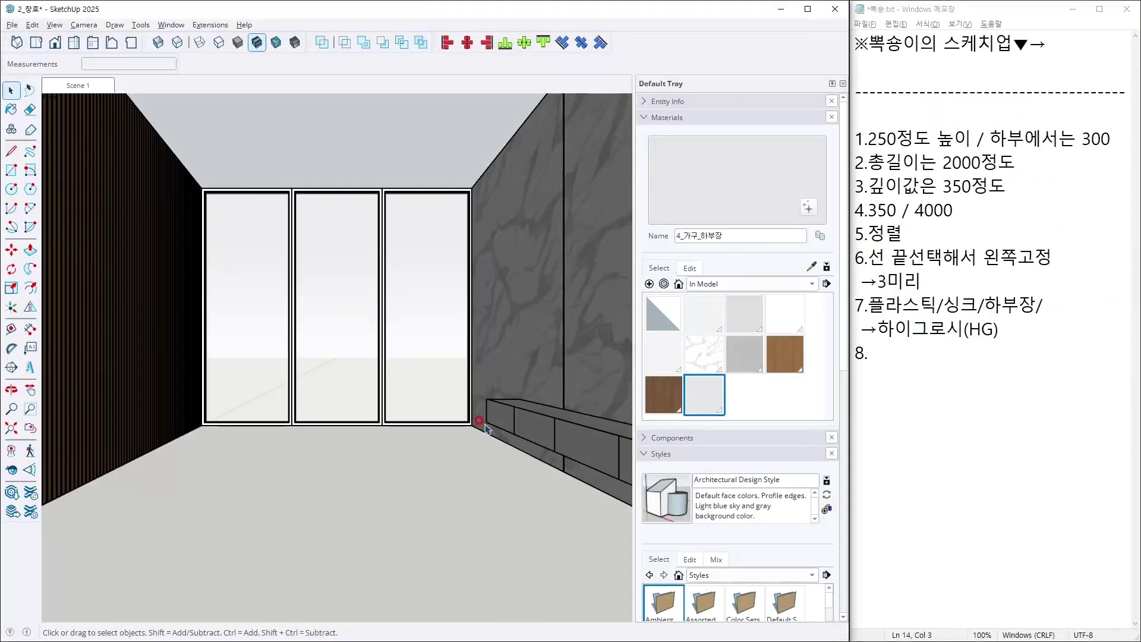
# Try to draw a 4300 × 7300 mm floor rectangle across the room's underside, from corner to opposite corner, and undo it.
pyautogui.moveTo(476, 420)
pyautogui.mouseDown(button='middle')
pyautogui.moveTo(453, 438)
pyautogui.moveTo(450, 35)
pyautogui.moveTo(344, 234)
pyautogui.moveTo(285, 257)
pyautogui.mouseUp(button='middle')
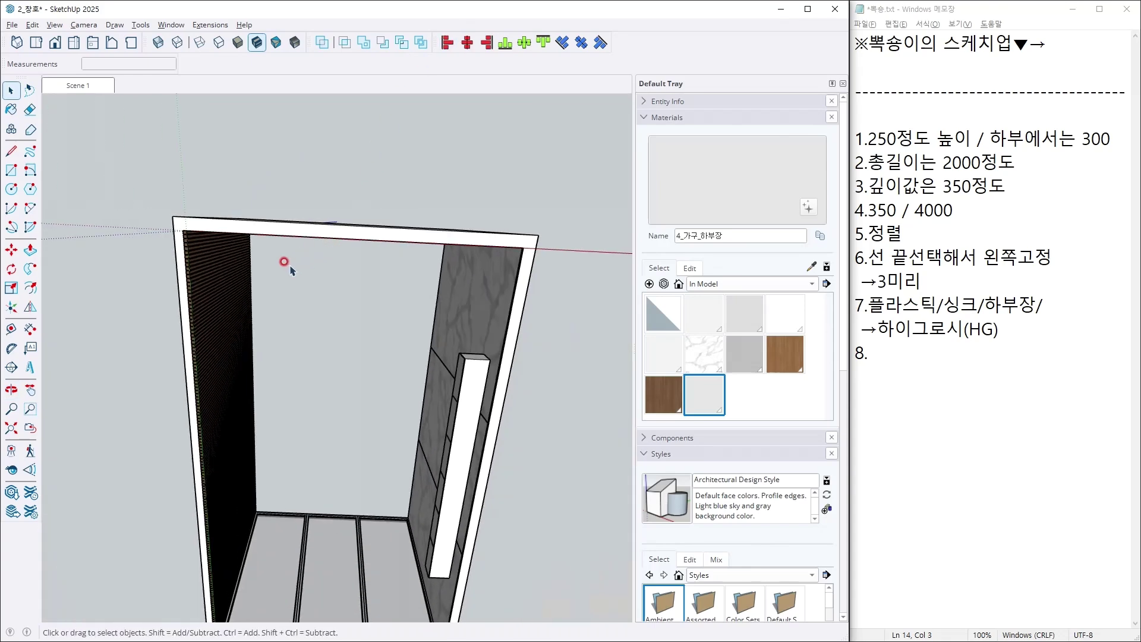
pyautogui.press('r')
pyautogui.click(173, 215)
pyautogui.scroll(-3, 339, 92)
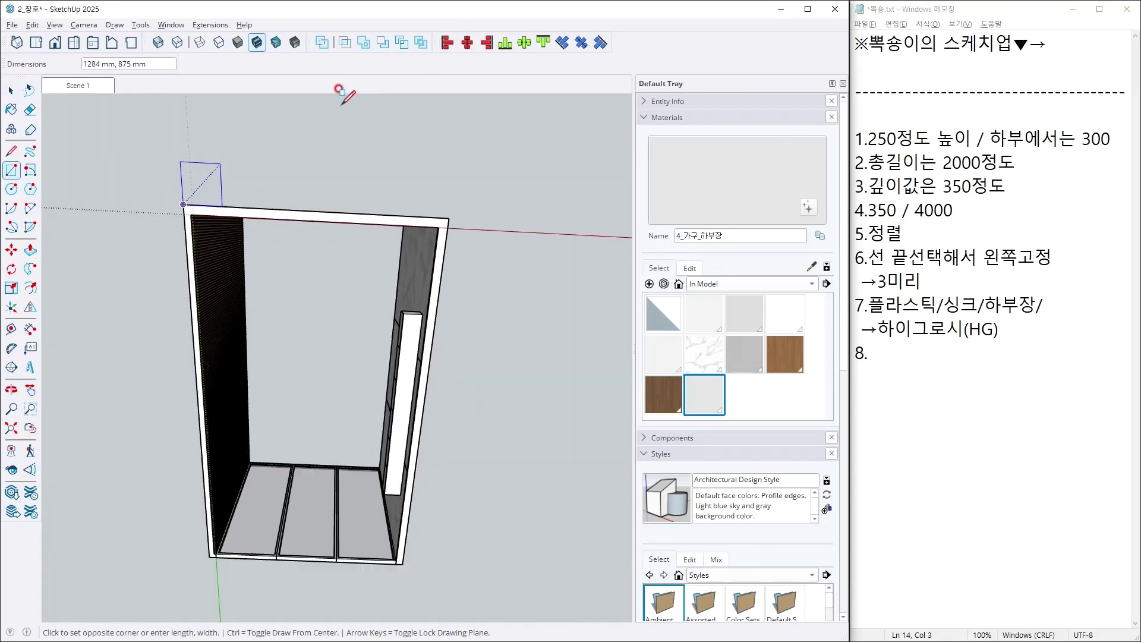
pyautogui.scroll(5, 379, 529)
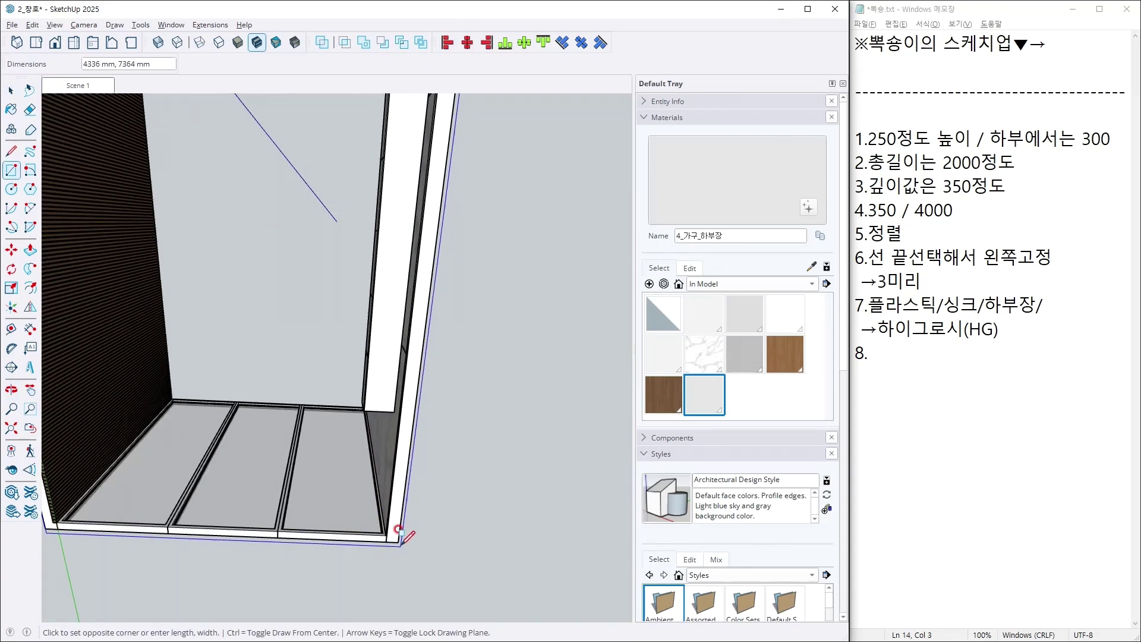
pyautogui.click(393, 538)
pyautogui.hotkey('ctrl', 'z')
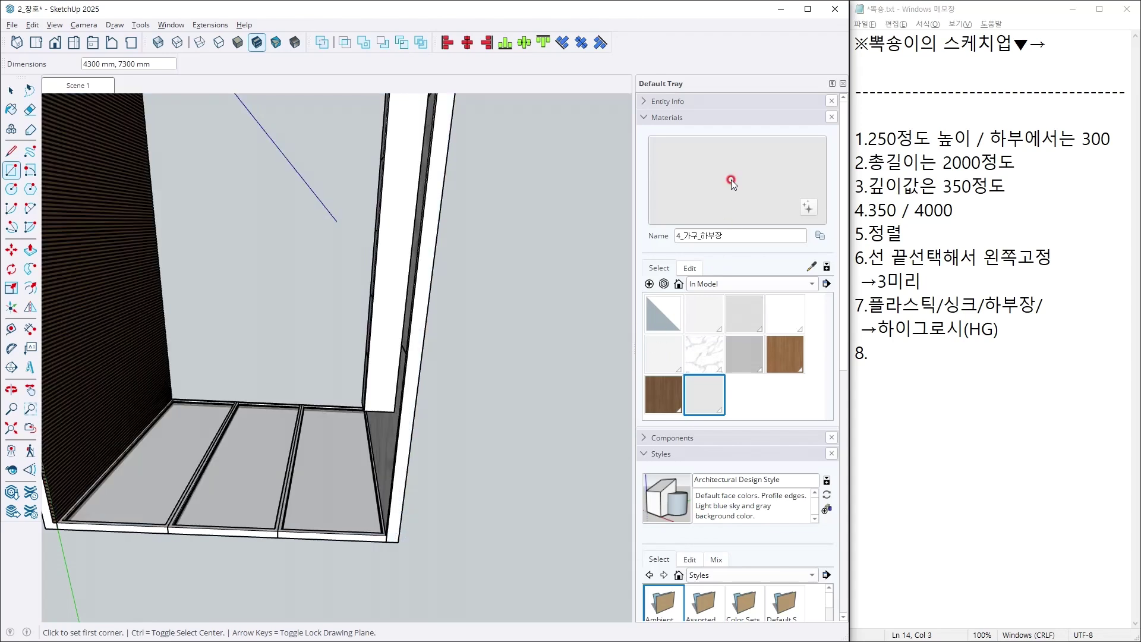
# Add a new tag named 5_바닥 and make it the current drawing tag.
pyautogui.click(689, 118)
pyautogui.click(678, 150)
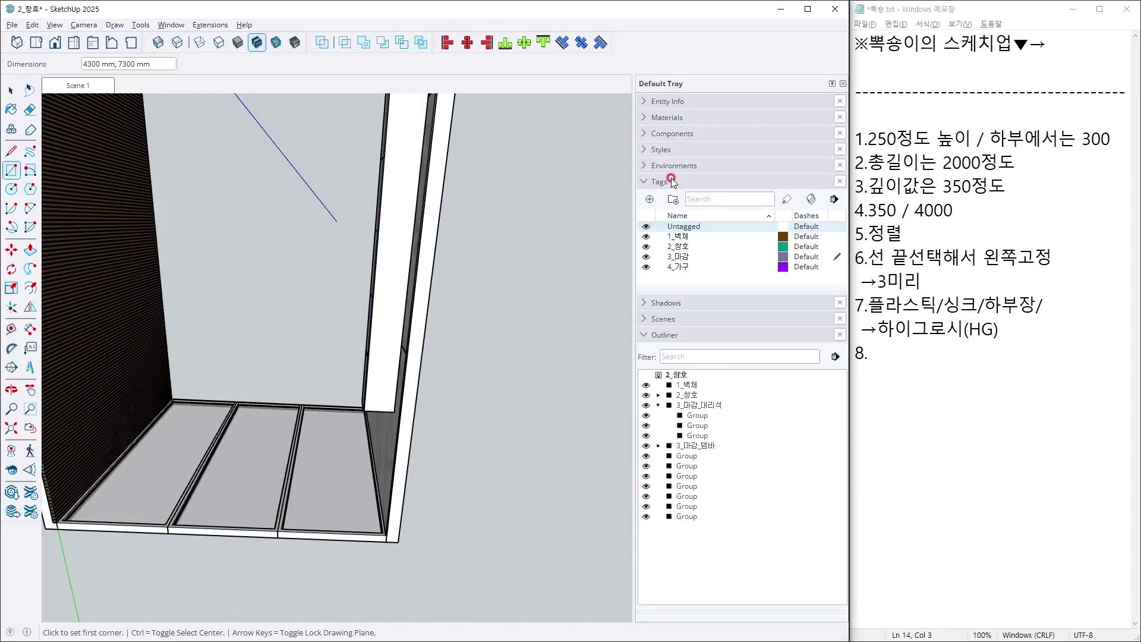
pyautogui.click(651, 199)
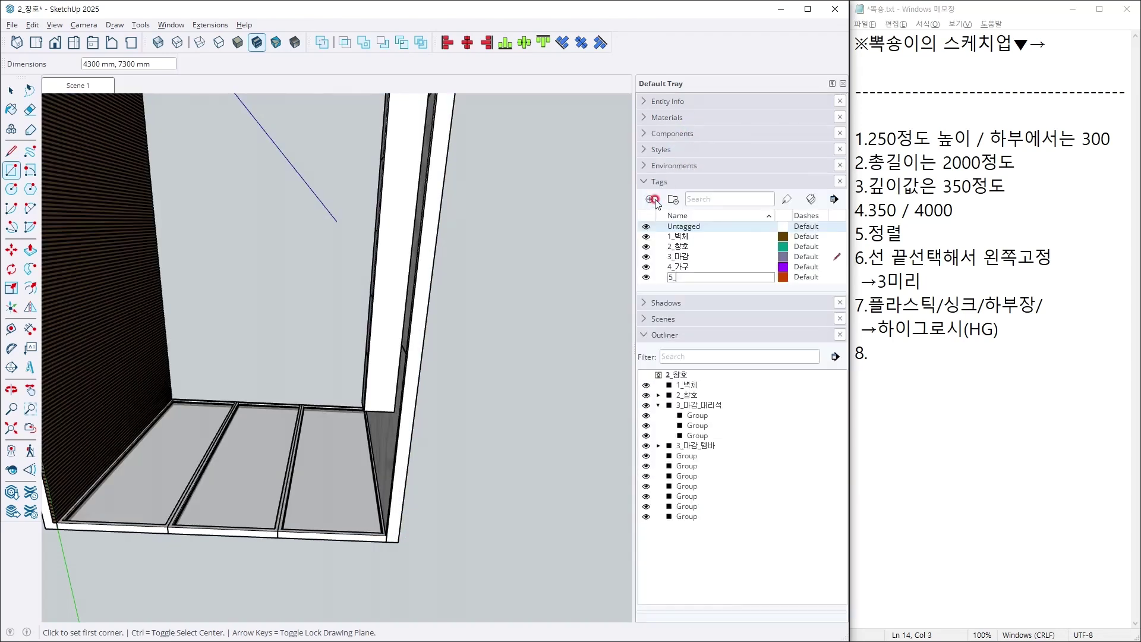
pyautogui.write('5_바닥')
pyautogui.press('Return')
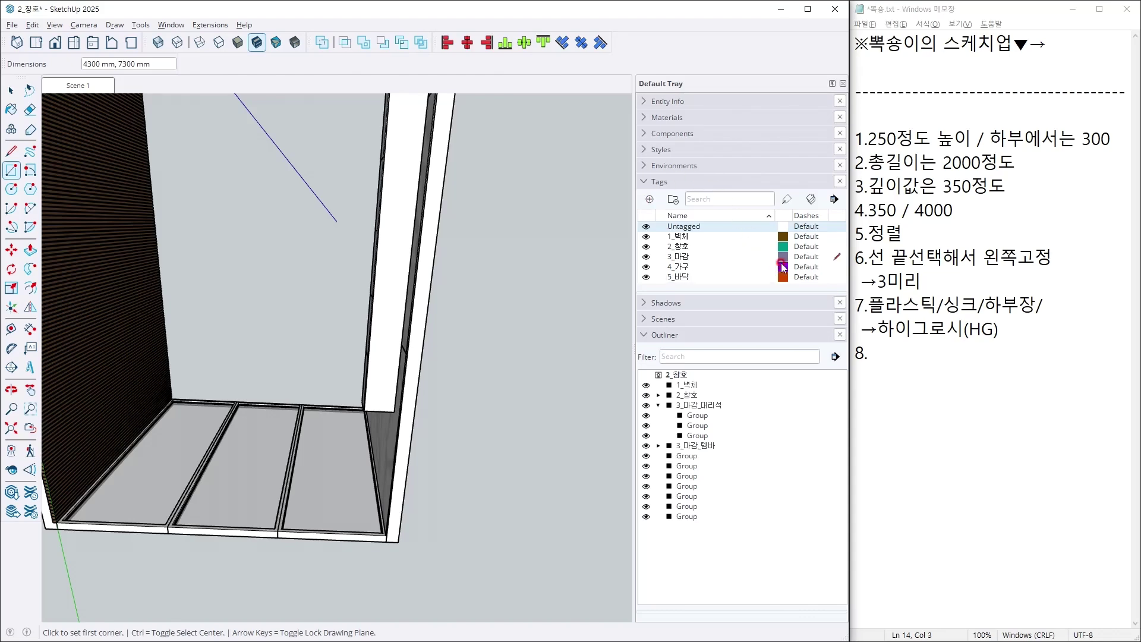
pyautogui.click(836, 279)
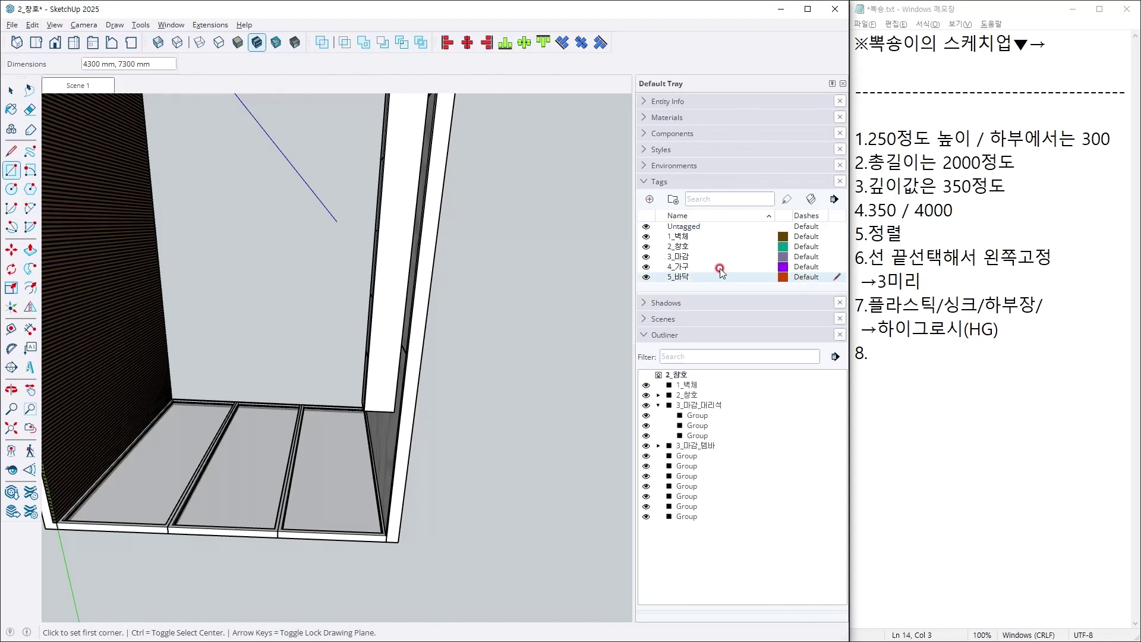
# Assign the cabinet body group to the 4_가구 tag and check it by hiding and restoring the 3_마감 tag.
pyautogui.moveTo(414, 241); pyautogui.dragTo(416, 348, button='middle')
pyautogui.press('space')
pyautogui.click(385, 302)
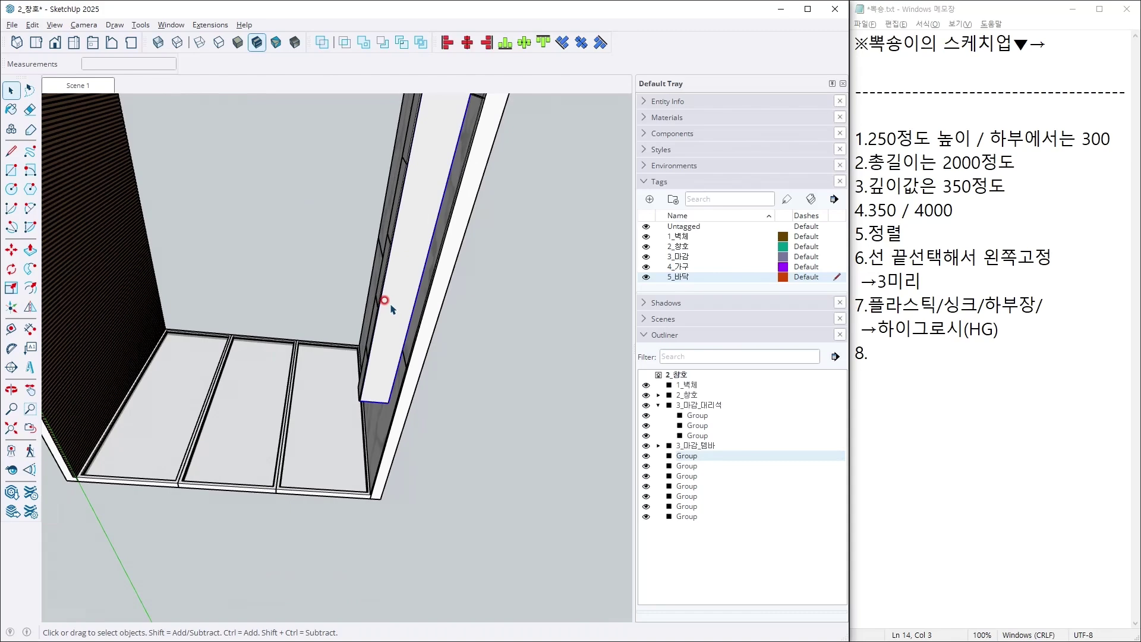
pyautogui.moveTo(392, 306); pyautogui.dragTo(583, 248, button='middle')
pyautogui.click(668, 102)
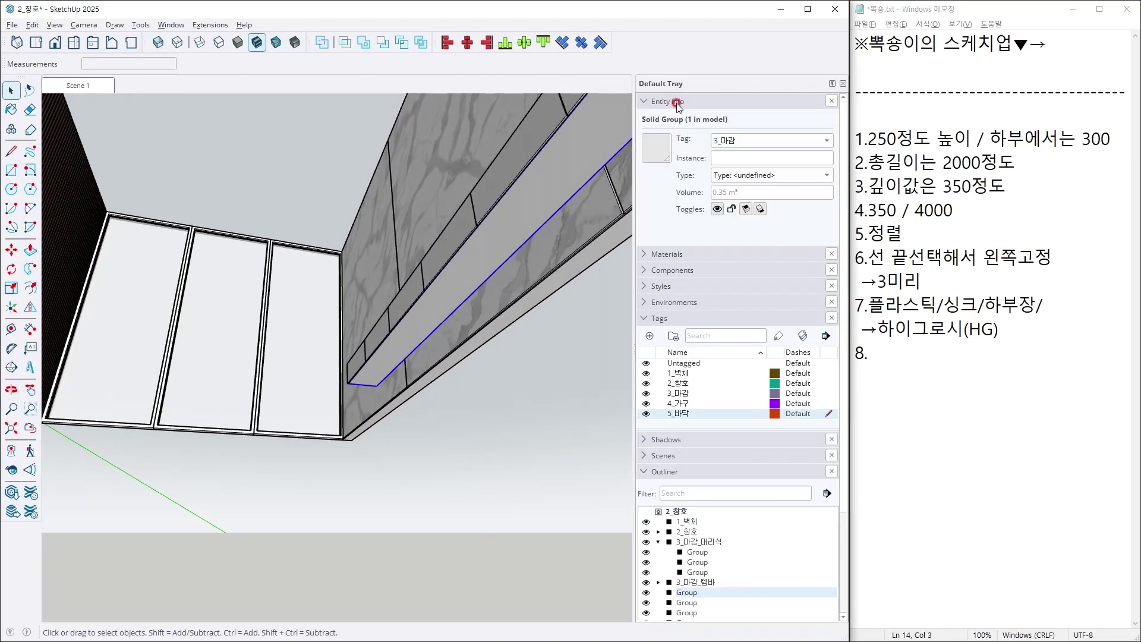
pyautogui.click(753, 144)
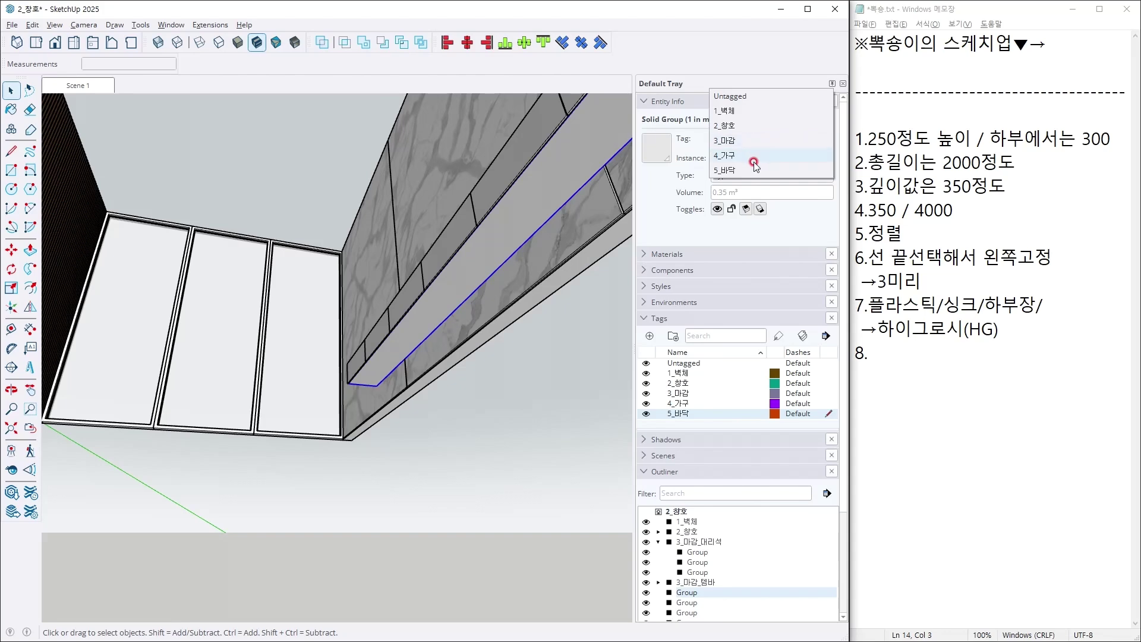
pyautogui.click(754, 157)
pyautogui.hotkey('ctrl', 'z')
pyautogui.moveTo(595, 203); pyautogui.dragTo(541, 268, button='middle')
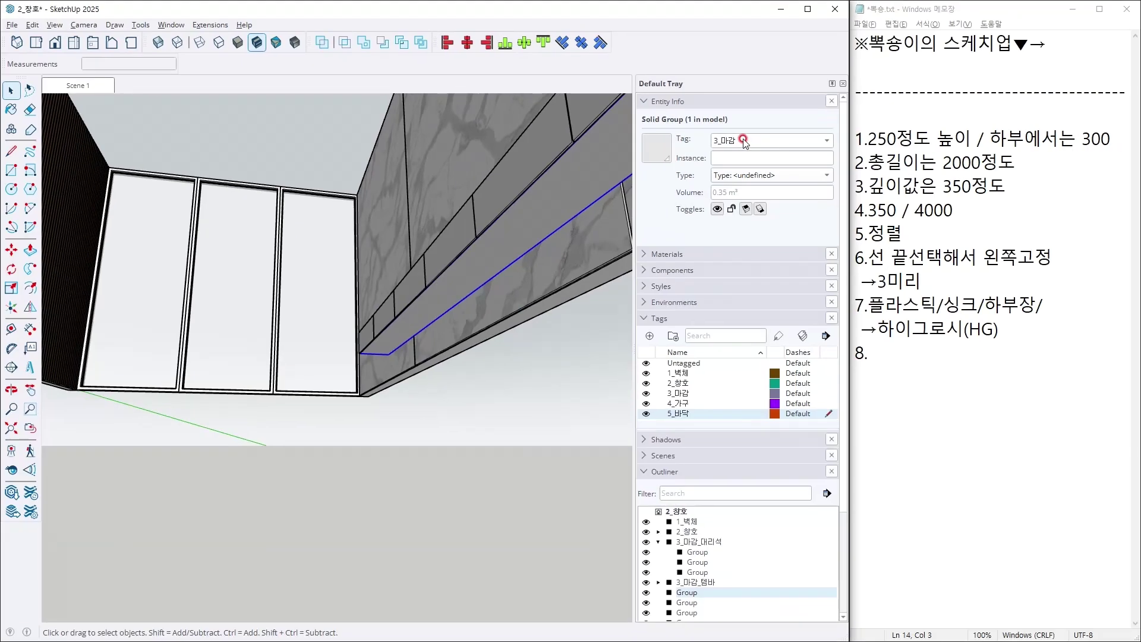
pyautogui.click(727, 155)
pyautogui.click(743, 156)
pyautogui.click(646, 394)
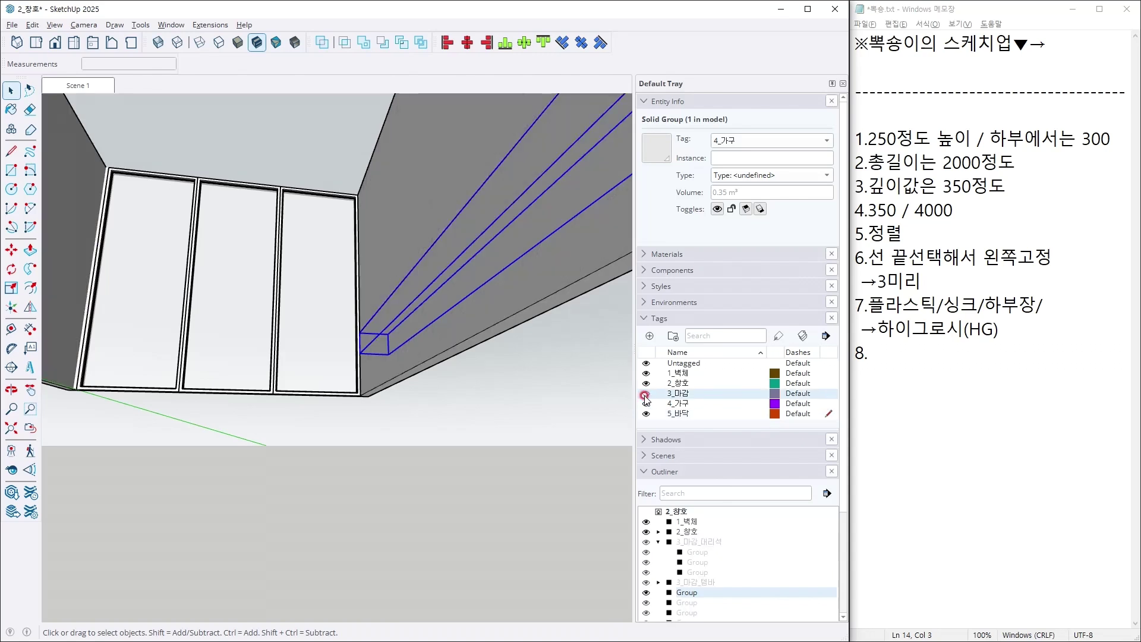
pyautogui.click(646, 394)
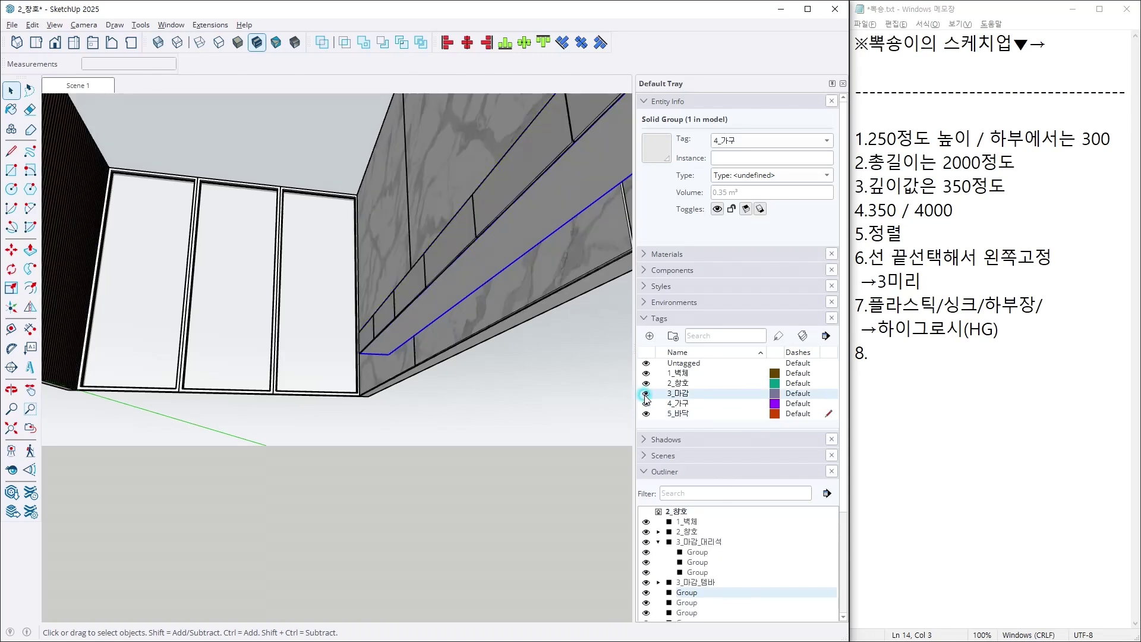
# Assign all the faces and edges inside the cabinet body group to the 4_가구 tag and close the group.
pyautogui.doubleClick(494, 241)
pyautogui.tripleClick(499, 243)
pyautogui.click(732, 143)
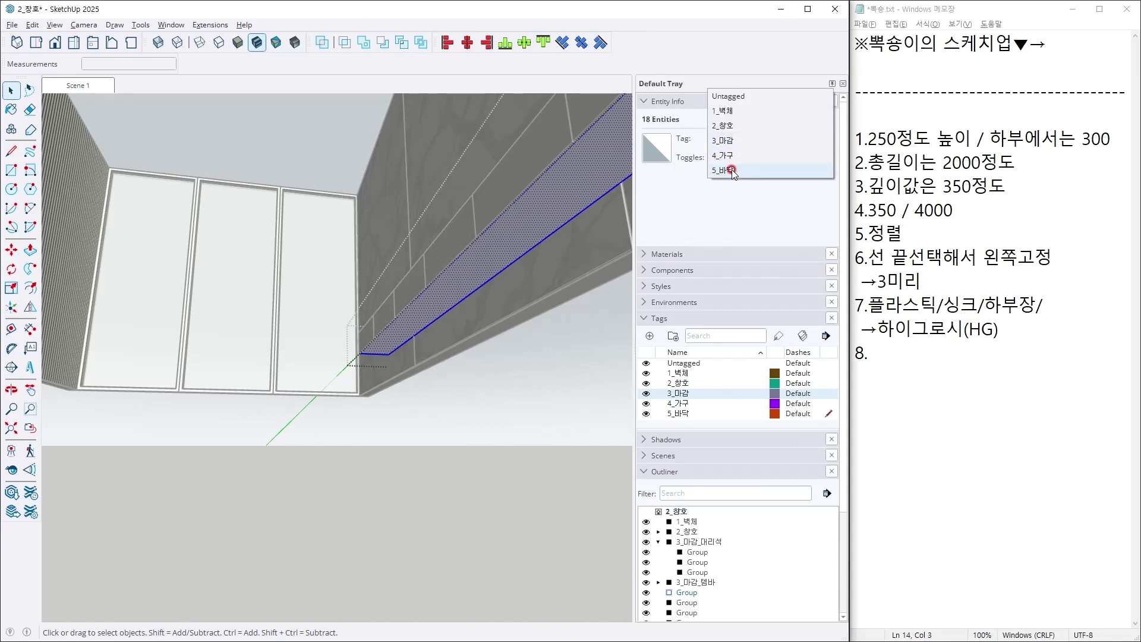
pyautogui.click(733, 173)
pyautogui.click(528, 447)
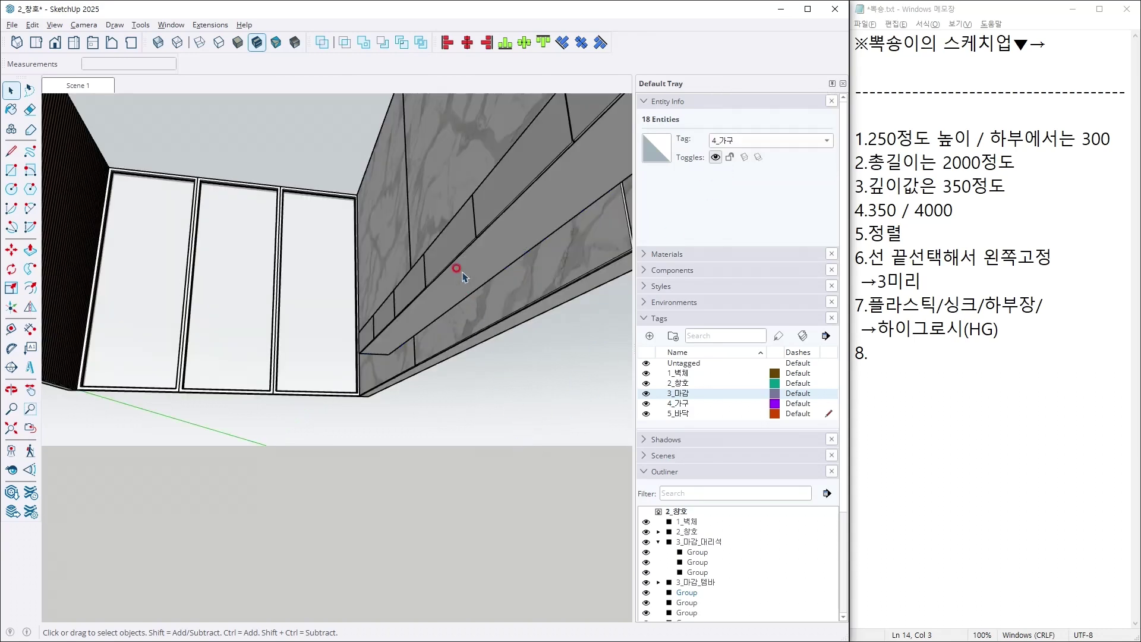
# Select all six front panels of the TV cabinet and assign them to the 4_가구 tag.
pyautogui.click(450, 233)
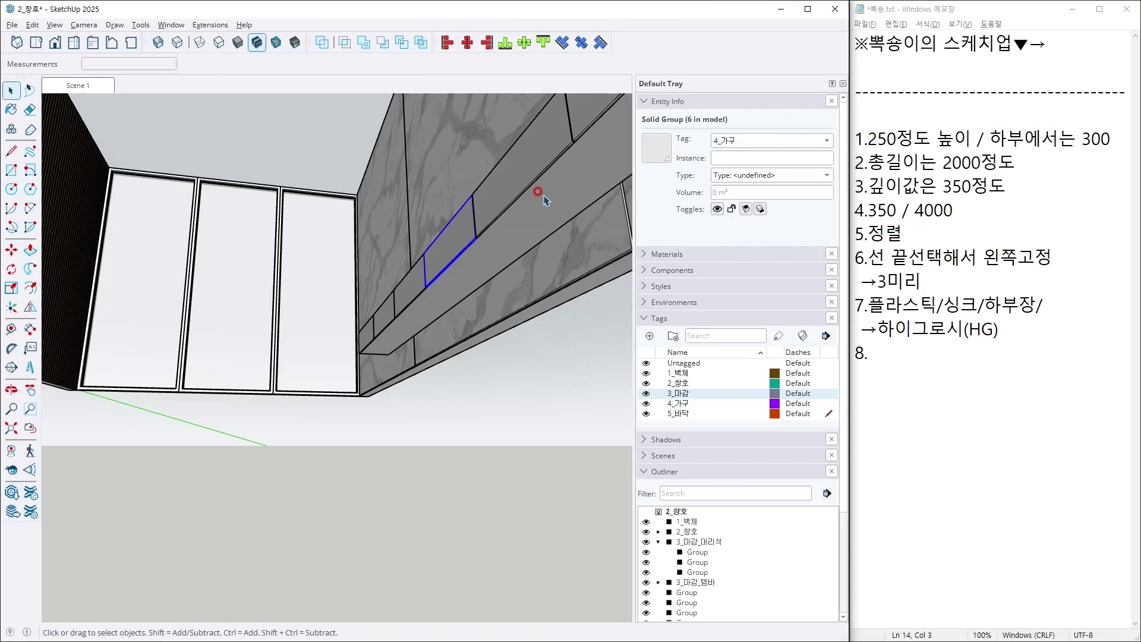
pyautogui.moveTo(513, 203); pyautogui.dragTo(453, 420, button='middle')
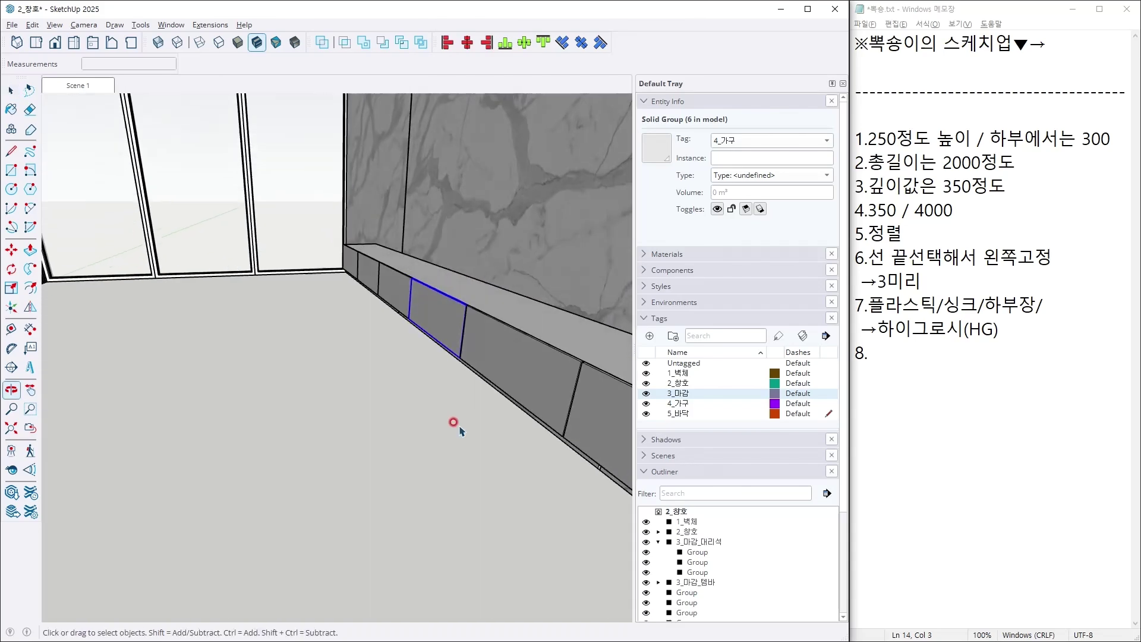
pyautogui.scroll(-1, 517, 374)
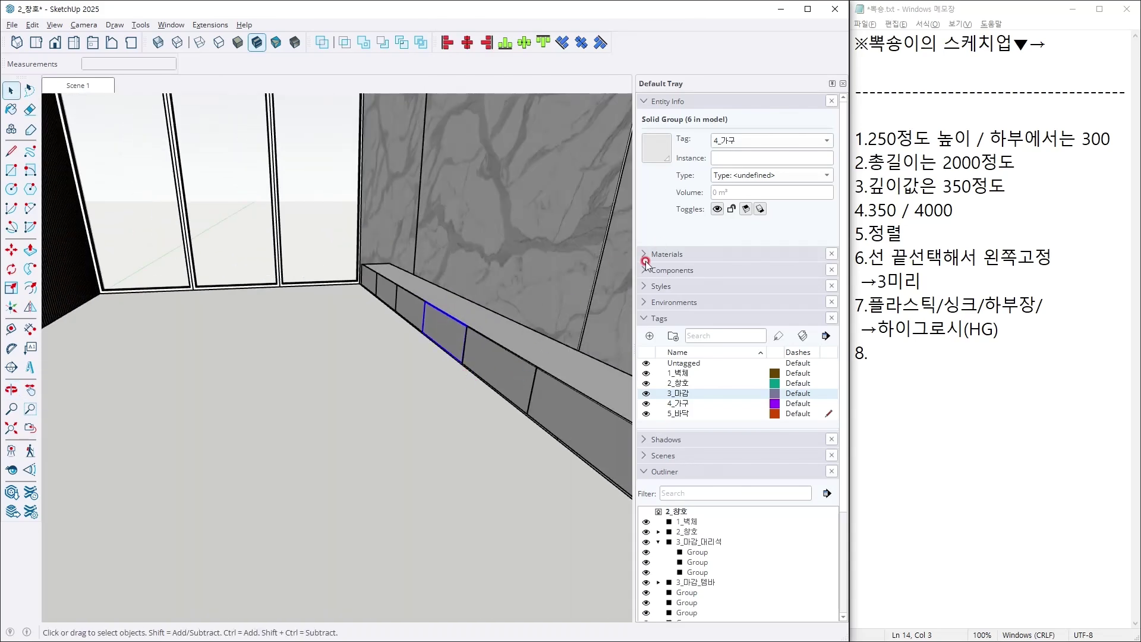
pyautogui.click(520, 388)
pyautogui.scroll(-2, 566, 401)
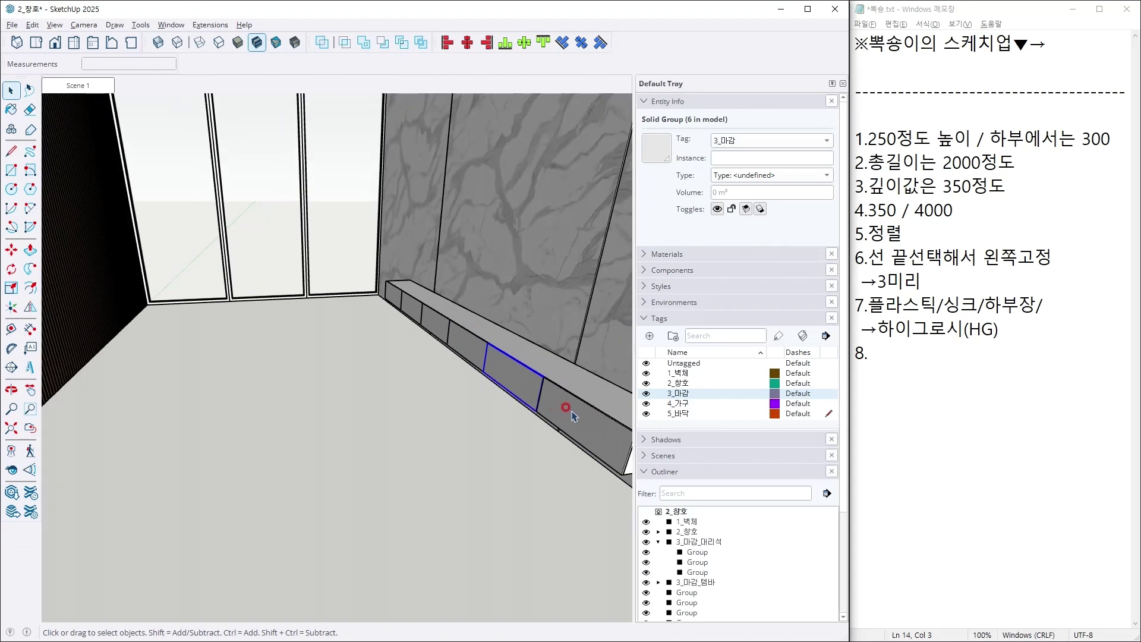
pyautogui.keyDown('shift'); pyautogui.click(575, 421); pyautogui.keyUp('shift')
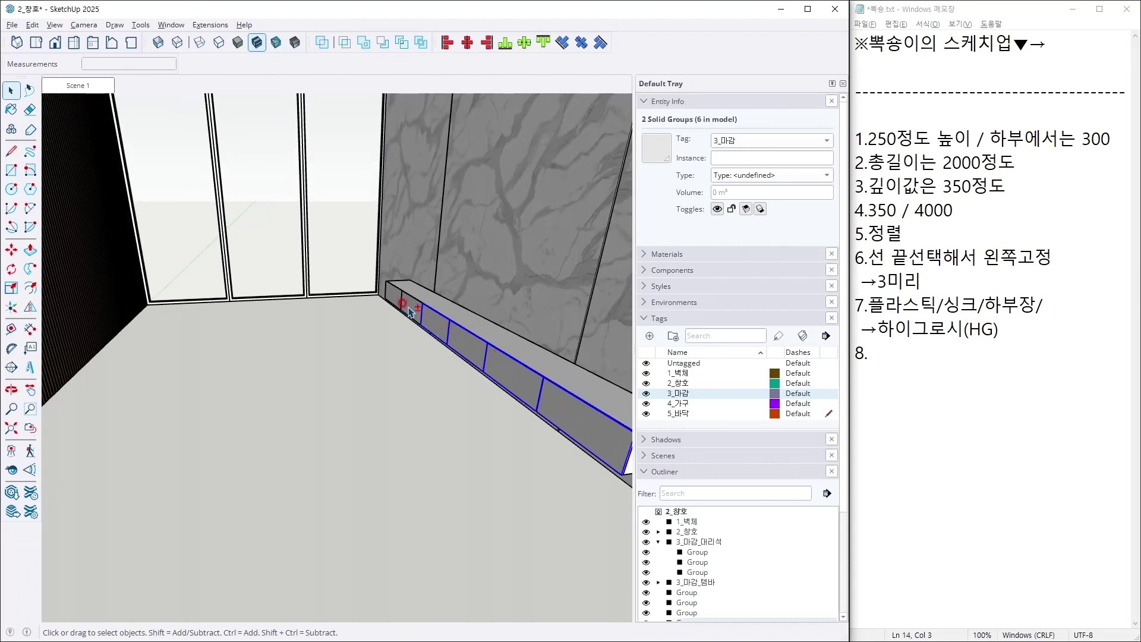
pyautogui.keyDown('shift'); pyautogui.click(392, 297); pyautogui.keyUp('shift')
pyautogui.click(728, 140)
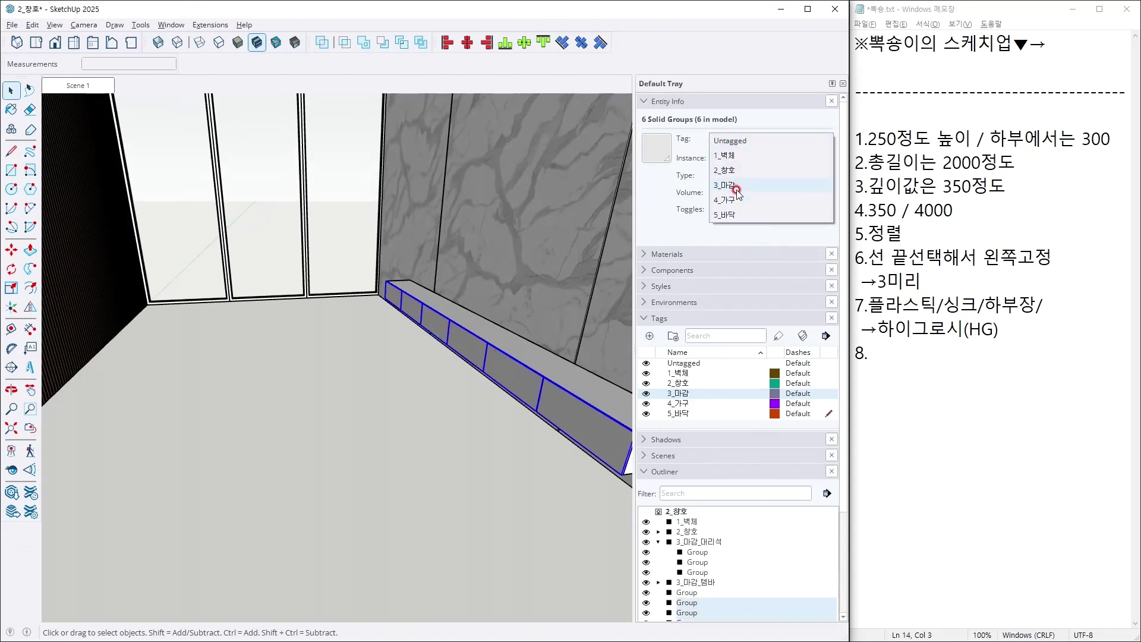
pyautogui.click(735, 209)
# Check the tag of the cabinet body group and its contents, and return to the Scene 1 view.
pyautogui.click(532, 363)
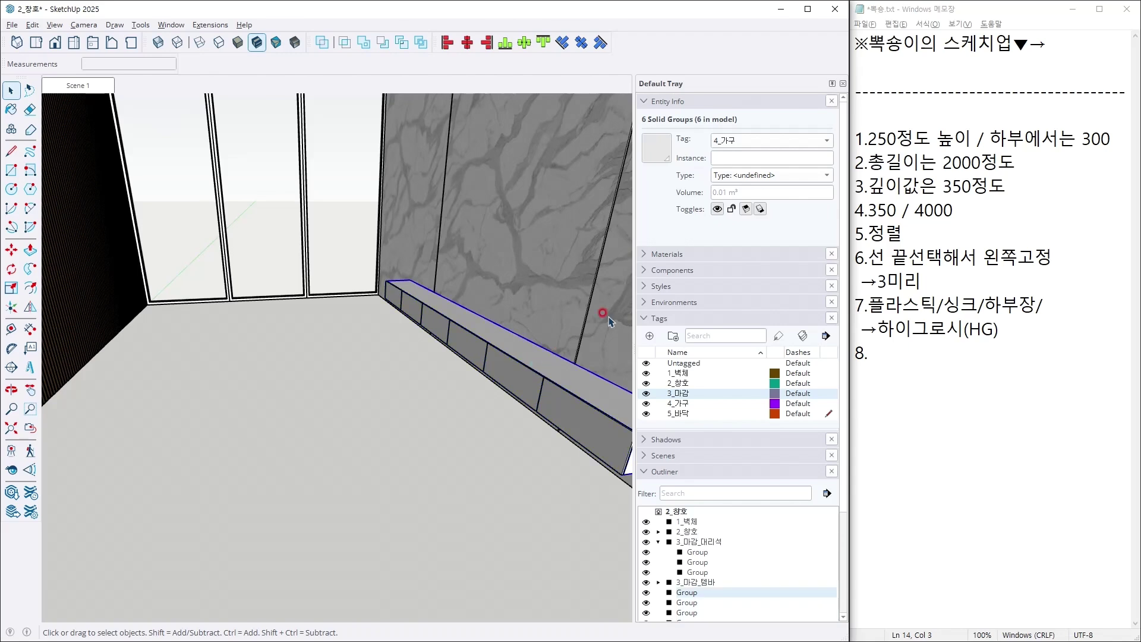
pyautogui.click(760, 139)
pyautogui.click(760, 140)
pyautogui.doubleClick(559, 356)
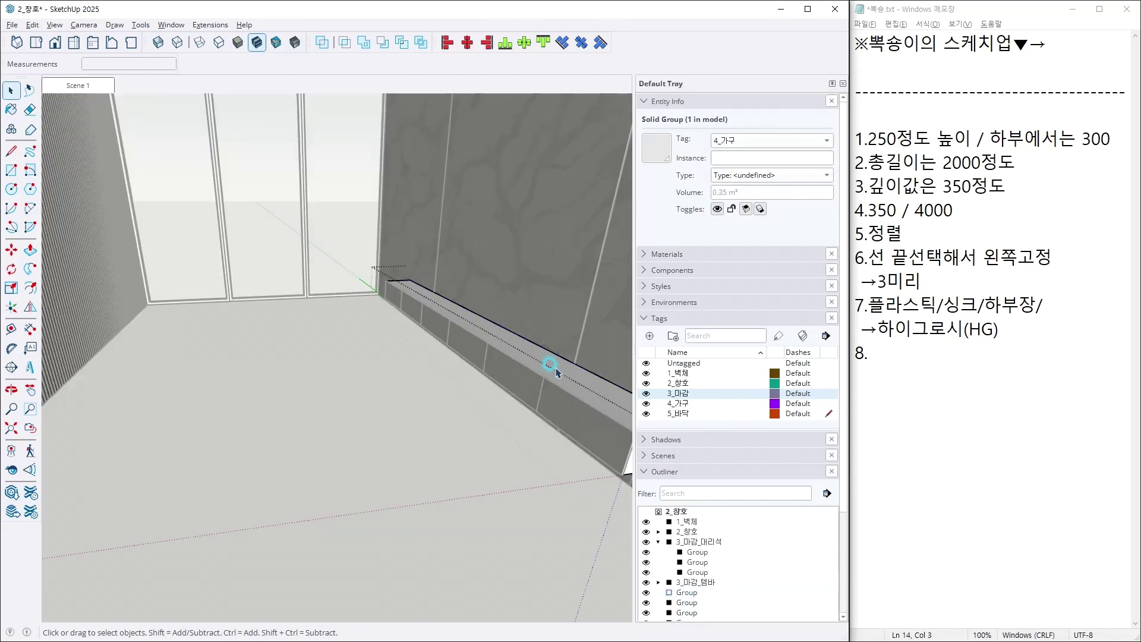
pyautogui.click(559, 356)
pyautogui.click(483, 458)
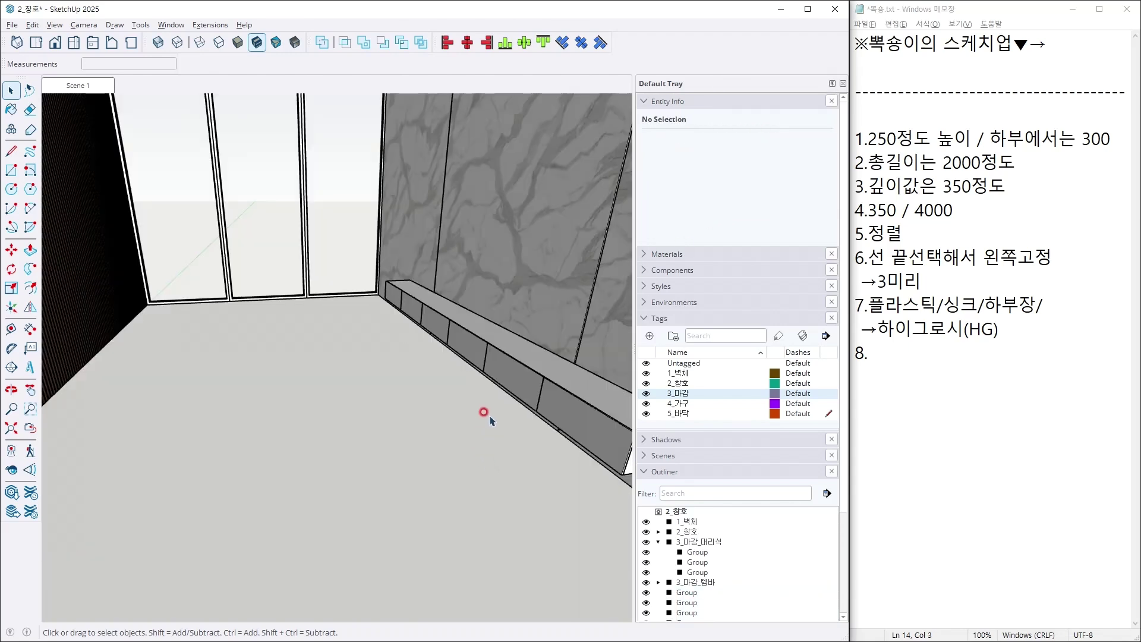
pyautogui.hotkey('shift', 'z')
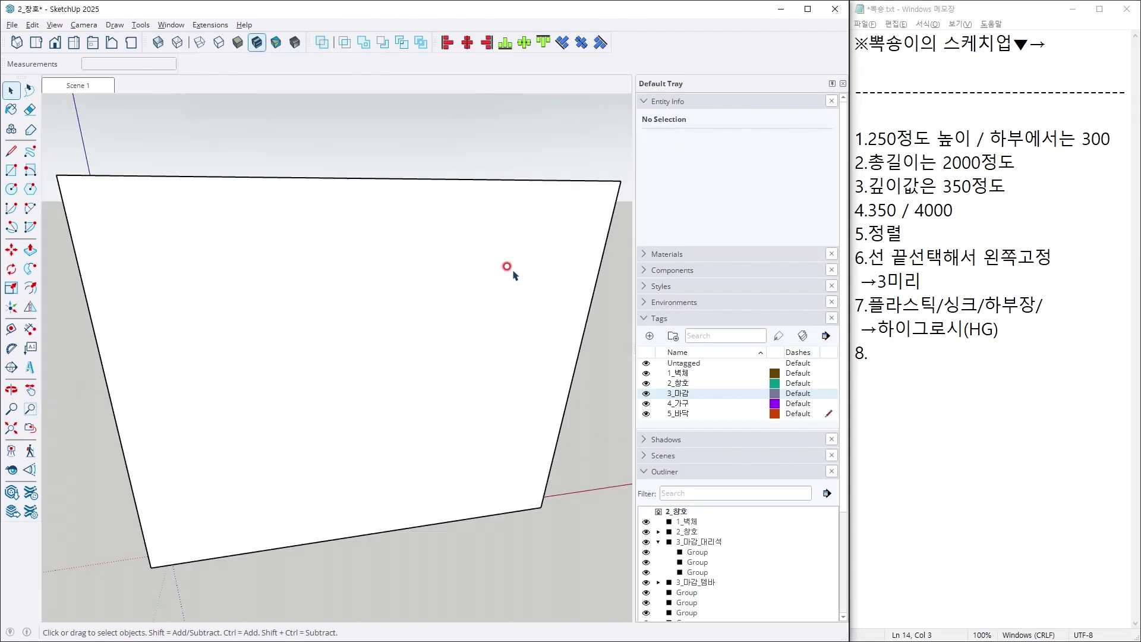
pyautogui.click(107, 88)
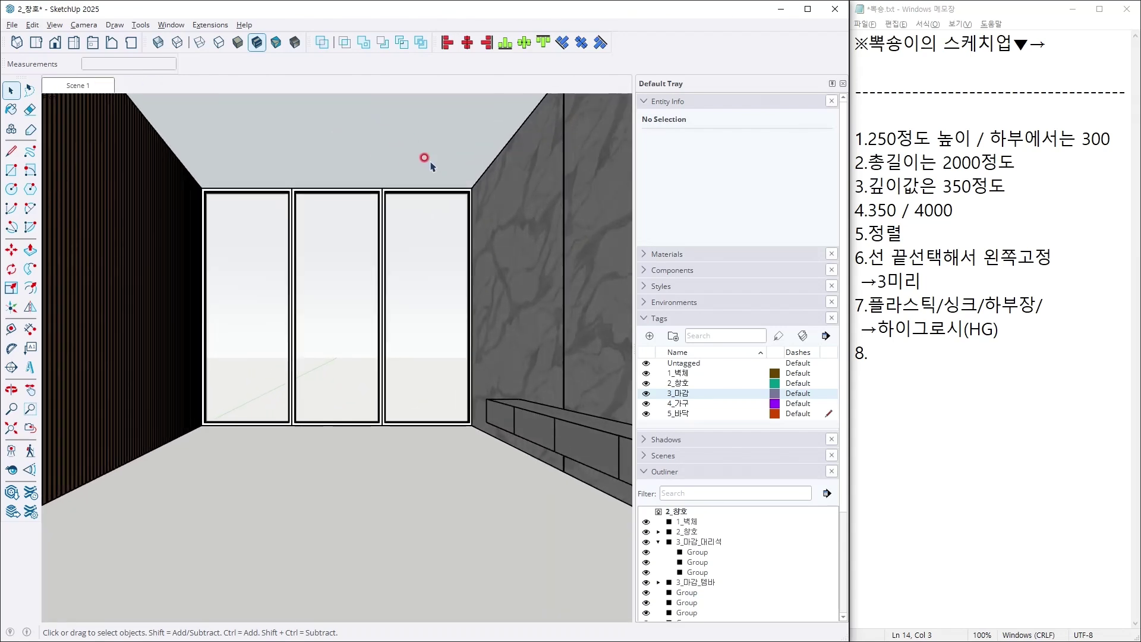
pyautogui.click(918, 356)
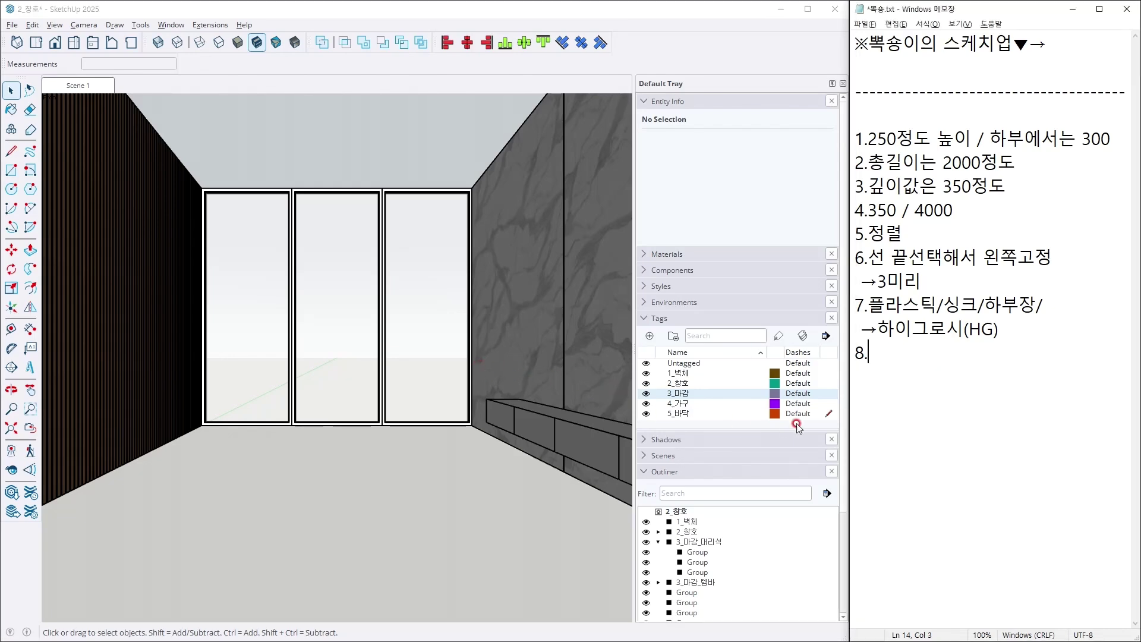
# Draw a 7300 × 4300 mm floor rectangle across the room's underside, from corner to opposite corner.
pyautogui.click(762, 417)
pyautogui.moveTo(408, 438)
pyautogui.mouseDown(button='middle')
pyautogui.moveTo(408, 224)
pyautogui.moveTo(383, 255)
pyautogui.moveTo(372, 201)
pyautogui.moveTo(369, 316)
pyautogui.mouseUp(button='middle')
pyautogui.press('r')
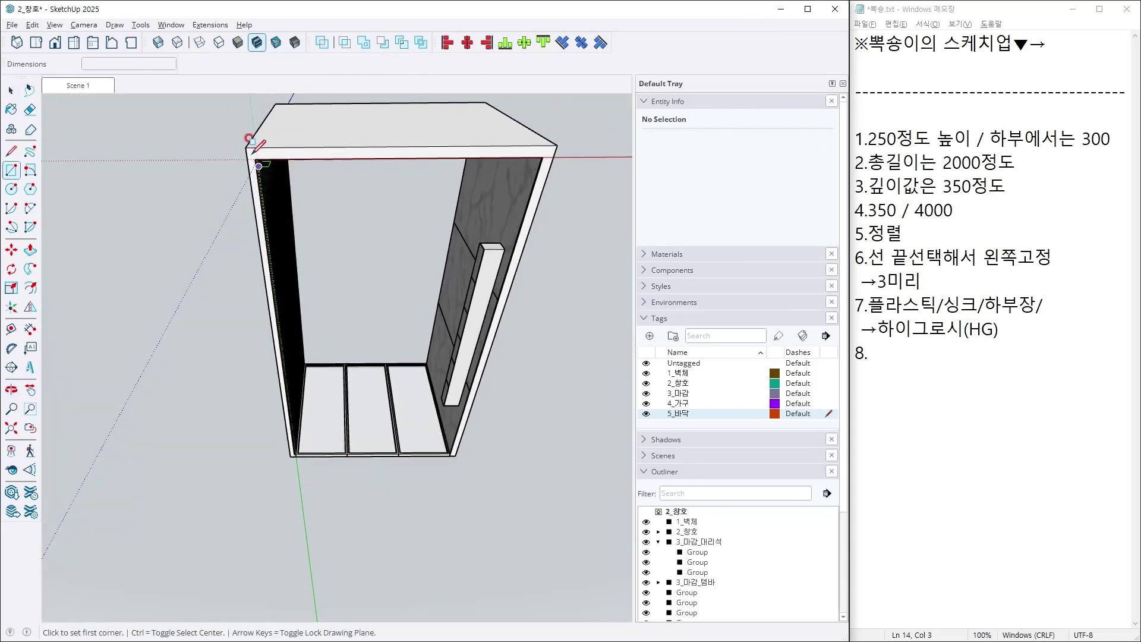
pyautogui.click(244, 132)
pyautogui.scroll(5, 479, 470)
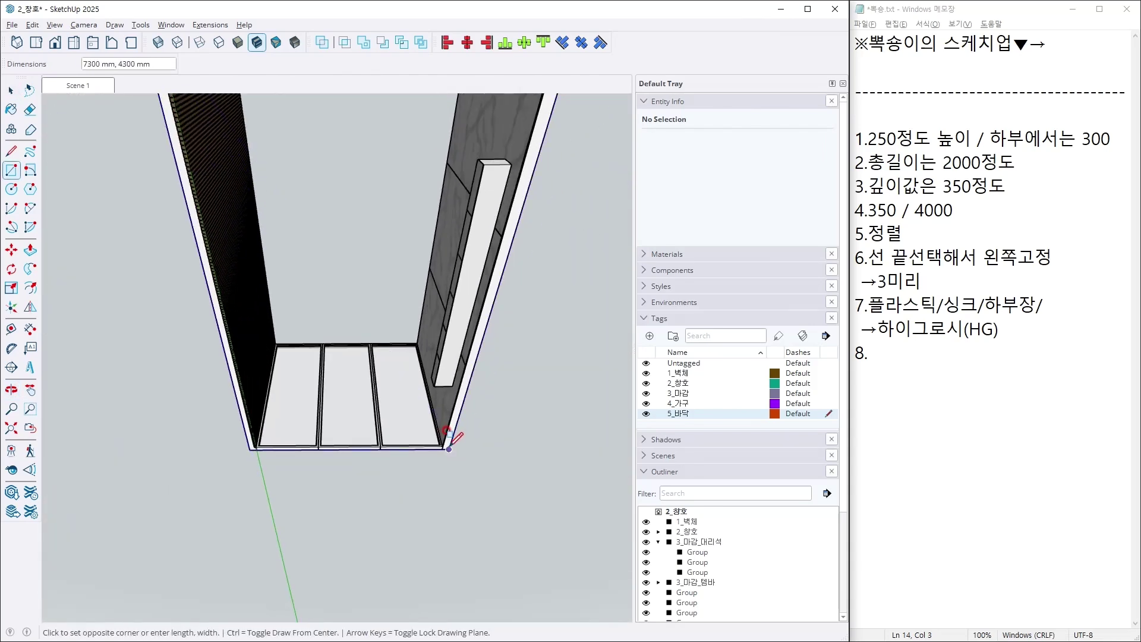
pyautogui.moveTo(453, 466); pyautogui.dragTo(338, 458, button='middle')
# Push/Pull the floor face by 100 mm and make the resulting slab a group.
pyautogui.press('p')
pyautogui.moveTo(322, 346); pyautogui.dragTo(319, 394)
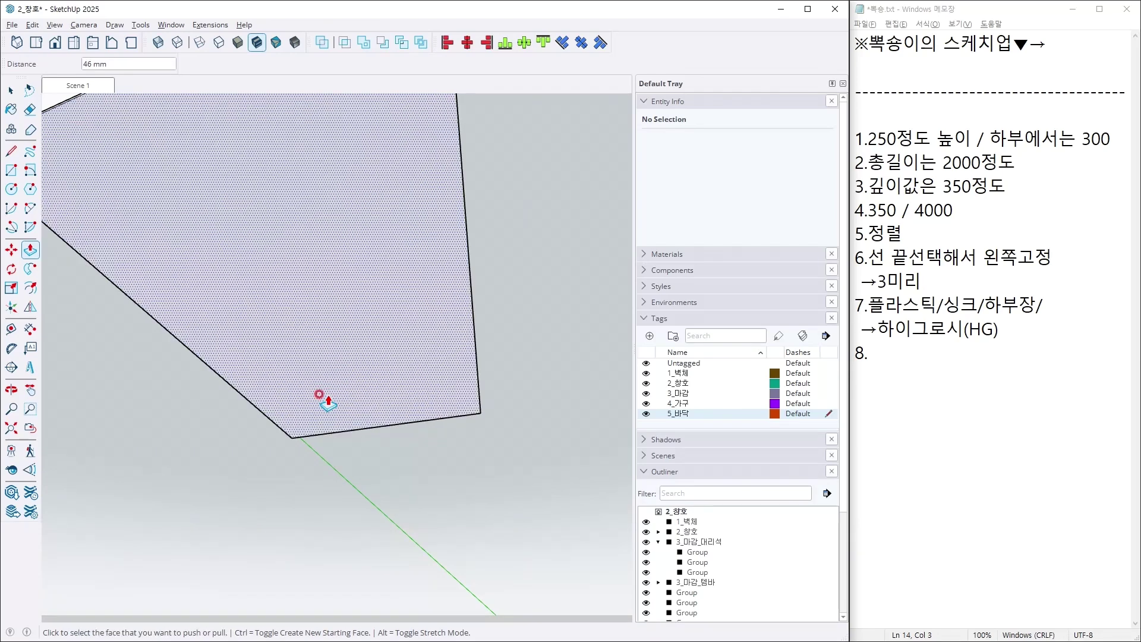
pyautogui.write('100')
pyautogui.press('Return')
pyautogui.press('space')
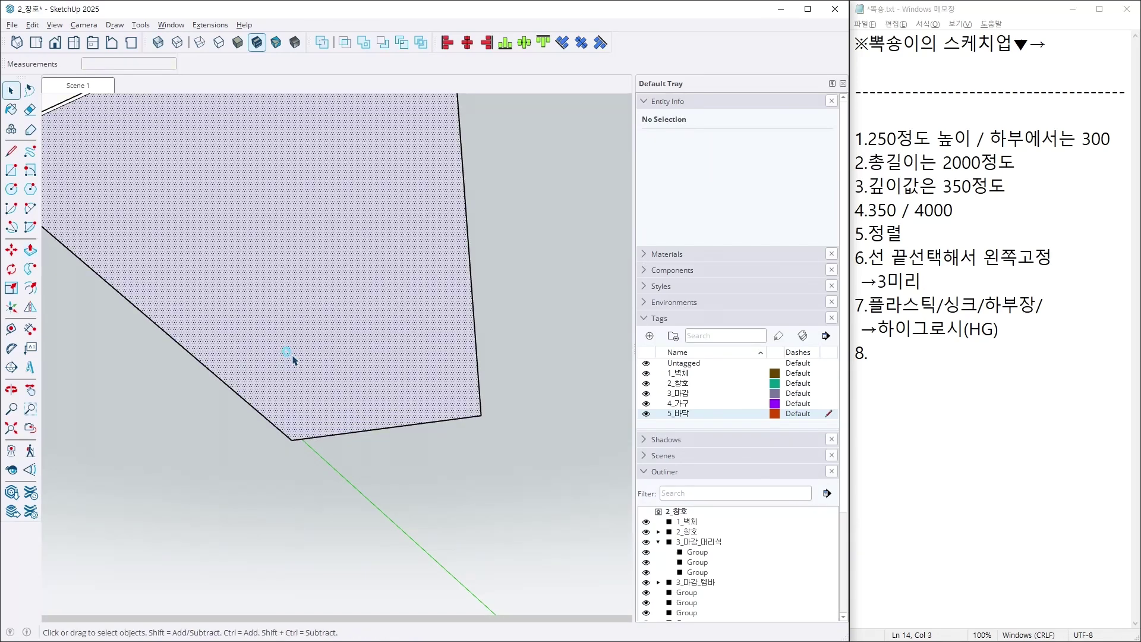
pyautogui.click(333, 265)
pyautogui.scroll(-6, 359, 390)
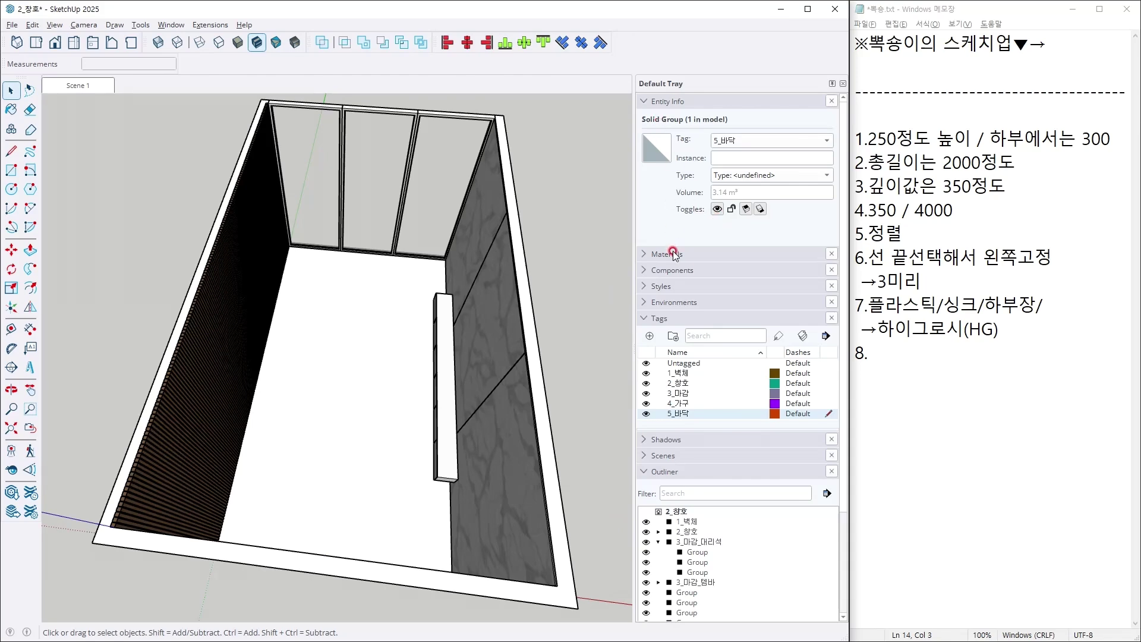
# Duplicate the 3_마감_대리석 marble material and name the copy 5_바닥.
pyautogui.click(678, 254)
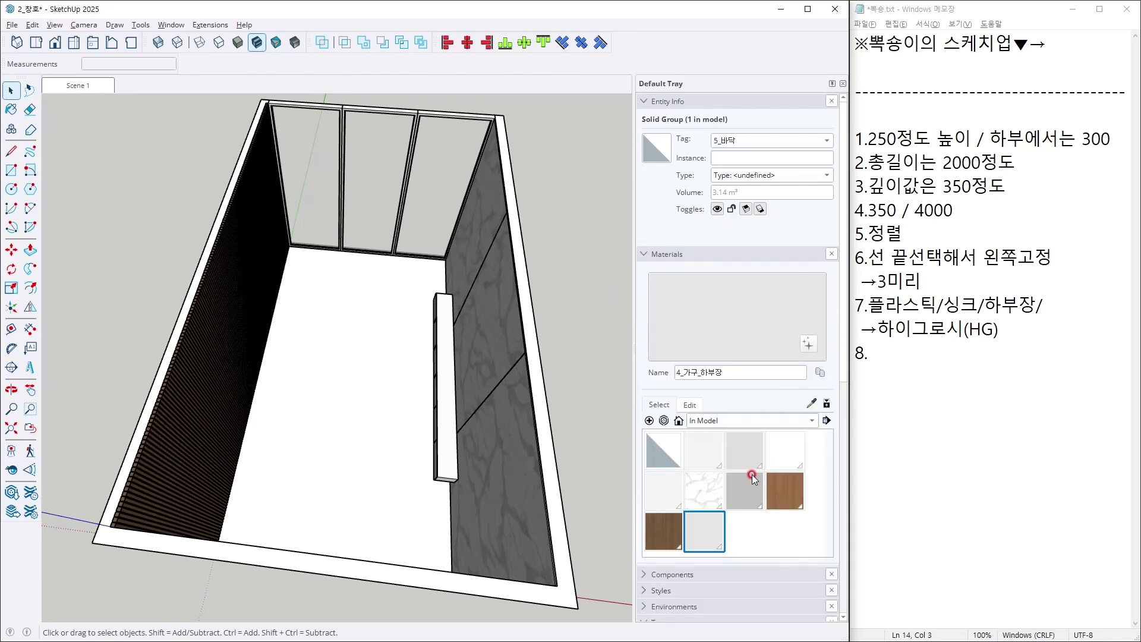
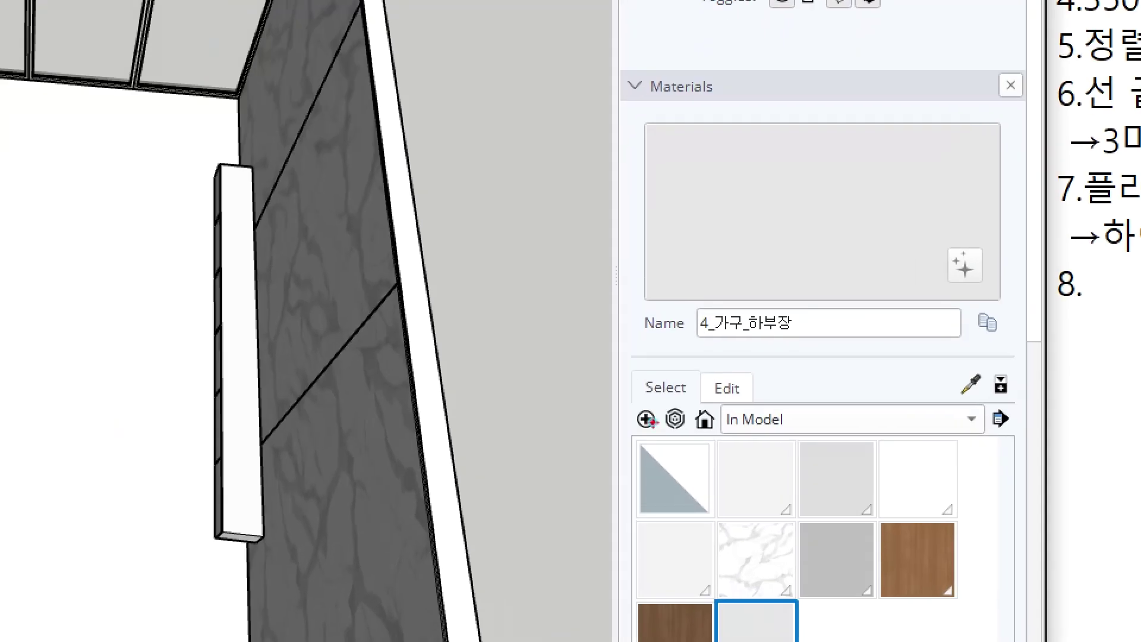
pyautogui.moveTo(674, 421)
pyautogui.mouseDown()
pyautogui.moveTo(665, 427)
pyautogui.moveTo(681, 416)
pyautogui.moveTo(680, 437)
pyautogui.moveTo(654, 422)
pyautogui.mouseUp()
pyautogui.click(761, 560)
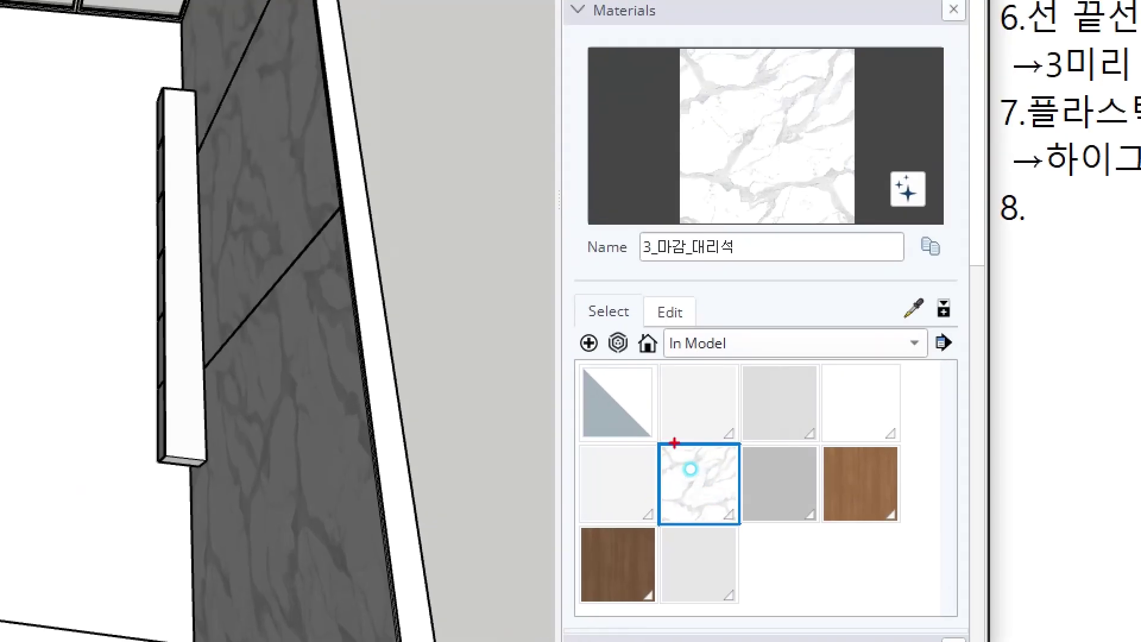
pyautogui.keyDown('ctrl'); pyautogui.moveTo(684, 467); pyautogui.dragTo(727, 515); pyautogui.keyUp('ctrl')
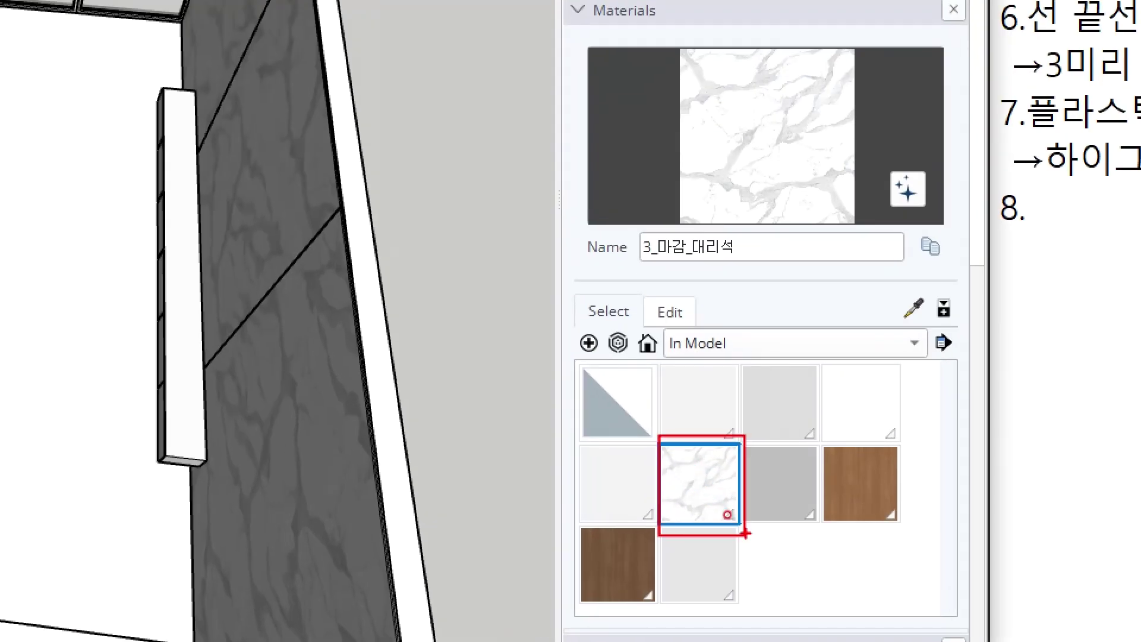
pyautogui.press('Escape')
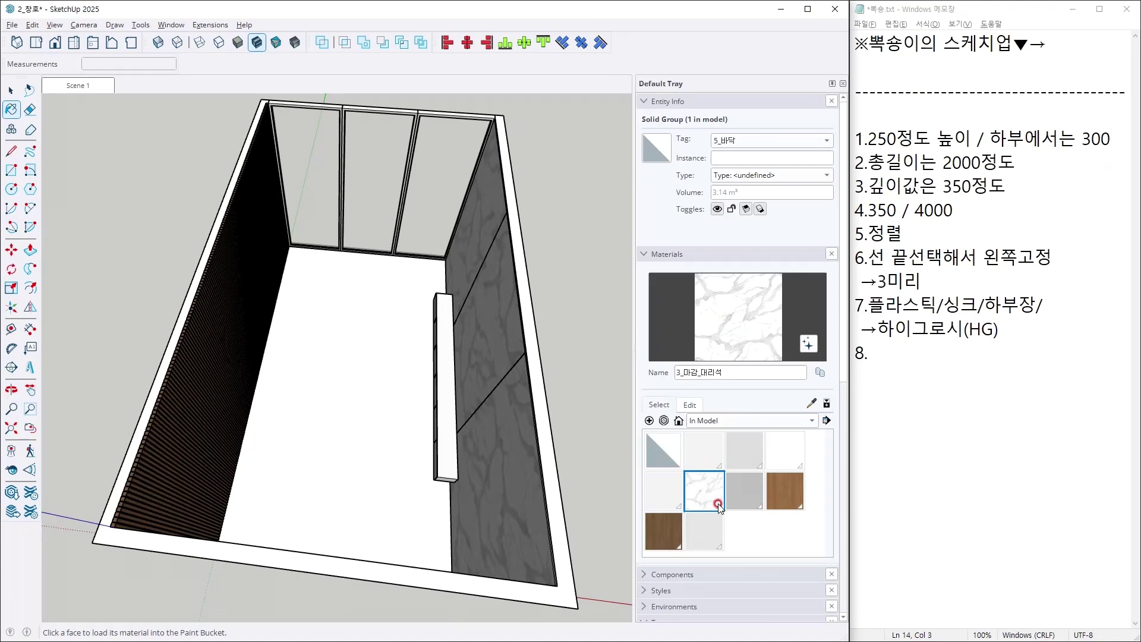
pyautogui.click(820, 372)
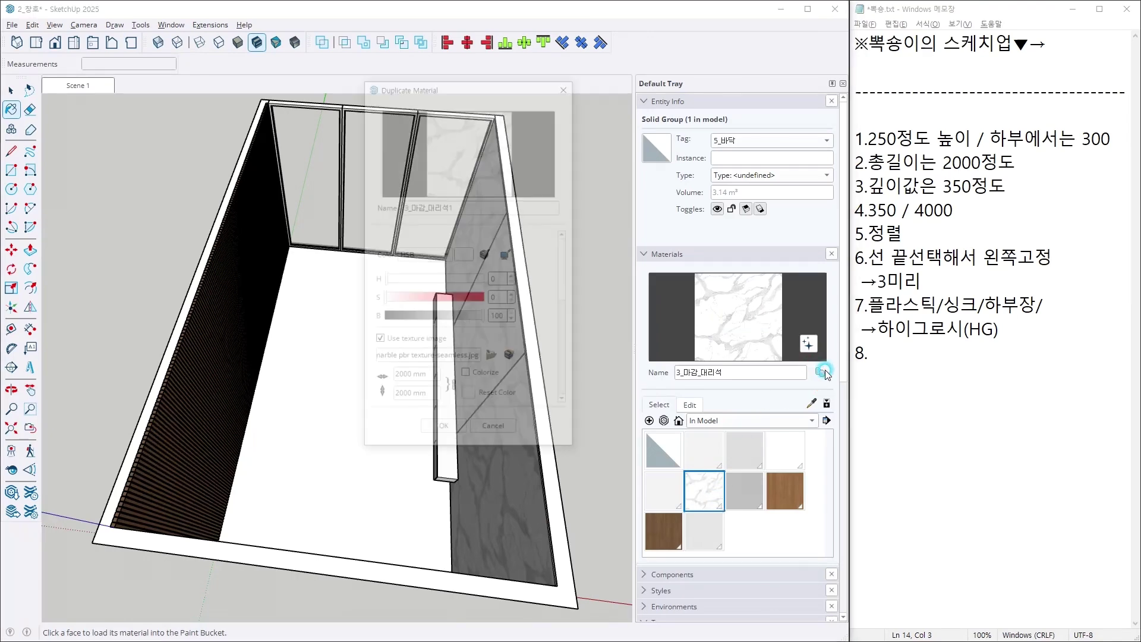
pyautogui.tripleClick(443, 206)
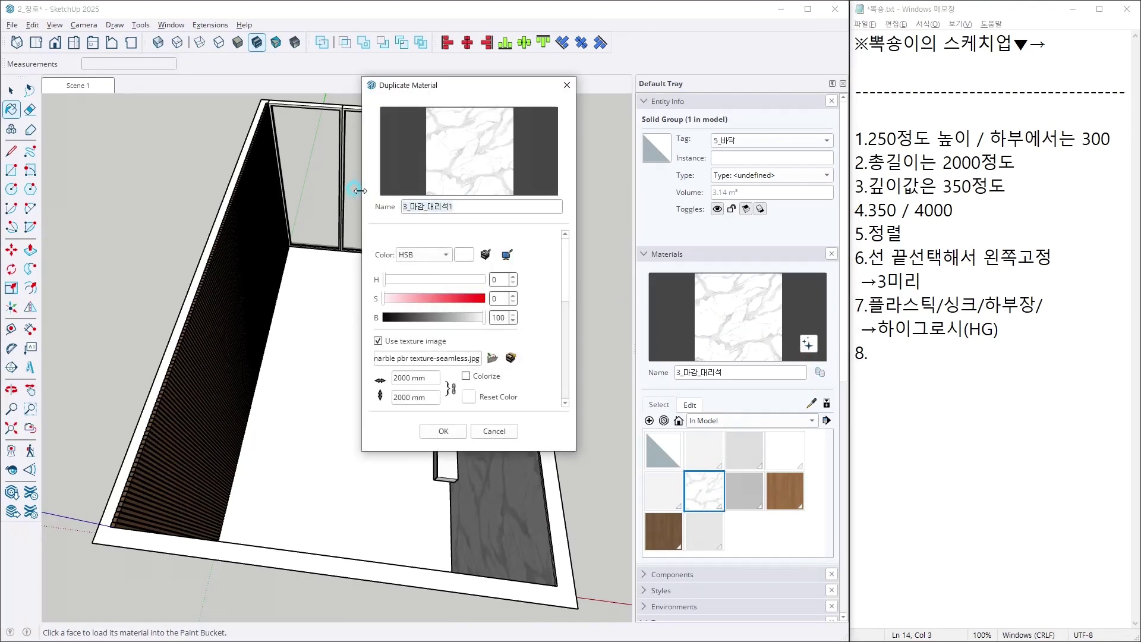
pyautogui.write('5_바닥')
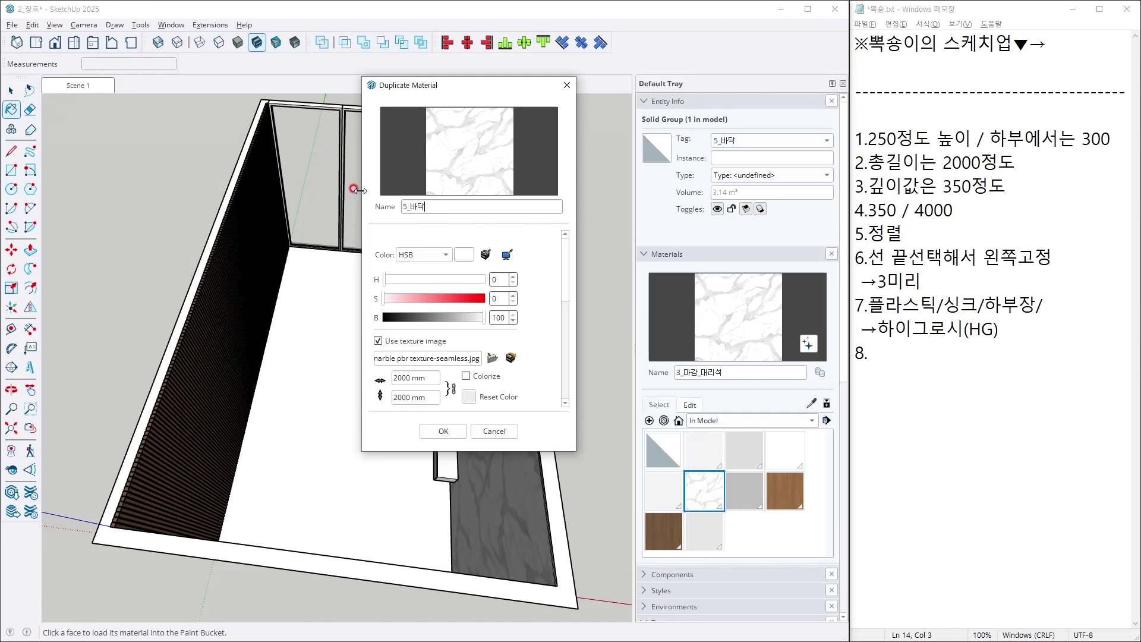
pyautogui.click(446, 432)
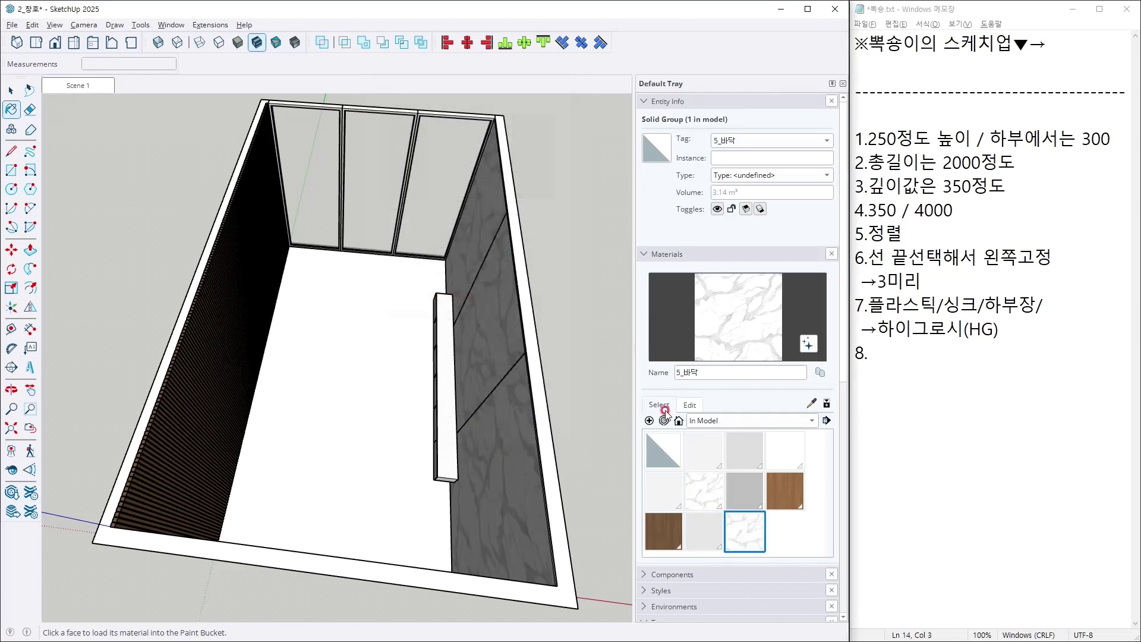
# Paint the floor group with the 5_바닥 marble material.
pyautogui.click(419, 356)
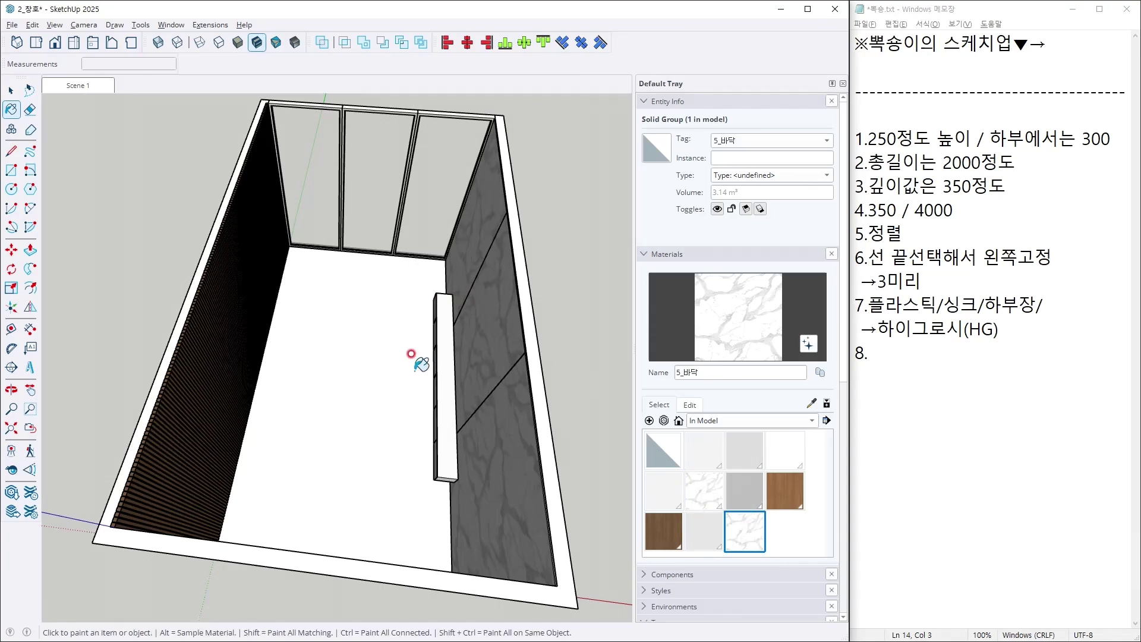
pyautogui.click(379, 353)
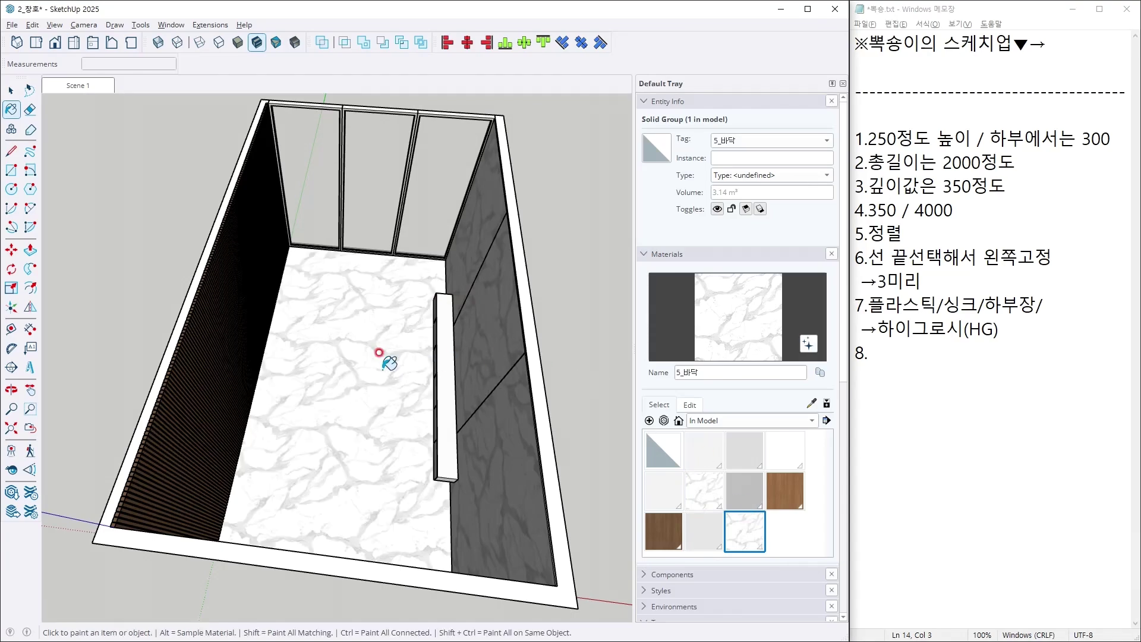
pyautogui.moveTo(386, 359); pyautogui.dragTo(527, 324, button='middle')
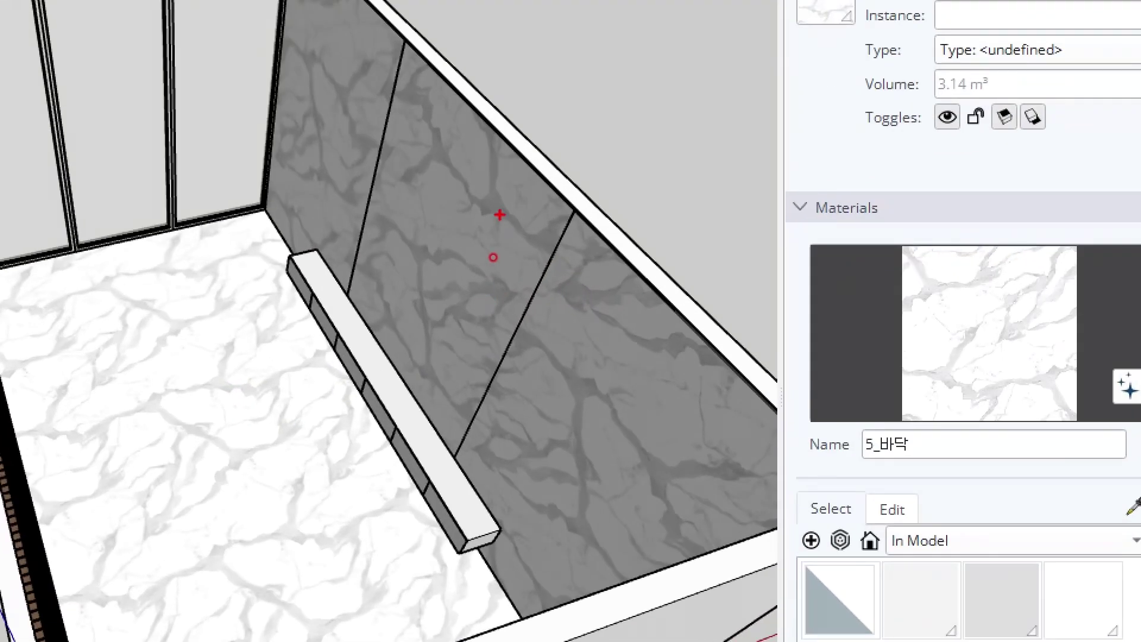
pyautogui.moveTo(480, 206)
pyautogui.mouseDown()
pyautogui.moveTo(542, 189)
pyautogui.moveTo(473, 195)
pyautogui.mouseUp()
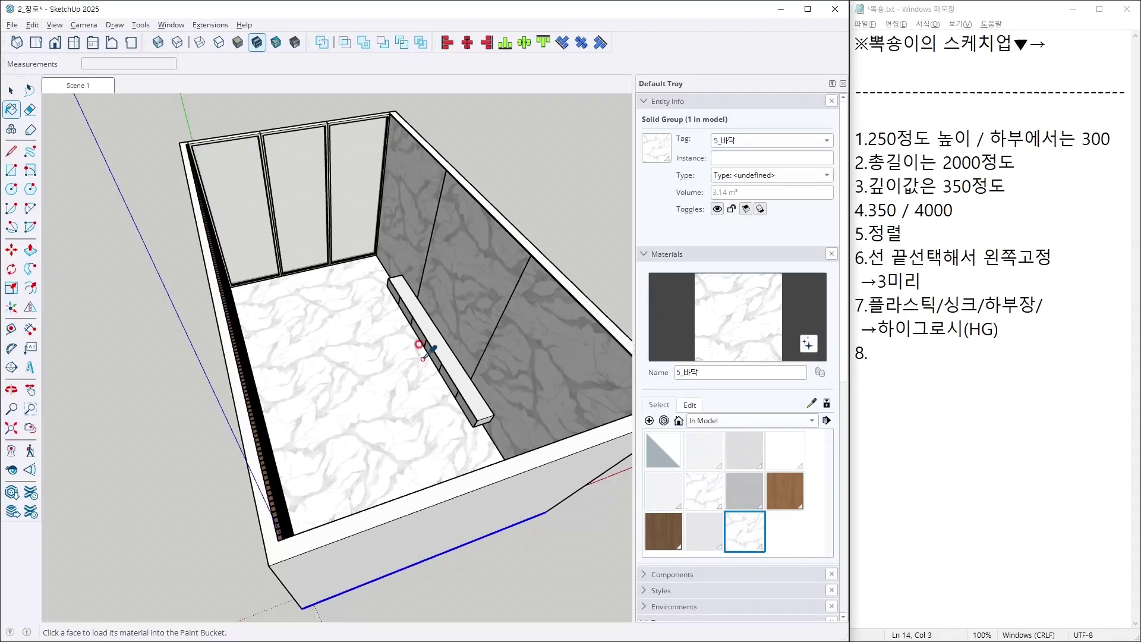
pyautogui.moveTo(568, 241); pyautogui.dragTo(449, 222, button='middle')
pyautogui.press('space')
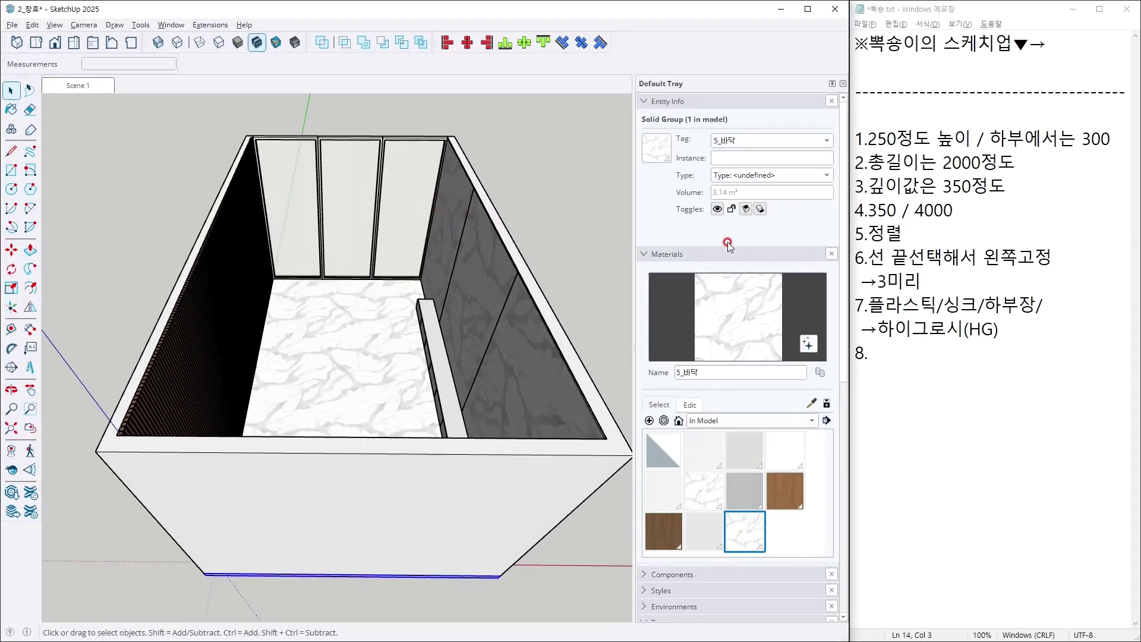
# Add a new tag named 6_천장 and make it the current drawing tag.
pyautogui.click(684, 102)
pyautogui.click(684, 118)
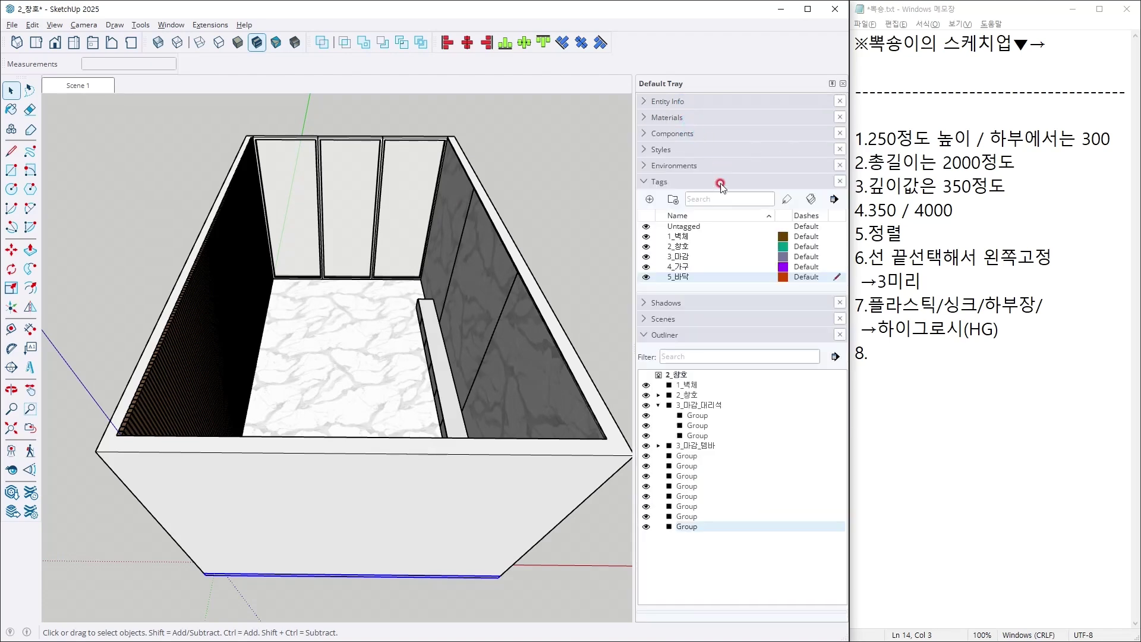
pyautogui.click(650, 199)
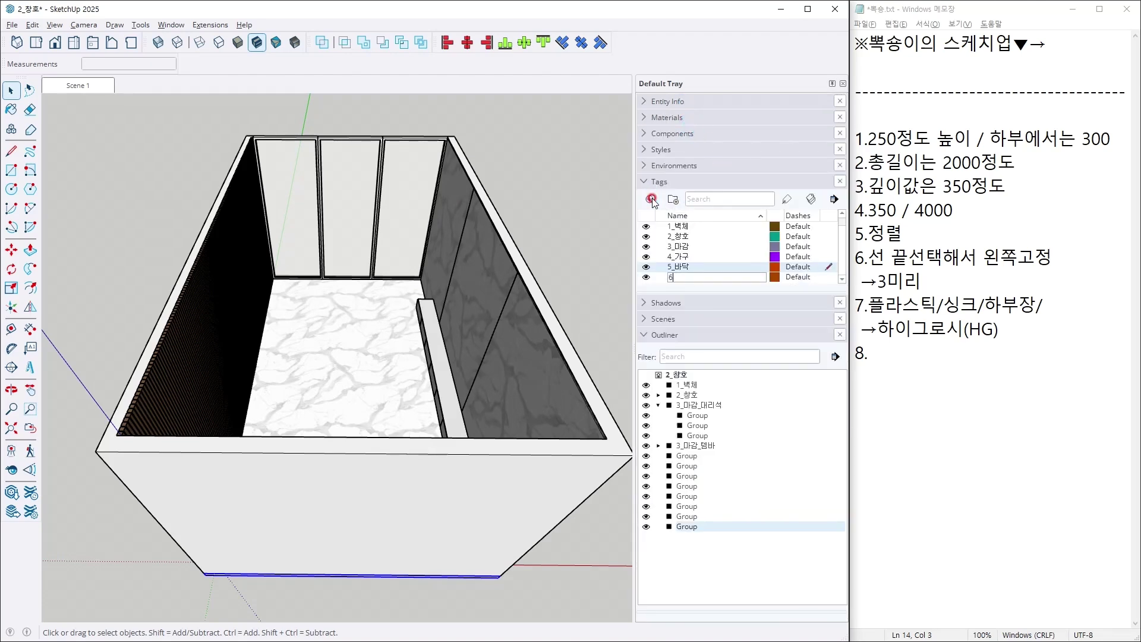
pyautogui.press('Return')
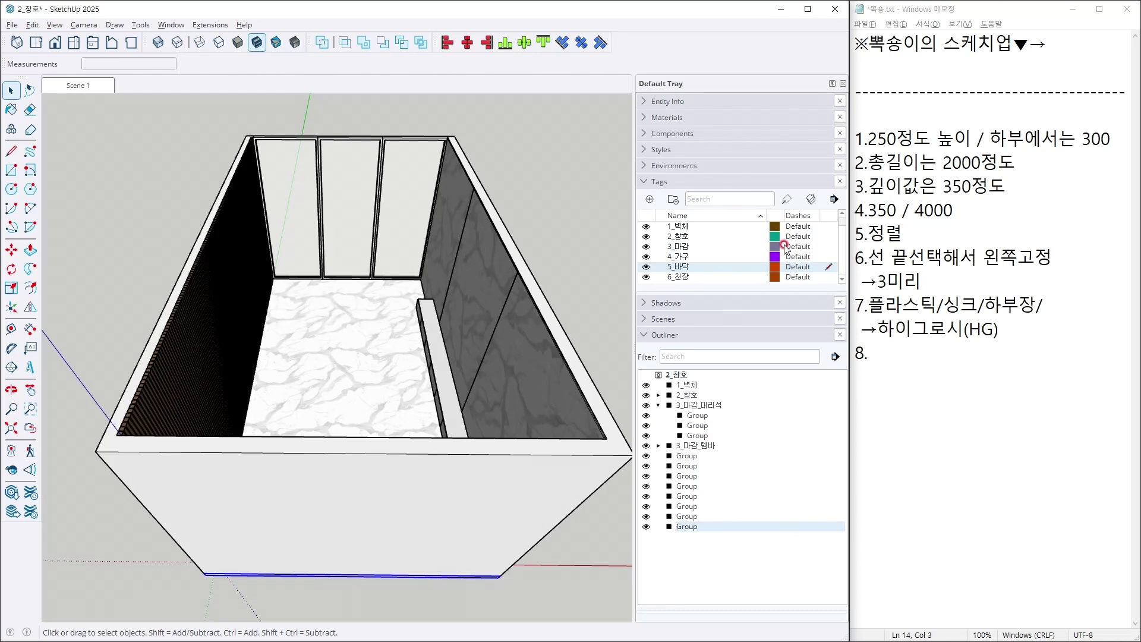
pyautogui.click(827, 277)
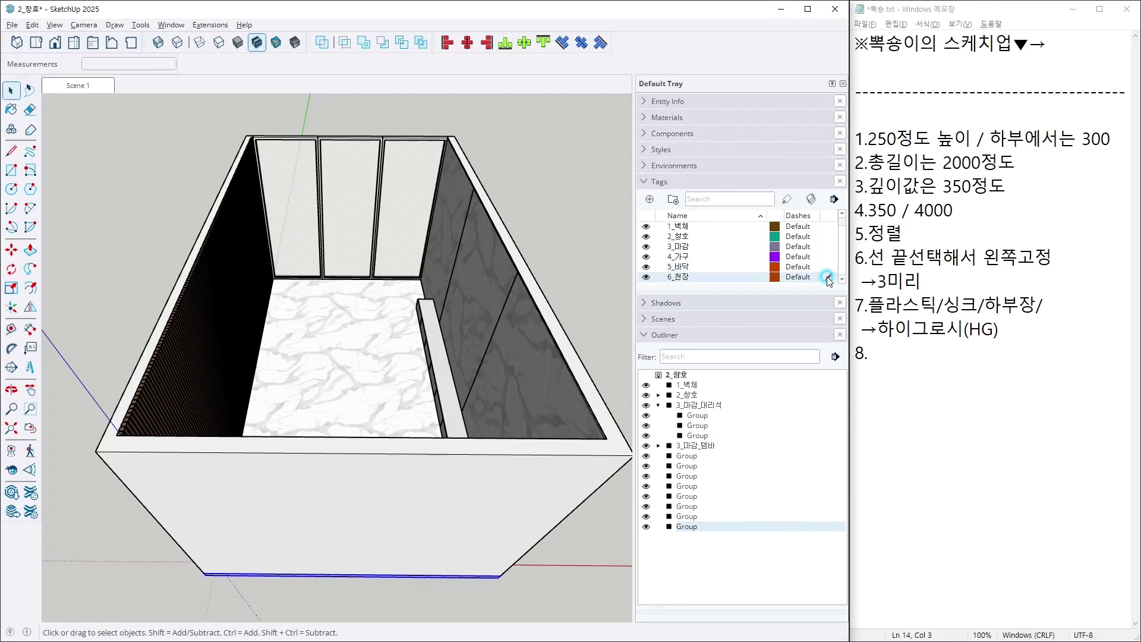
# Select all the pieces of the lower cabinet along the marble wall and make them a single group.
pyautogui.click(647, 466)
pyautogui.click(647, 466)
pyautogui.click(646, 466)
pyautogui.click(646, 466)
pyautogui.click(647, 465)
pyautogui.click(647, 466)
pyautogui.moveTo(469, 410); pyautogui.dragTo(345, 285, button='middle')
pyautogui.moveTo(359, 226); pyautogui.dragTo(510, 504)
pyautogui.rightClick(704, 462)
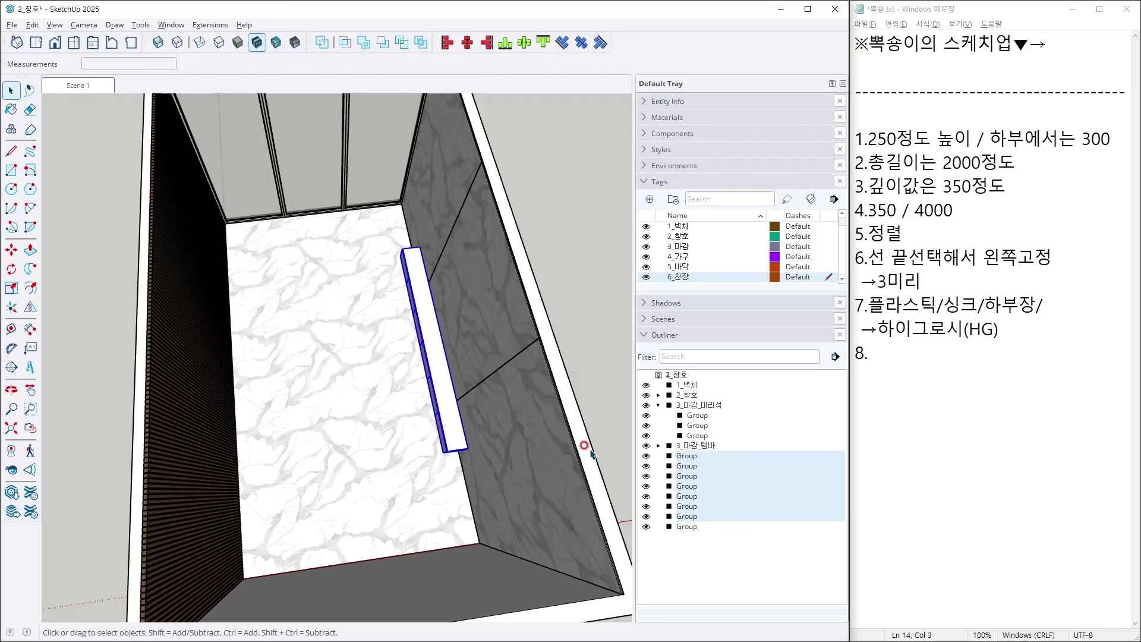
pyautogui.click(695, 481)
# Rename the cabinet group as 4_가구_하부장 and collapse its contents in the Outliner.
pyautogui.doubleClick(693, 468)
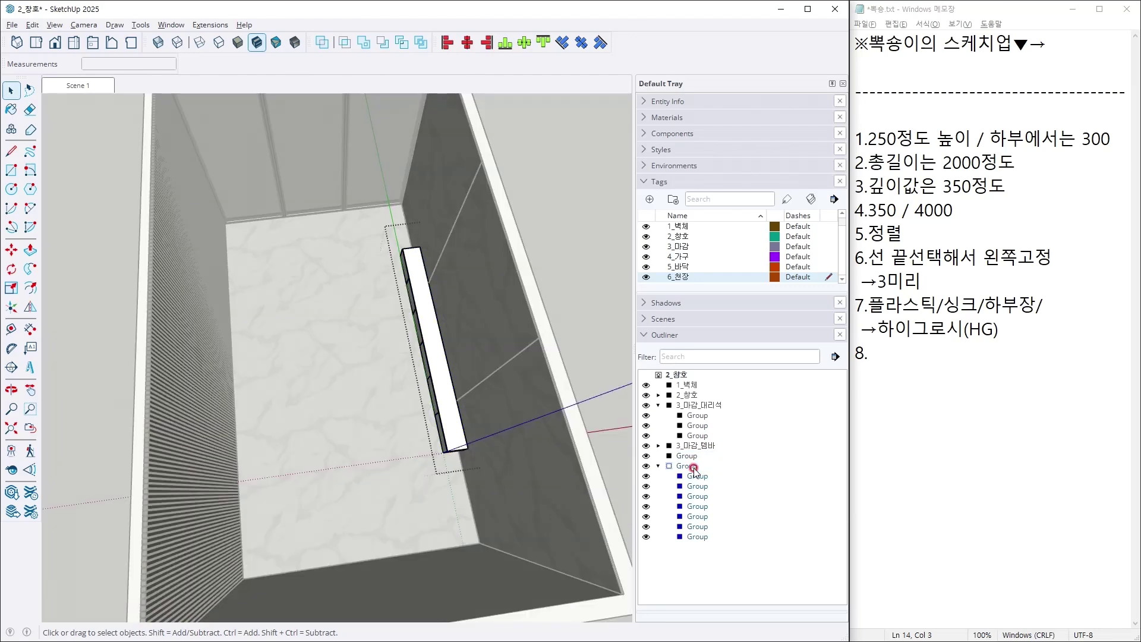
pyautogui.click(690, 466)
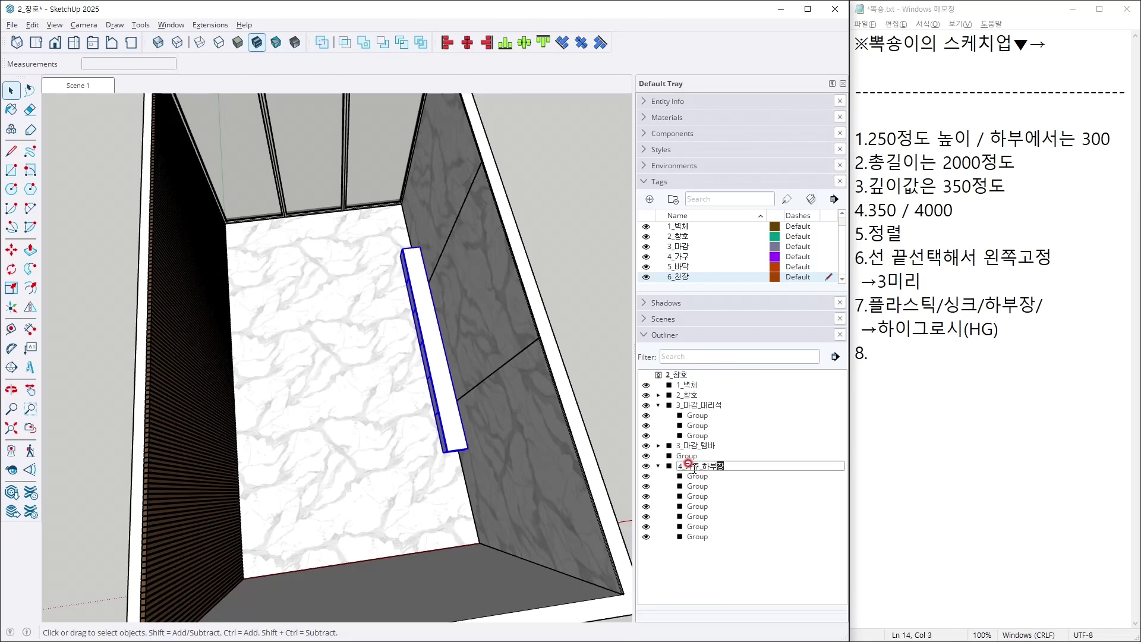
pyautogui.write('4_가구_하부장')
pyautogui.press('Return')
pyautogui.click(658, 456)
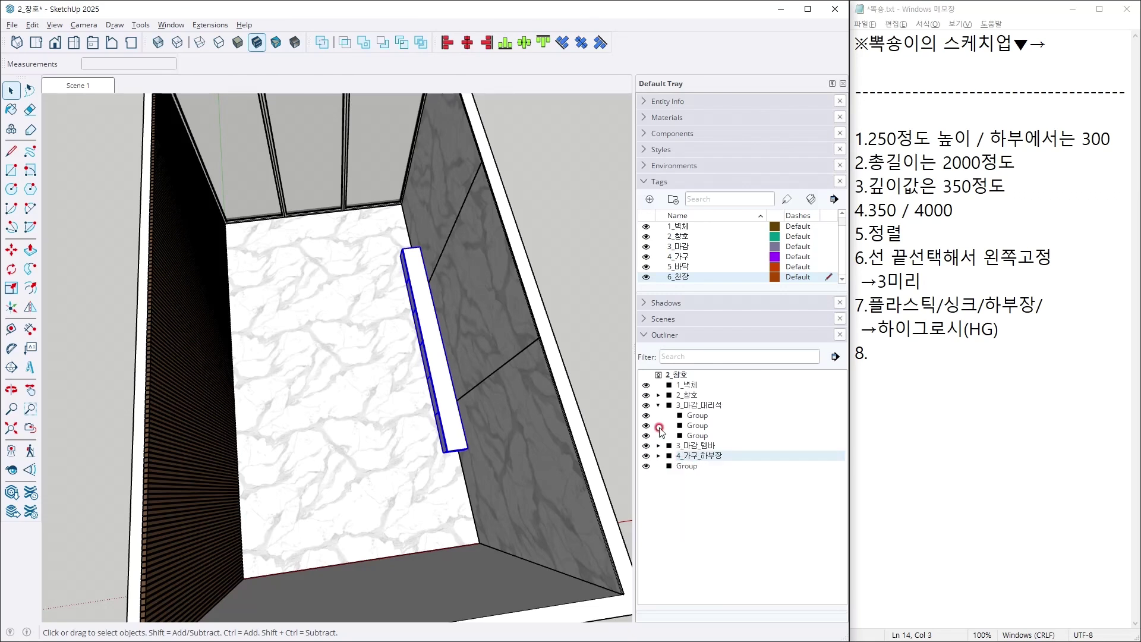
# Collapse the 3_마감_대리석 group in the Outliner and rename the floor group as 5_바닥.
pyautogui.click(658, 404)
pyautogui.doubleClick(688, 436)
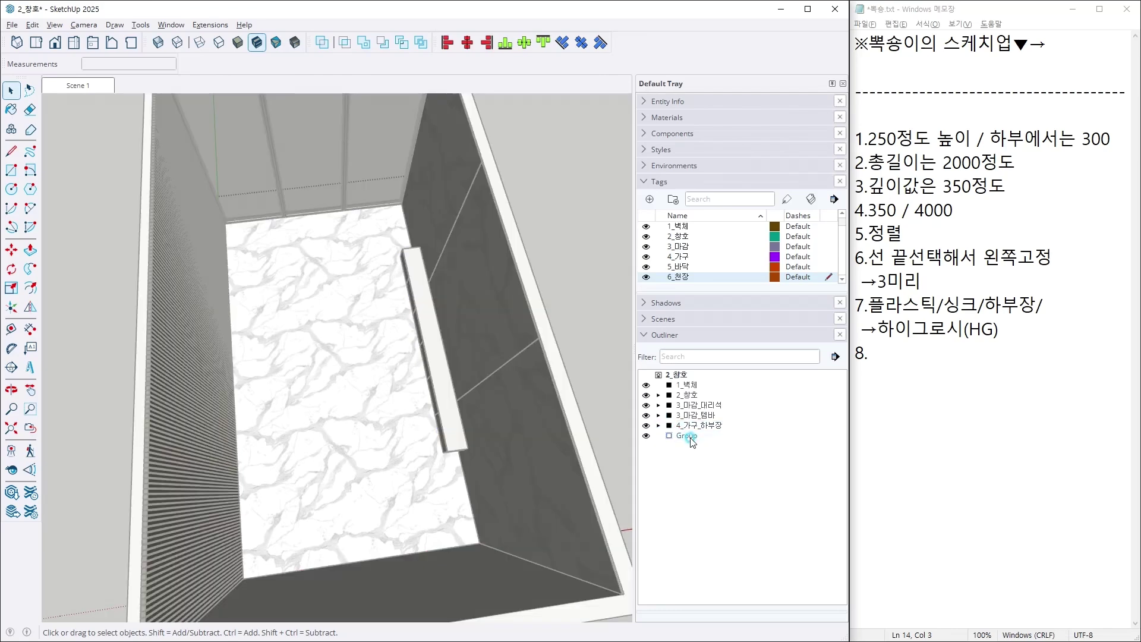
pyautogui.click(706, 436)
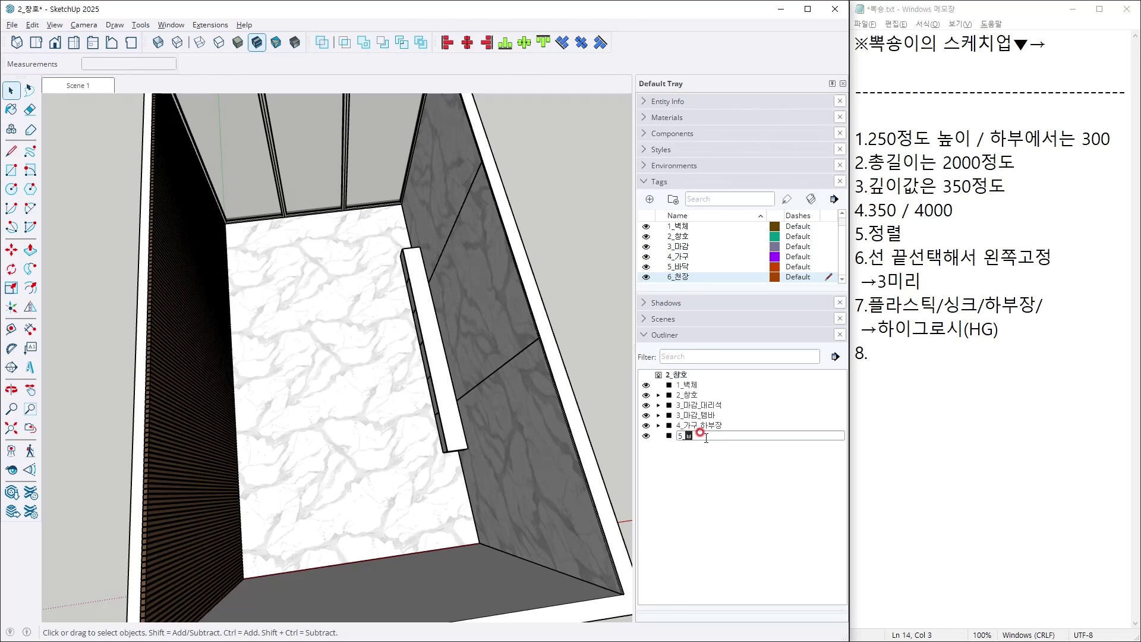
pyautogui.write('5_바닥')
pyautogui.press('Return')
pyautogui.moveTo(559, 241)
pyautogui.mouseDown(button='middle')
pyautogui.moveTo(458, 331)
pyautogui.moveTo(285, 237)
pyautogui.mouseUp(button='middle')
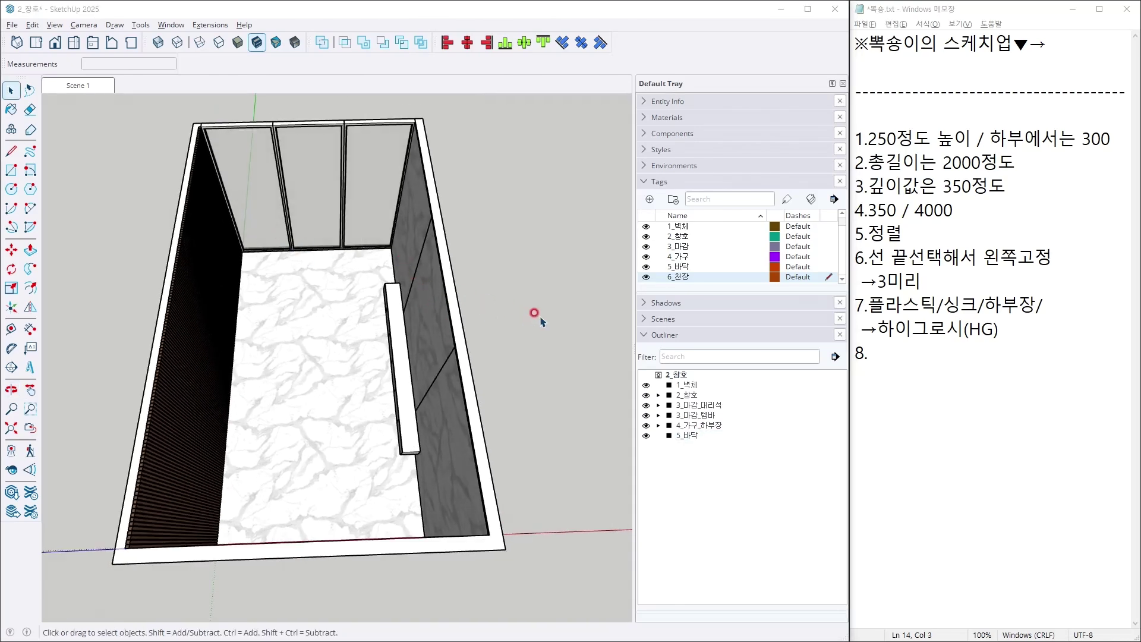
# Switch to the reference photo and examine the lit gaps between ceiling and side walls and the lighting under the TV cabinet.
pyautogui.hotkey('alt', 'Tab')
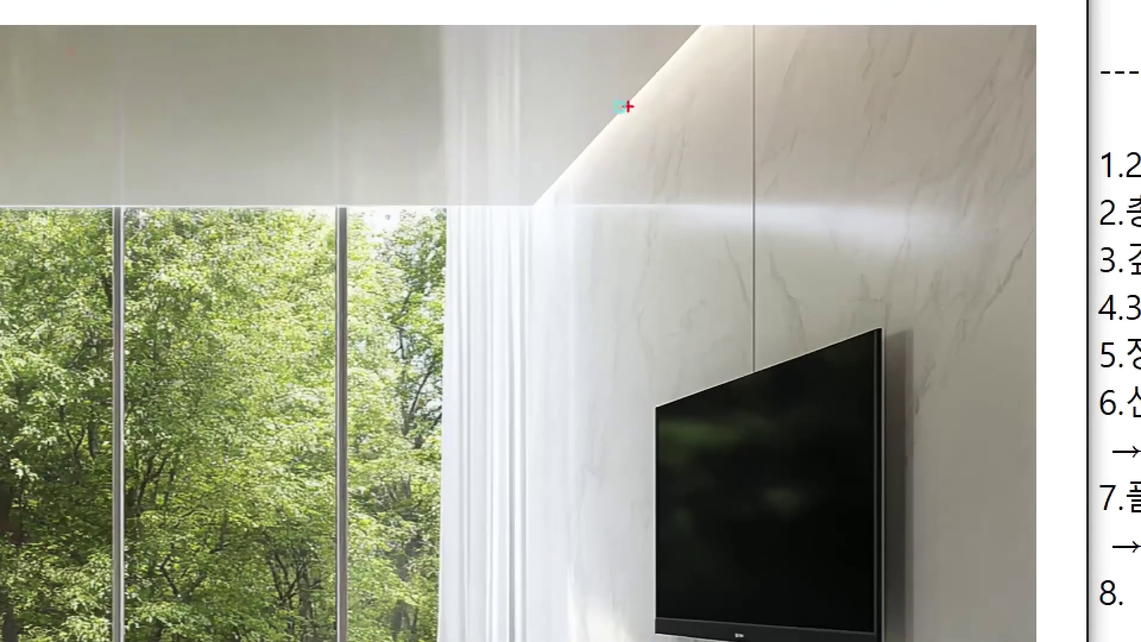
pyautogui.moveTo(621, 94); pyautogui.dragTo(622, 153)
pyautogui.moveTo(610, 135); pyautogui.dragTo(615, 146)
pyautogui.moveTo(634, 189); pyautogui.dragTo(667, 159)
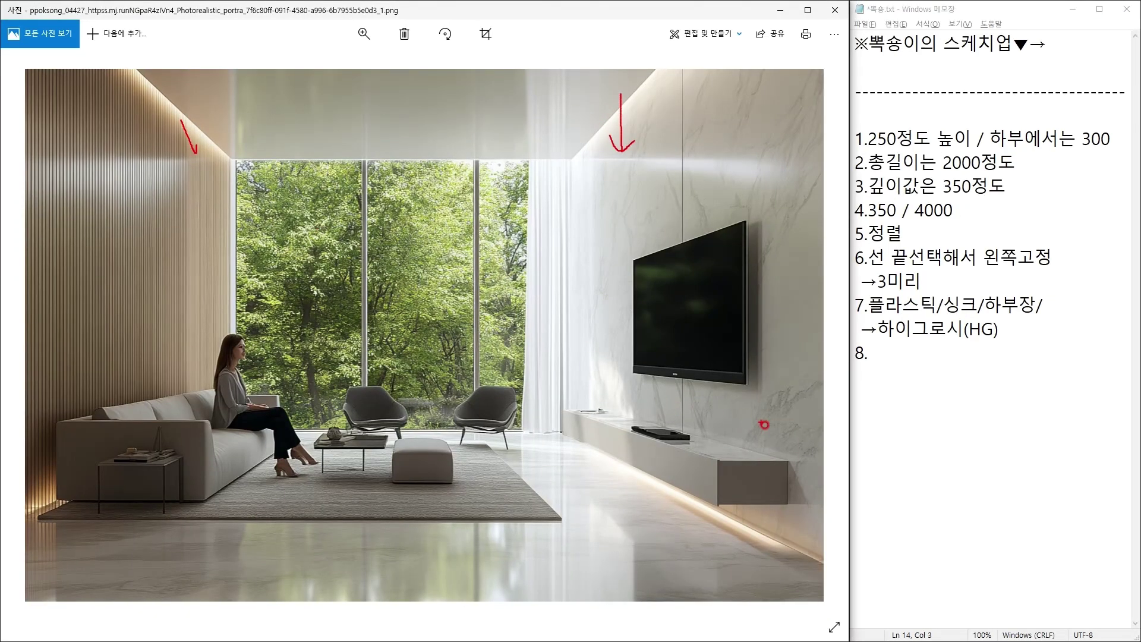
pyautogui.moveTo(788, 467)
pyautogui.mouseDown()
pyautogui.moveTo(615, 391)
pyautogui.moveTo(636, 534)
pyautogui.mouseUp()
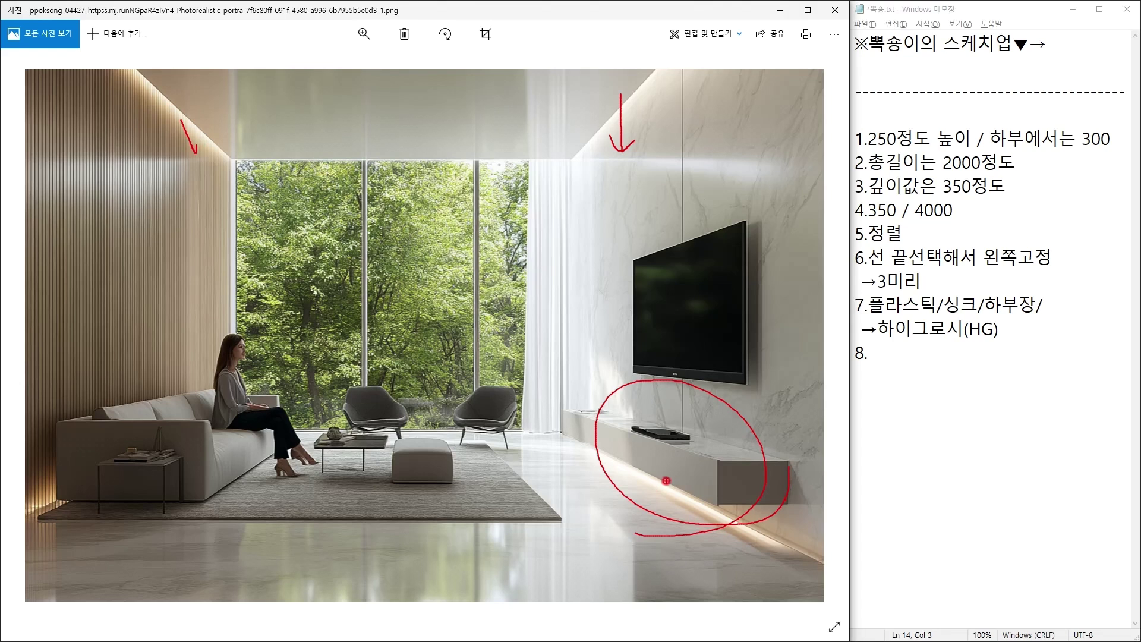
pyautogui.press('Escape')
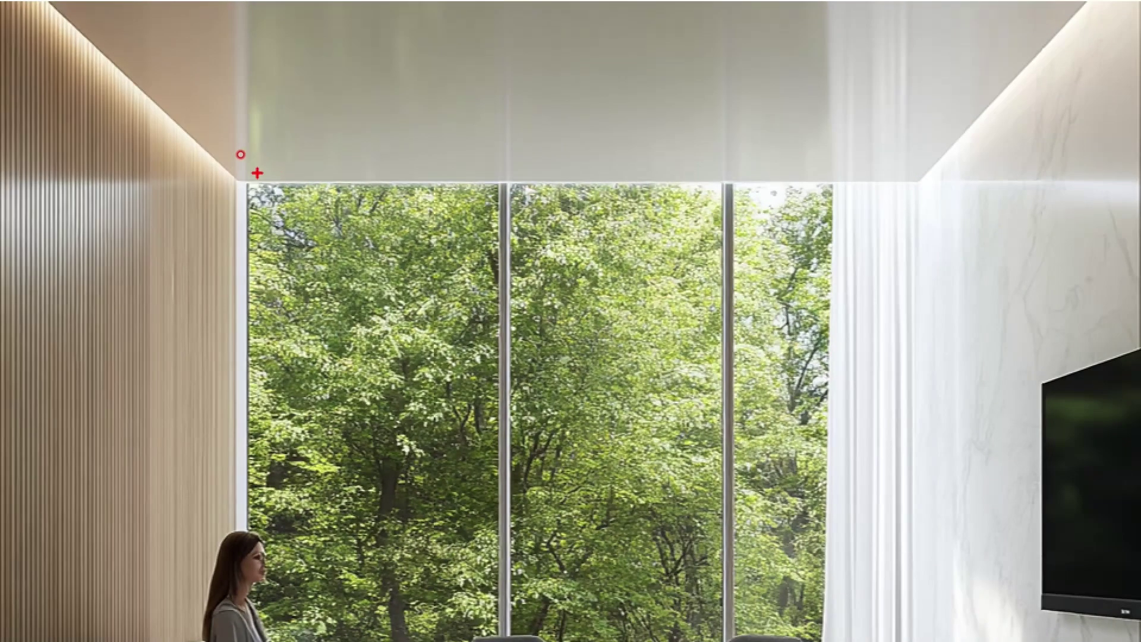
pyautogui.moveTo(241, 155)
pyautogui.mouseDown()
pyautogui.moveTo(217, 157)
pyautogui.moveTo(184, 185)
pyautogui.moveTo(207, 202)
pyautogui.mouseUp()
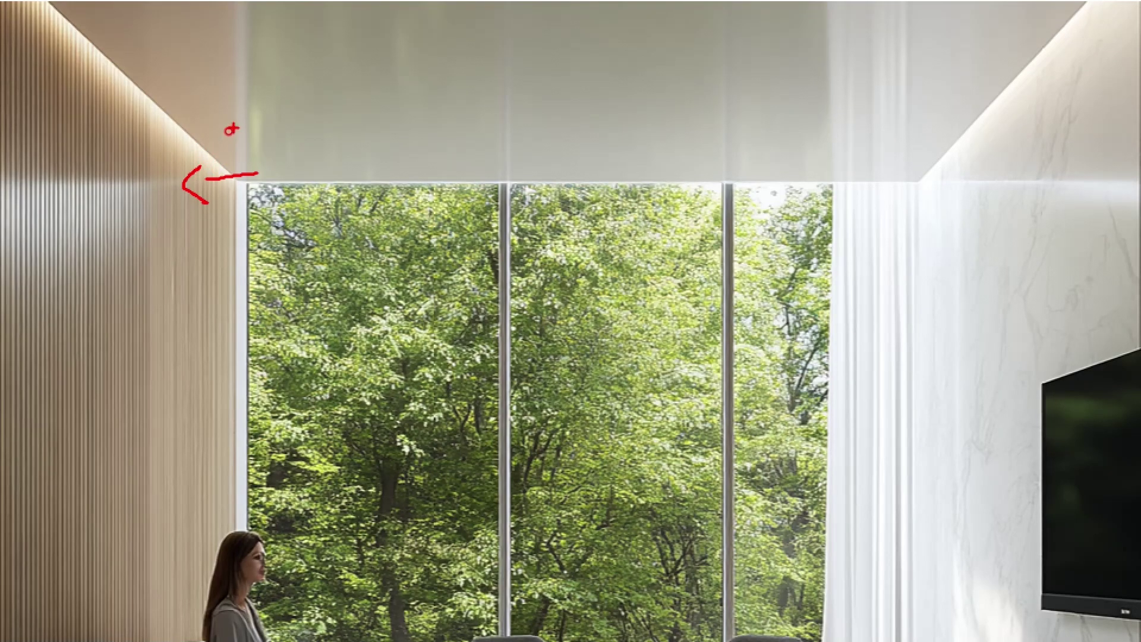
pyautogui.moveTo(172, 148)
pyautogui.mouseDown()
pyautogui.moveTo(237, 149)
pyautogui.moveTo(244, 63)
pyautogui.mouseUp()
pyautogui.moveTo(196, 104)
pyautogui.mouseDown()
pyautogui.moveTo(234, 31)
pyautogui.moveTo(273, 78)
pyautogui.mouseUp()
pyautogui.moveTo(260, 158); pyautogui.dragTo(197, 102)
pyautogui.press('Escape')
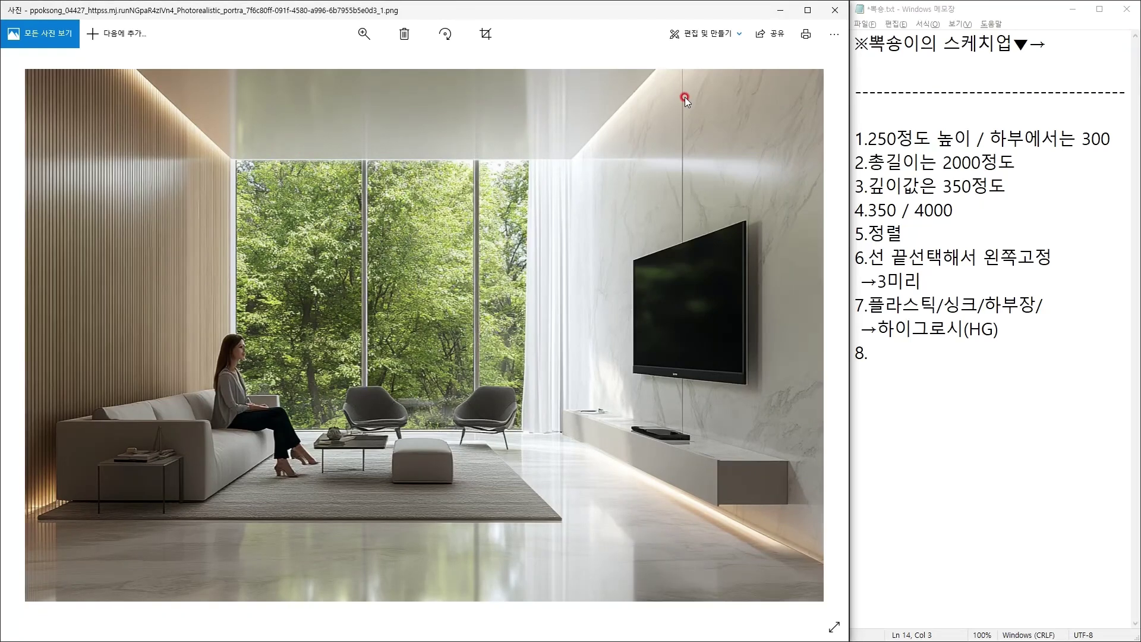
# Back in SketchUp, draw a rectangle over the room's top from one outer wall corner to the diagonally opposite one.
pyautogui.hotkey('alt', 'Tab')
pyautogui.moveTo(422, 121); pyautogui.dragTo(381, 213, button='middle')
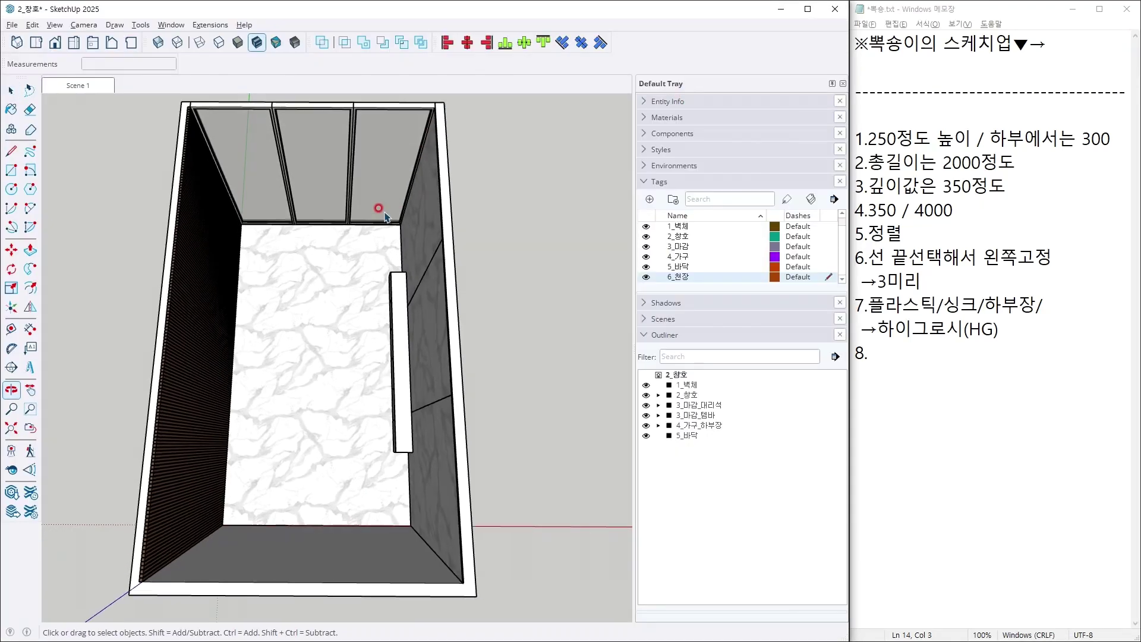
pyautogui.scroll(-3, 271, 183)
pyautogui.press('r')
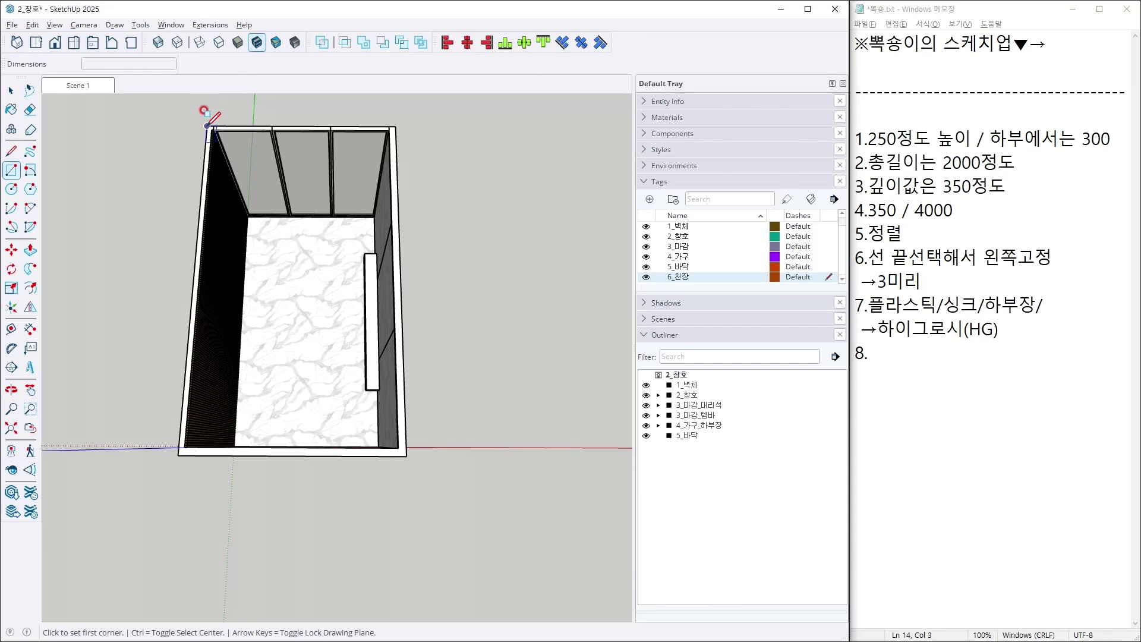
pyautogui.click(208, 125)
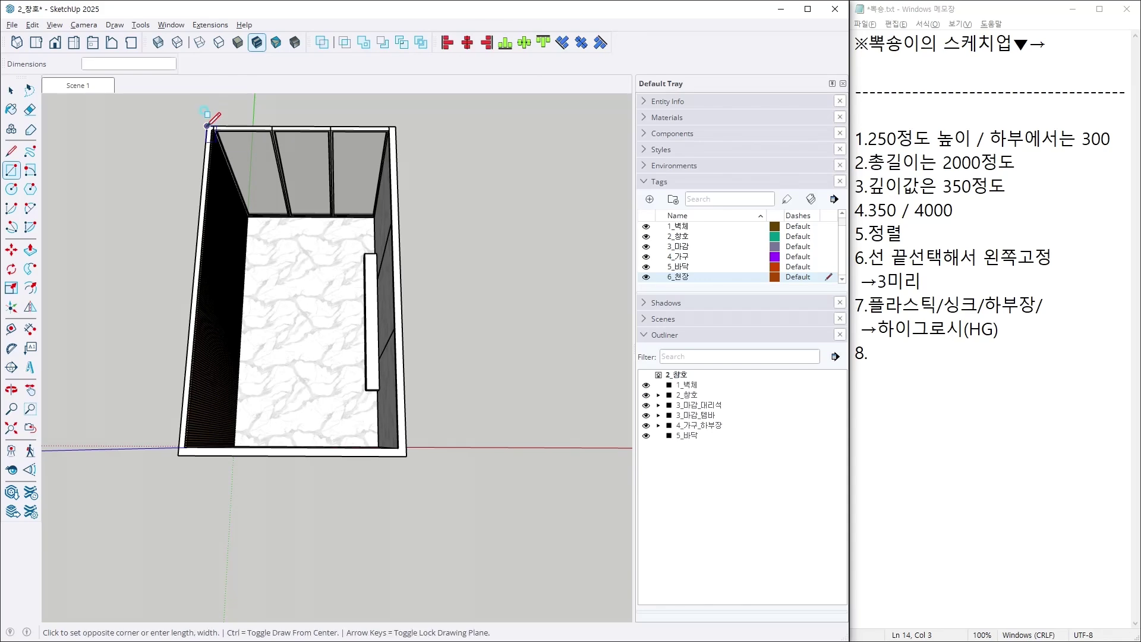
pyautogui.click(406, 456)
pyautogui.moveTo(424, 460); pyautogui.dragTo(582, 344, button='middle')
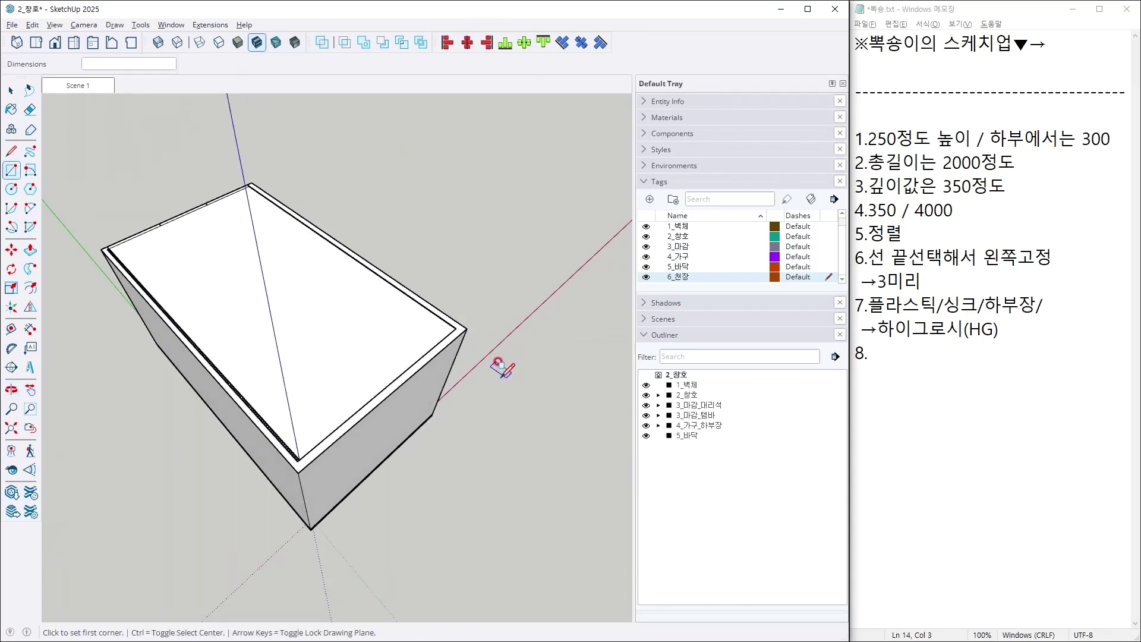
pyautogui.press('p')
pyautogui.click(337, 409)
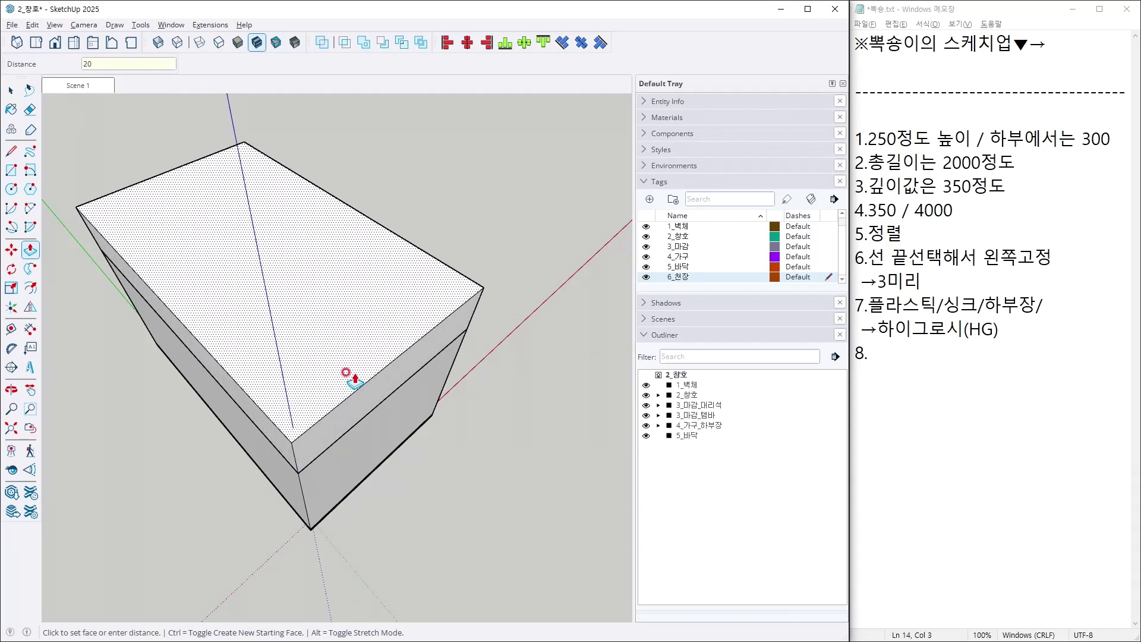
pyautogui.press('Return')
pyautogui.press('space')
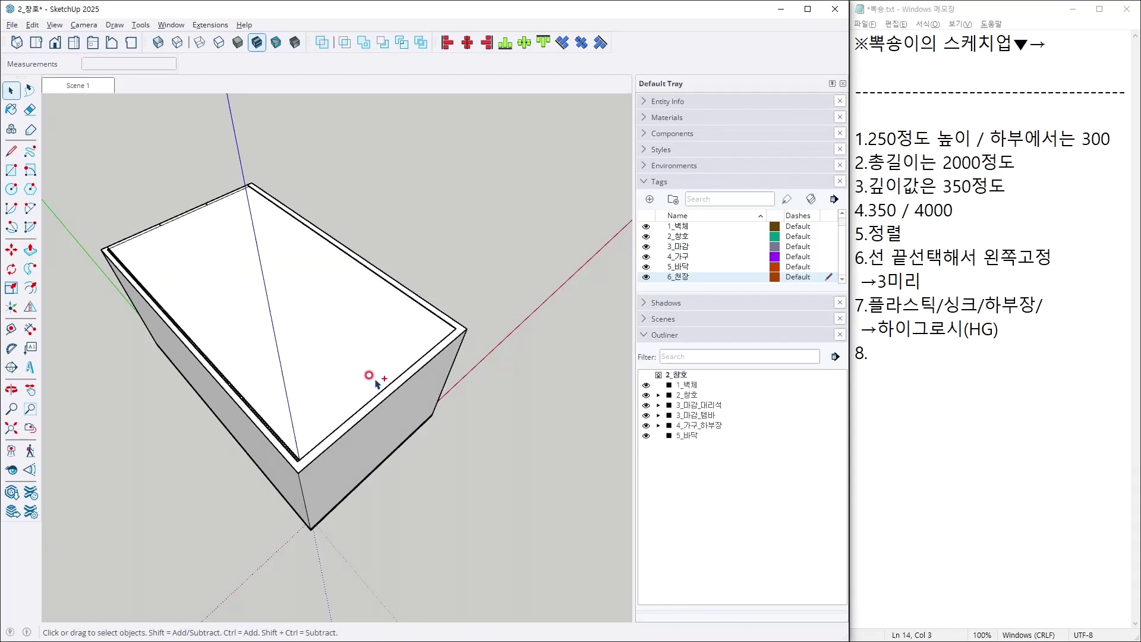
# Push/Pull the ceiling rectangle upward by about 300 mm to form the ceiling slab.
pyautogui.press('p')
pyautogui.click(321, 379)
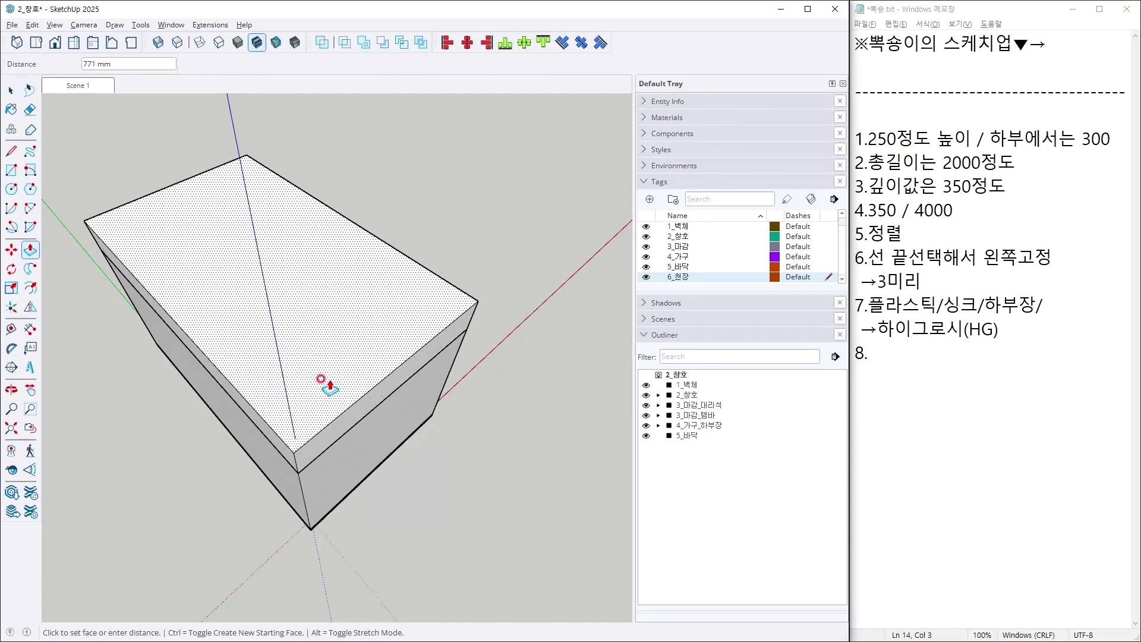
pyautogui.press('Return')
pyautogui.press('space')
# Switch to Notepad and complete item 8 with "천장 - 우물천장" and a second line "→300정도".
pyautogui.click(945, 373)
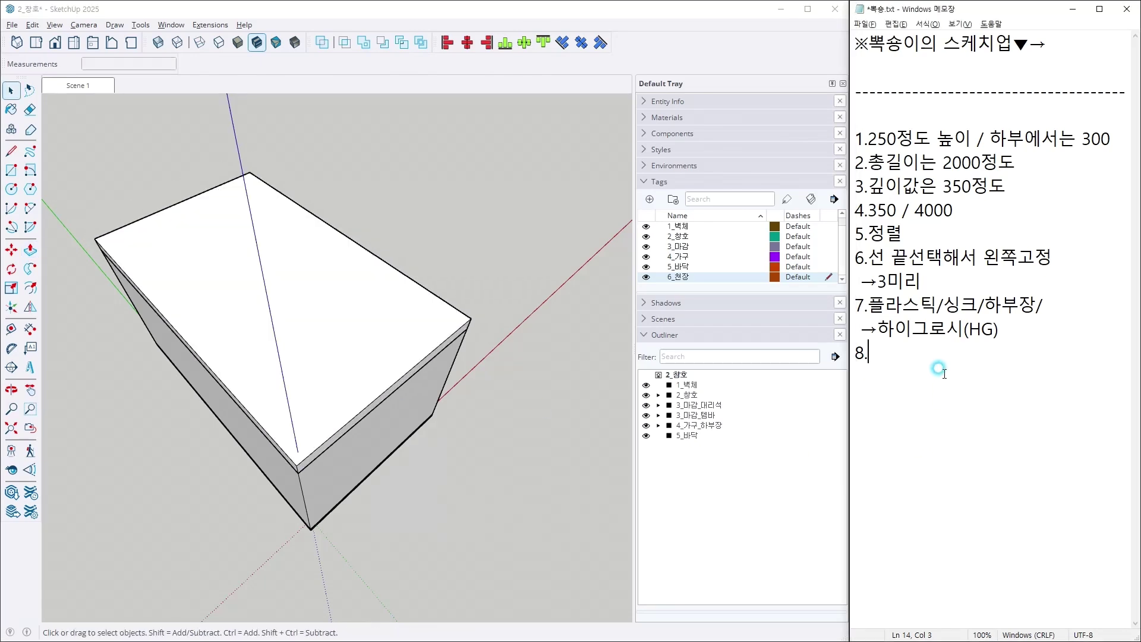
pyautogui.write('CJSW')
pyautogui.press('BackSpace')
pyautogui.press('BackSpace')
pyautogui.press('BackSpace')
pyautogui.press('BackSpace')
pyautogui.press('Hangul')
pyautogui.write('천장 - 우물천장')
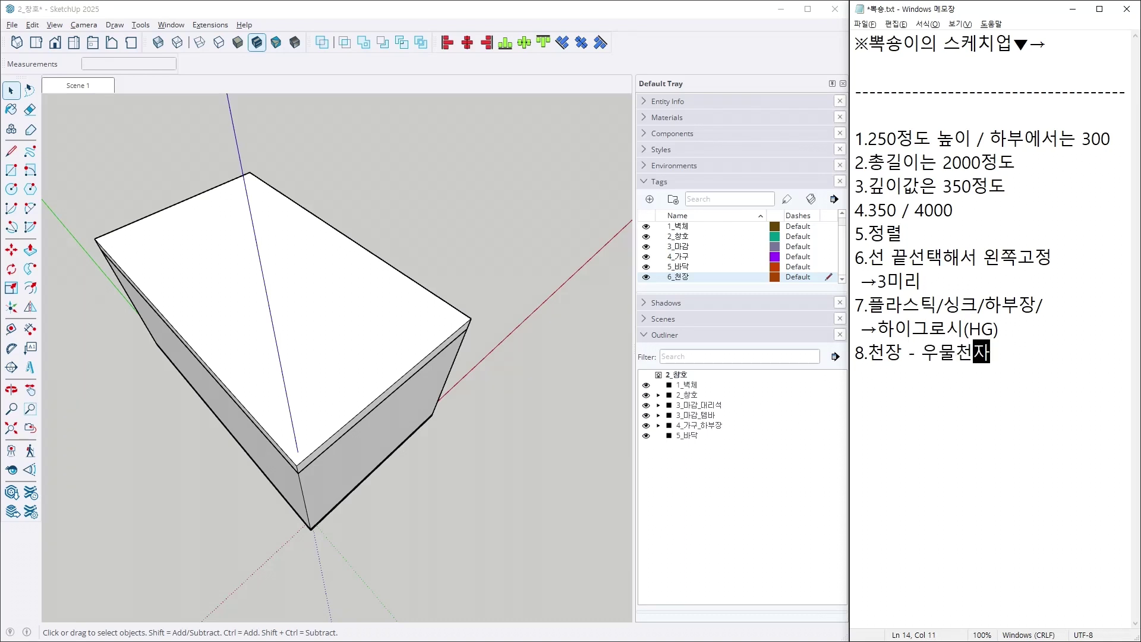
pyautogui.press('Return')
pyautogui.write('→300정ㄷ')
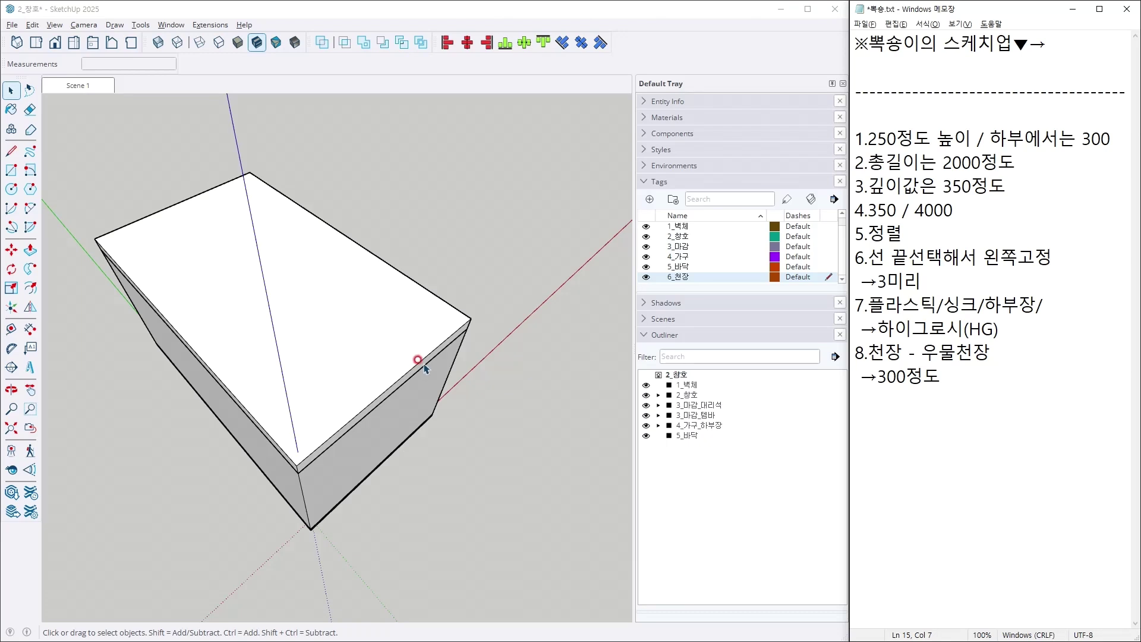
# In SketchUp, hide the tags 1_벽체, 2_창호, 3_마감, 4_가구 and 5_바닥 to isolate the ceiling slab.
pyautogui.moveTo(455, 373)
pyautogui.mouseDown(button='middle')
pyautogui.moveTo(275, 237)
pyautogui.moveTo(305, 284)
pyautogui.mouseUp(button='middle')
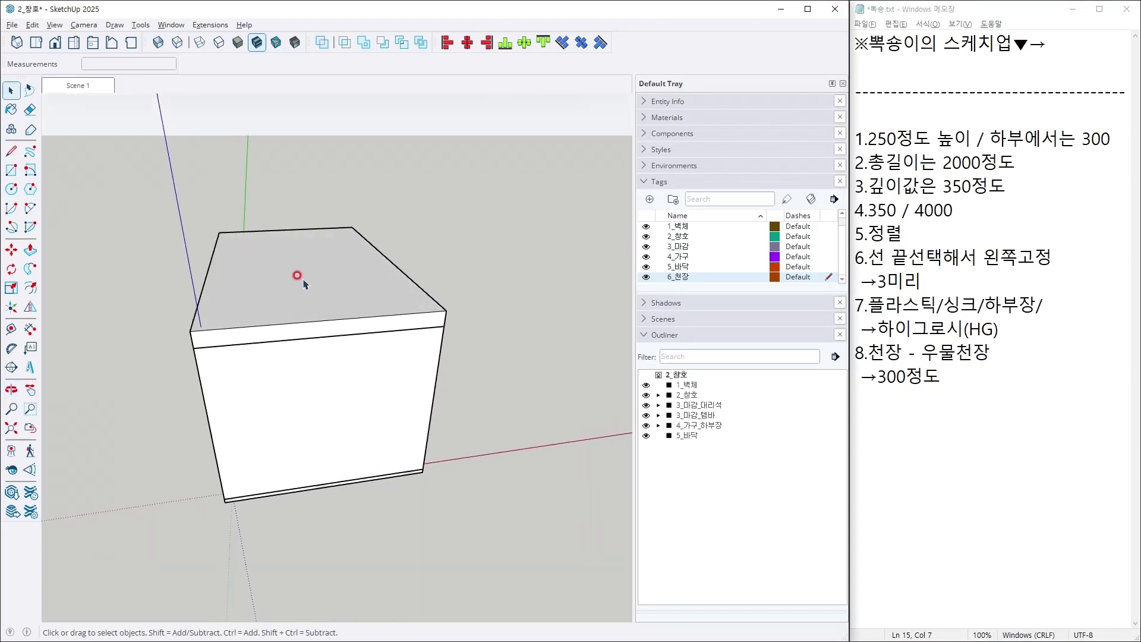
pyautogui.click(646, 266)
pyautogui.click(646, 256)
pyautogui.click(646, 247)
pyautogui.click(646, 236)
pyautogui.click(646, 226)
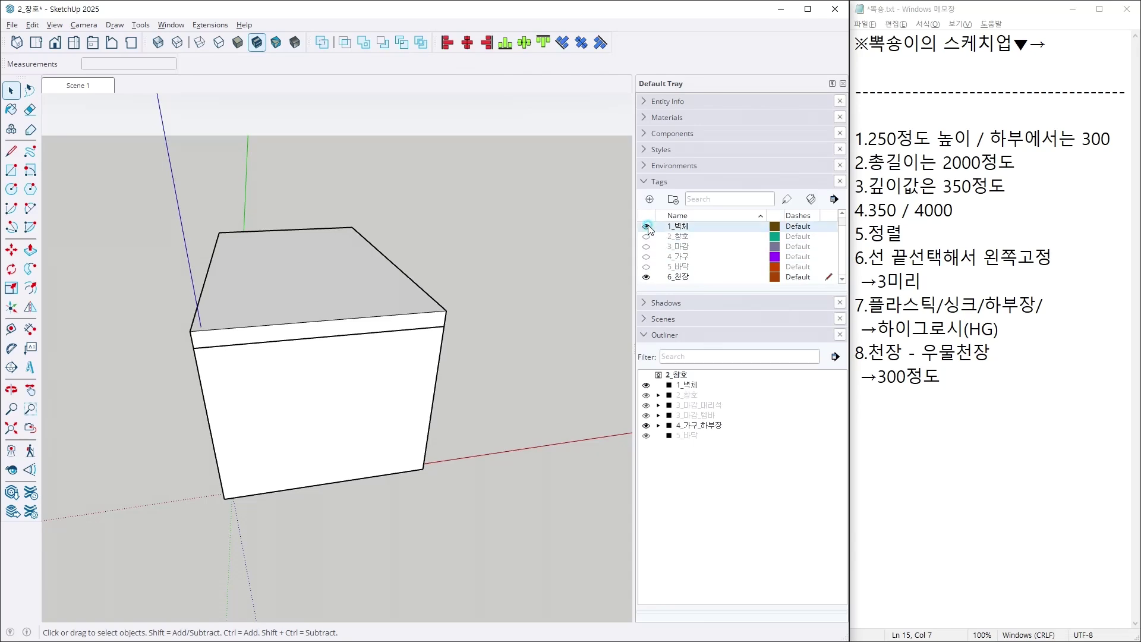
pyautogui.moveTo(375, 367)
pyautogui.mouseDown(button='middle')
pyautogui.moveTo(284, 139)
pyautogui.moveTo(258, 259)
pyautogui.mouseUp(button='middle')
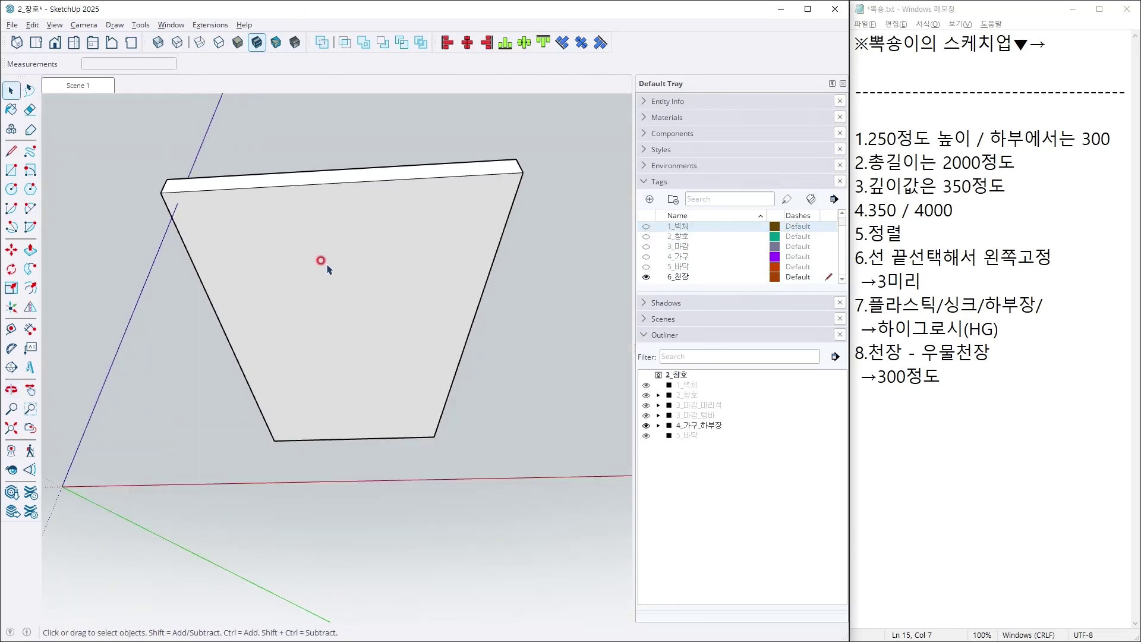
# Show the 1_벽체 tag temporarily, measure the wall's thickness from below with the Tape Measure, and hide the tag again.
pyautogui.click(646, 225)
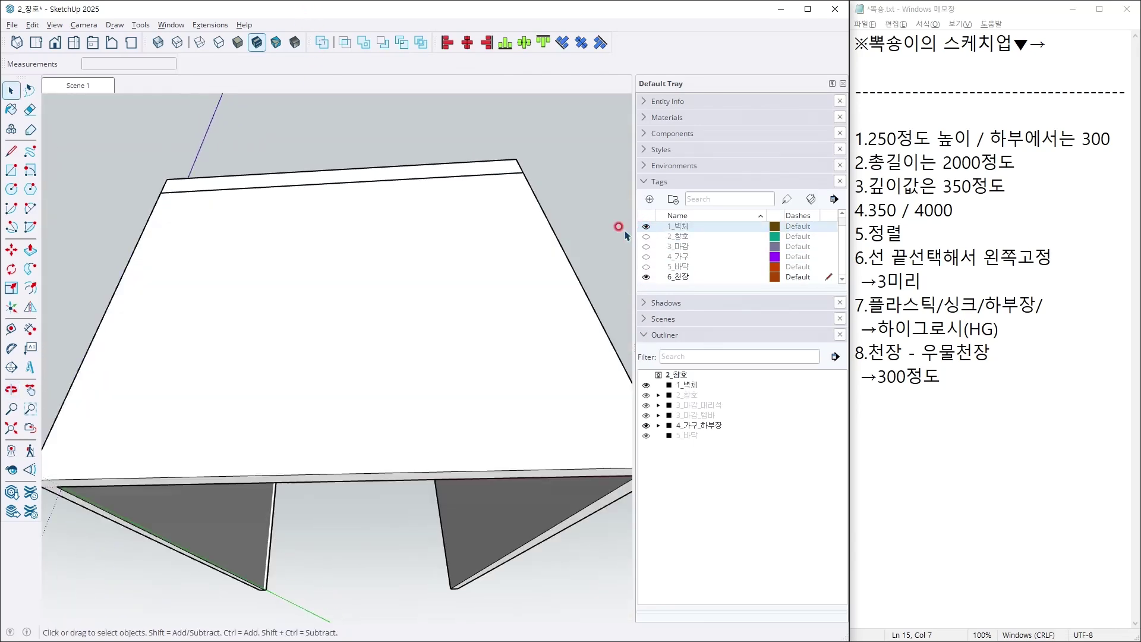
pyautogui.moveTo(619, 224)
pyautogui.mouseDown(button='middle')
pyautogui.moveTo(479, 34)
pyautogui.moveTo(454, 471)
pyautogui.moveTo(453, 415)
pyautogui.moveTo(44, 213)
pyautogui.mouseUp(button='middle')
pyautogui.click(12, 329)
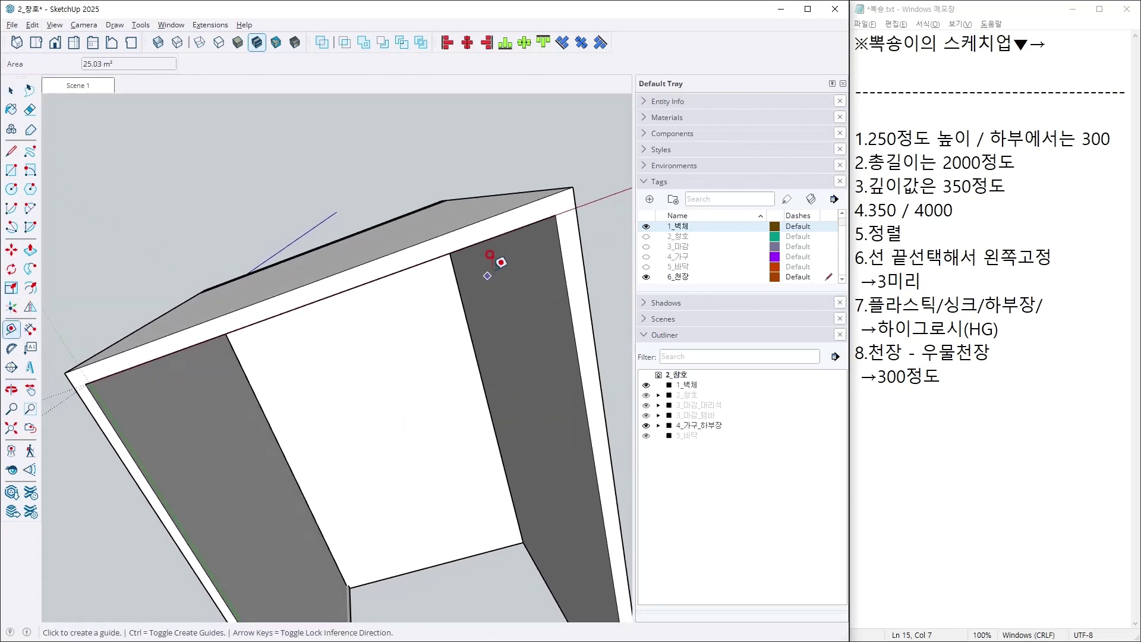
pyautogui.click(555, 215)
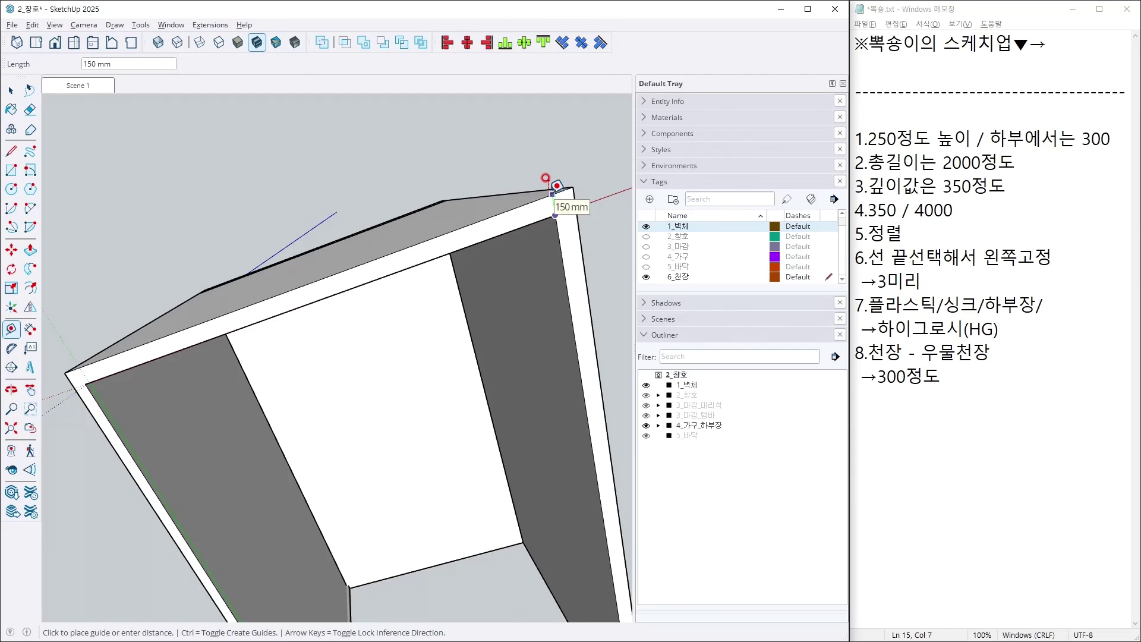
pyautogui.press('space')
pyautogui.moveTo(538, 205); pyautogui.dragTo(418, 376, button='middle')
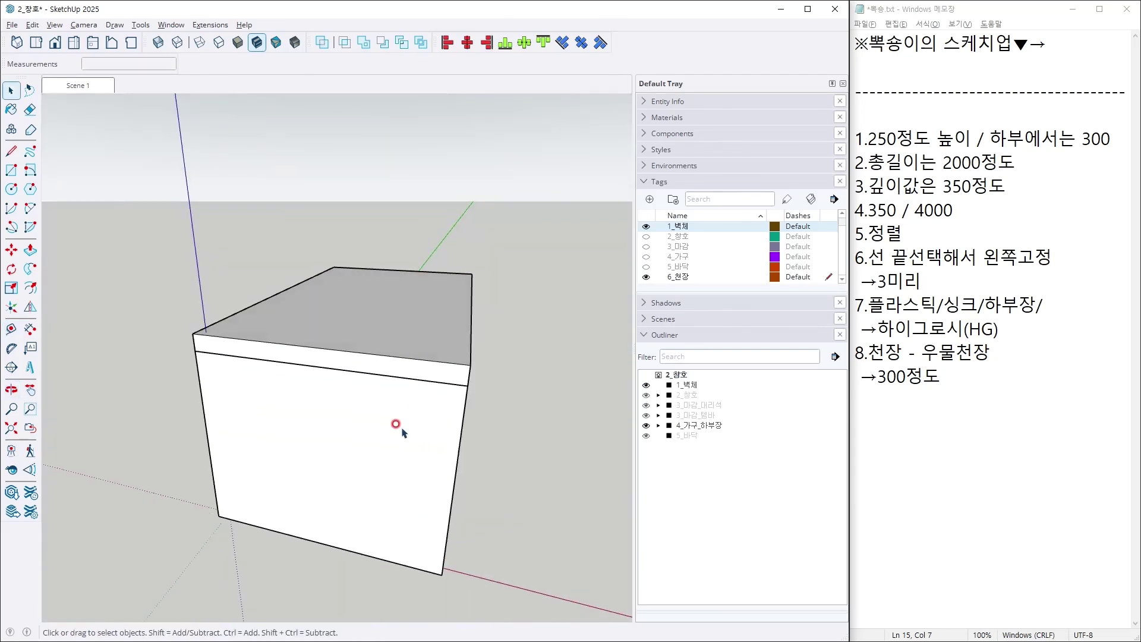
pyautogui.click(647, 227)
# Offset the outline of the ceiling slab's underside inward by 150 mm to match the wall thickness.
pyautogui.moveTo(555, 356); pyautogui.dragTo(390, 433, button='middle')
pyautogui.press('r')
pyautogui.press('space')
pyautogui.click(410, 452)
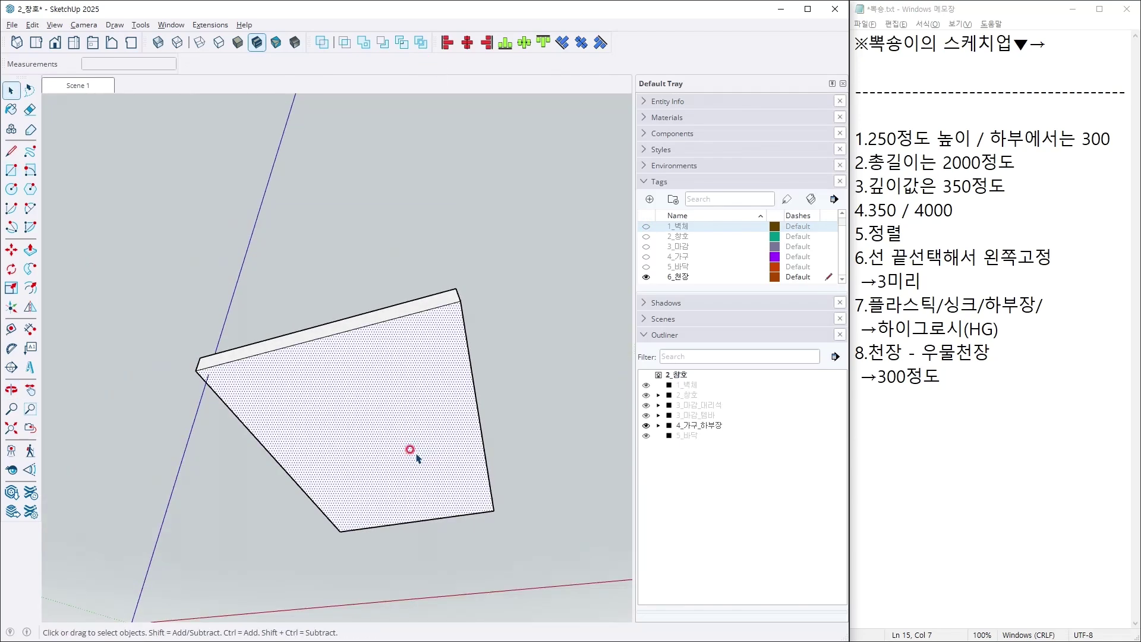
pyautogui.write('f50')
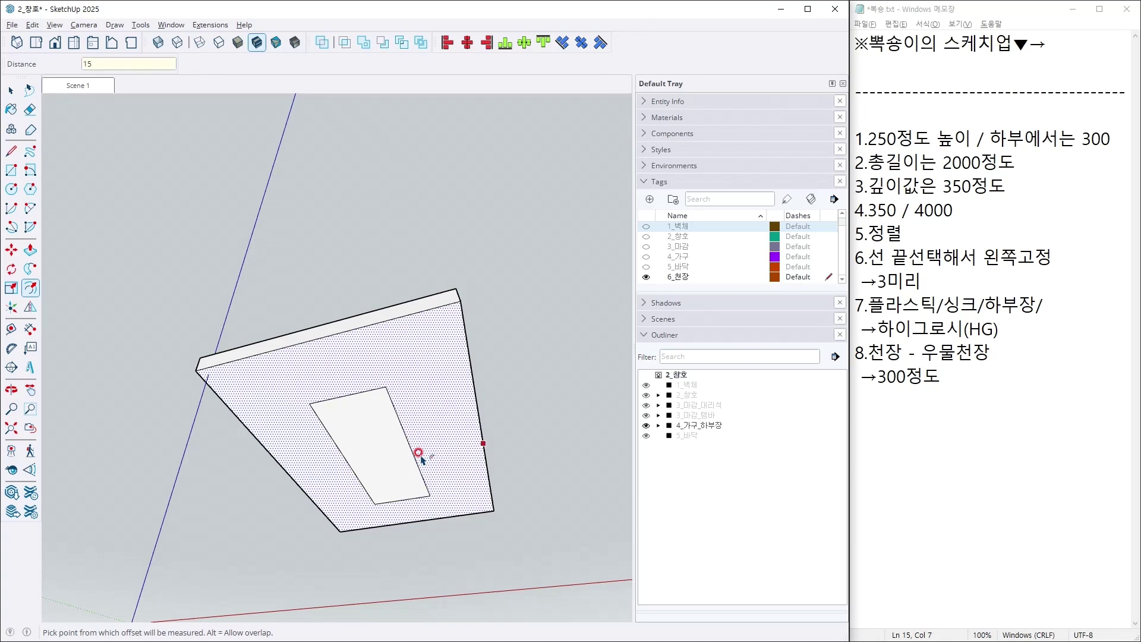
pyautogui.press('Return')
pyautogui.press('space')
# Check the indirect lighting along both side walls in the reference photo and add "9.간접 / 150" to the Notepad list.
pyautogui.moveTo(470, 364); pyautogui.dragTo(336, 362, button='middle')
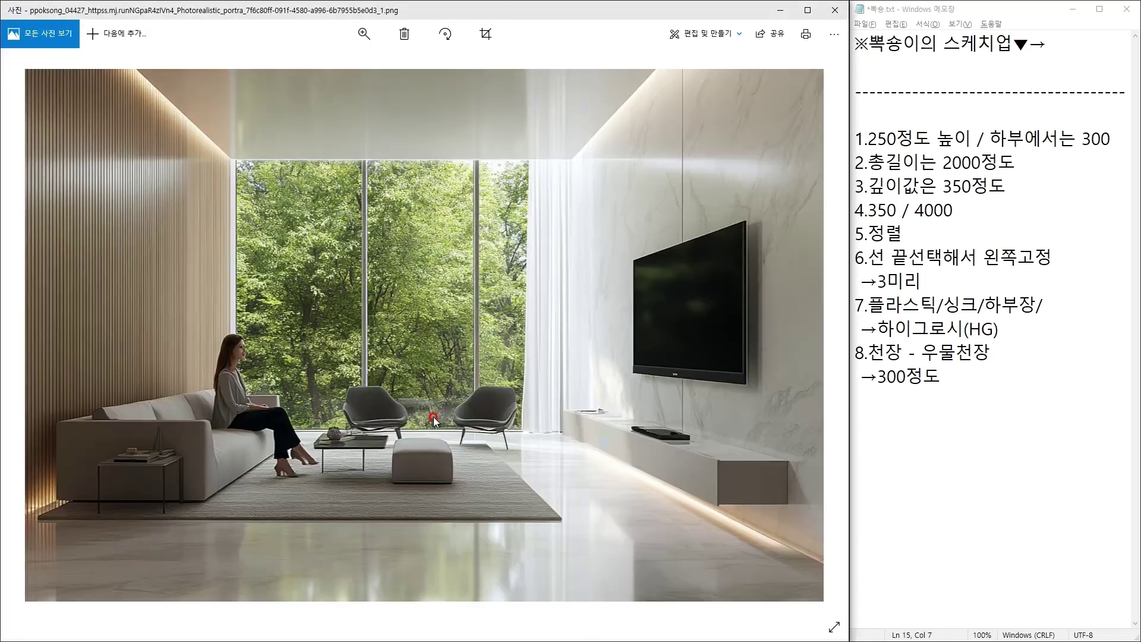
pyautogui.hotkey('alt', 'Tab')
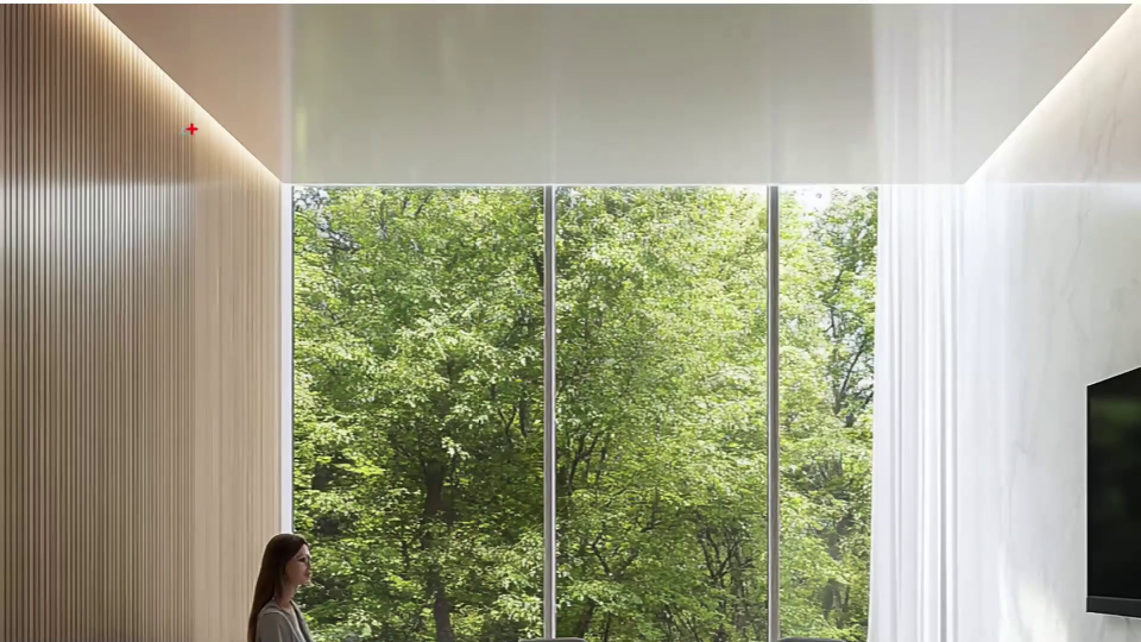
pyautogui.moveTo(199, 135); pyautogui.dragTo(233, 142)
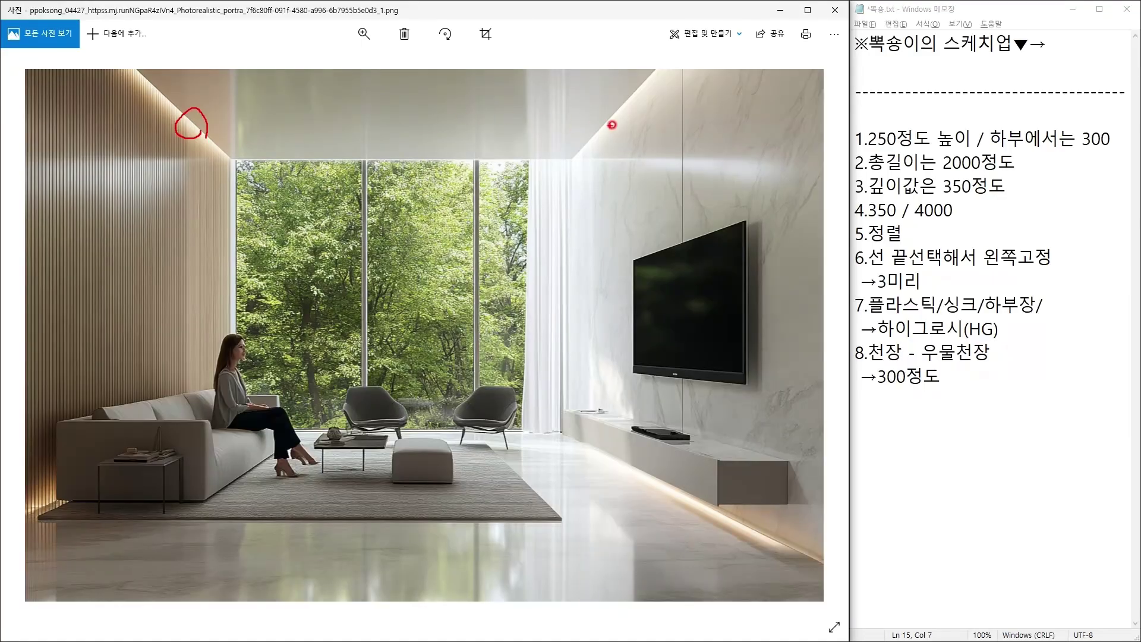
pyautogui.moveTo(606, 104); pyautogui.dragTo(627, 104)
pyautogui.press('e')
pyautogui.click(980, 392)
pyautogui.press('Return')
pyautogui.write('9.')
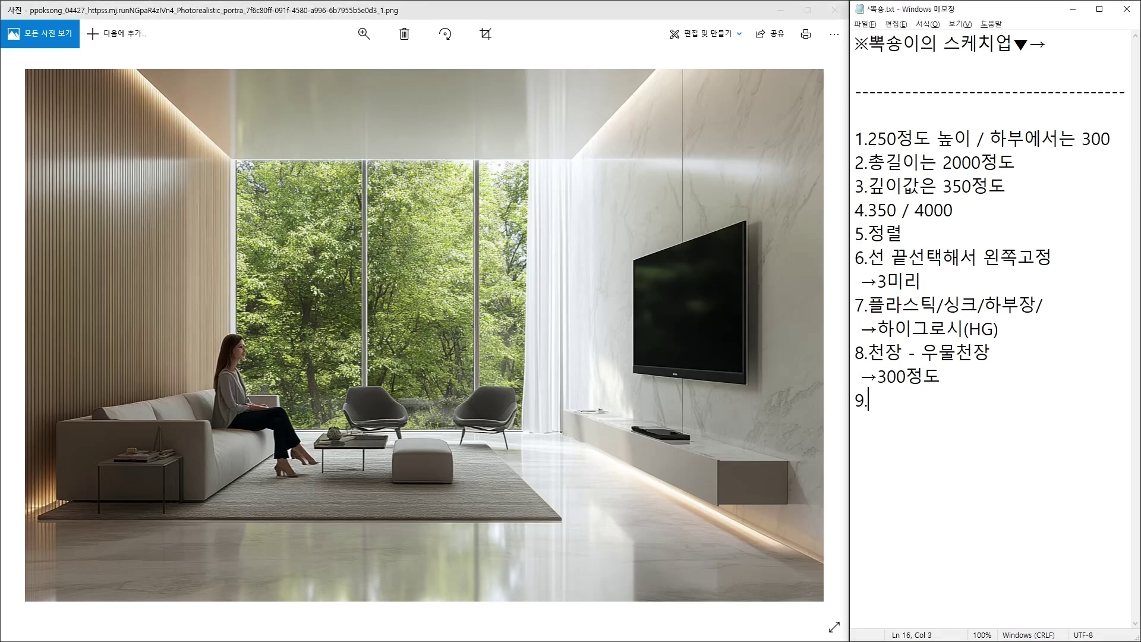
pyautogui.write('간접 / 150')
# In SketchUp, undo the 150 mm offset and offset the outline of the slab's underside inward by 300 mm instead.
pyautogui.click(338, 297)
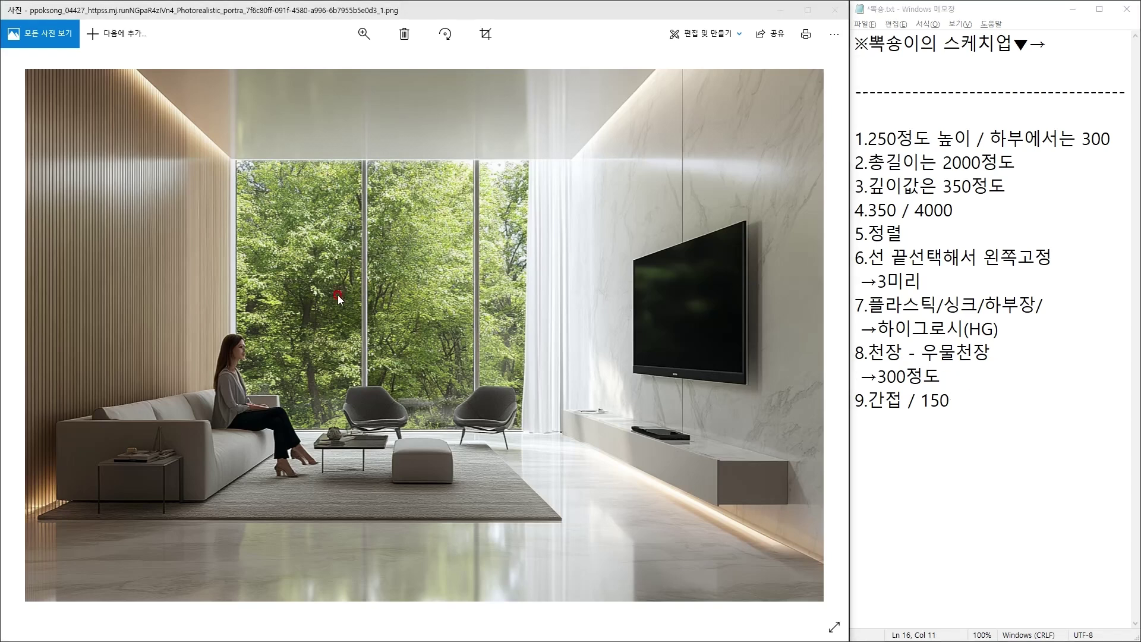
pyautogui.hotkey('alt', 'Tab')
pyautogui.moveTo(398, 396)
pyautogui.mouseDown(button='middle')
pyautogui.moveTo(395, 407)
pyautogui.moveTo(356, 413)
pyautogui.mouseUp(button='middle')
pyautogui.scroll(1, 355, 410)
pyautogui.hotkey('ctrl', '1')
pyautogui.moveTo(406, 307)
pyautogui.mouseDown()
pyautogui.moveTo(386, 324)
pyautogui.moveTo(369, 299)
pyautogui.mouseUp()
pyautogui.rightClick(368, 301)
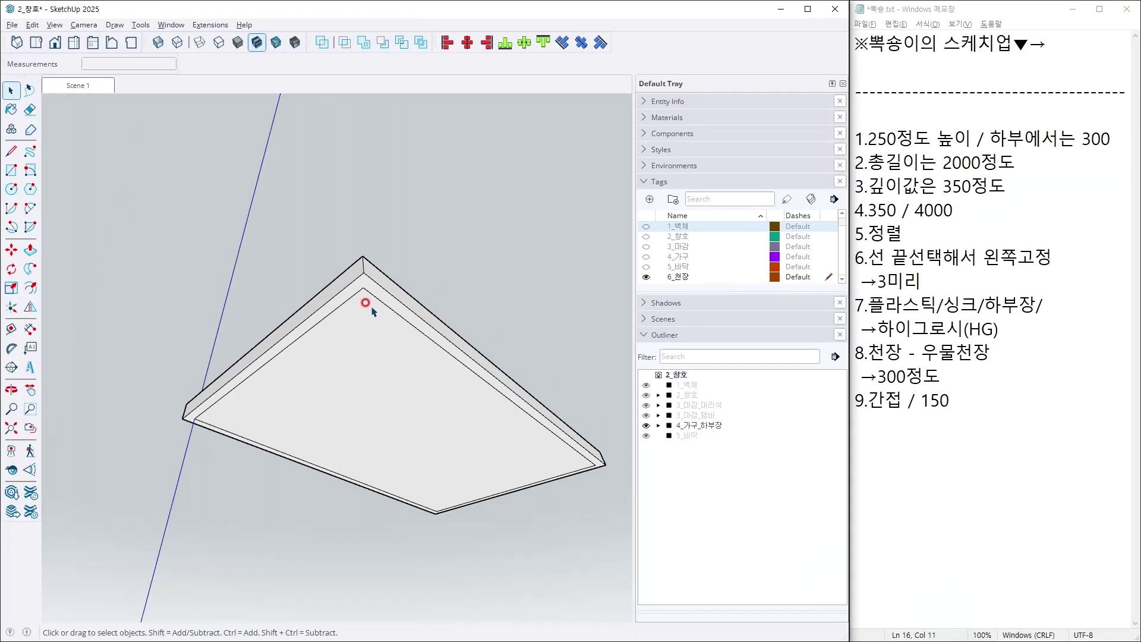
pyautogui.click(389, 340)
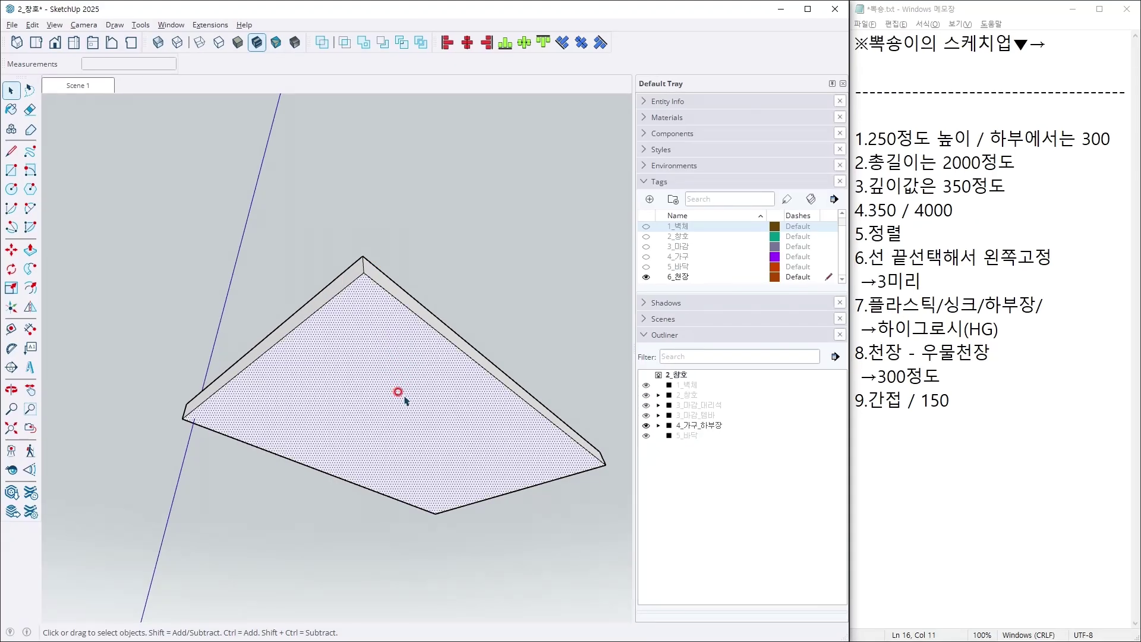
pyautogui.press('f')
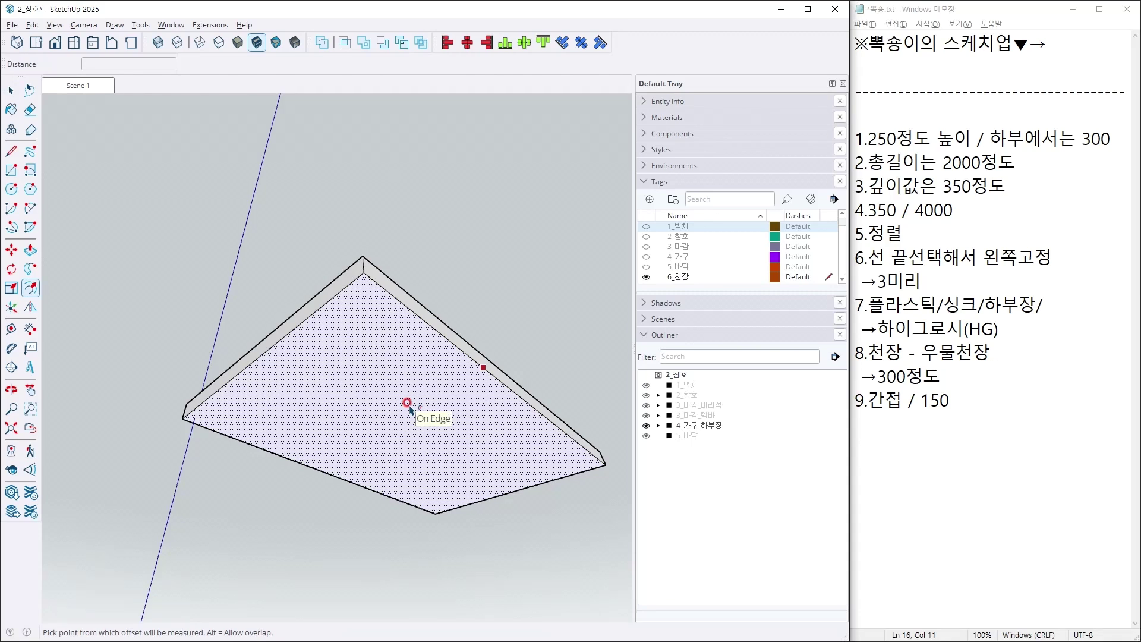
pyautogui.click(408, 404)
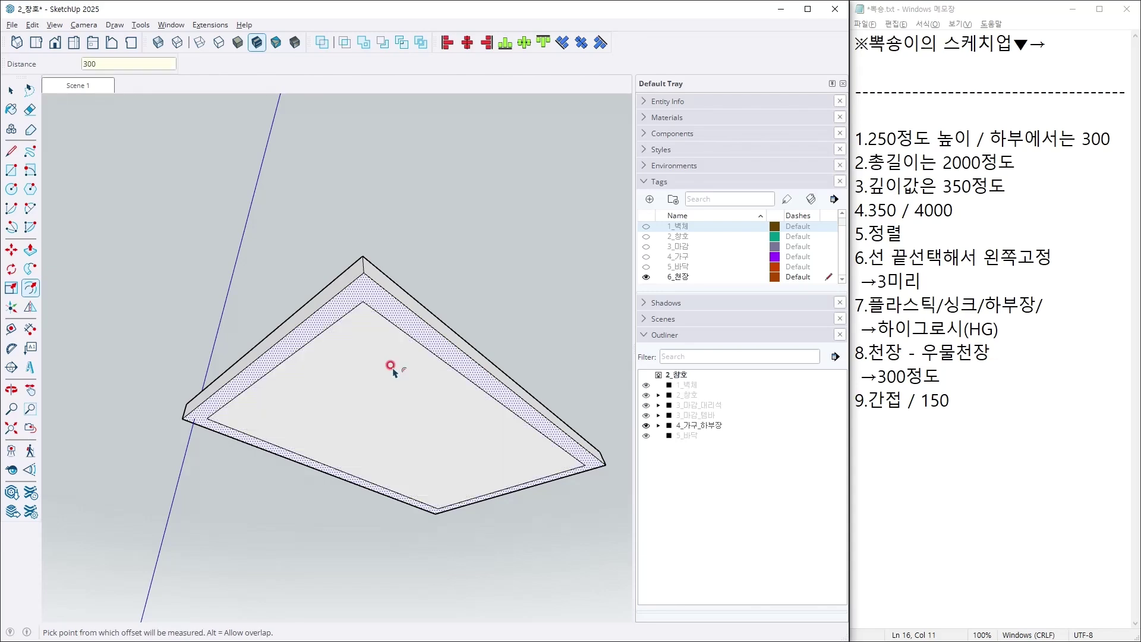
pyautogui.press('space')
# Examine the reference photo's ceiling edge beside the window and sketch the cove-and-curtain recess profile over it.
pyautogui.scroll(5, 287, 359)
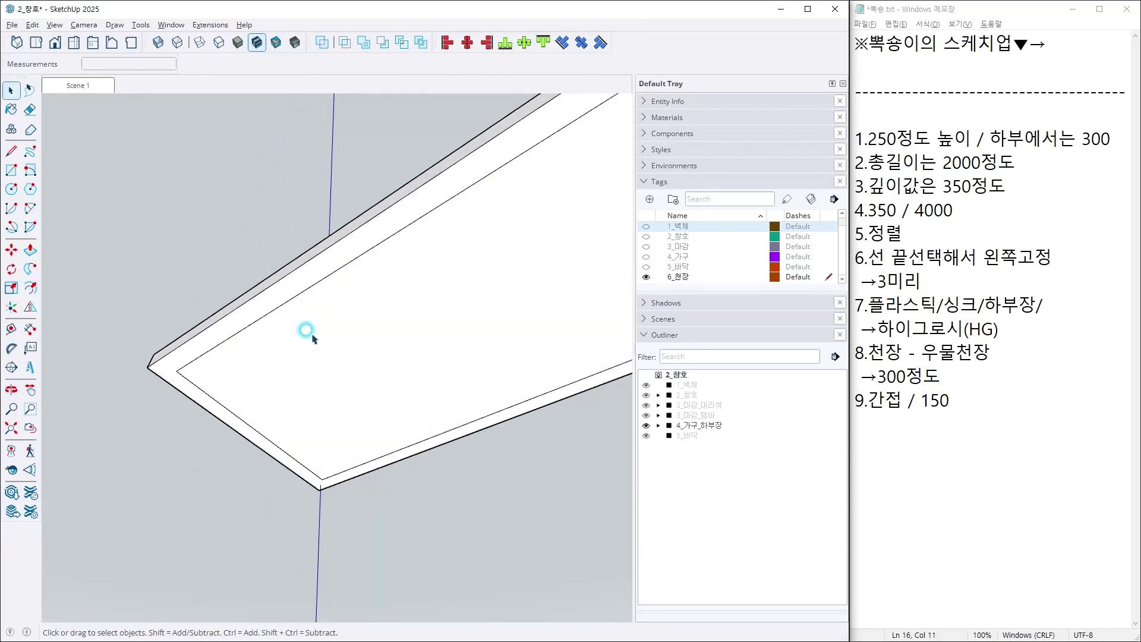
pyautogui.scroll(-3, 313, 336)
pyautogui.hotkey('alt', 'Tab')
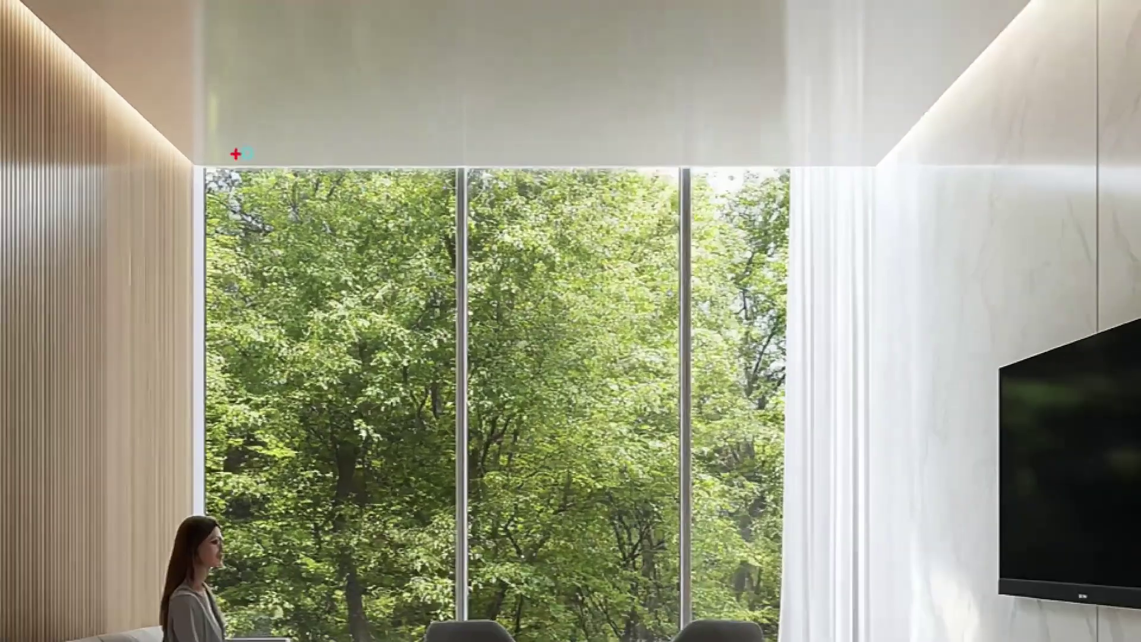
pyautogui.moveTo(204, 115); pyautogui.dragTo(197, 163)
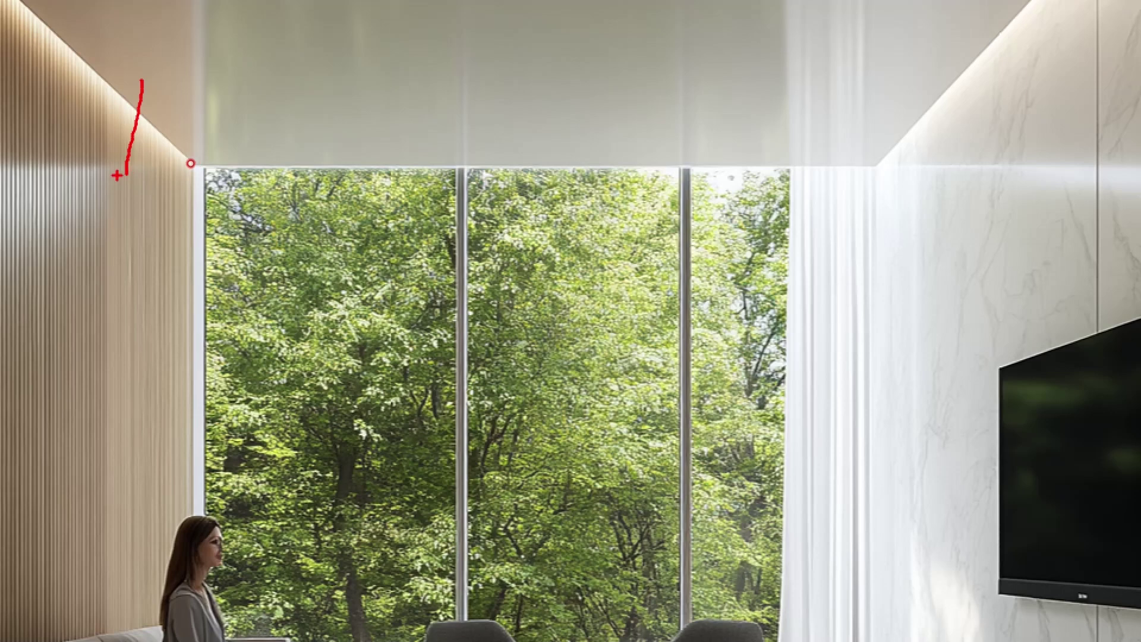
pyautogui.moveTo(257, 73)
pyautogui.mouseDown()
pyautogui.moveTo(260, 252)
pyautogui.moveTo(272, 273)
pyautogui.moveTo(265, 154)
pyautogui.moveTo(303, 67)
pyautogui.moveTo(357, 63)
pyautogui.mouseUp()
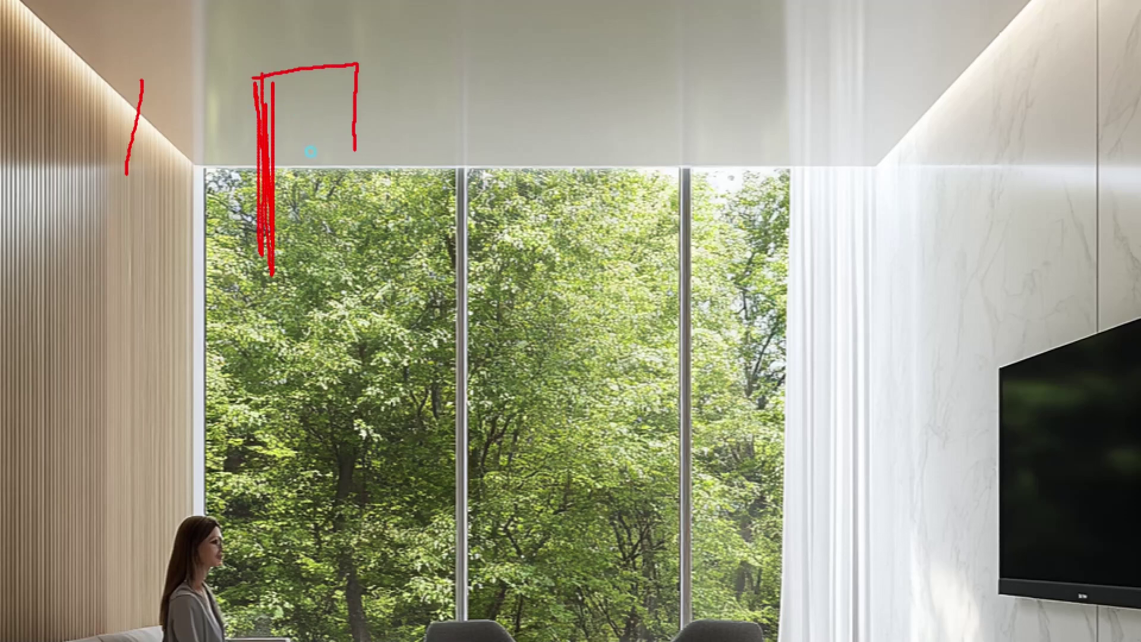
pyautogui.moveTo(378, 161); pyautogui.dragTo(490, 172)
pyautogui.moveTo(315, 97)
pyautogui.mouseDown()
pyautogui.moveTo(303, 156)
pyautogui.moveTo(300, 575)
pyautogui.mouseUp()
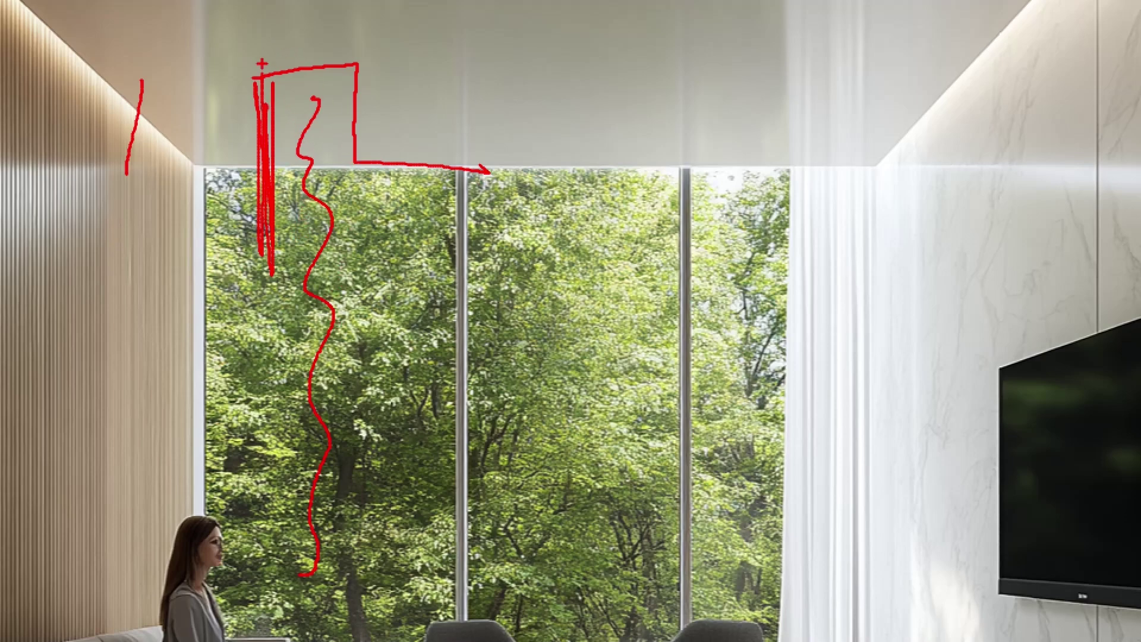
pyautogui.moveTo(262, 62)
pyautogui.mouseDown()
pyautogui.moveTo(361, 64)
pyautogui.moveTo(352, 173)
pyautogui.mouseUp()
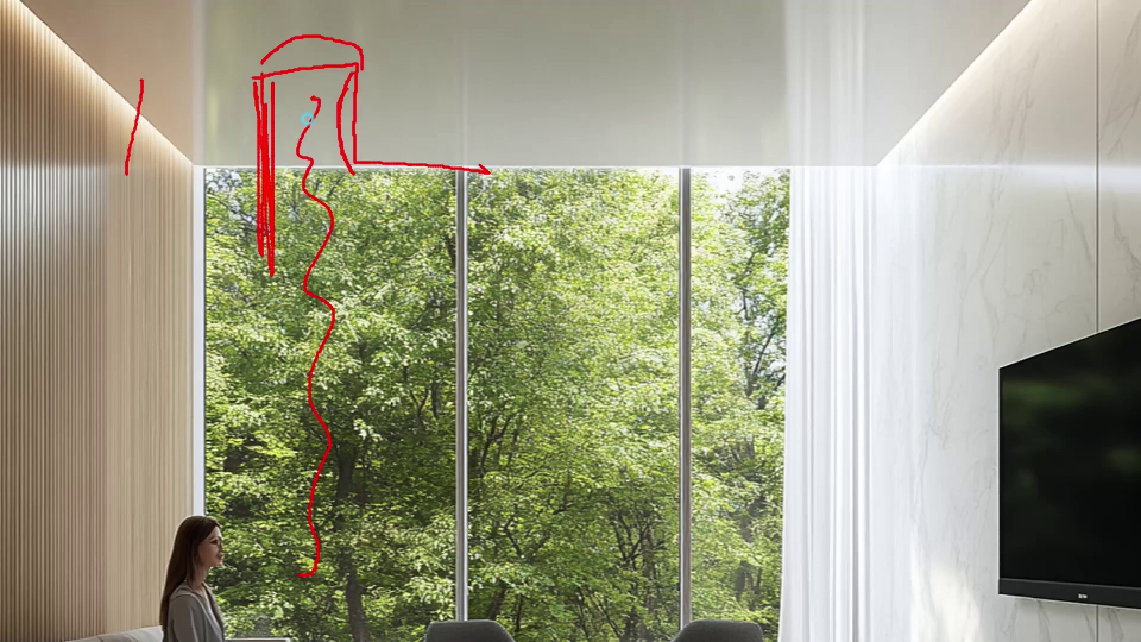
pyautogui.press('Escape')
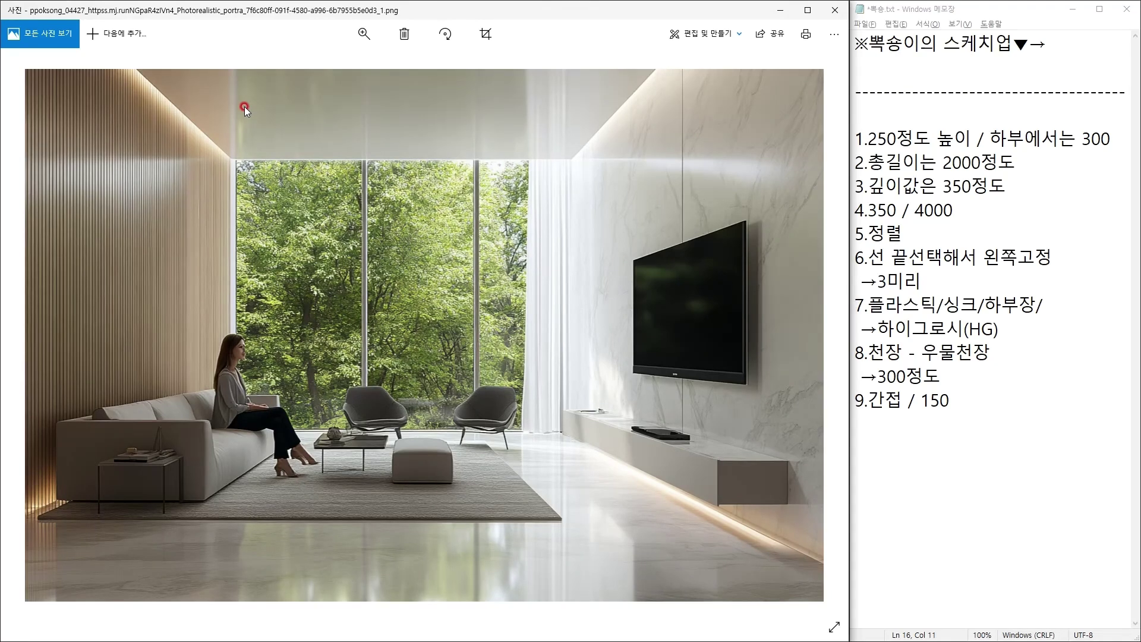
# In SketchUp, extrude the inner face of the slab's underside downward by 150 mm with Push/Pull.
pyautogui.hotkey('alt', 'Tab')
pyautogui.moveTo(357, 403); pyautogui.dragTo(309, 363, button='middle')
pyautogui.press('p')
pyautogui.click(304, 359)
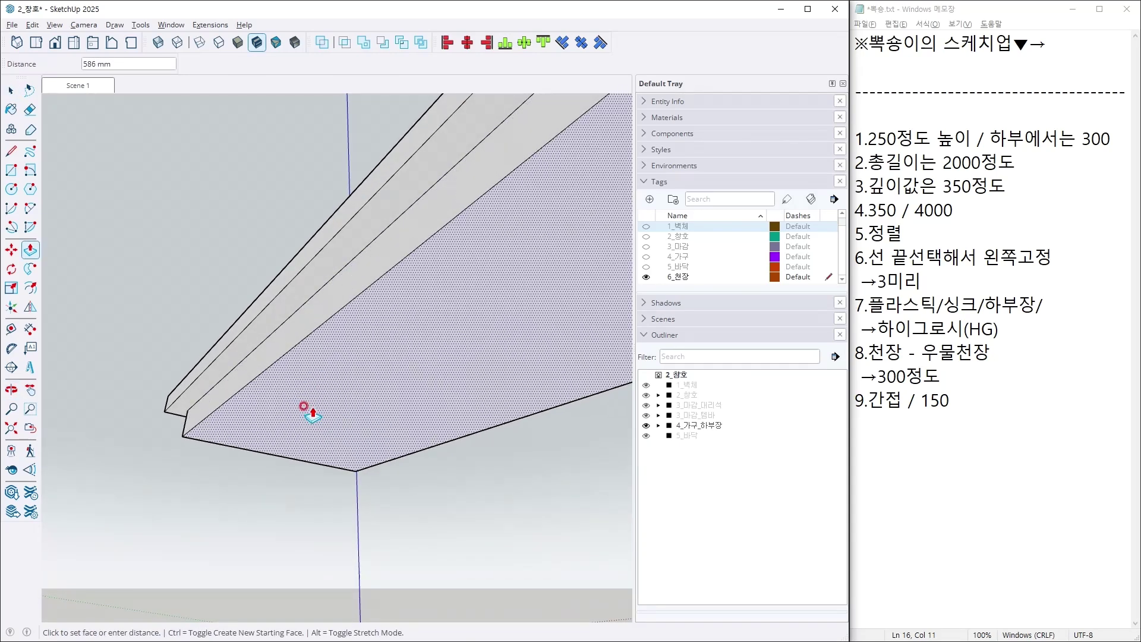
pyautogui.write('15')
pyautogui.press('Return')
pyautogui.press('space')
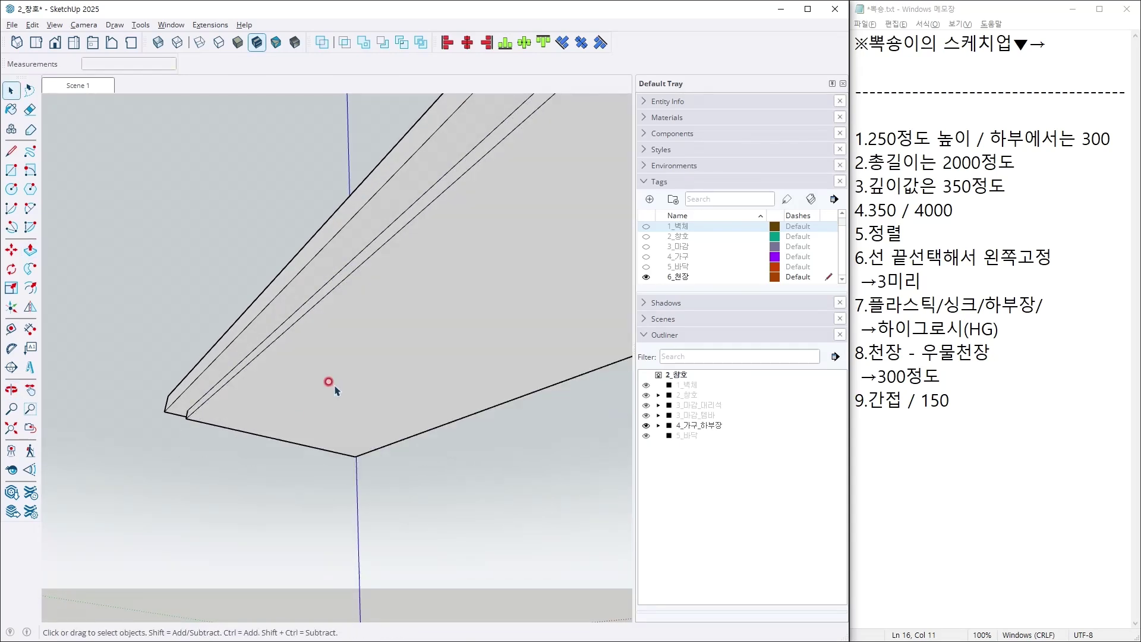
# Inspect the stepped ceiling from below, compare it with the reference photo, and examine the edge gap at its corner.
pyautogui.moveTo(329, 382); pyautogui.dragTo(66, 343, button='middle')
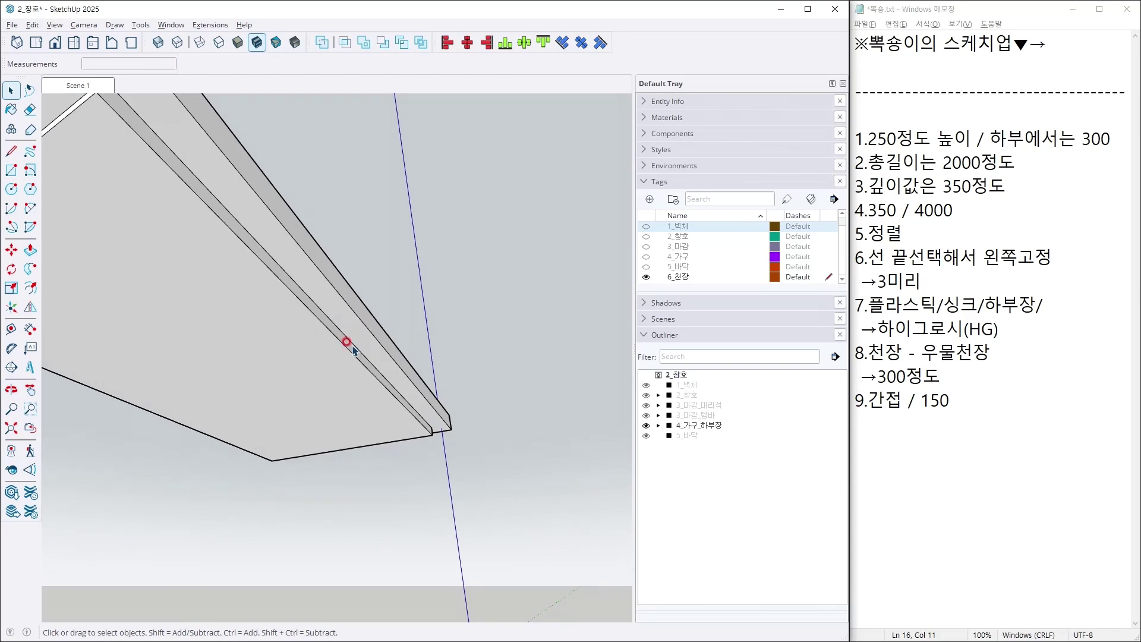
pyautogui.scroll(-3, 346, 357)
pyautogui.moveTo(344, 360); pyautogui.dragTo(505, 364, button='middle')
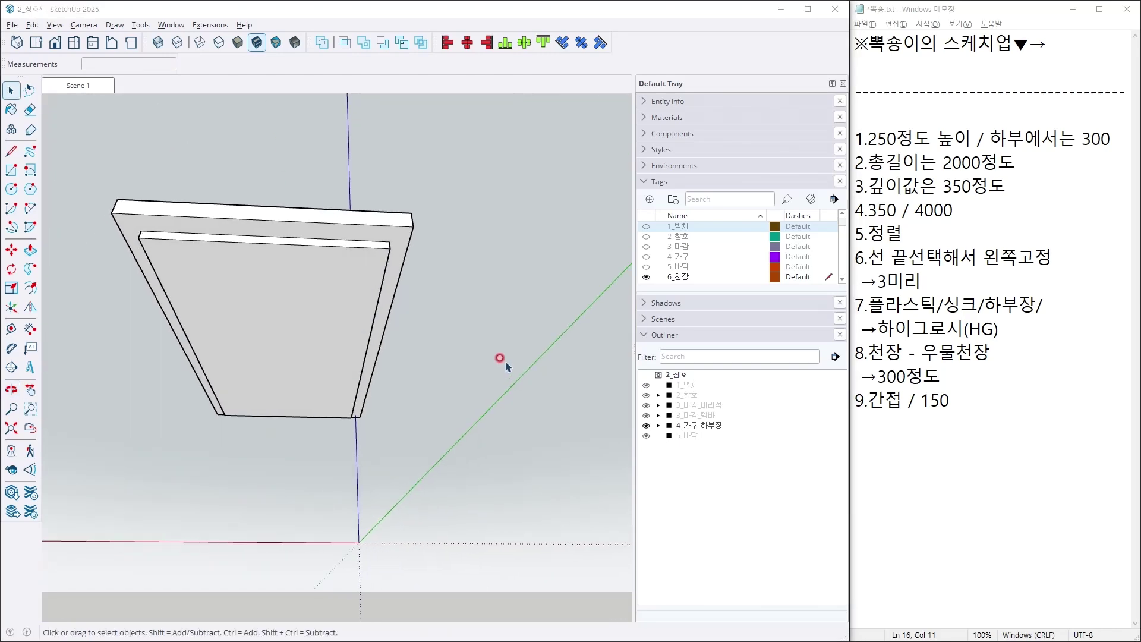
pyautogui.hotkey('alt', 'Tab')
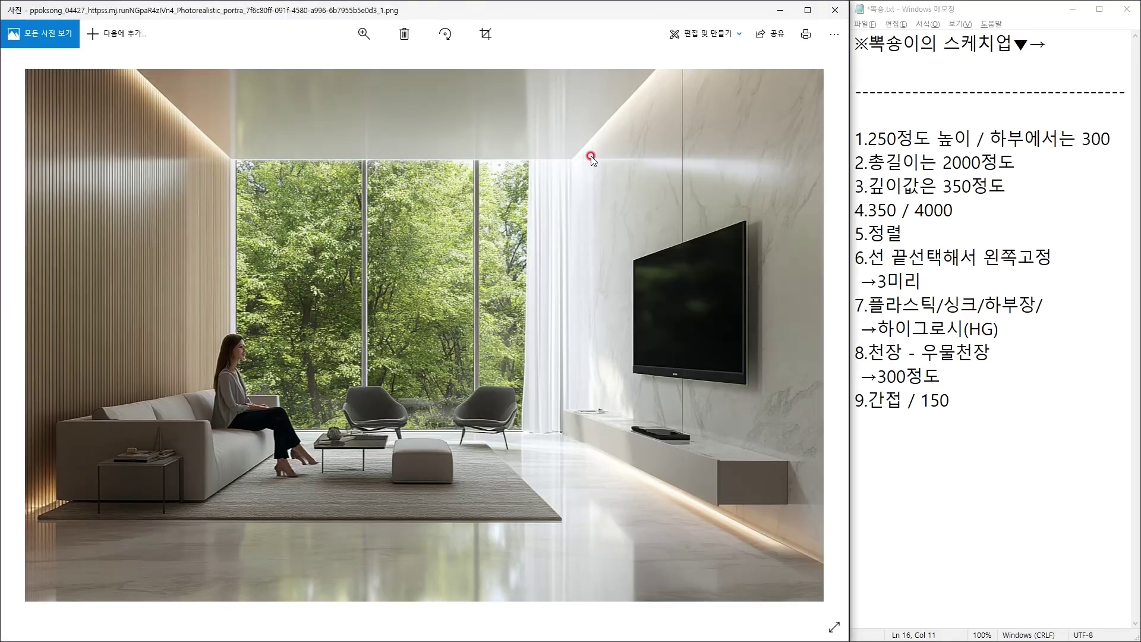
pyautogui.hotkey('alt', 'Tab')
pyautogui.moveTo(505, 263); pyautogui.dragTo(266, 239, button='middle')
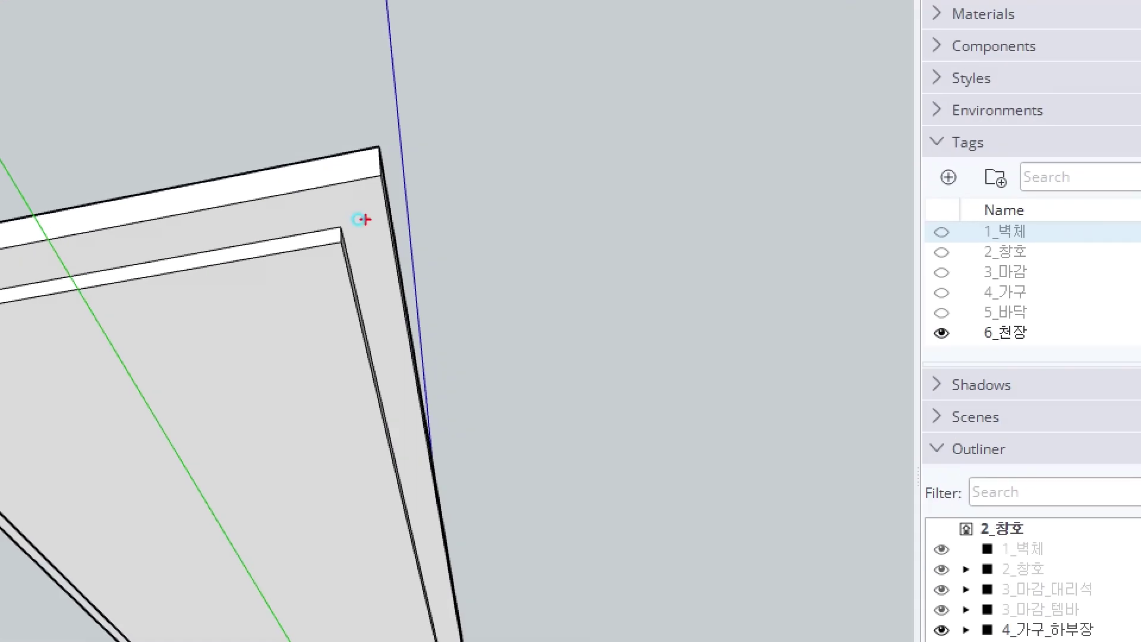
pyautogui.moveTo(364, 220)
pyautogui.mouseDown()
pyautogui.moveTo(337, 223)
pyautogui.moveTo(364, 190)
pyautogui.moveTo(369, 257)
pyautogui.moveTo(353, 210)
pyautogui.mouseUp()
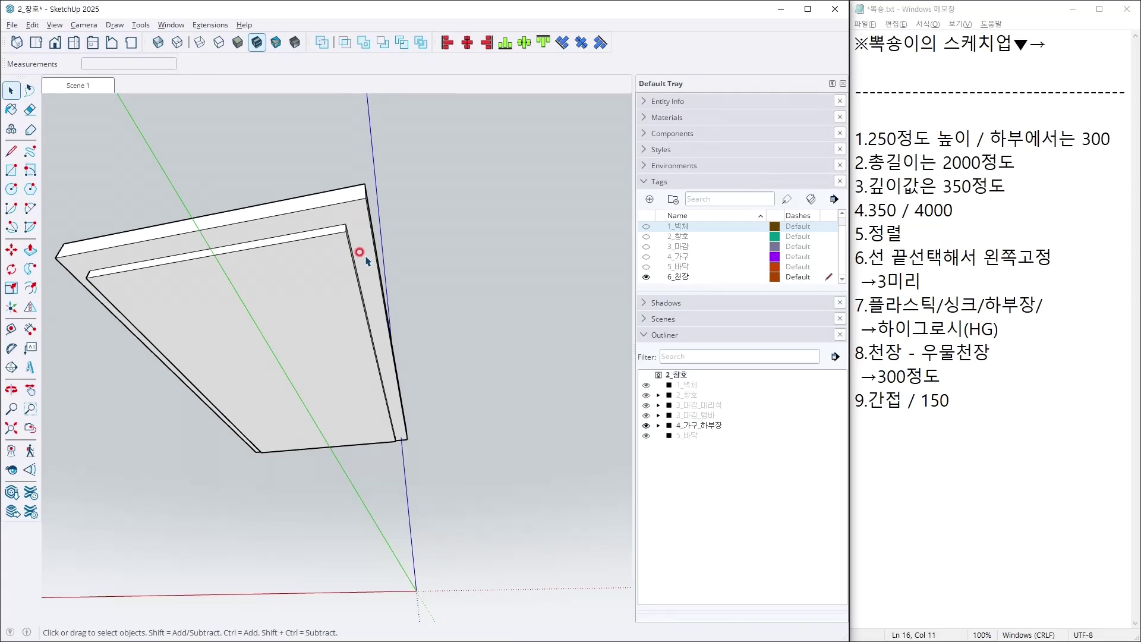
pyautogui.moveTo(378, 275)
pyautogui.mouseDown(button='middle')
pyautogui.moveTo(260, 315)
pyautogui.moveTo(213, 381)
pyautogui.mouseUp(button='middle')
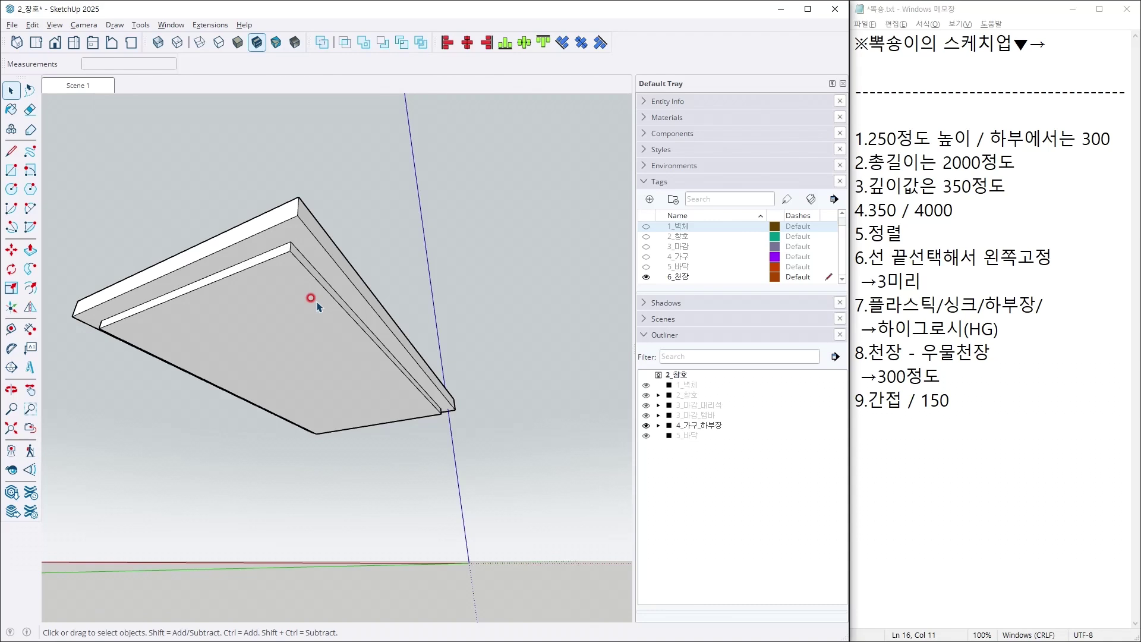
pyautogui.moveTo(326, 262); pyautogui.dragTo(297, 283, button='middle')
pyautogui.scroll(4, 296, 283)
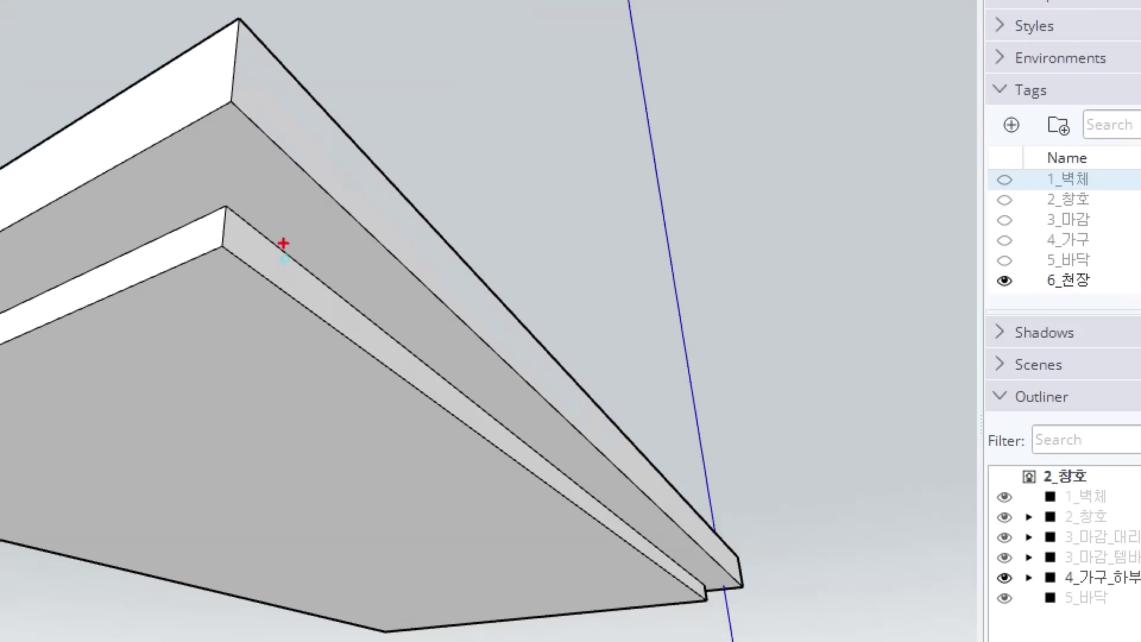
pyautogui.moveTo(284, 250)
pyautogui.mouseDown()
pyautogui.moveTo(309, 263)
pyautogui.moveTo(320, 209)
pyautogui.moveTo(287, 224)
pyautogui.mouseUp()
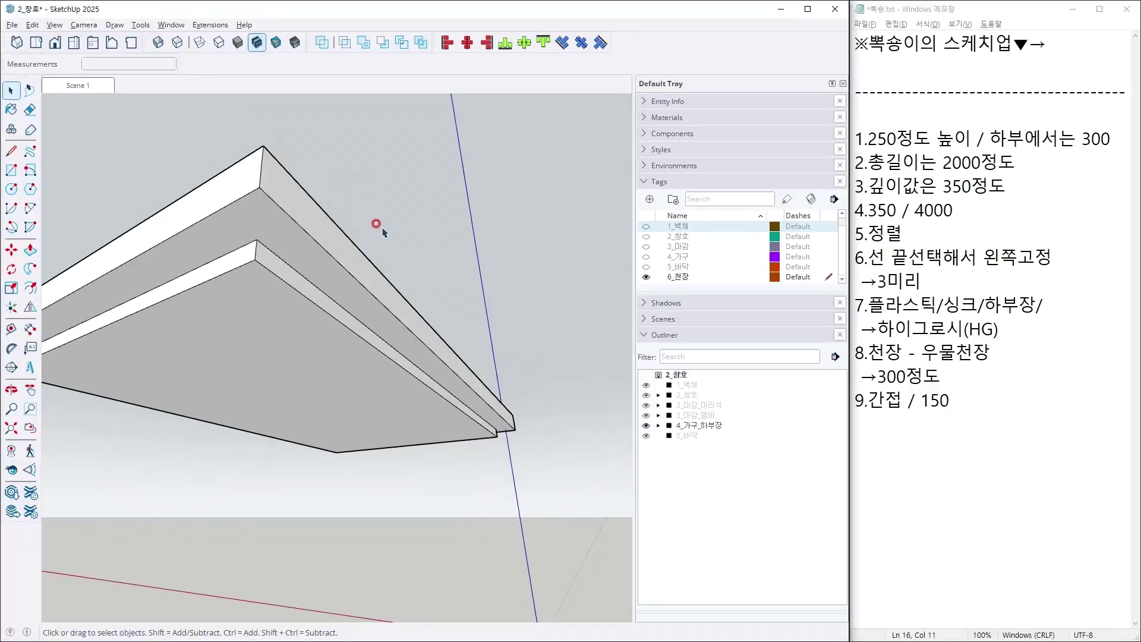
# Try to select only the lowered ceiling panel with a window selection in the perspective front view.
pyautogui.tripleClick(353, 235)
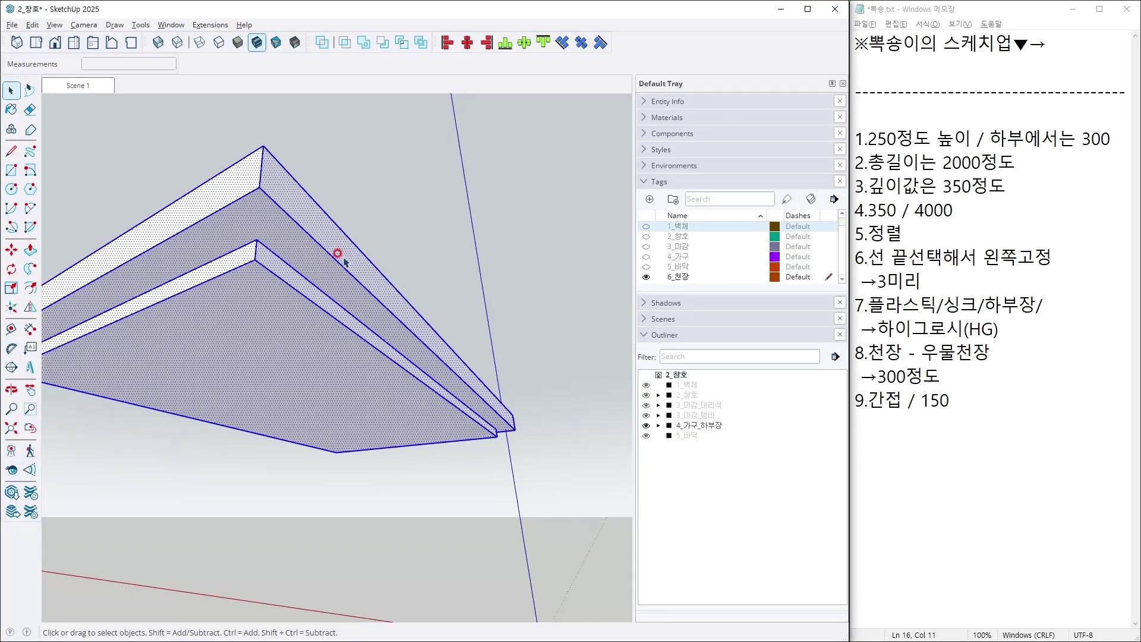
pyautogui.hotkey('ctrl', 't')
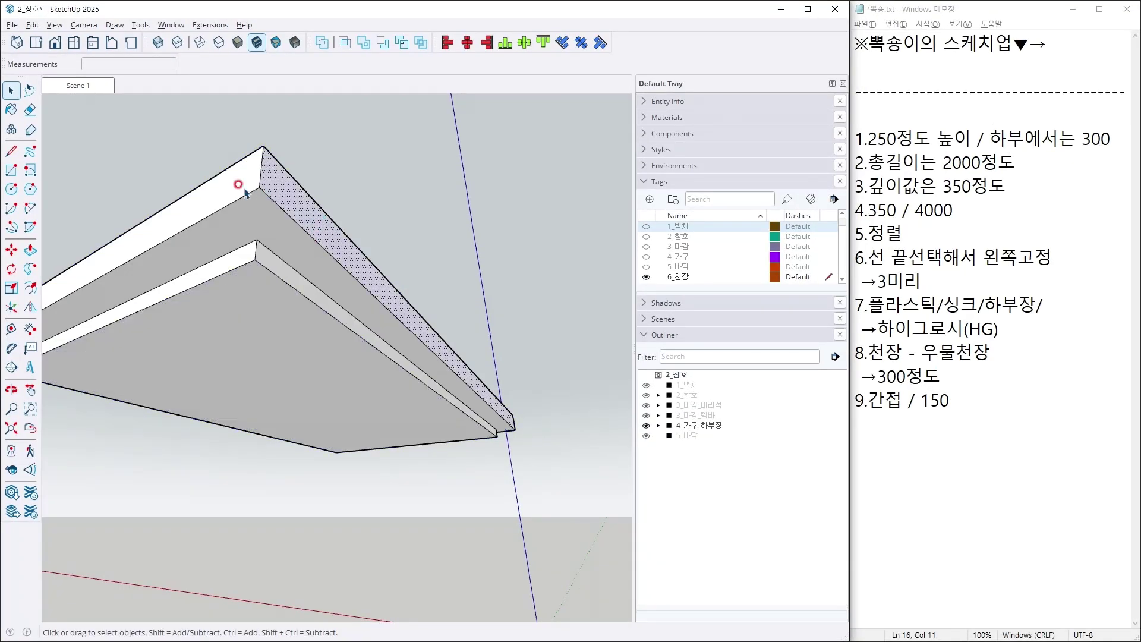
pyautogui.moveTo(312, 282); pyautogui.dragTo(262, 133, button='middle')
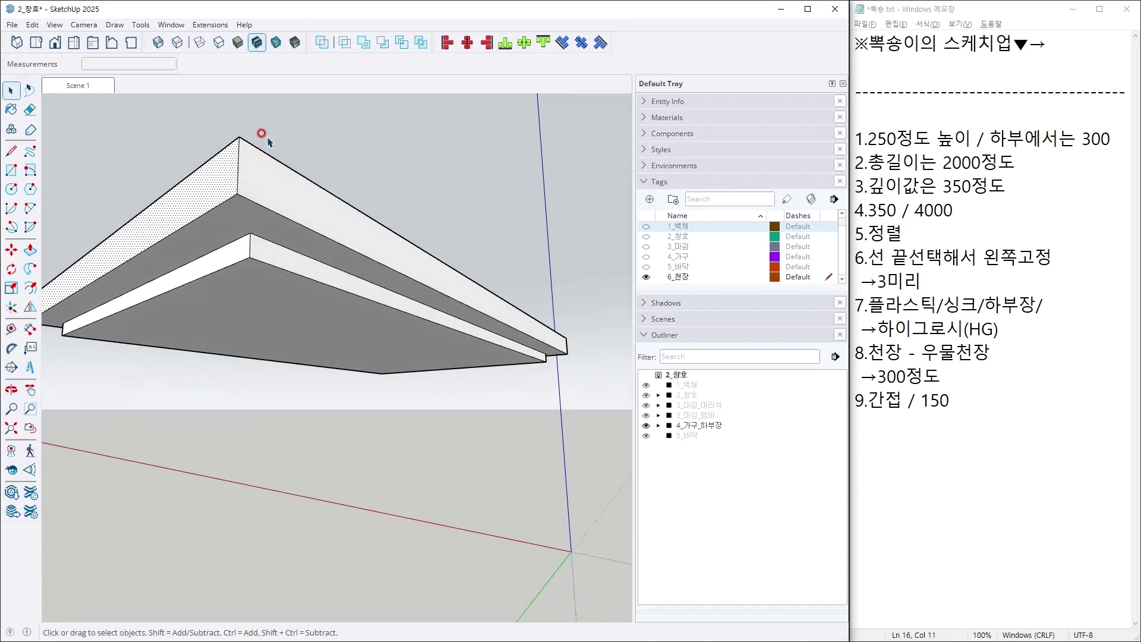
pyautogui.click(35, 42)
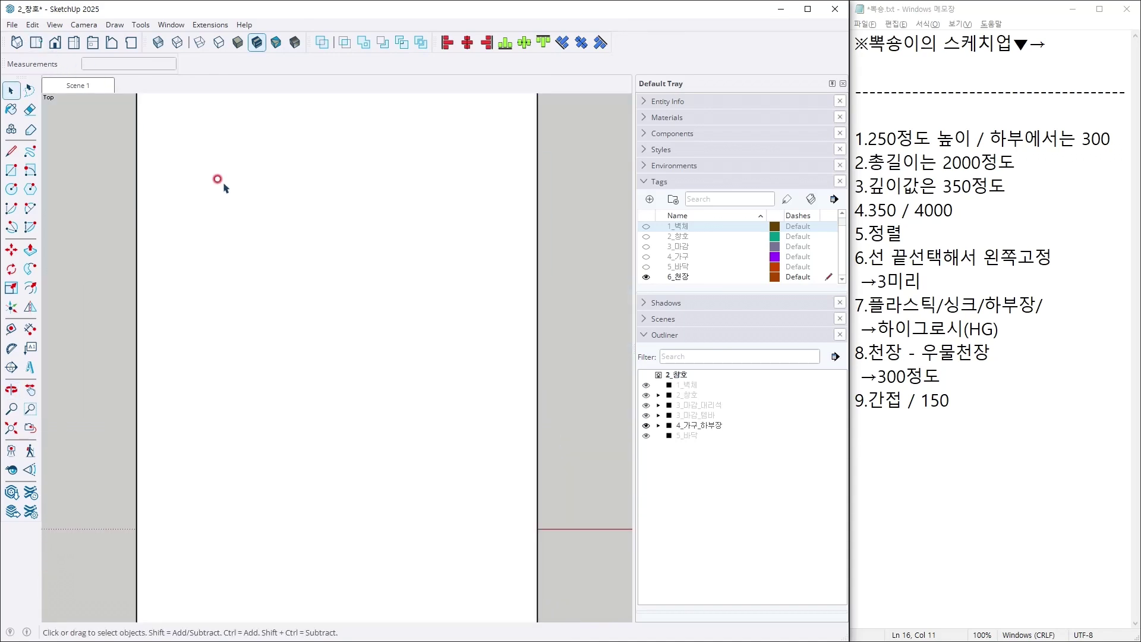
pyautogui.click(55, 42)
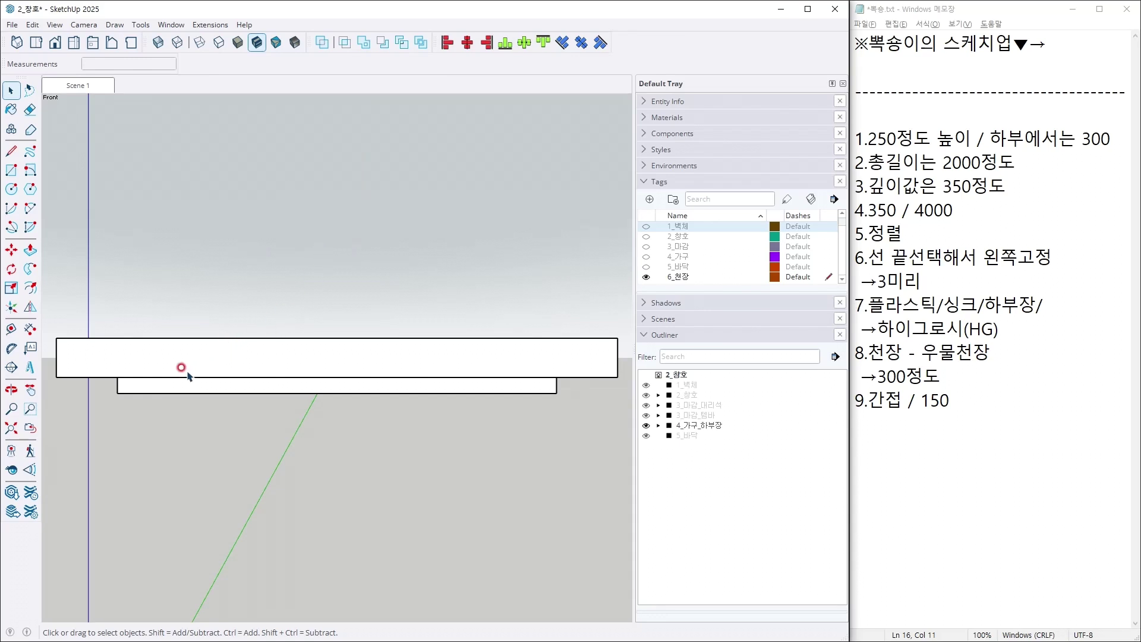
pyautogui.moveTo(188, 374); pyautogui.dragTo(372, 334, button='middle')
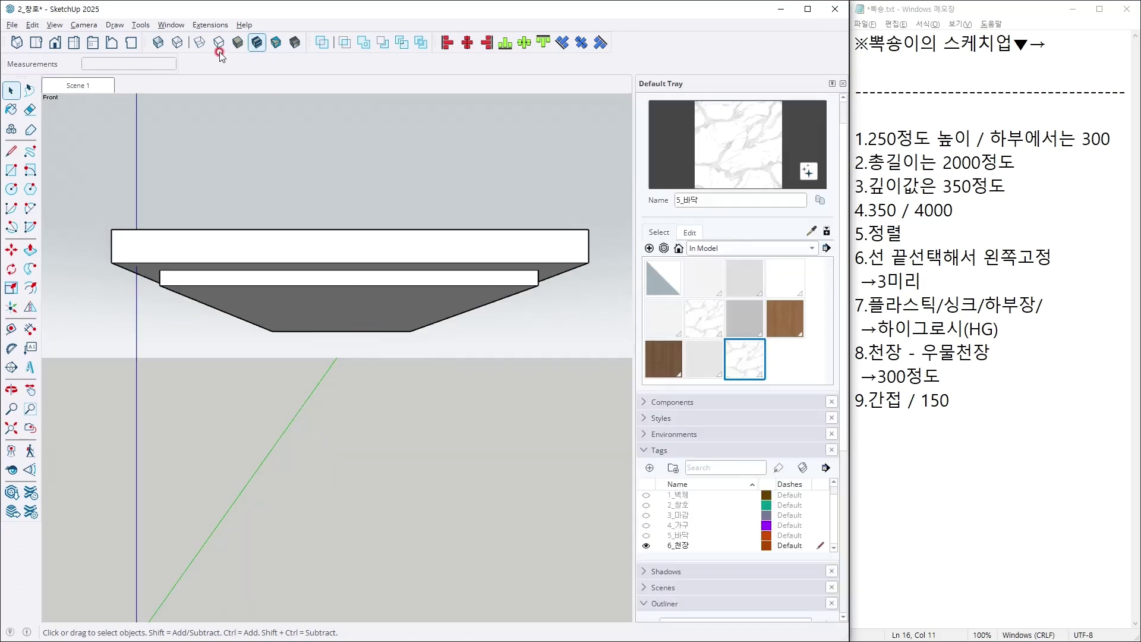
pyautogui.moveTo(58, 242); pyautogui.dragTo(619, 310)
pyautogui.moveTo(382, 351); pyautogui.dragTo(447, 364, button='middle')
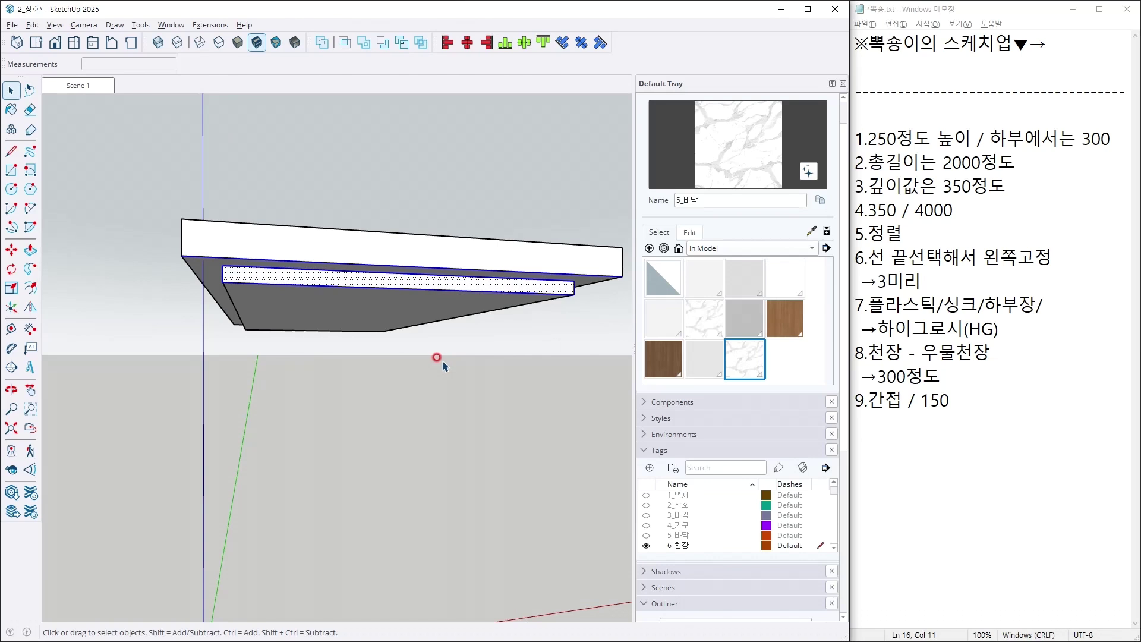
# Show the ceiling in front view with Parallel Projection and window-select the lowered panel beneath the slab.
pyautogui.click(55, 43)
pyautogui.moveTo(297, 172); pyautogui.dragTo(300, 288, button='middle')
pyautogui.click(87, 24)
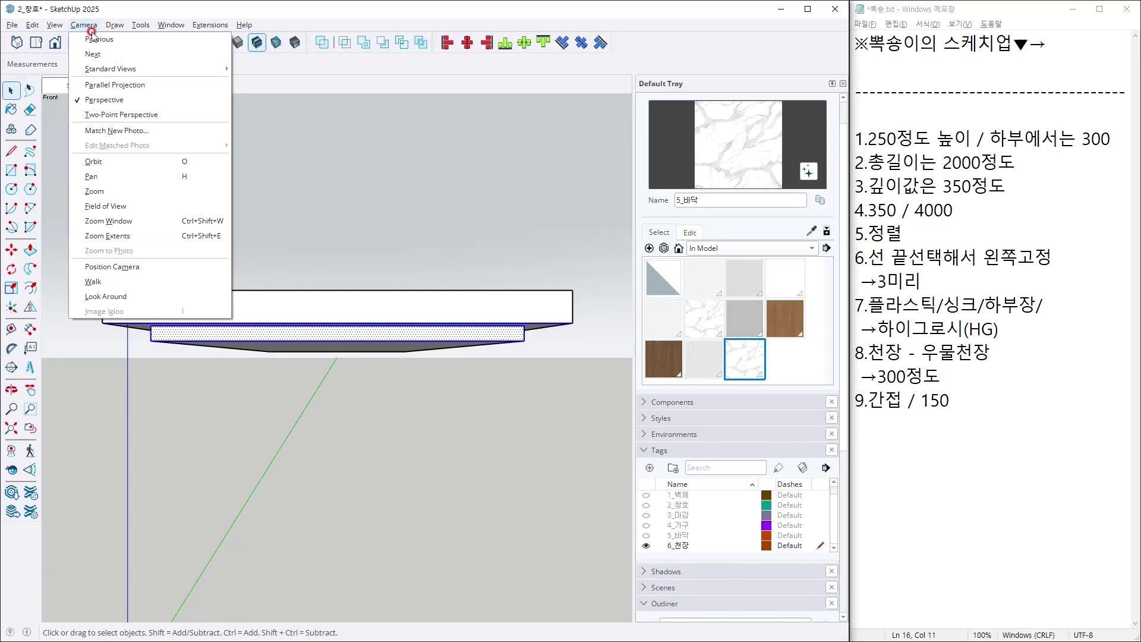
pyautogui.click(105, 87)
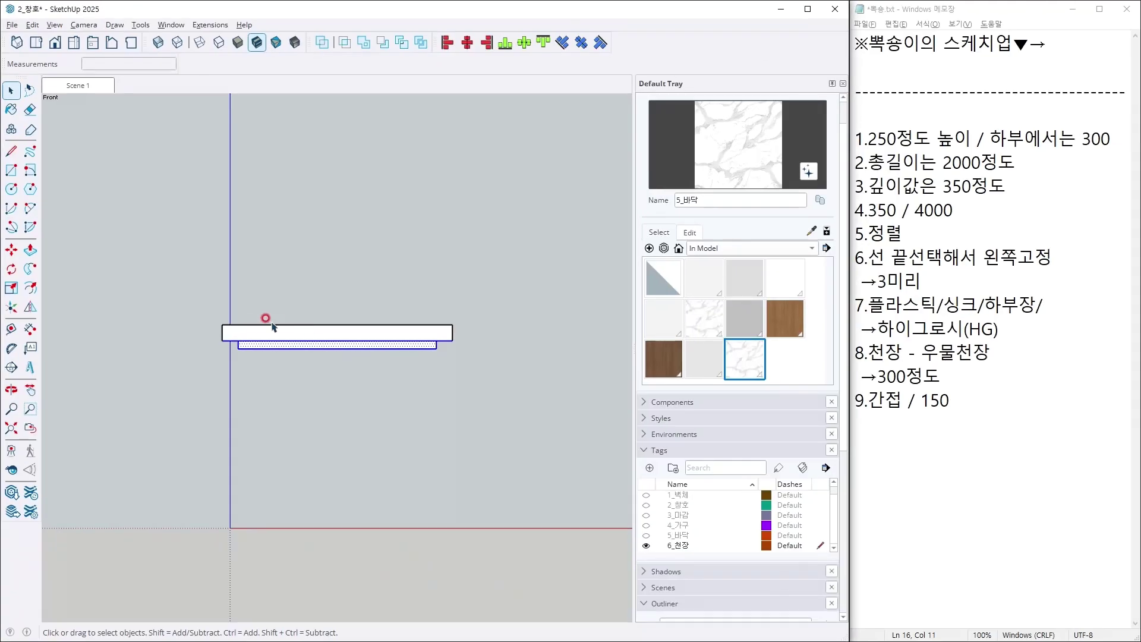
pyautogui.click(244, 377)
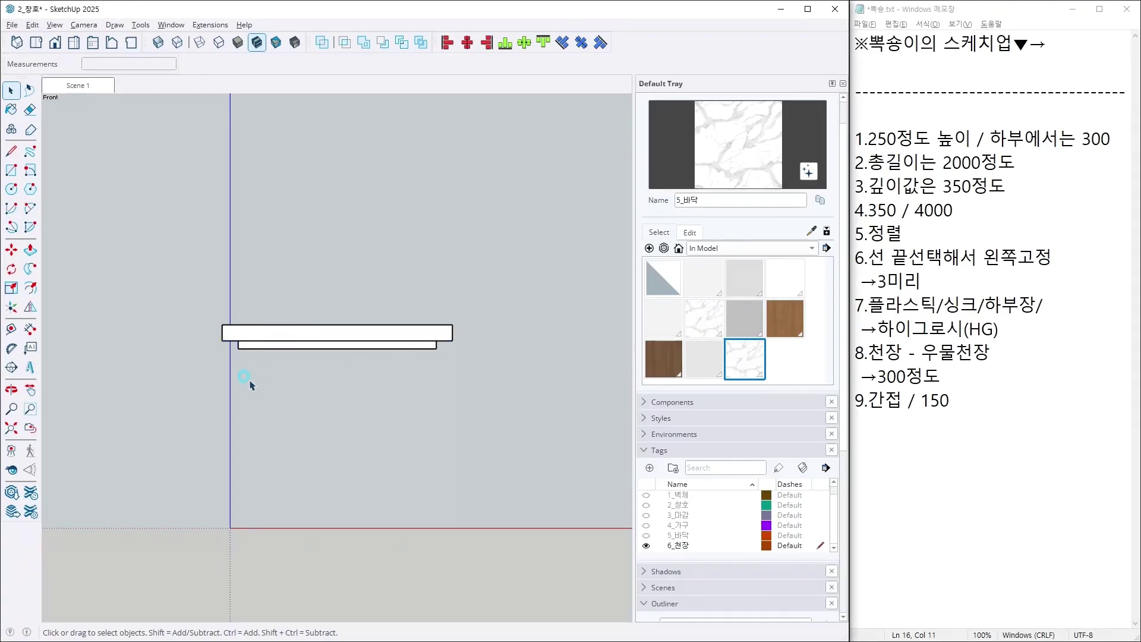
pyautogui.moveTo(212, 333); pyautogui.dragTo(484, 371)
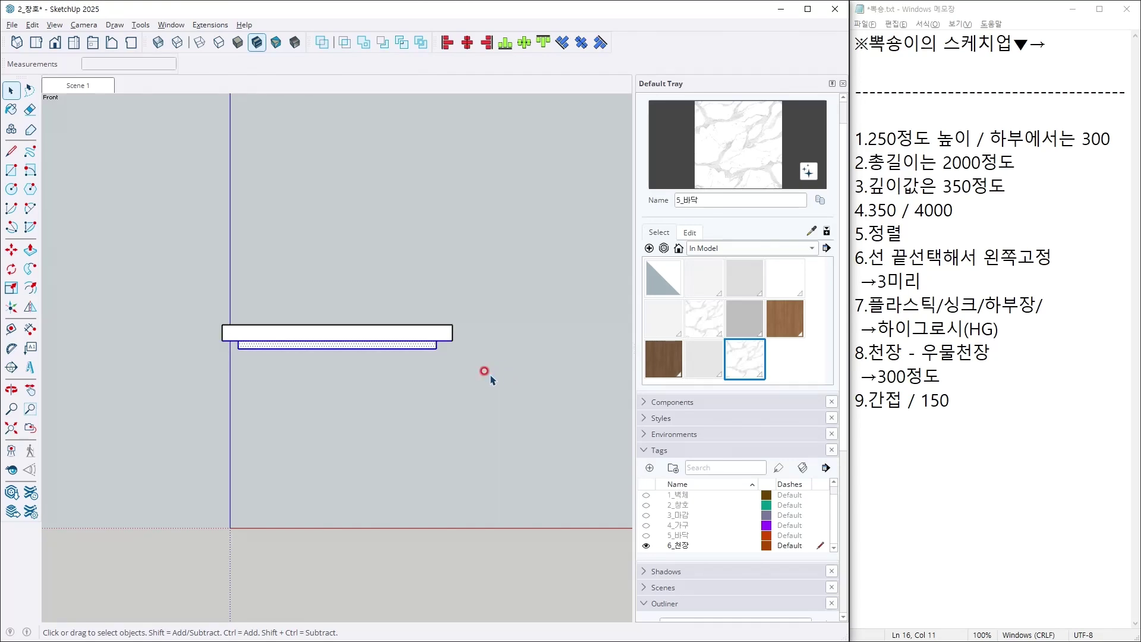
# Create a red material named 6_천장_발광조명 and apply it to the selected recessed border faces under the ceiling.
pyautogui.moveTo(394, 379); pyautogui.dragTo(356, 300, button='middle')
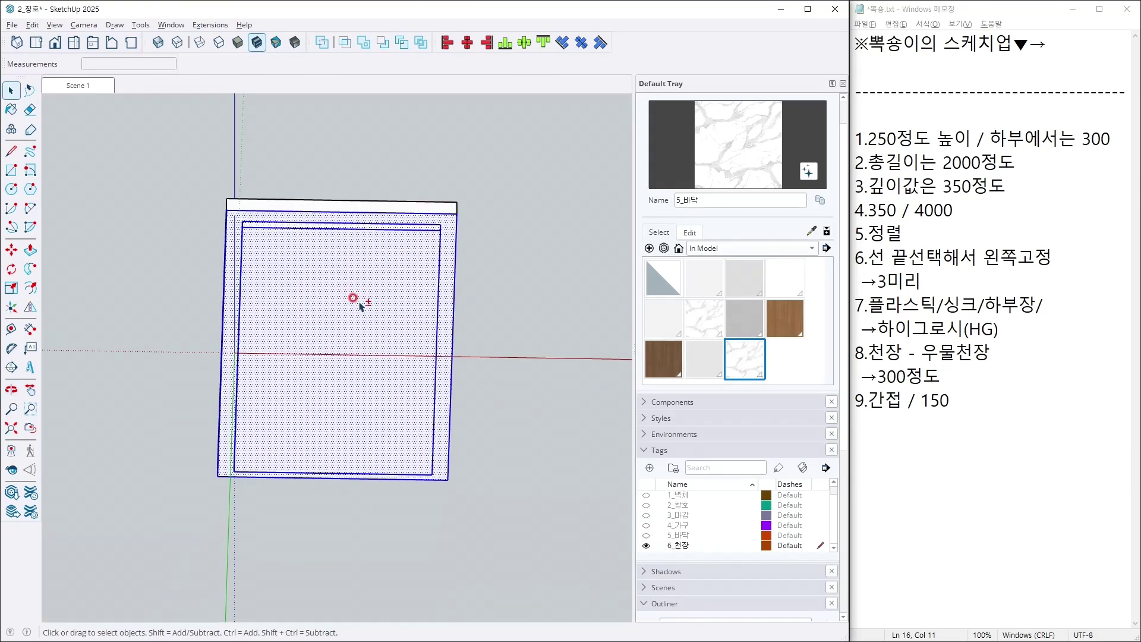
pyautogui.click(736, 345)
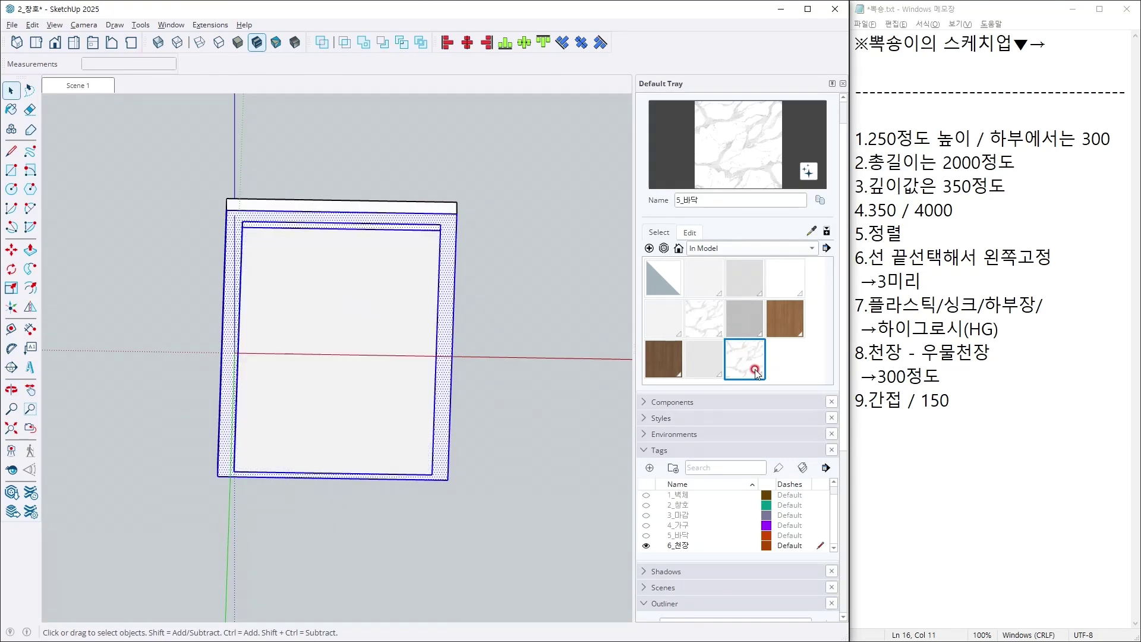
pyautogui.scroll(1, 744, 341)
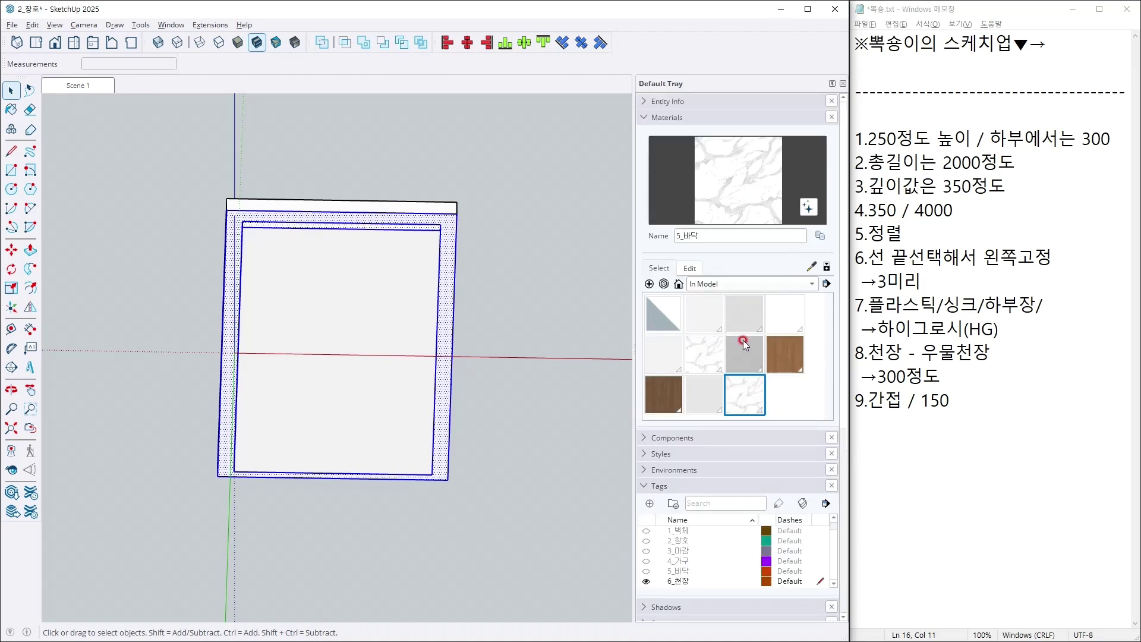
pyautogui.scroll(-1, 743, 340)
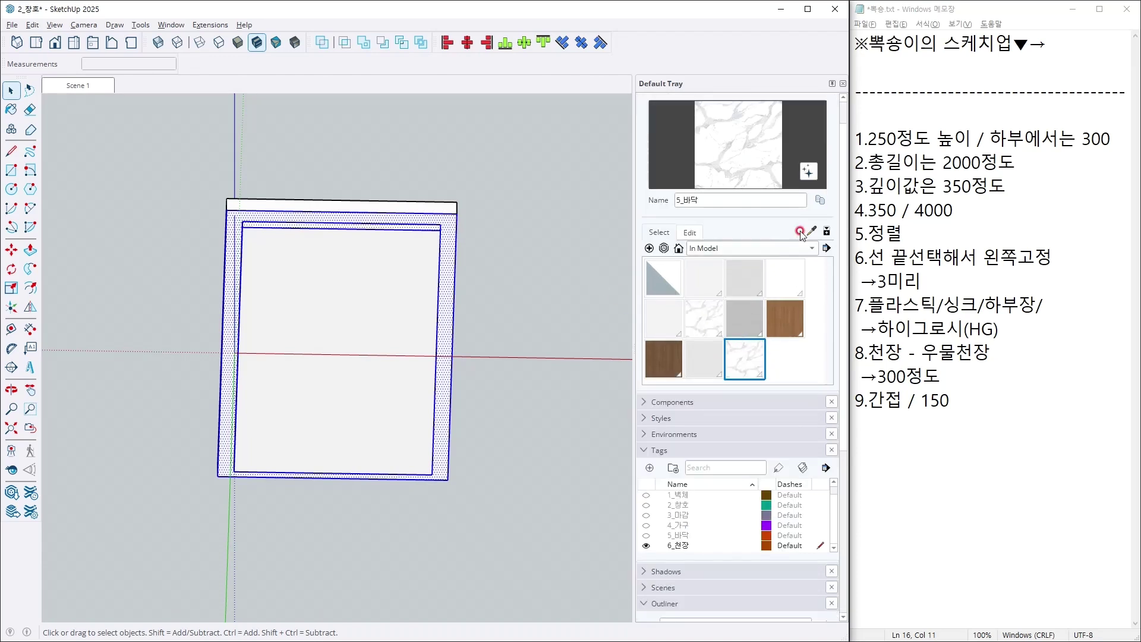
pyautogui.click(648, 249)
pyautogui.doubleClick(458, 207)
pyautogui.write('6_천장_발광조명')
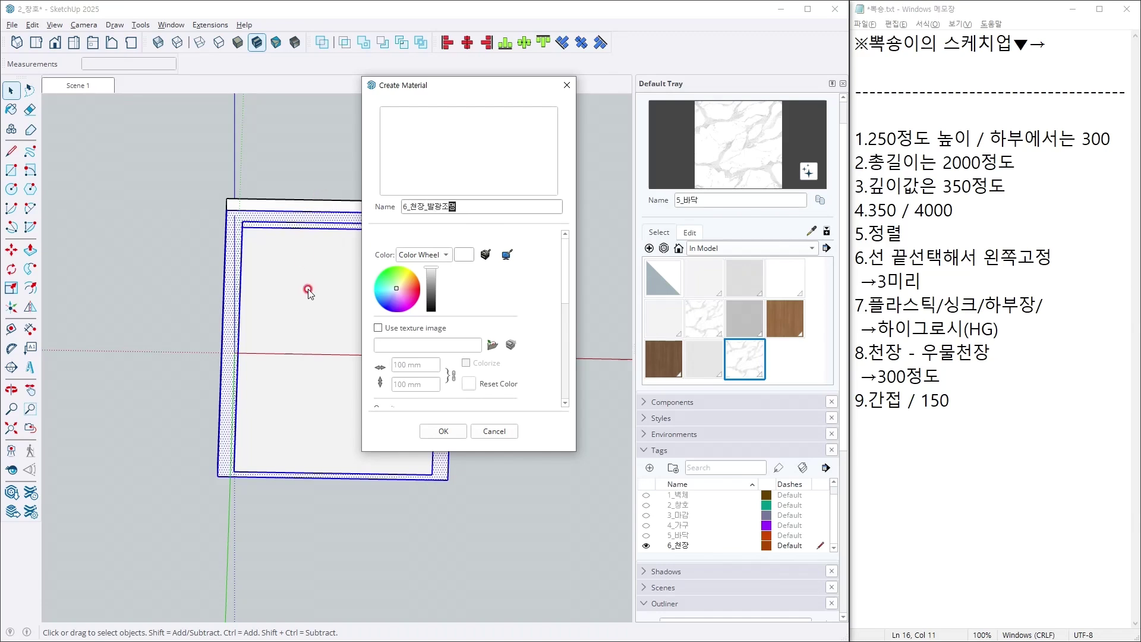
pyautogui.moveTo(398, 291); pyautogui.dragTo(433, 278)
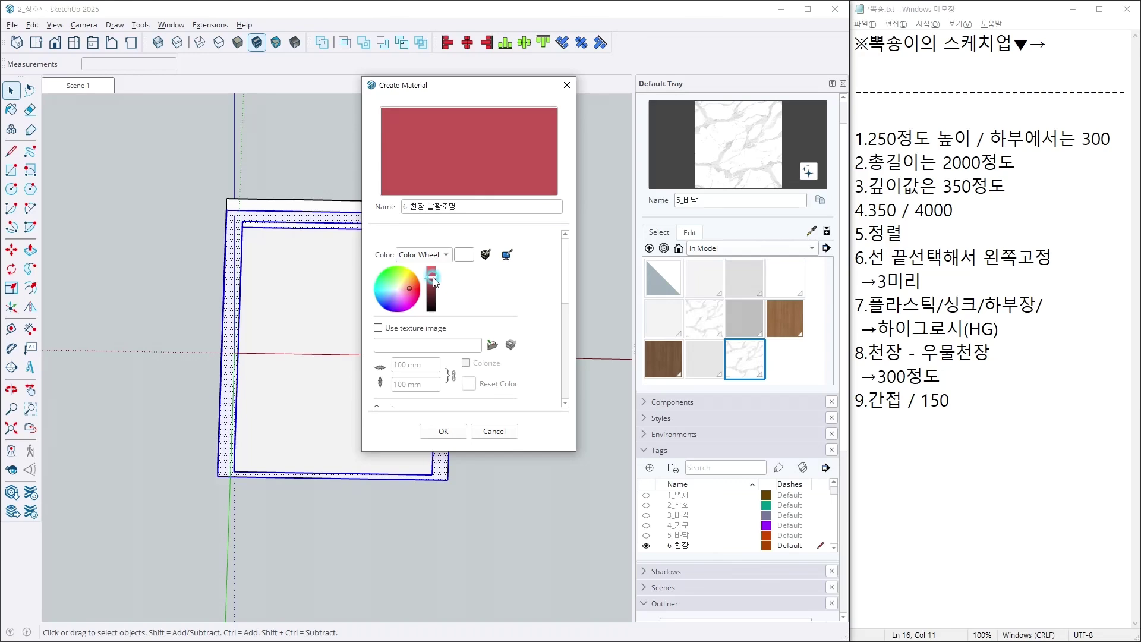
pyautogui.click(444, 432)
pyautogui.click(395, 204)
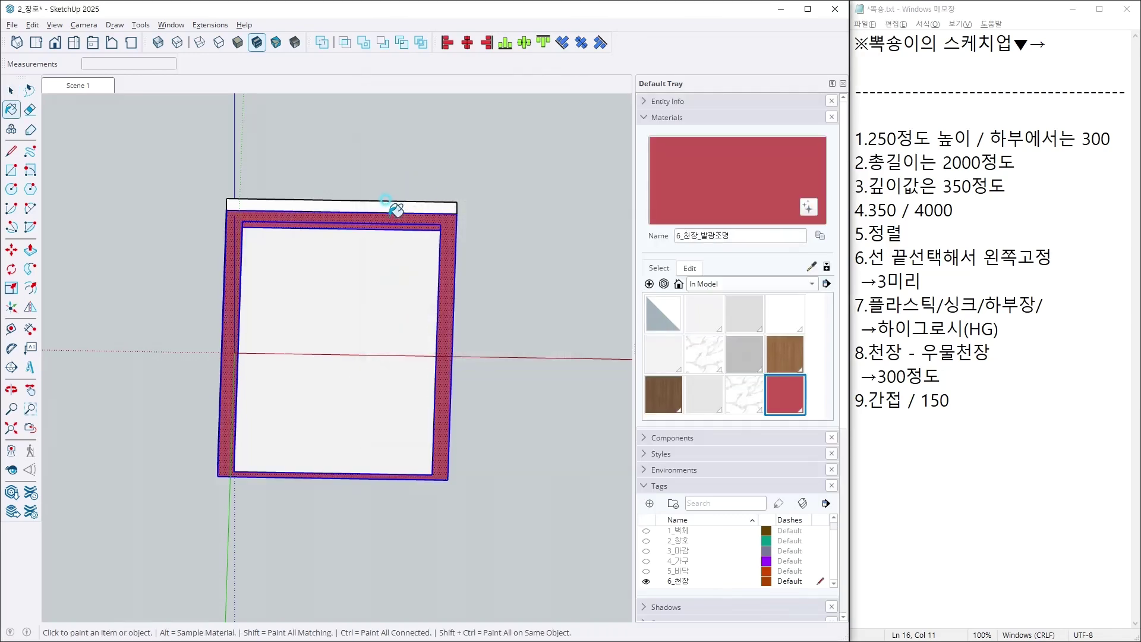
# Invert the selection from the red-painted border to the remaining unpainted ceiling faces.
pyautogui.press('o')
pyautogui.moveTo(466, 220)
pyautogui.mouseDown()
pyautogui.moveTo(326, 360)
pyautogui.moveTo(468, 302)
pyautogui.mouseUp()
pyautogui.press('space')
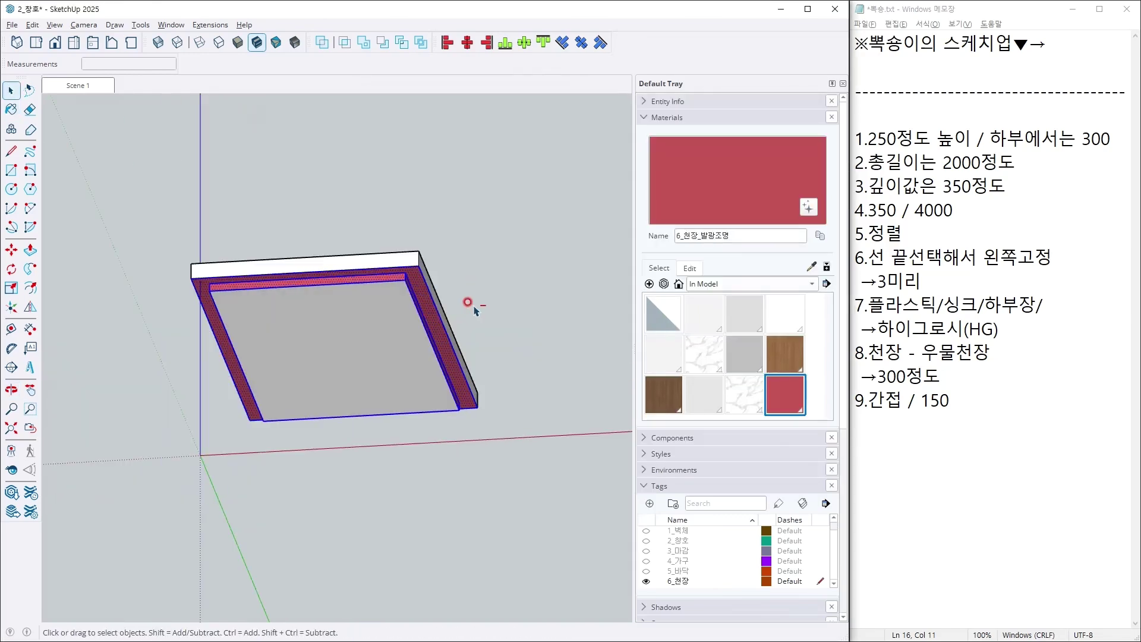
pyautogui.hotkey('ctrl', 'shift', 'i')
pyautogui.moveTo(485, 371)
pyautogui.mouseDown(button='middle')
pyautogui.moveTo(242, 461)
pyautogui.moveTo(227, 479)
pyautogui.moveTo(470, 479)
pyautogui.moveTo(614, 163)
pyautogui.moveTo(477, 223)
pyautogui.moveTo(449, 203)
pyautogui.mouseUp(button='middle')
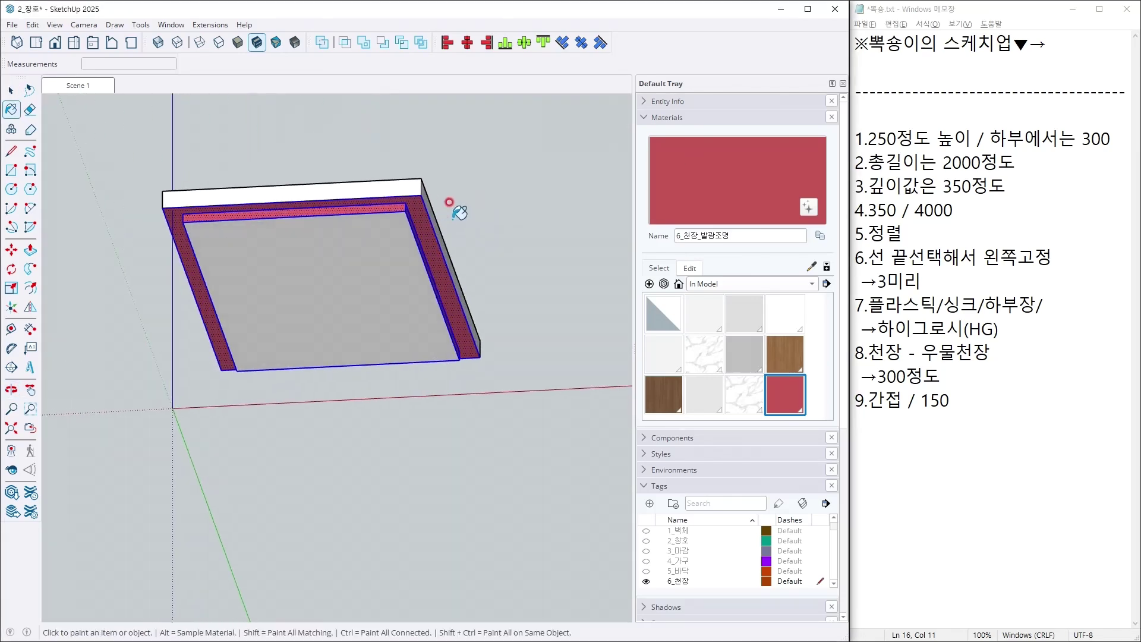
pyautogui.hotkey('ctrl', 'z')
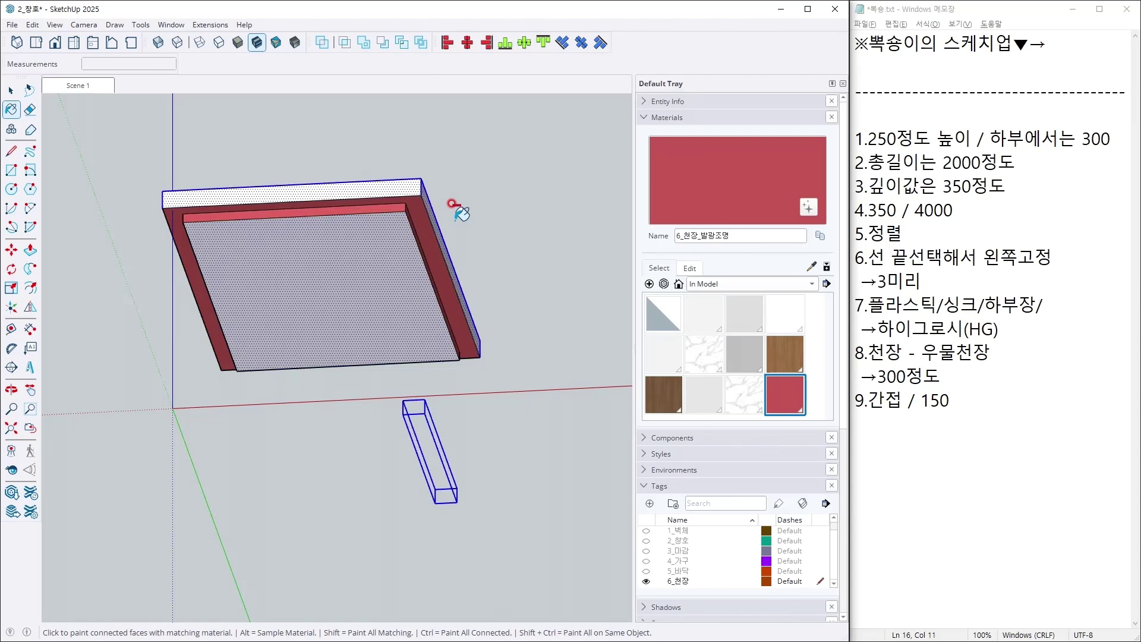
pyautogui.moveTo(450, 392); pyautogui.dragTo(386, 436, button='middle')
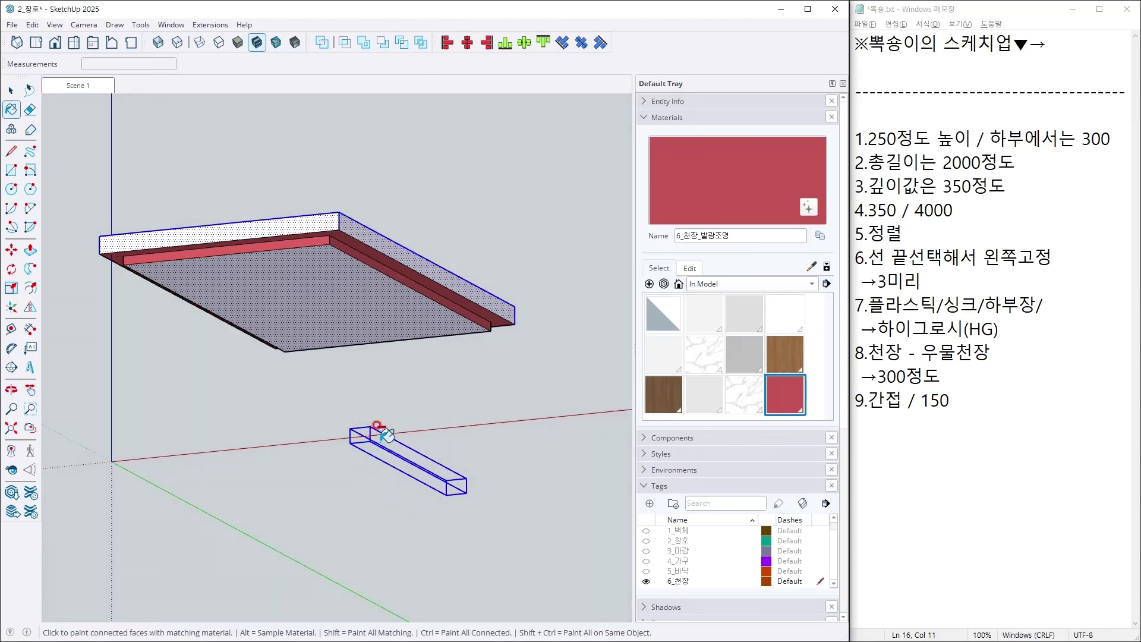
pyautogui.press('space')
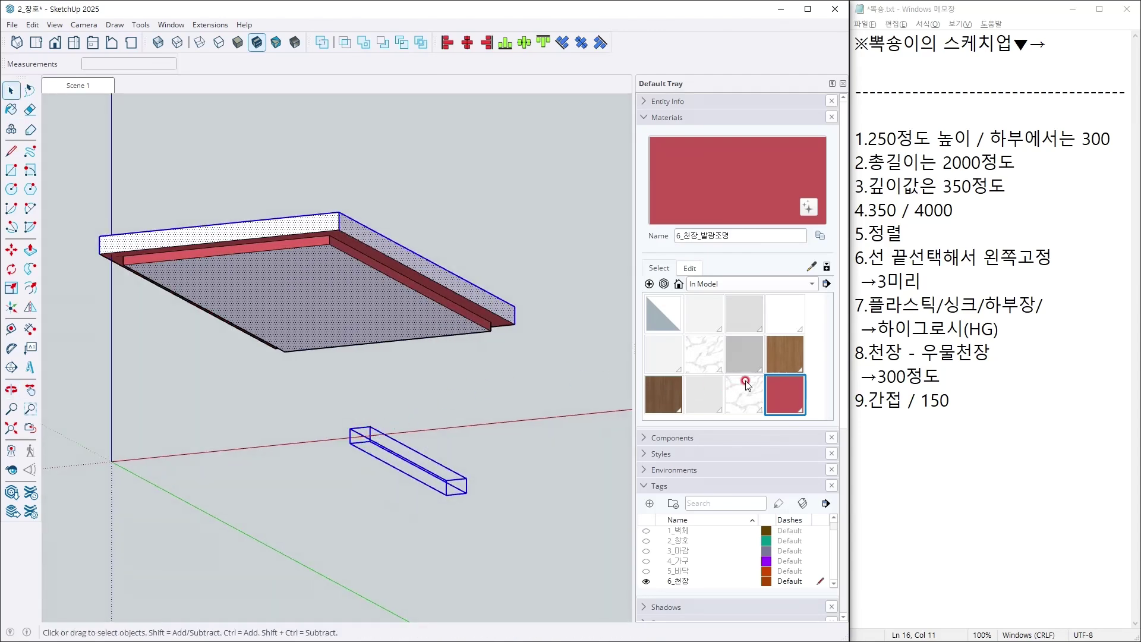
# Create a yellow material named 6_천장_베이스 and paint the selected remaining ceiling faces with it.
pyautogui.click(740, 285)
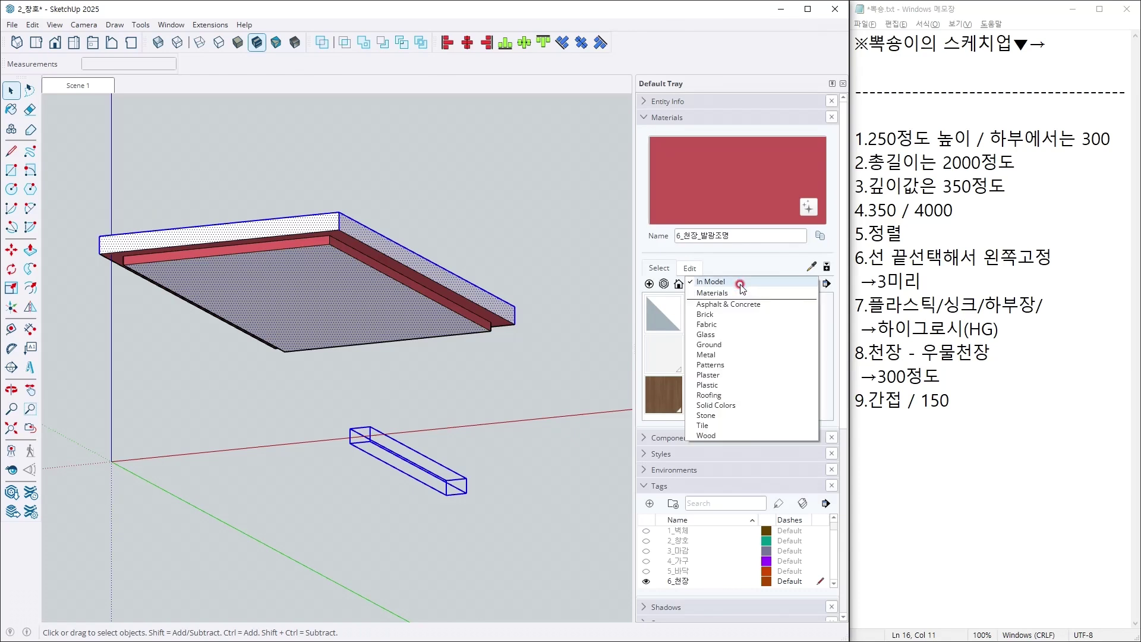
pyautogui.click(744, 259)
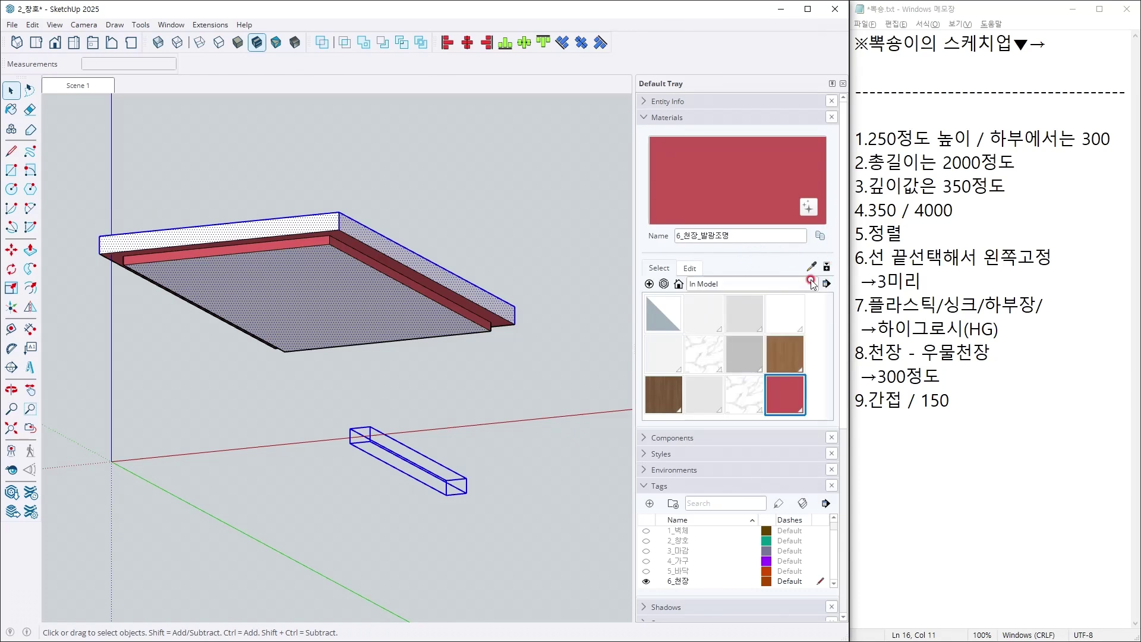
pyautogui.click(656, 284)
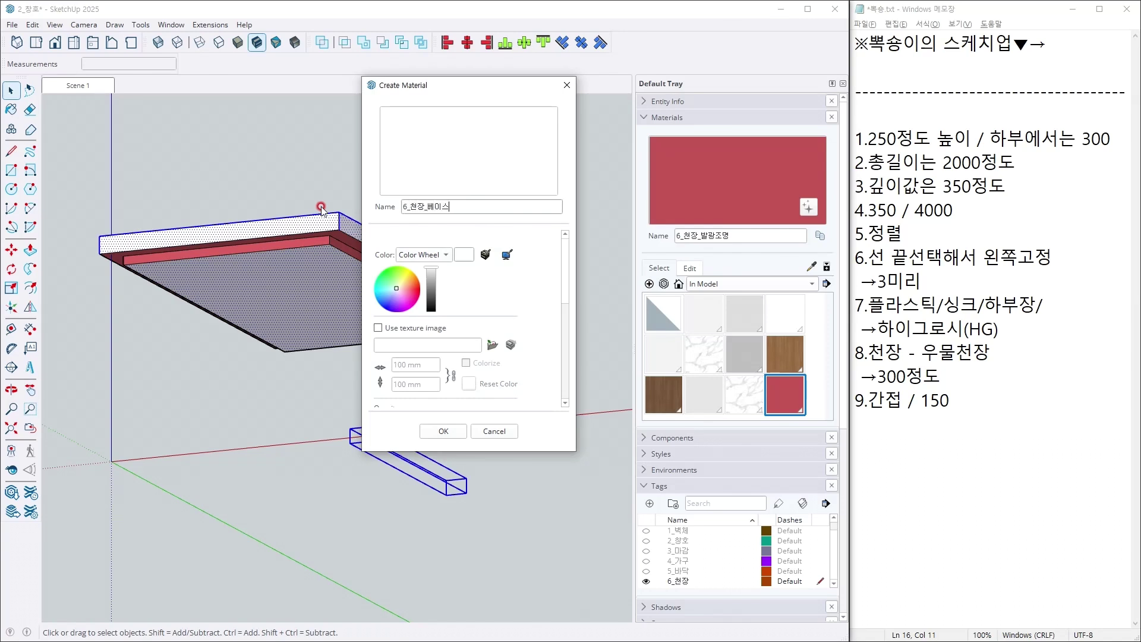
pyautogui.moveTo(400, 289); pyautogui.dragTo(418, 276)
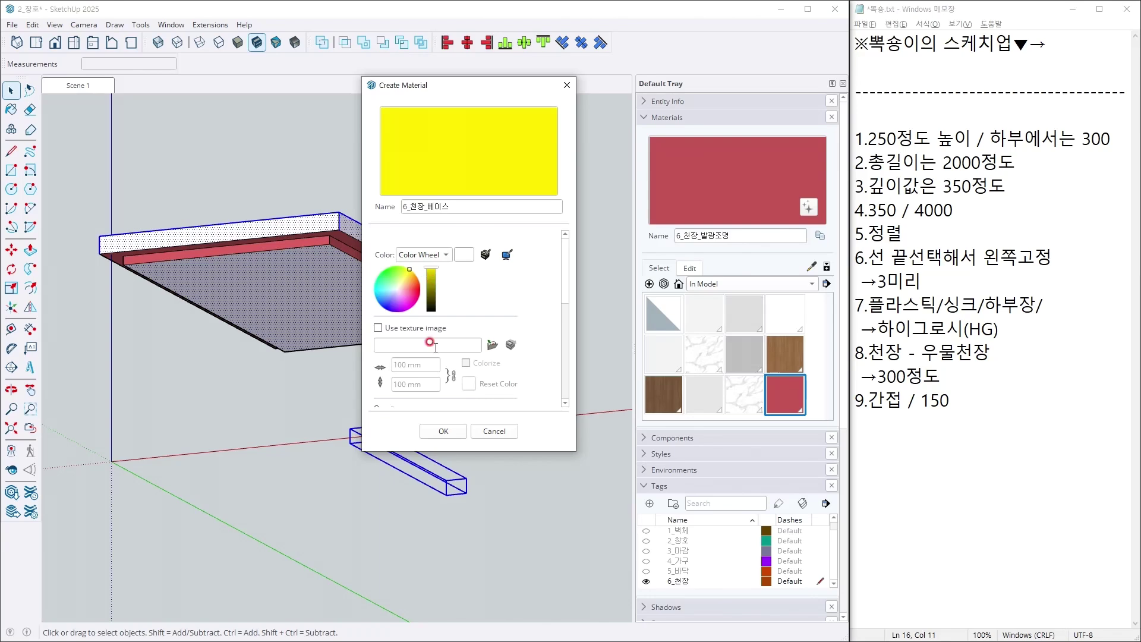
pyautogui.click(444, 431)
pyautogui.click(320, 213)
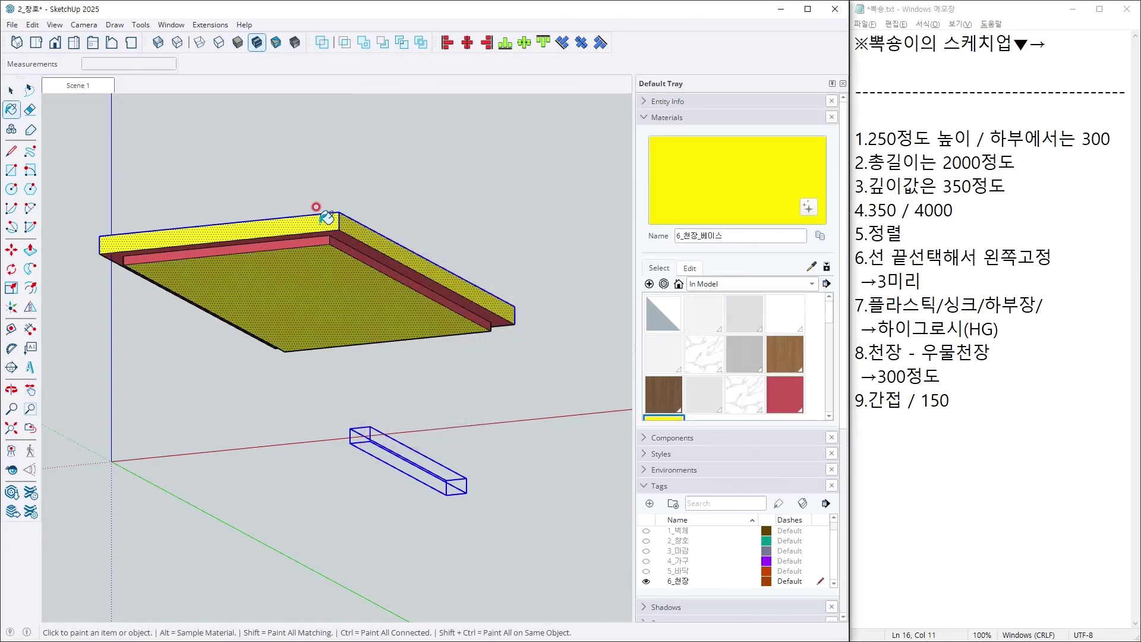
# Bring back all hidden tags, return to the interior room view and replace the ceiling selection with the floor.
pyautogui.moveTo(320, 213)
pyautogui.mouseDown(button='middle')
pyautogui.moveTo(543, 166)
pyautogui.moveTo(523, 159)
pyautogui.moveTo(291, 455)
pyautogui.moveTo(382, 247)
pyautogui.moveTo(548, 153)
pyautogui.moveTo(453, 120)
pyautogui.moveTo(228, 262)
pyautogui.moveTo(221, 370)
pyautogui.moveTo(438, 349)
pyautogui.moveTo(499, 331)
pyautogui.moveTo(435, 349)
pyautogui.moveTo(341, 344)
pyautogui.moveTo(323, 270)
pyautogui.moveTo(331, 304)
pyautogui.mouseUp(button='middle')
pyautogui.press('b')
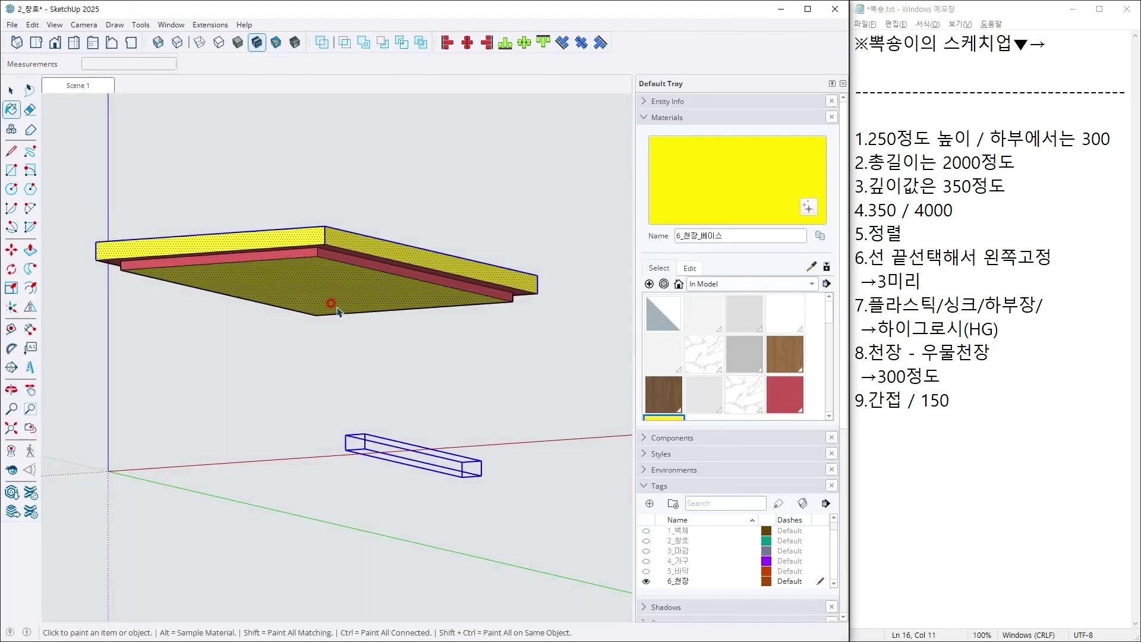
pyautogui.press('space')
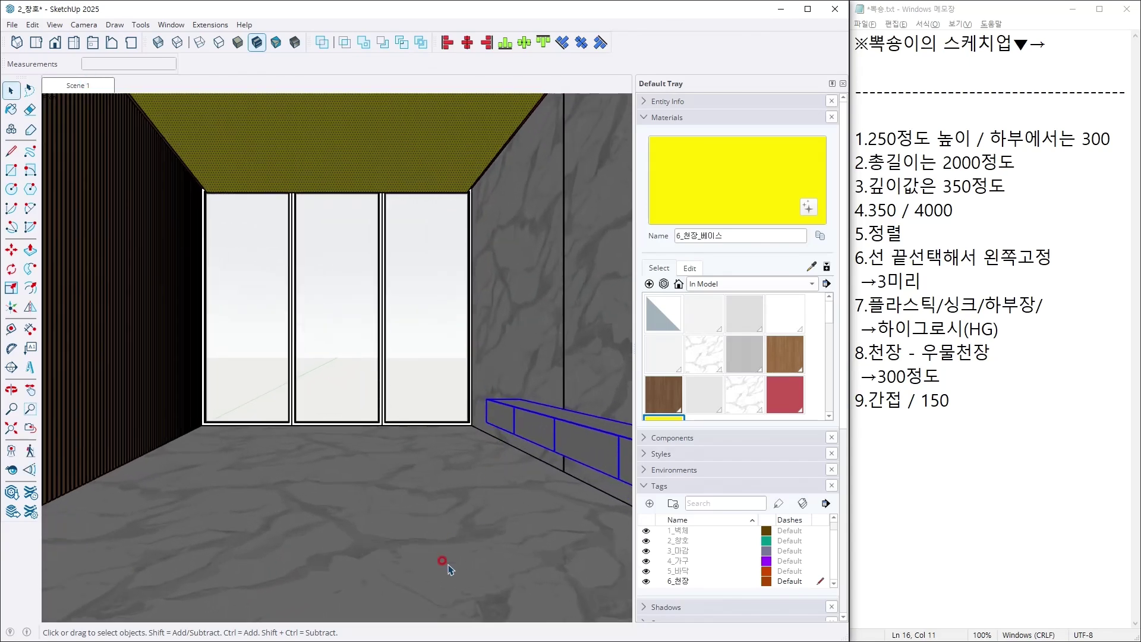
pyautogui.click(442, 562)
# Edit the 6_천장_베이스 material in HSB mode and set its saturation to 0 to make it white.
pyautogui.click(663, 529)
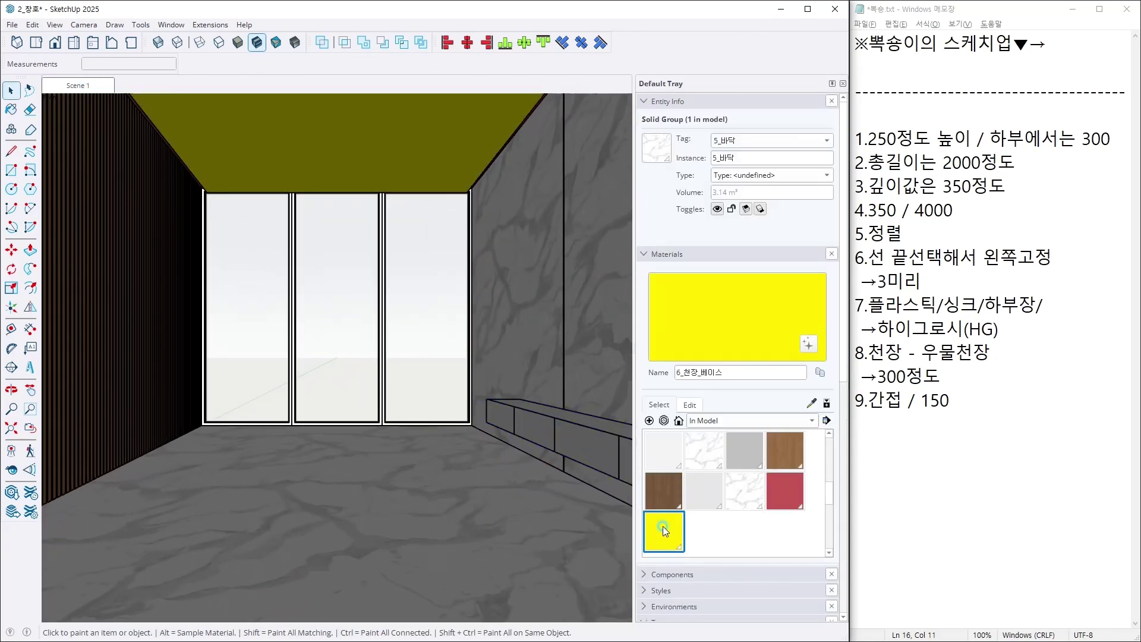
pyautogui.click(691, 406)
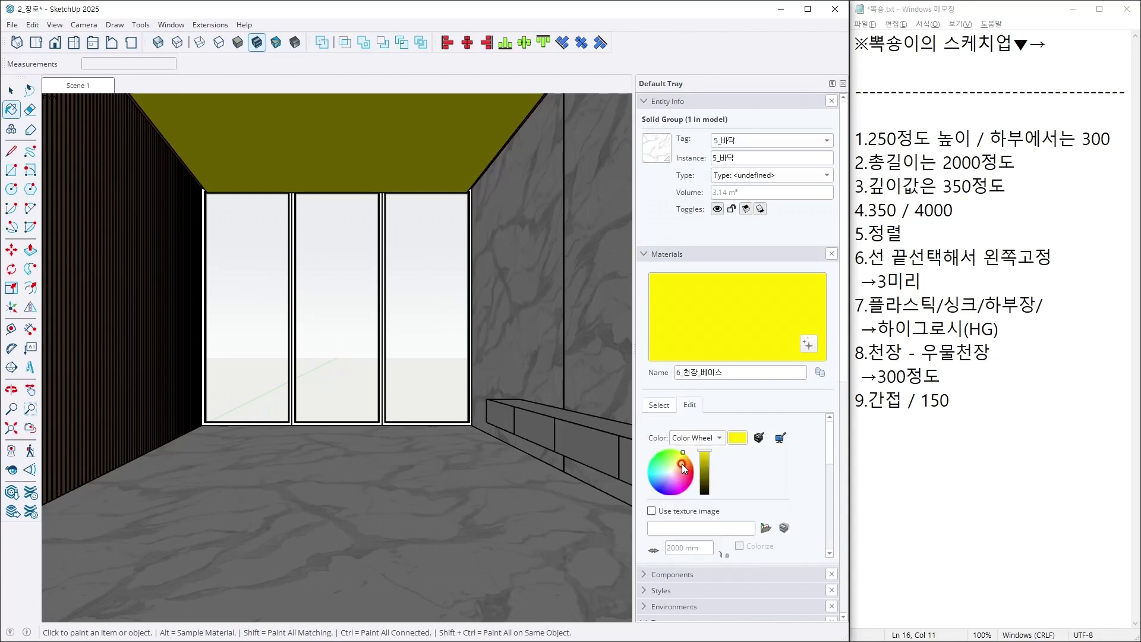
pyautogui.click(703, 439)
pyautogui.click(693, 467)
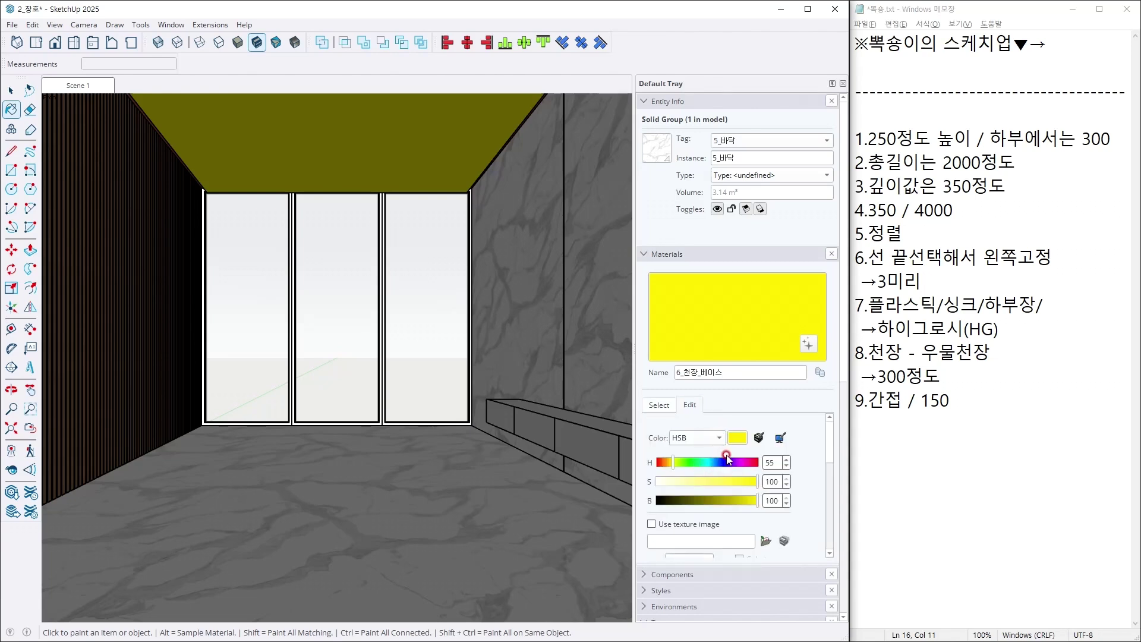
pyautogui.moveTo(735, 487); pyautogui.dragTo(631, 484)
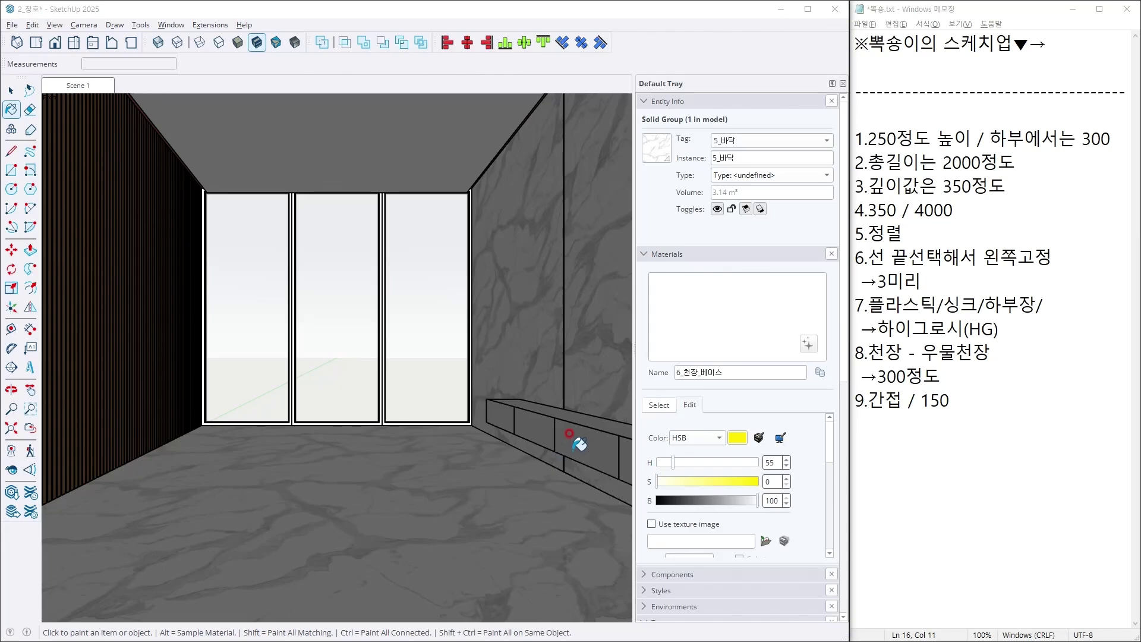
# Switch to the reference photo and examine the wall cabinet and the indirect light beneath it, then return to SketchUp.
pyautogui.hotkey('alt', 'Tab')
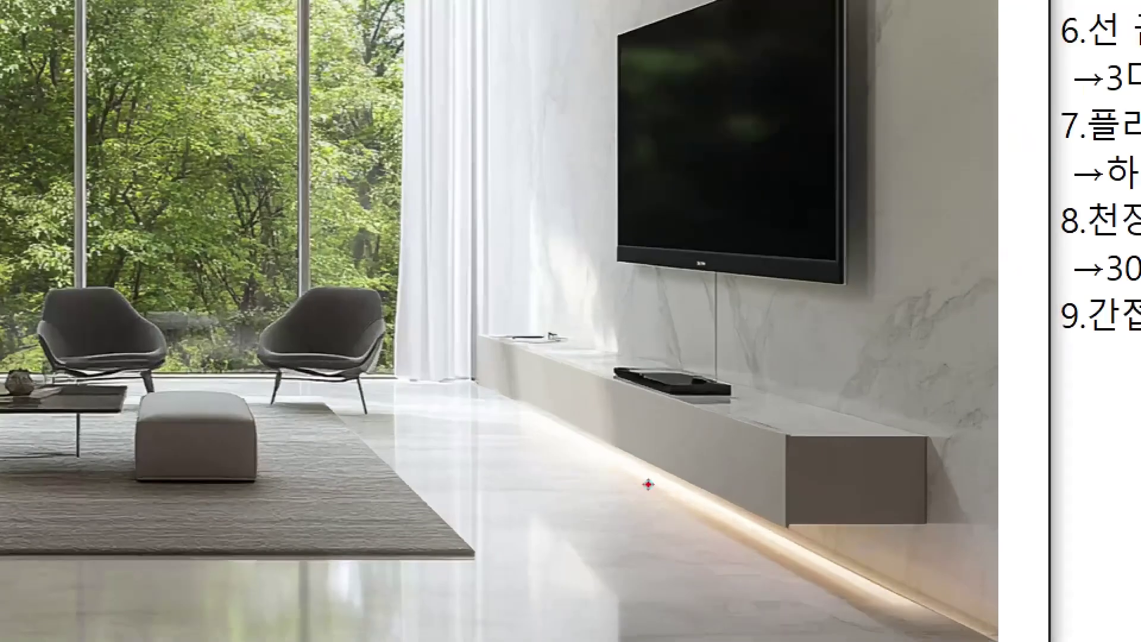
pyautogui.moveTo(983, 523)
pyautogui.mouseDown()
pyautogui.moveTo(784, 561)
pyautogui.moveTo(944, 516)
pyautogui.mouseUp()
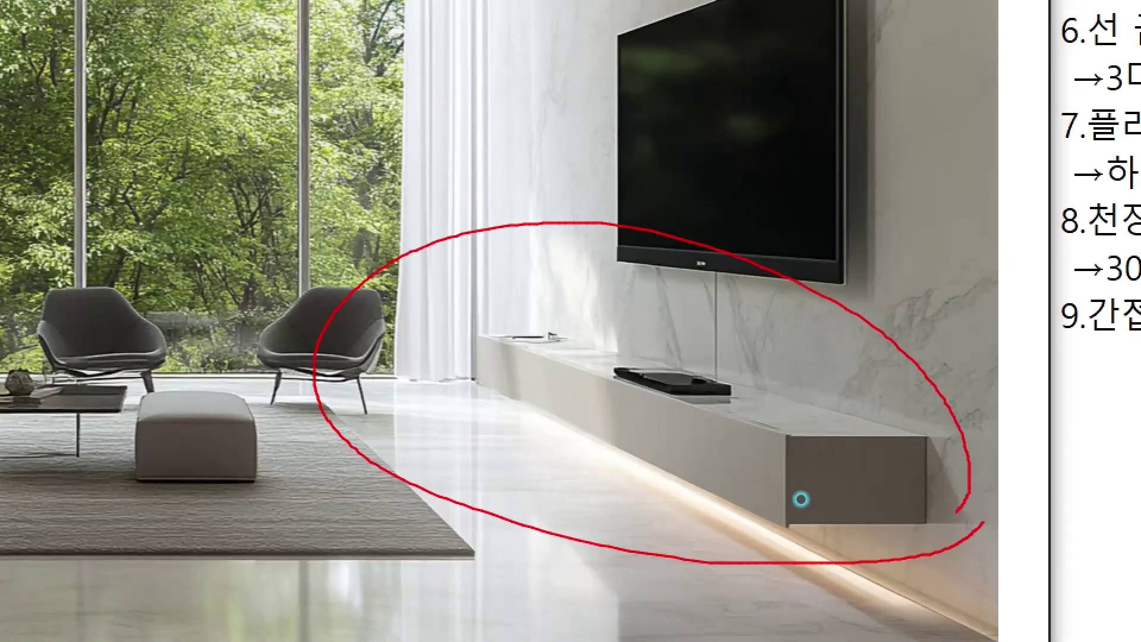
pyautogui.moveTo(891, 455)
pyautogui.mouseDown()
pyautogui.moveTo(884, 544)
pyautogui.moveTo(929, 514)
pyautogui.mouseUp()
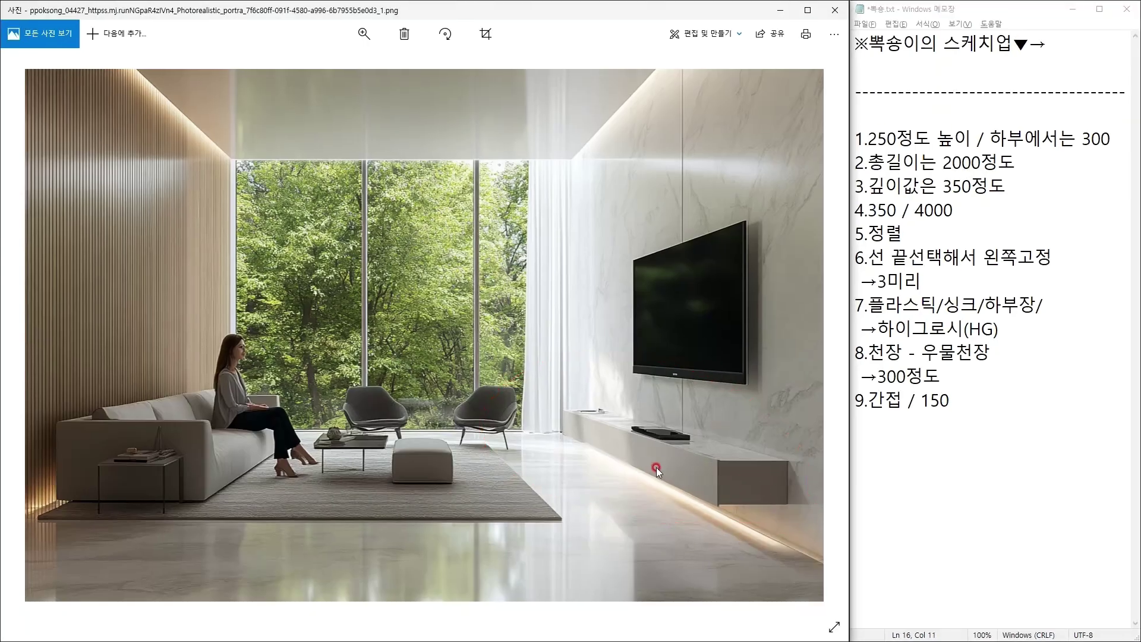
pyautogui.hotkey('alt', 'Tab')
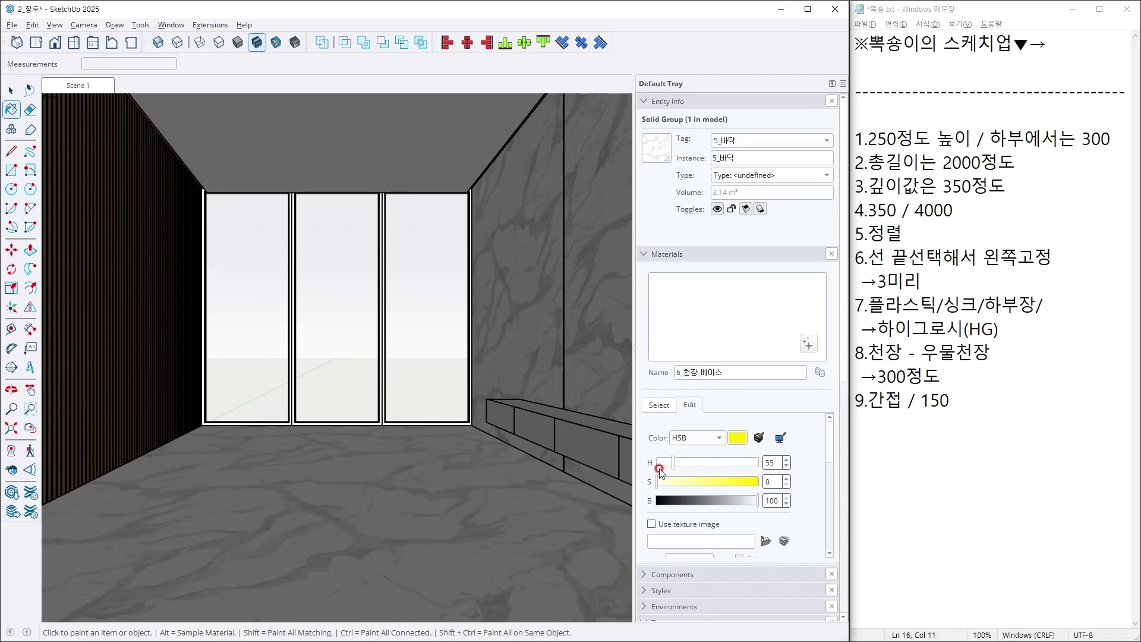
# Isolate the 4_가구_하부장 wall cabinet by hiding all other objects, and turn its underside into view.
pyautogui.moveTo(596, 454); pyautogui.dragTo(451, 395, button='middle')
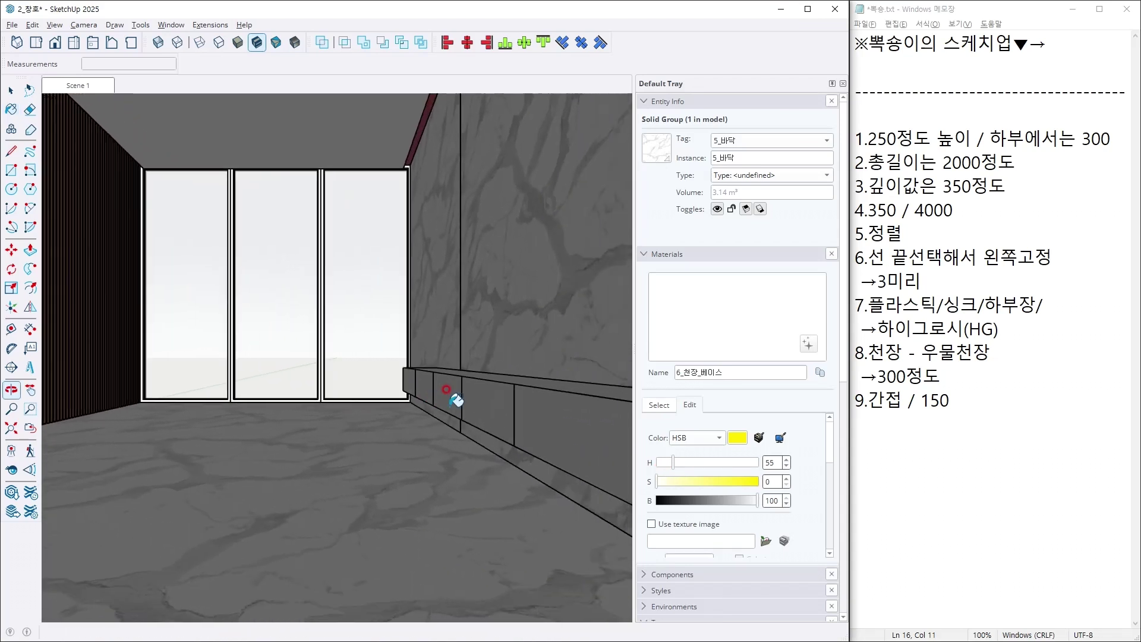
pyautogui.press('space')
pyautogui.click(528, 415)
pyautogui.hotkey('ctrl', 'shift', 'i')
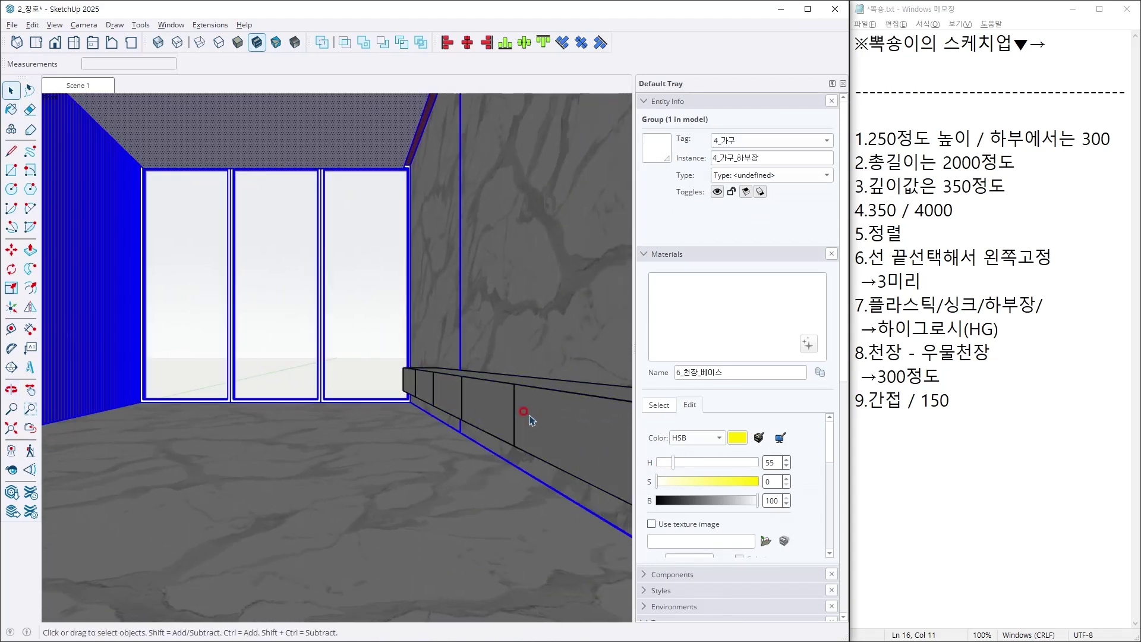
pyautogui.press('h')
pyautogui.press('F3')
pyautogui.moveTo(507, 425); pyautogui.dragTo(448, 474, button='middle')
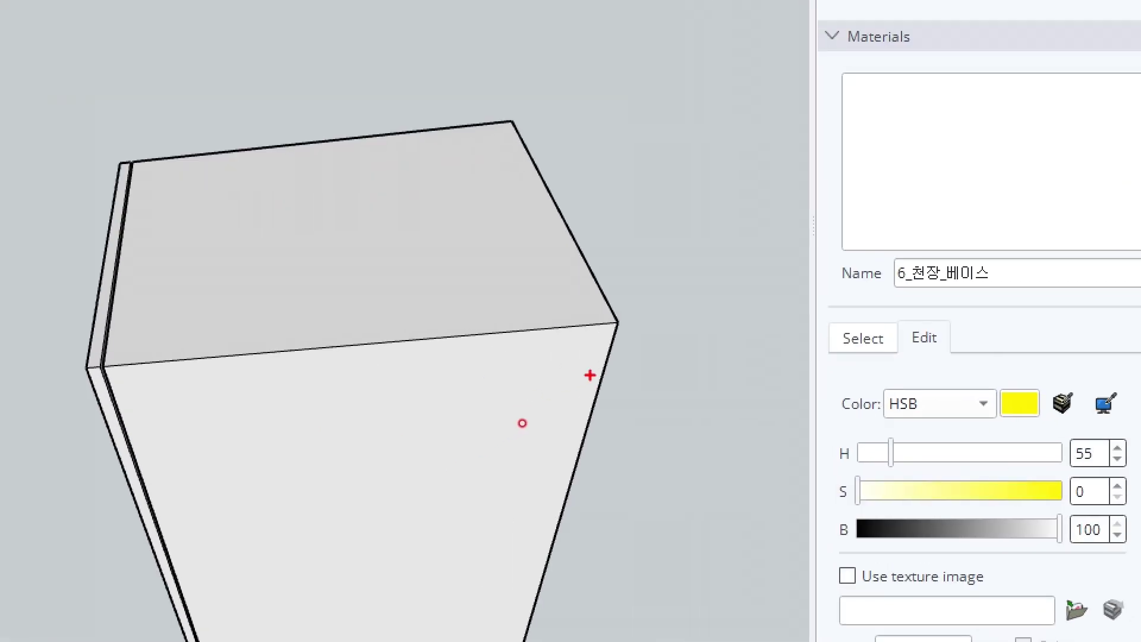
# Open the cabinet body group and place a guide on its underside, 100 mm in from the long wall-side edge.
pyautogui.moveTo(527, 421); pyautogui.dragTo(442, 428)
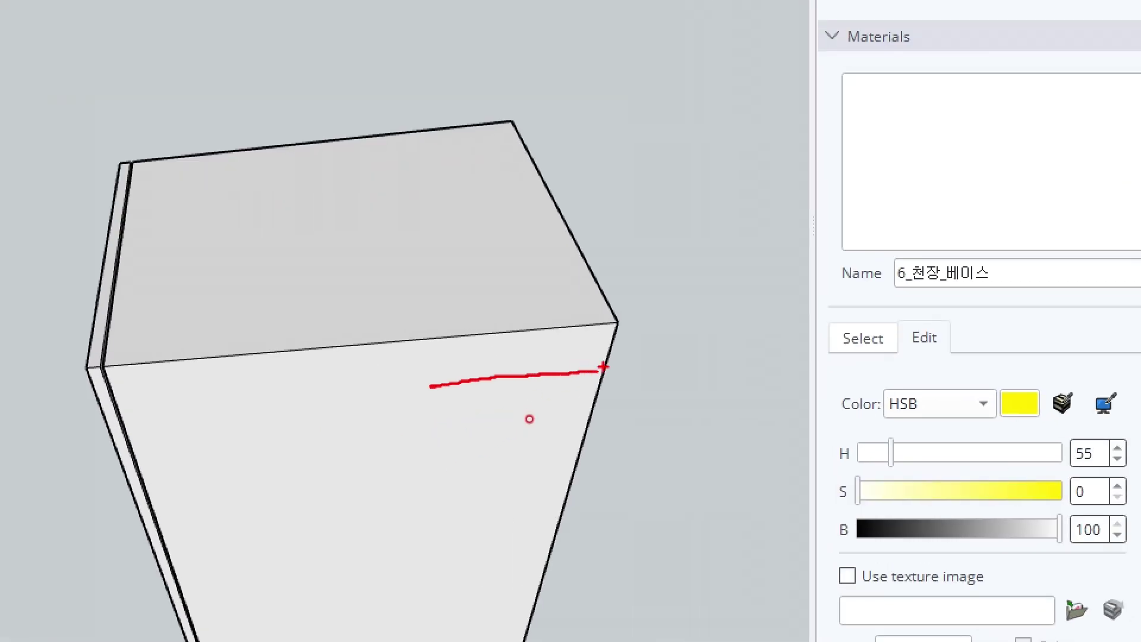
pyautogui.moveTo(529, 419); pyautogui.dragTo(491, 416)
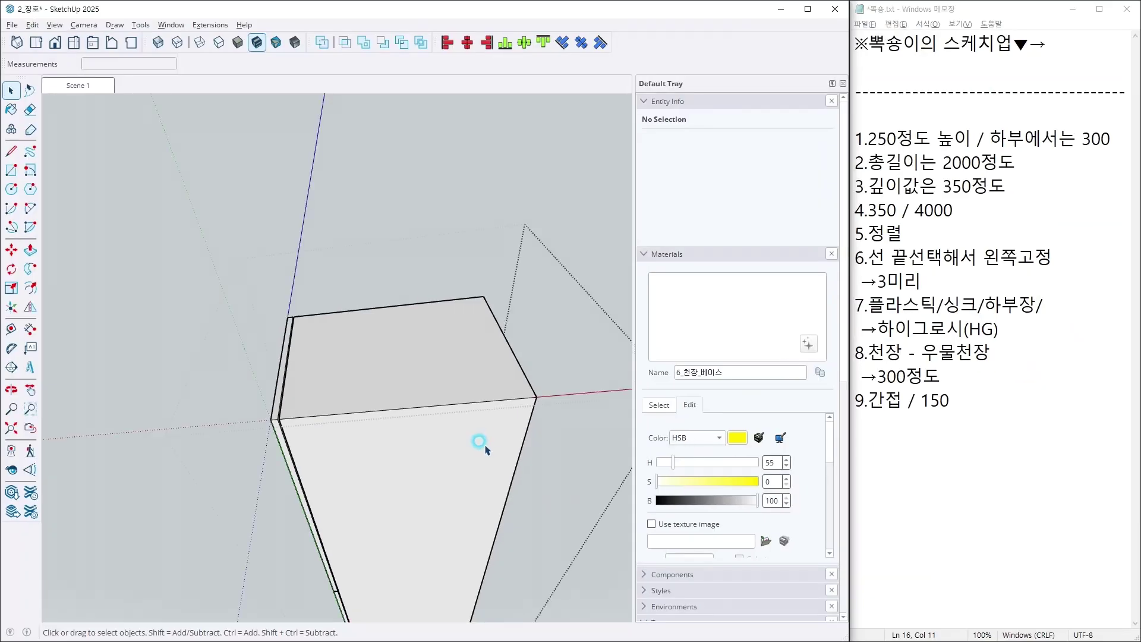
pyautogui.click(485, 450)
pyautogui.doubleClick(497, 456)
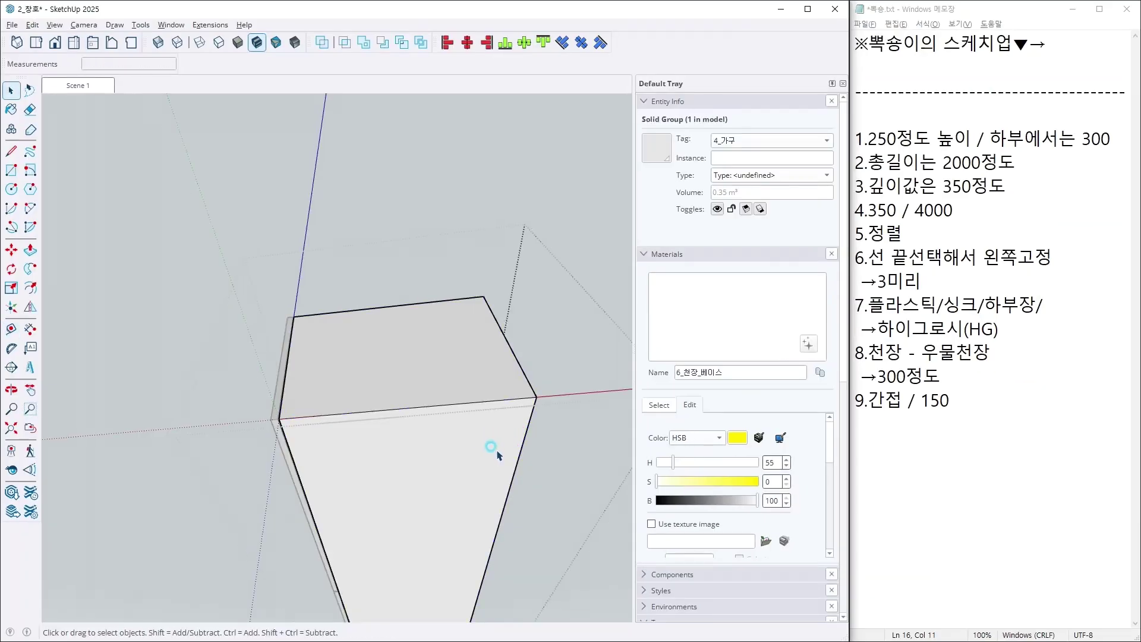
pyautogui.press('t')
pyautogui.click(526, 432)
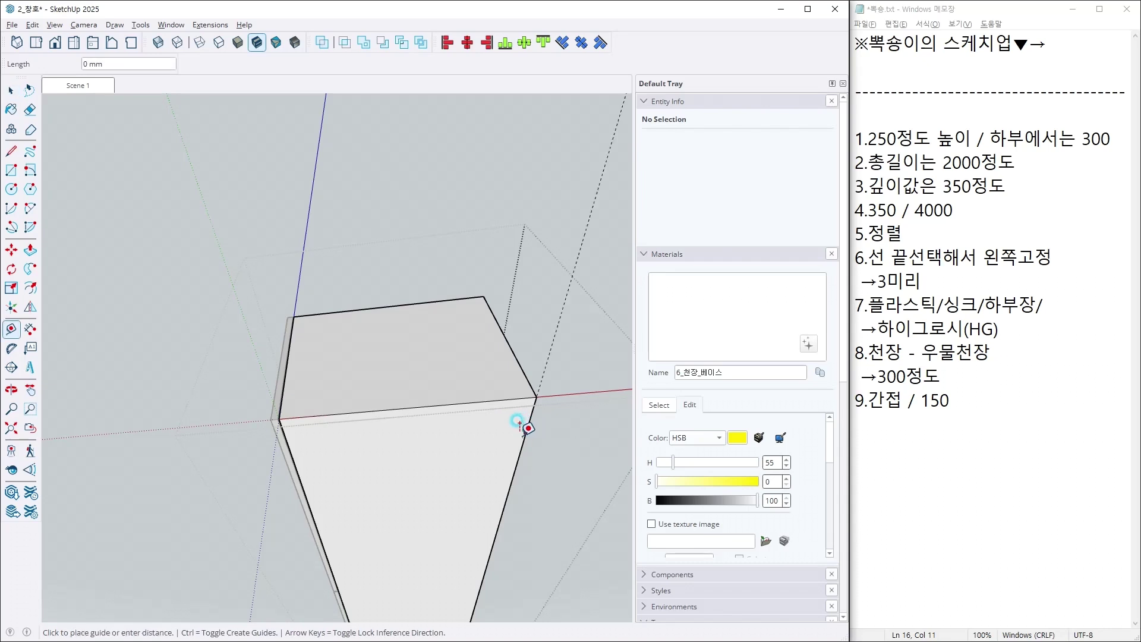
pyautogui.click(470, 432)
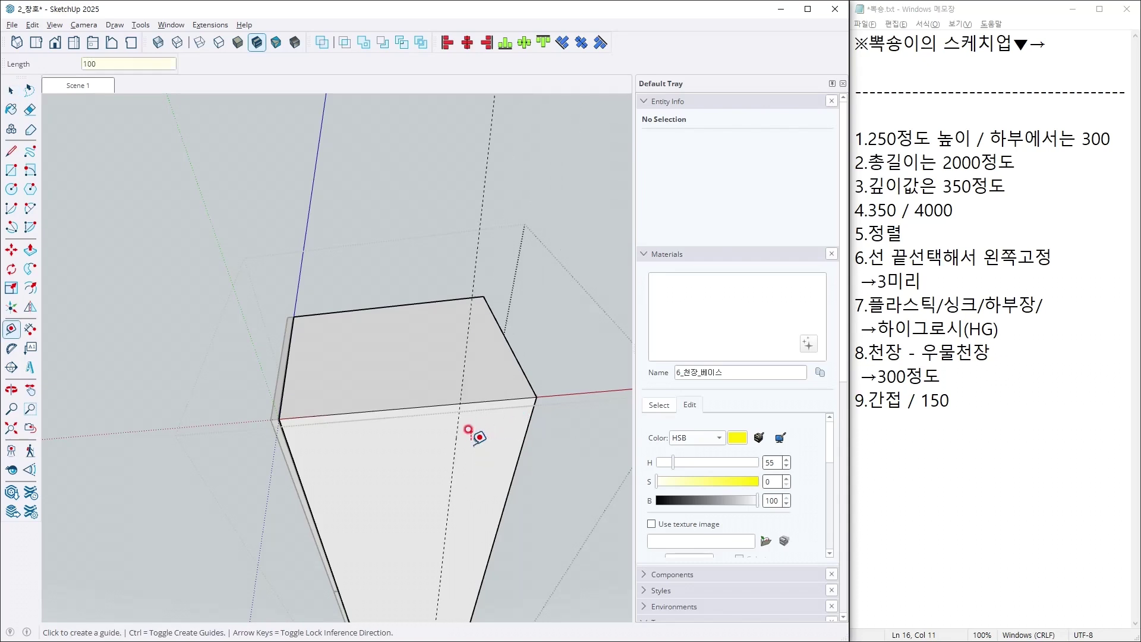
# Draw a 100 × 4000 mm rectangle on the cabinet's underside, from the guide's end to the opposite wall-side corner.
pyautogui.moveTo(471, 433); pyautogui.dragTo(473, 366, button='middle')
pyautogui.click(468, 374)
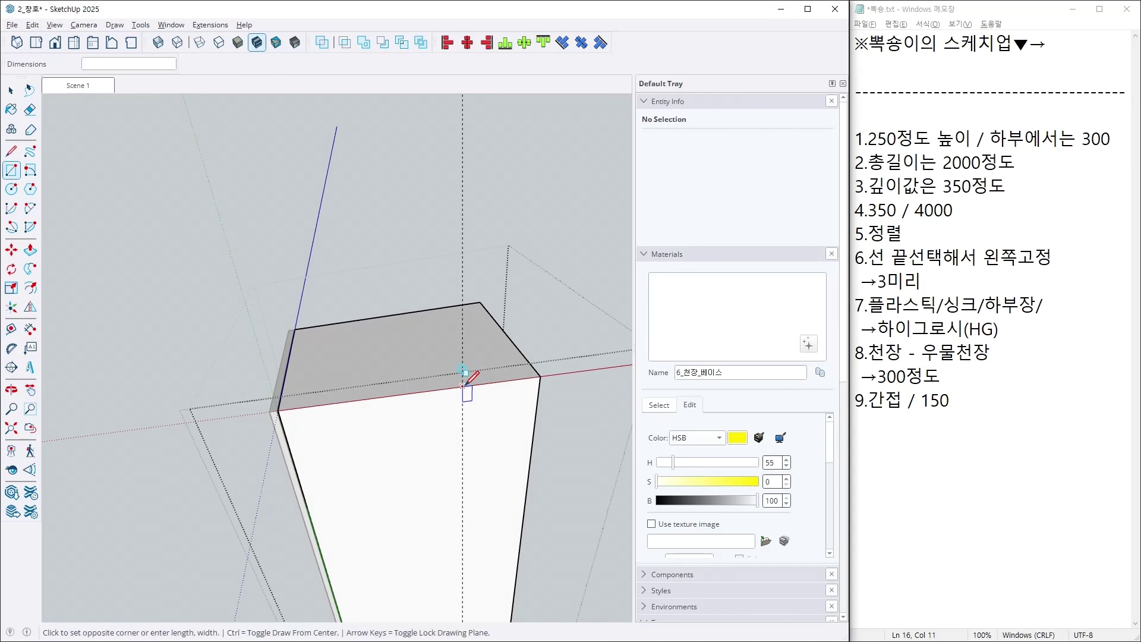
pyautogui.scroll(-5, 463, 375)
pyautogui.scroll(5, 461, 550)
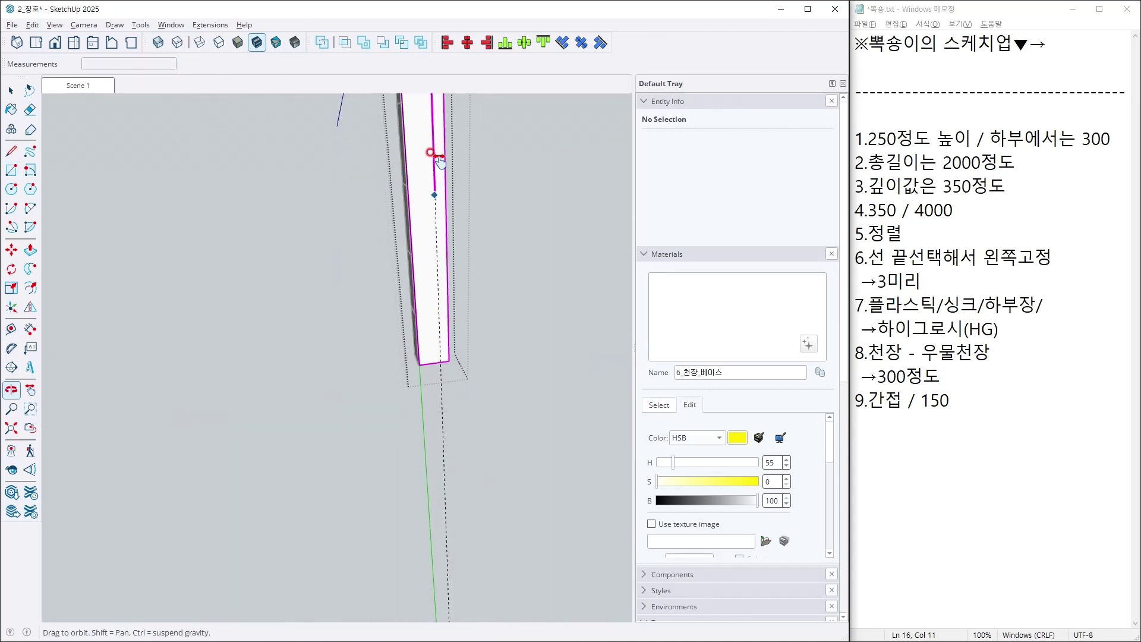
pyautogui.click(434, 356)
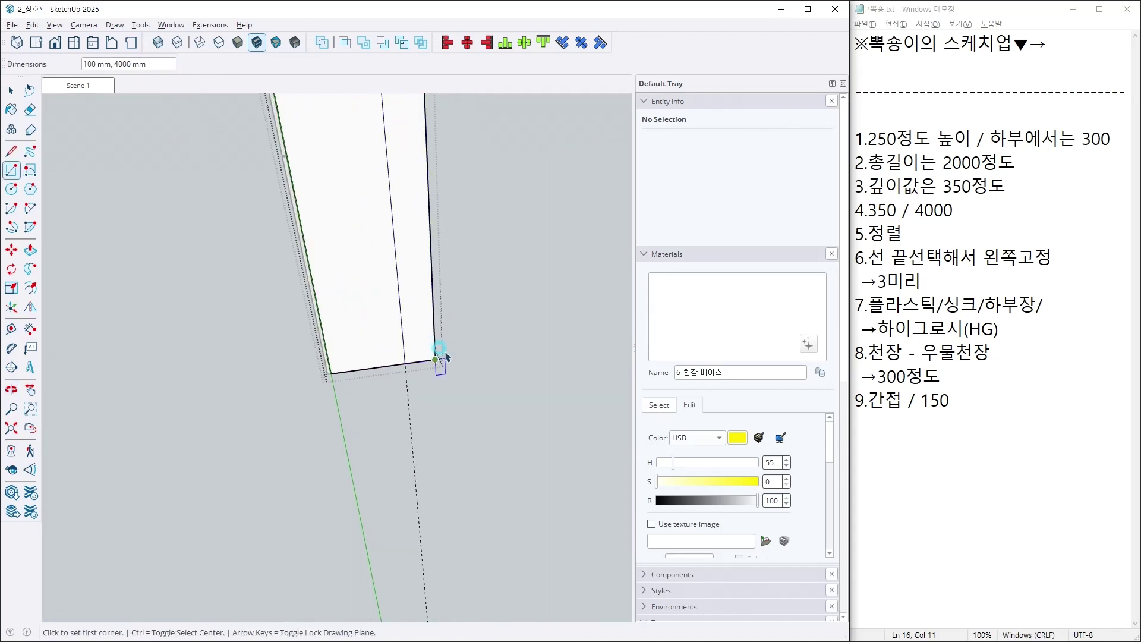
pyautogui.press('space')
# Paint the narrow wall-side strip on the cabinet's underside with the in-model material 6_천장_발광조명.
pyautogui.scroll(3, 416, 336)
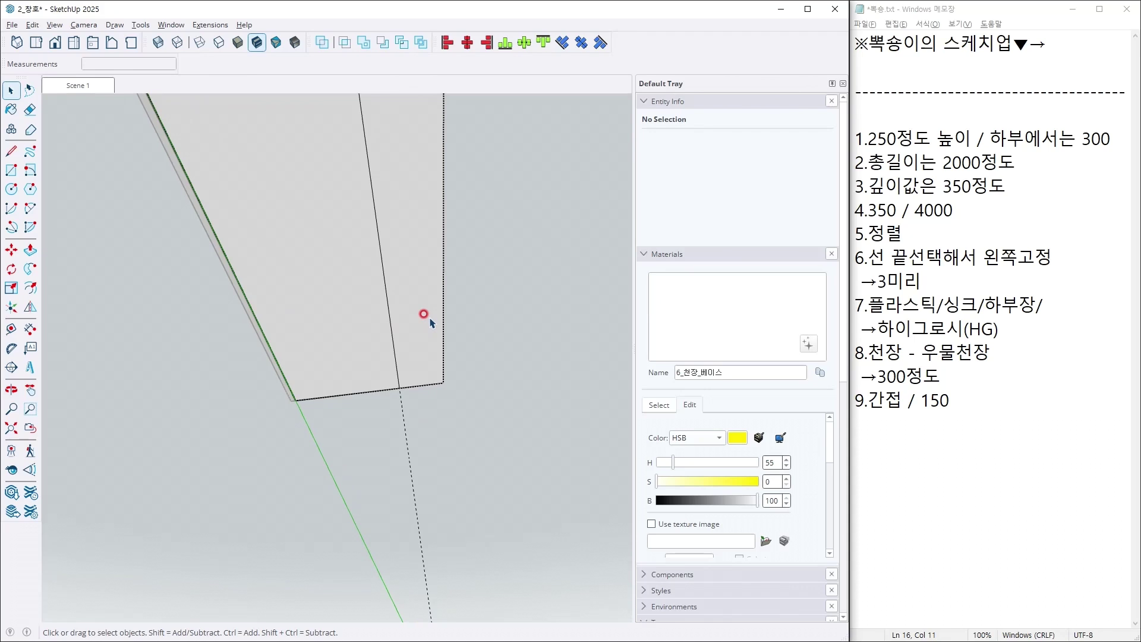
pyautogui.click(423, 313)
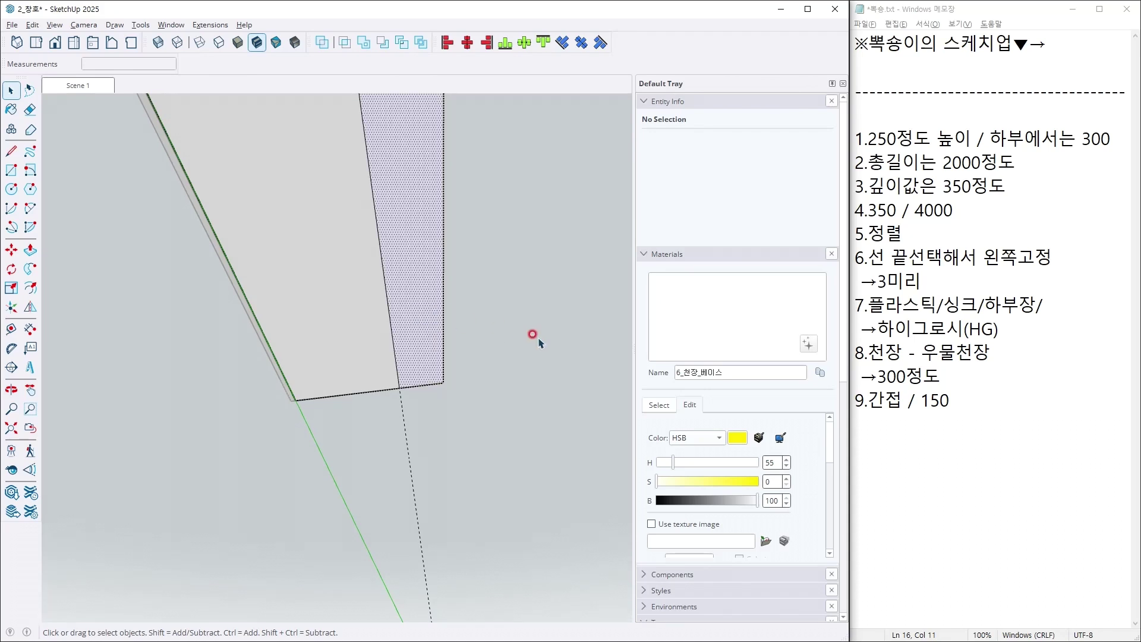
pyautogui.click(658, 407)
pyautogui.click(767, 496)
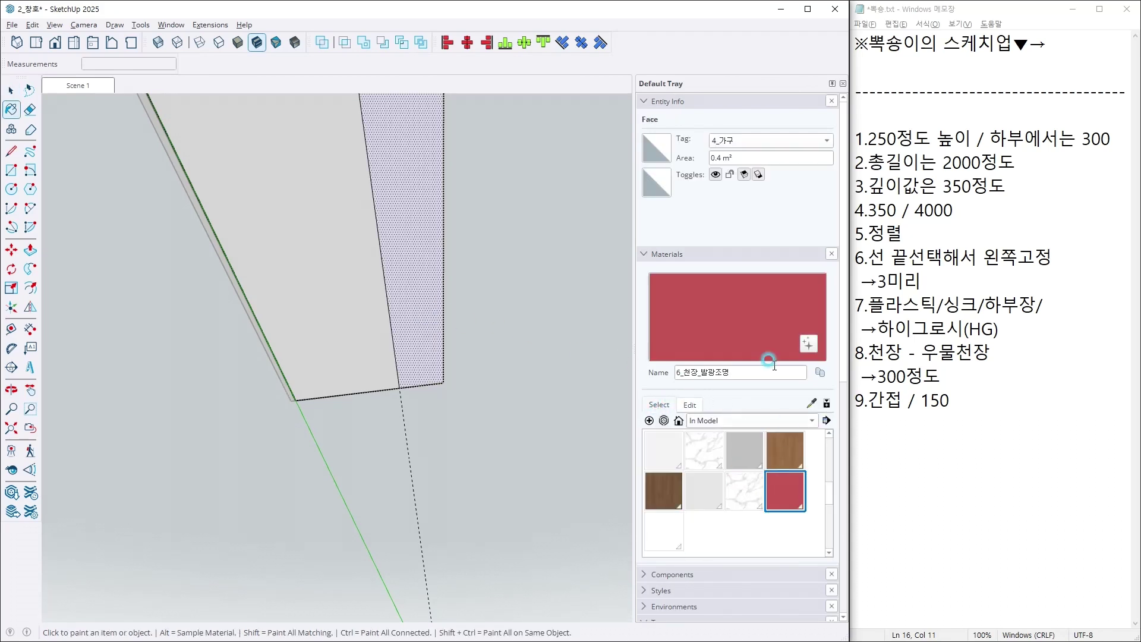
pyautogui.click(427, 226)
pyautogui.click(563, 313)
# Leave the cabinet group, restore the full room in the Scene 1 view, and delete all guides.
pyautogui.scroll(-5, 553, 330)
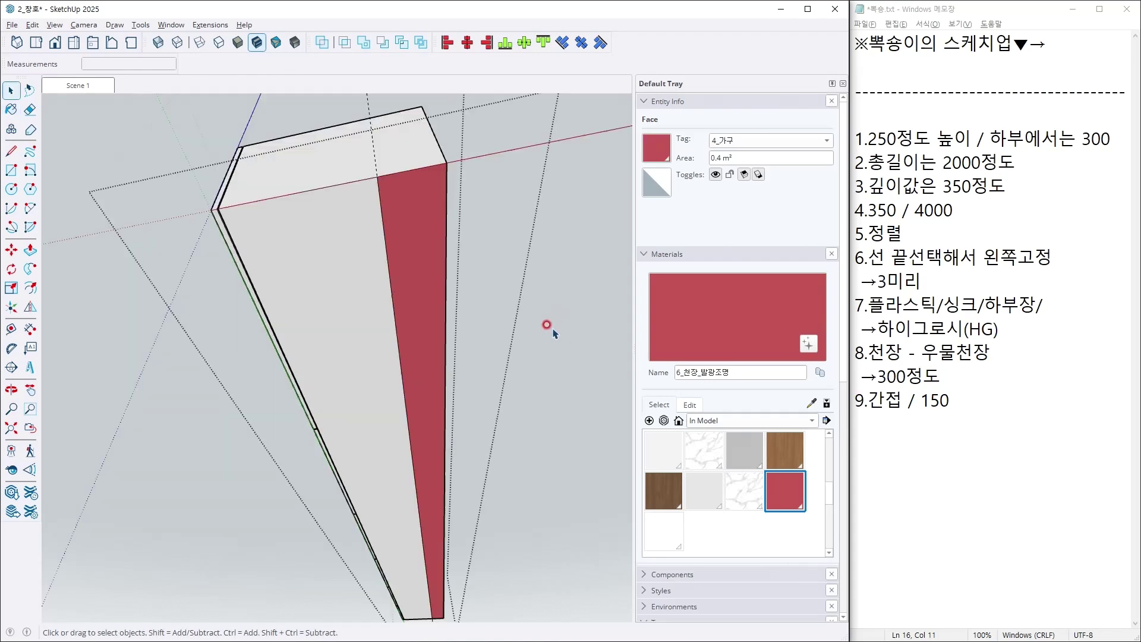
pyautogui.moveTo(475, 359); pyautogui.dragTo(701, 463, button='middle')
pyautogui.scroll(-2, 702, 463)
pyautogui.scroll(-2, 515, 354)
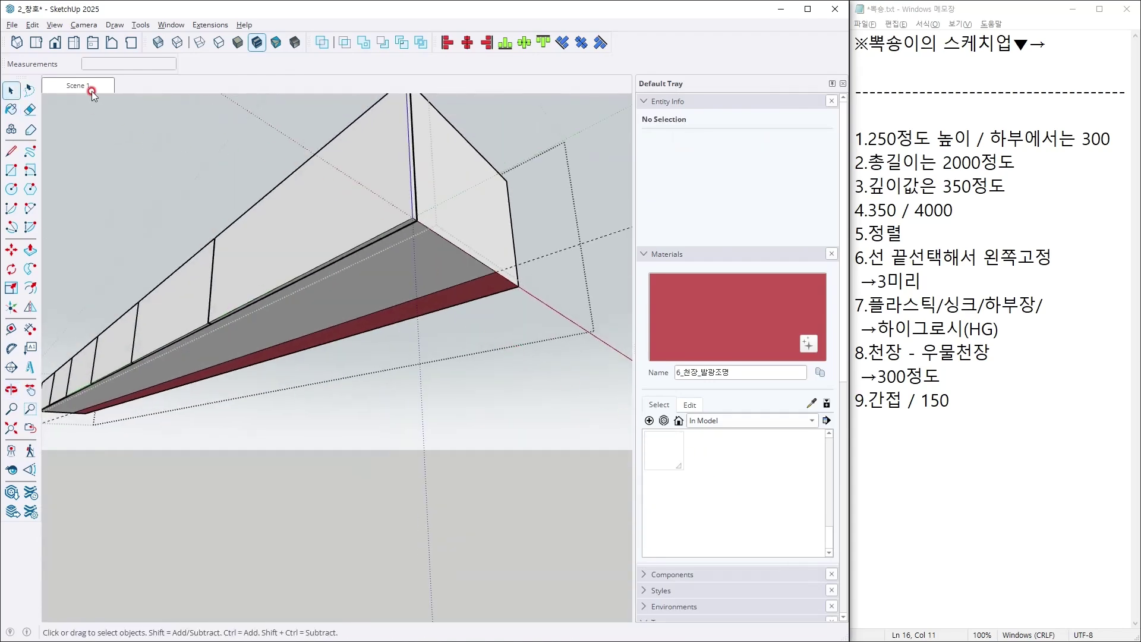
pyautogui.moveTo(127, 111); pyautogui.dragTo(265, 565, button='middle')
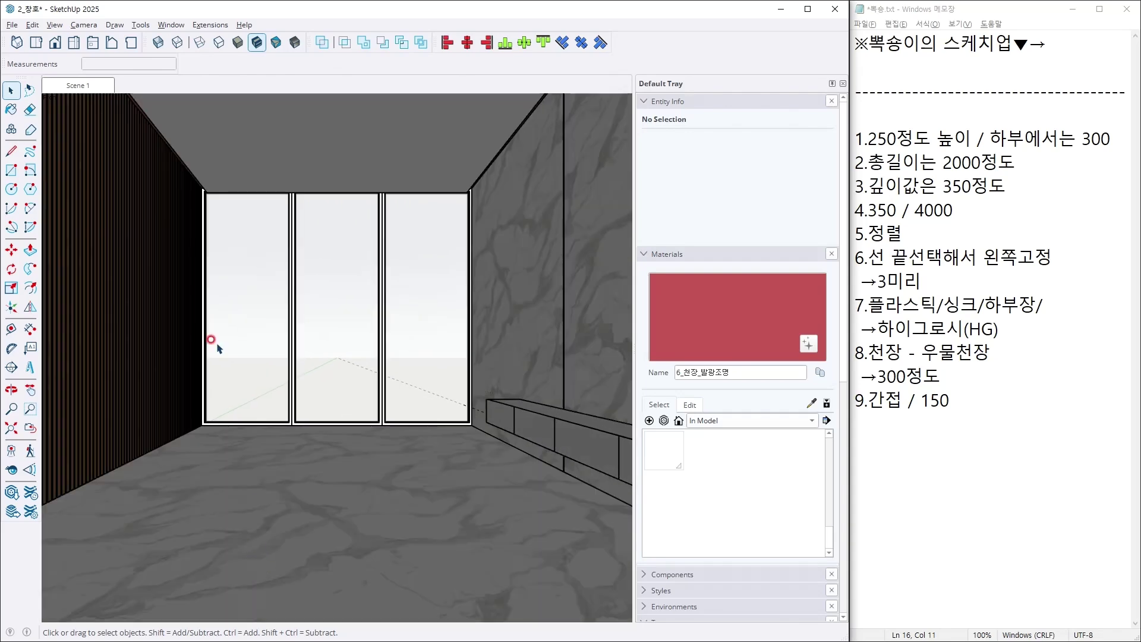
pyautogui.click(33, 25)
pyautogui.click(65, 145)
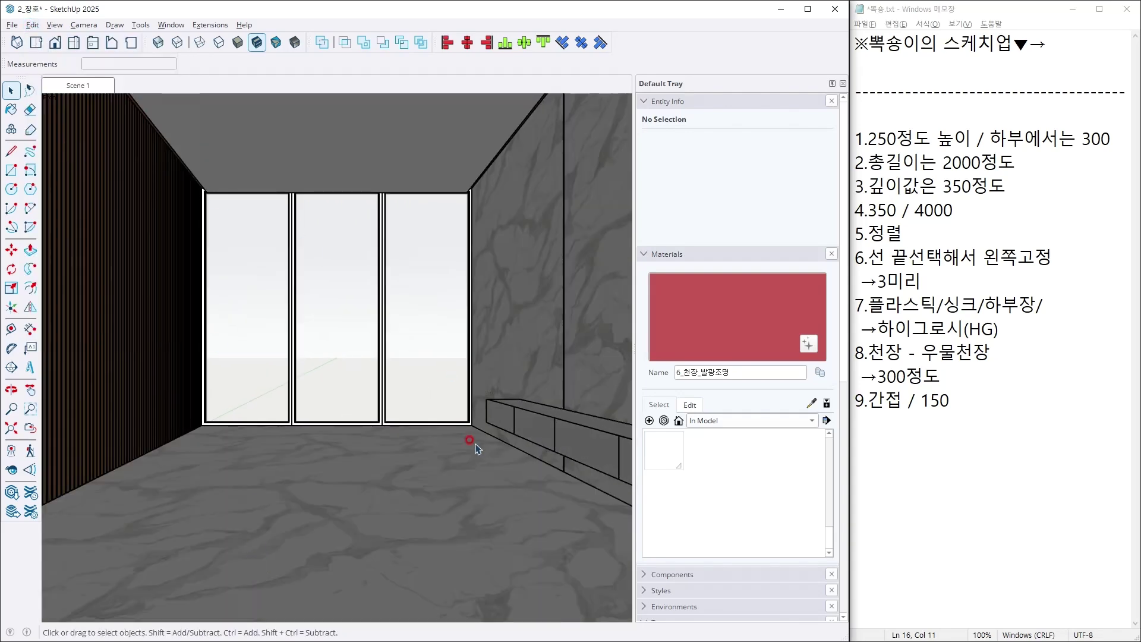
# Switch to the reference photo and examine the room's furniture and lighting, then return to SketchUp.
pyautogui.hotkey('alt', 'Tab')
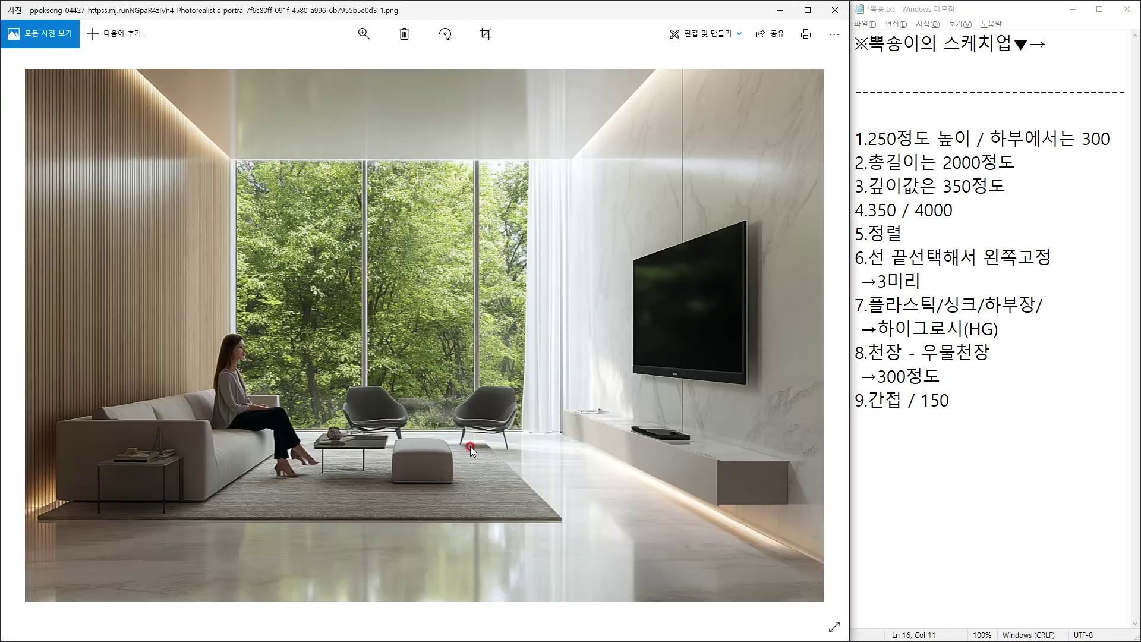
pyautogui.hotkey('alt', 'Tab')
pyautogui.hotkey('alt', 'Tab')
pyautogui.hotkey('alt', 'Tab')
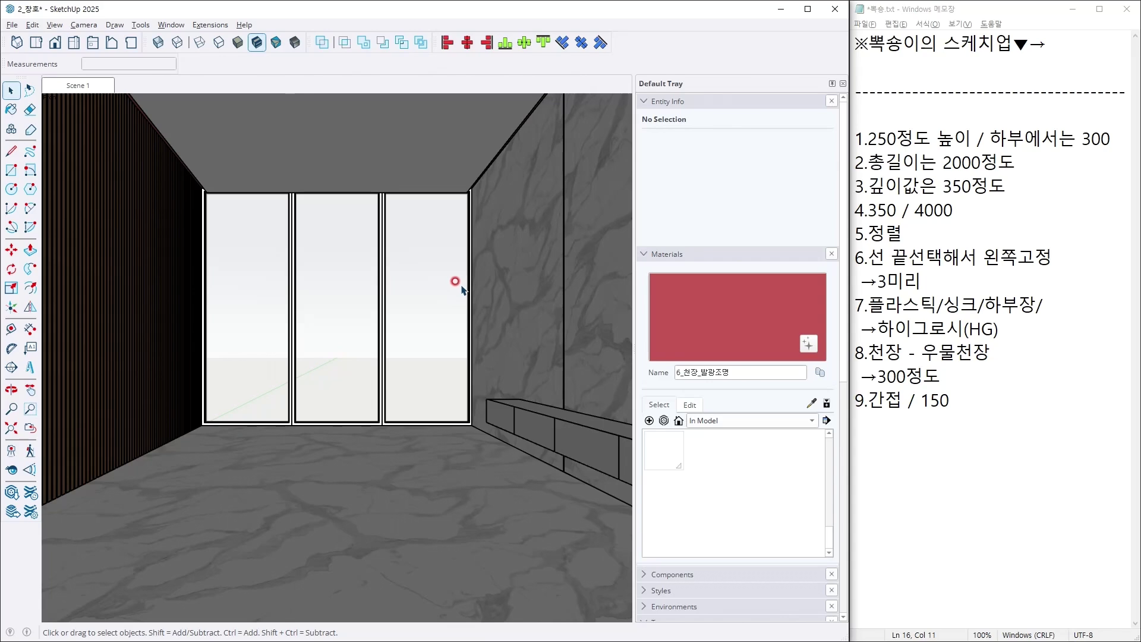
# Switch to 3D Warehouse in the browser and download the 9.4 MB Sofa set with the arc lamp as a SketchUp file.
pyautogui.hotkey('alt', 'Tab')
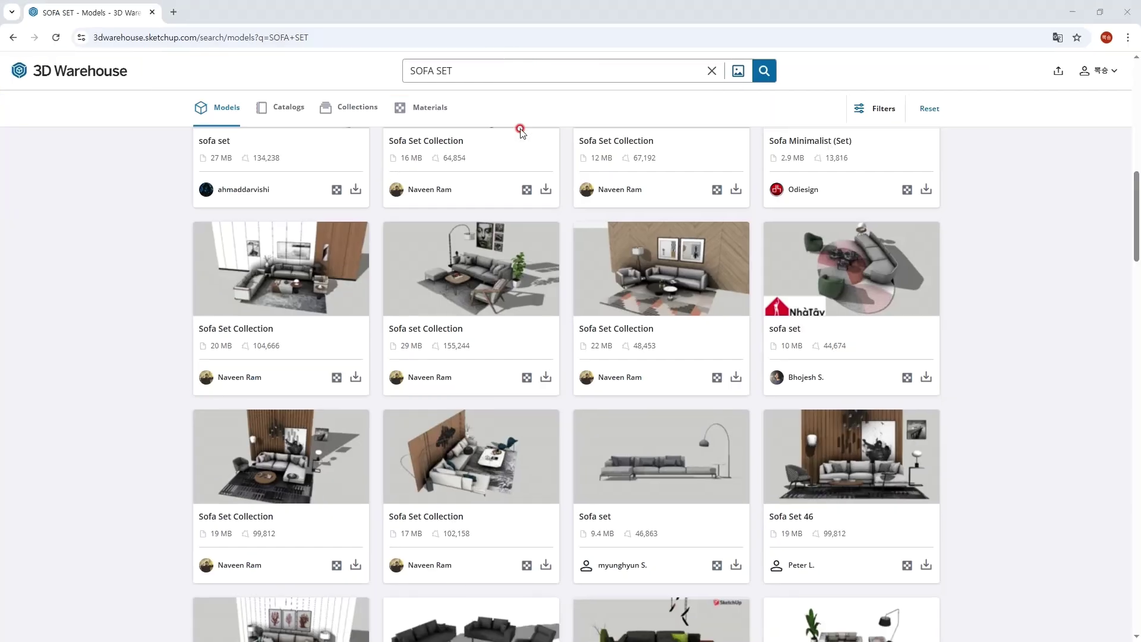
pyautogui.click(736, 565)
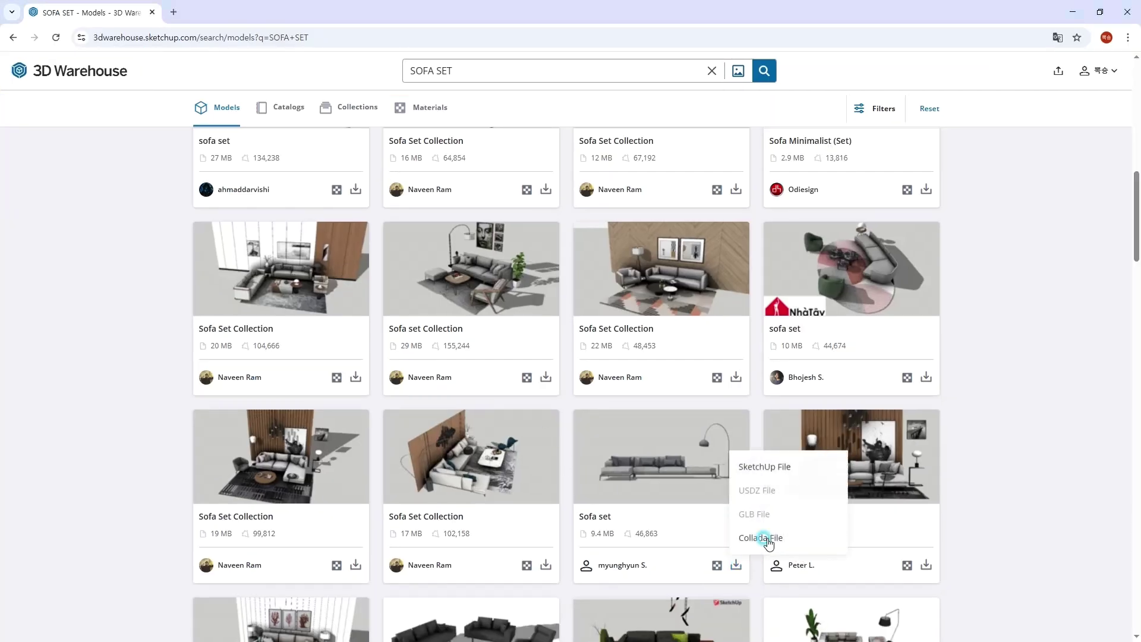
pyautogui.click(799, 467)
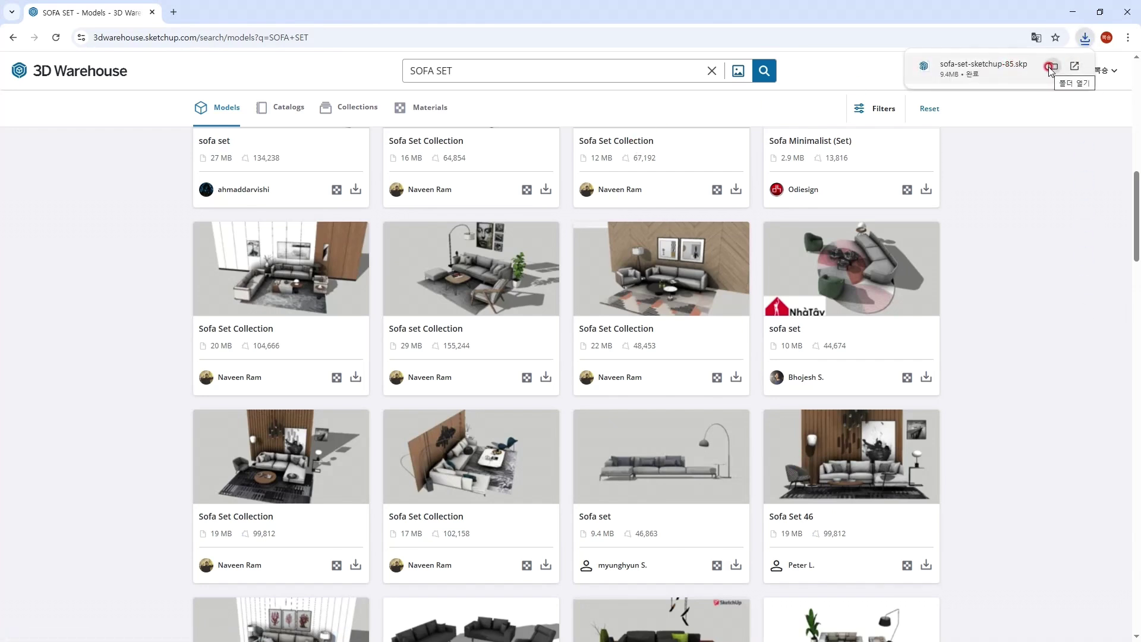
pyautogui.click(1050, 67)
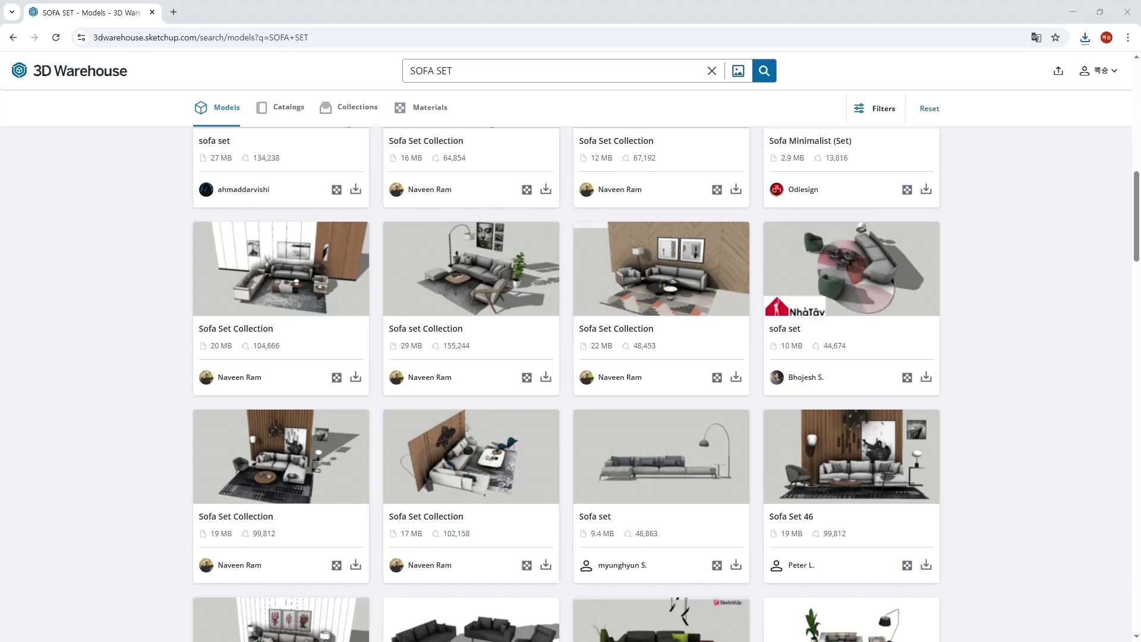
pyautogui.click(1075, 5)
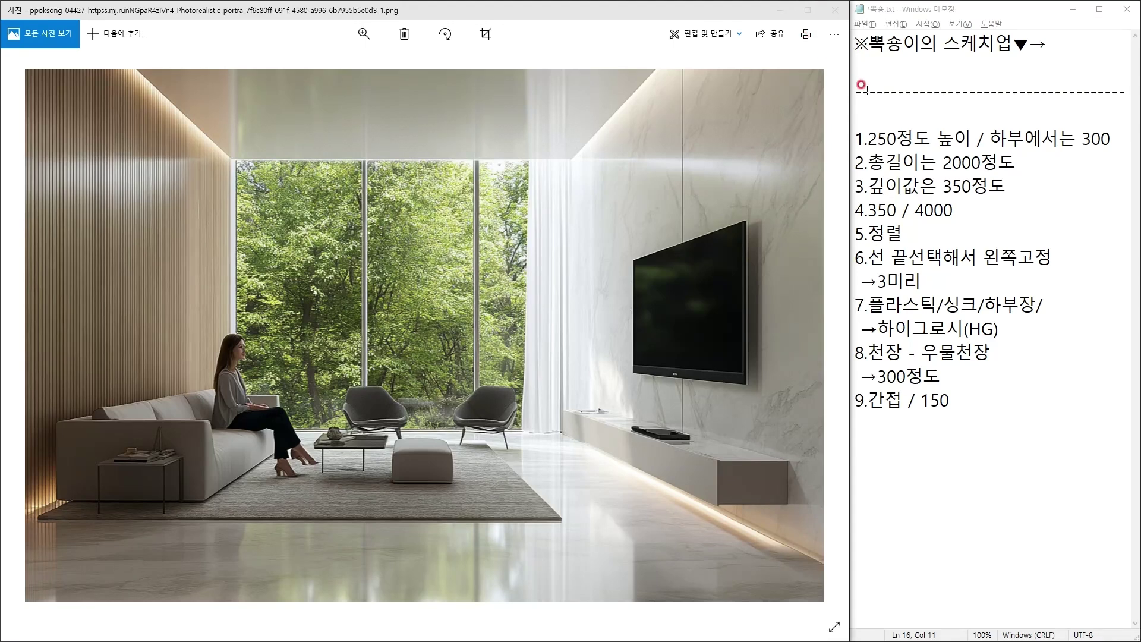
# Clear the numbered notes in Notepad, keeping only the first item number "1.".
pyautogui.hotkey('alt', 'Tab')
pyautogui.moveTo(869, 138); pyautogui.dragTo(963, 402)
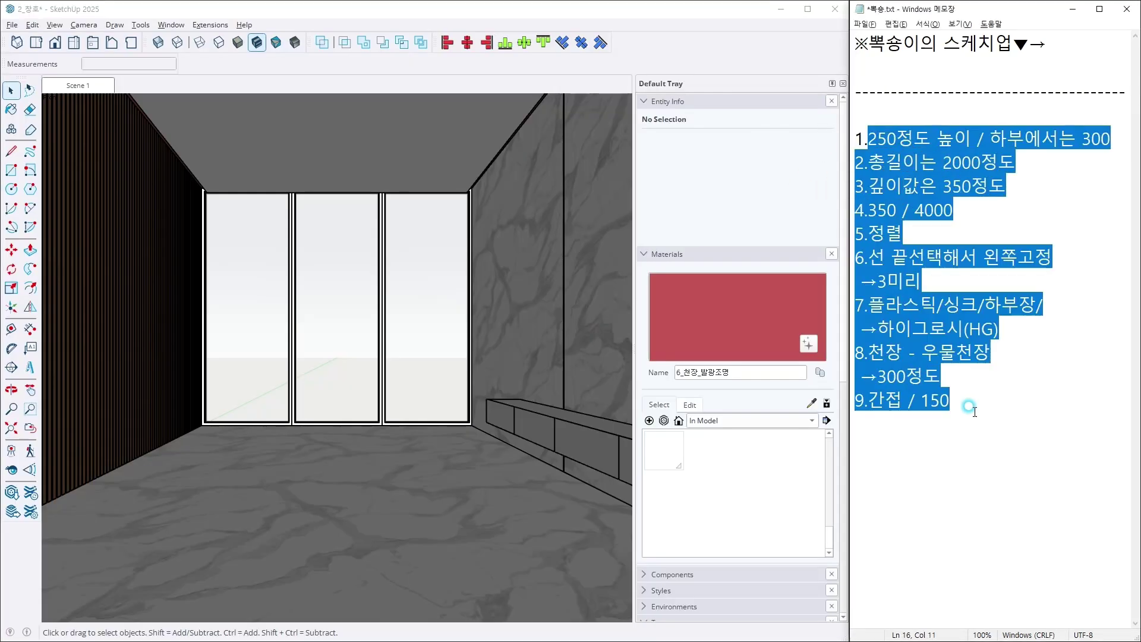
pyautogui.press('Delete')
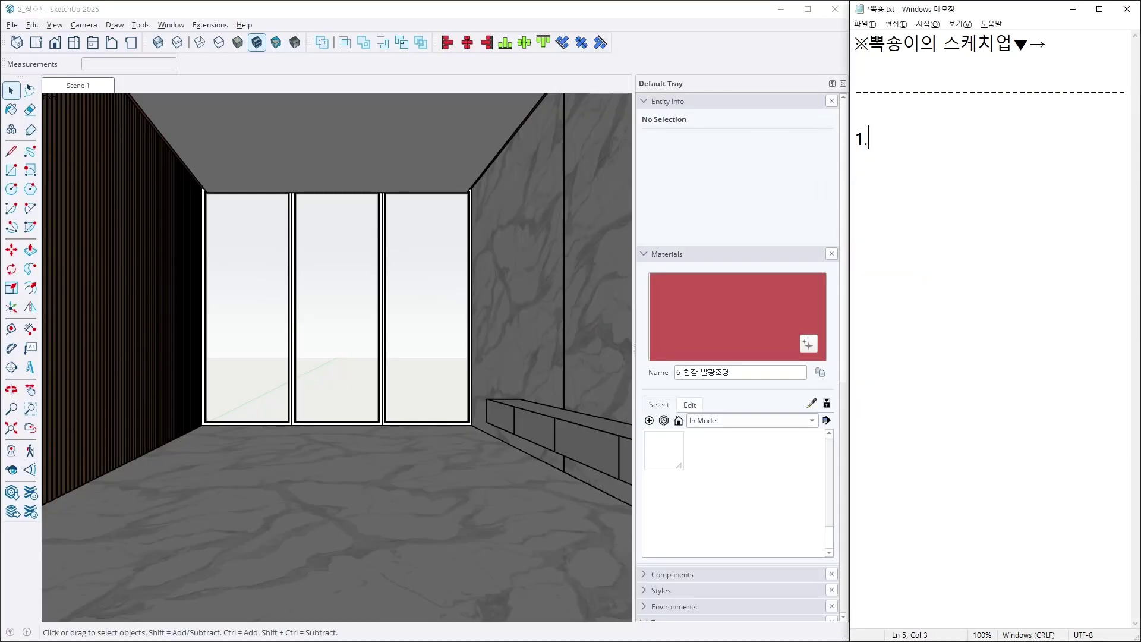
# Switch to SketchUp and save the room model under the new name 3_소스전.
pyautogui.hotkey('alt', 'Tab')
pyautogui.click(12, 24)
pyautogui.click(50, 101)
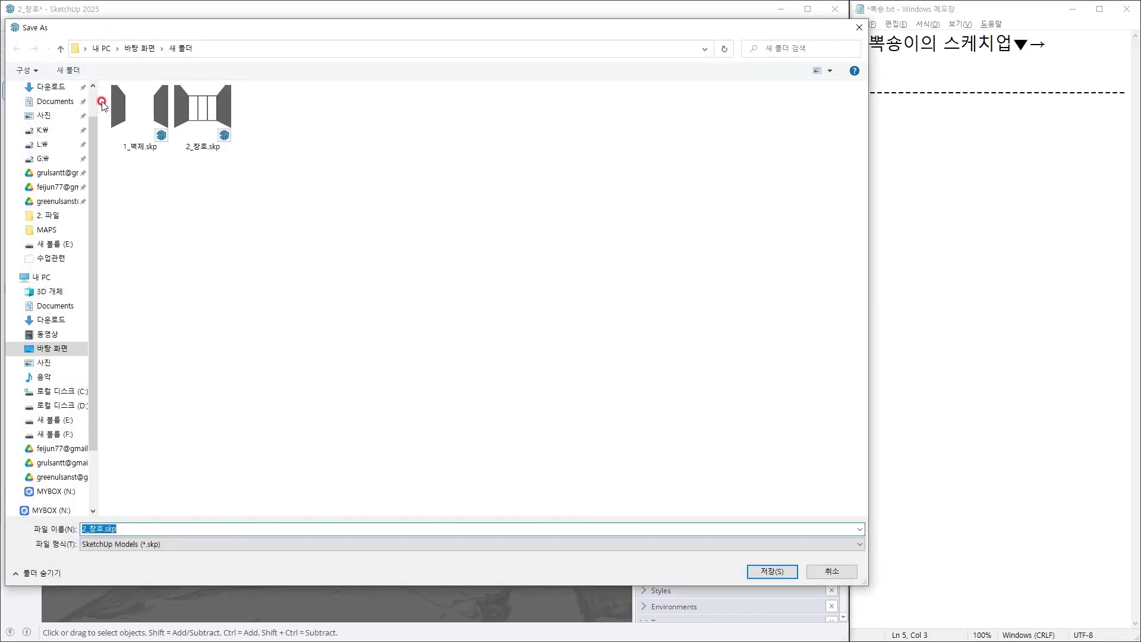
pyautogui.write('3_소스전')
pyautogui.press('Return')
# Open the sofa-set-sketchup-85 model from the MAPS folder on drive D.
pyautogui.click(14, 25)
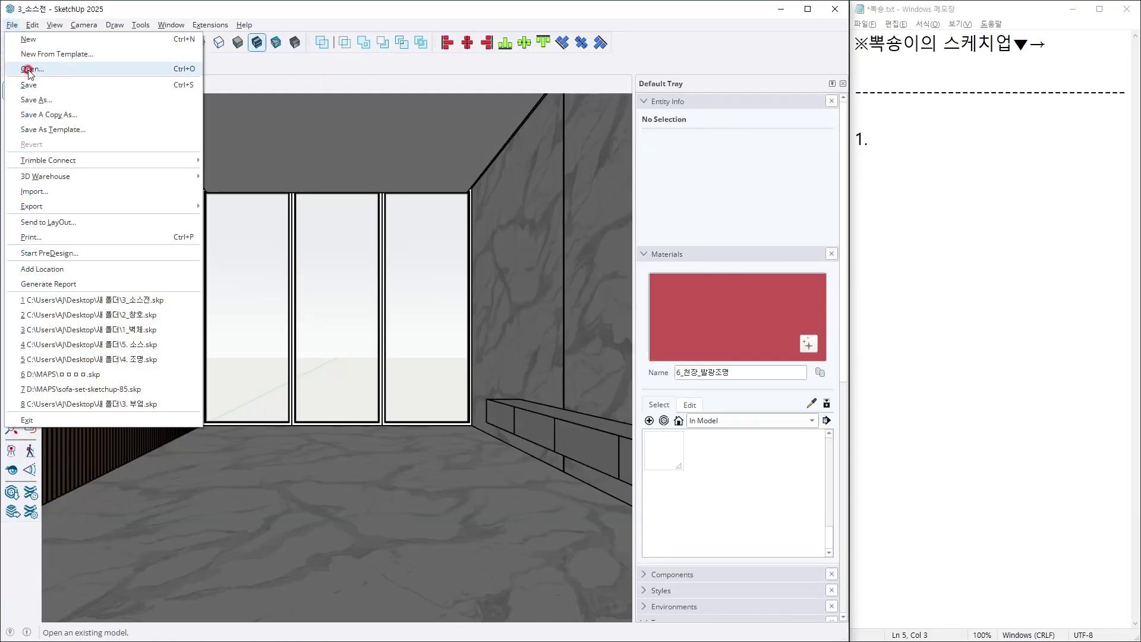
pyautogui.click(54, 70)
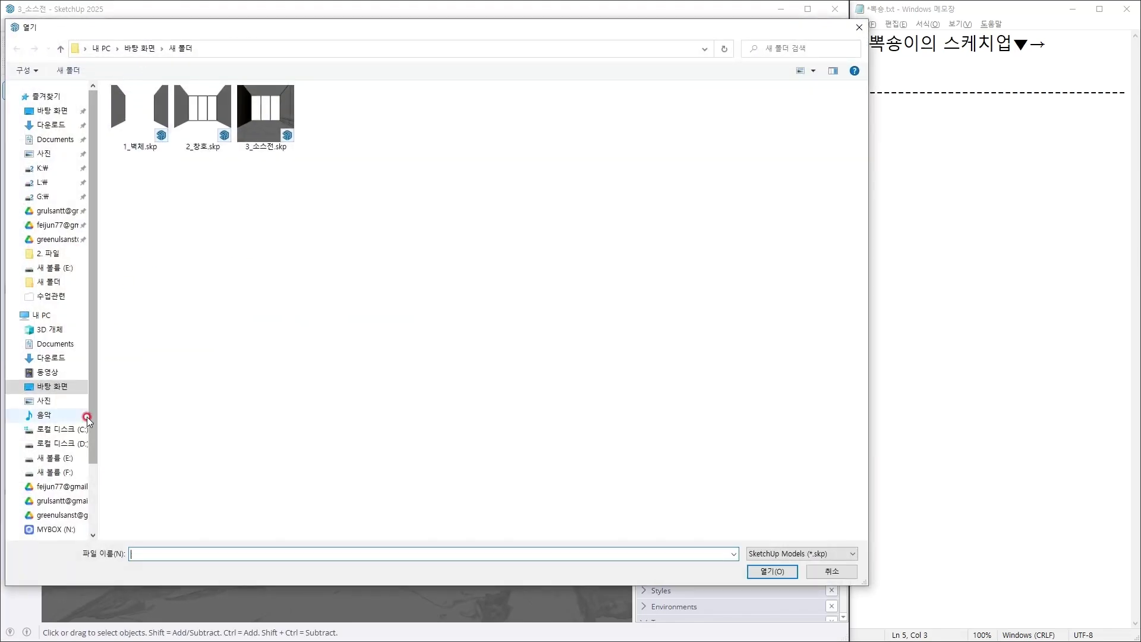
pyautogui.click(71, 443)
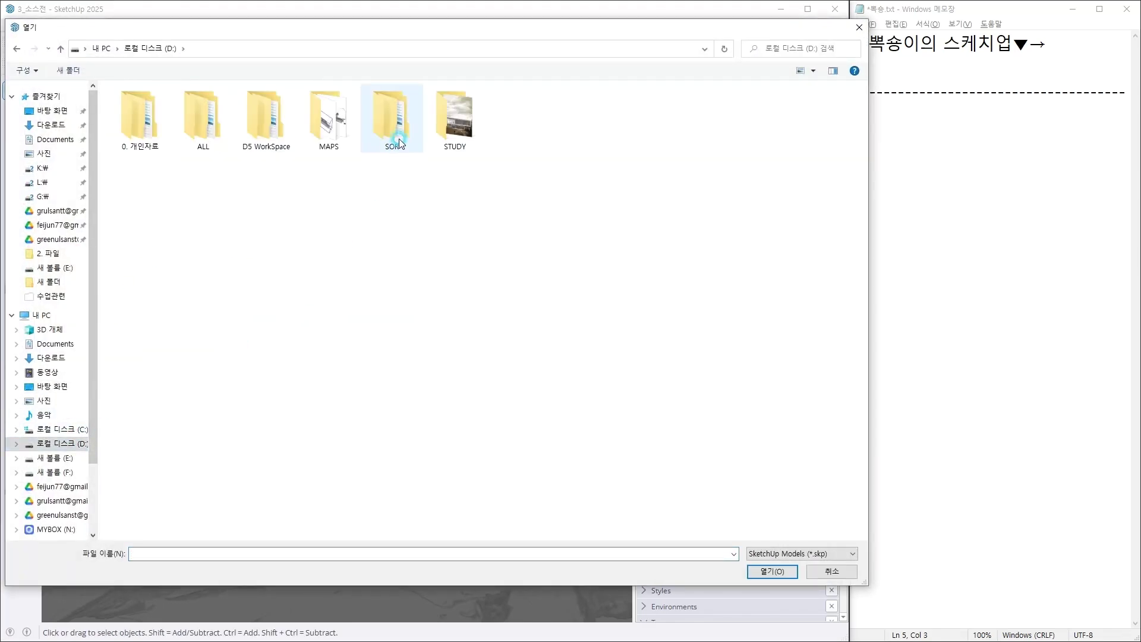
pyautogui.doubleClick(325, 116)
pyautogui.doubleClick(455, 122)
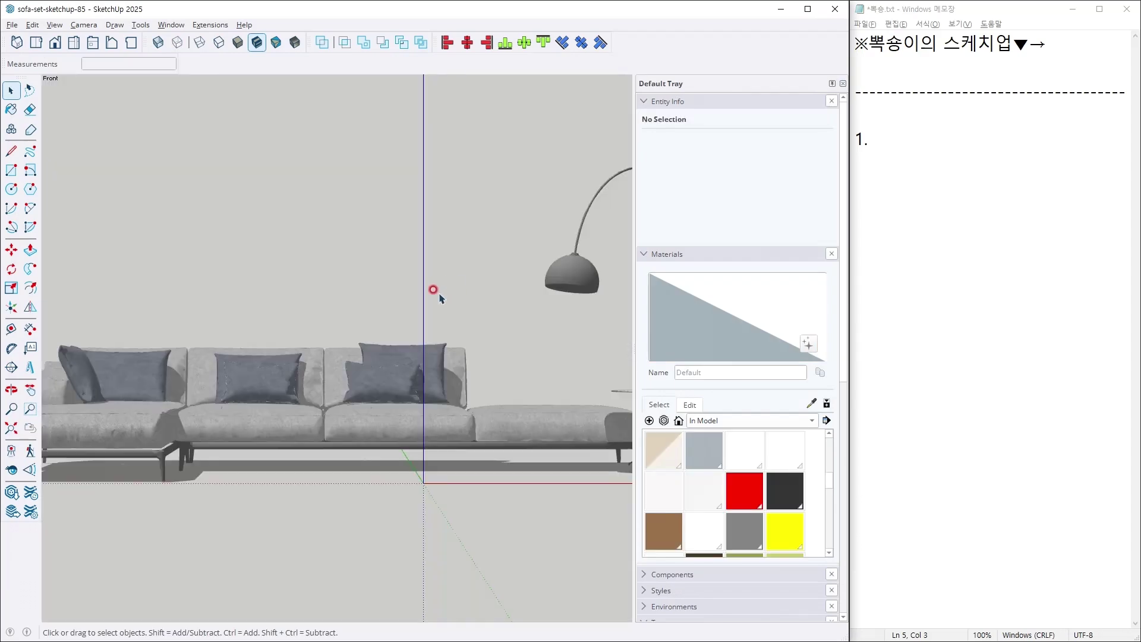
# Select the whole sofa set with its lamp and side table, invert the selection, and delete the stray edges around it.
pyautogui.moveTo(440, 296); pyautogui.dragTo(316, 435, button='middle')
pyautogui.scroll(-5, 309, 434)
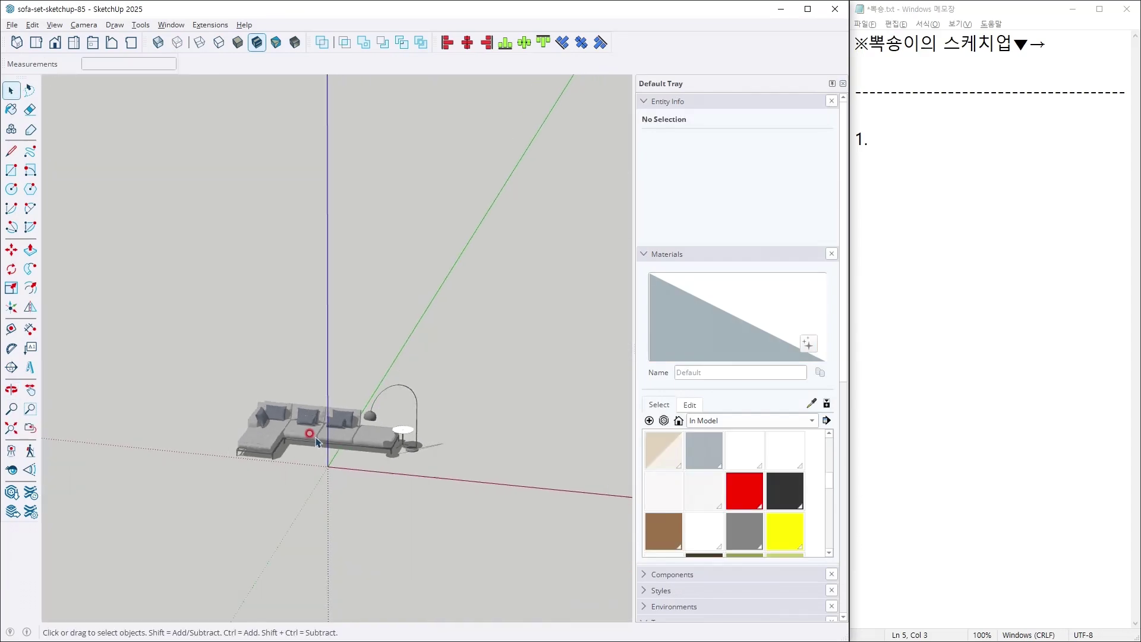
pyautogui.scroll(2, 321, 439)
pyautogui.click(323, 436)
pyautogui.scroll(6, 331, 429)
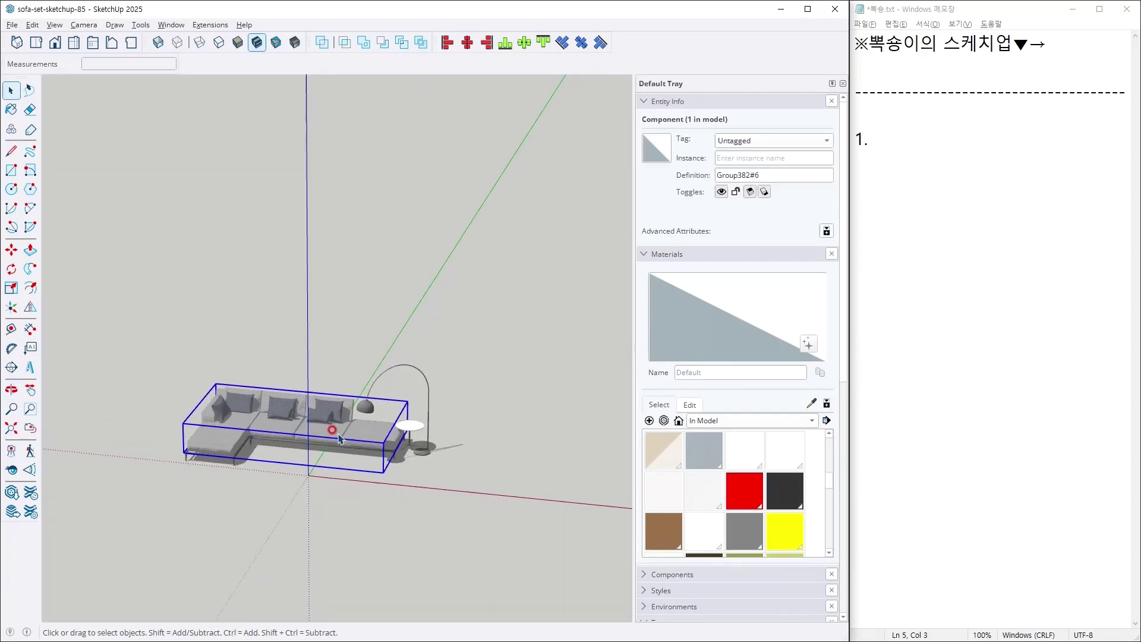
pyautogui.moveTo(386, 427); pyautogui.dragTo(359, 272, button='middle')
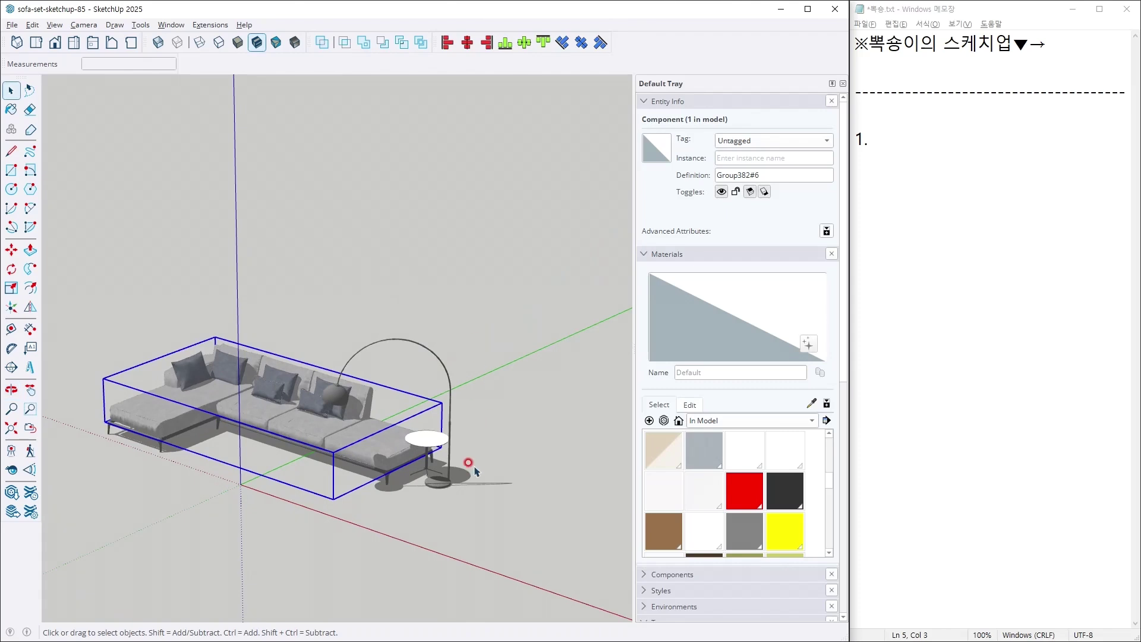
pyautogui.click(471, 473)
pyautogui.moveTo(492, 525); pyautogui.dragTo(62, 308)
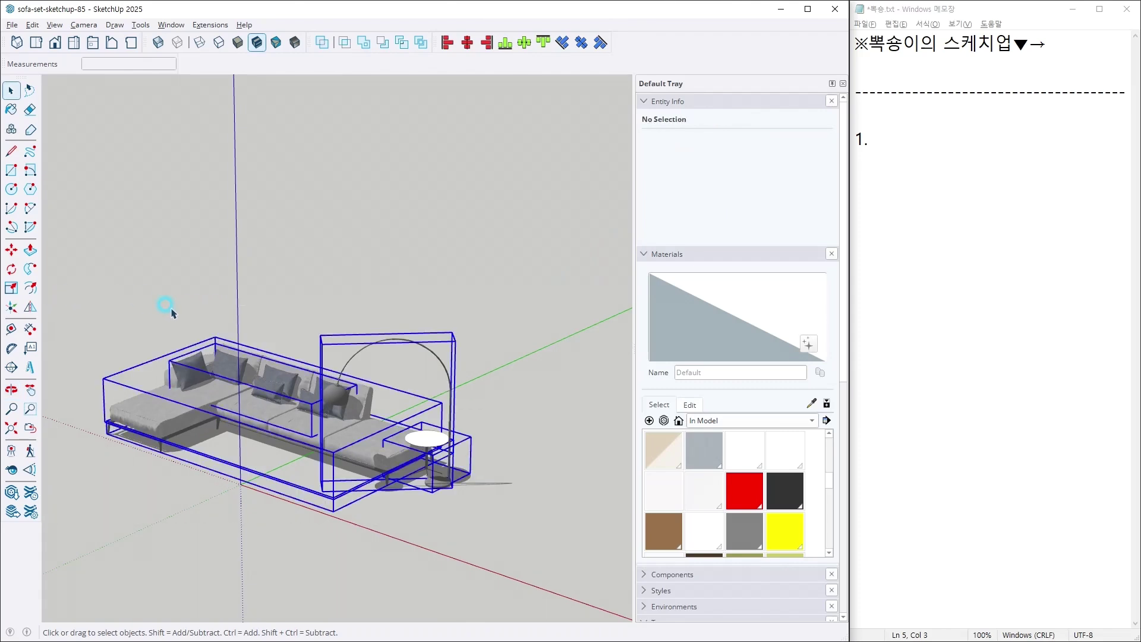
pyautogui.hotkey('ctrl', 'shift', 'i')
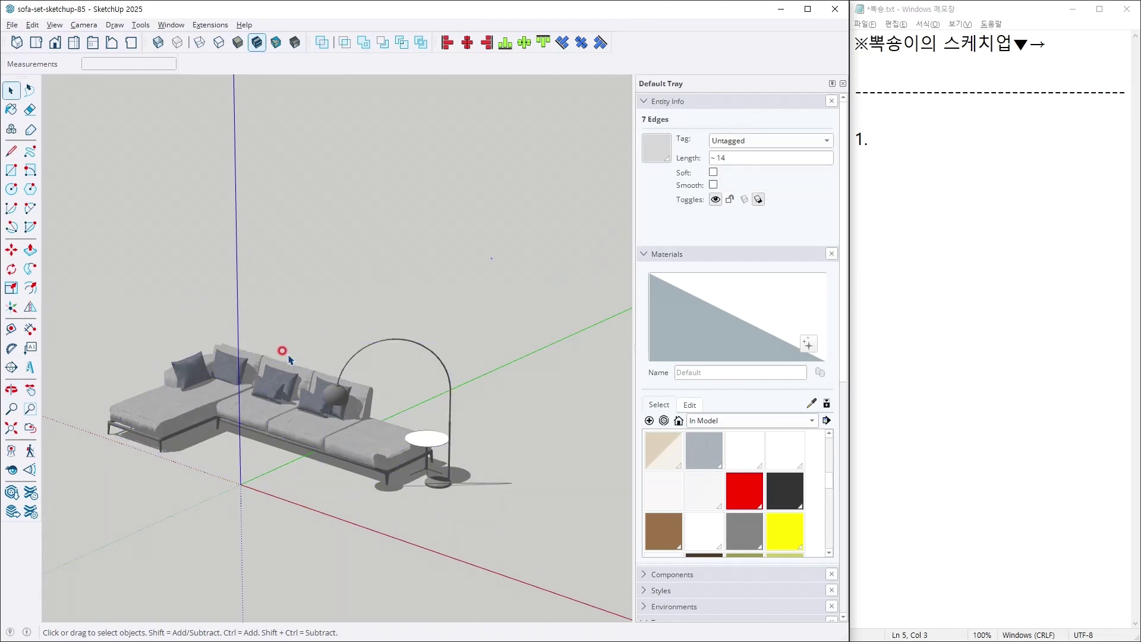
pyautogui.press('Delete')
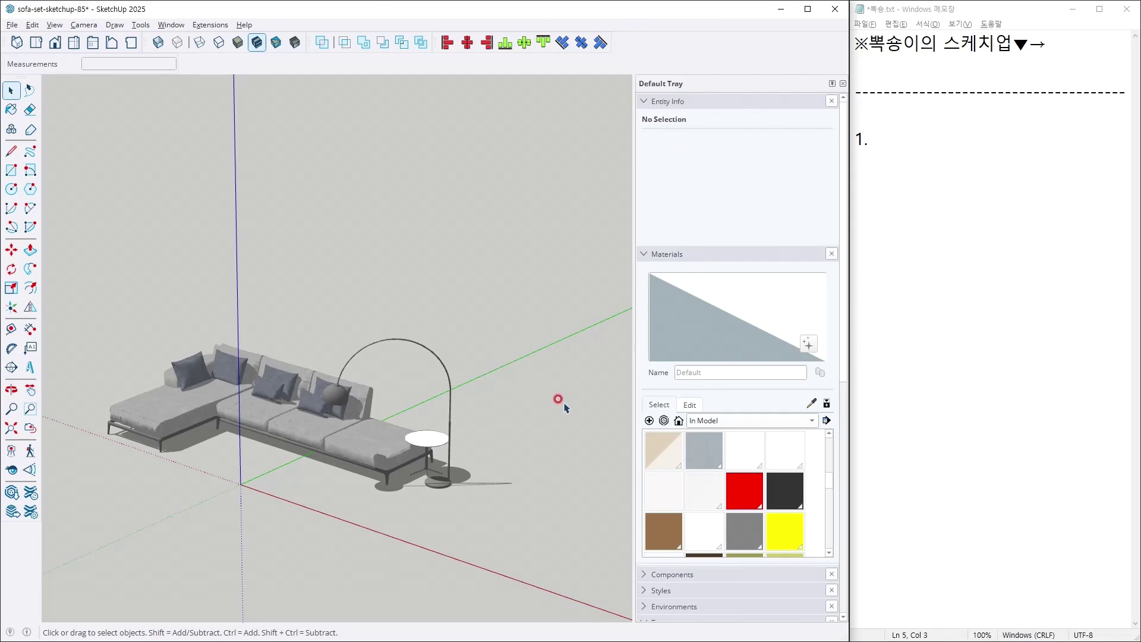
# Delete the hidden tags STAIR, ~定位, ~隐藏 and ~顶 from the sofa model.
pyautogui.click(681, 255)
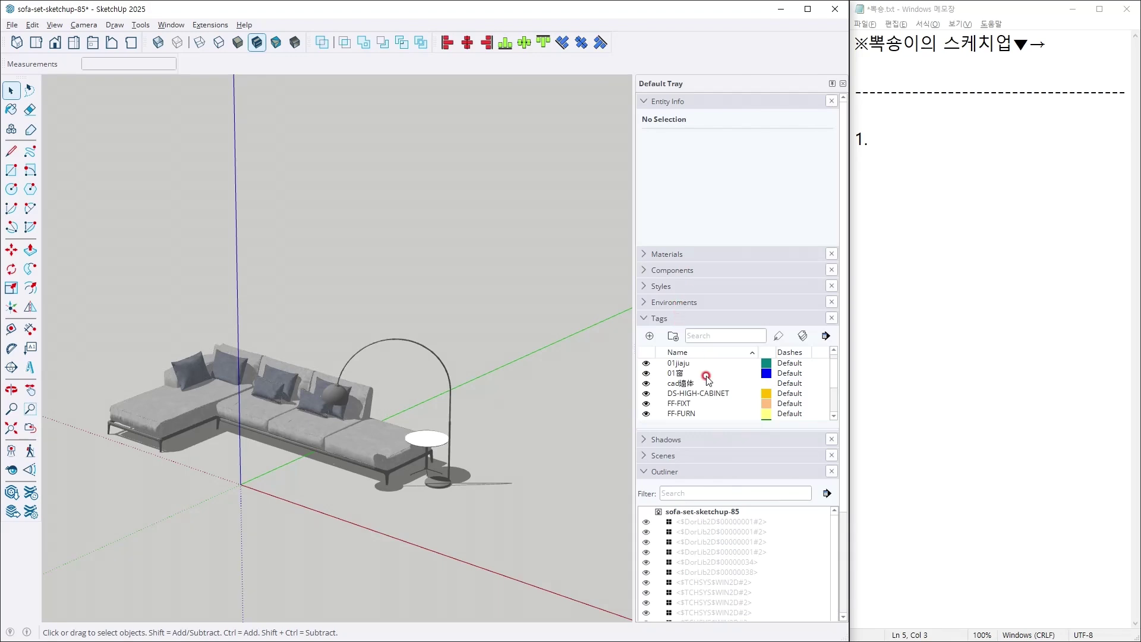
pyautogui.scroll(-5, 707, 378)
pyautogui.click(683, 277)
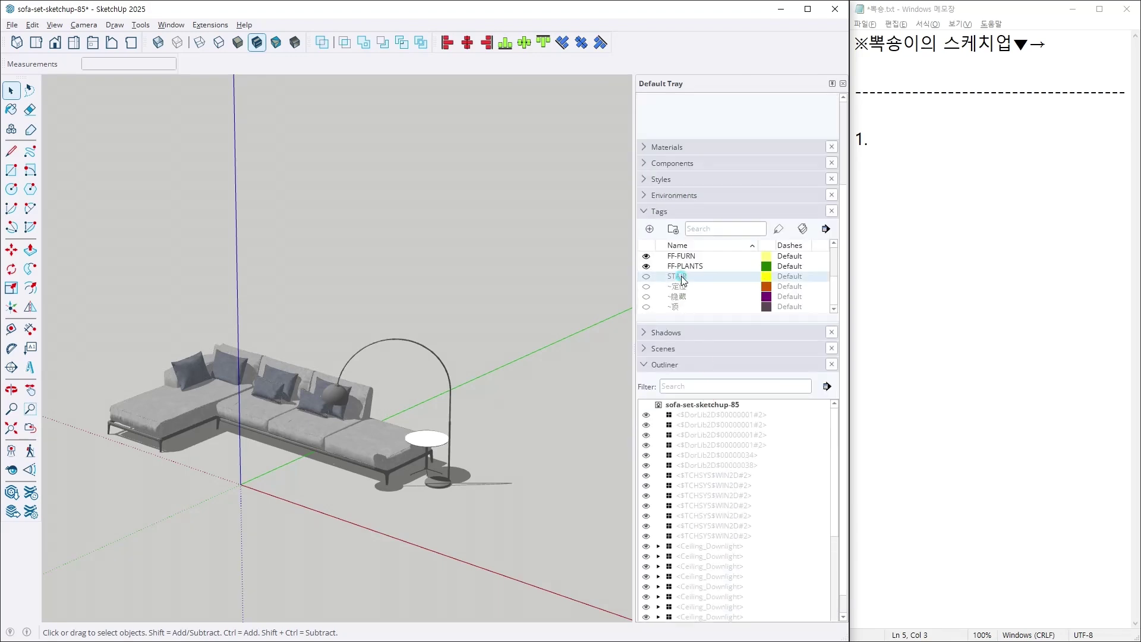
pyautogui.keyDown('shift'); pyautogui.click(684, 305); pyautogui.keyUp('shift')
pyautogui.rightClick(689, 291)
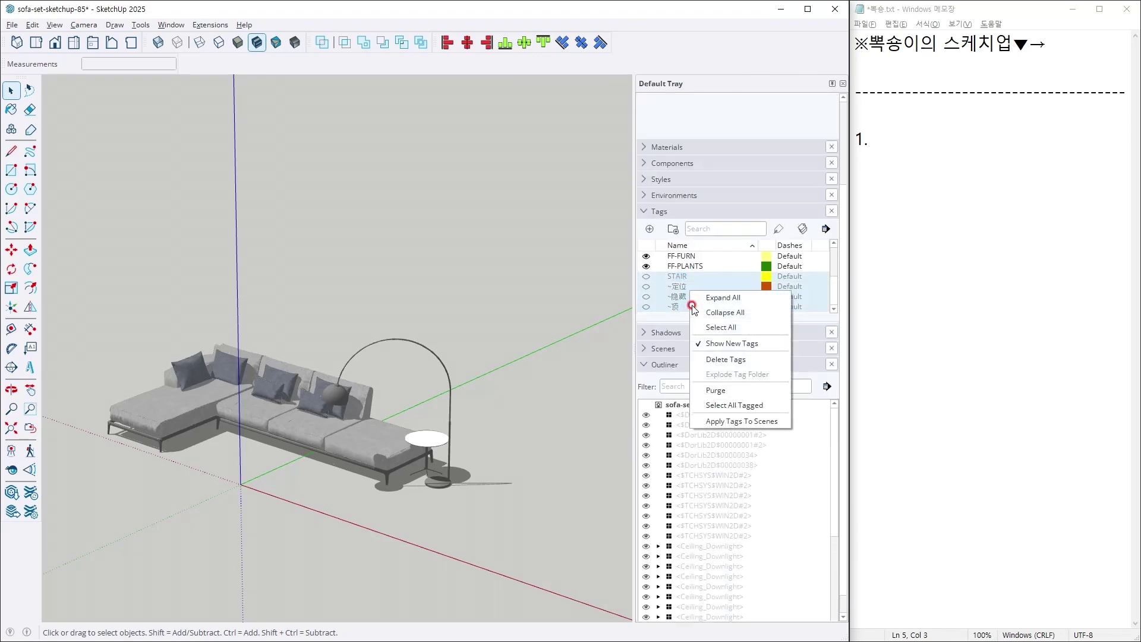
pyautogui.click(719, 356)
pyautogui.click(453, 367)
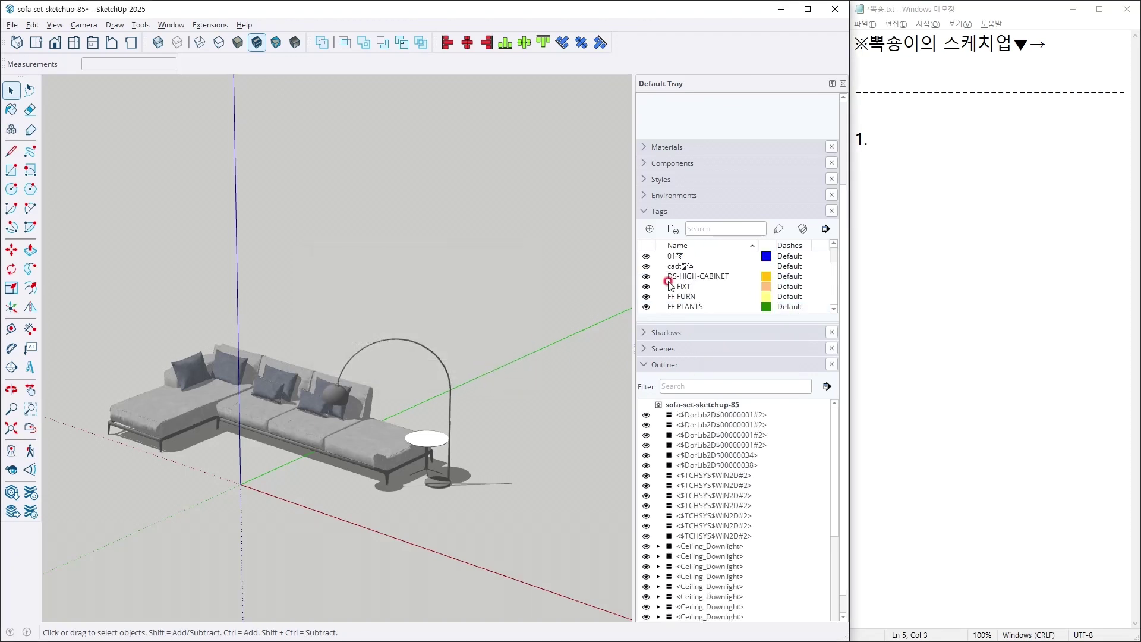
pyautogui.scroll(5, 670, 284)
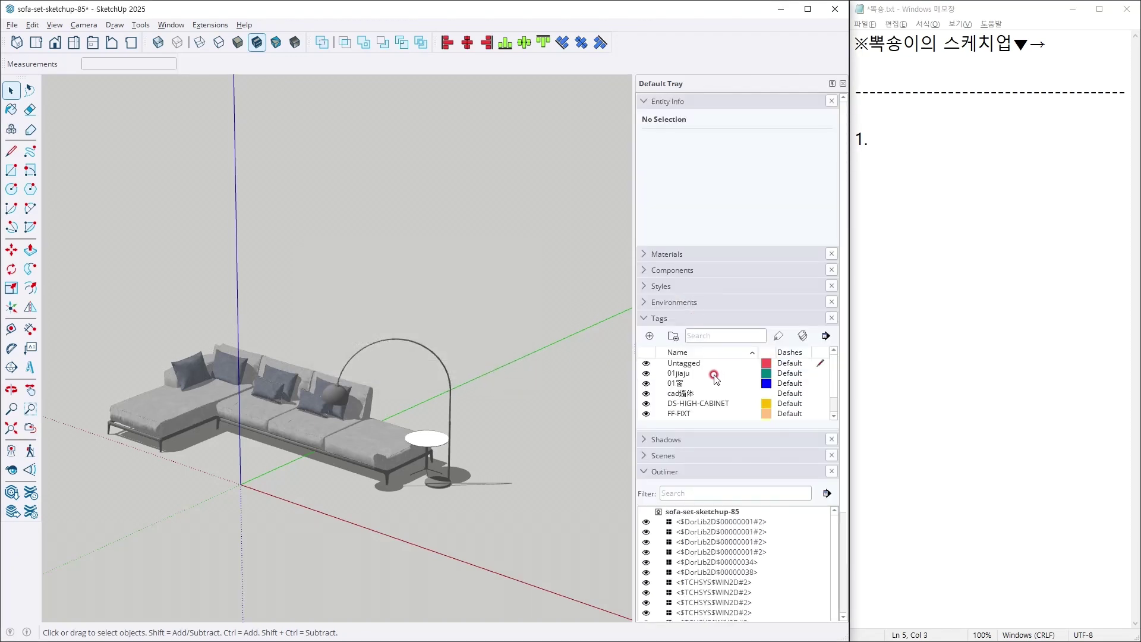
# Add a new tag named 7_소스 to the sofa model.
pyautogui.click(698, 363)
pyautogui.click(686, 373)
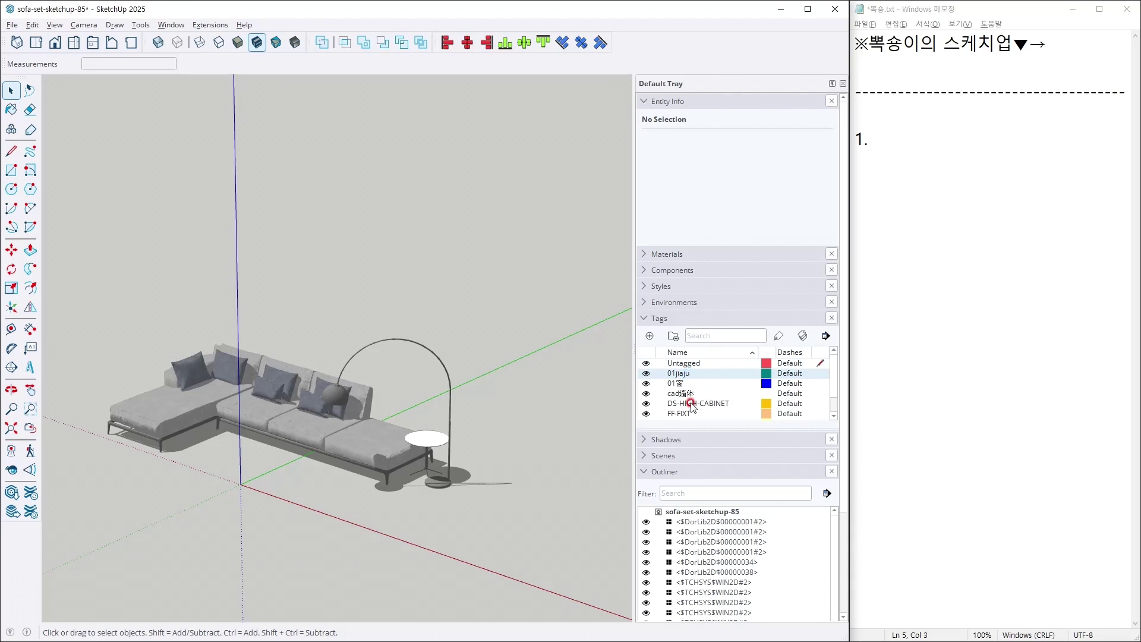
pyautogui.click(652, 336)
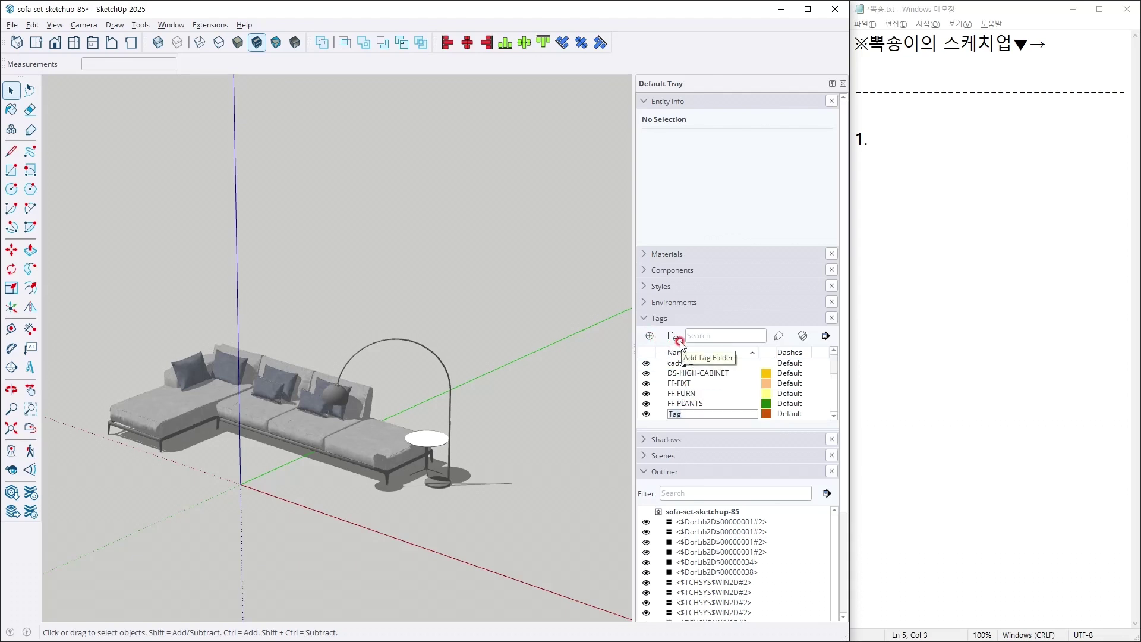
pyautogui.write('7_소스')
pyautogui.press('Return')
# Delete the tags from cad墙体 through FF-PLANTS, excluding 7_소스, and reassign their entities to 7_소스.
pyautogui.scroll(-3, 702, 378)
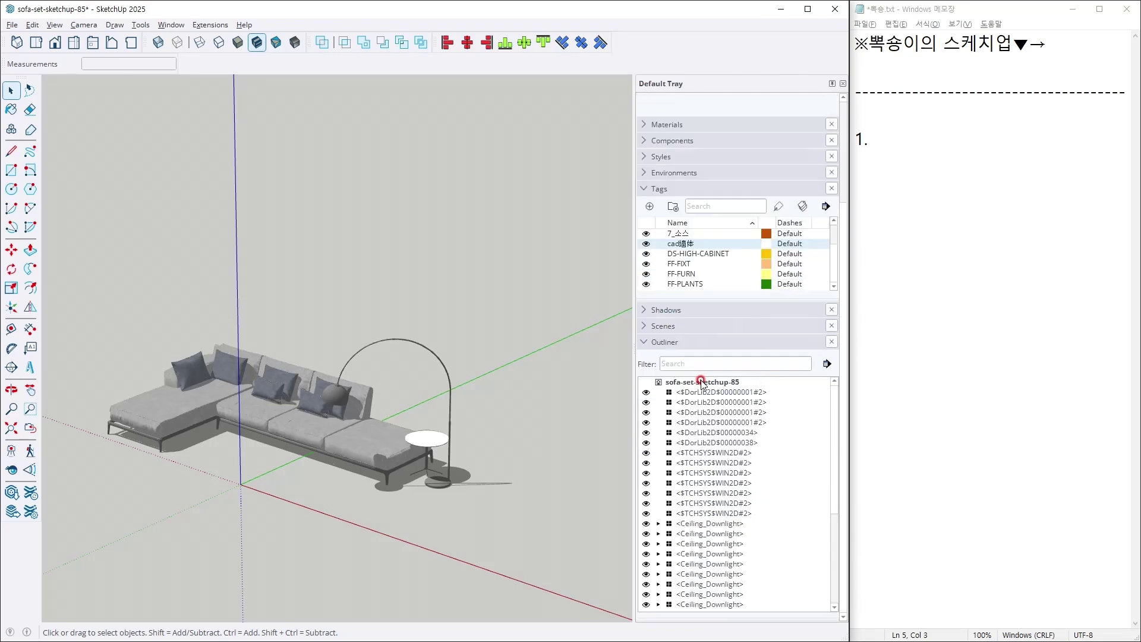
pyautogui.keyDown('shift'); pyautogui.click(684, 284); pyautogui.keyUp('shift')
pyautogui.rightClick(684, 284)
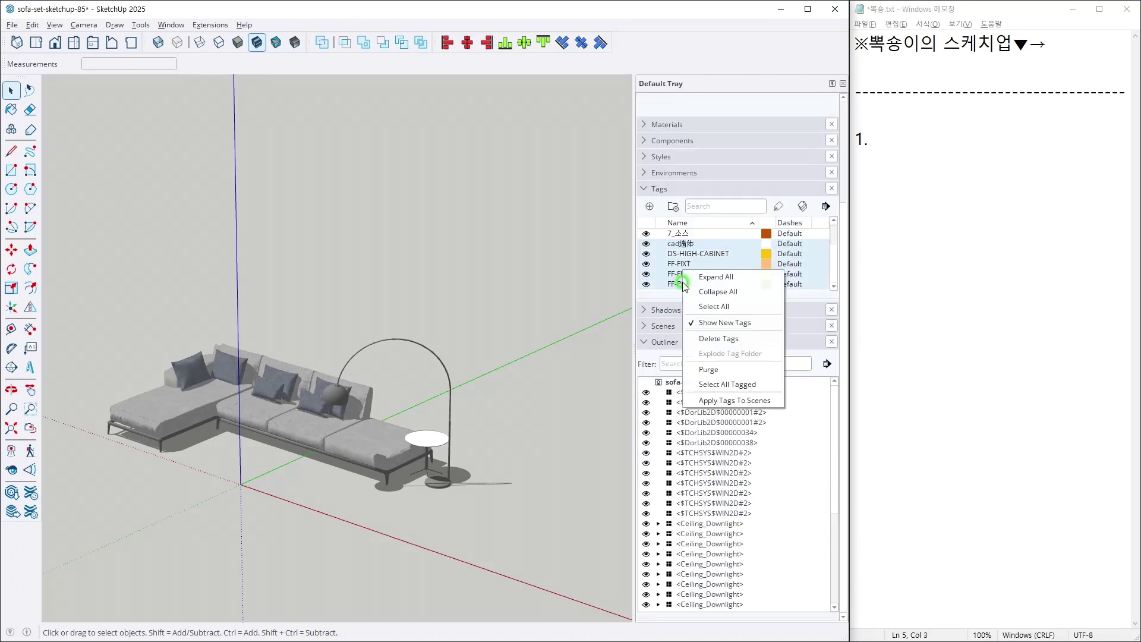
pyautogui.click(717, 343)
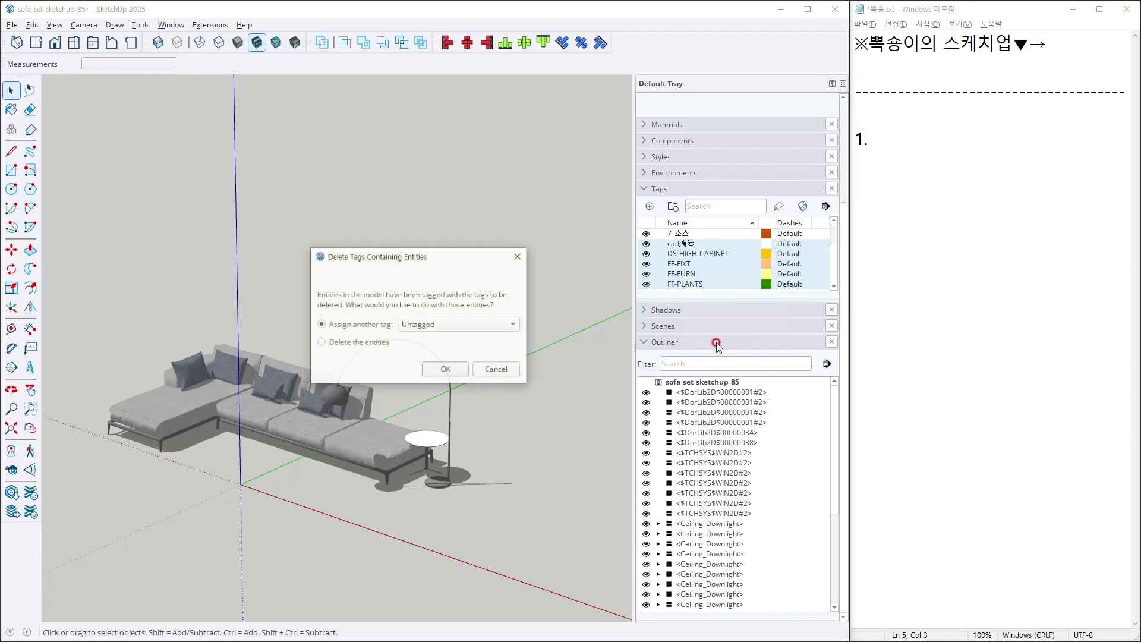
pyautogui.click(455, 324)
pyautogui.click(437, 369)
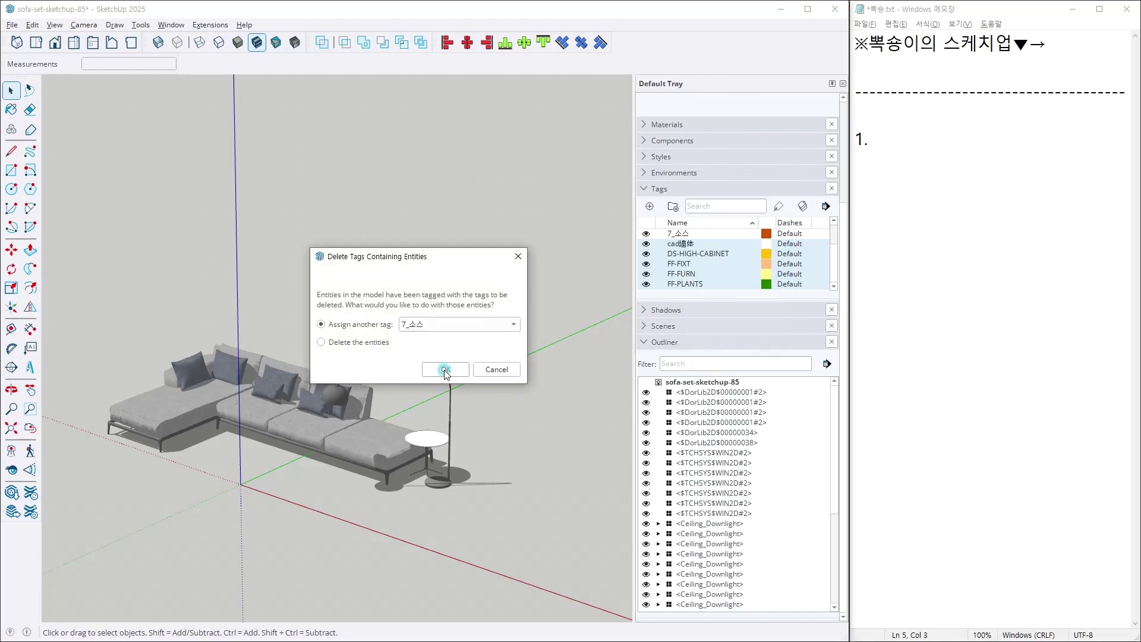
pyautogui.click(445, 369)
# Delete the two tags 01jiaju and 01窗, reassigning their entities to the tag 7_소스.
pyautogui.keyDown('shift'); pyautogui.click(685, 257); pyautogui.keyUp('shift')
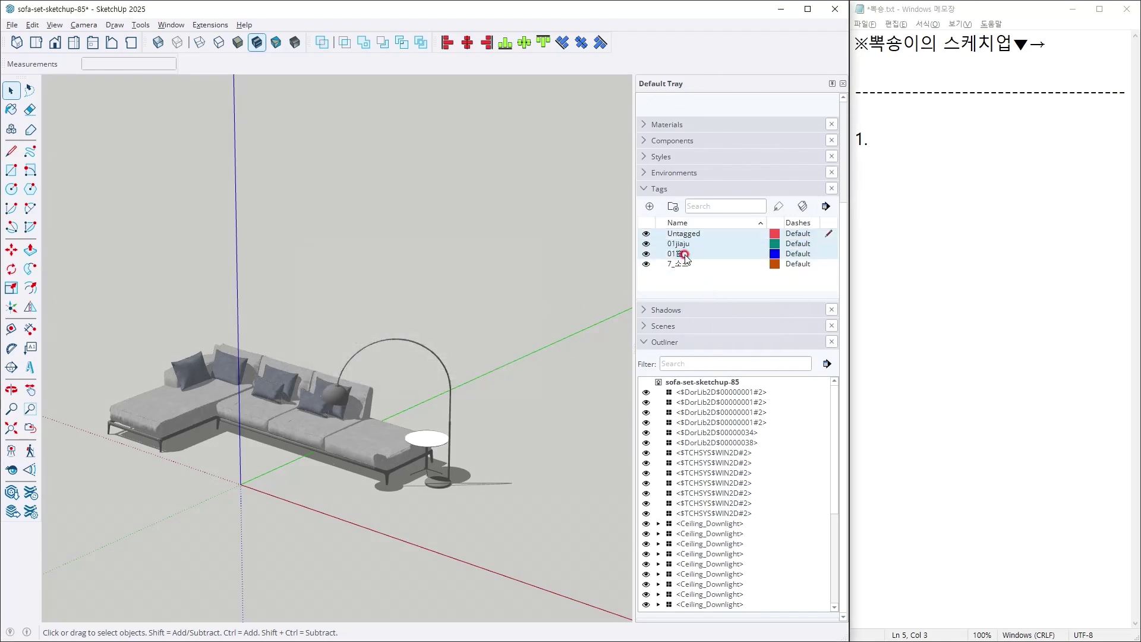
pyautogui.click(686, 257)
pyautogui.keyDown('shift'); pyautogui.click(682, 245); pyautogui.keyUp('shift')
pyautogui.rightClick(685, 251)
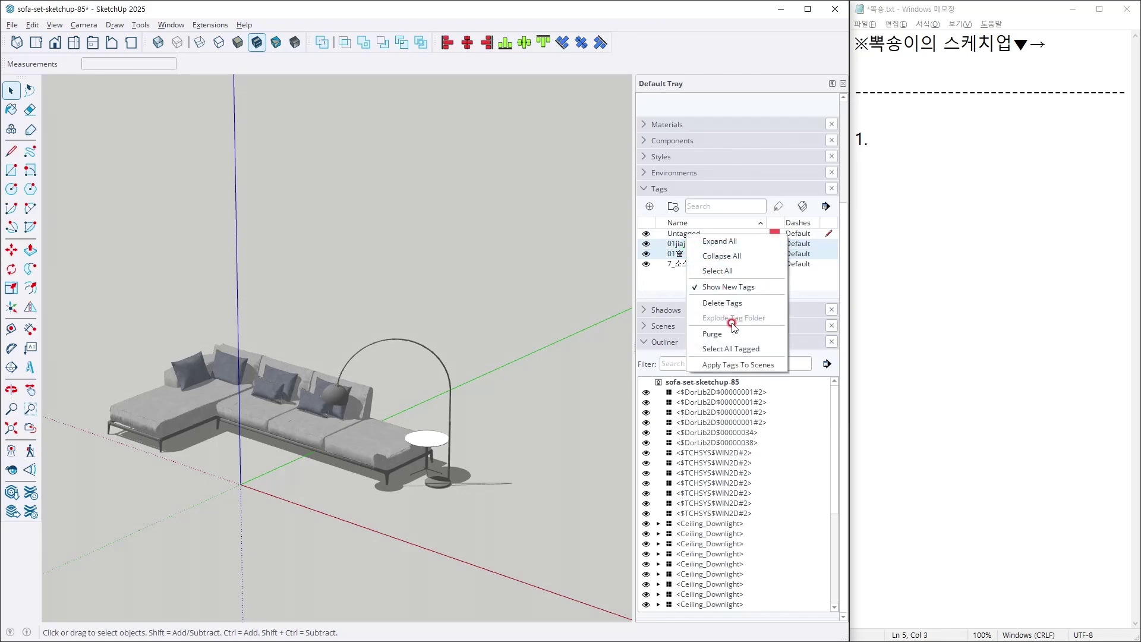
pyautogui.click(729, 303)
pyautogui.click(484, 326)
pyautogui.click(454, 341)
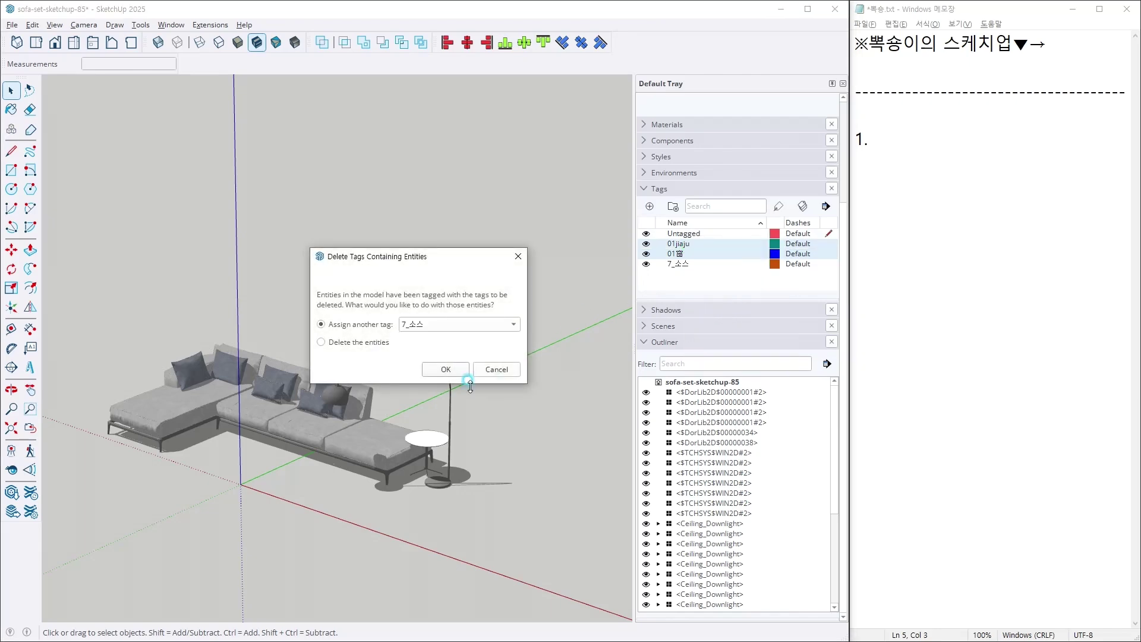
pyautogui.click(445, 369)
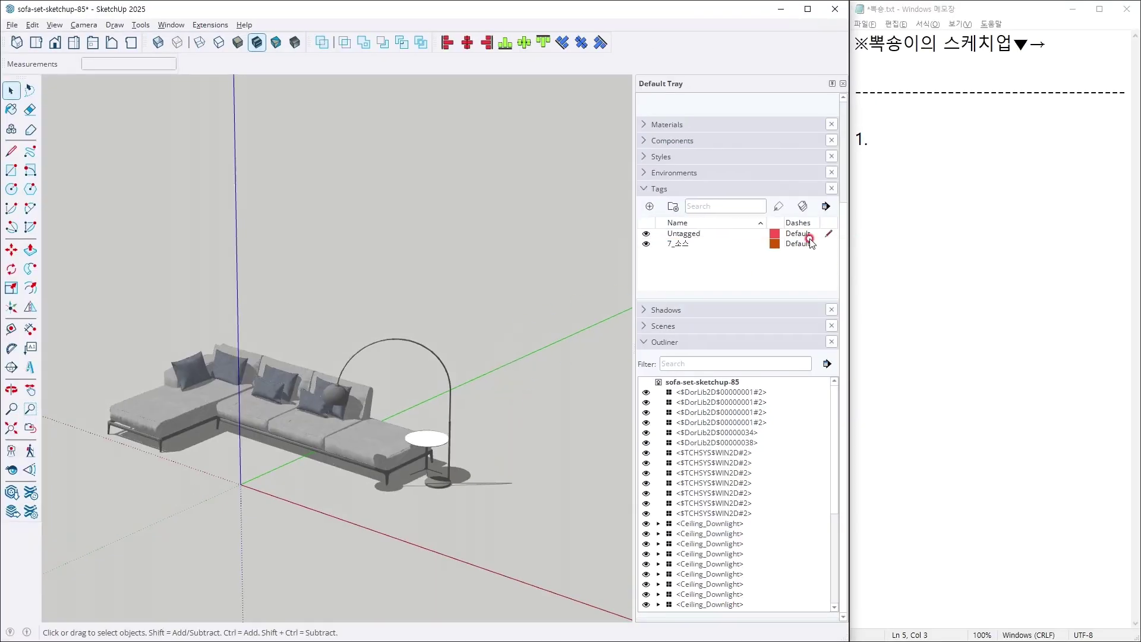
# Switch to Notepad and write "소스를 가져오기전 - 정리" as the first numbered note.
pyautogui.click(976, 132)
pyautogui.write('소스를 ')
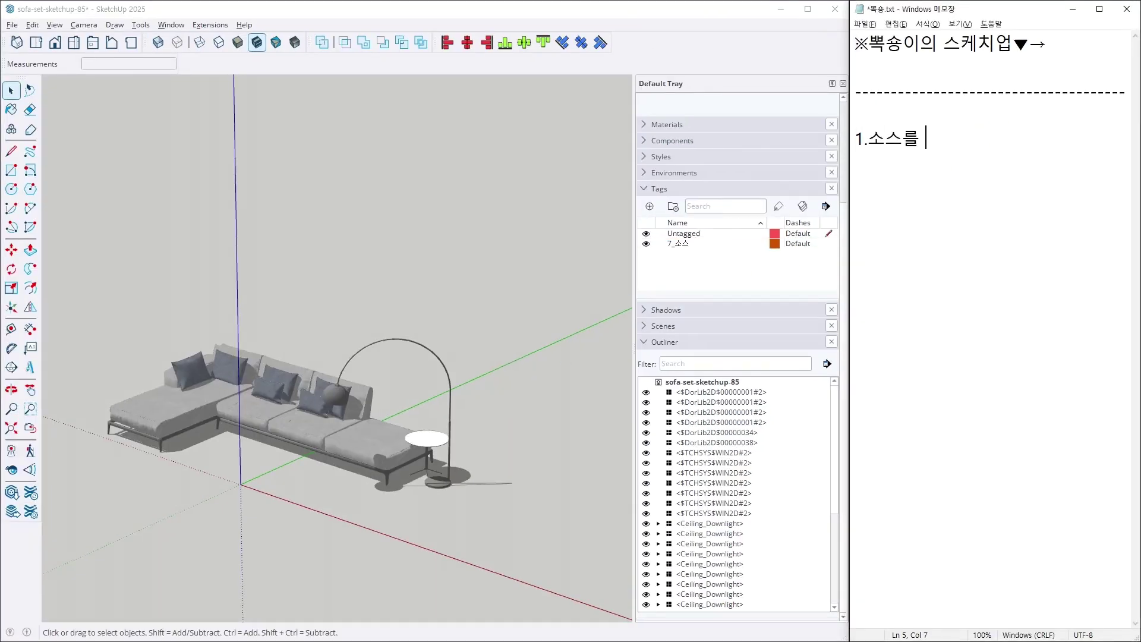
pyautogui.write('가져오기전 - 정리')
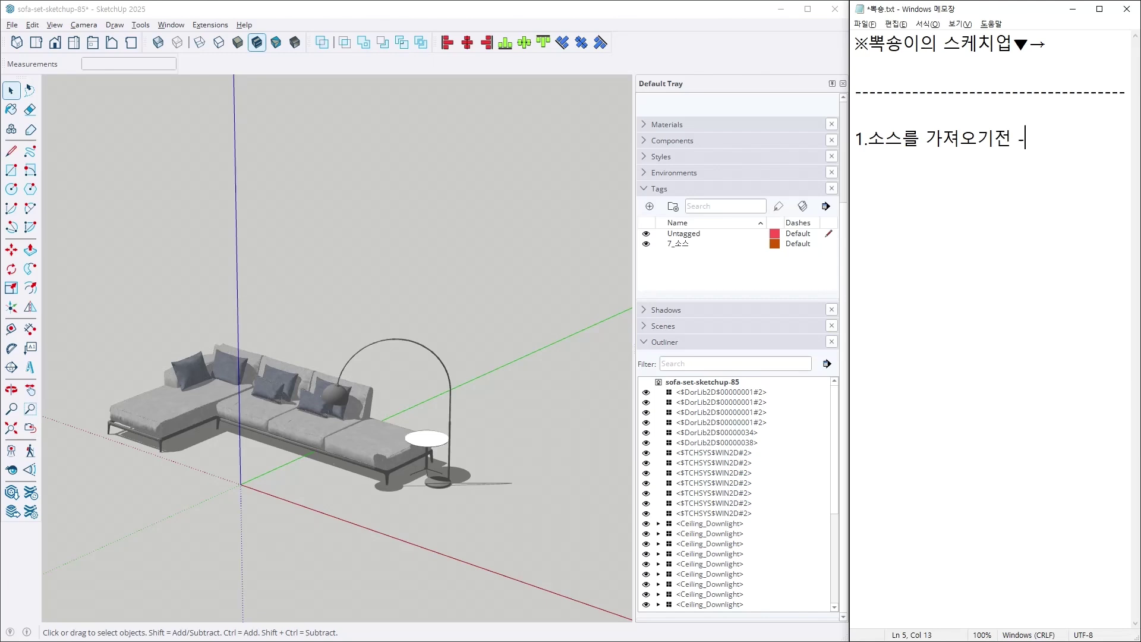
# Back in SketchUp, select the sofa, cushions, floor lamp and side table together and combine them into one group.
pyautogui.click(713, 400)
pyautogui.scroll(-2, 713, 404)
pyautogui.scroll(-4, 716, 416)
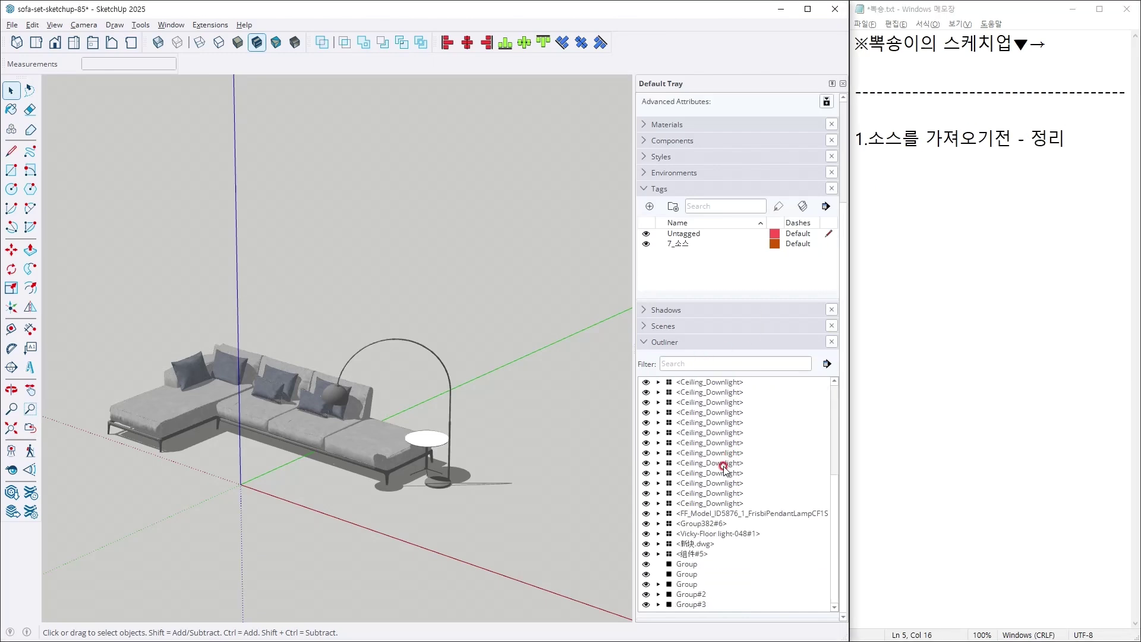
pyautogui.click(502, 525)
pyautogui.moveTo(510, 533)
pyautogui.mouseDown()
pyautogui.moveTo(89, 280)
pyautogui.moveTo(158, 268)
pyautogui.mouseUp()
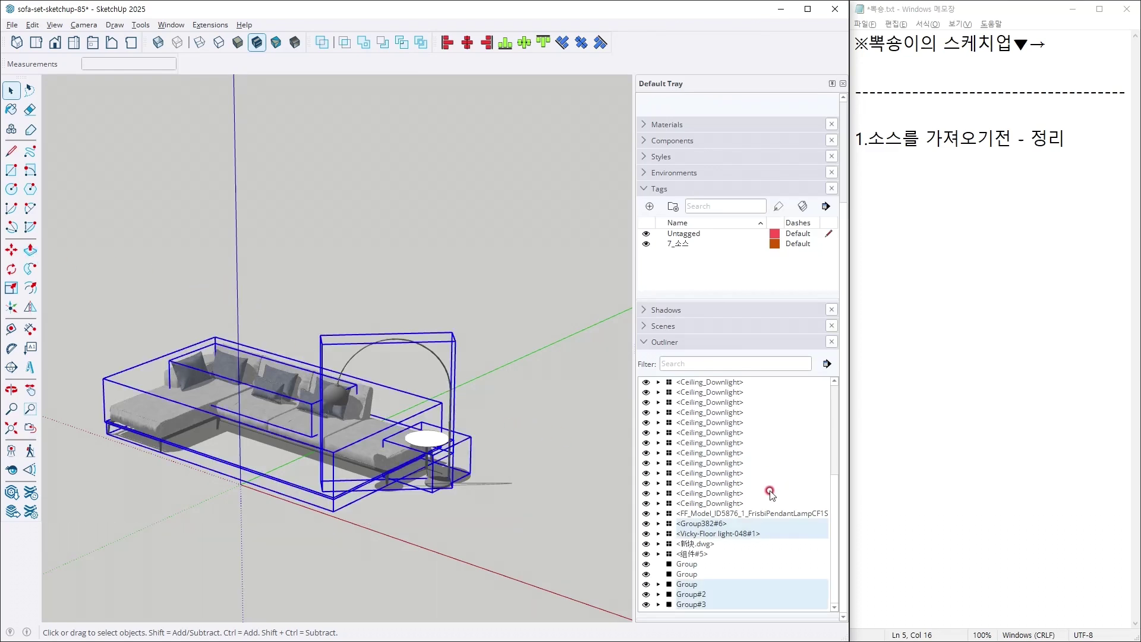
pyautogui.scroll(6, 740, 493)
pyautogui.scroll(2, 737, 491)
pyautogui.scroll(-5, 743, 491)
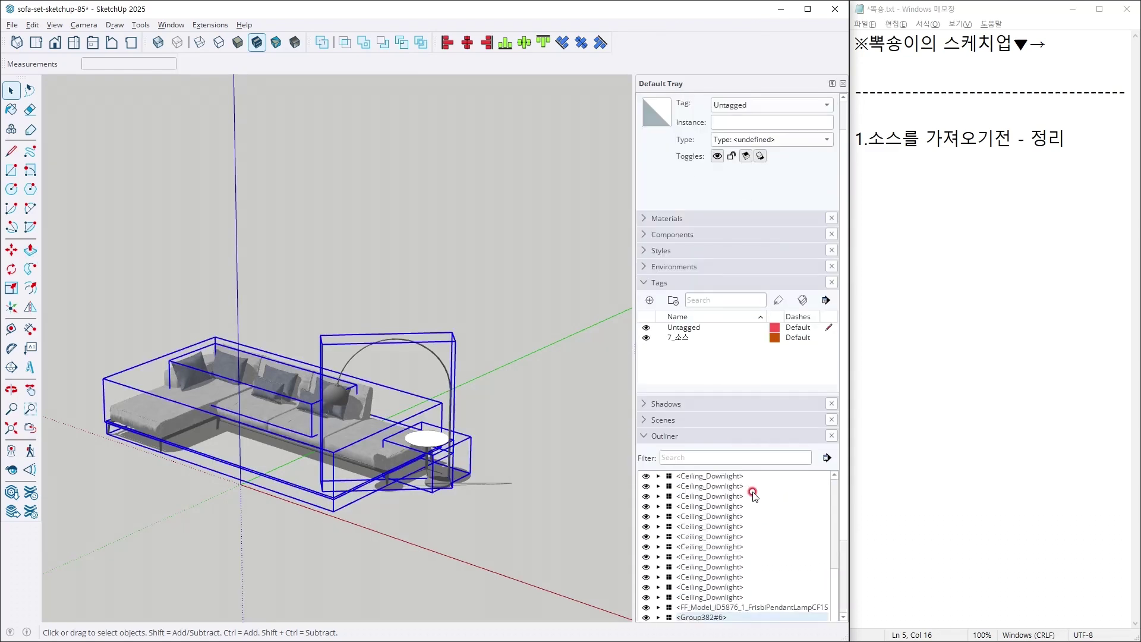
pyautogui.hotkey('ctrl', 'g')
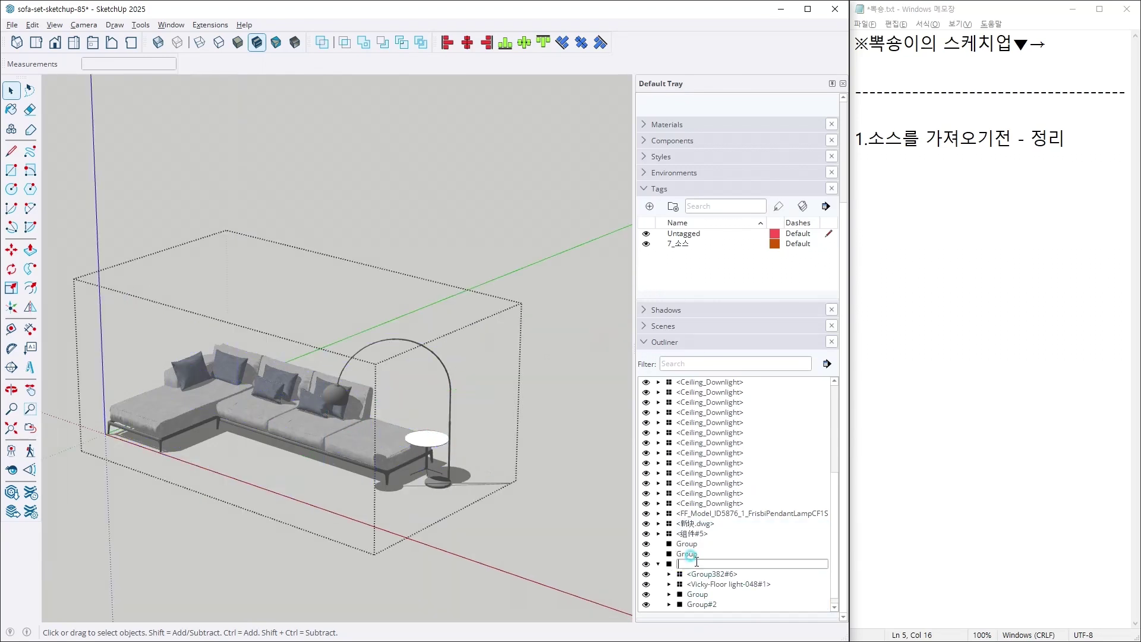
# Rename the new sofa set group 7_소스_소파셋트 and collapse its contents in the object list.
pyautogui.doubleClick(690, 563)
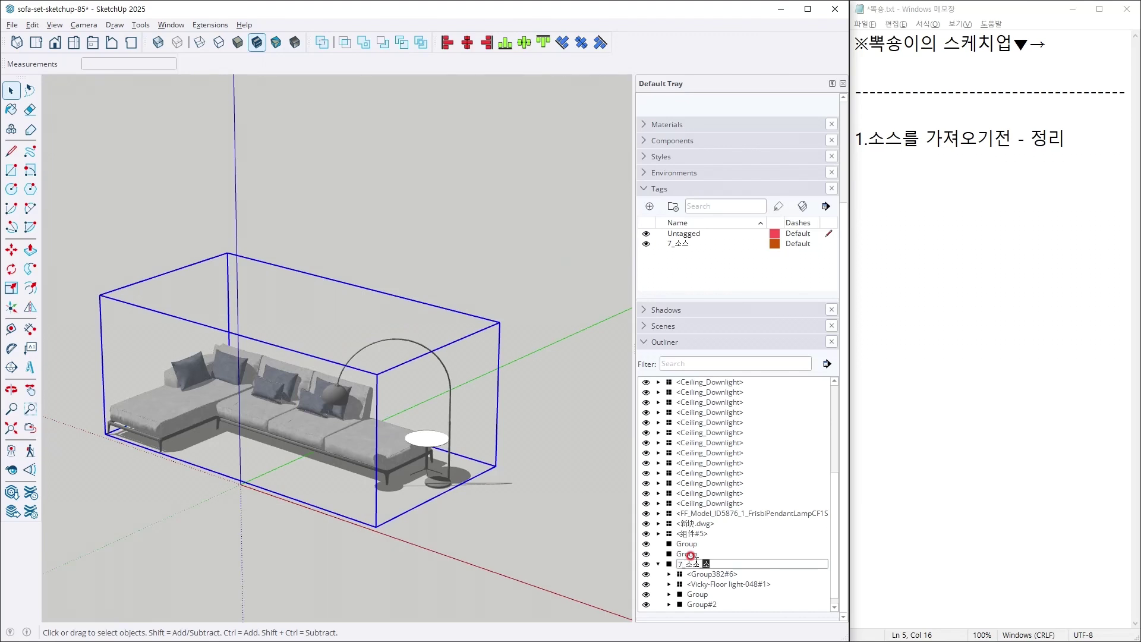
pyautogui.write('7_소스_소파셋트')
pyautogui.press('Return')
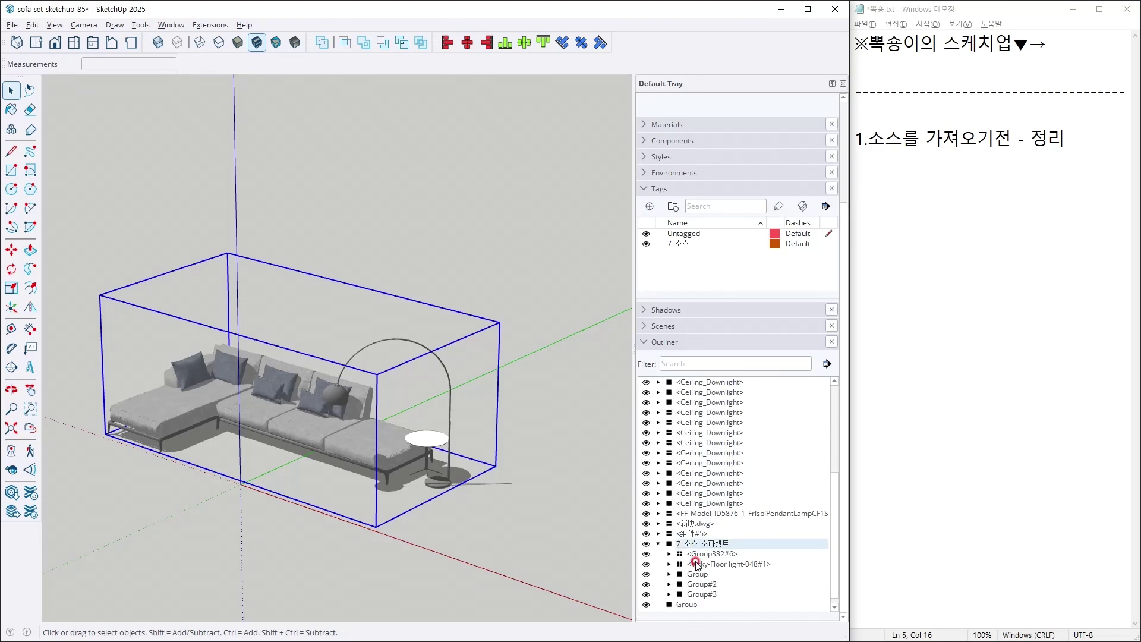
pyautogui.click(659, 544)
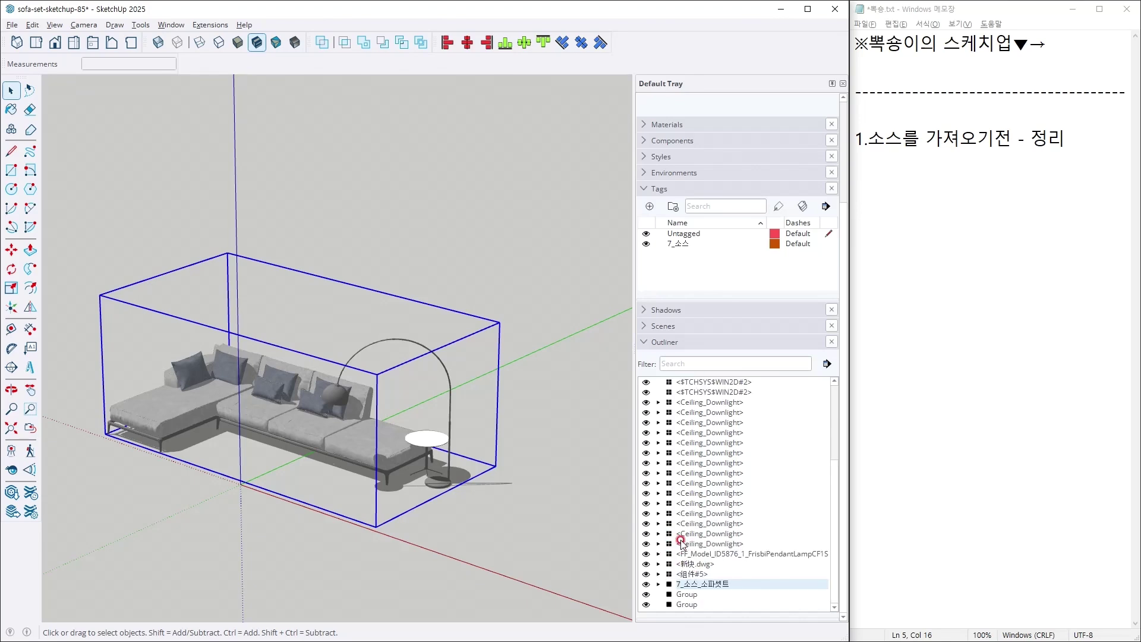
# Select the ceiling parts and other stray geometry lying far from the sofa set along the red axis and delete them.
pyautogui.hotkey('shift', 'z')
pyautogui.scroll(-3, 465, 470)
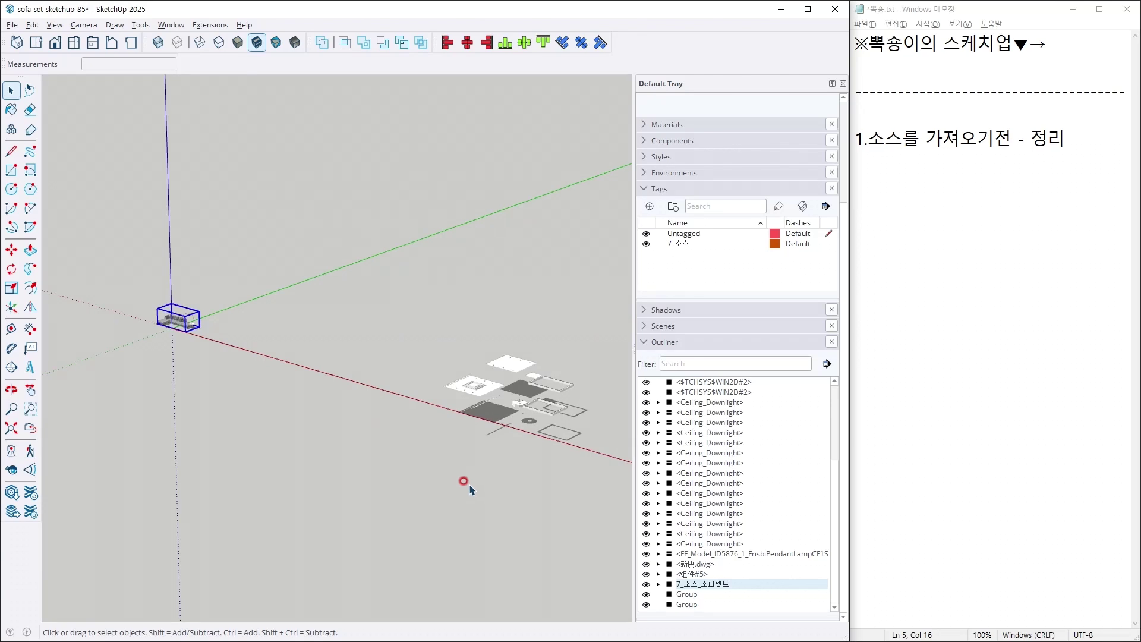
pyautogui.moveTo(424, 305); pyautogui.dragTo(415, 293)
pyautogui.press('Delete')
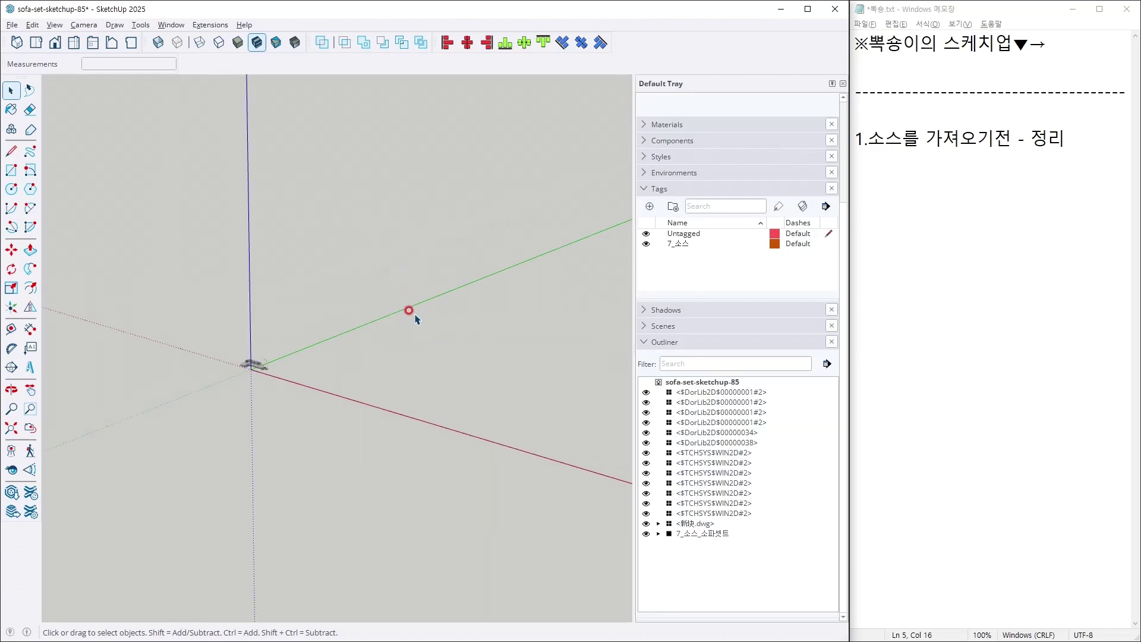
# Select the group 7_소스_소파셋트, invert the selection, and delete all remaining objects around it.
pyautogui.scroll(5, 284, 390)
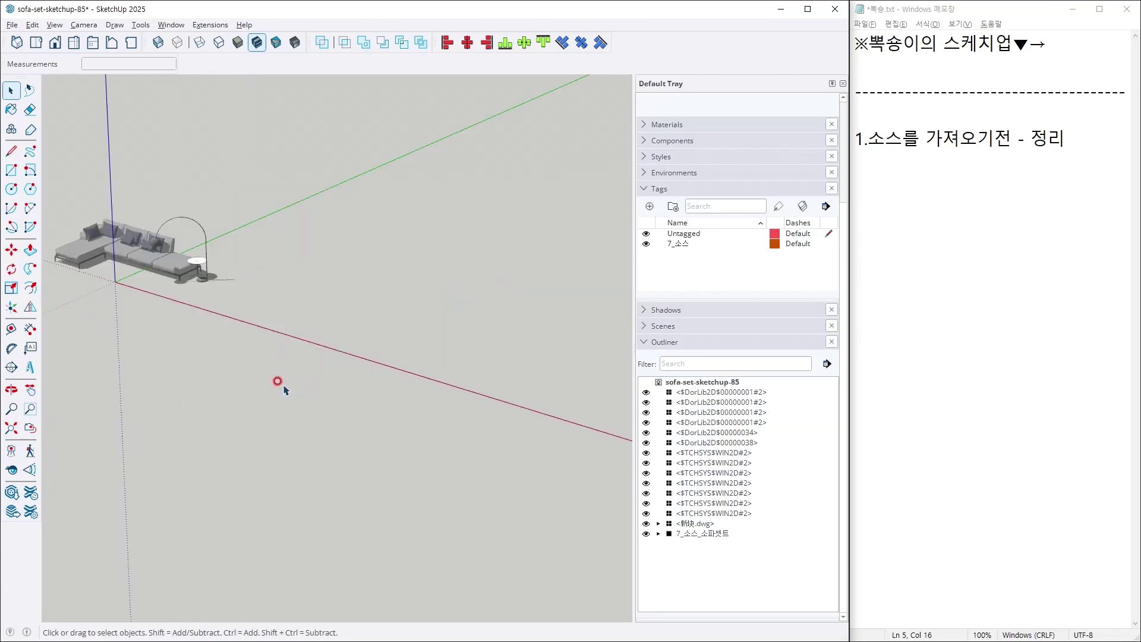
pyautogui.click(701, 533)
pyautogui.moveTo(387, 390); pyautogui.dragTo(434, 443, button='middle')
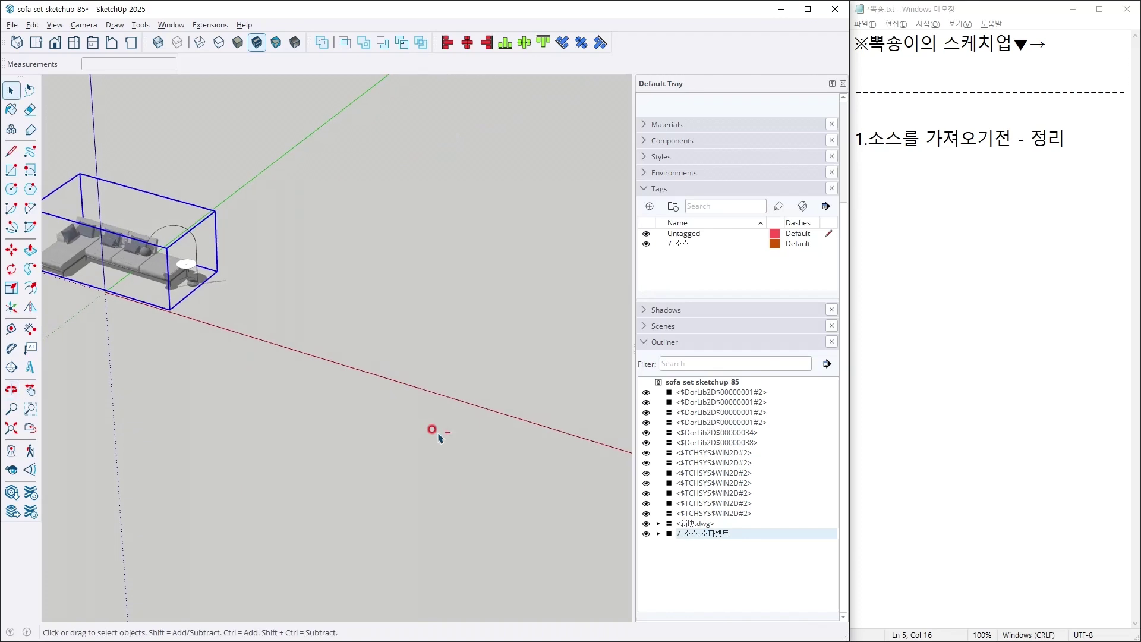
pyautogui.hotkey('ctrl', 'shift', 'i')
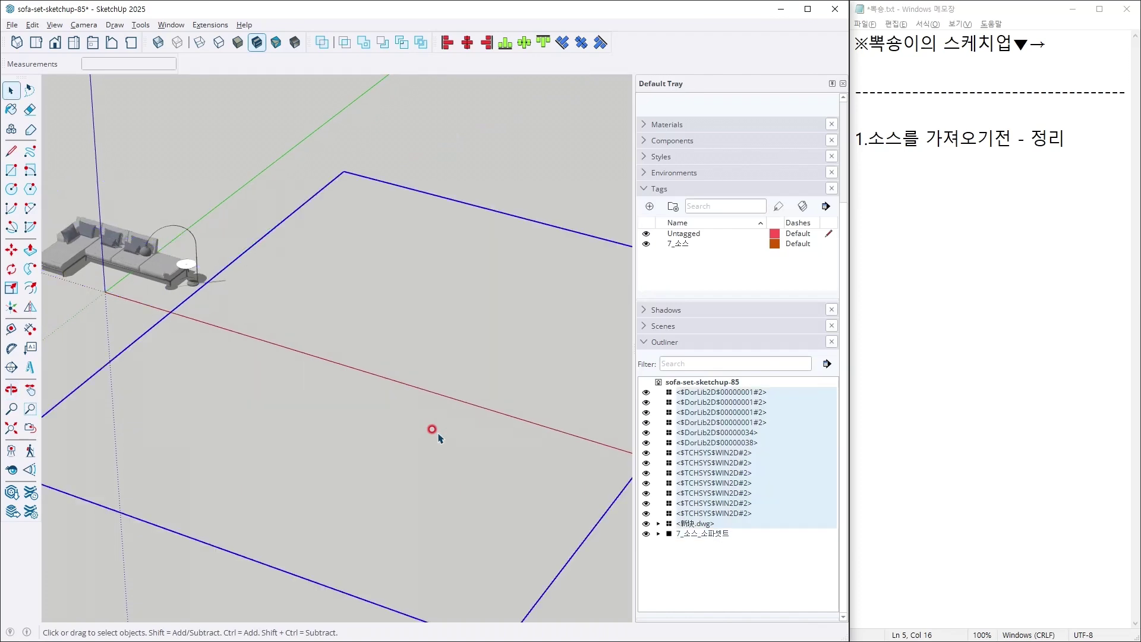
pyautogui.press('Delete')
pyautogui.hotkey('shift', 'z')
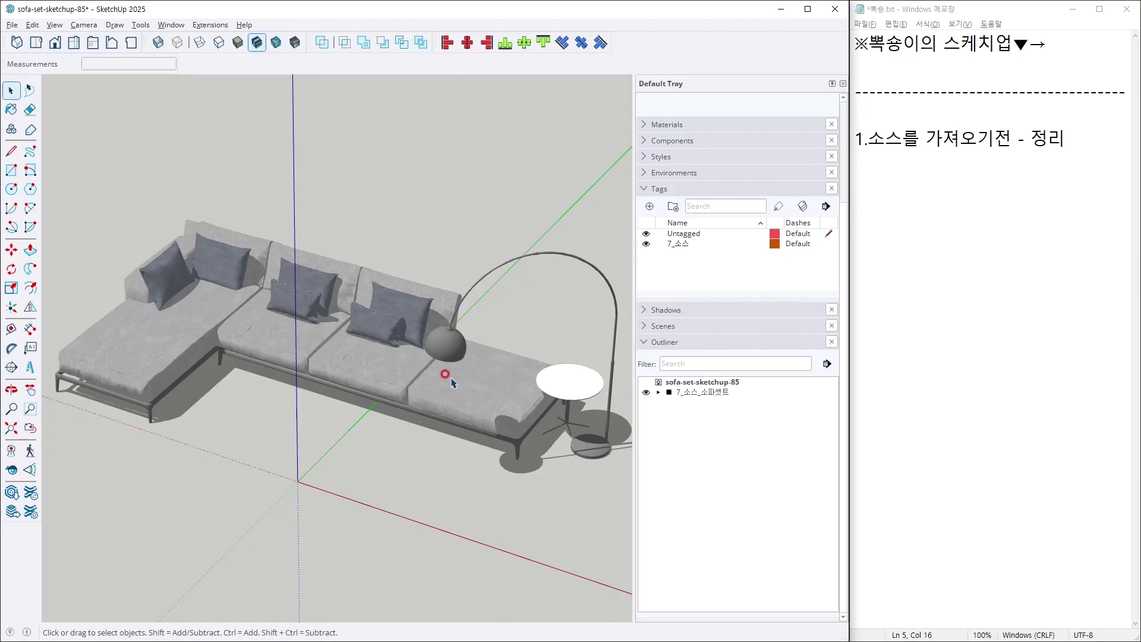
# Purge all unused items from the entire sofa model through its Model Info statistics.
pyautogui.moveTo(445, 374); pyautogui.dragTo(341, 245, button='middle')
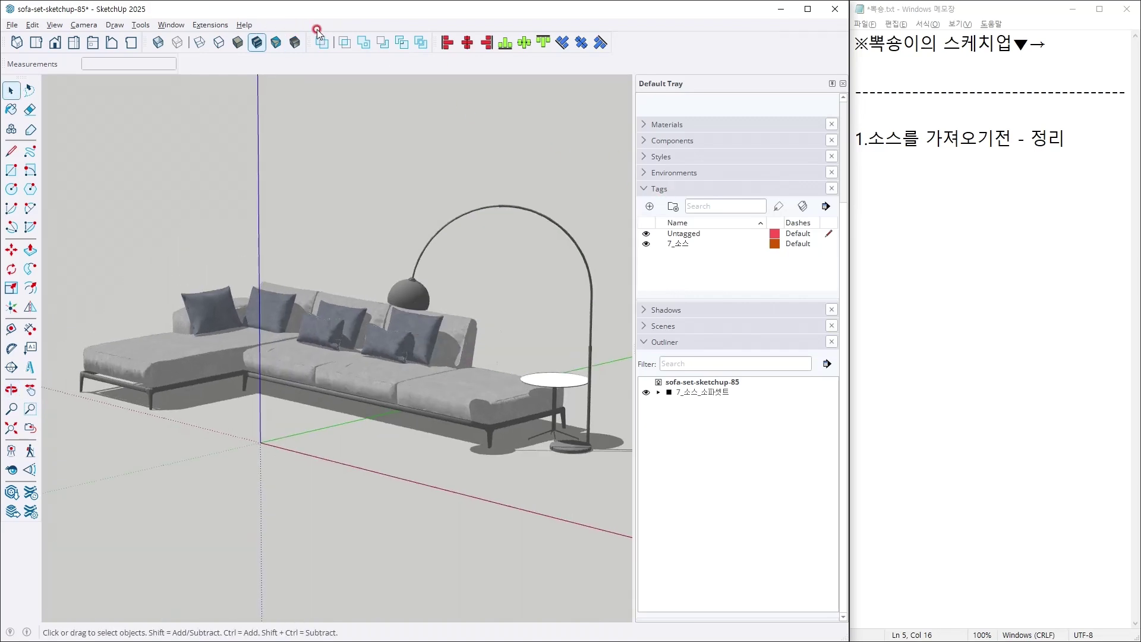
pyautogui.click(173, 26)
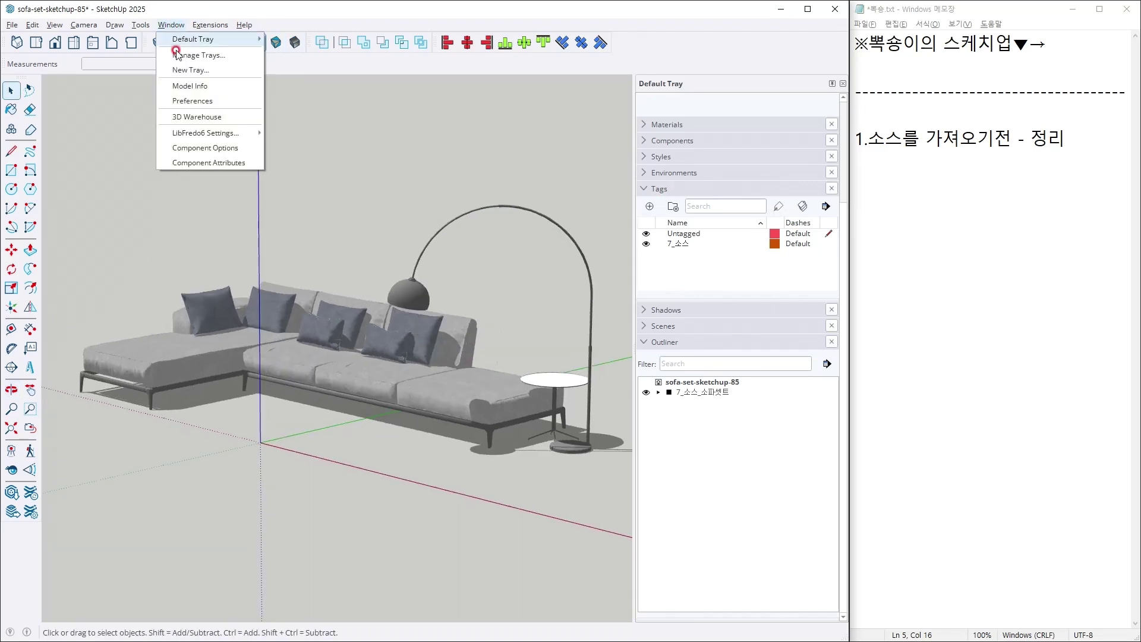
pyautogui.click(186, 86)
pyautogui.click(509, 286)
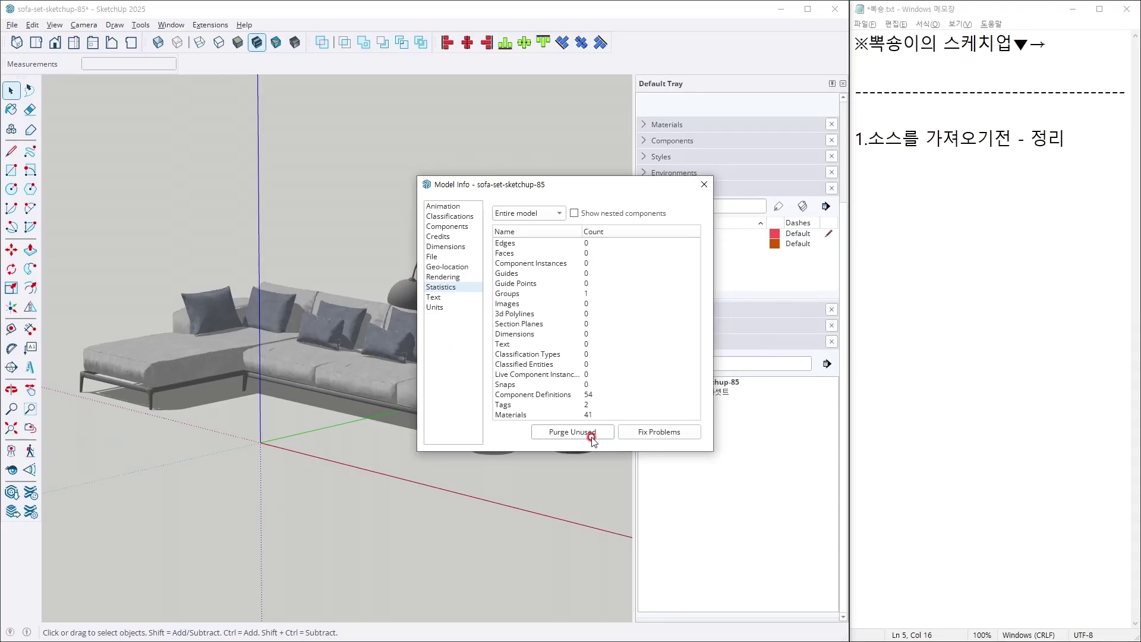
pyautogui.click(593, 446)
pyautogui.click(704, 185)
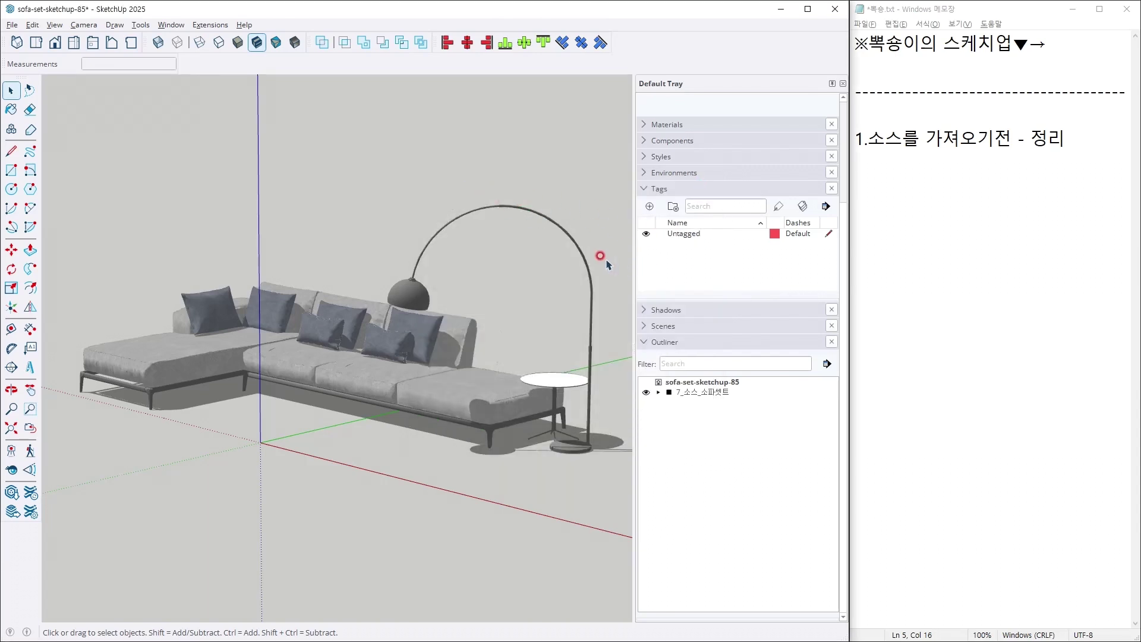
# Select the sofa set group, then magnify the tag list and frame the Untagged entry with a red rectangle.
pyautogui.click(471, 382)
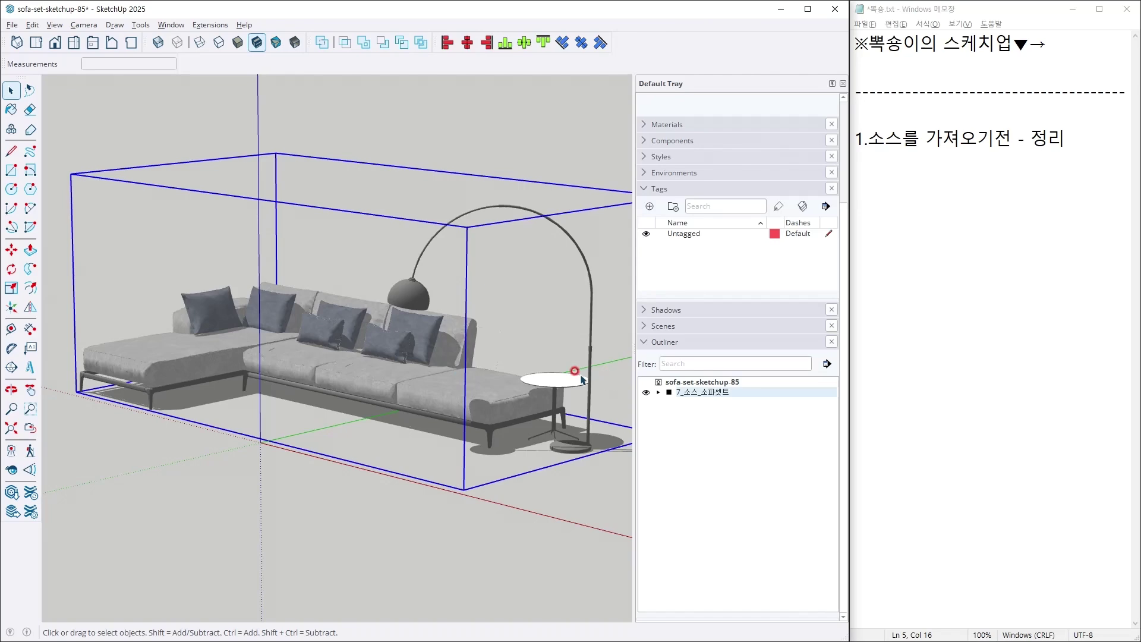
pyautogui.moveTo(447, 273); pyautogui.dragTo(482, 373, button='middle')
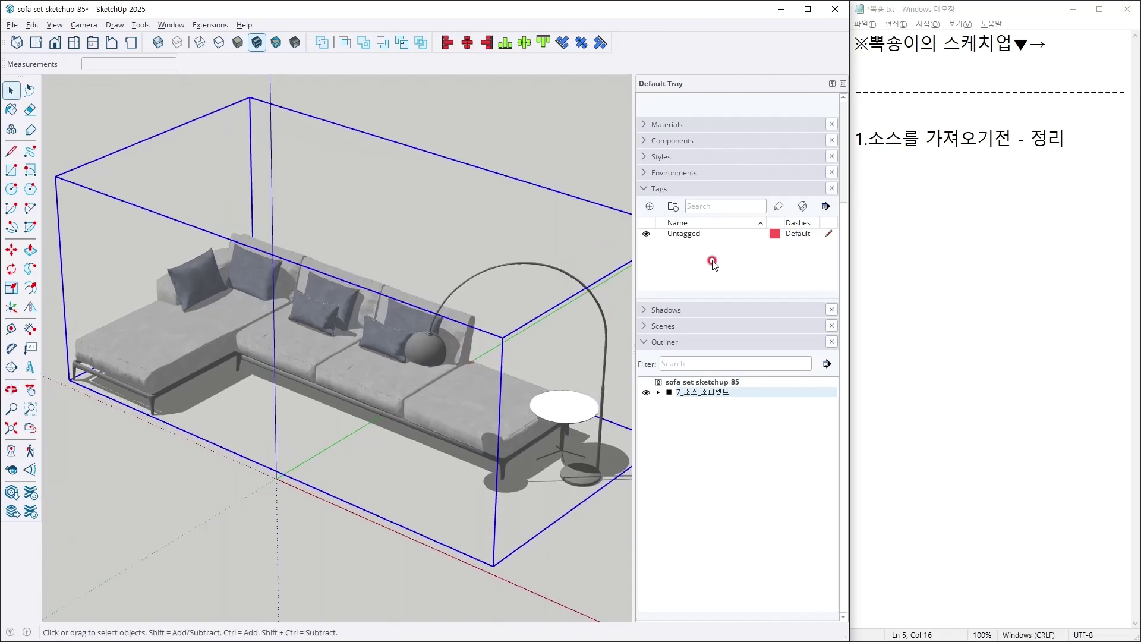
pyautogui.hotkey('ctrl', '1')
pyautogui.click(733, 245)
pyautogui.moveTo(534, 198)
pyautogui.keyDown('ctrl'); pyautogui.mouseDown()
pyautogui.moveTo(808, 259)
pyautogui.moveTo(985, 277)
pyautogui.mouseUp(); pyautogui.keyUp('ctrl')
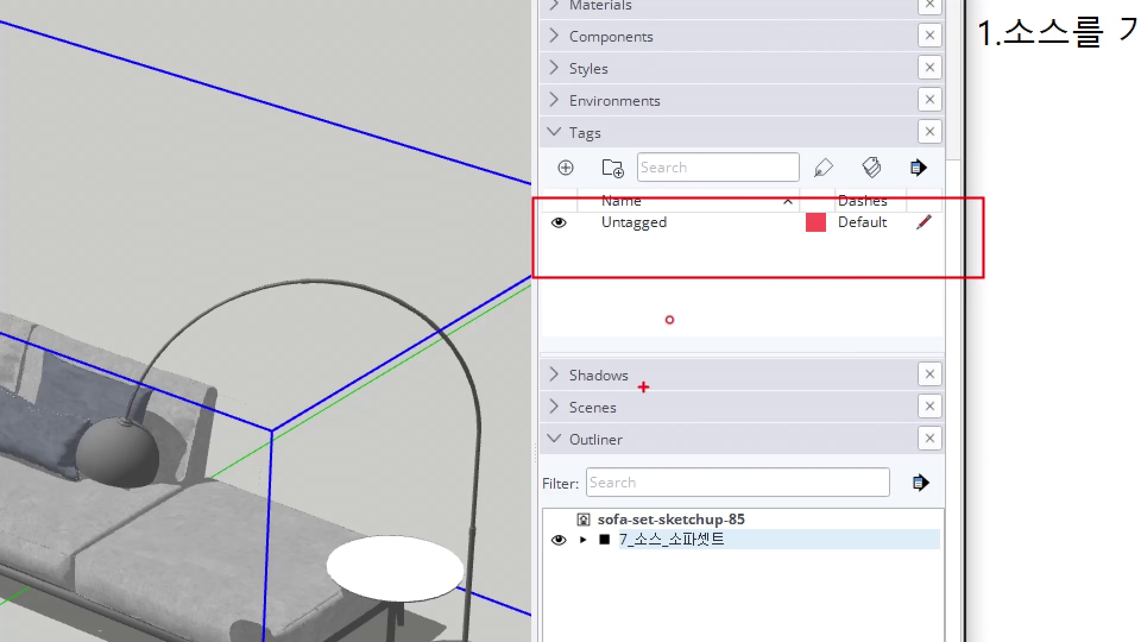
pyautogui.press('Escape')
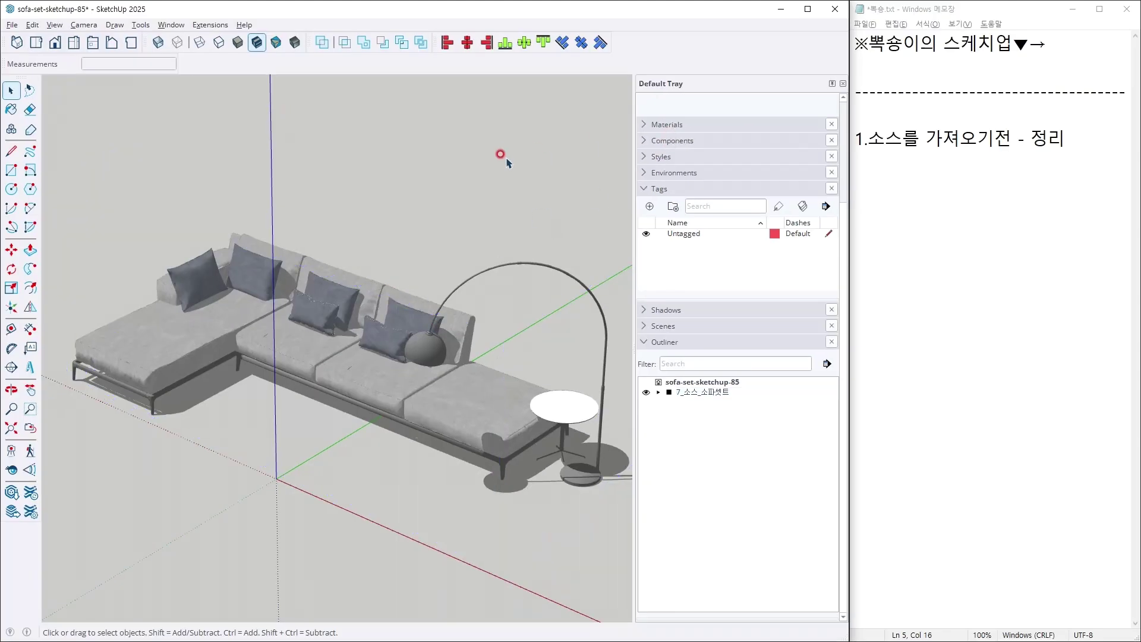
# Create the tag 7_소스 and assign the sofa set group to it.
pyautogui.click(677, 222)
pyautogui.click(680, 119)
pyautogui.hotkey('ctrl', 'a')
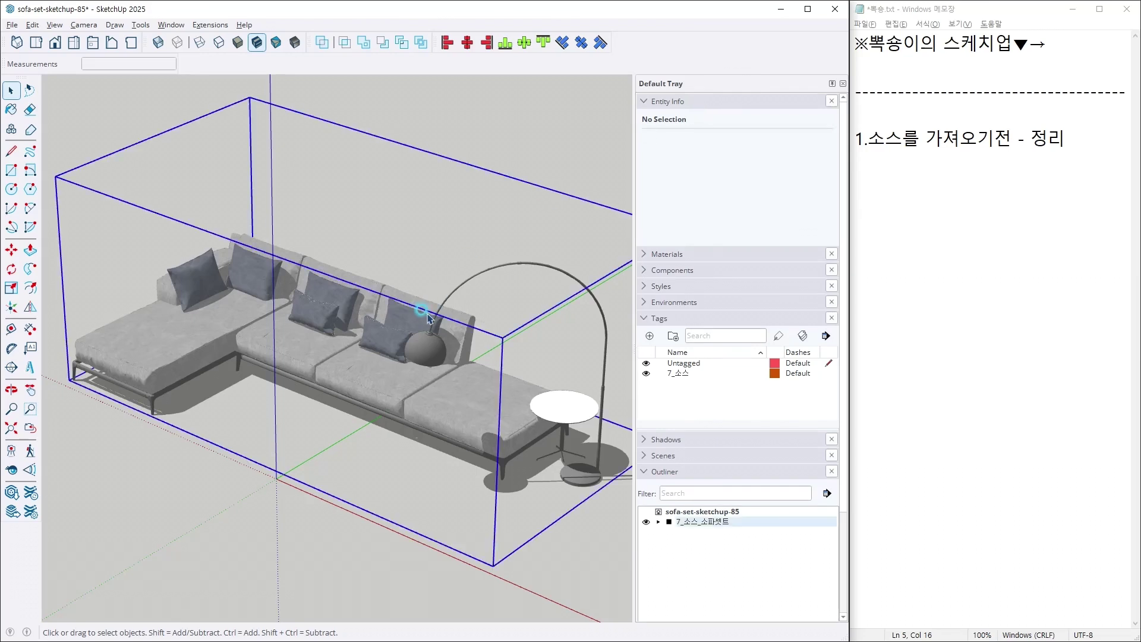
pyautogui.click(758, 141)
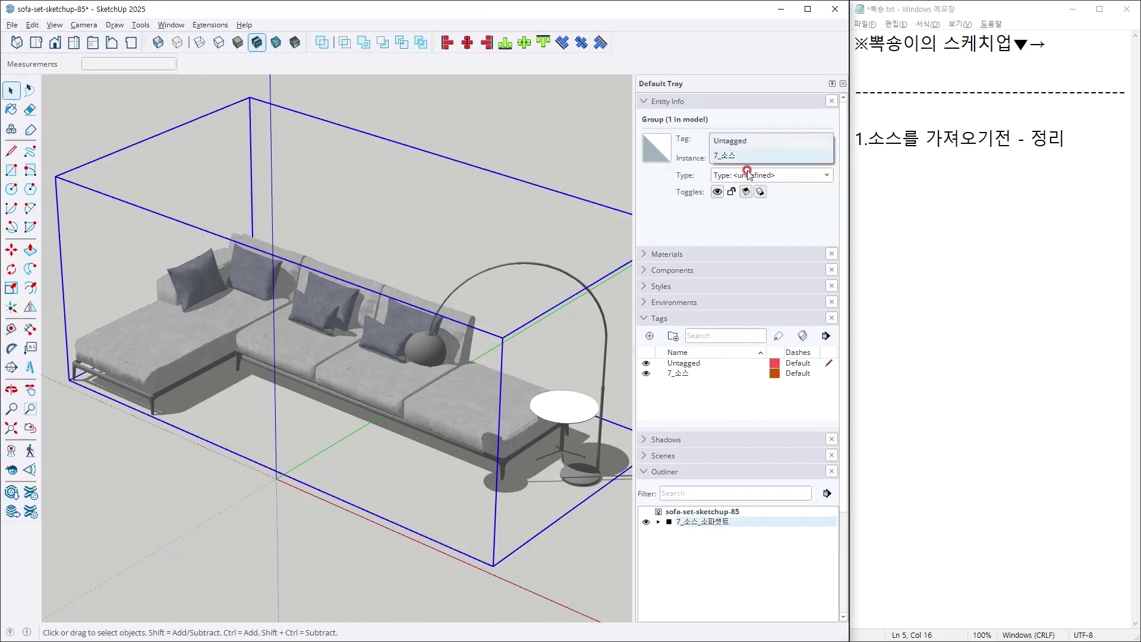
pyautogui.click(747, 155)
pyautogui.click(580, 206)
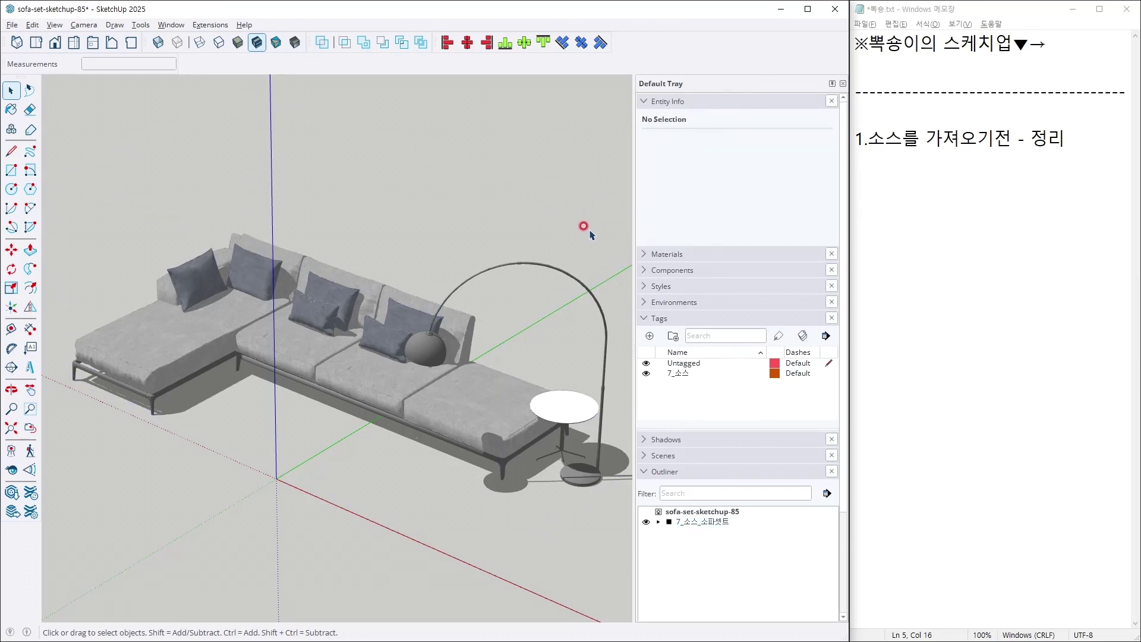
# Check the entire model's statistics in Model Info for component definitions, tags and materials.
pyautogui.click(211, 25)
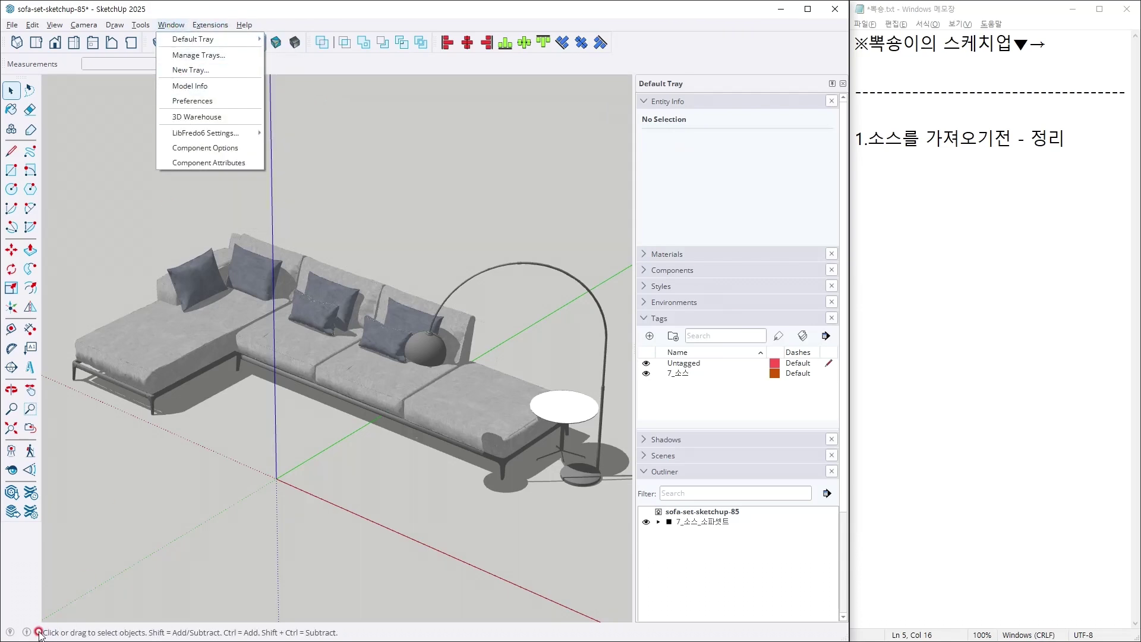
pyautogui.click(190, 86)
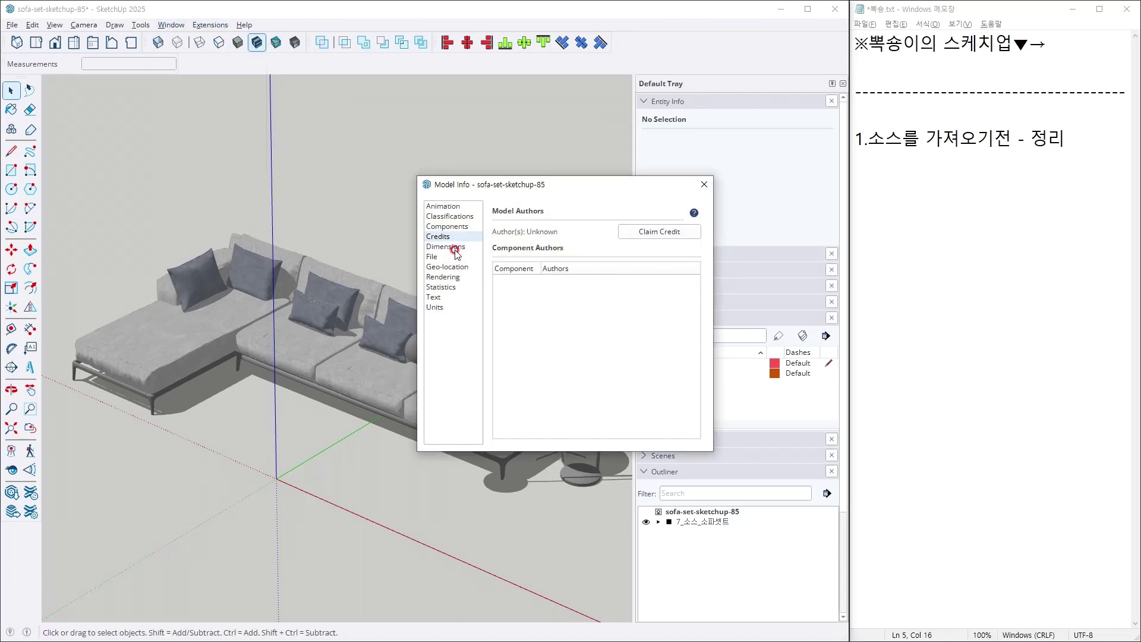
pyautogui.click(451, 287)
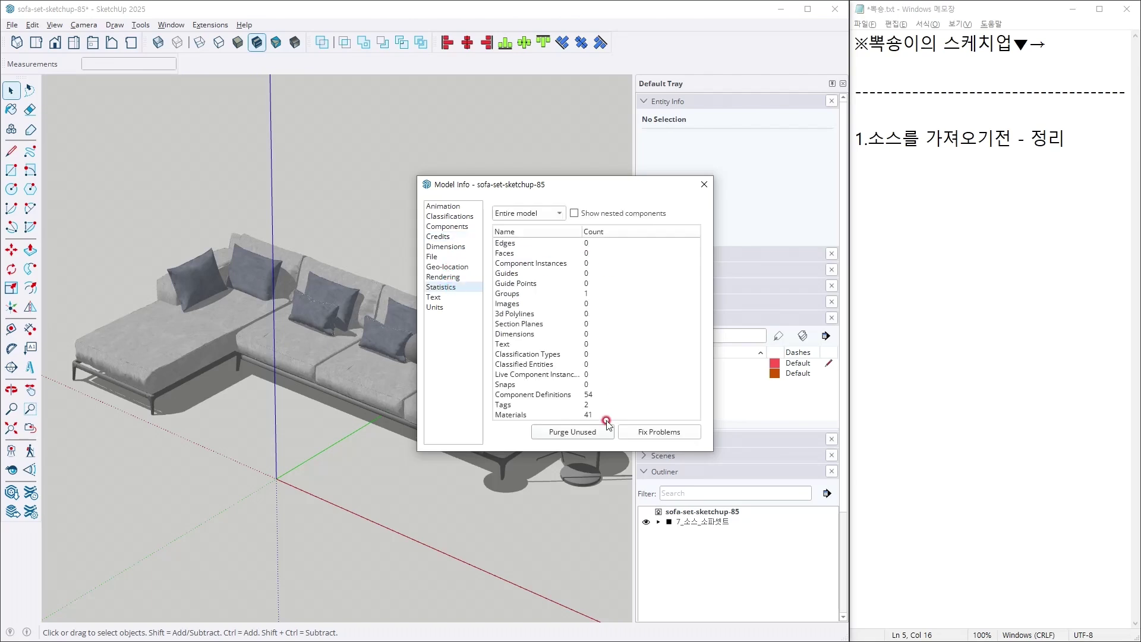
pyautogui.click(704, 182)
pyautogui.moveTo(525, 209); pyautogui.dragTo(498, 255, button='middle')
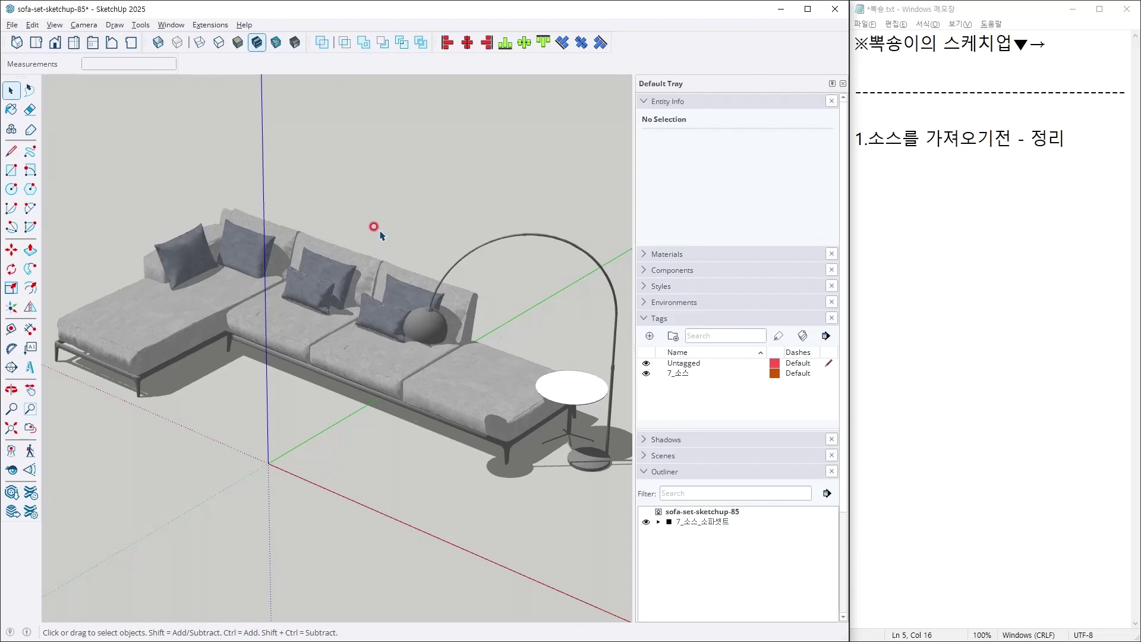
# Save the cleaned sofa model under the new file name SOUR in the MAPS folder.
pyautogui.click(11, 24)
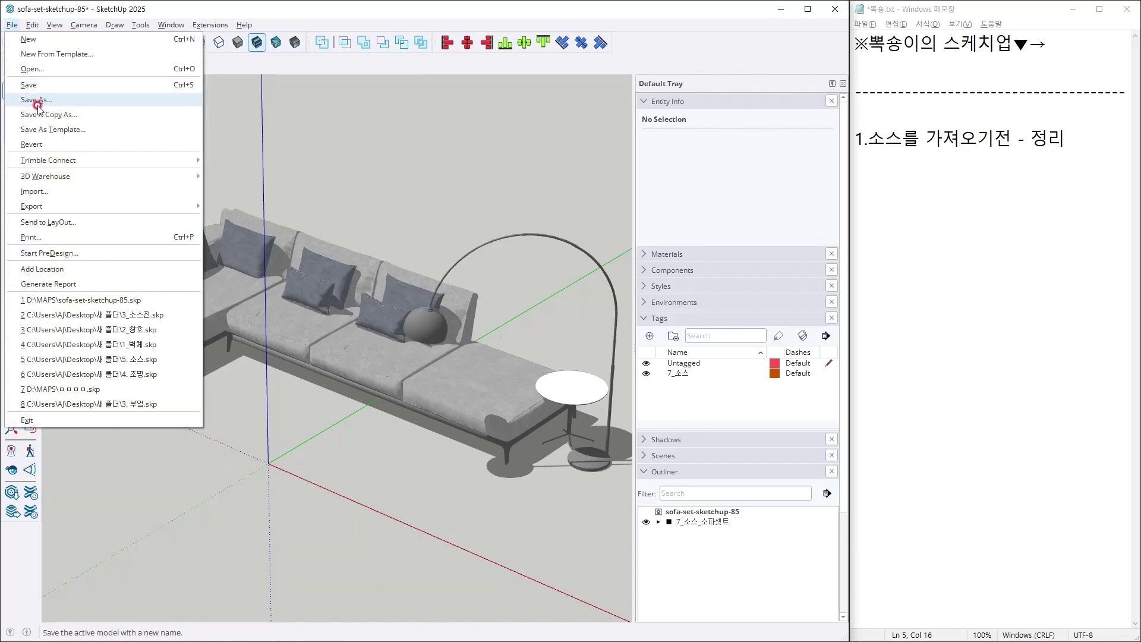
pyautogui.click(38, 105)
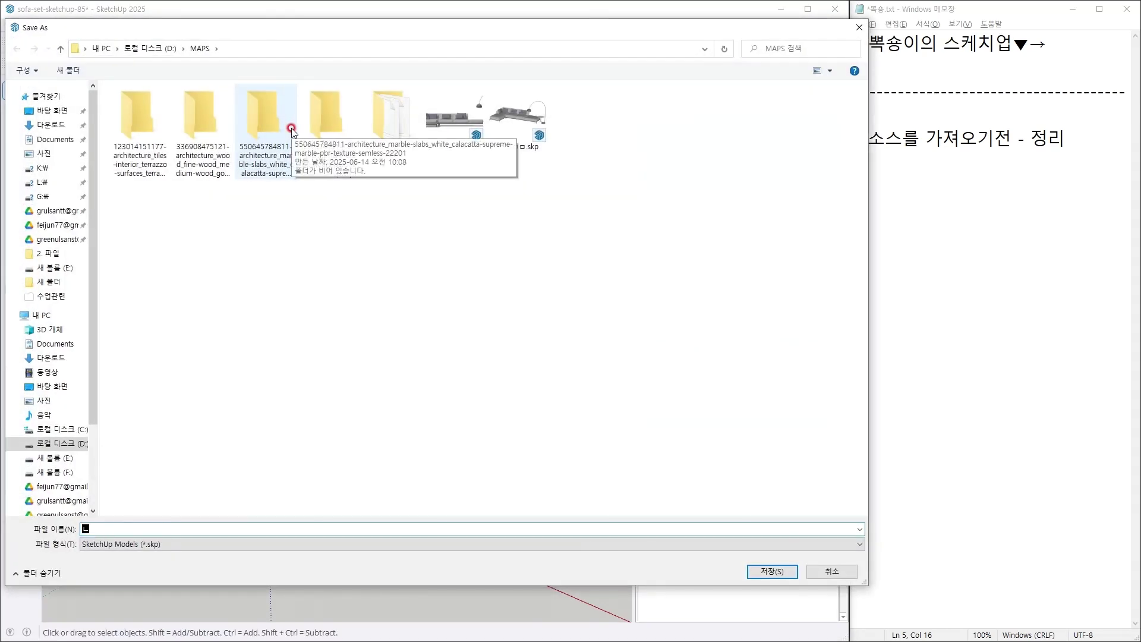
pyautogui.write('SOUR')
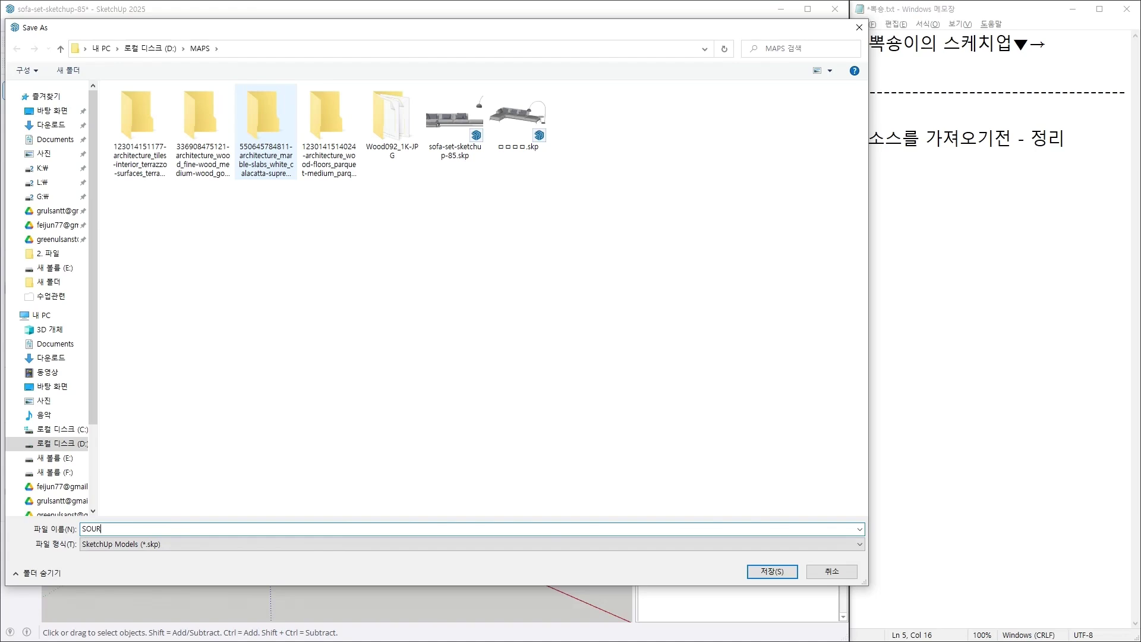
pyautogui.press('Return')
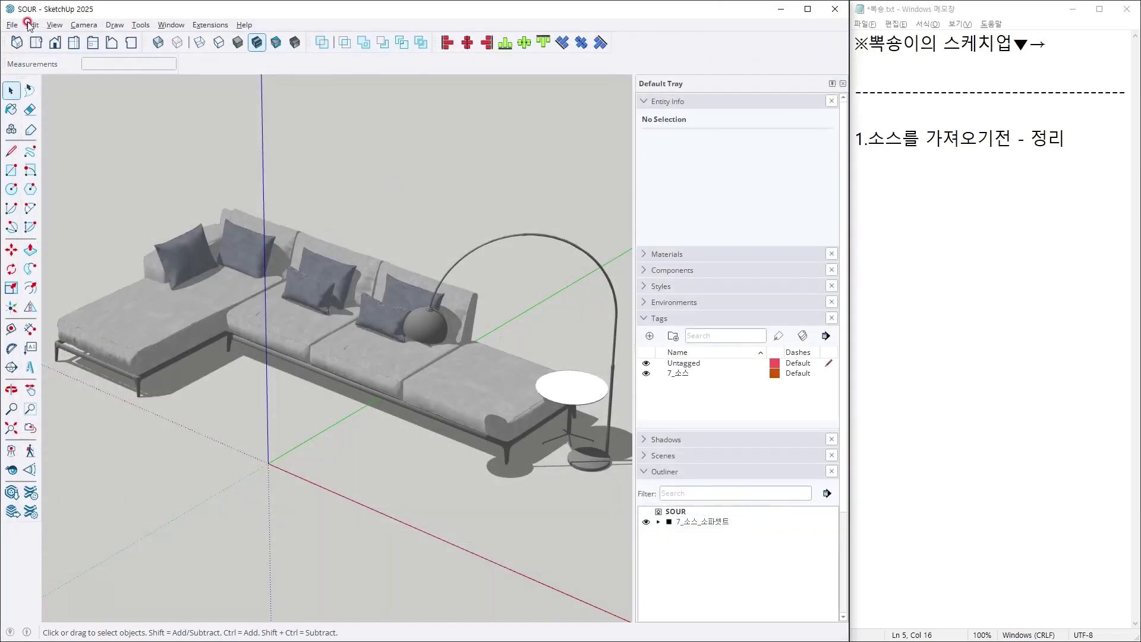
# Open the room model 3_소스전.skp and hide everything except the floor group 5_바닥.
pyautogui.click(11, 26)
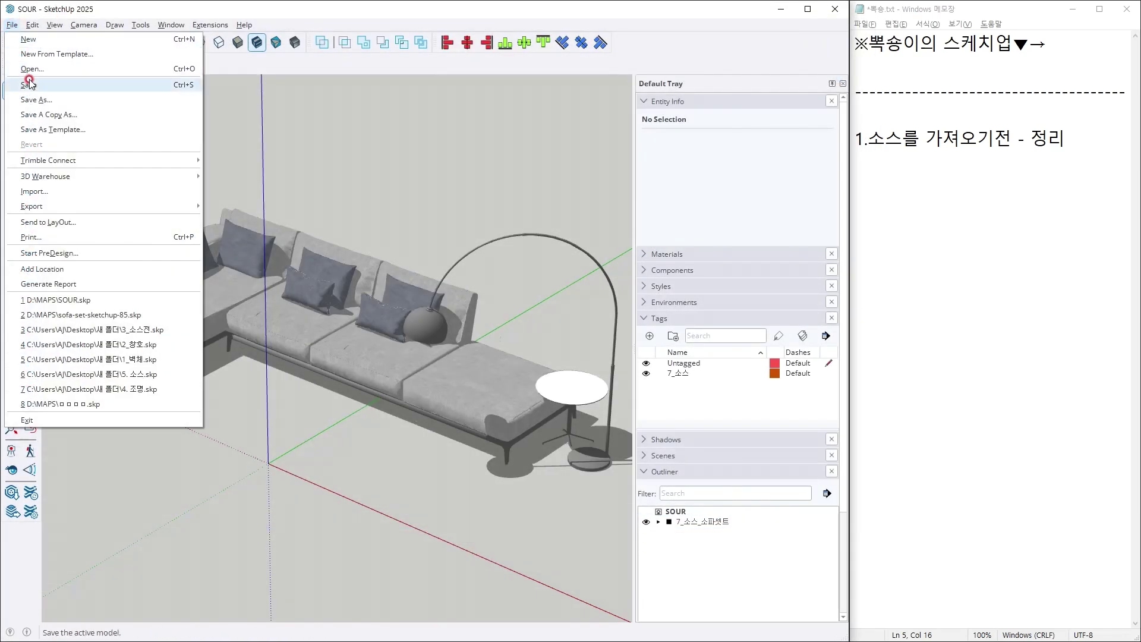
pyautogui.click(128, 331)
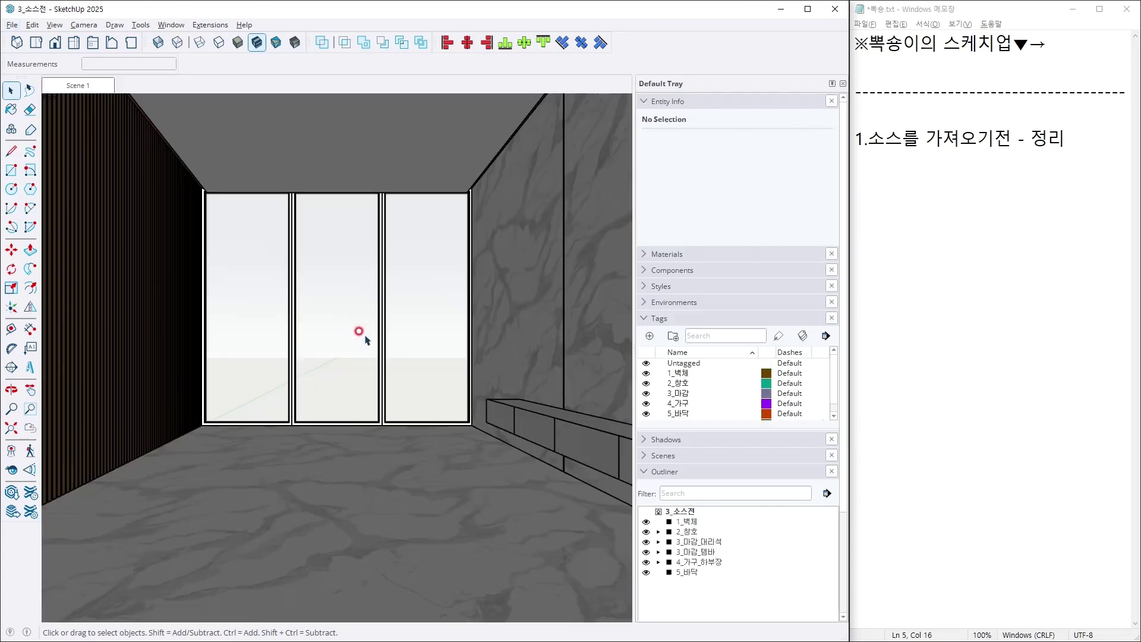
pyautogui.click(434, 548)
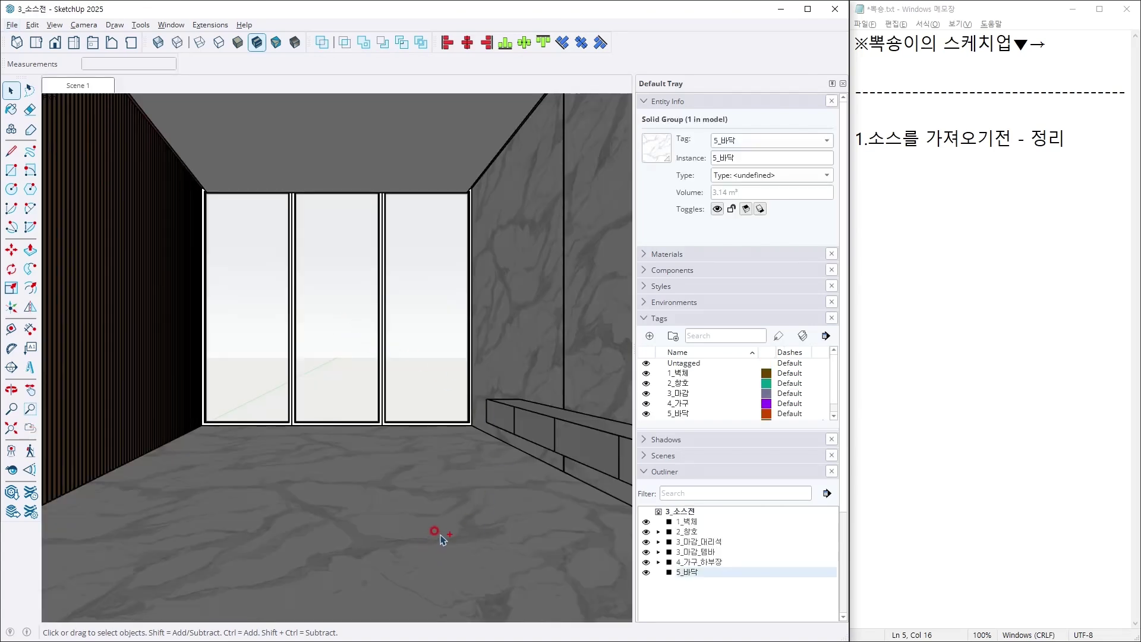
pyautogui.hotkey('ctrl', 'shift', 'i')
pyautogui.press('h')
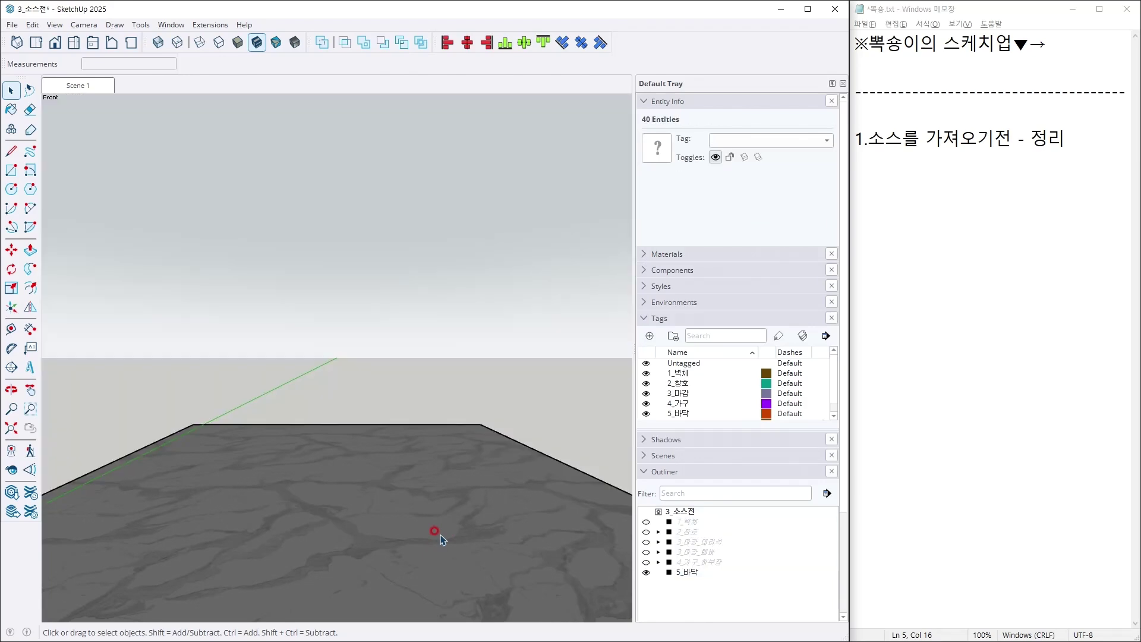
pyautogui.moveTo(426, 511); pyautogui.dragTo(630, 372, button='middle')
pyautogui.scroll(-1, 716, 405)
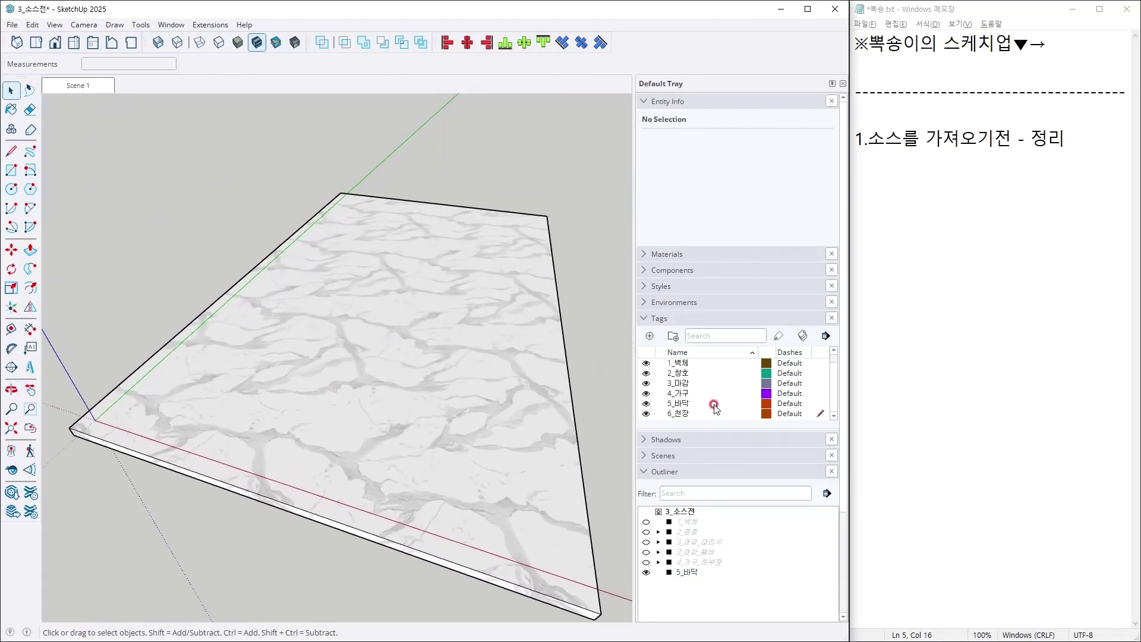
# Import SOUR.skp from the MAPS folder and place the sofa set on the marble floor.
pyautogui.click(7, 27)
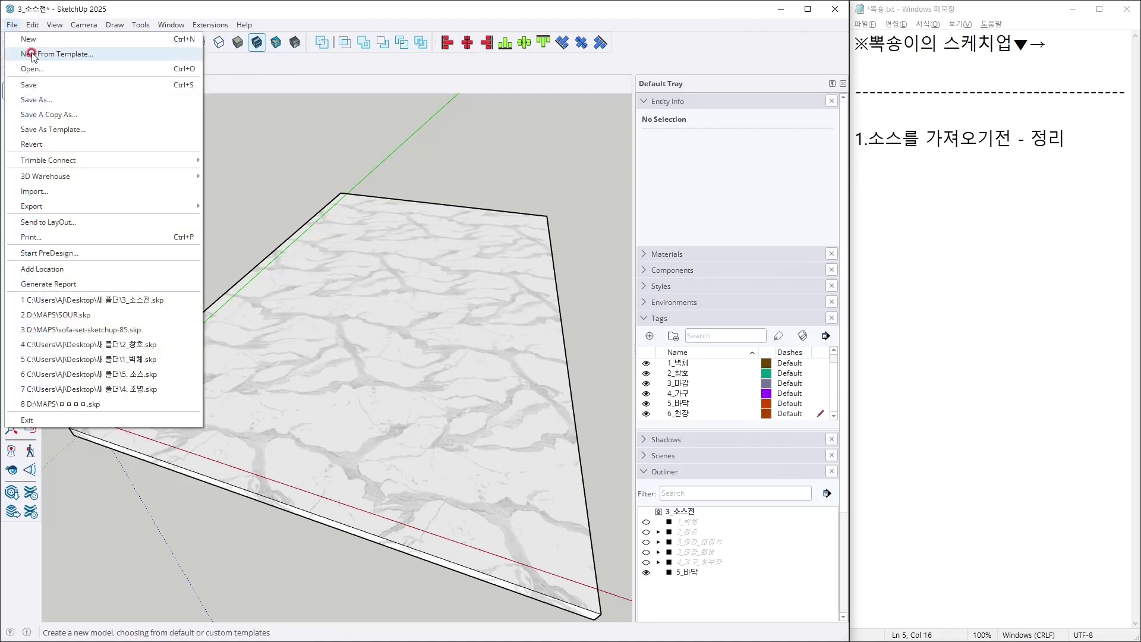
pyautogui.click(62, 194)
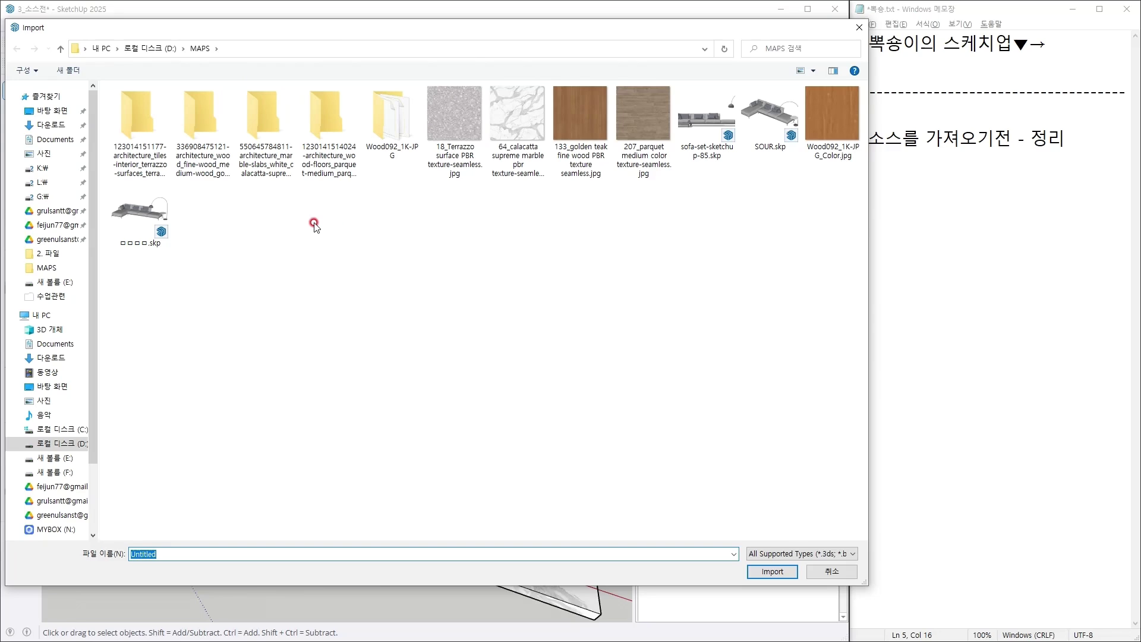
pyautogui.click(769, 119)
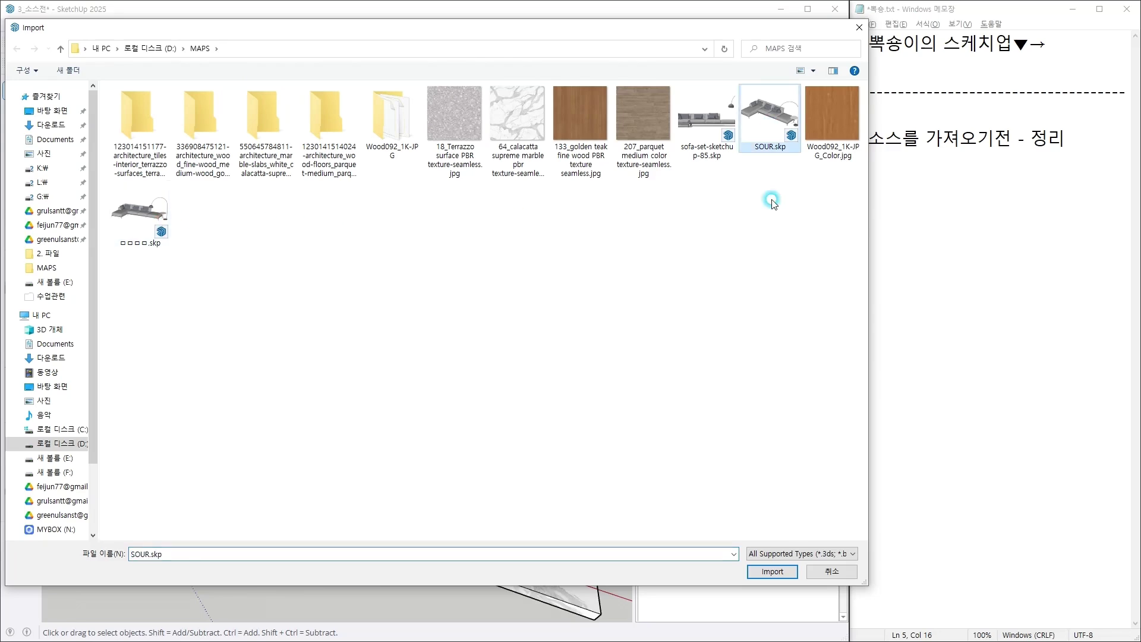
pyautogui.click(776, 573)
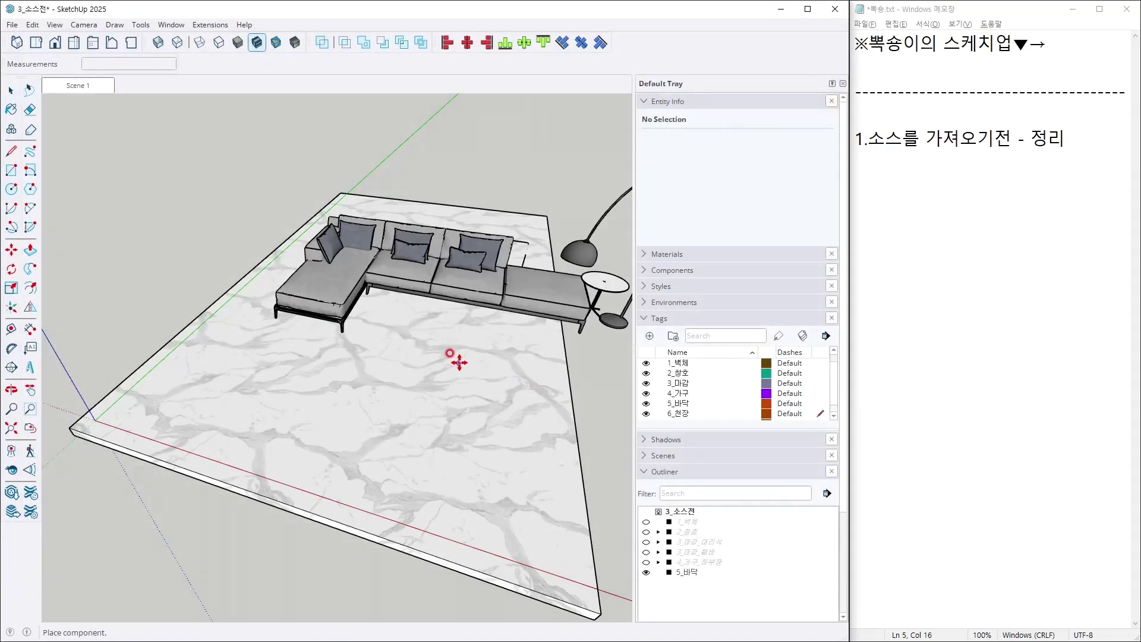
pyautogui.click(399, 369)
pyautogui.moveTo(455, 352); pyautogui.dragTo(472, 331, button='middle')
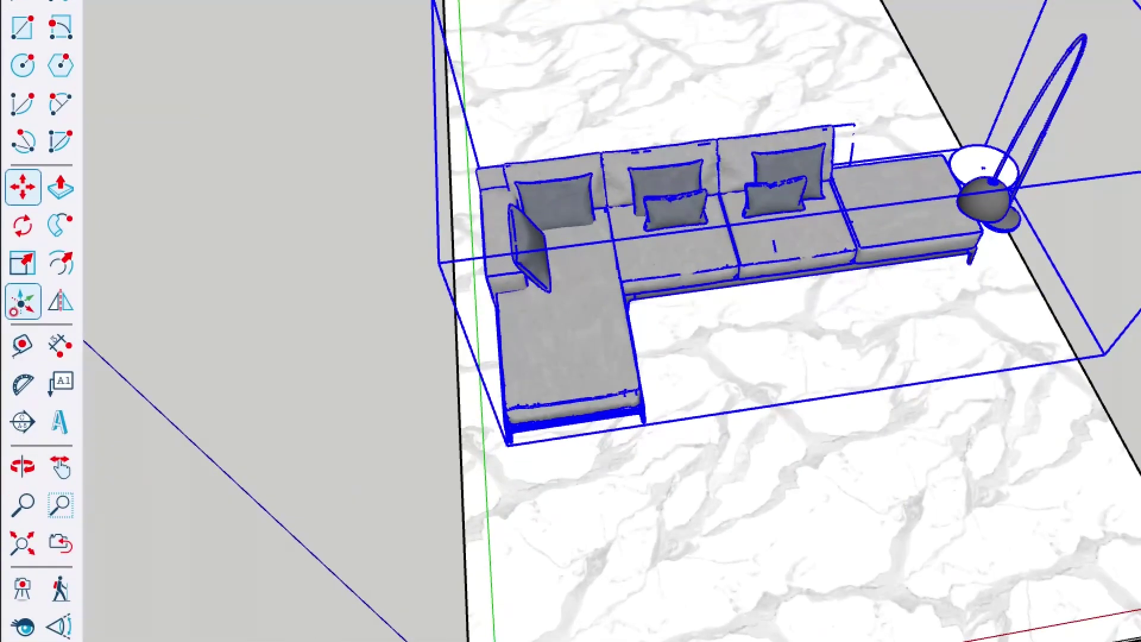
# Rotate the imported sofa set 90 degrees horizontally about a point near its front corner.
pyautogui.click(23, 225)
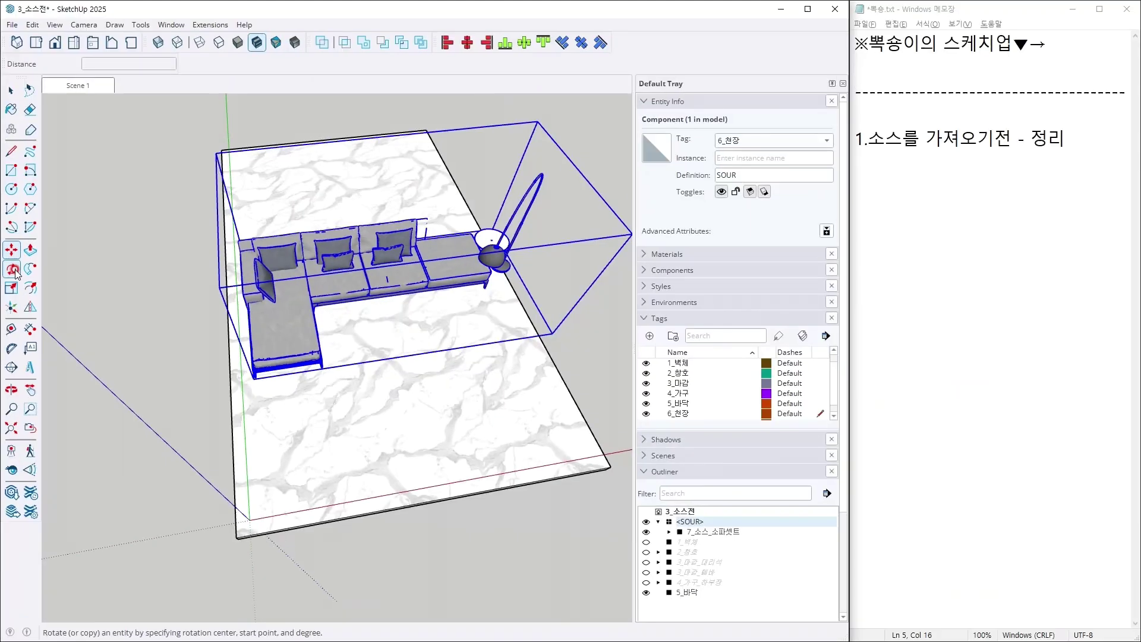
pyautogui.click(255, 398)
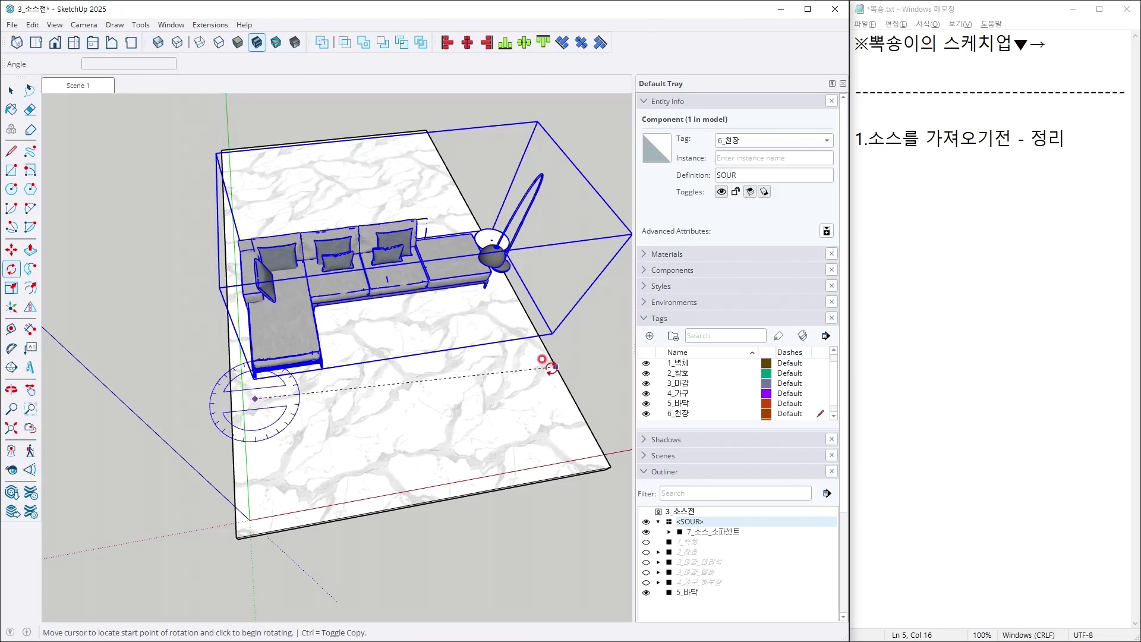
pyautogui.click(547, 355)
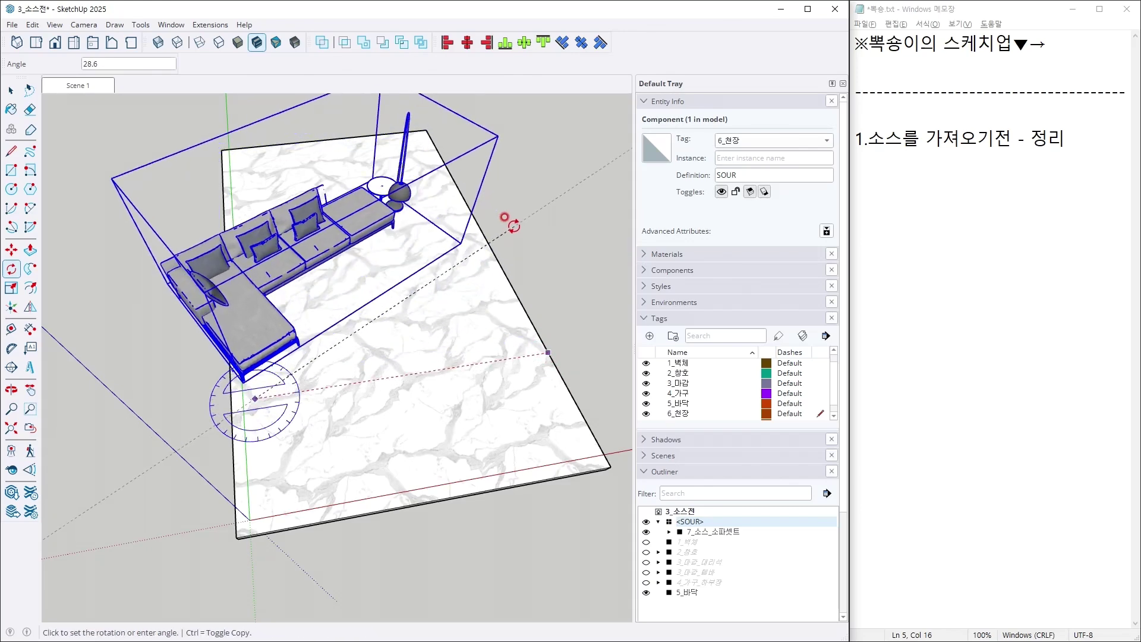
pyautogui.click(505, 218)
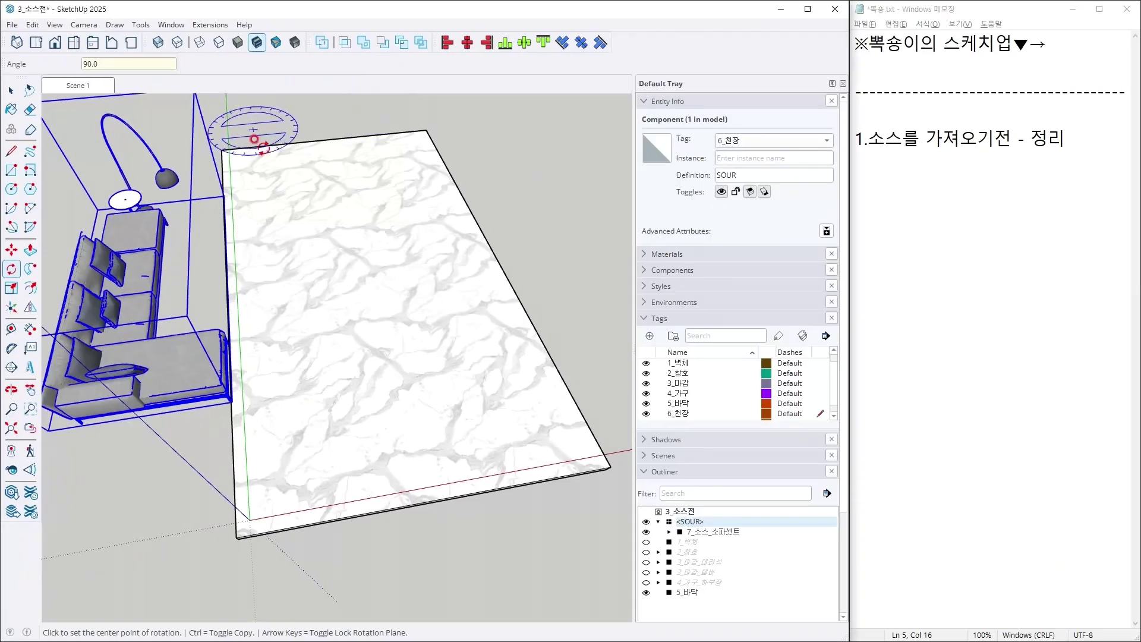
pyautogui.press('space')
# Move the sofa set about 2800 mm along the red axis back onto the floor slab.
pyautogui.scroll(5, 229, 410)
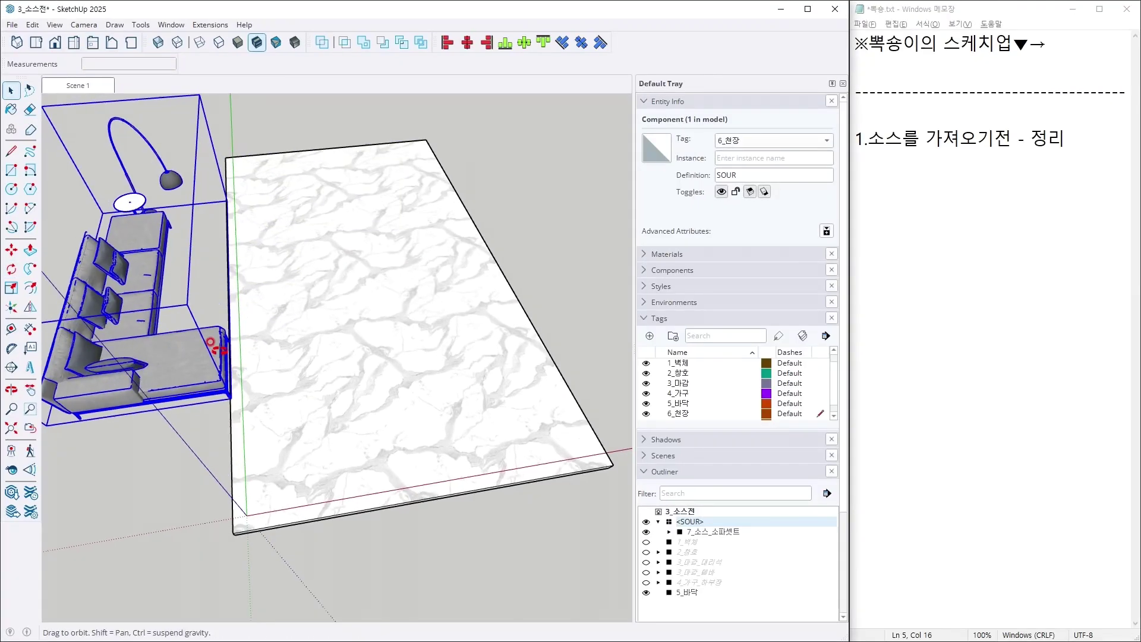
pyautogui.press('m')
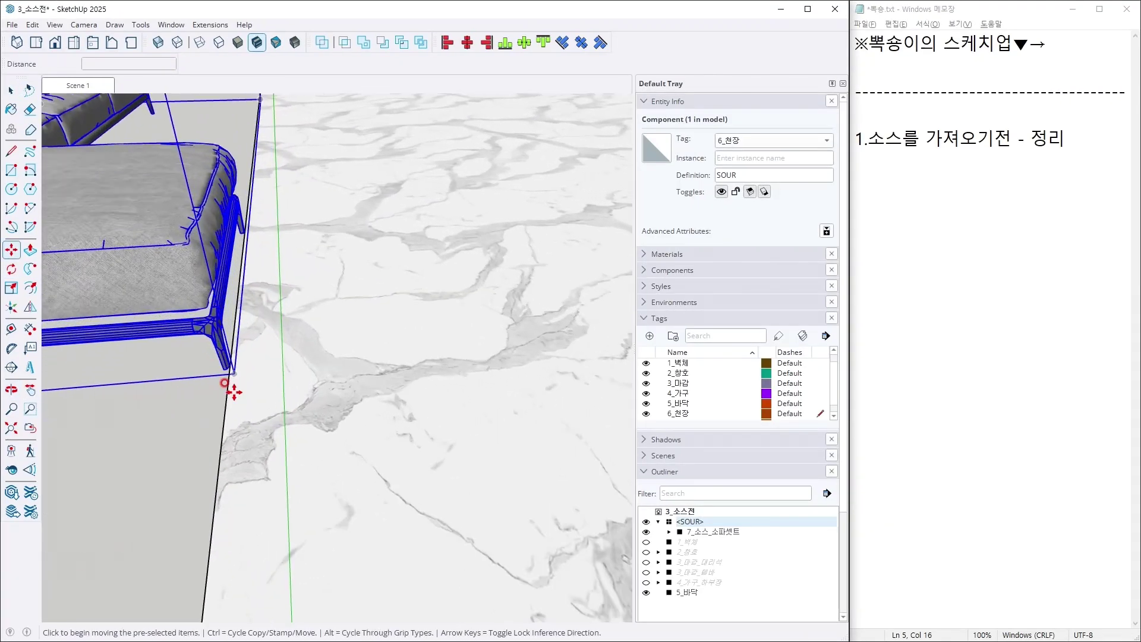
pyautogui.scroll(2, 234, 391)
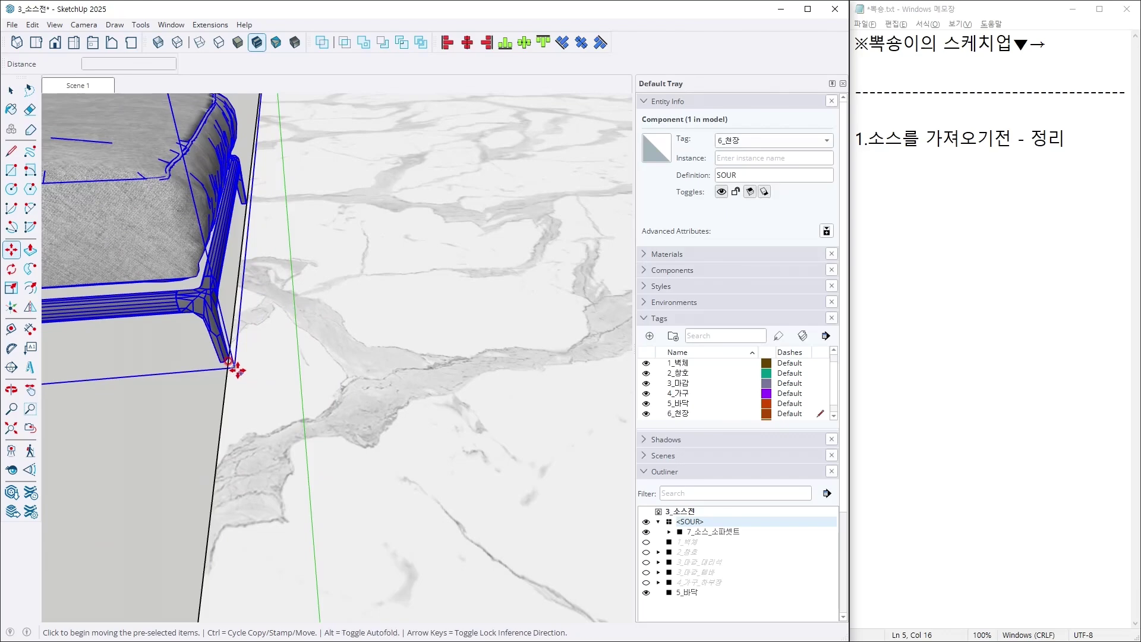
pyautogui.click(236, 370)
pyautogui.scroll(-8, 236, 370)
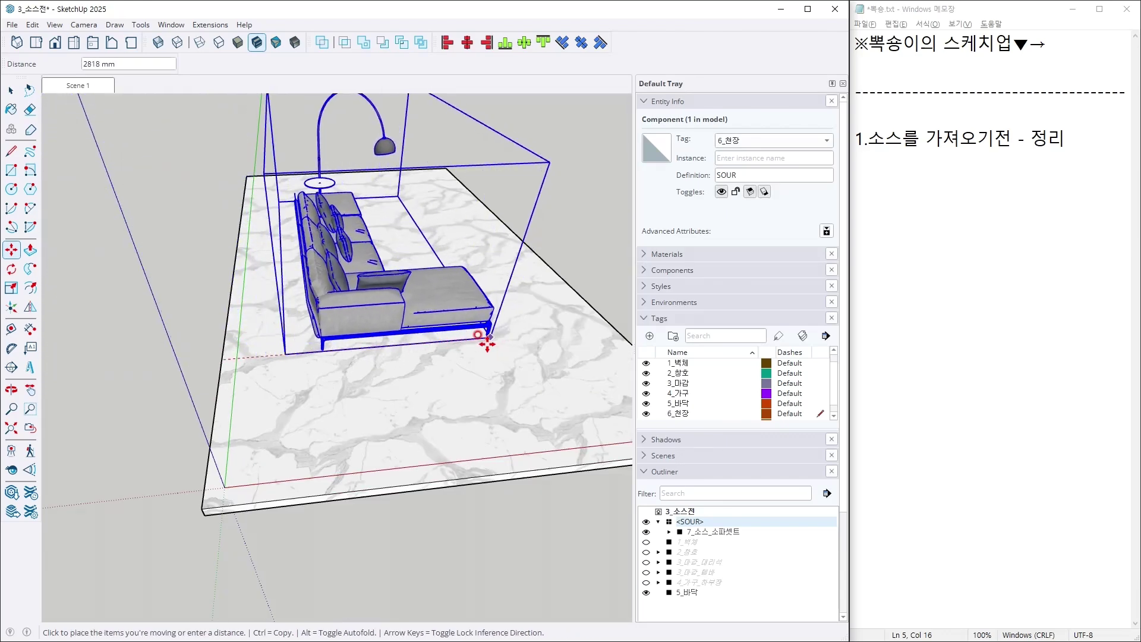
pyautogui.click(471, 333)
pyautogui.press('space')
# Lift the sofa set off the floor and snap its lower back corner onto the floor slab's near top corner.
pyautogui.moveTo(471, 333); pyautogui.dragTo(281, 318, button='middle')
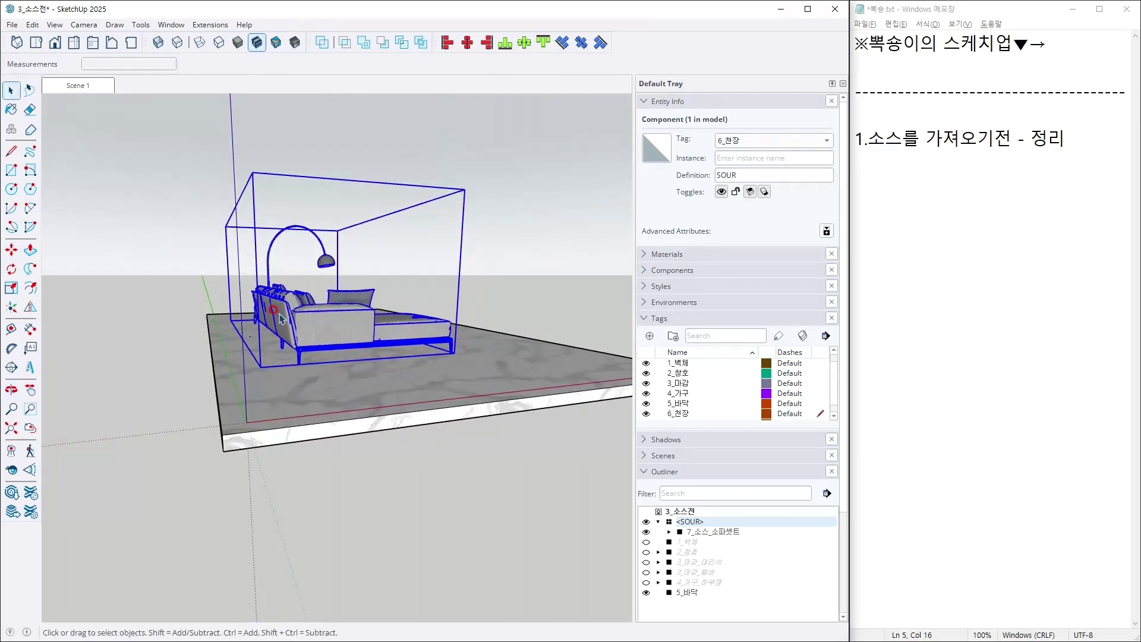
pyautogui.press('m')
pyautogui.click(256, 363)
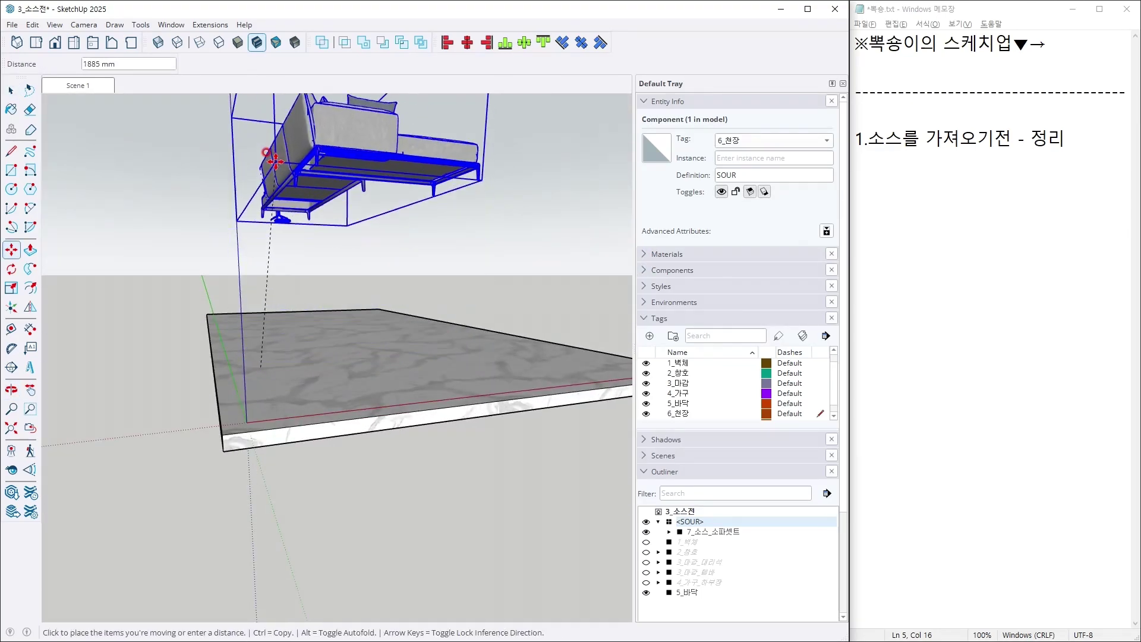
pyautogui.click(273, 162)
pyautogui.click(274, 161)
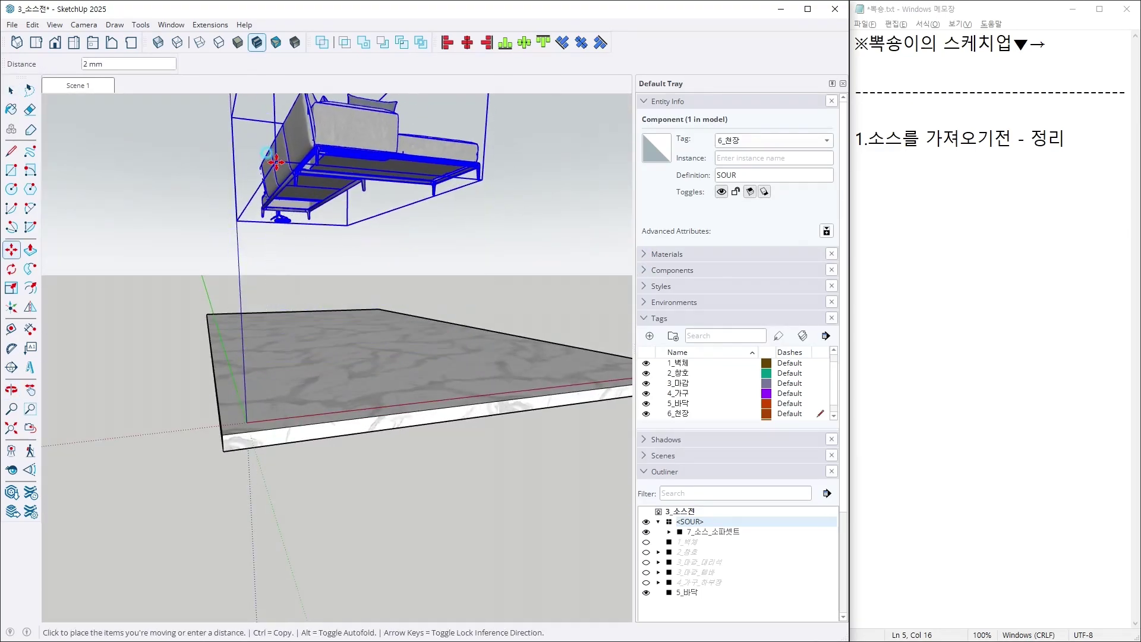
pyautogui.click(222, 434)
# Move the sofa set about 2455 mm along the green axis, keeping it against the floor's long edge.
pyautogui.moveTo(342, 347); pyautogui.dragTo(357, 522, button='middle')
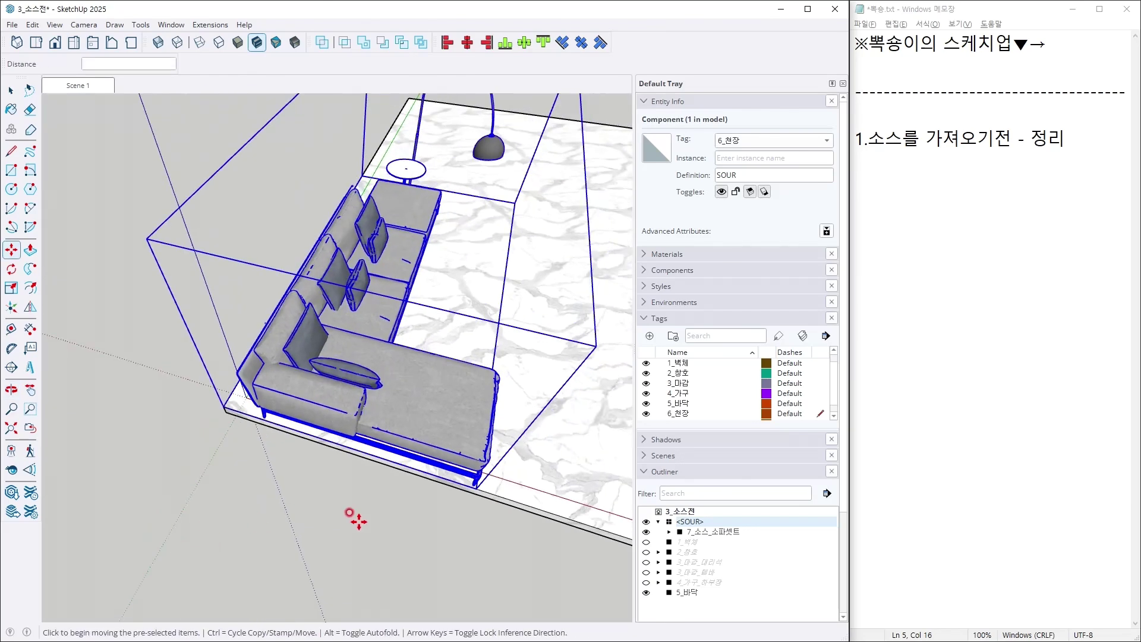
pyautogui.click(478, 488)
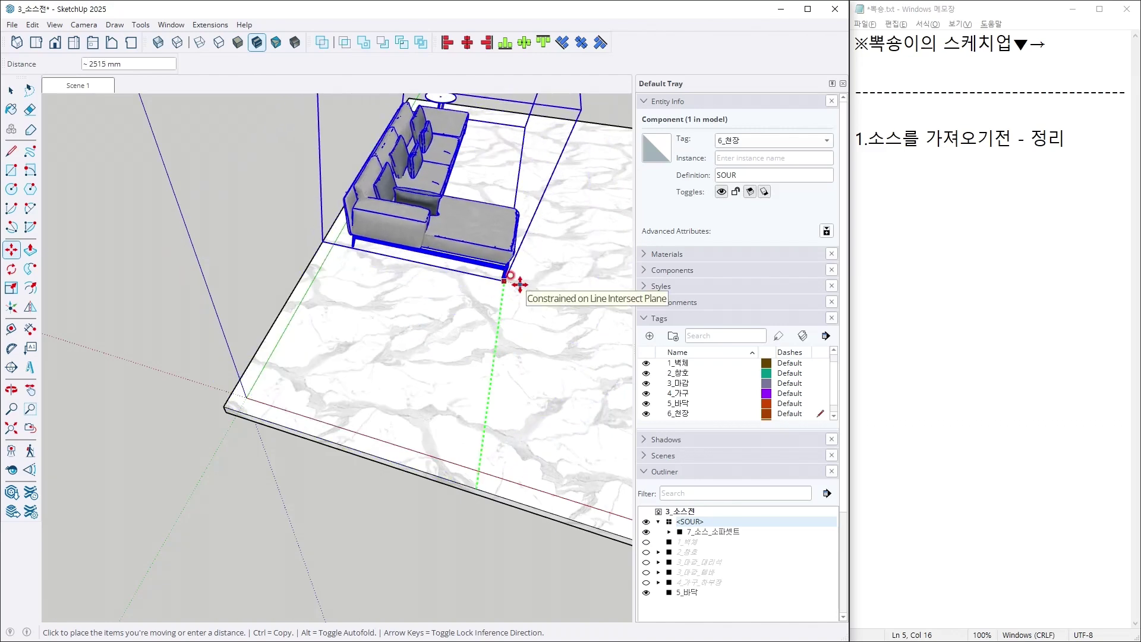
pyautogui.click(507, 286)
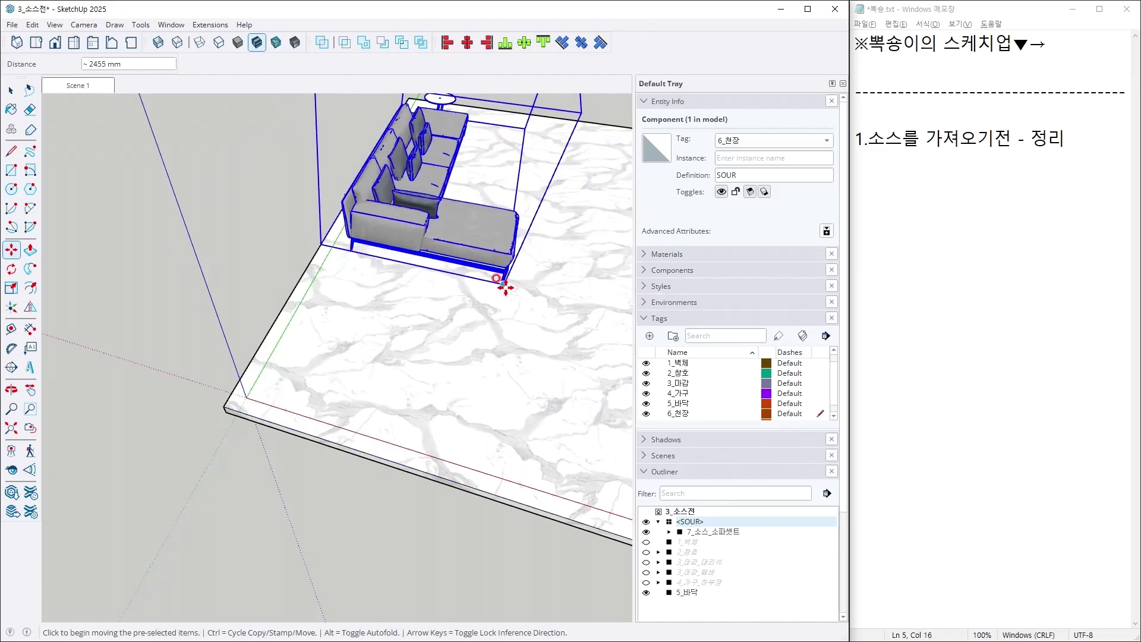
# Move the sofa set 366 mm along the red axis away from the floor's long edge, and return to the Scene 1 view.
pyautogui.click(505, 287)
pyautogui.click(538, 289)
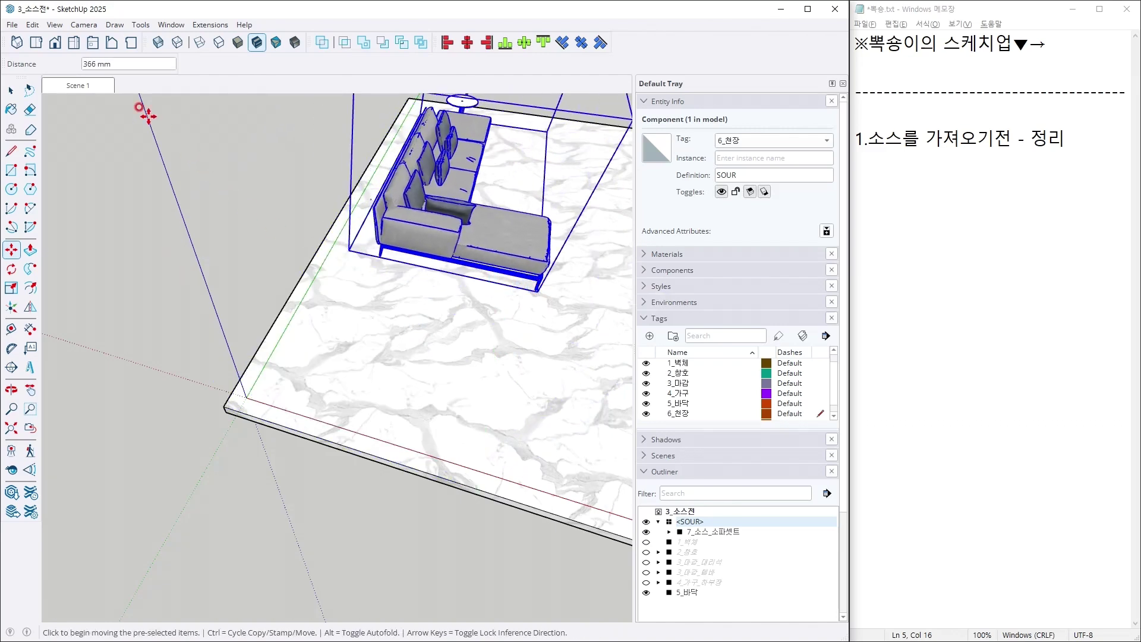
pyautogui.click(92, 85)
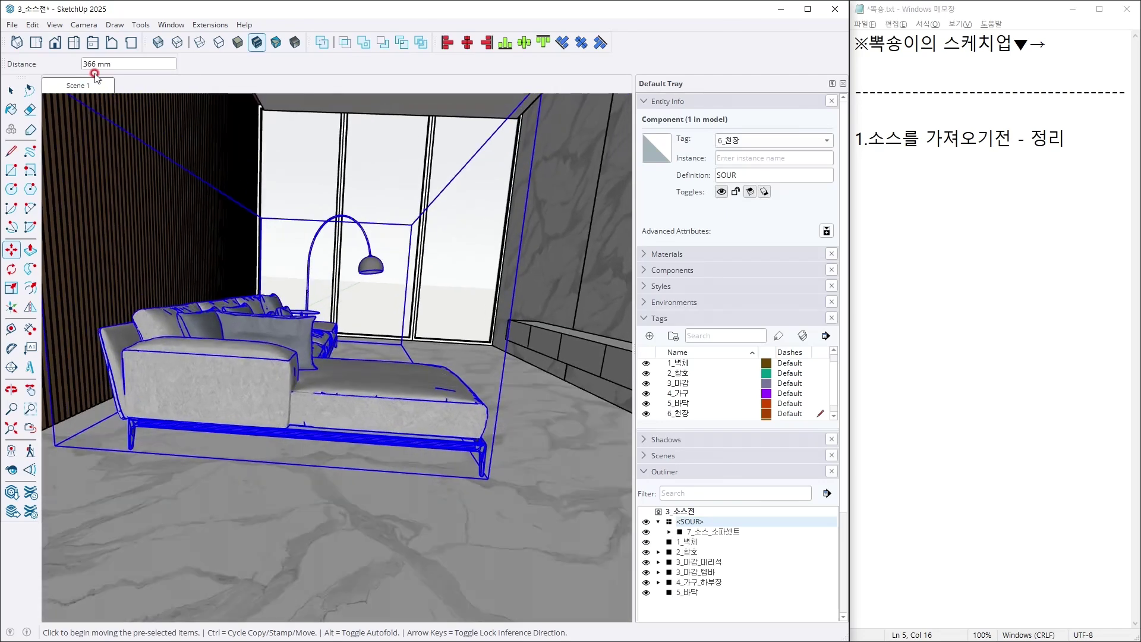
pyautogui.press('space')
pyautogui.click(510, 528)
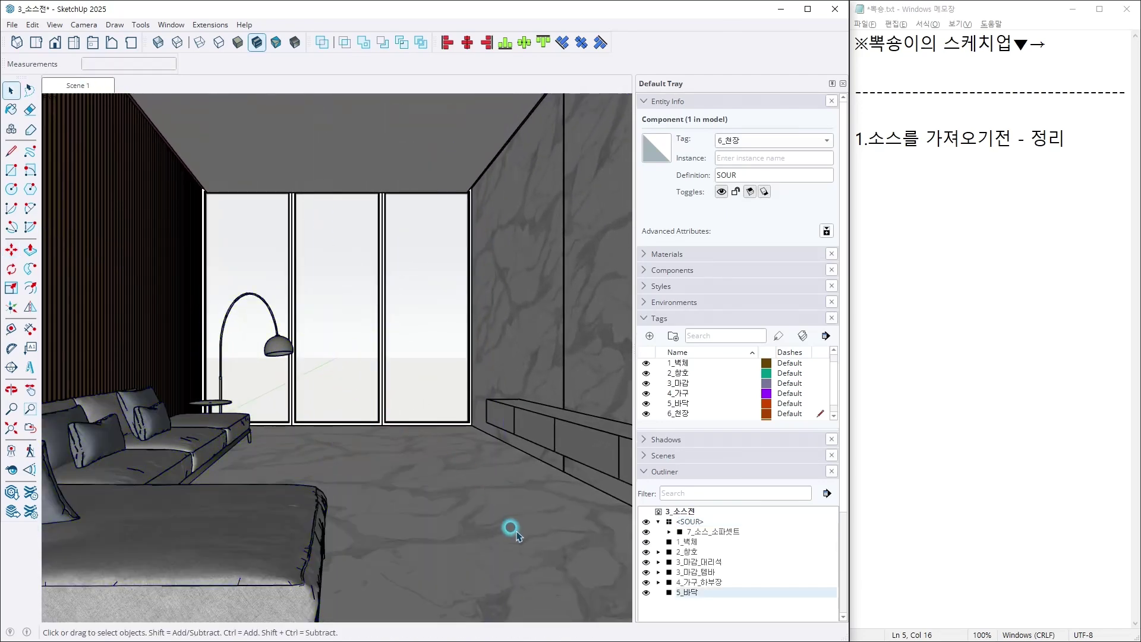
pyautogui.click(520, 526)
pyautogui.press('alt')
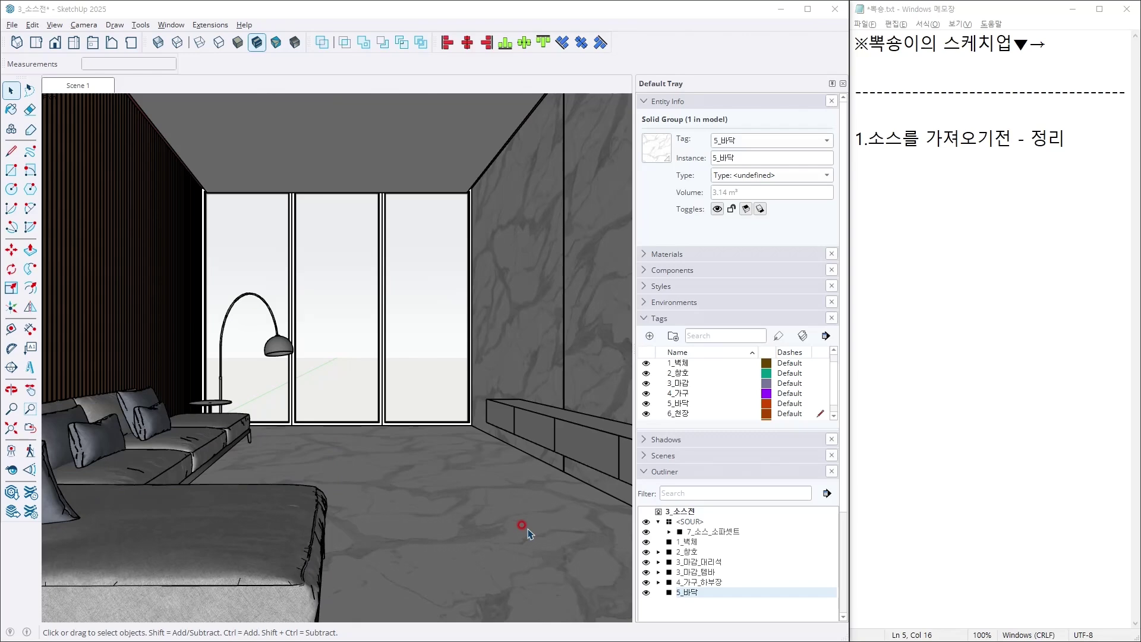
pyautogui.hotkey('alt', 'Tab')
pyautogui.hotkey('alt', 'Tab')
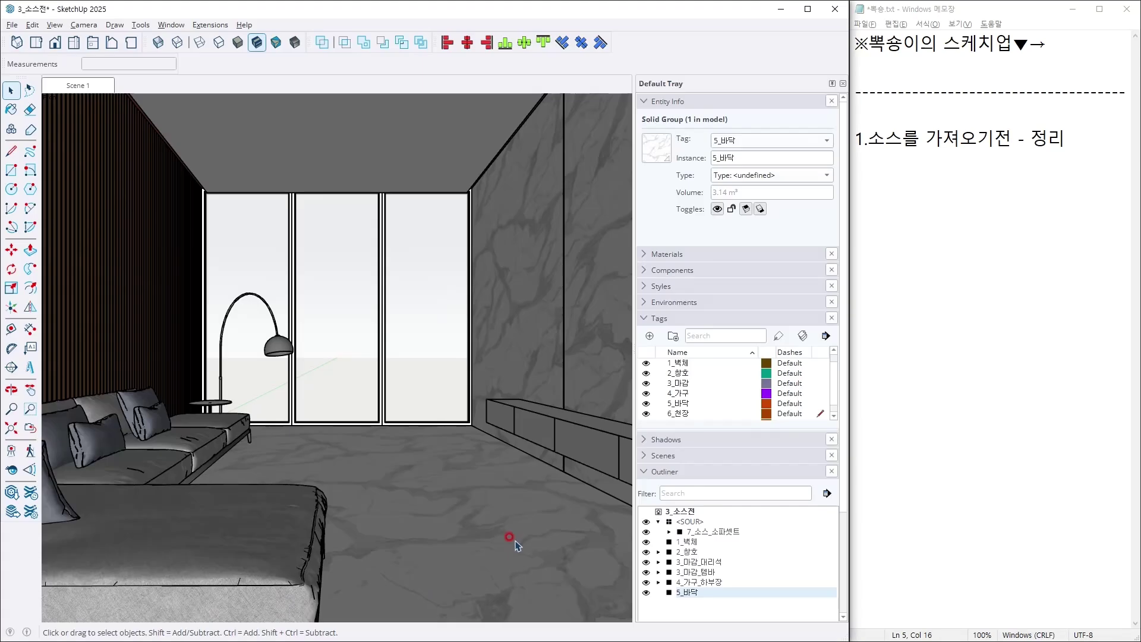
pyautogui.hotkey('alt', 'Tab')
pyautogui.hotkey('alt', 'Tab')
# Switch to Notepad and add the note lines "2.소스의 핵심 - 꺼질수있다" and "3.정리를 잘해야한다".
pyautogui.click(965, 217)
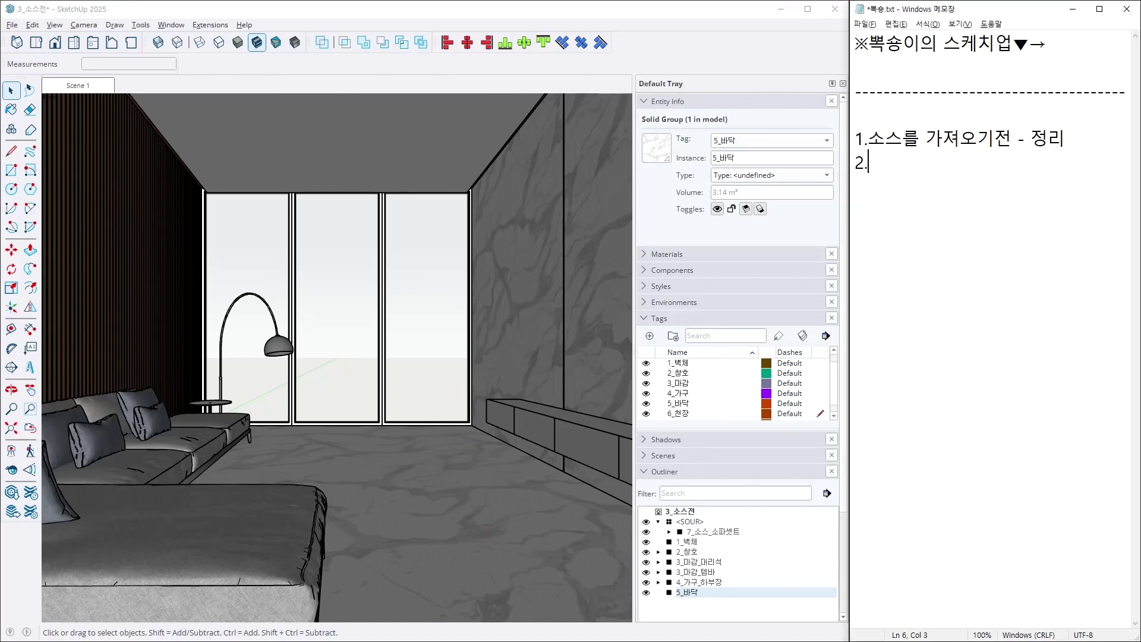
pyautogui.write('소스의 핵심 - ')
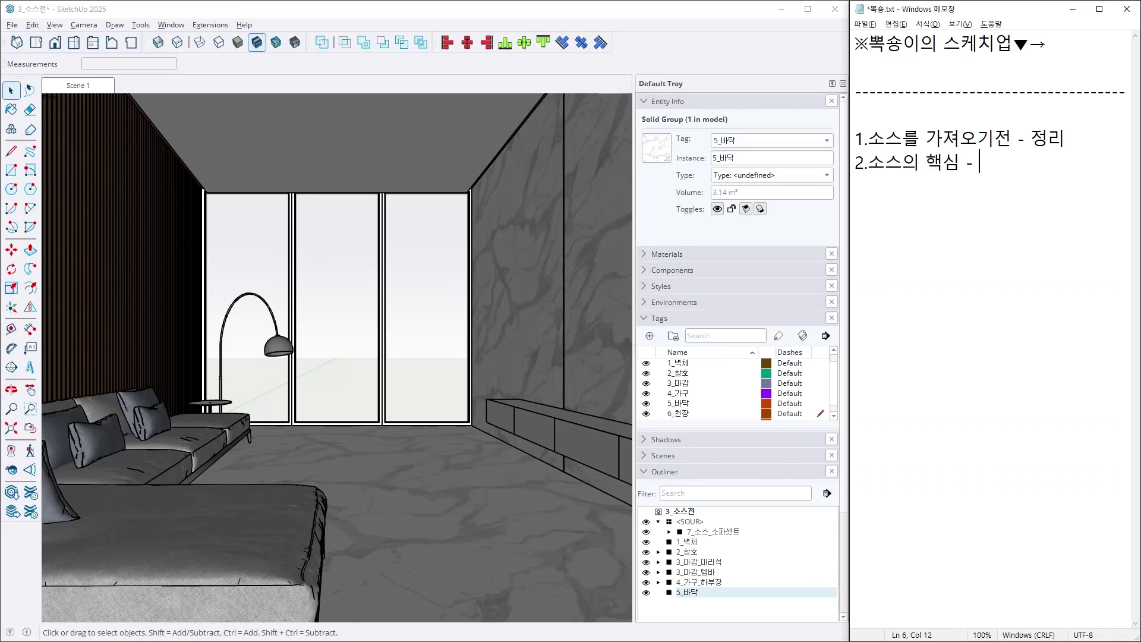
pyautogui.write('꺼질수있다')
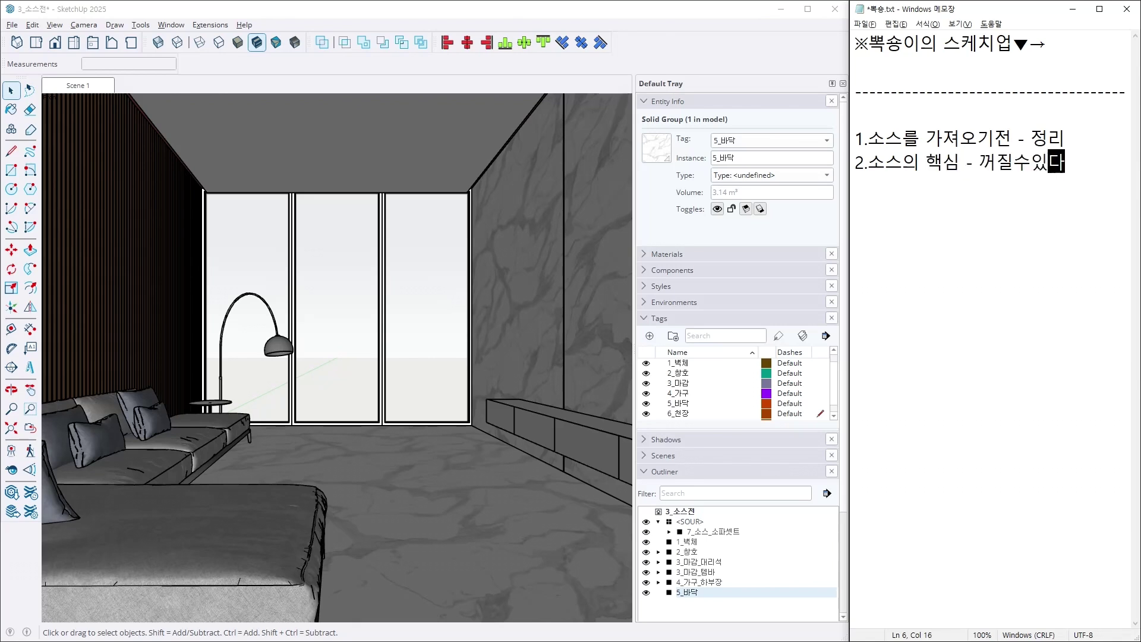
pyautogui.press('Return')
pyautogui.write('3.정리를 잘해야한다')
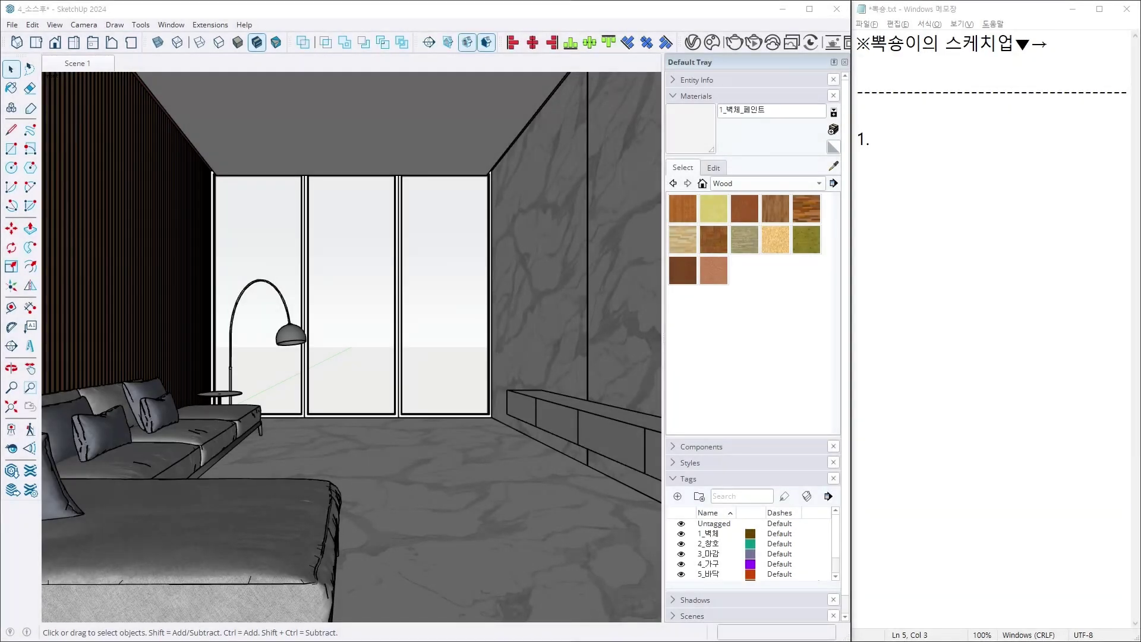
# Write the note lines "1.브이레이 : 실사 X" and "2.완전 기본" in the fresh notes.
pyautogui.click(901, 153)
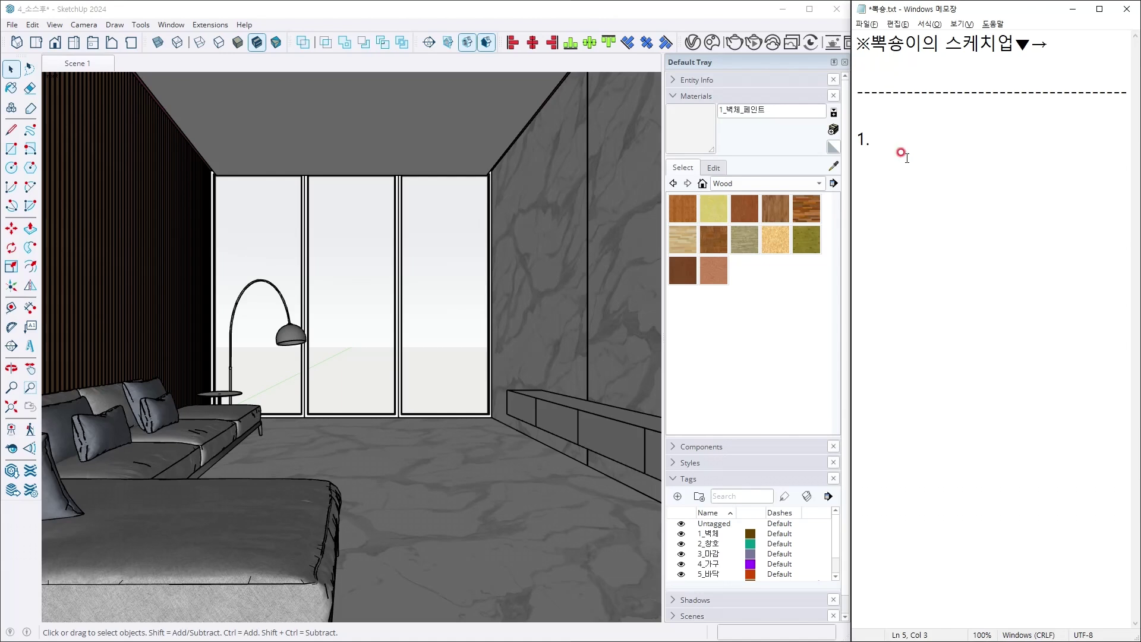
pyautogui.write('브이레이 : 시')
pyautogui.write('ㄹ사')
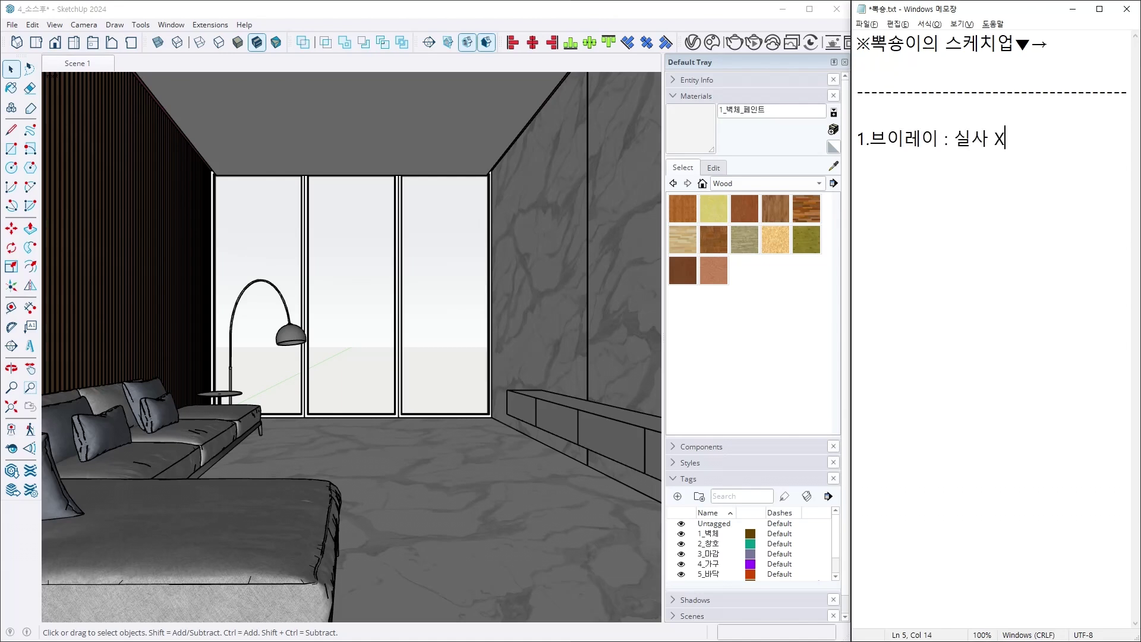
pyautogui.write('2.ㅇㅓㄴ 기본')
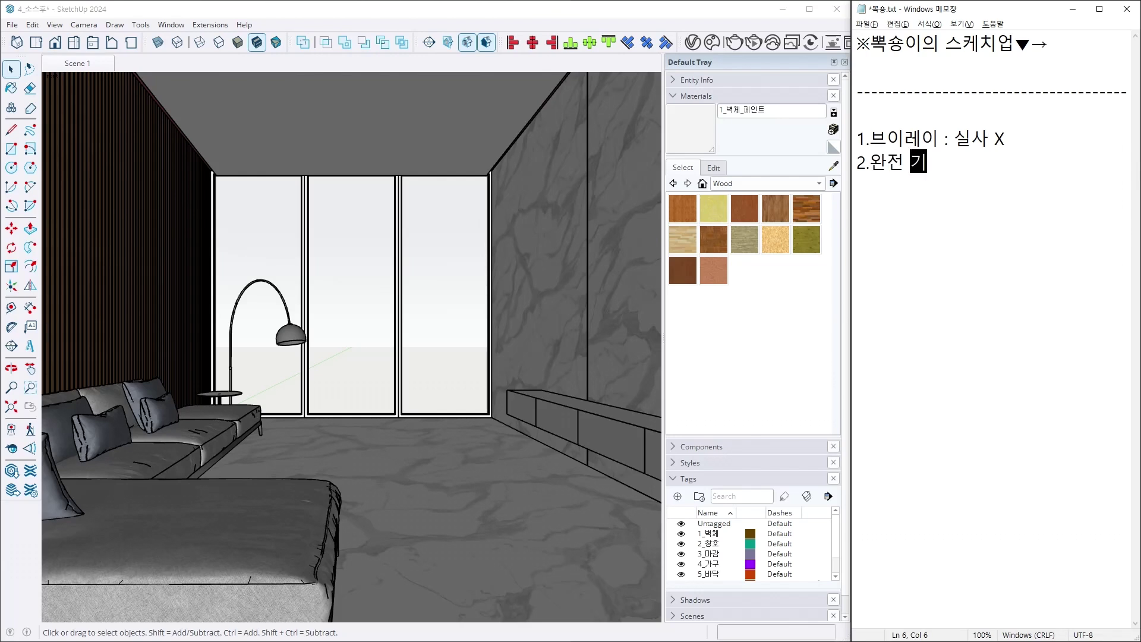
pyautogui.press('Right')
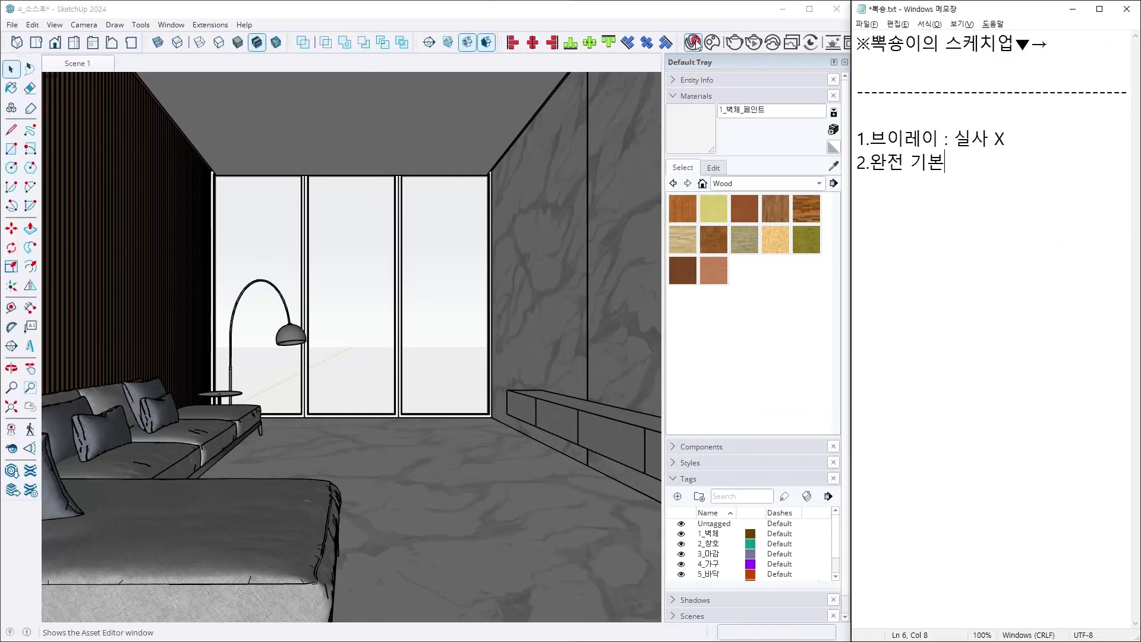
# Switch to SketchUp, open the V-Ray Asset Editor and select the 1_벽체_페인트 material.
pyautogui.click(693, 43)
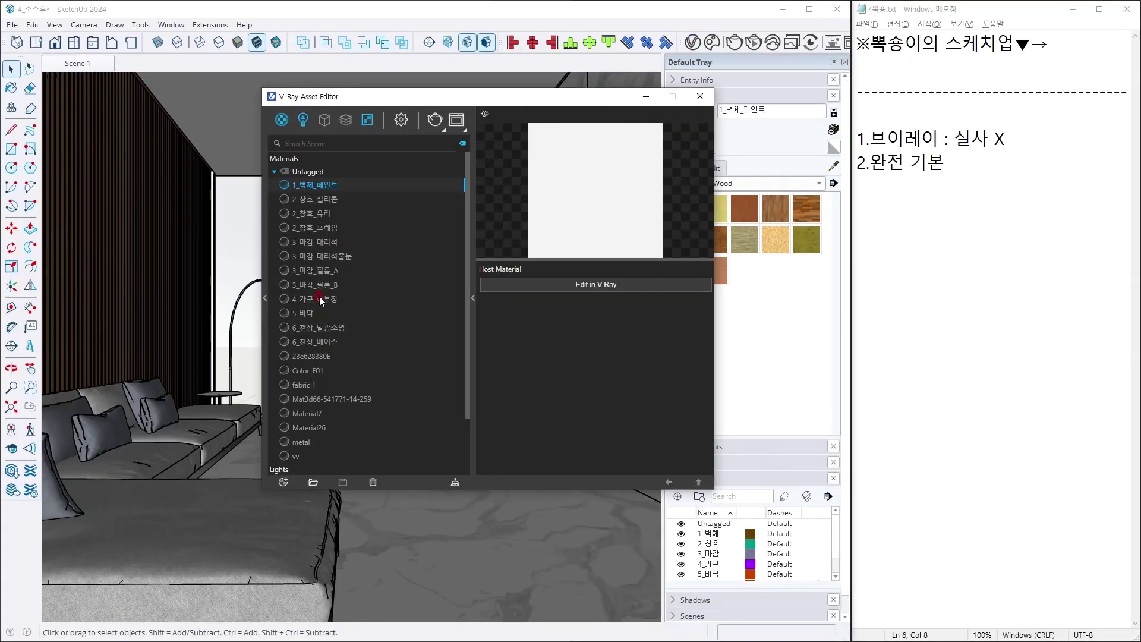
pyautogui.click(313, 344)
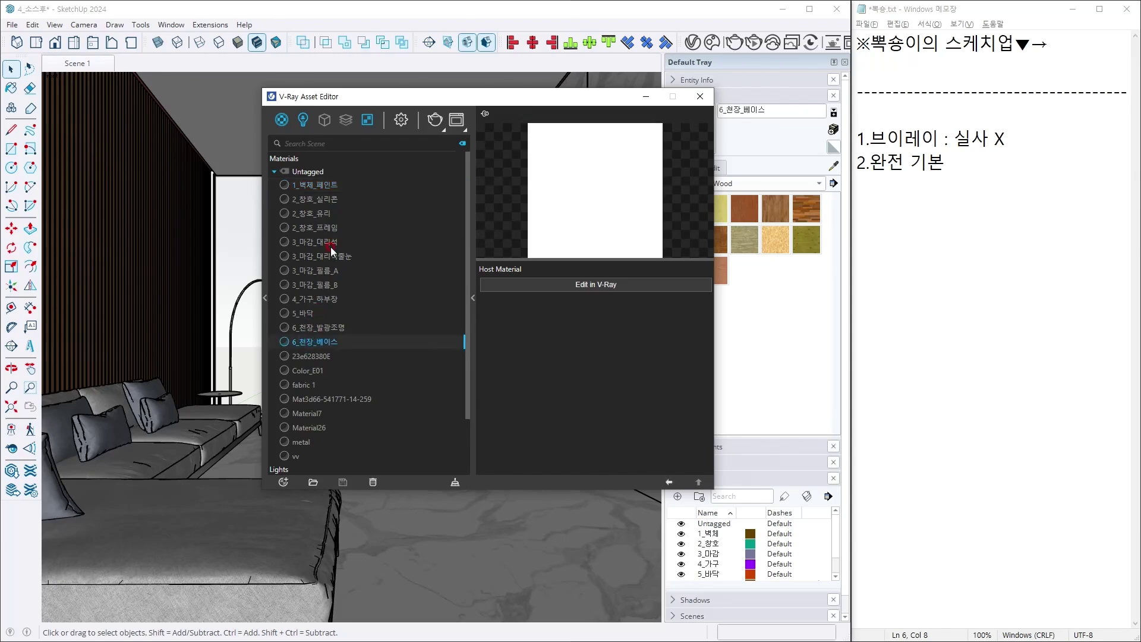
pyautogui.click(337, 187)
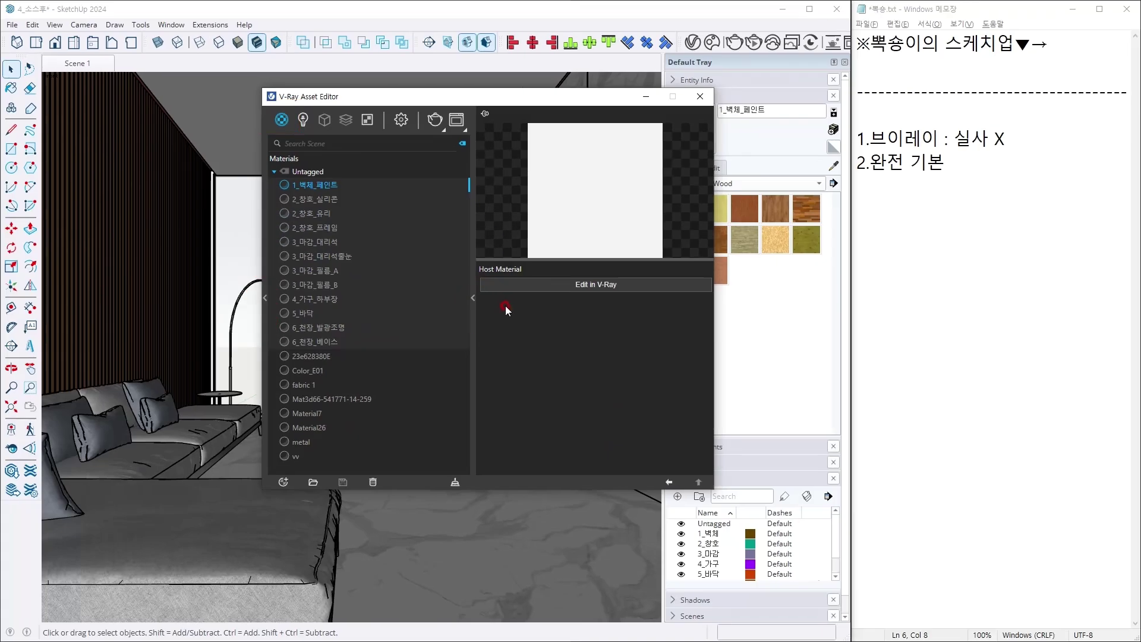
pyautogui.click(473, 296)
pyautogui.click(473, 295)
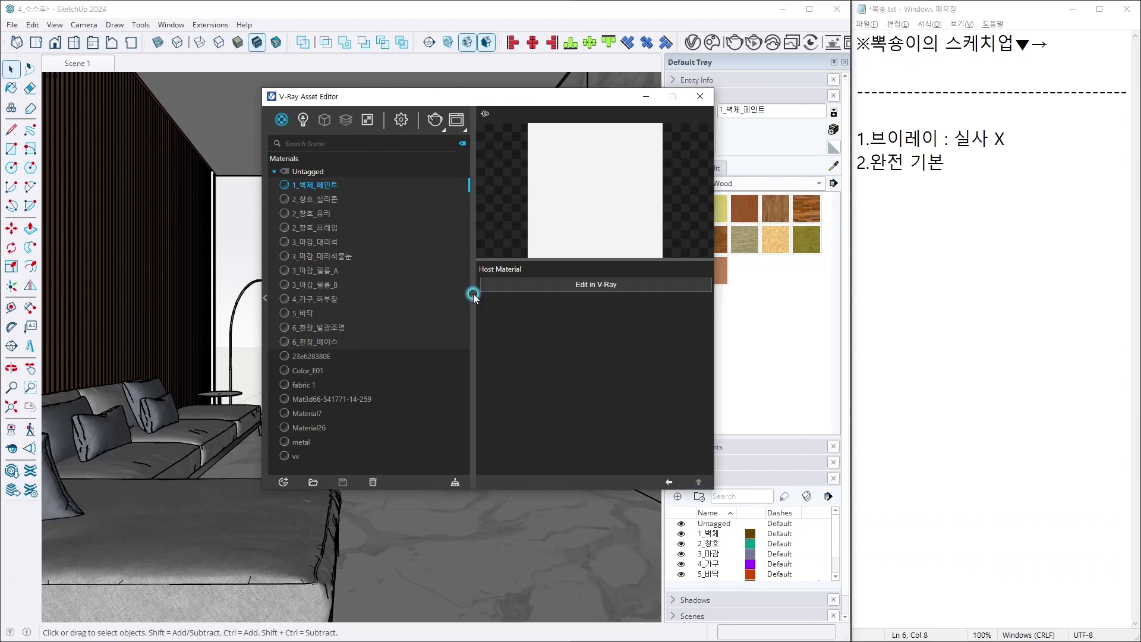
pyautogui.rightClick(333, 200)
pyautogui.click(329, 185)
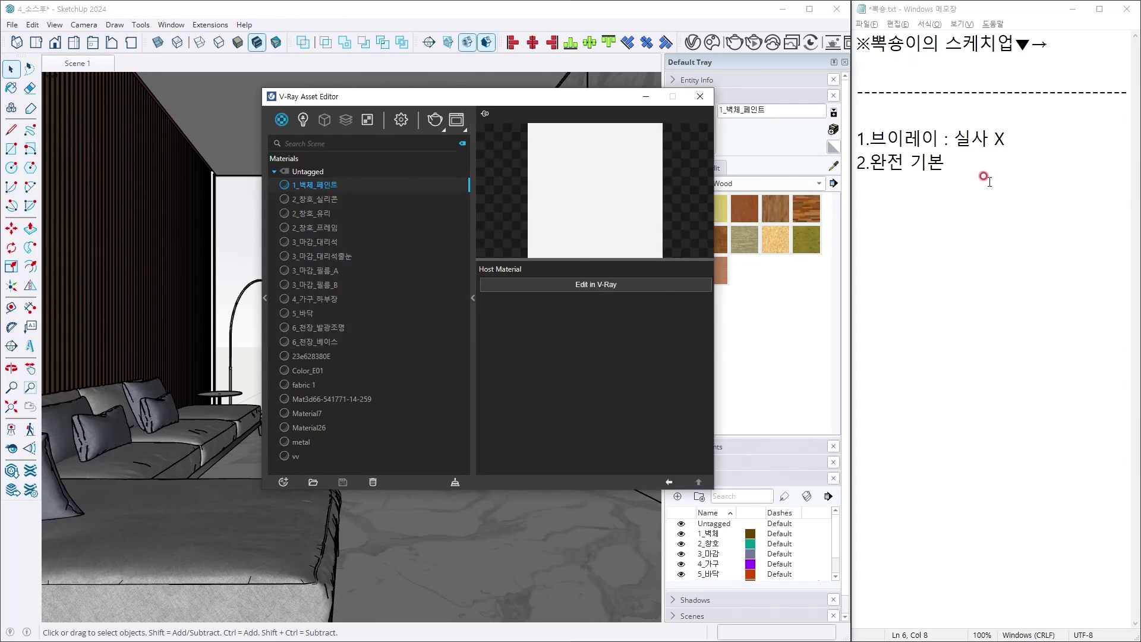
# Add the note line "3.EDIT 누른다" in Notepad below the second line.
pyautogui.click(668, 291)
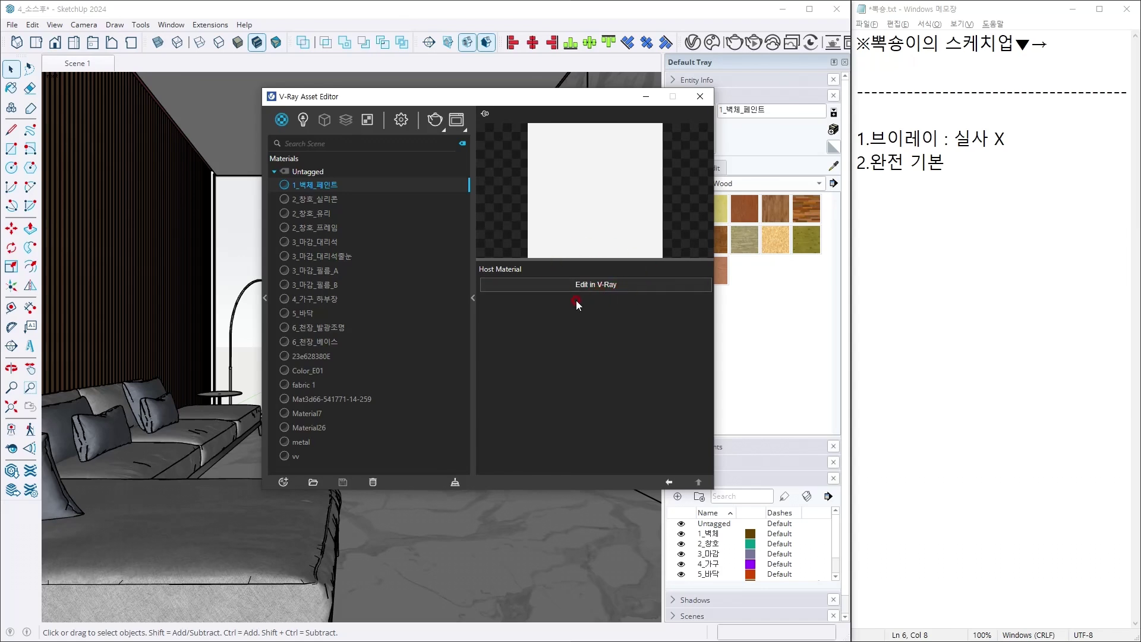
pyautogui.click(552, 286)
pyautogui.click(1002, 169)
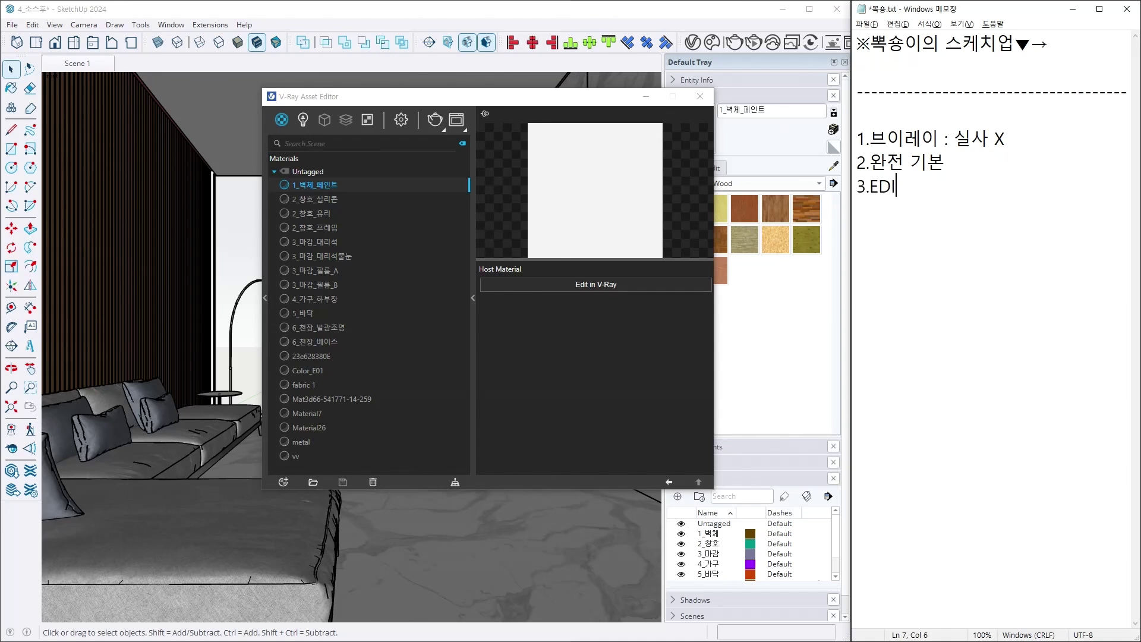
pyautogui.write('3.EDIT 누른ㄷ')
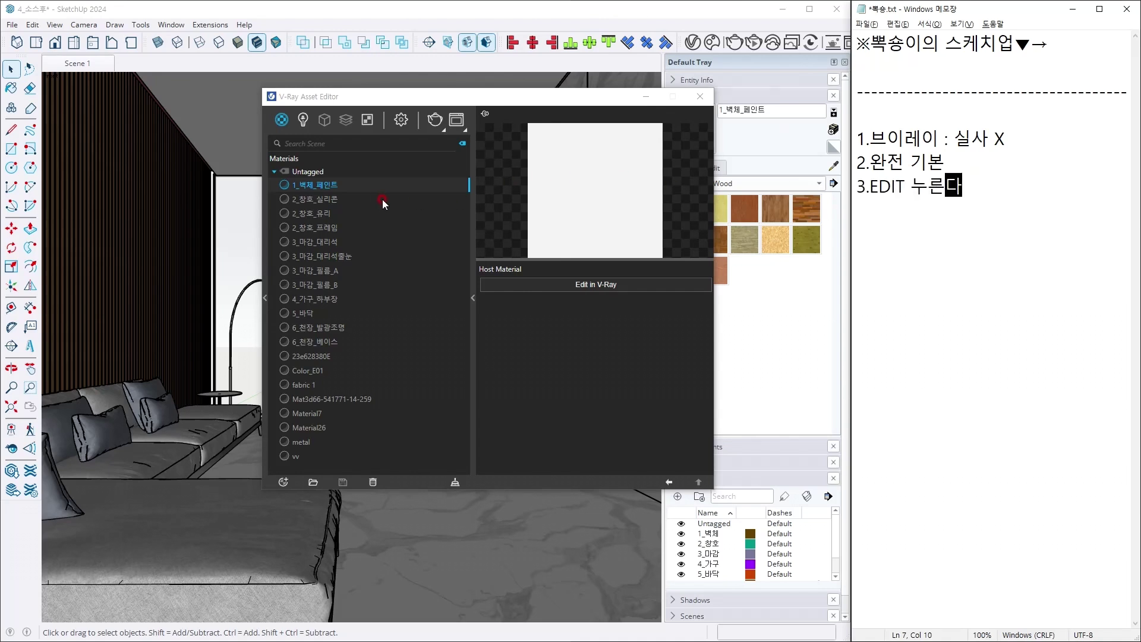
# Make the 1_벽체_페인트 material editable in V-Ray and select it to show its VRay Mtl settings.
pyautogui.click(342, 198)
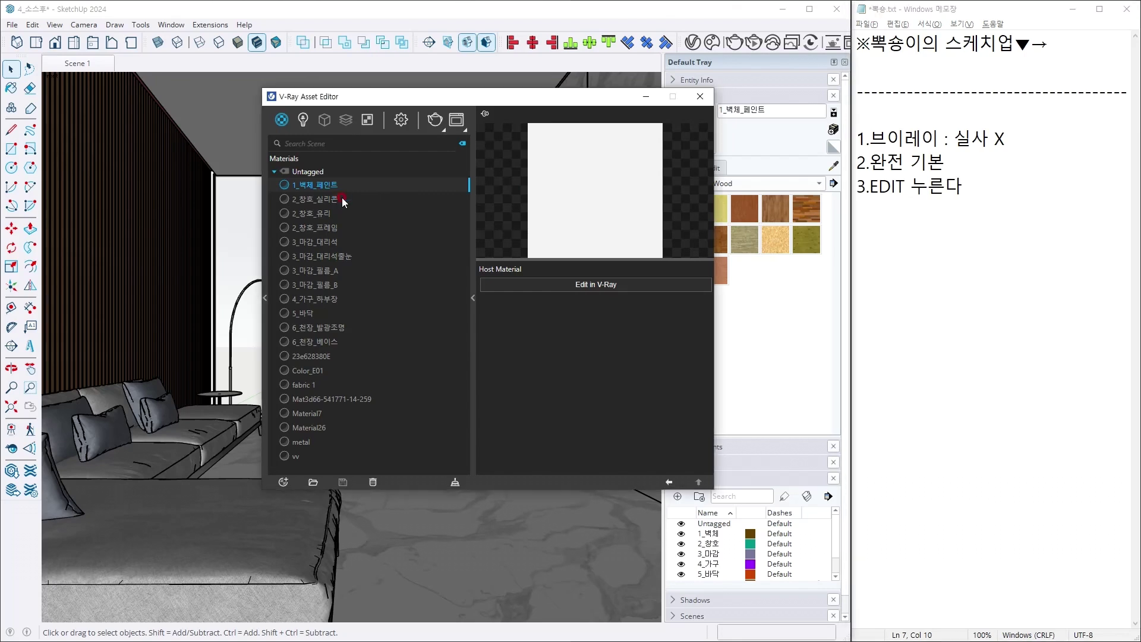
pyautogui.click(595, 285)
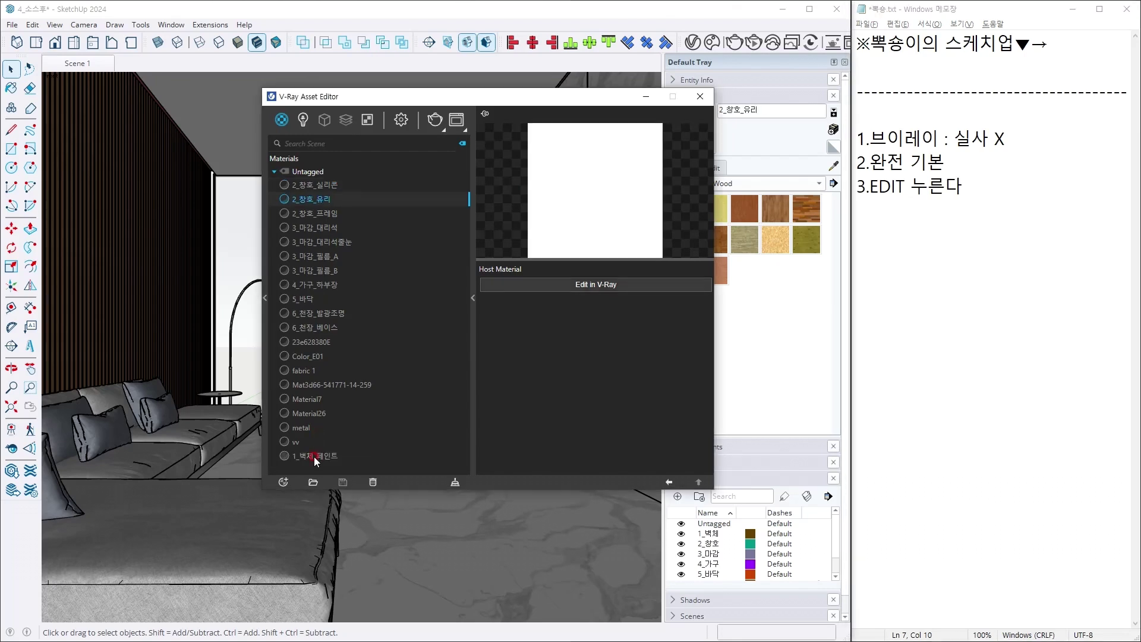
pyautogui.click(314, 457)
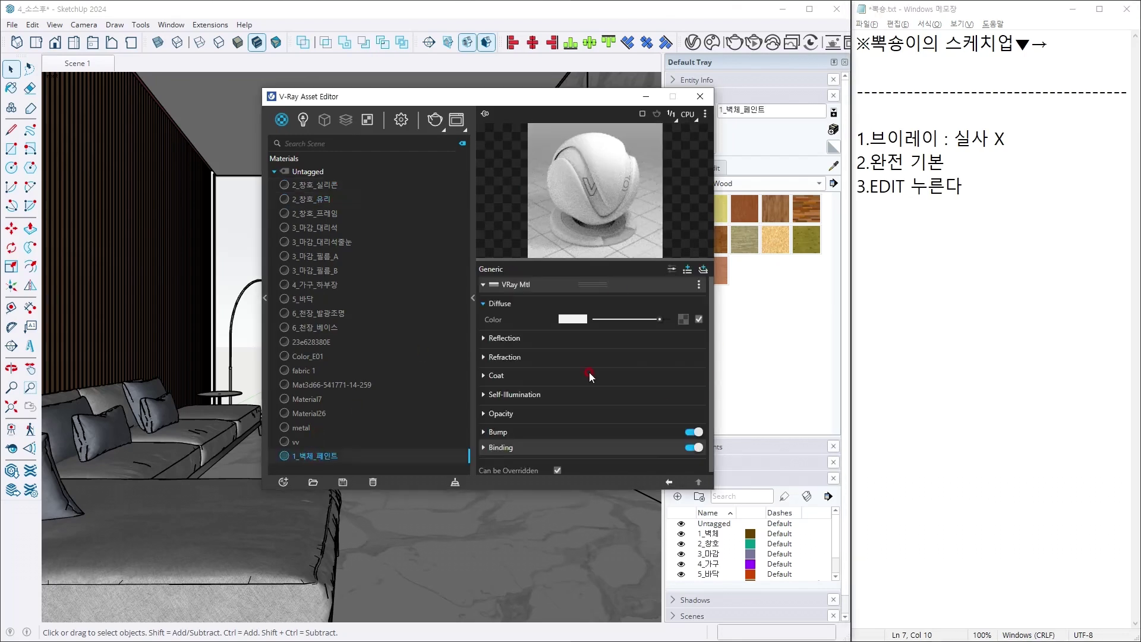
# Add the indented note line "→VRAY MTL" below the third line in Notepad.
pyautogui.click(1010, 192)
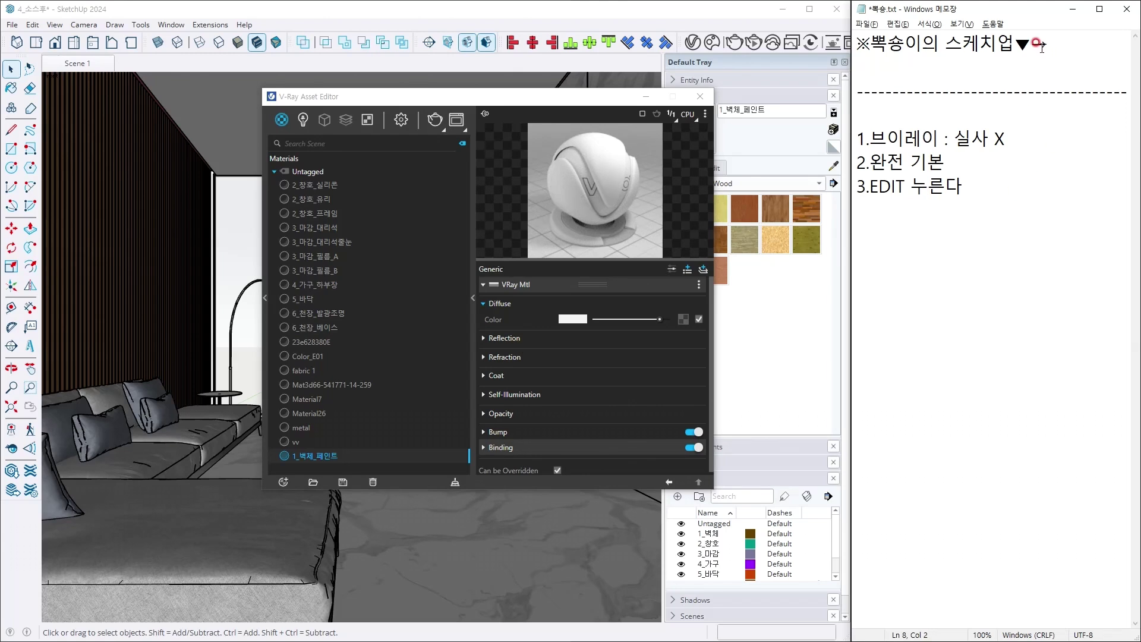
pyautogui.click(987, 248)
pyautogui.write('→VRAY MTL')
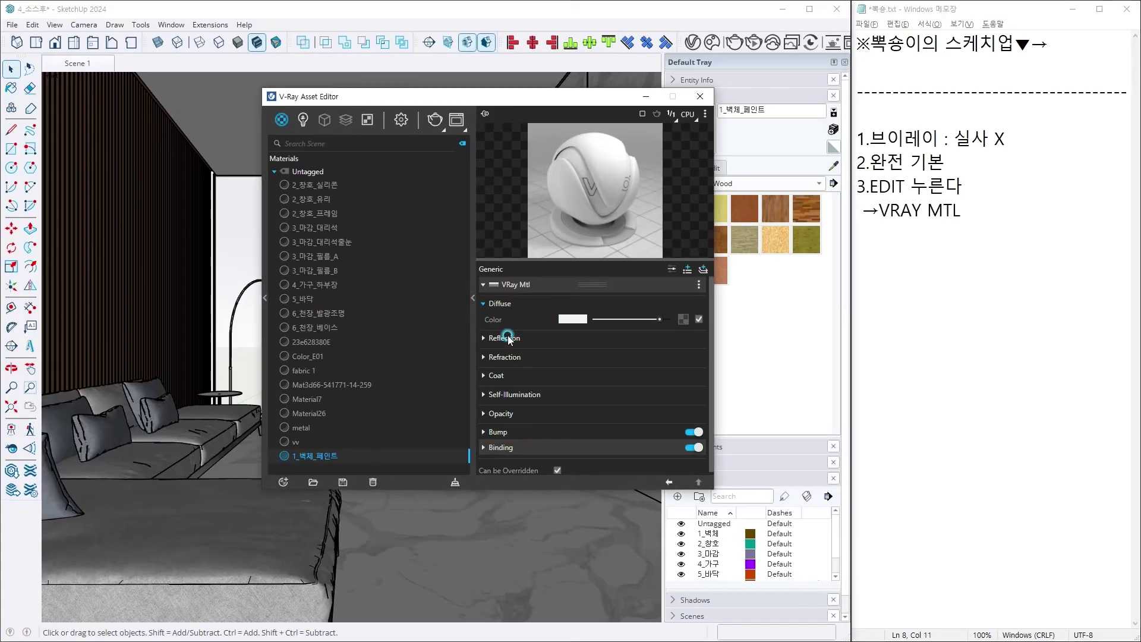
# Expand the wall paint material's Reflection settings and examine the reflection color, glossiness and Fresnel options.
pyautogui.click(509, 338)
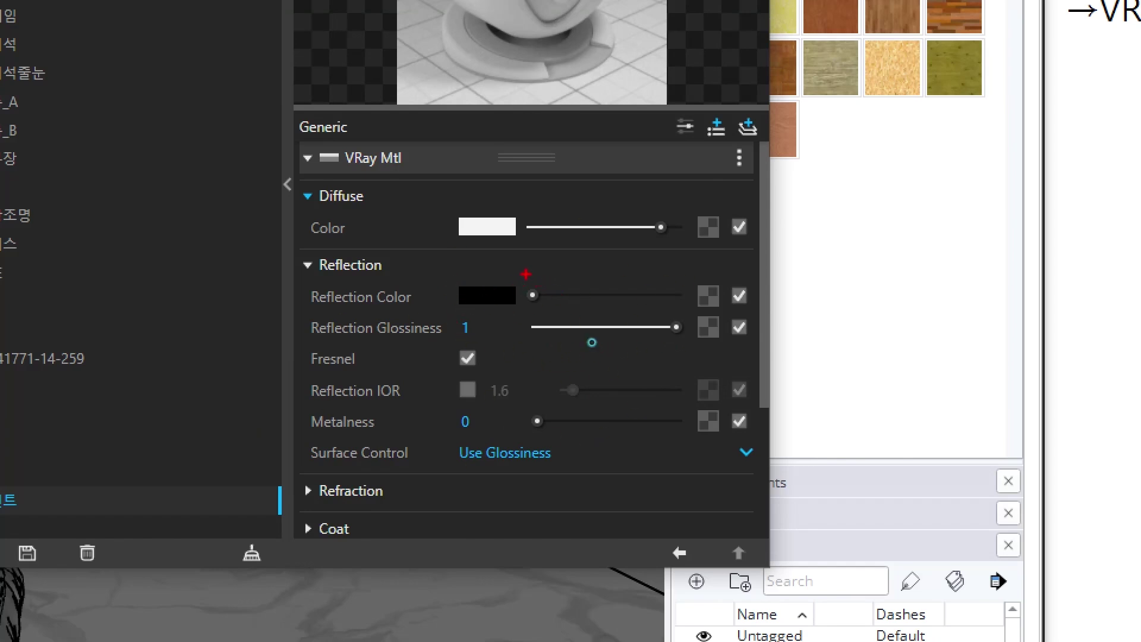
pyautogui.moveTo(526, 274)
pyautogui.mouseDown()
pyautogui.moveTo(721, 310)
pyautogui.moveTo(690, 309)
pyautogui.mouseUp()
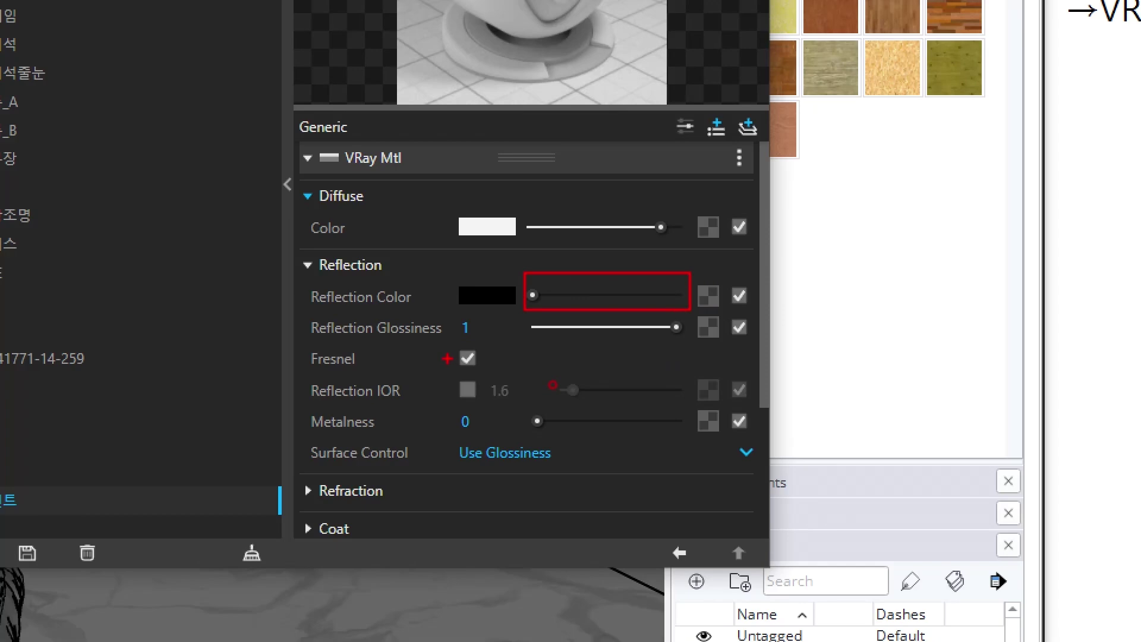
pyautogui.moveTo(446, 344); pyautogui.dragTo(496, 374)
pyautogui.moveTo(444, 311); pyautogui.dragTo(493, 339)
pyautogui.press('Escape')
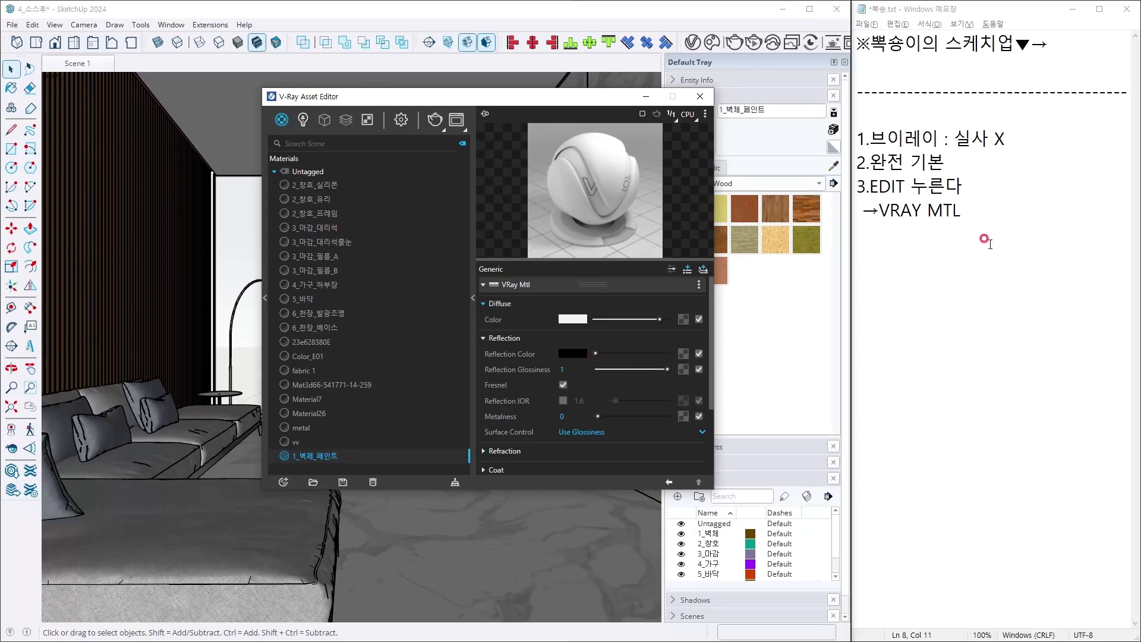
# Add the note line "4.브이레이재질은 반사가 지배한다" in Notepad.
pyautogui.click(996, 228)
pyautogui.press('Return')
pyautogui.write('4.QM')
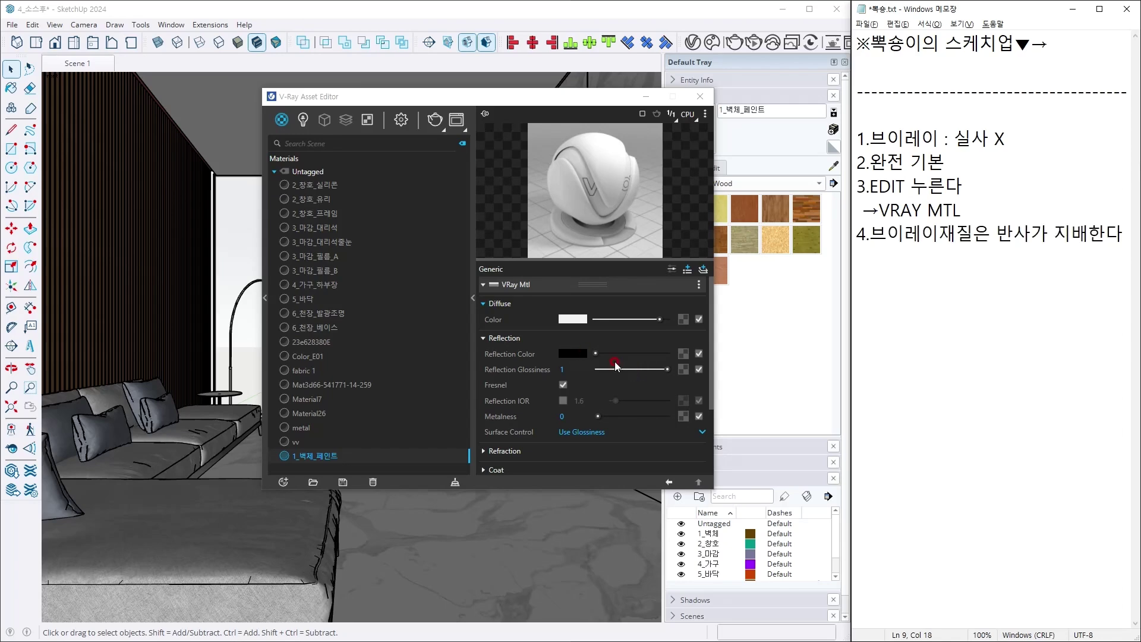
# Turn off Fresnel in the reflection settings of the 1_벽체_페인트 material.
pyautogui.click(579, 359)
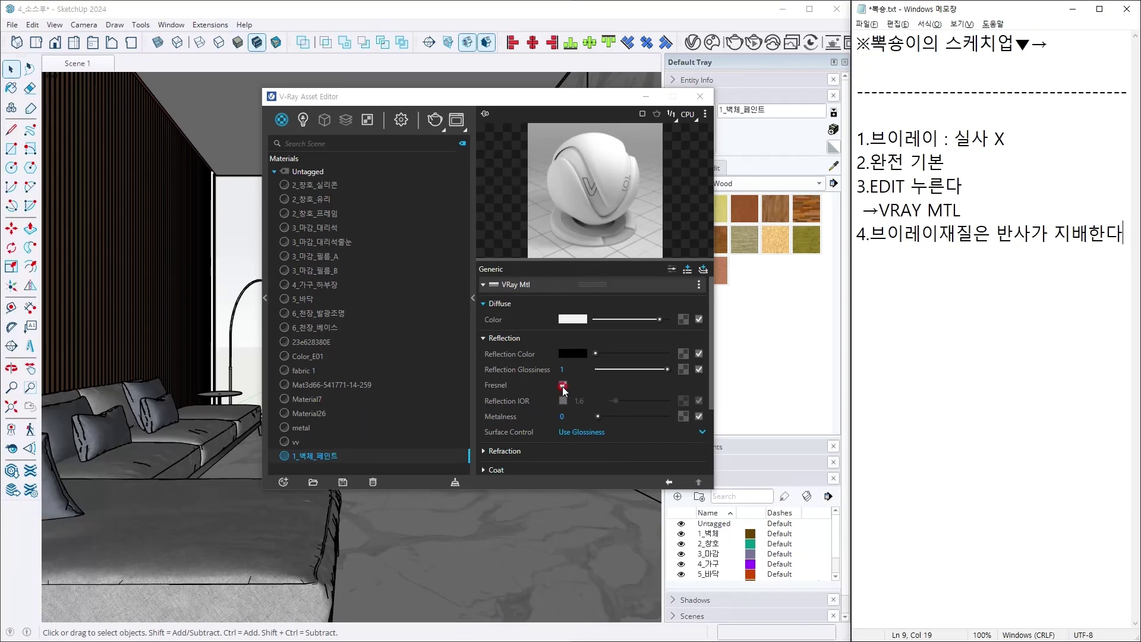
pyautogui.click(412, 411)
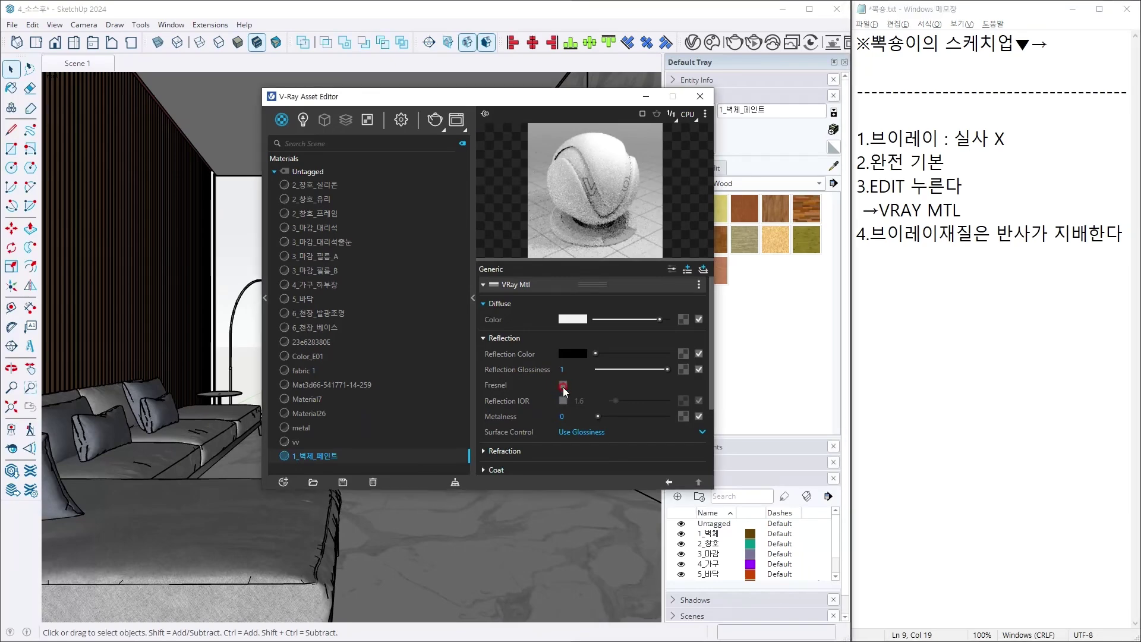
pyautogui.click(560, 319)
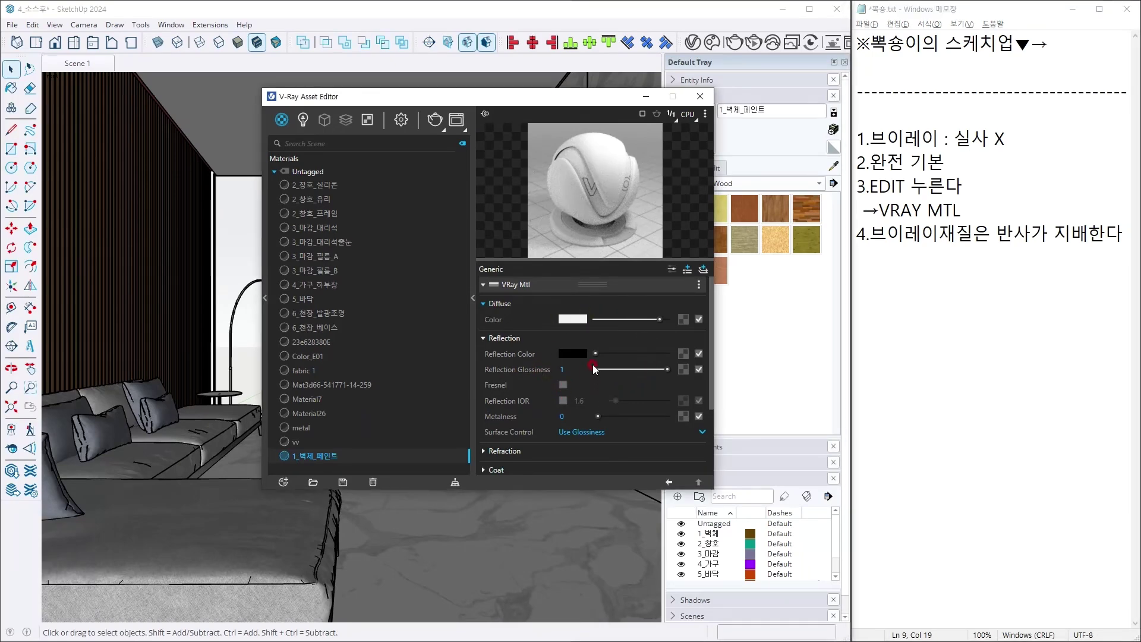
# Set the wall paint's reflection color to dark gray, and enlarge the Asset Editor and its material preview.
pyautogui.moveTo(612, 354); pyautogui.dragTo(504, 369)
pyautogui.moveTo(630, 488); pyautogui.dragTo(630, 538)
pyautogui.moveTo(607, 251); pyautogui.dragTo(607, 295)
pyautogui.moveTo(597, 392); pyautogui.dragTo(602, 390)
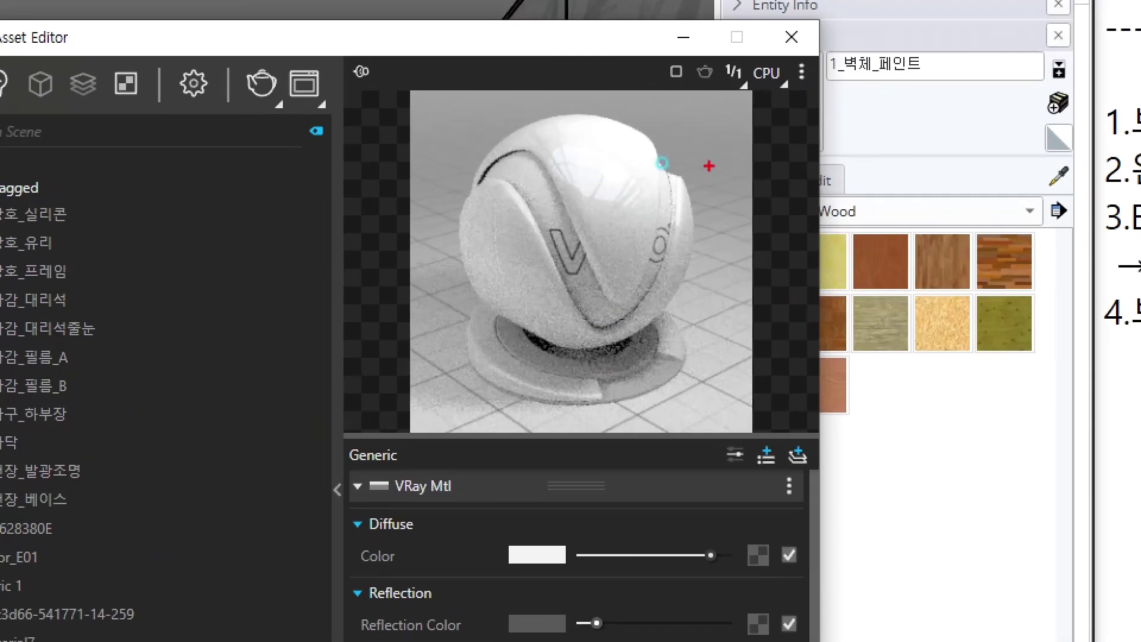
pyautogui.moveTo(650, 150); pyautogui.dragTo(660, 181)
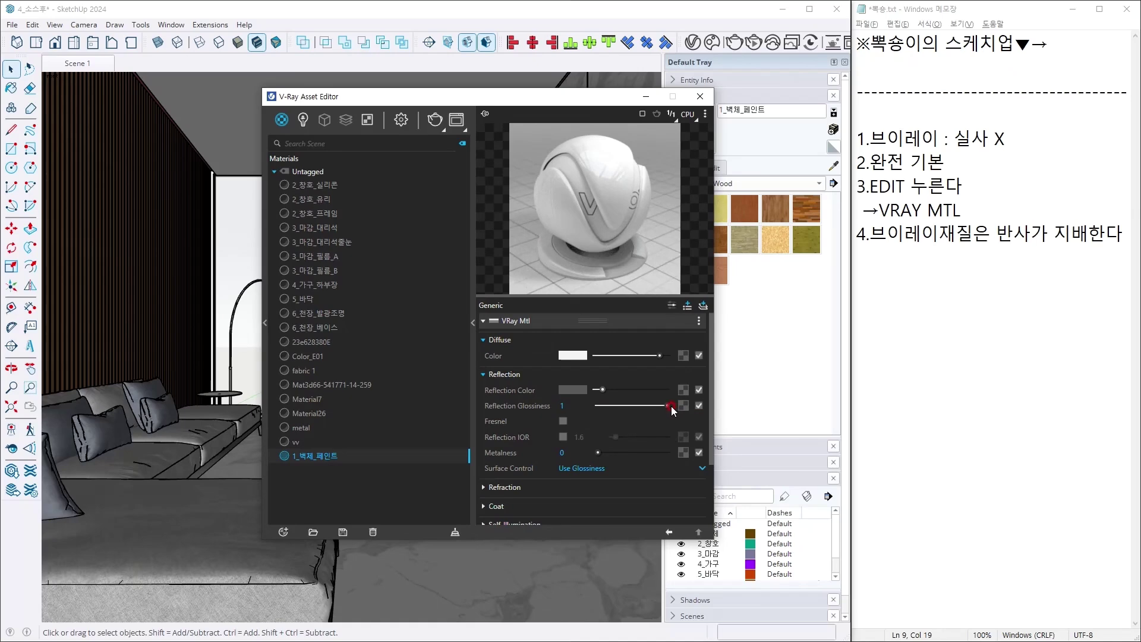
# Lower the reflection glossiness of the 1_벽체_페인트 material to 0.79.
pyautogui.moveTo(672, 407); pyautogui.dragTo(653, 406)
pyautogui.click(634, 171)
pyautogui.click(602, 134)
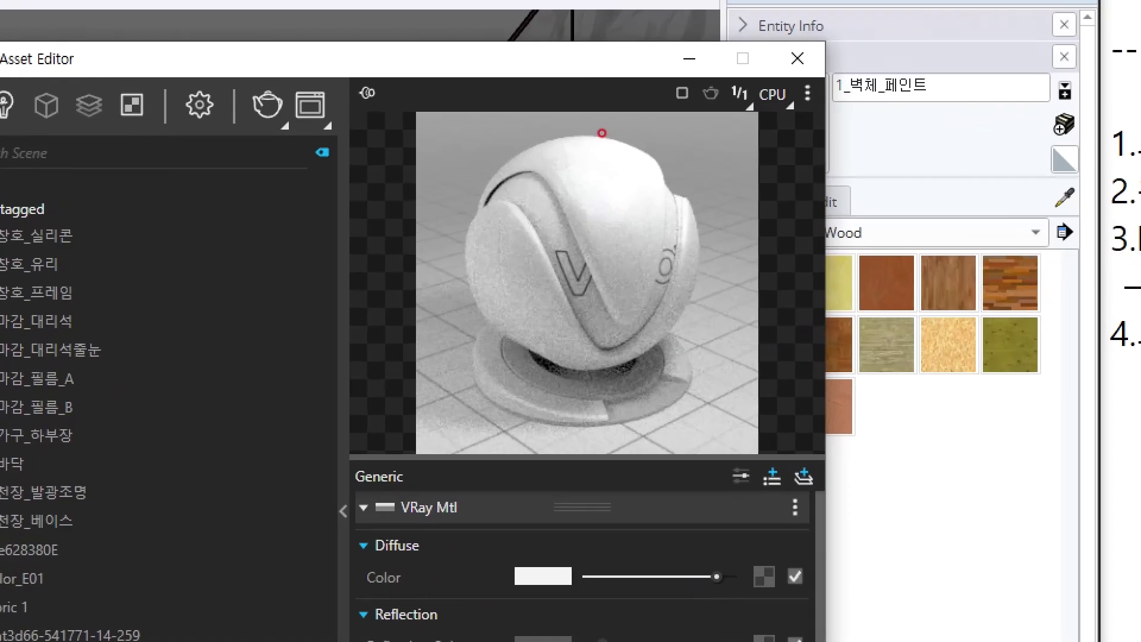
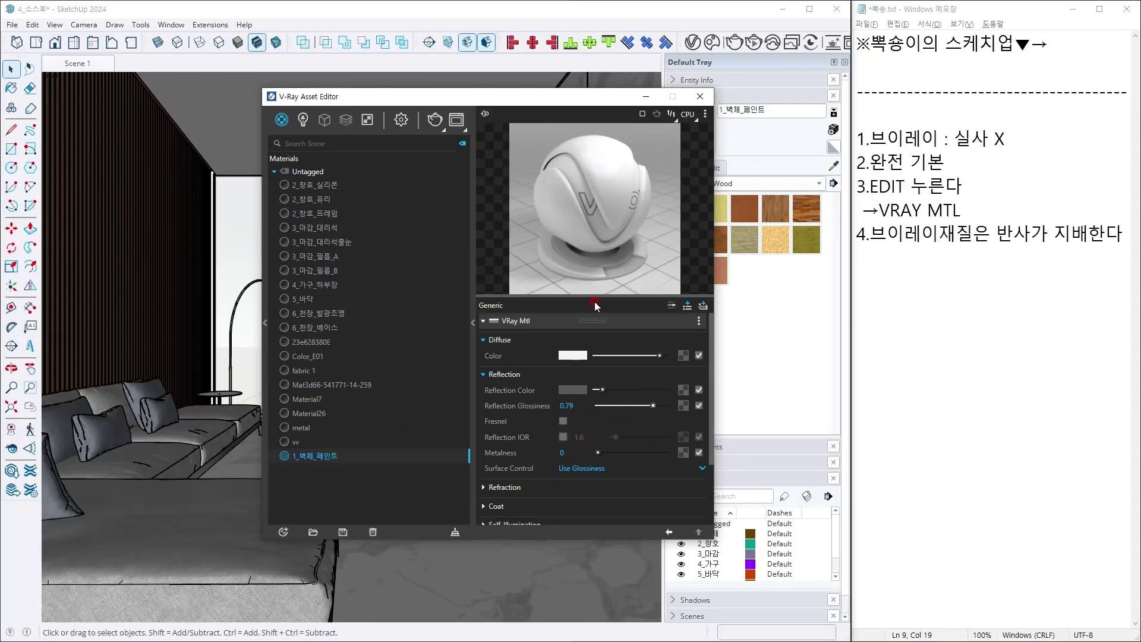
# Make the 2_창호_실리콘 and 2_창호_유리 materials editable in V-Ray.
pyautogui.click(333, 185)
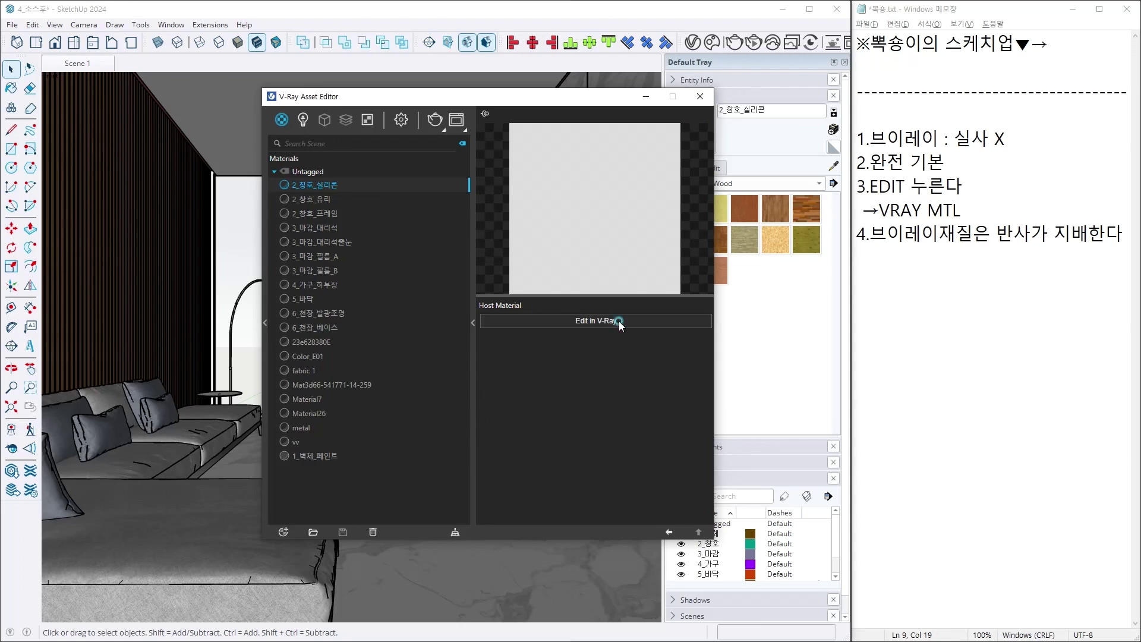
pyautogui.click(617, 320)
pyautogui.click(329, 188)
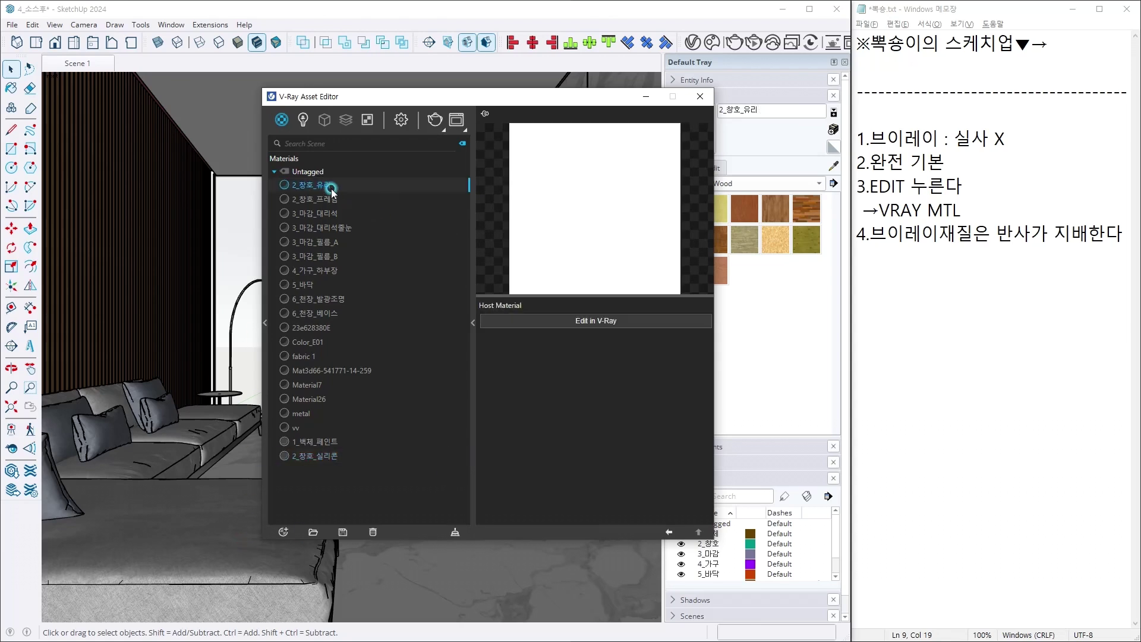
pyautogui.click(547, 319)
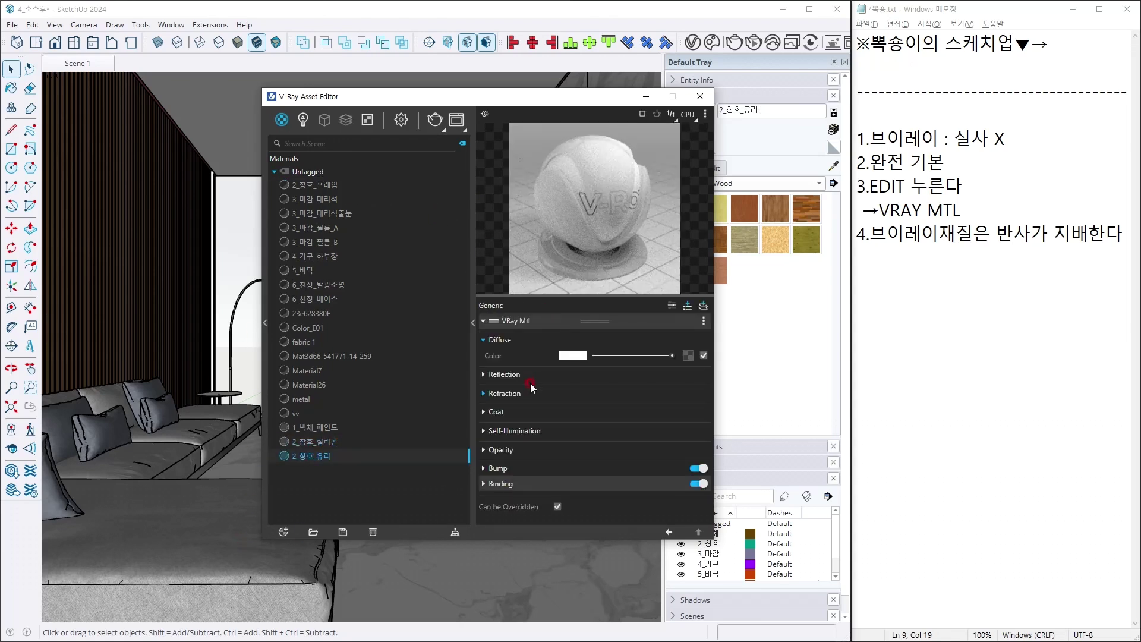
# Raise the refraction color of the 2_창호_유리 glass material to near white.
pyautogui.click(530, 393)
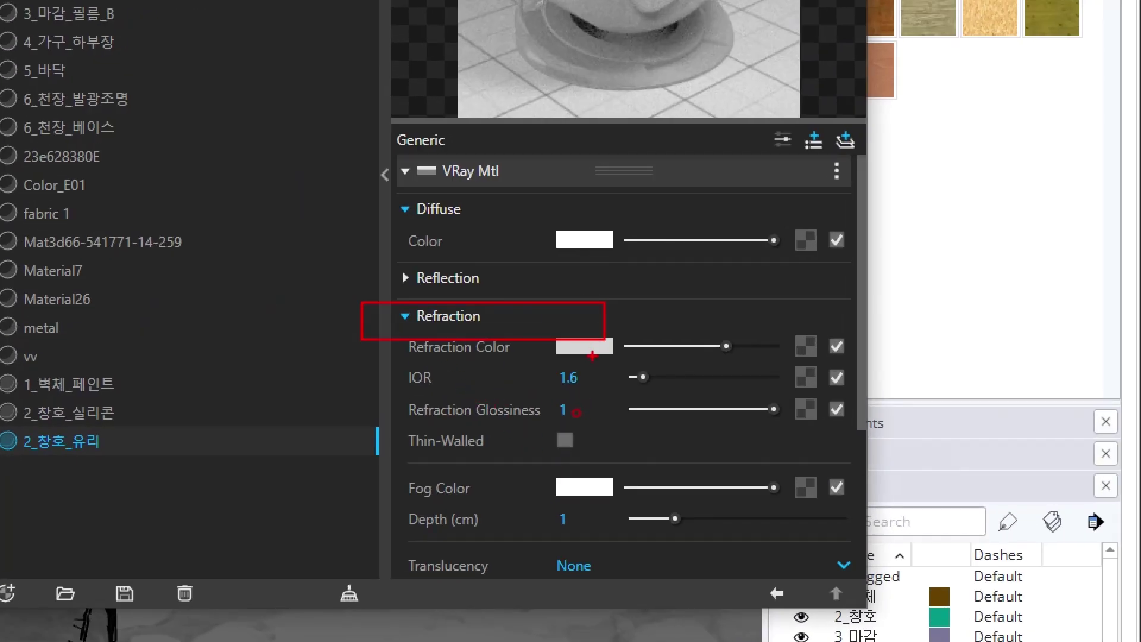
pyautogui.moveTo(593, 355)
pyautogui.keyDown('ctrl'); pyautogui.mouseDown()
pyautogui.moveTo(638, 425)
pyautogui.moveTo(536, 353)
pyautogui.mouseUp(); pyautogui.keyUp('ctrl')
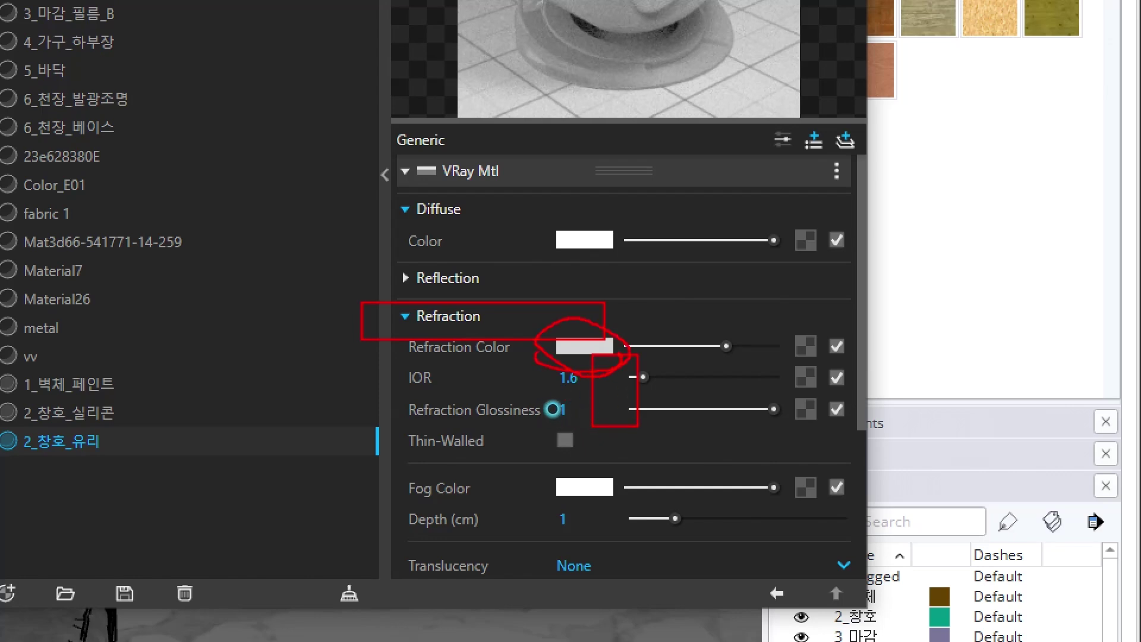
pyautogui.rightClick(678, 409)
pyautogui.moveTo(645, 409); pyautogui.dragTo(663, 409)
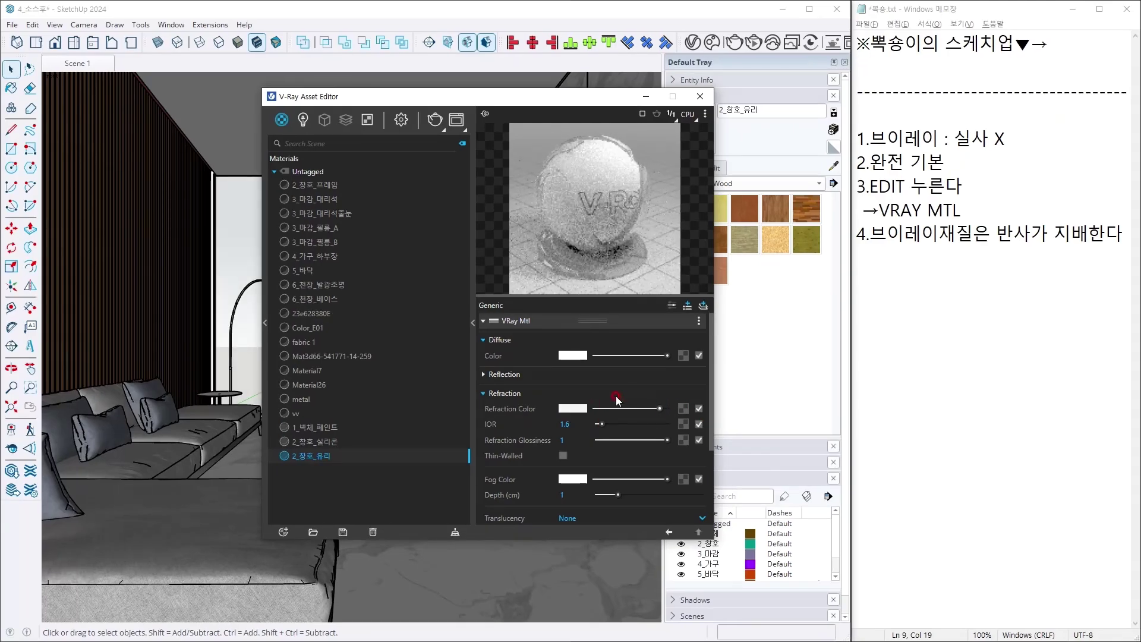
# Expand the Reflection settings of the 2_창호_유리 material and turn off Fresnel.
pyautogui.click(543, 374)
pyautogui.hotkey('ctrl', '1')
pyautogui.click(590, 406)
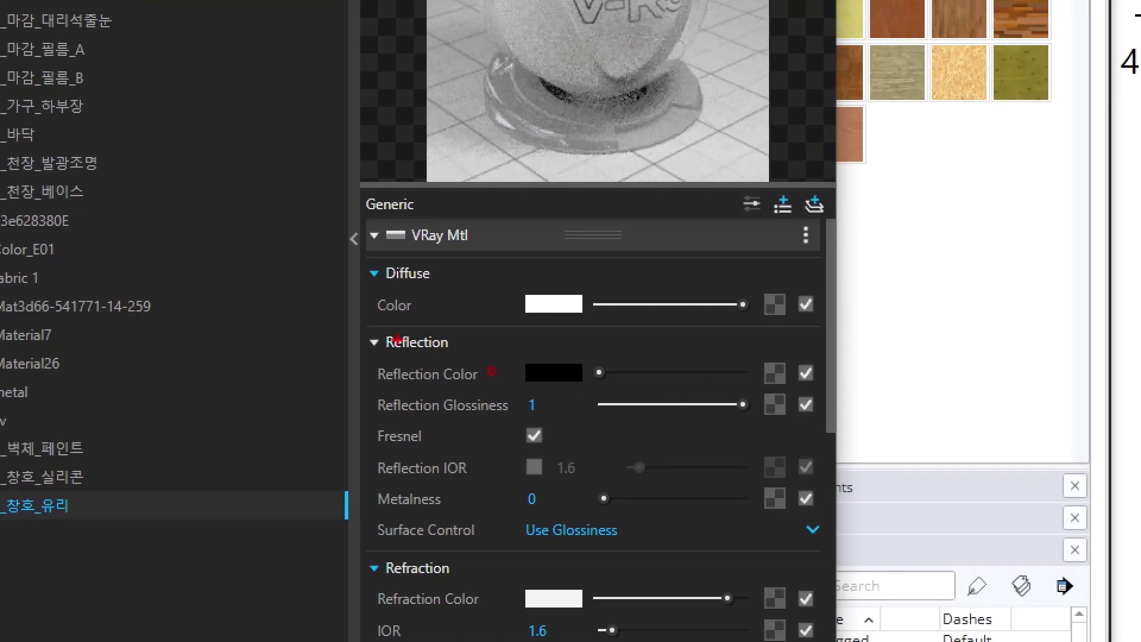
pyautogui.keyDown('ctrl'); pyautogui.moveTo(345, 322); pyautogui.dragTo(510, 368); pyautogui.keyUp('ctrl')
pyautogui.keyDown('ctrl'); pyautogui.moveTo(517, 424); pyautogui.dragTo(558, 454); pyautogui.keyUp('ctrl')
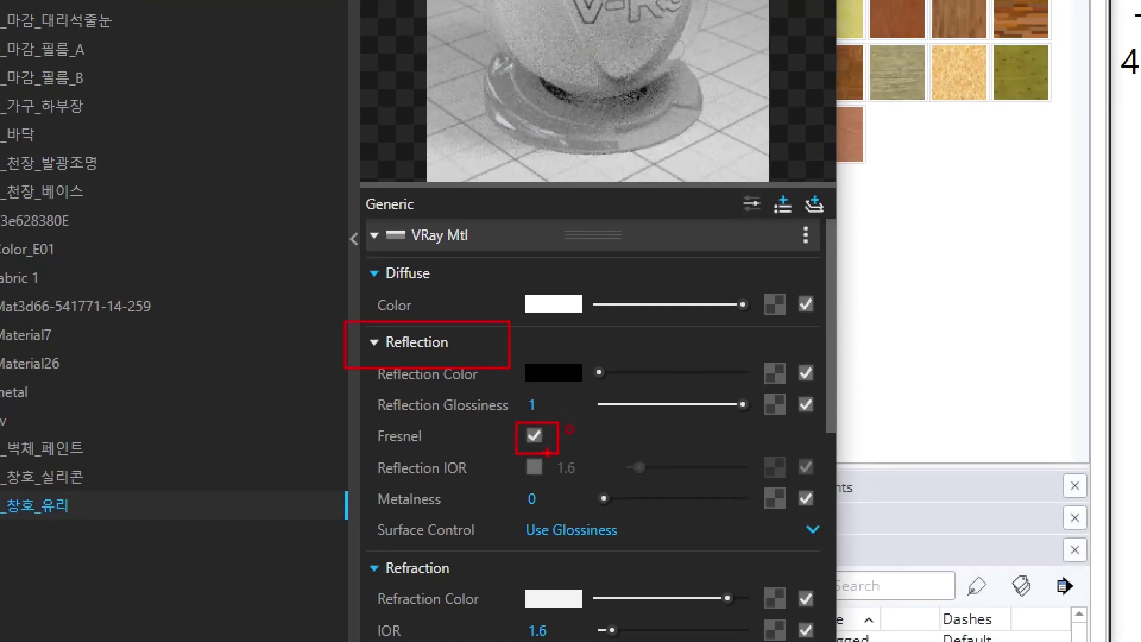
pyautogui.press('Escape')
pyautogui.click(565, 421)
pyautogui.click(565, 421)
pyautogui.click(564, 421)
# Set the glass material's reflection color to dark gray.
pyautogui.click(595, 390)
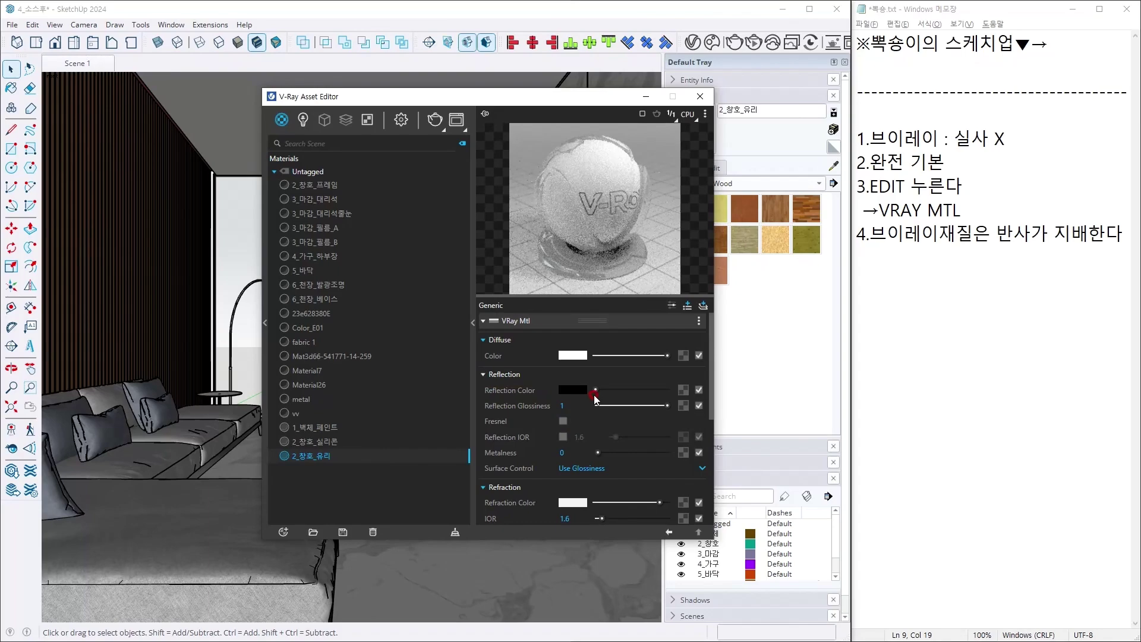
pyautogui.moveTo(595, 391); pyautogui.dragTo(633, 408)
pyautogui.press('Escape')
# Make the 2_창호_프레임 material editable in V-Ray and set its reflection to Fresnel off, medium gray color and about 0.93 glossiness.
pyautogui.click(343, 213)
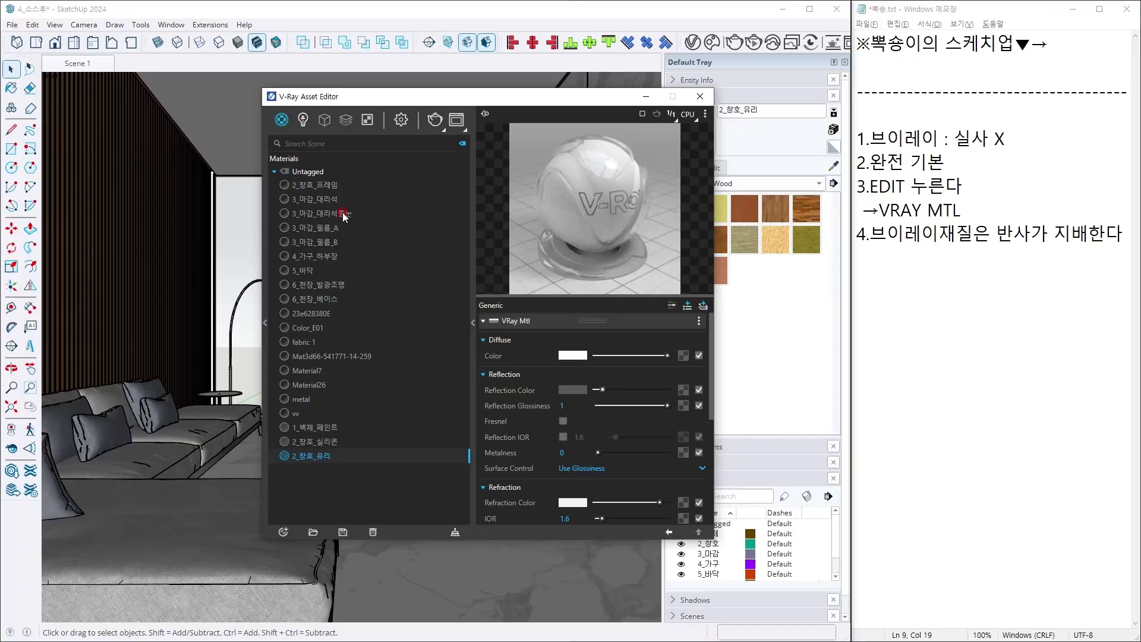
pyautogui.click(340, 185)
pyautogui.click(565, 464)
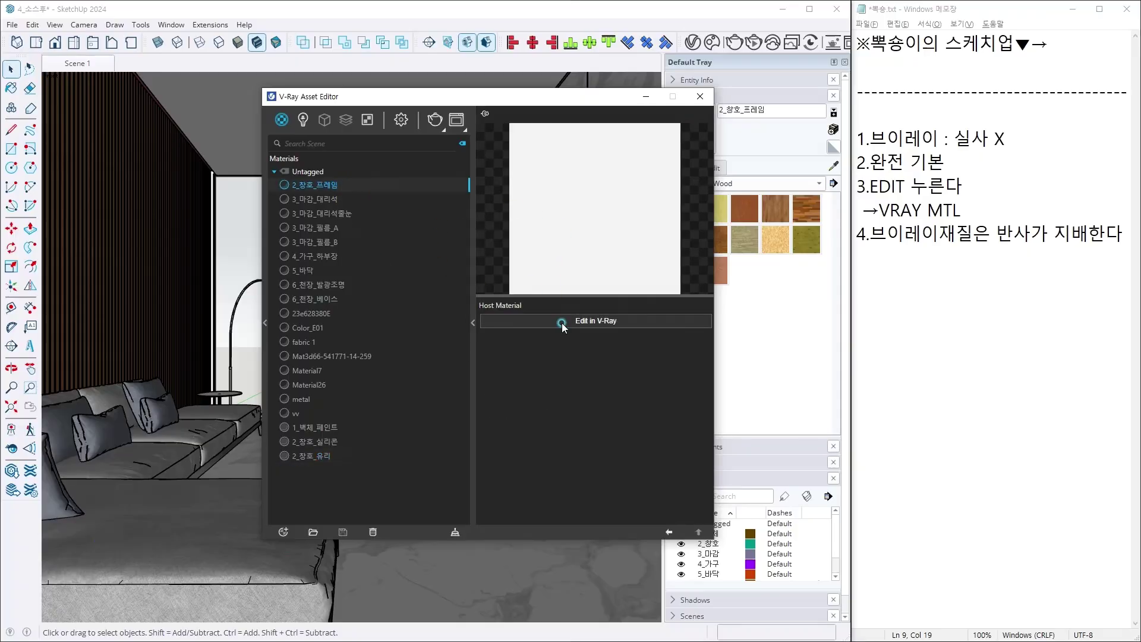
pyautogui.click(523, 379)
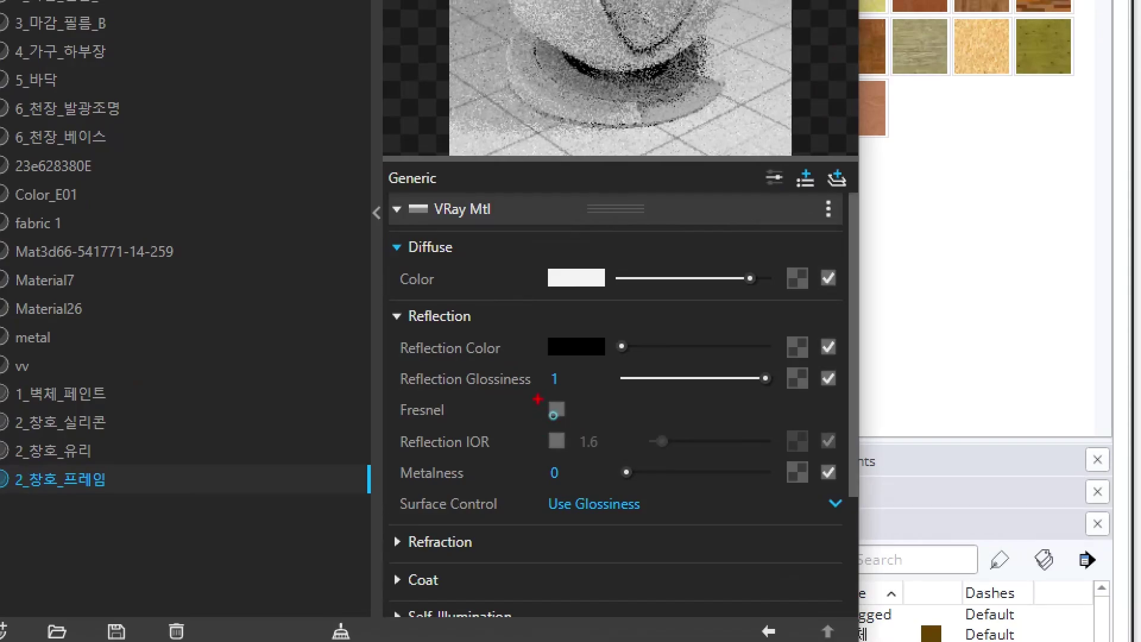
pyautogui.moveTo(553, 415); pyautogui.dragTo(577, 432)
pyautogui.press('Escape')
pyautogui.moveTo(596, 390); pyautogui.dragTo(612, 391)
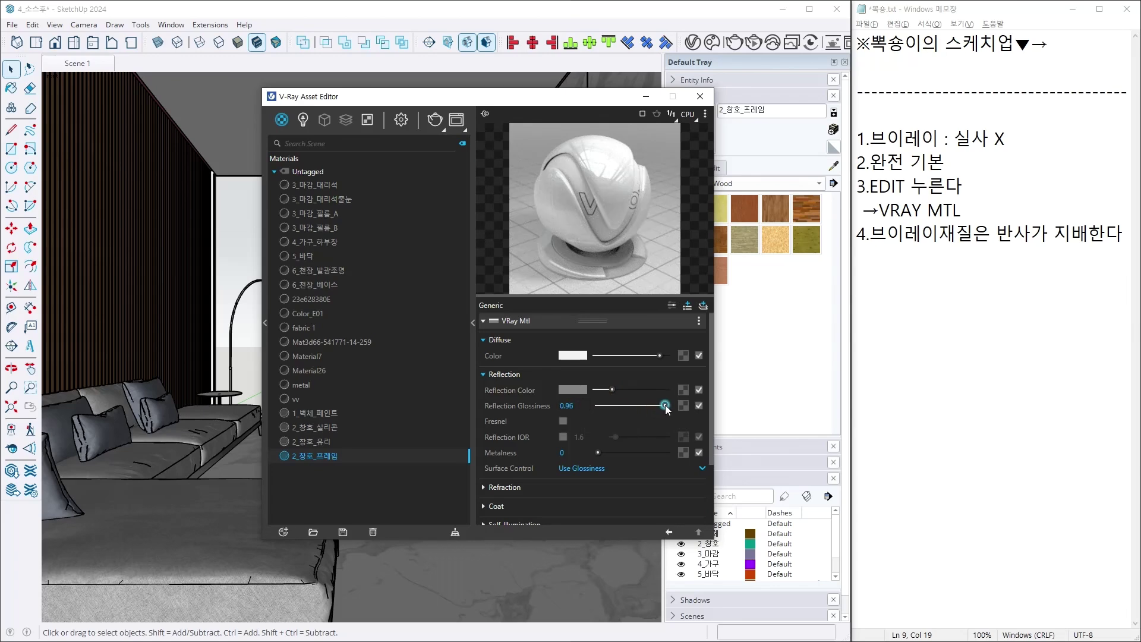
pyautogui.moveTo(665, 409); pyautogui.dragTo(663, 406)
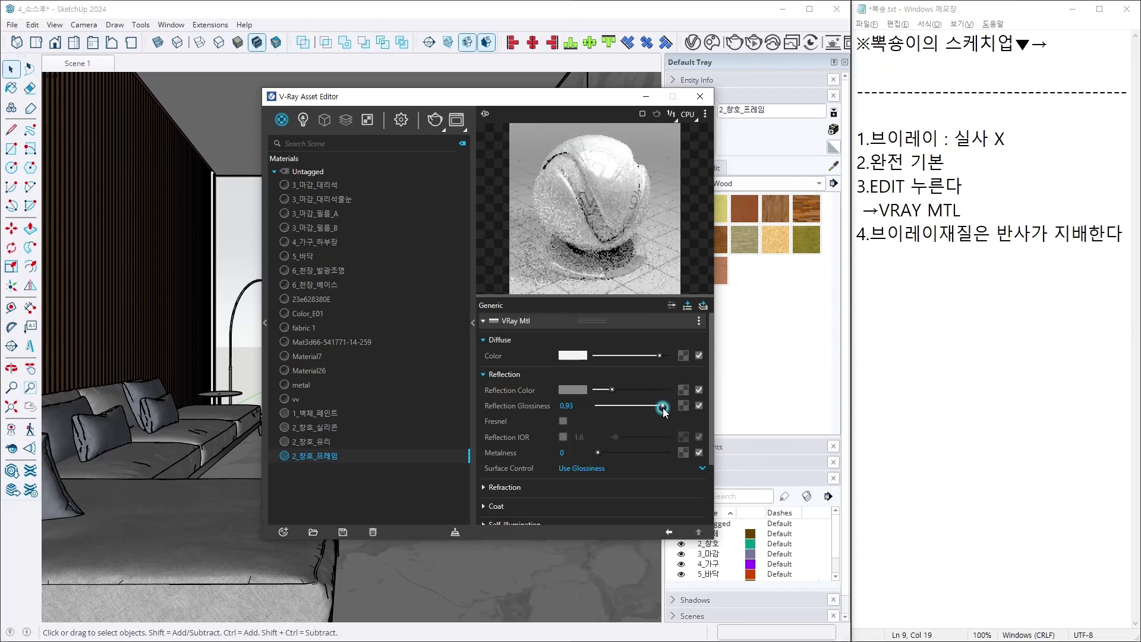
# Make the 3_마감_대리석 material editable in V-Ray and turn off Fresnel in its reflection settings.
pyautogui.click(342, 192)
pyautogui.click(630, 325)
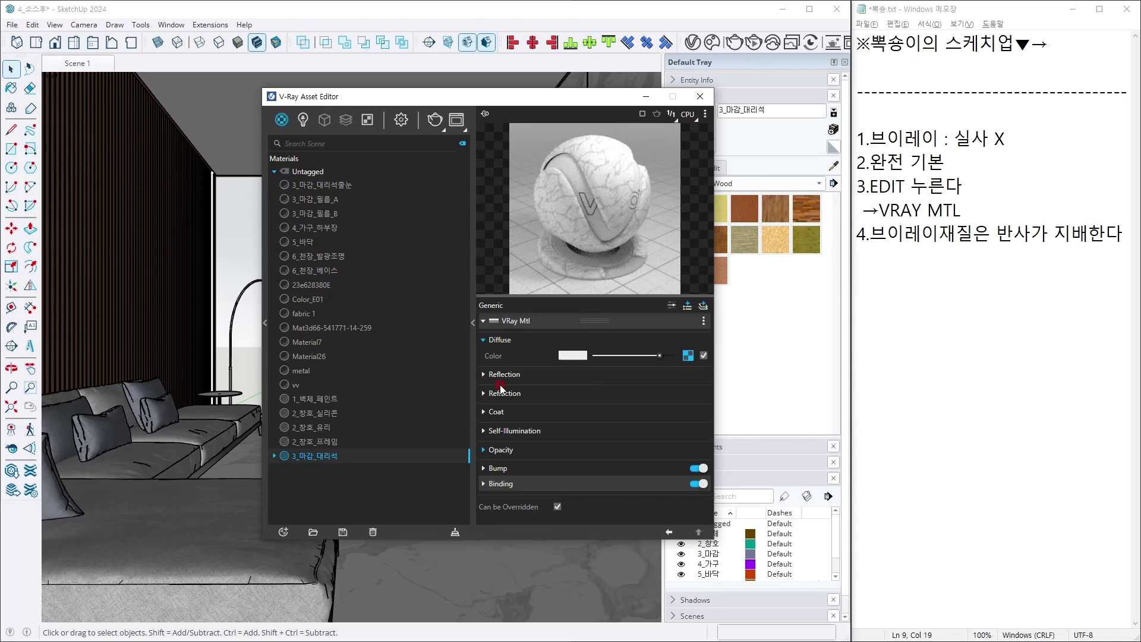
pyautogui.click(515, 374)
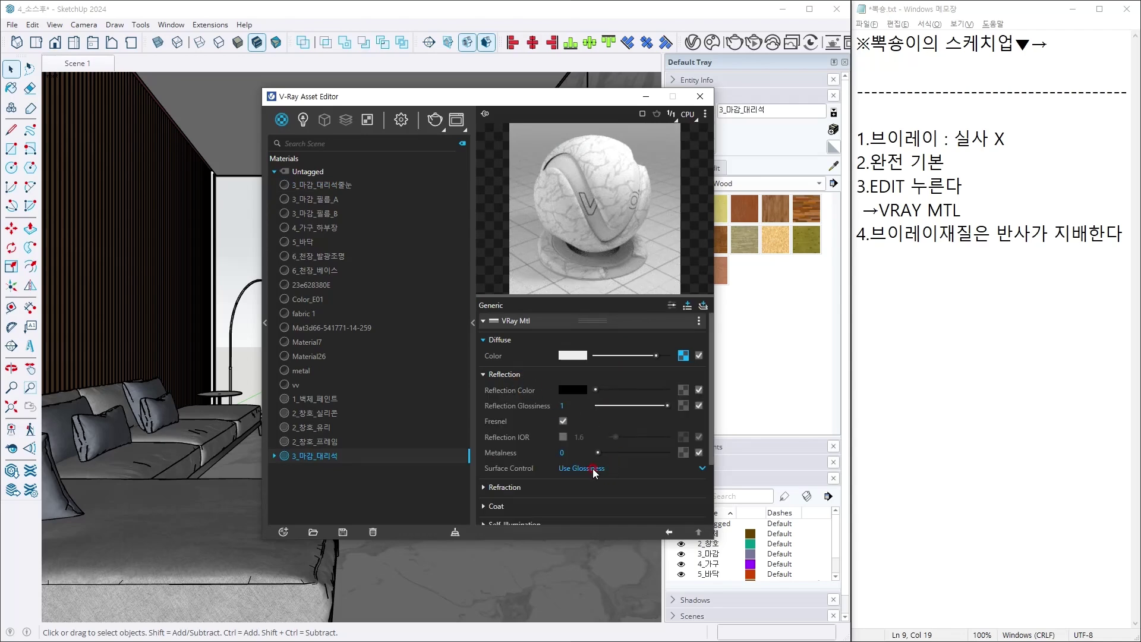
pyautogui.click(565, 423)
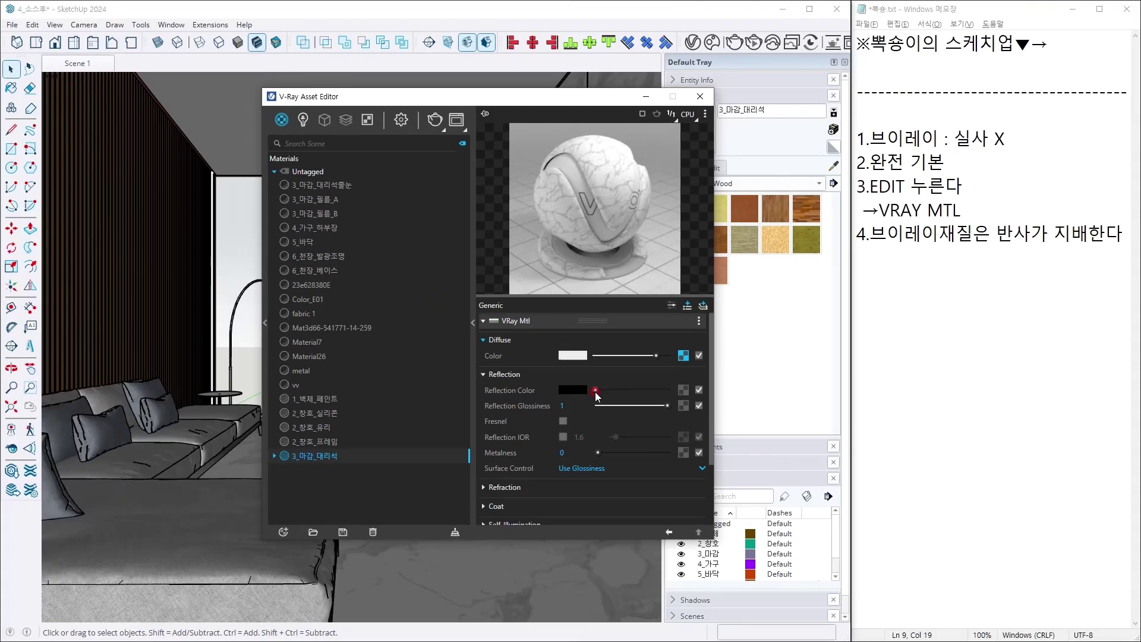
# Set the marble material's reflection color to a mid-light gray and its reflection glossiness to about 0.86.
pyautogui.moveTo(641, 369); pyautogui.dragTo(718, 372)
pyautogui.click(634, 391)
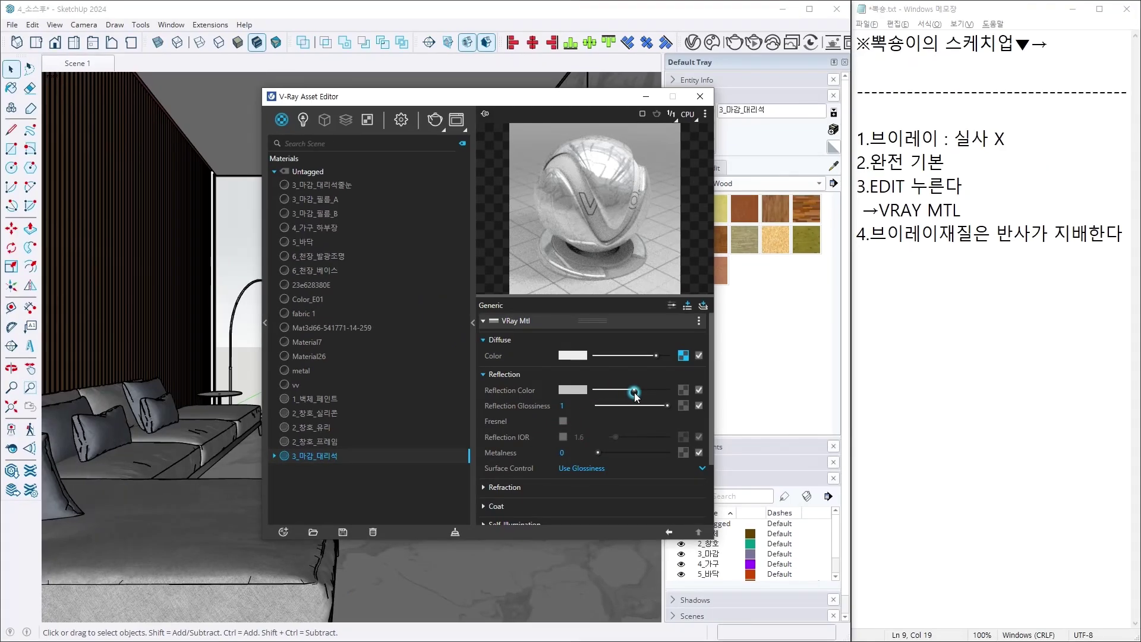
pyautogui.moveTo(636, 397); pyautogui.dragTo(623, 396)
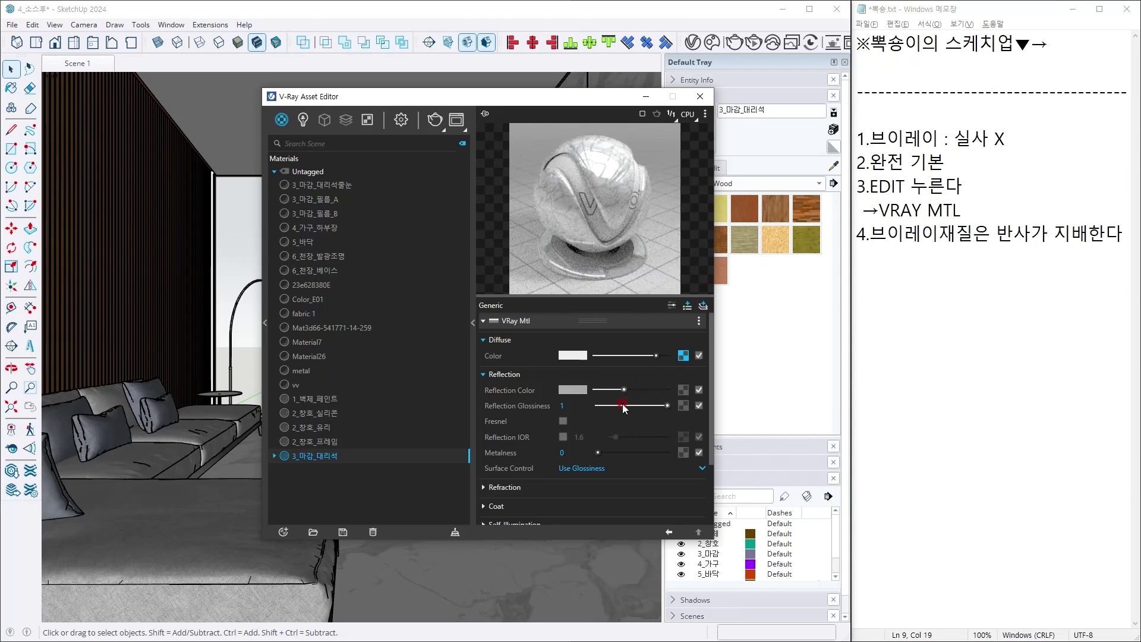
pyautogui.click(661, 406)
pyautogui.moveTo(670, 409); pyautogui.dragTo(659, 409)
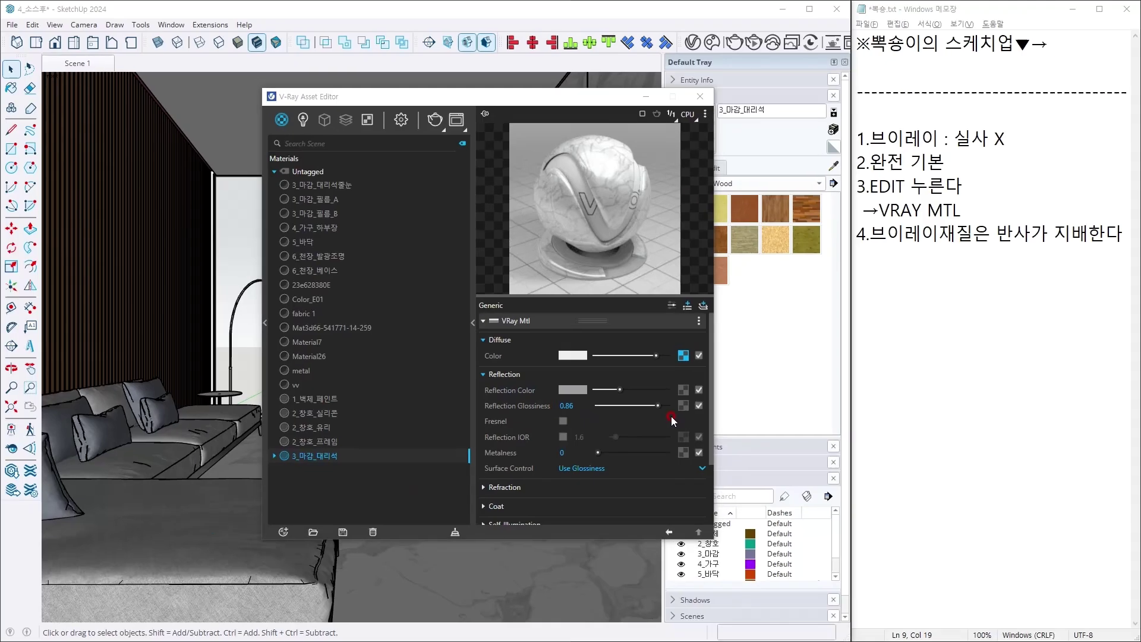
pyautogui.click(571, 405)
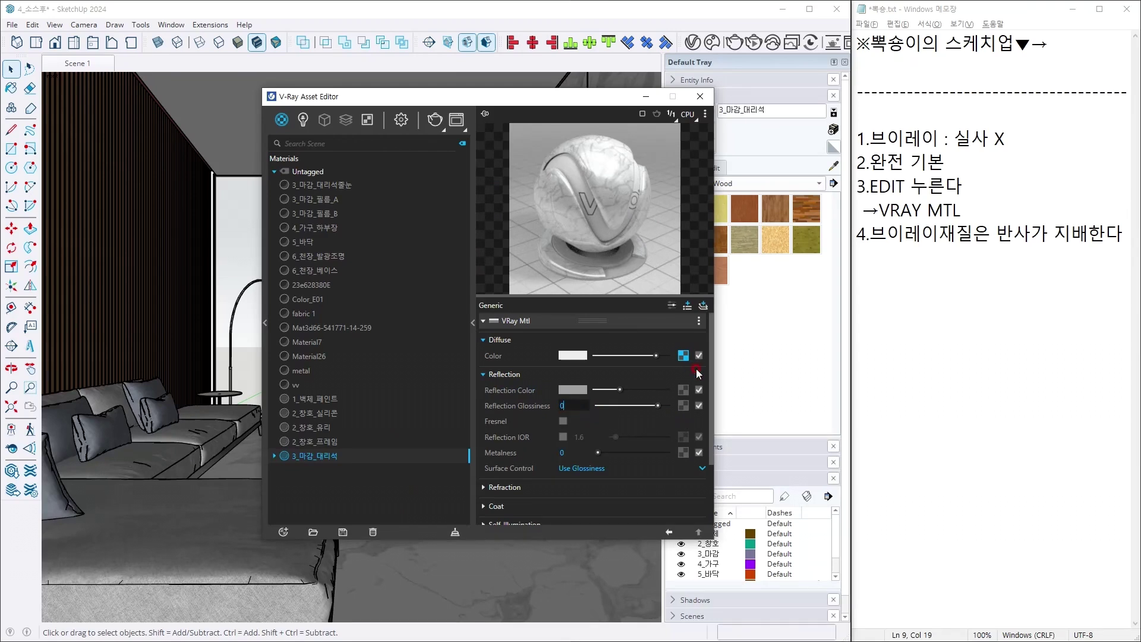
pyautogui.click(564, 399)
# Make the 3_마감_대리석줄눈 grout material editable in V-Ray.
pyautogui.click(353, 188)
pyautogui.click(593, 319)
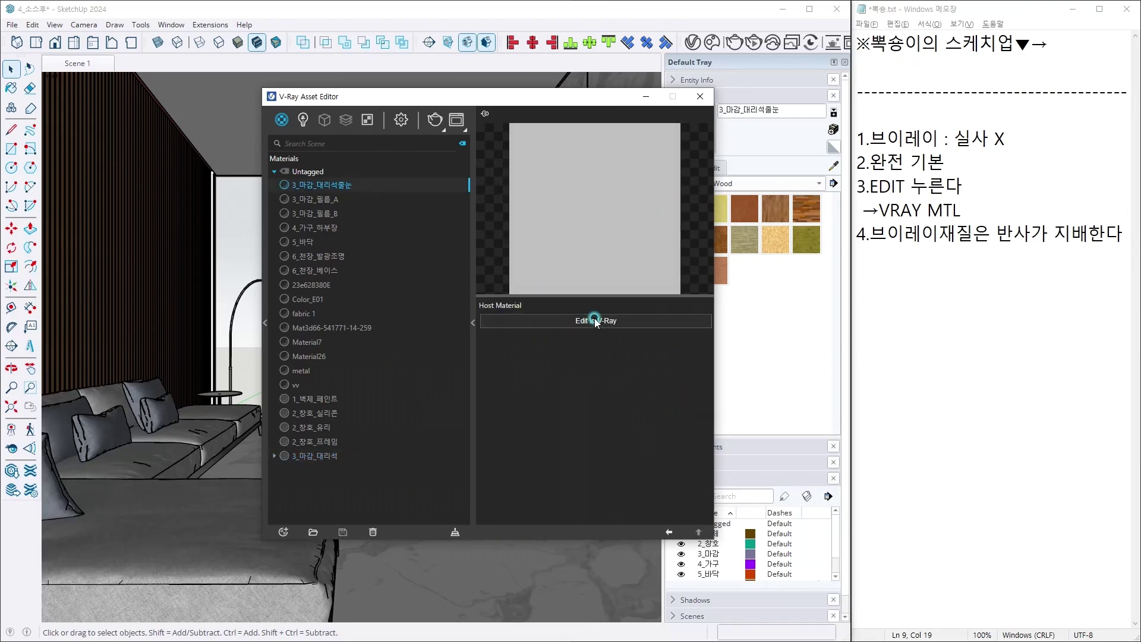
# Make the 3_마감_필름_A material editable in V-Ray and set its reflection to Fresnel off, dark gray color and 0.82 glossiness.
pyautogui.click(340, 189)
pyautogui.click(593, 321)
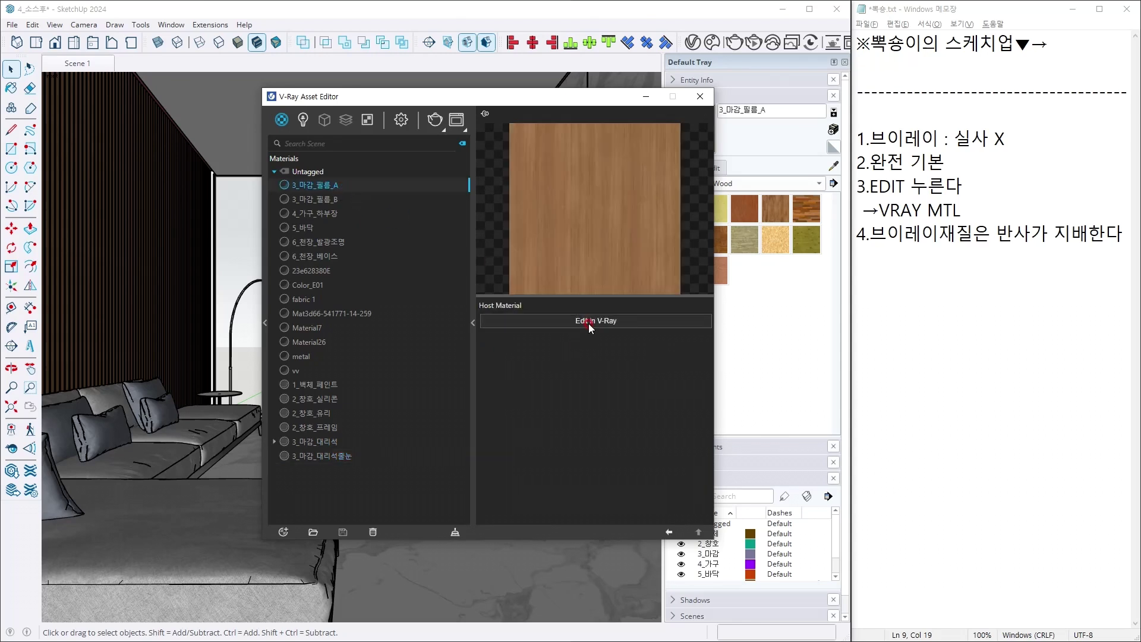
pyautogui.click(505, 373)
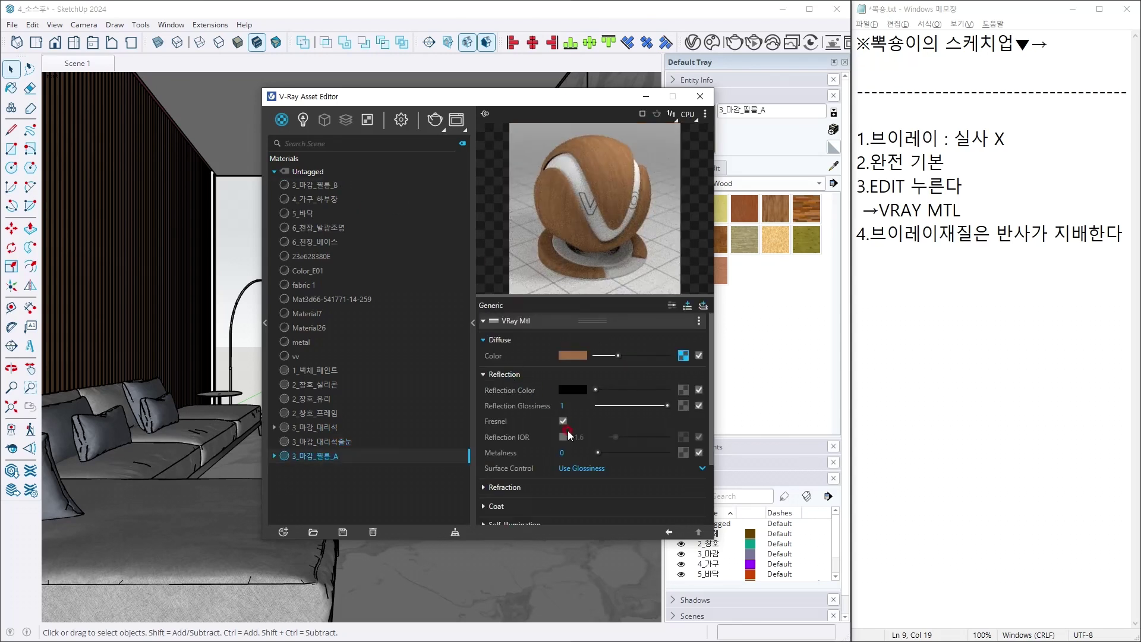
pyautogui.moveTo(596, 389); pyautogui.dragTo(648, 397)
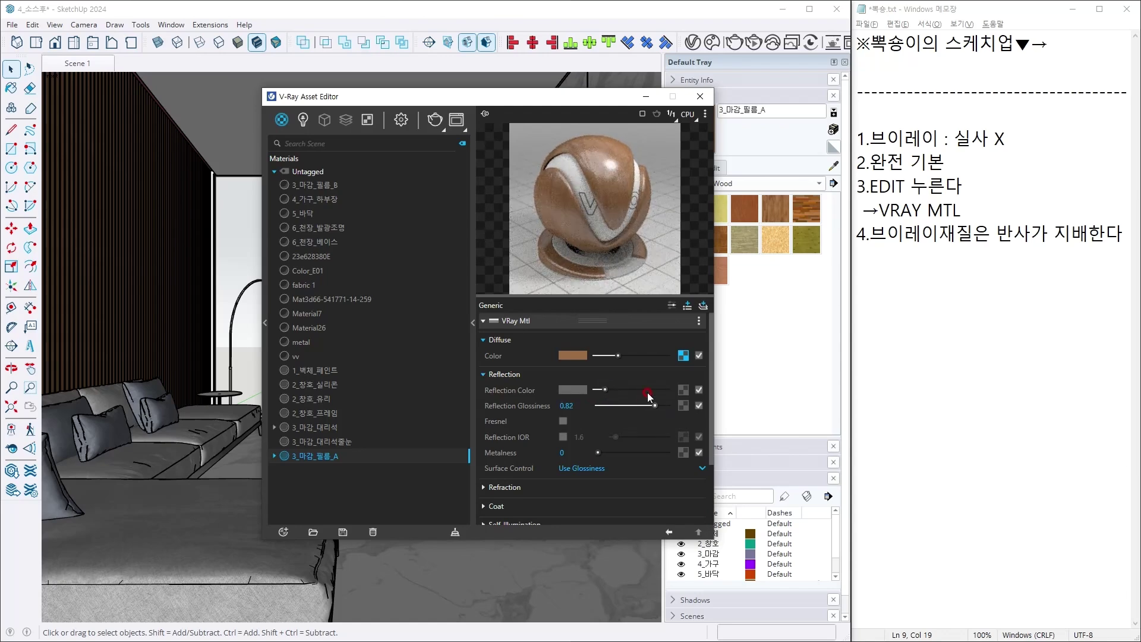
# Make the 3_마감_필름_B material editable in V-Ray and set its reflection to Fresnel off, dark gray color and 0.84 glossiness.
pyautogui.click(324, 188)
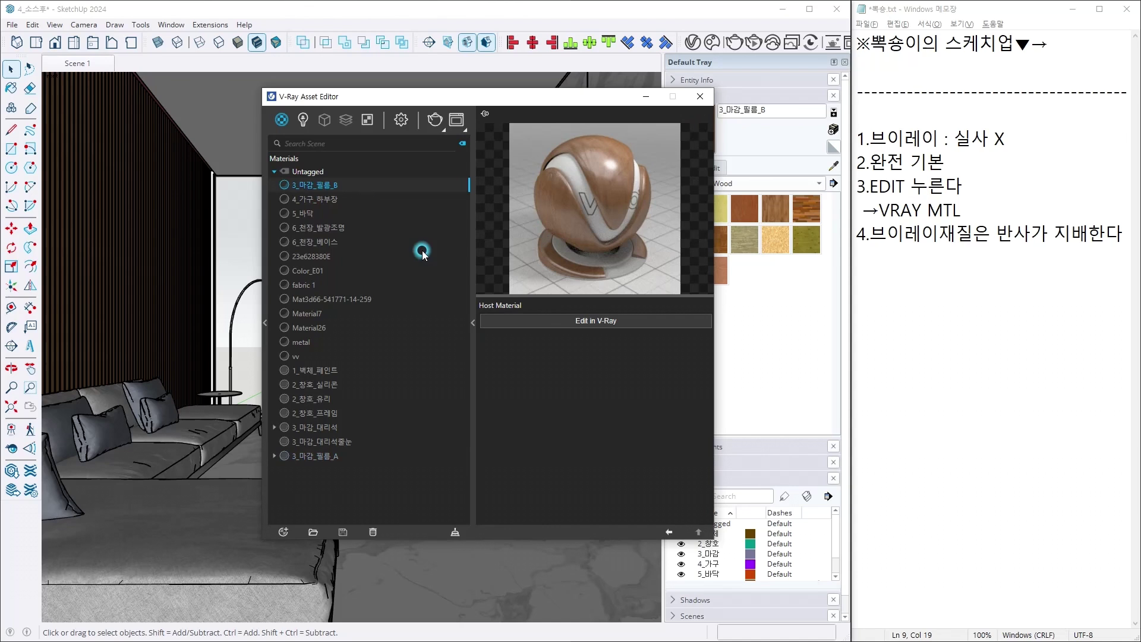
pyautogui.click(569, 327)
pyautogui.click(562, 376)
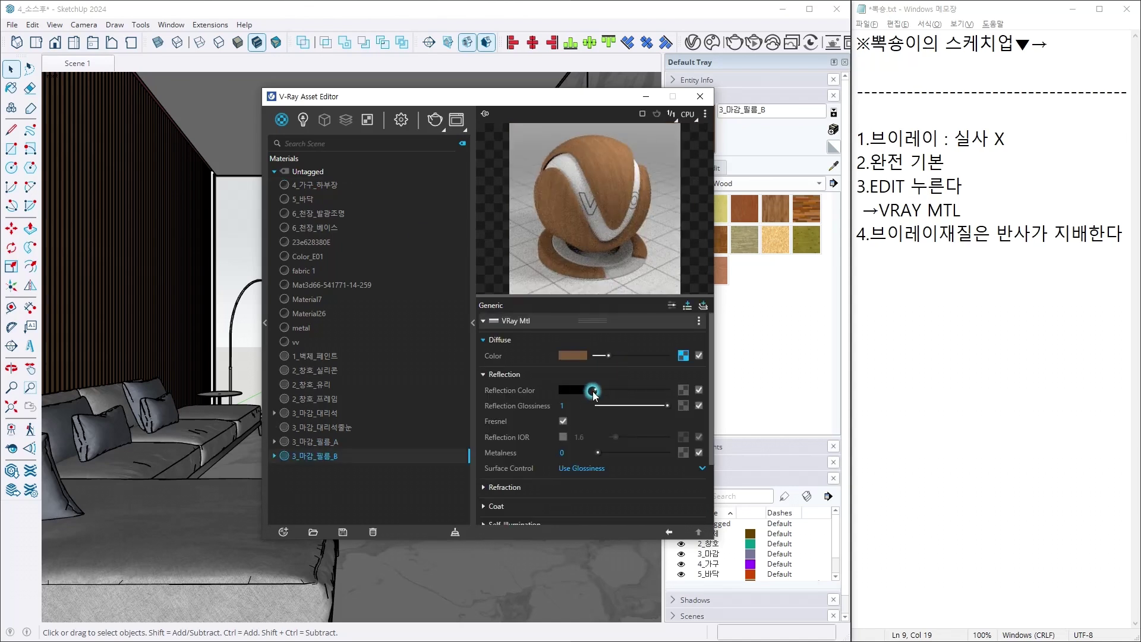
pyautogui.click(570, 405)
pyautogui.click(566, 421)
pyautogui.moveTo(596, 390); pyautogui.dragTo(656, 405)
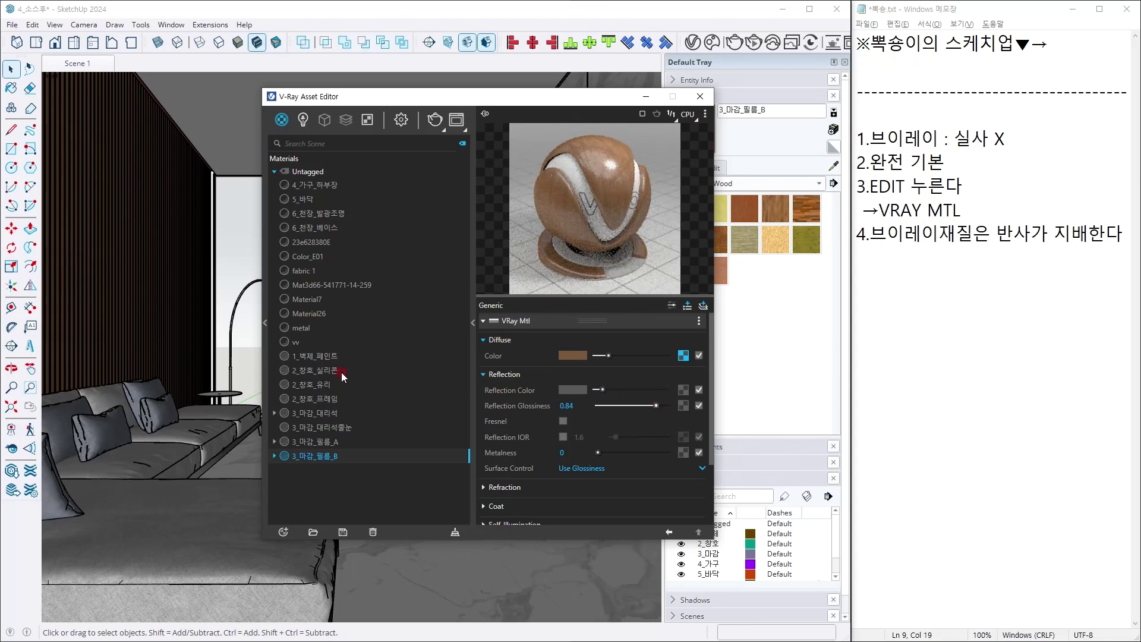
# Make the 4_가구_하부장 material editable in V-Ray and set its reflection to Fresnel off, medium gray color and 0.86 glossiness.
pyautogui.click(327, 188)
pyautogui.click(591, 322)
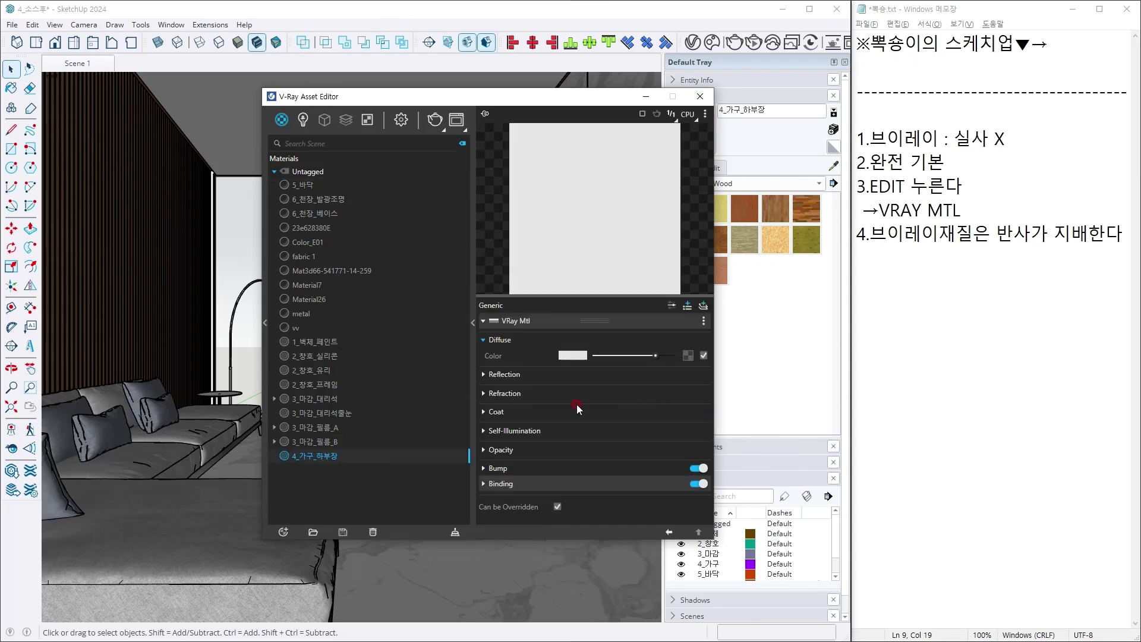
pyautogui.click(513, 379)
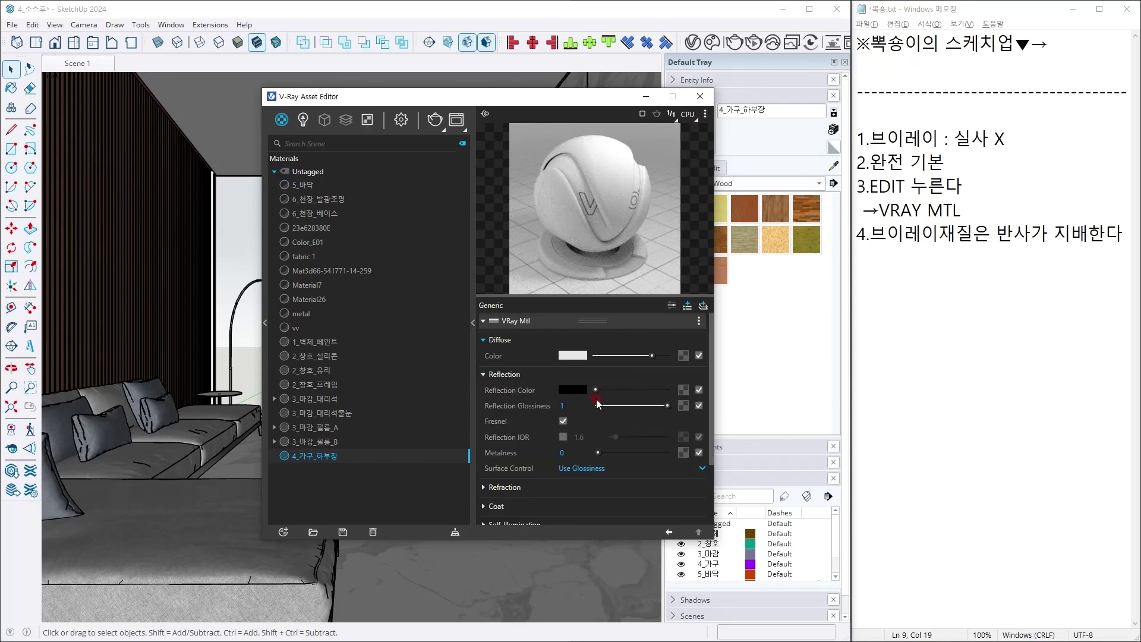
pyautogui.click(564, 422)
pyautogui.moveTo(595, 390); pyautogui.dragTo(658, 406)
pyautogui.click(669, 406)
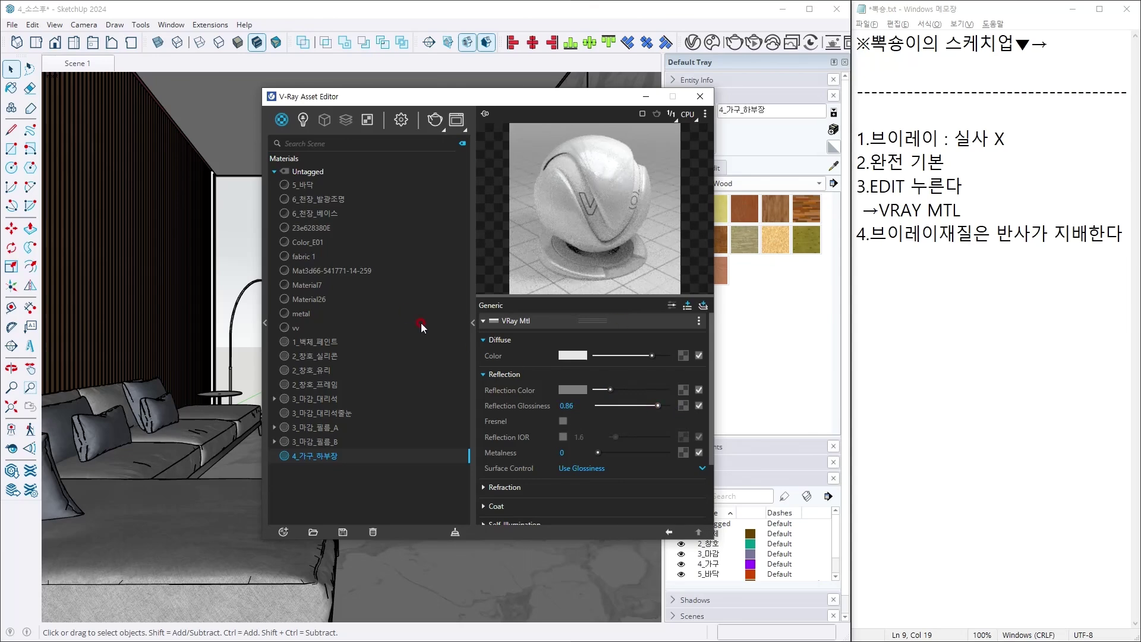
# Make the 5_바닥 floor material editable in V-Ray, turn its Fresnel off and raise its reflection color from black to gray.
pyautogui.click(337, 189)
pyautogui.click(579, 326)
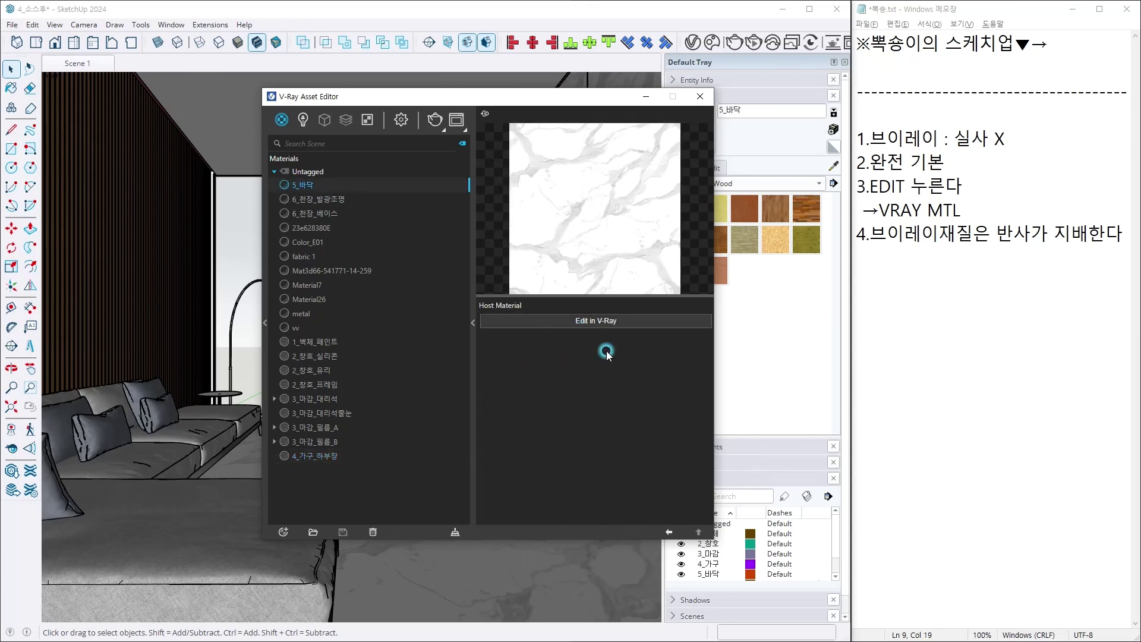
pyautogui.click(594, 381)
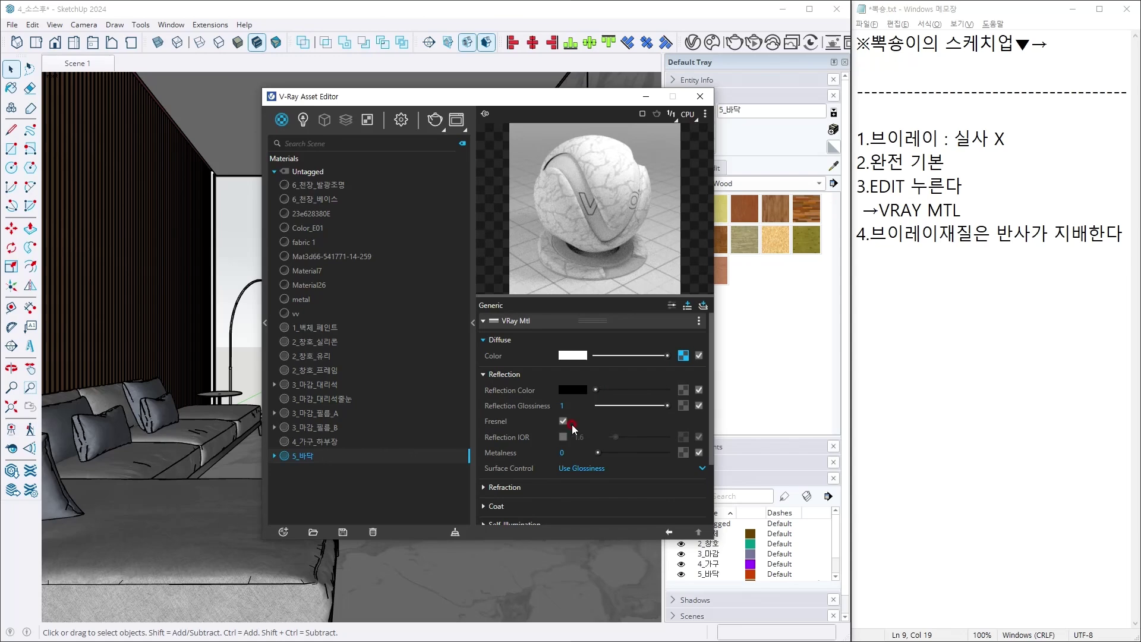
pyautogui.click(572, 425)
pyautogui.moveTo(596, 390)
pyautogui.mouseDown()
pyautogui.moveTo(662, 405)
pyautogui.moveTo(612, 390)
pyautogui.mouseUp()
# Make the 6_천장_발광조명 material editable in V-Ray and replace its VRay Mtl layer with an Emissive layer of intensity 2.
pyautogui.click(348, 186)
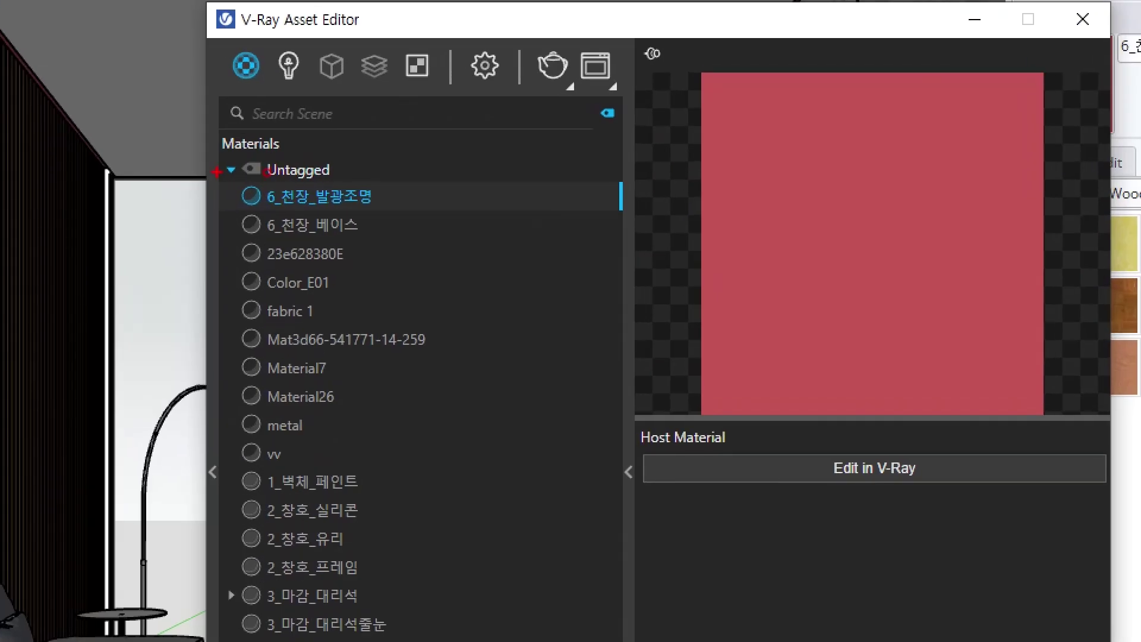
pyautogui.moveTo(216, 172); pyautogui.dragTo(503, 233)
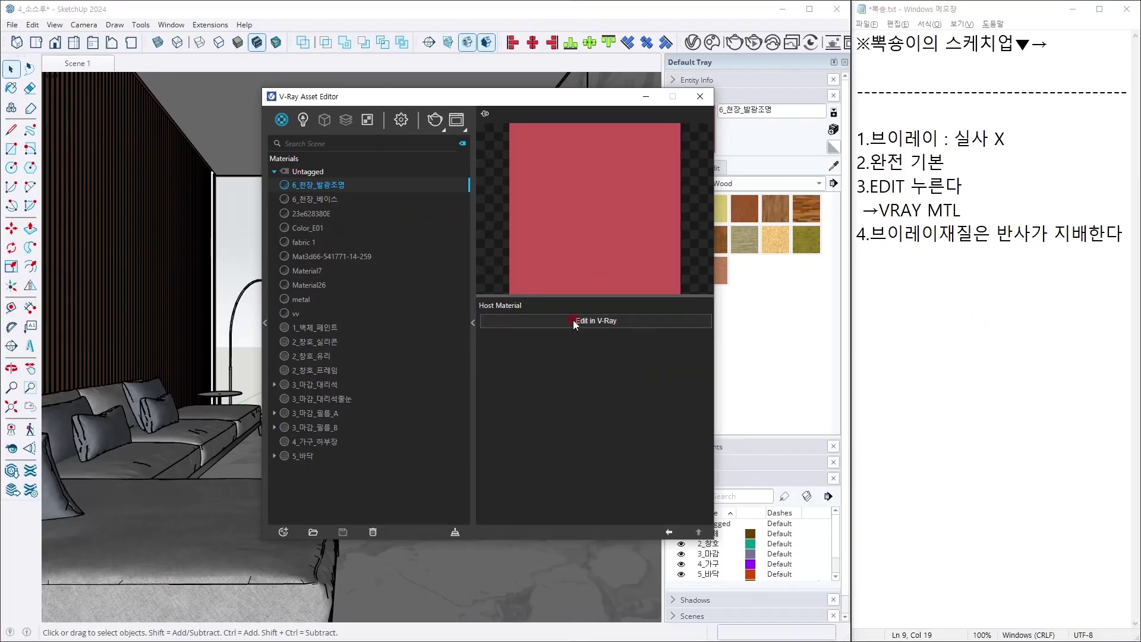
pyautogui.click(824, 472)
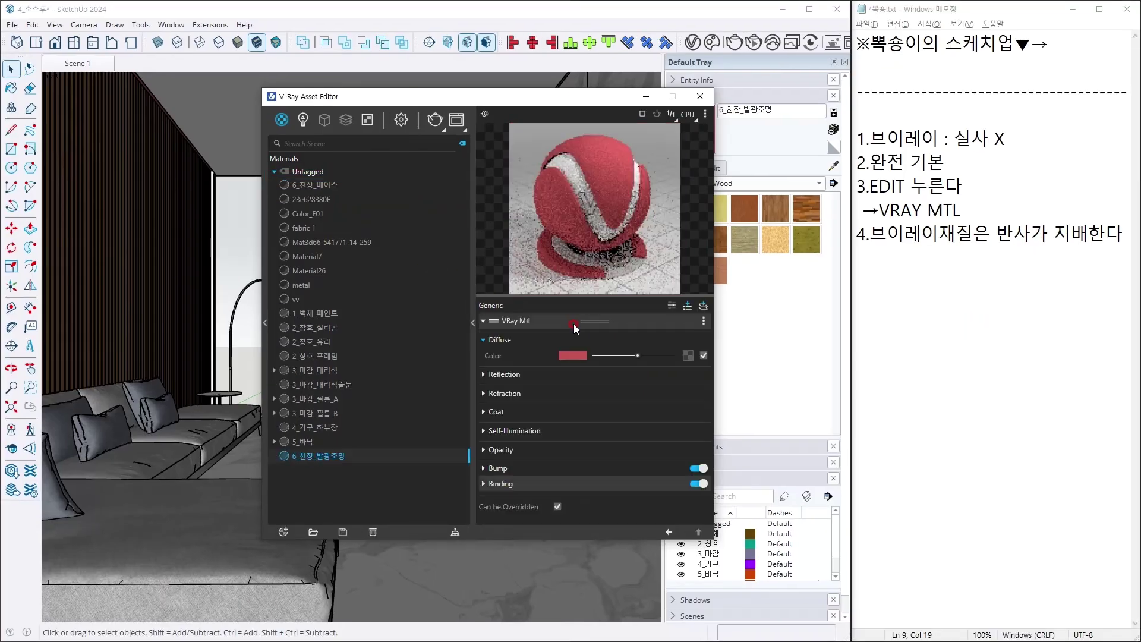
pyautogui.click(704, 307)
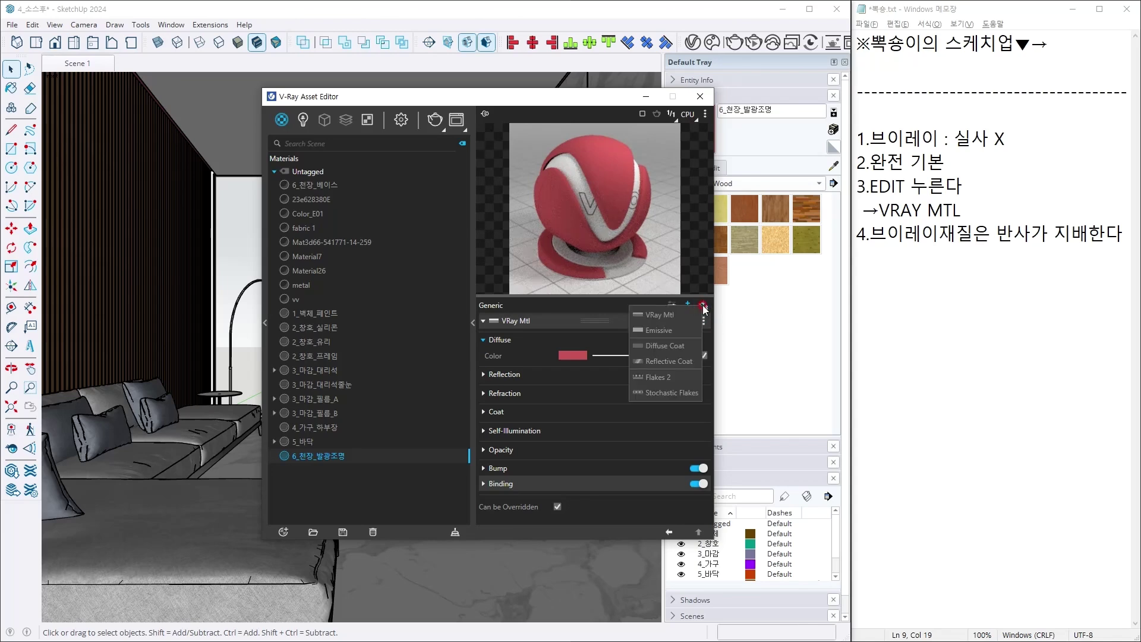
pyautogui.click(675, 331)
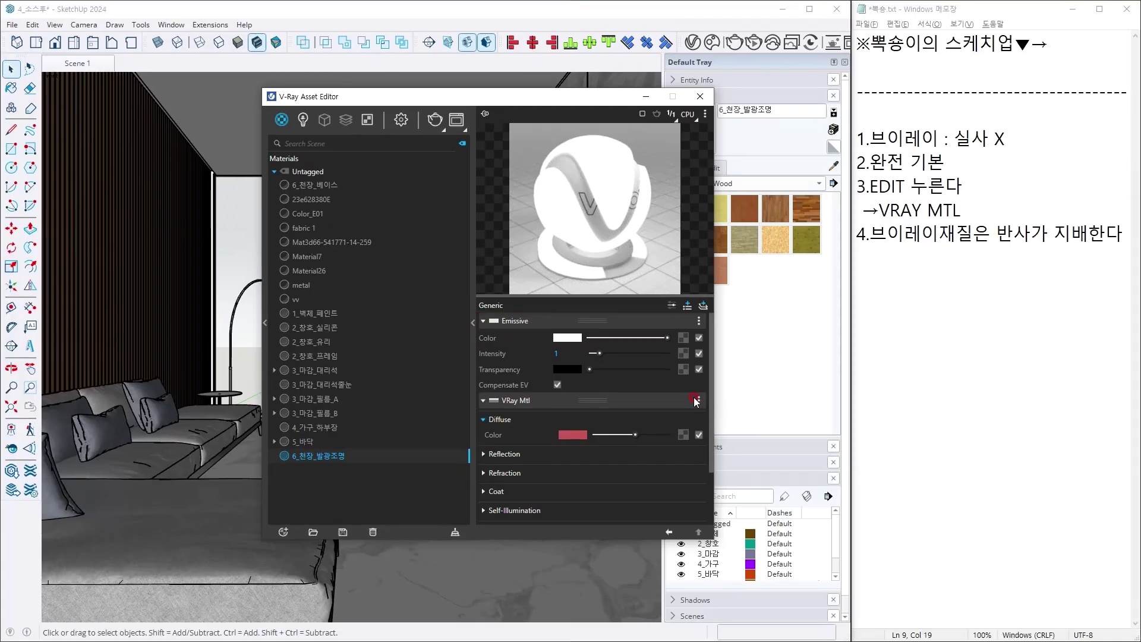
pyautogui.click(696, 400)
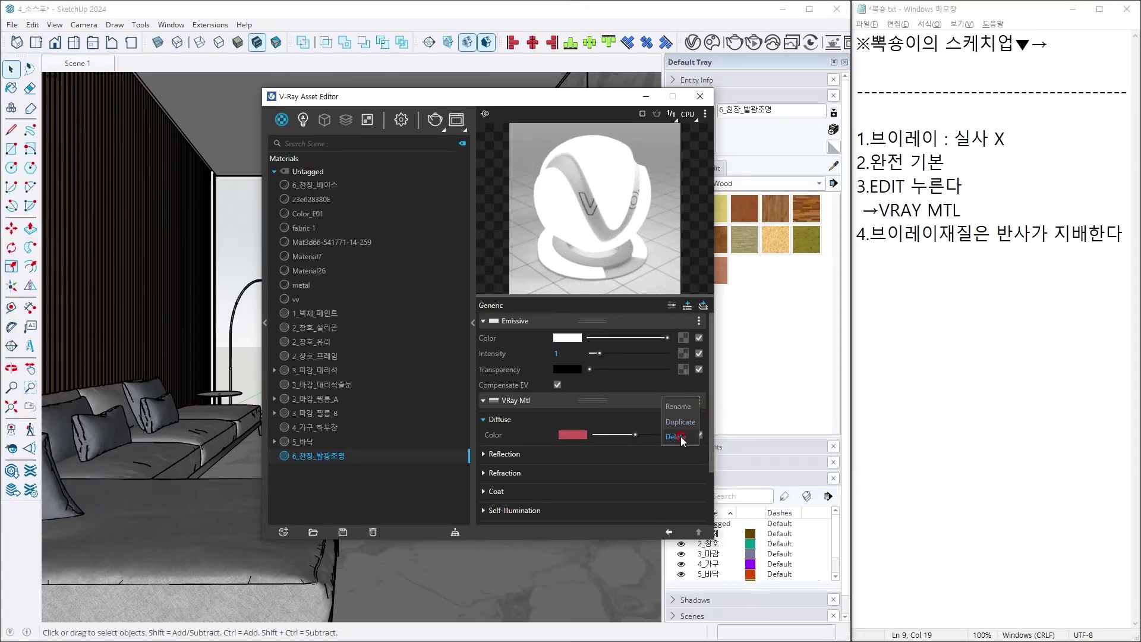
pyautogui.click(660, 421)
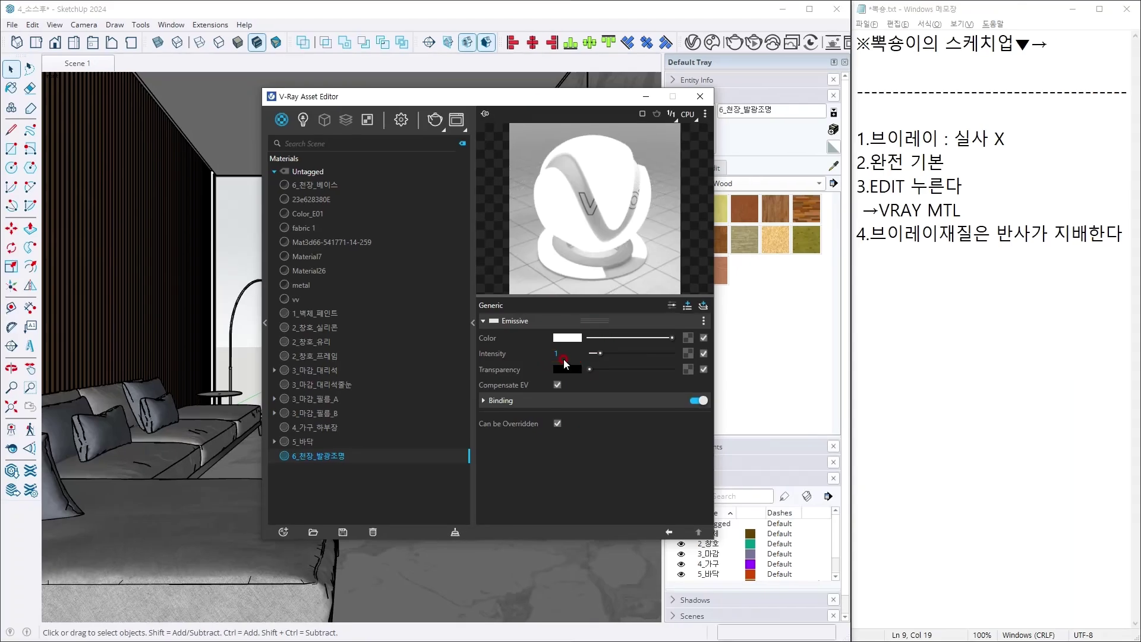
pyautogui.click(504, 328)
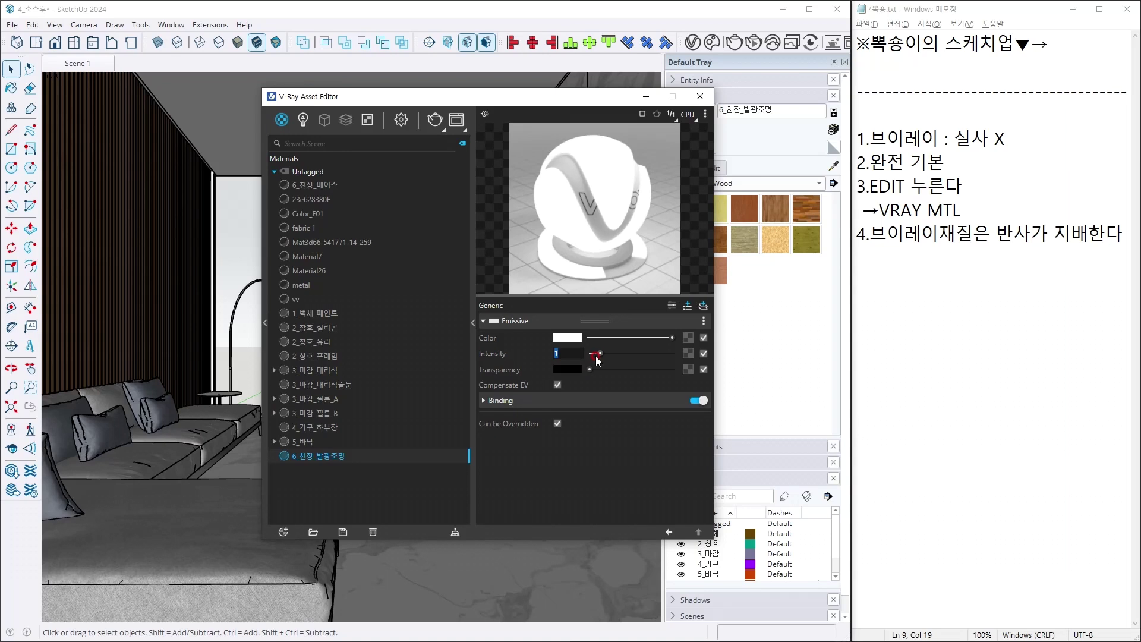
pyautogui.write('2')
pyautogui.press('Return')
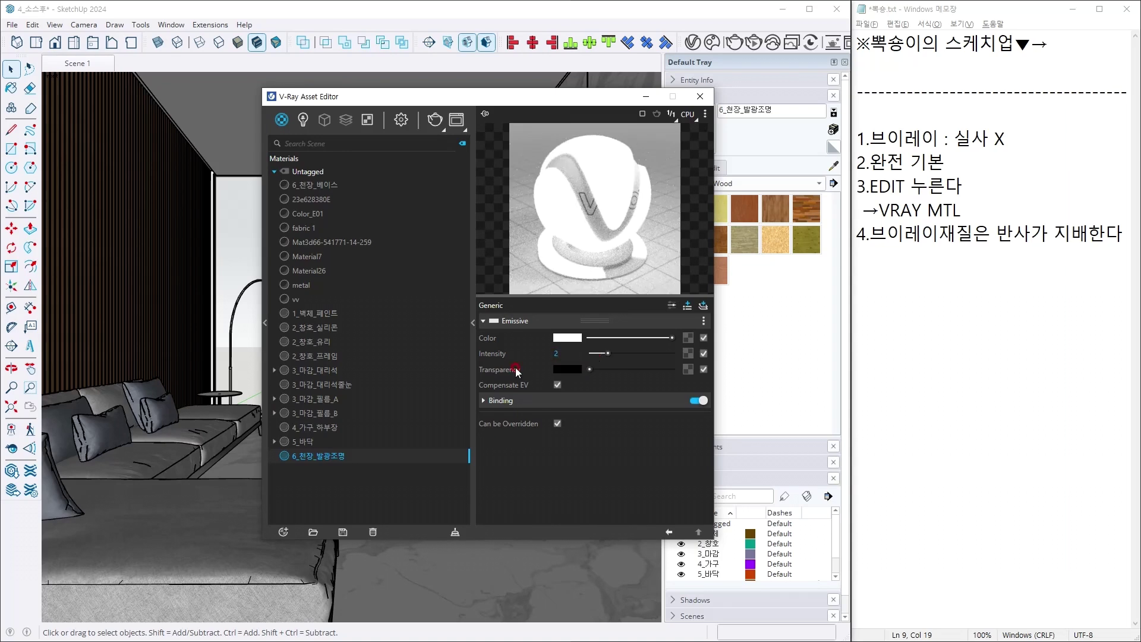
# Make the 6_천장_베이스 material editable in V-Ray and set its reflection to Fresnel off, dark gray color and 0.81 glossiness.
pyautogui.click(320, 184)
pyautogui.click(589, 327)
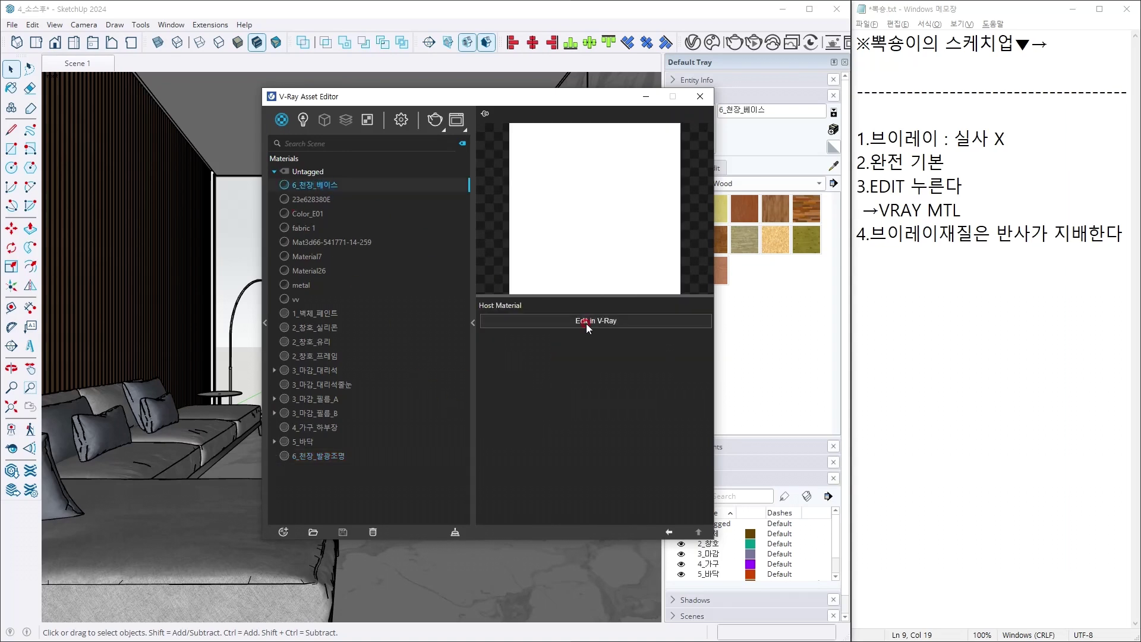
pyautogui.click(550, 378)
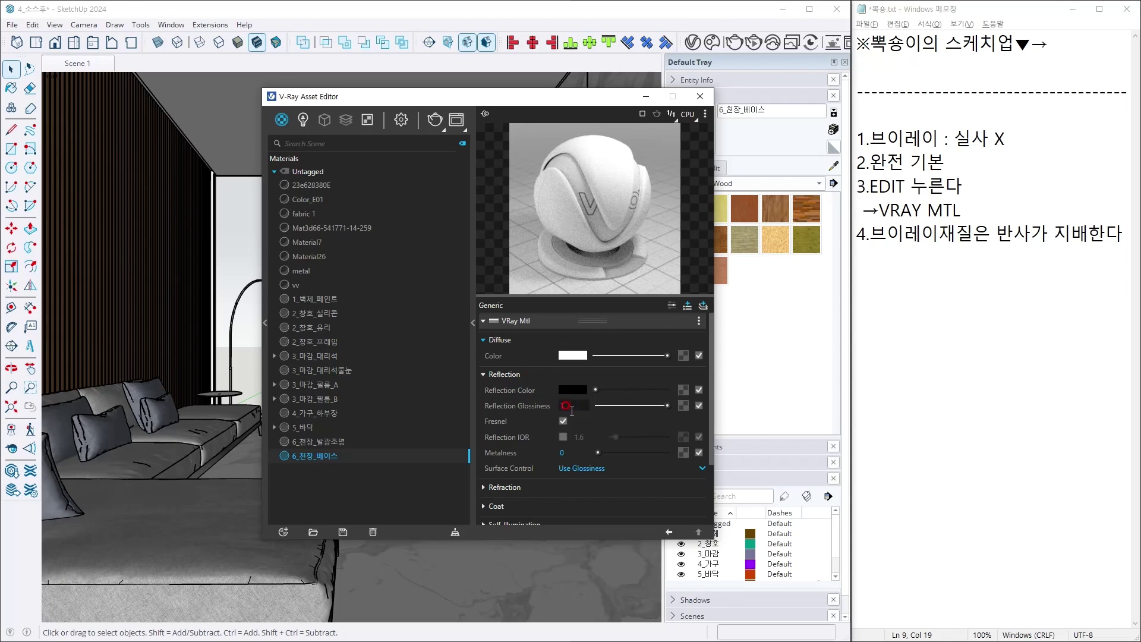
pyautogui.click(581, 404)
pyautogui.moveTo(596, 390); pyautogui.dragTo(650, 410)
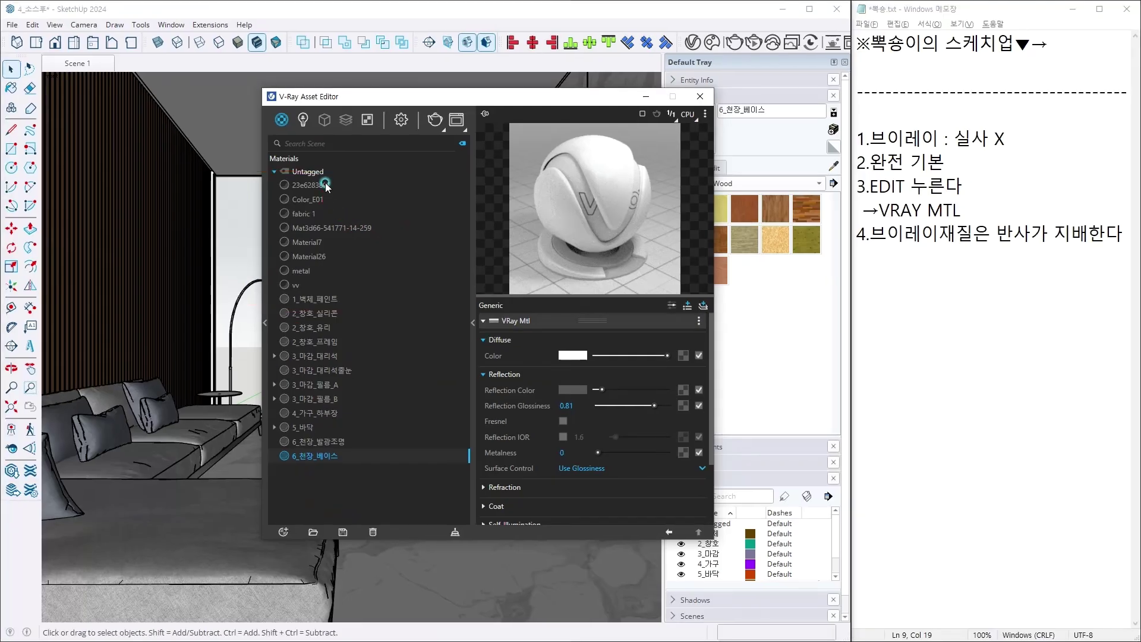
# Make the 23e628380E, Color_E01 and fabric 1 materials editable in V-Ray.
pyautogui.click(325, 184)
pyautogui.click(535, 319)
pyautogui.click(328, 187)
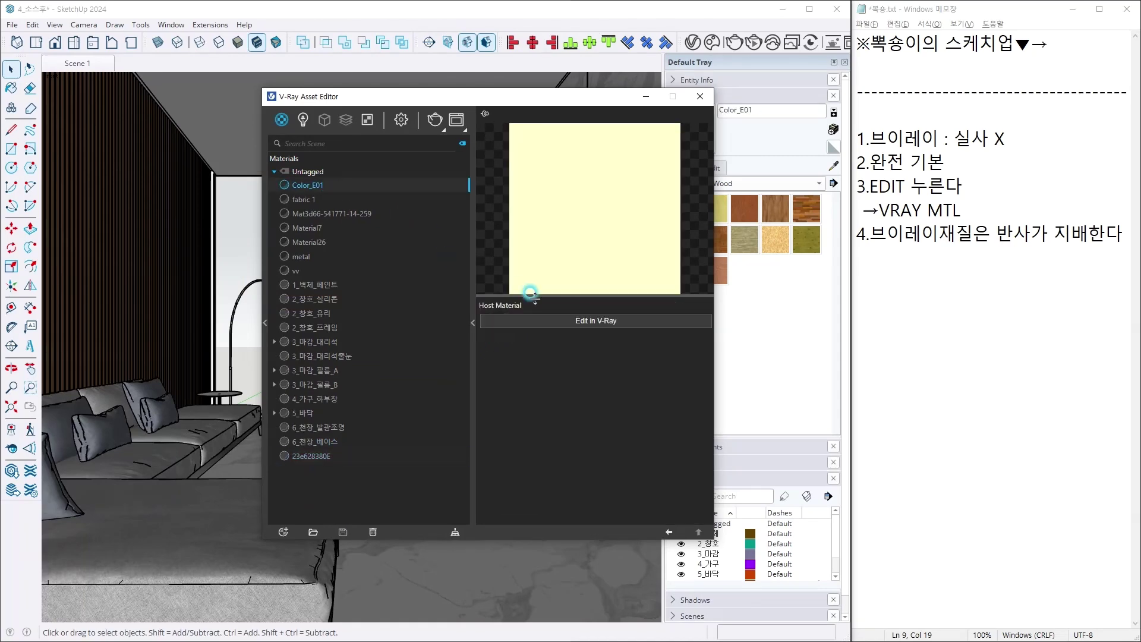
pyautogui.click(548, 321)
pyautogui.click(309, 185)
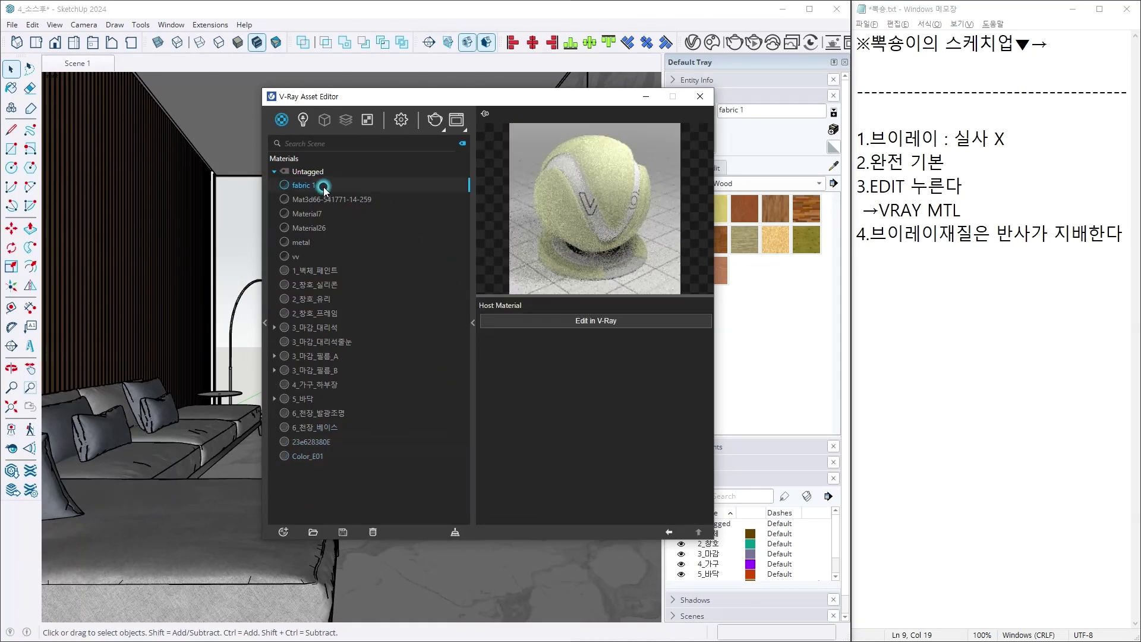
pyautogui.click(579, 321)
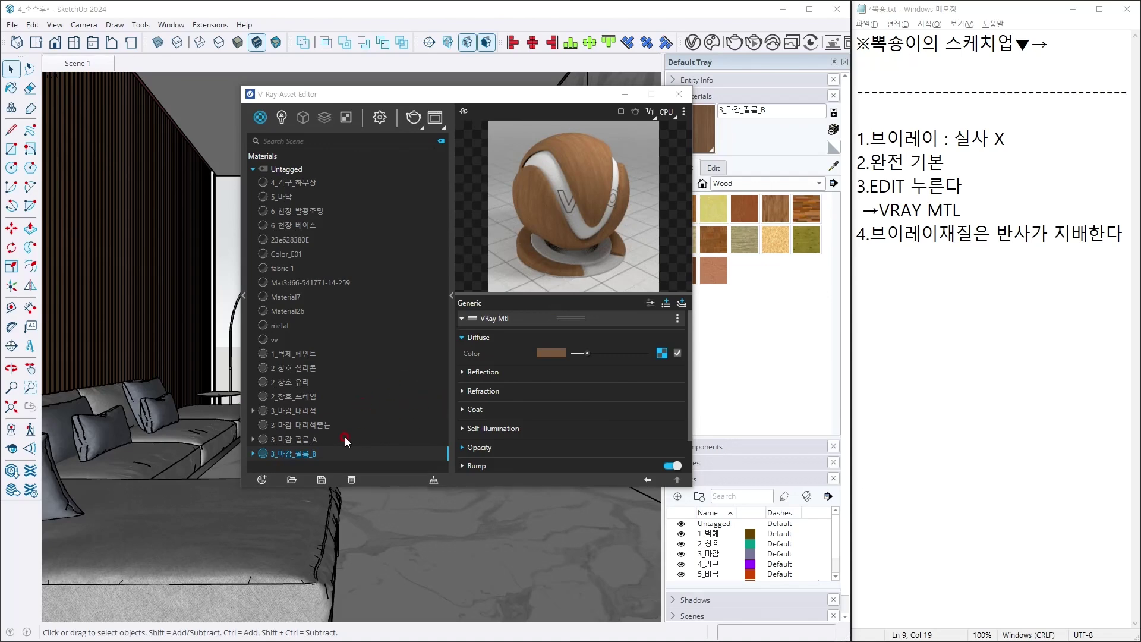
# Set the reflection of the 3_마감_필름_B material to Fresnel off, dark gray color and 0.82 glossiness.
pyautogui.click(482, 372)
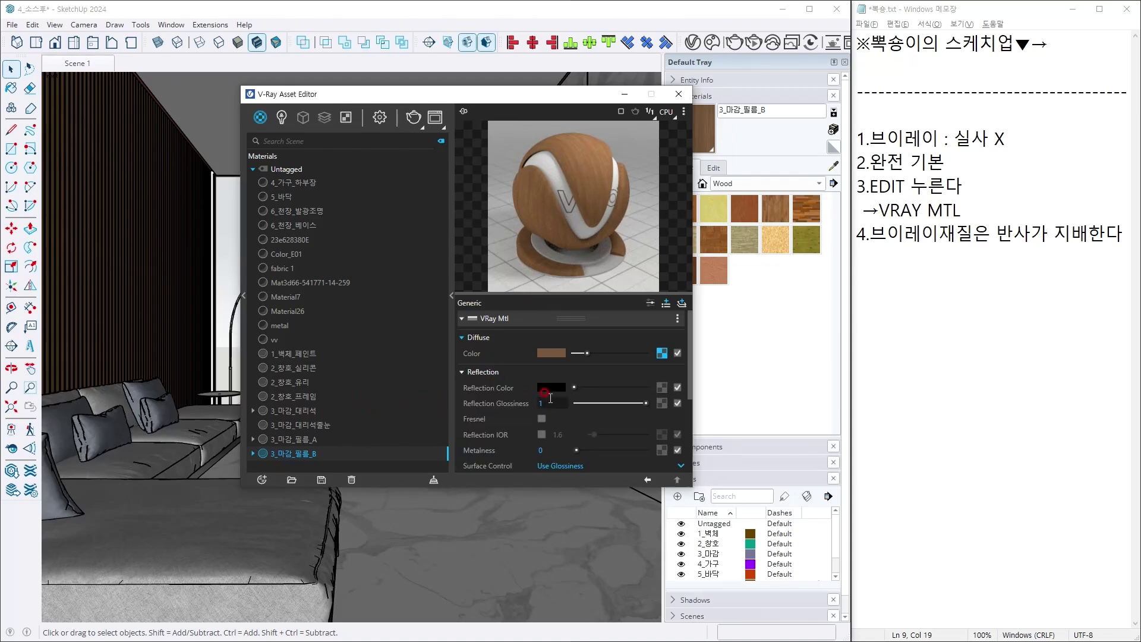
pyautogui.click(649, 403)
pyautogui.moveTo(572, 387); pyautogui.dragTo(582, 387)
pyautogui.click(634, 403)
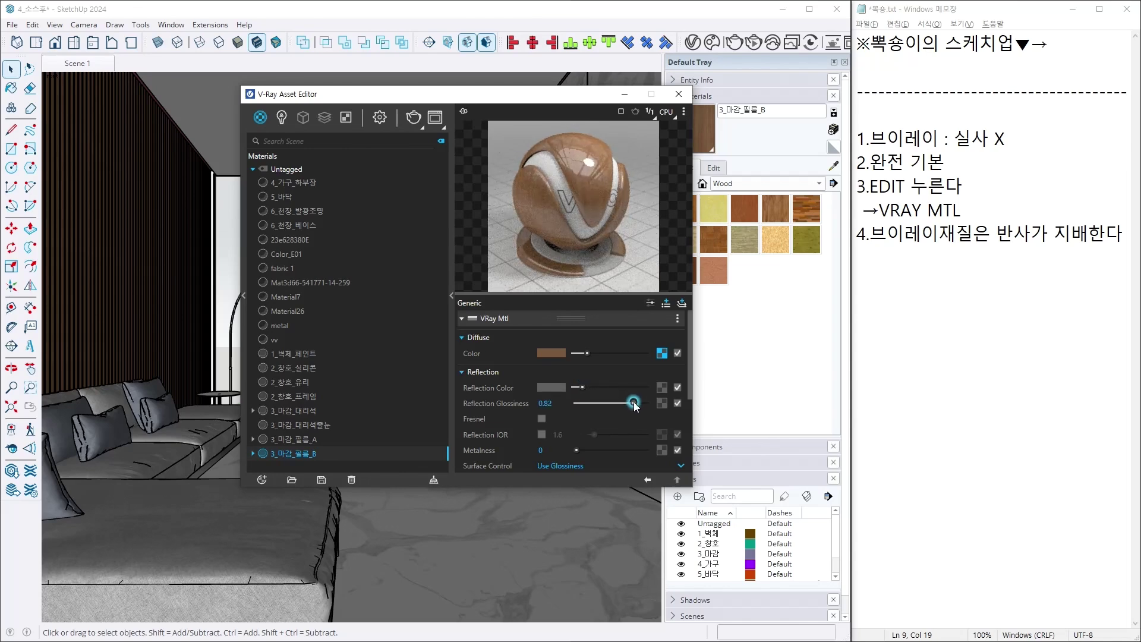
# Make the 4_가구_하부장 material editable in V-Ray and set its reflection to Fresnel off, dark gray color and 0.79 glossiness.
pyautogui.click(320, 182)
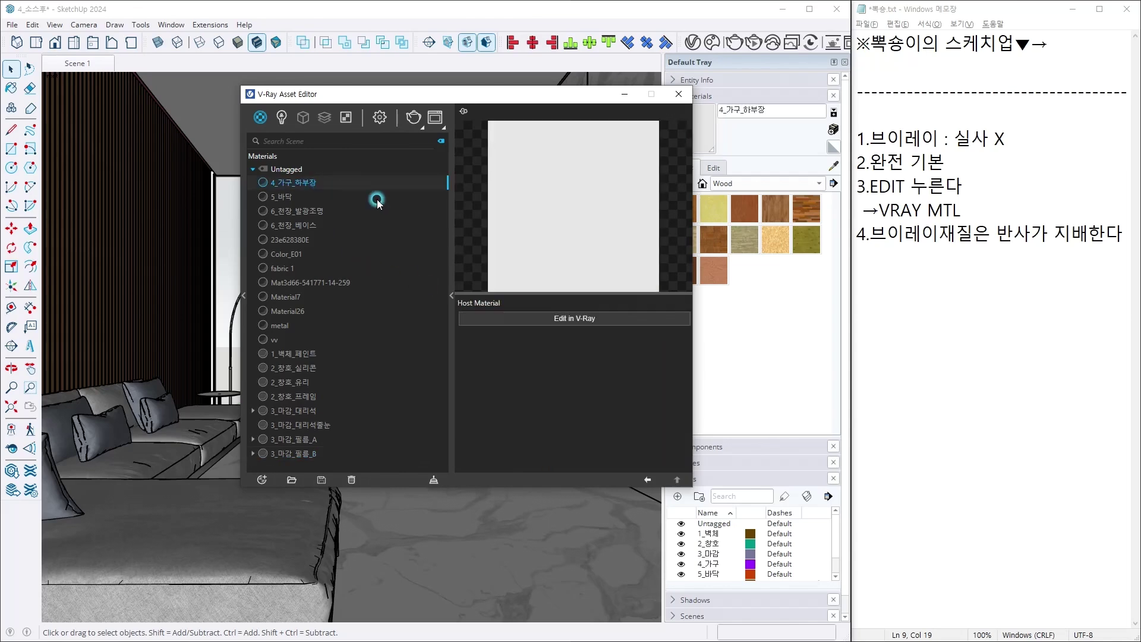
pyautogui.click(543, 320)
pyautogui.click(574, 386)
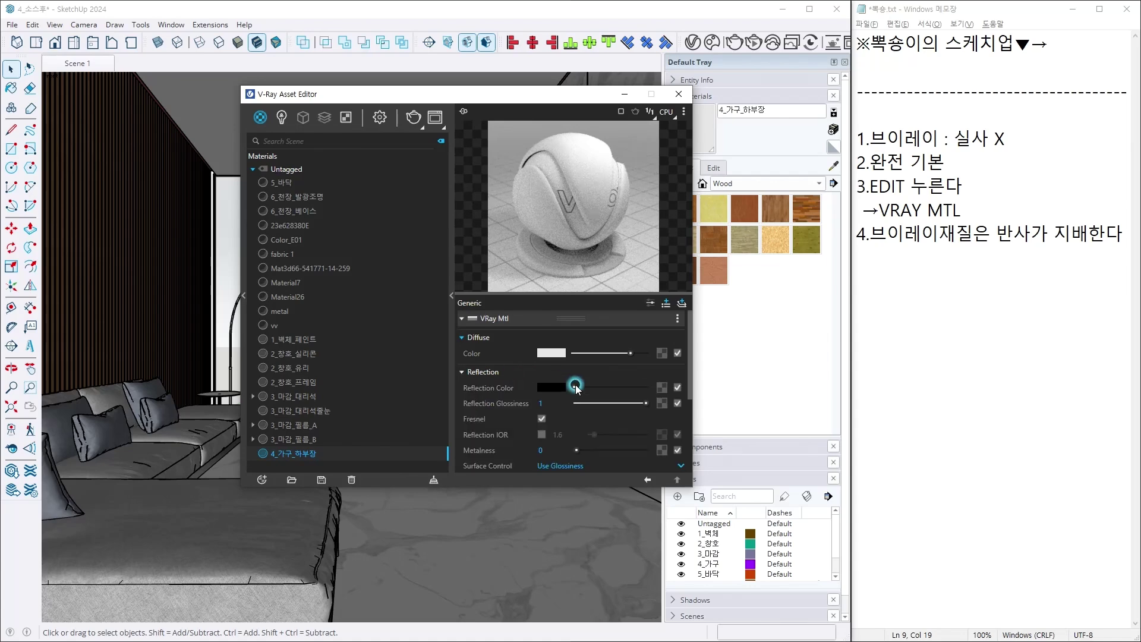
pyautogui.moveTo(575, 387); pyautogui.dragTo(582, 387)
pyautogui.click(542, 418)
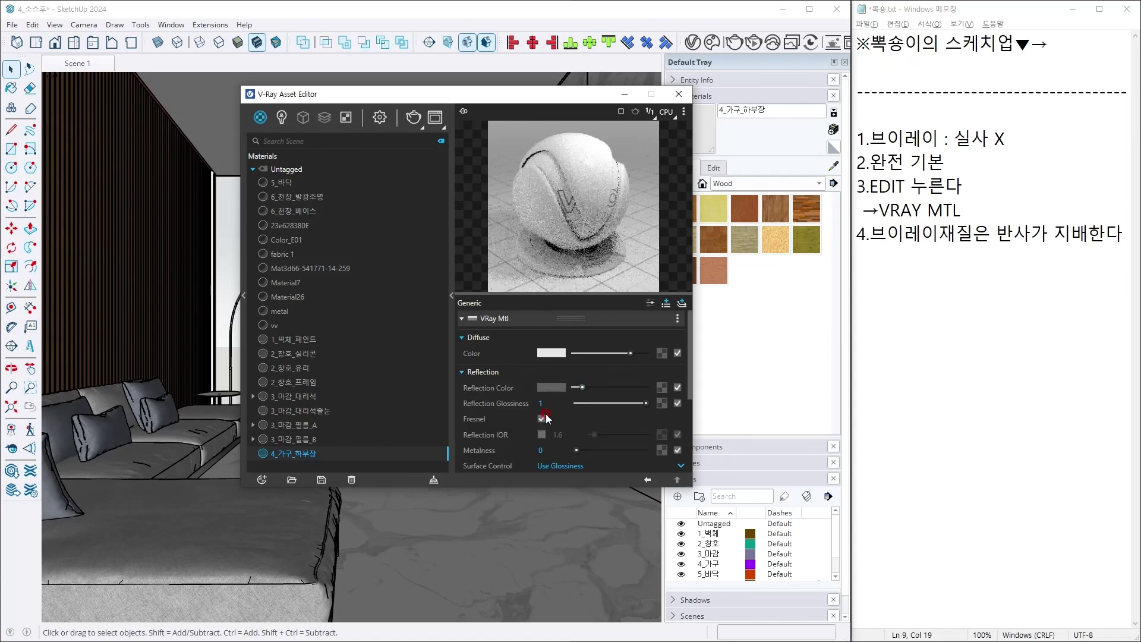
pyautogui.click(631, 403)
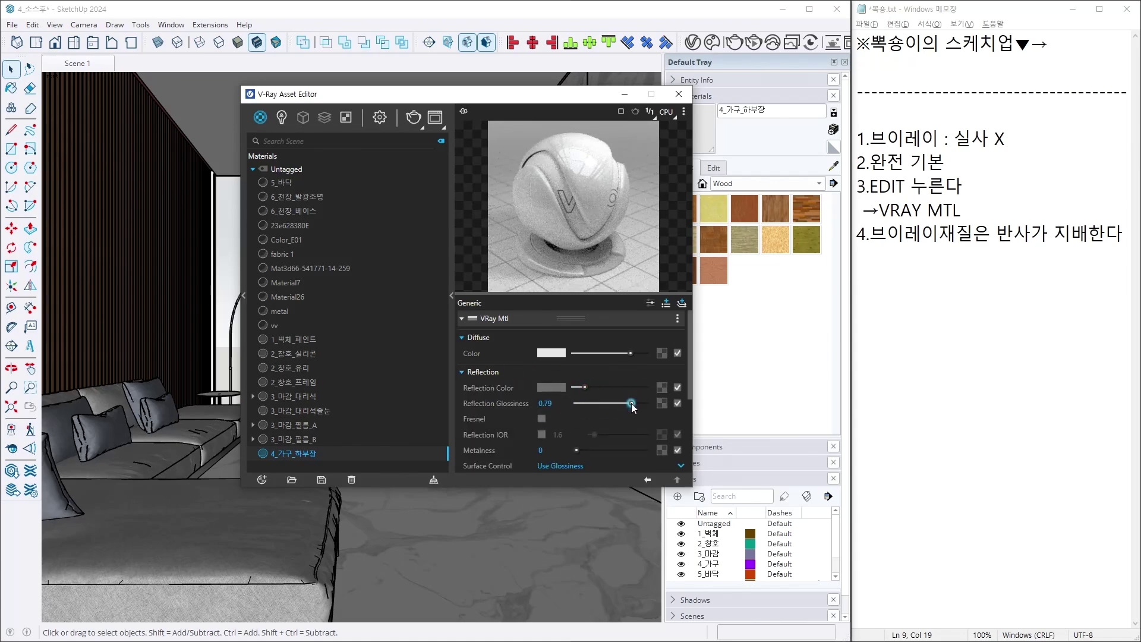
# Make the 5_바닥 material editable in V-Ray and set its reflection to Fresnel off, medium gray color and 0.85 glossiness.
pyautogui.click(310, 186)
pyautogui.click(563, 319)
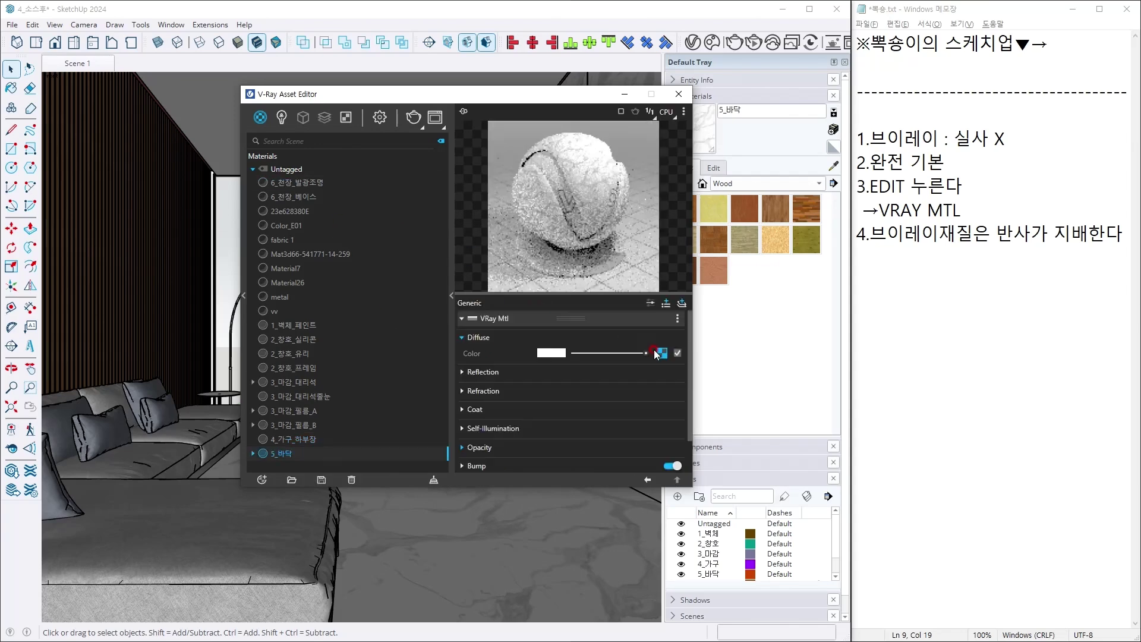
pyautogui.click(517, 394)
pyautogui.click(542, 419)
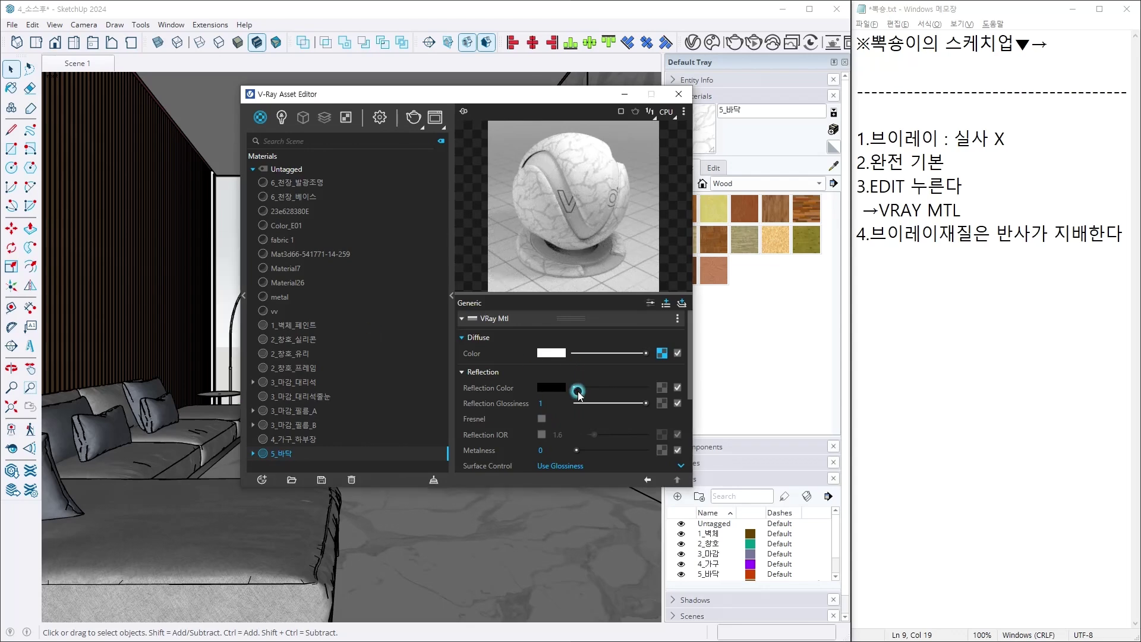
pyautogui.moveTo(575, 388); pyautogui.dragTo(587, 387)
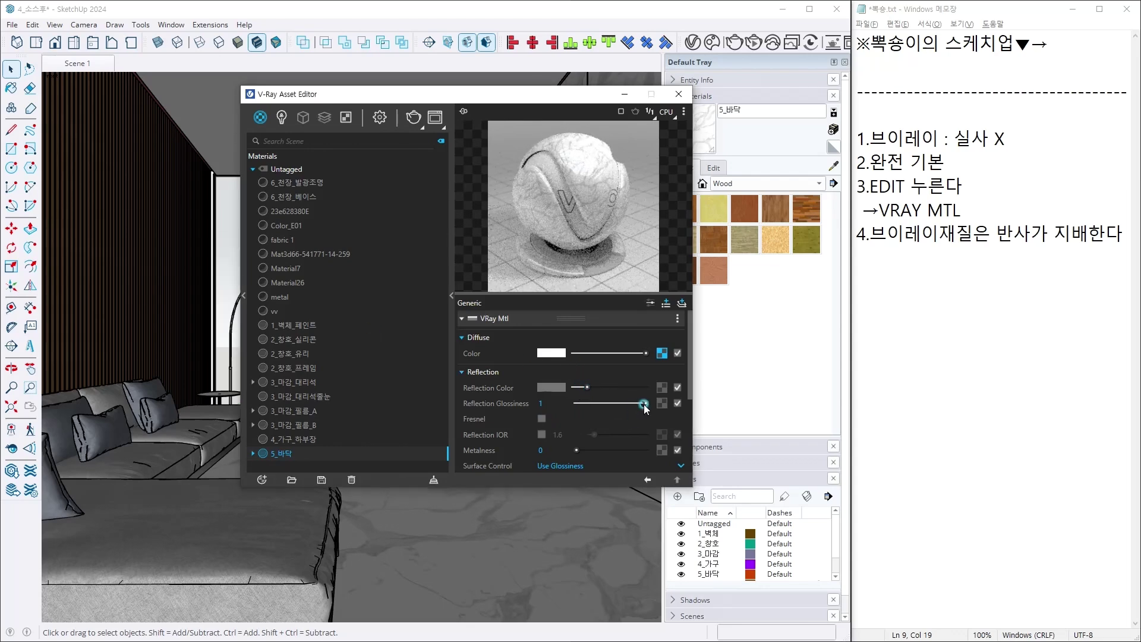
pyautogui.moveTo(639, 418); pyautogui.dragTo(631, 416)
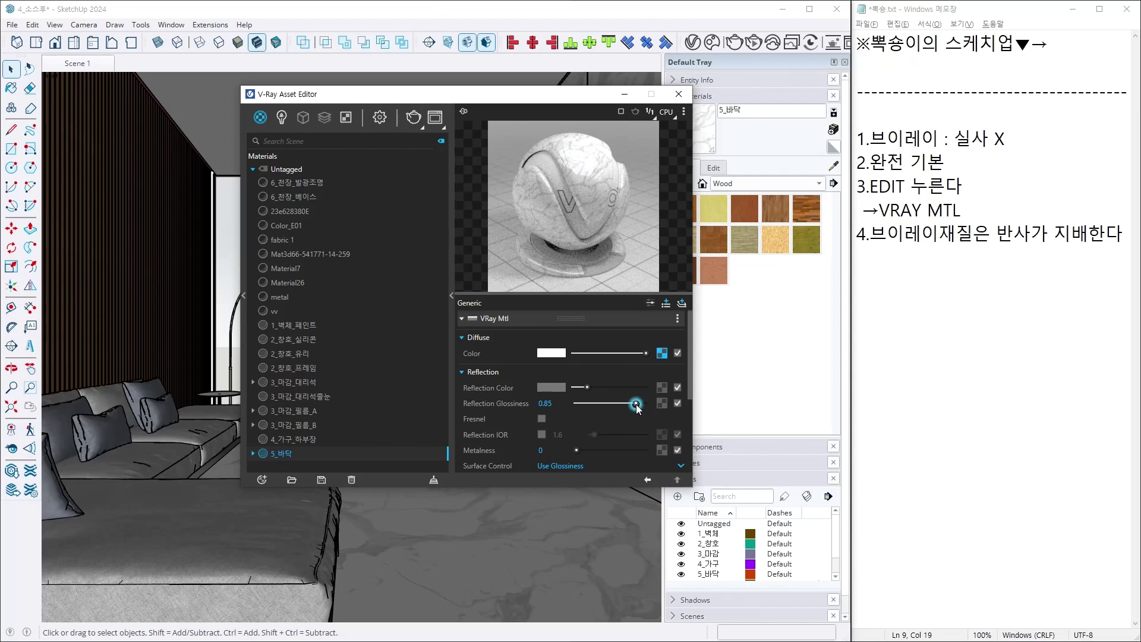
# Convert the 6_천장_발광조명 material to V-Ray, adding an Emissive layer of intensity 2 and deleting its VRay Mtl layer.
pyautogui.click(321, 183)
pyautogui.click(605, 322)
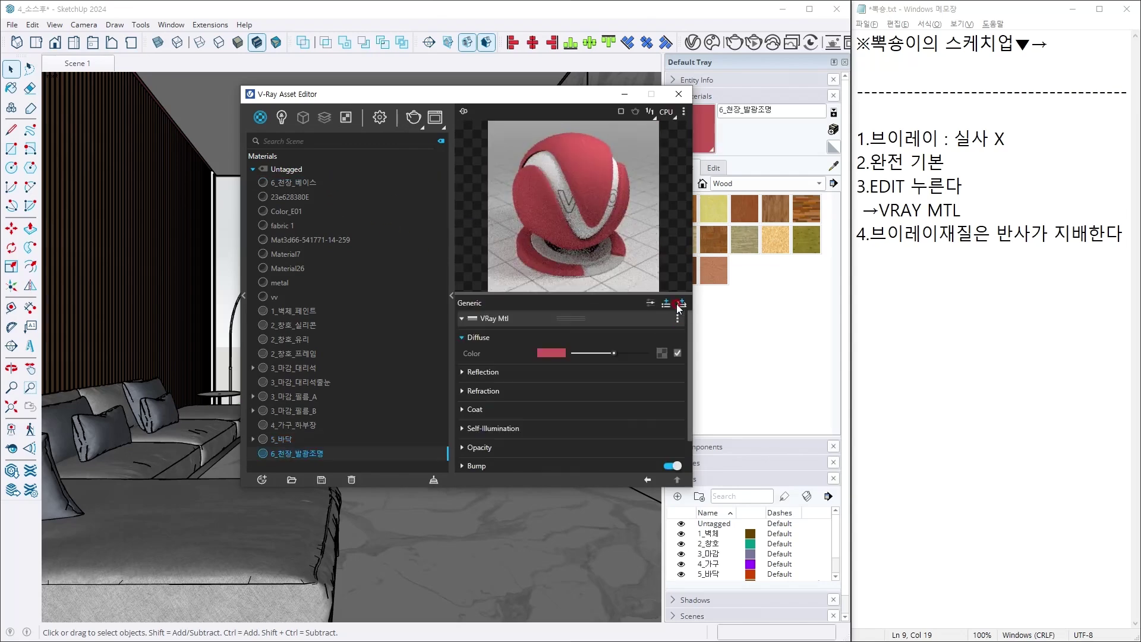
pyautogui.click(681, 304)
pyautogui.click(656, 330)
pyautogui.click(547, 351)
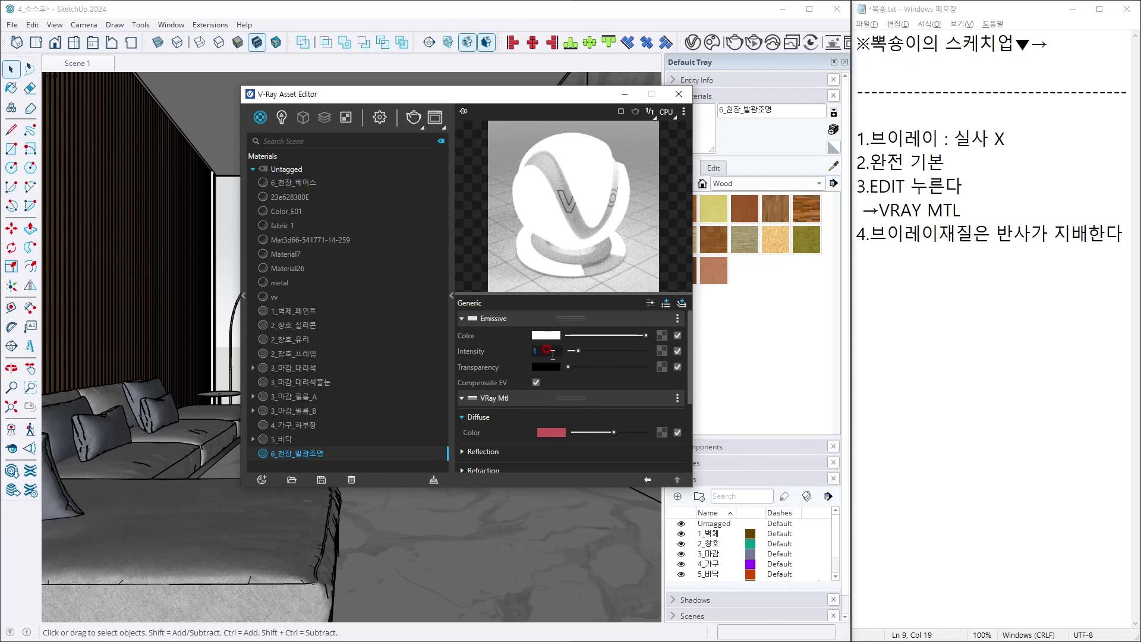
pyautogui.write('2')
pyautogui.press('Return')
pyautogui.click(677, 397)
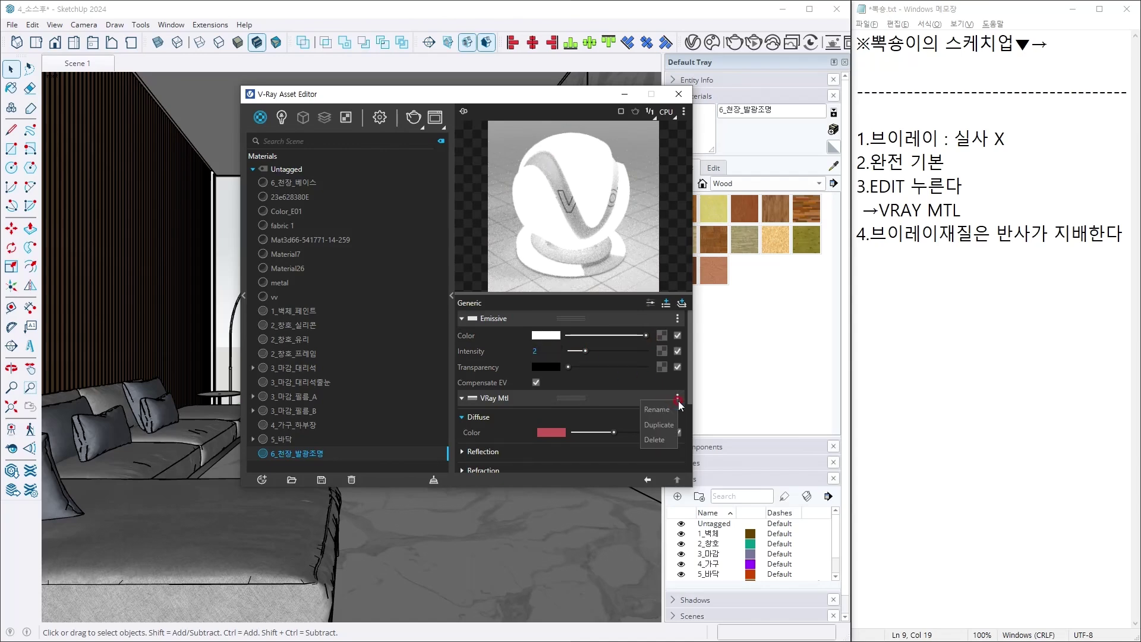
pyautogui.click(654, 439)
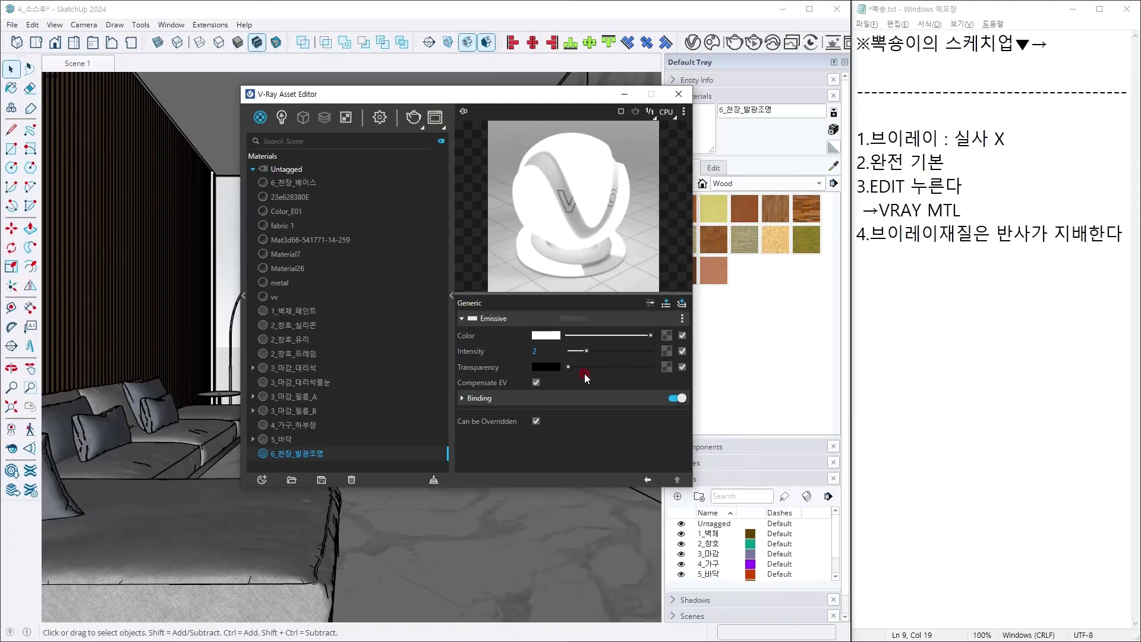
# Make the 6_천장_베이스 material editable in V-Ray and set its reflection to Fresnel off, dark gray color and 0.82 glossiness.
pyautogui.click(330, 183)
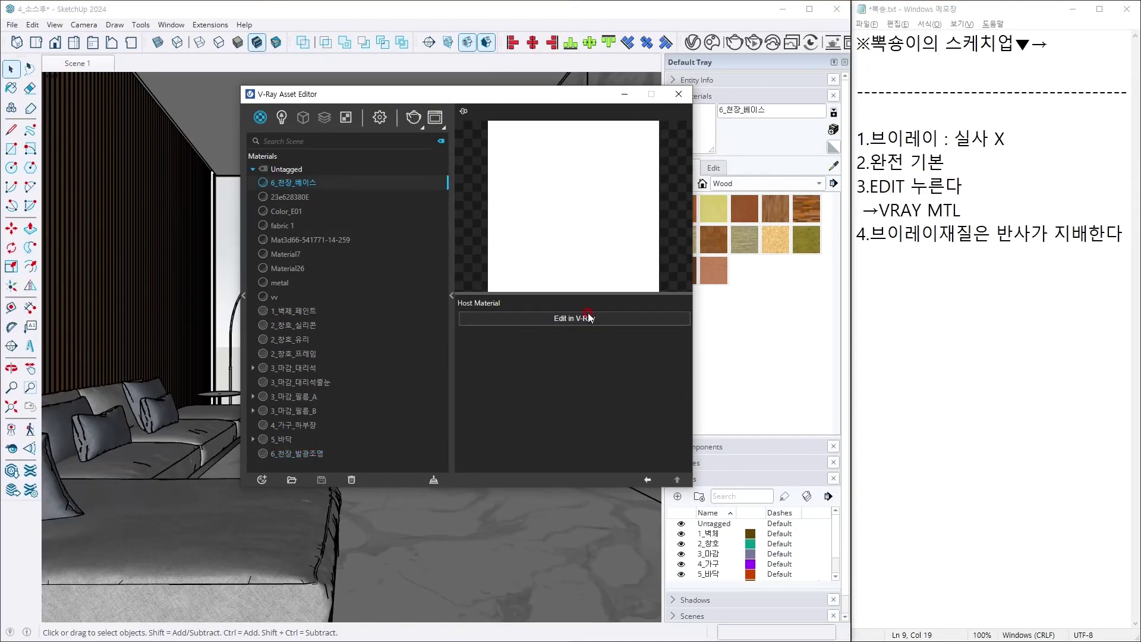
pyautogui.click(592, 318)
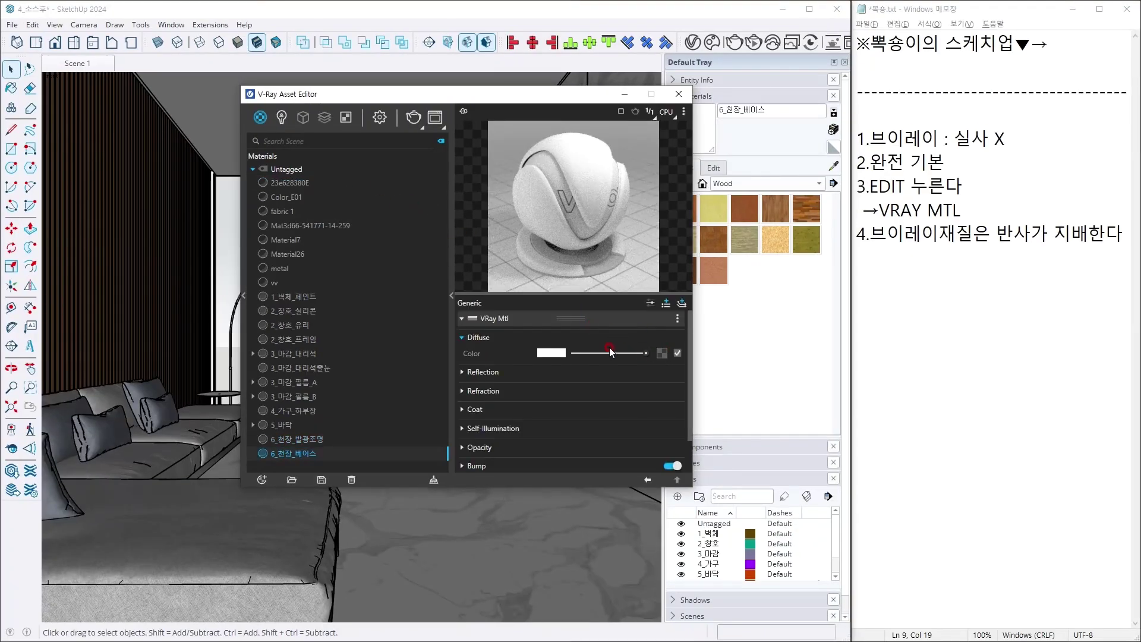
pyautogui.click(512, 373)
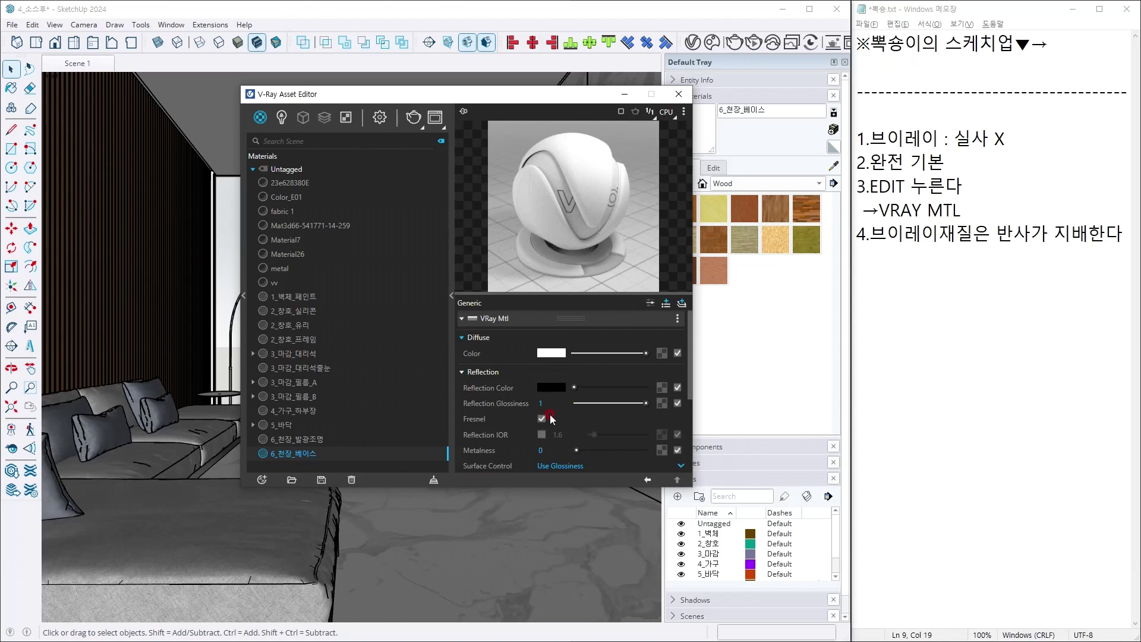
pyautogui.click(549, 416)
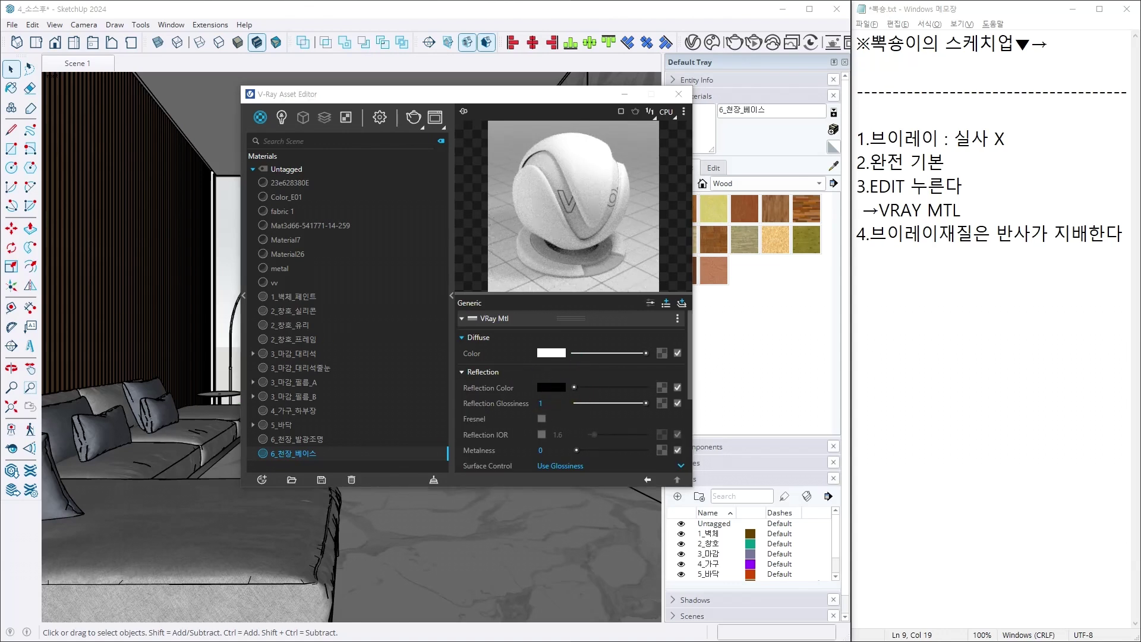
pyautogui.moveTo(569, 387); pyautogui.dragTo(585, 387)
pyautogui.moveTo(653, 409); pyautogui.dragTo(635, 408)
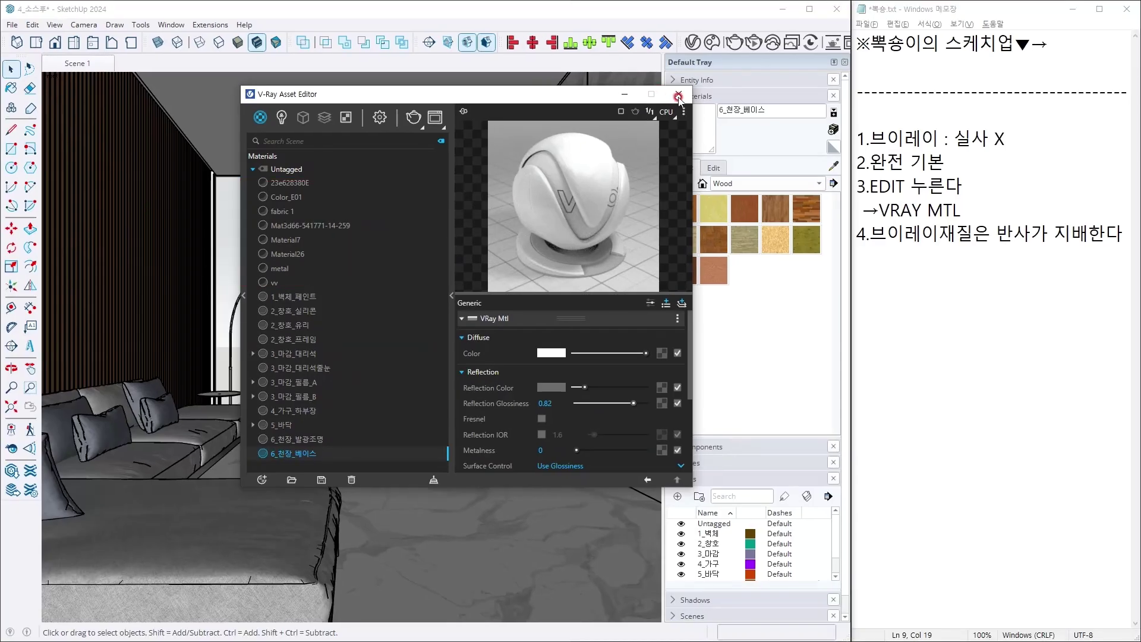
# Close the V-Ray Asset Editor and save the model as a new file named 5_브이레이.
pyautogui.click(679, 94)
pyautogui.click(12, 25)
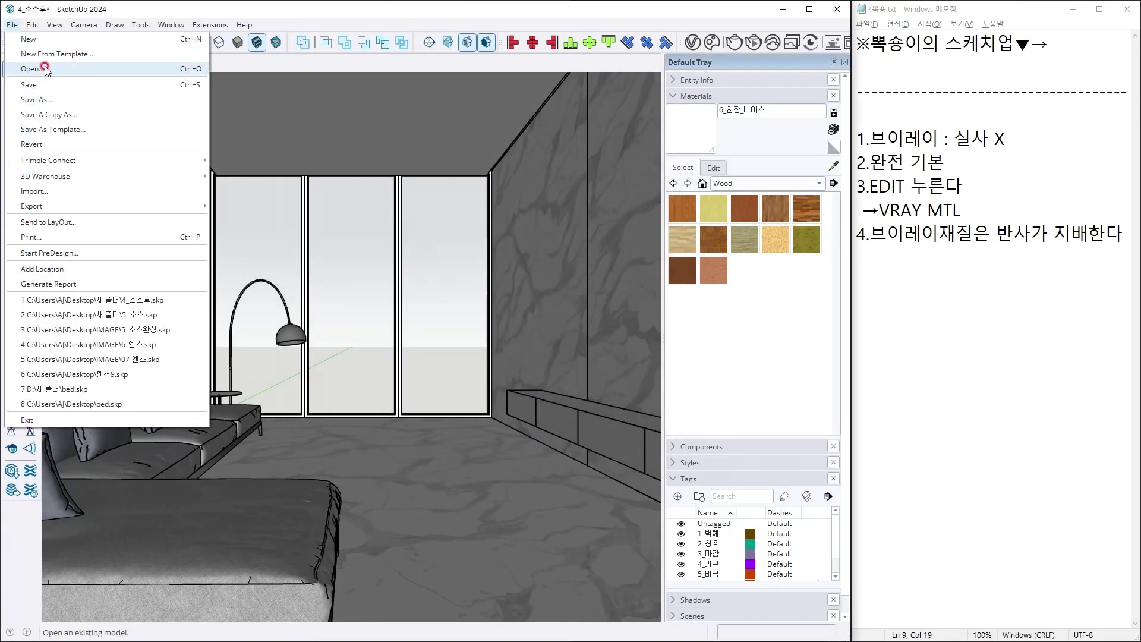
pyautogui.click(54, 99)
pyautogui.write('5_브이레이')
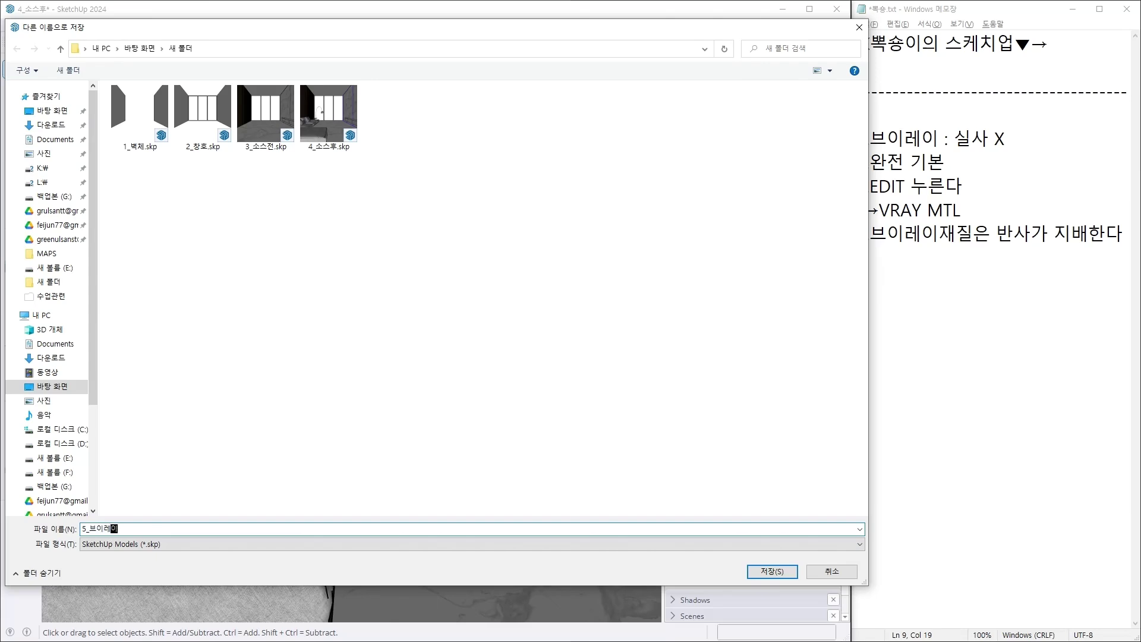
pyautogui.press('Return')
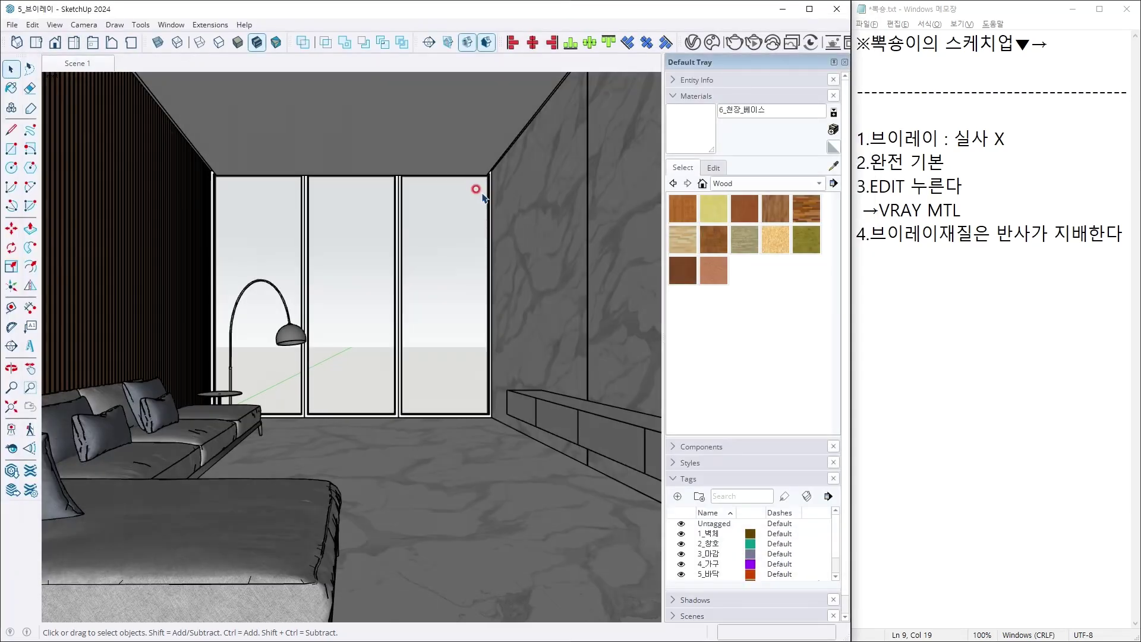
# Make the 23e628380E and Color_E01 source materials editable in V-Ray.
pyautogui.click(692, 42)
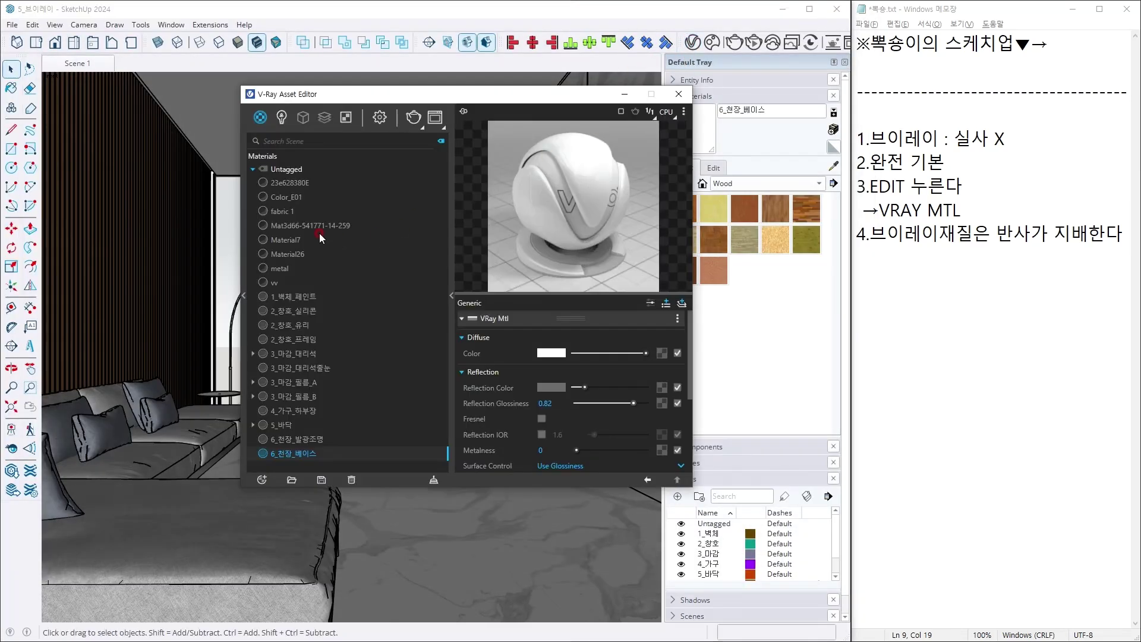
pyautogui.click(283, 189)
pyautogui.click(555, 321)
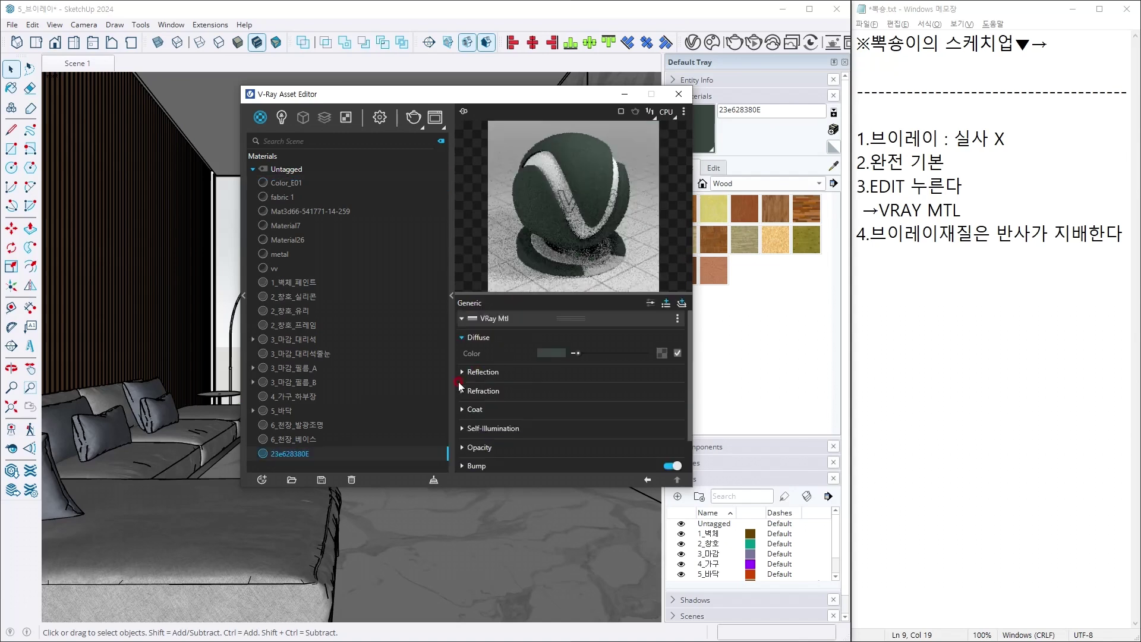
pyautogui.click(294, 185)
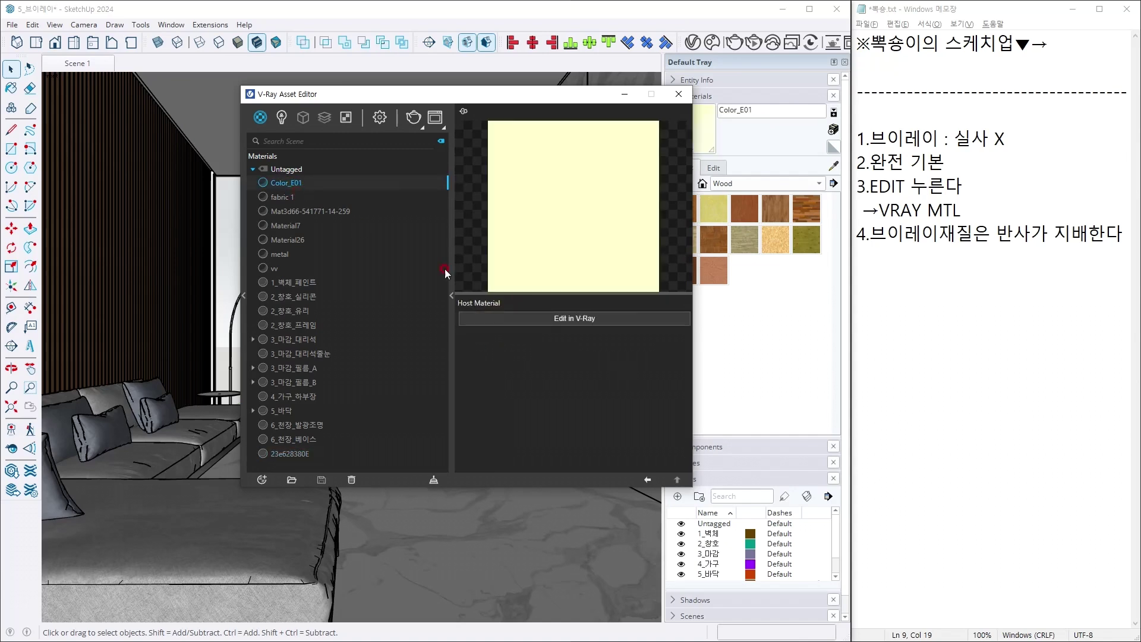
pyautogui.click(559, 315)
pyautogui.click(286, 189)
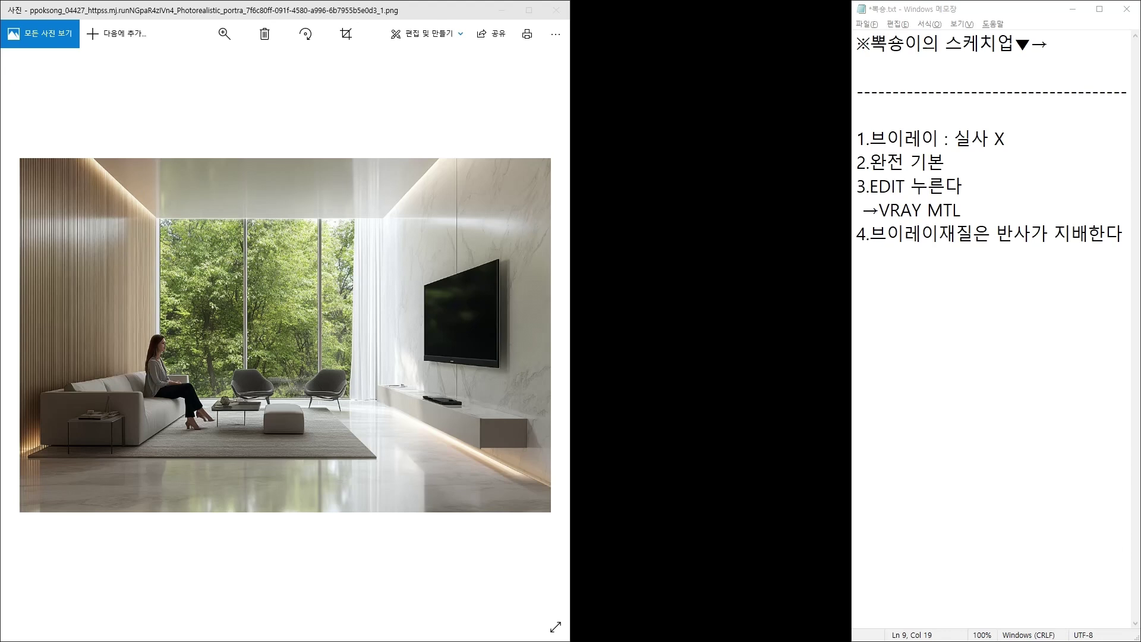
# Switch back from the reference photo to the SketchUp model and close the V-Ray Asset Editor.
pyautogui.hotkey('alt', 'Tab')
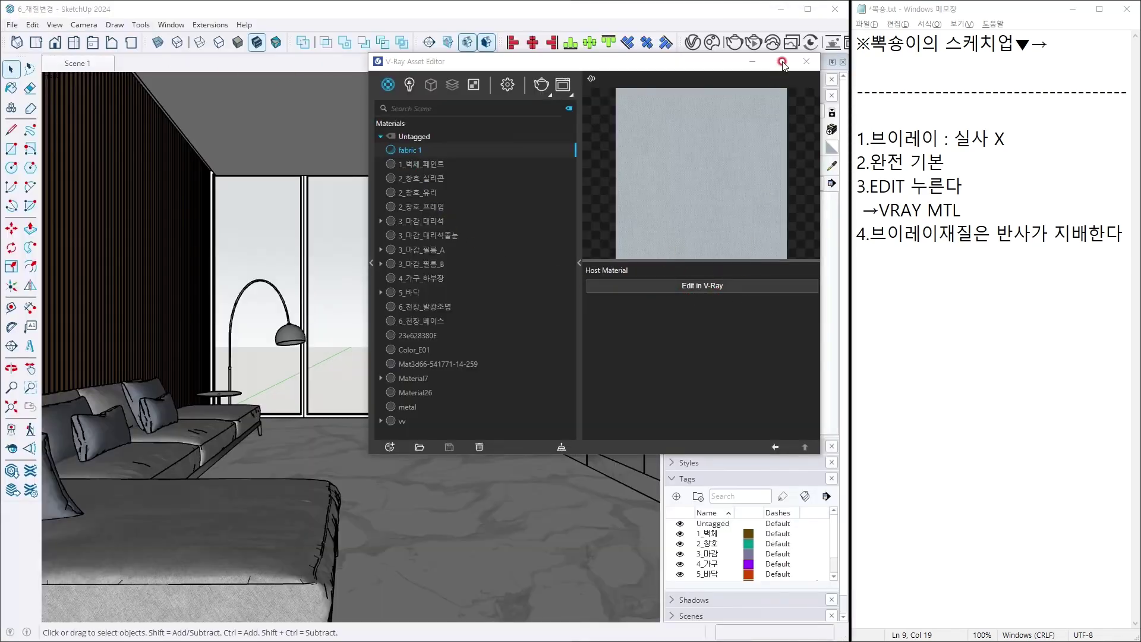
pyautogui.click(804, 63)
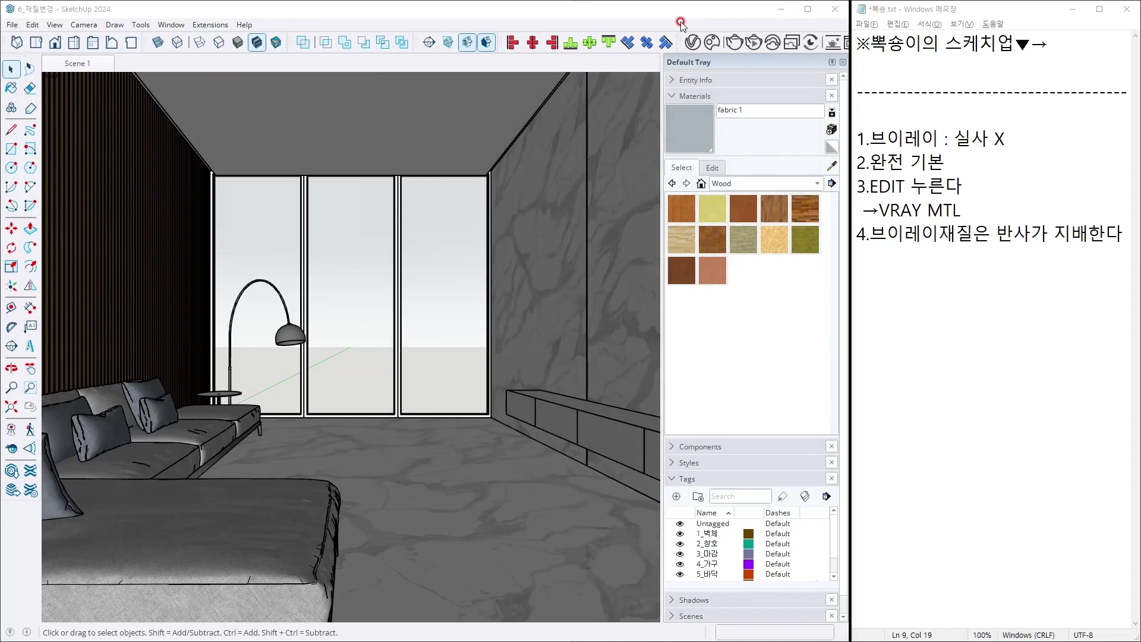
pyautogui.moveTo(678, 15)
pyautogui.mouseDown()
pyautogui.moveTo(594, 30)
pyautogui.moveTo(0, 39)
pyautogui.mouseUp()
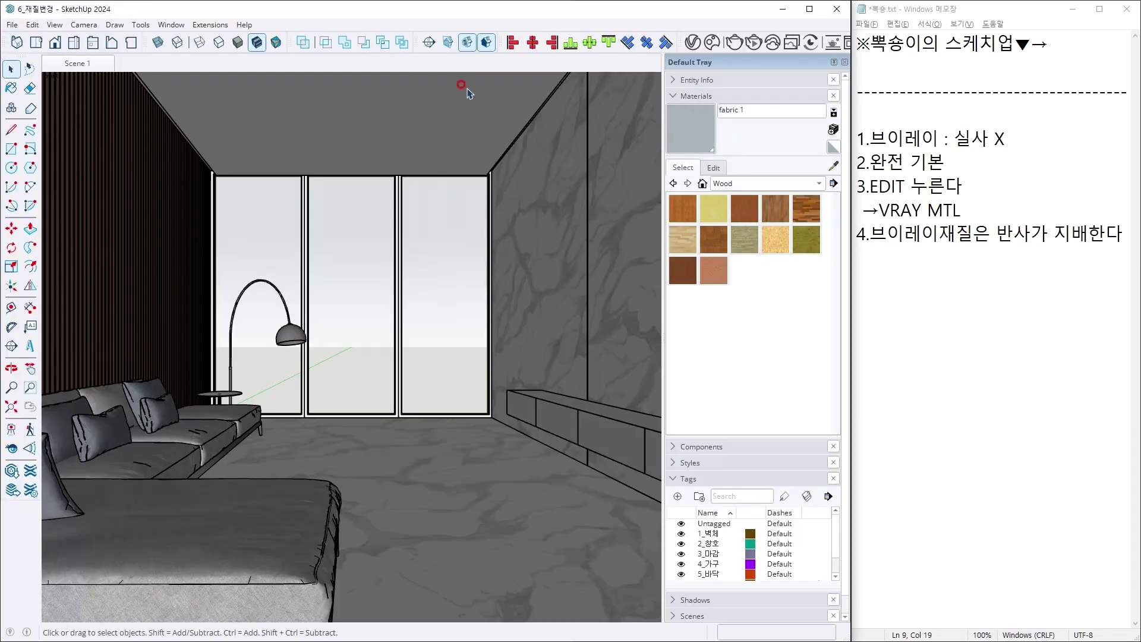
# Add the line "5.항상꺼질수있다" at the end of the Notepad notes.
pyautogui.click(1125, 232)
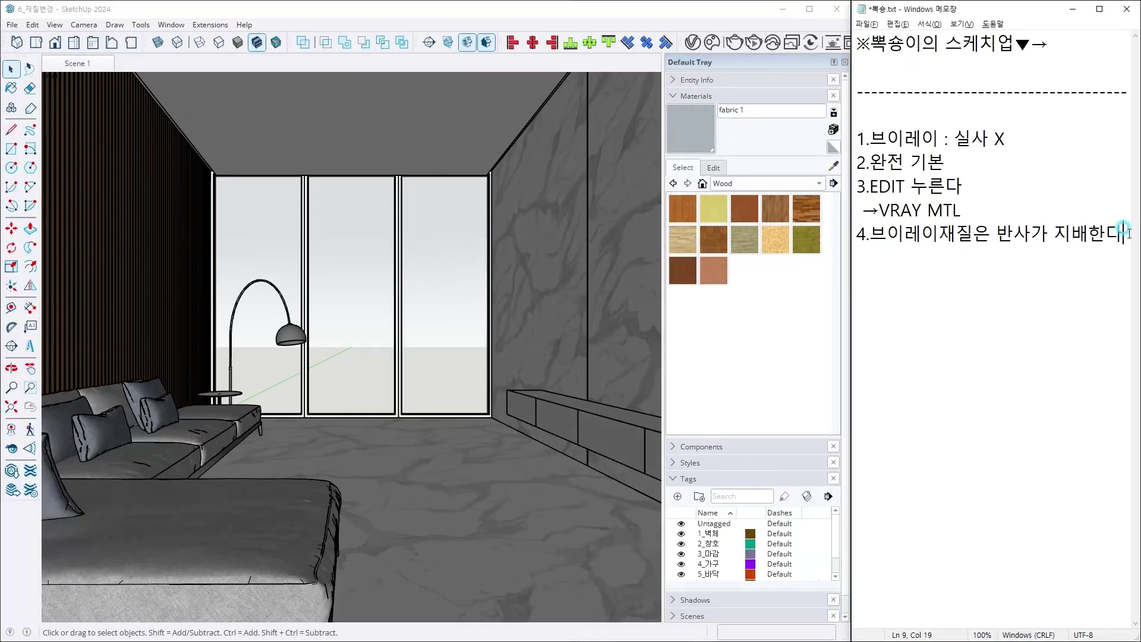
pyautogui.press('Return')
pyautogui.write('5.항상꺼짐')
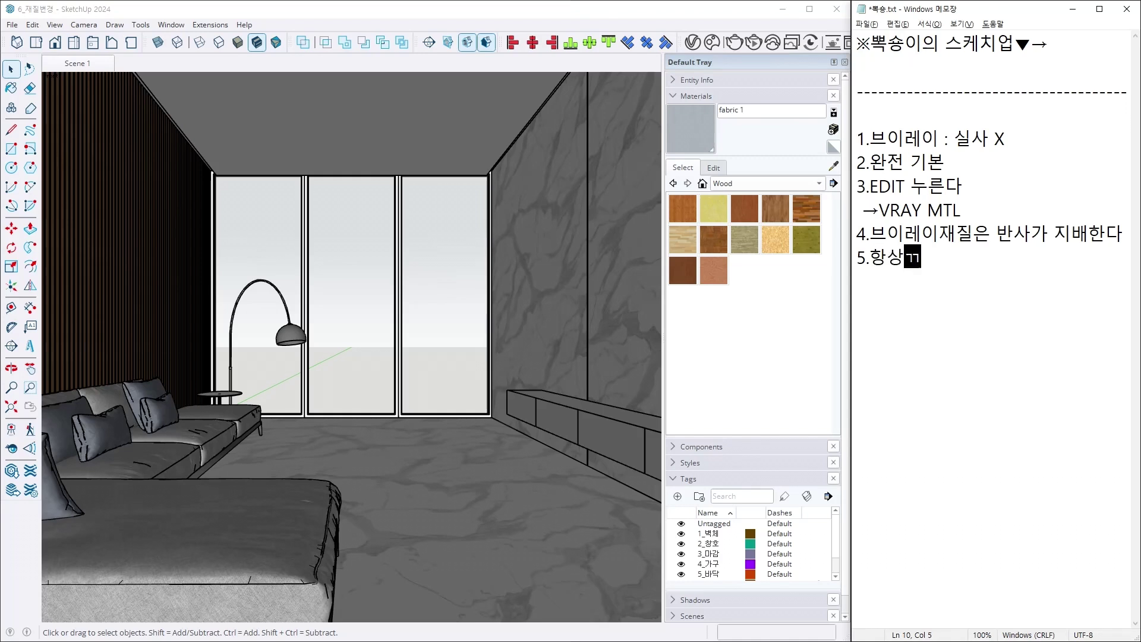
pyautogui.write('수있다')
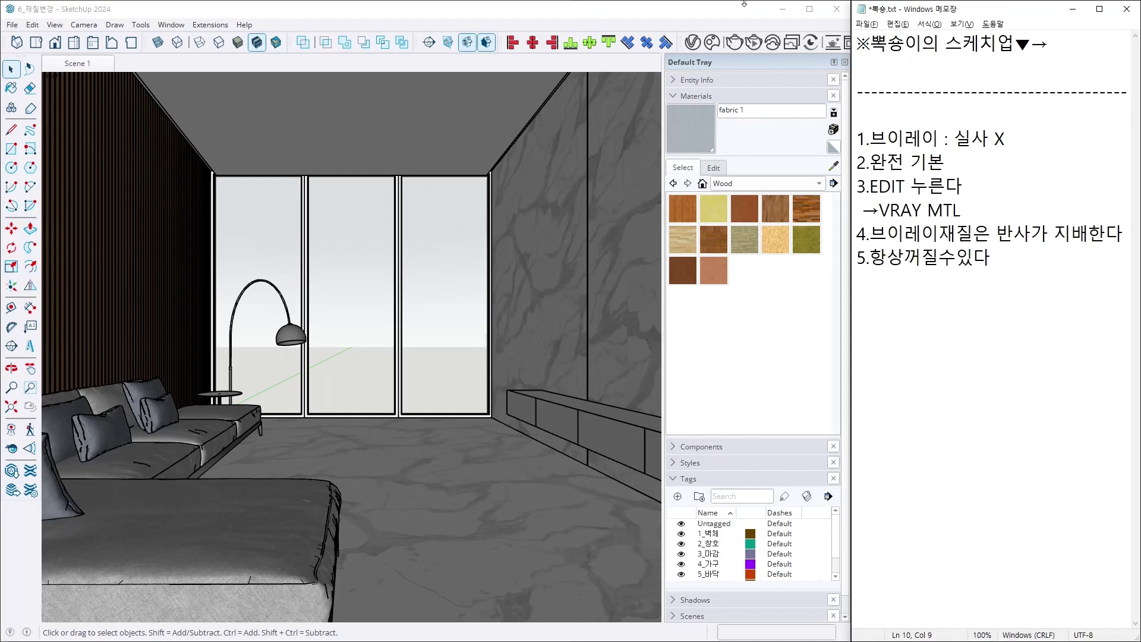
# Run a V-Ray test render of the scene, examine the emissive ceiling strips, stop the render and close the frame buffer.
pyautogui.click(693, 43)
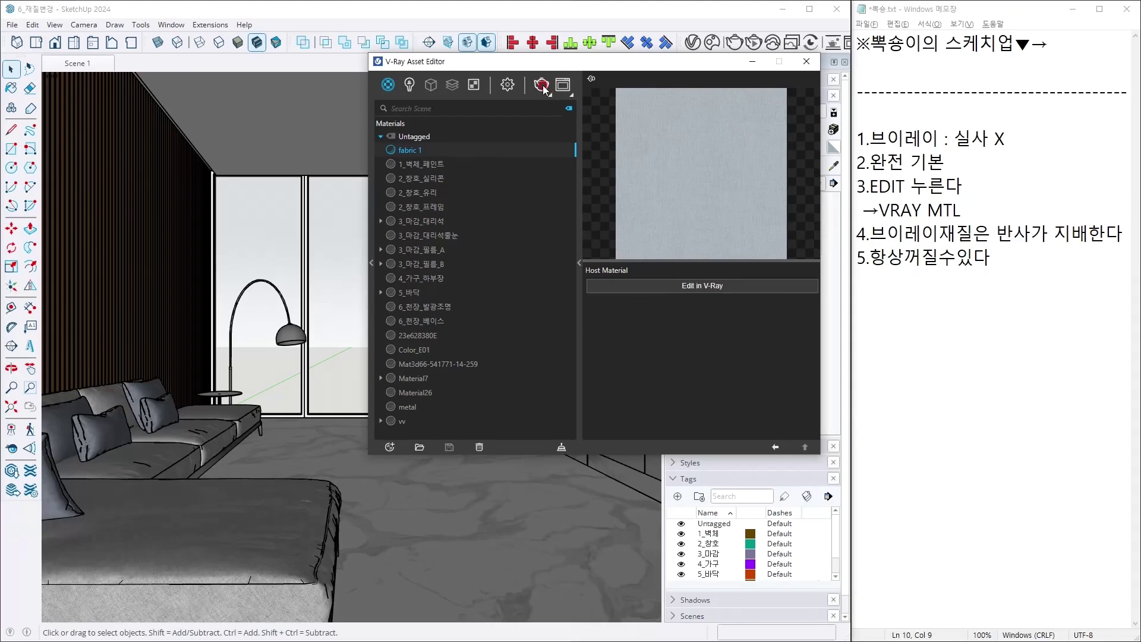
pyautogui.click(543, 86)
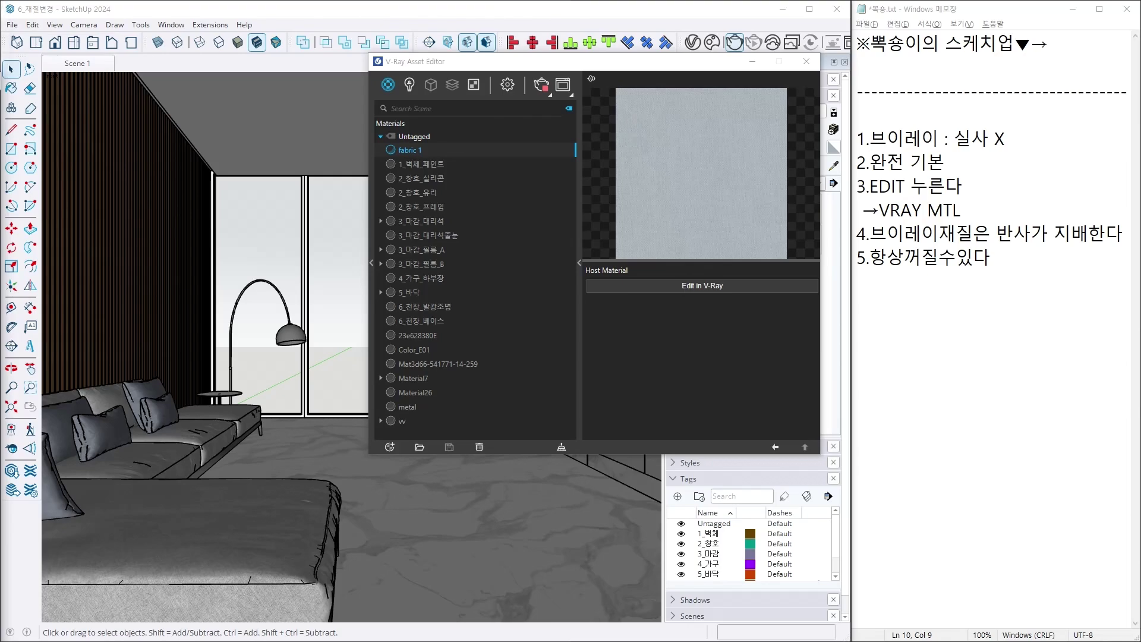
pyautogui.scroll(2, 518, 352)
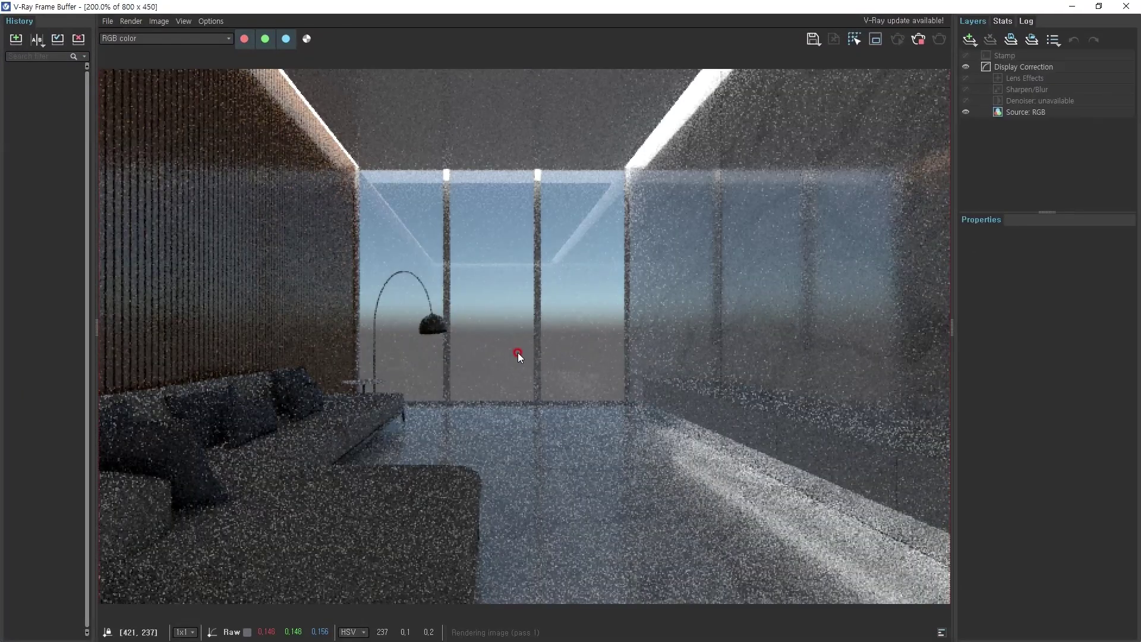
pyautogui.scroll(-2, 519, 358)
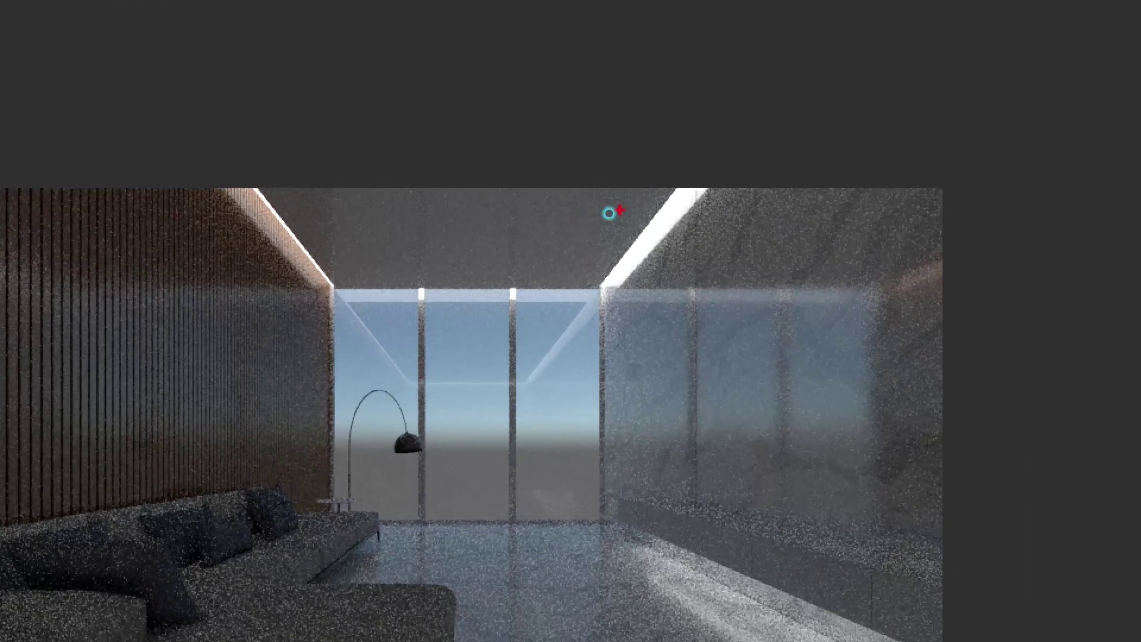
pyautogui.moveTo(661, 202)
pyautogui.mouseDown()
pyautogui.moveTo(719, 189)
pyautogui.moveTo(642, 219)
pyautogui.moveTo(668, 233)
pyautogui.mouseUp()
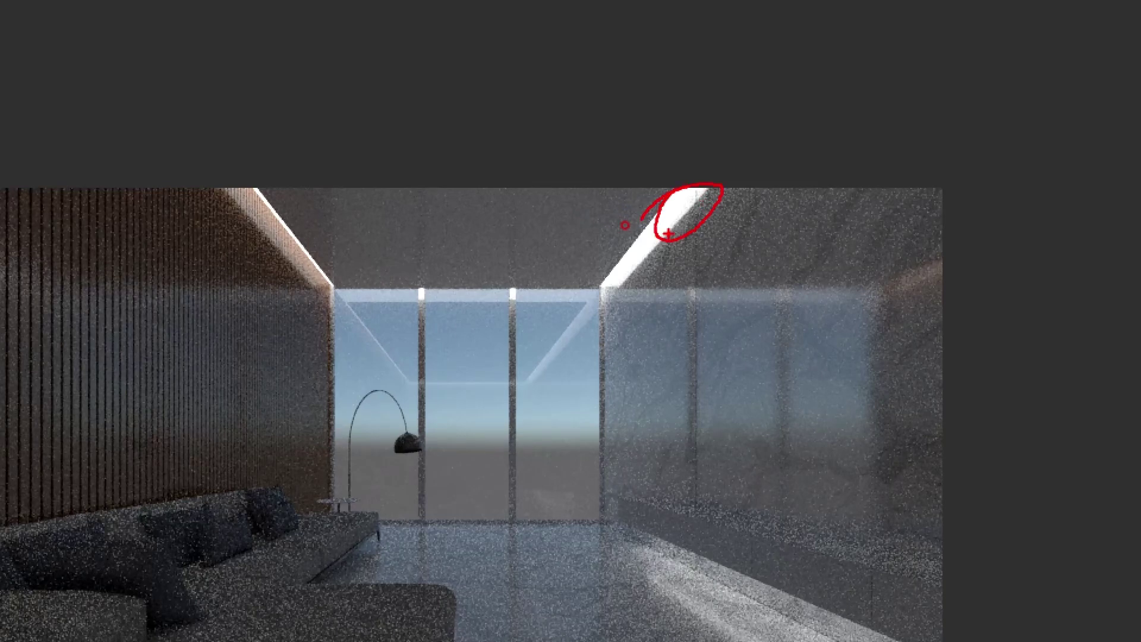
pyautogui.press('Escape')
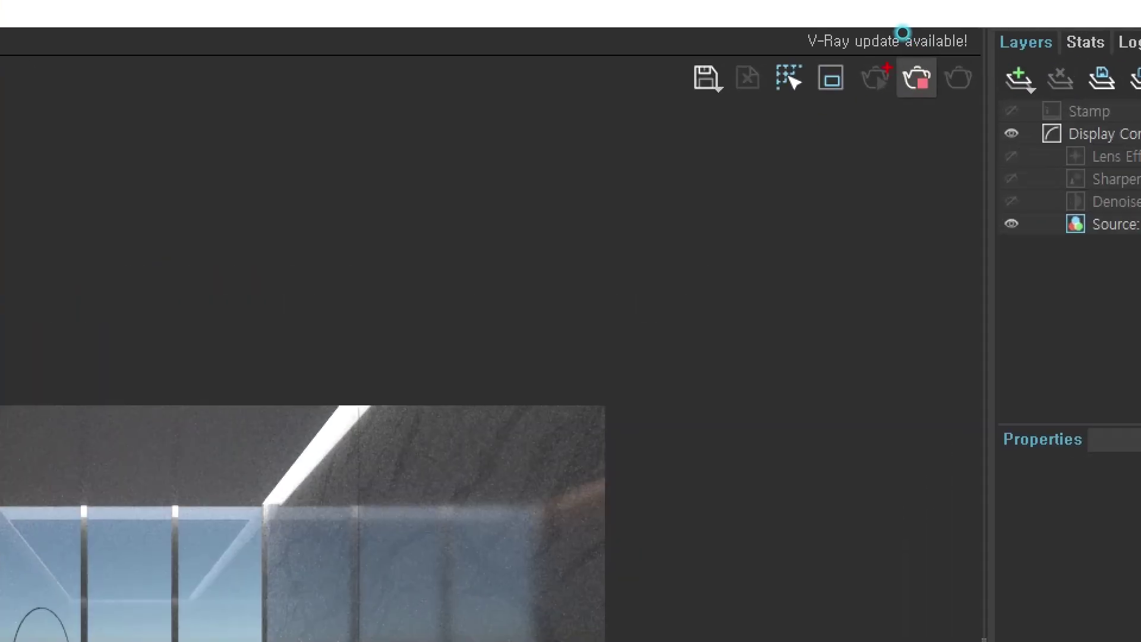
pyautogui.click(917, 63)
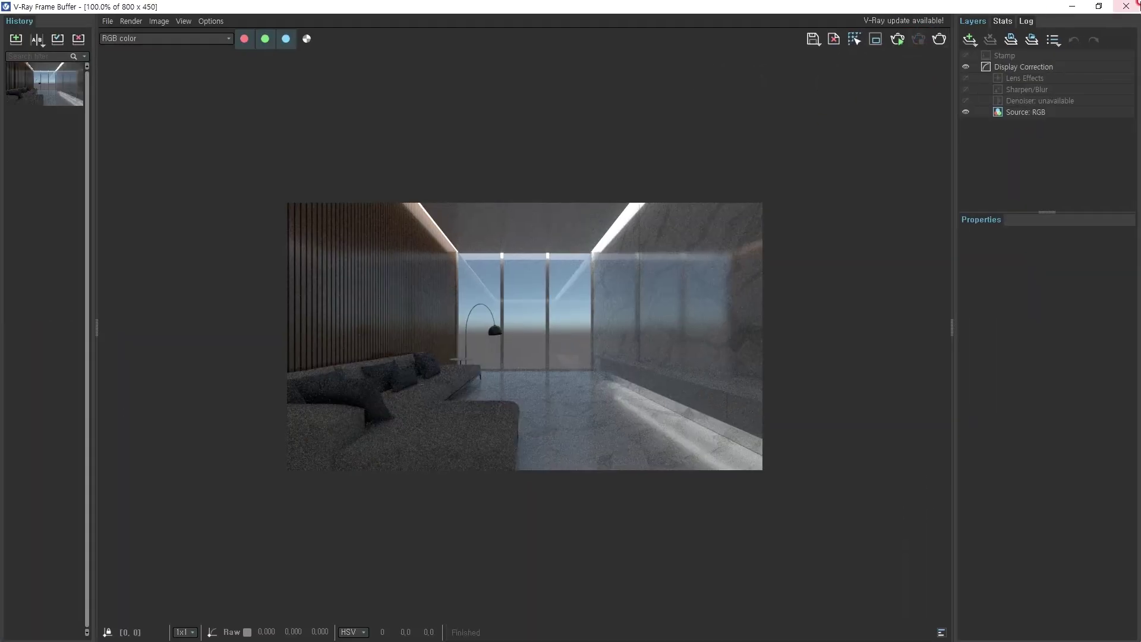
pyautogui.click(462, 336)
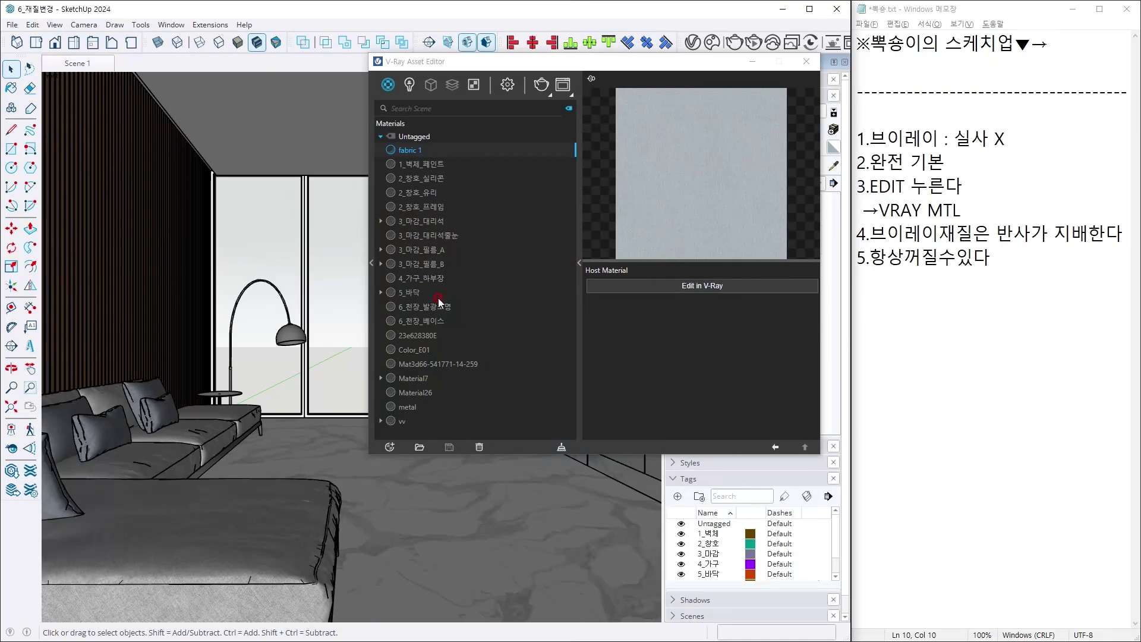
# Set the Emissive intensity of the 6_천장_발광조명 material to 1.
pyautogui.click(419, 308)
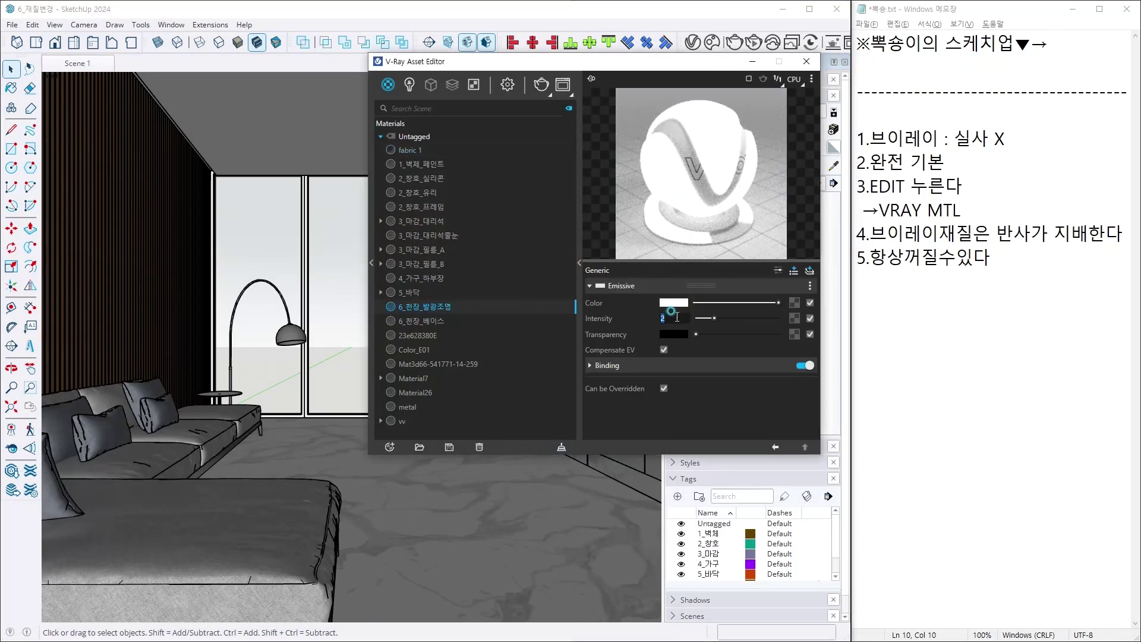
pyautogui.click(708, 246)
pyautogui.click(546, 143)
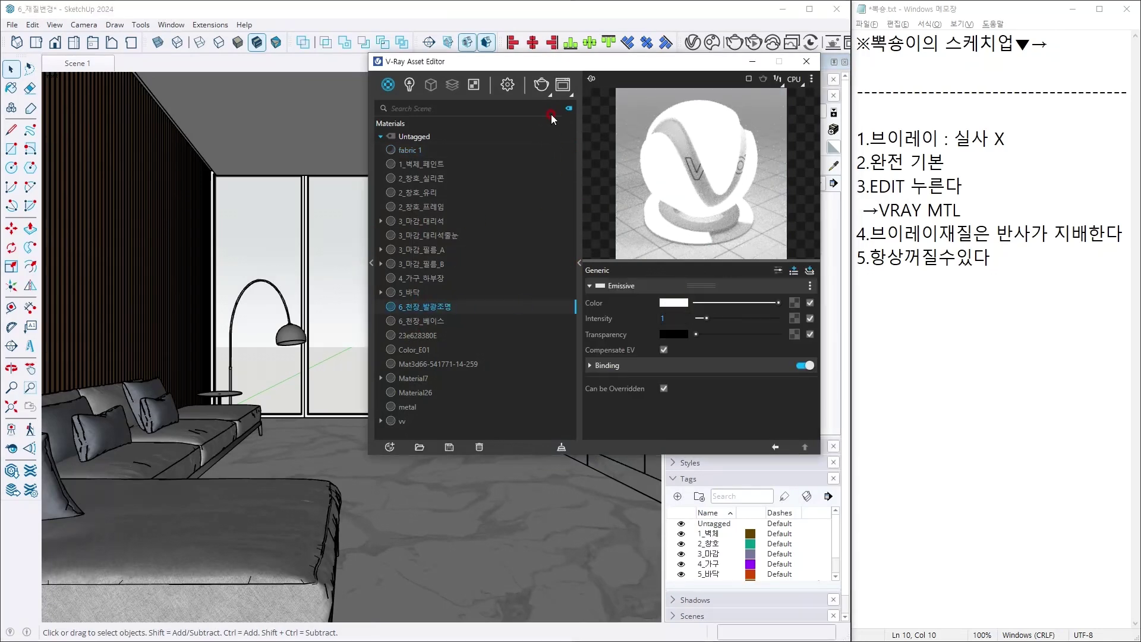
# Add the lines "6.그냥 기본" and "7.조명 / 태양 / 환경 / 셋팅" to the Notepad notes.
pyautogui.click(1054, 256)
pyautogui.press('Return')
pyautogui.write('6')
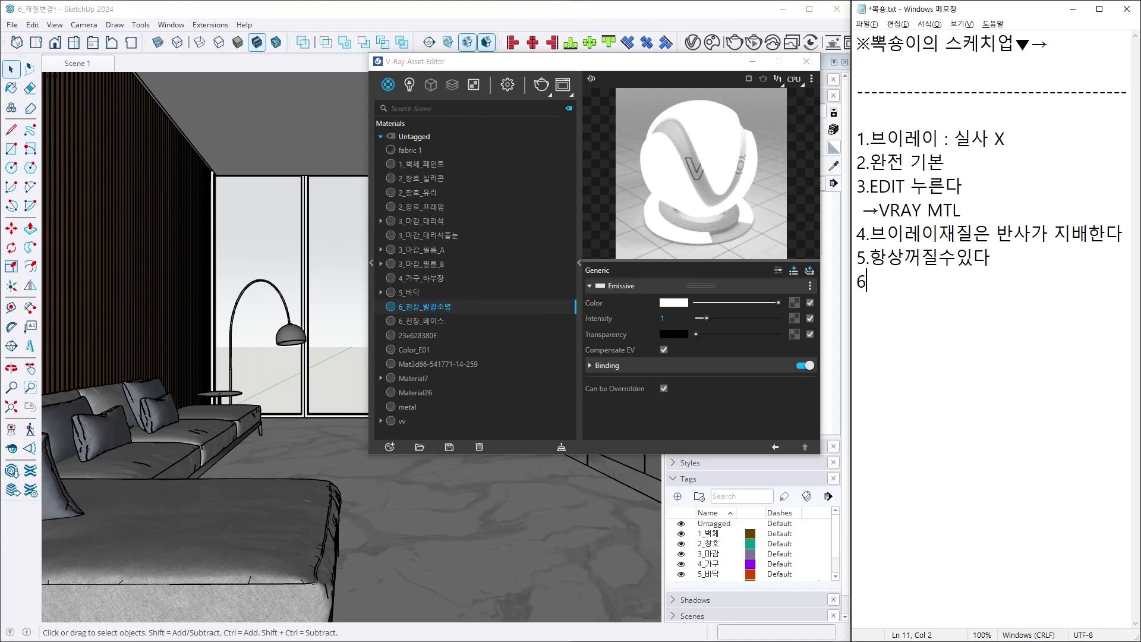
pyautogui.write('.그냥 기본')
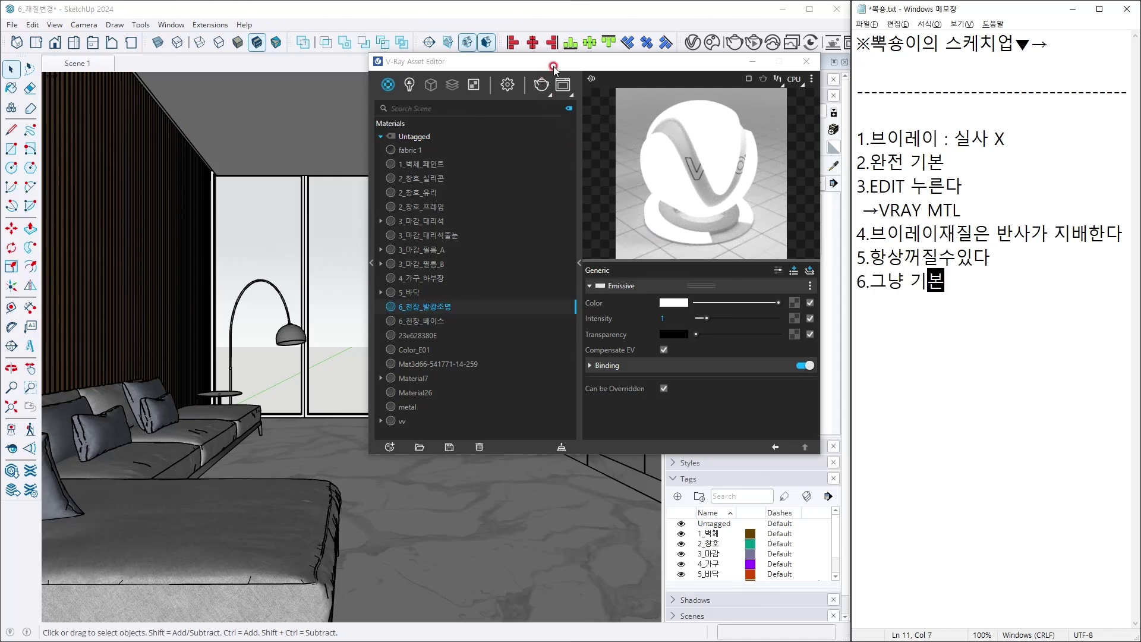
pyautogui.moveTo(552, 63); pyautogui.dragTo(472, 55)
pyautogui.click(956, 293)
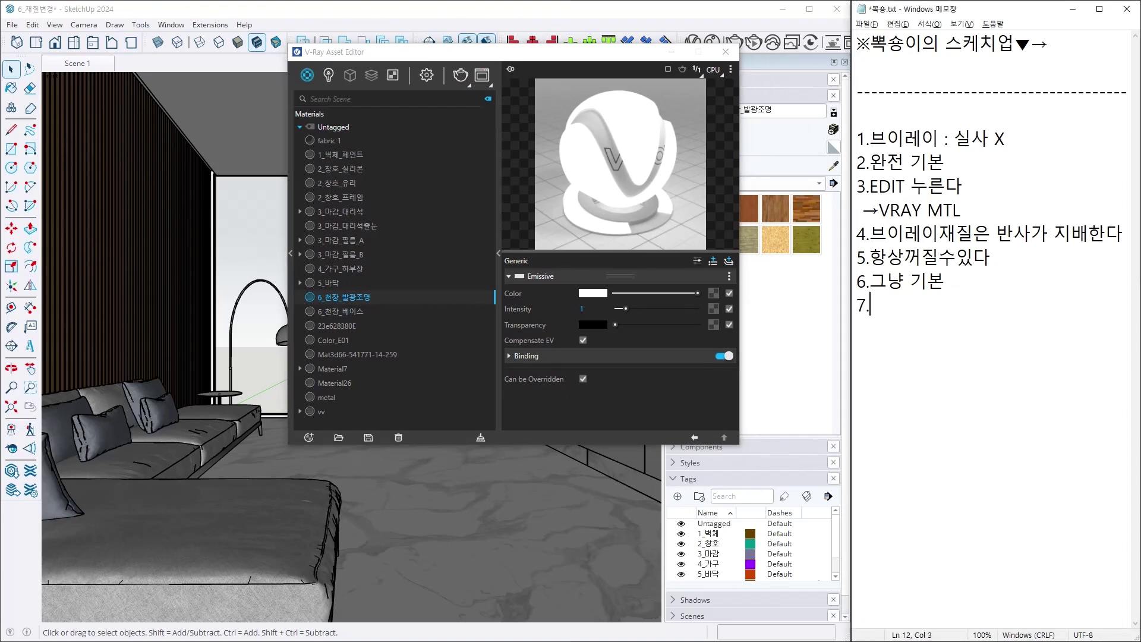
pyautogui.write('조명')
pyautogui.write('/ 태양 / ')
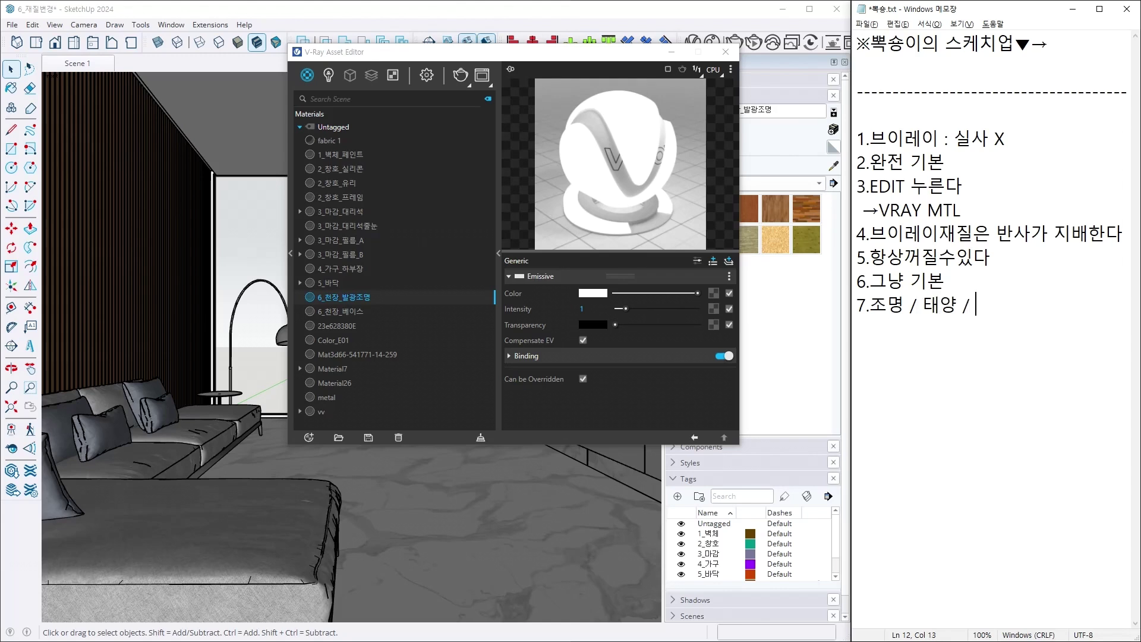
pyautogui.write('환경 / 셋팅')
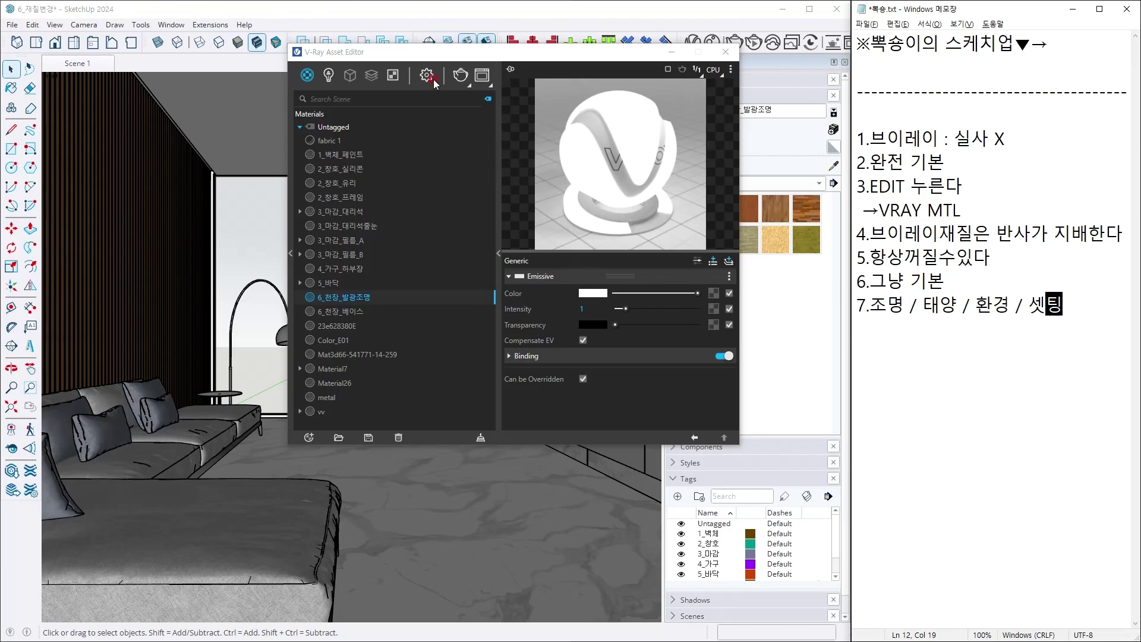
# Enable Custom Orientation for the SunLight and set its horizontal angle to about 325.6 and vertical angle to about 41.1.
pyautogui.click(328, 75)
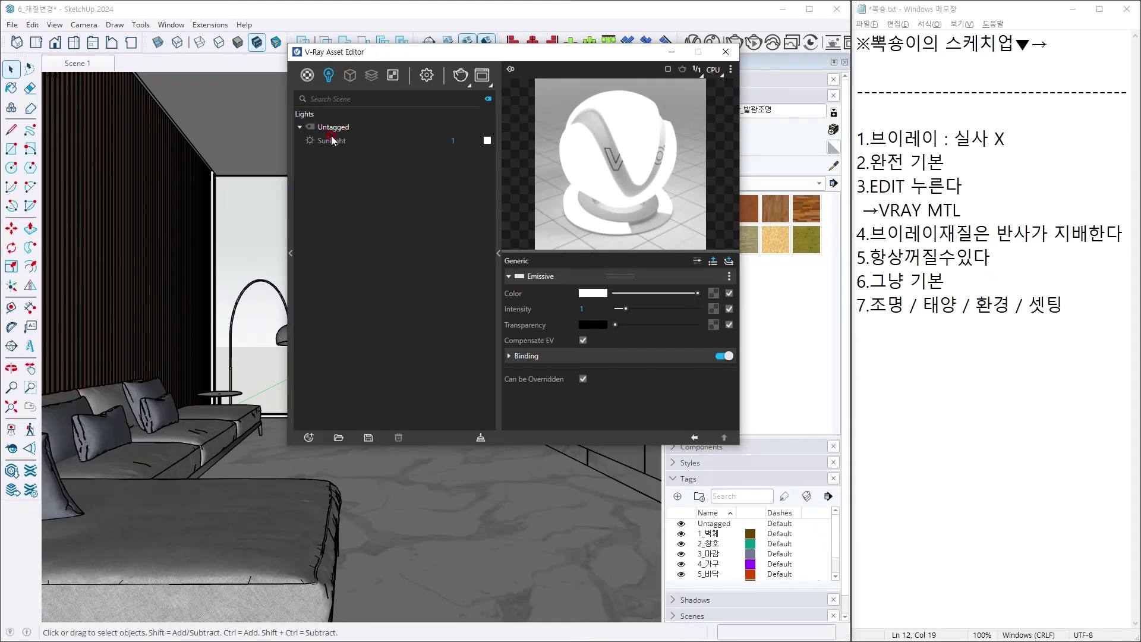
pyautogui.click(339, 146)
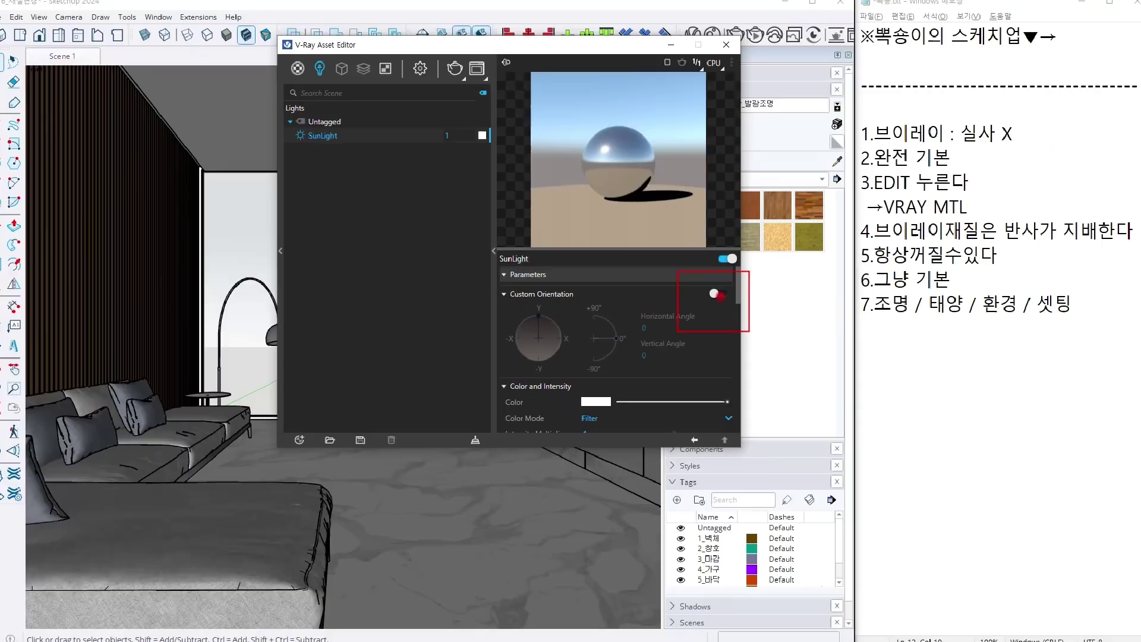
pyautogui.click(718, 294)
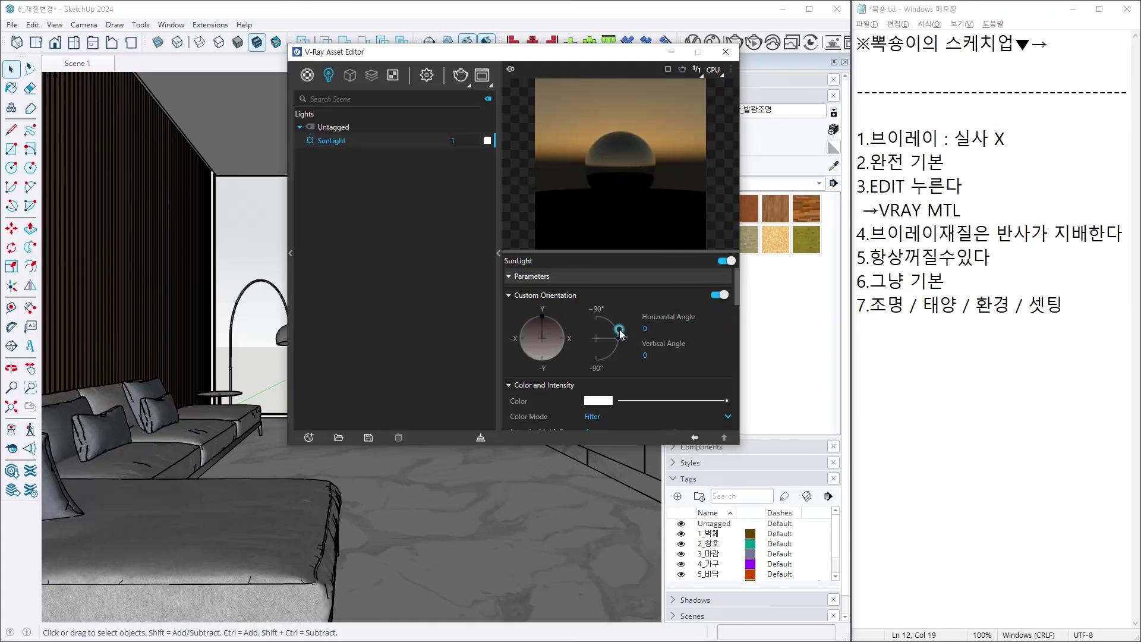
pyautogui.moveTo(620, 331); pyautogui.dragTo(613, 324)
pyautogui.click(514, 474)
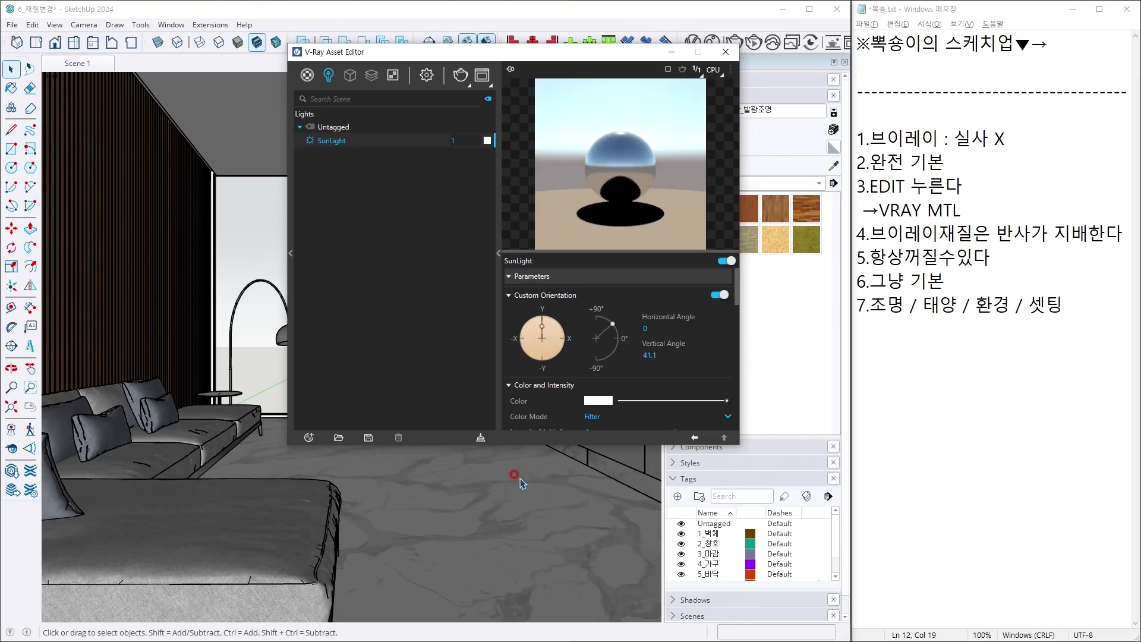
pyautogui.moveTo(544, 337); pyautogui.dragTo(533, 325)
# Set the SunLight's Color Mode to Override.
pyautogui.scroll(-1, 598, 375)
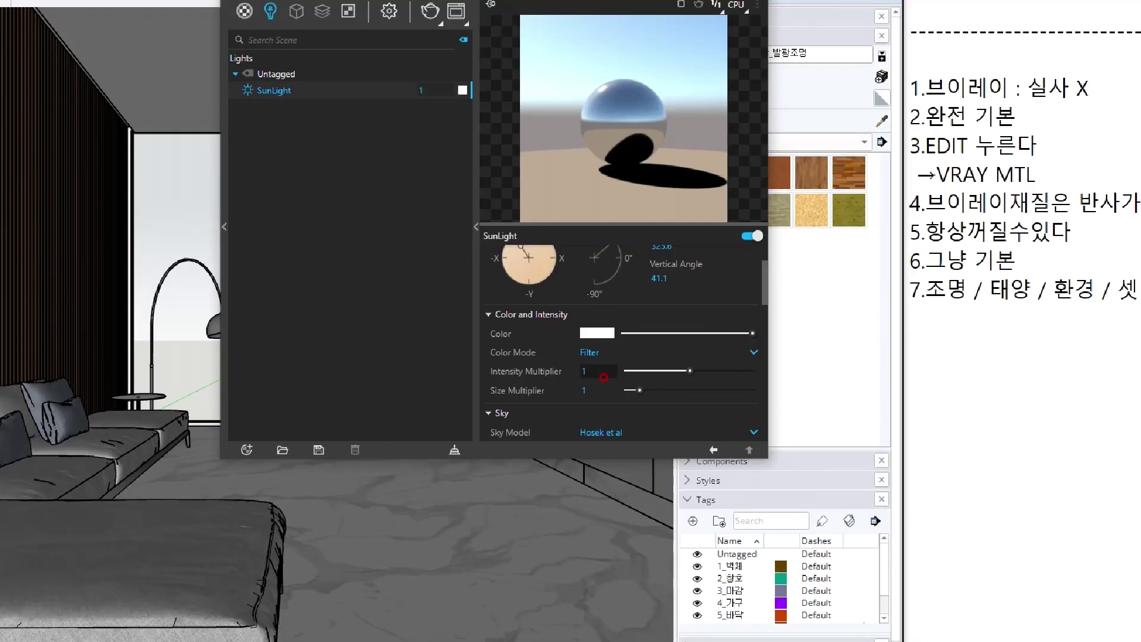
pyautogui.click(588, 335)
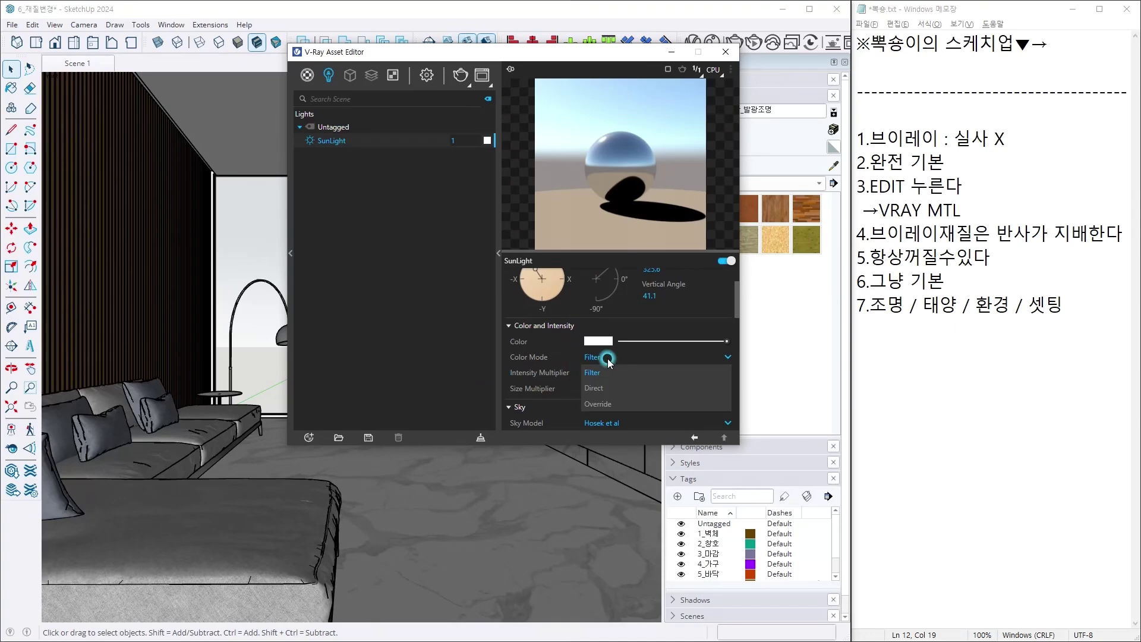
pyautogui.click(602, 404)
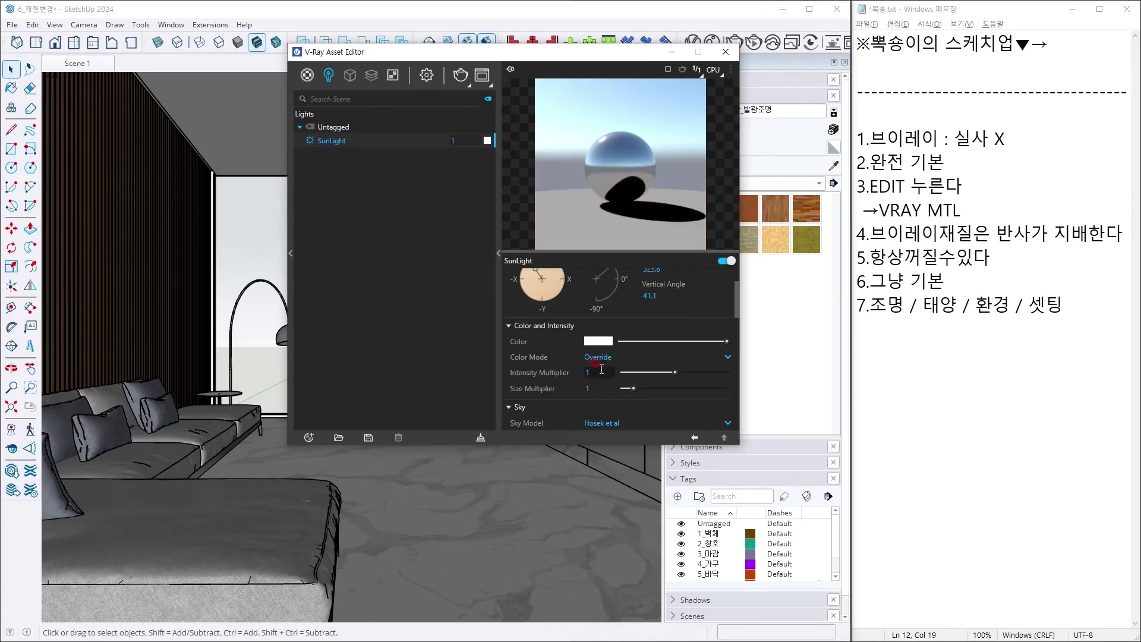
# Set the SunLight's Size Multiplier to 60.
pyautogui.click(588, 386)
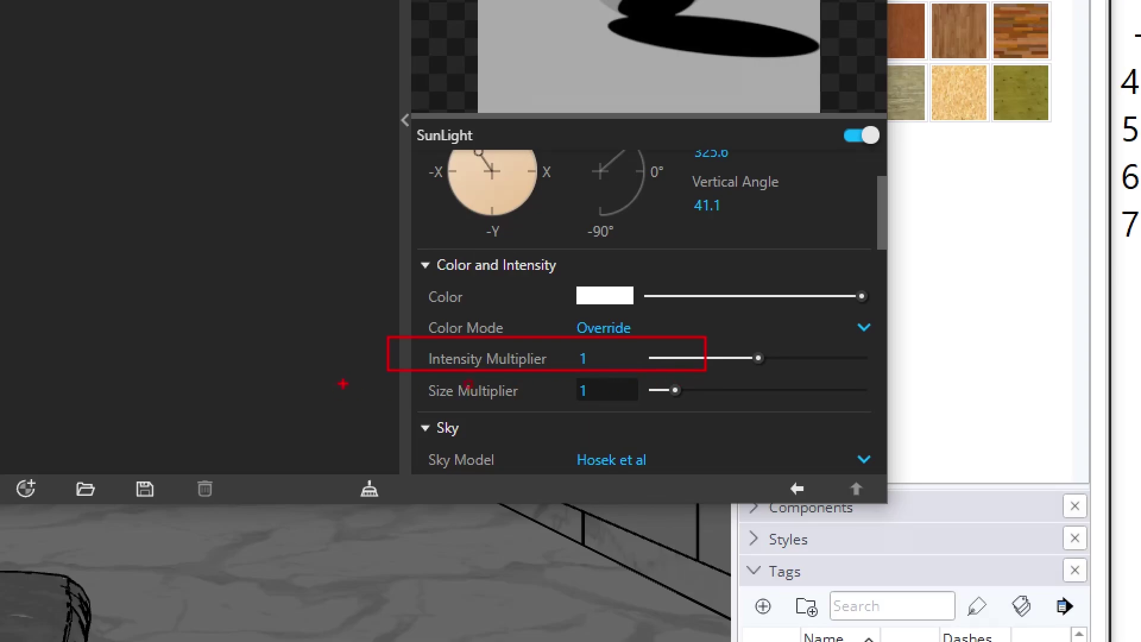
pyautogui.keyDown('ctrl'); pyautogui.moveTo(375, 374); pyautogui.dragTo(651, 409); pyautogui.keyUp('ctrl')
pyautogui.press('Escape')
pyautogui.click(615, 384)
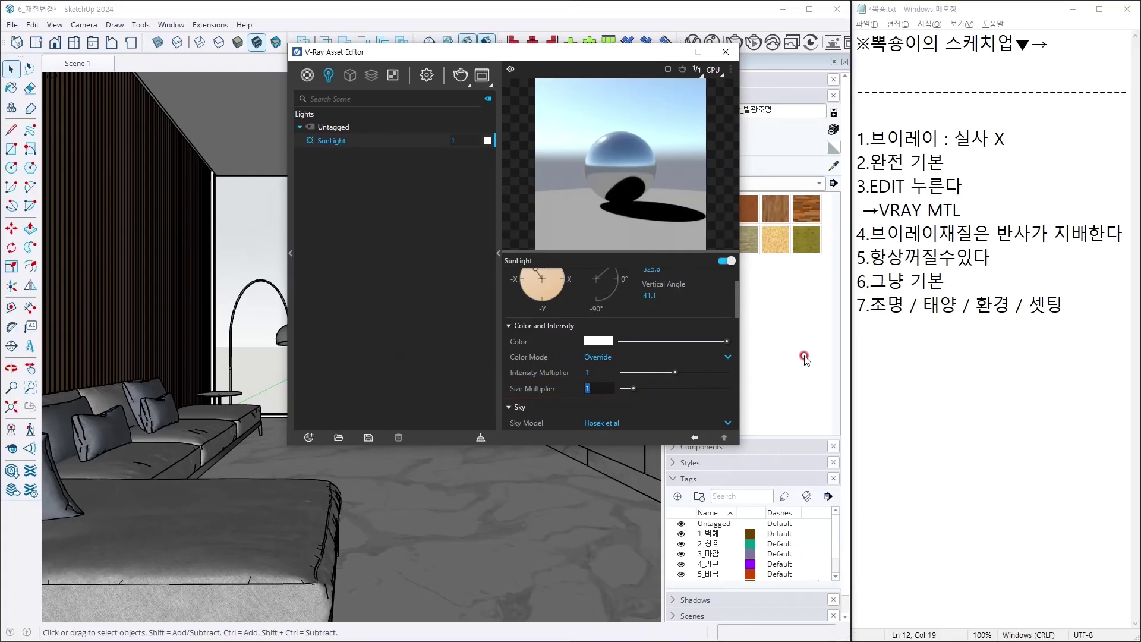
pyautogui.write('60')
pyautogui.press('Return')
pyautogui.click(889, 211)
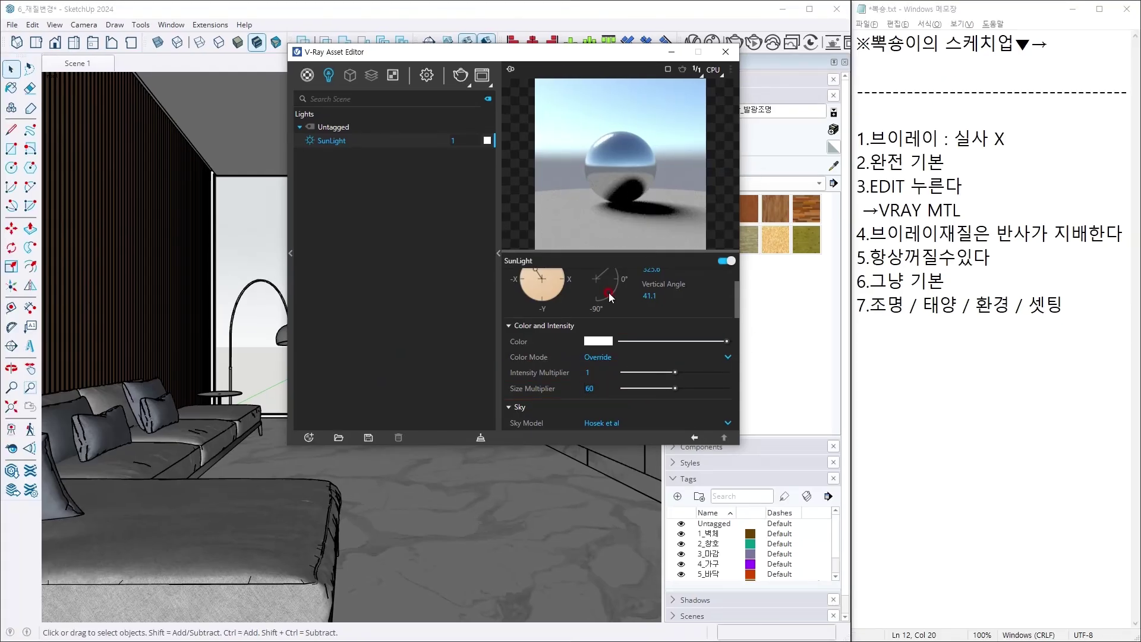
# Set the SunLight's Sky Model to CIE Clear, enlarge the V-Ray Asset Editor and review the sun parameters.
pyautogui.scroll(-1, 609, 374)
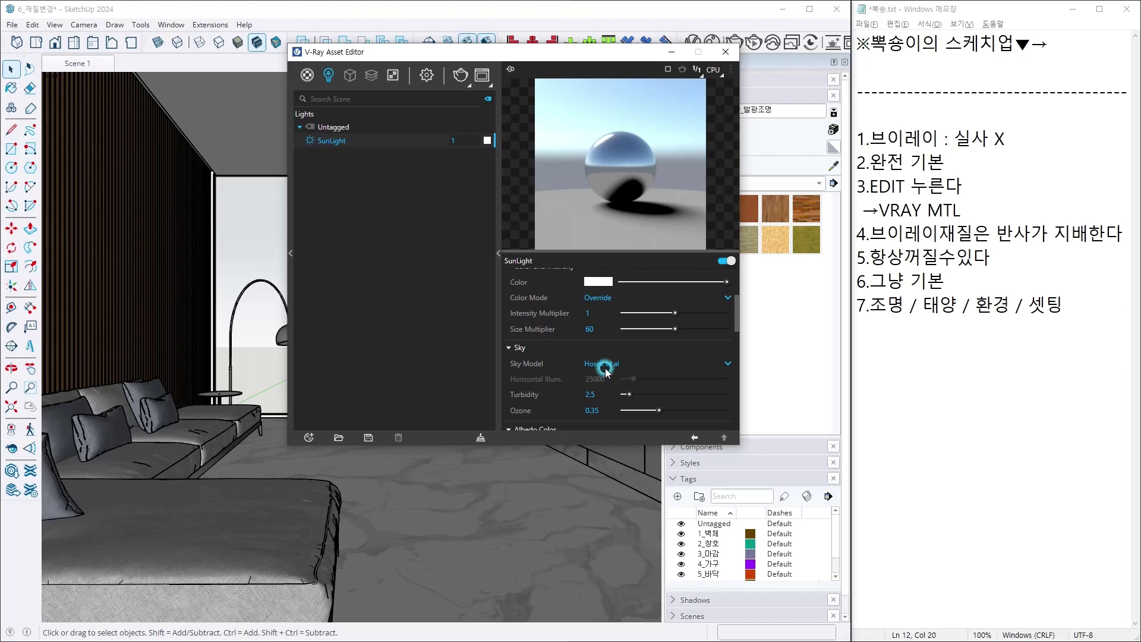
pyautogui.click(606, 364)
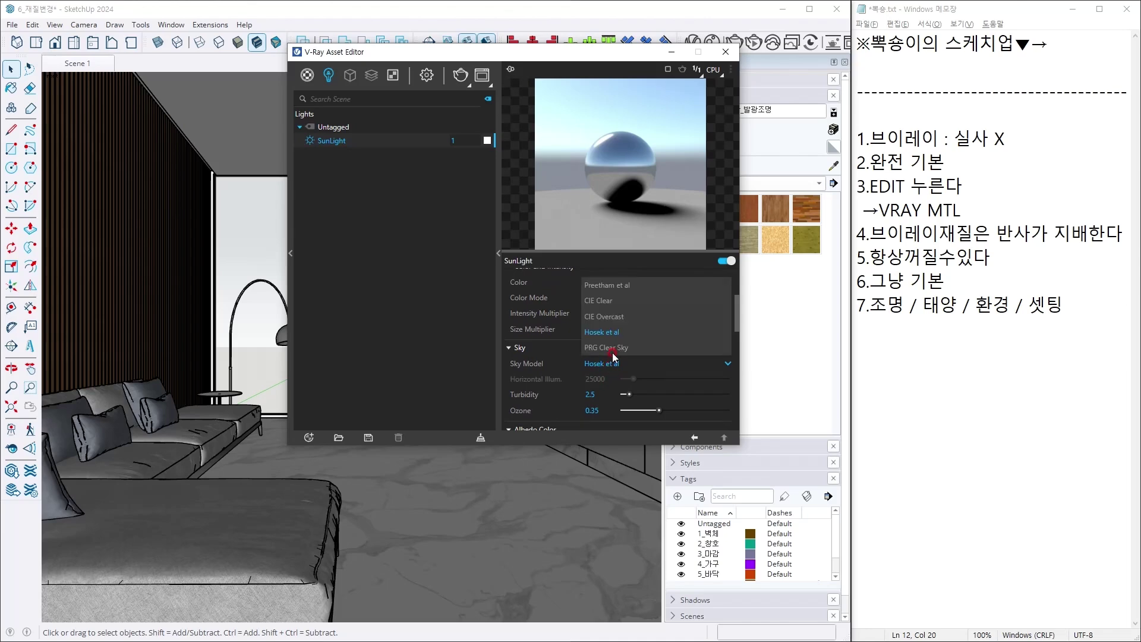
pyautogui.click(618, 301)
pyautogui.moveTo(520, 331)
pyautogui.mouseDown()
pyautogui.moveTo(680, 375)
pyautogui.moveTo(809, 379)
pyautogui.mouseUp()
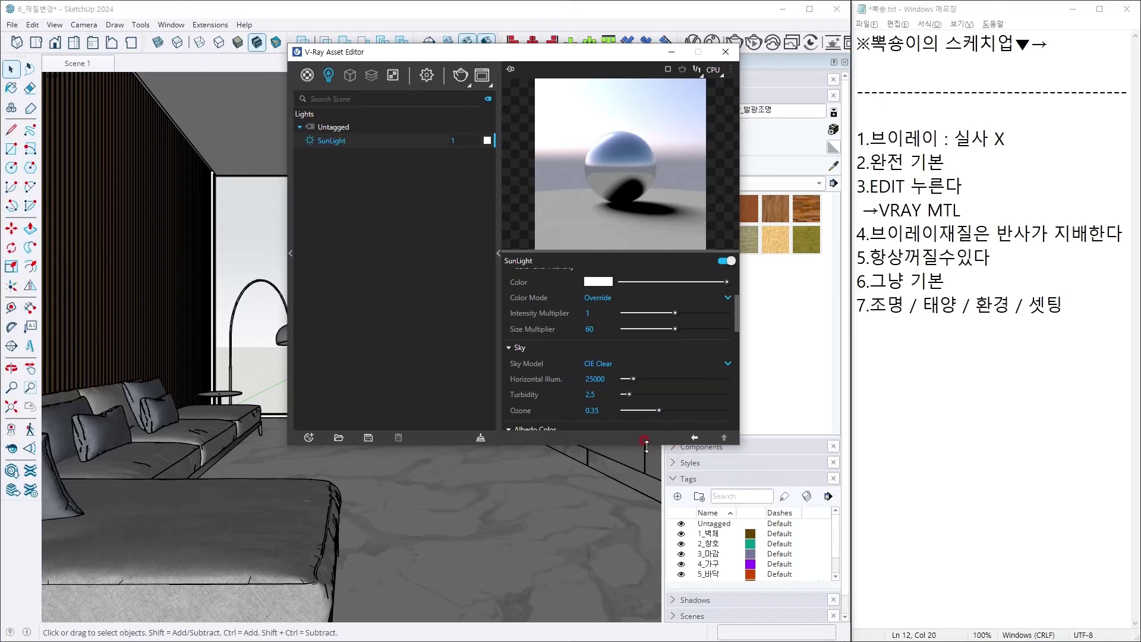
pyautogui.moveTo(651, 445); pyautogui.dragTo(651, 519)
pyautogui.scroll(3, 651, 443)
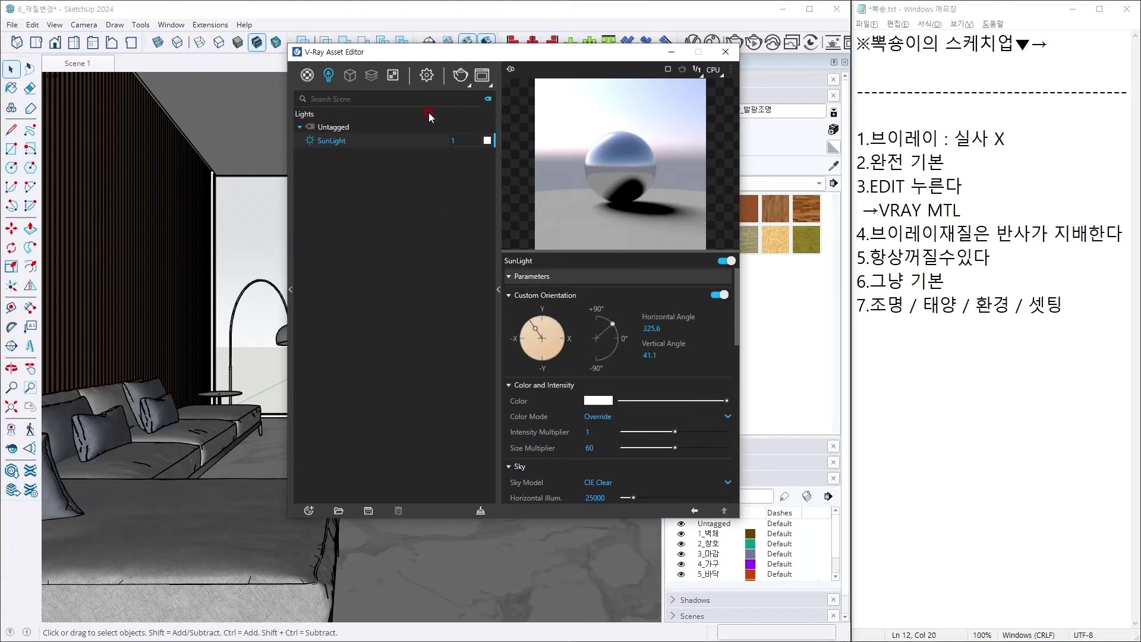
pyautogui.scroll(-5, 618, 369)
pyautogui.scroll(3, 627, 374)
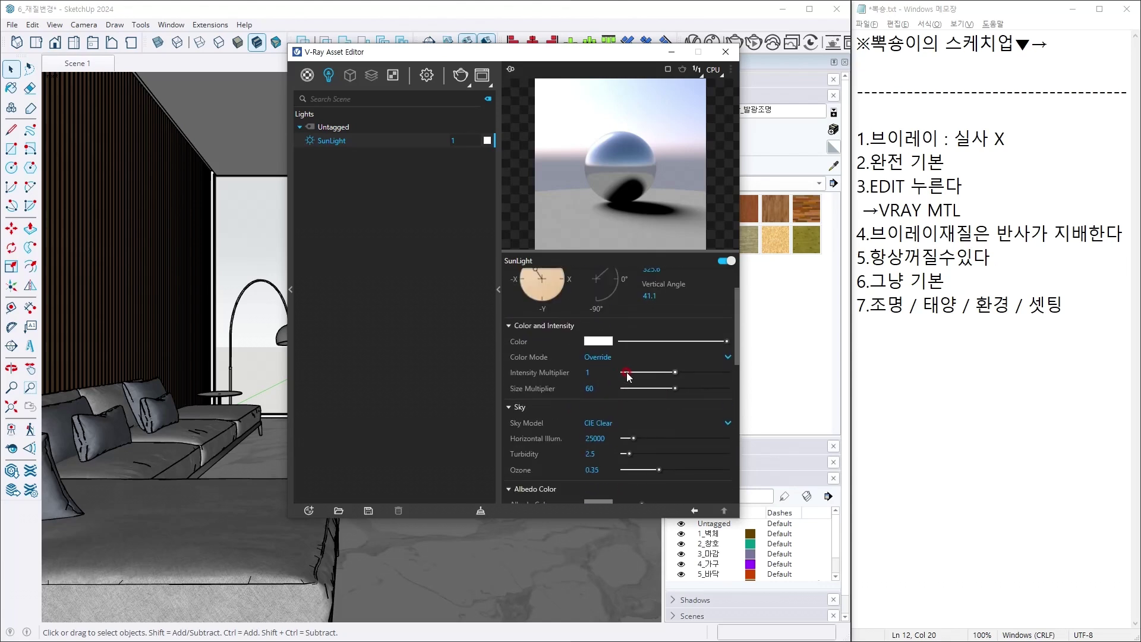
pyautogui.scroll(2, 627, 376)
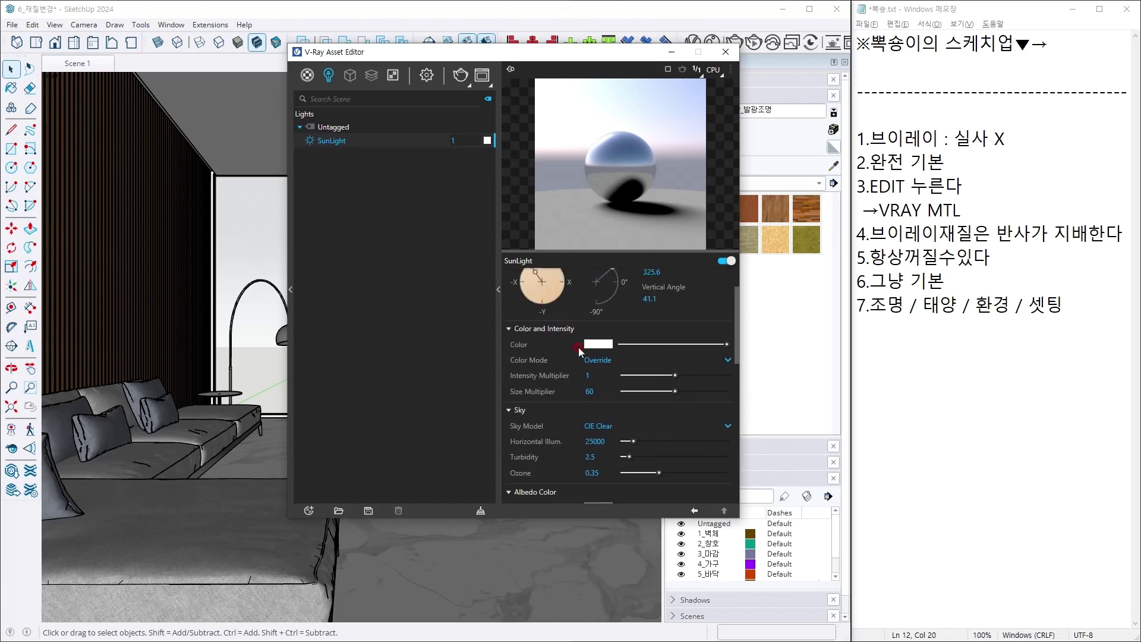
# Turn off Progressive rendering in the V-Ray settings and set the render quality to Medium+.
pyautogui.click(428, 75)
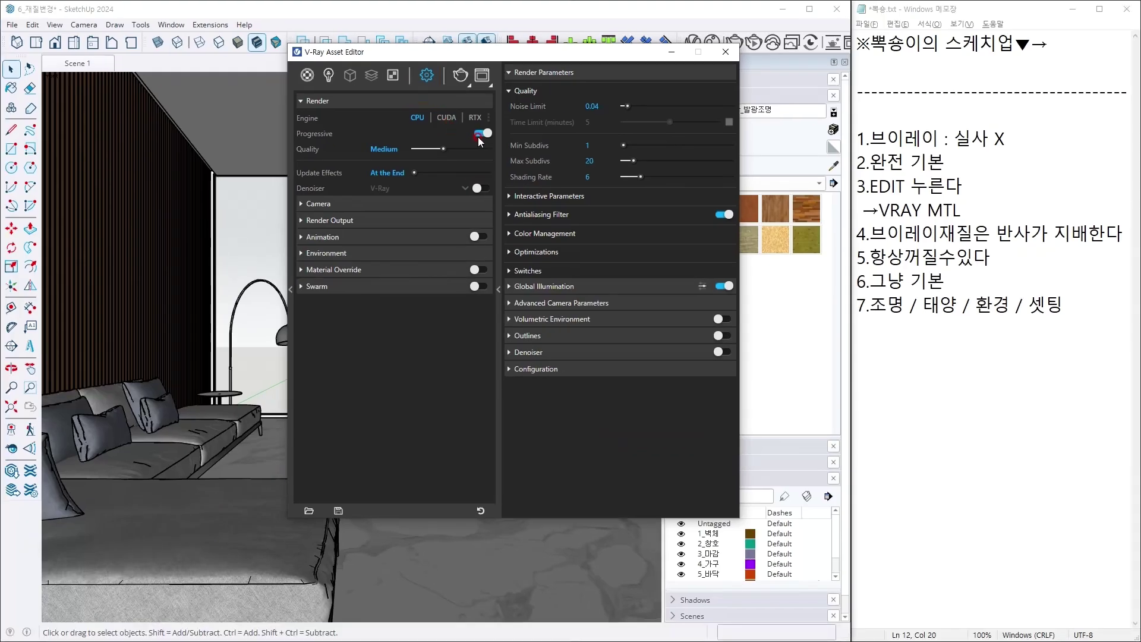
pyautogui.click(480, 135)
pyautogui.moveTo(446, 149); pyautogui.dragTo(456, 149)
# Set the render output size to 2000 x 1125 with the 16:9 Widescreen aspect ratio.
pyautogui.click(422, 204)
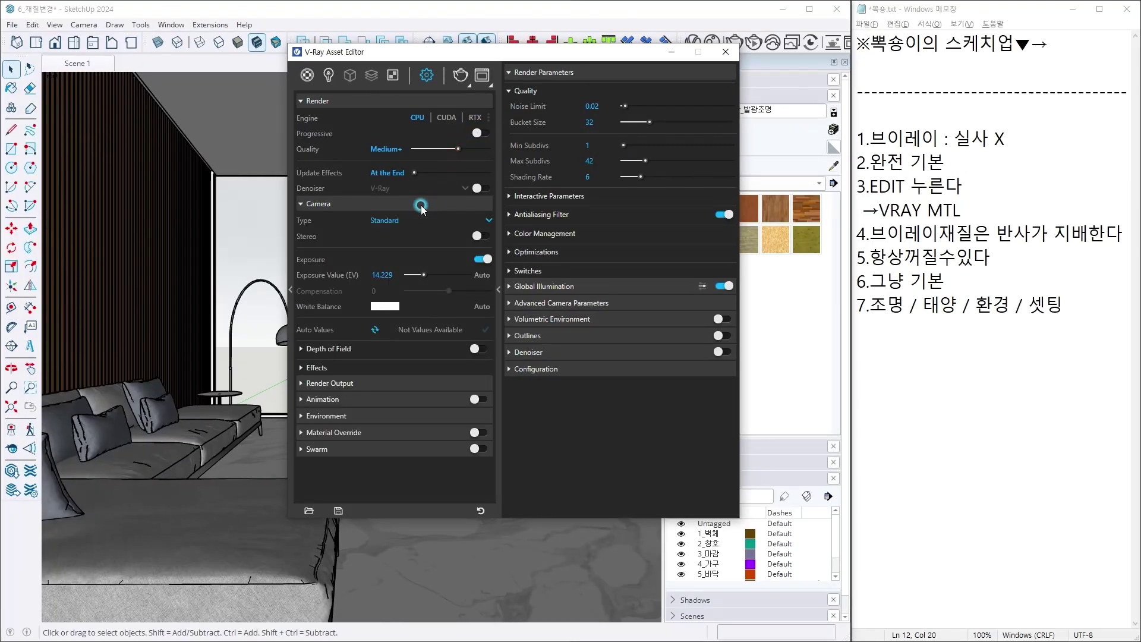
pyautogui.click(361, 384)
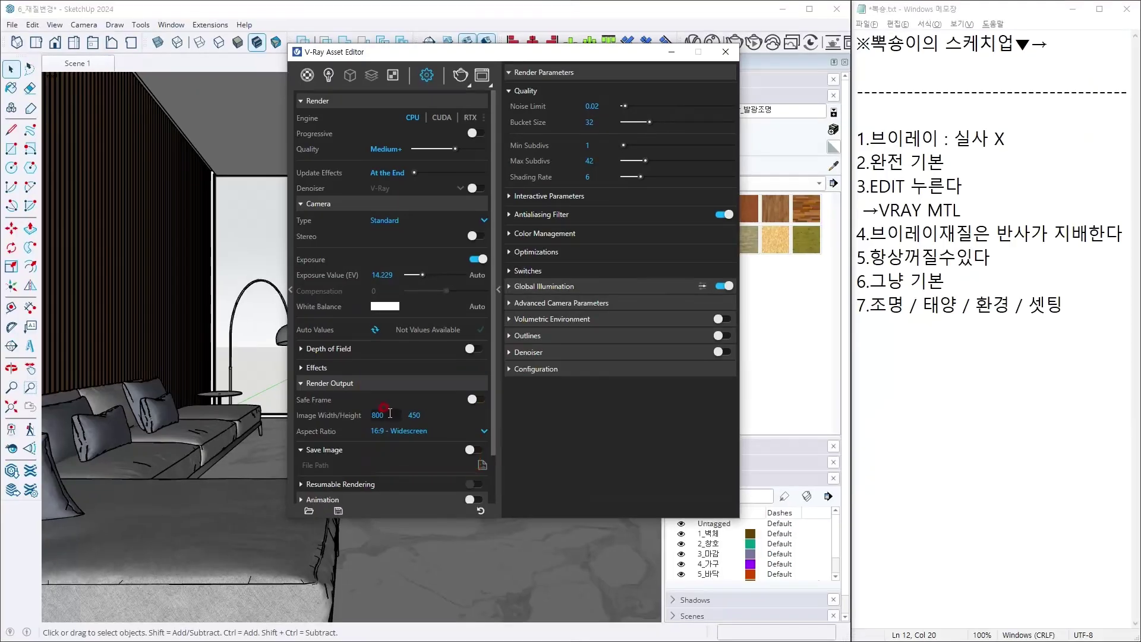
pyautogui.click(447, 284)
pyautogui.press('Return')
pyautogui.scroll(-2, 347, 469)
# Set the Environment background intensity to 4.
pyautogui.click(342, 463)
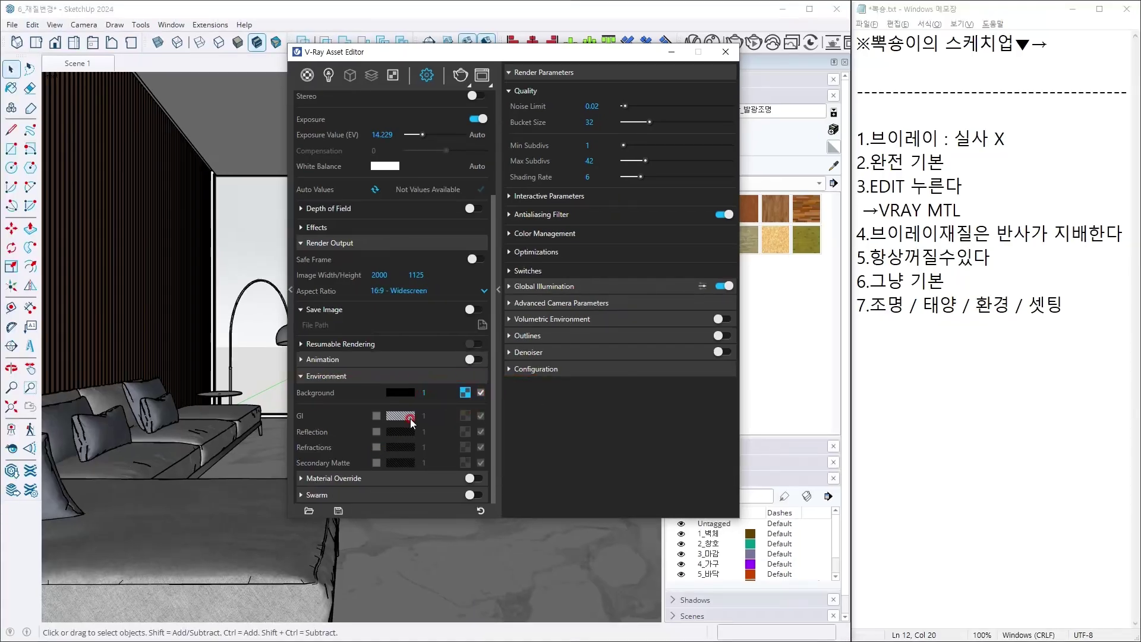
pyautogui.click(424, 392)
pyautogui.click(496, 369)
# Set the render quality's Max Subdivs to 64 and the antialiasing filter type to Catmull Rom.
pyautogui.write('64')
pyautogui.click(663, 170)
pyautogui.click(542, 215)
pyautogui.click(647, 235)
pyautogui.click(655, 262)
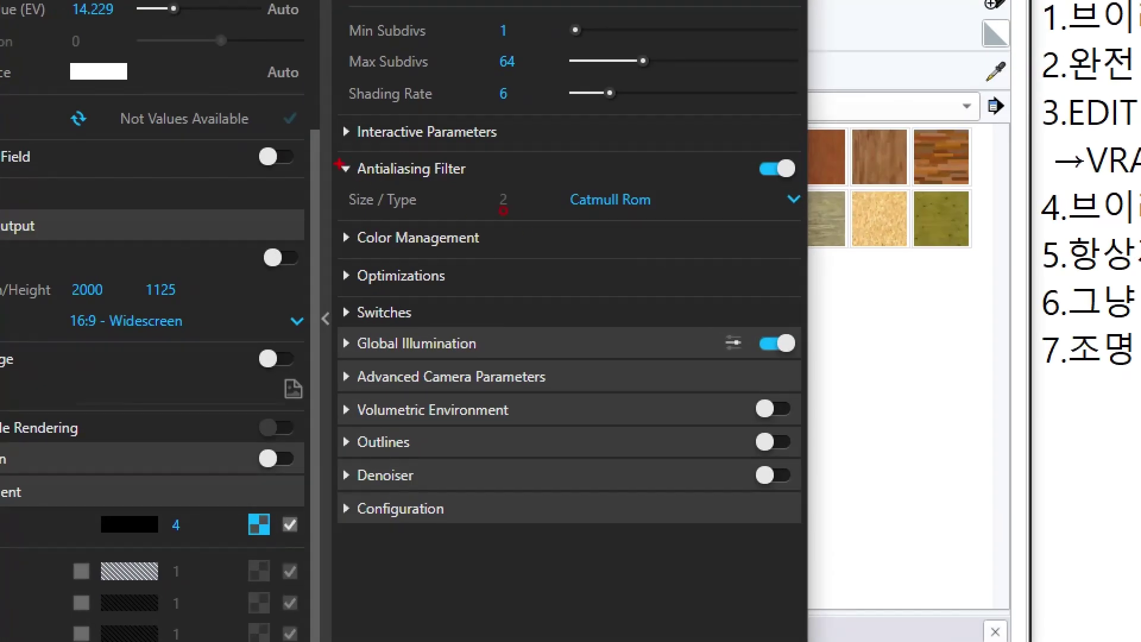
pyautogui.moveTo(312, 141); pyautogui.dragTo(862, 223)
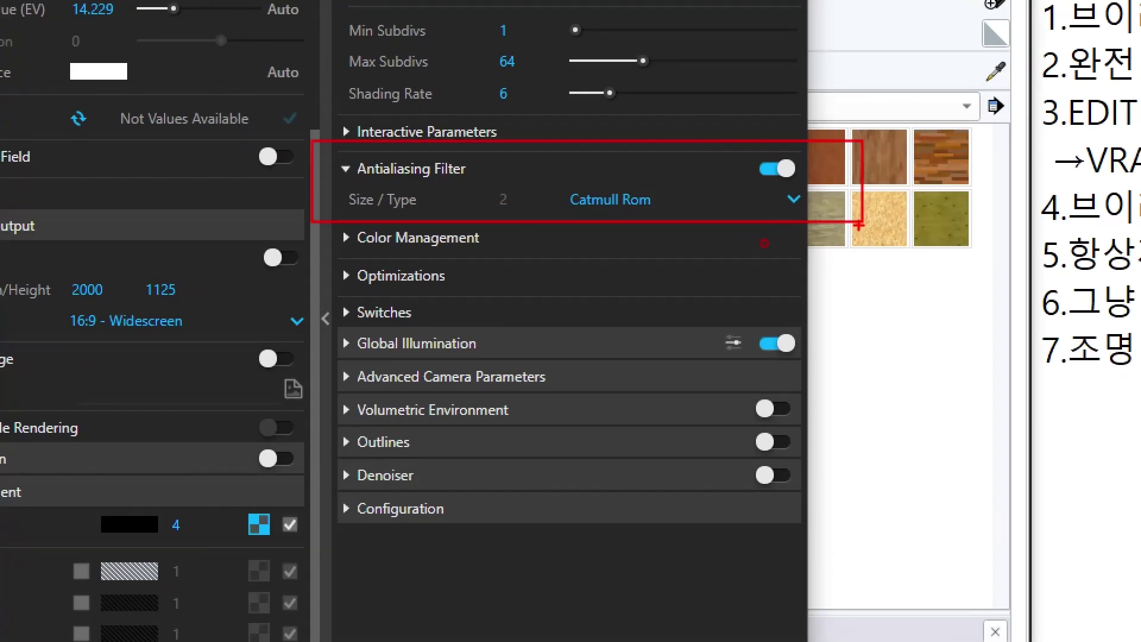
pyautogui.press('Escape')
# Set the Global Illumination primary rays to Irradiance map.
pyautogui.click(571, 303)
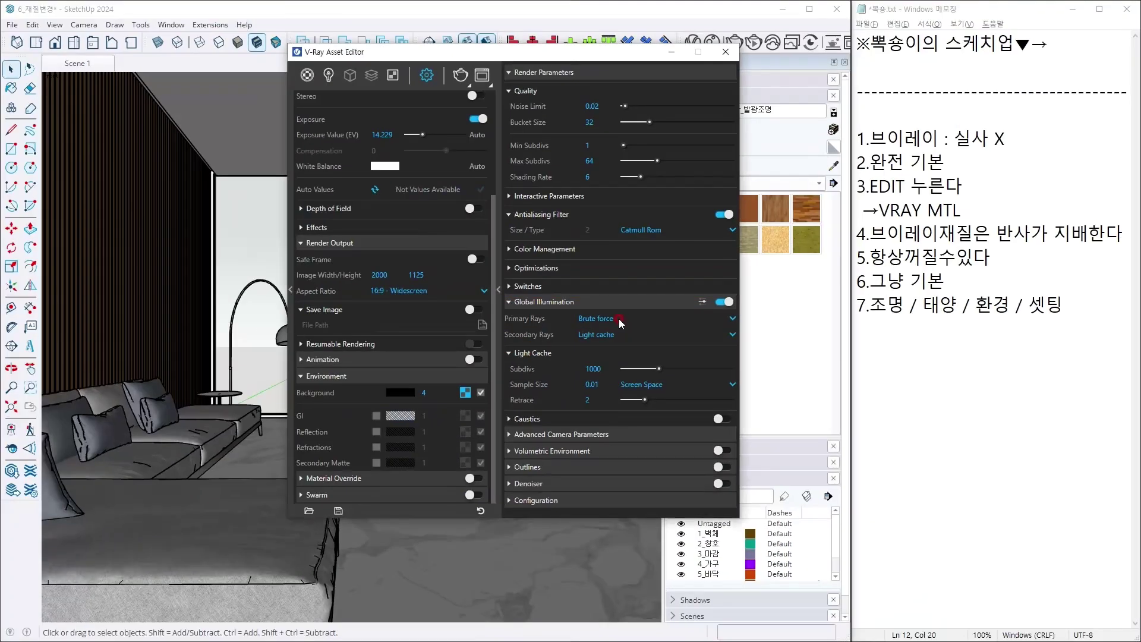
pyautogui.click(542, 196)
pyautogui.click(621, 333)
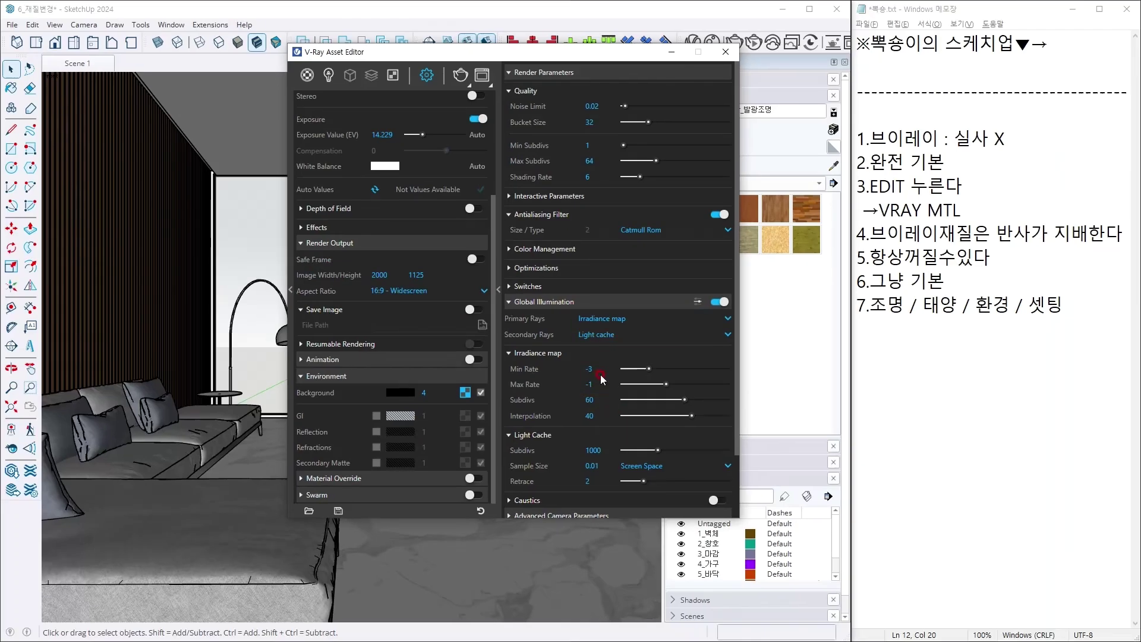
# Set the irradiance map's Min Rate and Max Rate to -2 and Interpolation to 60, and the light cache Subdivs to 1200.
pyautogui.write('-2')
pyautogui.click(601, 385)
pyautogui.write('-2')
pyautogui.click(602, 410)
pyautogui.write('60')
pyautogui.press('Return')
pyautogui.press('Return')
# Set the Film Sensitivity (ISO) in the Advanced Camera Parameters to 160.
pyautogui.click(565, 516)
pyautogui.scroll(-3, 594, 452)
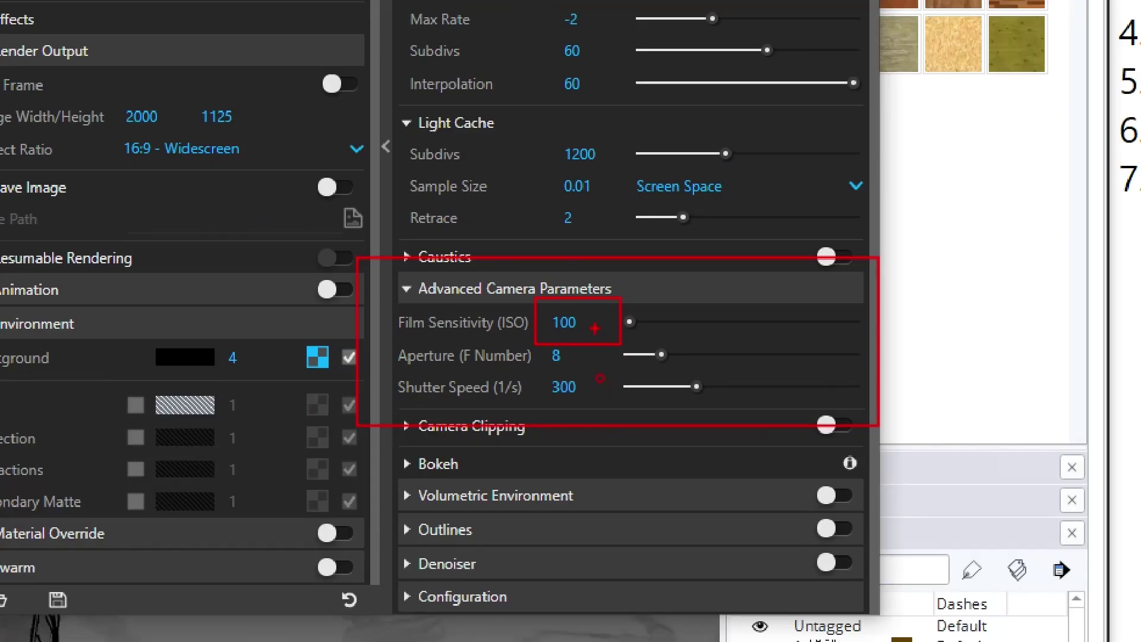
pyautogui.click(561, 217)
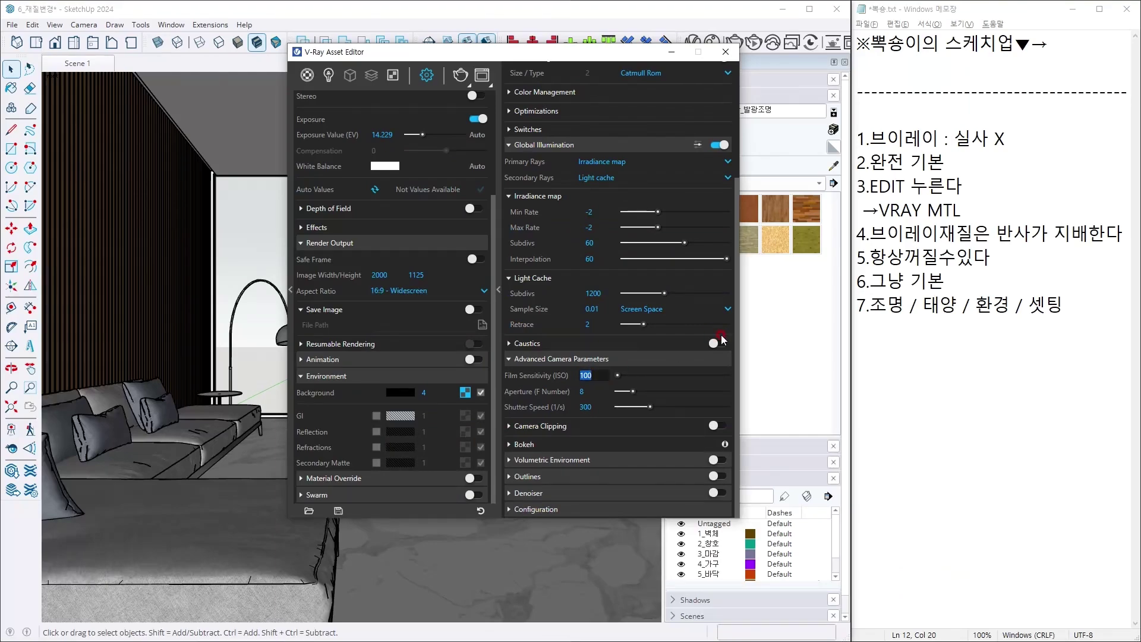
pyautogui.write('160')
pyautogui.press('Return')
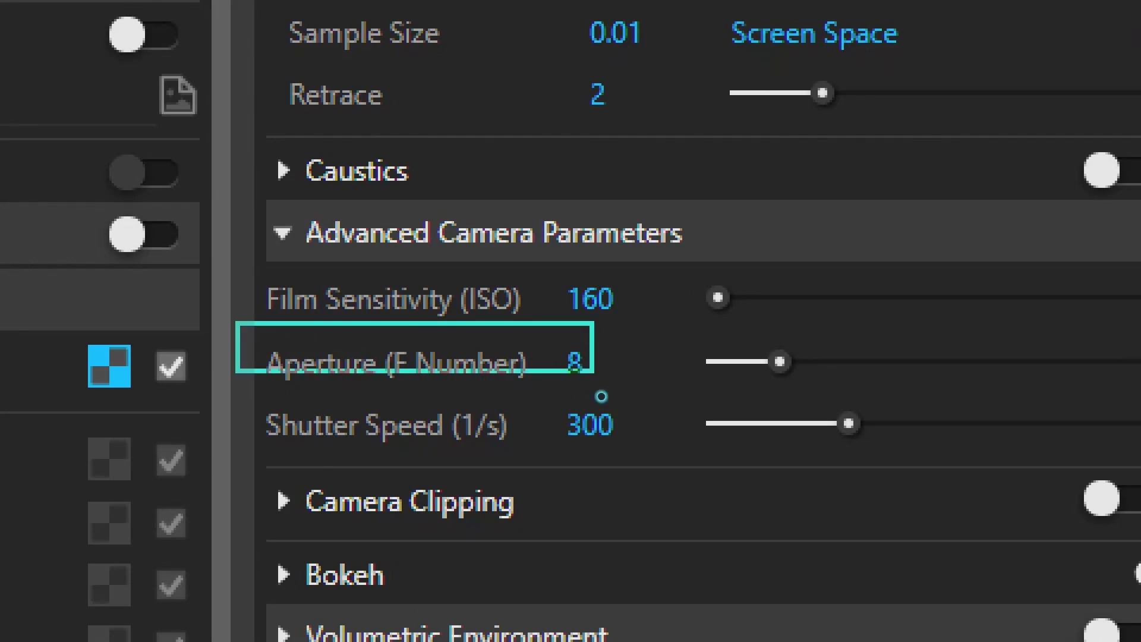
# Set the camera's Aperture (F Number) to 7.6 and its Shutter Speed to 180.
pyautogui.keyDown('ctrl'); pyautogui.moveTo(594, 373); pyautogui.dragTo(998, 408); pyautogui.keyUp('ctrl')
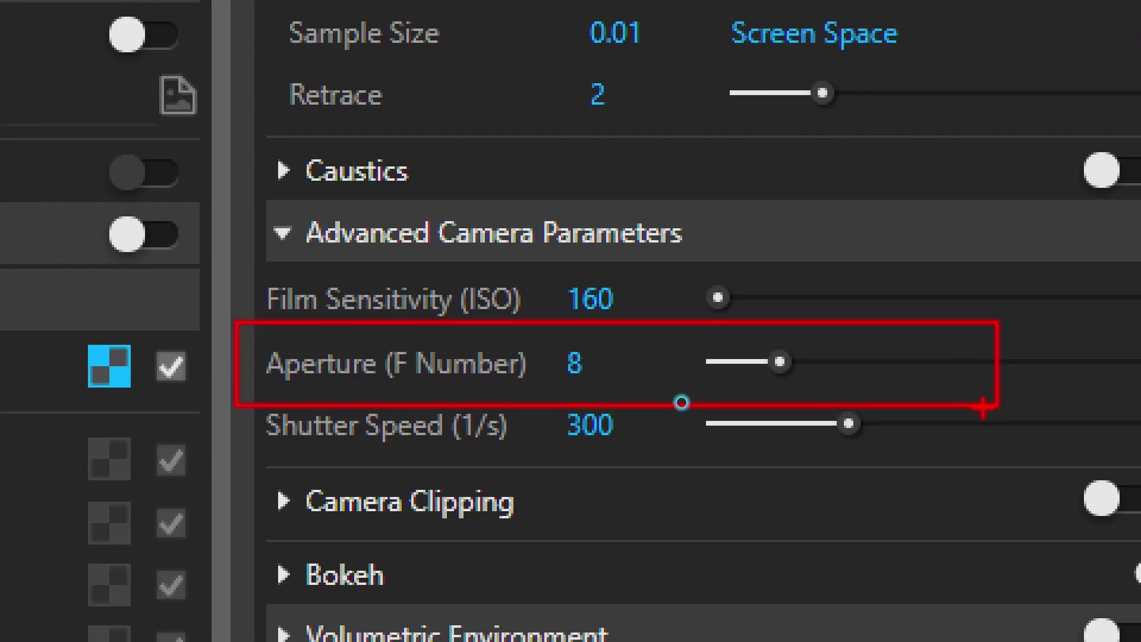
pyautogui.press('Escape')
pyautogui.click(579, 363)
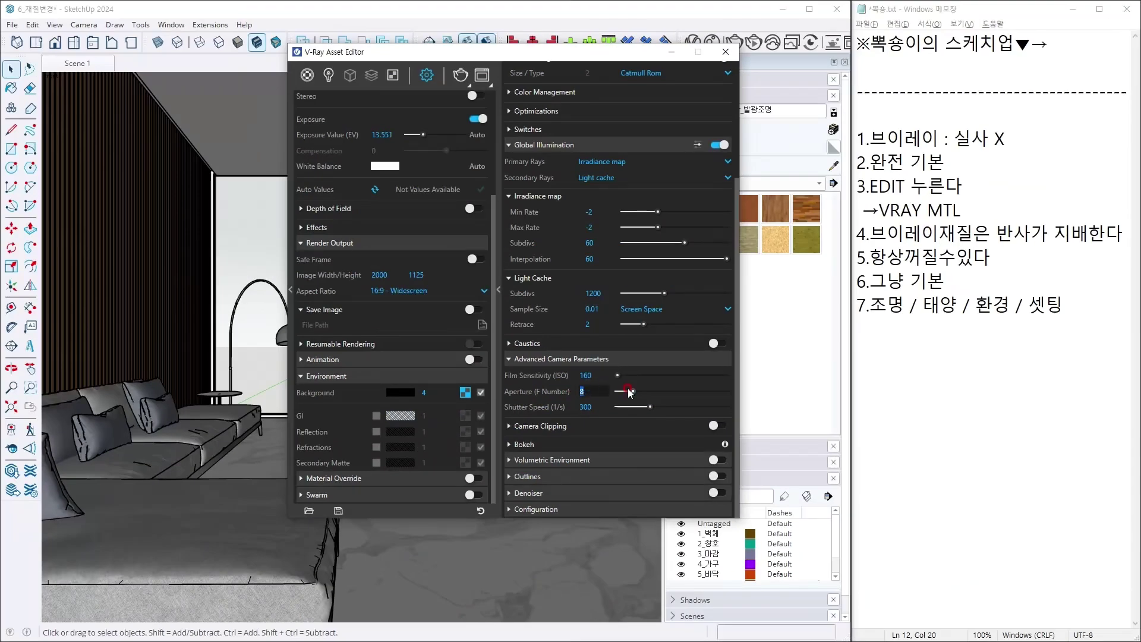
pyautogui.write('7.6')
pyautogui.press('Return')
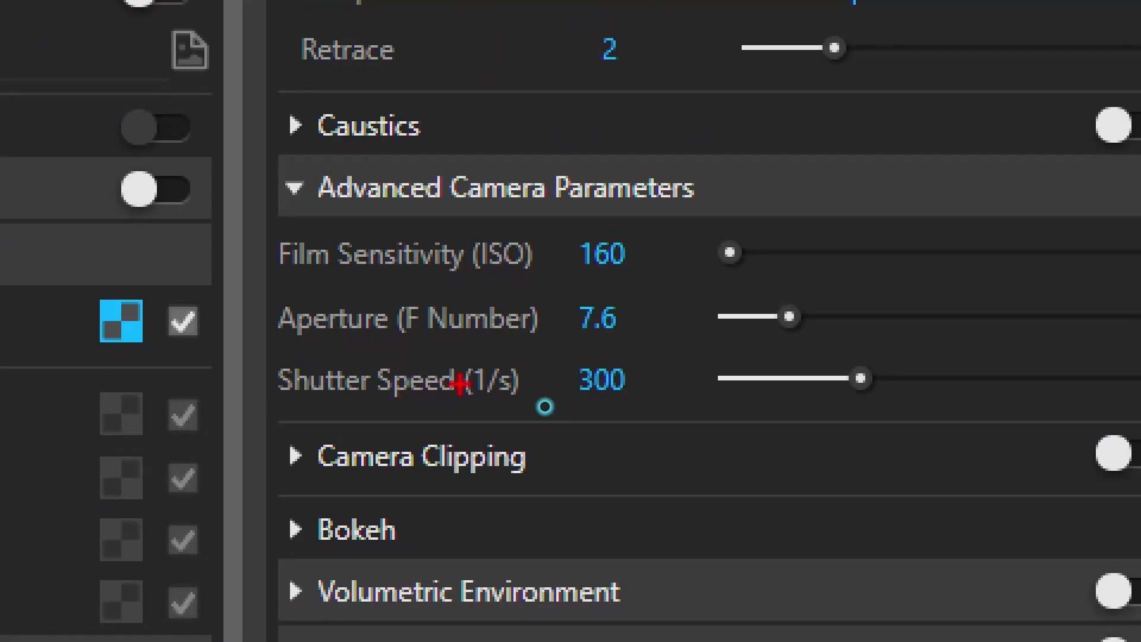
pyautogui.keyDown('ctrl'); pyautogui.moveTo(493, 399); pyautogui.dragTo(637, 419); pyautogui.keyUp('ctrl')
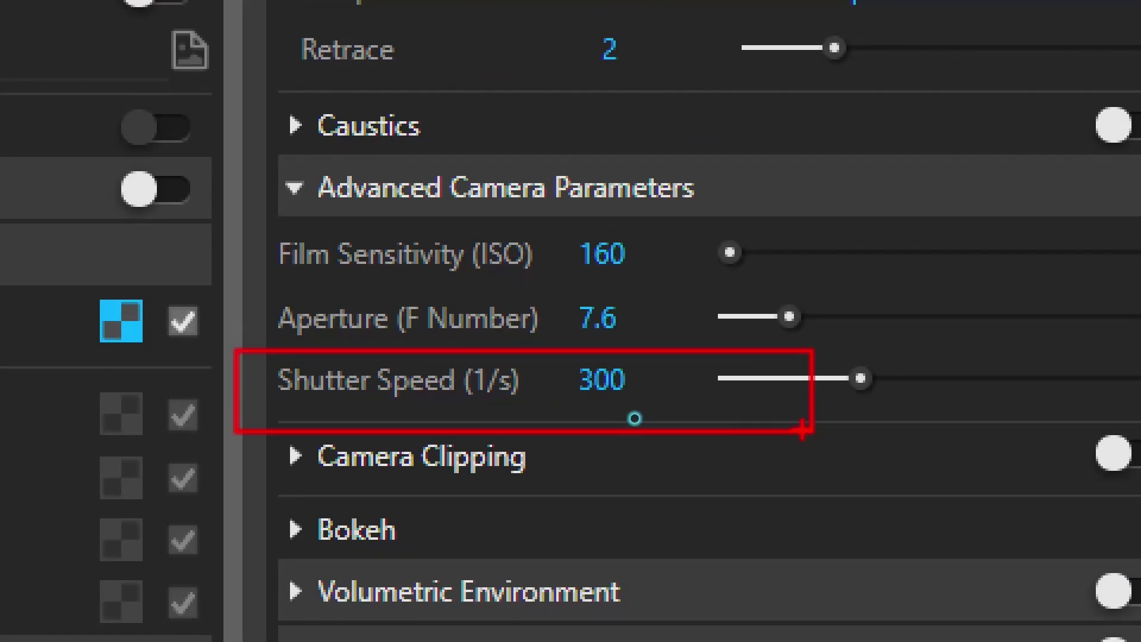
pyautogui.press('Escape')
pyautogui.click(602, 380)
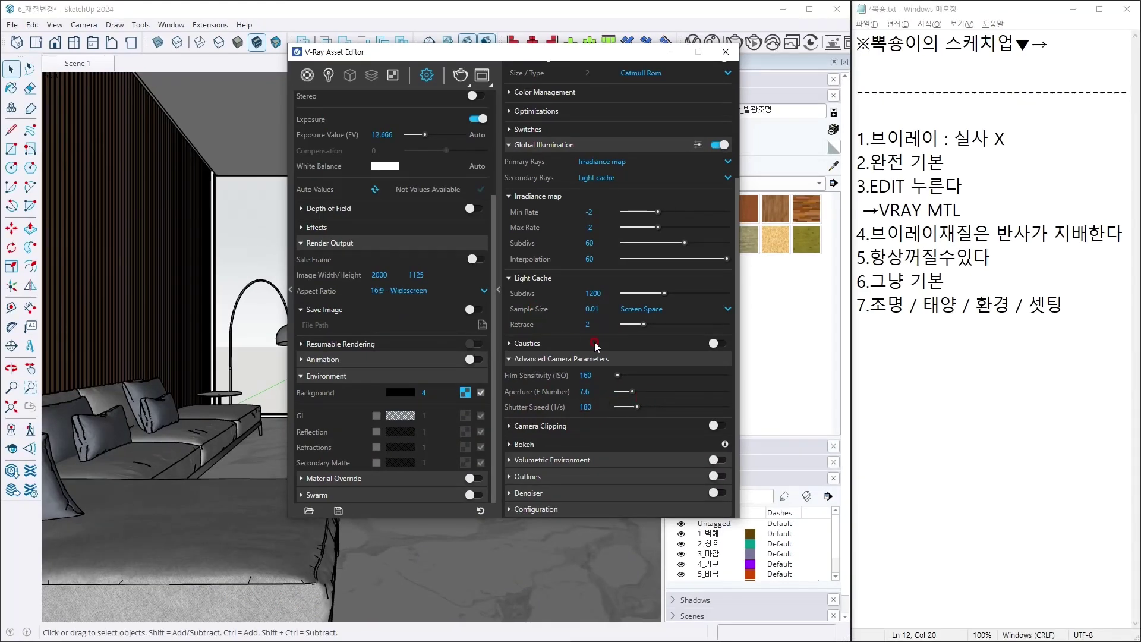
# Run a V-Ray test render with the new settings and place the Asset Editor over the frame buffer.
pyautogui.click(461, 80)
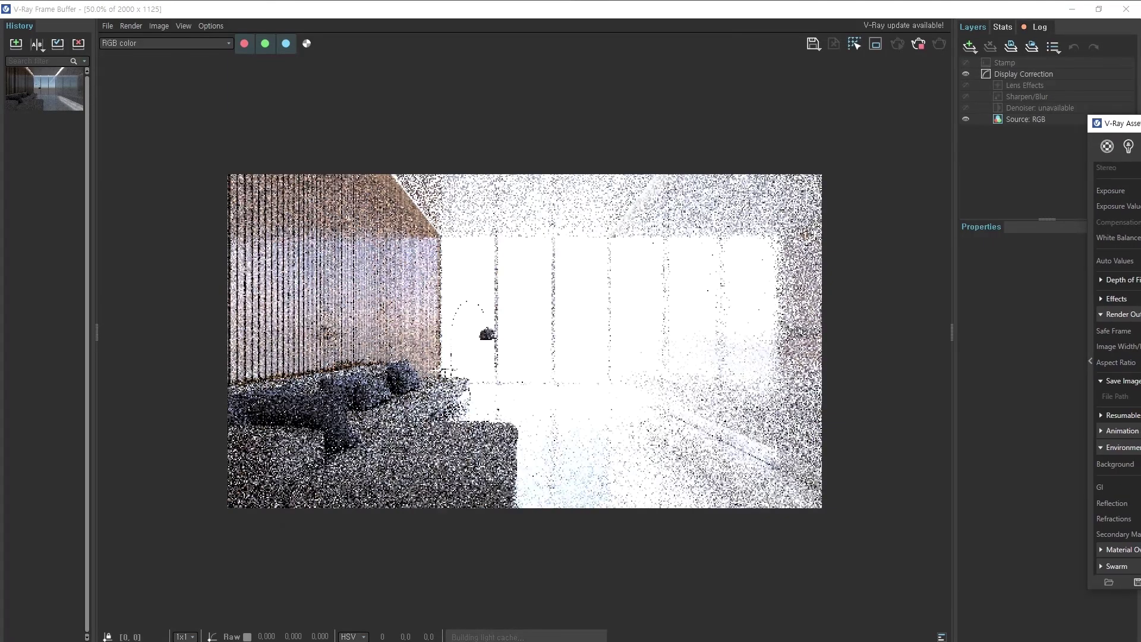
pyautogui.moveTo(1118, 123); pyautogui.dragTo(647, 170)
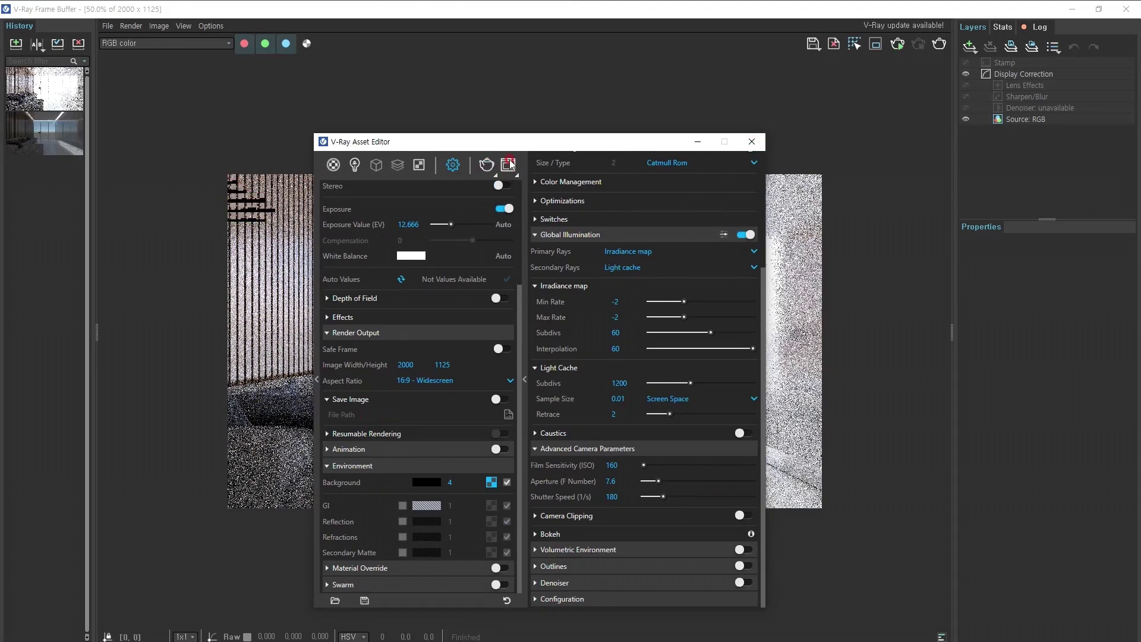
pyautogui.moveTo(509, 143); pyautogui.dragTo(508, 101)
# Set the environment background intensity to 3, Film Sensitivity (ISO) to 140, Aperture (F Number) to 8 and Shutter Speed to 200.
pyautogui.doubleClick(449, 440)
pyautogui.write('3')
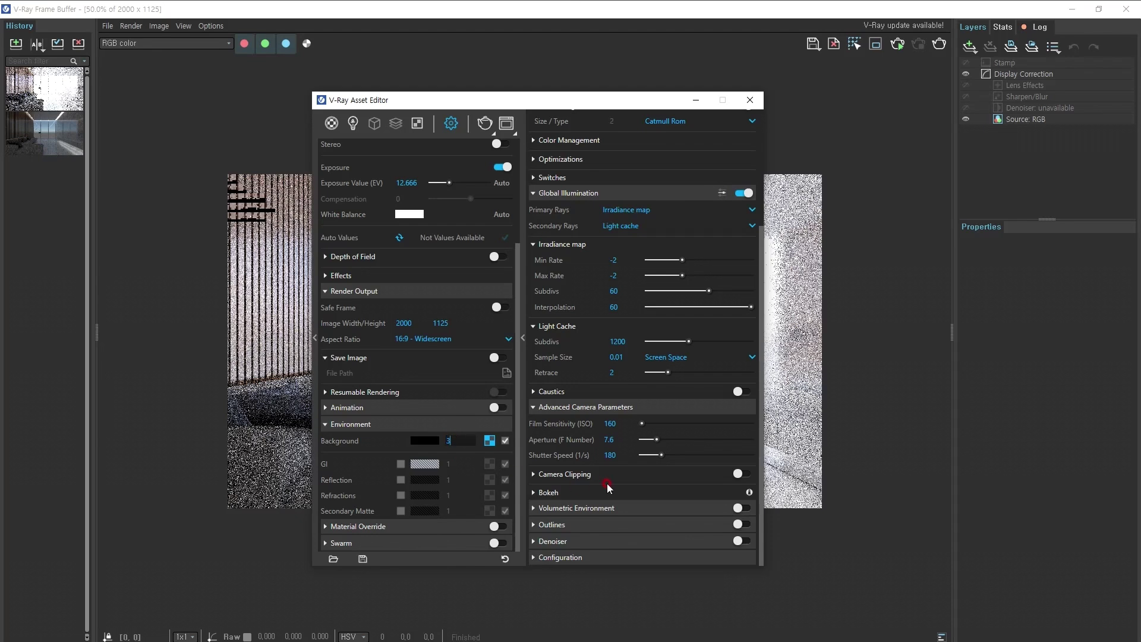
pyautogui.doubleClick(609, 423)
pyautogui.write('140')
pyautogui.doubleClick(638, 437)
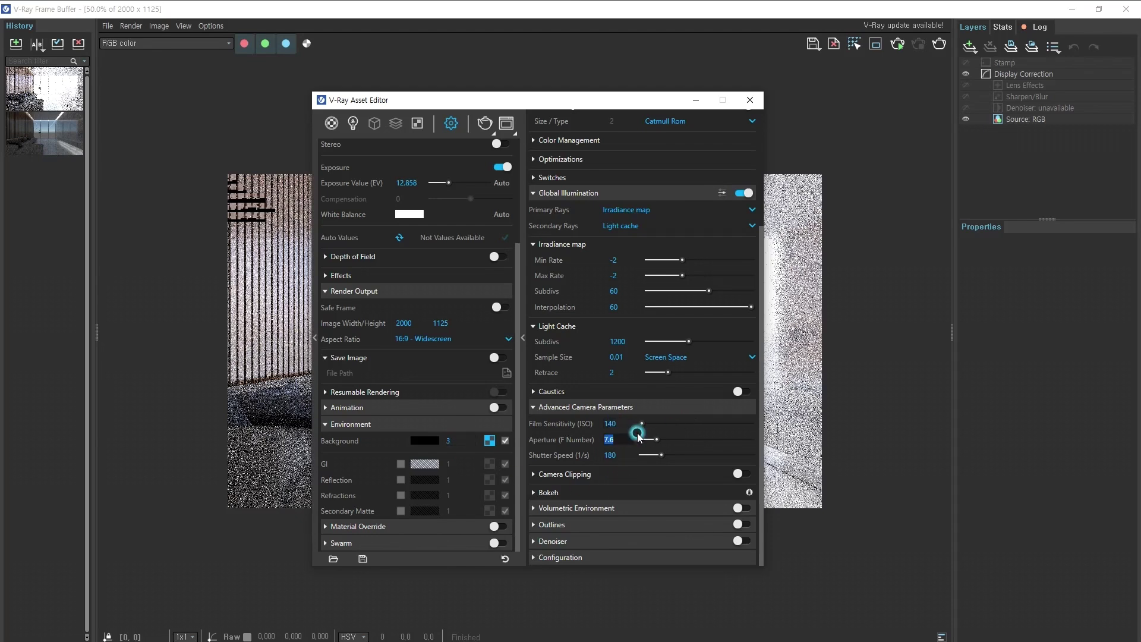
pyautogui.doubleClick(628, 451)
# Close the Asset Editor, check the new exposure with an interactive test render, and run the full 2000 x 1125 V-Ray render.
pyautogui.click(492, 130)
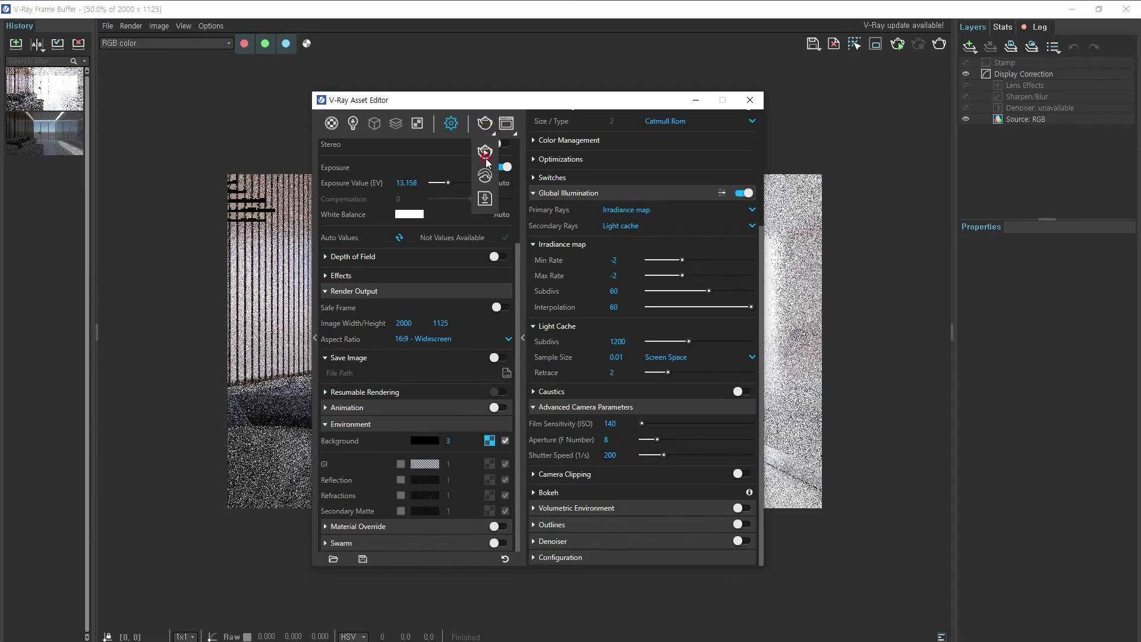
pyautogui.moveTo(491, 110); pyautogui.dragTo(605, 182)
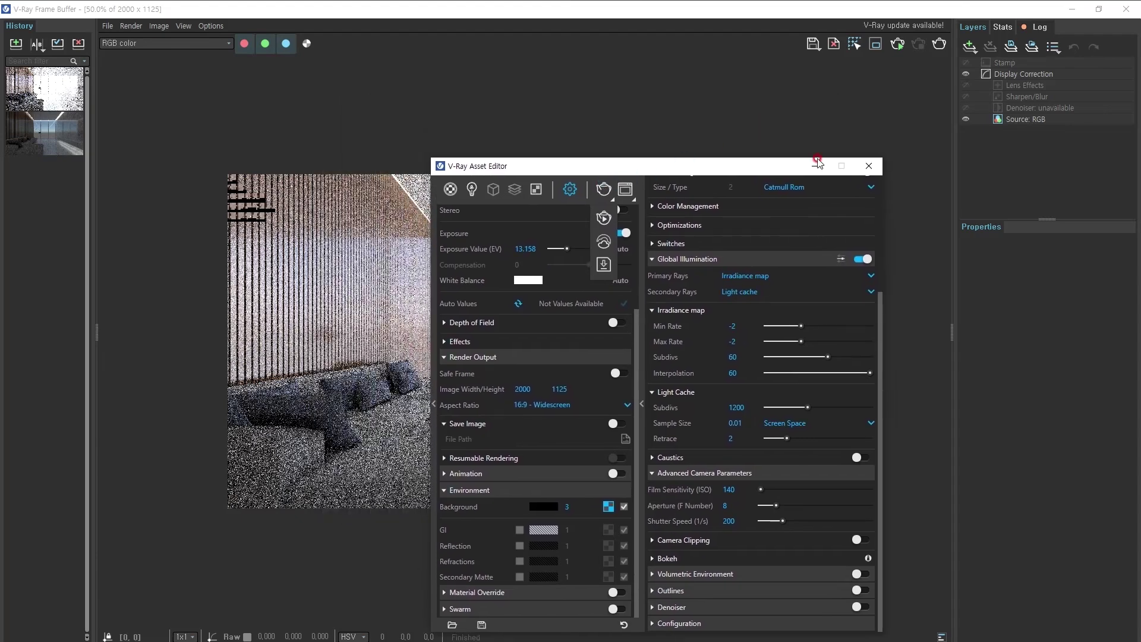
pyautogui.click(868, 167)
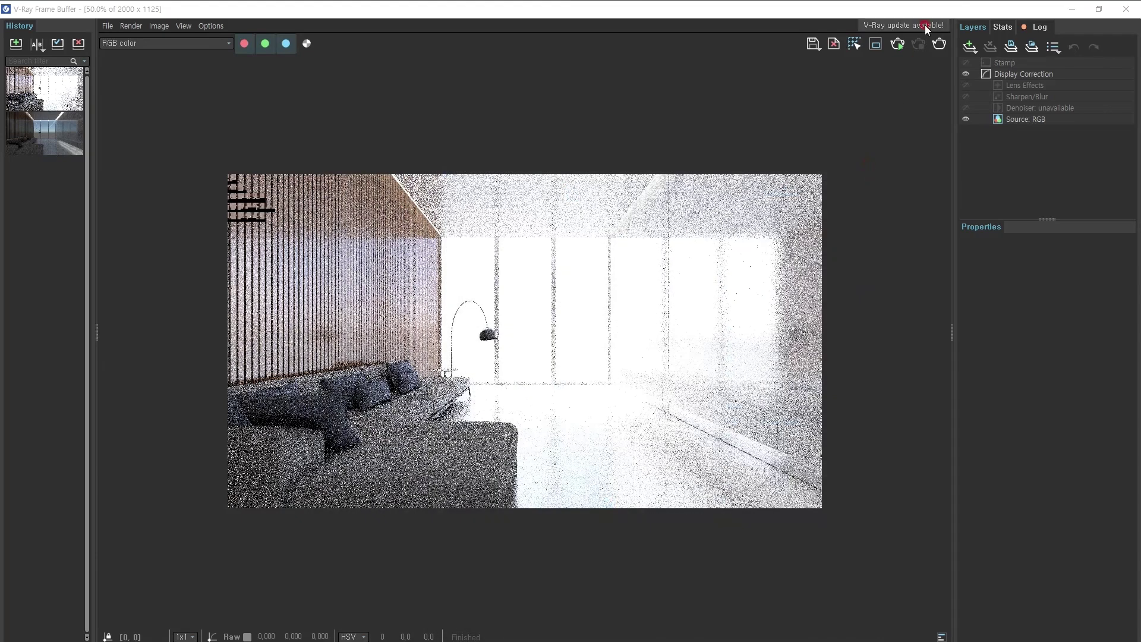
pyautogui.click(898, 46)
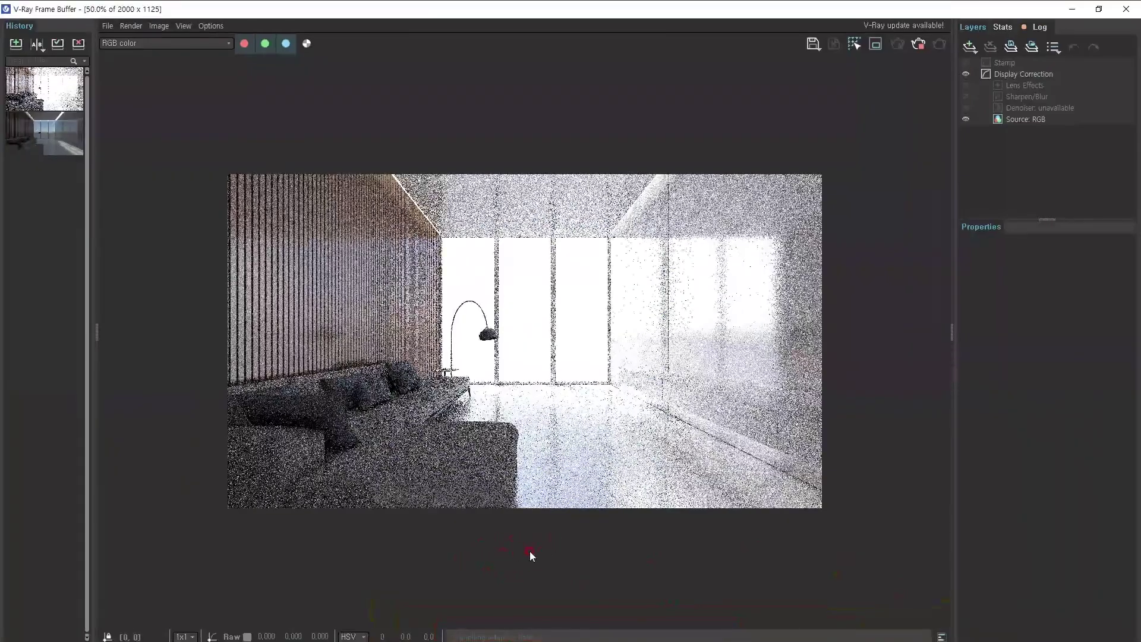
pyautogui.click(932, 49)
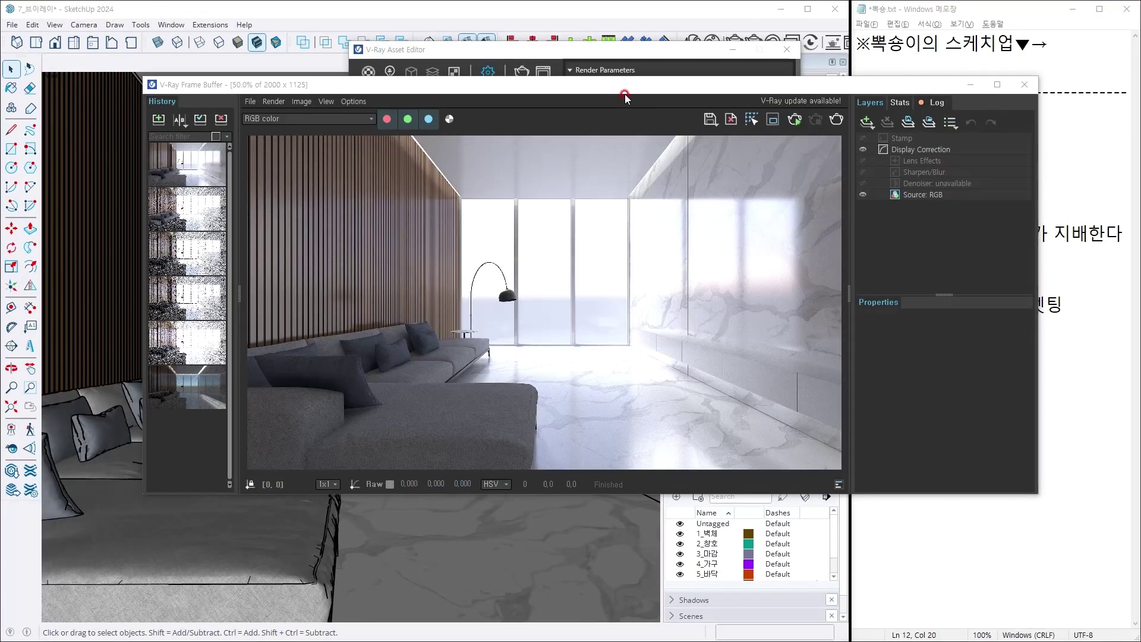
# Inspect the finished render enlarged, especially the windows and marble wall, and check its render time in the history.
pyautogui.click(995, 85)
pyautogui.doubleClick(535, 311)
pyautogui.doubleClick(533, 314)
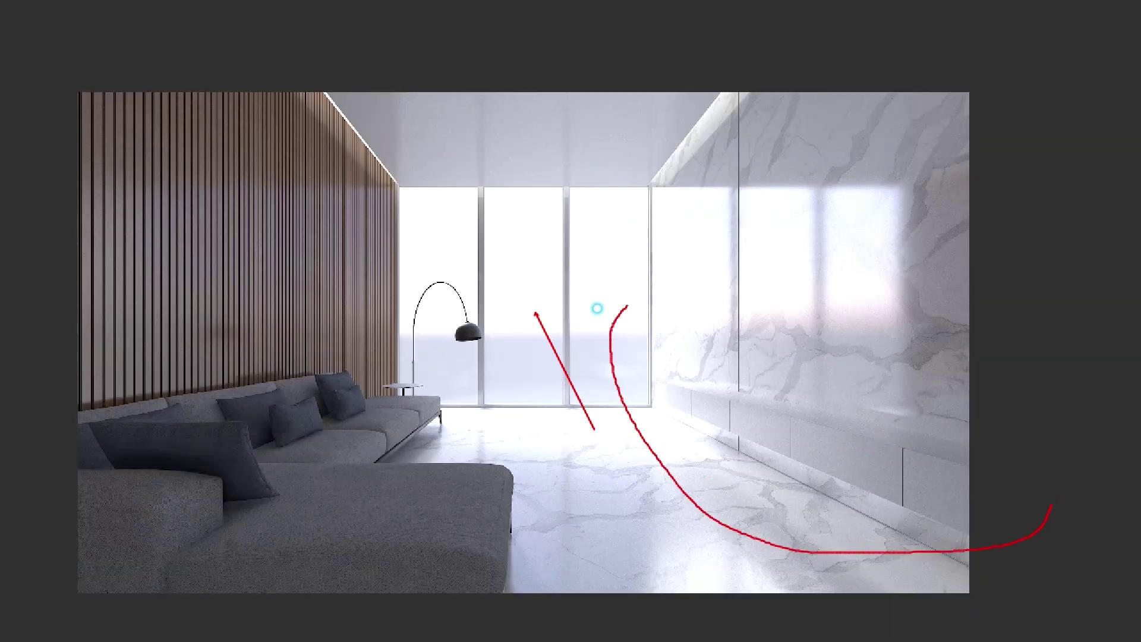
pyautogui.moveTo(612, 336)
pyautogui.mouseDown()
pyautogui.moveTo(990, 475)
pyautogui.moveTo(919, 585)
pyautogui.moveTo(863, 590)
pyautogui.mouseUp()
pyautogui.moveTo(835, 420); pyautogui.dragTo(957, 443)
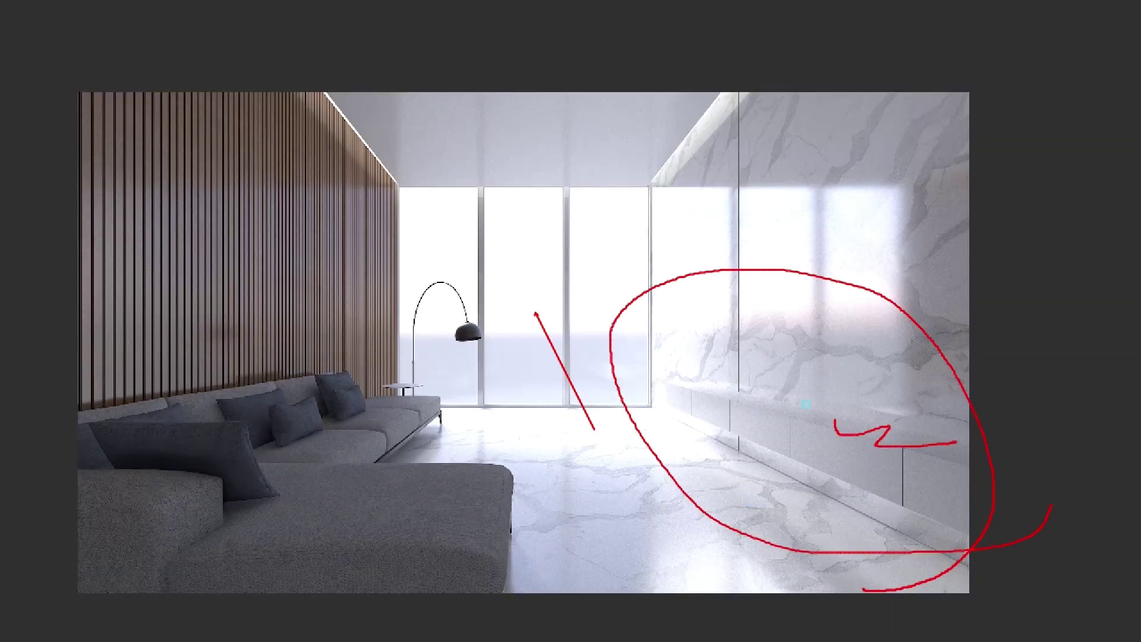
pyautogui.press('Escape')
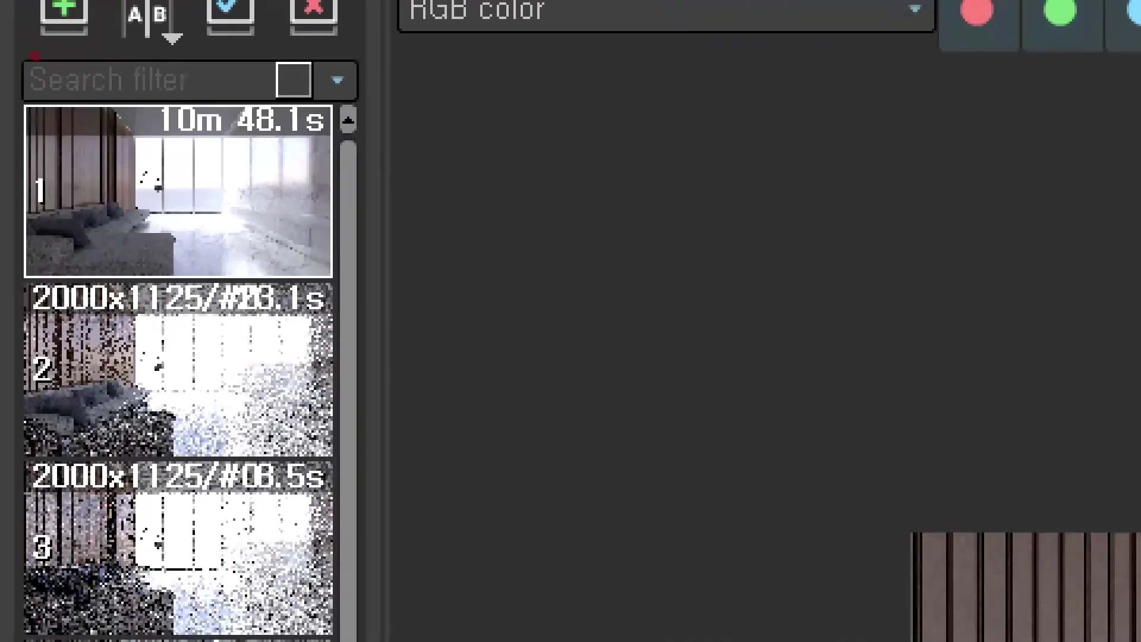
pyautogui.keyDown('ctrl'); pyautogui.moveTo(101, 67); pyautogui.dragTo(434, 313); pyautogui.keyUp('ctrl')
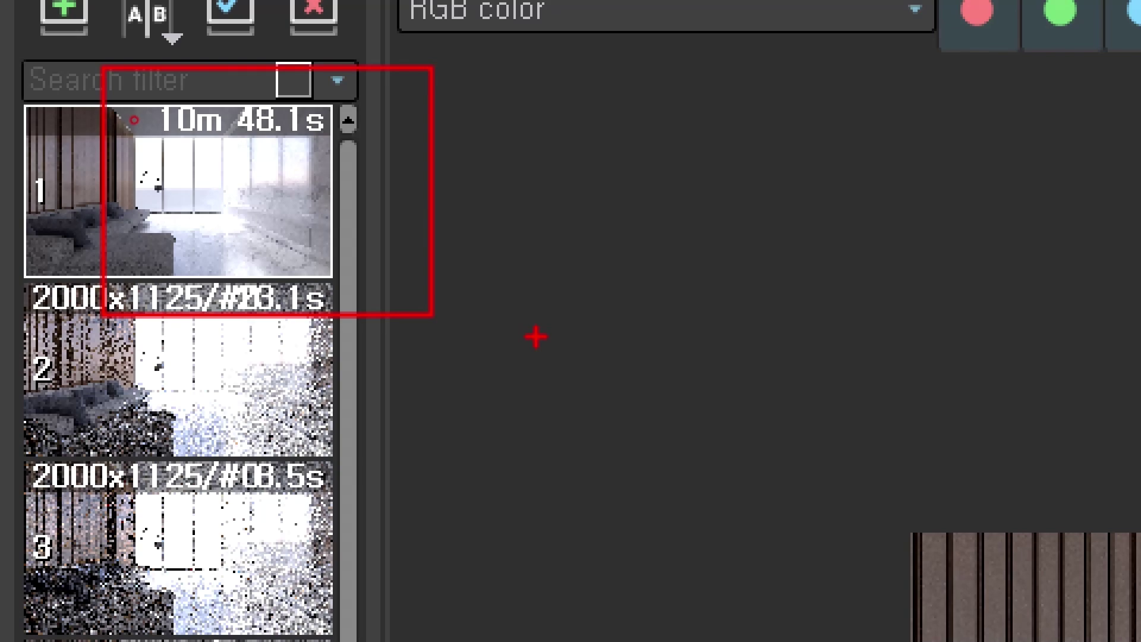
pyautogui.press('Escape')
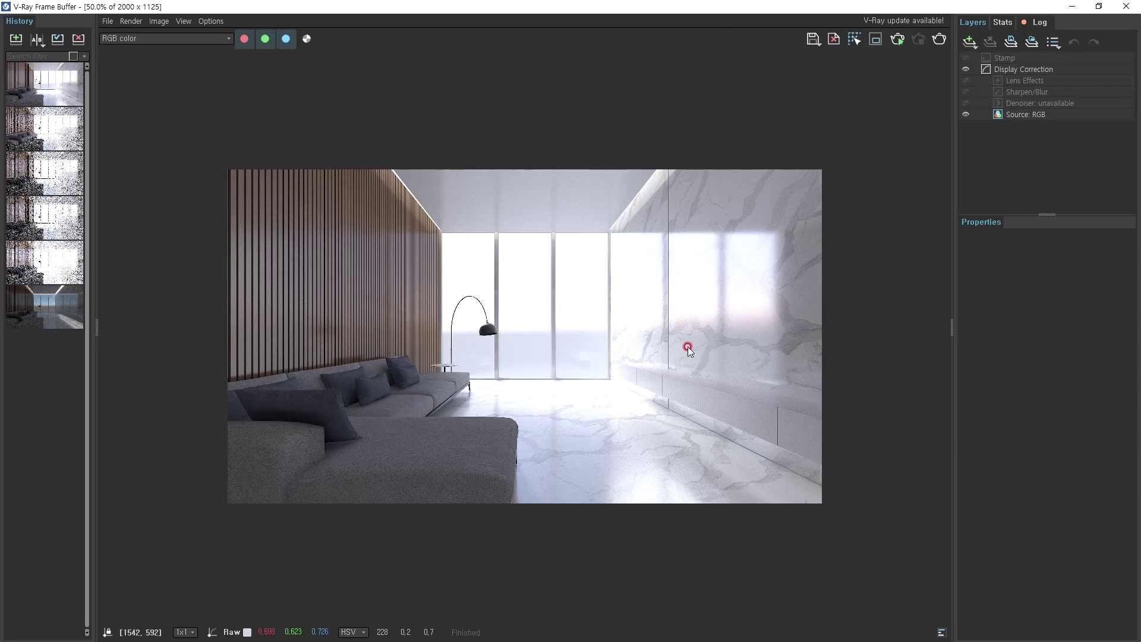
# Save the finished render as an image file named DSADSADASD in the desktop folder.
pyautogui.moveTo(806, 13)
pyautogui.mouseDown()
pyautogui.moveTo(820, 10)
pyautogui.moveTo(592, 57)
pyautogui.mouseUp()
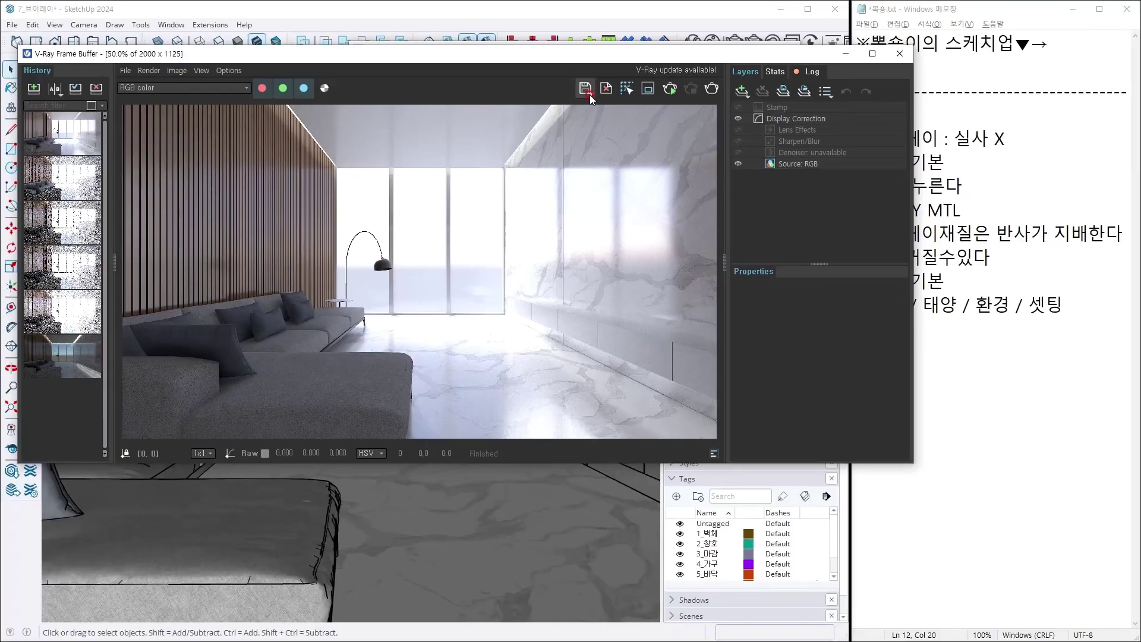
pyautogui.click(589, 95)
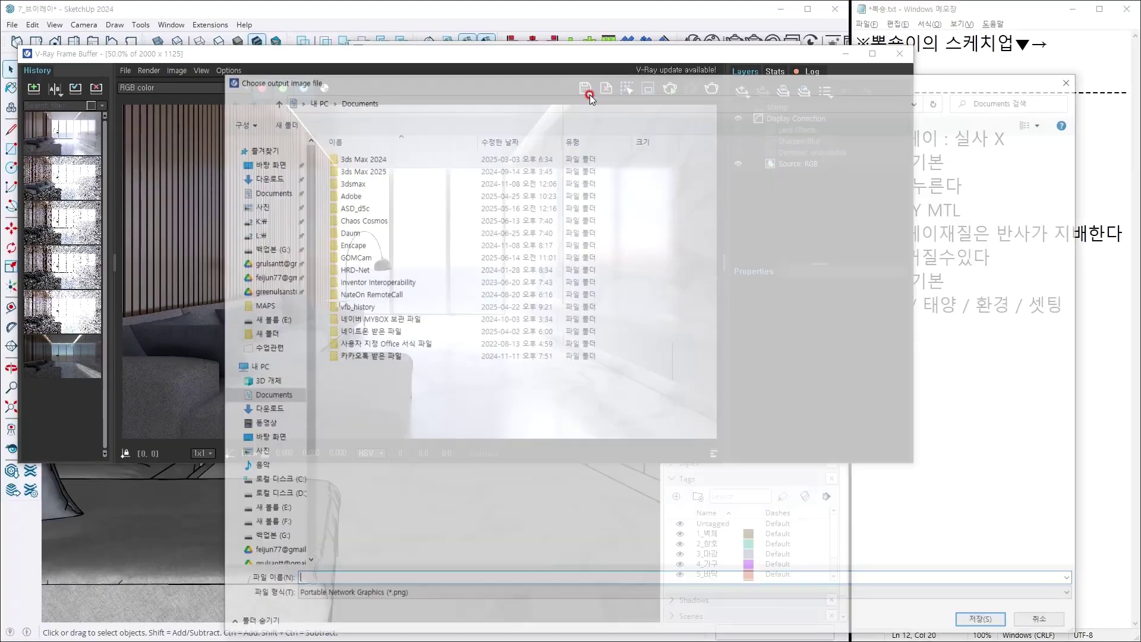
pyautogui.click(279, 162)
pyautogui.click(416, 578)
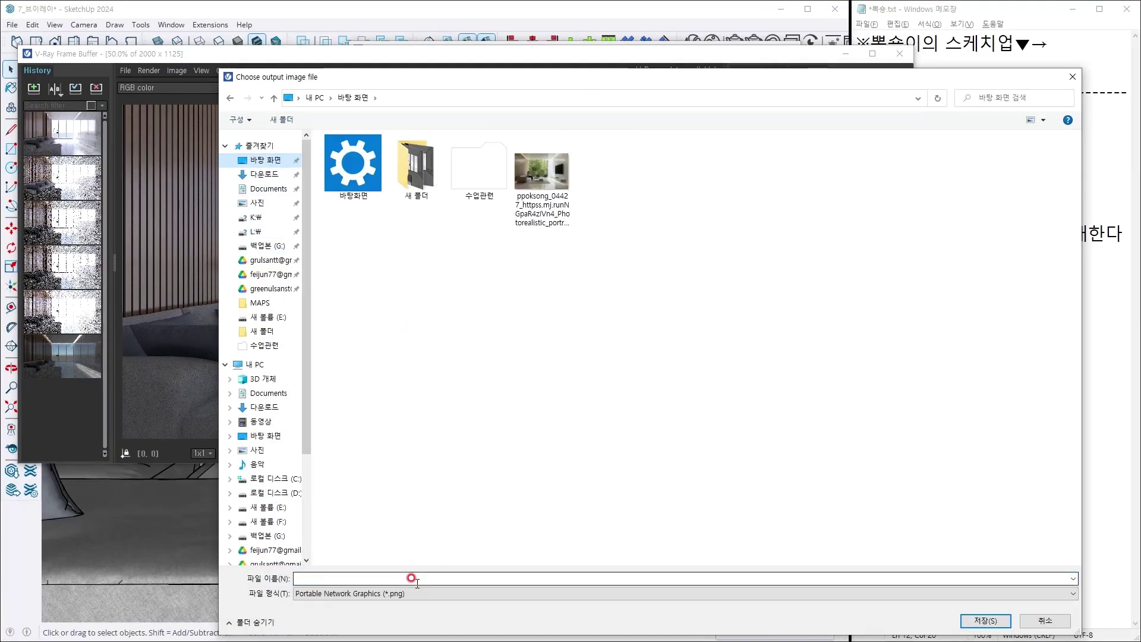
pyautogui.write('DSADSADASD')
pyautogui.click(527, 593)
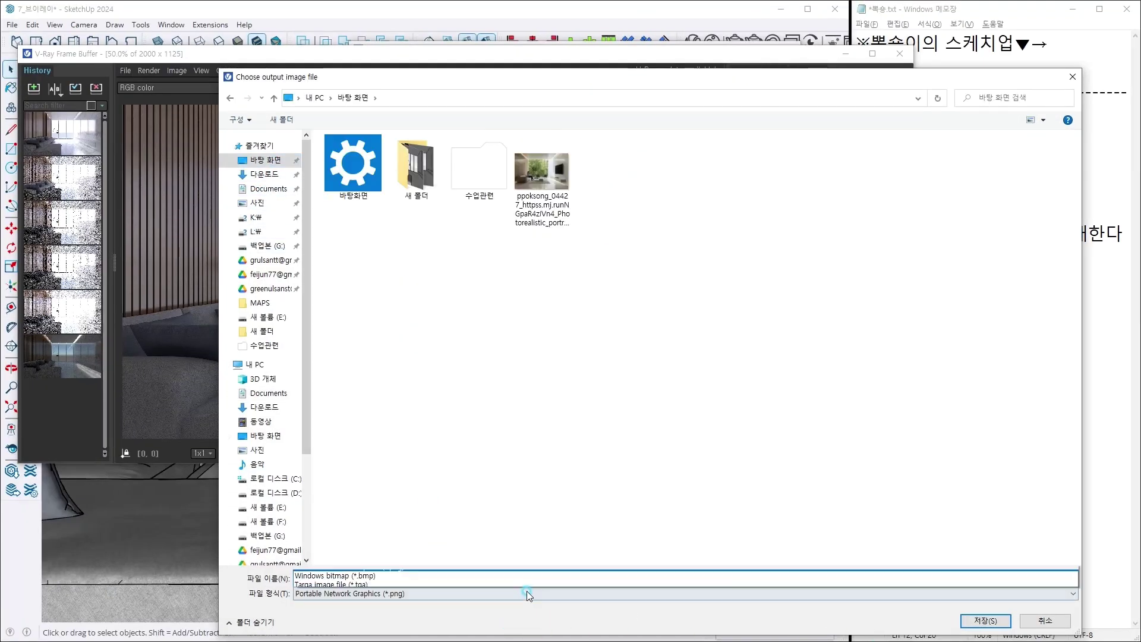
pyautogui.click(556, 441)
pyautogui.click(984, 621)
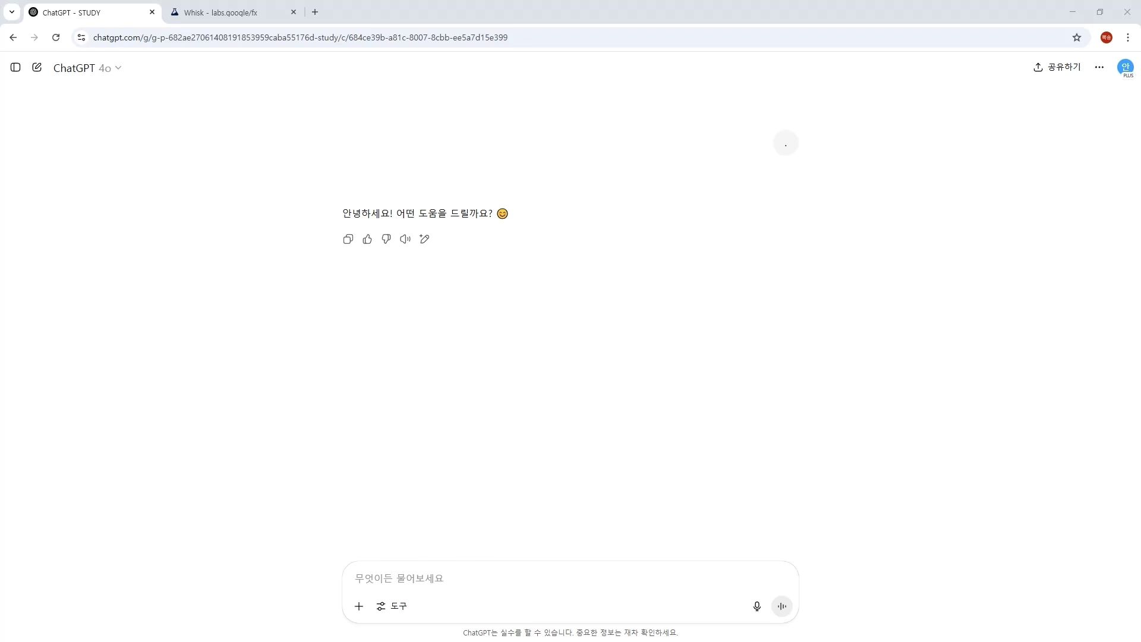
# Attach the saved render to the ChatGPT message and delete the stray ㄱ ending the lighting line of the Notepad prompt.
pyautogui.moveTo(187, 547); pyautogui.dragTo(408, 583)
pyautogui.hotkey('alt', 'Tab')
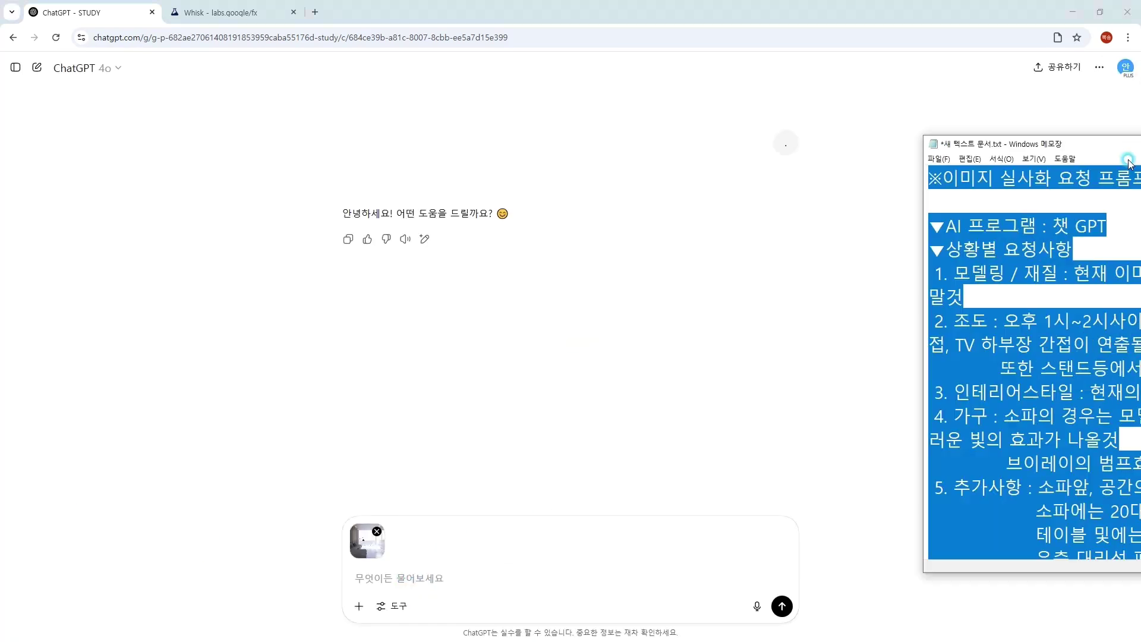
pyautogui.click(559, 211)
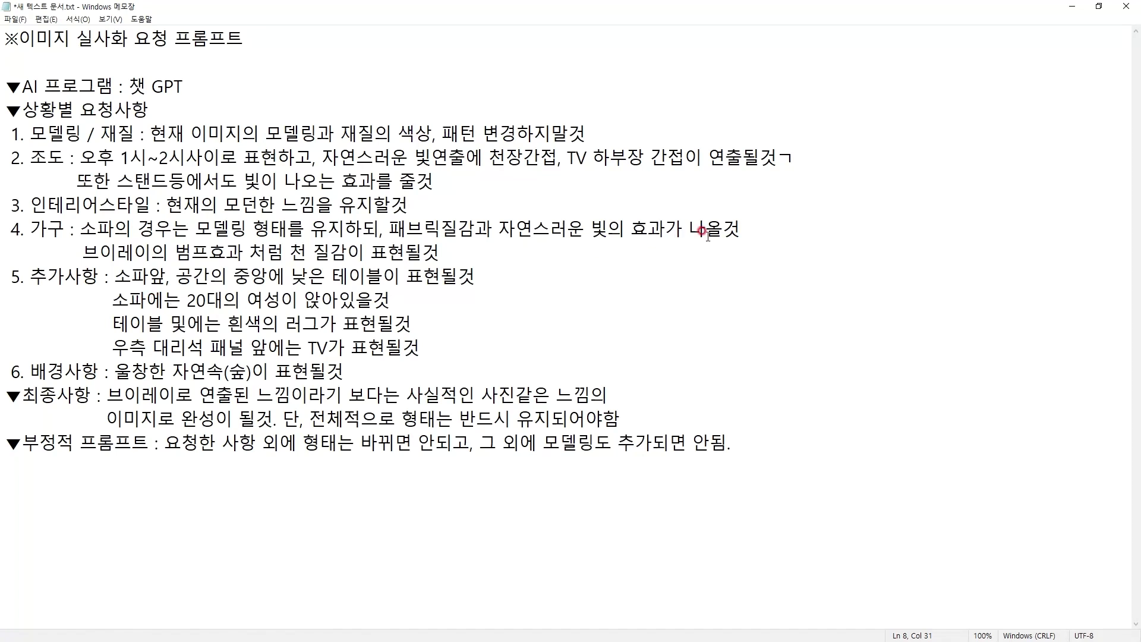
pyautogui.click(818, 159)
pyautogui.press('BackSpace')
# Copy the entire photorealism prompt from Notepad into the ChatGPT message and send it with the attached render.
pyautogui.click(532, 227)
pyautogui.hotkey('ctrl', 'a')
pyautogui.moveTo(578, 4); pyautogui.dragTo(1140, 193)
pyautogui.click(470, 568)
pyautogui.hotkey('ctrl', 'v')
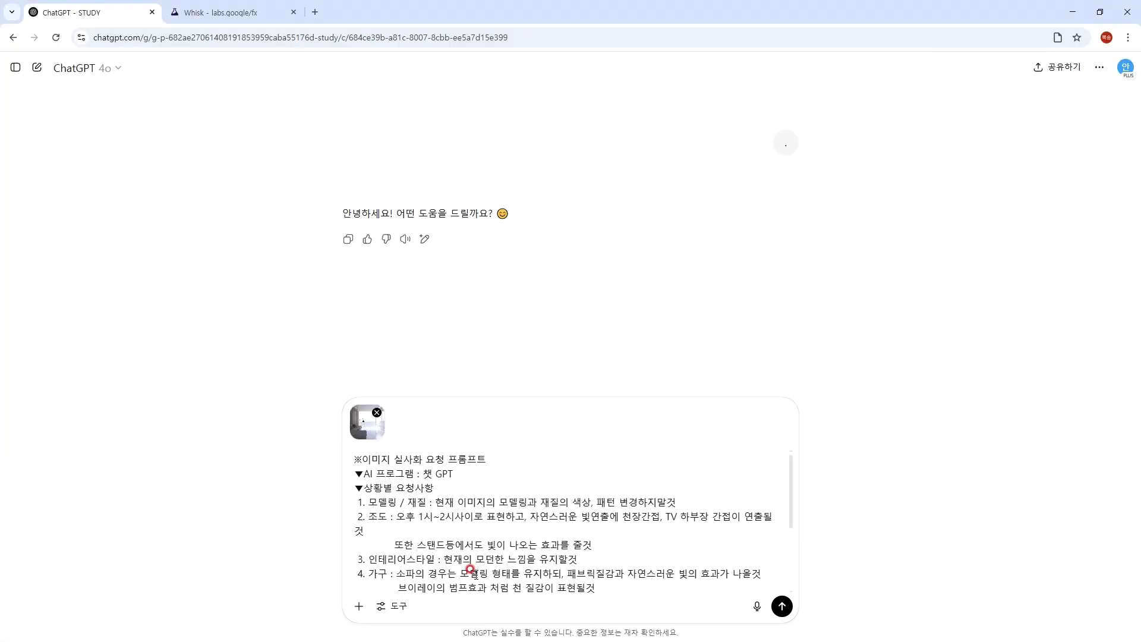
pyautogui.press('Return')
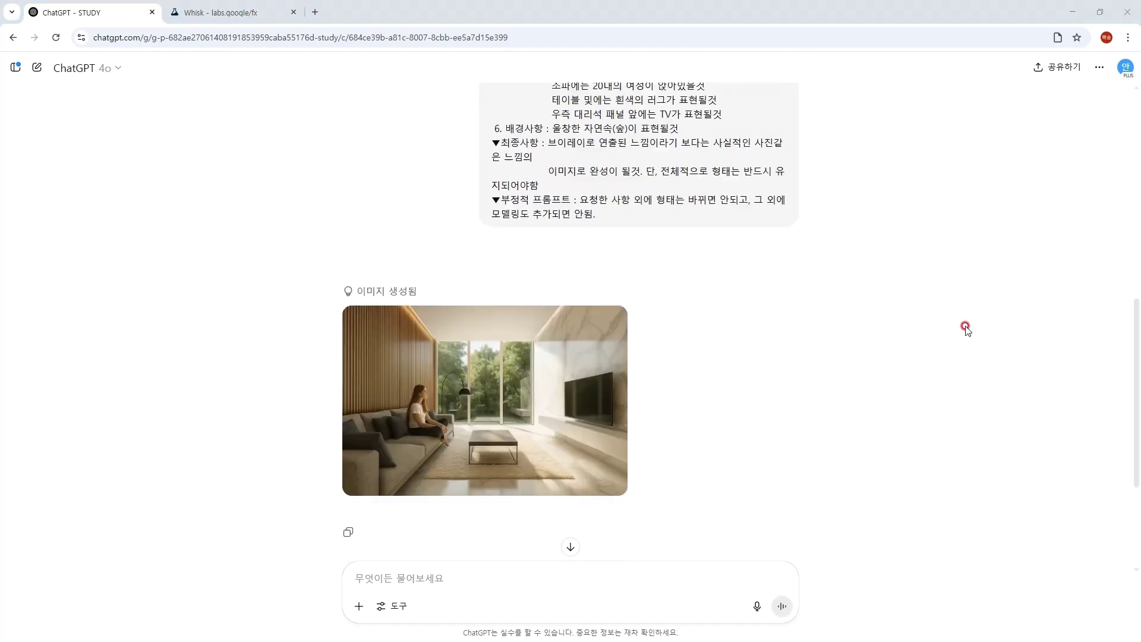
# Enlarge the image ChatGPT generated and compare it side by side with the reference photo.
pyautogui.click(590, 386)
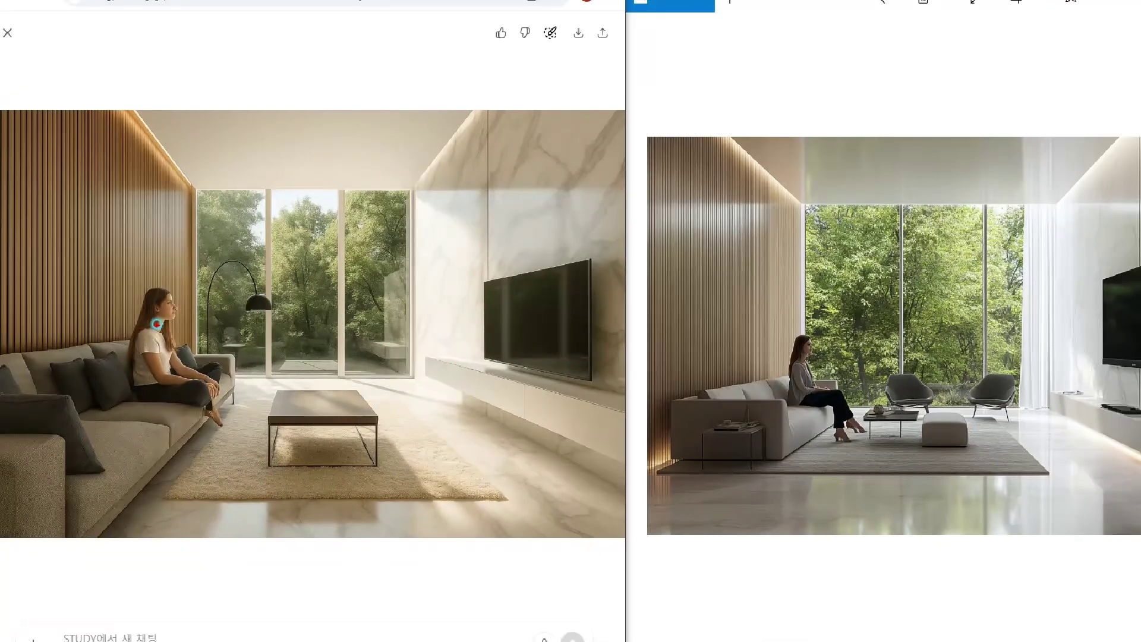
pyautogui.moveTo(395, 311)
pyautogui.mouseDown()
pyautogui.moveTo(293, 398)
pyautogui.moveTo(363, 395)
pyautogui.mouseUp()
pyautogui.press('Escape')
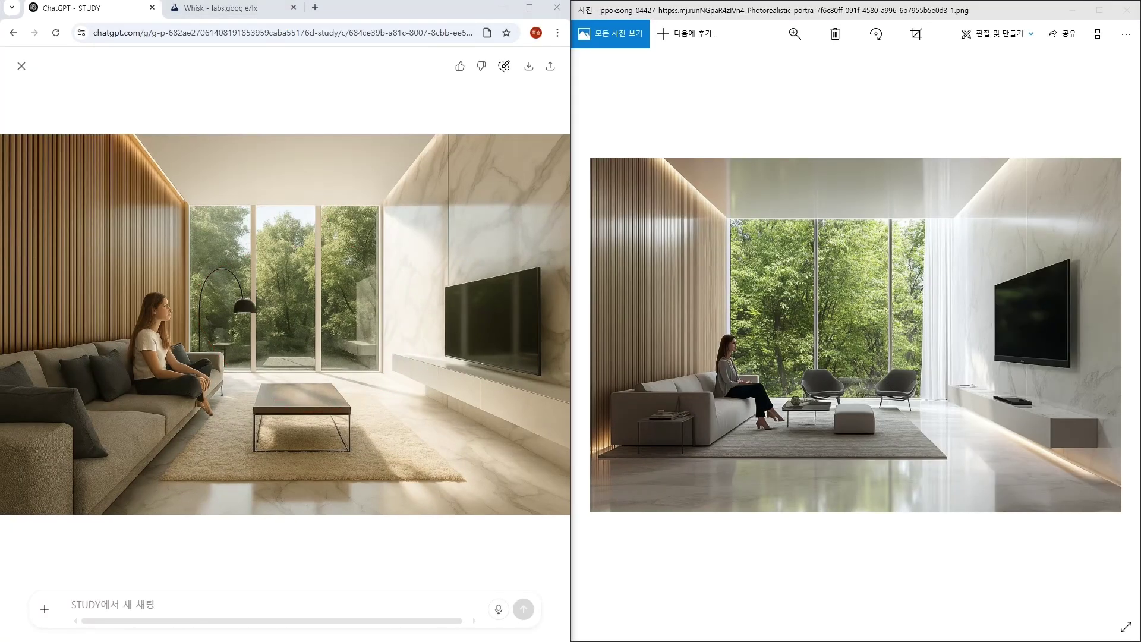
pyautogui.click(22, 66)
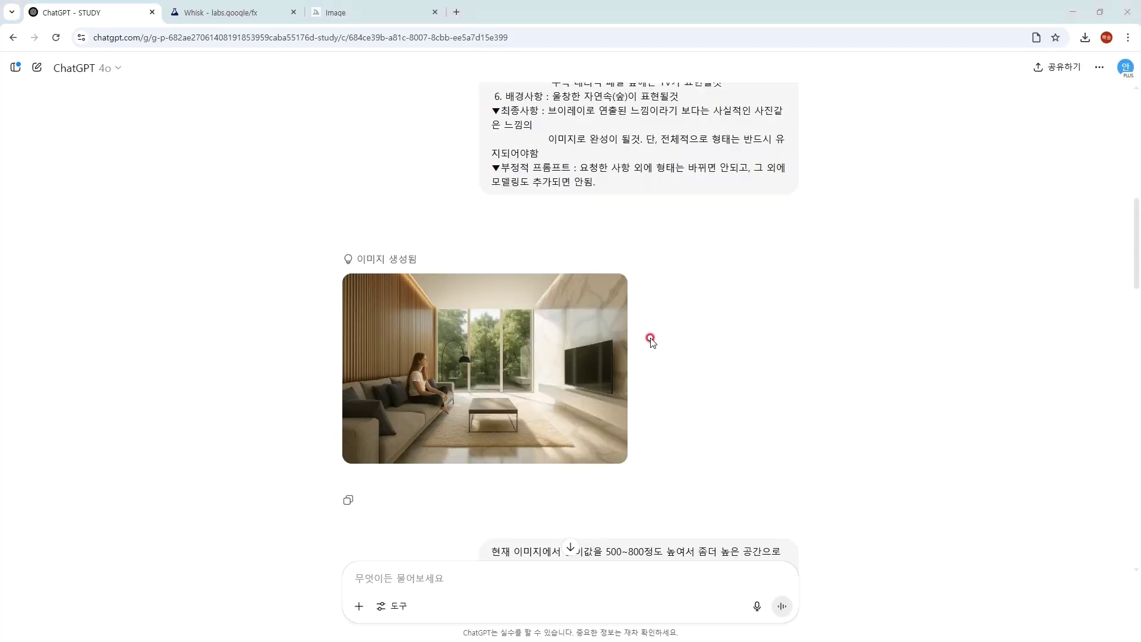
# Review the follow-up requests for a higher ceiling and their generated images, enlarging the version requested with 1000 more height.
pyautogui.scroll(-2, 652, 343)
pyautogui.click(611, 312)
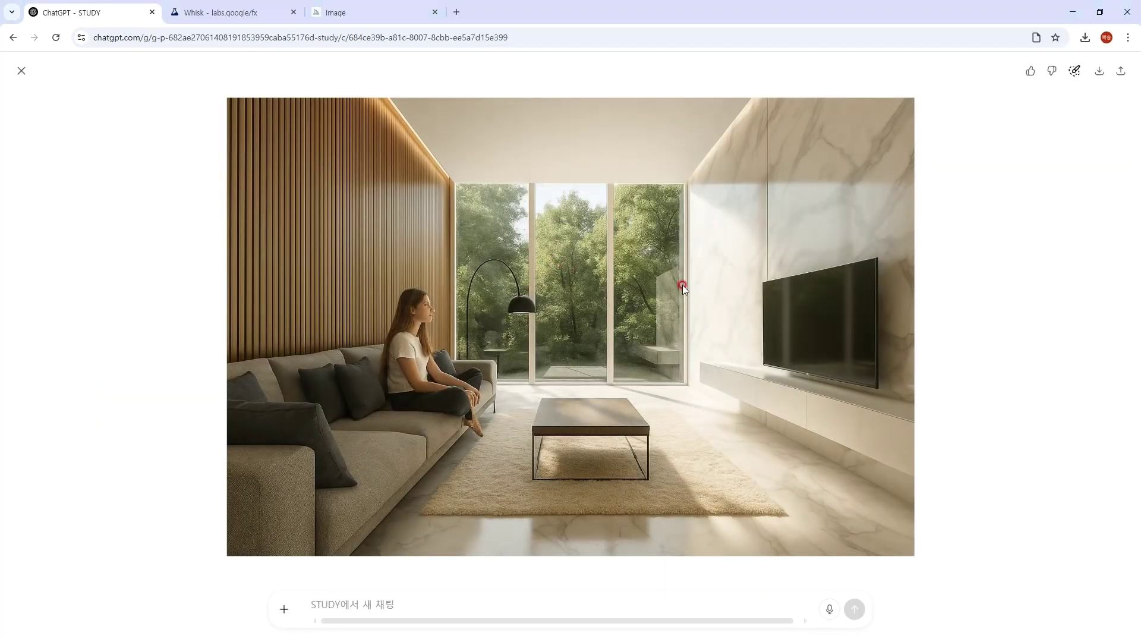
pyautogui.press('Escape')
pyautogui.scroll(-2, 618, 325)
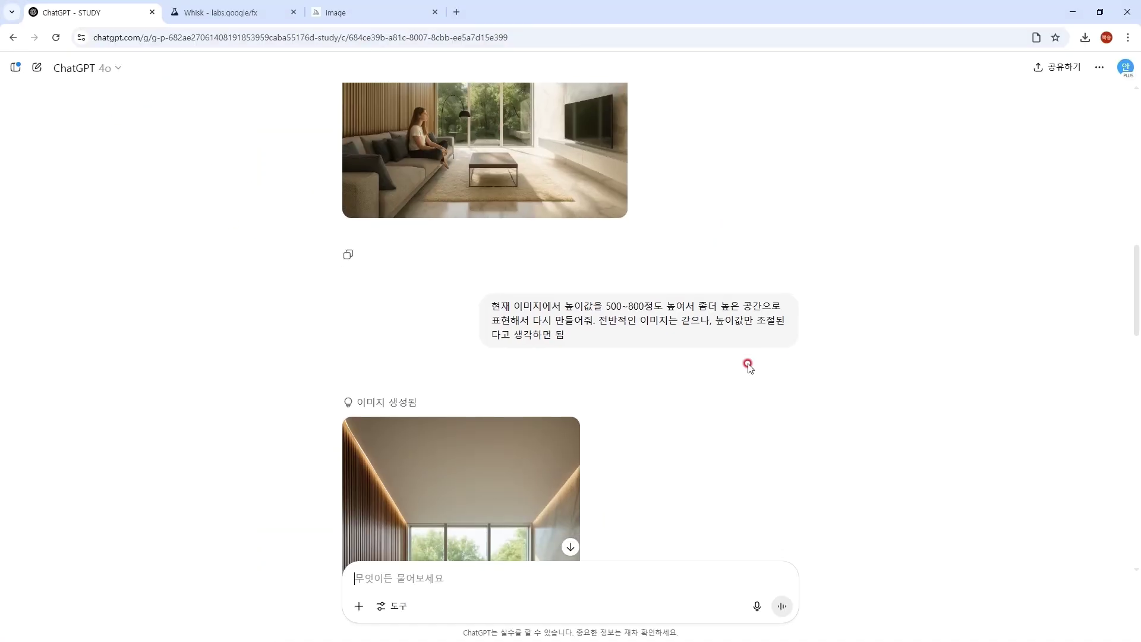
pyautogui.scroll(-6, 747, 364)
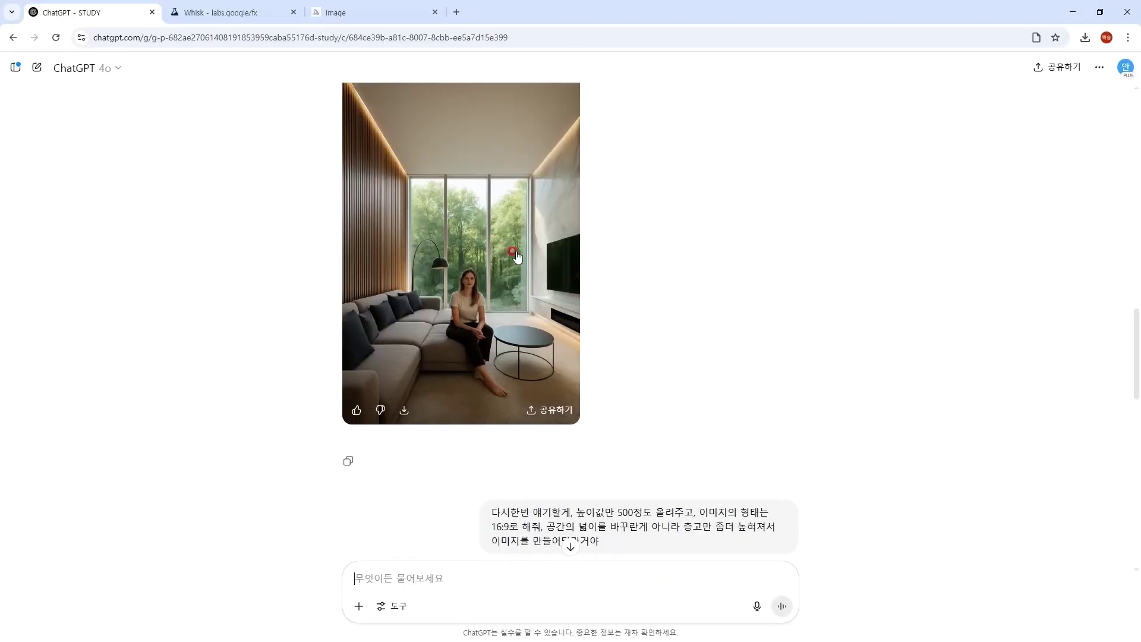
pyautogui.scroll(-8, 792, 413)
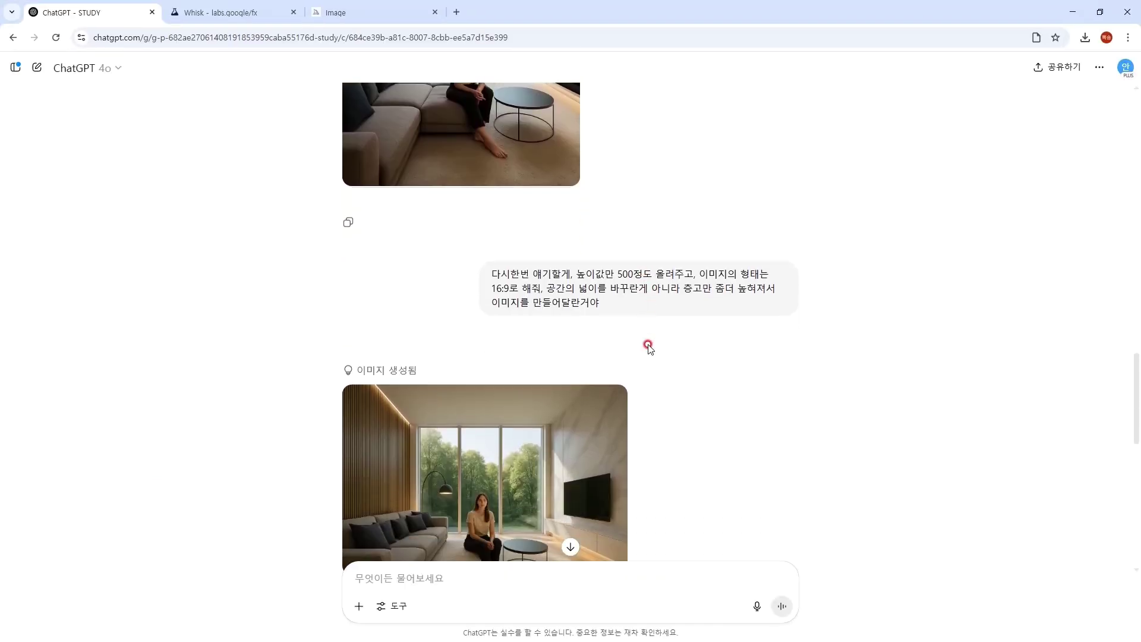
pyautogui.scroll(-5, 505, 305)
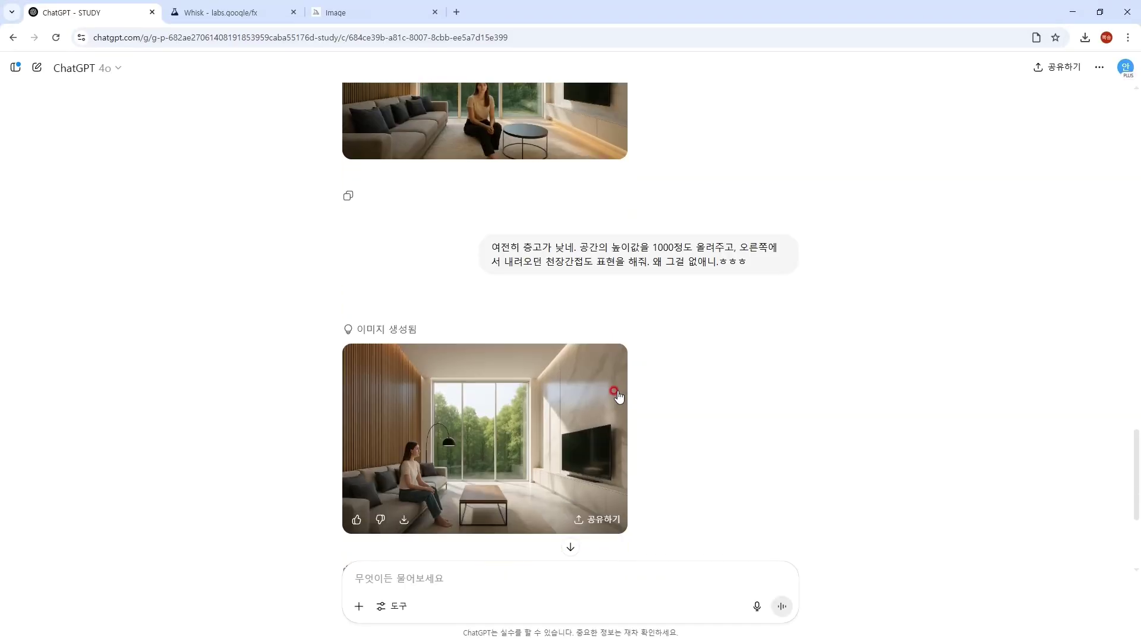
pyautogui.click(460, 335)
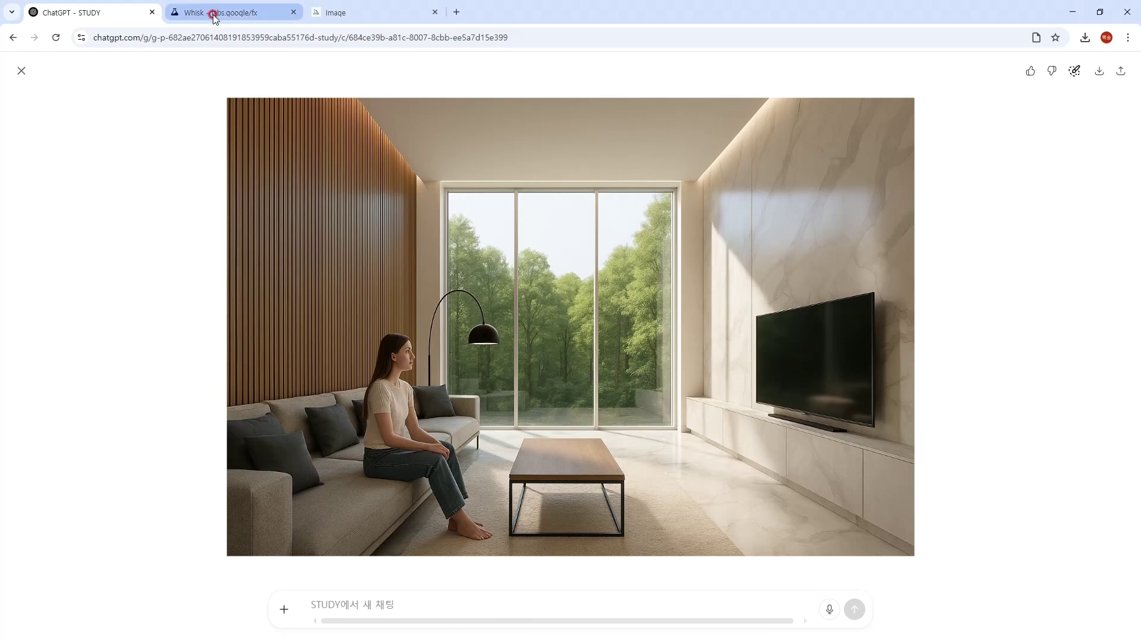
pyautogui.click(22, 72)
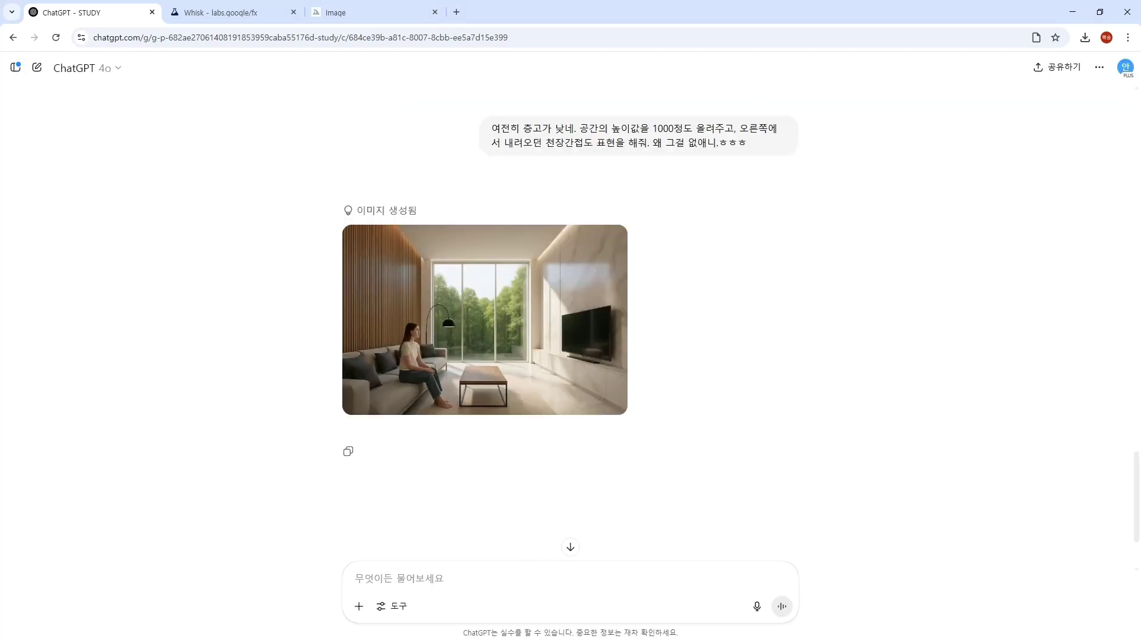
# Copy the English Whisk prompt with its negative prompt from the ChatGPT answer and open the Whisk image tool.
pyautogui.scroll(-9, 578, 377)
pyautogui.scroll(4, 552, 350)
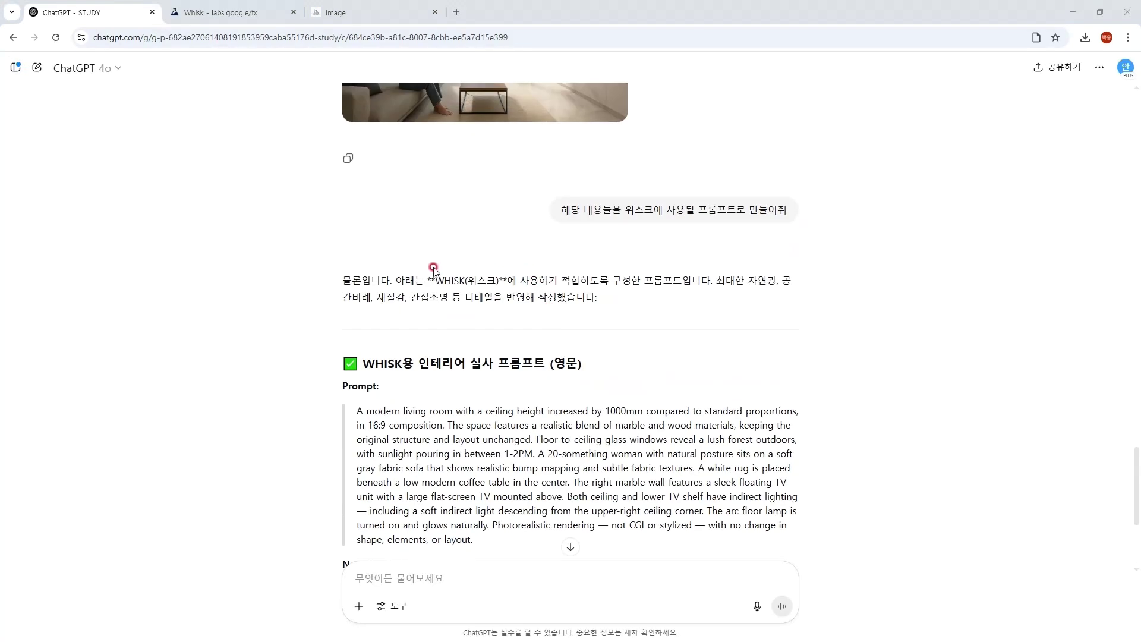
pyautogui.scroll(-2, 433, 267)
pyautogui.moveTo(343, 267); pyautogui.dragTo(630, 502)
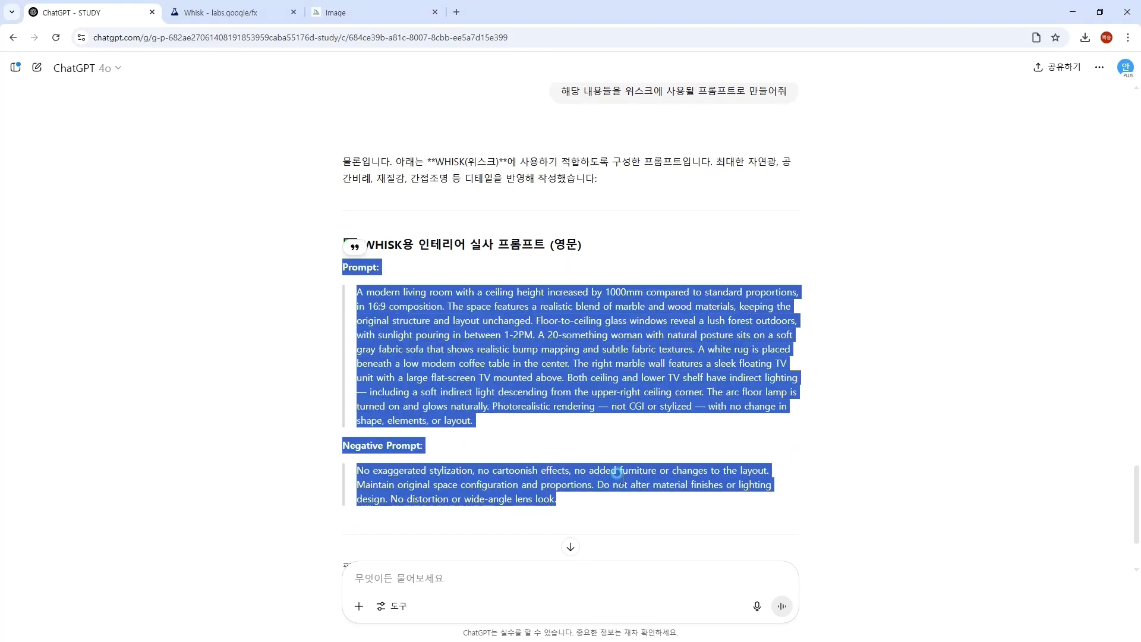
pyautogui.click(228, 12)
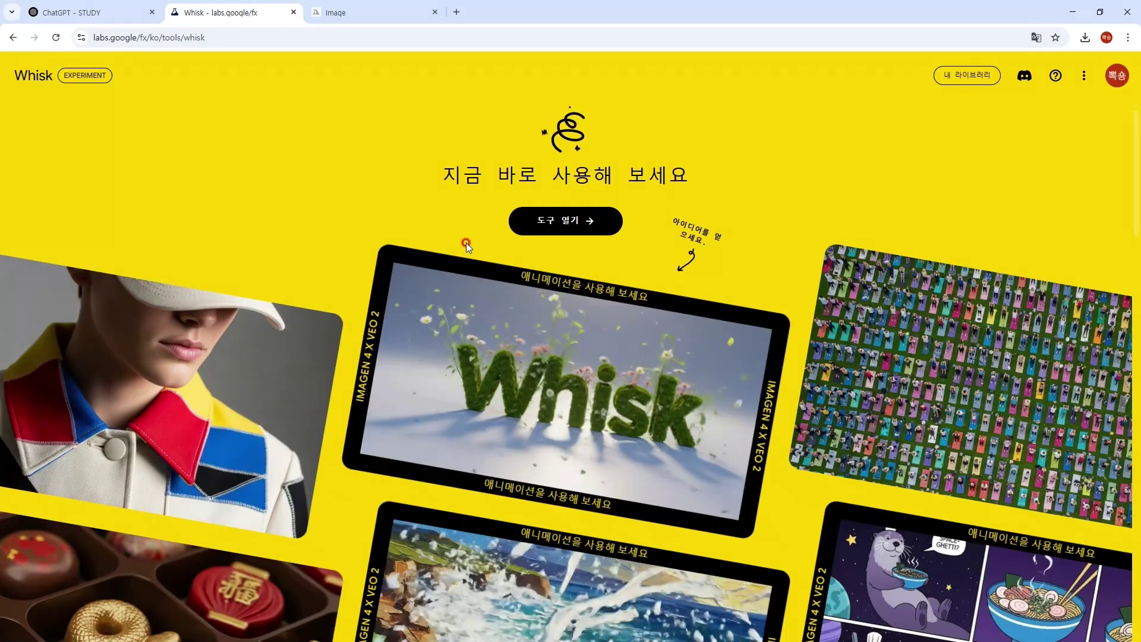
pyautogui.click(569, 221)
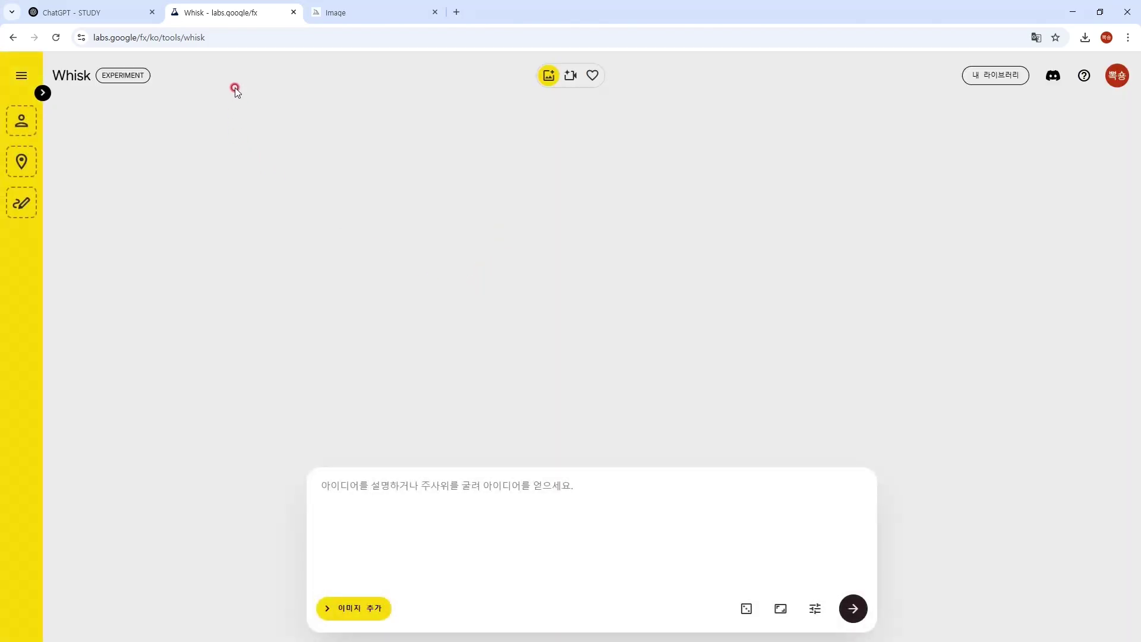
# Upload DSADSADASD.png from the desktop as the subject, scene and style image in Whisk.
pyautogui.click(353, 614)
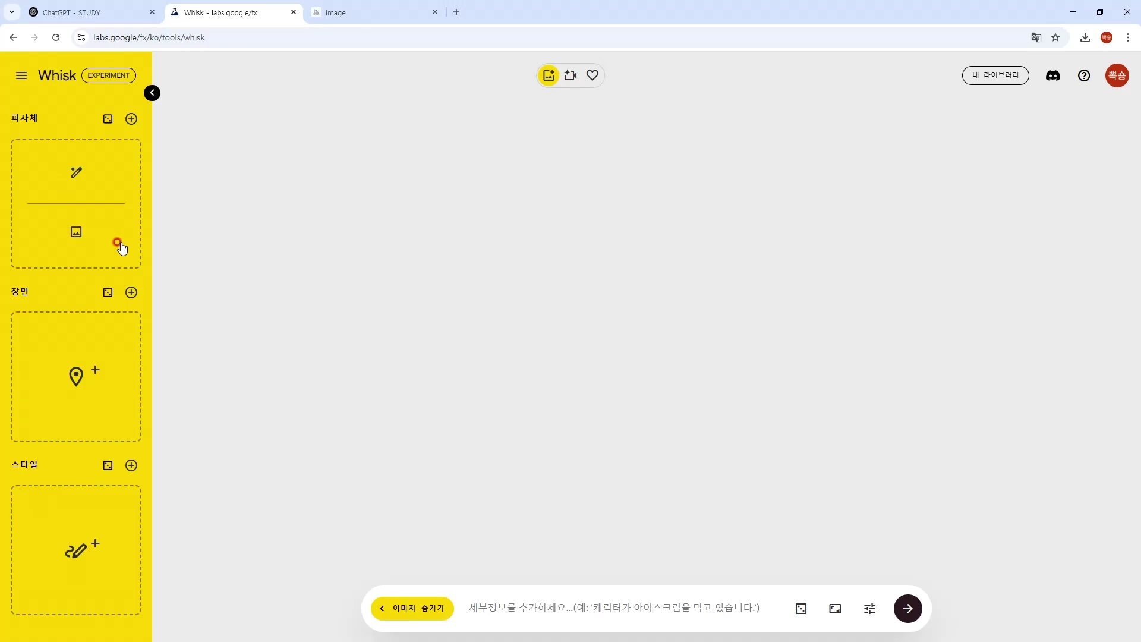
pyautogui.click(76, 232)
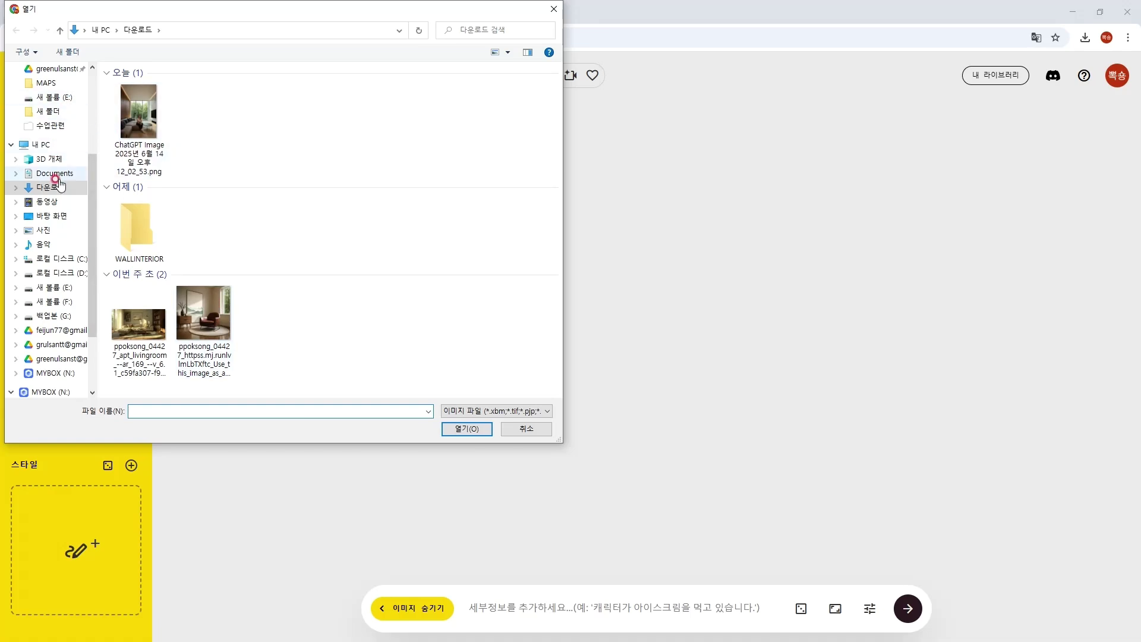
pyautogui.click(52, 216)
pyautogui.doubleClick(348, 112)
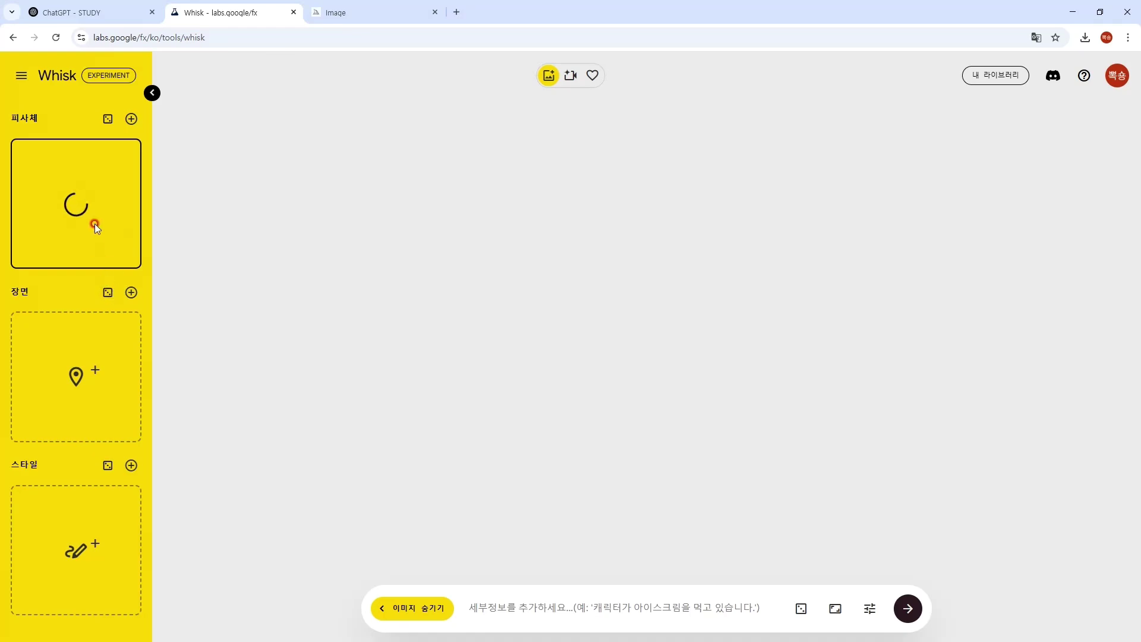
pyautogui.click(76, 407)
pyautogui.click(337, 113)
pyautogui.doubleClick(337, 113)
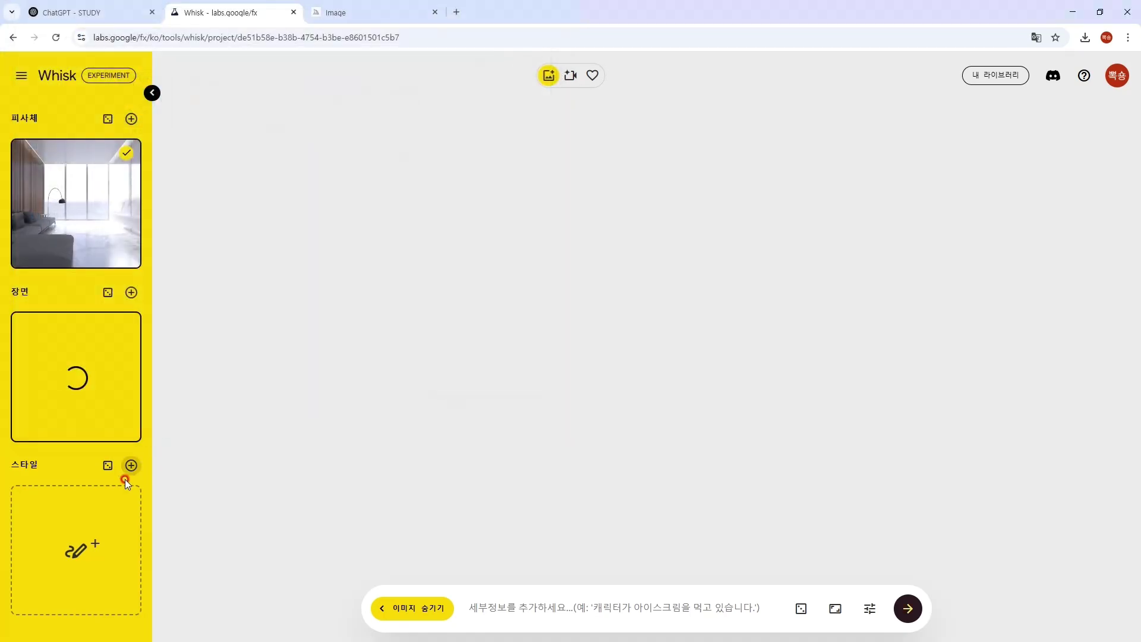
pyautogui.click(76, 574)
pyautogui.click(333, 105)
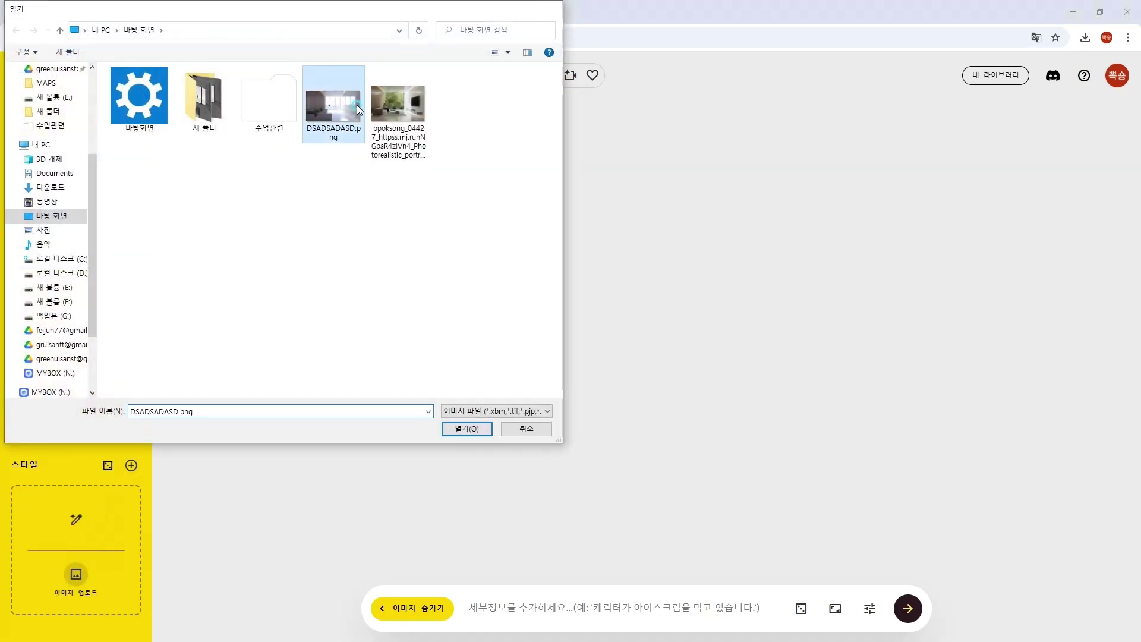
pyautogui.doubleClick(333, 105)
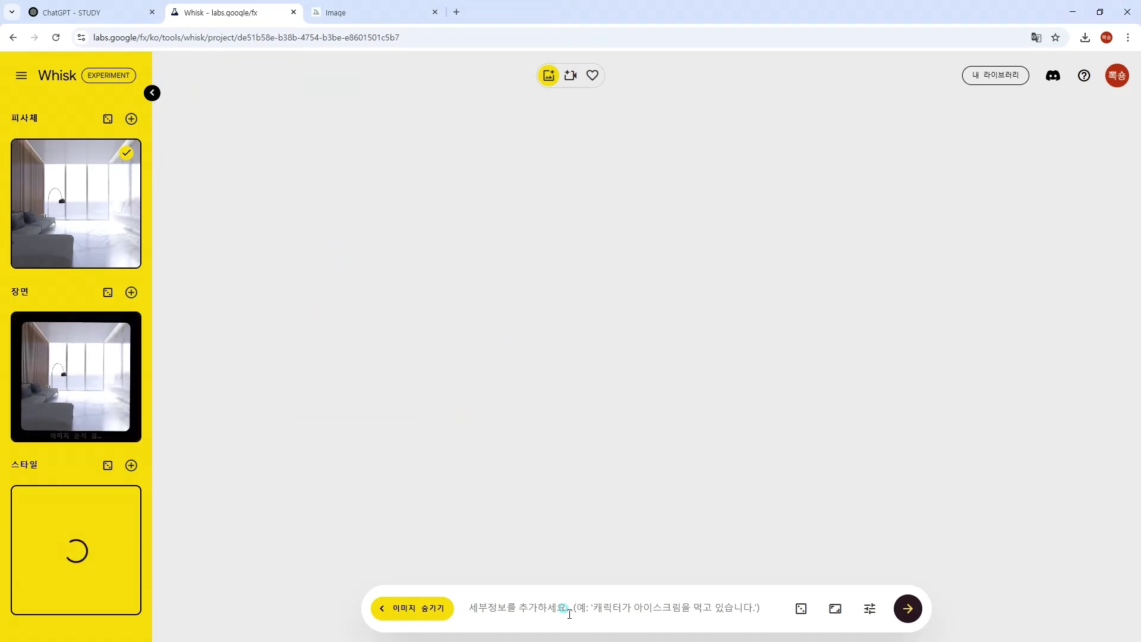
# Paste the copied English prompt with its negative prompt into the Whisk description and generate the images.
pyautogui.click(567, 608)
pyautogui.hotkey('ctrl', 'v')
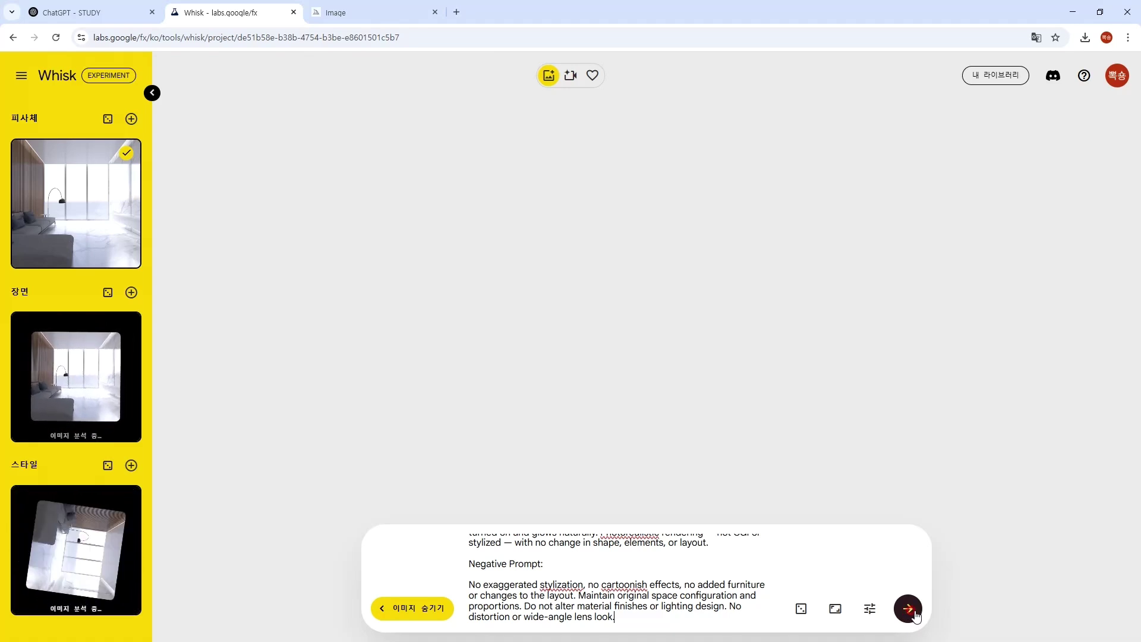
pyautogui.click(914, 613)
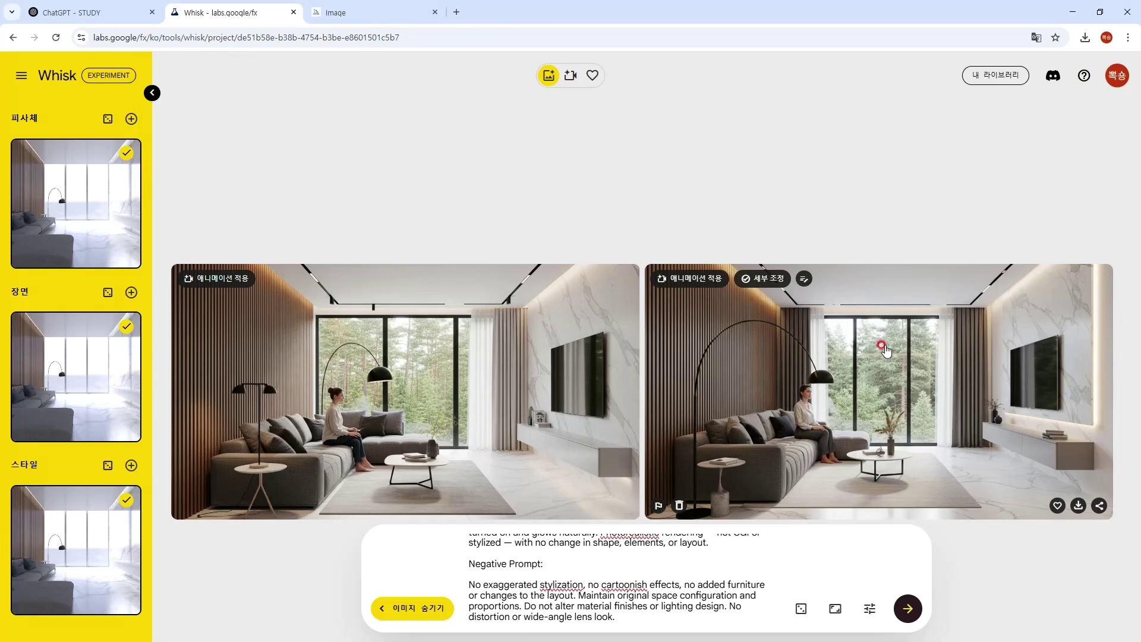
# Enlarge both generated living room images and inspect their detailed prompt descriptions.
pyautogui.click(516, 358)
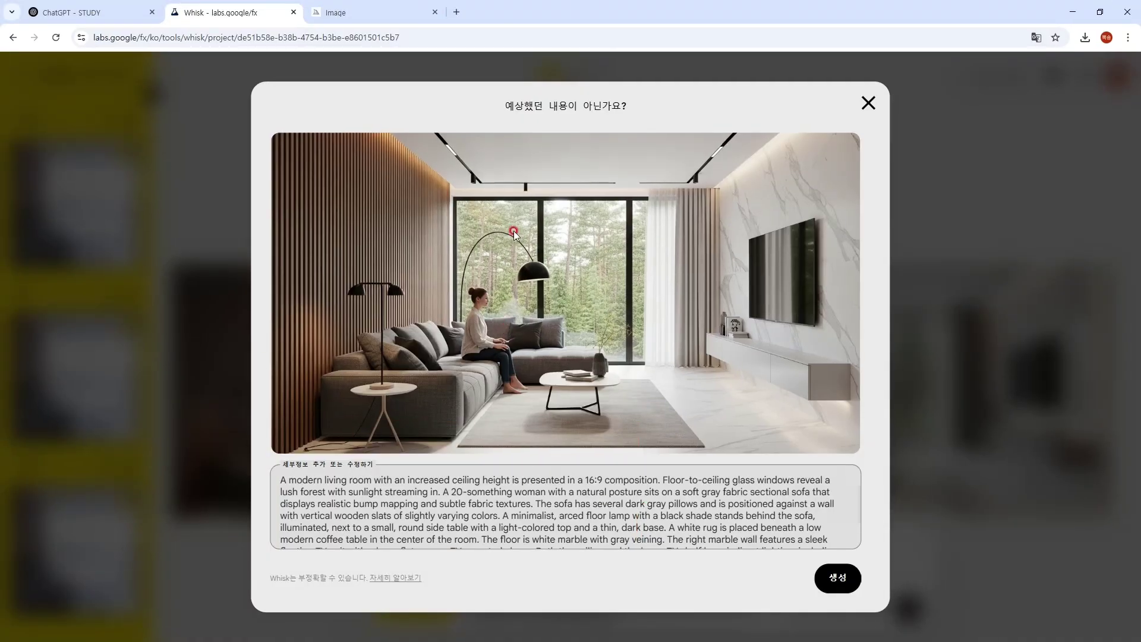
pyautogui.click(868, 104)
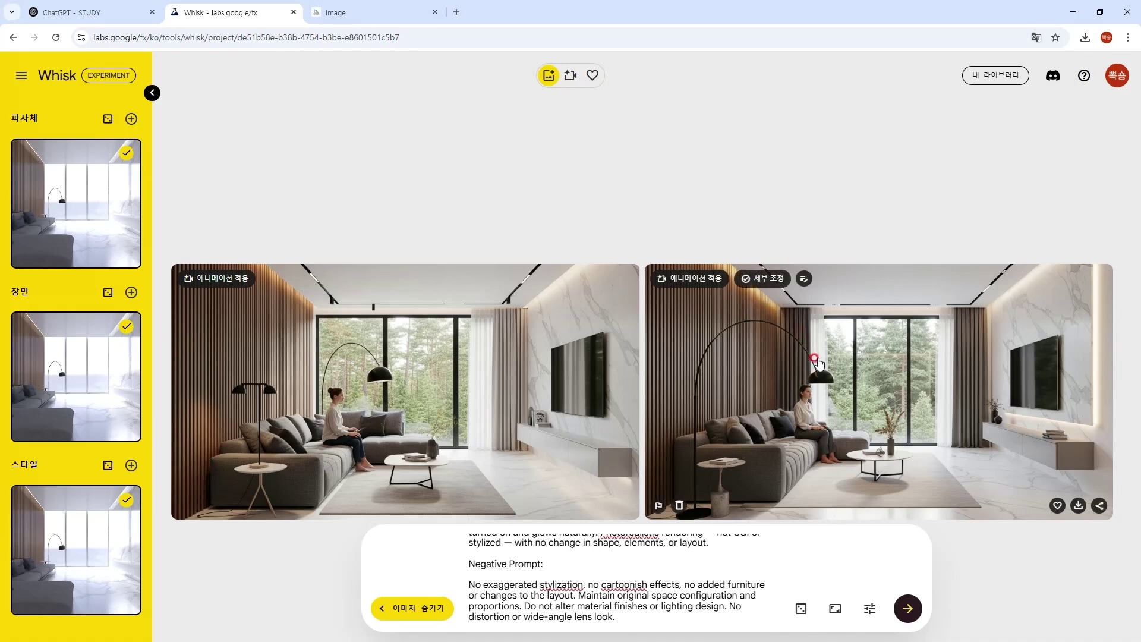
pyautogui.click(818, 361)
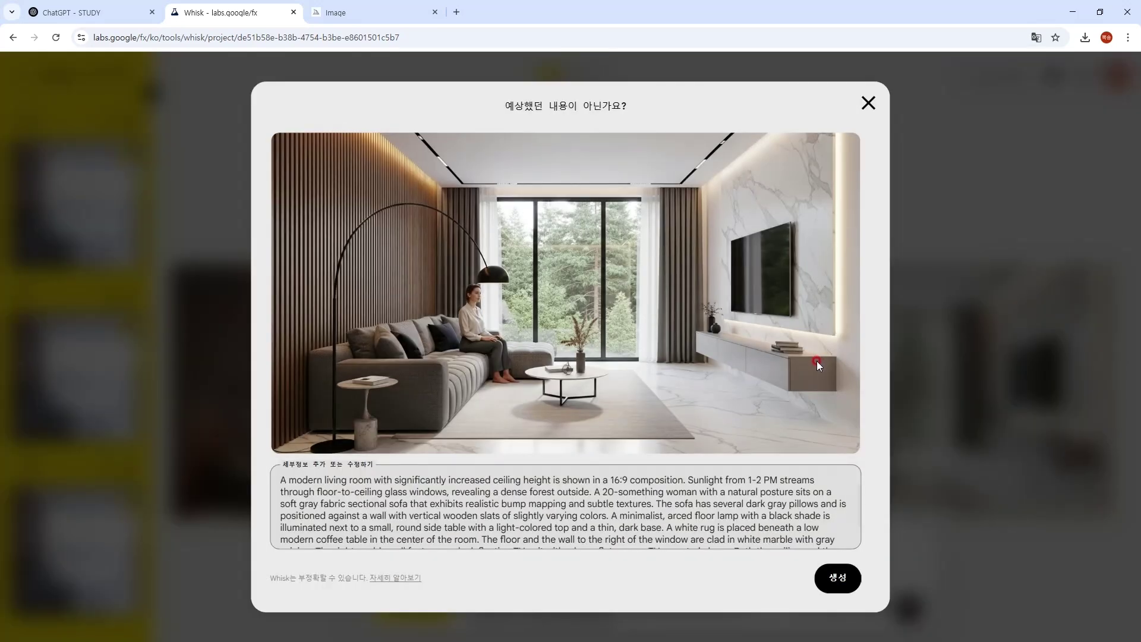
pyautogui.click(869, 102)
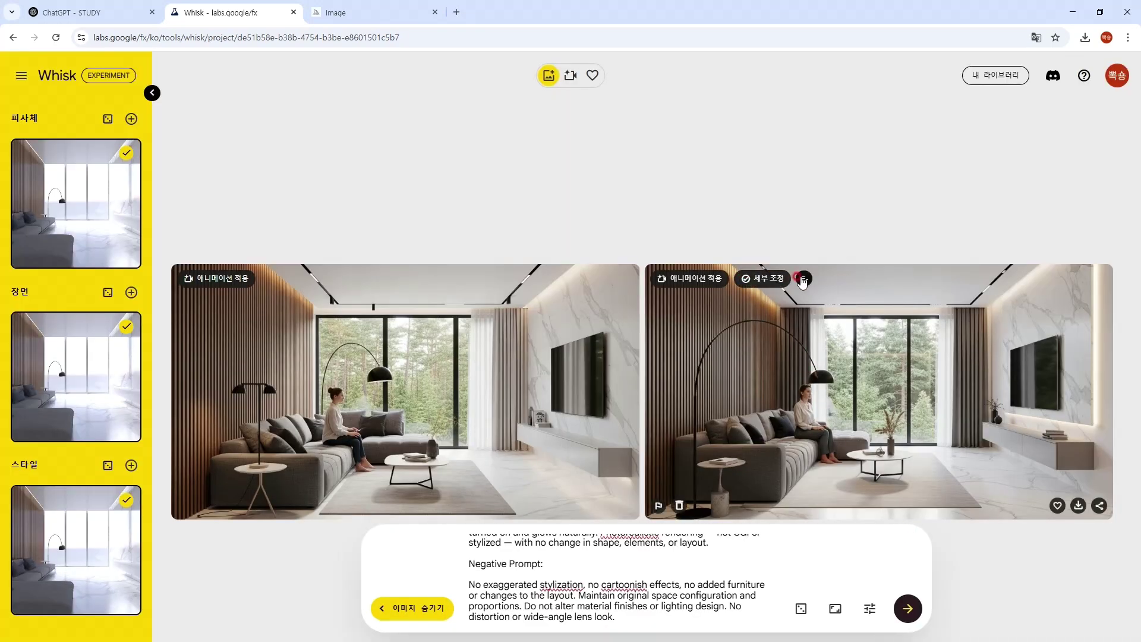
pyautogui.click(804, 278)
pyautogui.click(868, 103)
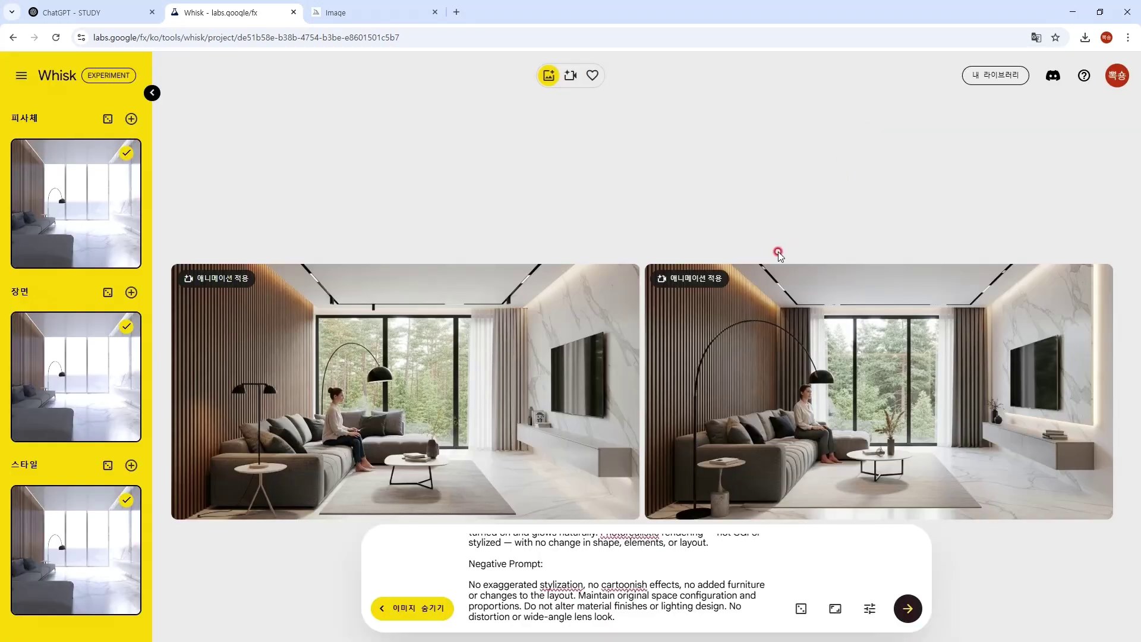
# Open the generated image with dark curtains for refining, download it, check its prompt description and return to the results.
pyautogui.click(746, 280)
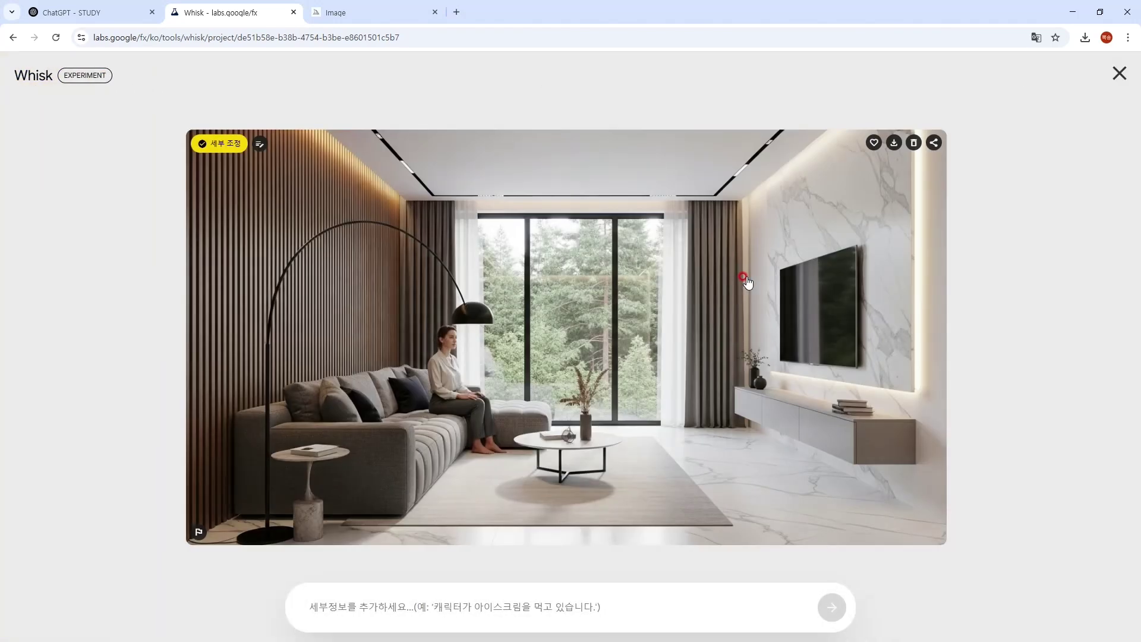
pyautogui.click(895, 143)
pyautogui.click(260, 144)
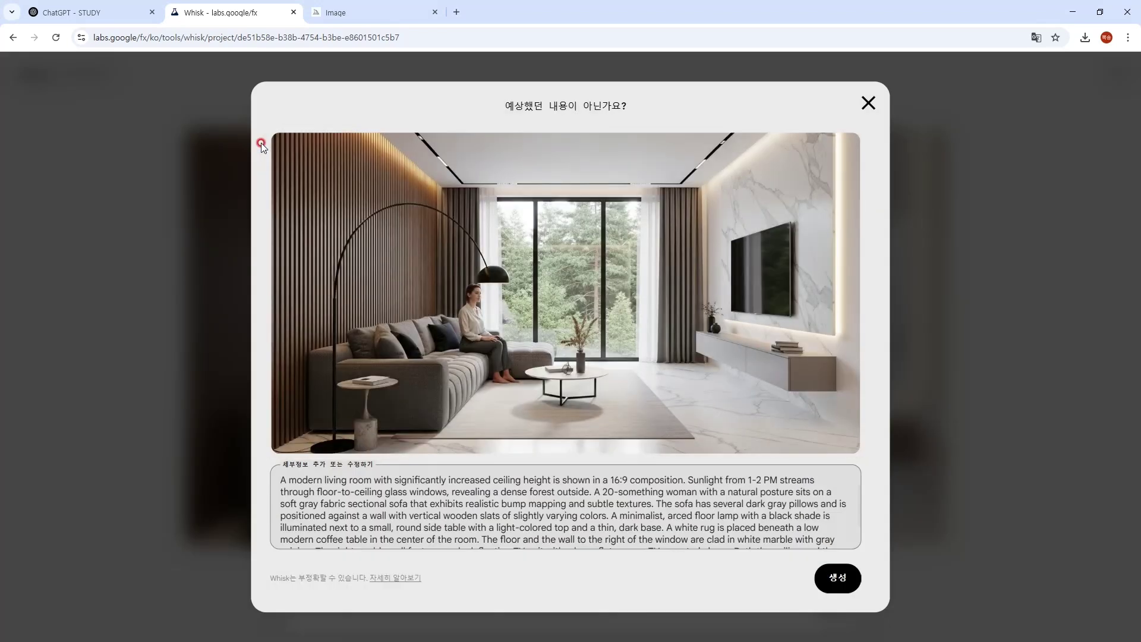
pyautogui.click(261, 145)
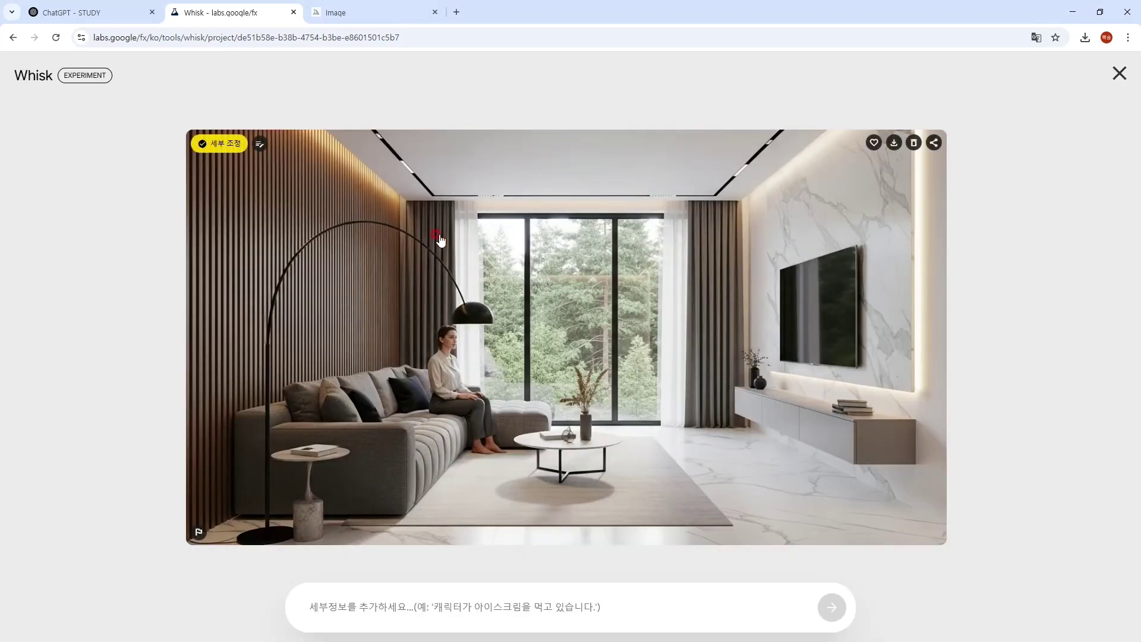
pyautogui.click(1120, 75)
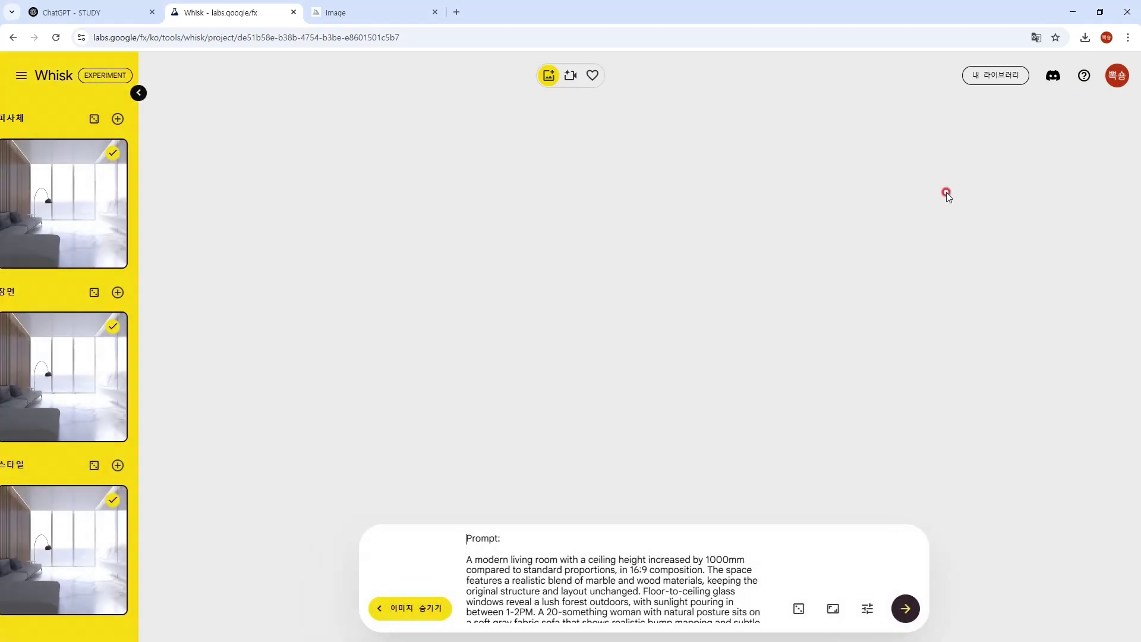
# Animate the image with dark curtains using the prompt "사람이 일어나서 창밖으로 뛰어남".
pyautogui.click(689, 278)
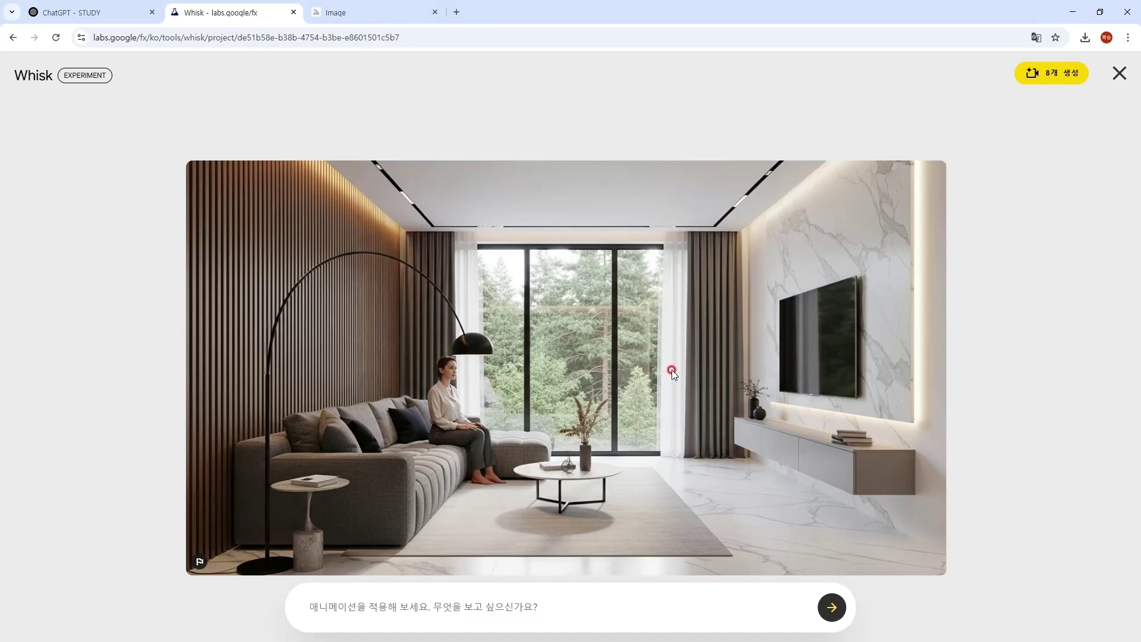
pyautogui.click(555, 602)
pyautogui.write('ㅅ')
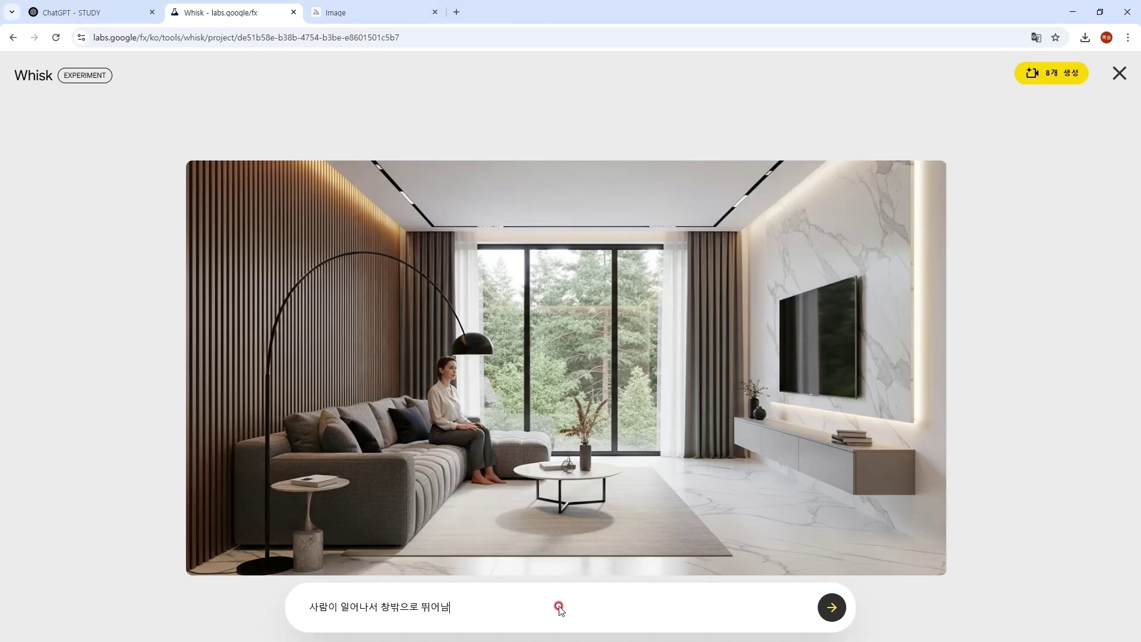
pyautogui.press('Return')
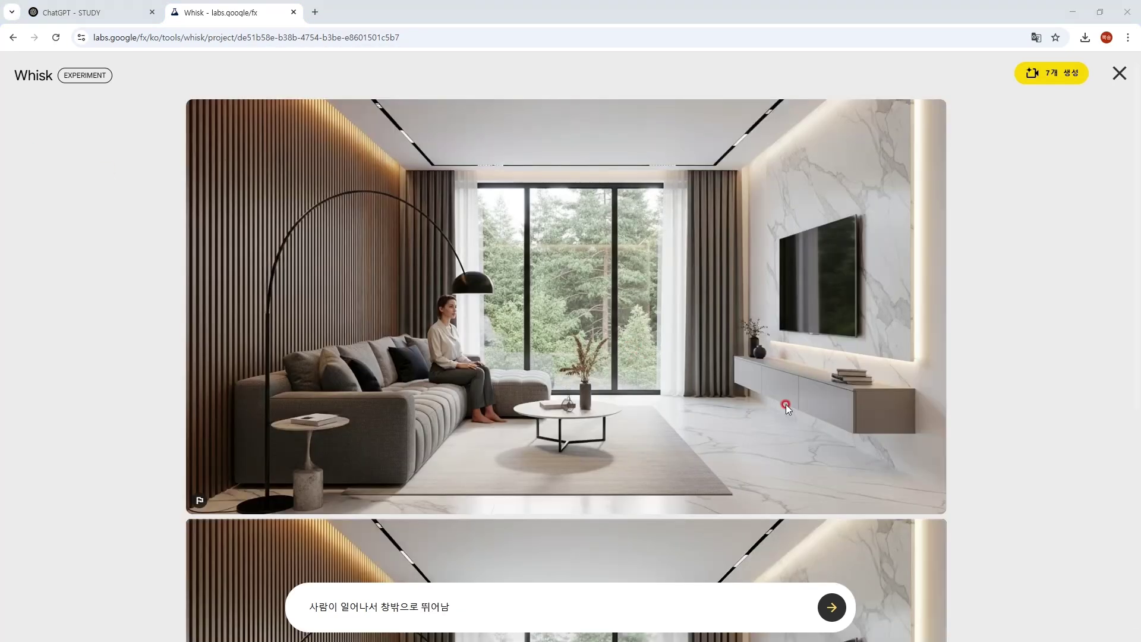
# Play the generated animation and compare it with the still image above it.
pyautogui.scroll(-5, 759, 401)
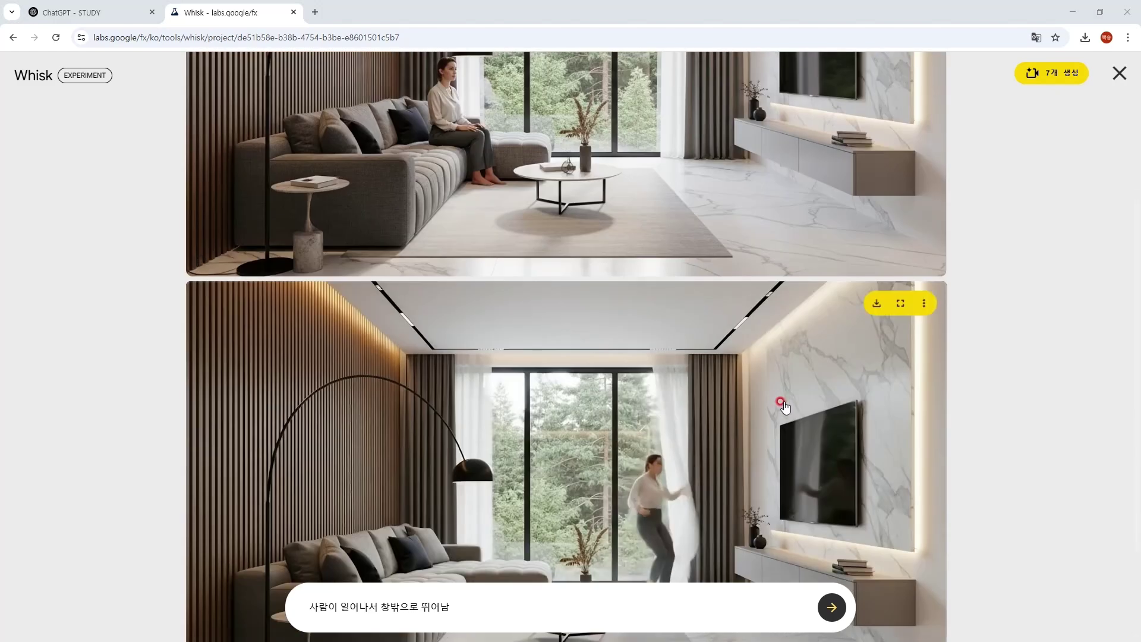
pyautogui.click(202, 559)
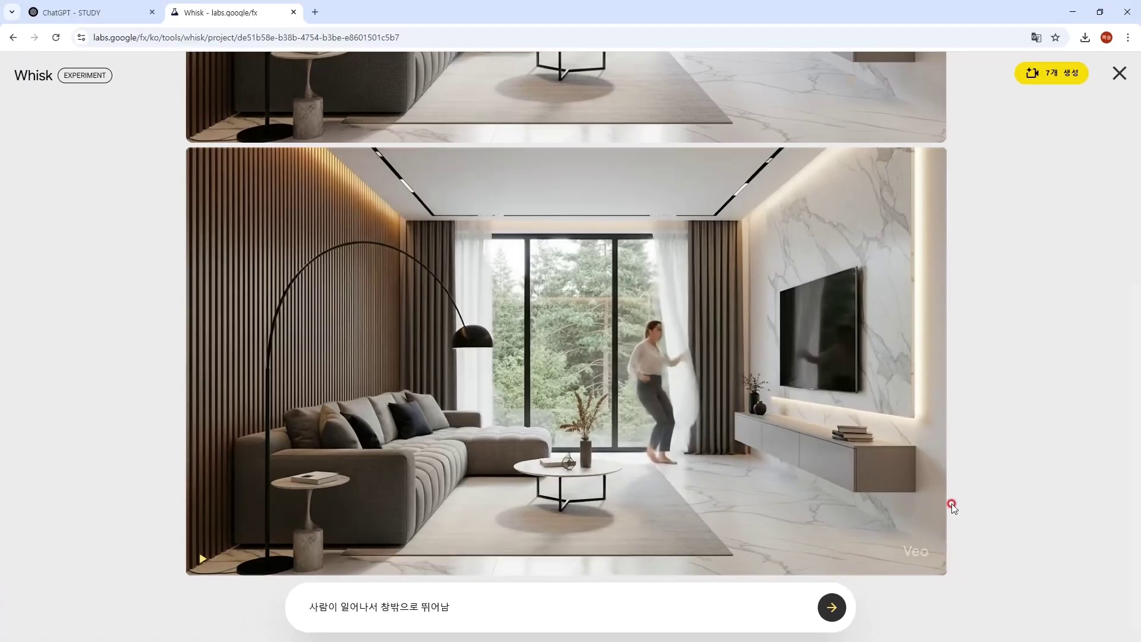
pyautogui.scroll(6, 763, 279)
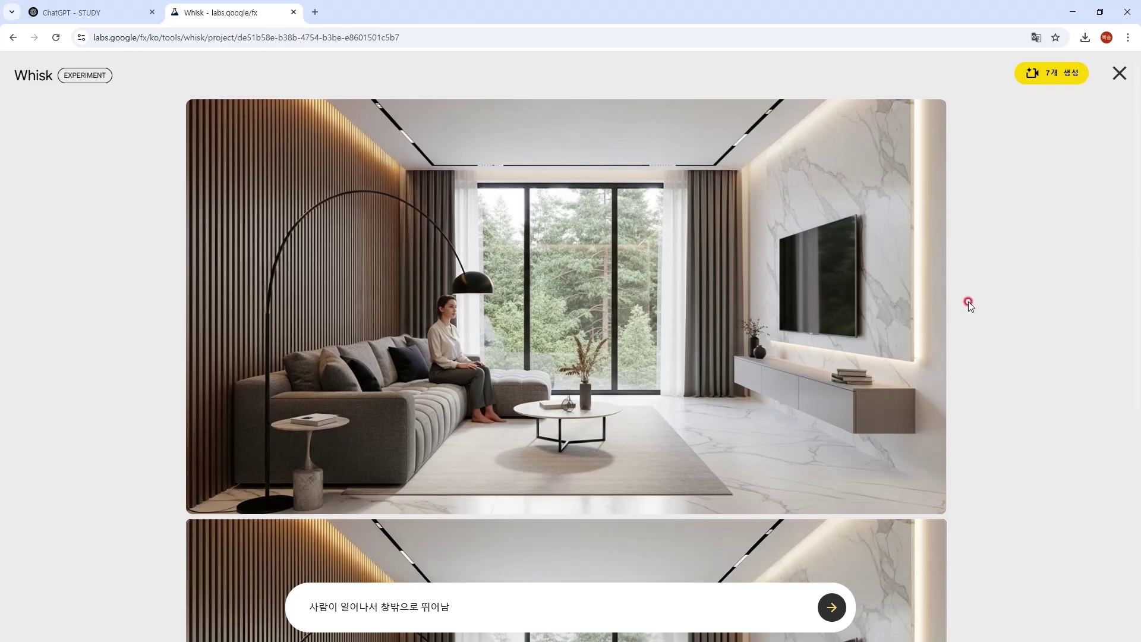
pyautogui.scroll(-6, 970, 305)
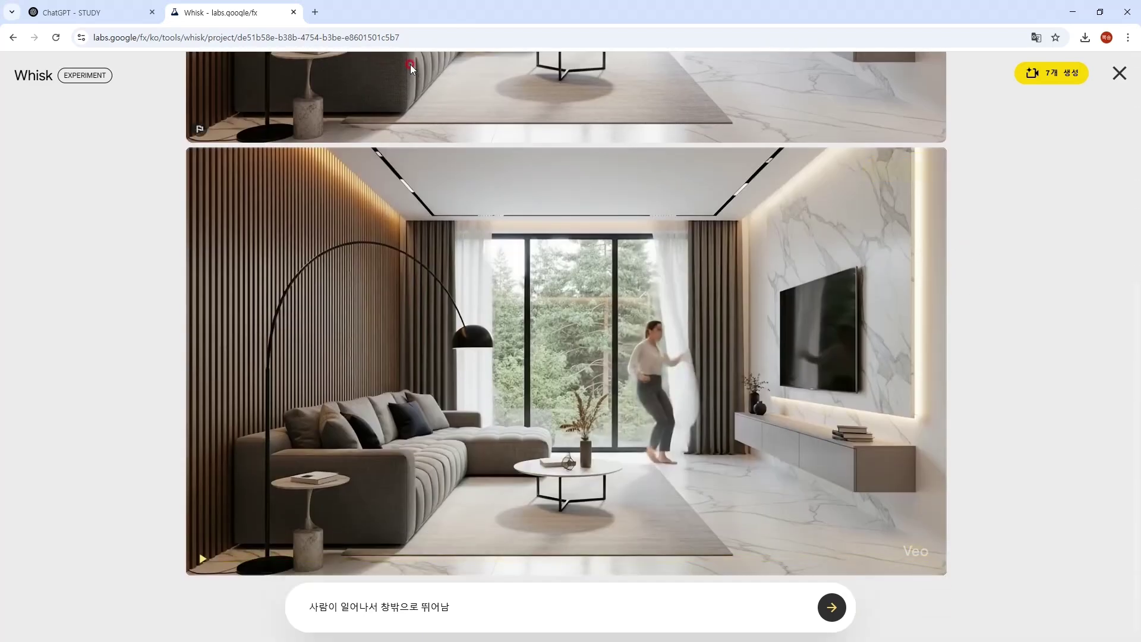
# Enlarge the ChatGPT living room image with the seated woman to compare it with the Whisk animation.
pyautogui.moveTo(680, 219)
pyautogui.click(87, 12)
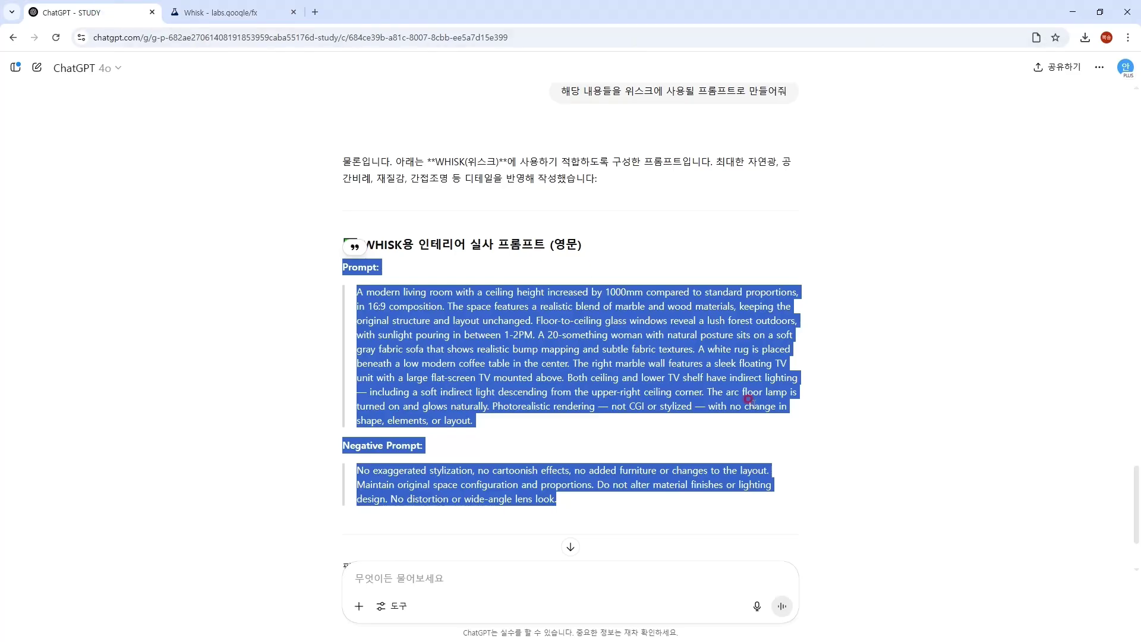
pyautogui.scroll(10, 680, 434)
pyautogui.click(534, 390)
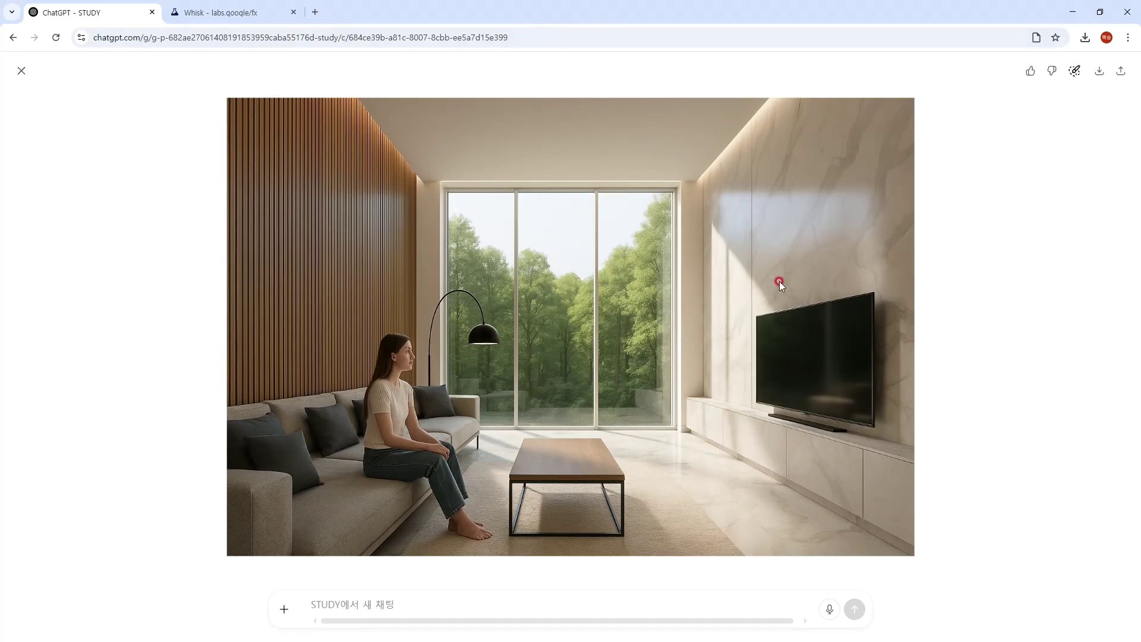
pyautogui.click(253, 13)
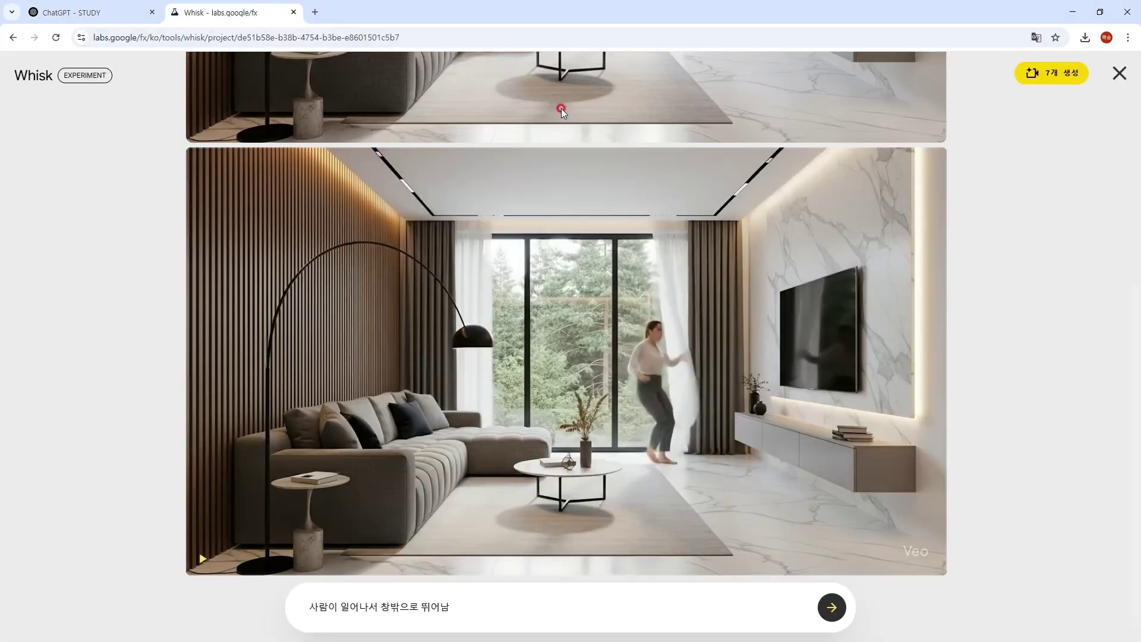
# Close the animation view, minimize the browser and compare the original render with the ChatGPT image side by side in Photos.
pyautogui.click(1119, 74)
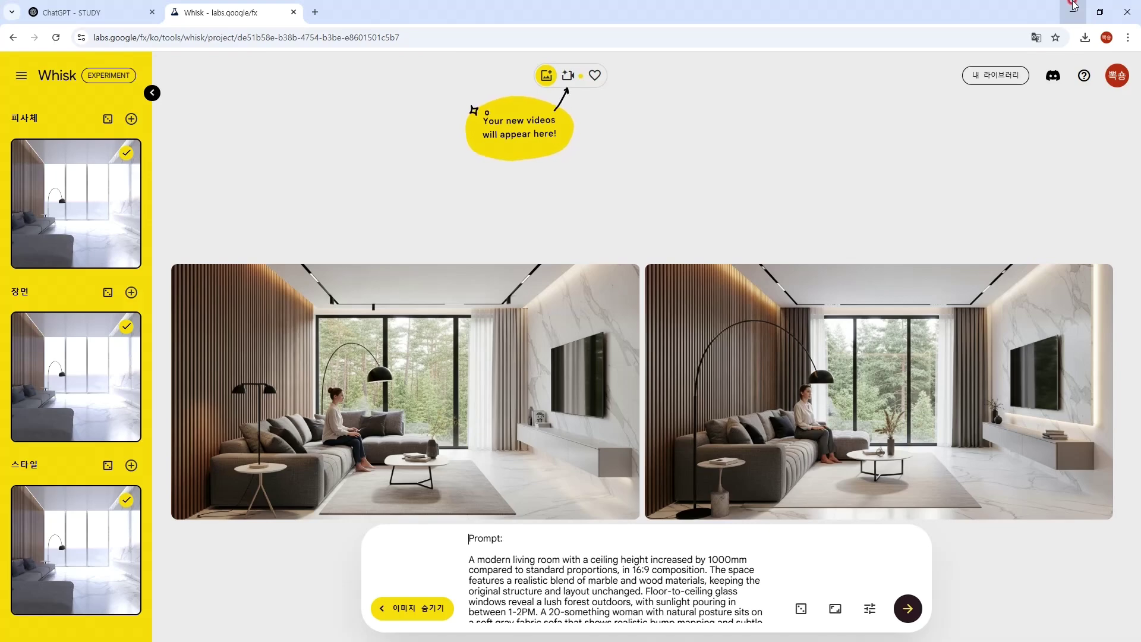
pyautogui.click(1073, 7)
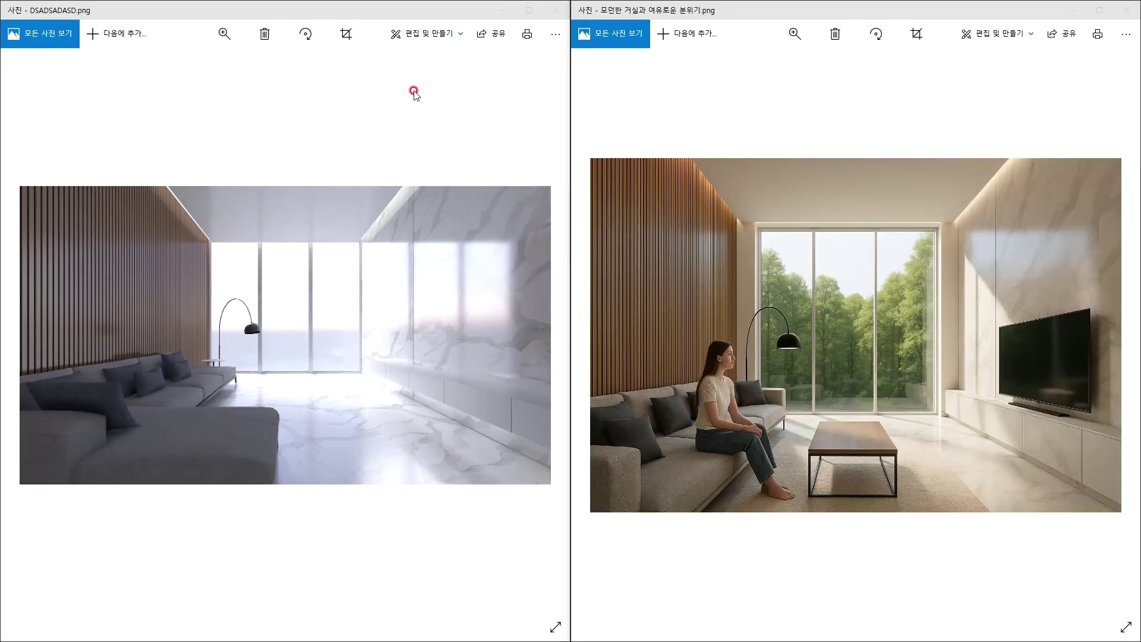
pyautogui.click(226, 35)
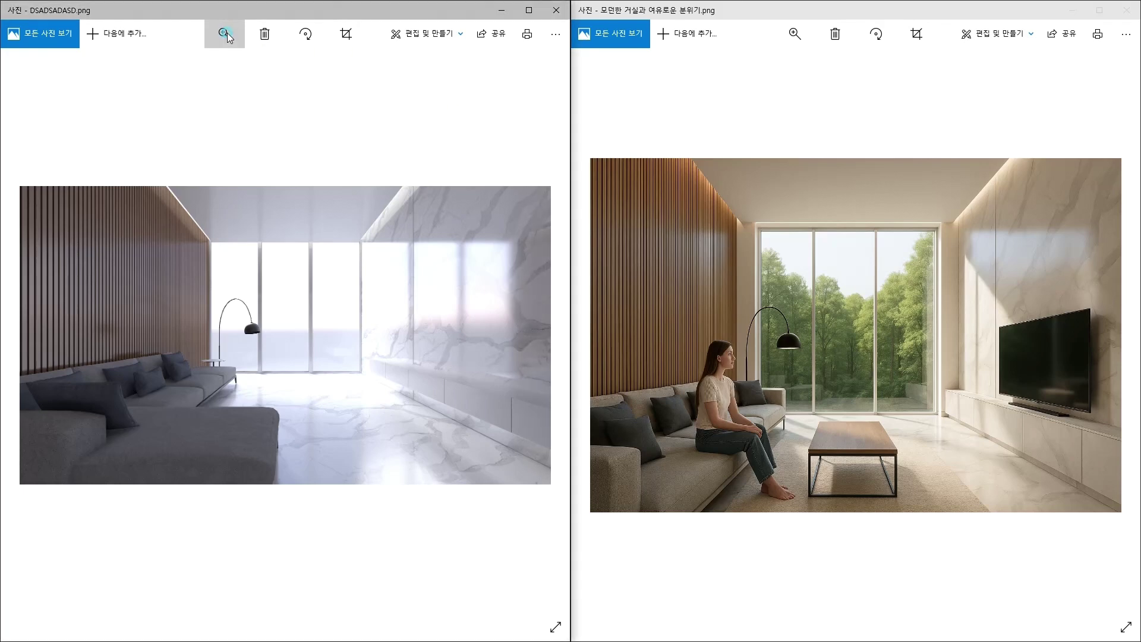
pyautogui.moveTo(176, 60)
pyautogui.mouseDown()
pyautogui.moveTo(189, 61)
pyautogui.moveTo(170, 60)
pyautogui.mouseUp()
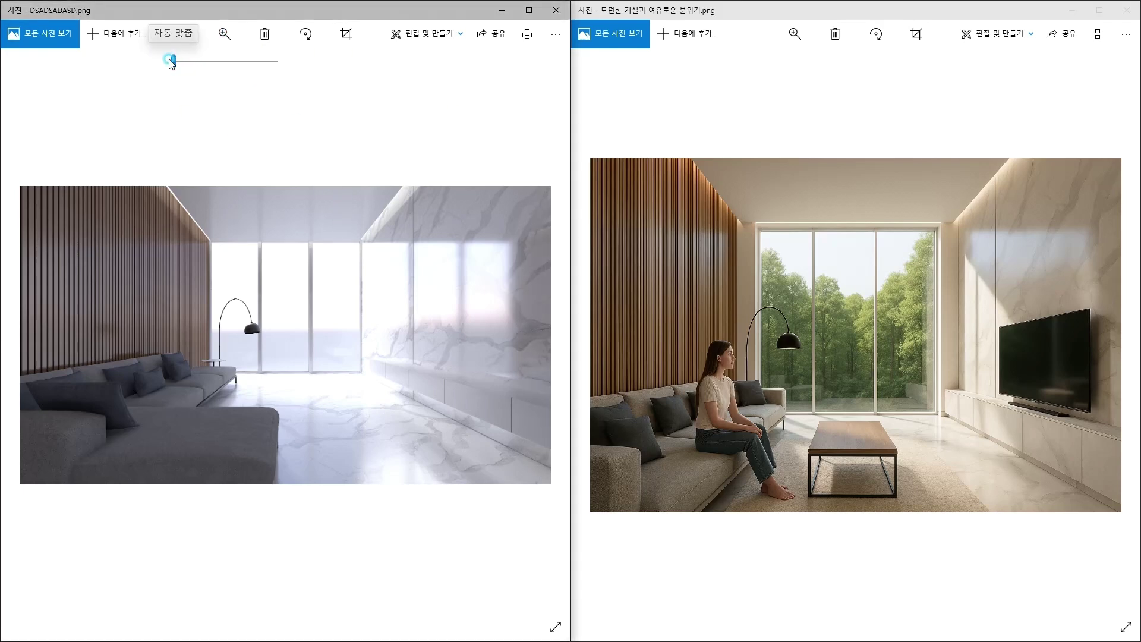
pyautogui.hotkey('ctrl', '1')
pyautogui.scroll(-2, 892, 302)
pyautogui.click(924, 319)
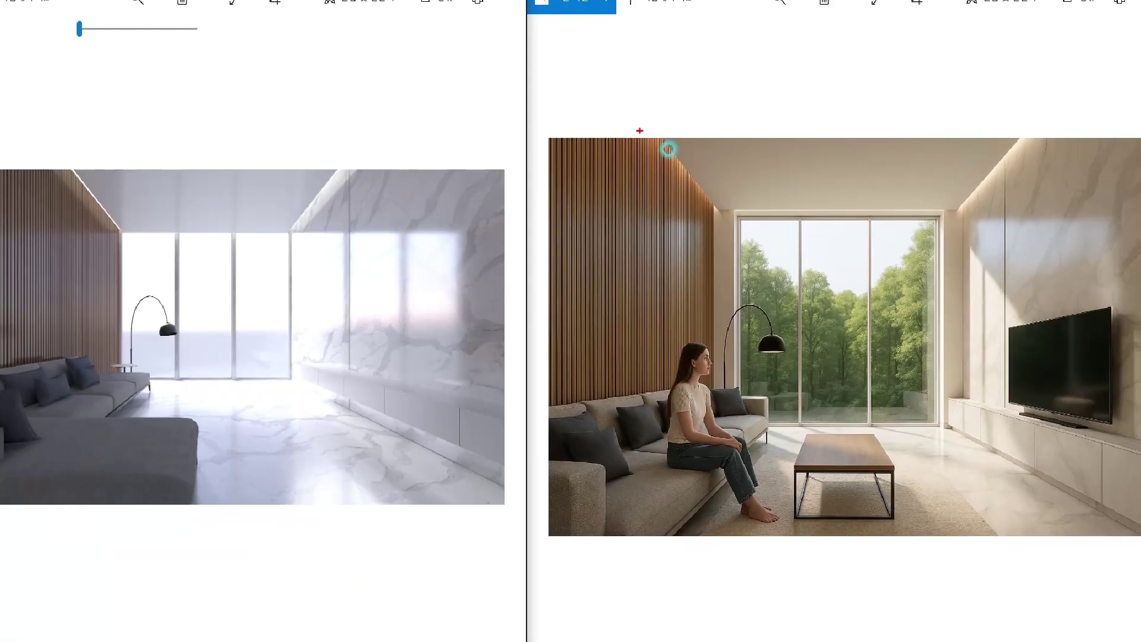
pyautogui.moveTo(586, 112)
pyautogui.keyDown('ctrl'); pyautogui.mouseDown()
pyautogui.moveTo(986, 400)
pyautogui.moveTo(1129, 553)
pyautogui.mouseUp(); pyautogui.keyUp('ctrl')
pyautogui.rightClick(850, 336)
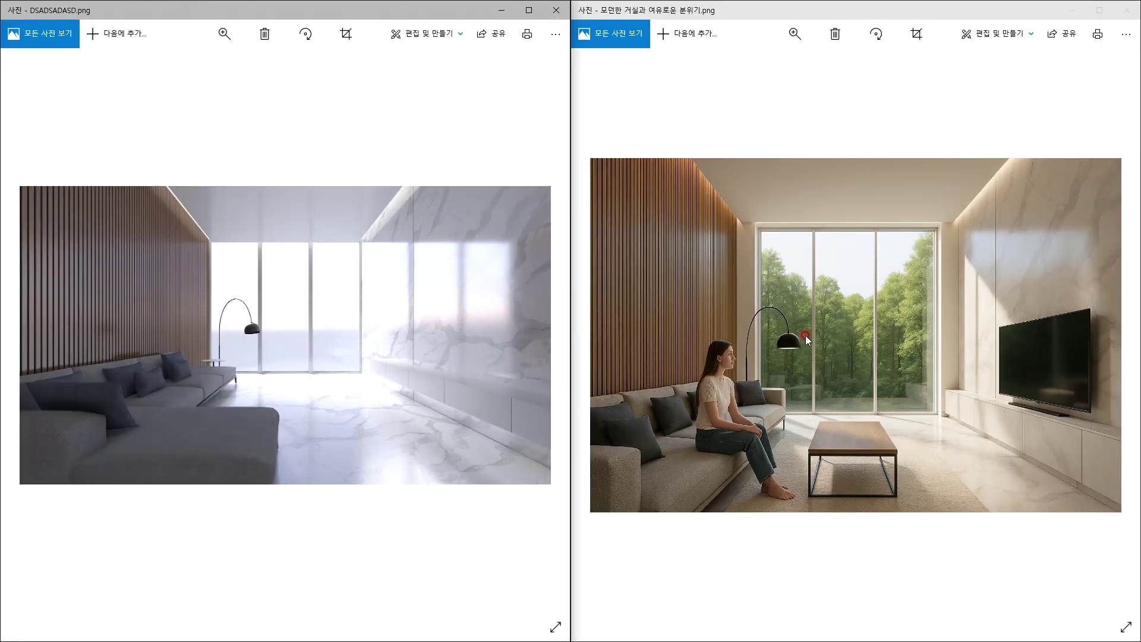
# Play the downloaded Whisk video from near its start beside the original render.
pyautogui.press('Right')
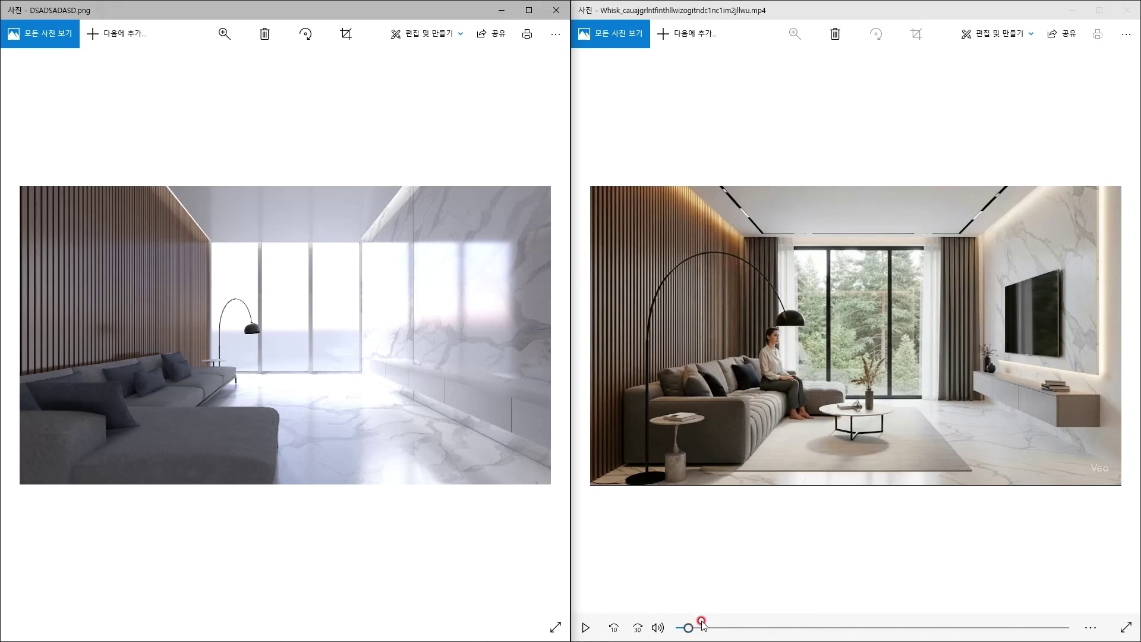
pyautogui.click(683, 627)
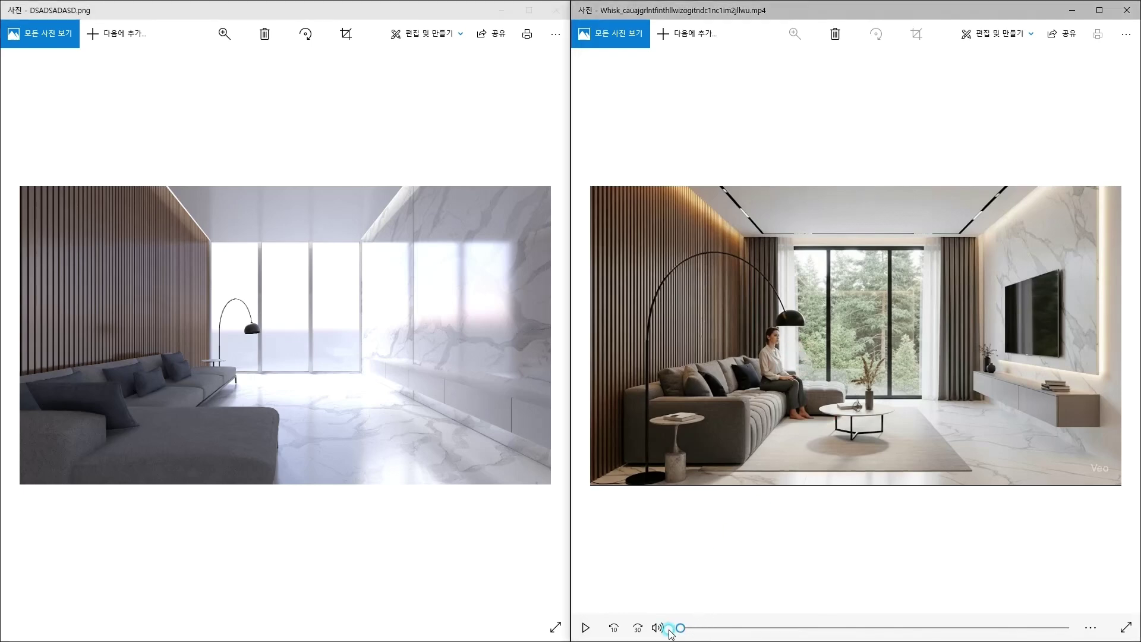
pyautogui.click(585, 628)
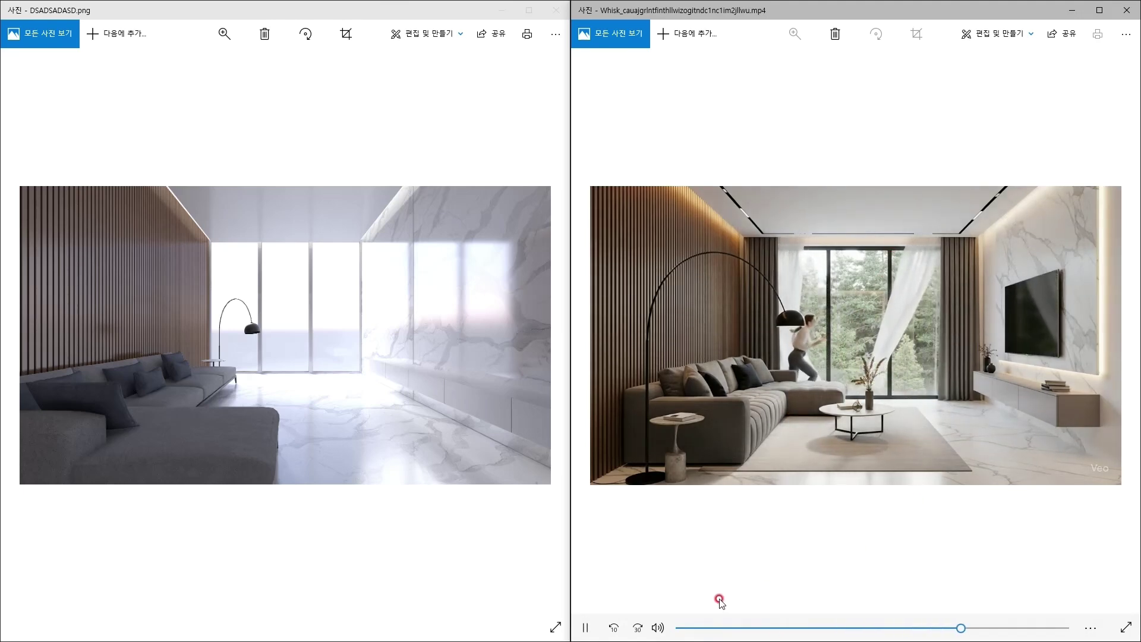
pyautogui.click(586, 628)
# Compare the downloaded Whisk images Whisk_1a523d1466.jpg and Whisk_8dd04cecd3.jpg with the original render.
pyautogui.press('Right')
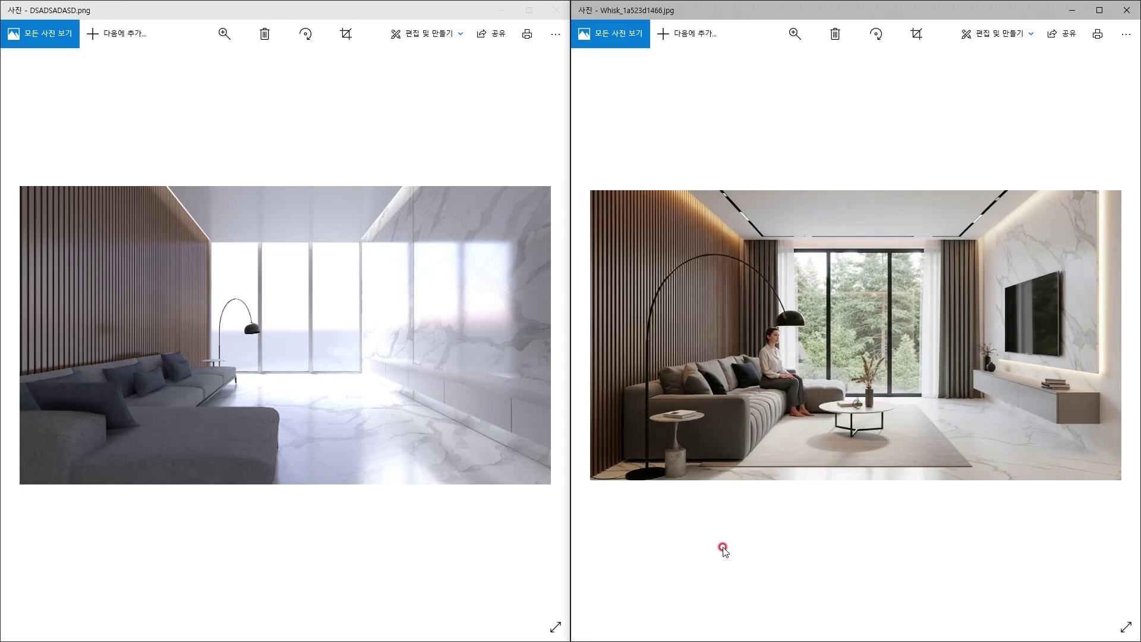
pyautogui.press('Right')
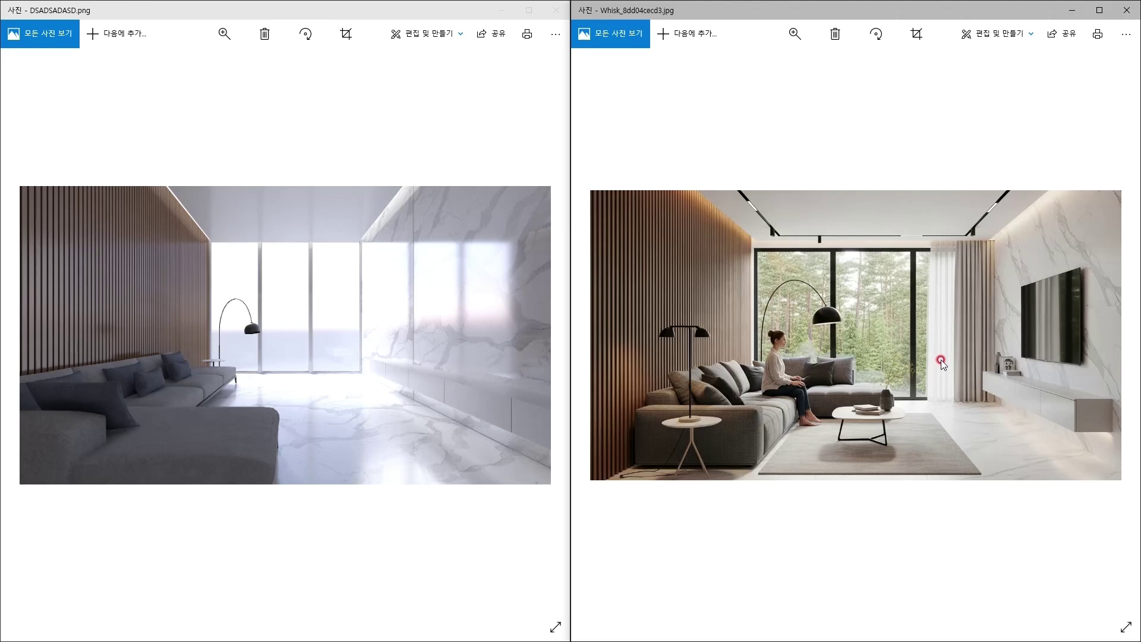
pyautogui.hotkey('ctrl', '1')
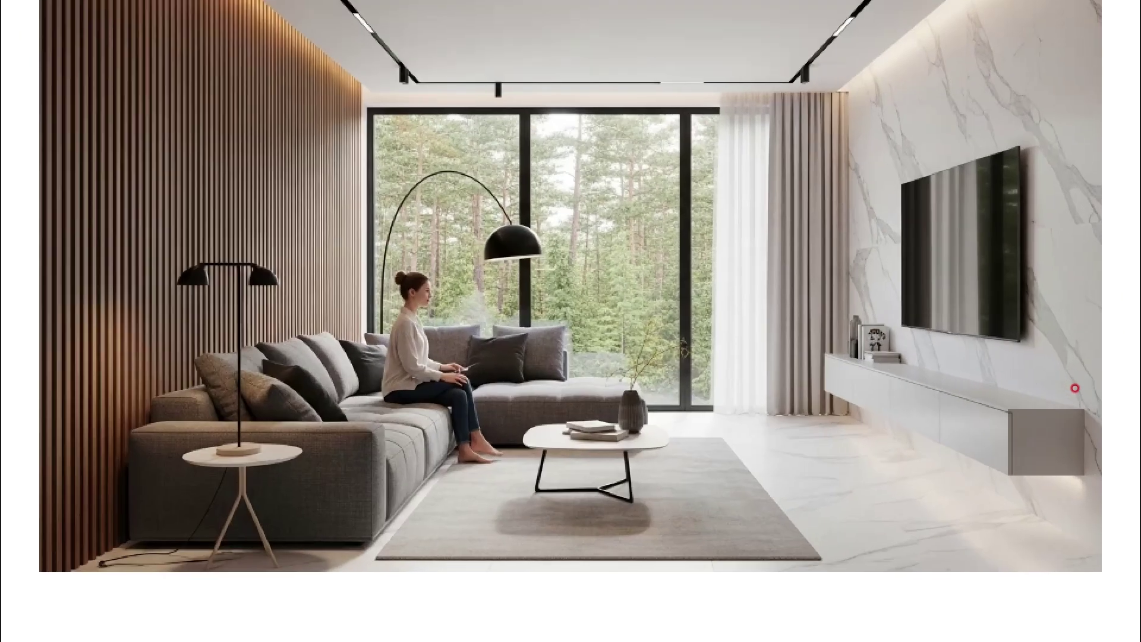
pyautogui.click(1075, 389)
pyautogui.moveTo(1103, 451)
pyautogui.mouseDown()
pyautogui.moveTo(1092, 461)
pyautogui.moveTo(1140, 308)
pyautogui.moveTo(944, 502)
pyautogui.mouseUp()
pyautogui.press('Escape')
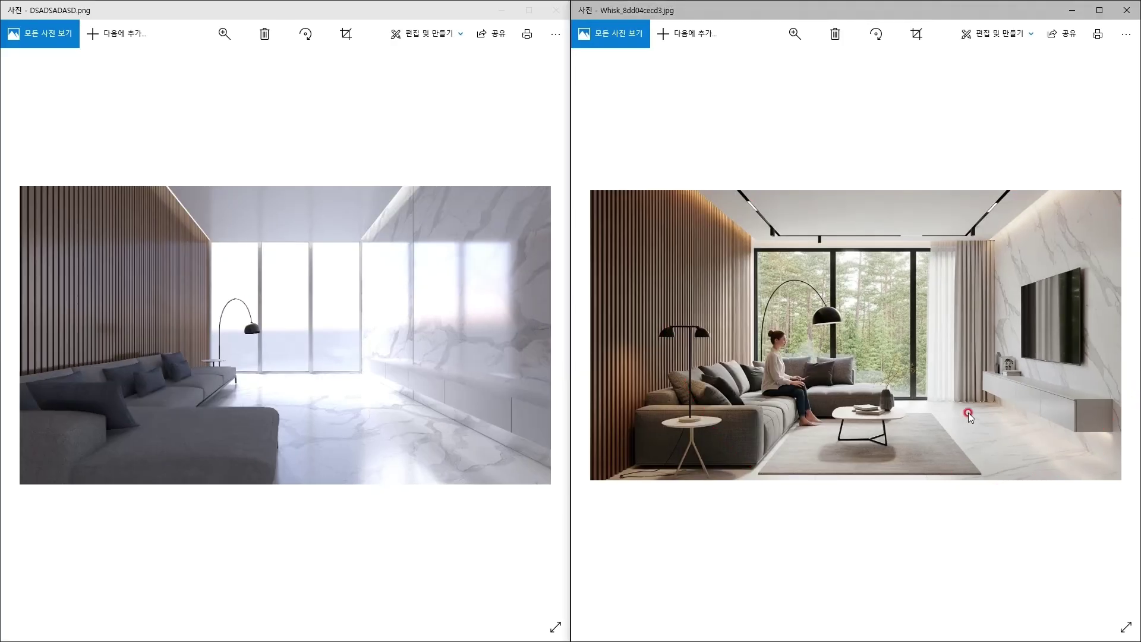